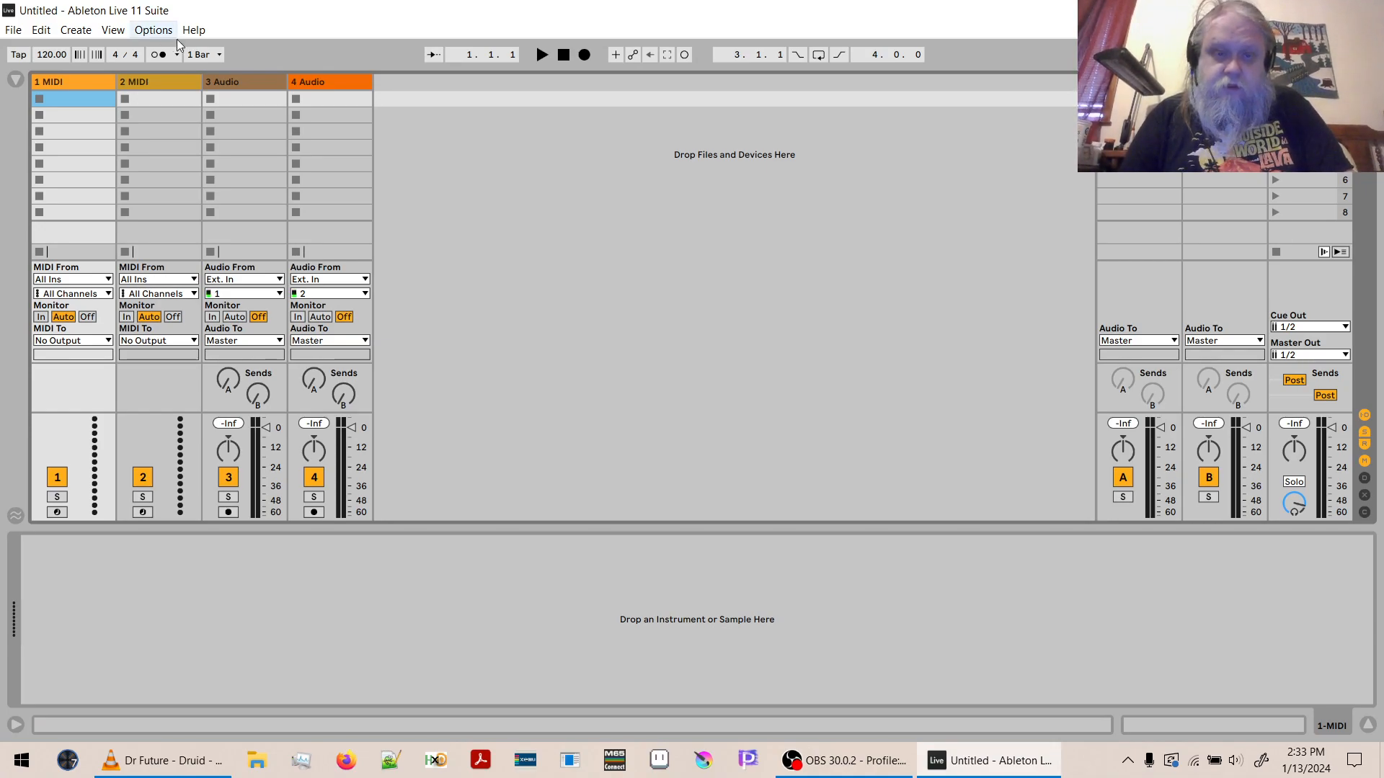
- Open the recent live set Motions Of Fire.als and collapse the Em Lead track
{"action": "left_click", "coordinate": [15, 31]}
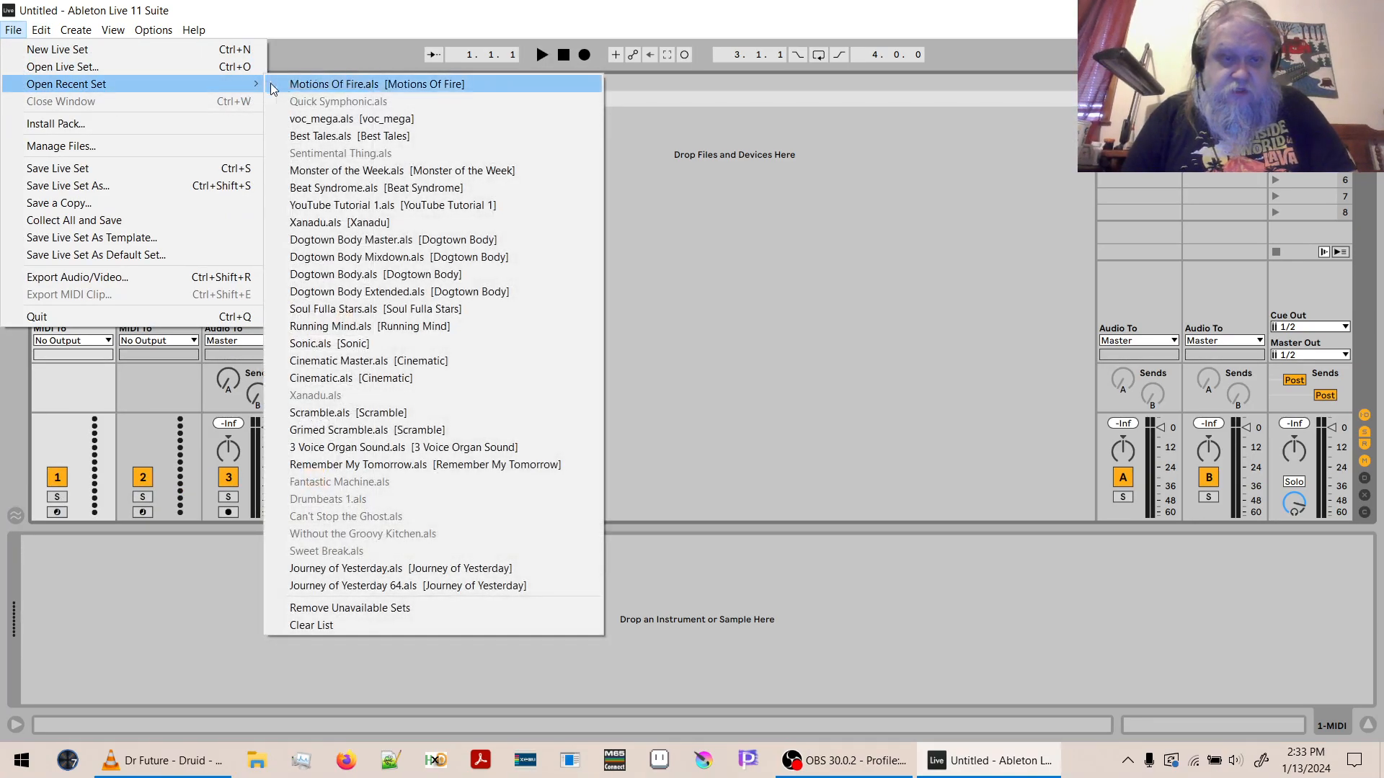
{"action": "left_click", "coordinate": [296, 85]}
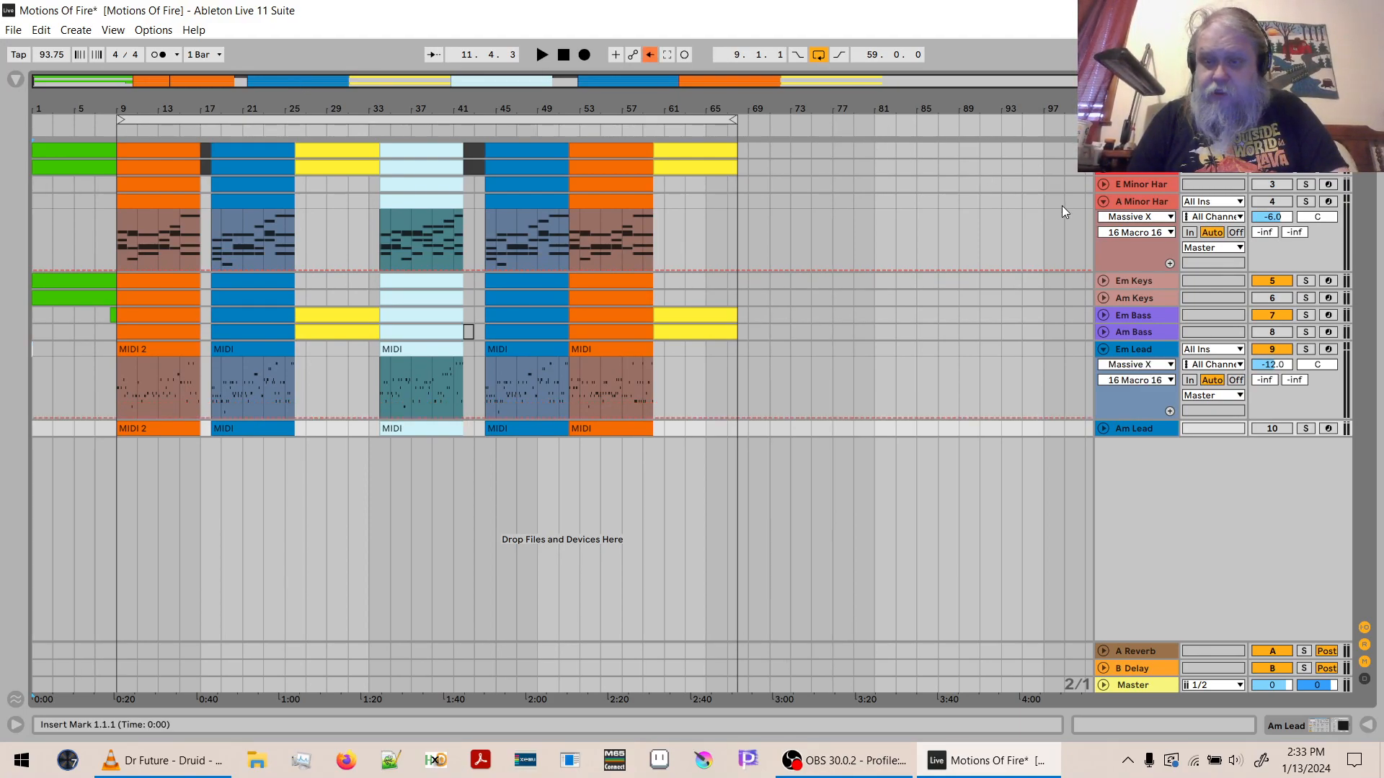
{"action": "left_click", "coordinate": [1104, 349]}
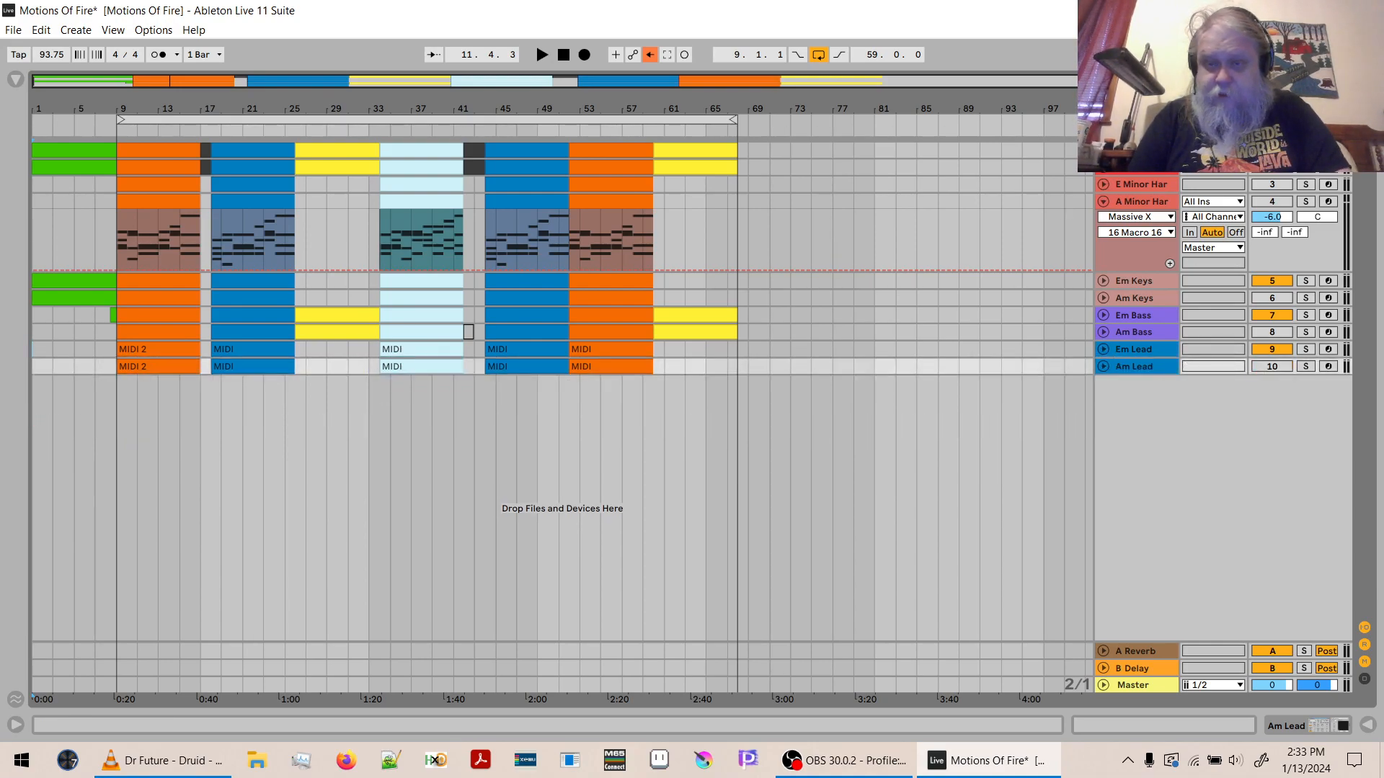
- Insert a new MIDI track above the Drums track and load SIDStep2 from Favorites onto it
{"action": "left_click", "coordinate": [1136, 151]}
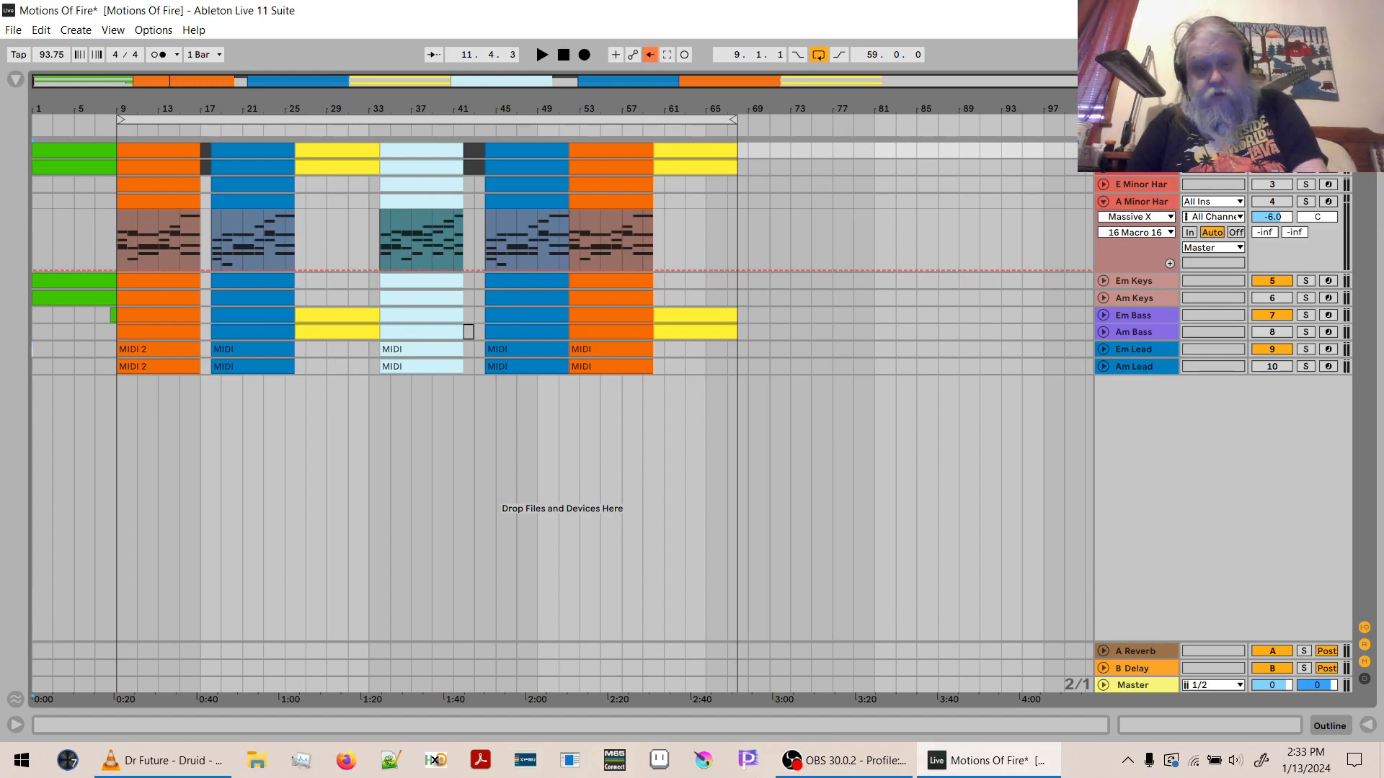
{"action": "key", "text": "ctrl+shift+t"}
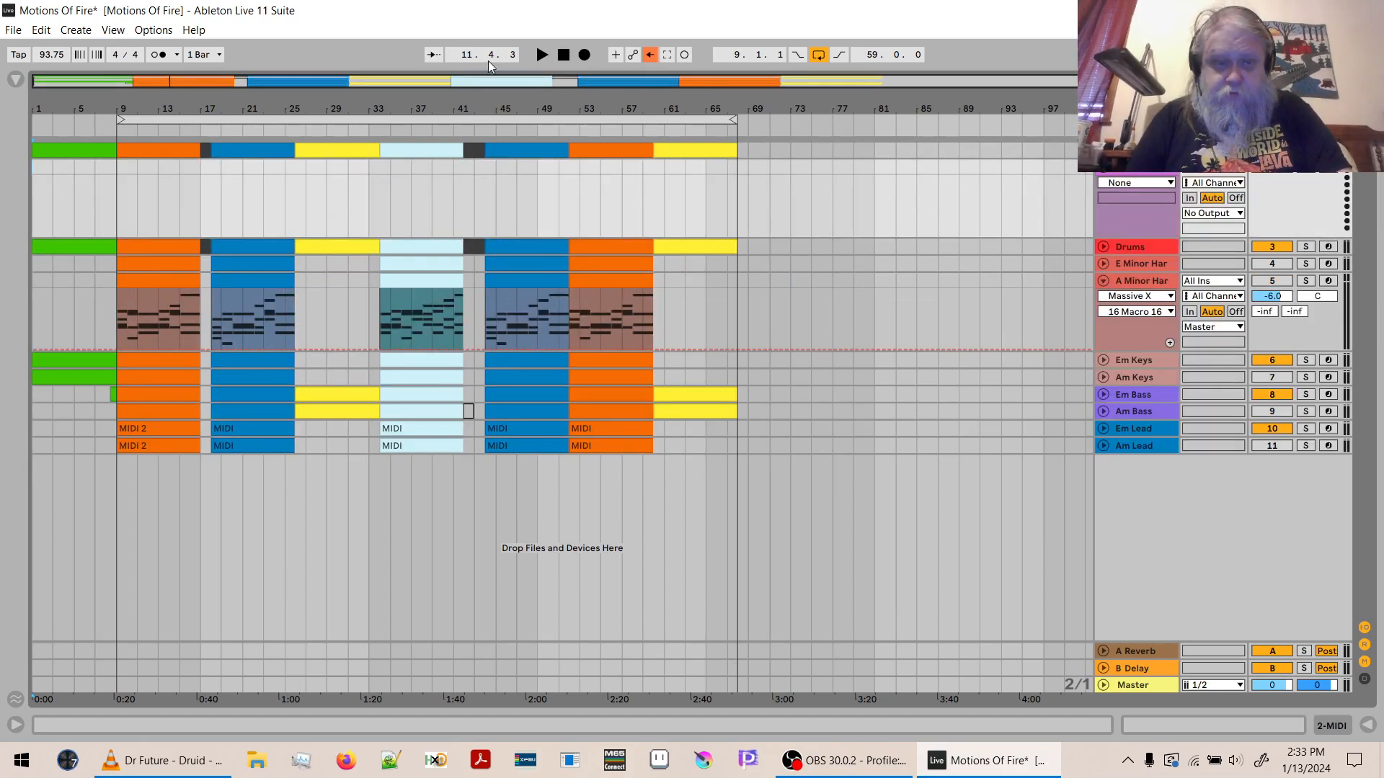
{"action": "left_click", "coordinate": [15, 79]}
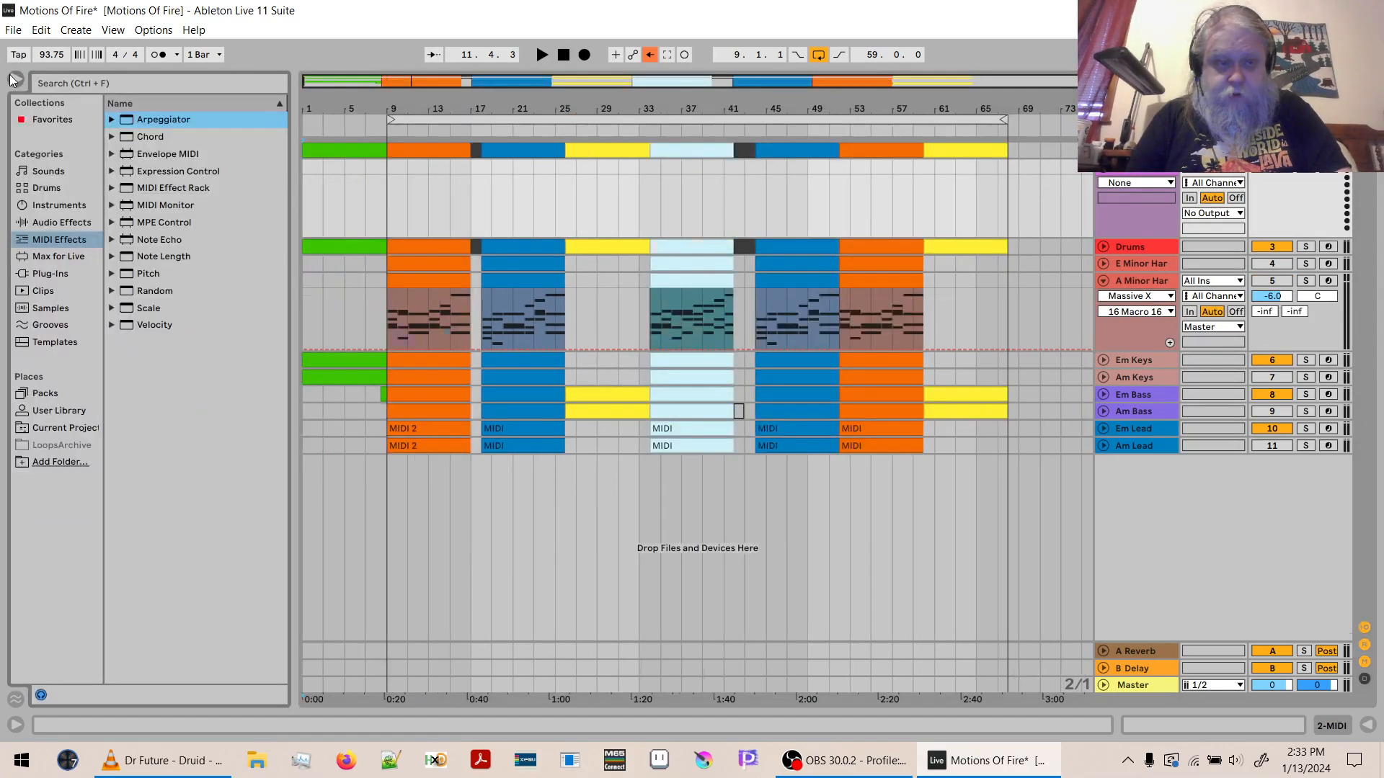
{"action": "left_click", "coordinate": [41, 118]}
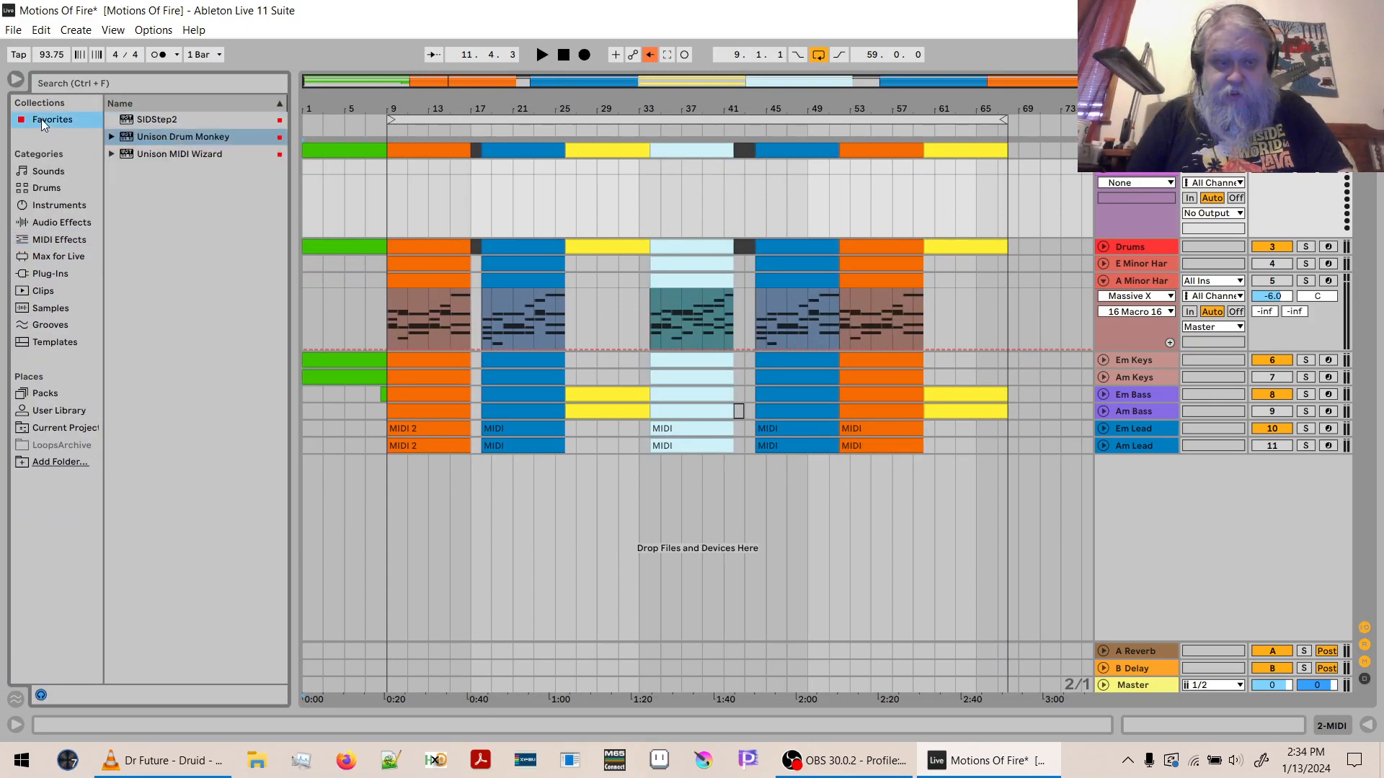
{"action": "left_click", "coordinate": [130, 121]}
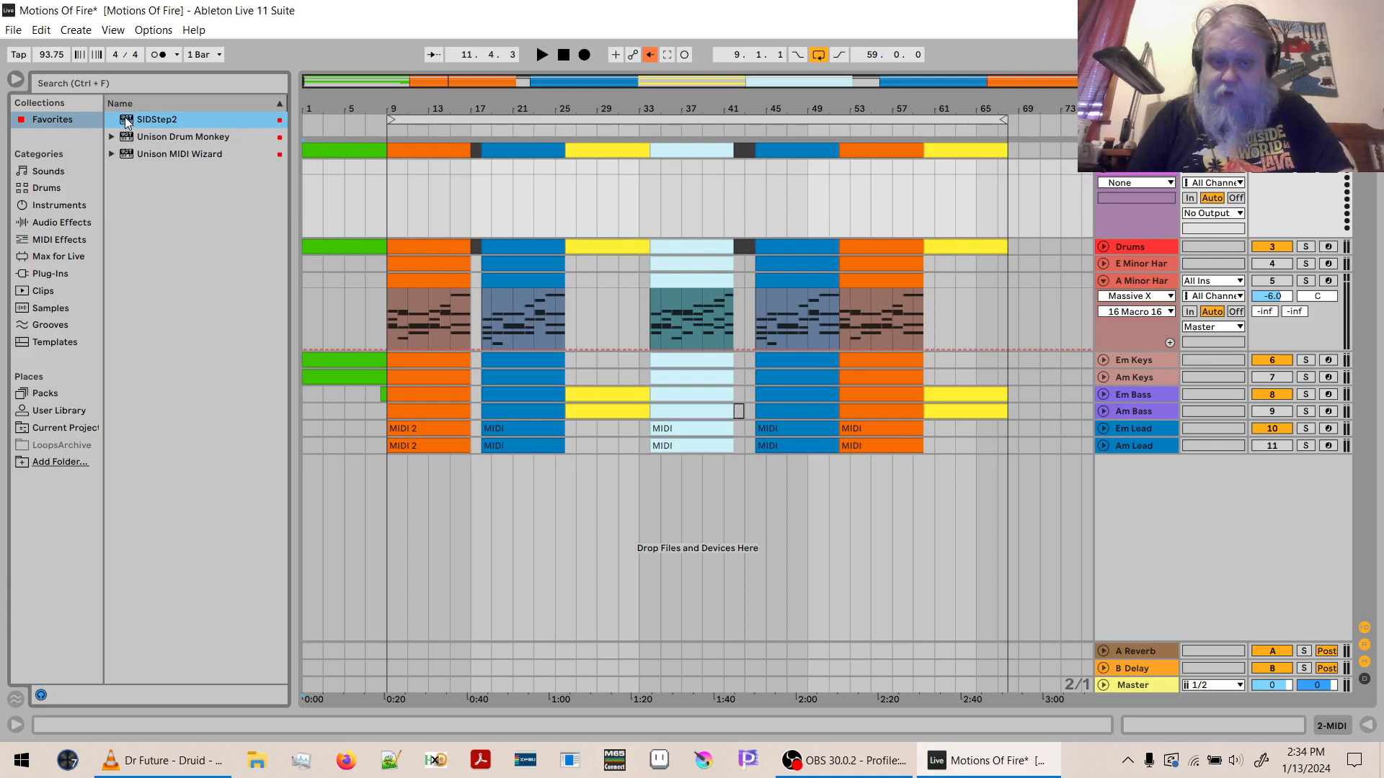
{"action": "left_click_drag", "start_coordinate": [126, 120], "coordinate": [844, 195]}
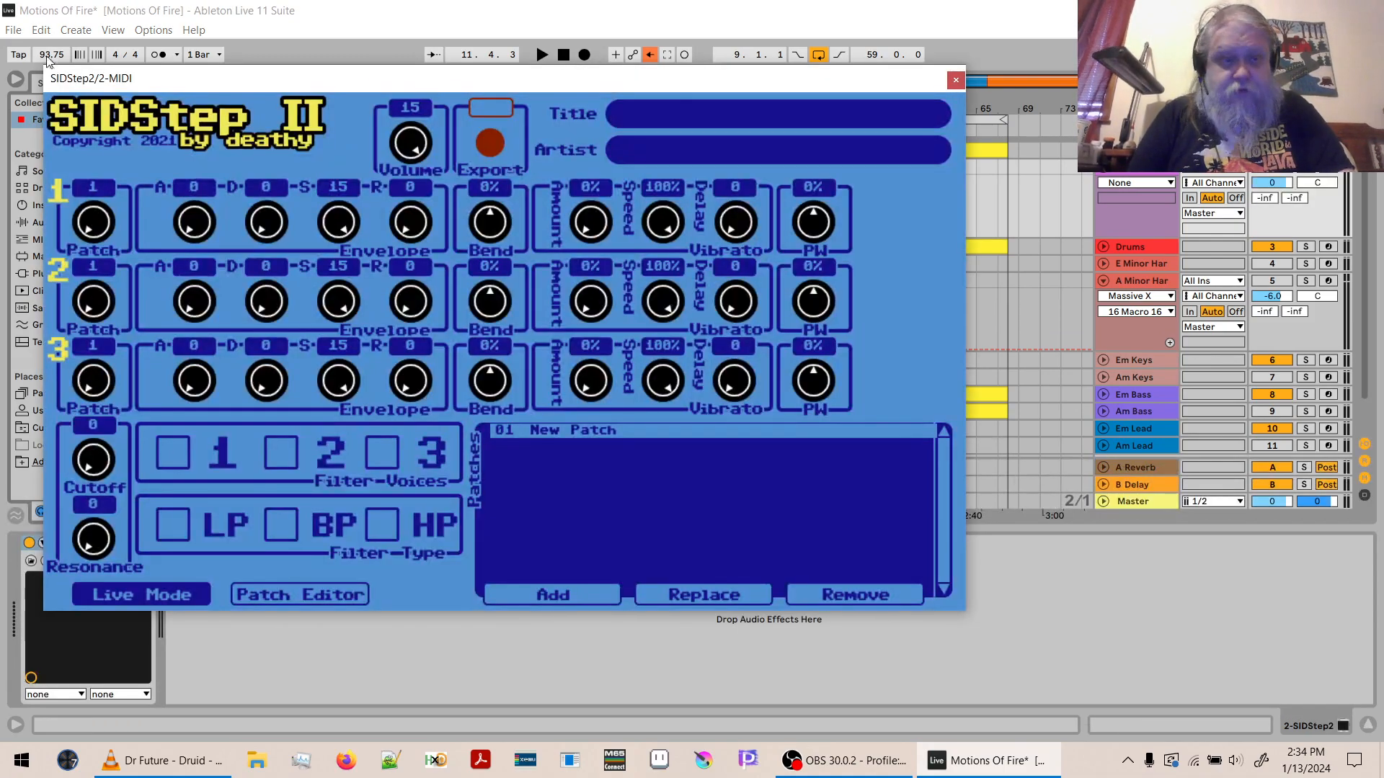
{"action": "left_click", "coordinate": [16, 81]}
{"action": "left_click_drag", "start_coordinate": [337, 83], "coordinate": [552, 138]}
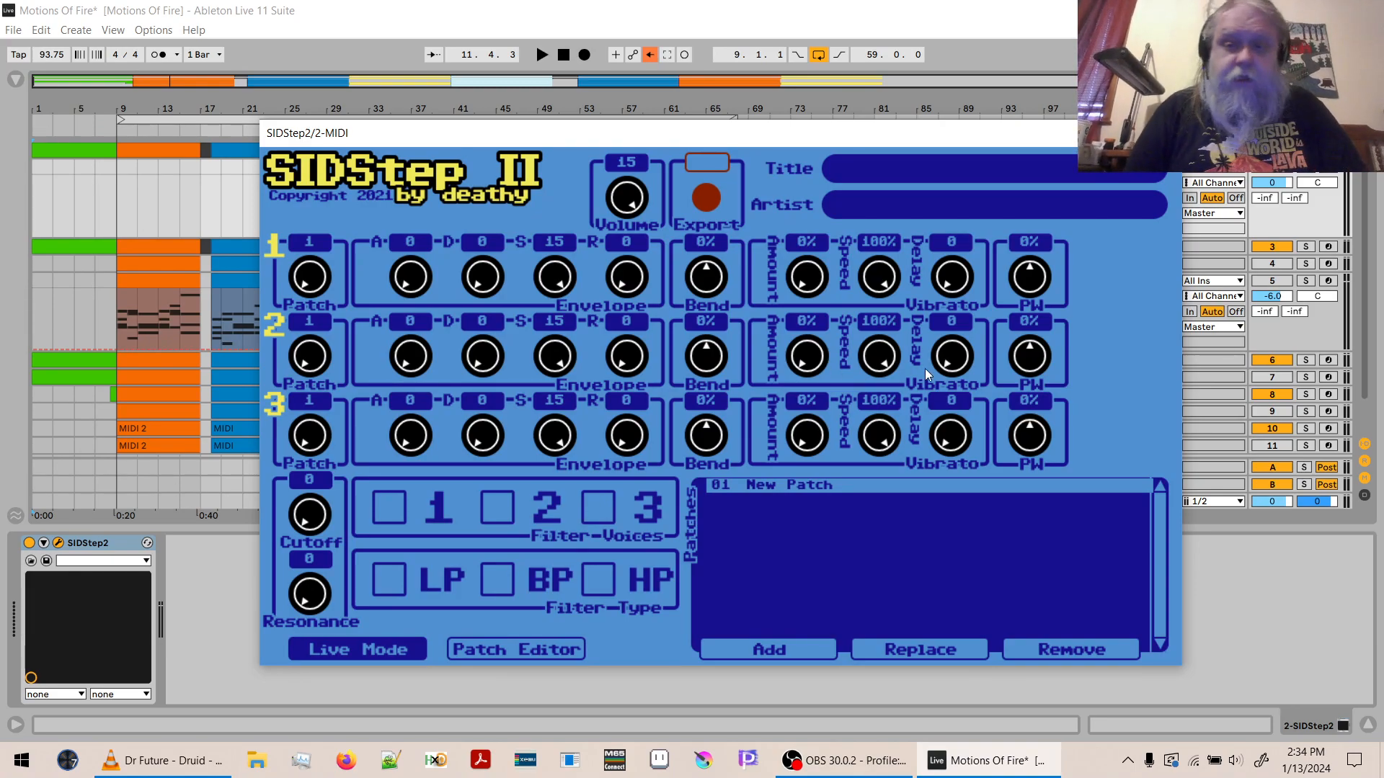
- Enter "Motions of Fire" as the SIDStep2 song title and fill in the artist name
{"action": "left_click", "coordinate": [852, 171]}
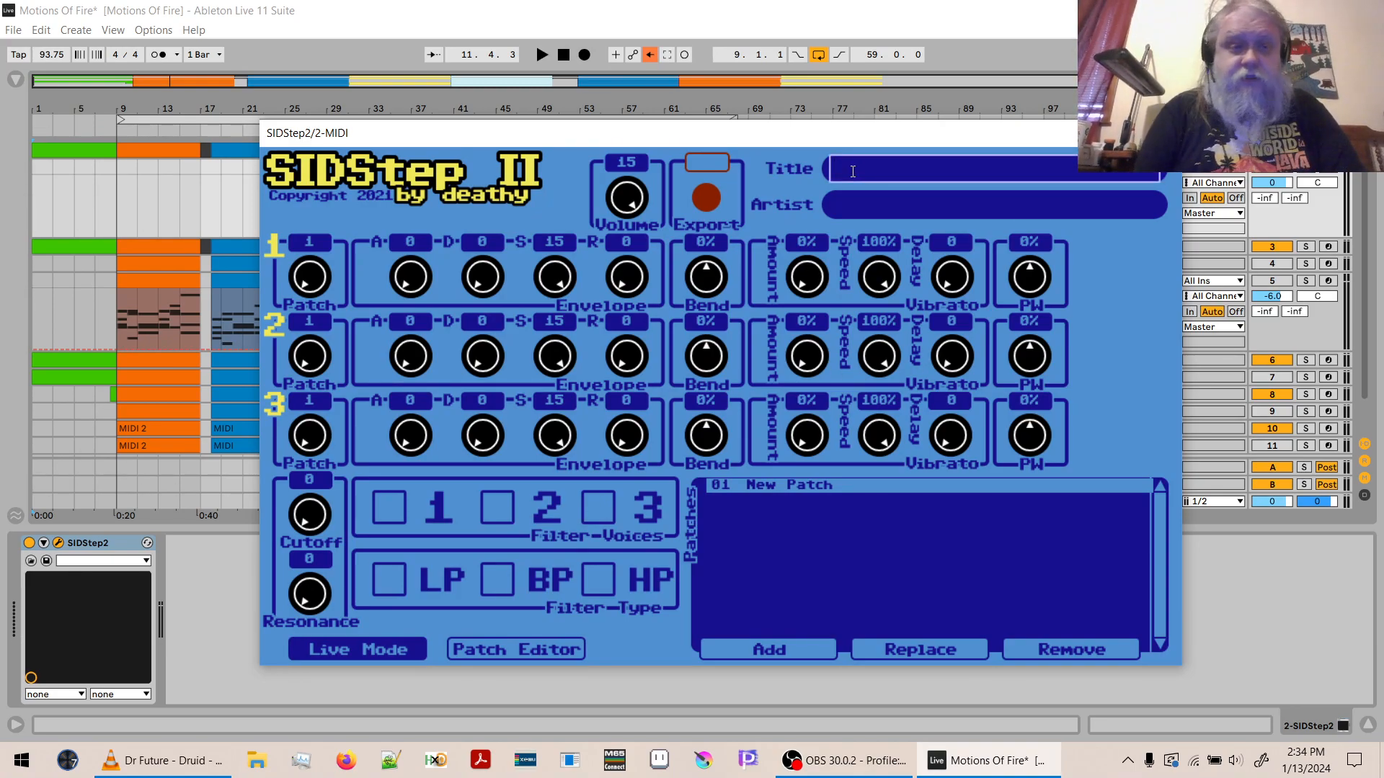
{"action": "type", "text": "Motions o"}
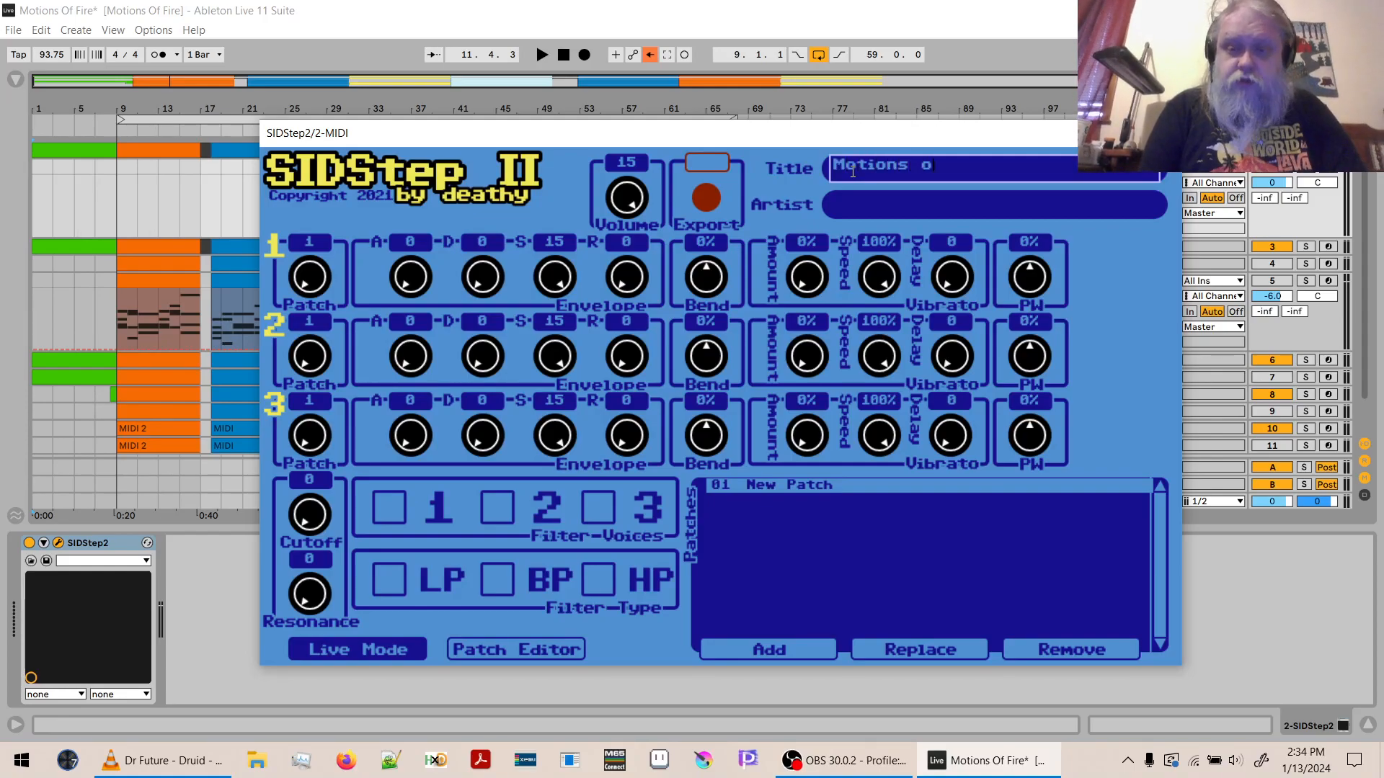
{"action": "type", "text": "f Fire"}
{"action": "key", "text": "Tab"}
{"action": "type", "text": "de"}
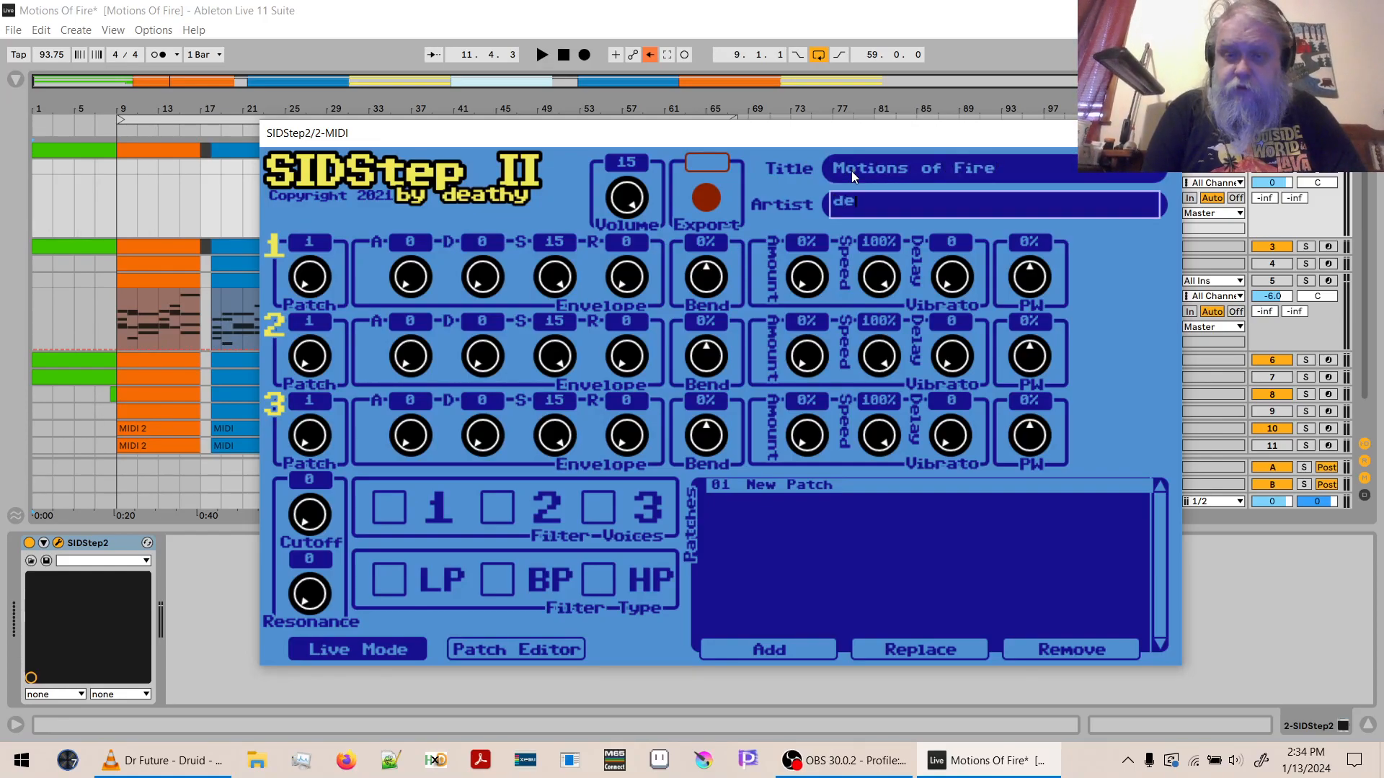
{"action": "type", "text": "athy/BAS"}
{"action": "key", "text": "Return"}
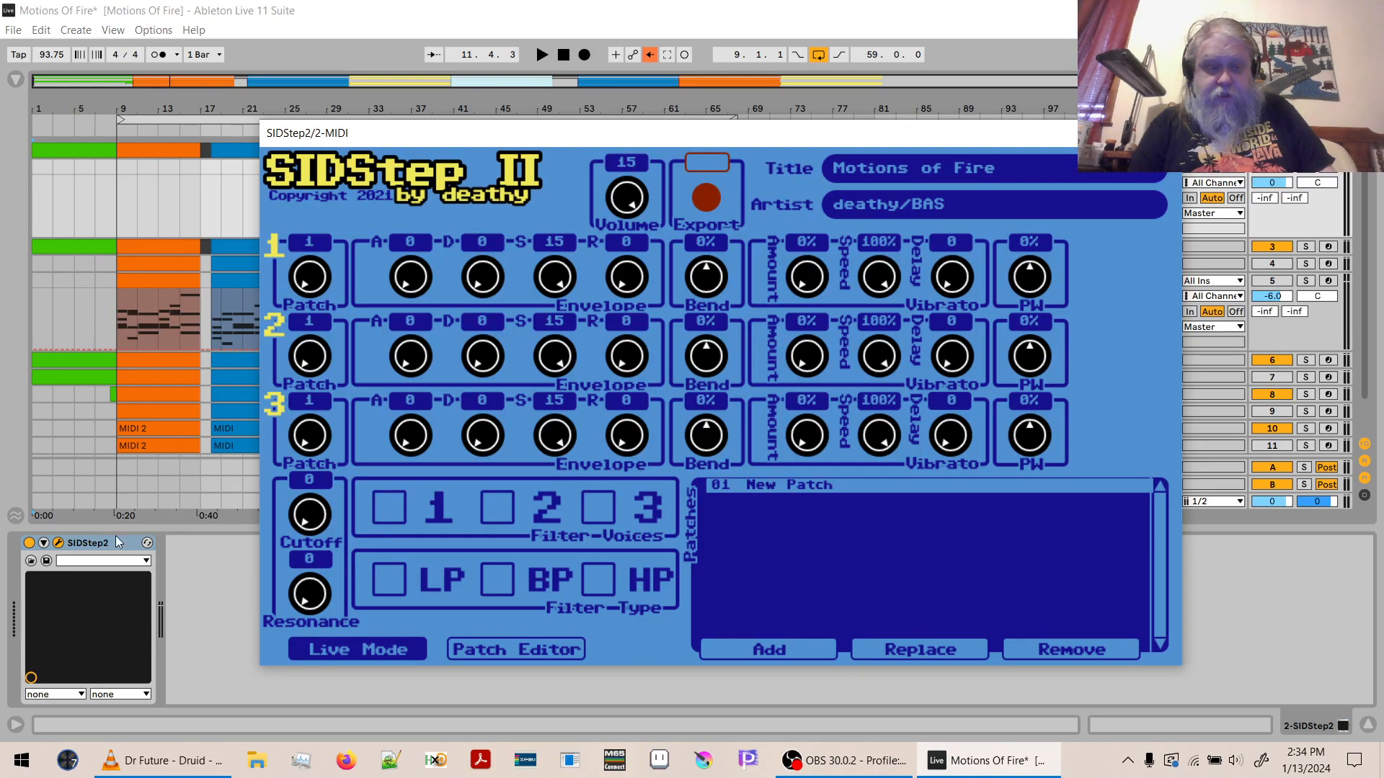
- Expand the SIDStep2 device's parameters and reposition the plug-in window so they can be viewed
{"action": "left_click", "coordinate": [43, 543]}
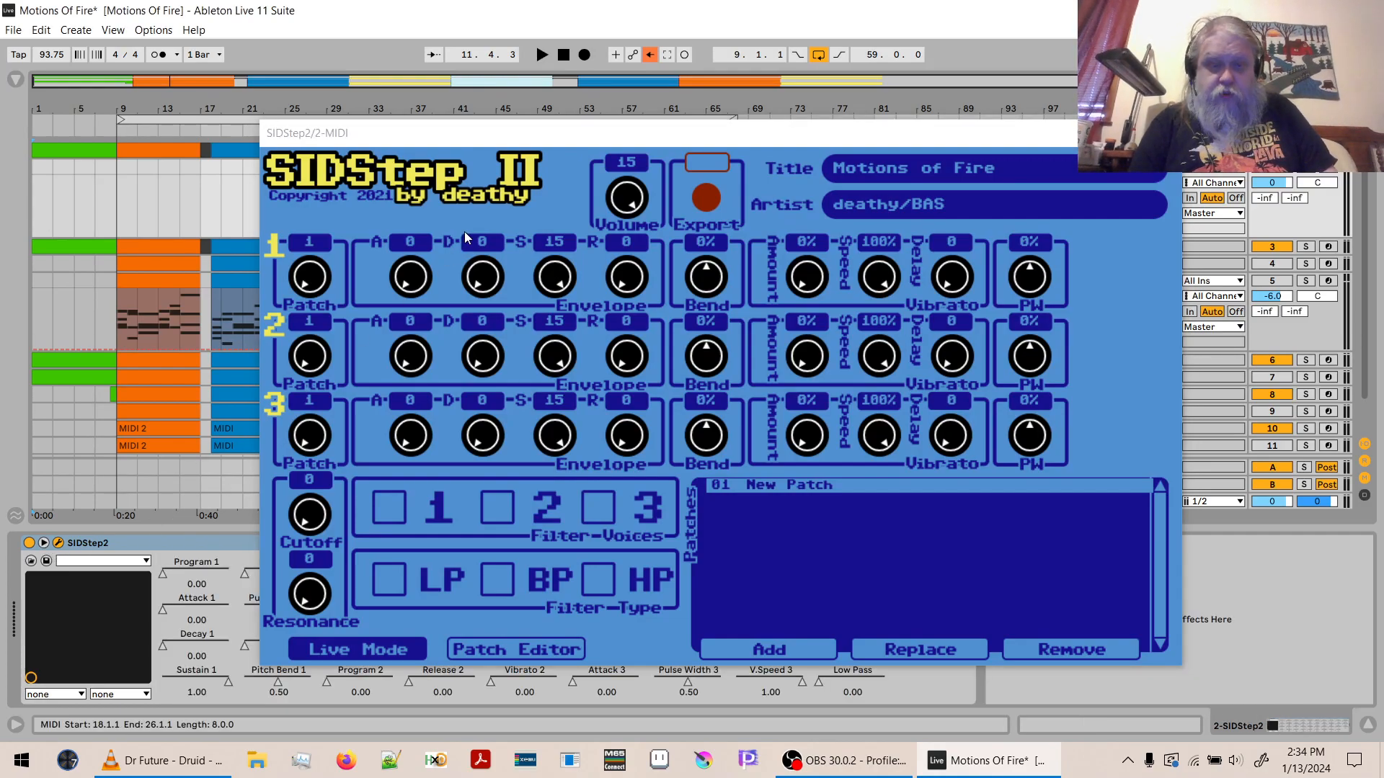
{"action": "left_click_drag", "start_coordinate": [426, 136], "coordinate": [737, 5]}
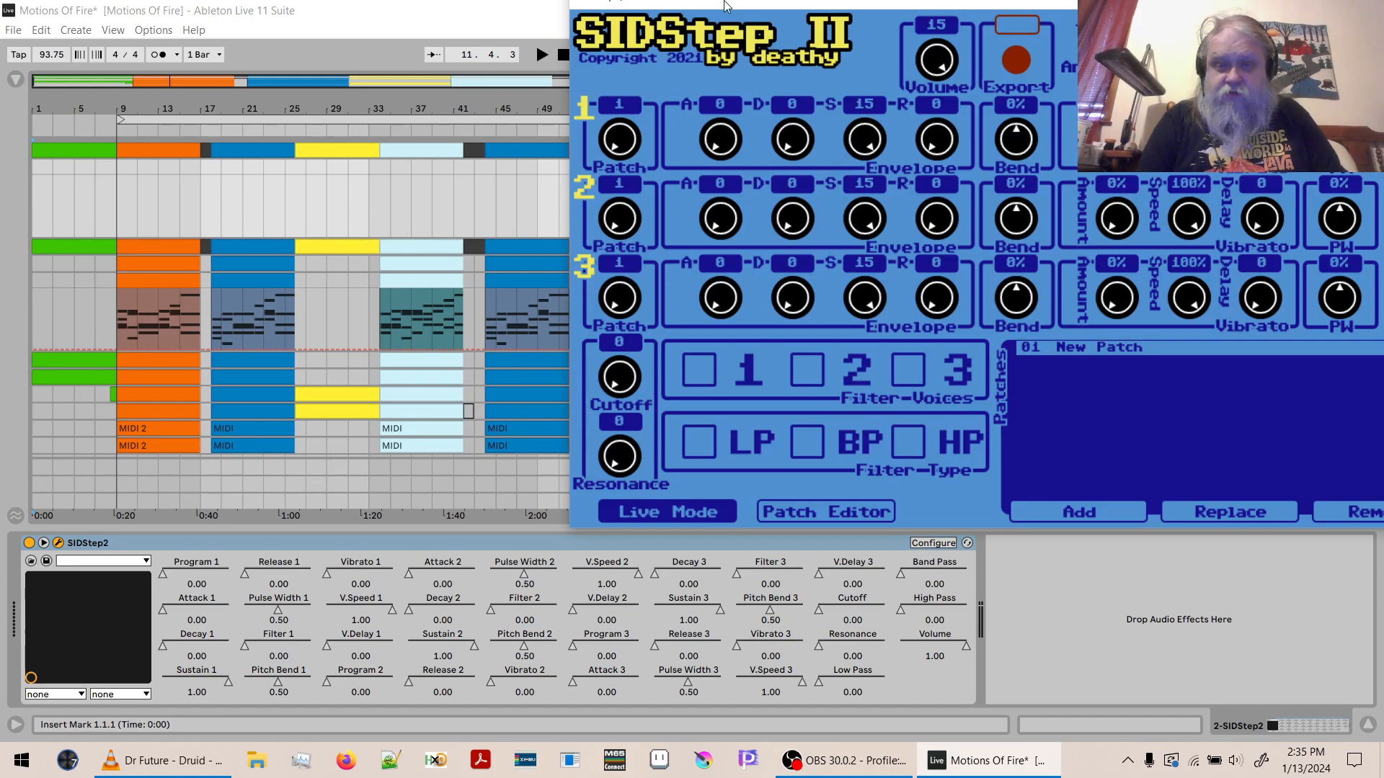
{"action": "left_click_drag", "start_coordinate": [724, 4], "coordinate": [500, 89]}
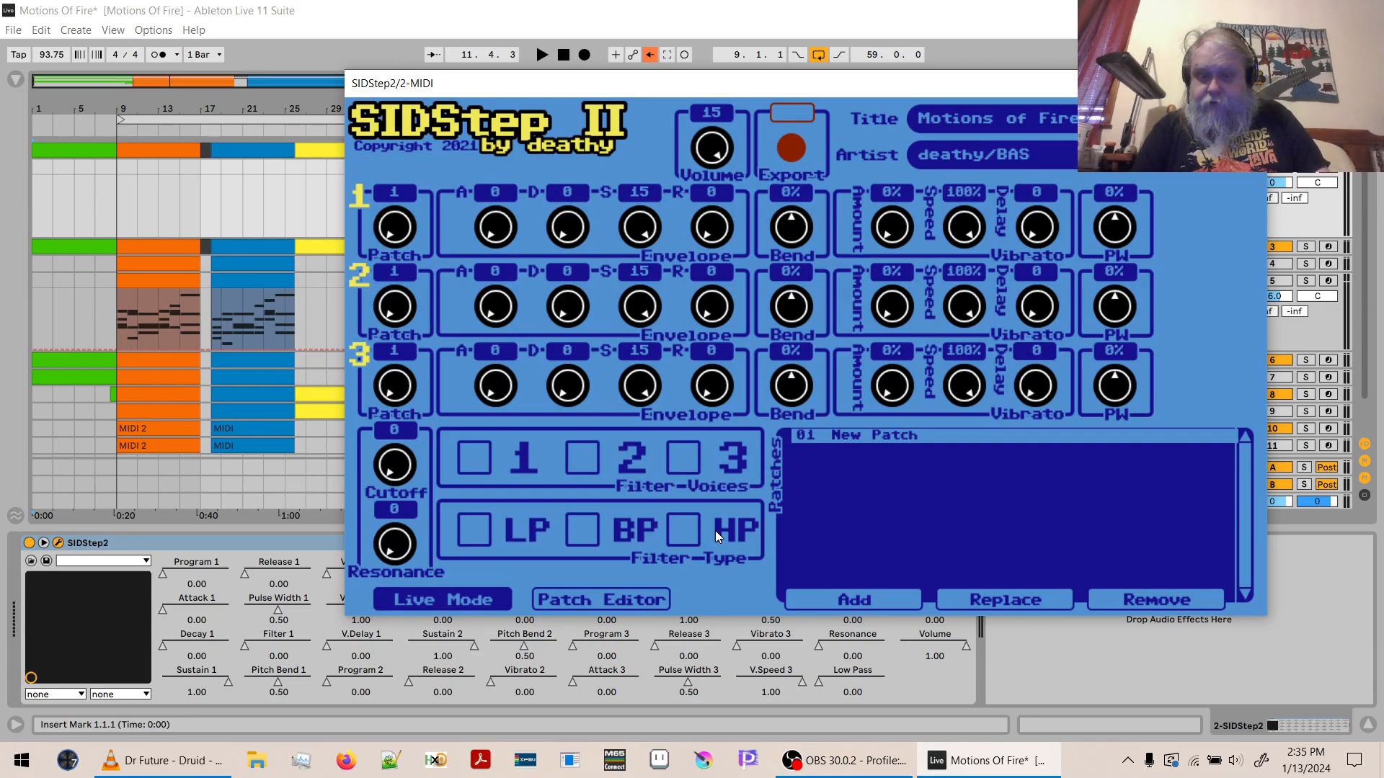
- In the SIDStep2 patch editor, set the New Patch envelope's attack, decay, sustain and release to 8 each
{"action": "left_click", "coordinate": [578, 597]}
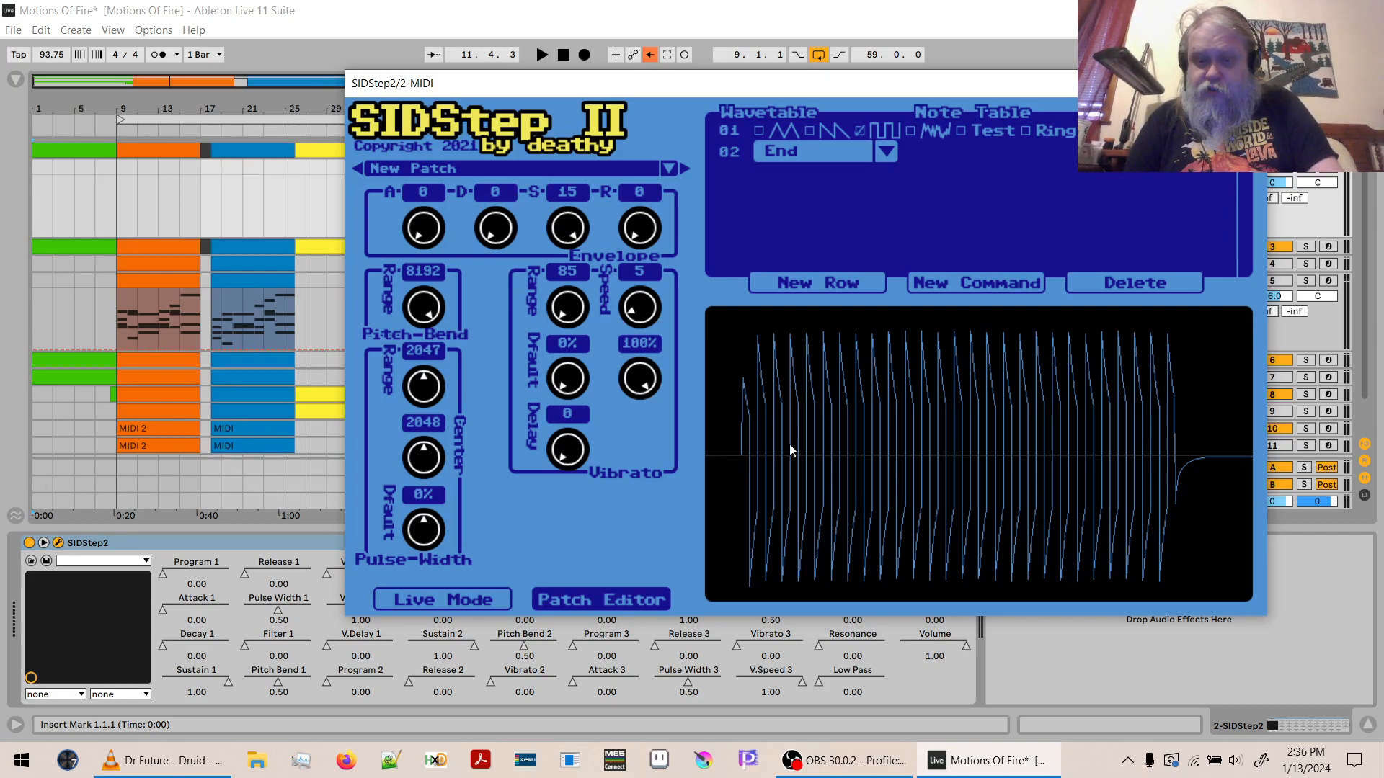
{"action": "left_click_drag", "start_coordinate": [425, 244], "coordinate": [436, 121]}
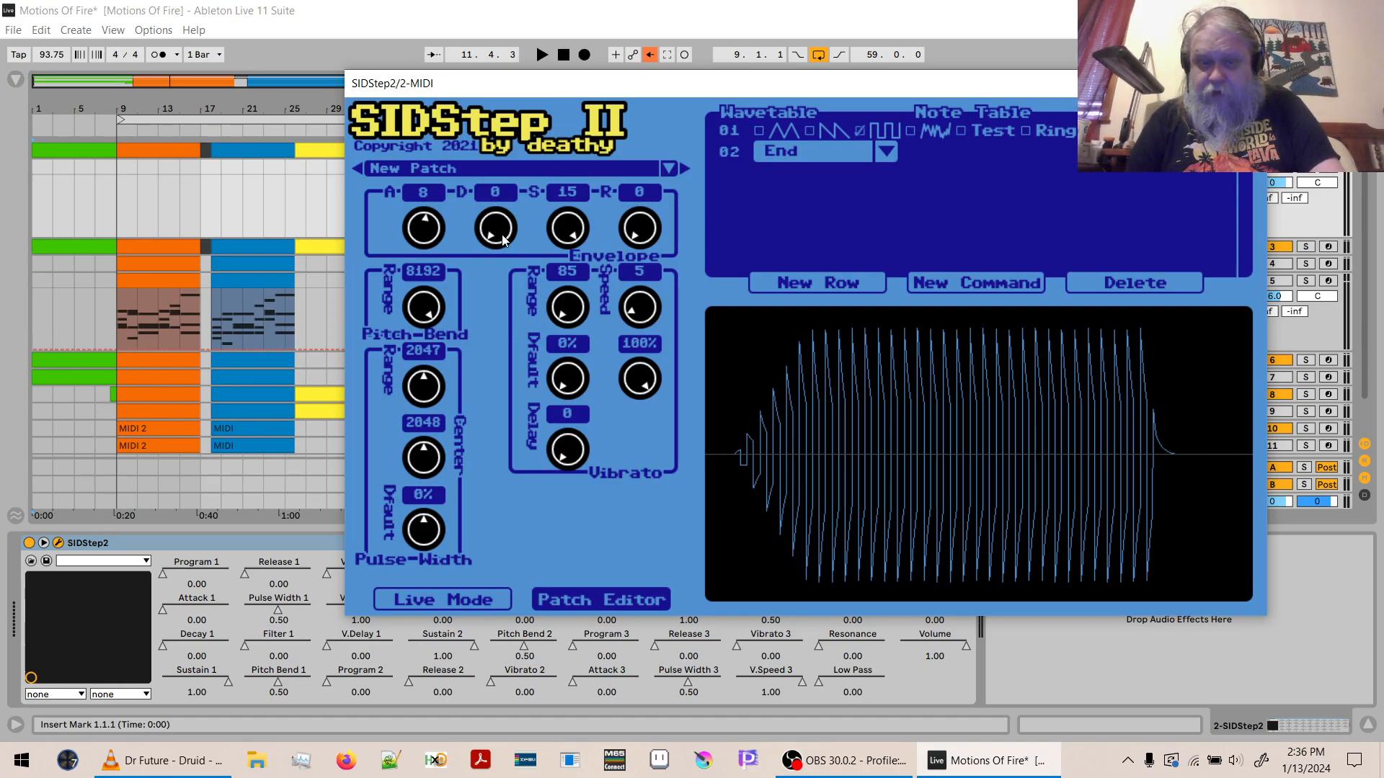
{"action": "left_click_drag", "start_coordinate": [502, 240], "coordinate": [507, 166]}
{"action": "left_click_drag", "start_coordinate": [567, 225], "coordinate": [564, 321]}
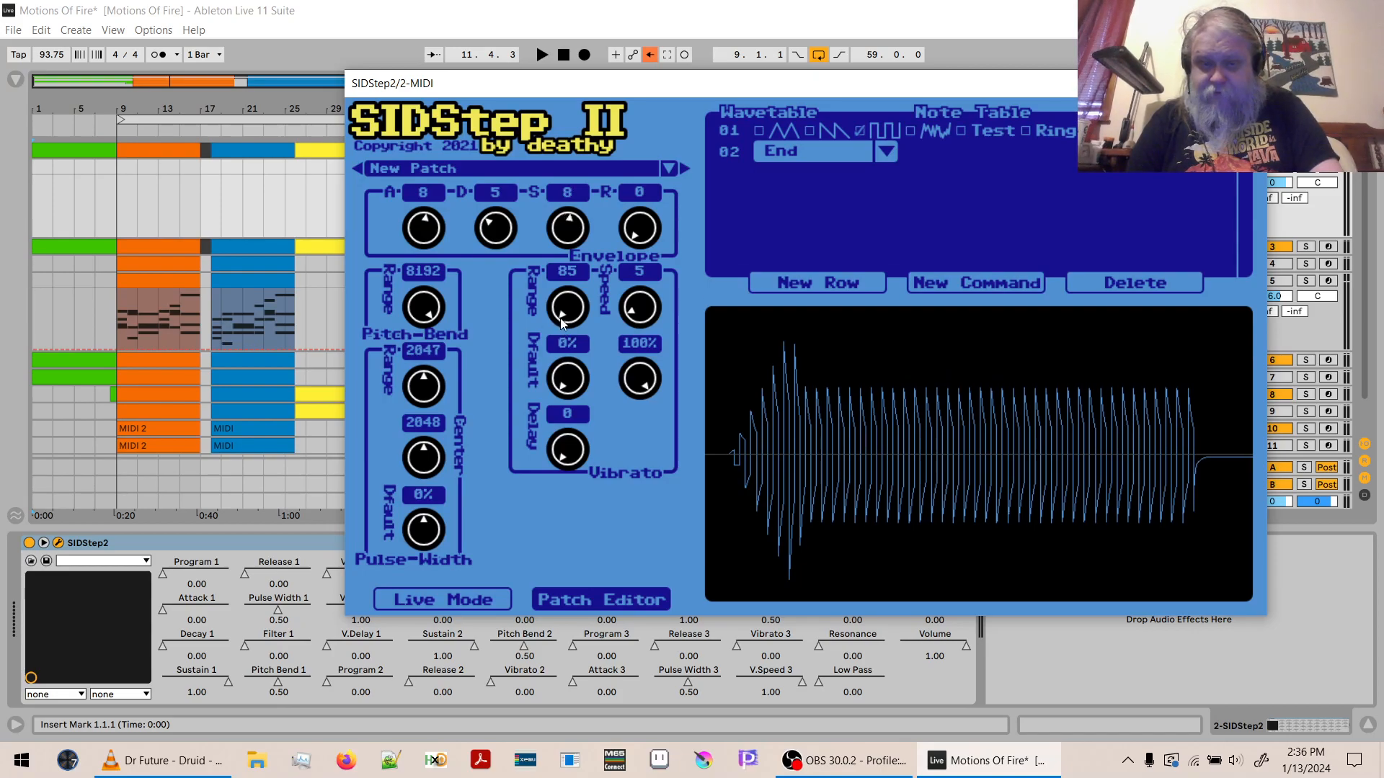
{"action": "left_click_drag", "start_coordinate": [498, 234], "coordinate": [499, 181]}
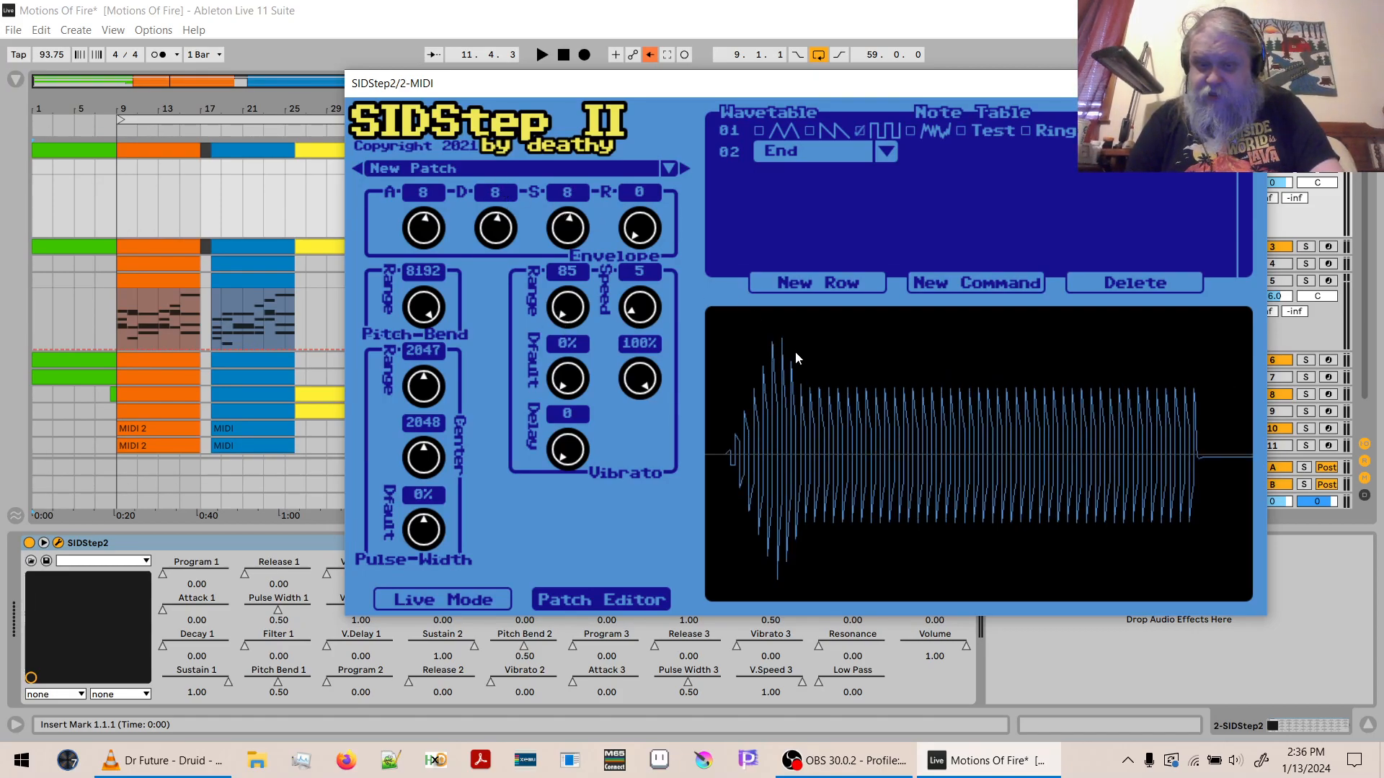
{"action": "left_click_drag", "start_coordinate": [562, 224], "coordinate": [642, 135]}
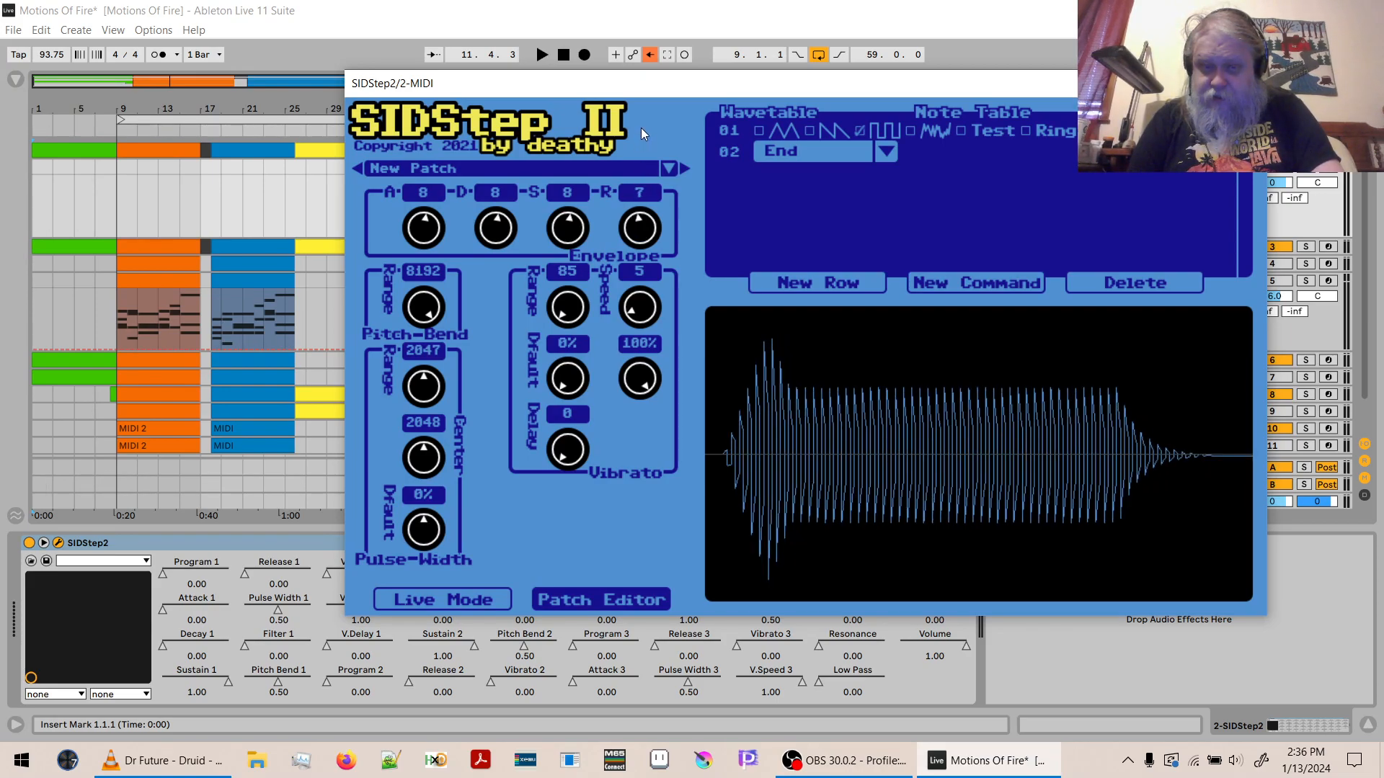
{"action": "left_click_drag", "start_coordinate": [641, 124], "coordinate": [642, 118]}
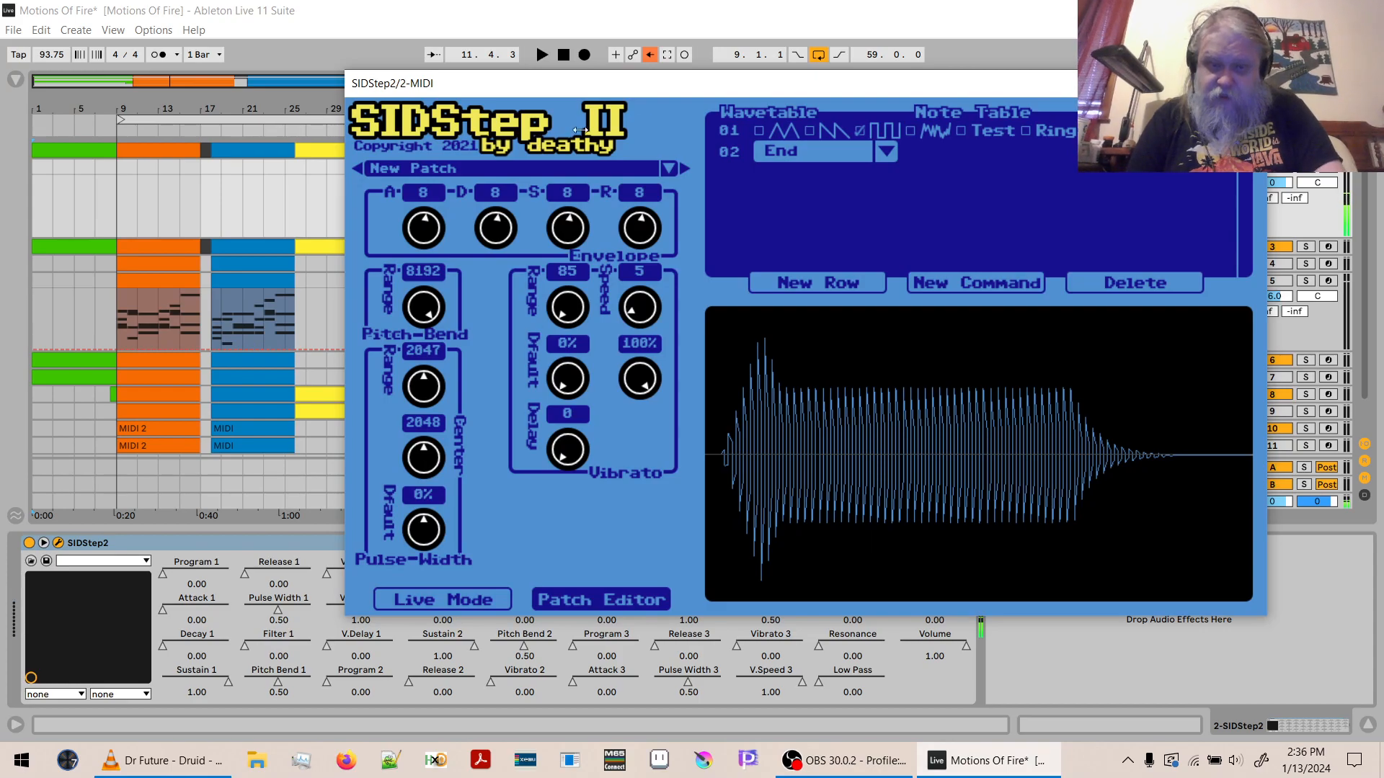
- Reset the envelope to attack 0, decay 0, sustain 15 and release 0, and switch to Live Mode
{"action": "left_click_drag", "start_coordinate": [431, 239], "coordinate": [427, 535]}
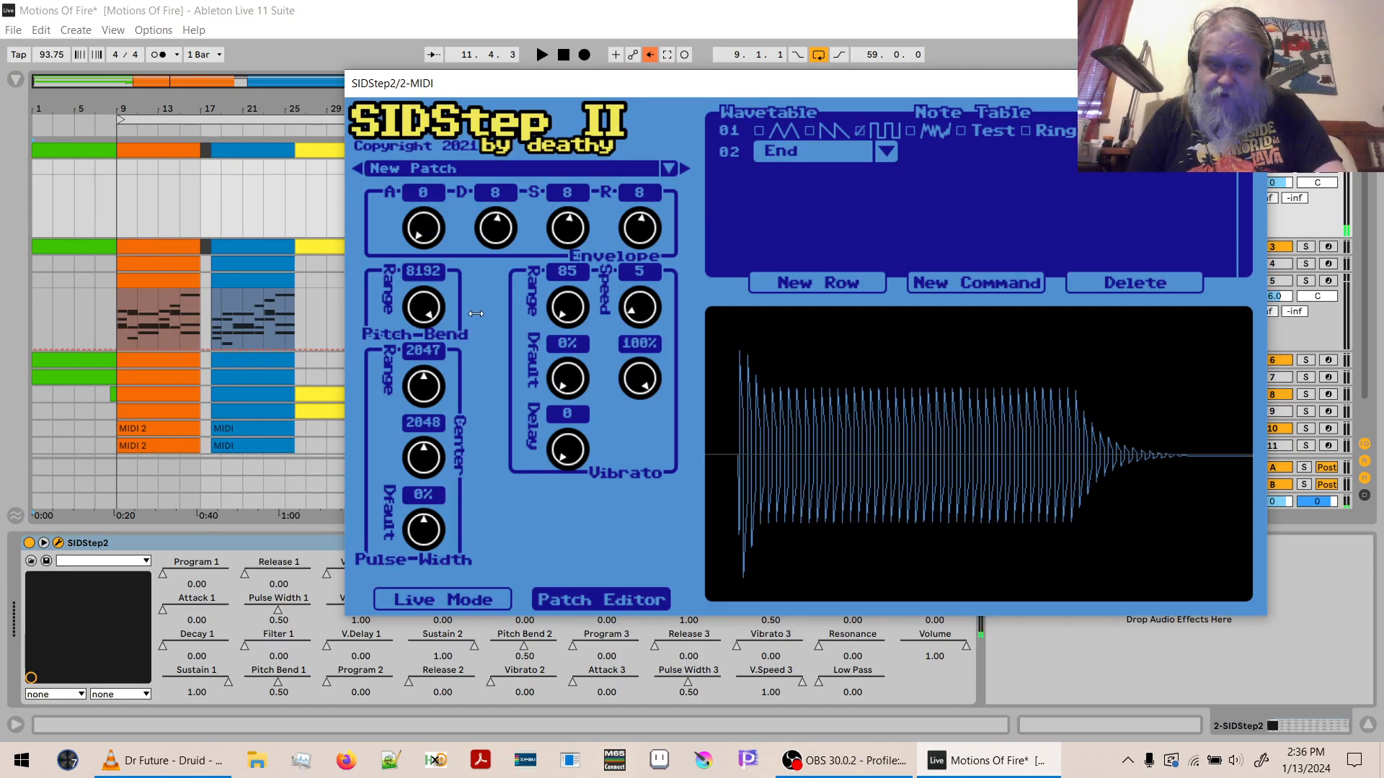
{"action": "left_click_drag", "start_coordinate": [497, 225], "coordinate": [535, 41]}
{"action": "left_click_drag", "start_coordinate": [496, 228], "coordinate": [490, 491]}
{"action": "left_click_drag", "start_coordinate": [569, 240], "coordinate": [573, 88]}
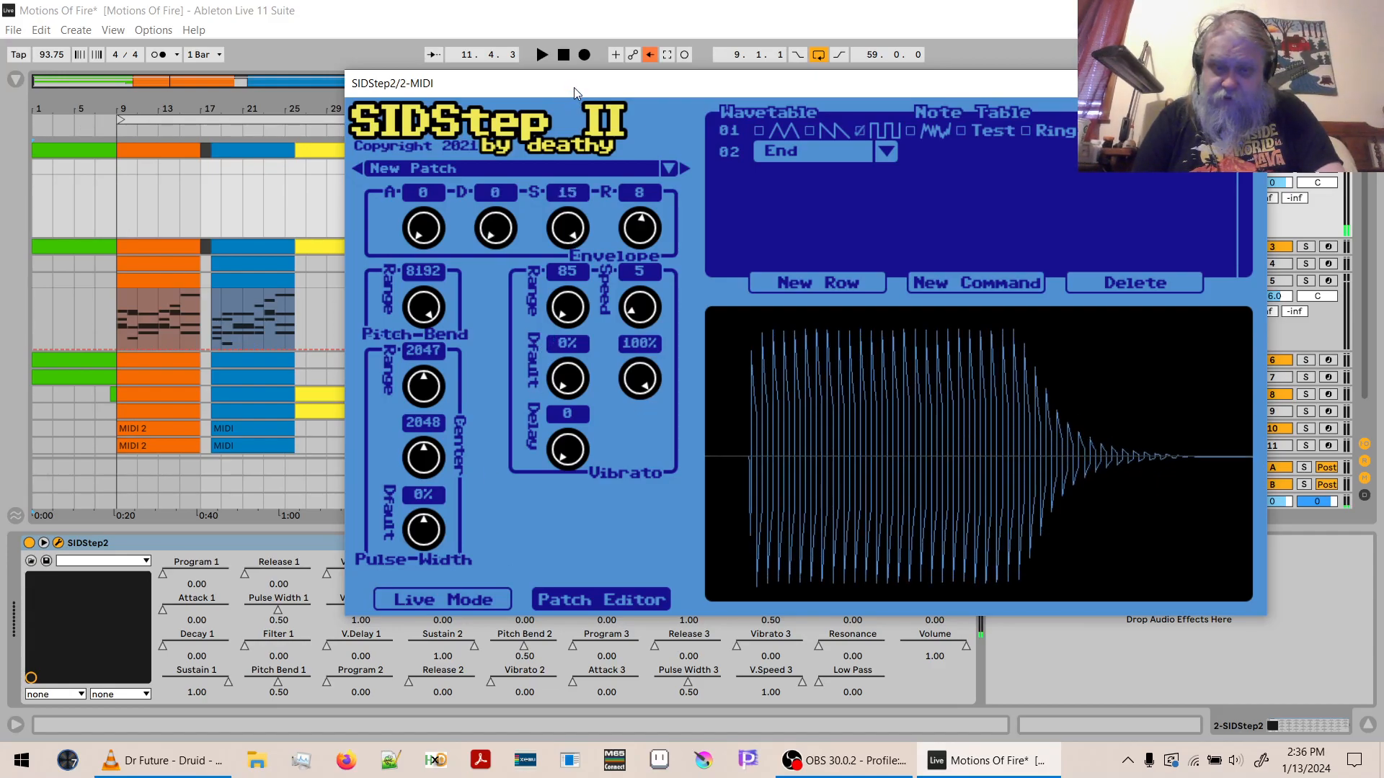
{"action": "left_click_drag", "start_coordinate": [633, 192], "coordinate": [671, 503]}
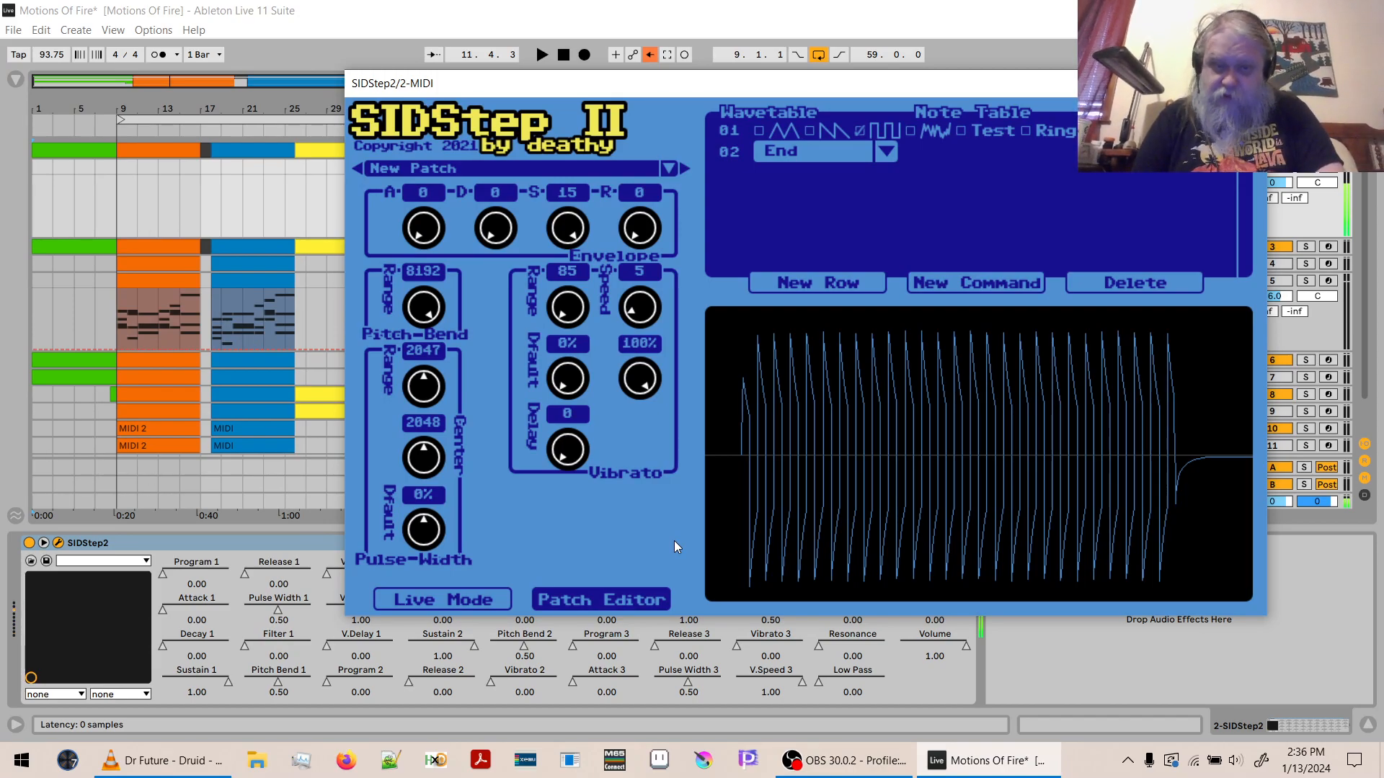
{"action": "left_click_drag", "start_coordinate": [423, 229], "coordinate": [434, 331]}
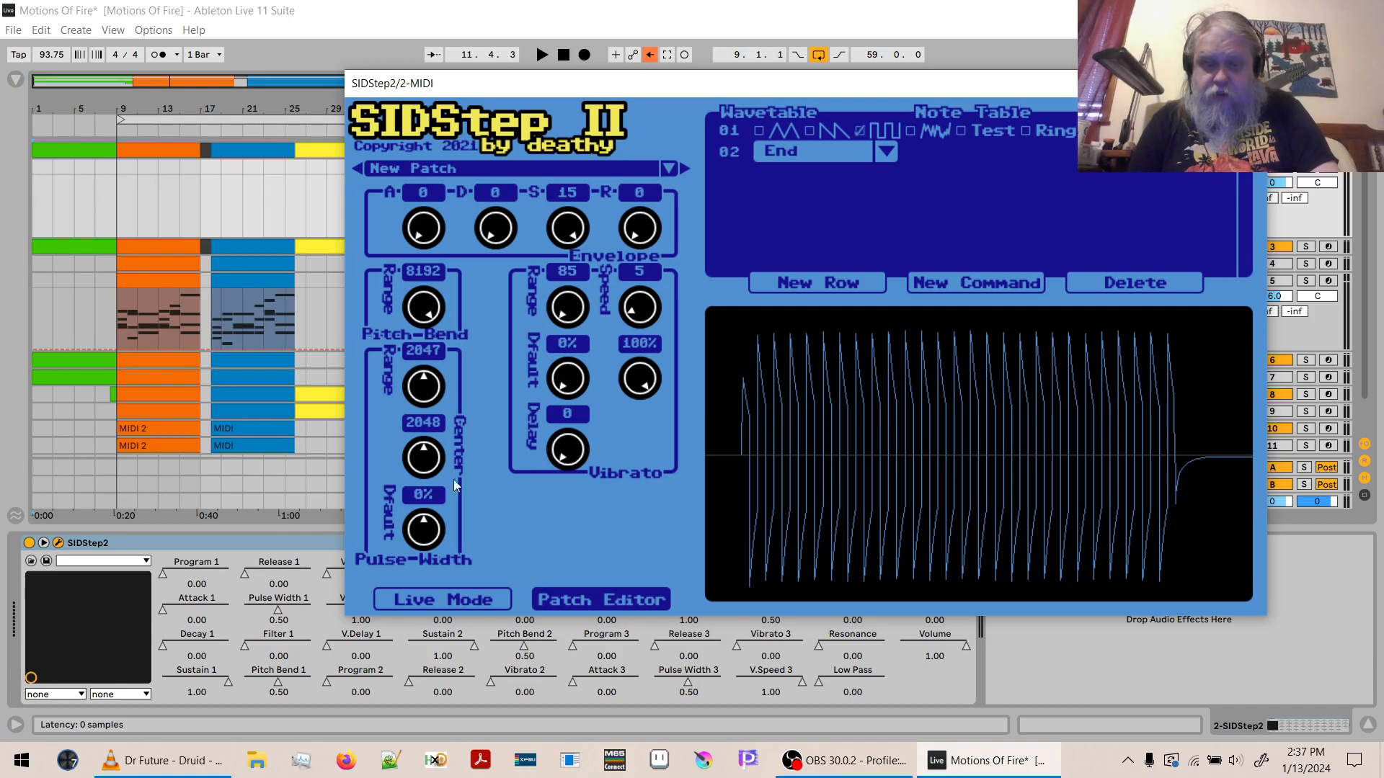
{"action": "left_click", "coordinate": [444, 600]}
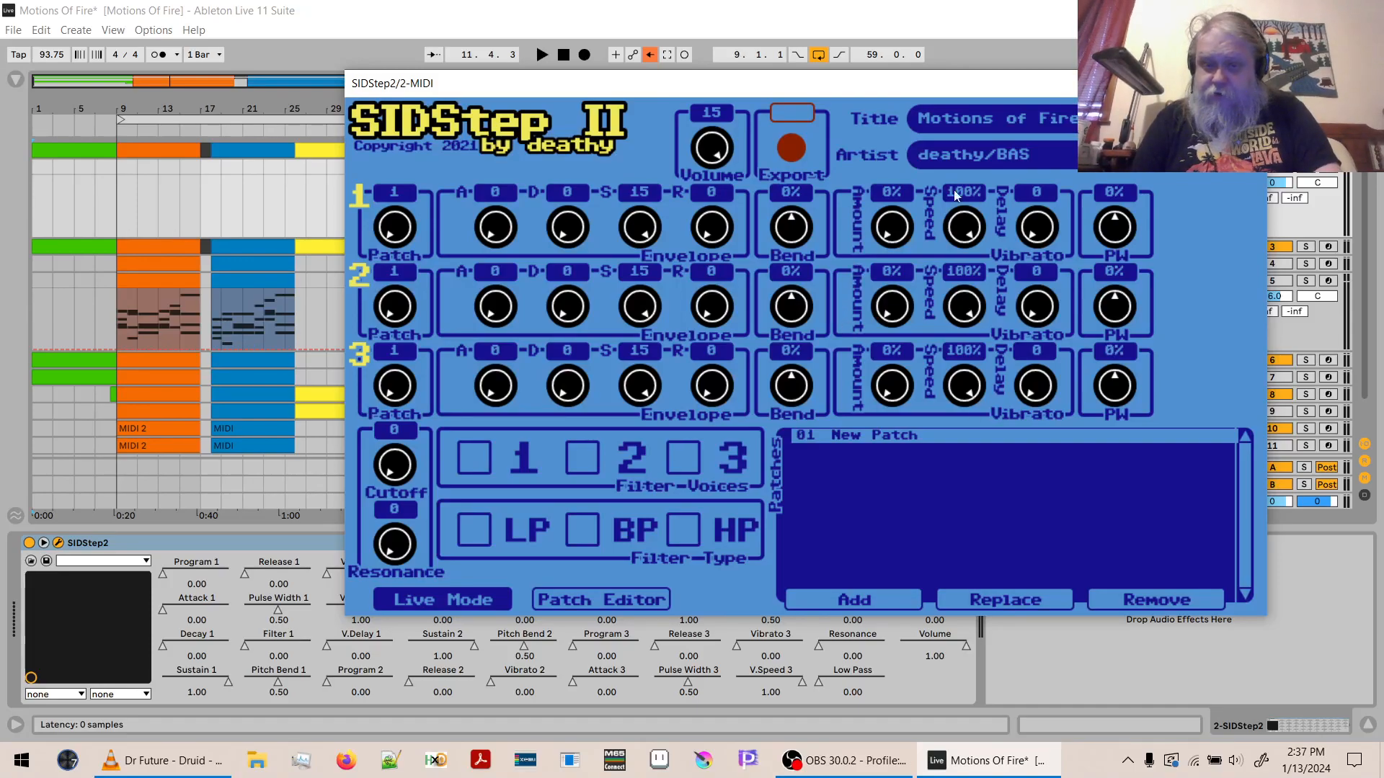
- In the patch editor, try different pulse-width center values and set the center to 2046
{"action": "left_click", "coordinate": [636, 598]}
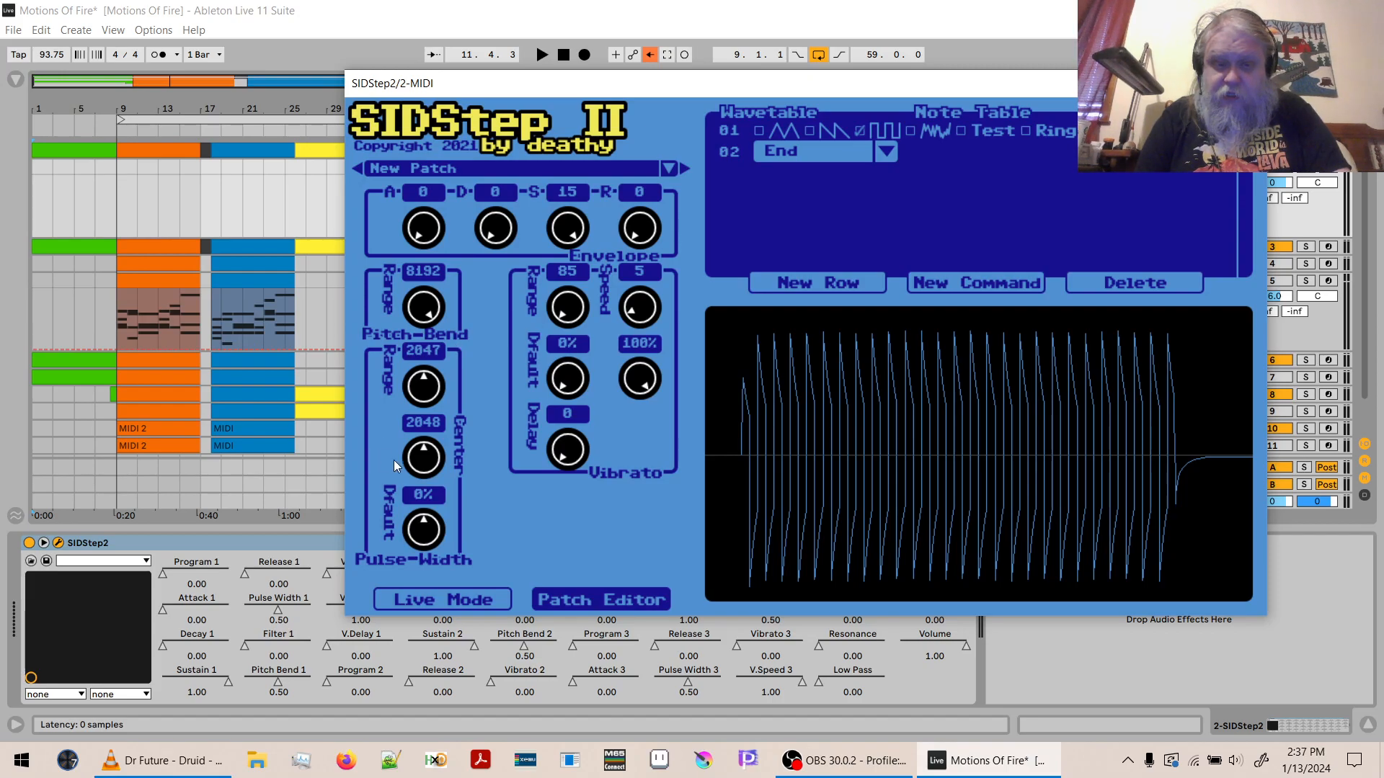
{"action": "left_click_drag", "start_coordinate": [425, 461], "coordinate": [422, 544]}
{"action": "left_click_drag", "start_coordinate": [417, 471], "coordinate": [436, 323]}
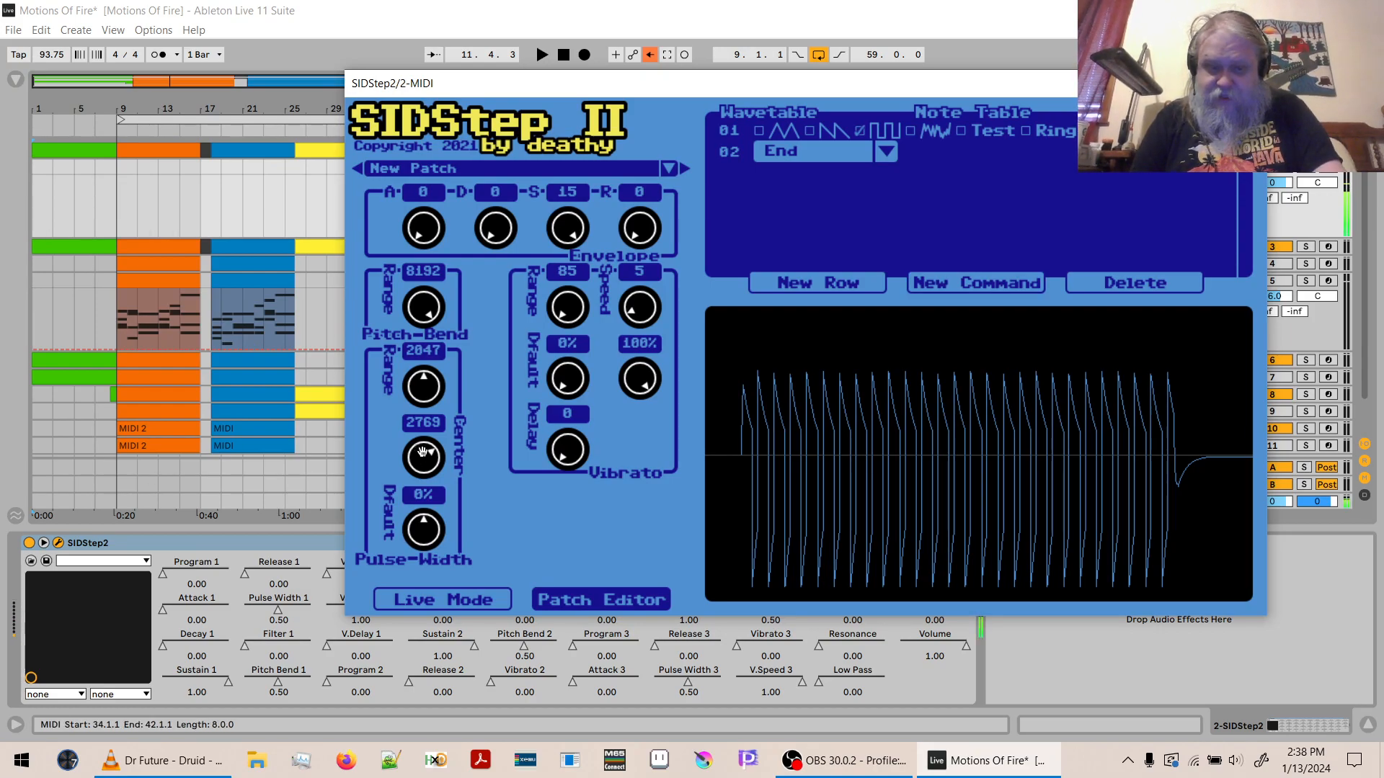
{"action": "mouse_move", "coordinate": [425, 459]}
{"action": "left_mouse_down"}
{"action": "mouse_move", "coordinate": [421, 491]}
{"action": "mouse_move", "coordinate": [414, 472]}
{"action": "left_mouse_up"}
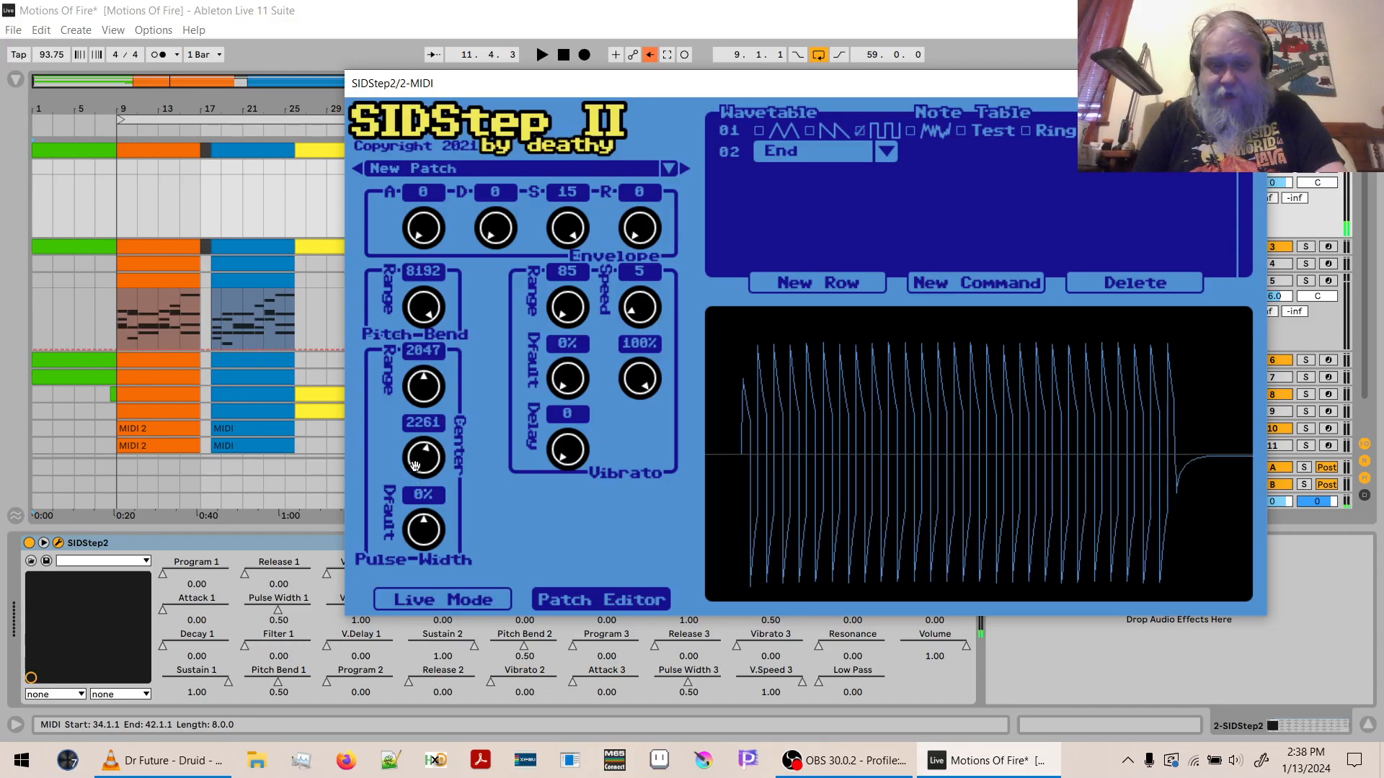
{"action": "double_click", "coordinate": [425, 424]}
{"action": "type", "text": "2"}
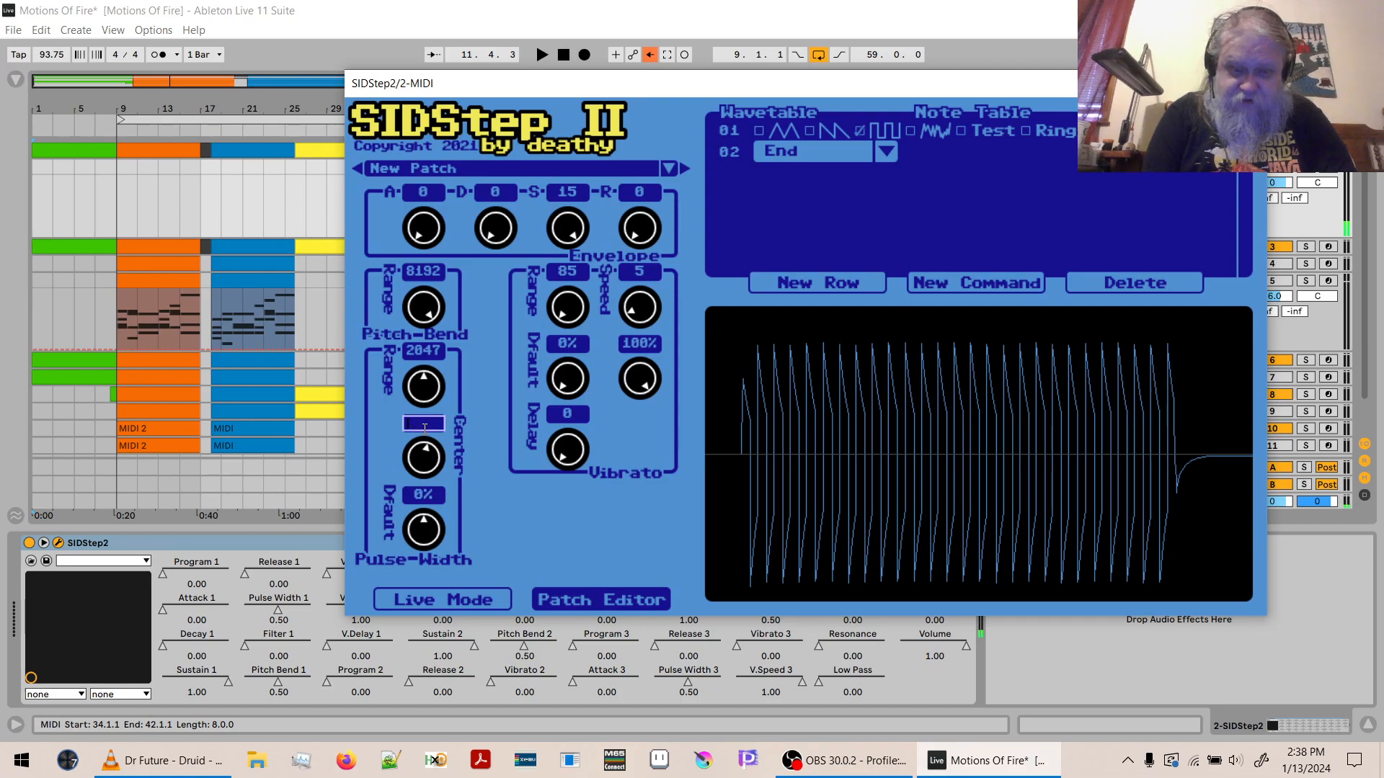
{"action": "type", "text": "046"}
{"action": "key", "text": "Return"}
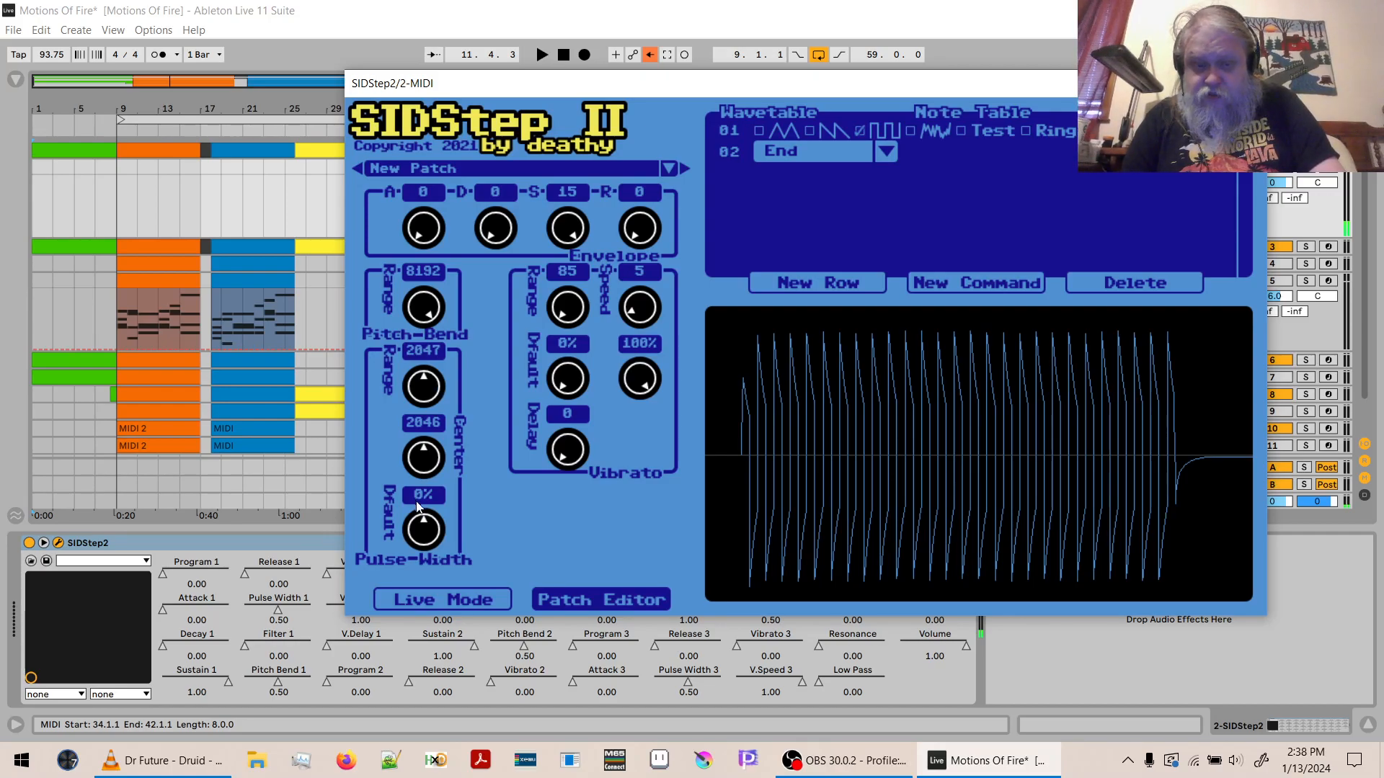
- Try other pulse-width default and range values, and set the default to 0% and the range to 2047
{"action": "left_click_drag", "start_coordinate": [425, 530], "coordinate": [438, 491]}
{"action": "mouse_move", "coordinate": [427, 383]}
{"action": "left_mouse_down"}
{"action": "mouse_move", "coordinate": [418, 399]}
{"action": "mouse_move", "coordinate": [416, 380]}
{"action": "left_mouse_up"}
{"action": "left_click_drag", "start_coordinate": [424, 530], "coordinate": [423, 577]}
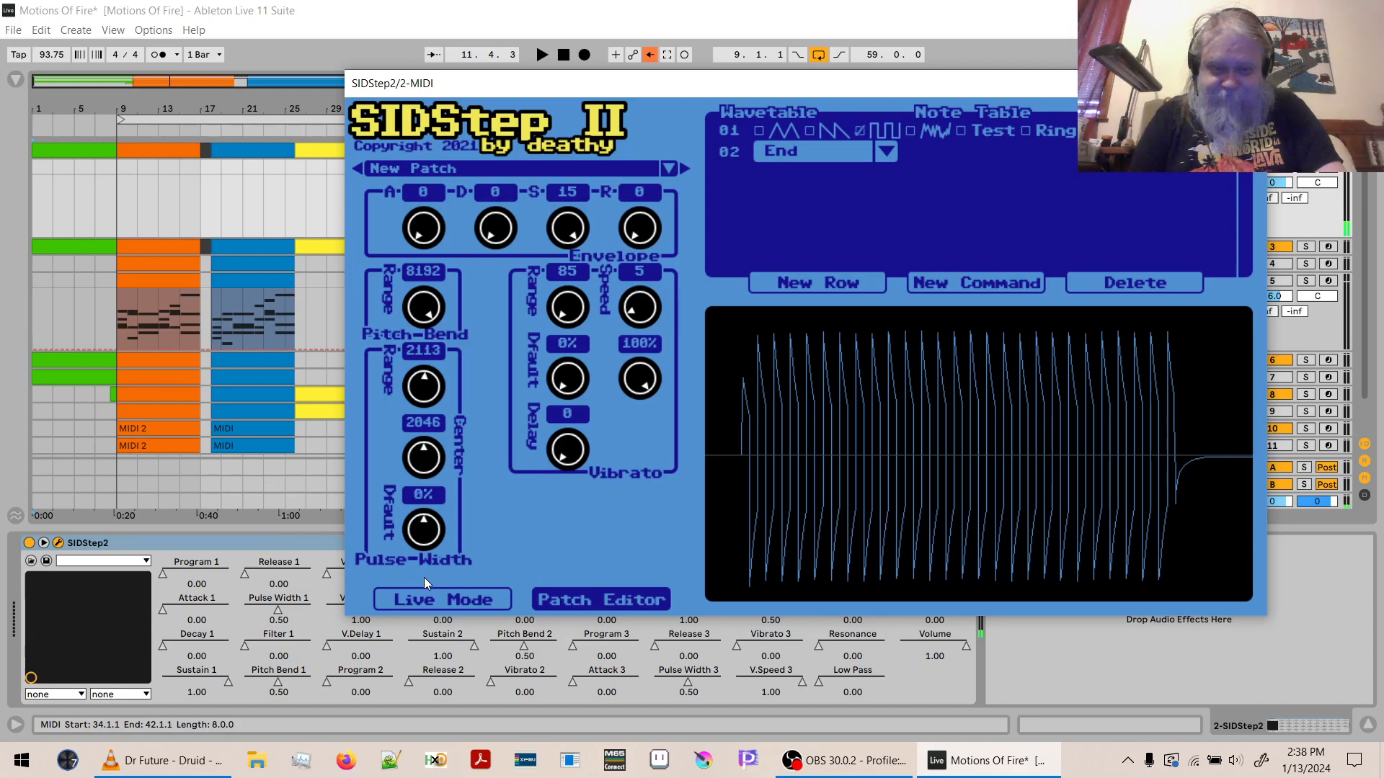
{"action": "double_click", "coordinate": [436, 352]}
{"action": "type", "text": "2047"}
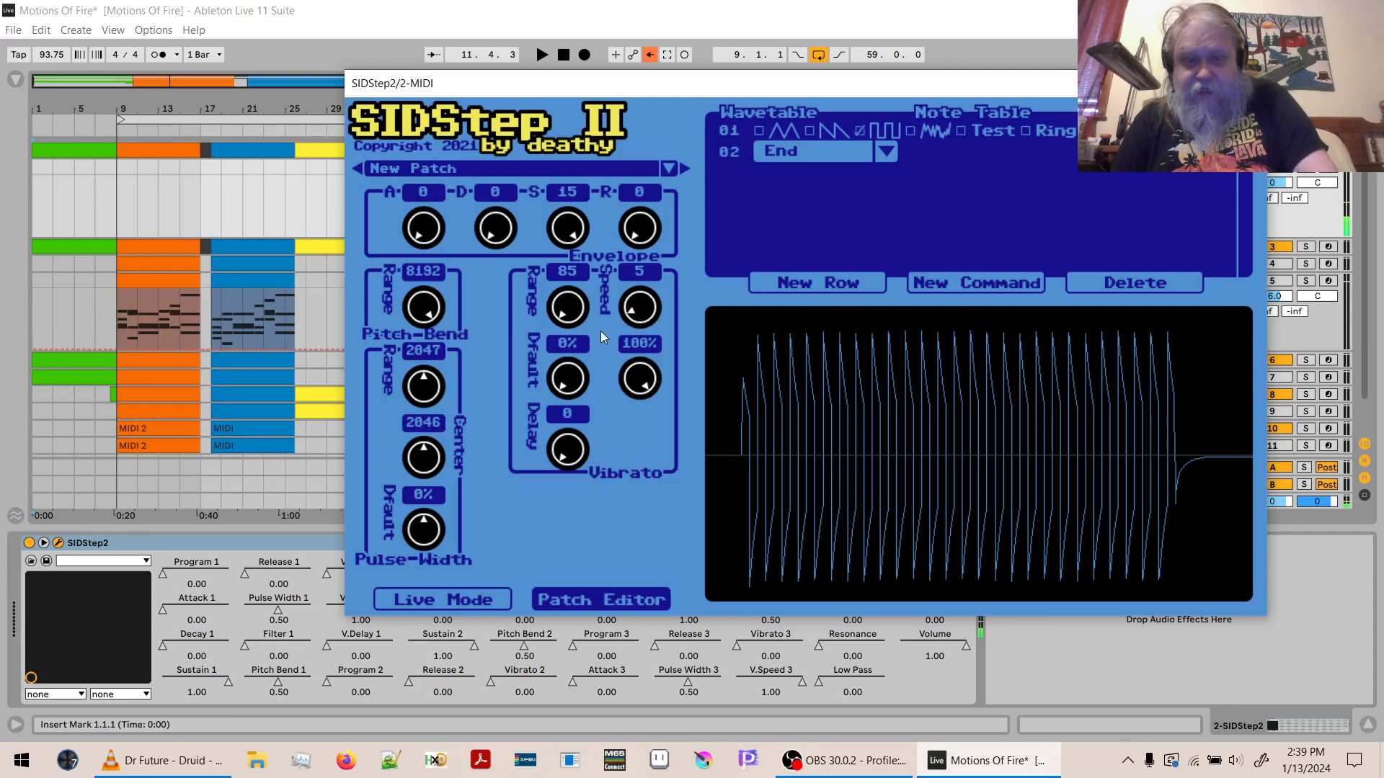
- Compare the vibrato's default amount at 100% and 0%, and set it to 100%
{"action": "left_click_drag", "start_coordinate": [556, 382], "coordinate": [591, 96]}
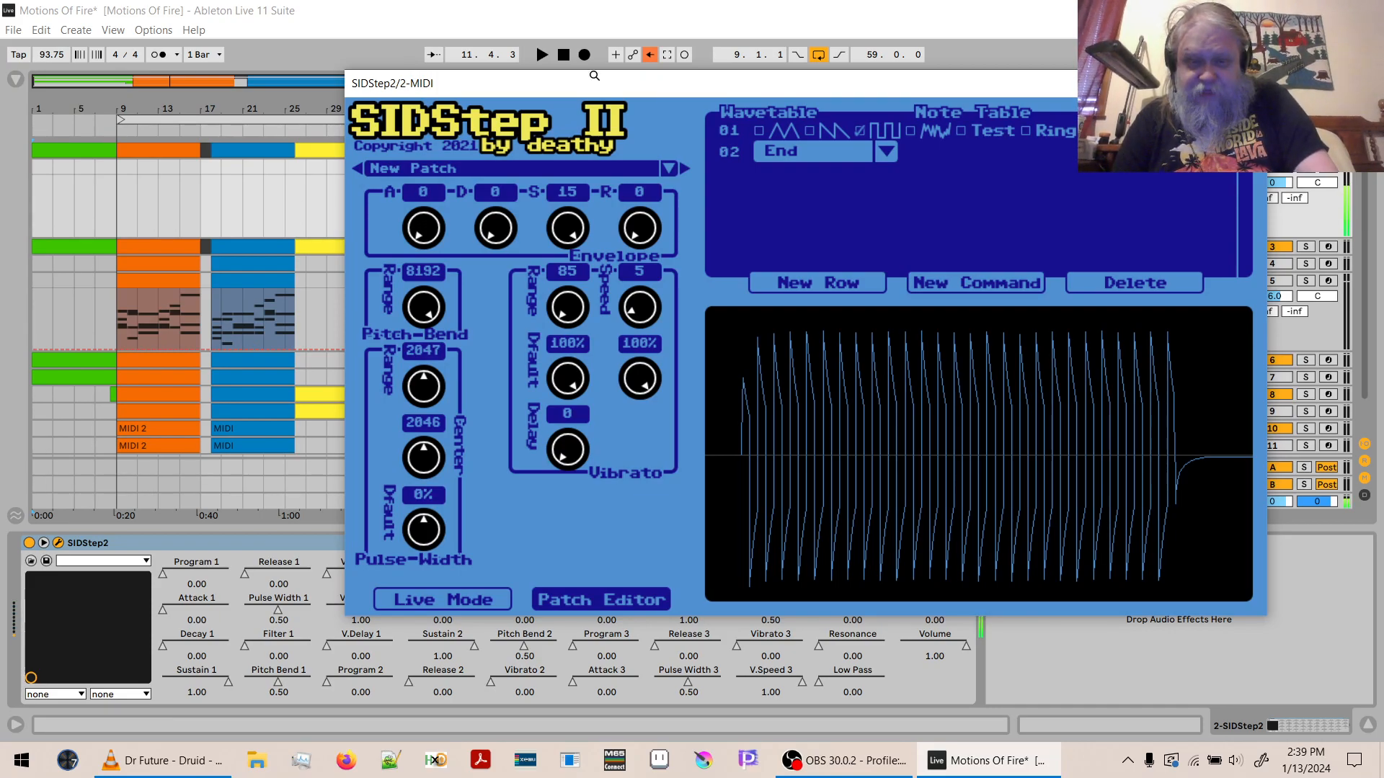
{"action": "left_click_drag", "start_coordinate": [569, 374], "coordinate": [581, 702]}
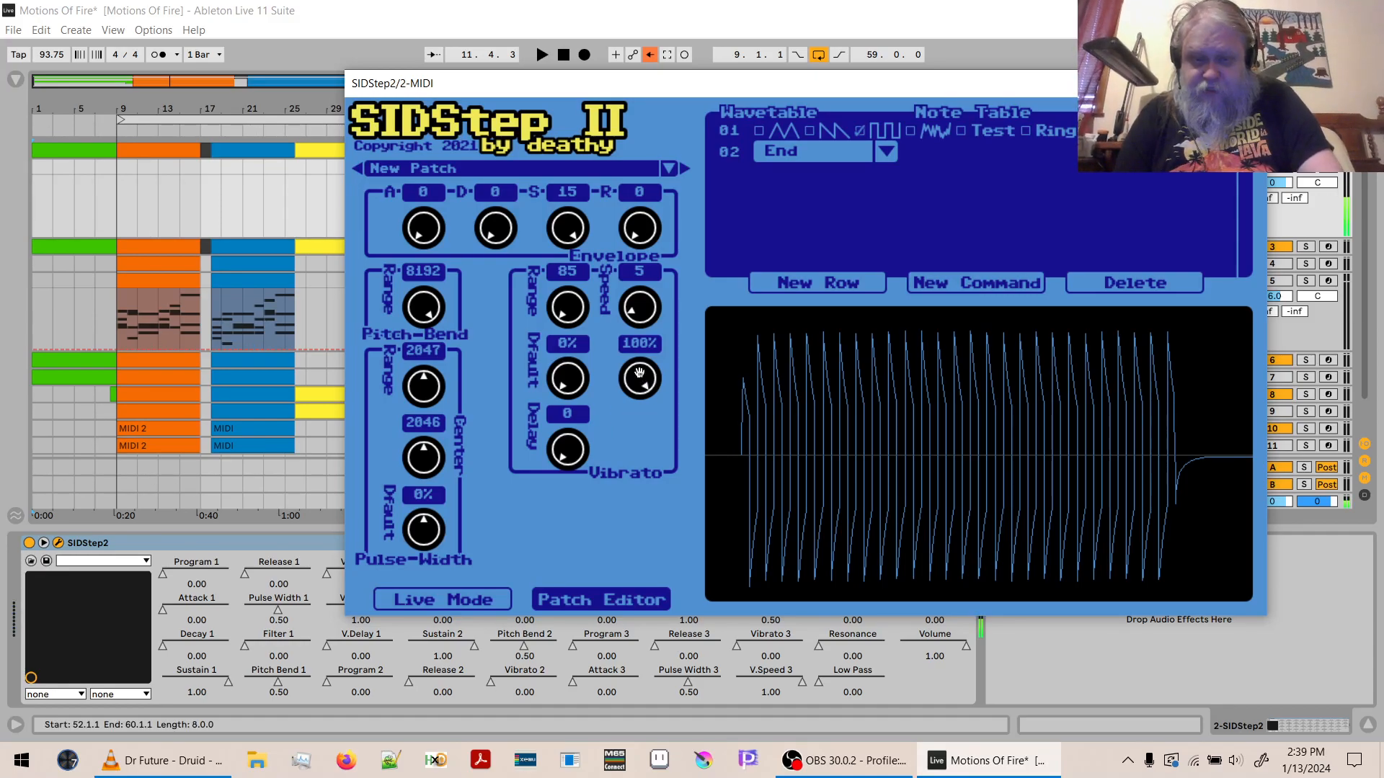
{"action": "left_click_drag", "start_coordinate": [569, 385], "coordinate": [564, 110]}
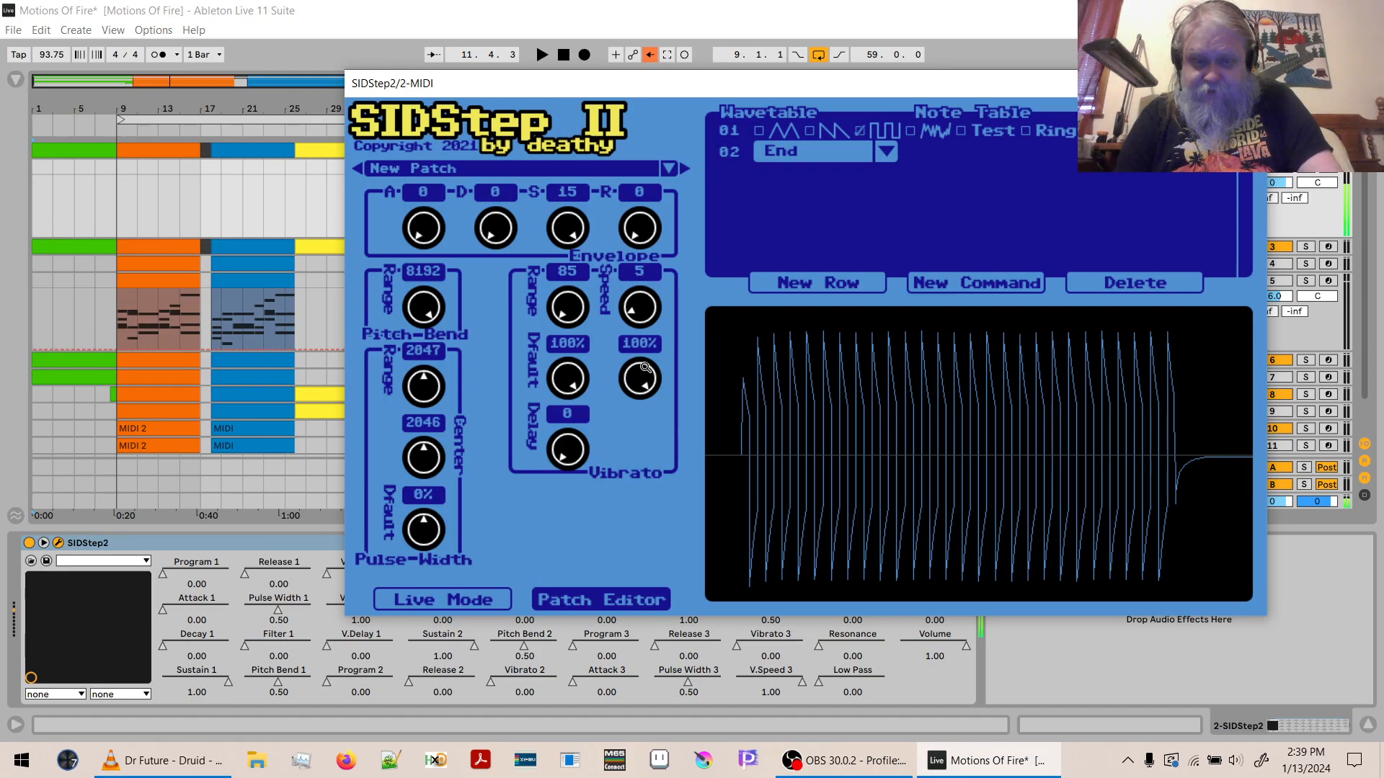
- Try vibrato speed defaults of 0% and 42%, and return the speed default to 100%
{"action": "left_click_drag", "start_coordinate": [646, 367], "coordinate": [638, 339]}
{"action": "left_click_drag", "start_coordinate": [639, 373], "coordinate": [641, 288]}
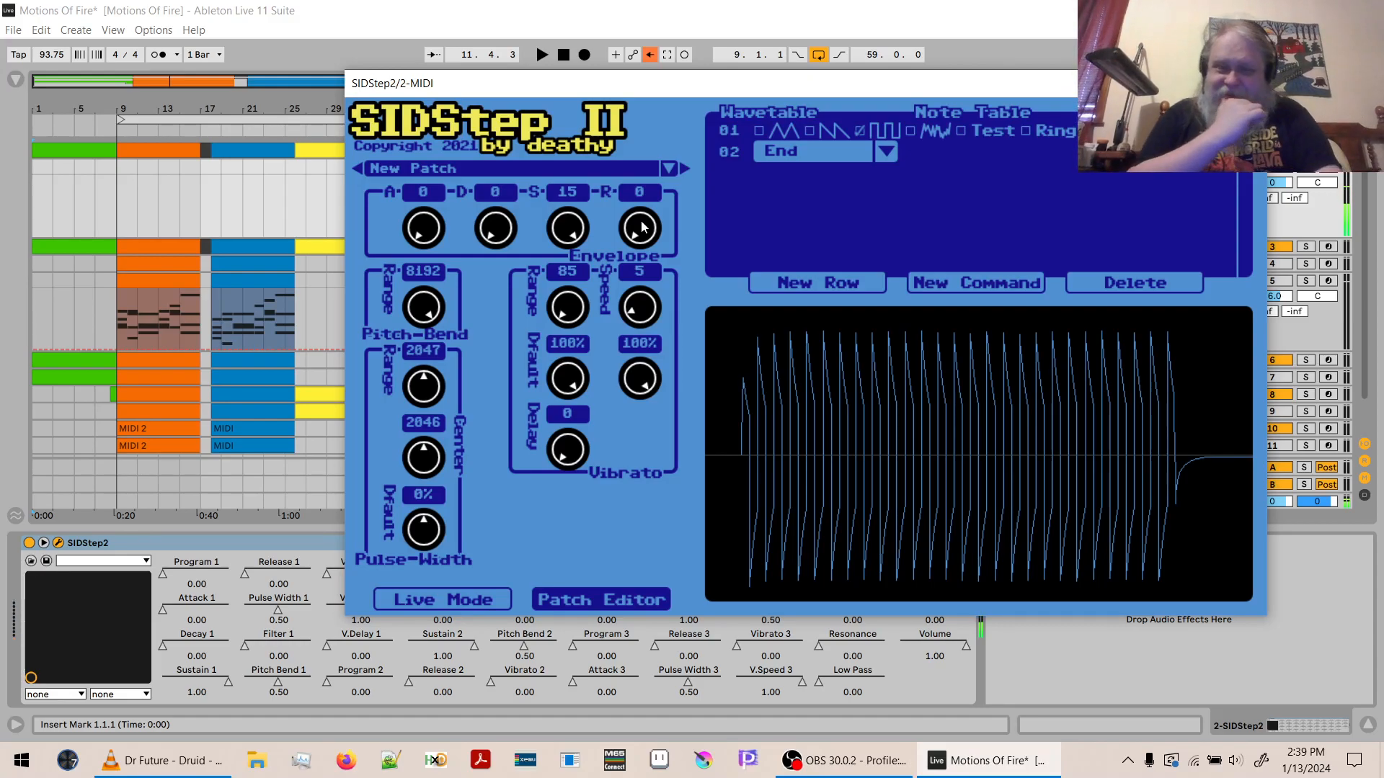
{"action": "left_click_drag", "start_coordinate": [640, 379], "coordinate": [657, 647]}
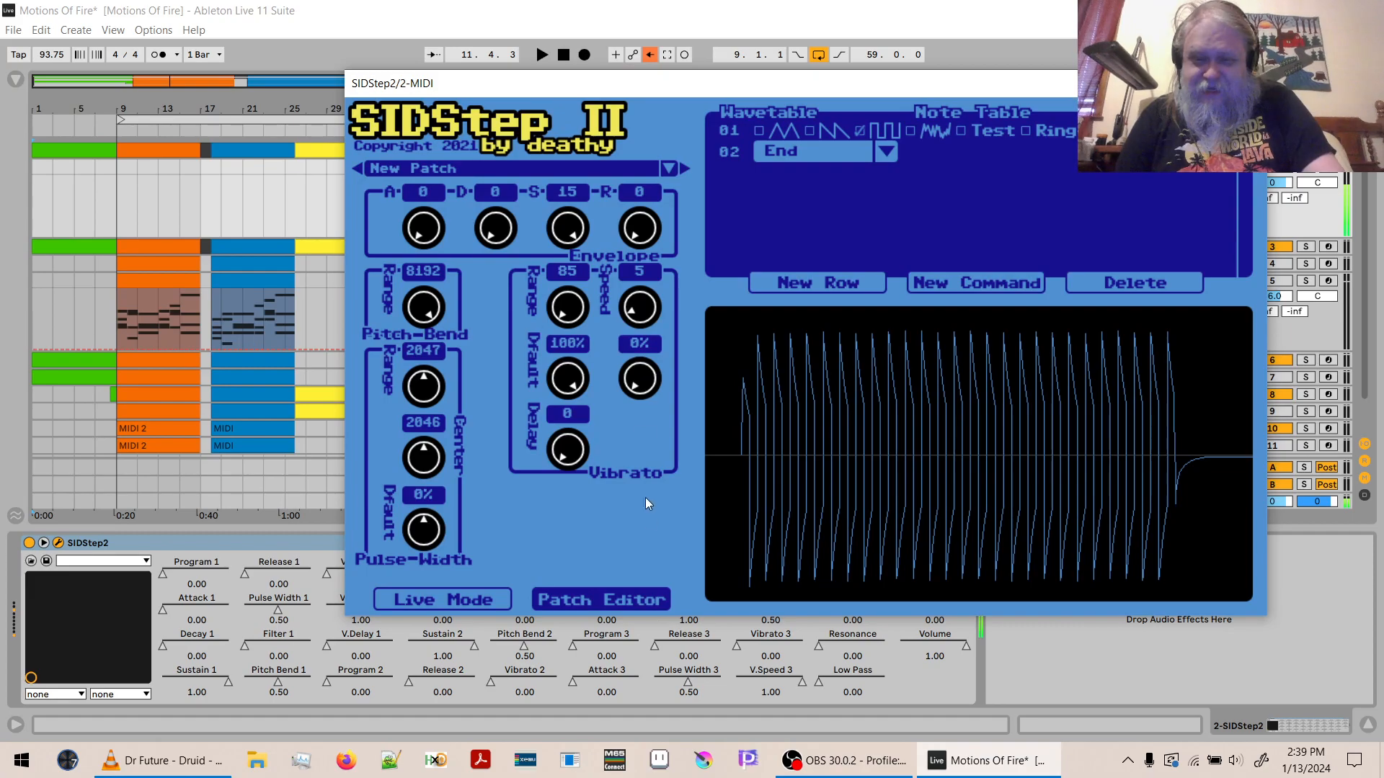
{"action": "left_click_drag", "start_coordinate": [638, 385], "coordinate": [644, 302]}
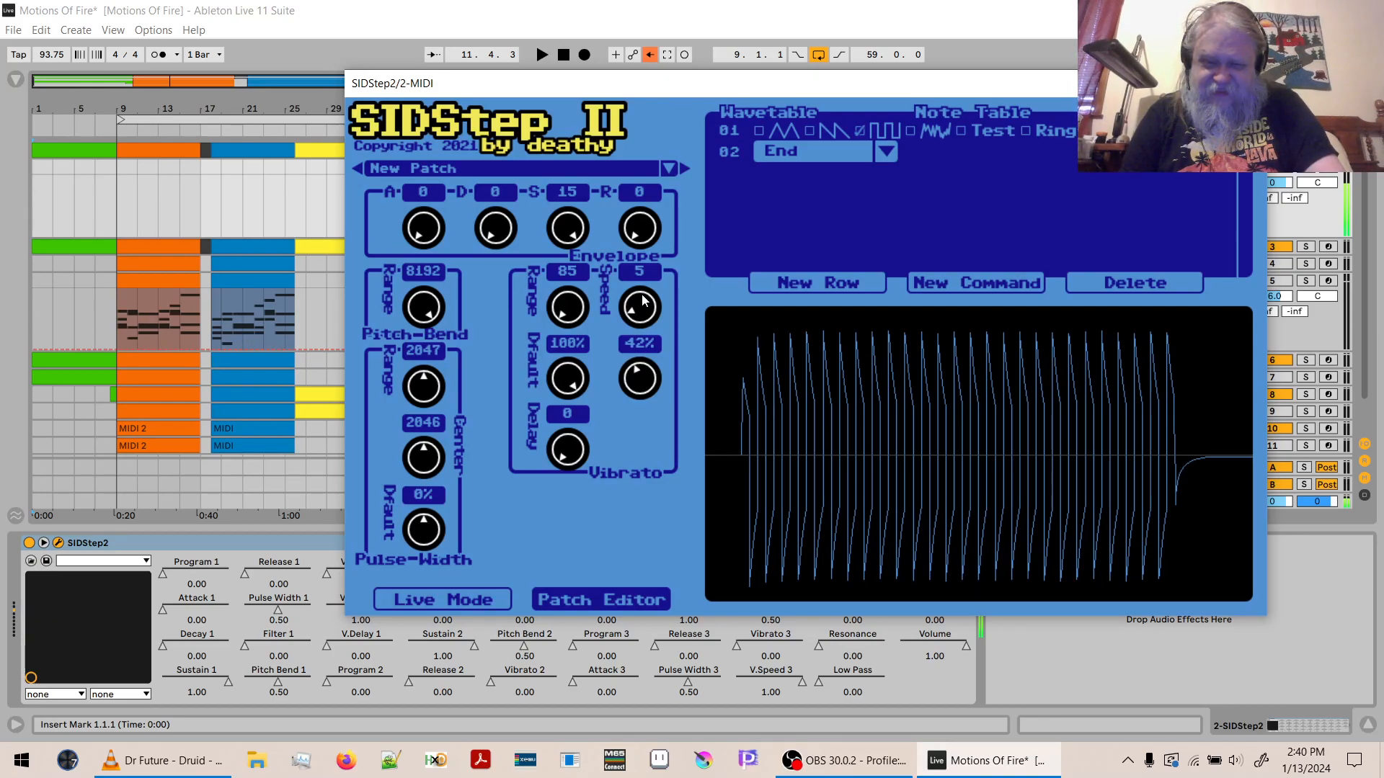
{"action": "left_click_drag", "start_coordinate": [627, 405], "coordinate": [646, 106]}
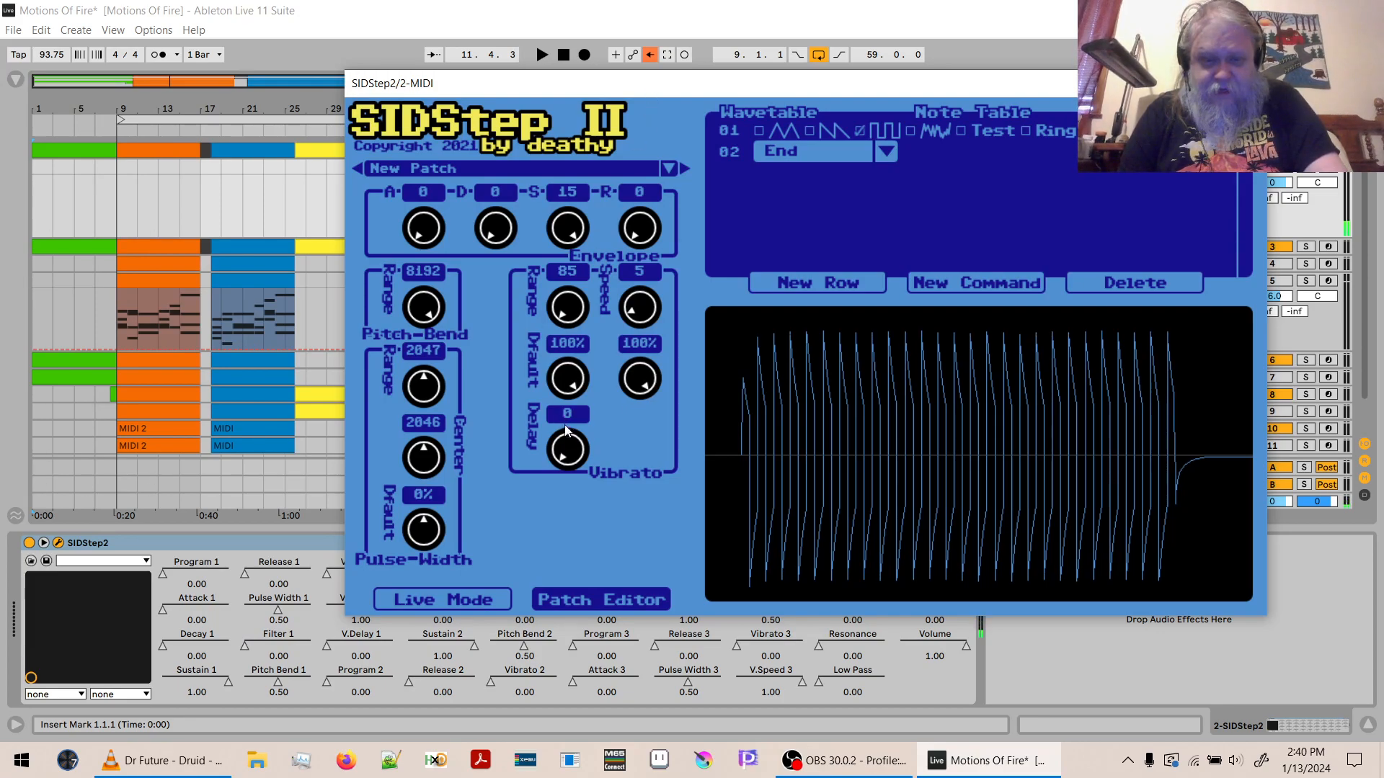
- Raise the vibrato delay through 8 and 14 to 15, and set the vibrato speed to 7
{"action": "left_click_drag", "start_coordinate": [573, 453], "coordinate": [568, 331]}
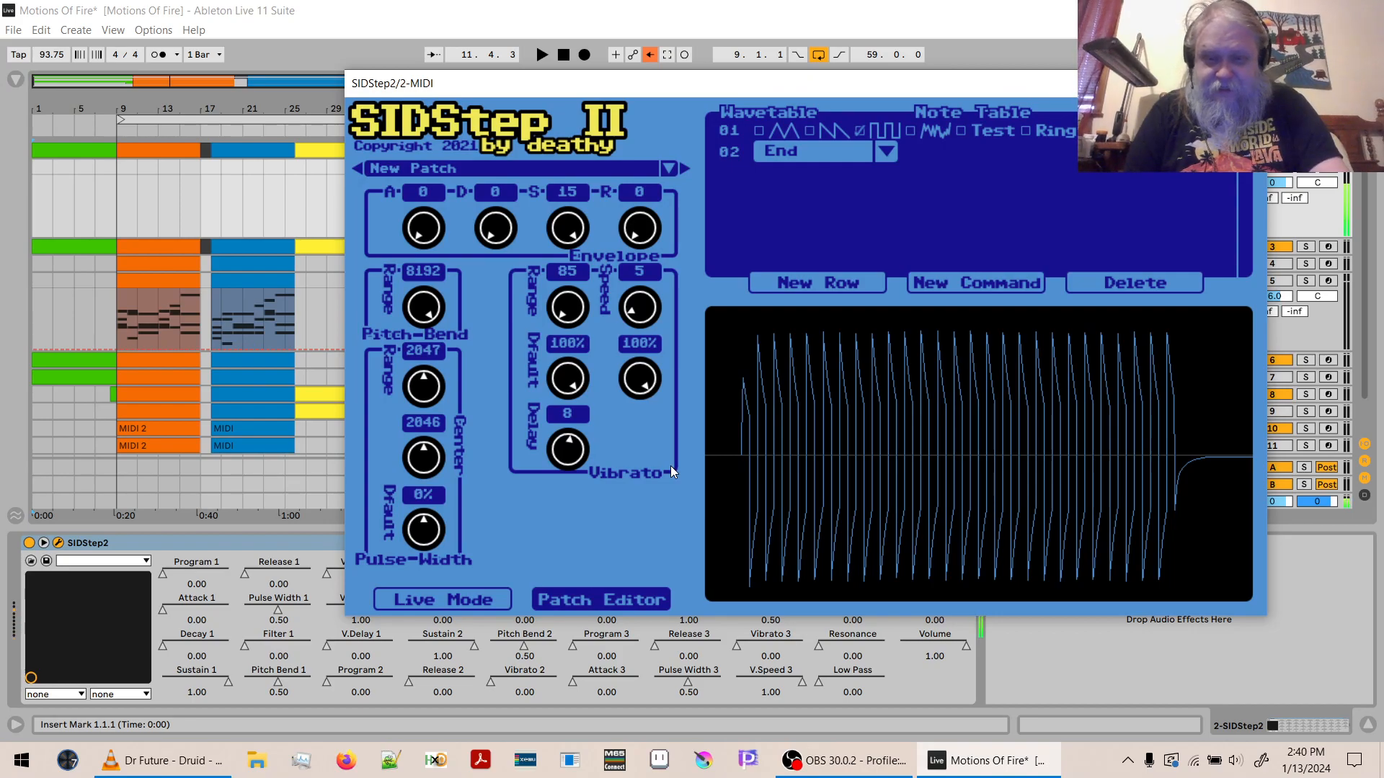
{"action": "left_click_drag", "start_coordinate": [581, 453], "coordinate": [575, 380]}
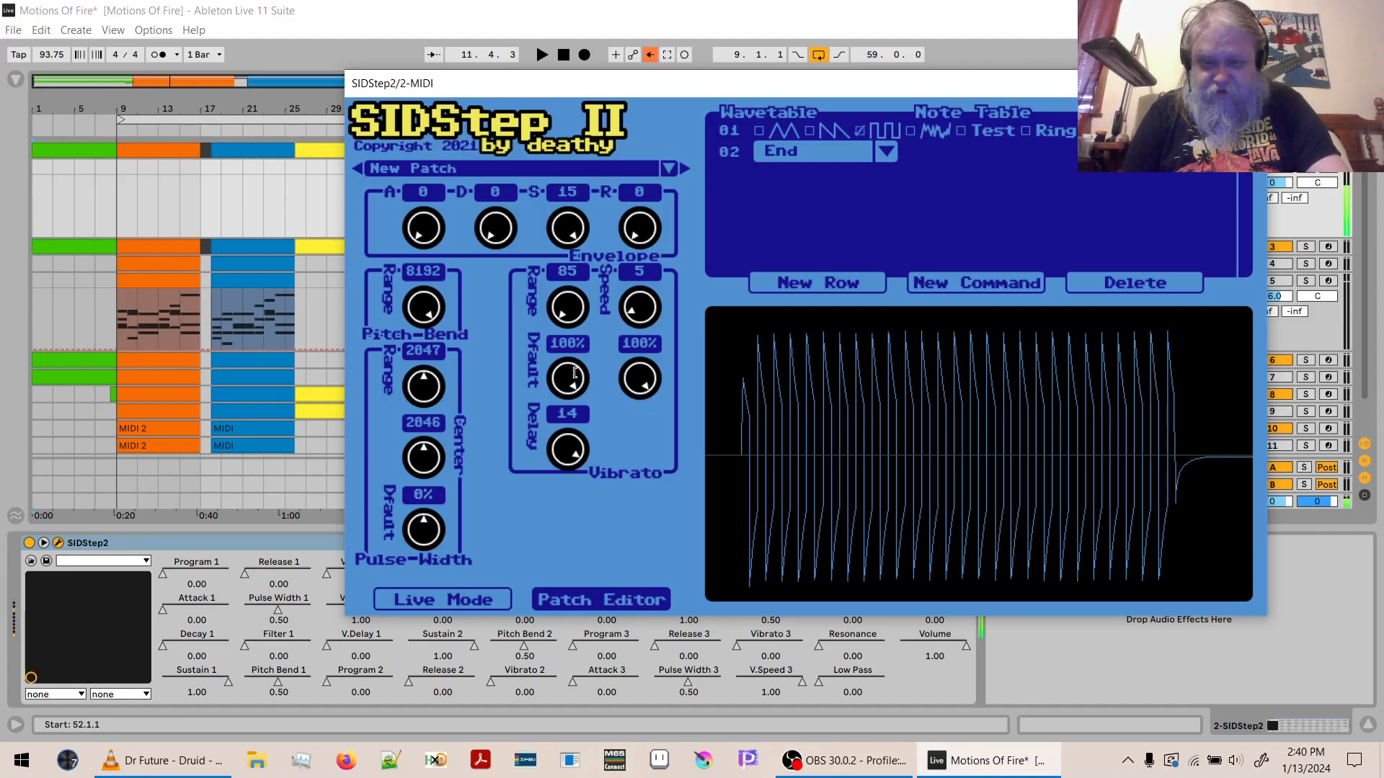
{"action": "left_click_drag", "start_coordinate": [569, 455], "coordinate": [582, 309]}
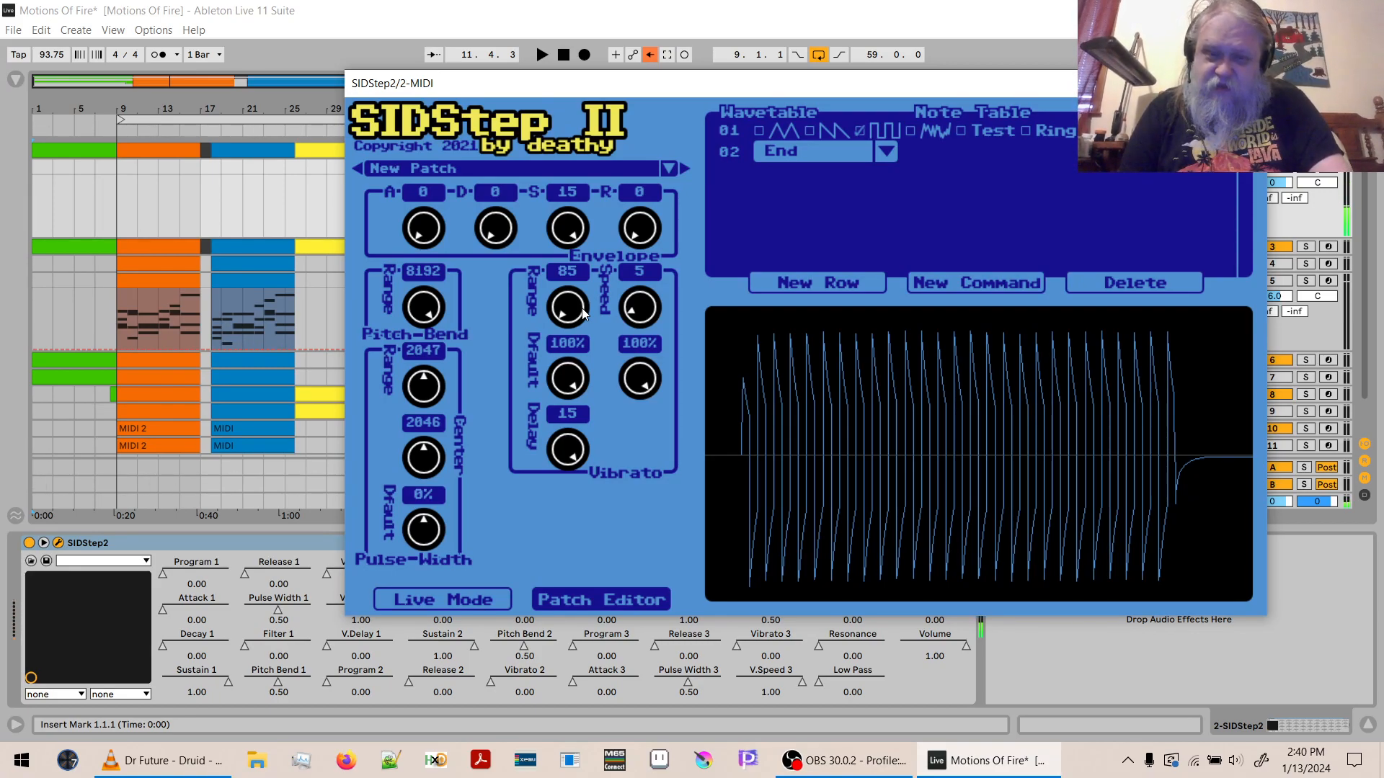
{"action": "left_click_drag", "start_coordinate": [626, 322], "coordinate": [640, 302]}
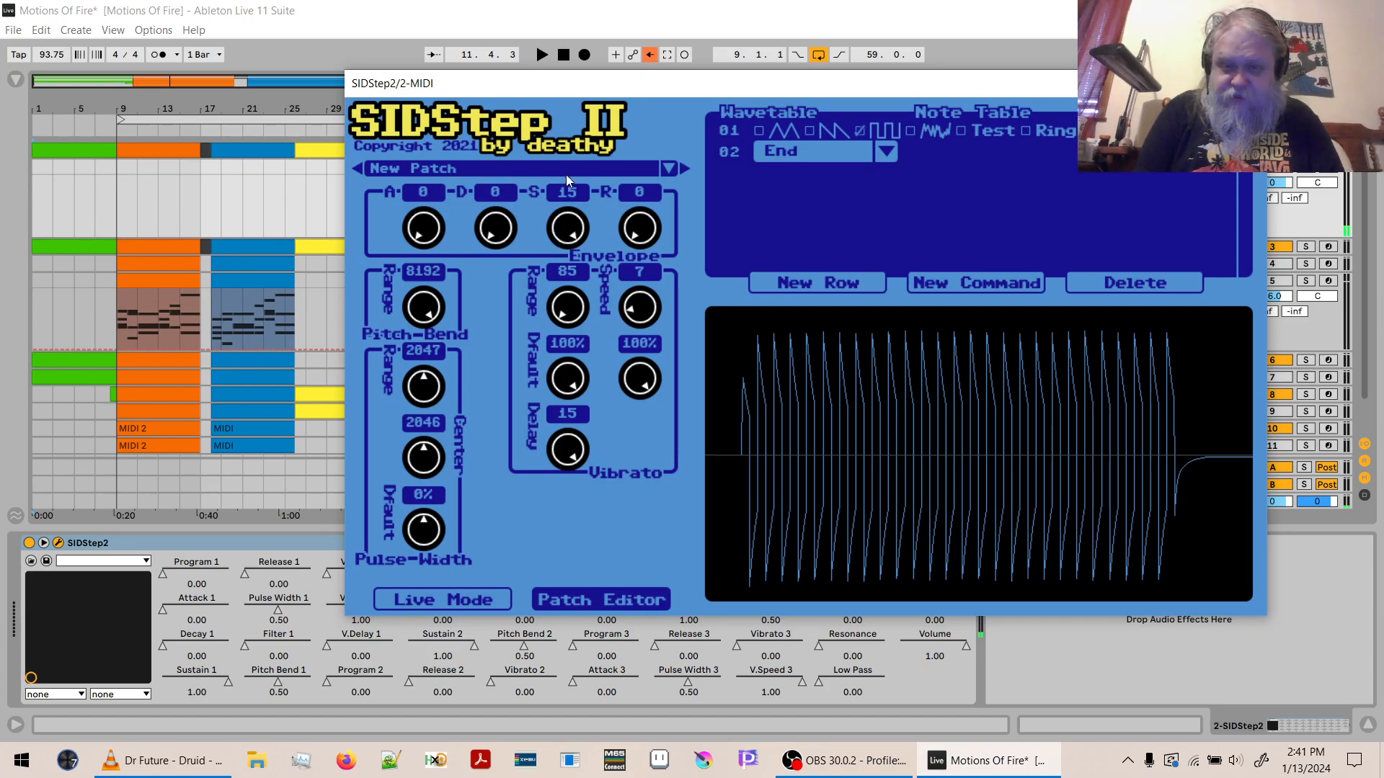
- Examine the patch's note table settings and its pulse cycle table
{"action": "left_click", "coordinate": [986, 110]}
{"action": "left_click", "coordinate": [793, 111]}
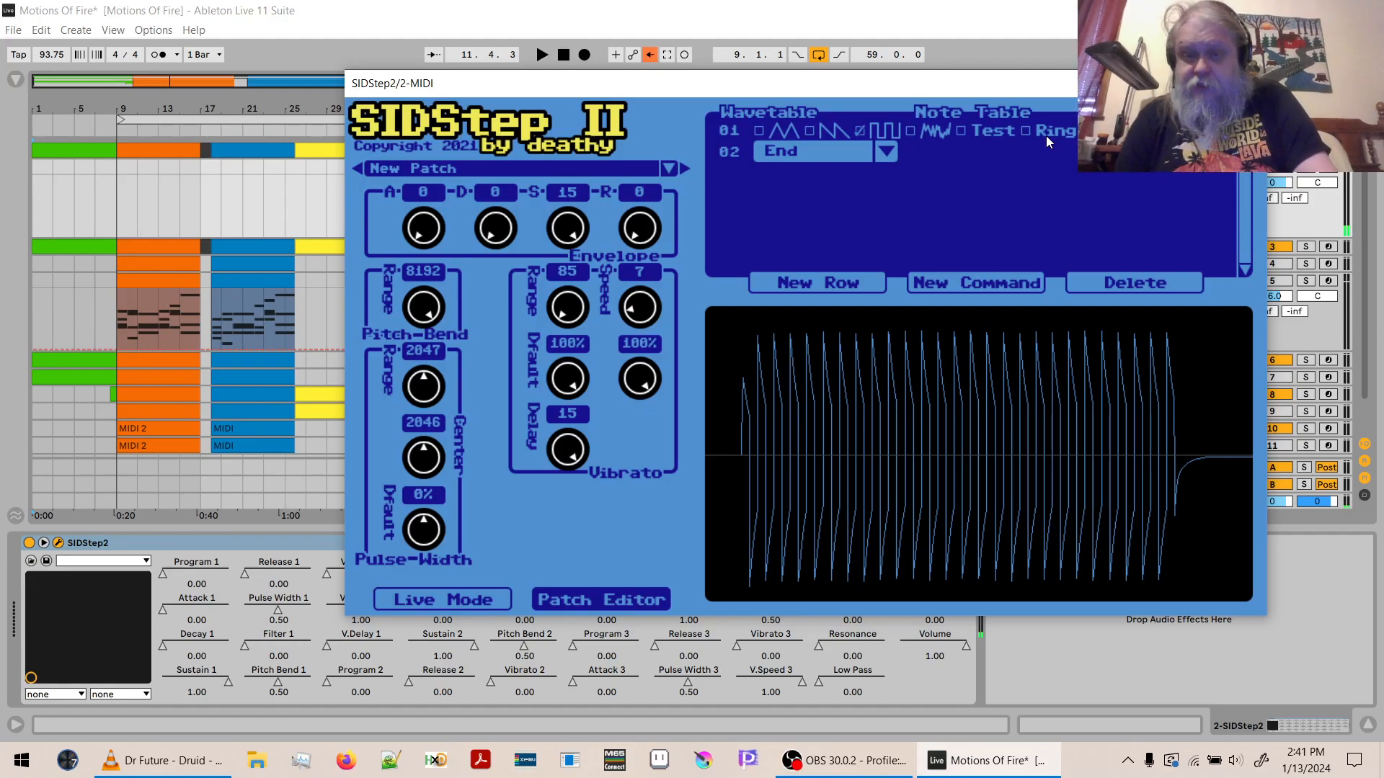
{"action": "left_click", "coordinate": [1005, 114]}
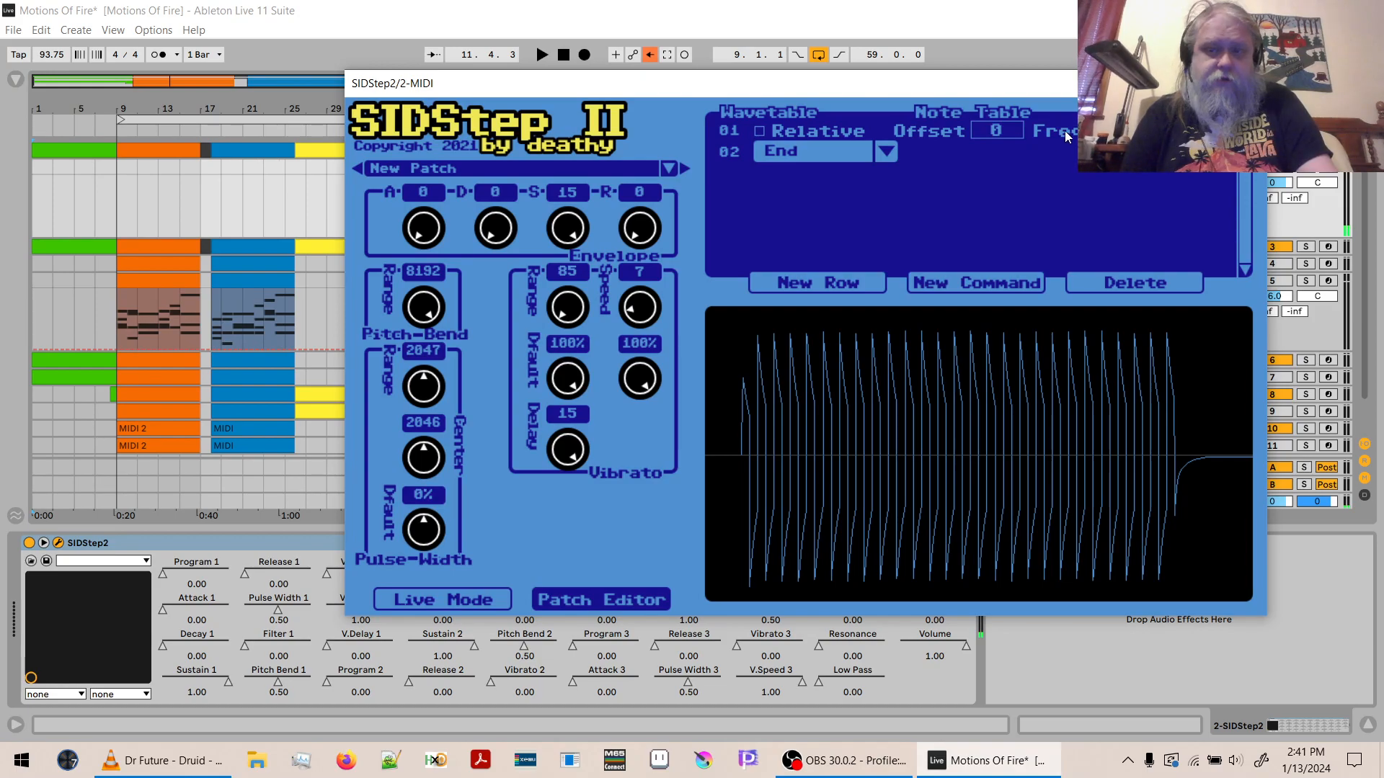
{"action": "left_click", "coordinate": [1176, 113]}
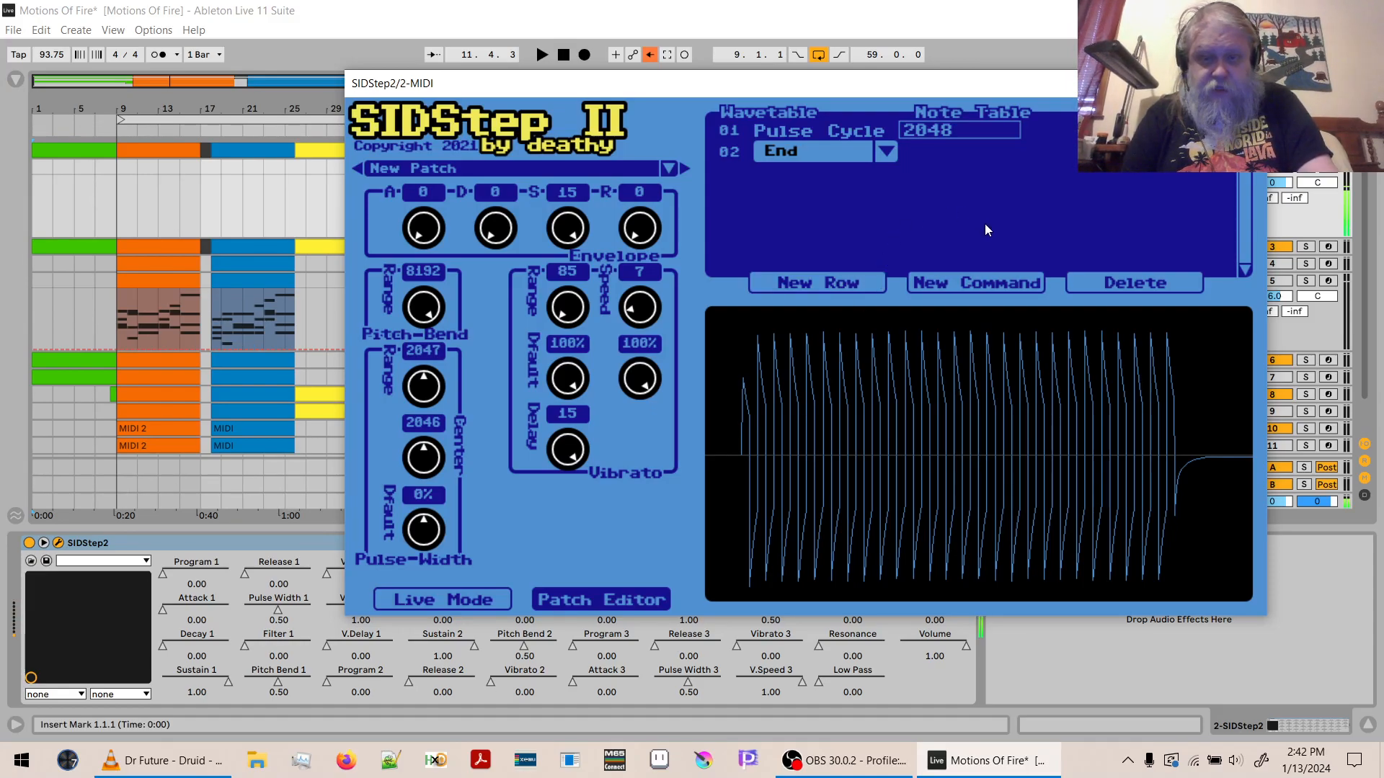
{"action": "mouse_move", "coordinate": [435, 469]}
{"action": "left_mouse_down"}
{"action": "mouse_move", "coordinate": [428, 442]}
{"action": "mouse_move", "coordinate": [422, 487]}
{"action": "left_mouse_up"}
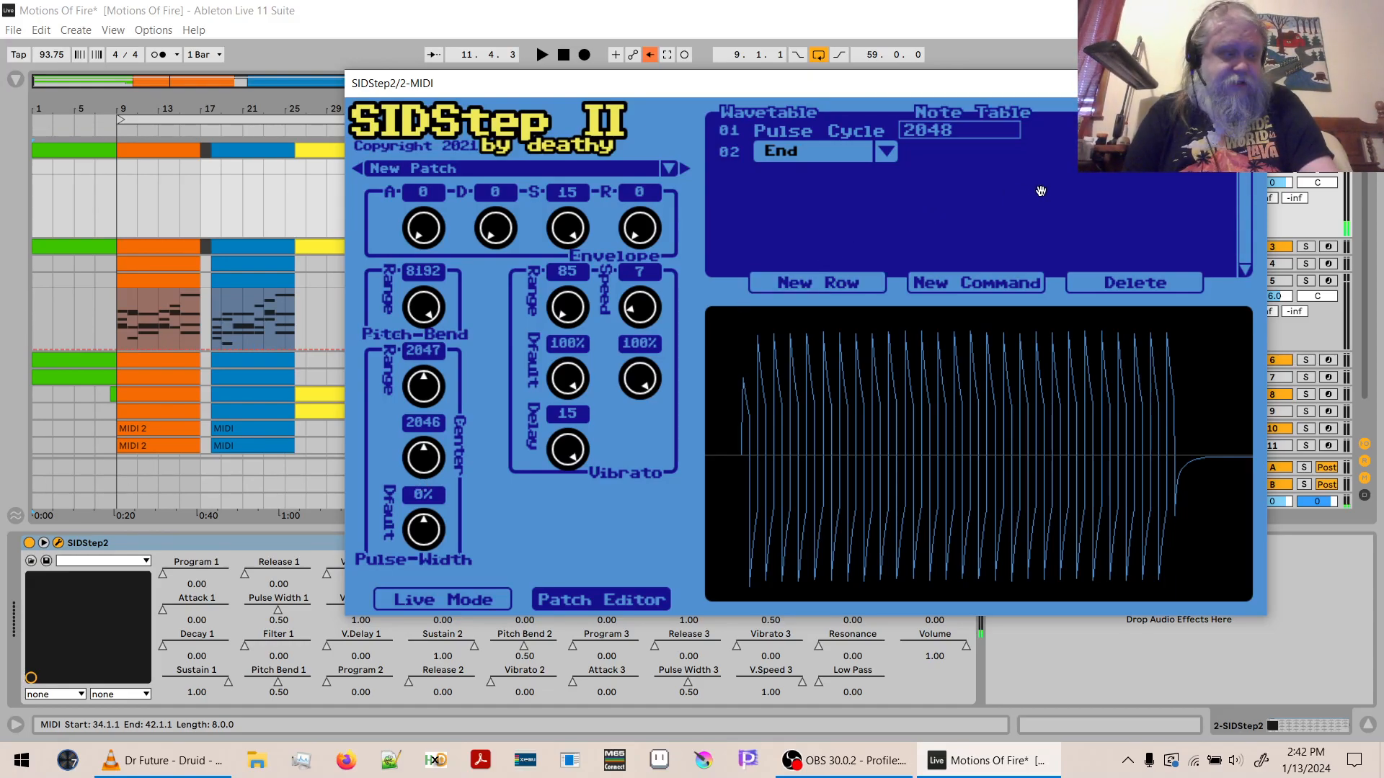
- Return to the wavetable and change row 01's waveform from pulse to triangle
{"action": "left_click", "coordinate": [792, 115]}
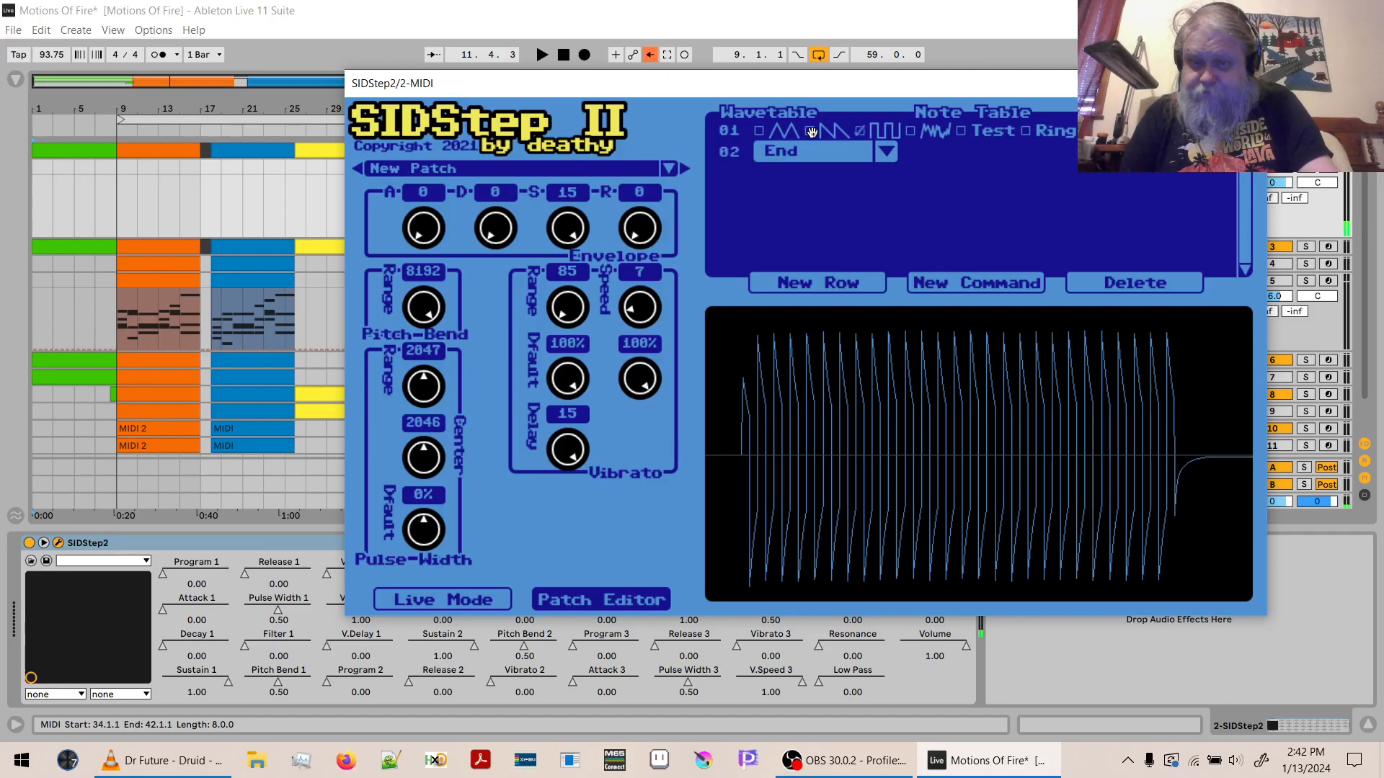
{"action": "left_click", "coordinate": [760, 131]}
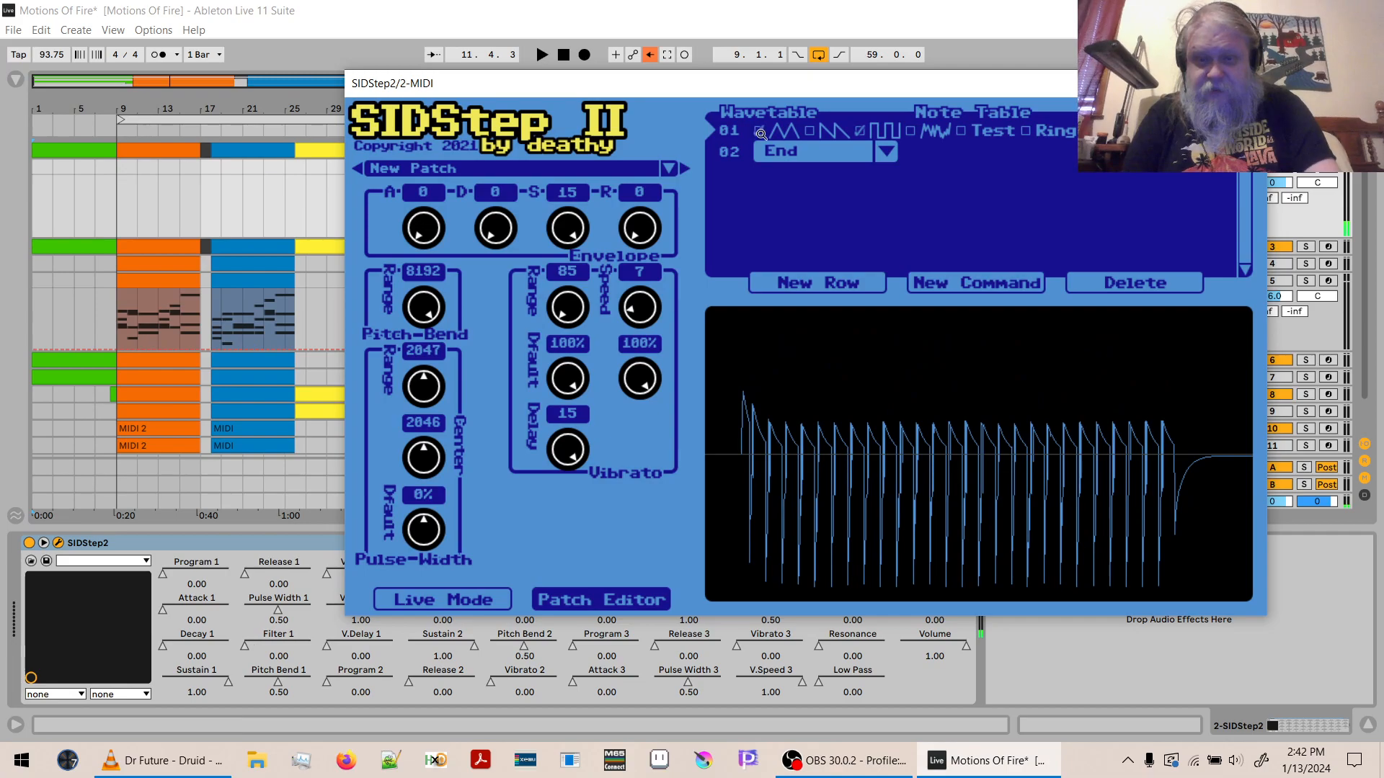
{"action": "left_click", "coordinate": [862, 130]}
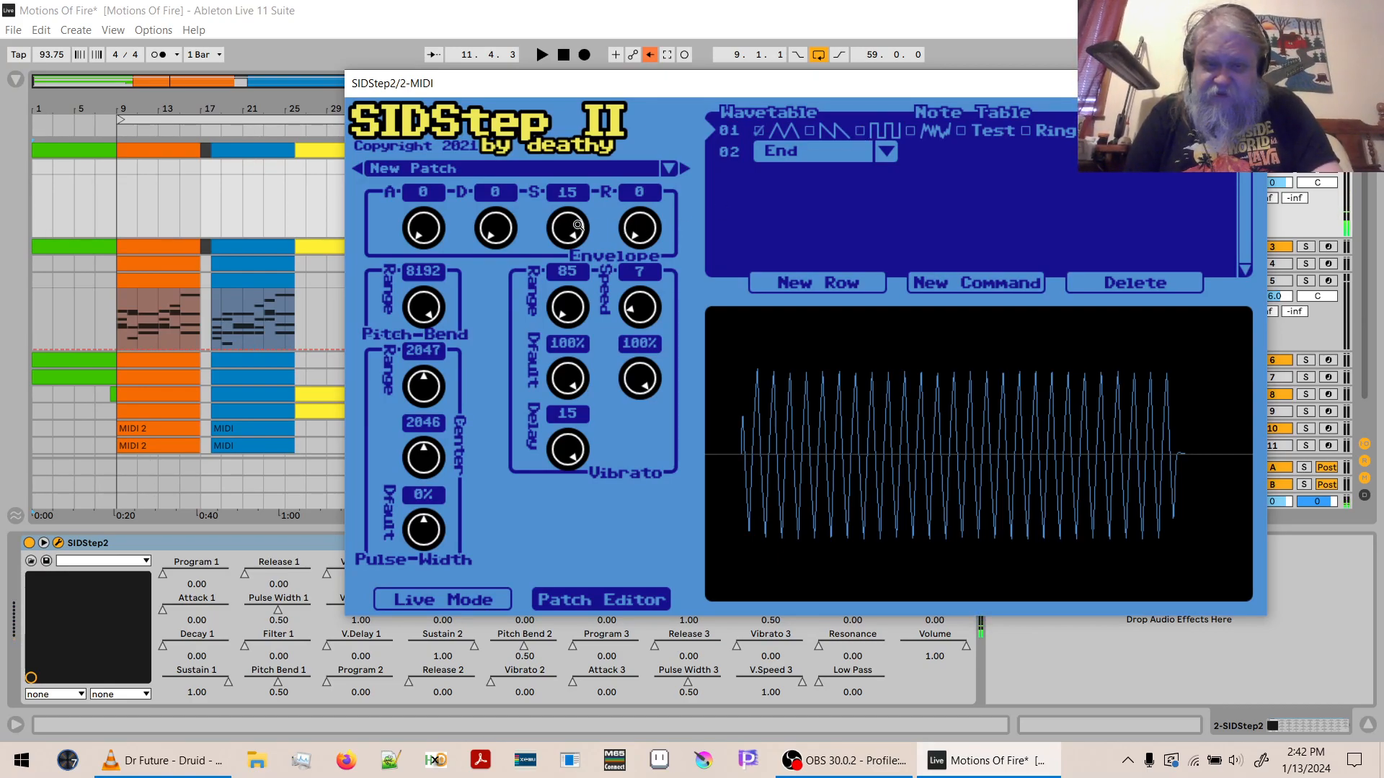
- Try different sustain and release levels for the triangle sound, and set both to 9
{"action": "left_click_drag", "start_coordinate": [570, 230], "coordinate": [579, 426]}
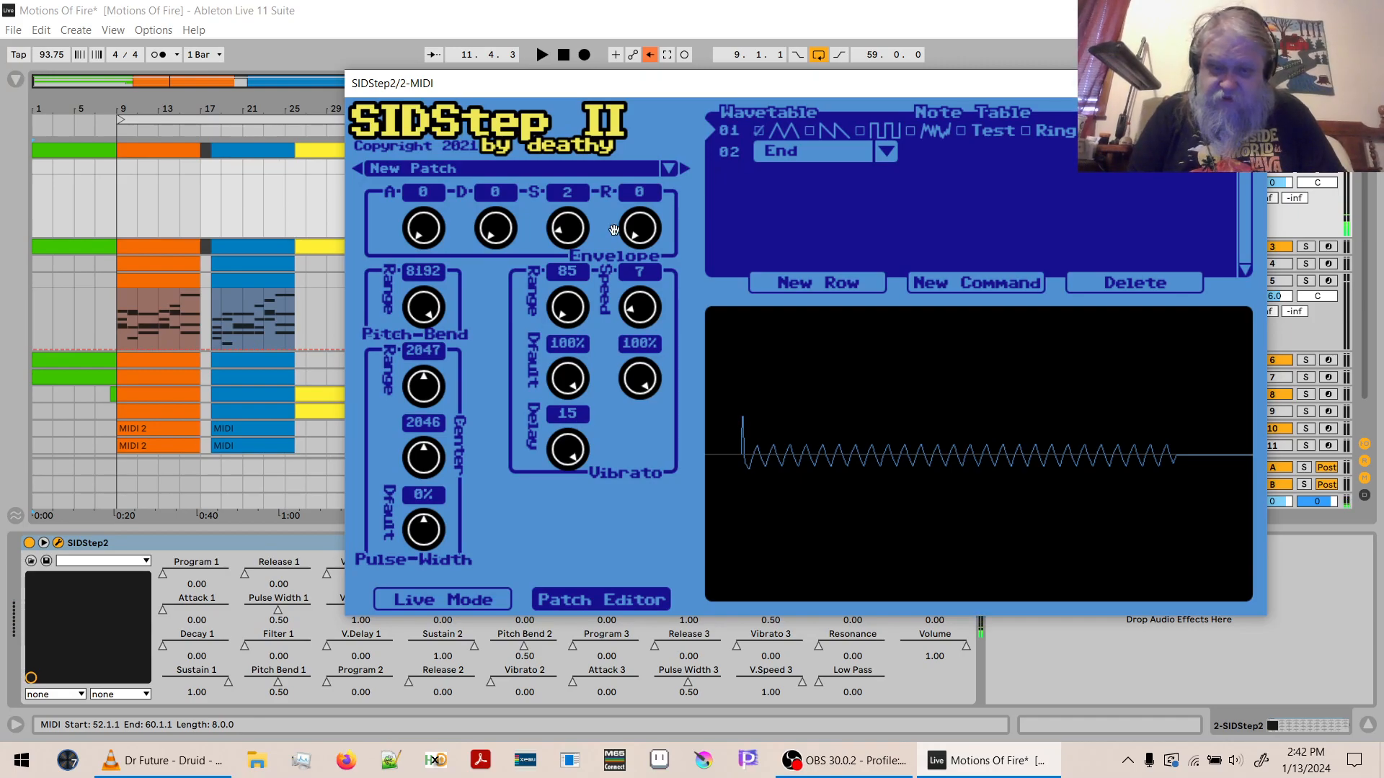
{"action": "left_click_drag", "start_coordinate": [578, 232], "coordinate": [584, 136]}
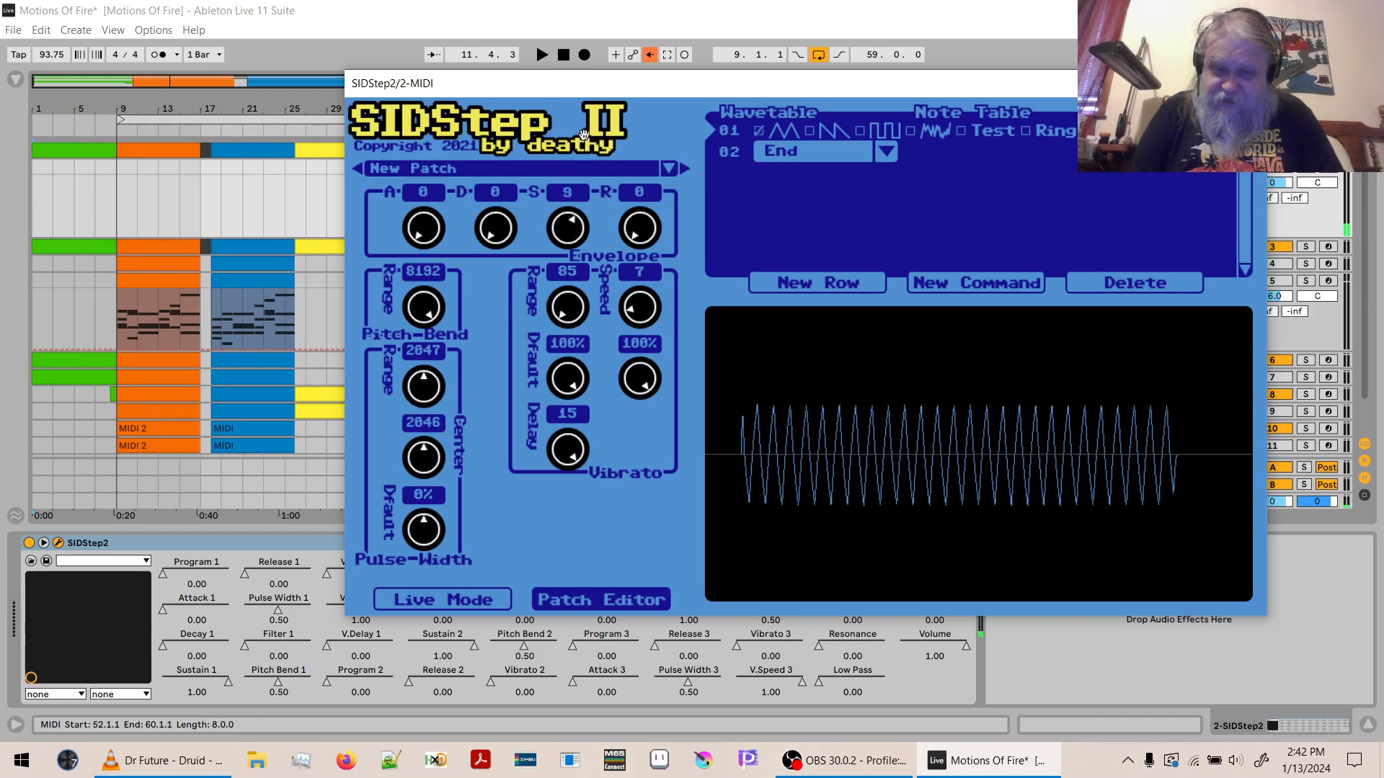
{"action": "left_click_drag", "start_coordinate": [649, 224], "coordinate": [644, 123]}
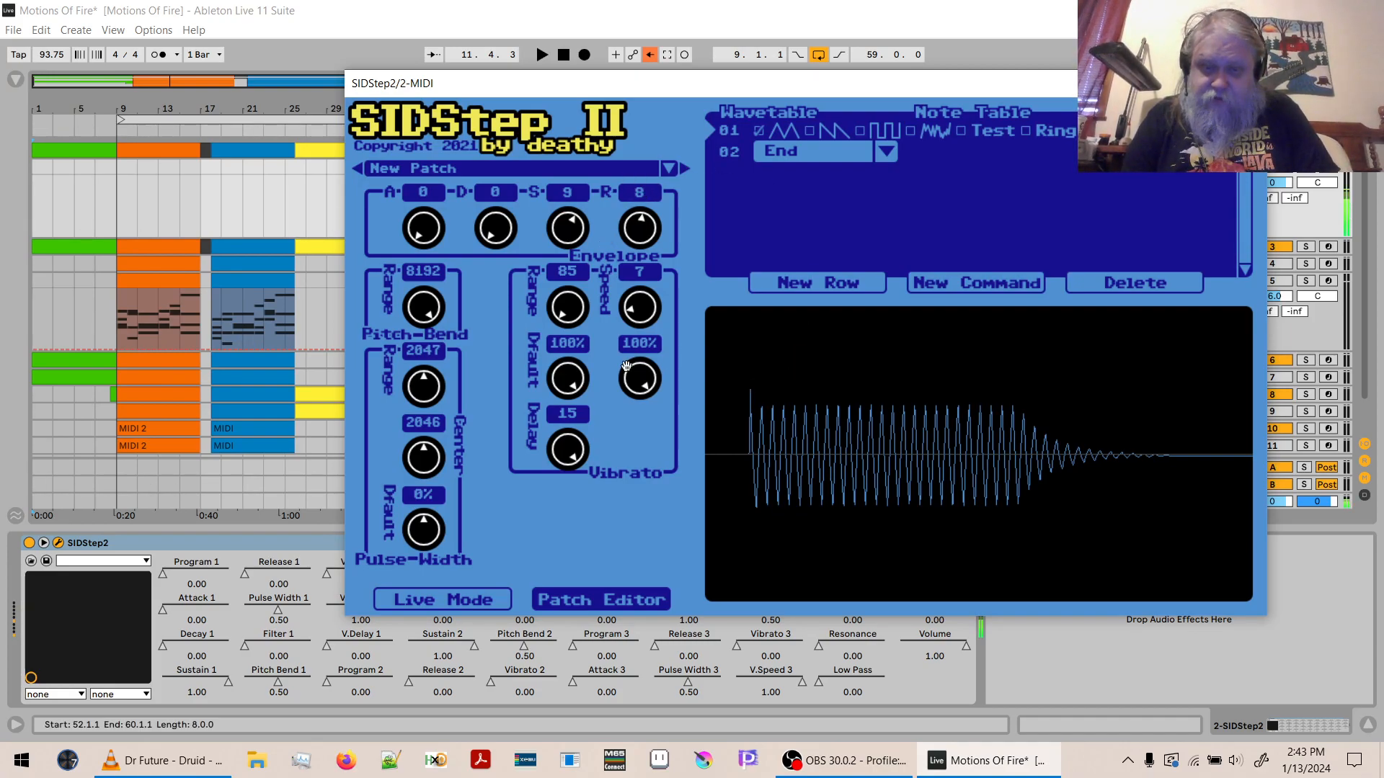
{"action": "left_click_drag", "start_coordinate": [639, 247], "coordinate": [639, 229]}
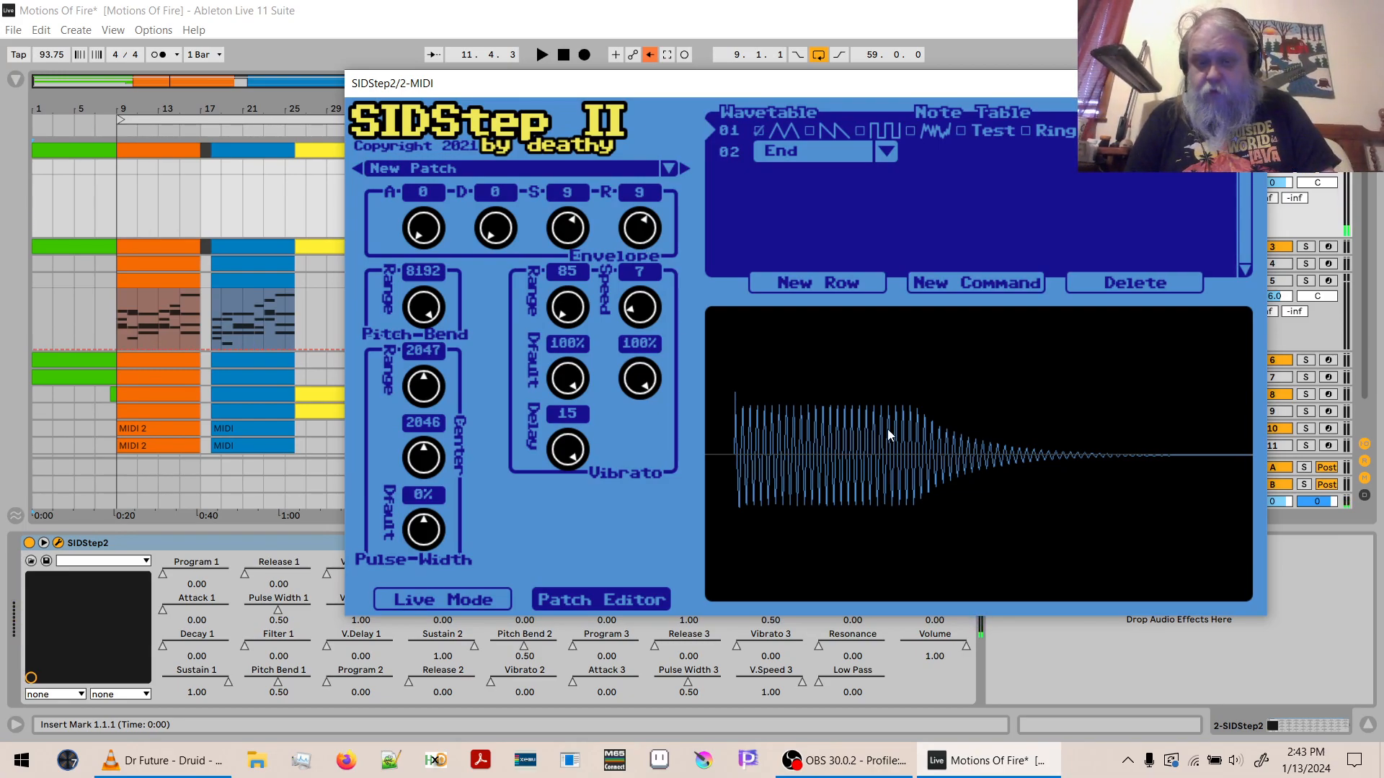
- Check the patch's settings in Live Mode, and review the command options for wavetable row 02 in the patch editor
{"action": "left_click", "coordinate": [470, 597]}
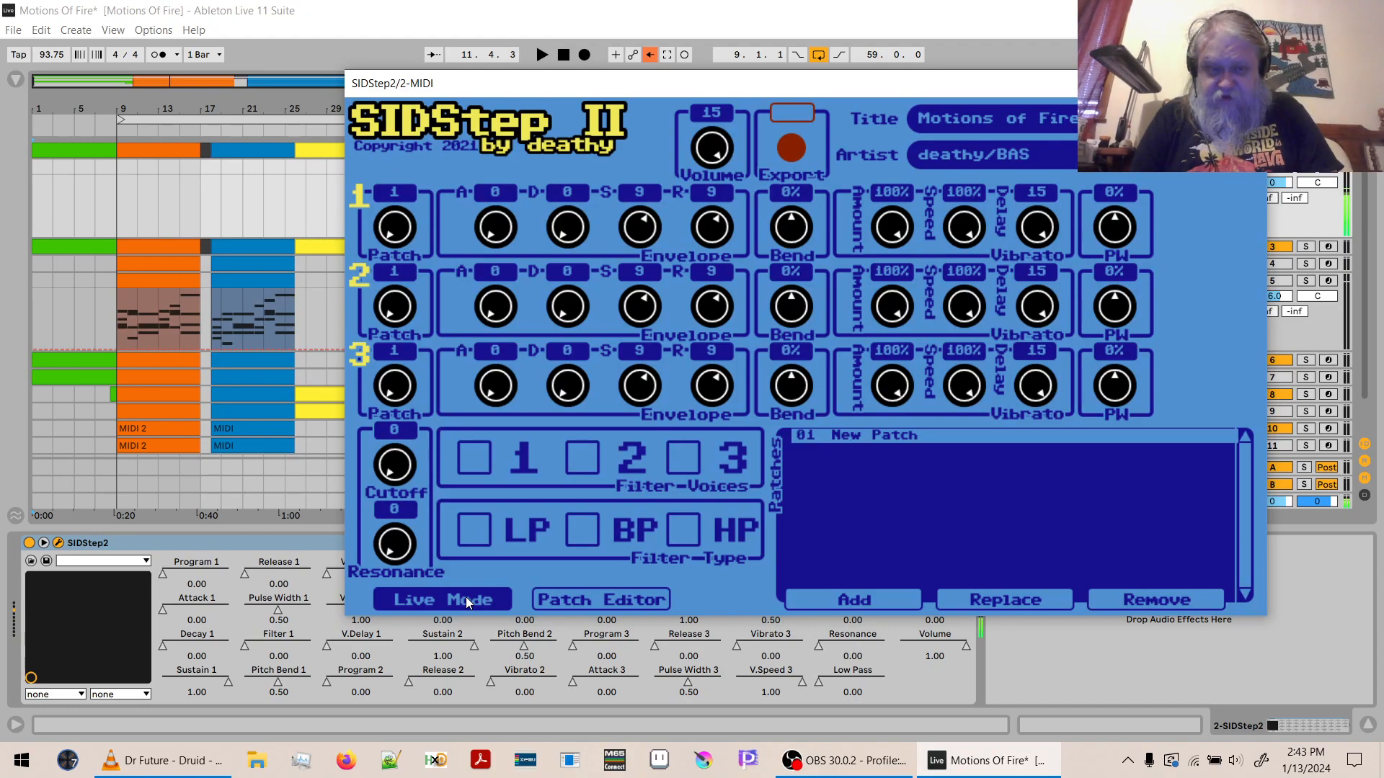
{"action": "left_click", "coordinate": [588, 595]}
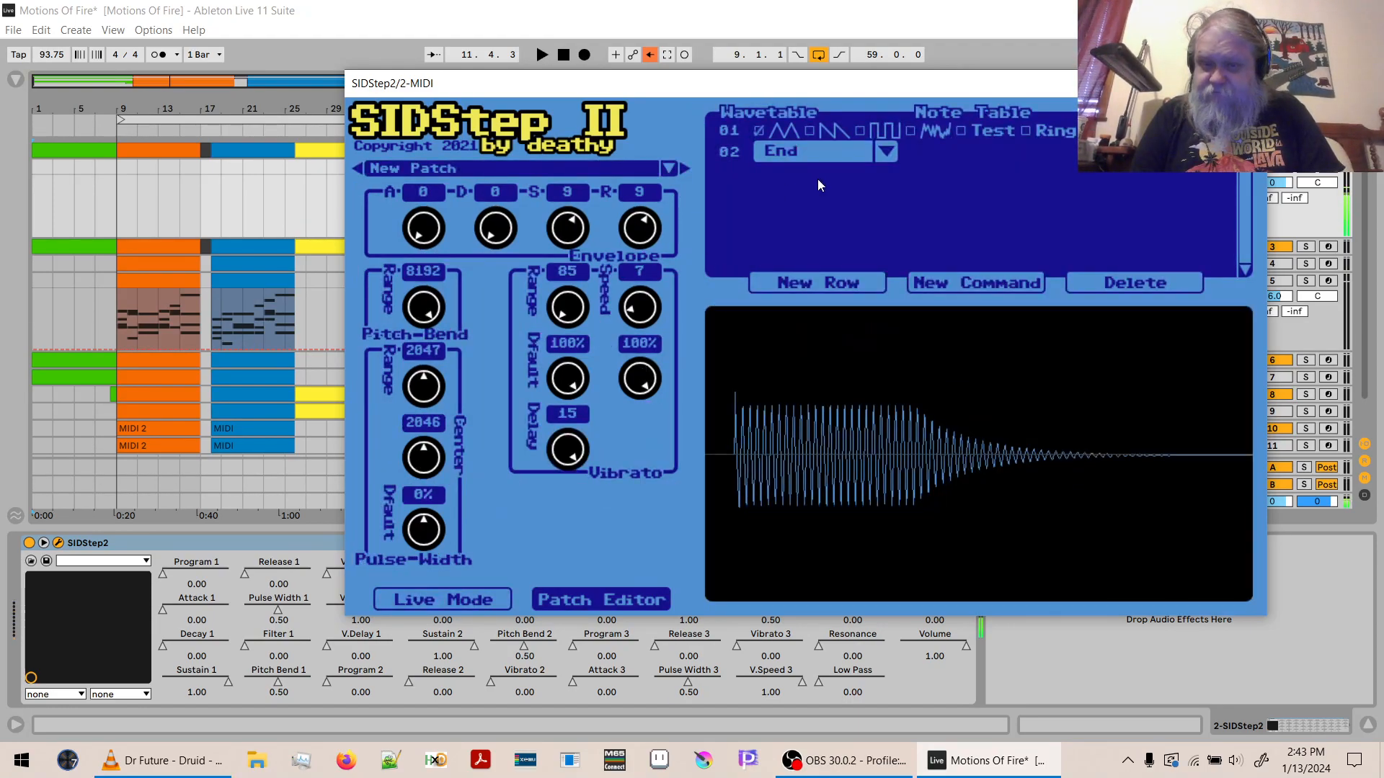
{"action": "left_click", "coordinate": [888, 152]}
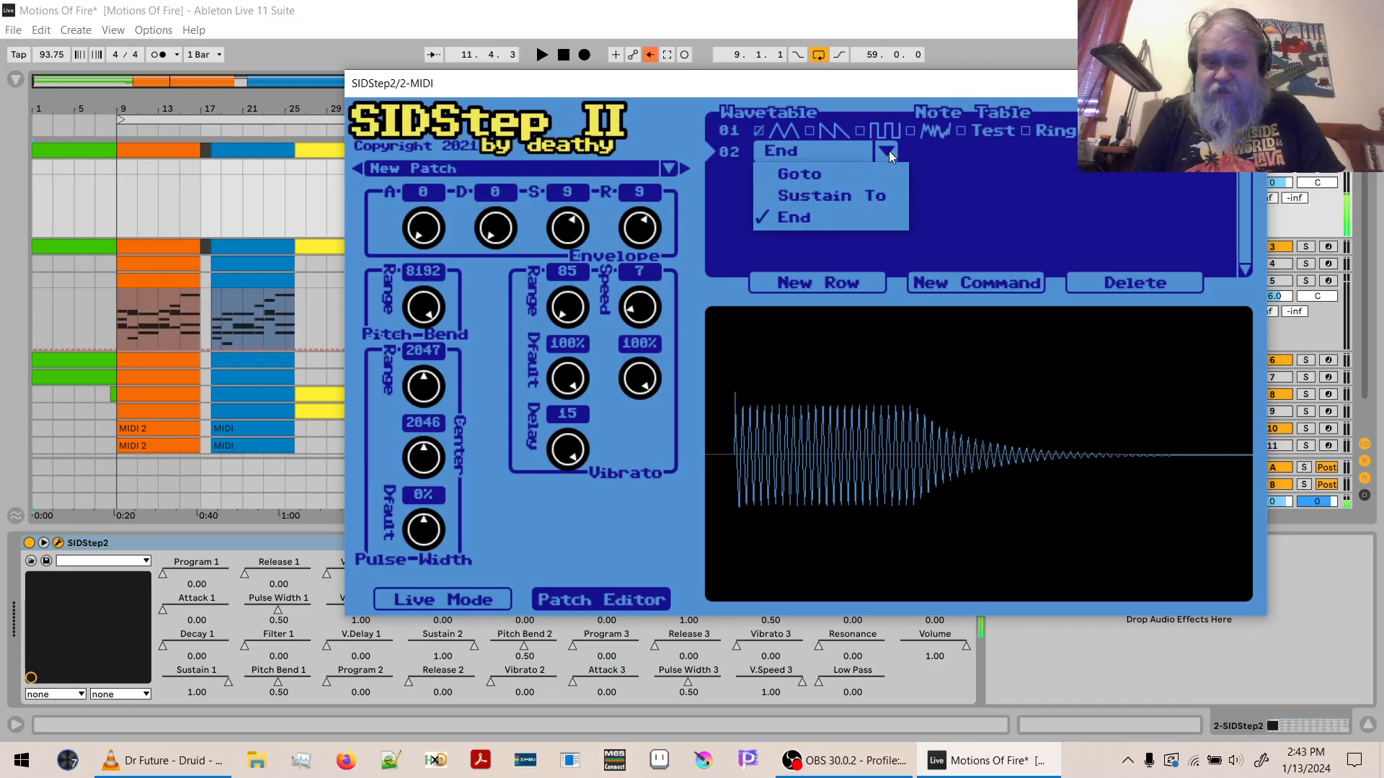
{"action": "left_click", "coordinate": [889, 150]}
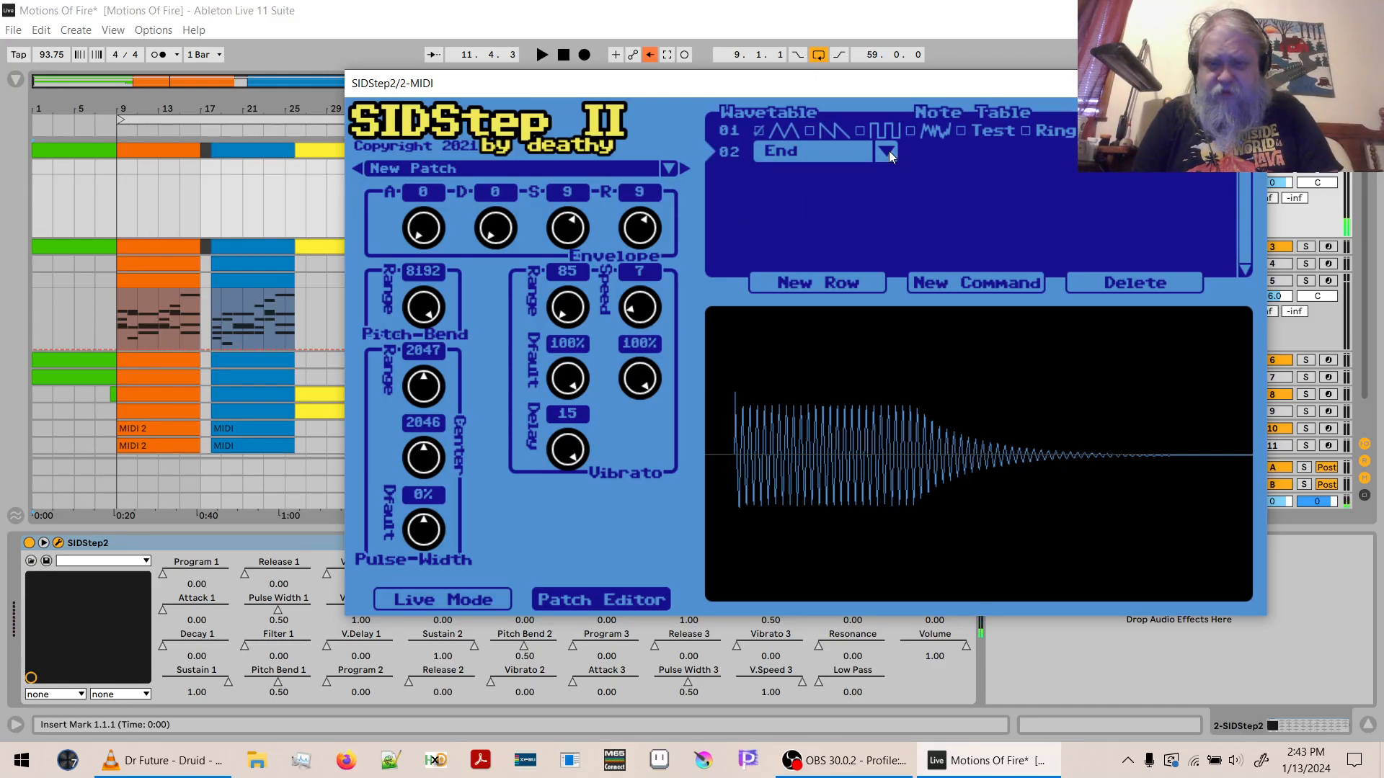
{"action": "left_click", "coordinate": [889, 150]}
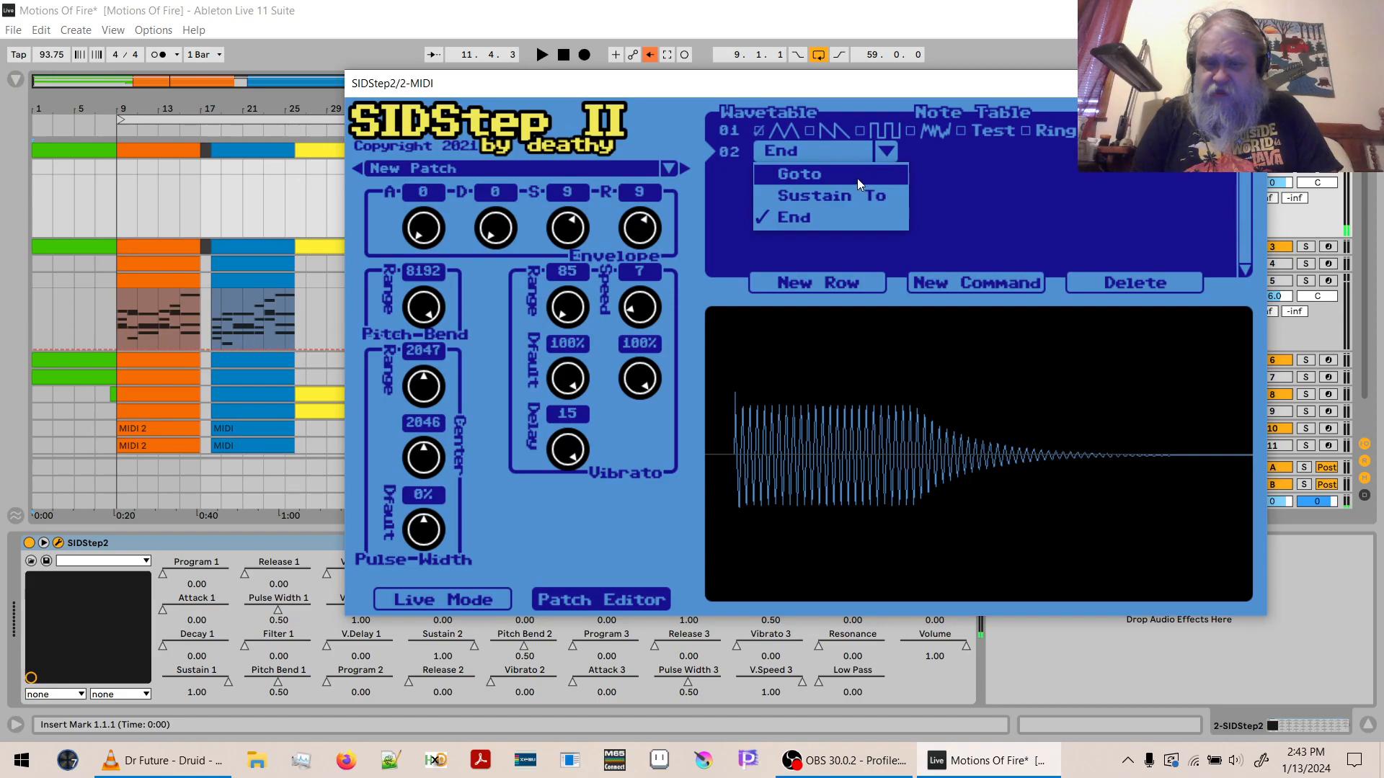
{"action": "left_click", "coordinate": [975, 188]}
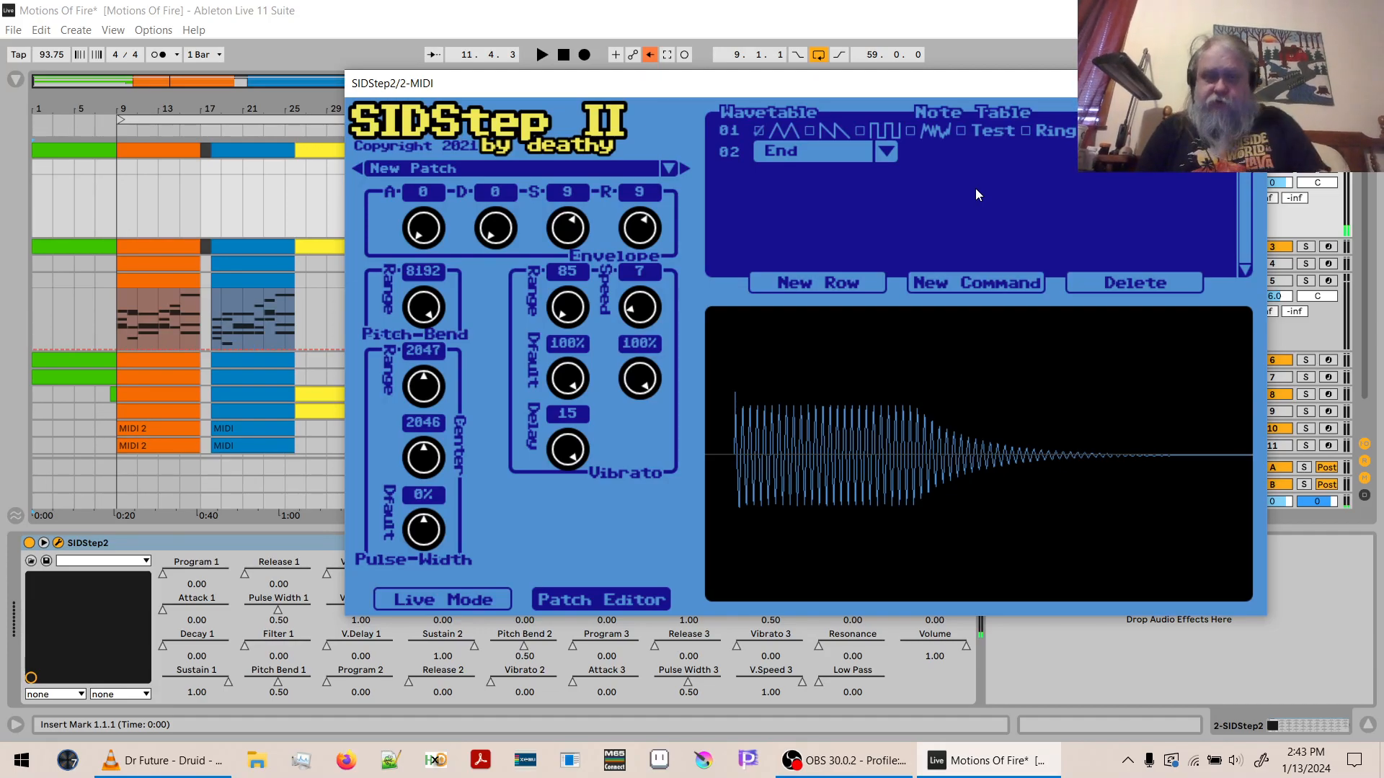
- Try envelope release values of 15 and 10, and set the release to 7
{"action": "left_click_drag", "start_coordinate": [639, 227], "coordinate": [652, 63]}
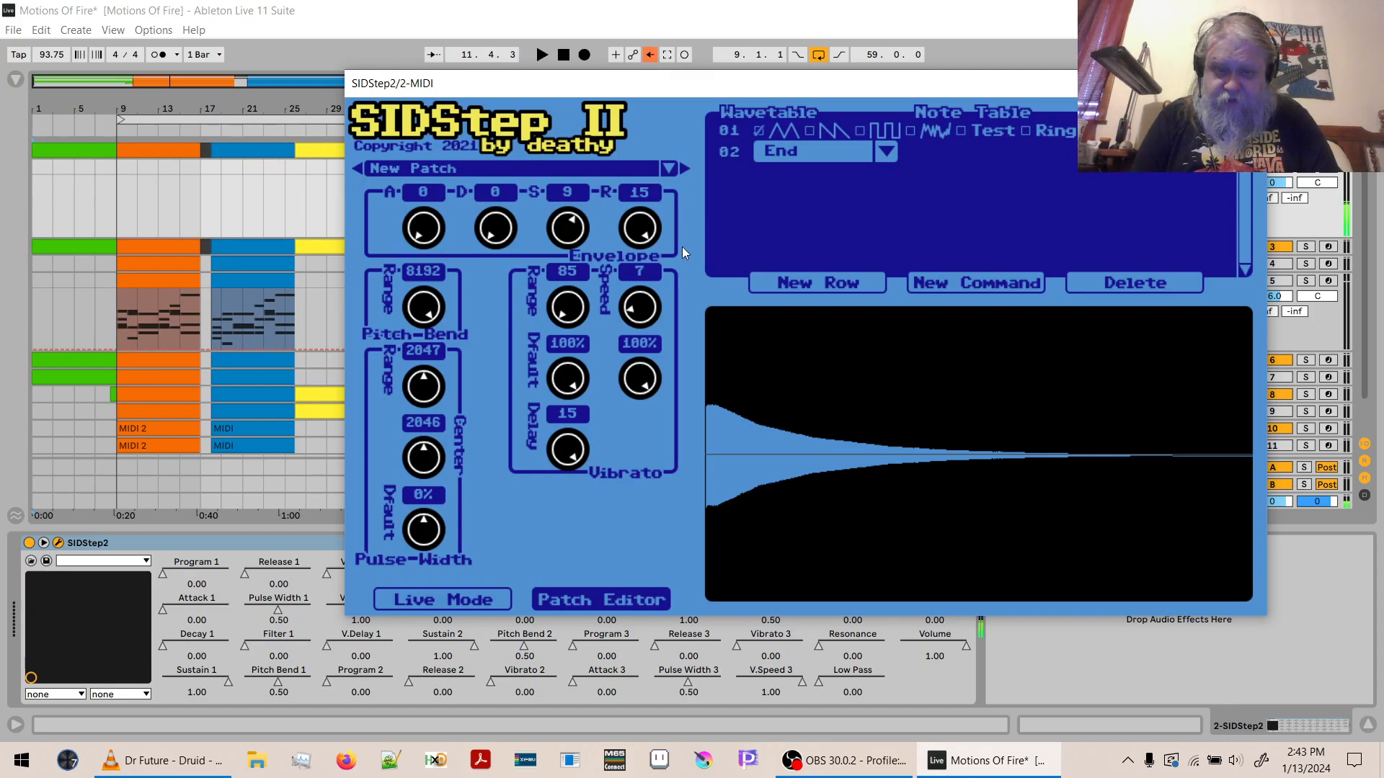
{"action": "left_click_drag", "start_coordinate": [641, 230], "coordinate": [641, 249]}
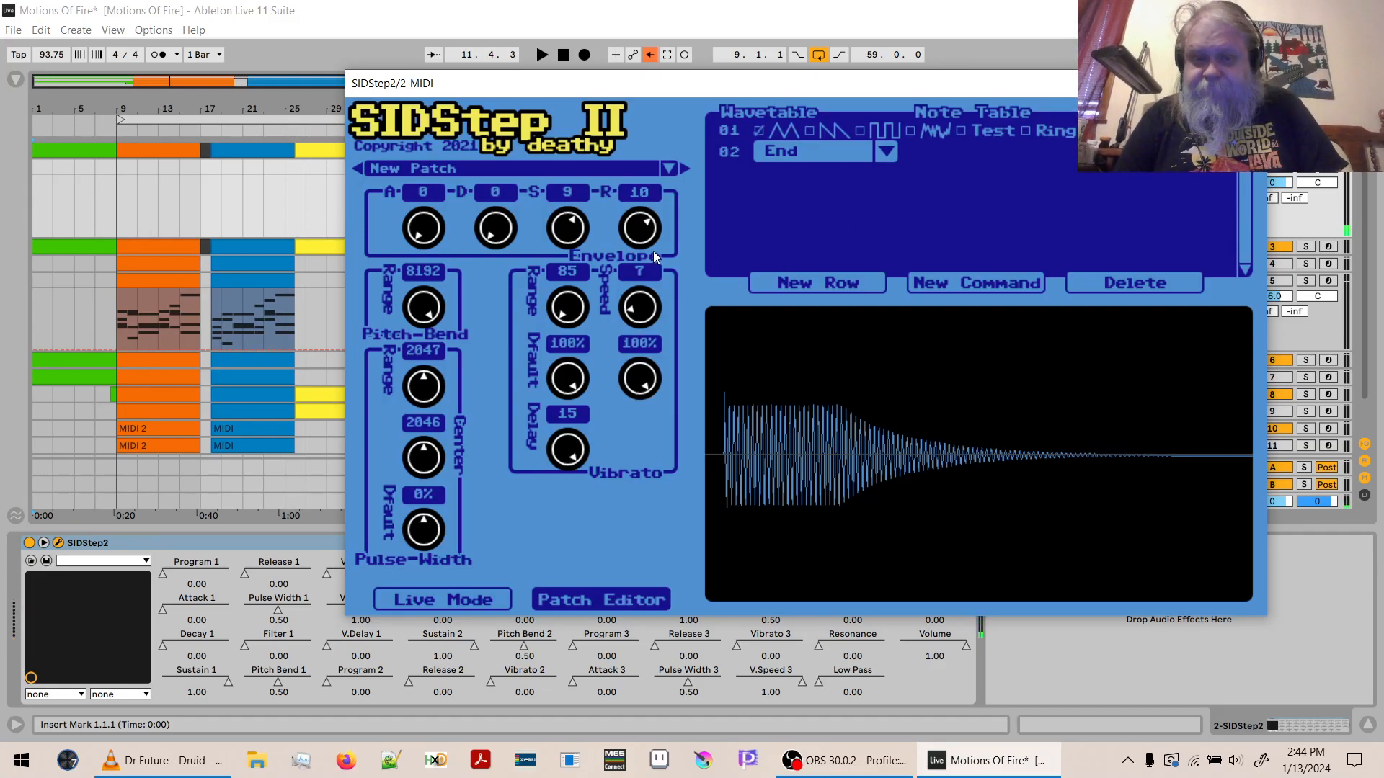
{"action": "left_click_drag", "start_coordinate": [639, 229], "coordinate": [637, 271]}
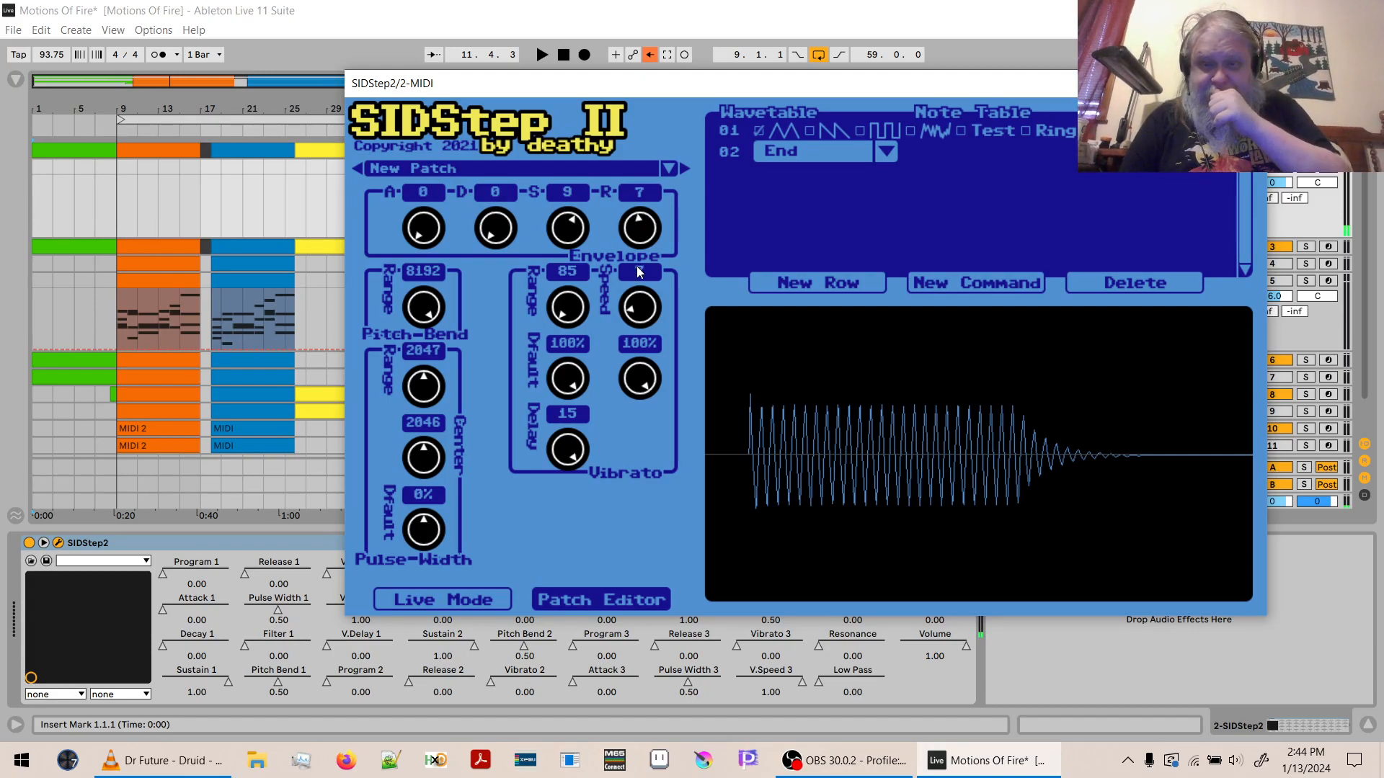
- Insert a pulse-waveform row as wavetable row 02 and change the command in row 03 to Goto 01
{"action": "left_click", "coordinate": [725, 148]}
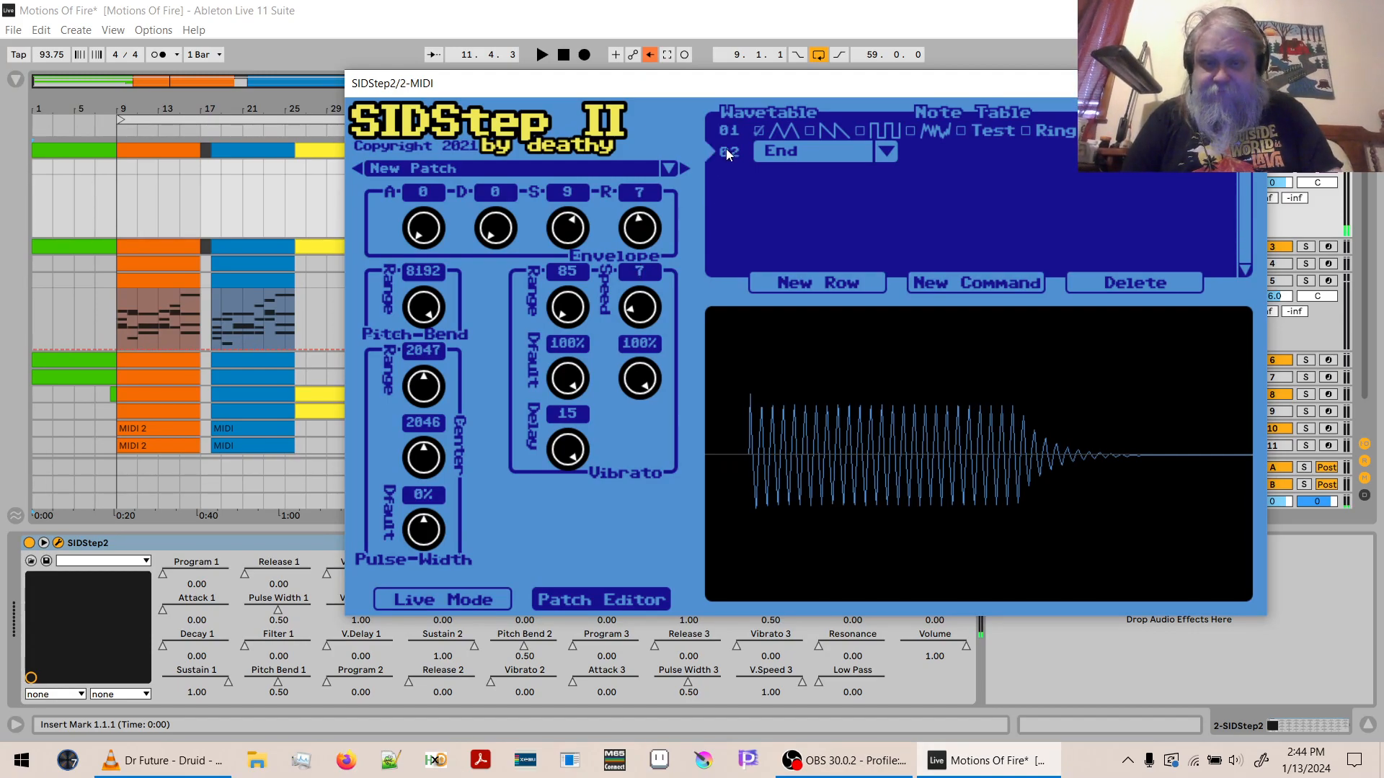
{"action": "left_click", "coordinate": [825, 281]}
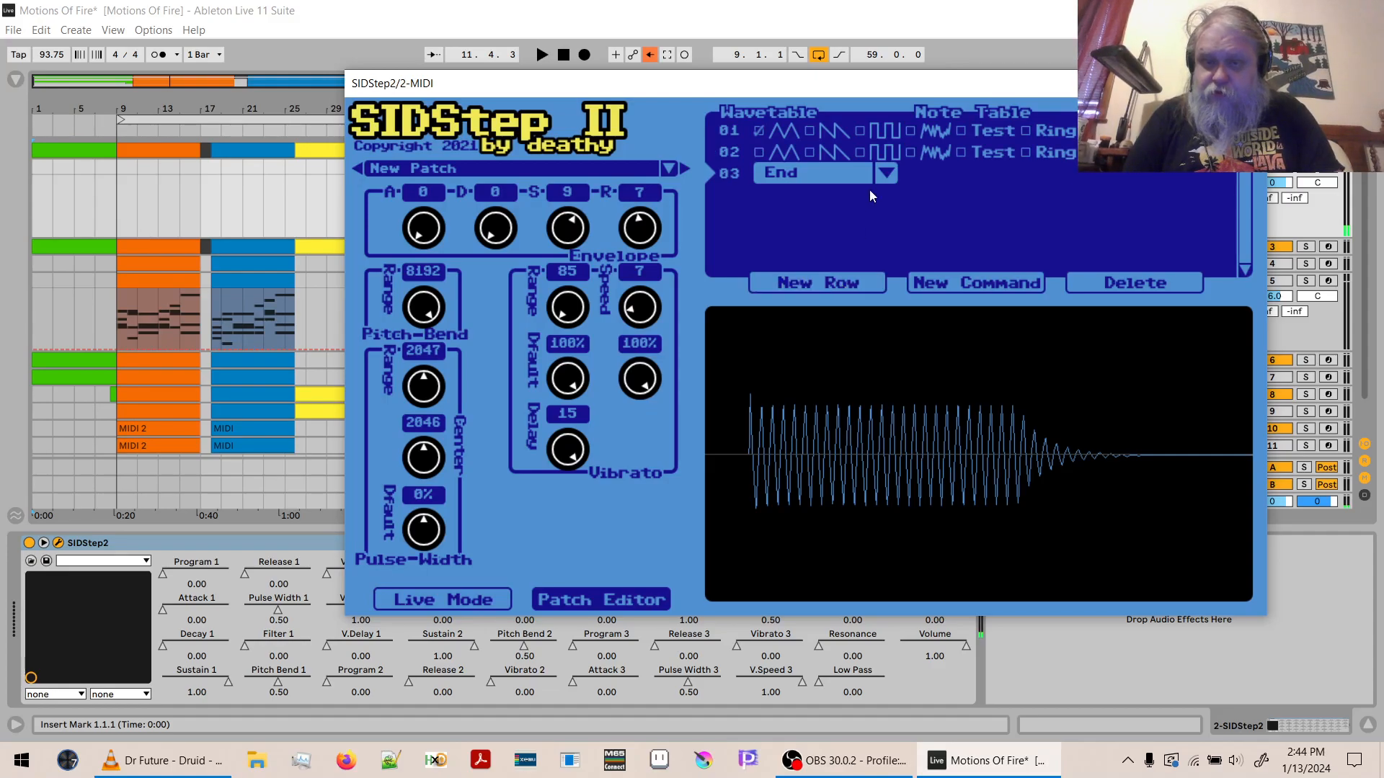
{"action": "left_click", "coordinate": [859, 151]}
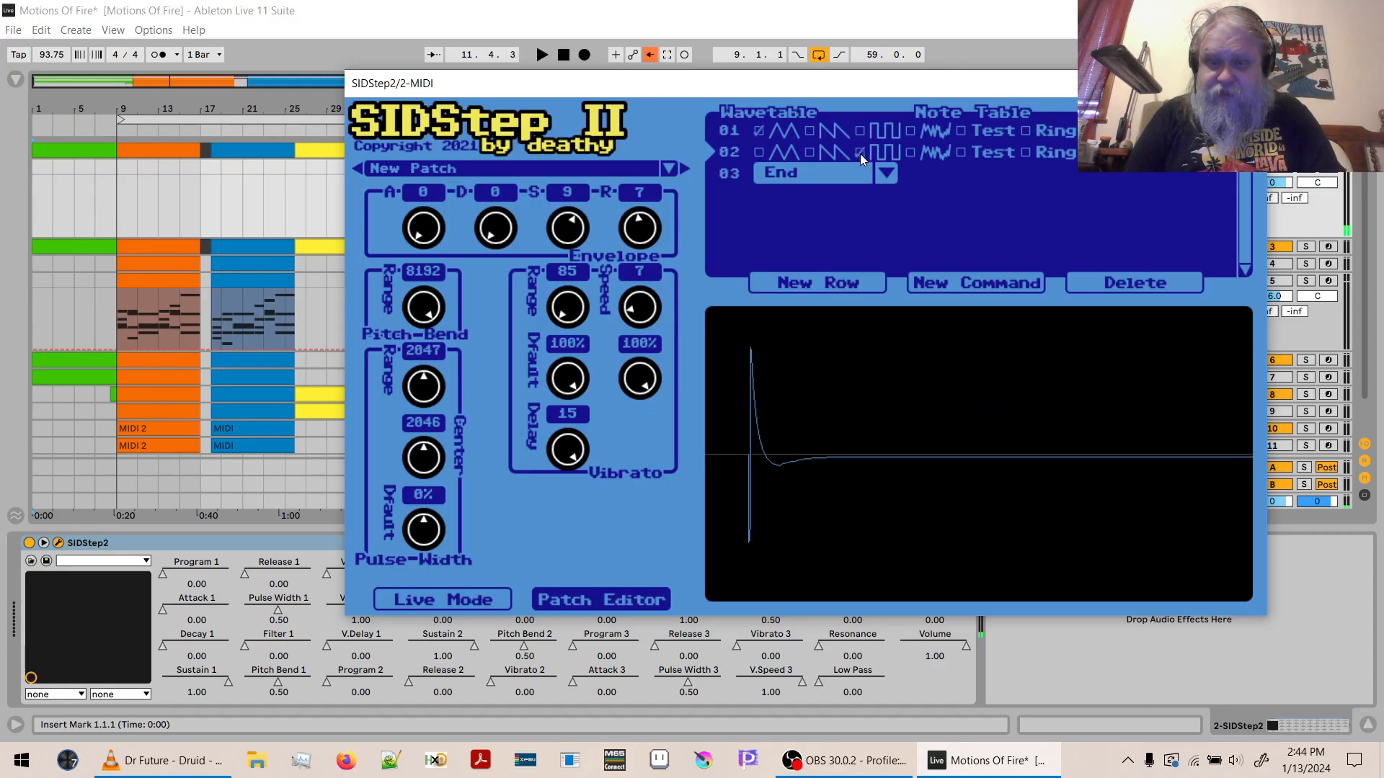
{"action": "left_click", "coordinate": [885, 173]}
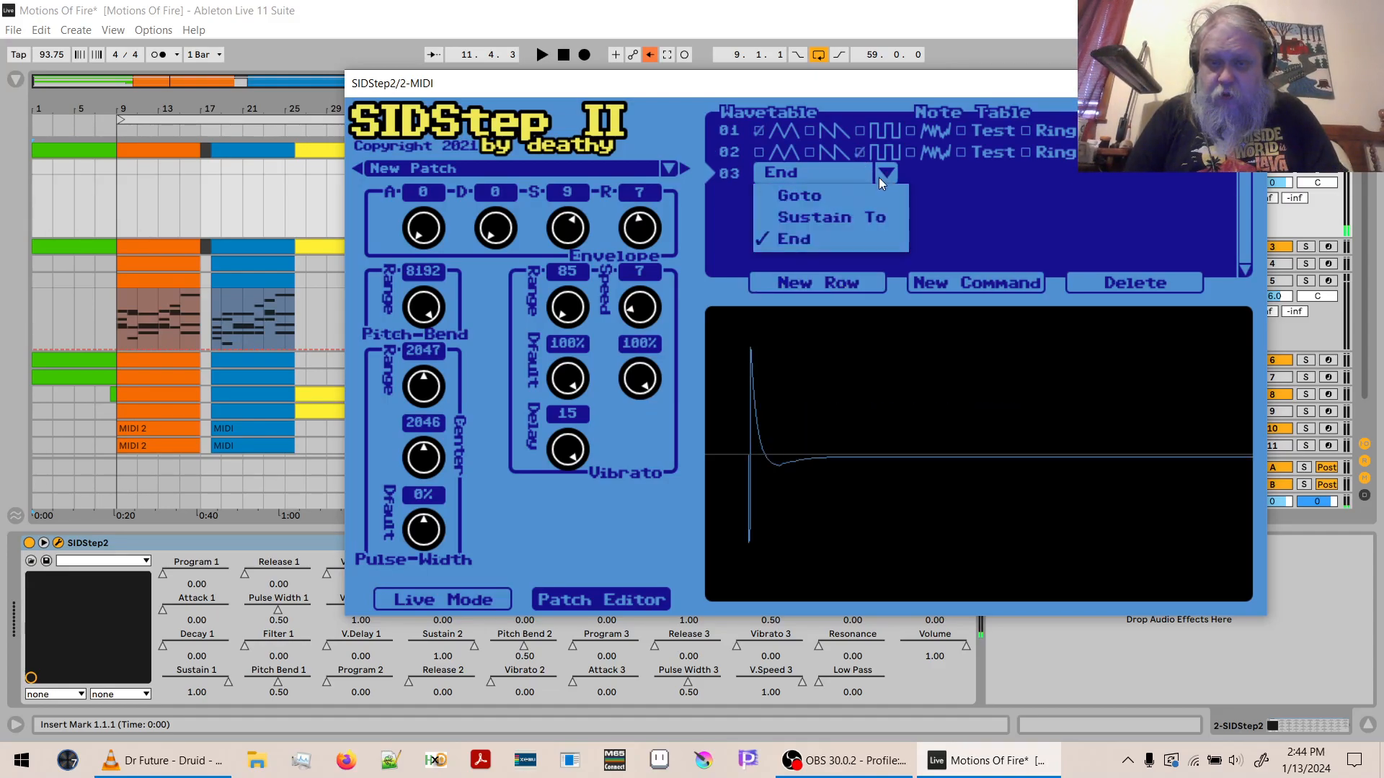
{"action": "left_click", "coordinate": [837, 201]}
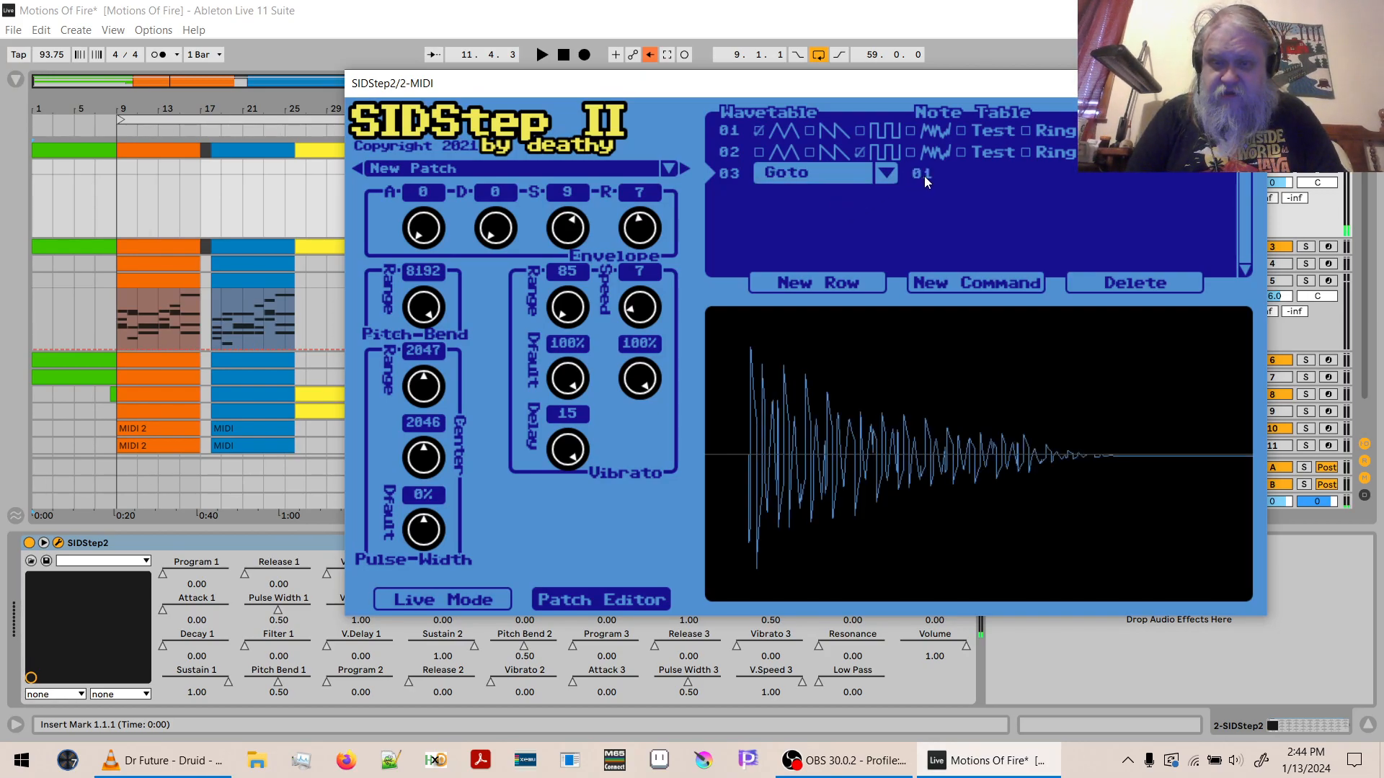
{"action": "left_click", "coordinate": [884, 174]}
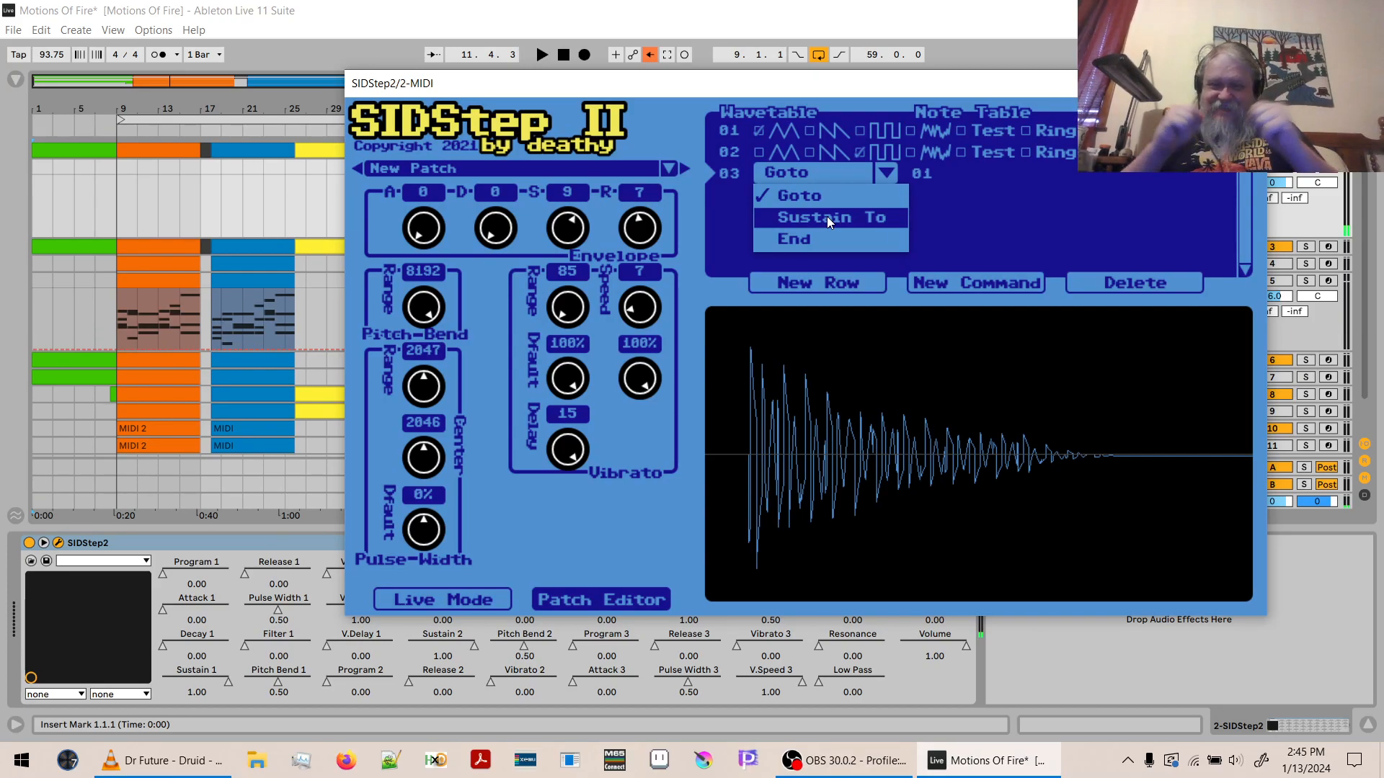
{"action": "left_click", "coordinate": [1010, 219]}
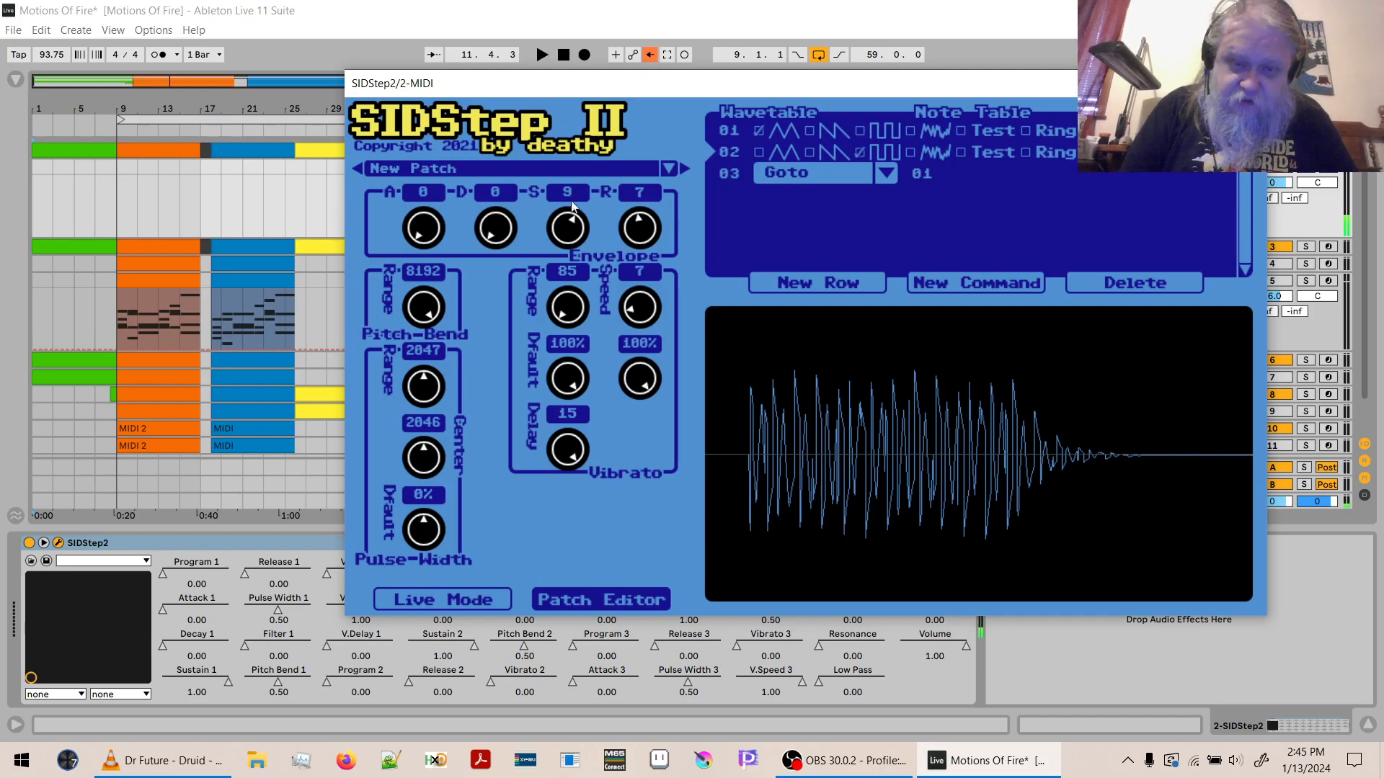
- Set the patch's envelope to attack 5, decay 5, sustain 5 and release 10, trying a release of 12 along the way
{"action": "left_click_drag", "start_coordinate": [426, 243], "coordinate": [426, 163]}
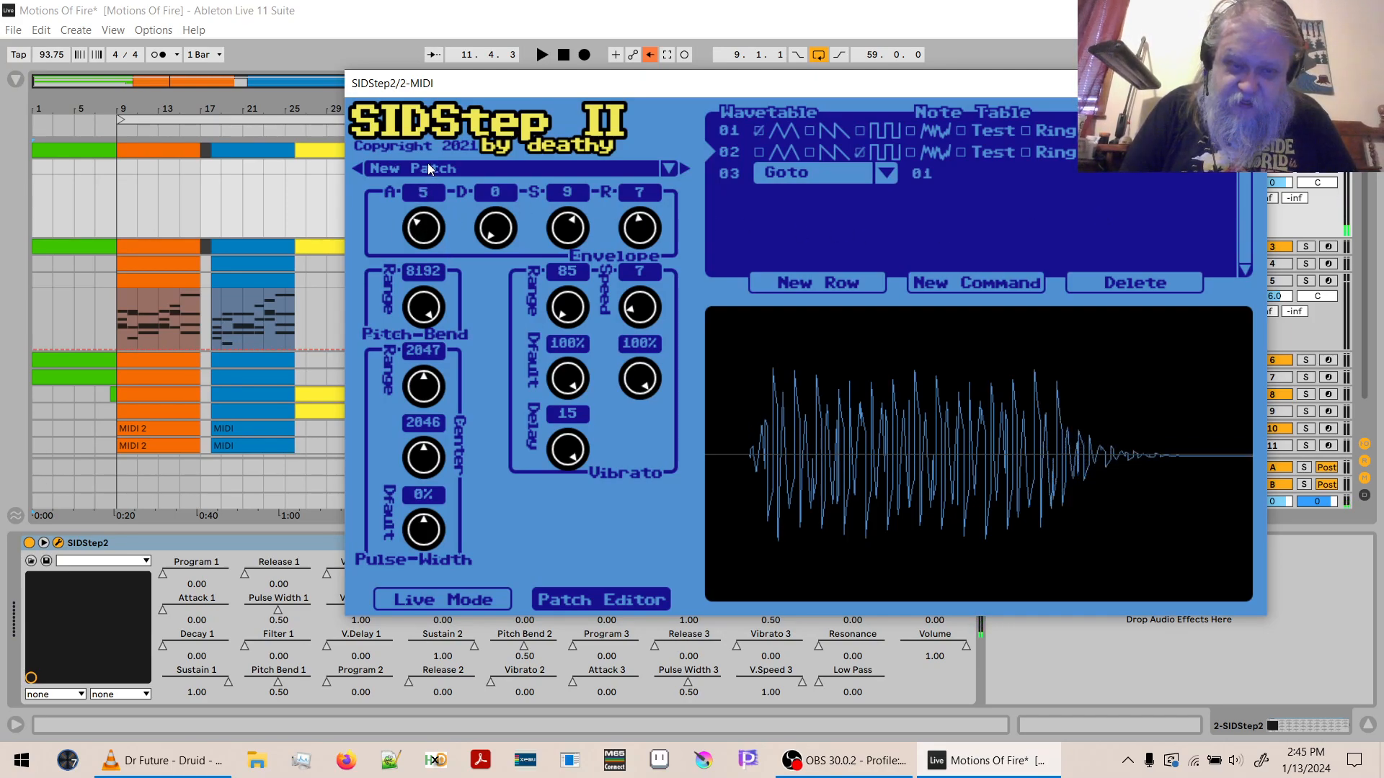
{"action": "left_click_drag", "start_coordinate": [478, 216], "coordinate": [500, 180]}
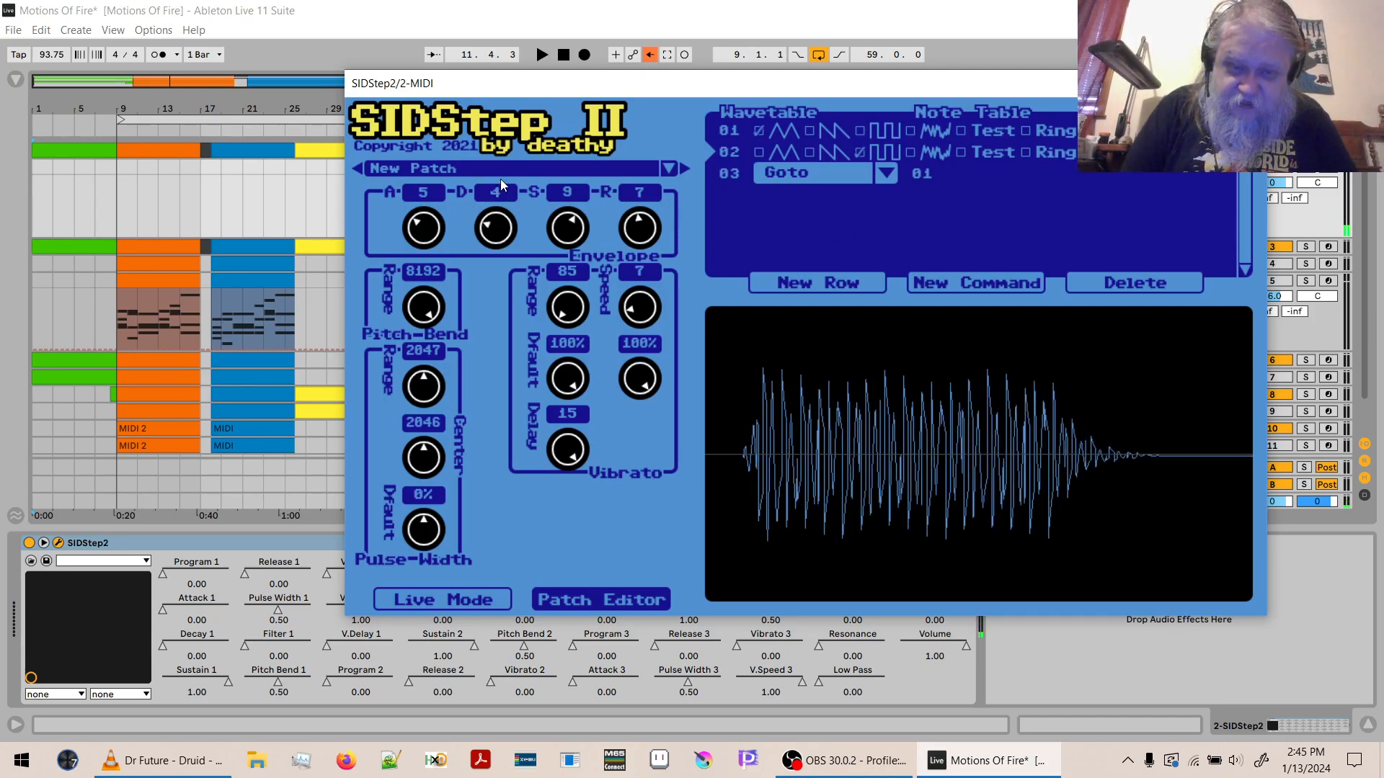
{"action": "left_click_drag", "start_coordinate": [568, 228], "coordinate": [572, 252]}
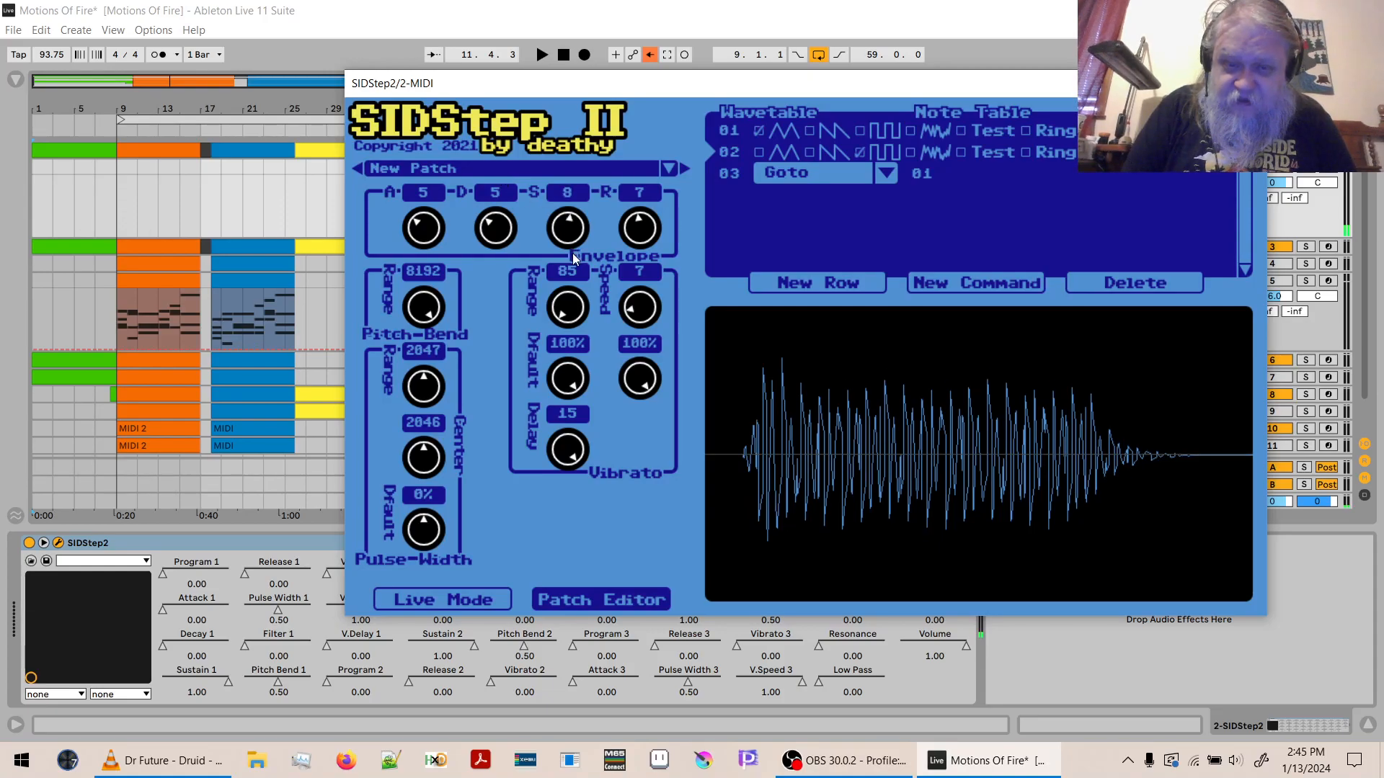
{"action": "left_click_drag", "start_coordinate": [574, 306], "coordinate": [573, 295]}
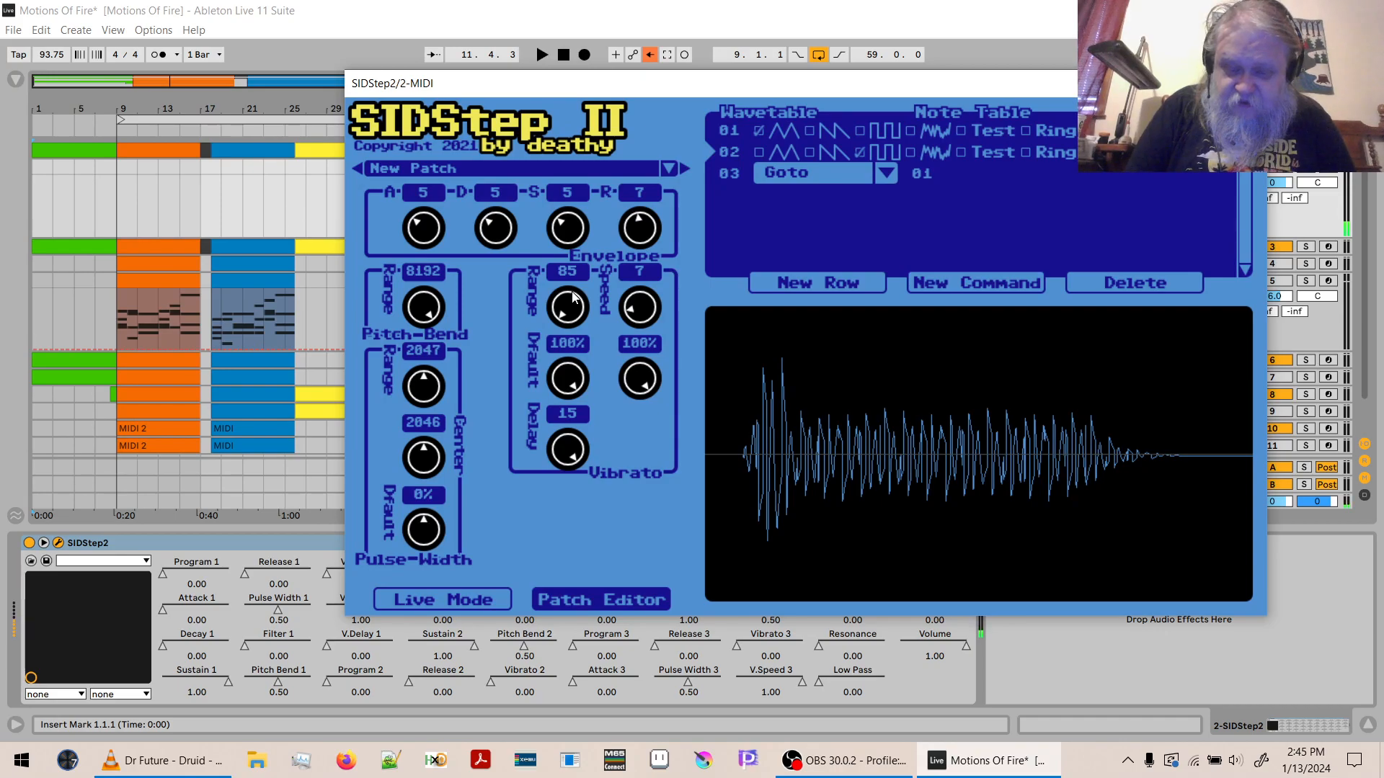
{"action": "left_click_drag", "start_coordinate": [648, 227], "coordinate": [653, 167]}
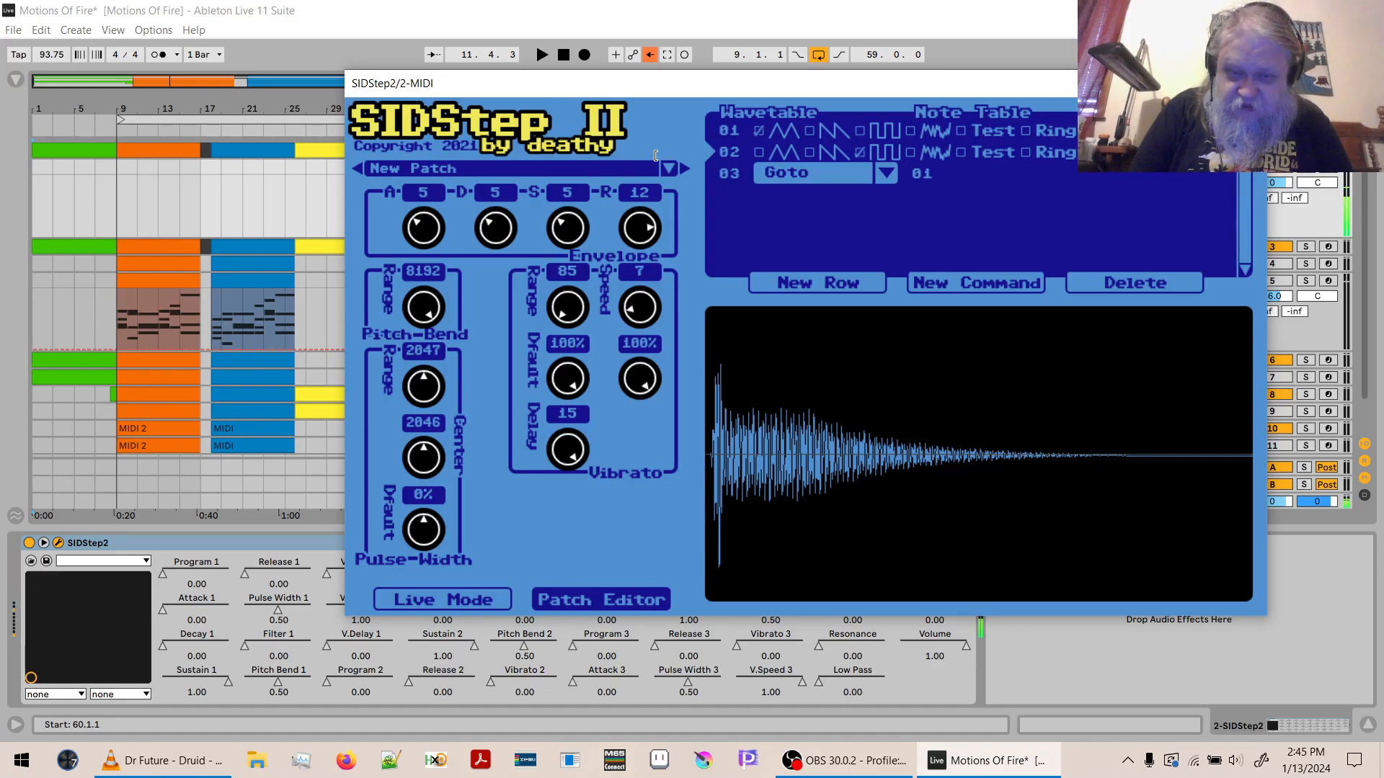
{"action": "left_click_drag", "start_coordinate": [652, 193], "coordinate": [642, 264]}
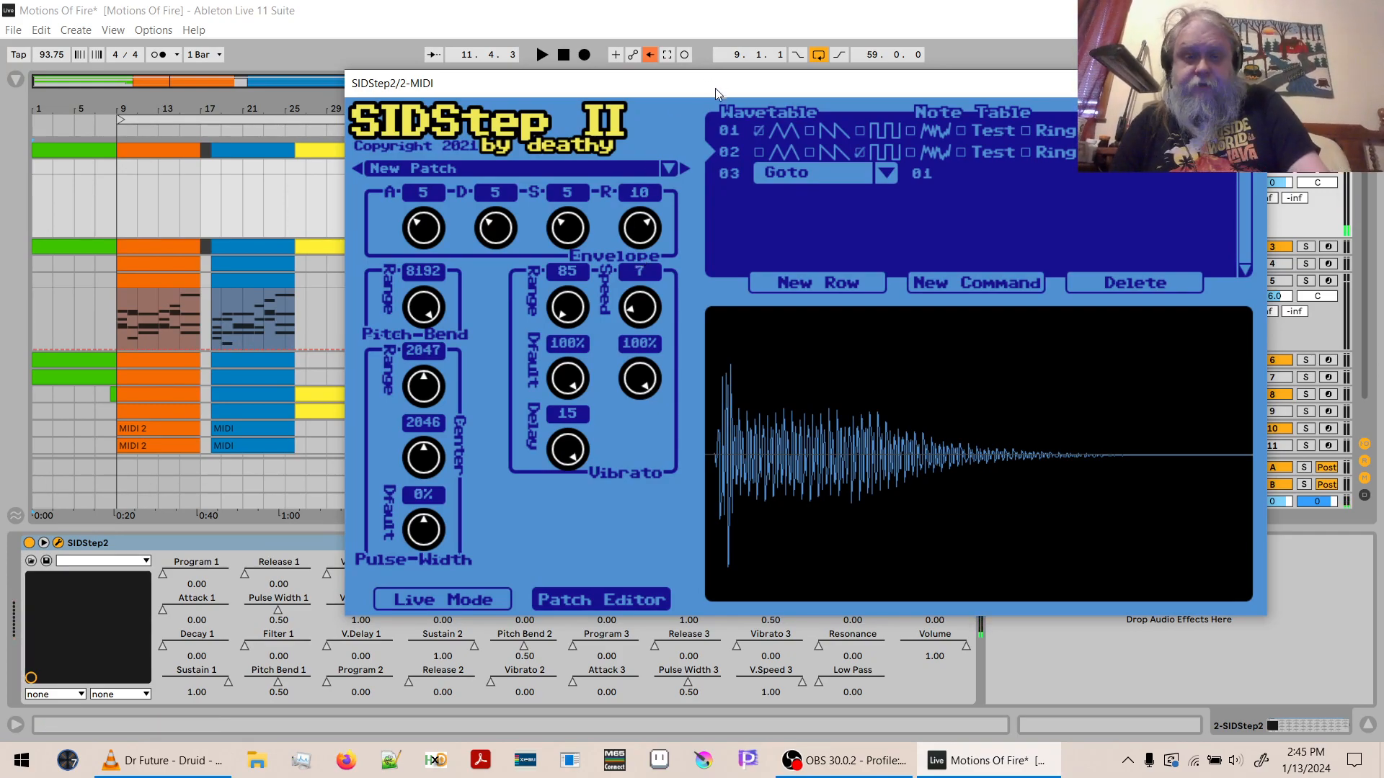
- Look at the patch library's categories and check the new patch's settings in Live Mode
{"action": "left_click", "coordinate": [672, 166]}
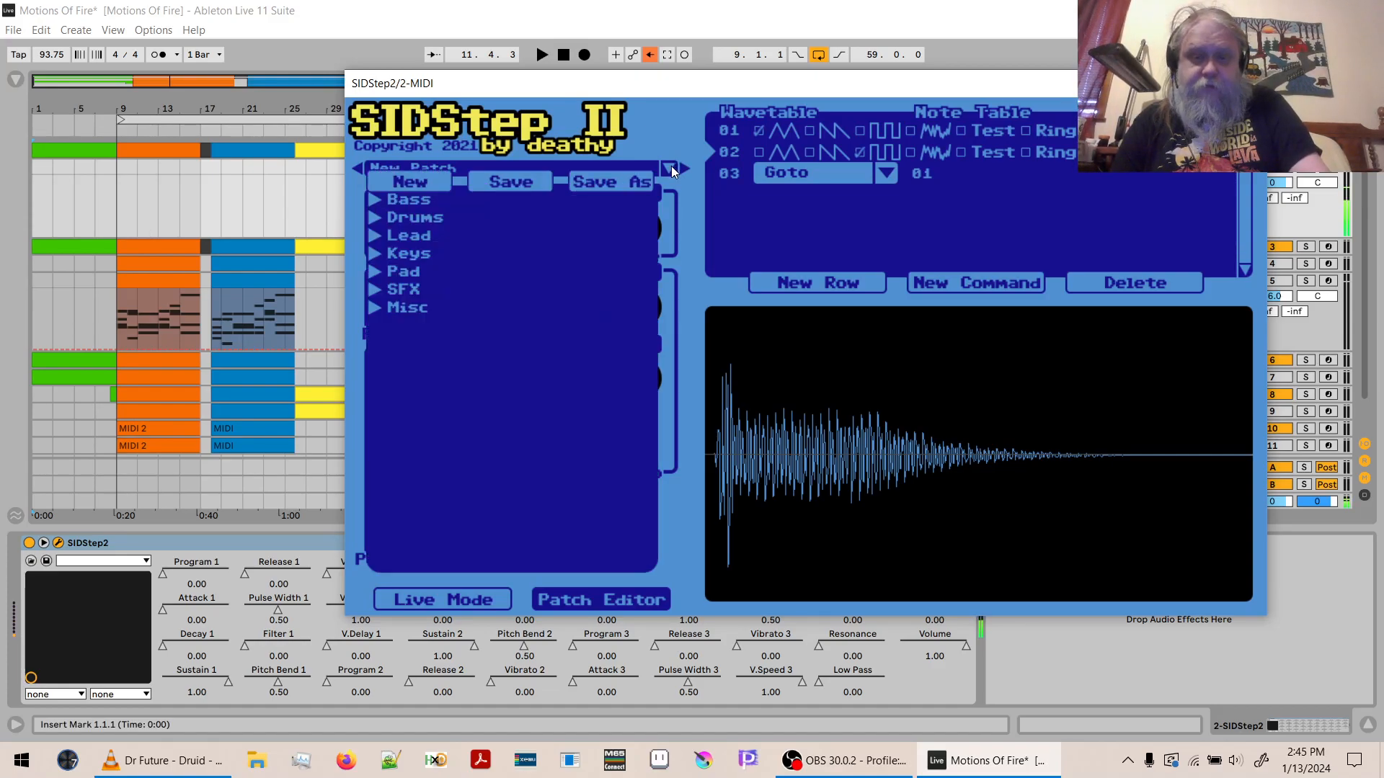
{"action": "left_click", "coordinate": [672, 166]}
{"action": "left_click", "coordinate": [672, 166]}
{"action": "left_click", "coordinate": [672, 166]}
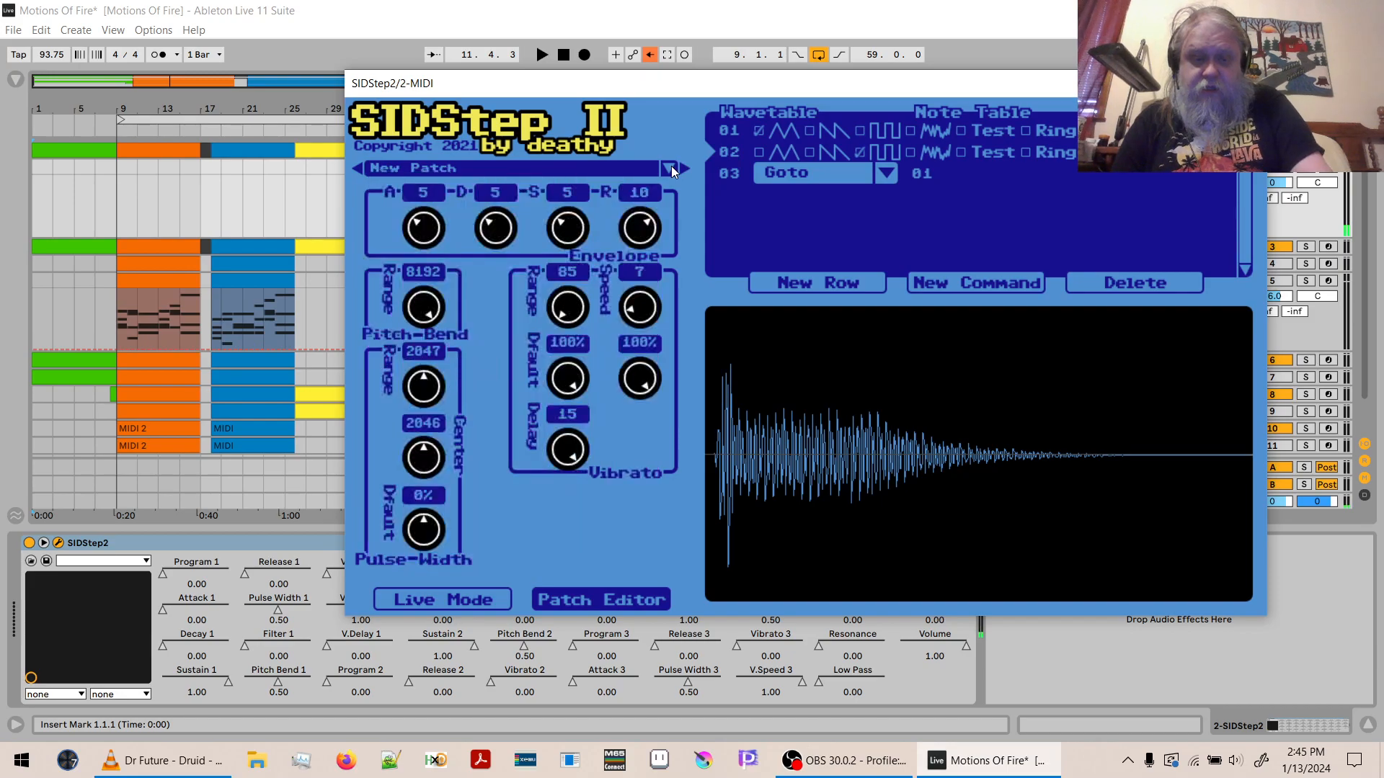
{"action": "left_click", "coordinate": [408, 599]}
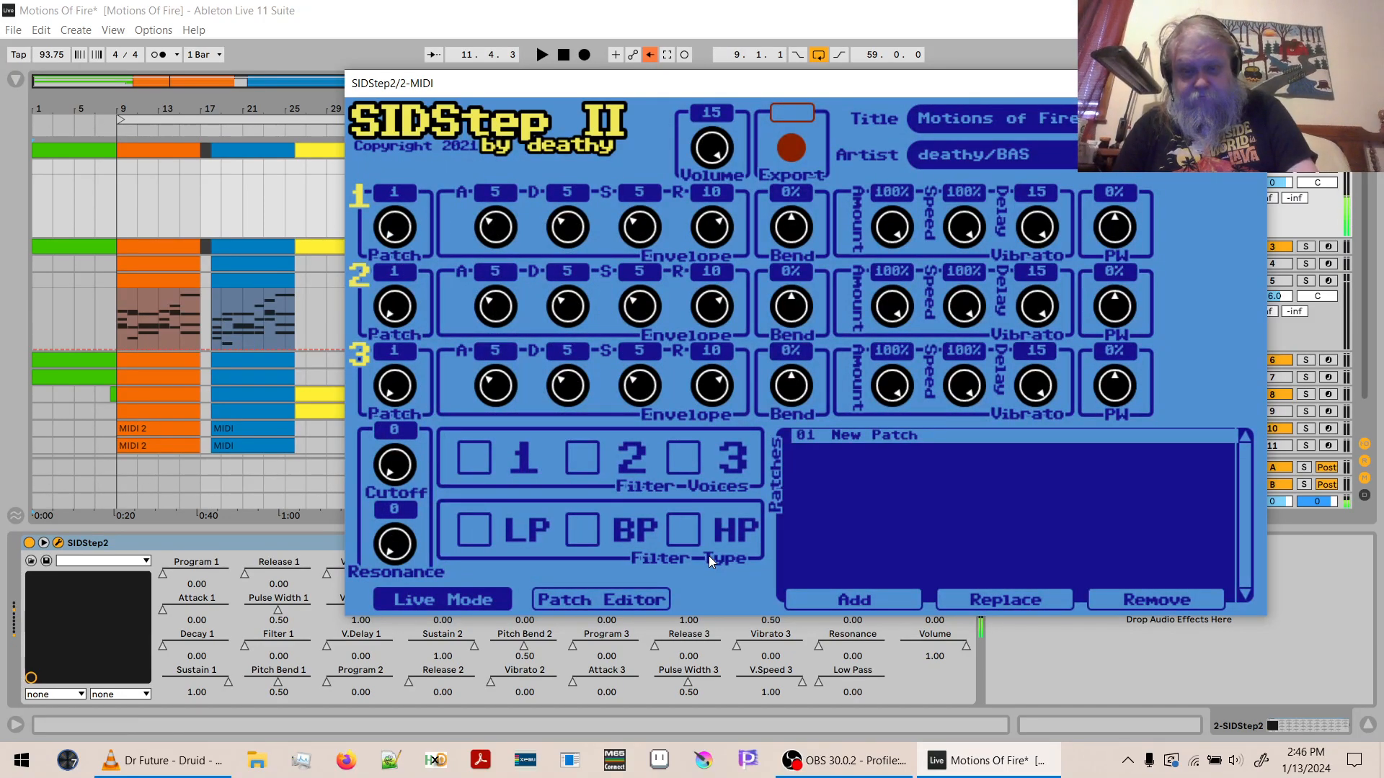
{"action": "left_click", "coordinate": [652, 599]}
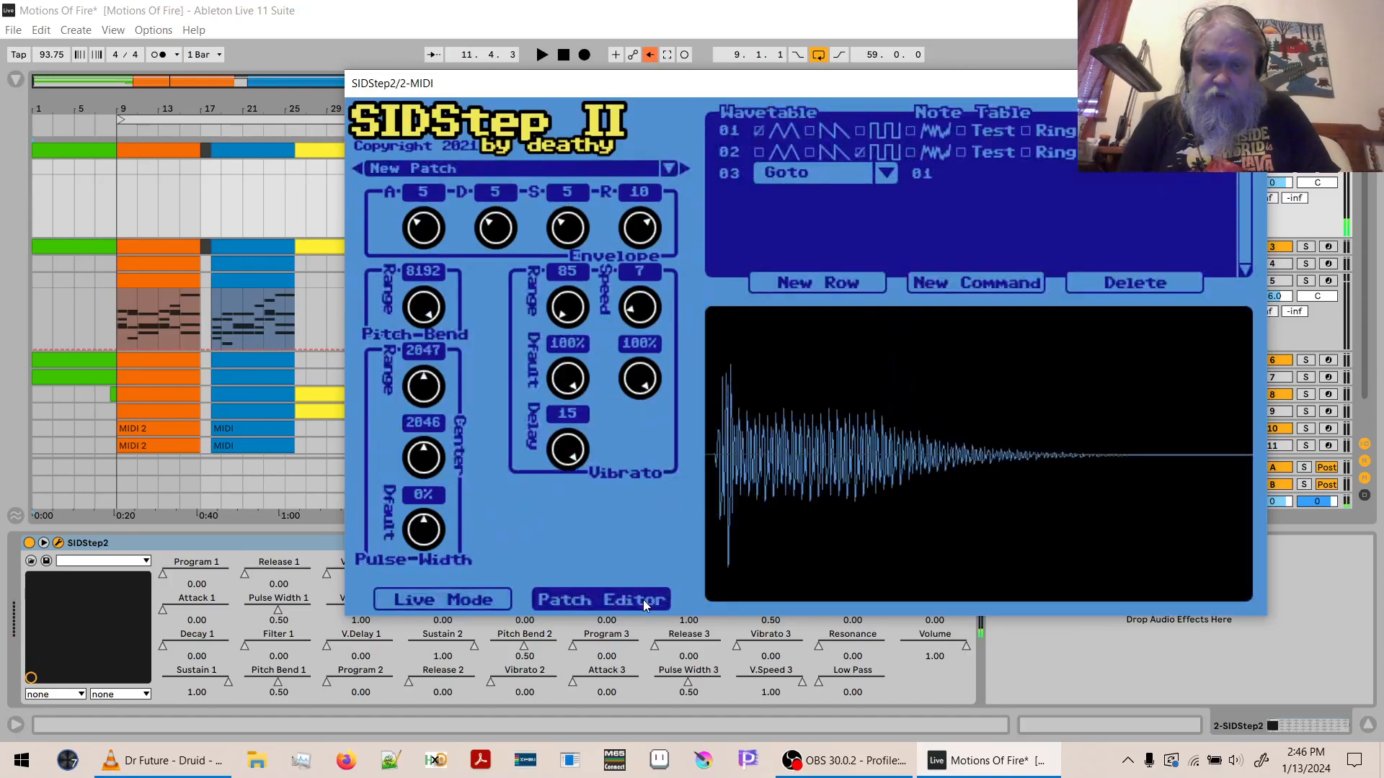
- Audition the drum patches [JCH] Hawaii Kick and [RO] DutchBreeze Kick in the patch editor, leaving DutchBreeze Kick loaded
{"action": "left_click", "coordinate": [670, 167]}
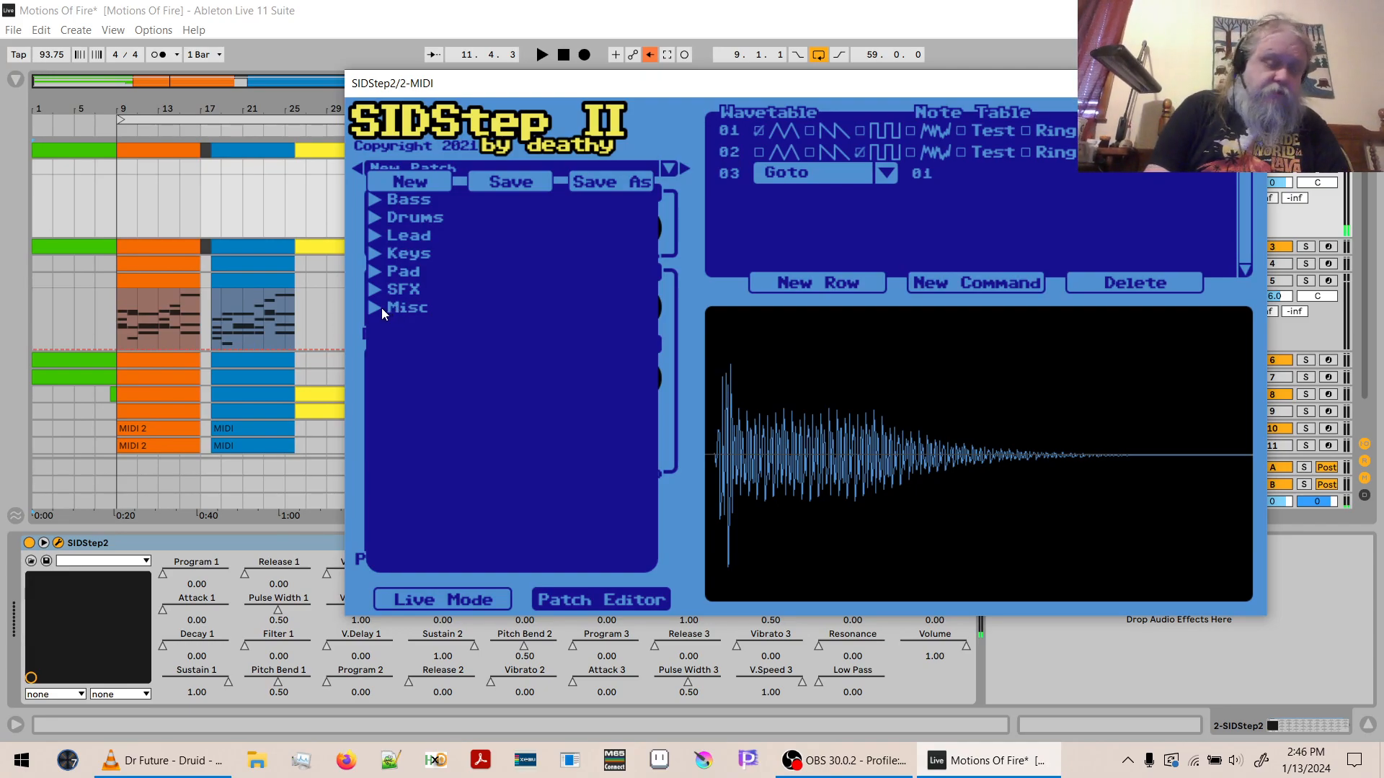
{"action": "left_click", "coordinate": [374, 217]}
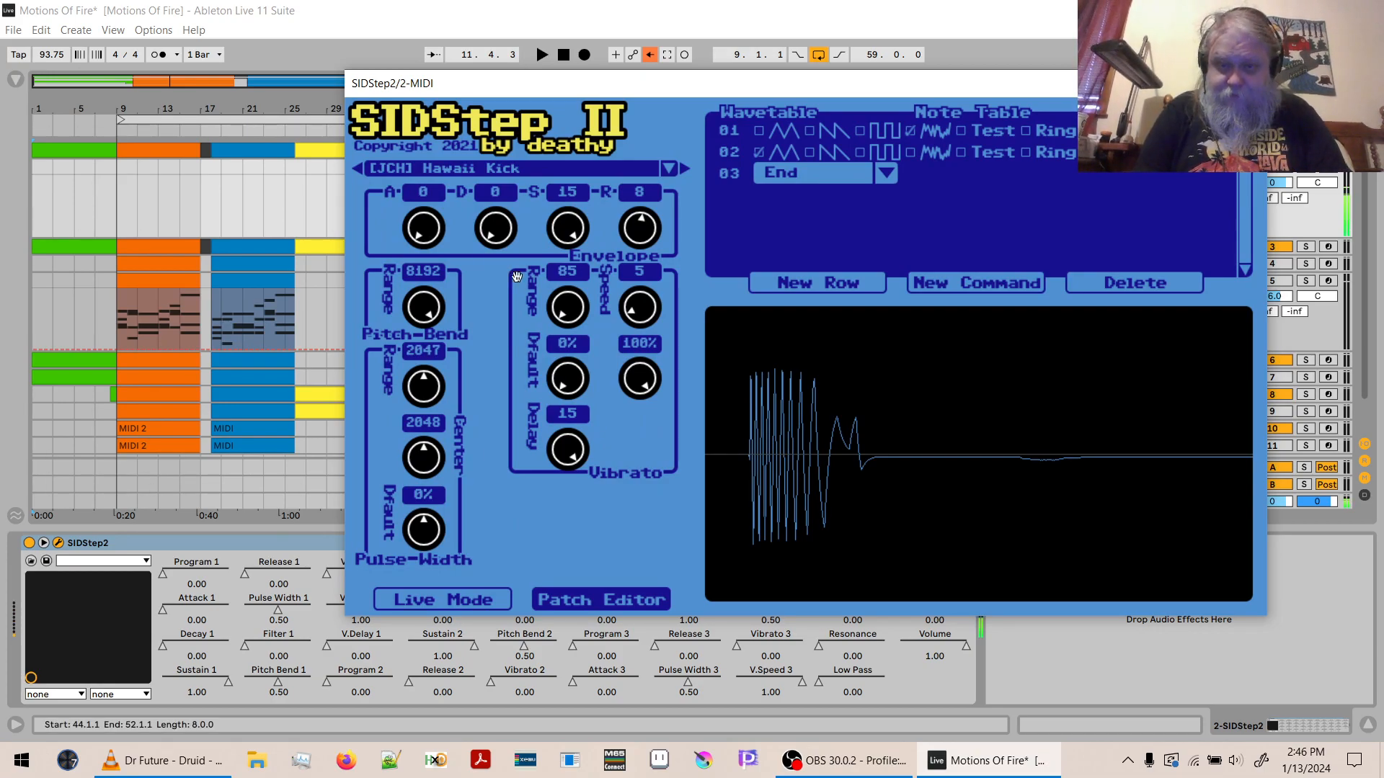
{"action": "key", "text": "XF86AudioRaiseVolume"}
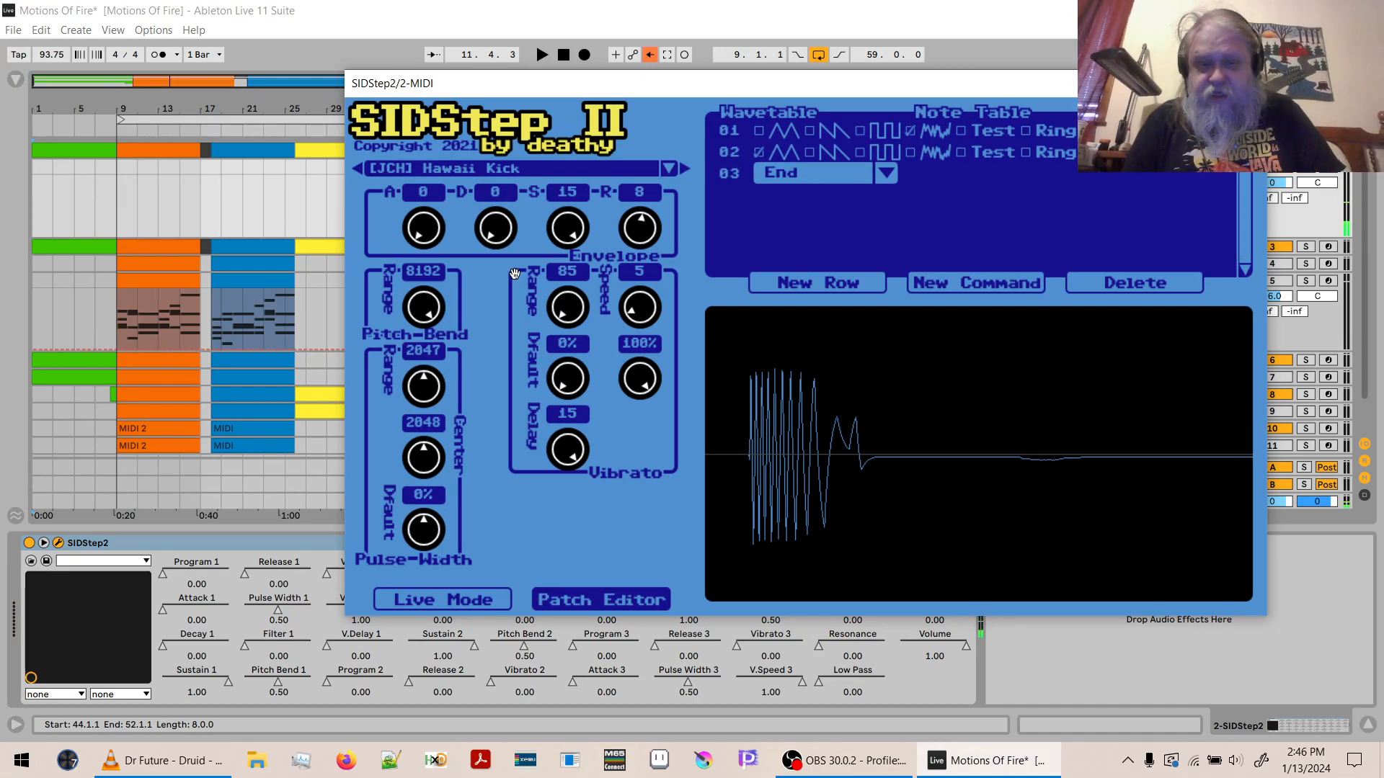
{"action": "left_click", "coordinate": [668, 168]}
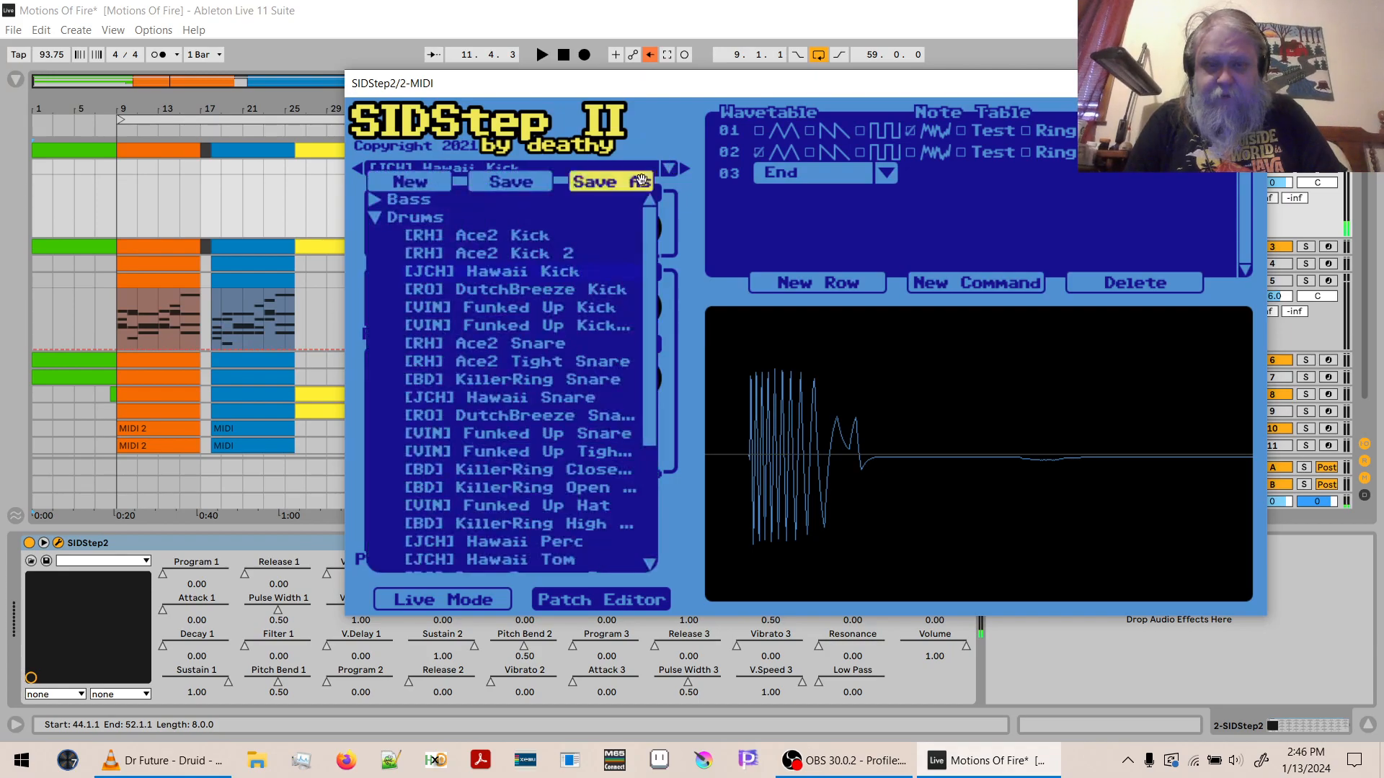
{"action": "left_click", "coordinate": [533, 290]}
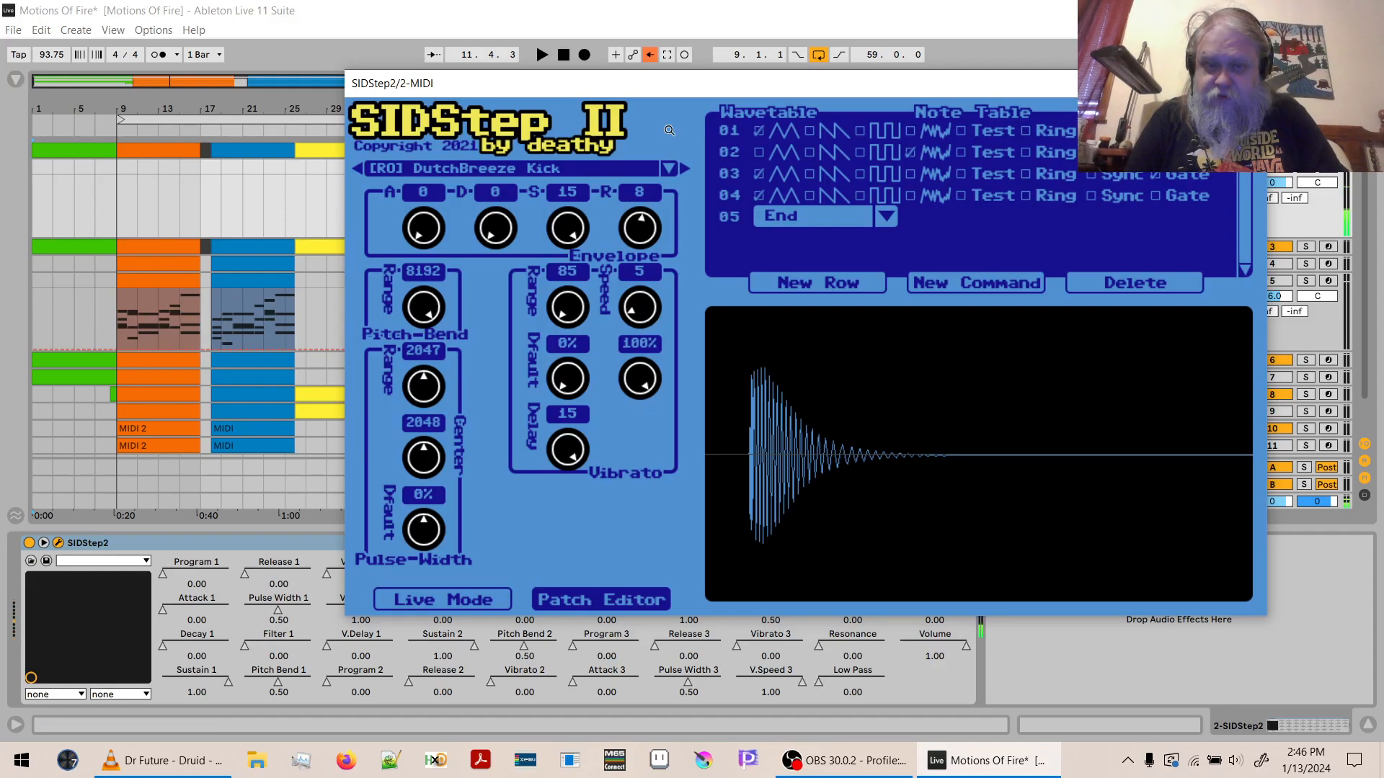
{"action": "key", "text": "z"}
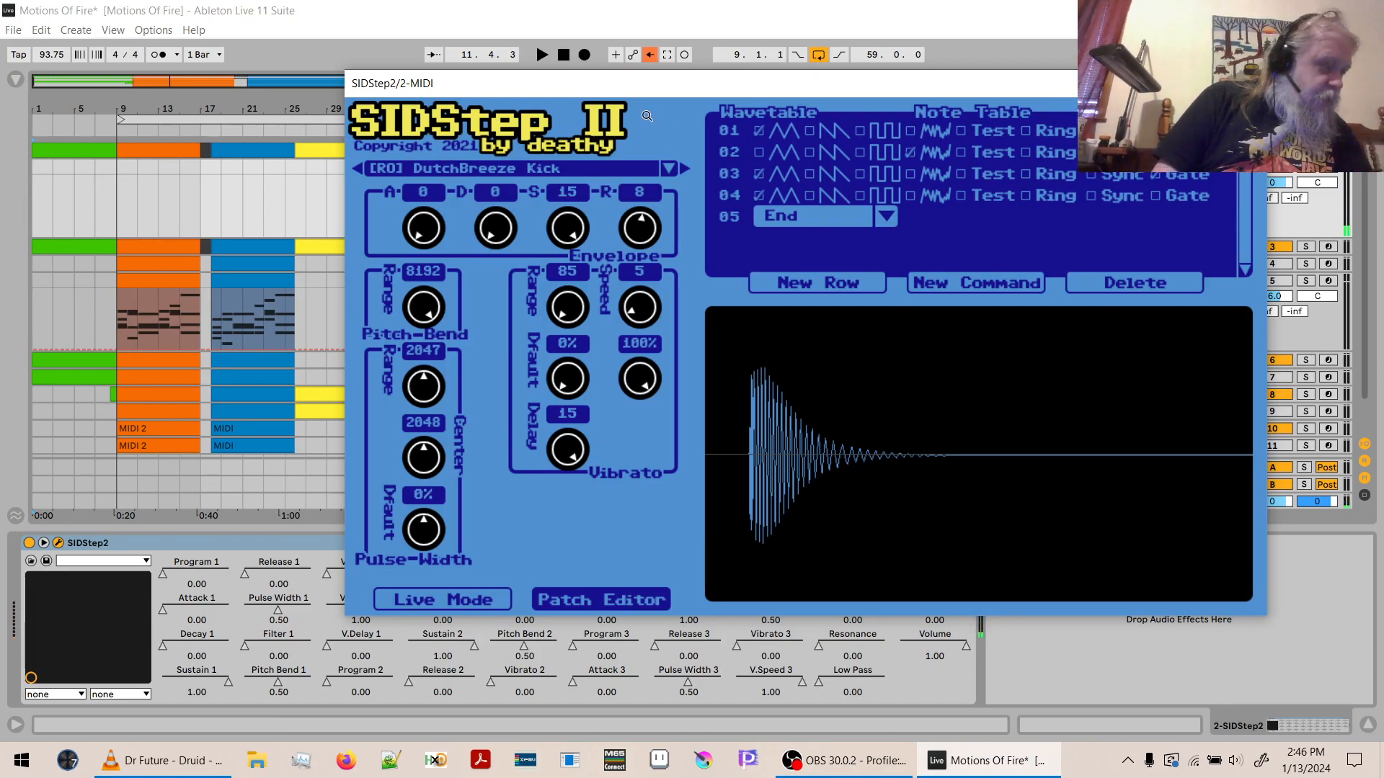
{"action": "left_click", "coordinate": [668, 172]}
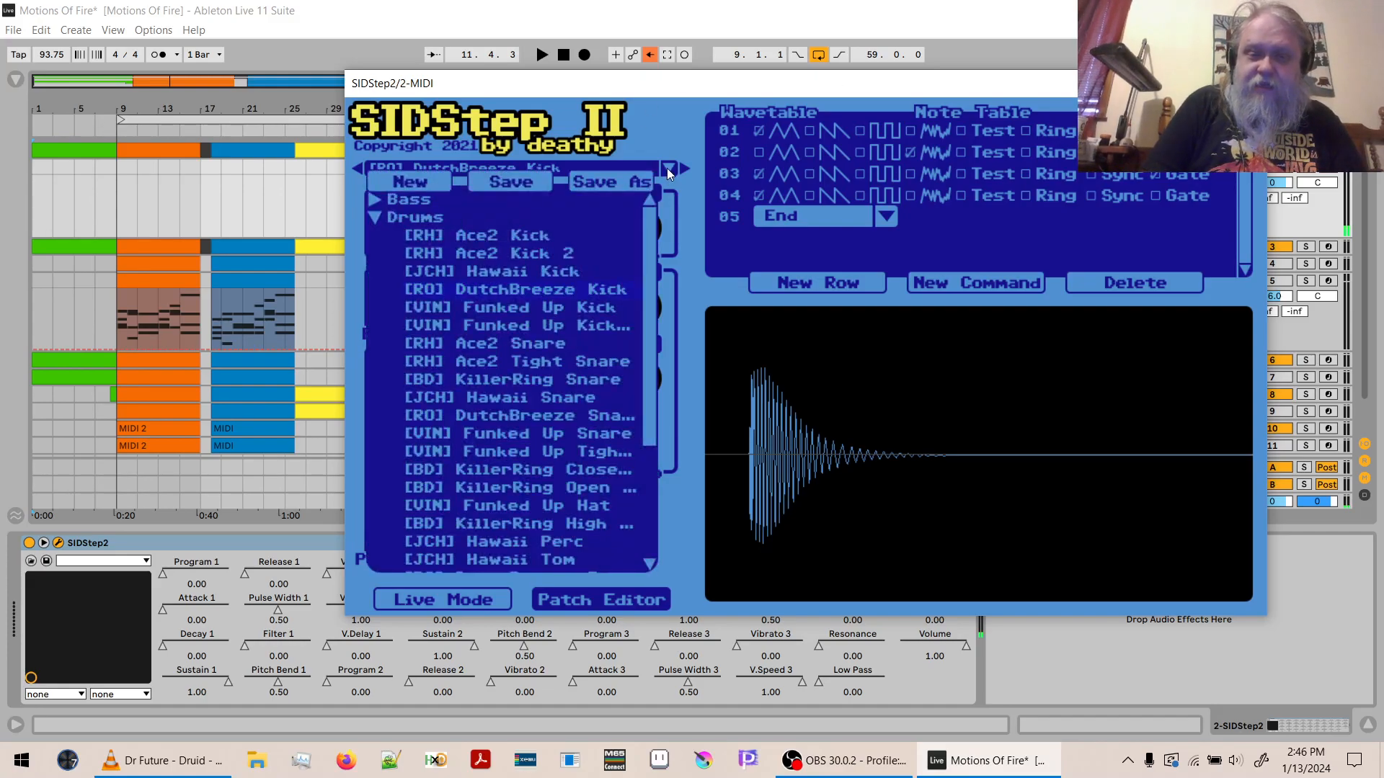
{"action": "left_click", "coordinate": [667, 169]}
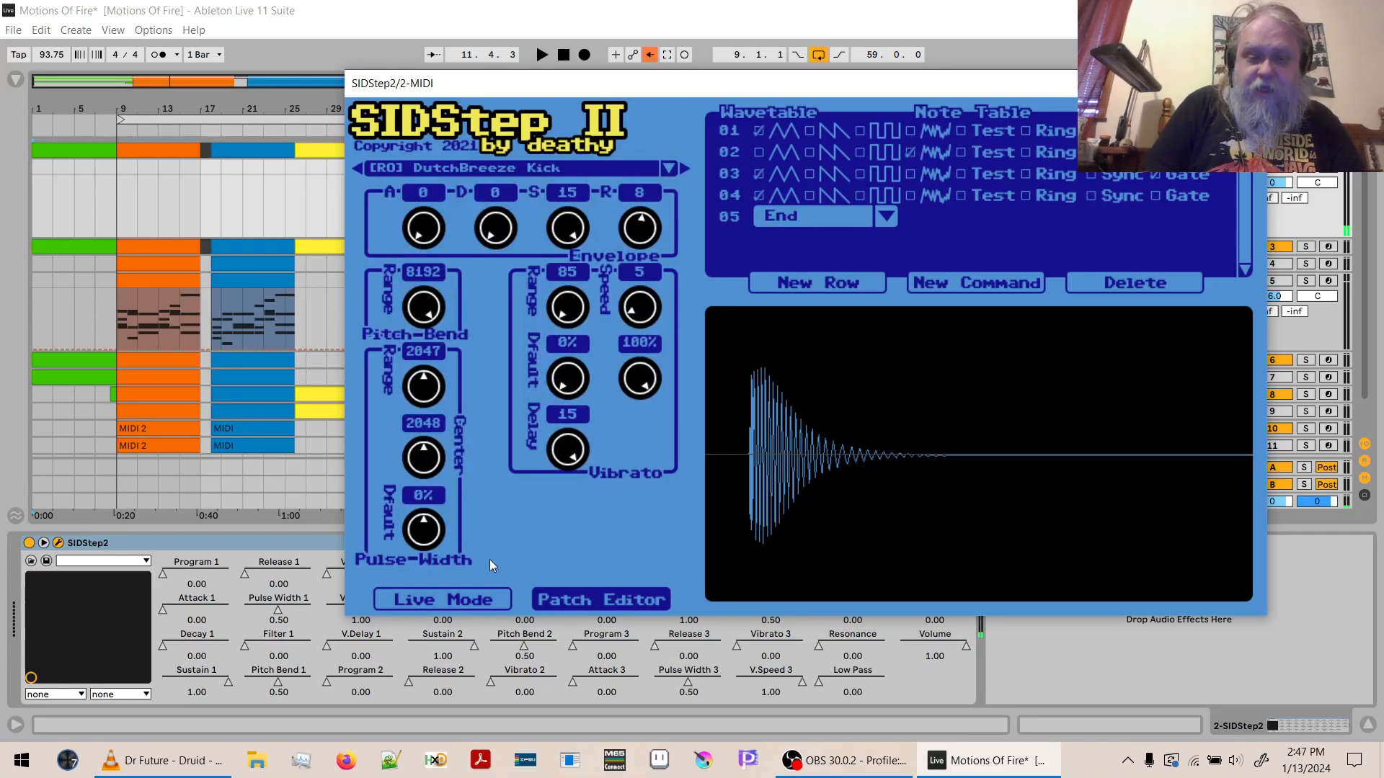
- Replace patch 01 in Live Mode with the drum patch [JCH] Hawaii Kick and close the plug-in window
{"action": "left_click", "coordinate": [461, 599]}
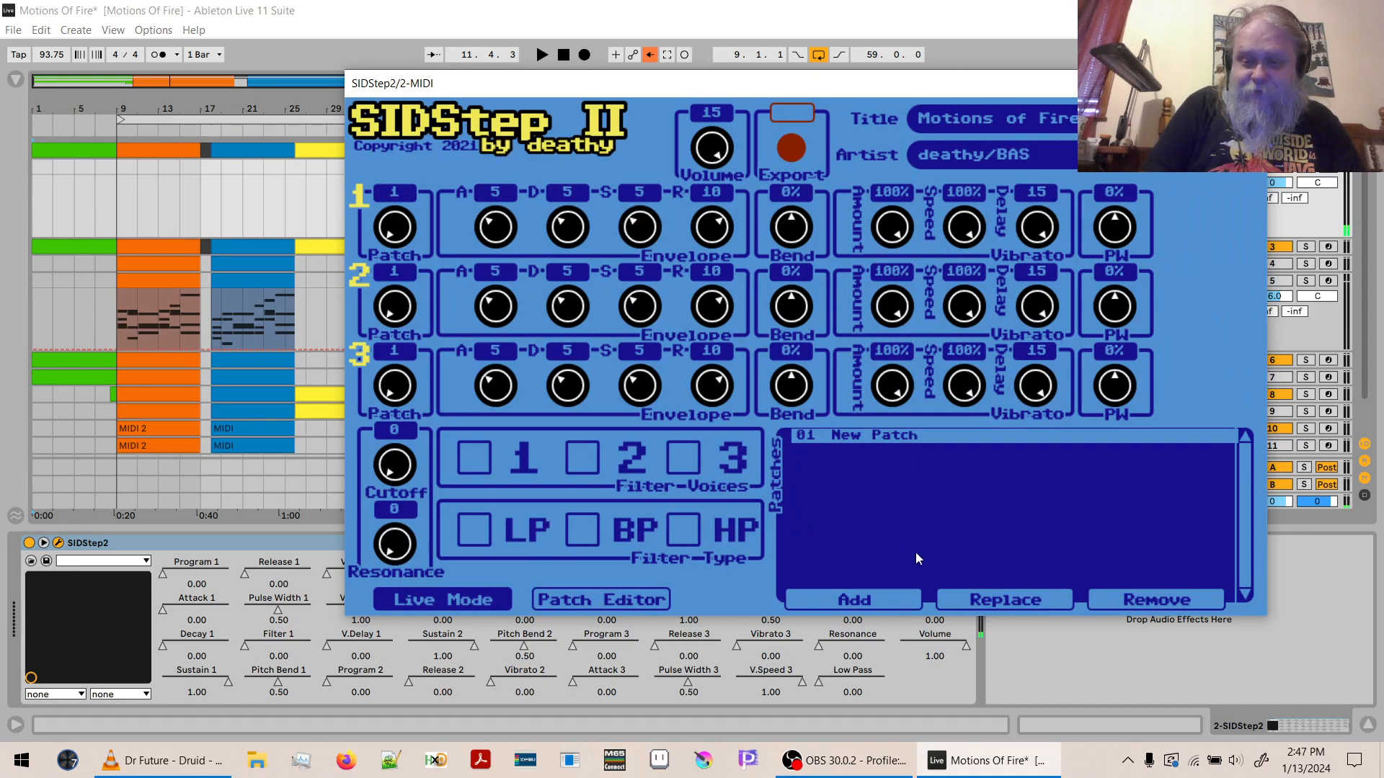
{"action": "left_click", "coordinate": [988, 602]}
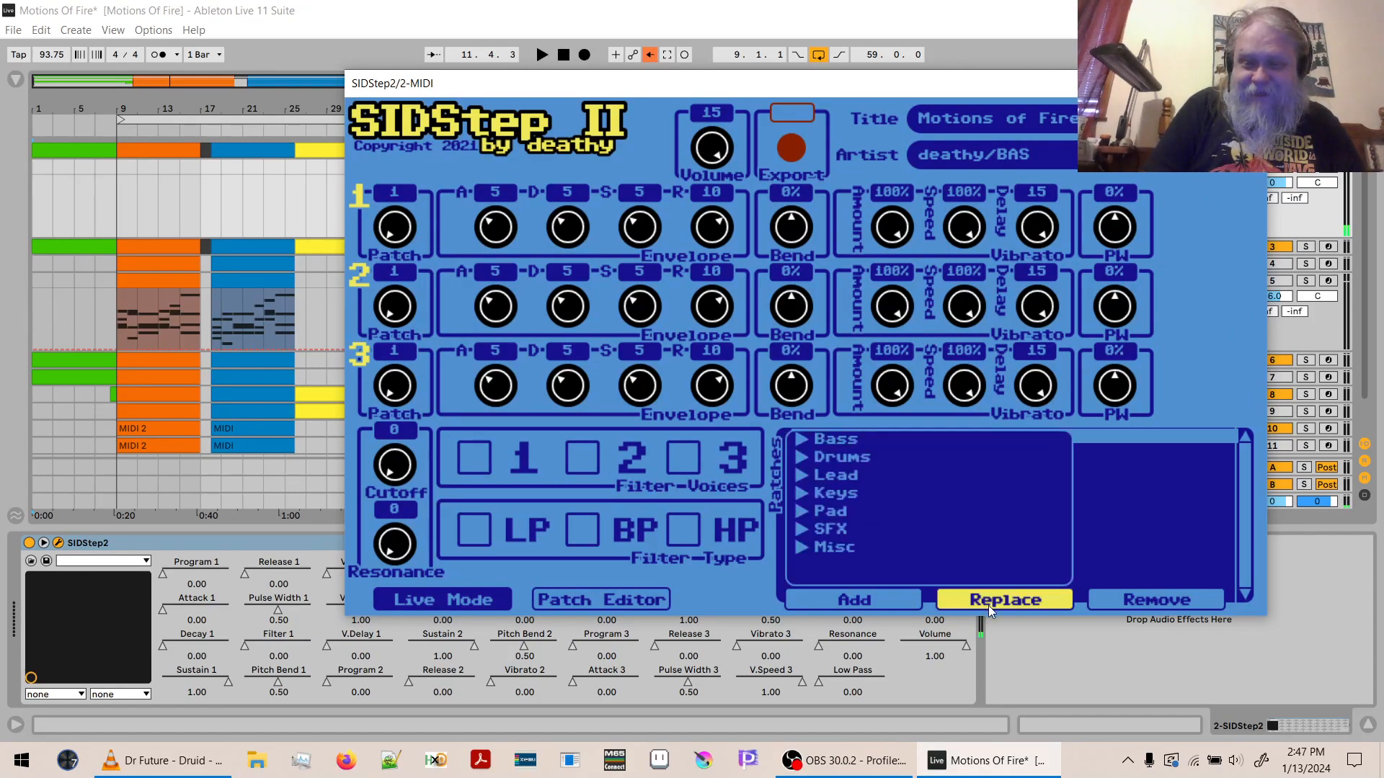
{"action": "left_click", "coordinate": [797, 456]}
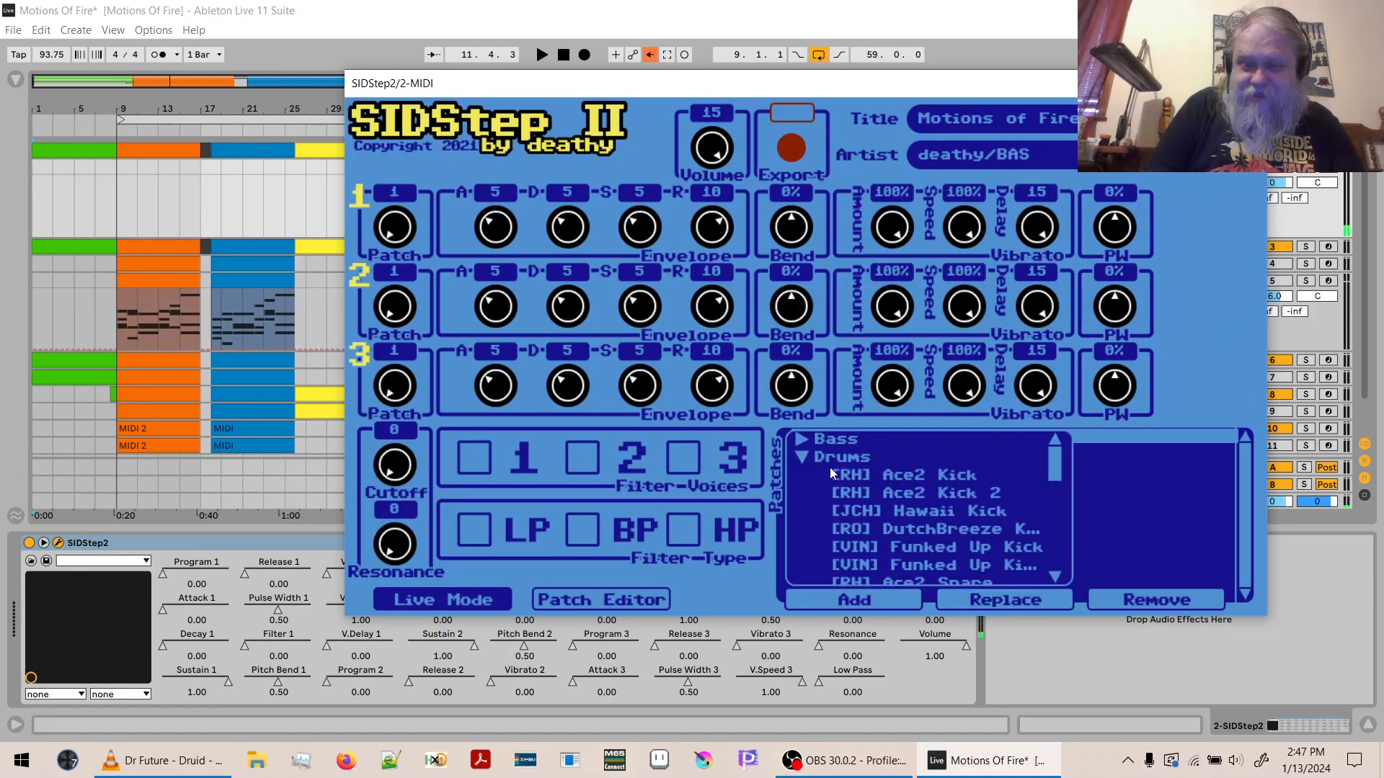
{"action": "left_click", "coordinate": [892, 523]}
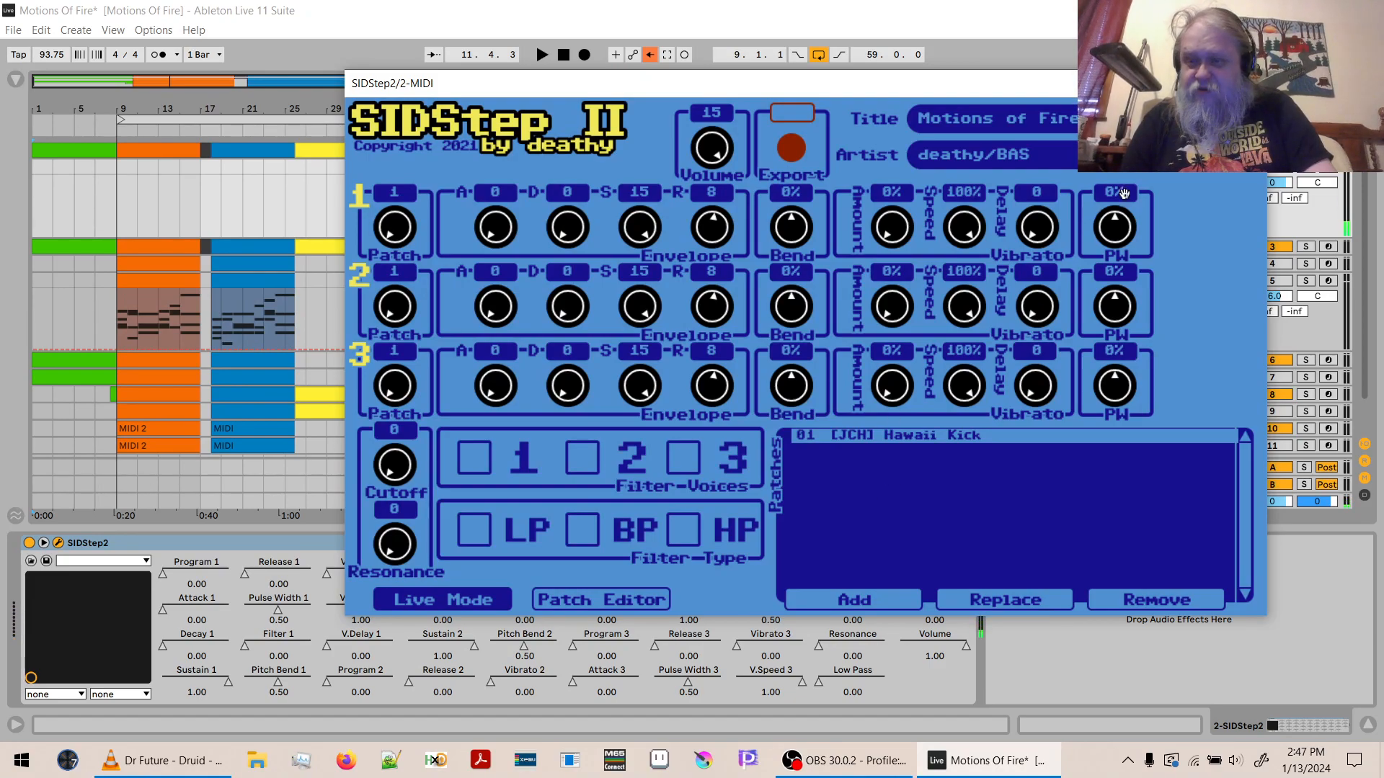
{"action": "left_click", "coordinate": [1250, 84]}
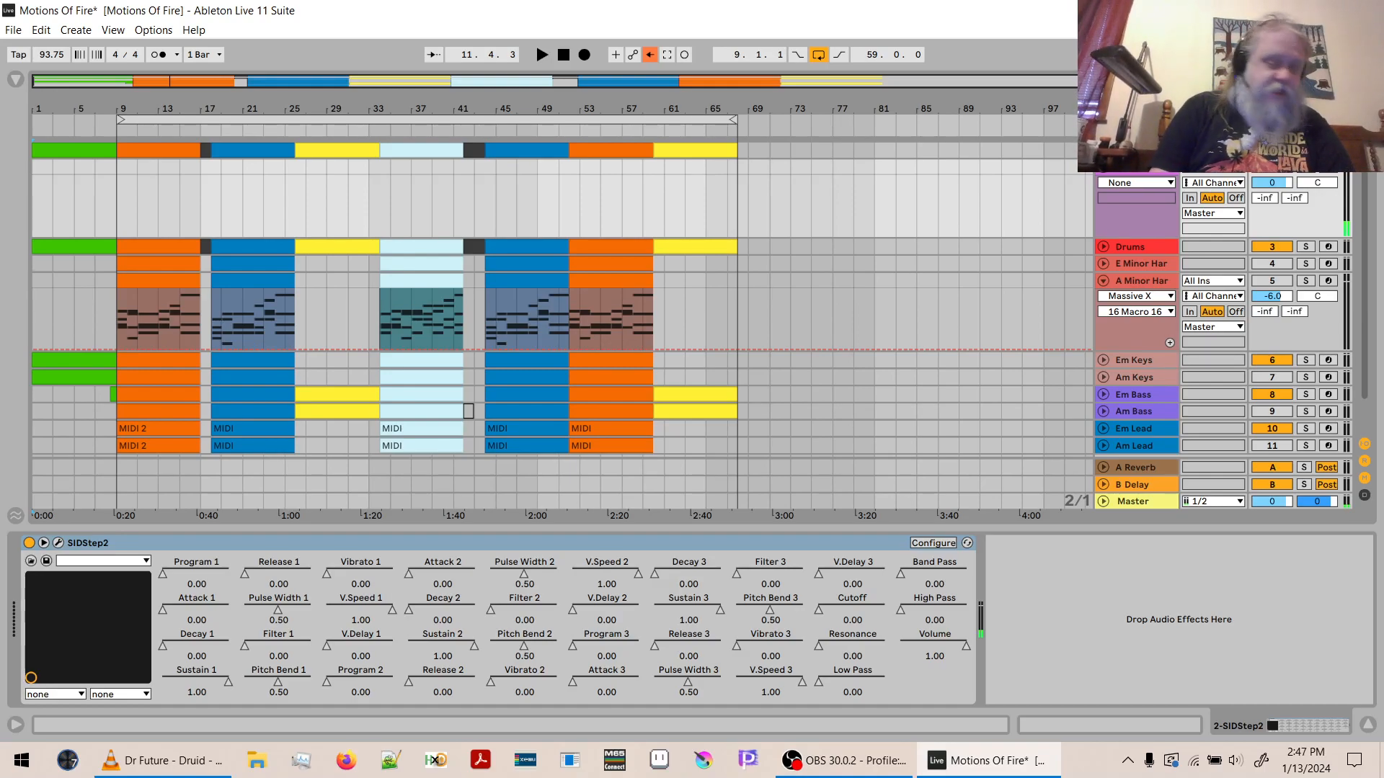
- Insert a MIDI track below the SIDStep2 track and route its output to 2-SIDStep2 on channel 1-SIDStep2
{"action": "left_click", "coordinate": [1121, 214]}
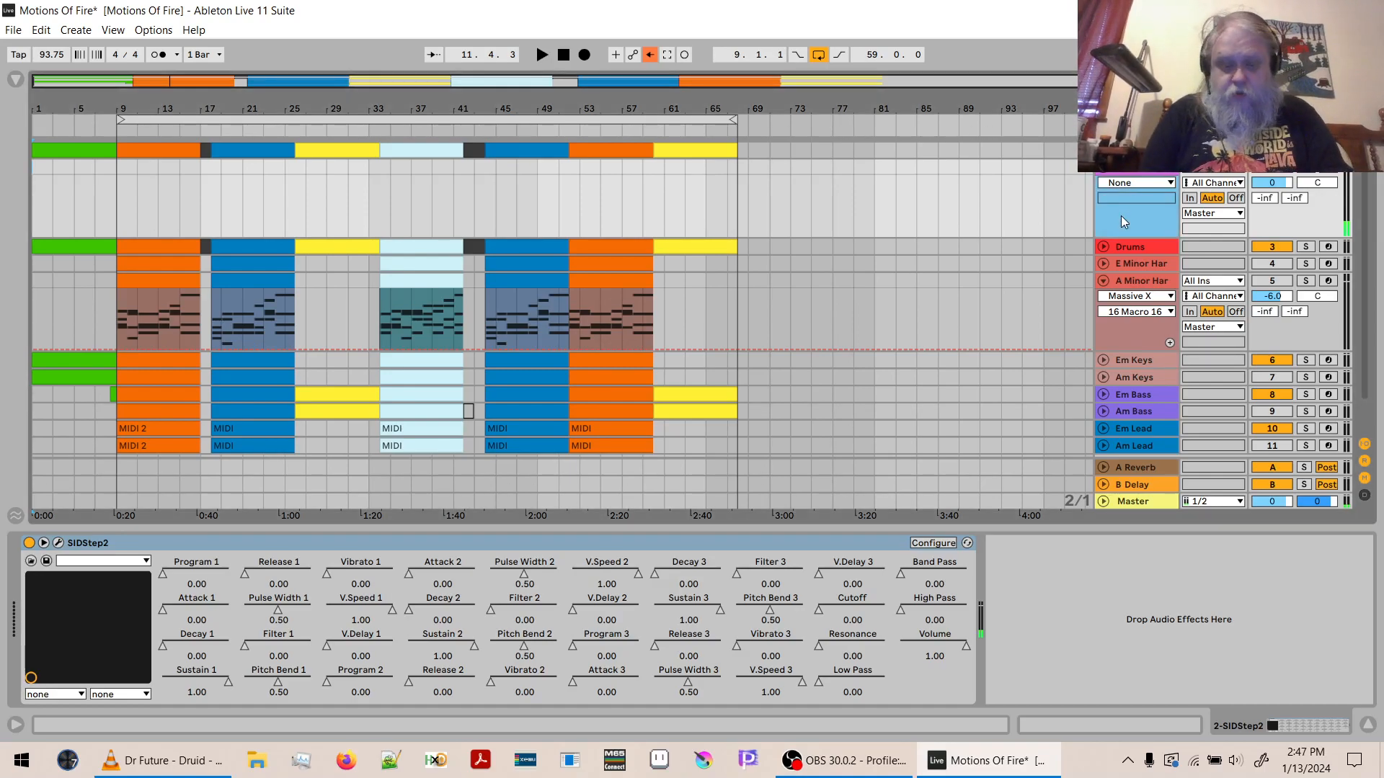
{"action": "key", "text": "ctrl+shift+t"}
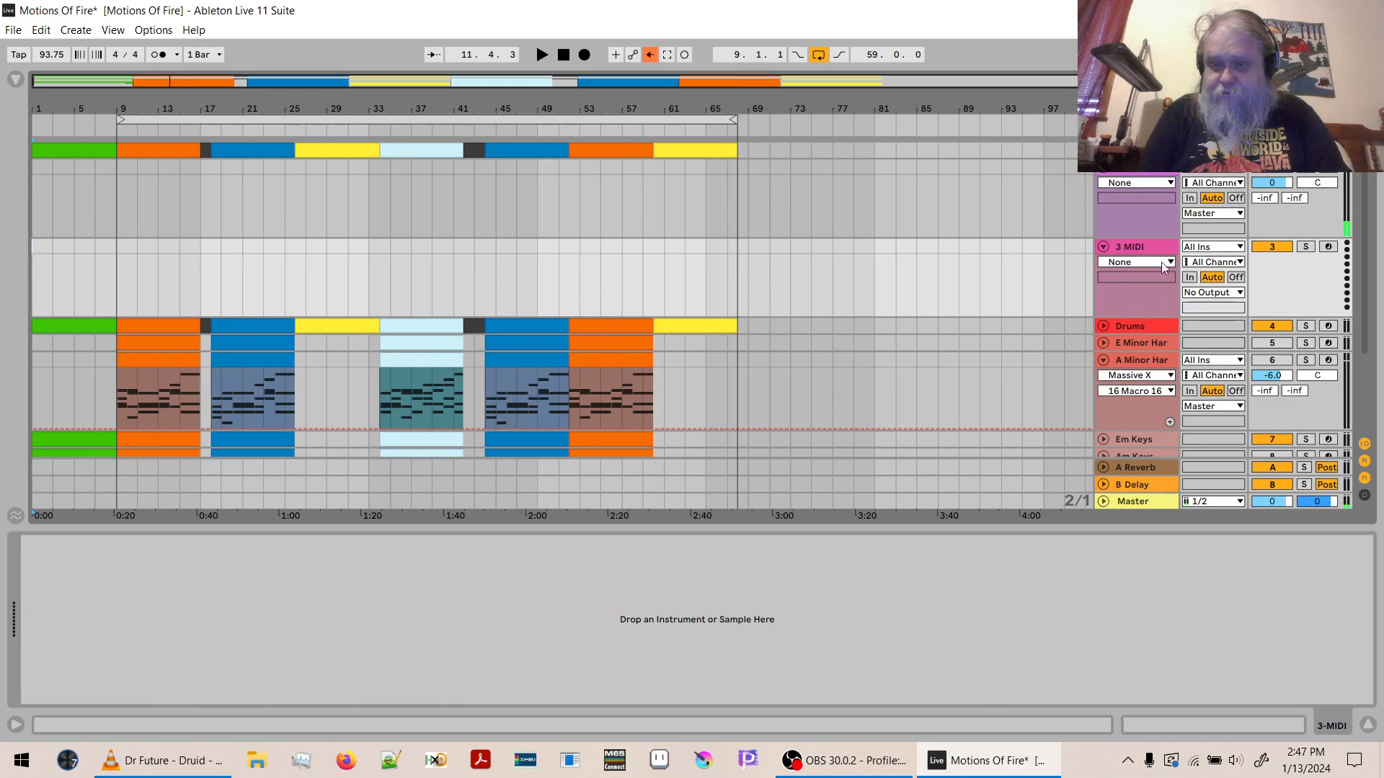
{"action": "left_click", "coordinate": [1215, 292]}
{"action": "left_click", "coordinate": [1218, 332]}
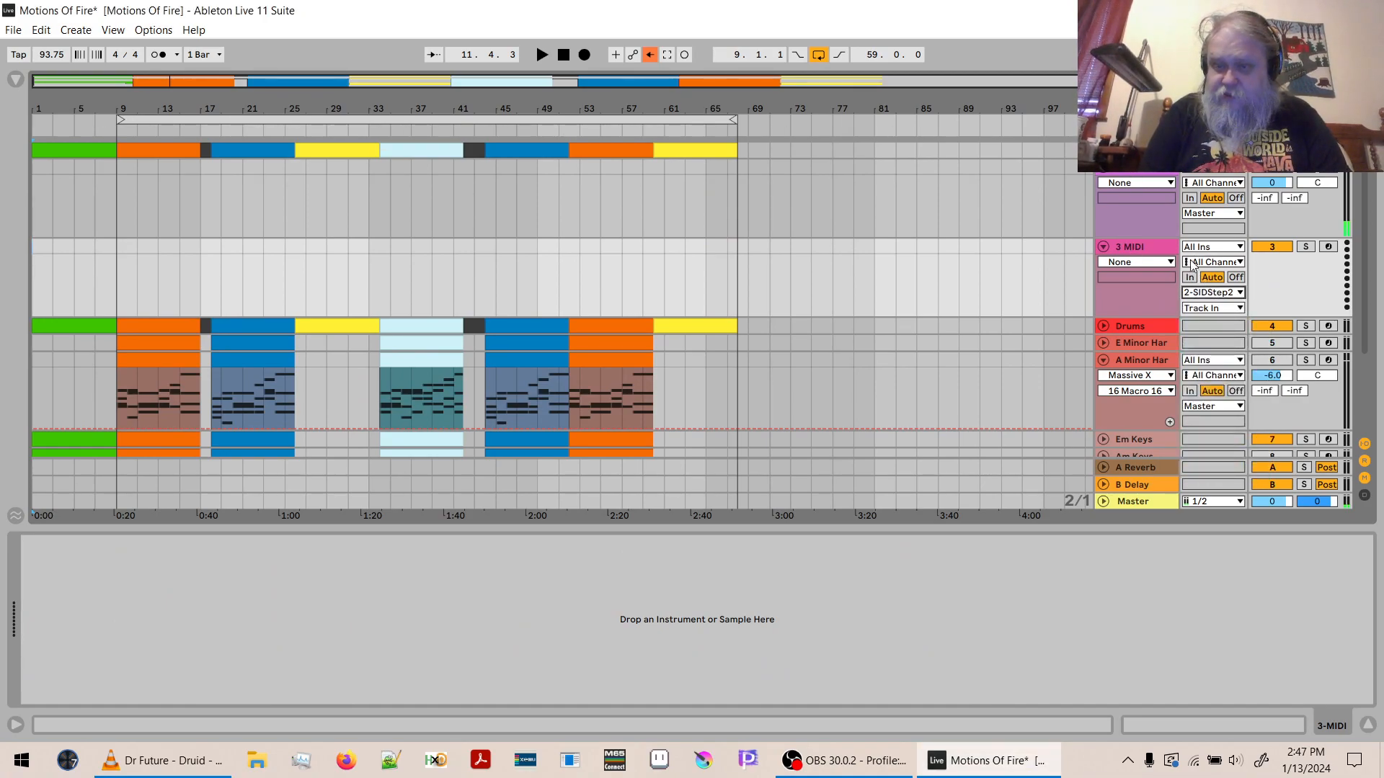
{"action": "left_click", "coordinate": [1228, 313]}
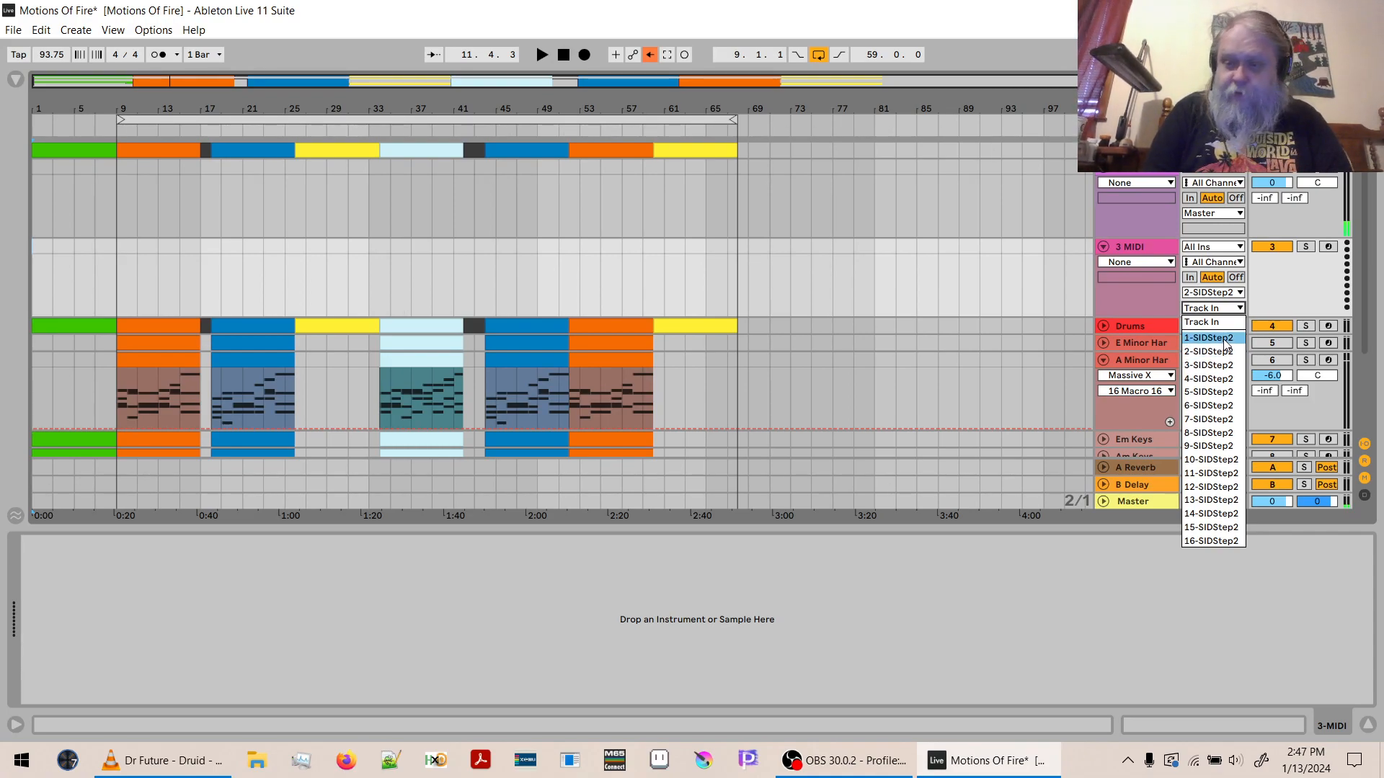
{"action": "left_click", "coordinate": [1223, 339]}
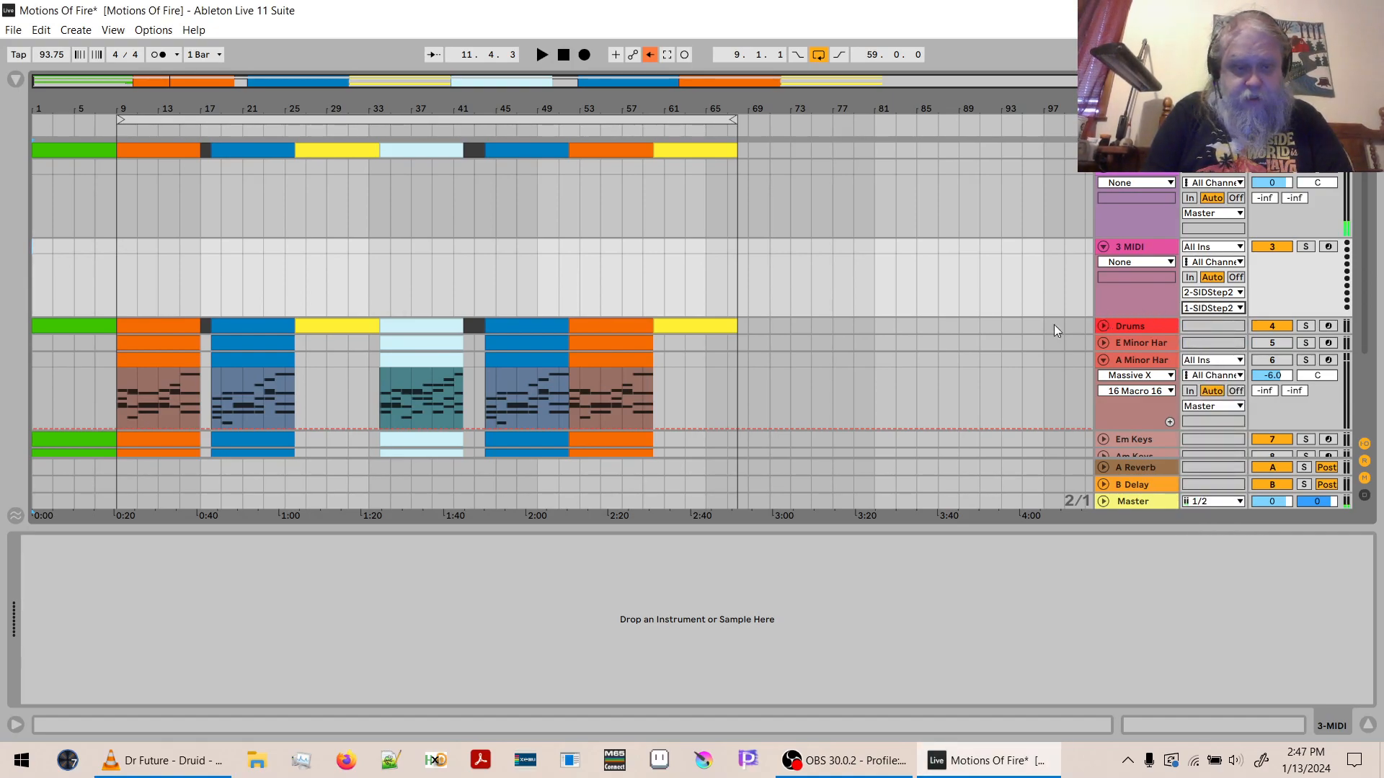
- Copy the Drums clip spanning bars 18 to 26 onto the 3 MIDI track at bar 18
{"action": "left_click_drag", "start_coordinate": [225, 108], "coordinate": [500, 246]}
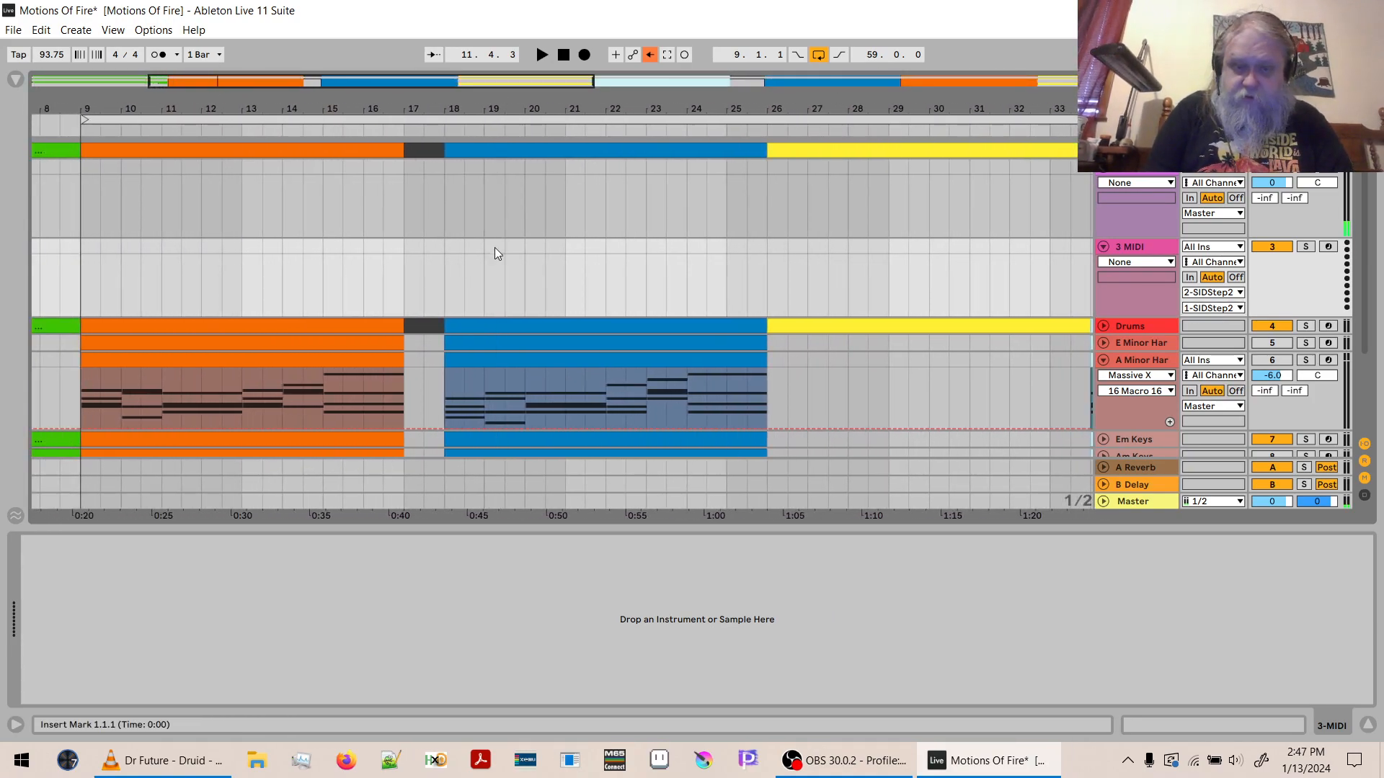
{"action": "left_click", "coordinate": [510, 328]}
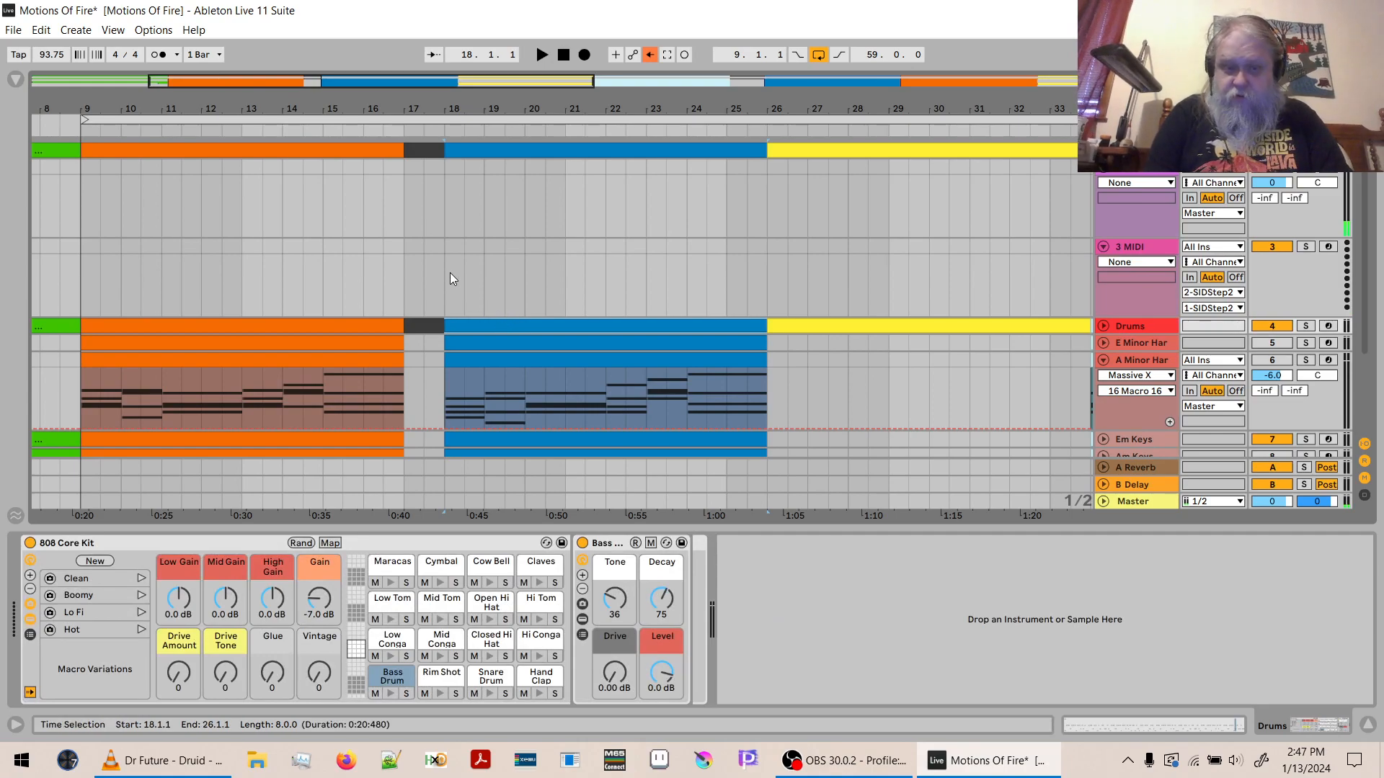
{"action": "left_click", "coordinate": [443, 245]}
{"action": "key", "text": "ctrl+v"}
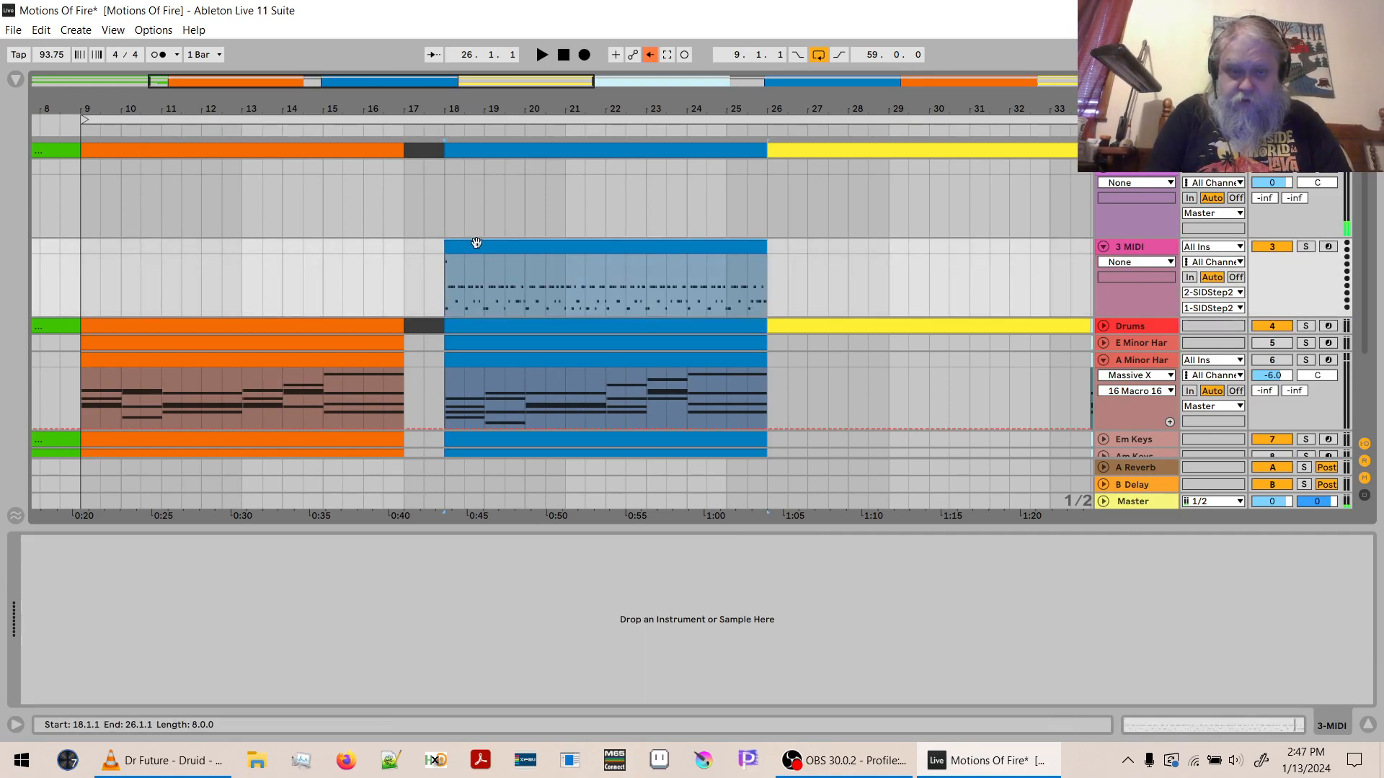
- Open the copied clip's notes and delete every note above C1, keeping only the kick row
{"action": "double_click", "coordinate": [475, 250]}
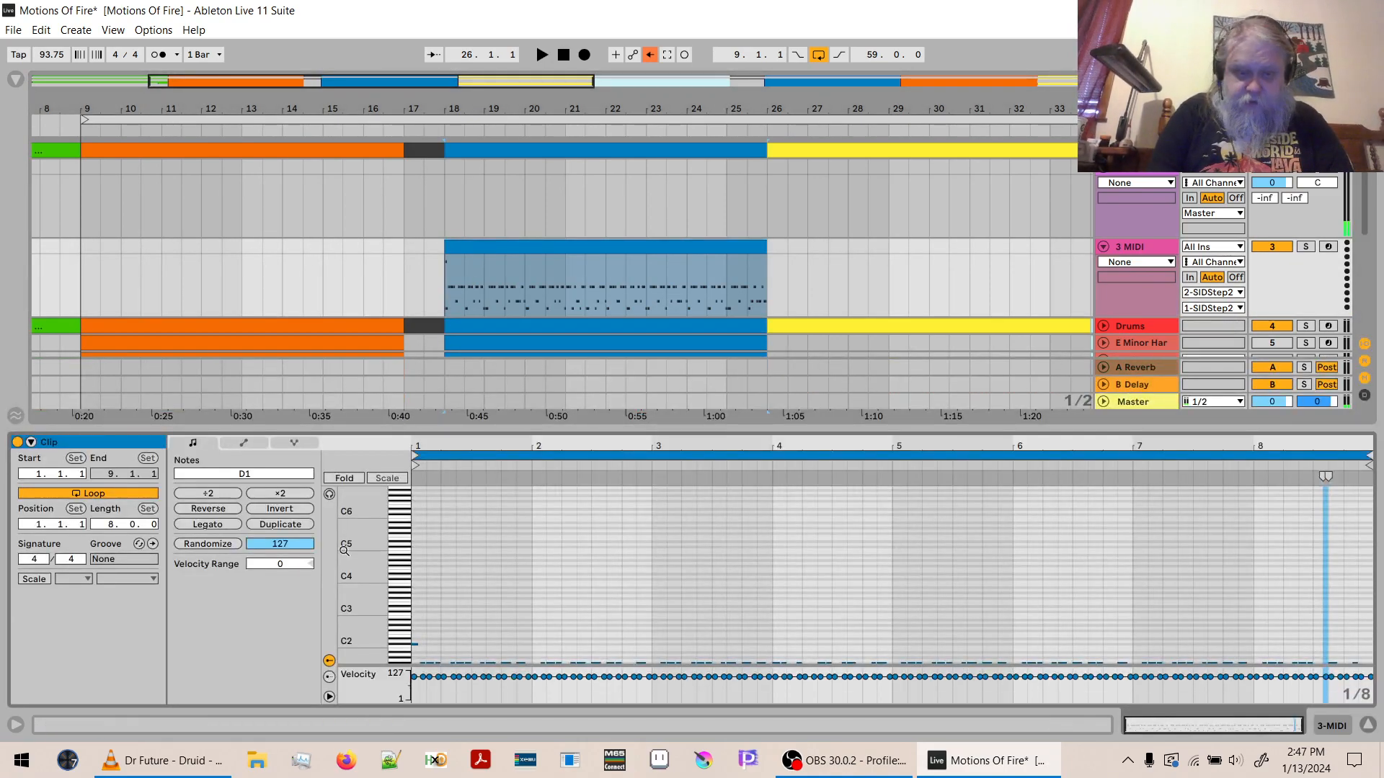
{"action": "left_click", "coordinate": [424, 569]}
{"action": "double_click", "coordinate": [347, 575]}
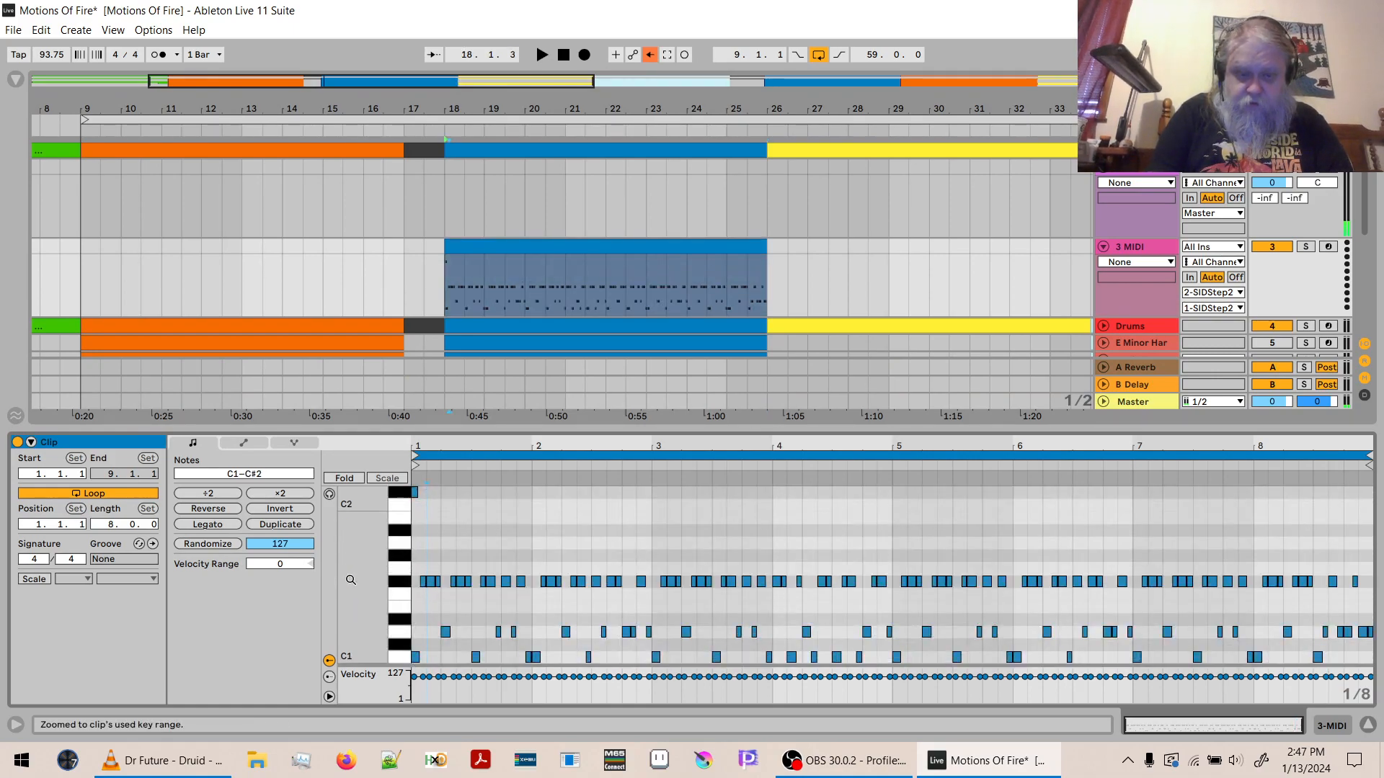
{"action": "left_click_drag", "start_coordinate": [400, 491], "coordinate": [397, 637]}
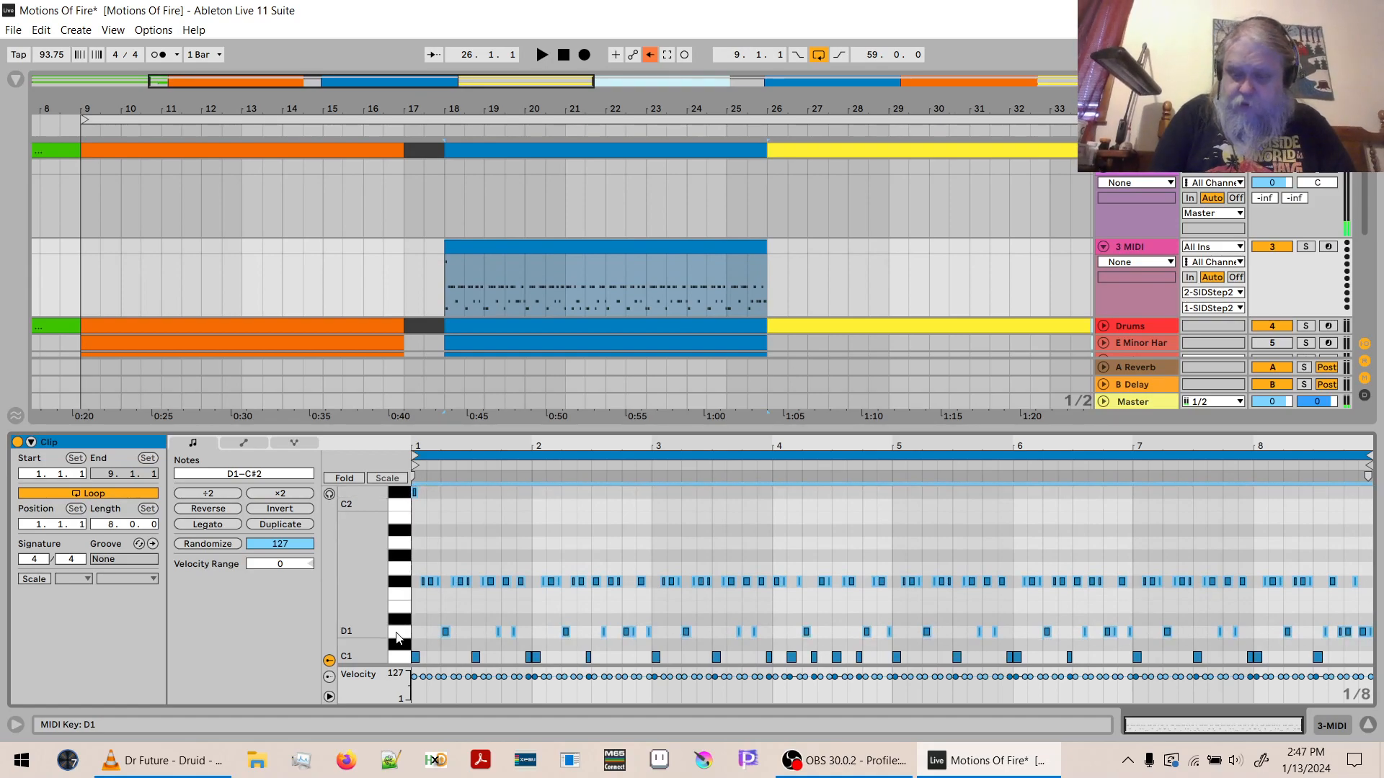
{"action": "key", "text": "Delete"}
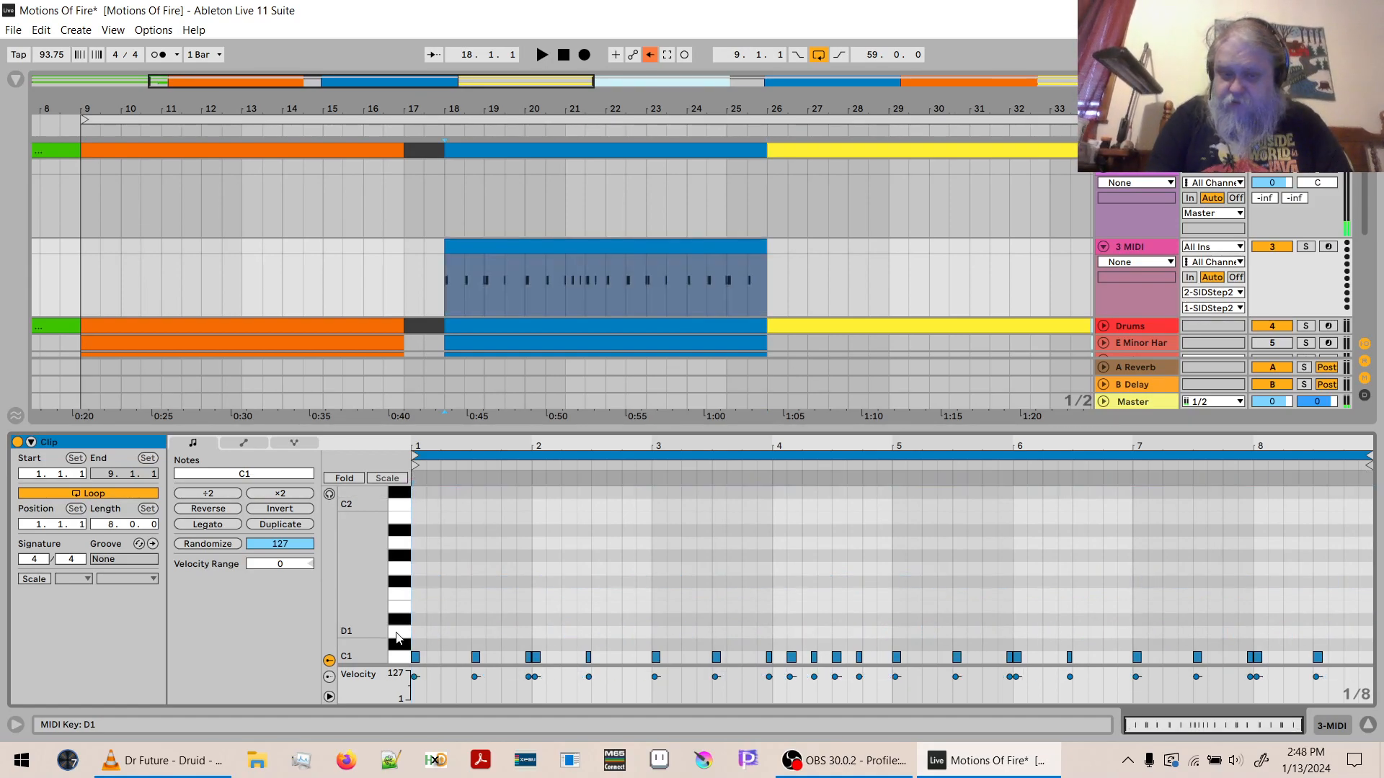
- Shorten all C1 notes in the clip by 1/64 from their ends
{"action": "left_click_drag", "start_coordinate": [526, 461], "coordinate": [549, 546]}
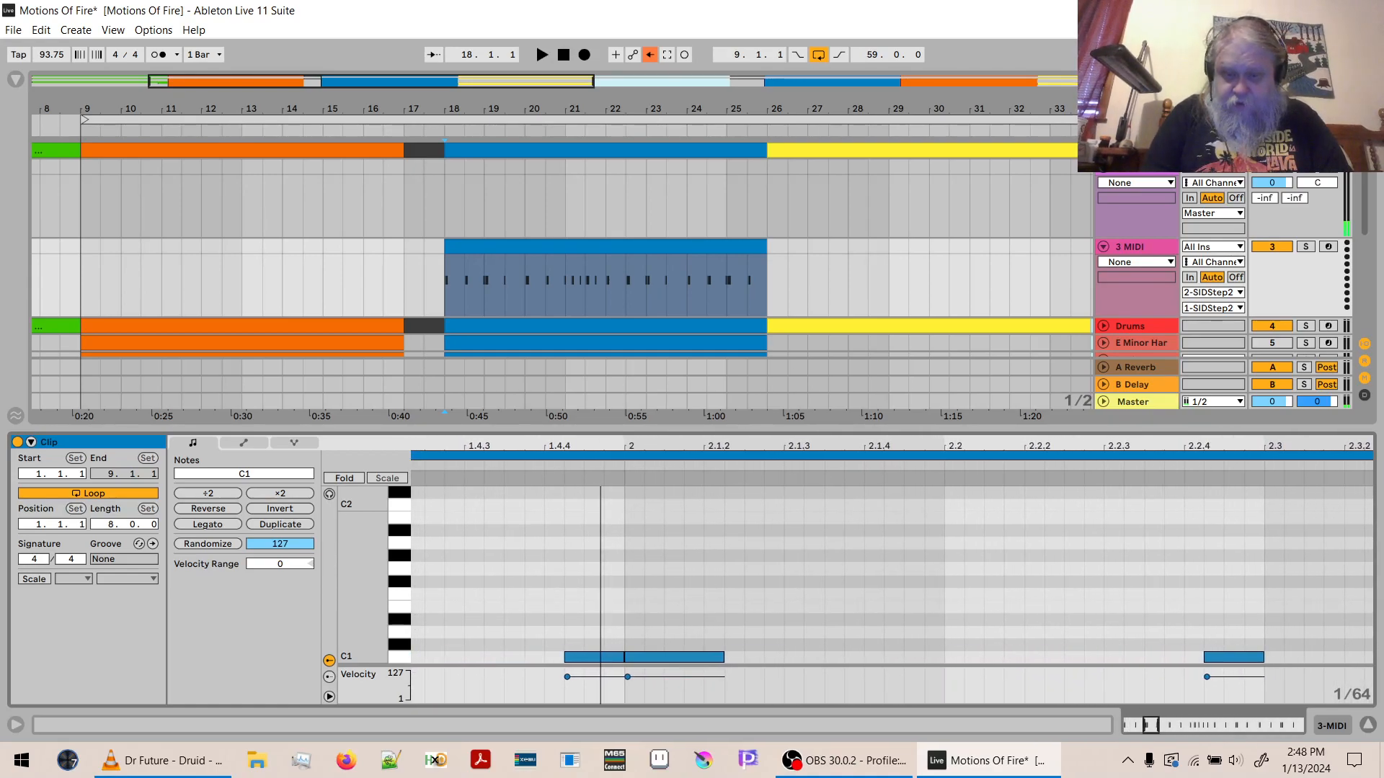
{"action": "left_click", "coordinate": [653, 632]}
{"action": "key", "text": "ctrl+a"}
{"action": "left_click_drag", "start_coordinate": [623, 657], "coordinate": [600, 657]}
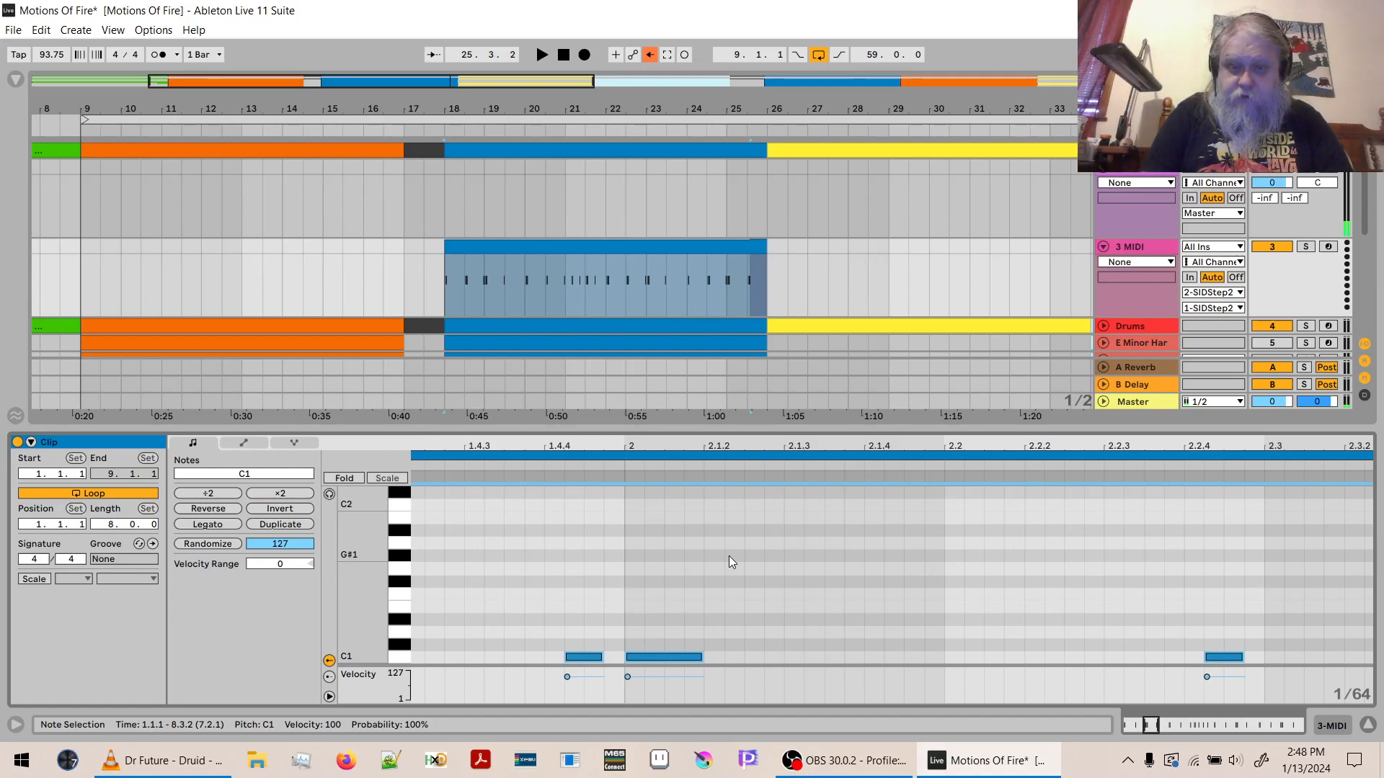
{"action": "left_click_drag", "start_coordinate": [746, 447], "coordinate": [746, 306]}
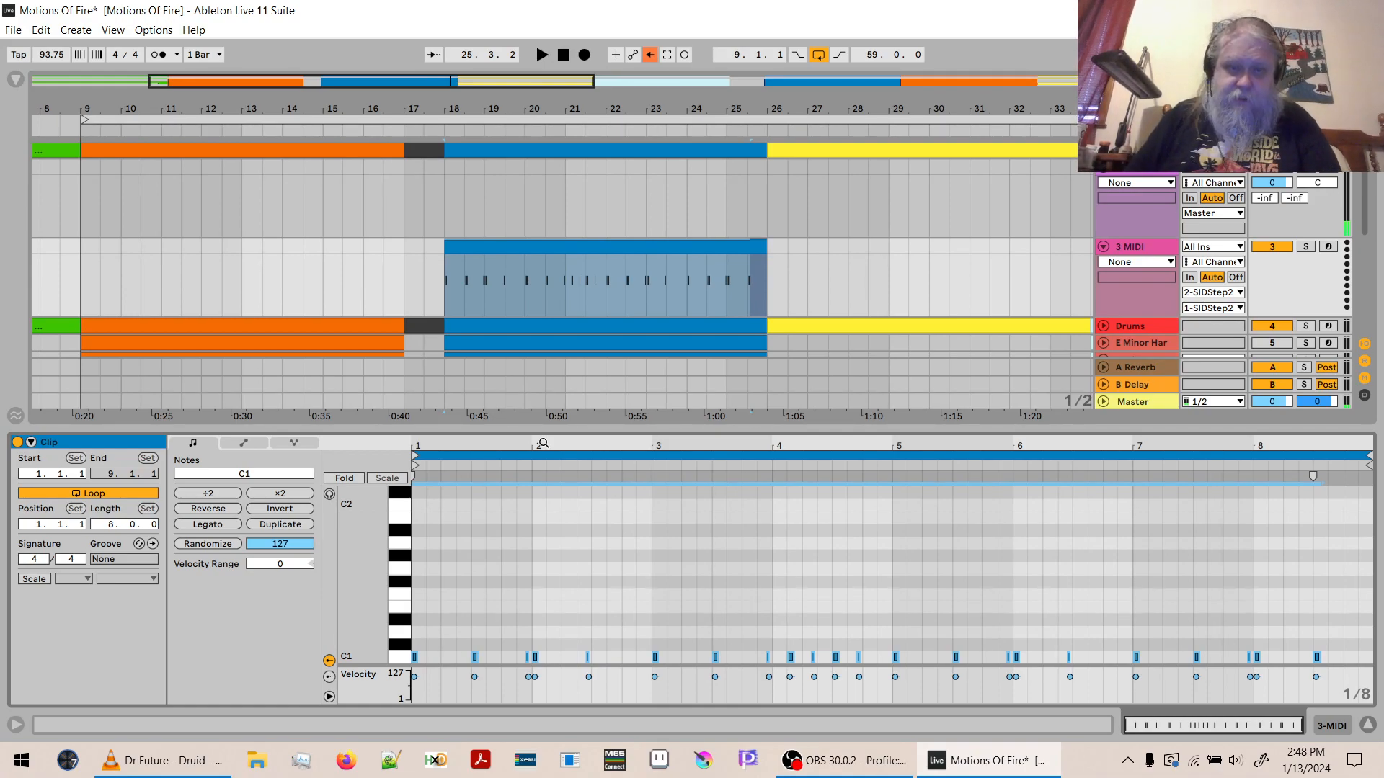
- Solo the 3 MIDI track and listen to the shortened kick pattern
{"action": "key", "text": "space"}
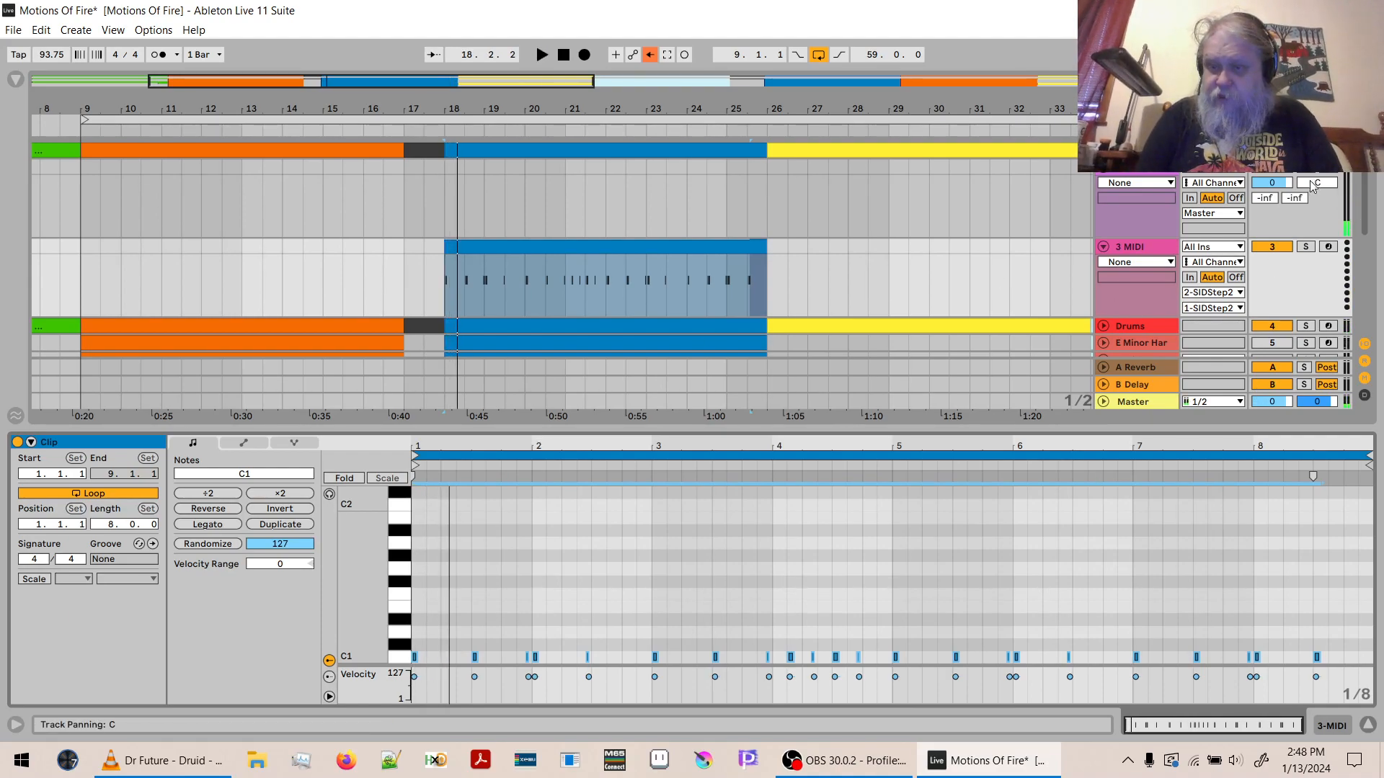
{"action": "left_click", "coordinate": [1307, 247]}
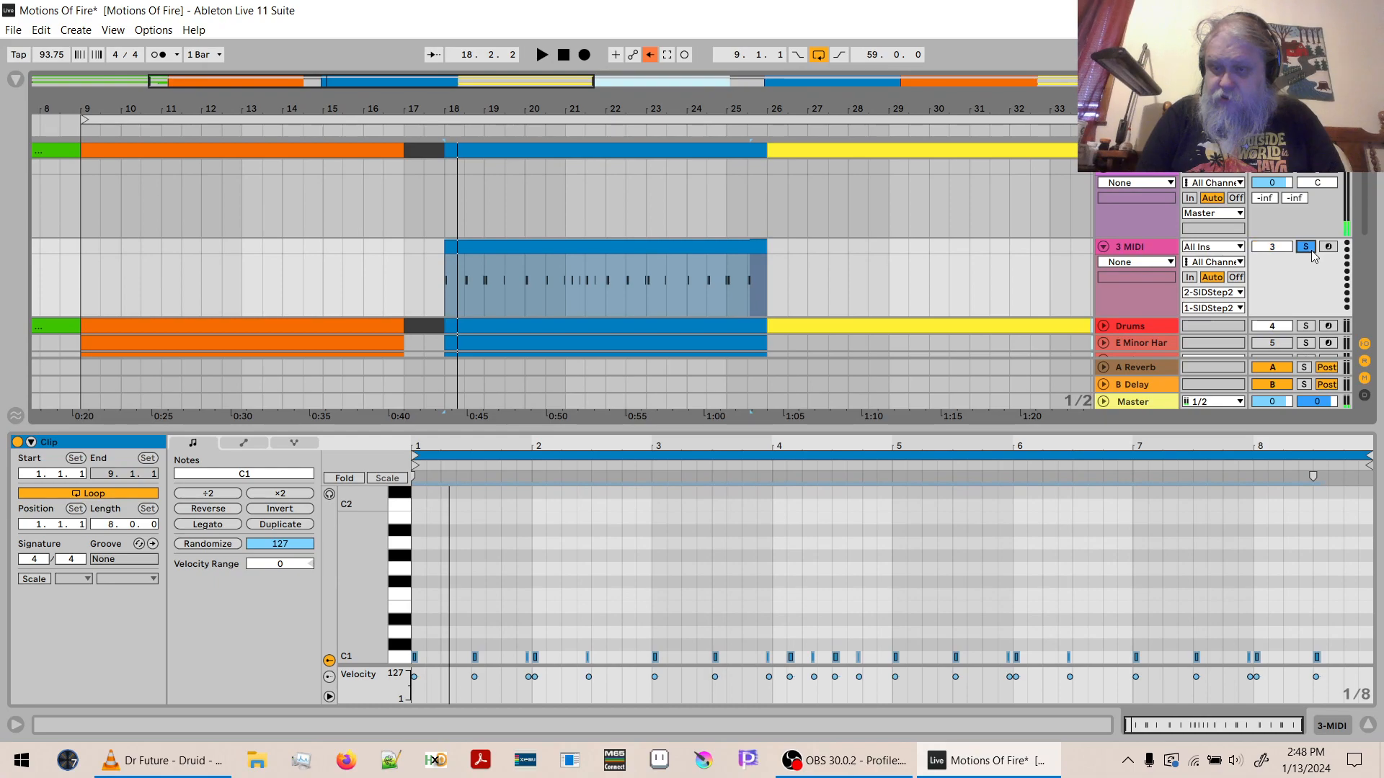
{"action": "key", "text": "space"}
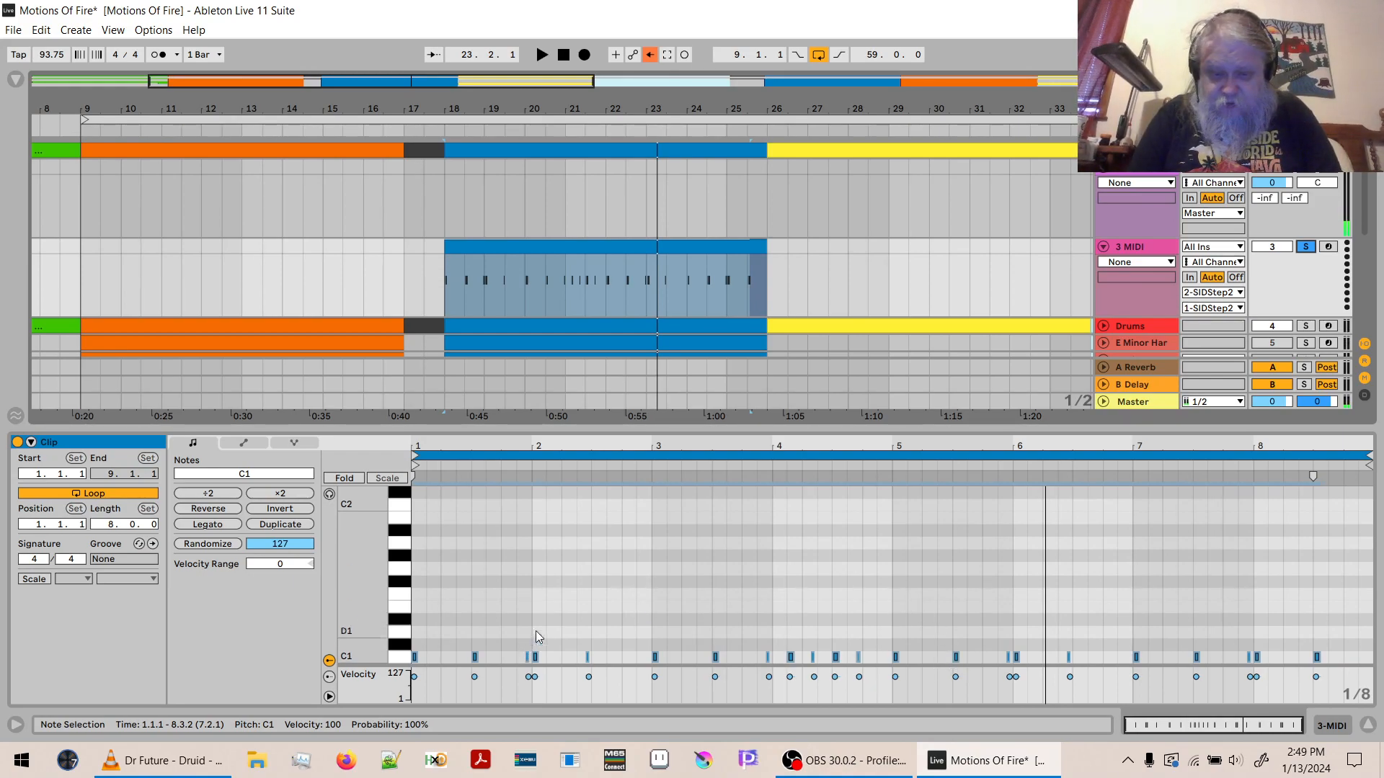
- Shorten all C1 notes by another 1/64 and play the kick pattern back
{"action": "left_click_drag", "start_coordinate": [534, 445], "coordinate": [731, 540]}
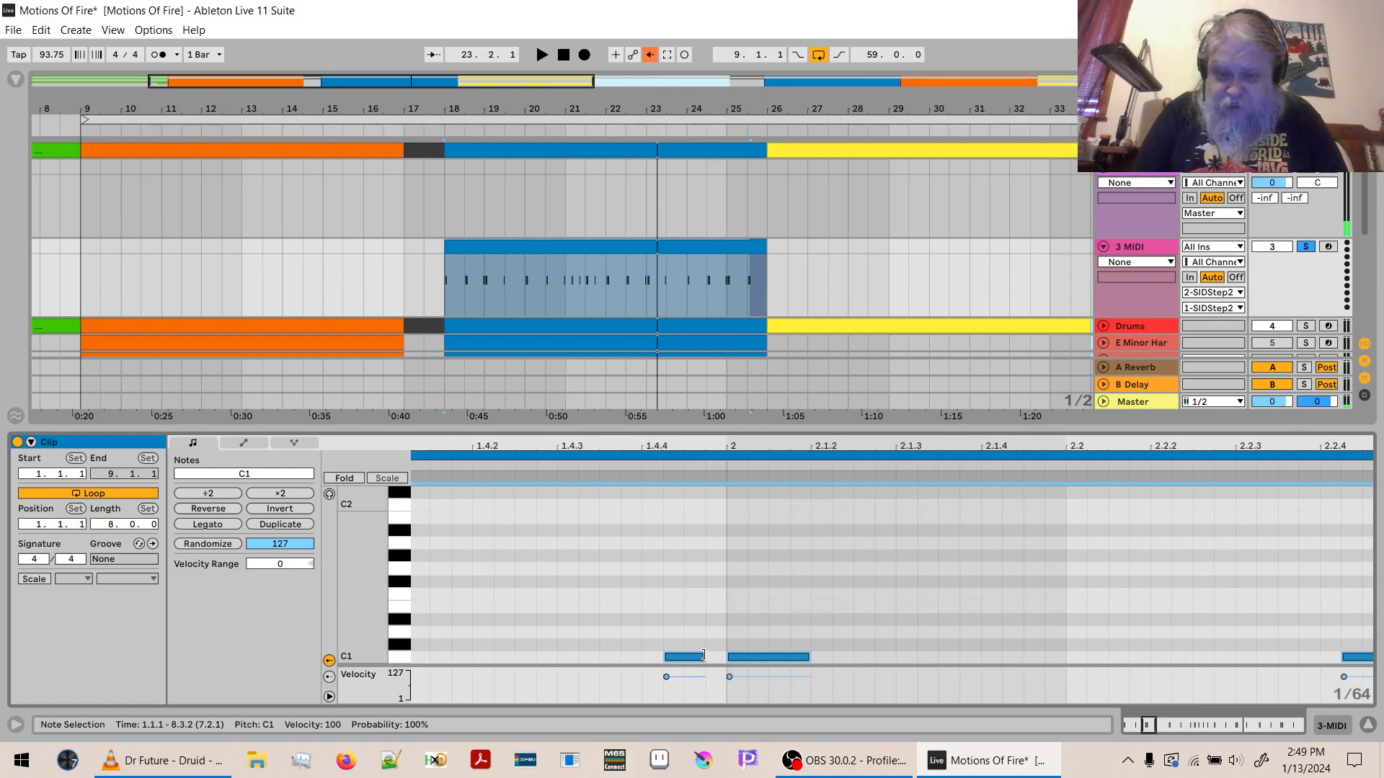
{"action": "left_click_drag", "start_coordinate": [705, 655], "coordinate": [689, 654]}
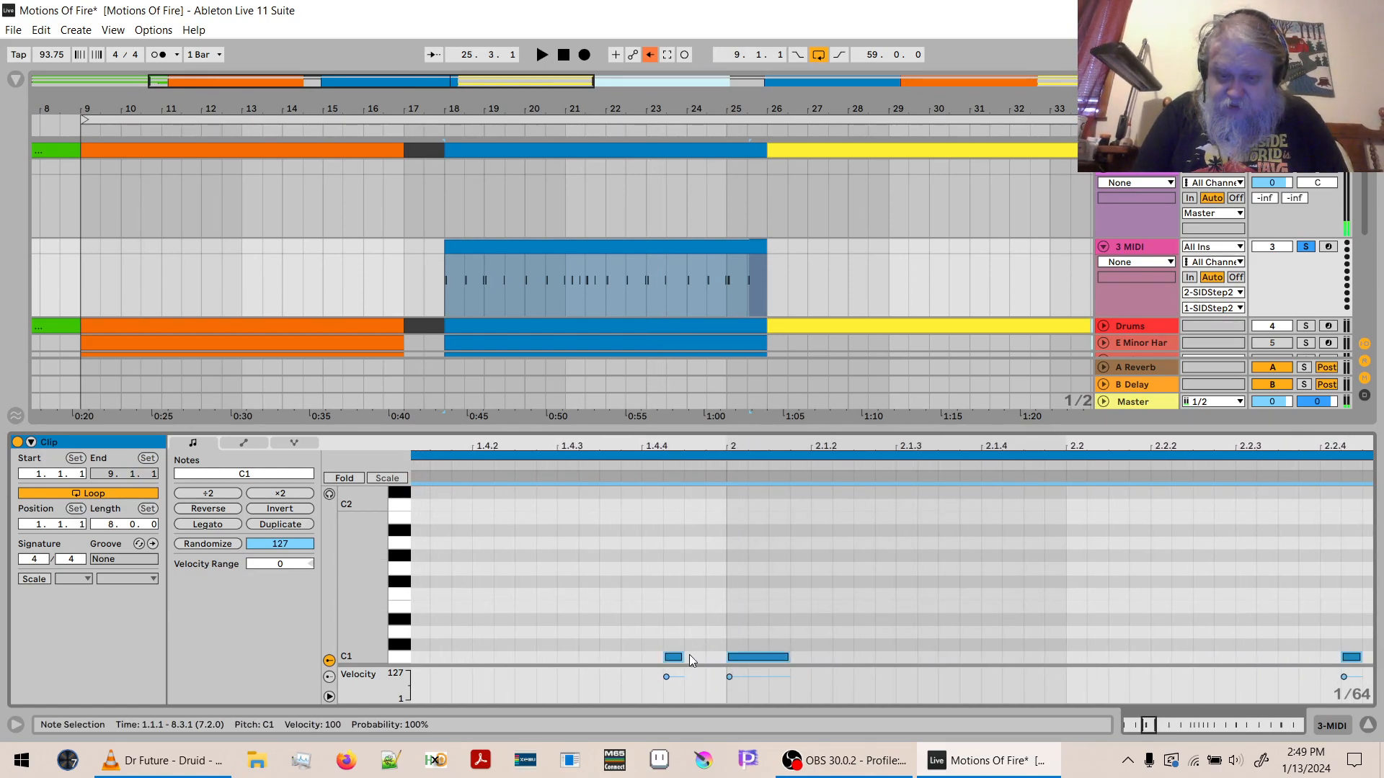
{"action": "key", "text": "space"}
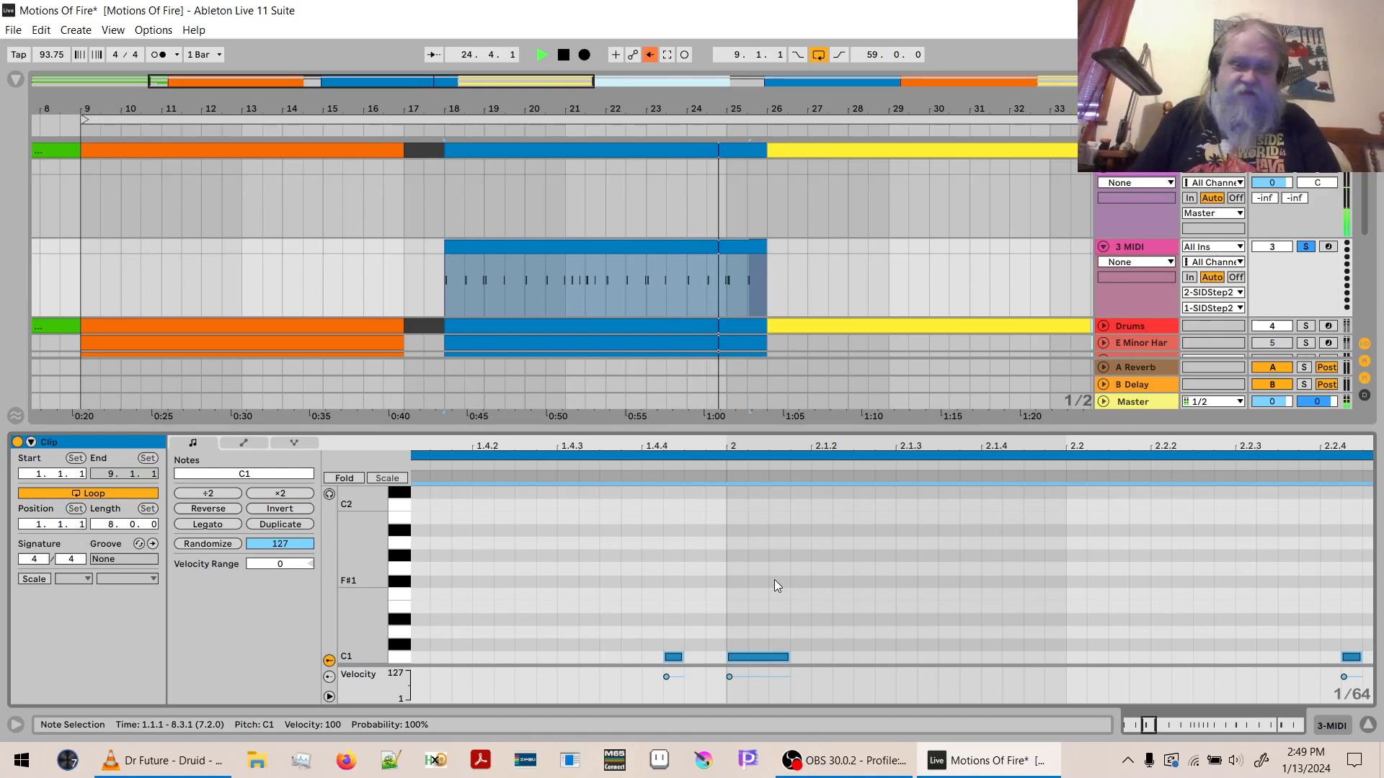
{"action": "key", "text": "space"}
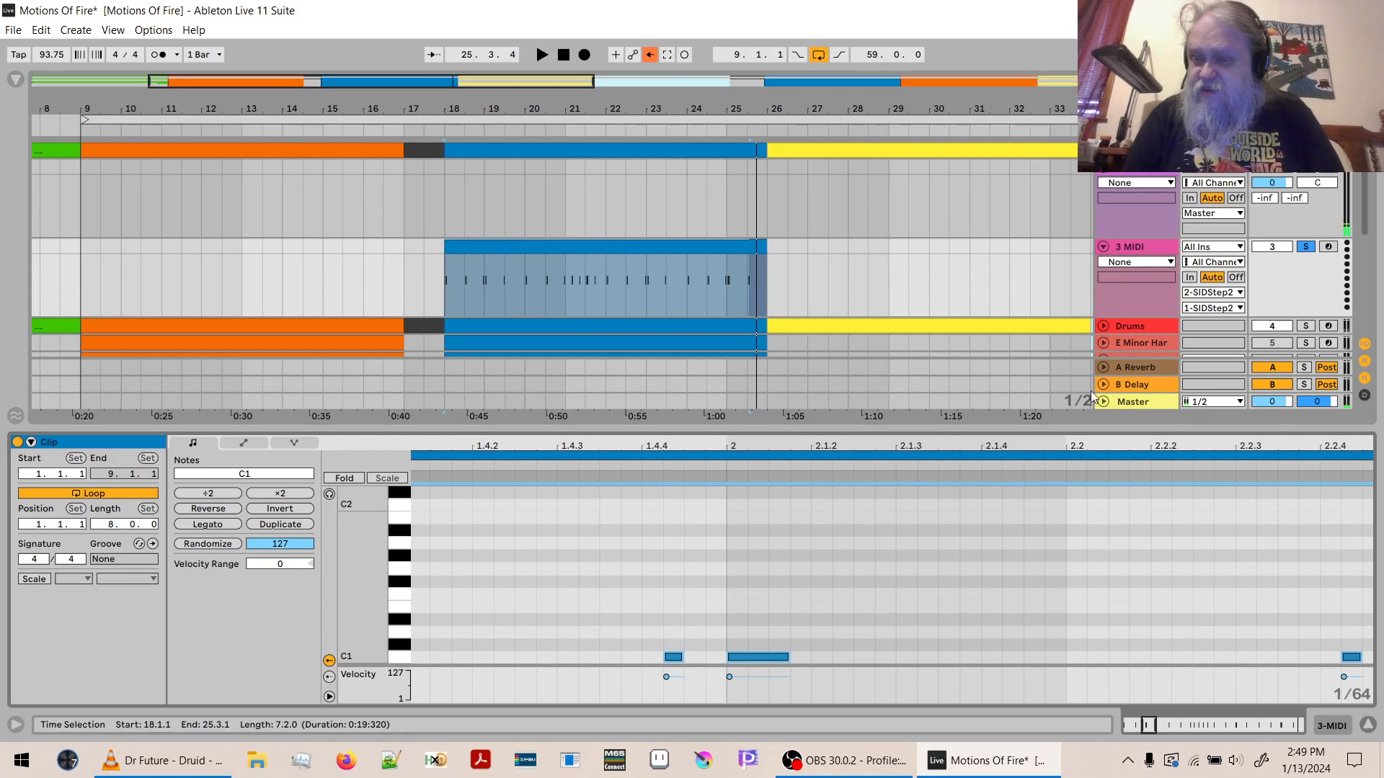
- Unfold the Drums track and unsolo the 3 MIDI track to play the SID kick together with the drums
{"action": "left_click", "coordinate": [1104, 325]}
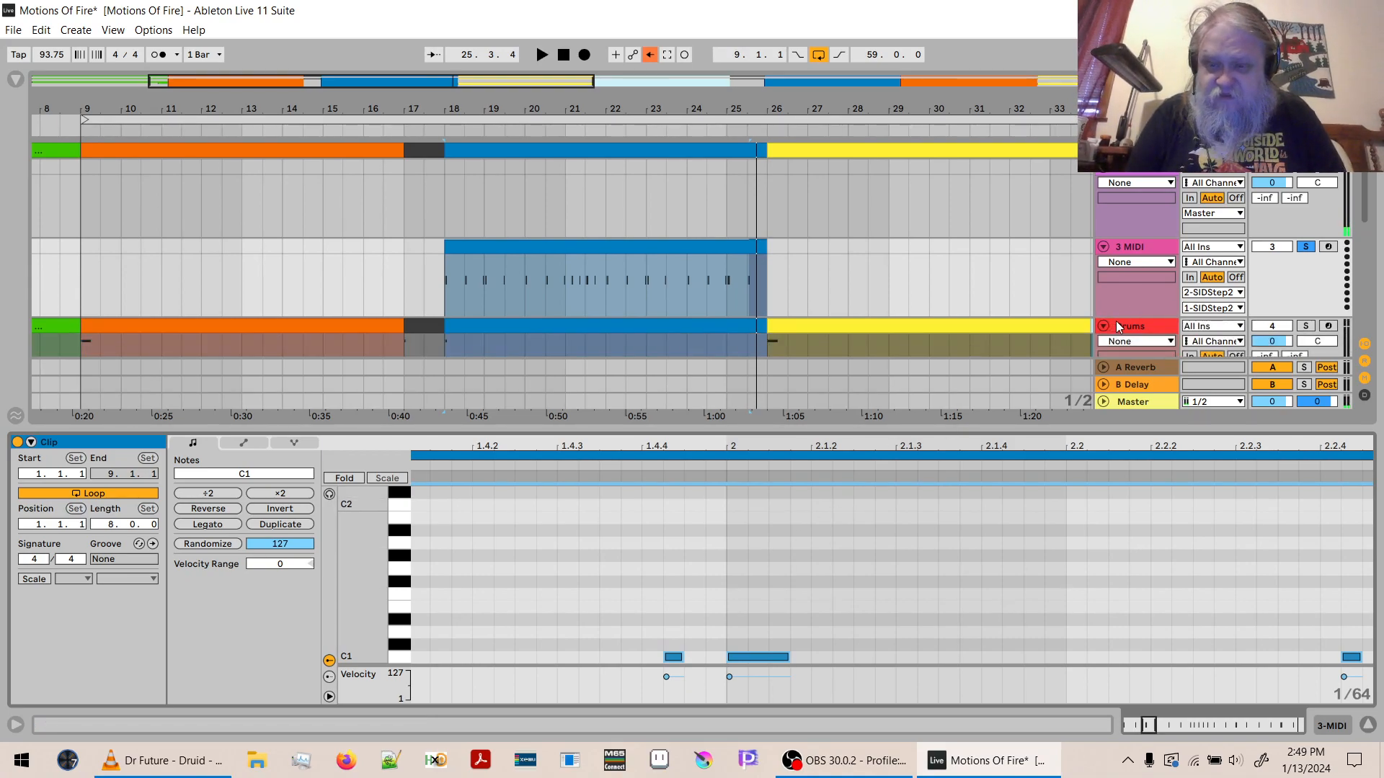
{"action": "left_click", "coordinate": [1117, 326]}
{"action": "double_click", "coordinate": [1118, 322]}
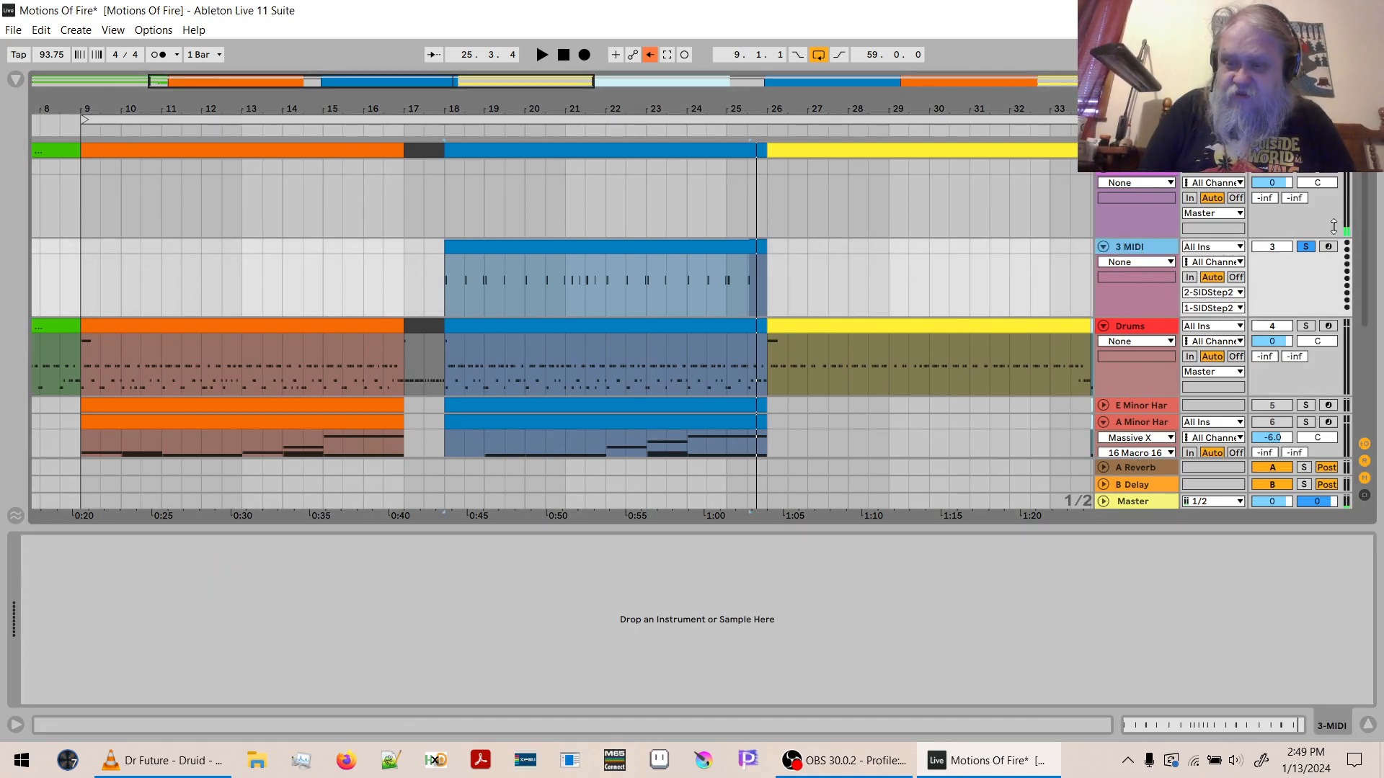
{"action": "left_click", "coordinate": [1306, 247]}
{"action": "key", "text": "space"}
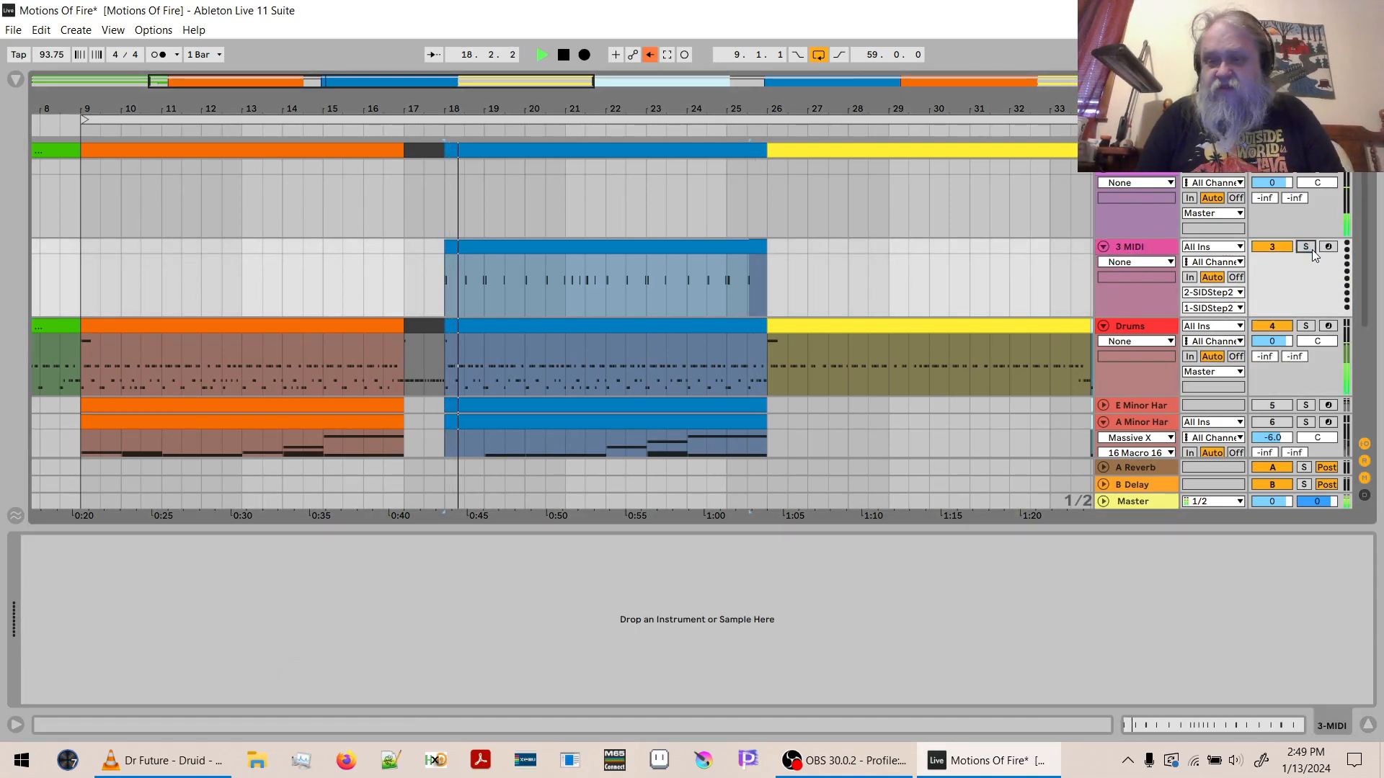
{"action": "key", "text": "space"}
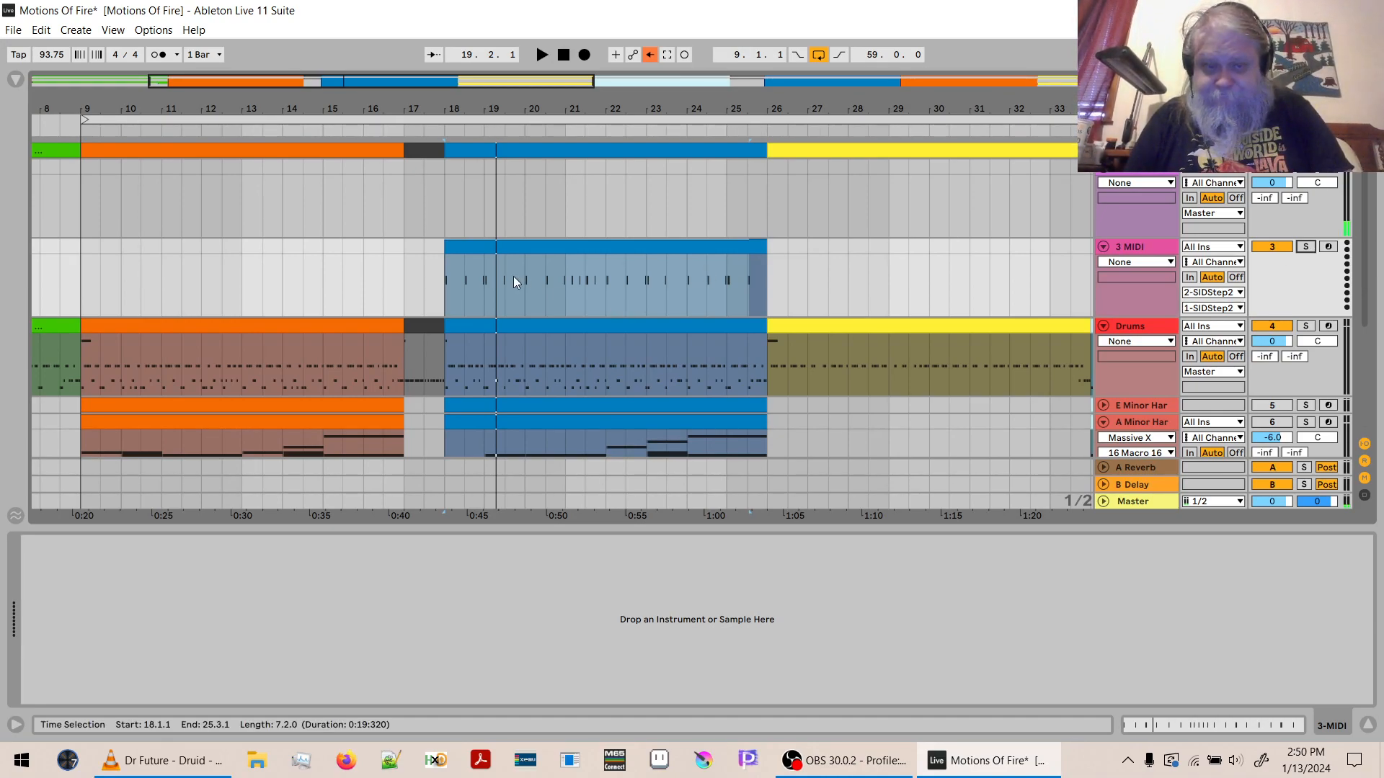
- Select the Drums track at bar 18 and mute the Bass Drum pad in its 808 Core Kit
{"action": "left_click", "coordinate": [444, 304]}
{"action": "key", "text": "Down"}
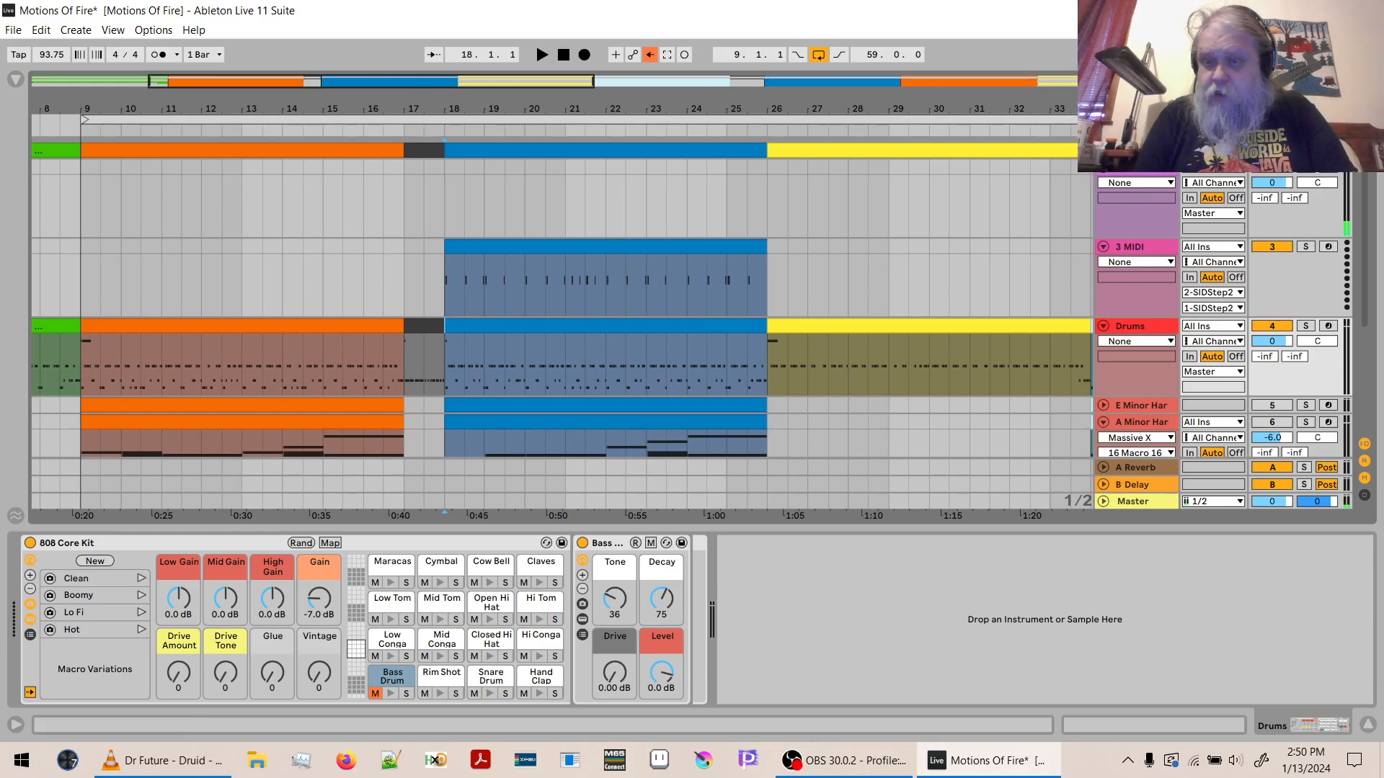
- Add the drum patch [JCH] Hawaii Snare as patch 02 in SIDStep2 and audition it in the patch editor
{"action": "left_click", "coordinate": [1141, 176]}
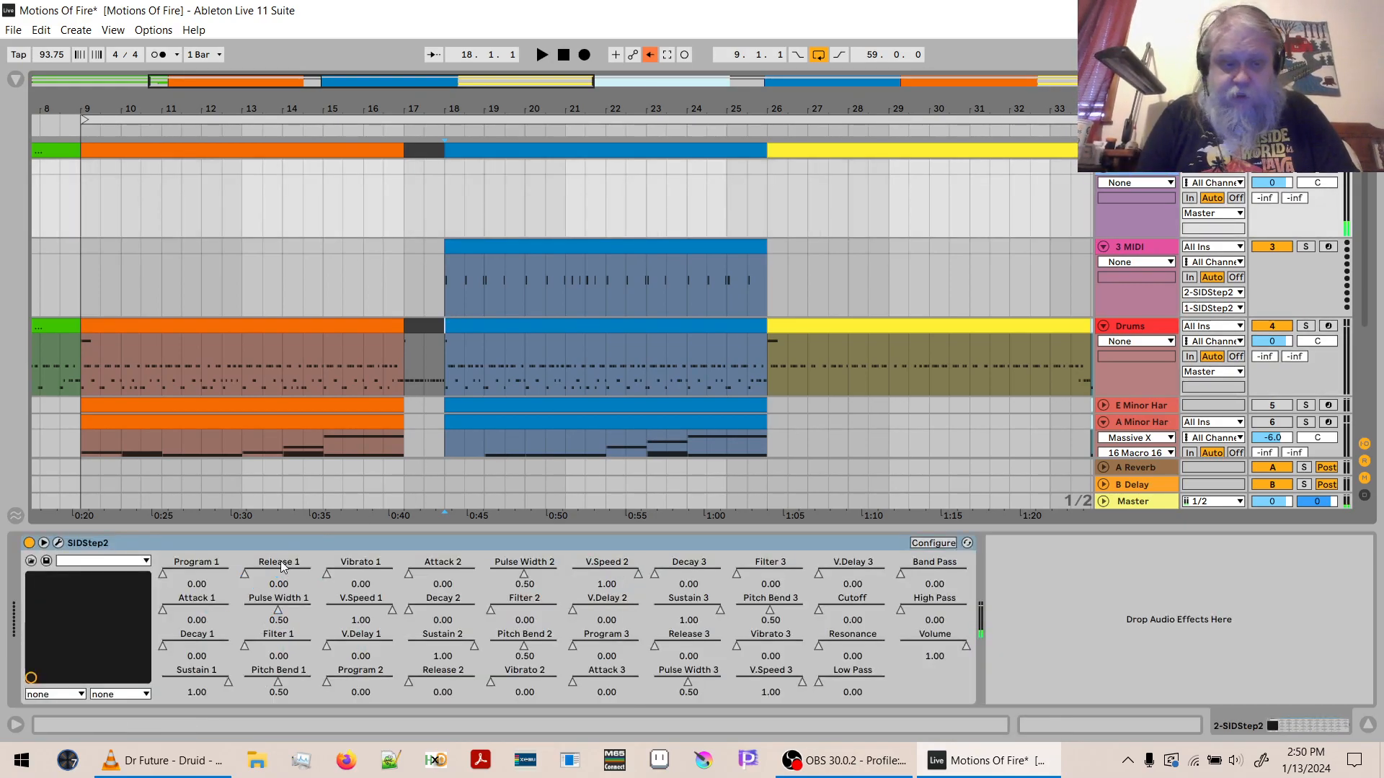
{"action": "left_click", "coordinate": [58, 542]}
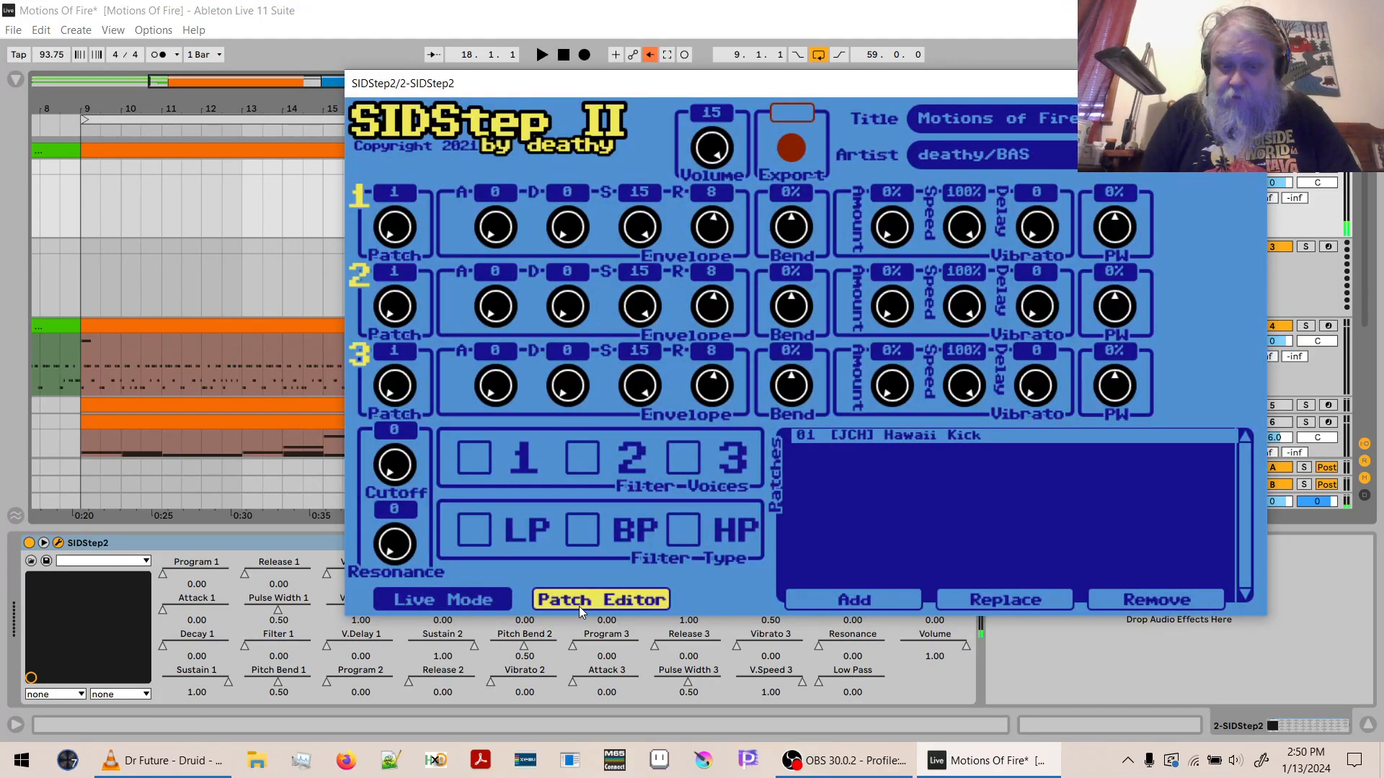
{"action": "left_click", "coordinate": [835, 596]}
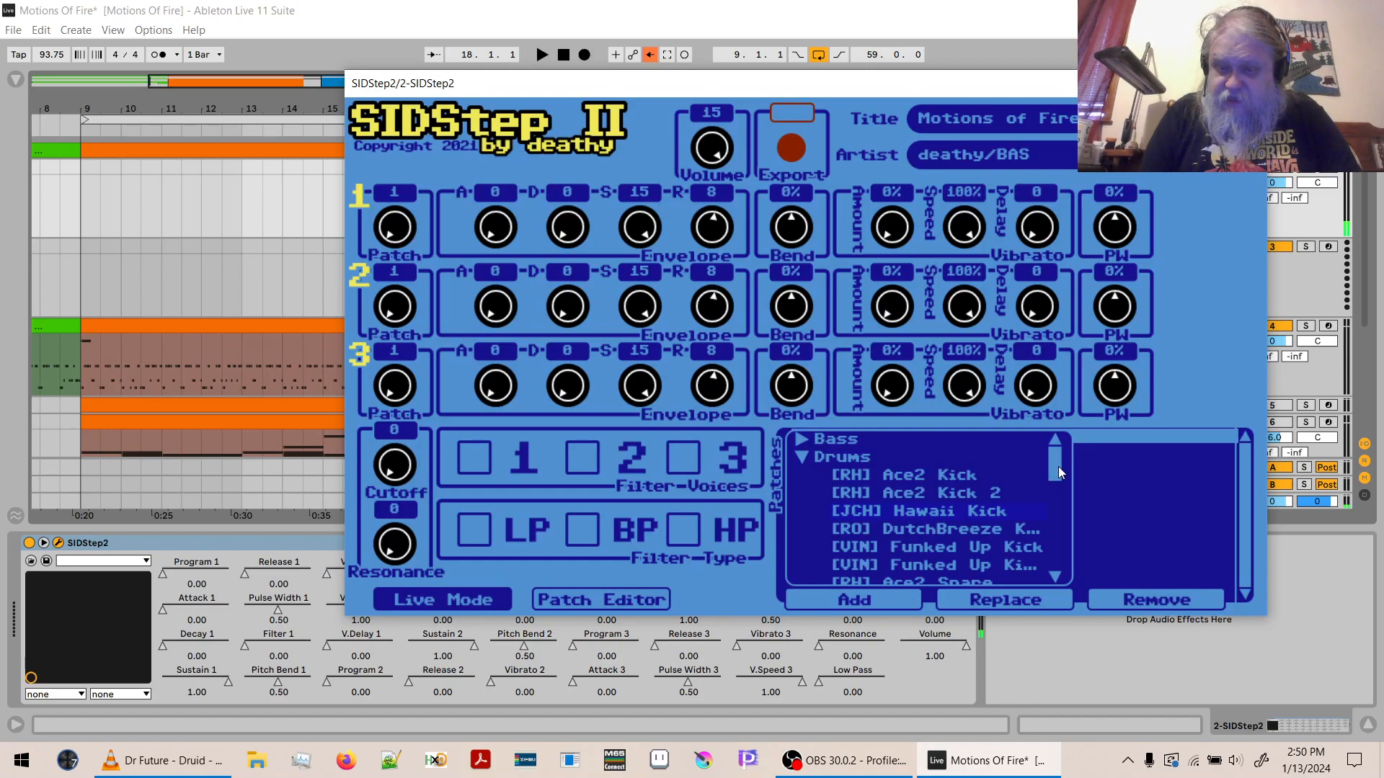
{"action": "left_click_drag", "start_coordinate": [1058, 471], "coordinate": [1059, 501]}
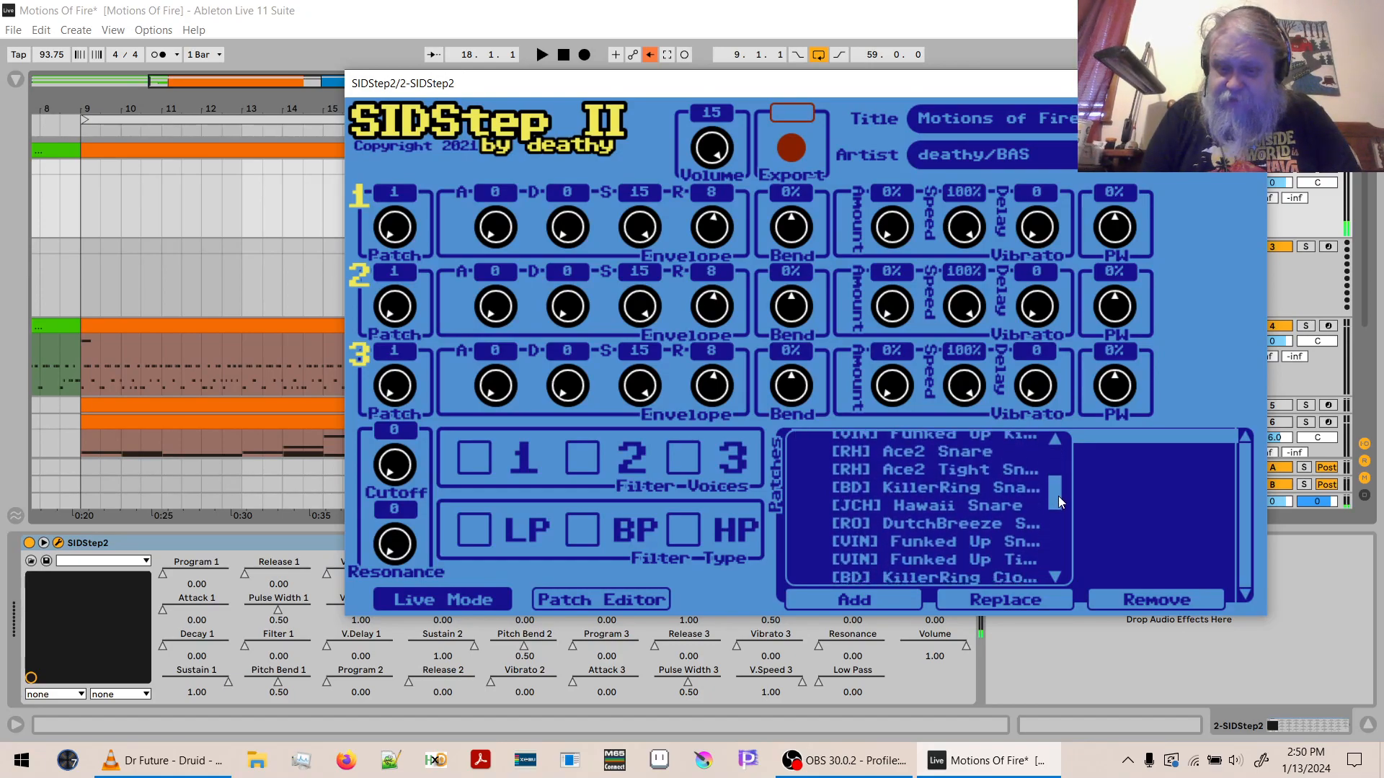
{"action": "left_click", "coordinate": [916, 504]}
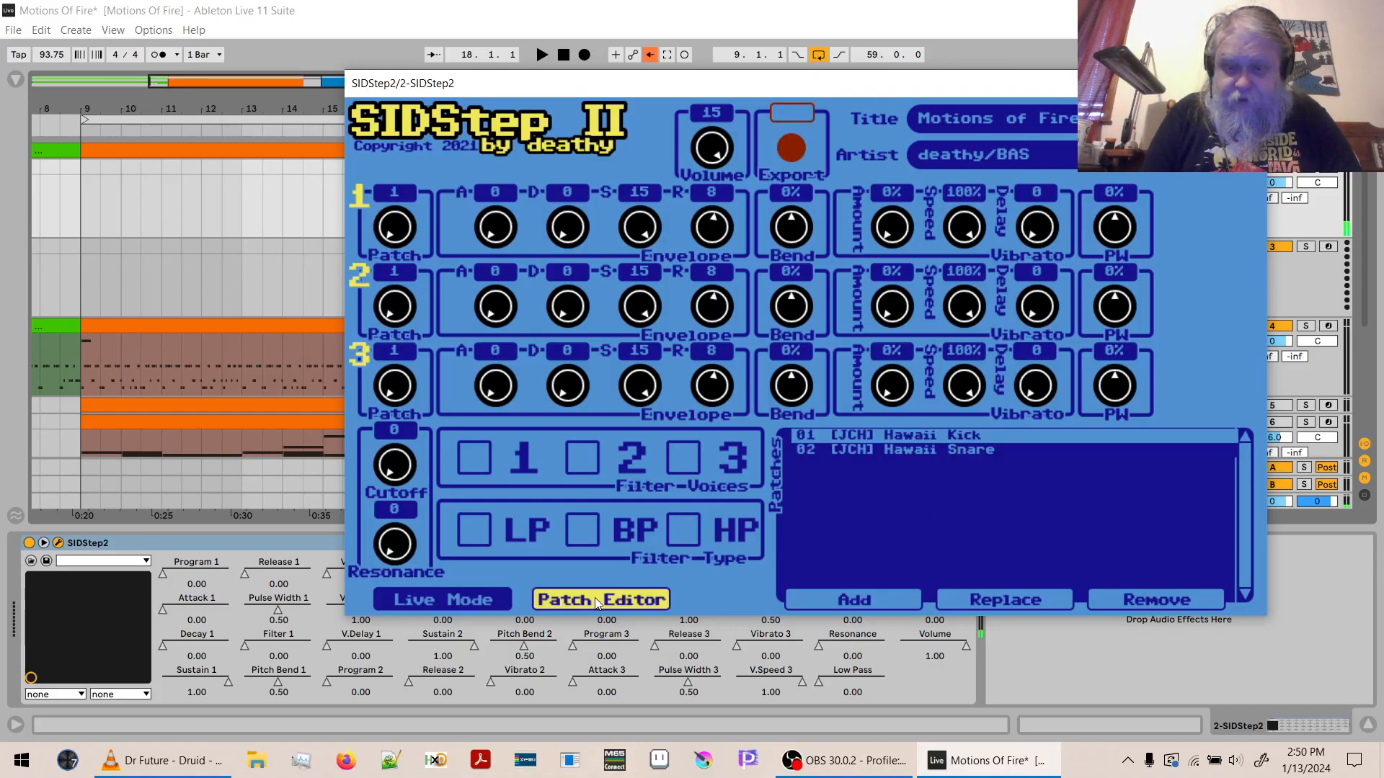
{"action": "left_click", "coordinate": [887, 448]}
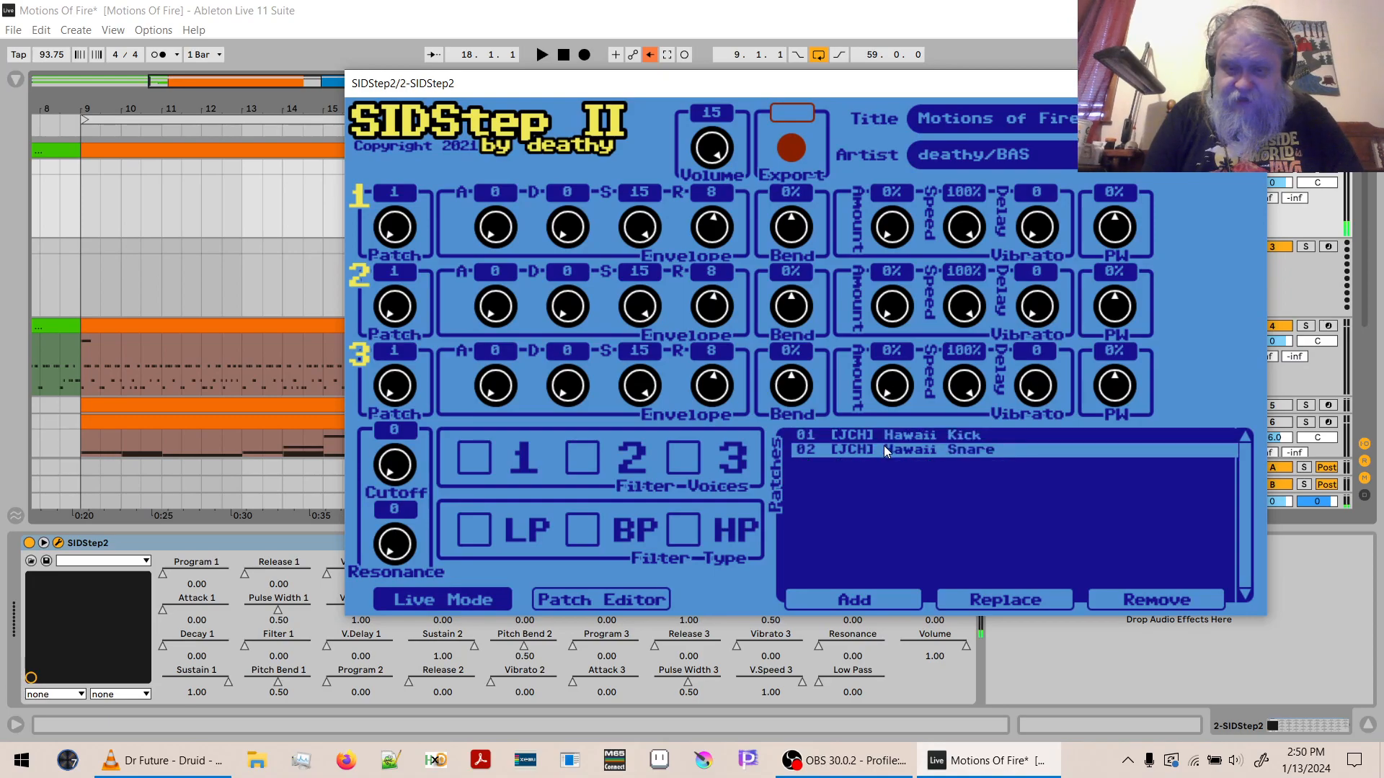
{"action": "left_click", "coordinate": [589, 601]}
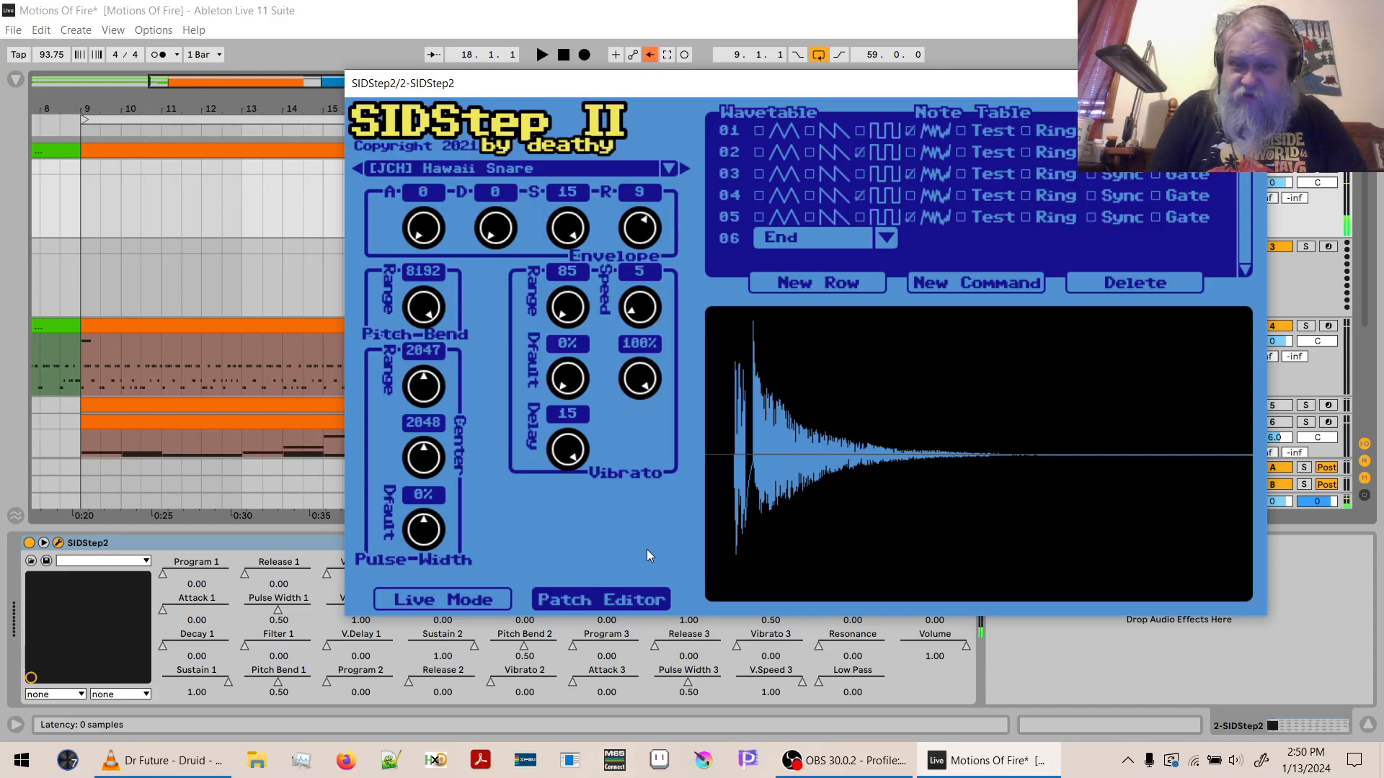
- Replace patch 02 with the drum patch [RO] DutchBreeze Snare and audition it in the patch editor
{"action": "left_click", "coordinate": [408, 603]}
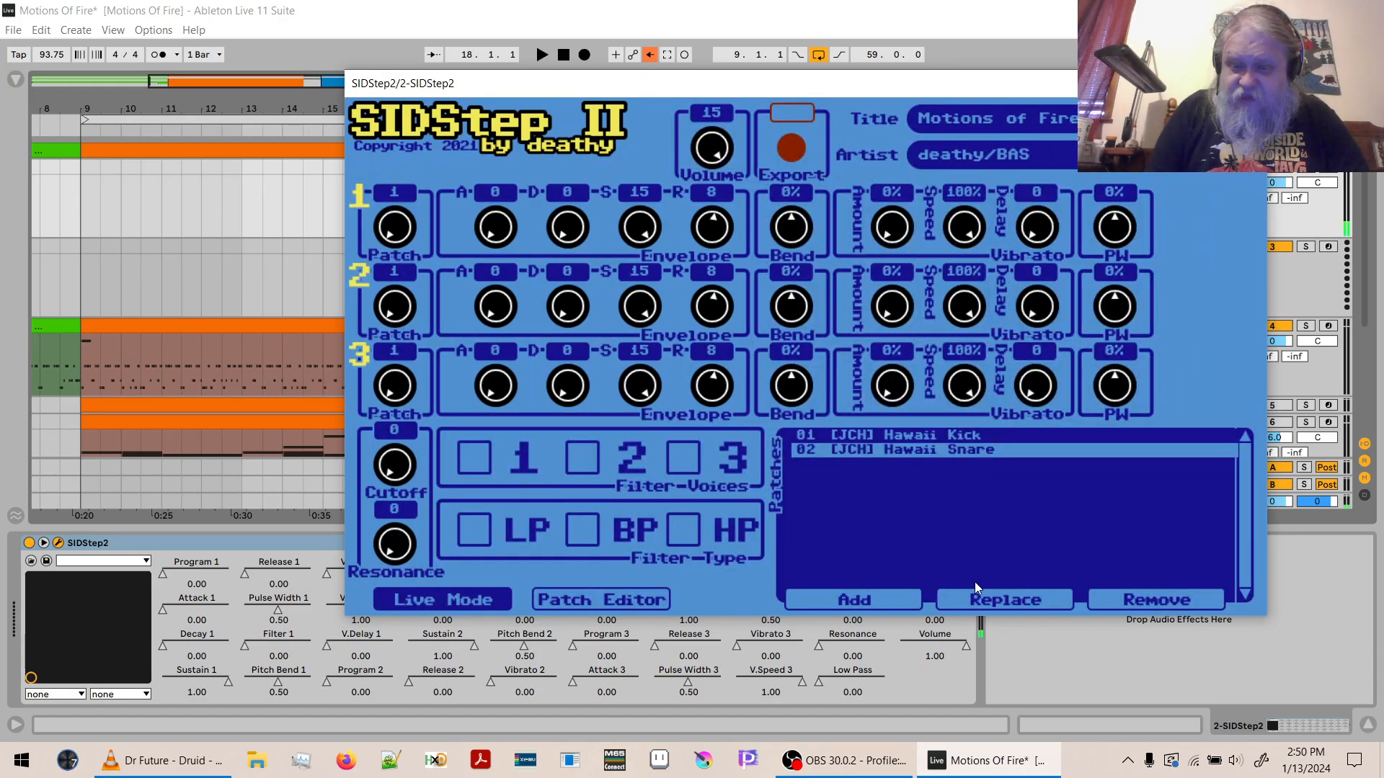
{"action": "left_click", "coordinate": [986, 601]}
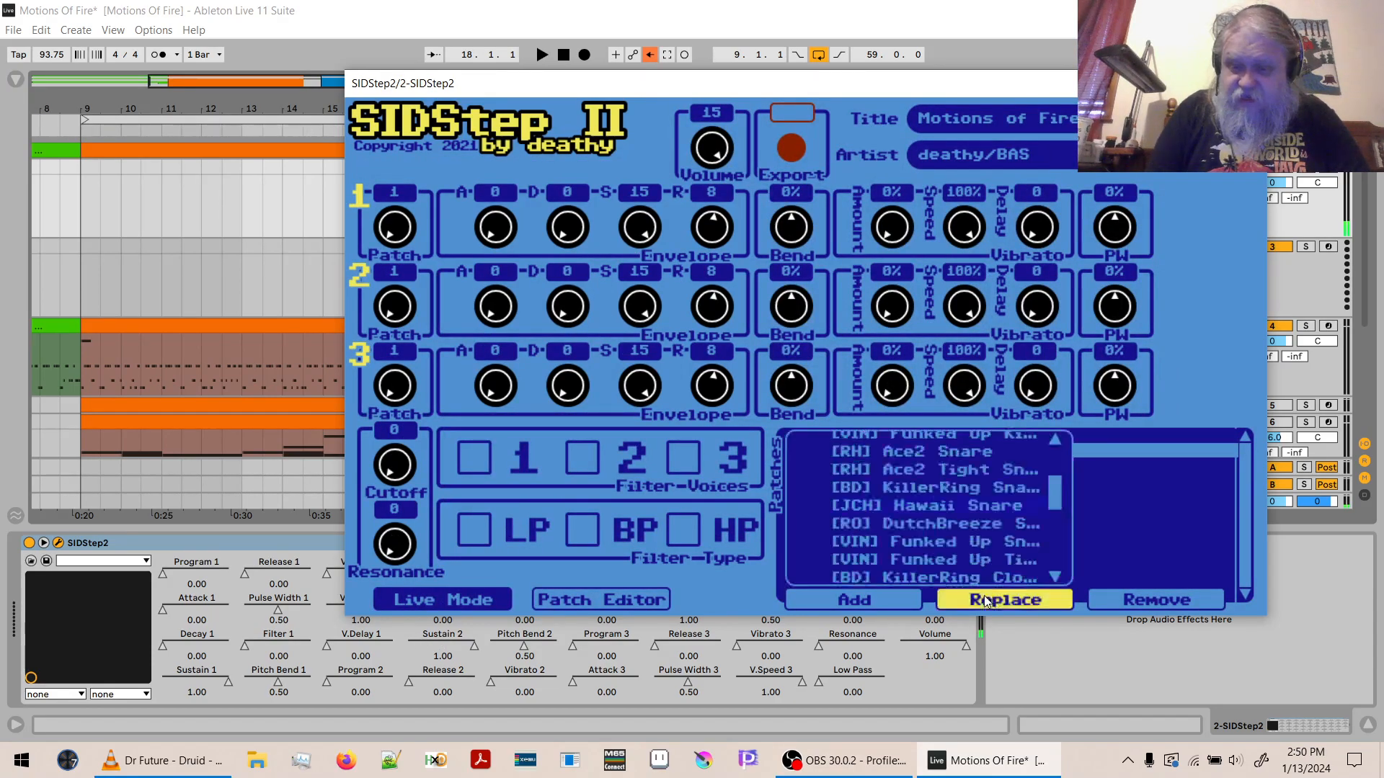
{"action": "left_click", "coordinate": [968, 523]}
{"action": "left_click", "coordinate": [634, 598]}
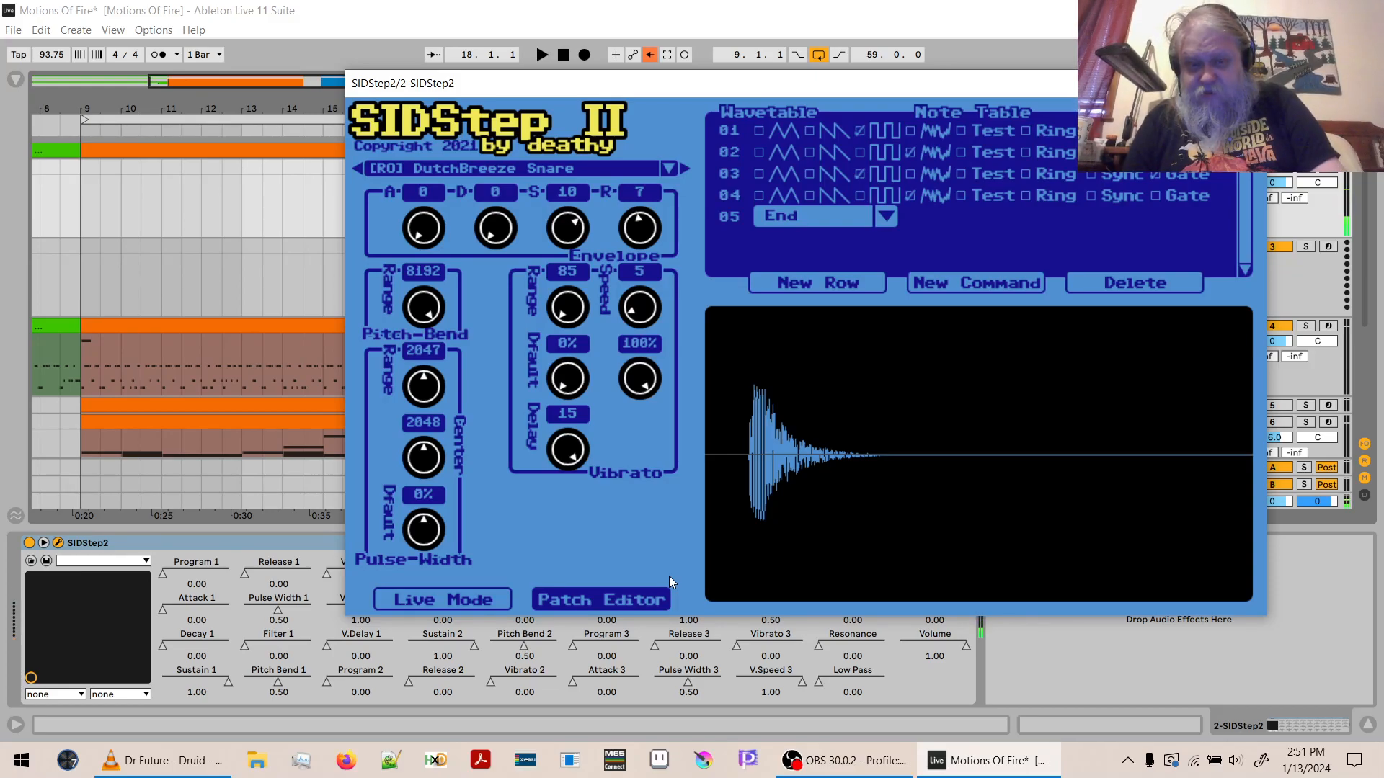
- Set voice 2's patch to 2 in Live Mode and close the plug-in window
{"action": "left_click", "coordinate": [496, 595]}
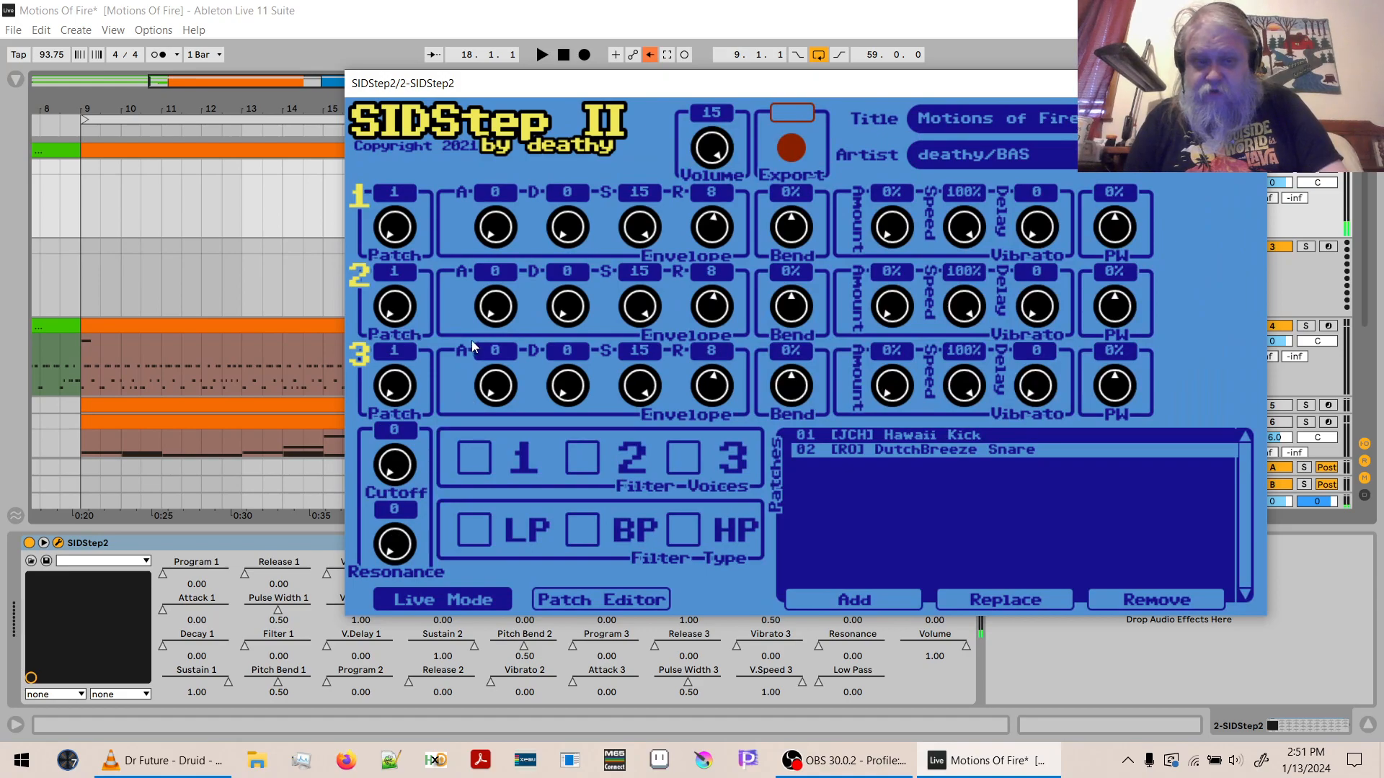
{"action": "left_click_drag", "start_coordinate": [404, 225], "coordinate": [395, 149]}
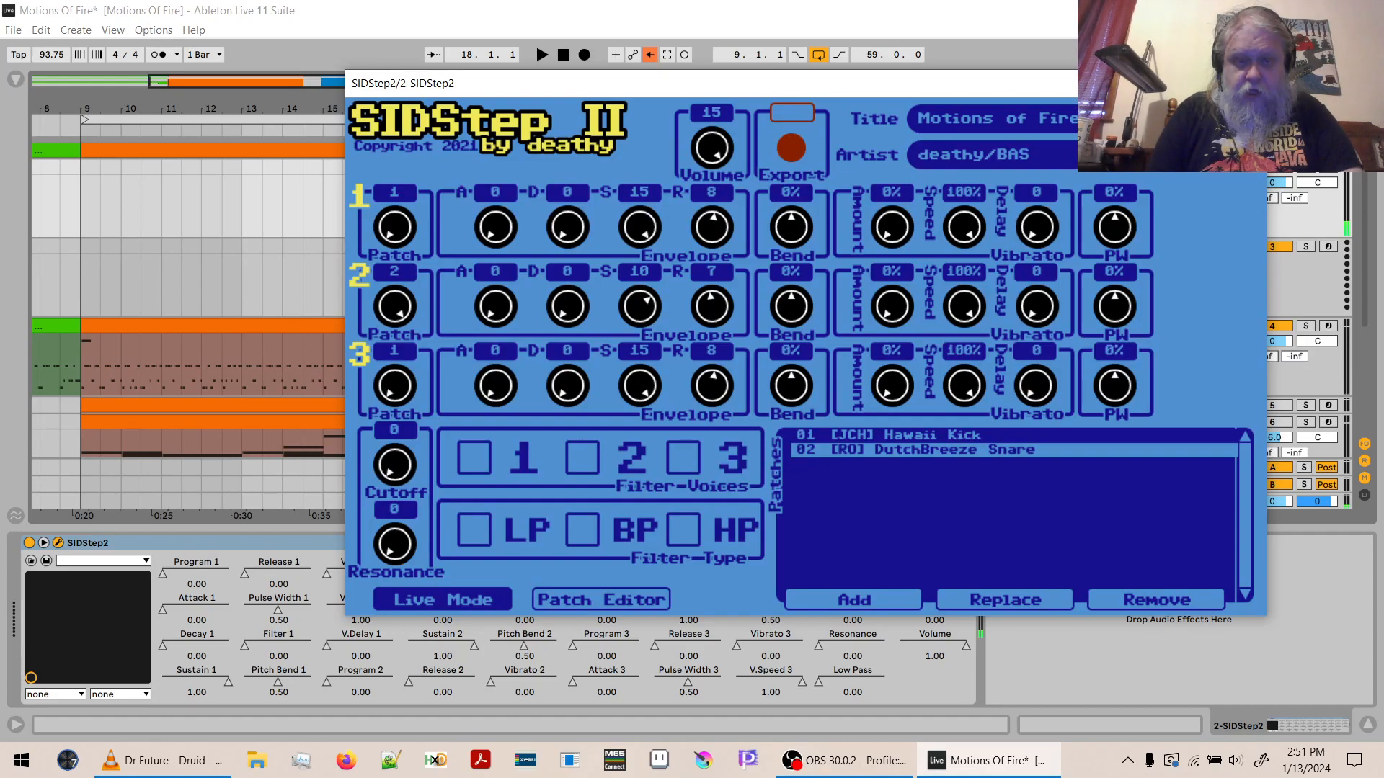
{"action": "left_click", "coordinate": [1249, 84]}
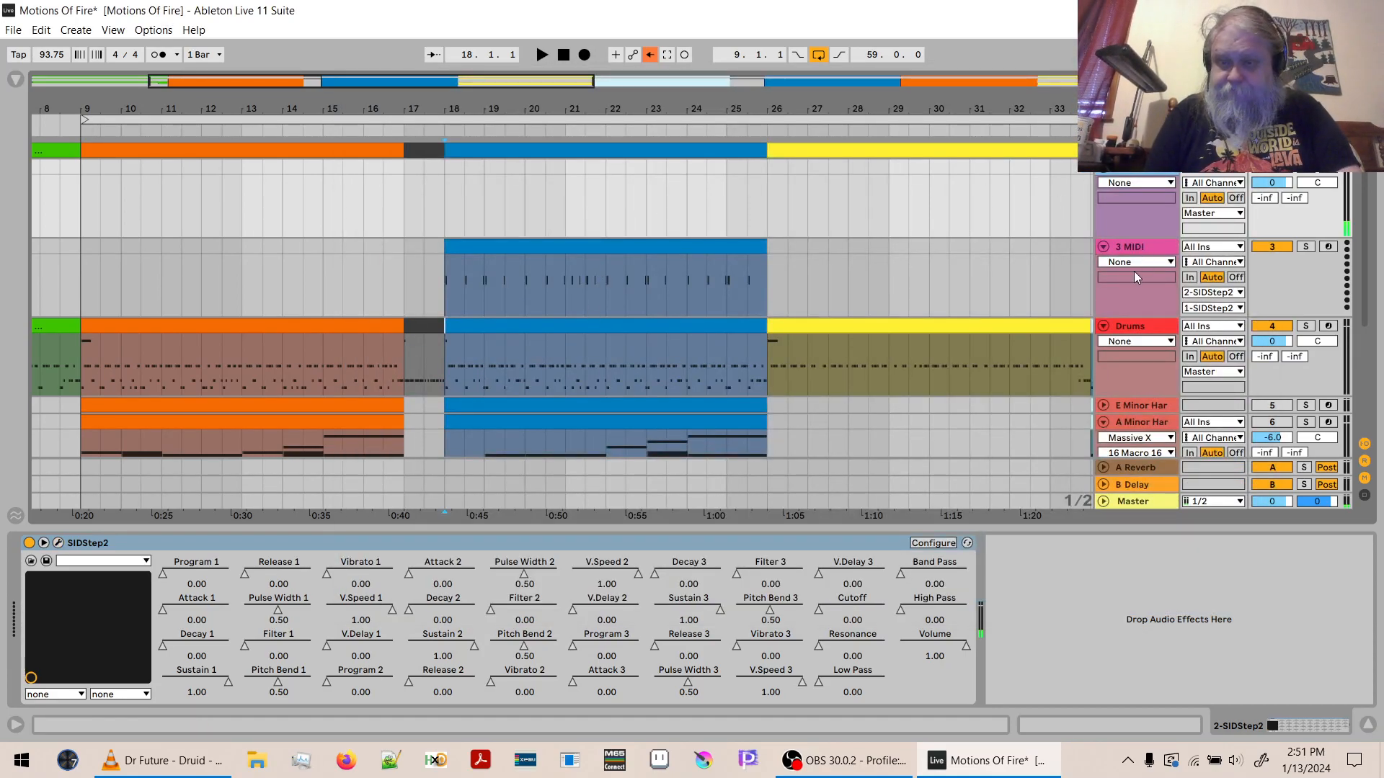
- Insert a MIDI track below 3 MIDI and route its output to the 2-SIDStep2 track on the 2-SIDStep2 channel
{"action": "left_click", "coordinate": [1133, 248]}
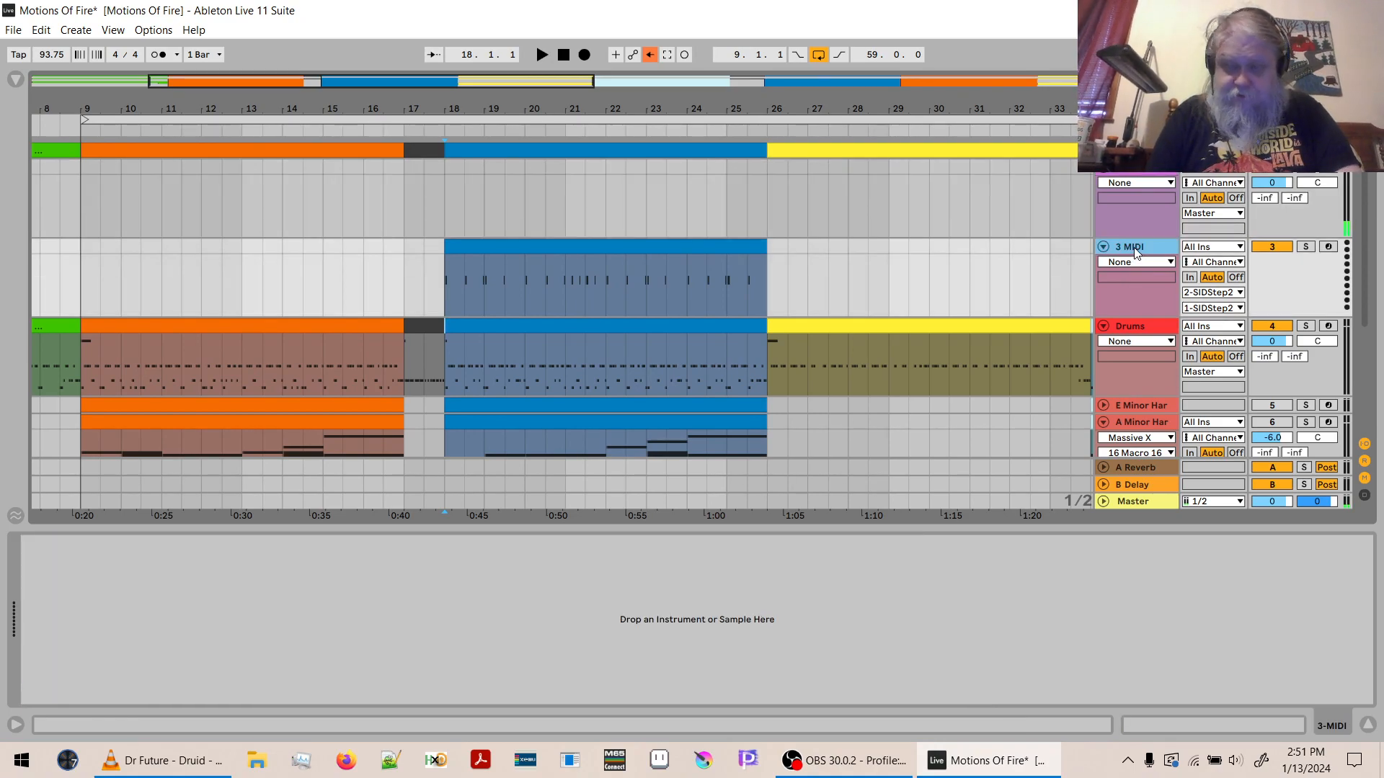
{"action": "key", "text": "ctrl+shift+t"}
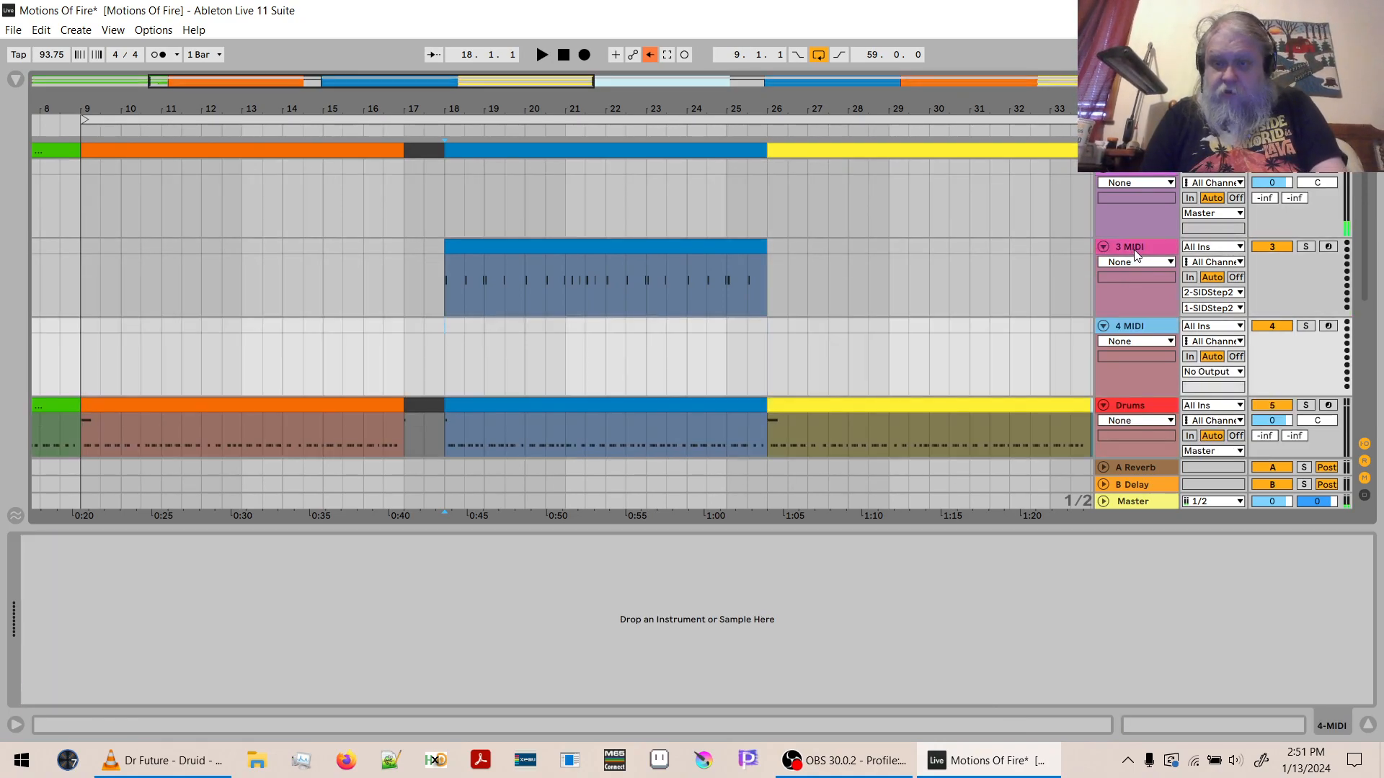
{"action": "left_click", "coordinate": [1201, 375]}
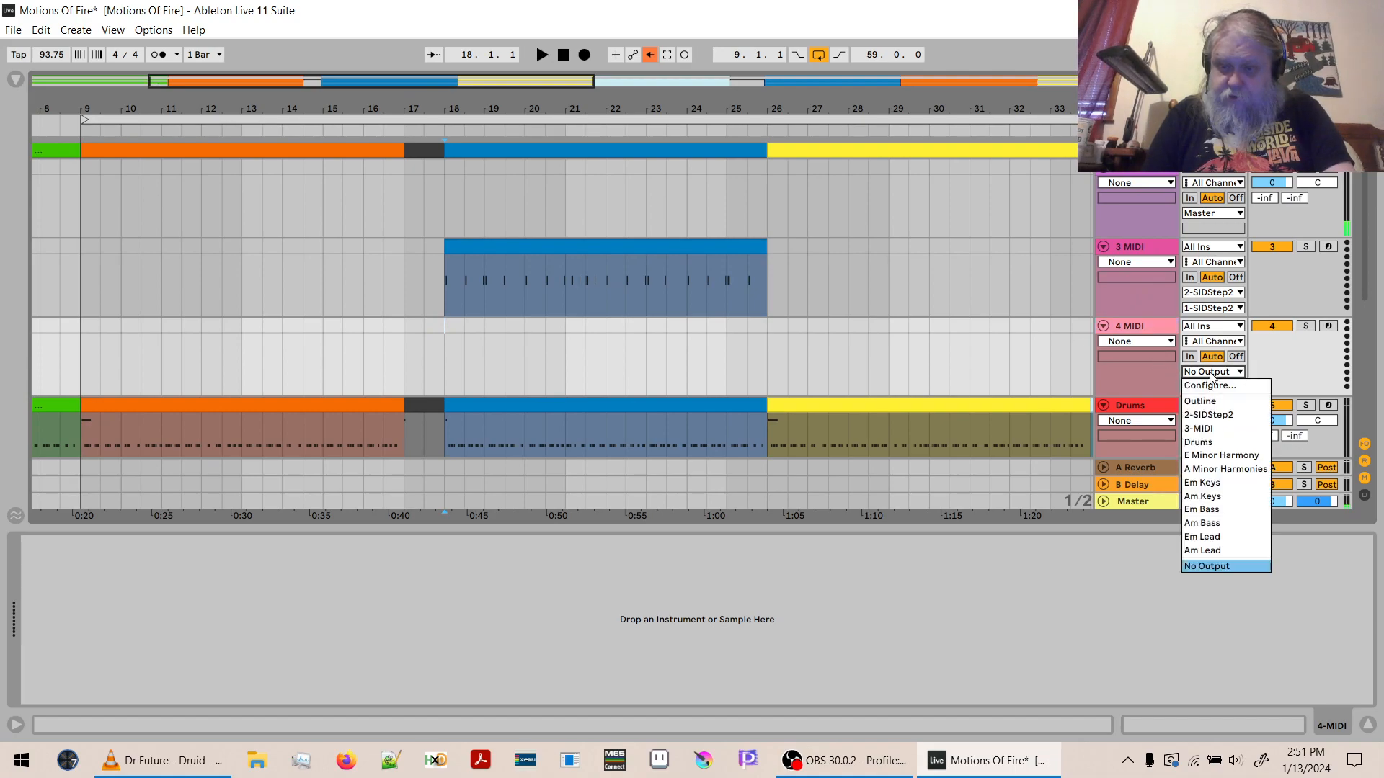
{"action": "left_click", "coordinate": [1218, 415]}
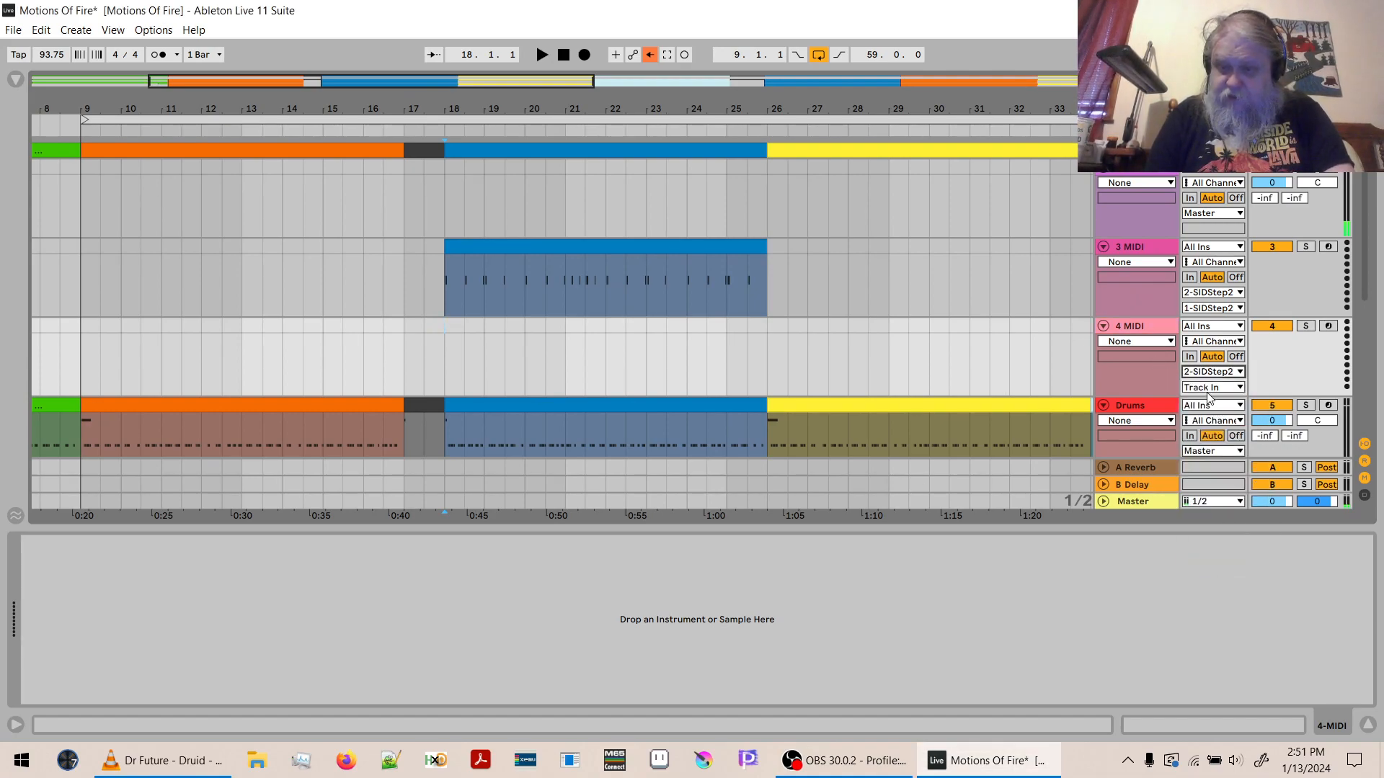
{"action": "left_click", "coordinate": [1206, 389]}
{"action": "left_click", "coordinate": [1211, 431]}
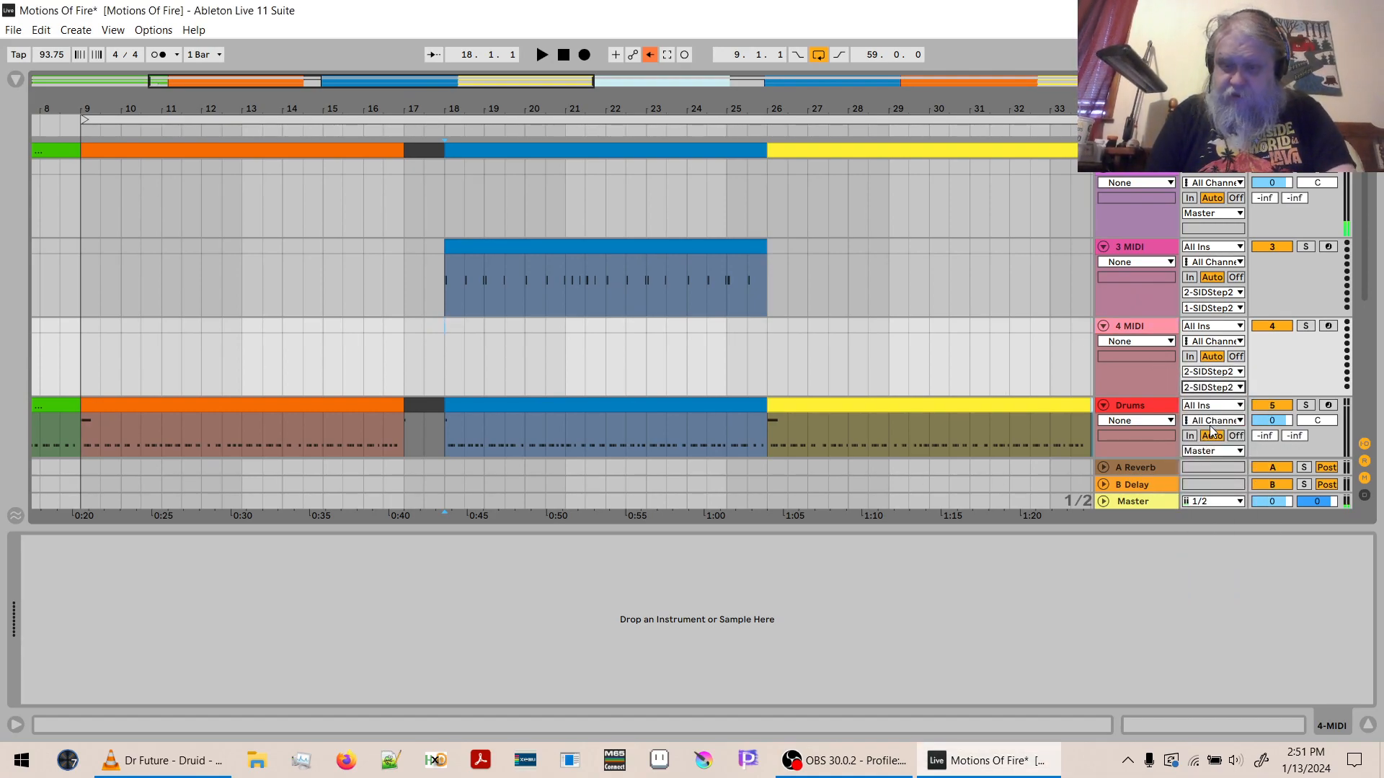
- Copy the blue Drums clip spanning bars 18 to 26 onto the 4 MIDI track at bar 18 and open it for note editing
{"action": "left_click", "coordinate": [532, 402]}
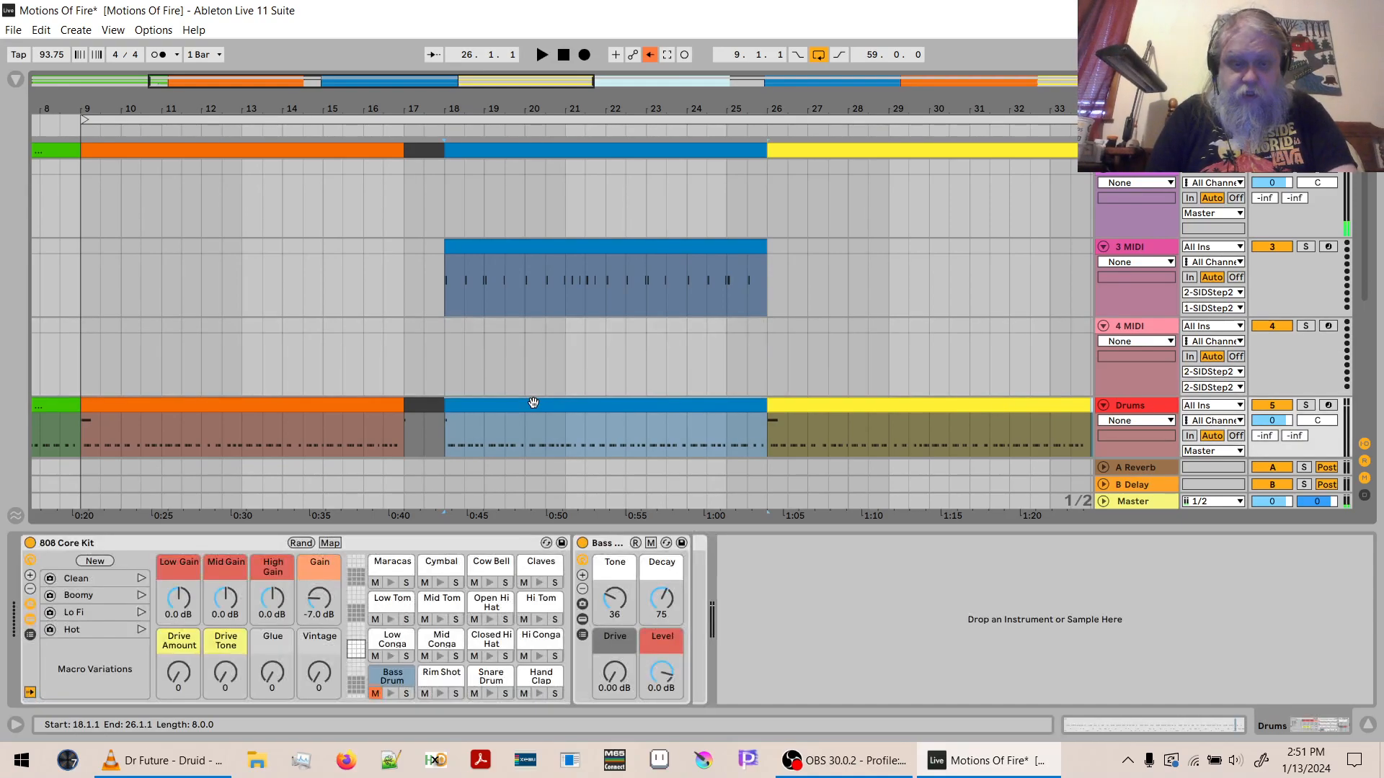
{"action": "left_click", "coordinate": [442, 326]}
{"action": "key", "text": "ctrl+v"}
{"action": "double_click", "coordinate": [458, 327]}
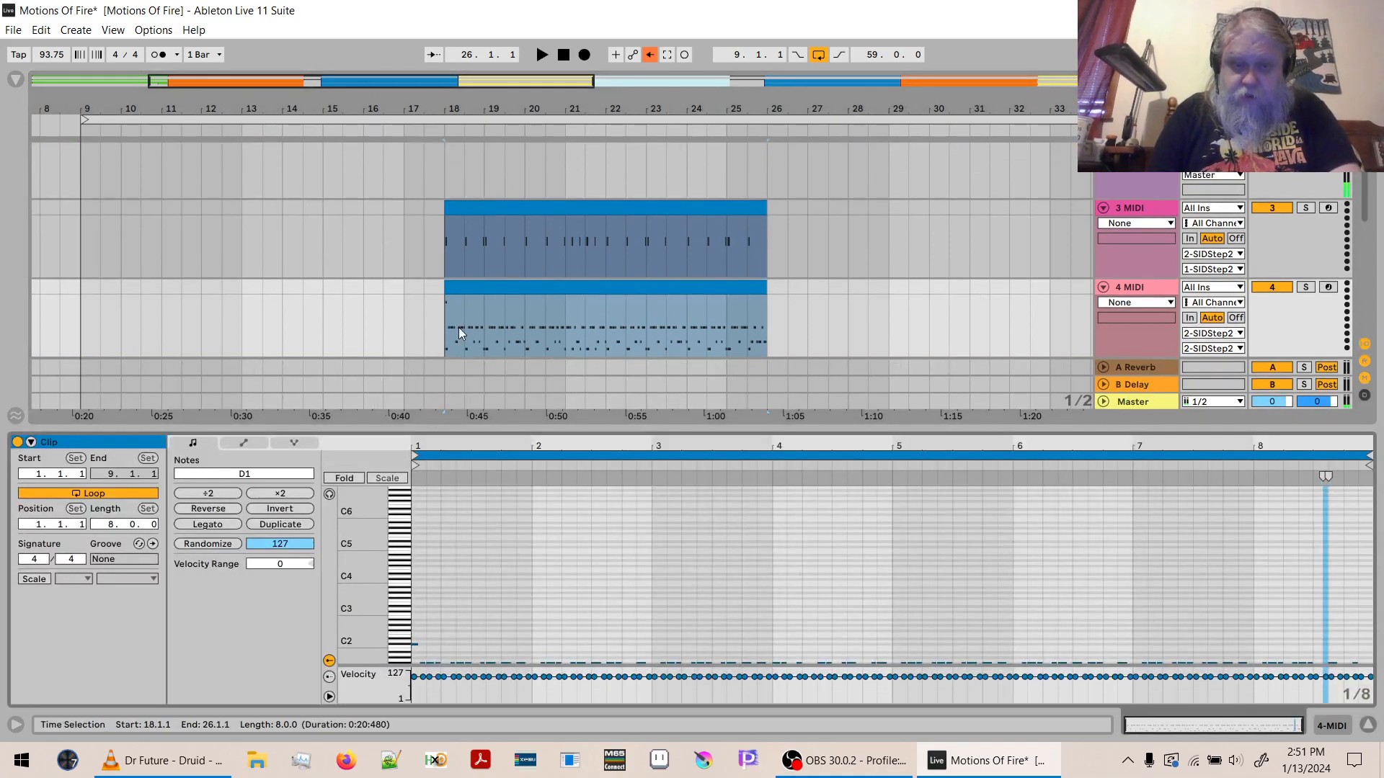
- Remove the F#1 to C#2 notes and the C1 kick notes from the copied clip, keeping only the D1 snare notes
{"action": "double_click", "coordinate": [400, 499]}
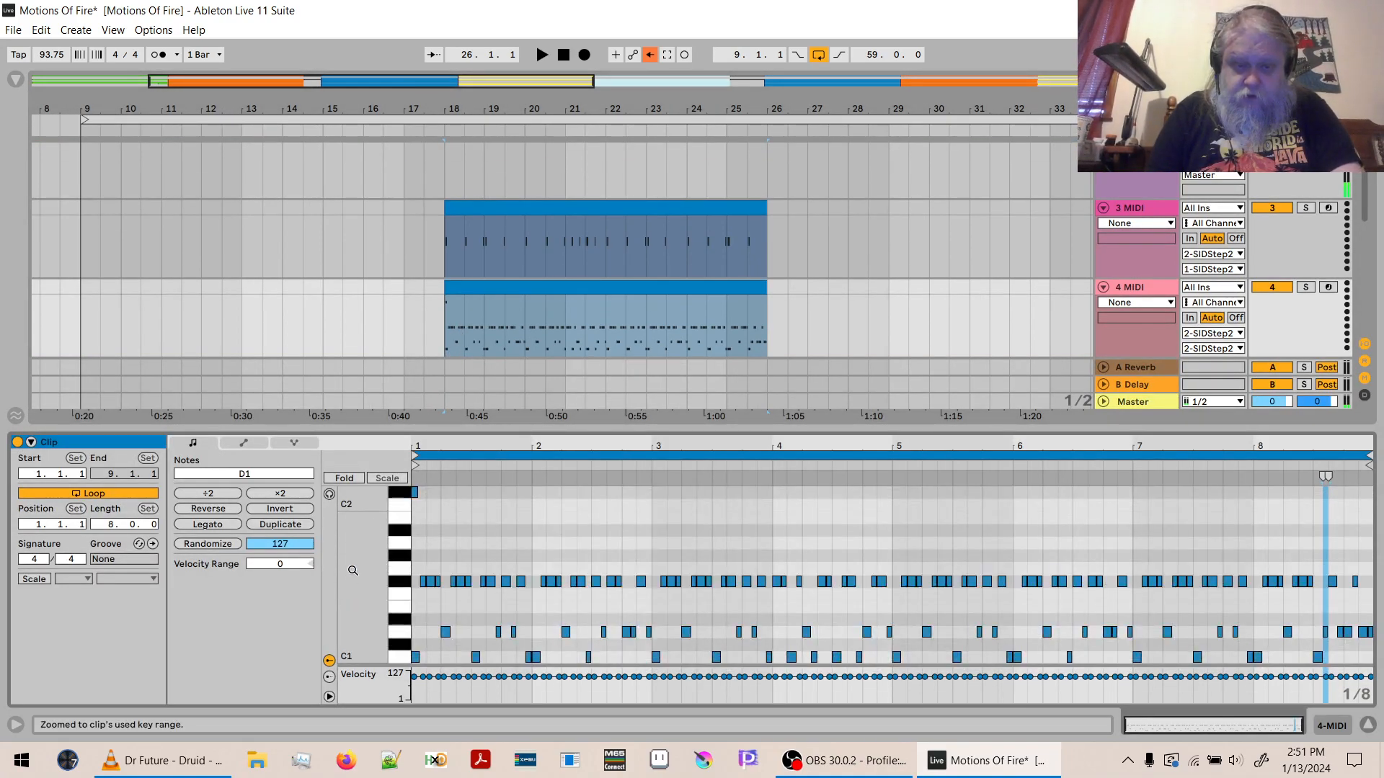
{"action": "left_click_drag", "start_coordinate": [400, 495], "coordinate": [405, 617]}
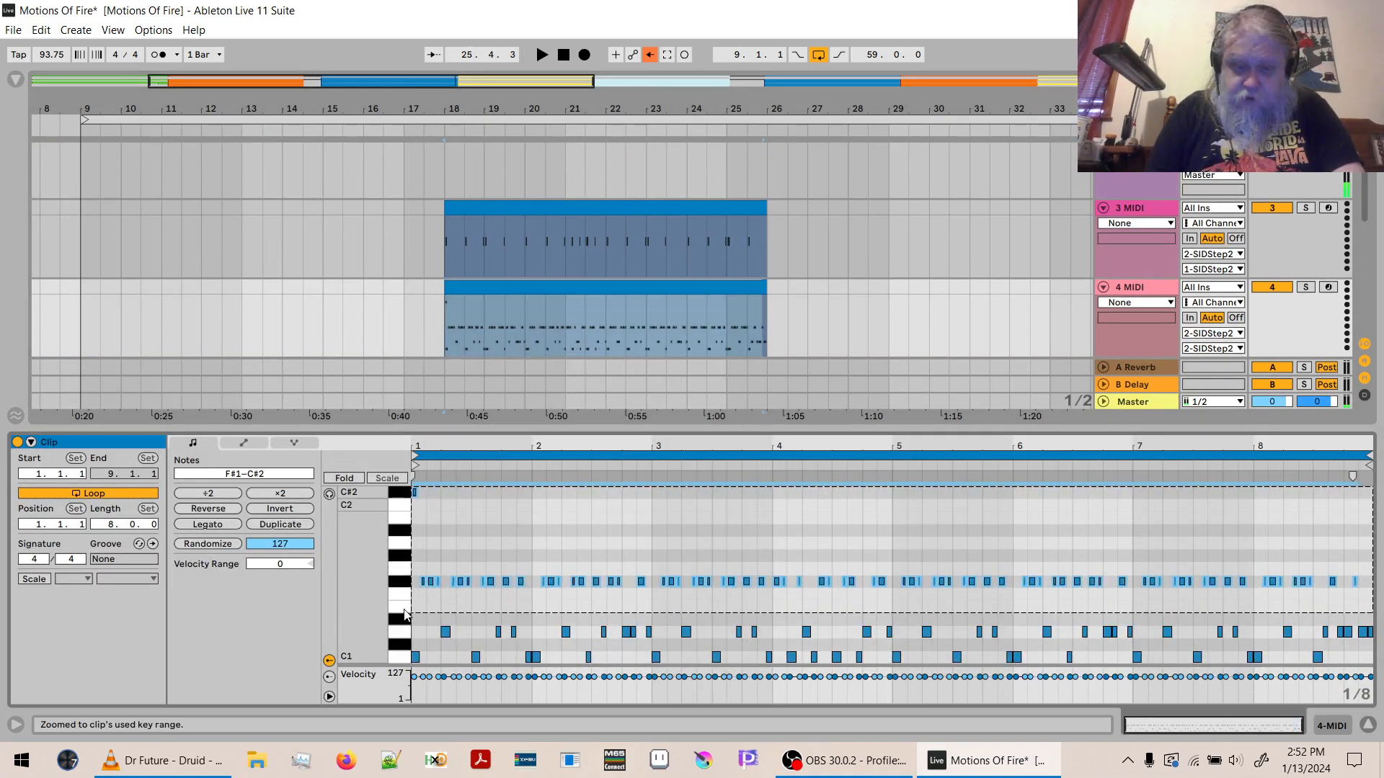
{"action": "key", "text": "Delete"}
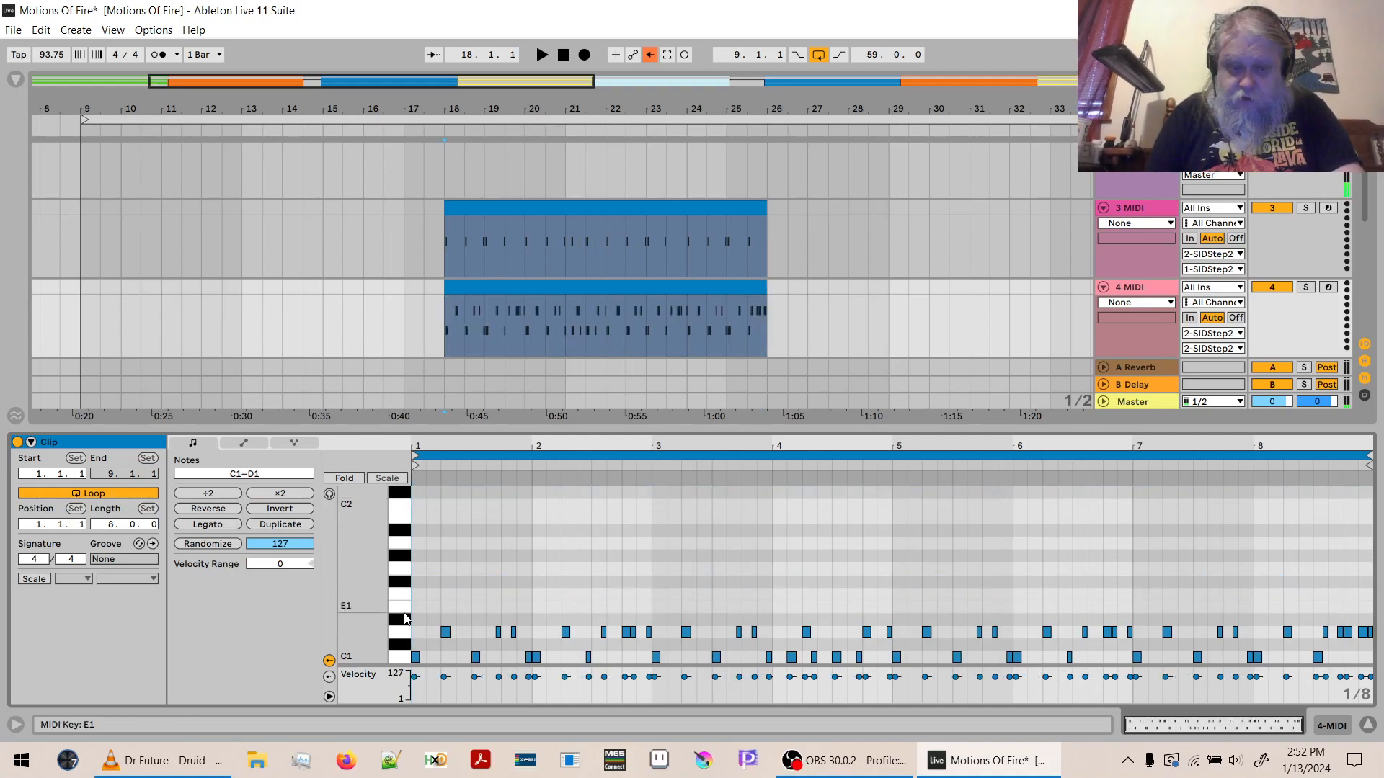
{"action": "left_click", "coordinate": [401, 657]}
{"action": "key", "text": "Delete"}
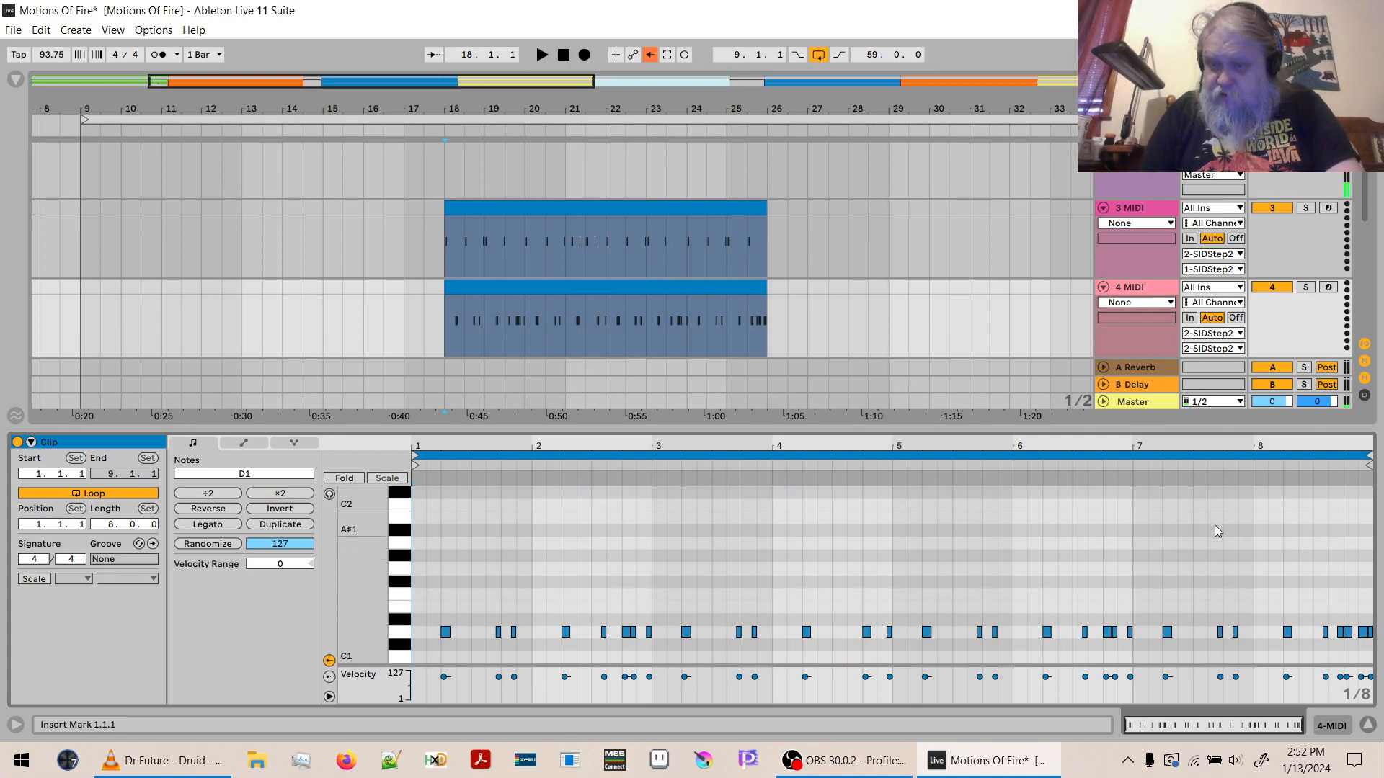
- Shorten all the D1 snare notes in the clip together by about half a sixteenth note
{"action": "key", "text": "ctrl+a"}
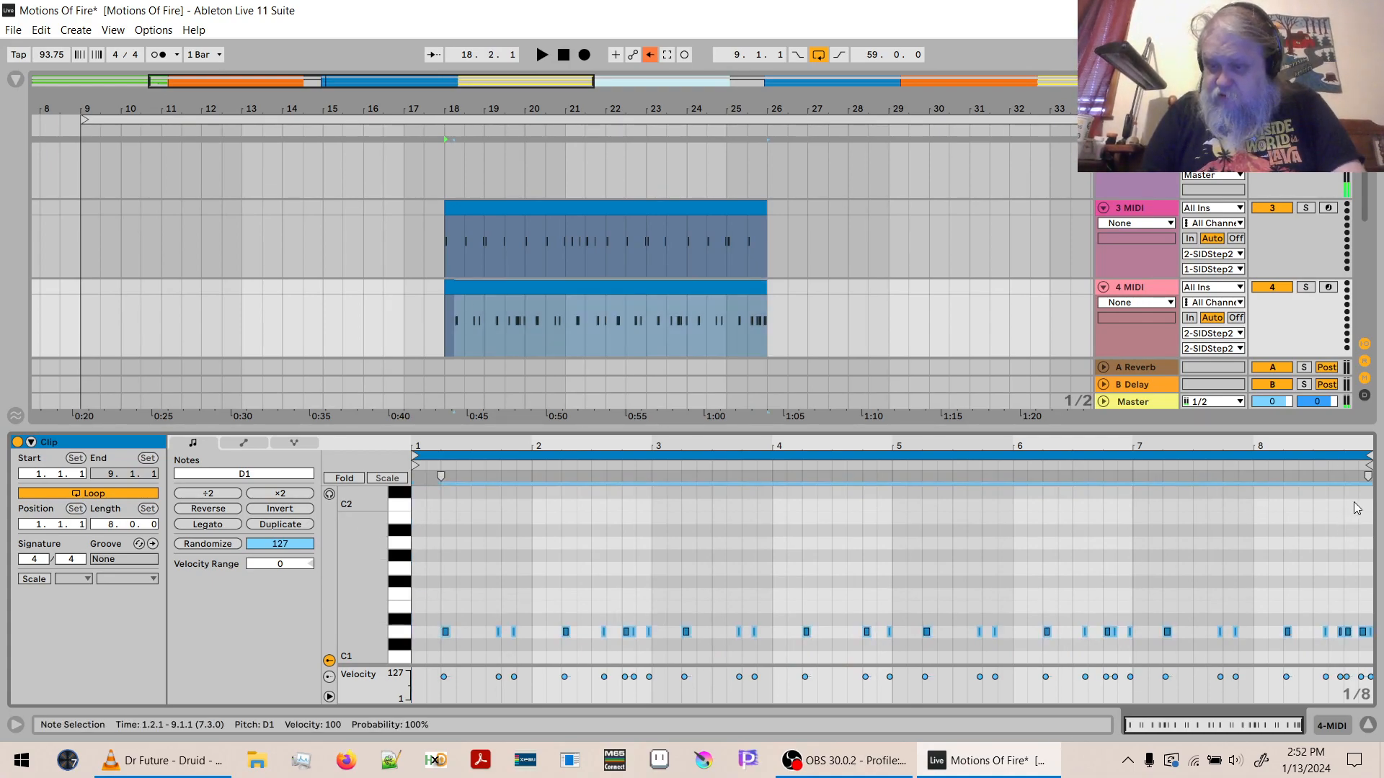
{"action": "left_click_drag", "start_coordinate": [1364, 445], "coordinate": [1364, 578]}
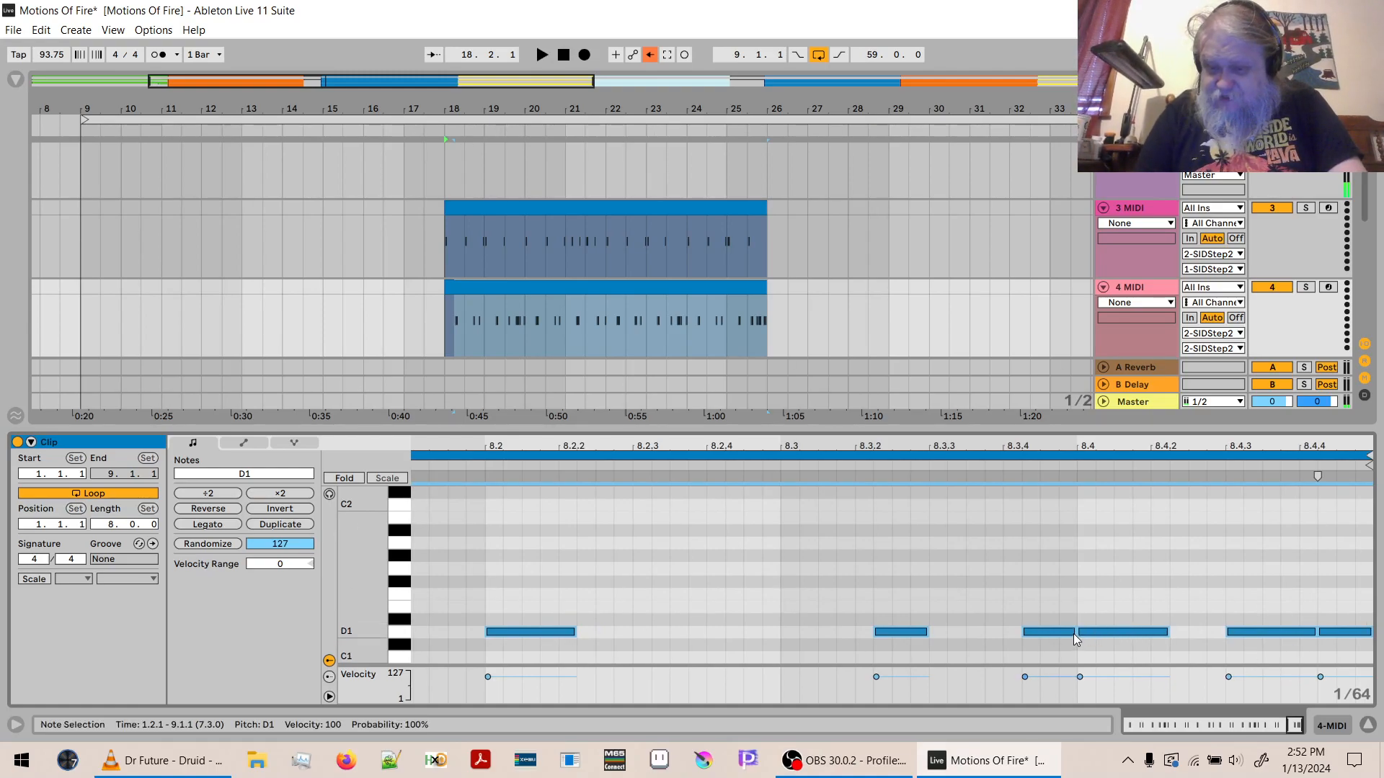
{"action": "left_click_drag", "start_coordinate": [1074, 633], "coordinate": [1037, 633]}
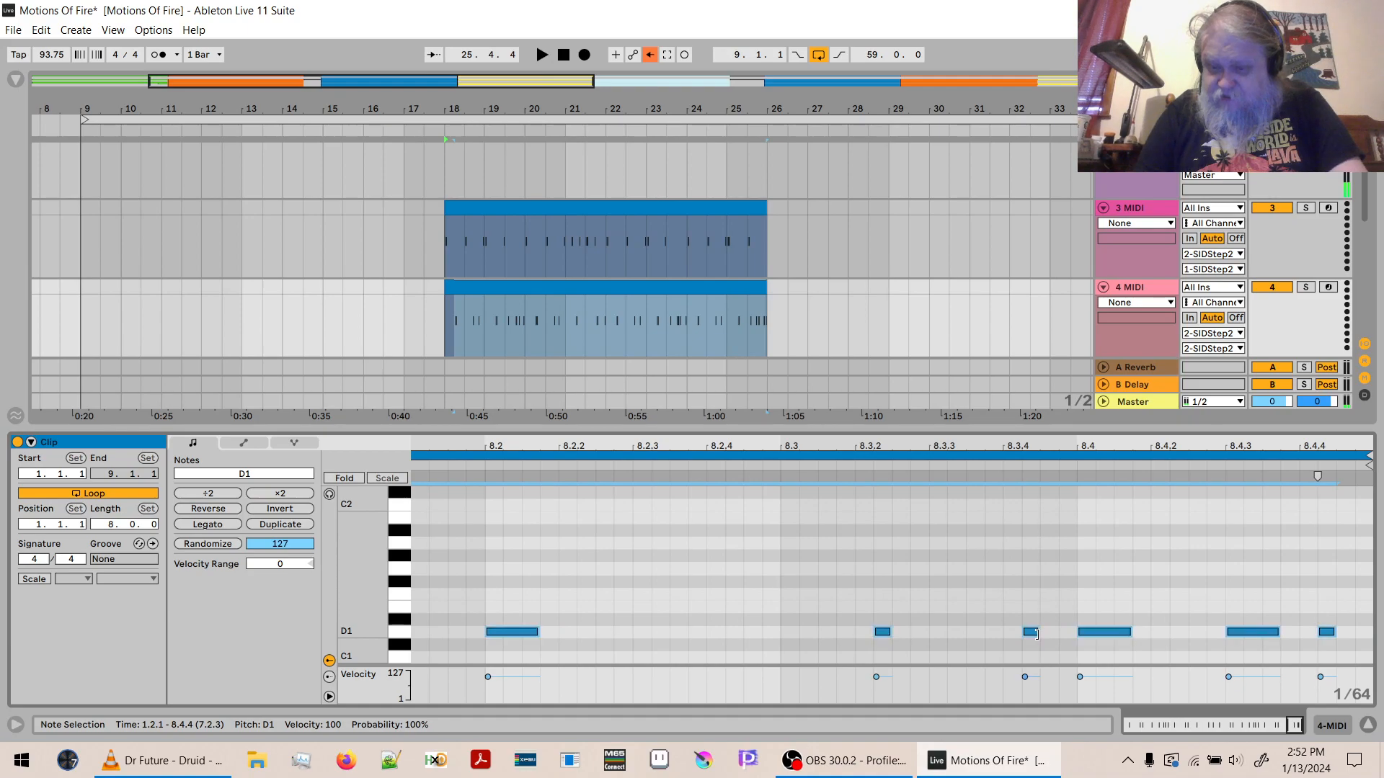
- Mute the Drums track and play back the SID kick and snare clips from bar 18
{"action": "key", "text": "space"}
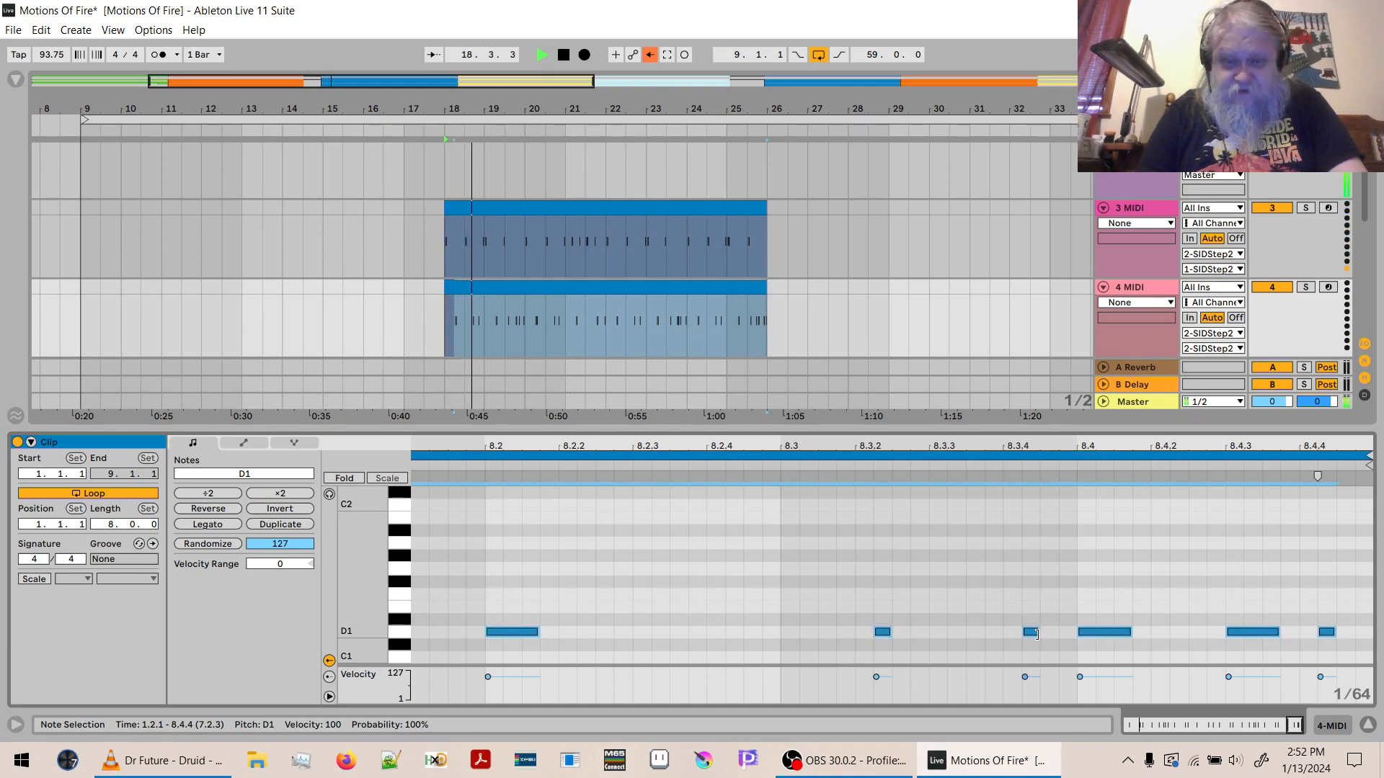
{"action": "key", "text": "space"}
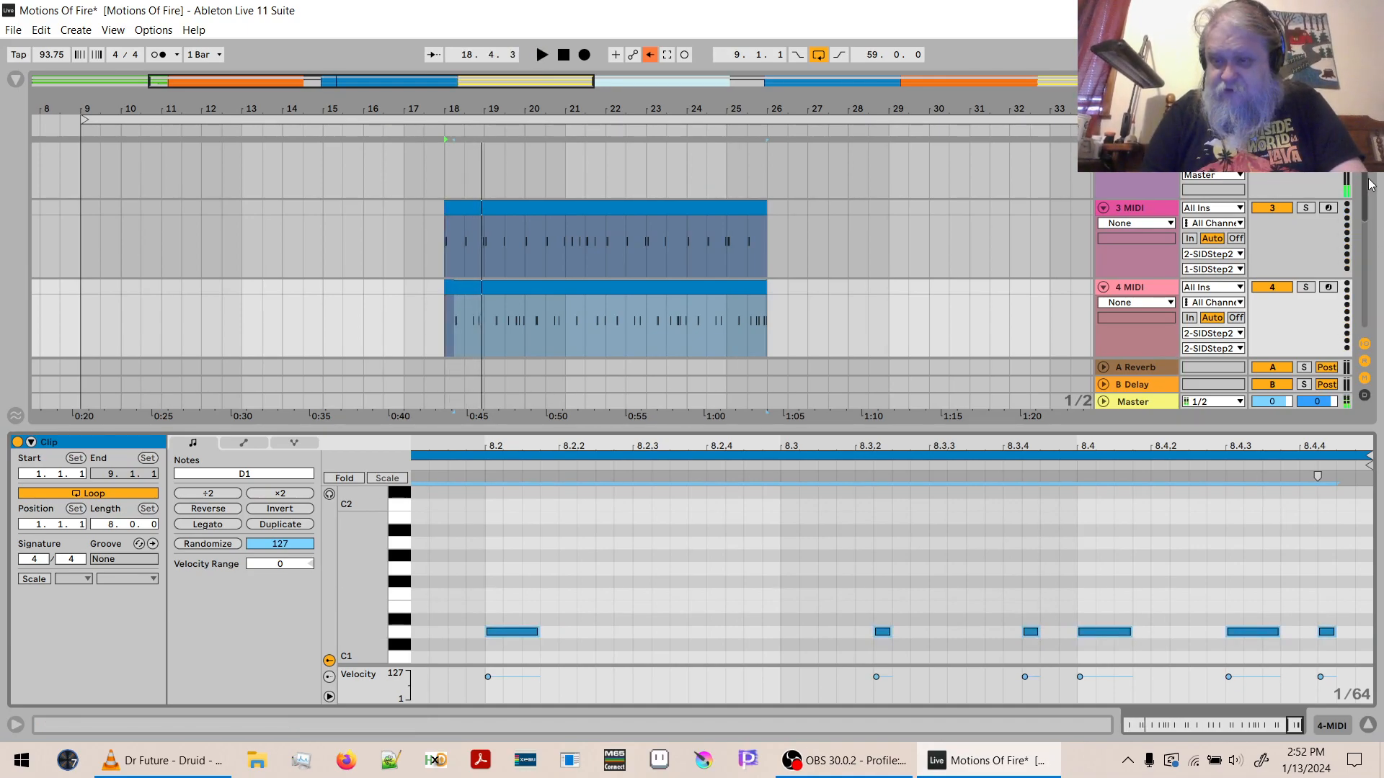
{"action": "scroll", "coordinate": [1364, 180], "scroll_direction": "up", "scroll_amount": 2}
{"action": "scroll", "coordinate": [1364, 180], "scroll_direction": "up", "scroll_amount": 1}
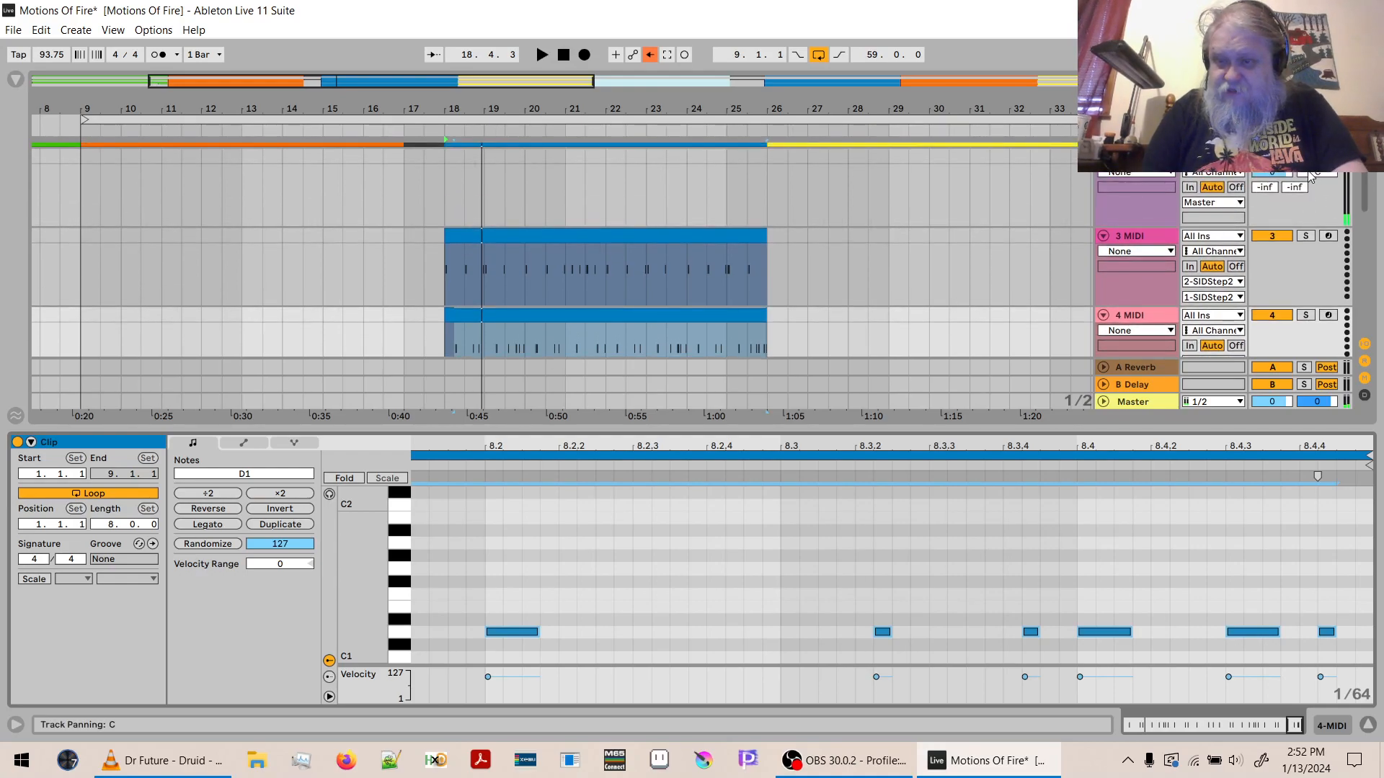
{"action": "key", "text": "space"}
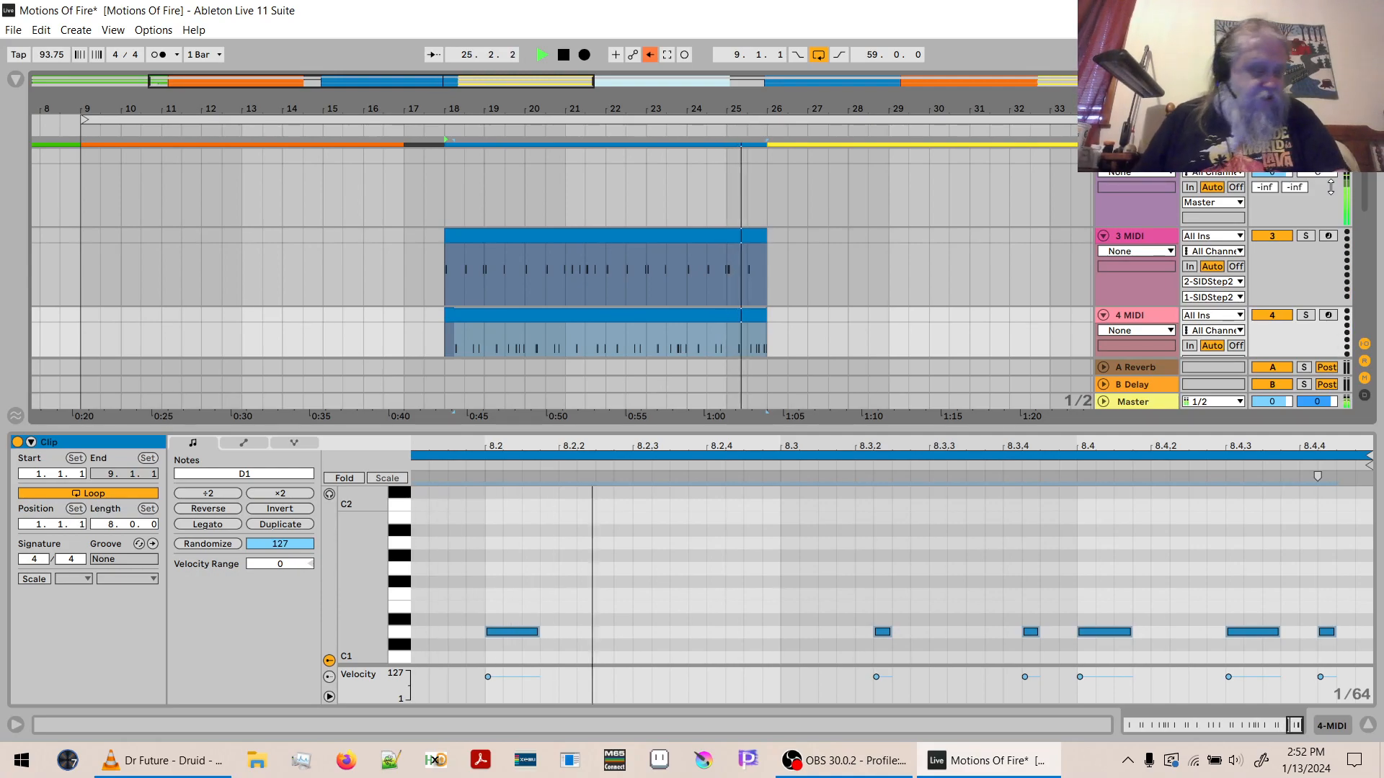
{"action": "key", "text": "space"}
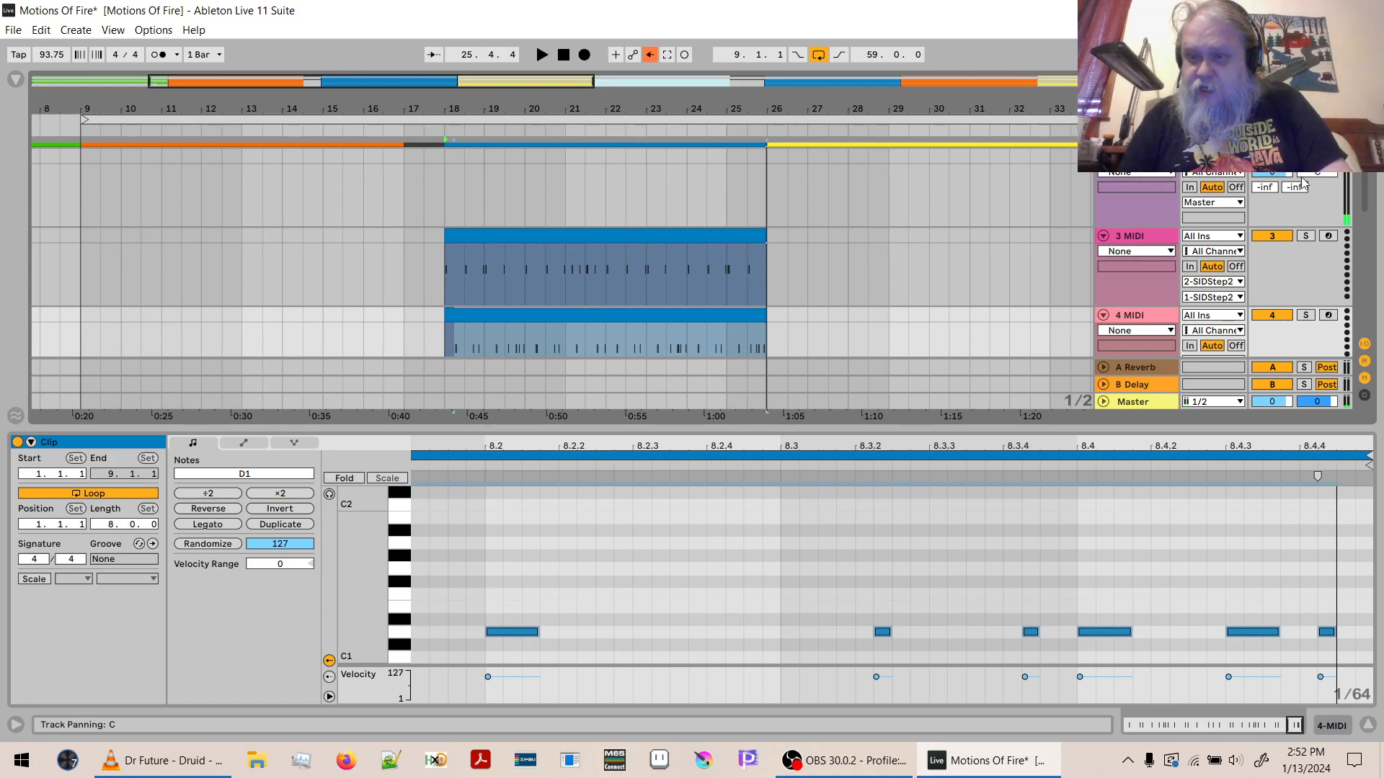
- Return to the SIDStep2 track and open its plug-in window to review the voice settings and patch list
{"action": "scroll", "coordinate": [1369, 216], "scroll_direction": "down", "scroll_amount": 3}
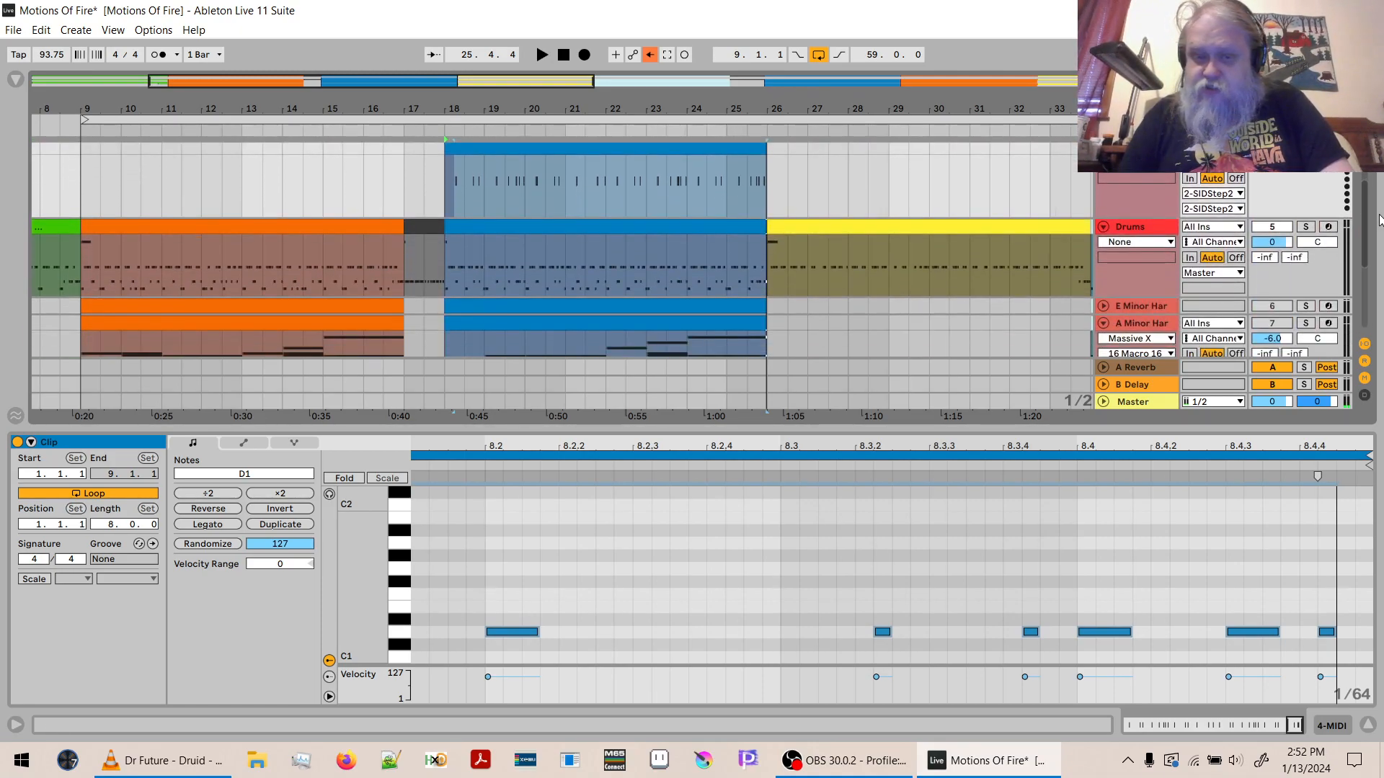
{"action": "left_click_drag", "start_coordinate": [1379, 220], "coordinate": [1375, 163]}
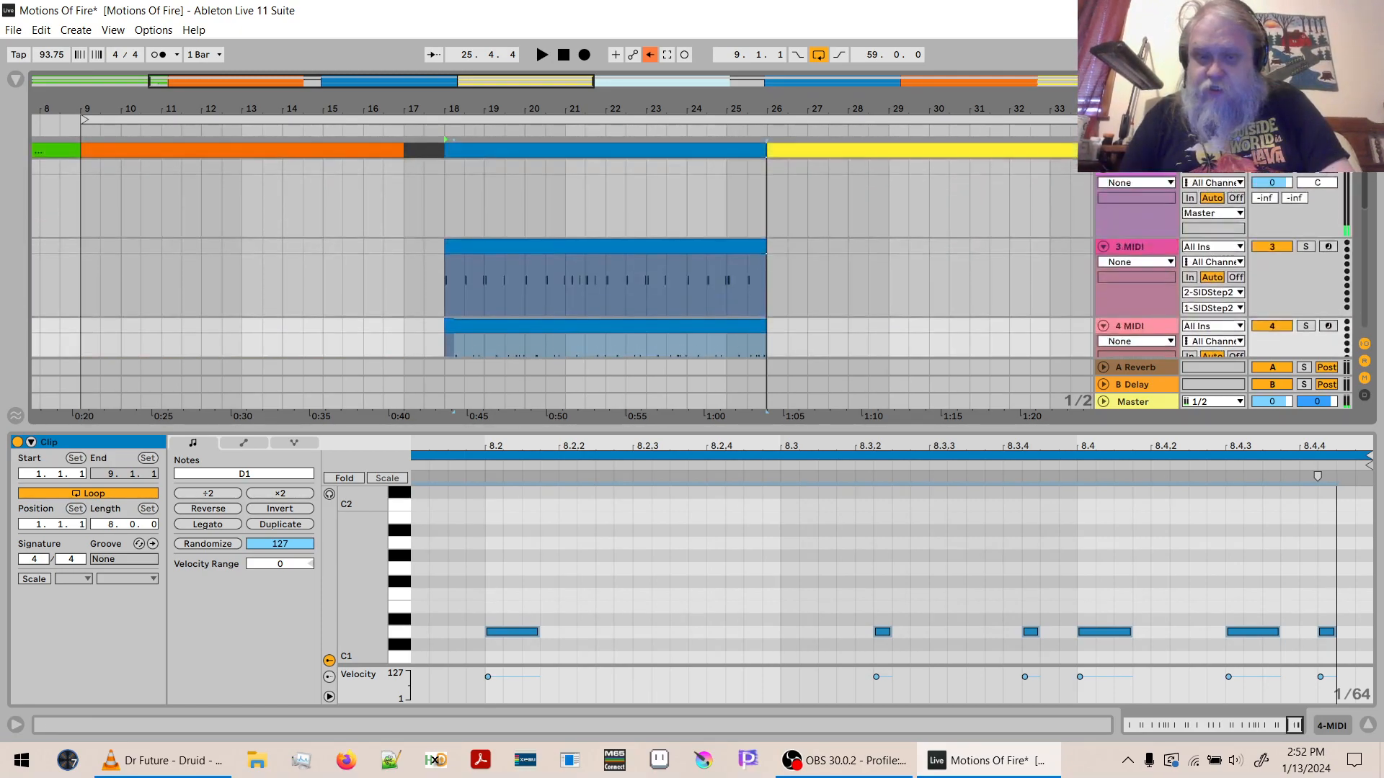
{"action": "left_click", "coordinate": [1131, 220]}
{"action": "key", "text": "shift+Tab"}
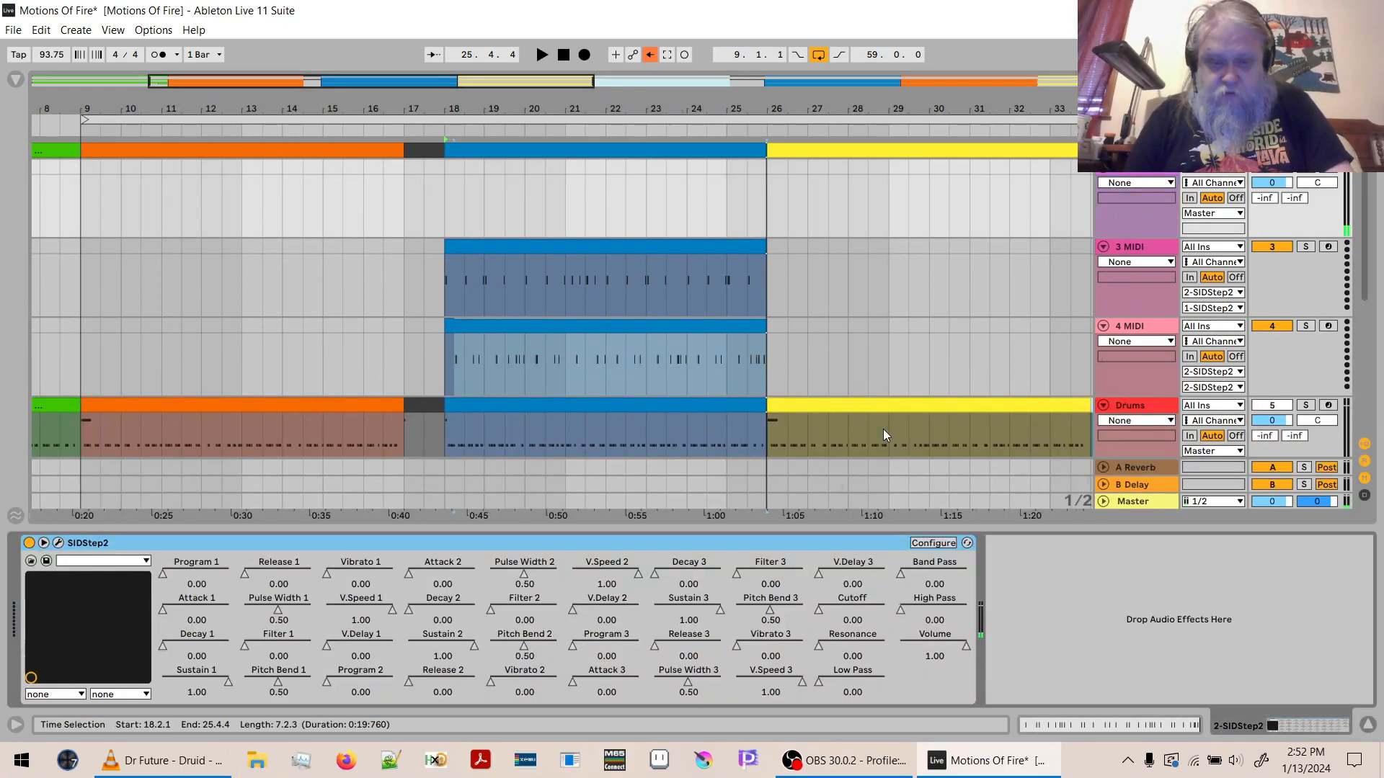
{"action": "left_click", "coordinate": [58, 543]}
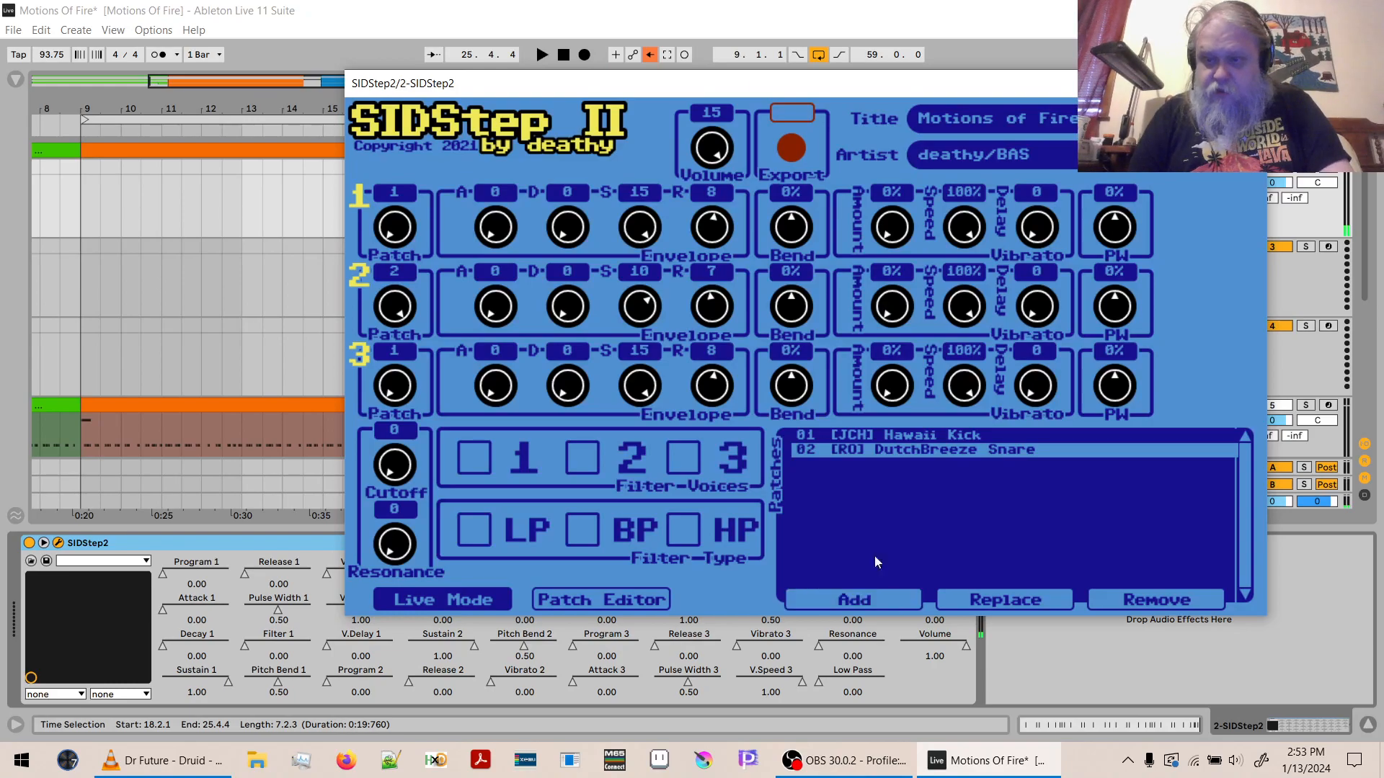
- Insert a MIDI track below 4 MIDI, route its output to the 2-SIDStep2 track on the 3-SIDStep2 channel, and arm it
{"action": "left_click", "coordinate": [1324, 355]}
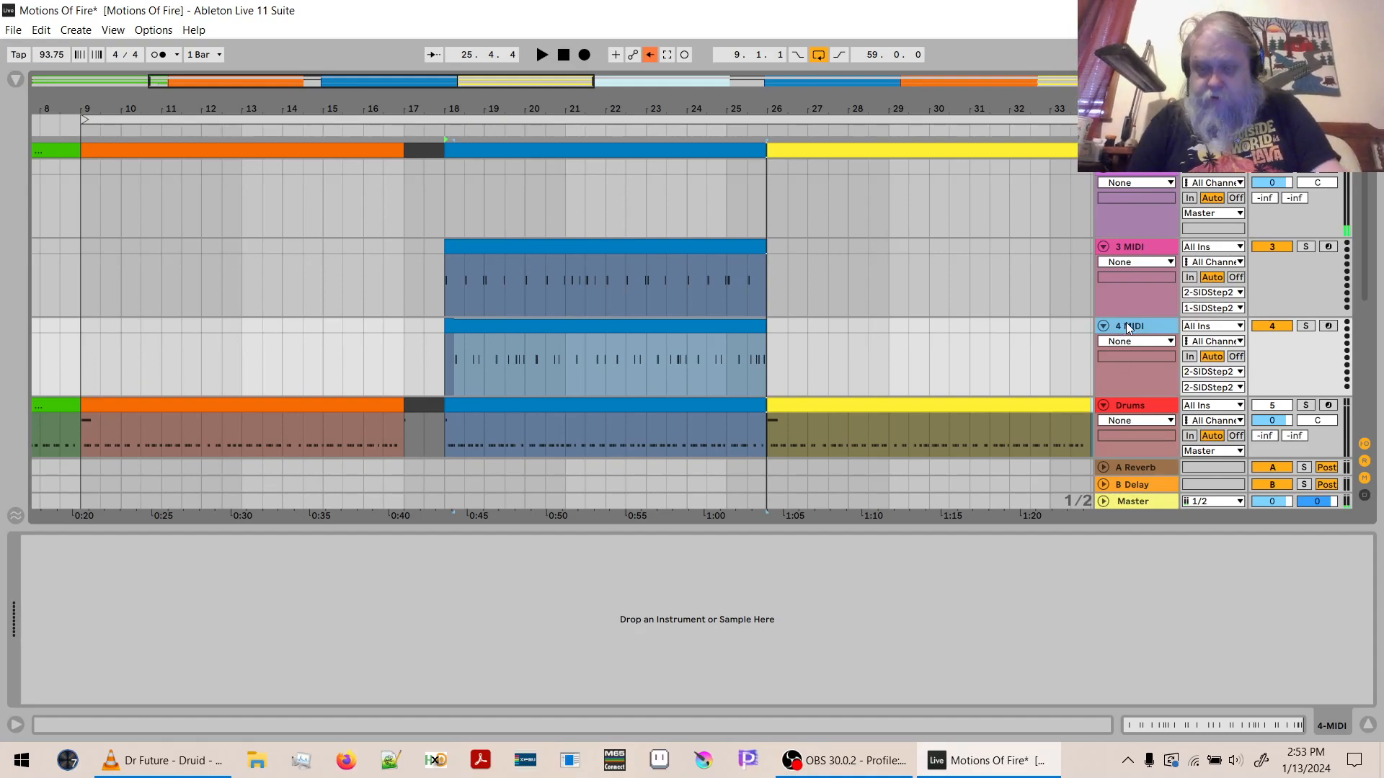
{"action": "key", "text": "ctrl+shift+t"}
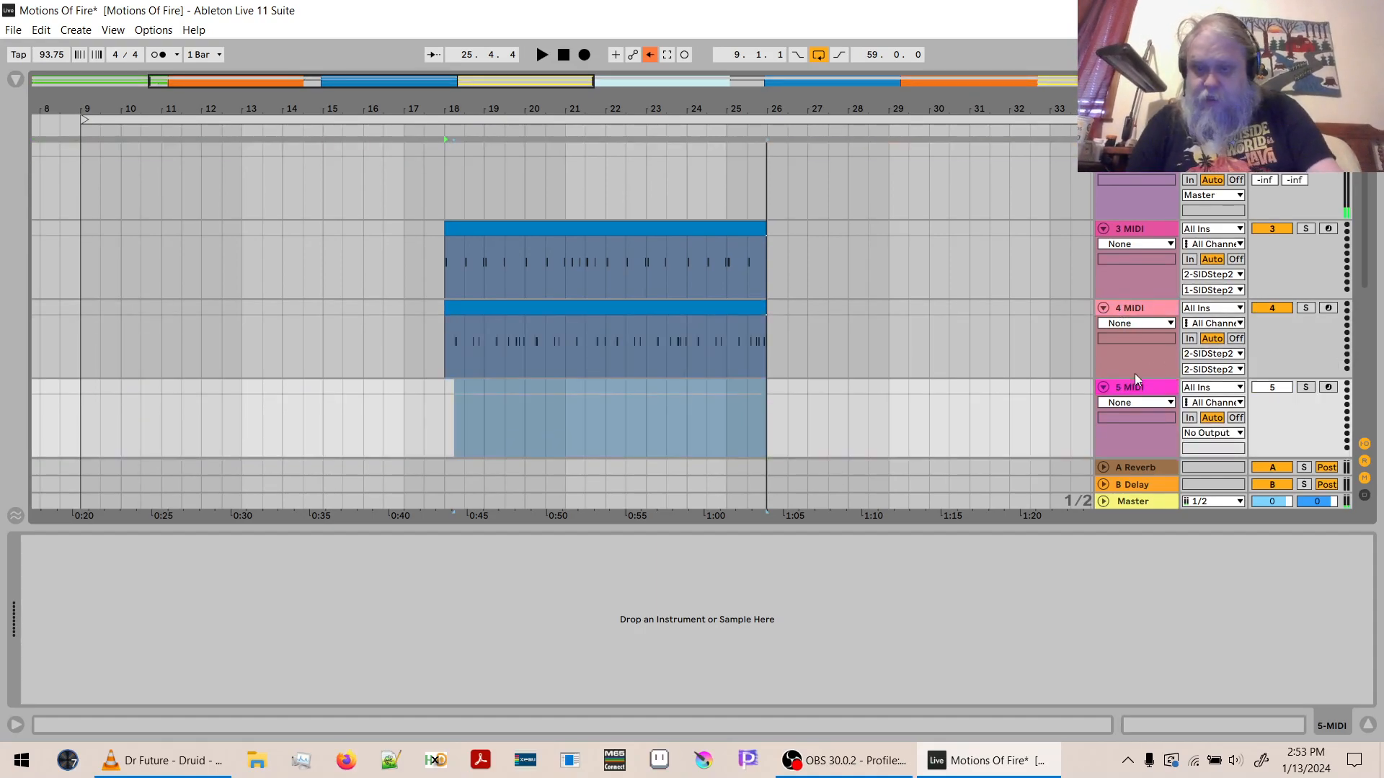
{"action": "left_click", "coordinate": [1213, 433]}
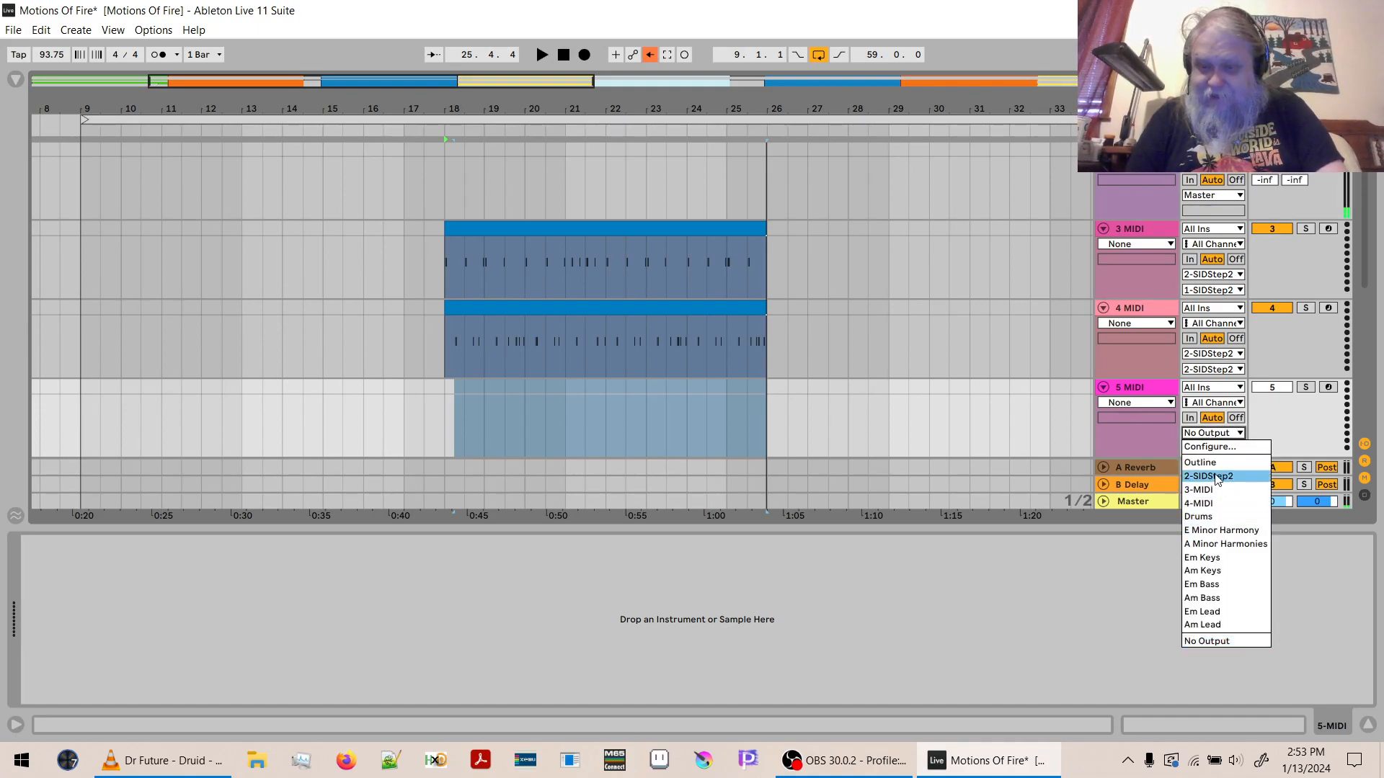
{"action": "left_click", "coordinate": [1216, 475]}
{"action": "left_click", "coordinate": [1211, 449]}
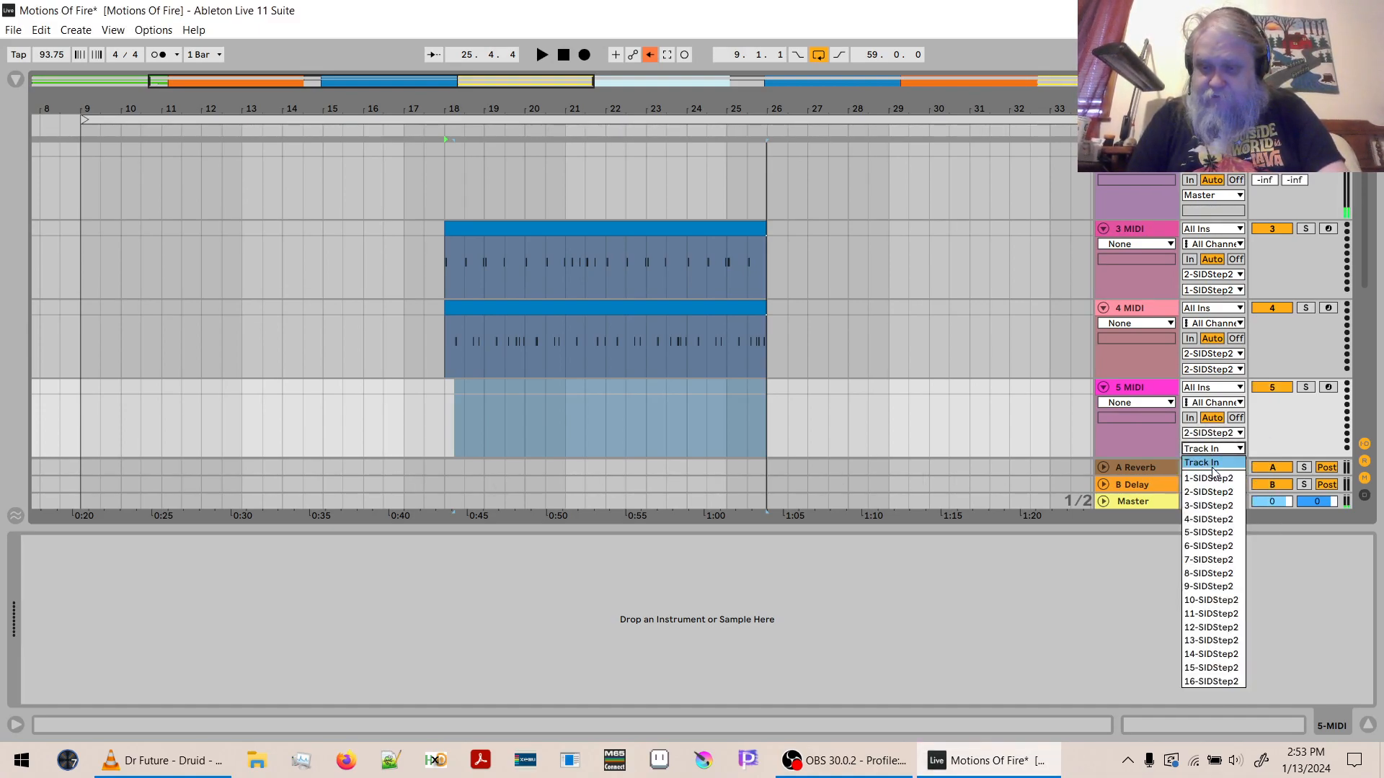
{"action": "left_click", "coordinate": [1211, 505]}
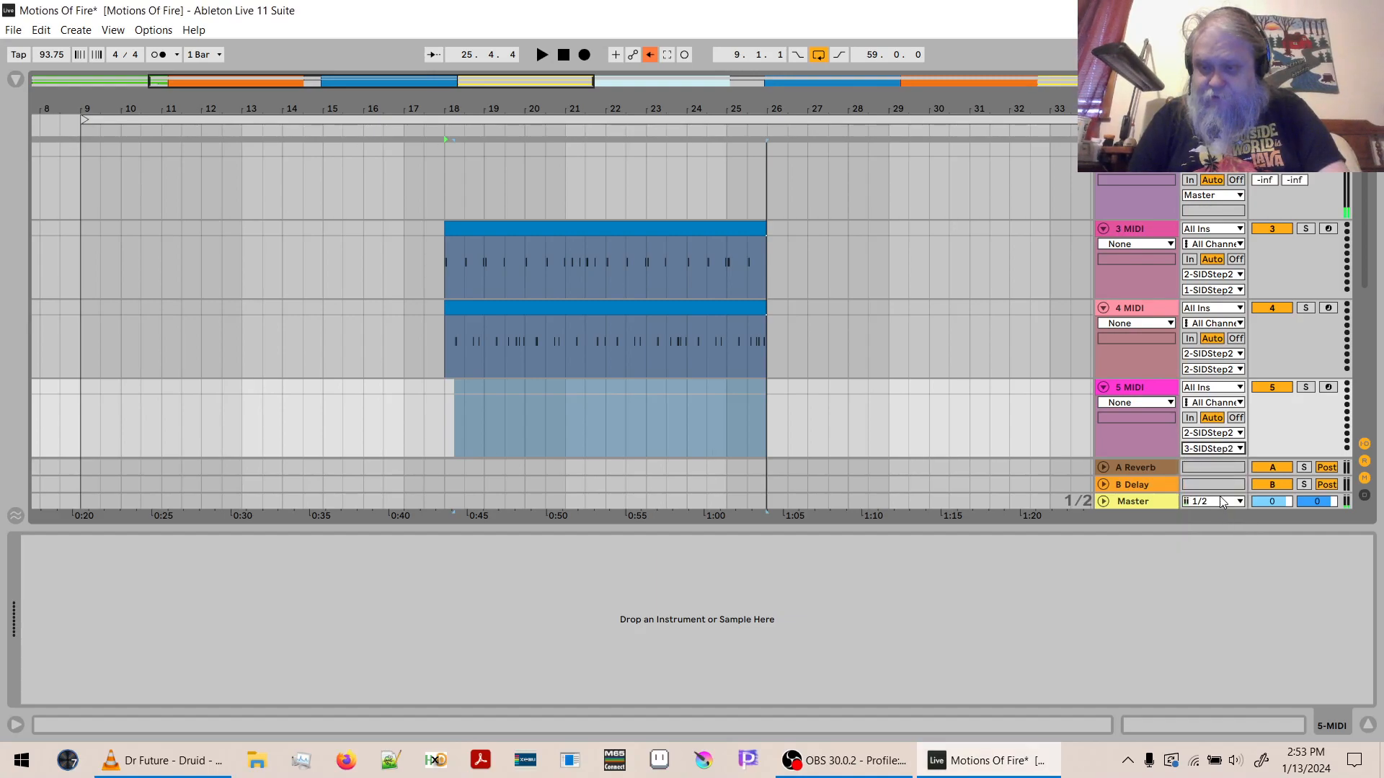
{"action": "left_click", "coordinate": [1329, 388]}
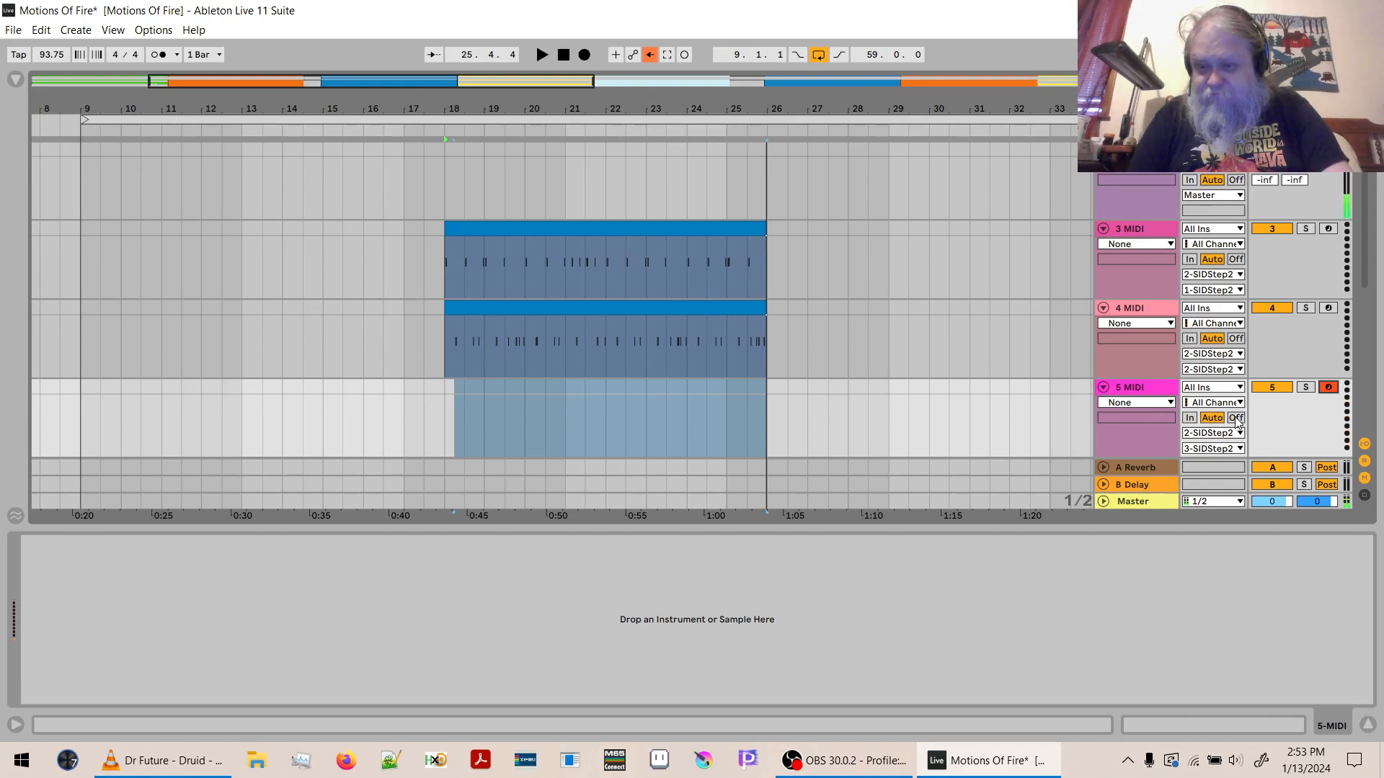
- Return to the SIDStep2 plug-in window and add the drum patch CHH3 as patch 03
{"action": "left_click", "coordinate": [1162, 181]}
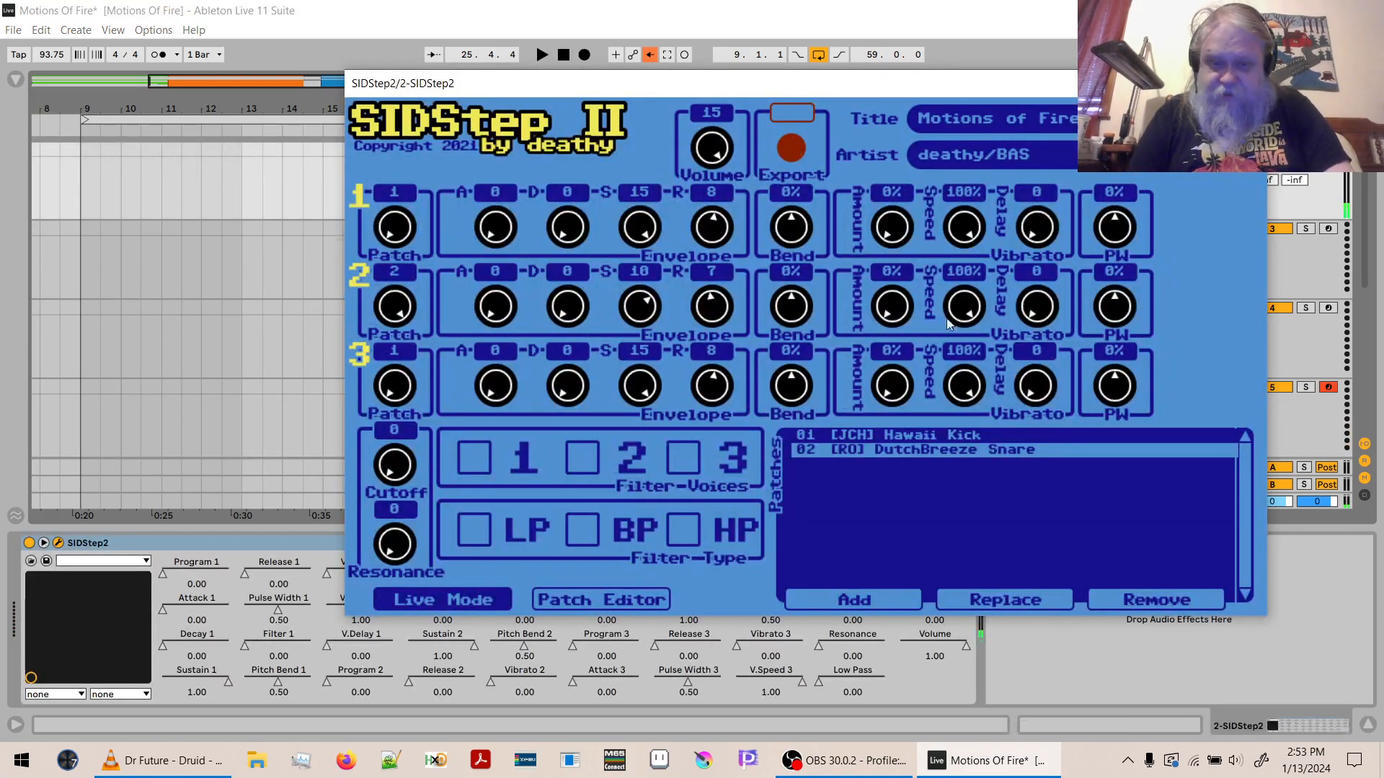
{"action": "left_click", "coordinate": [873, 600]}
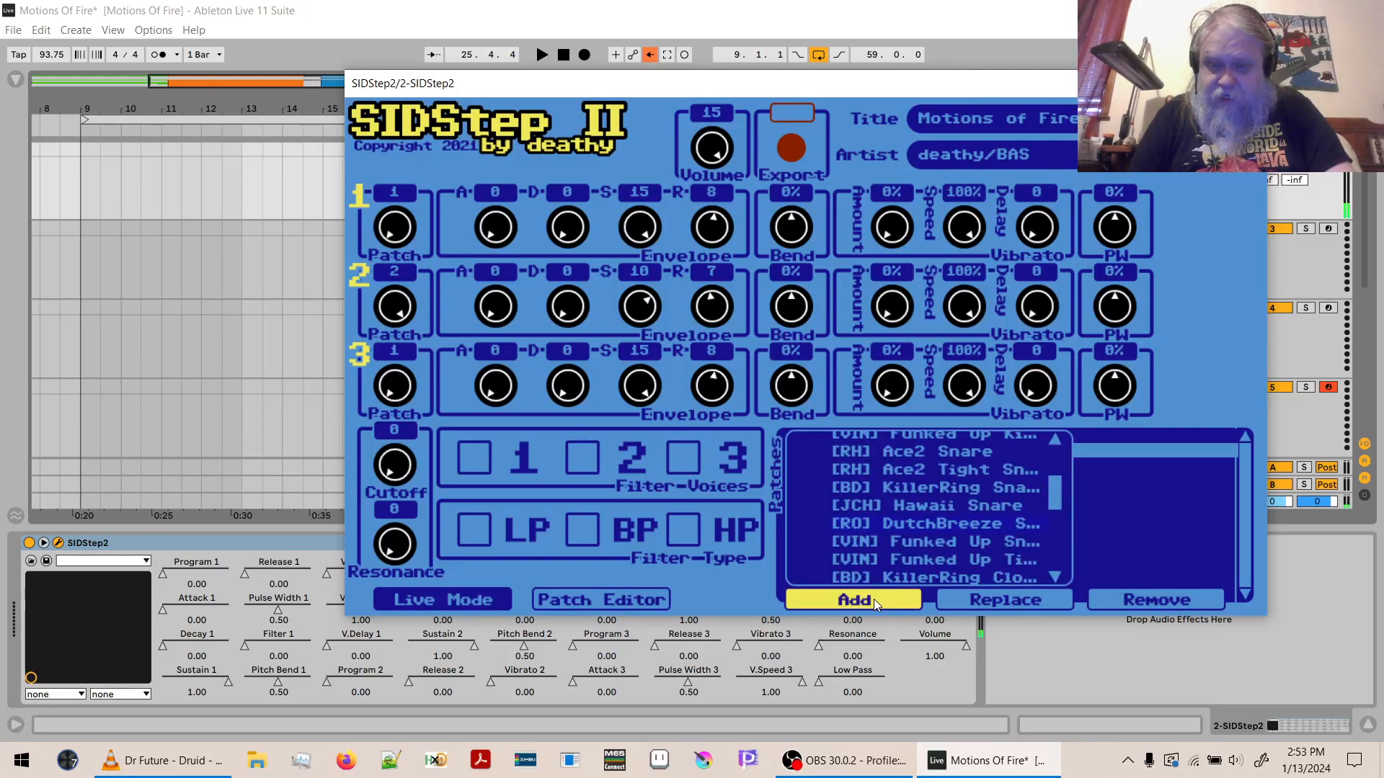
{"action": "left_click_drag", "start_coordinate": [1053, 490], "coordinate": [1060, 541]}
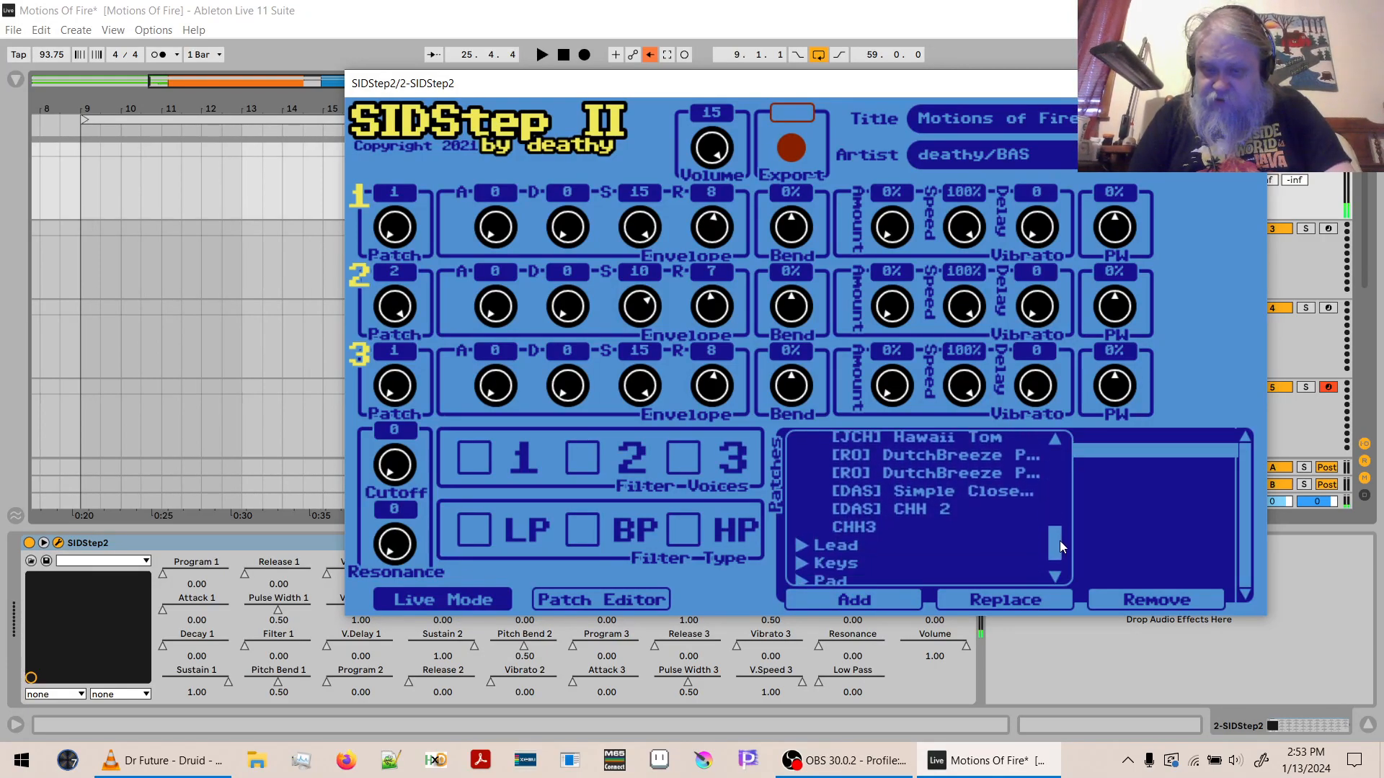
{"action": "left_click", "coordinate": [863, 527]}
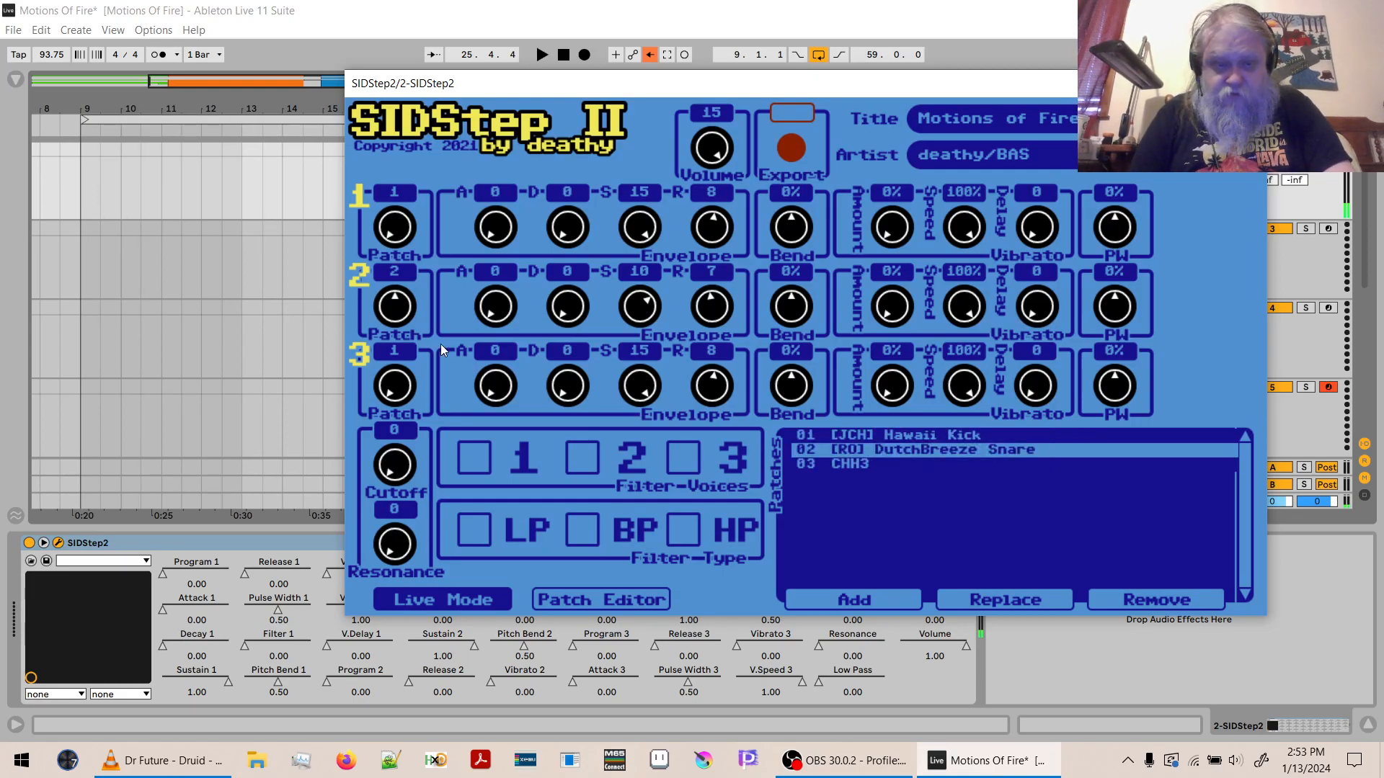
- Set voice 3's patch to 3 and try the closed hi-hat sound at different keyboard octaves
{"action": "left_click_drag", "start_coordinate": [396, 389], "coordinate": [413, 66]}
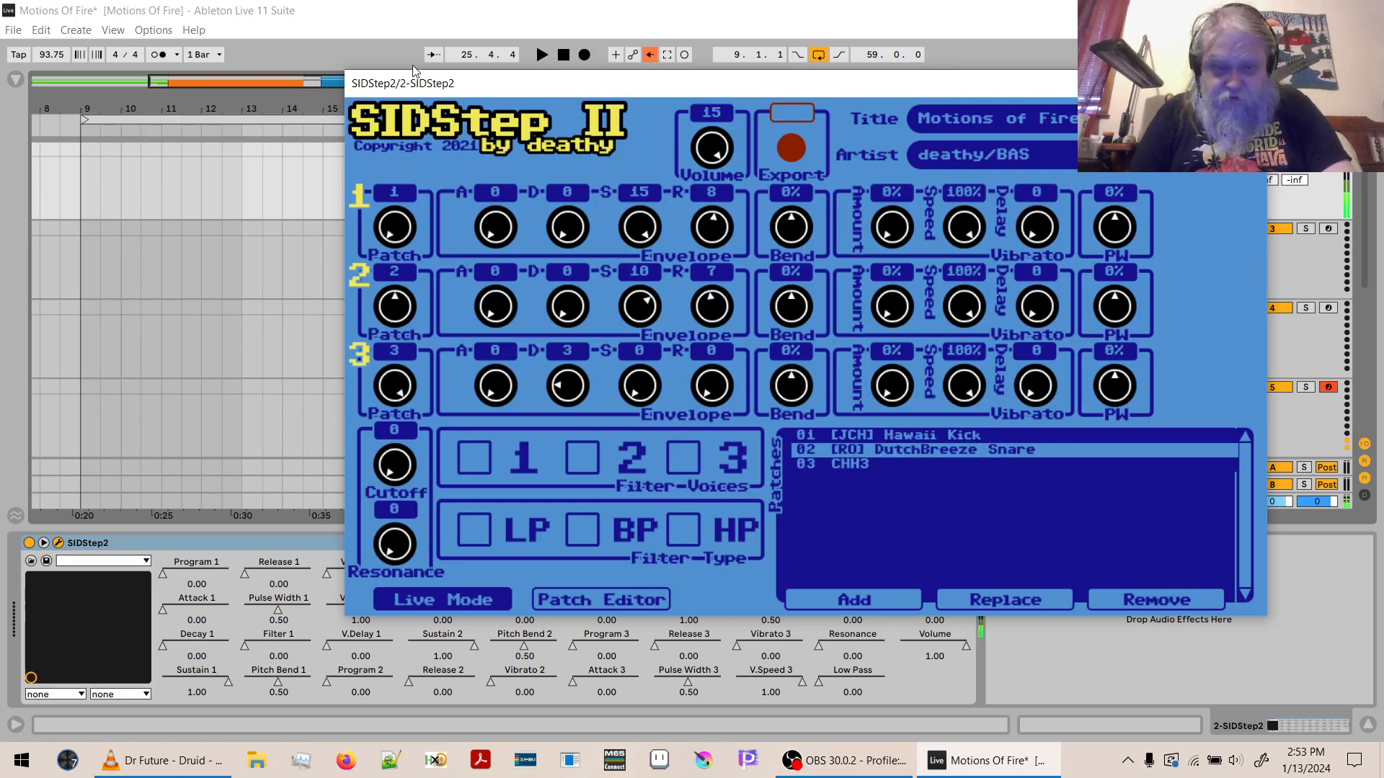
{"action": "key", "text": "z"}
{"action": "key", "text": "x"}
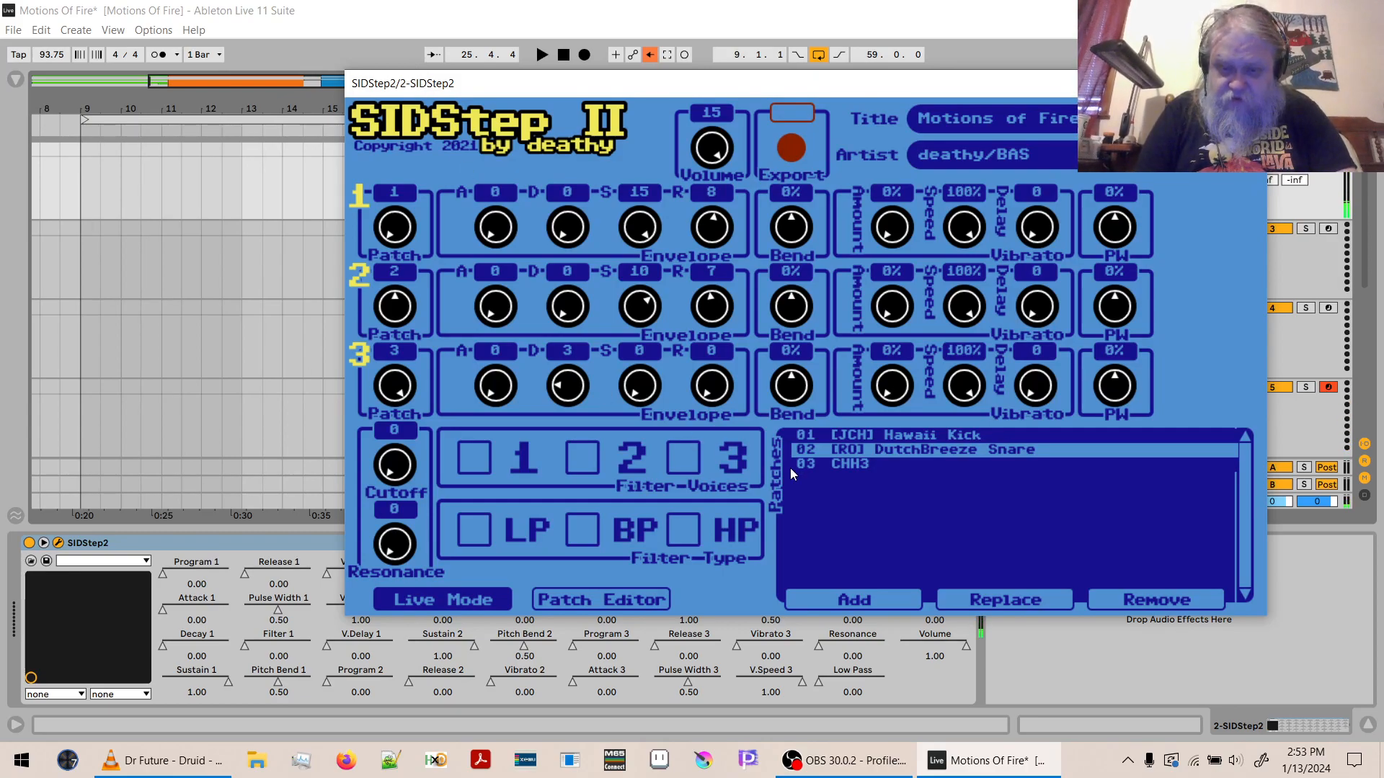
- Swap patch 03 for [DAS] CHH 2 as a comparison and switch it back to CHH3
{"action": "left_click", "coordinate": [842, 465]}
{"action": "left_click", "coordinate": [969, 599]}
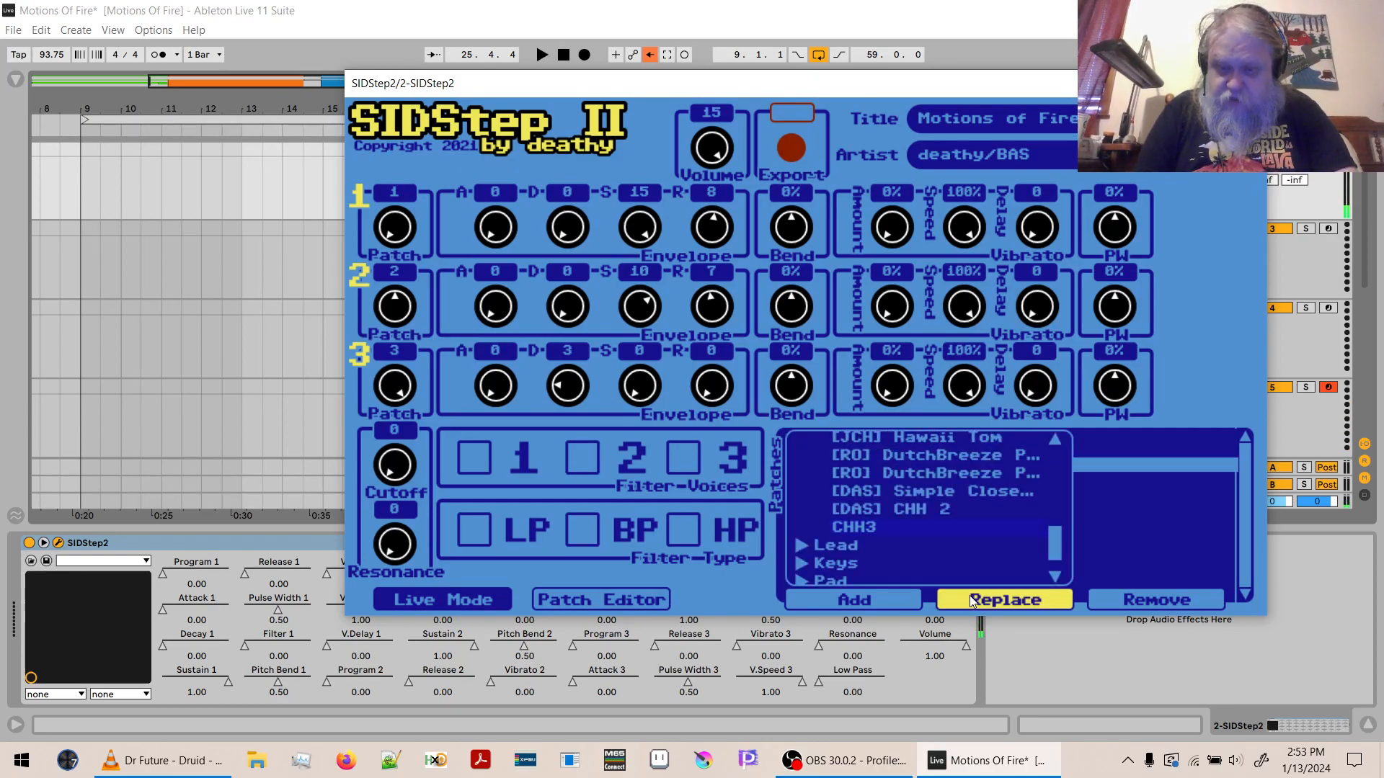
{"action": "left_click", "coordinate": [907, 508]}
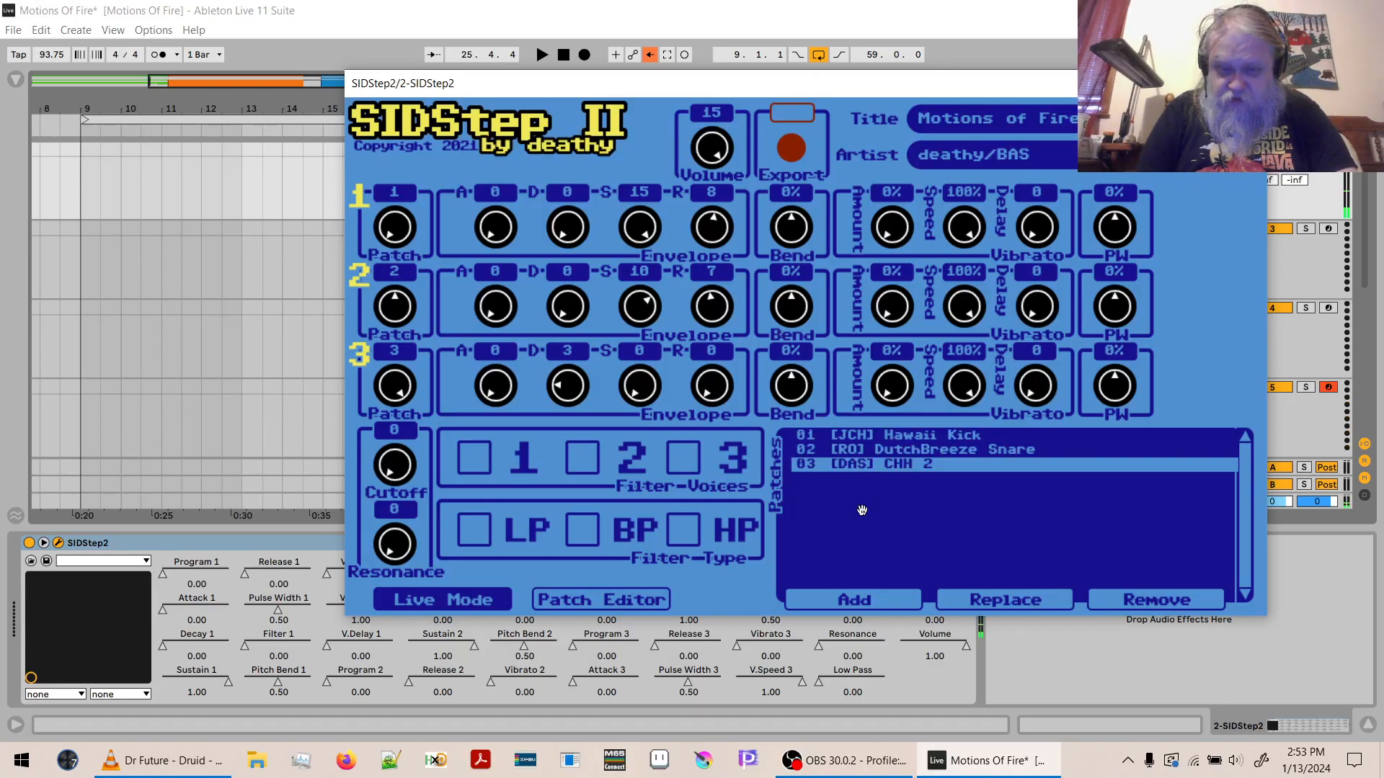
{"action": "left_click", "coordinate": [1011, 596]}
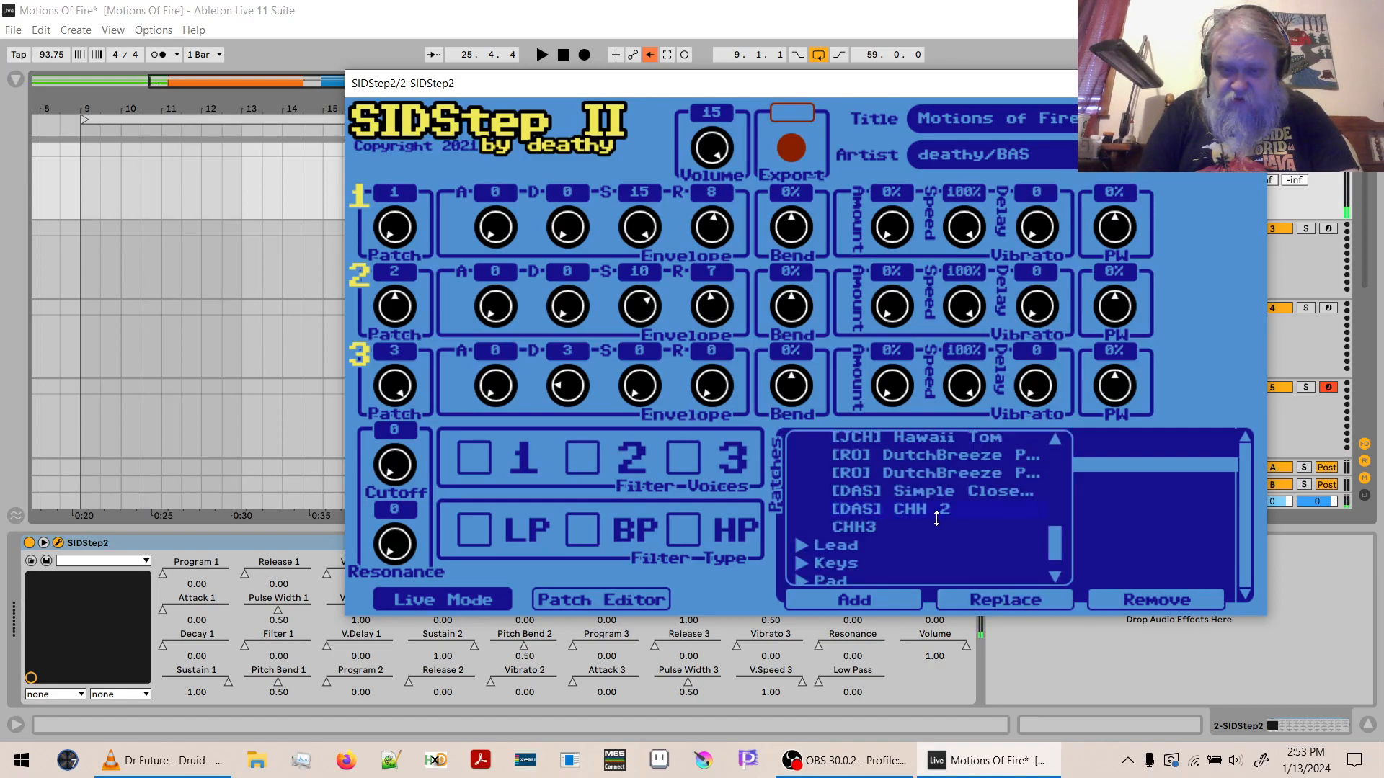
{"action": "left_click", "coordinate": [865, 530]}
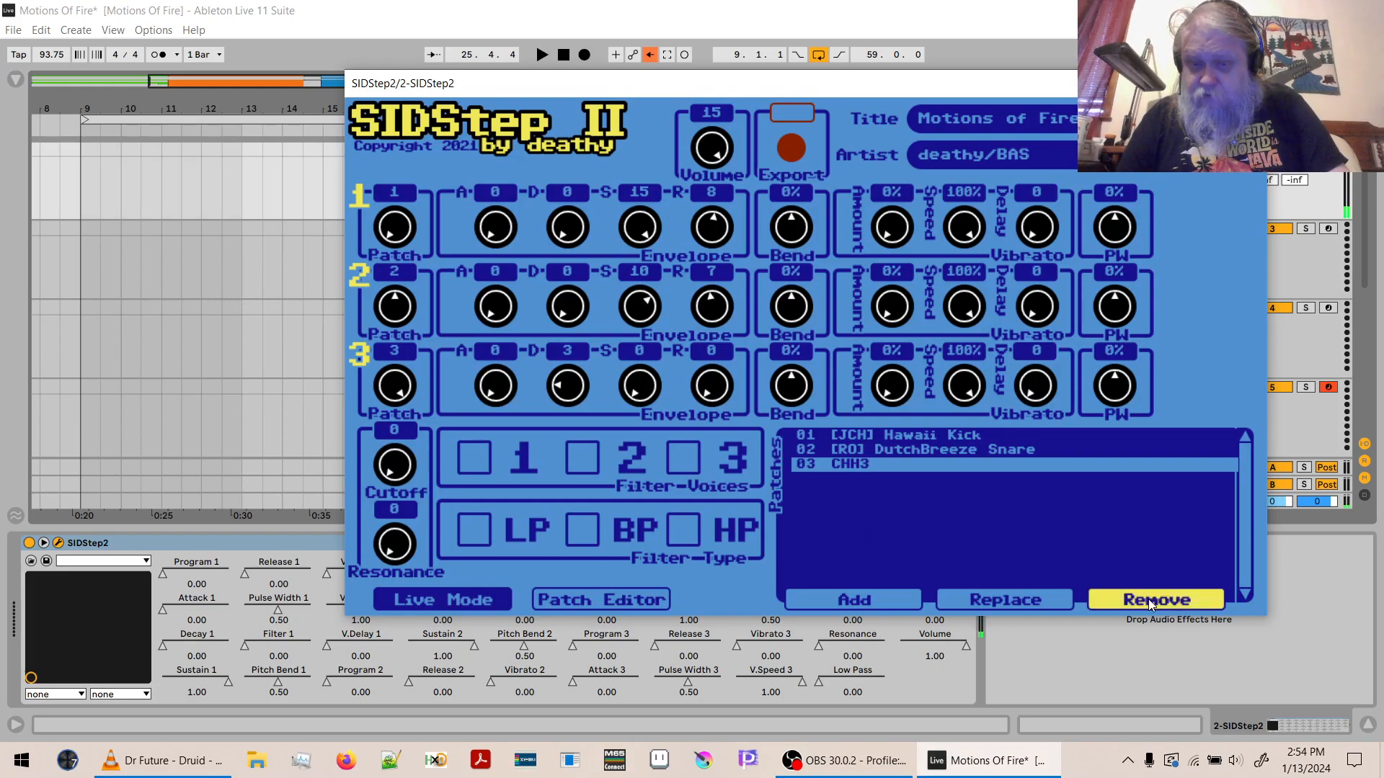
- Close the plug-in window and copy the Drums clip covering bars 18 to 26 onto the 5 MIDI track at 18.1.1
{"action": "left_click", "coordinate": [1249, 84]}
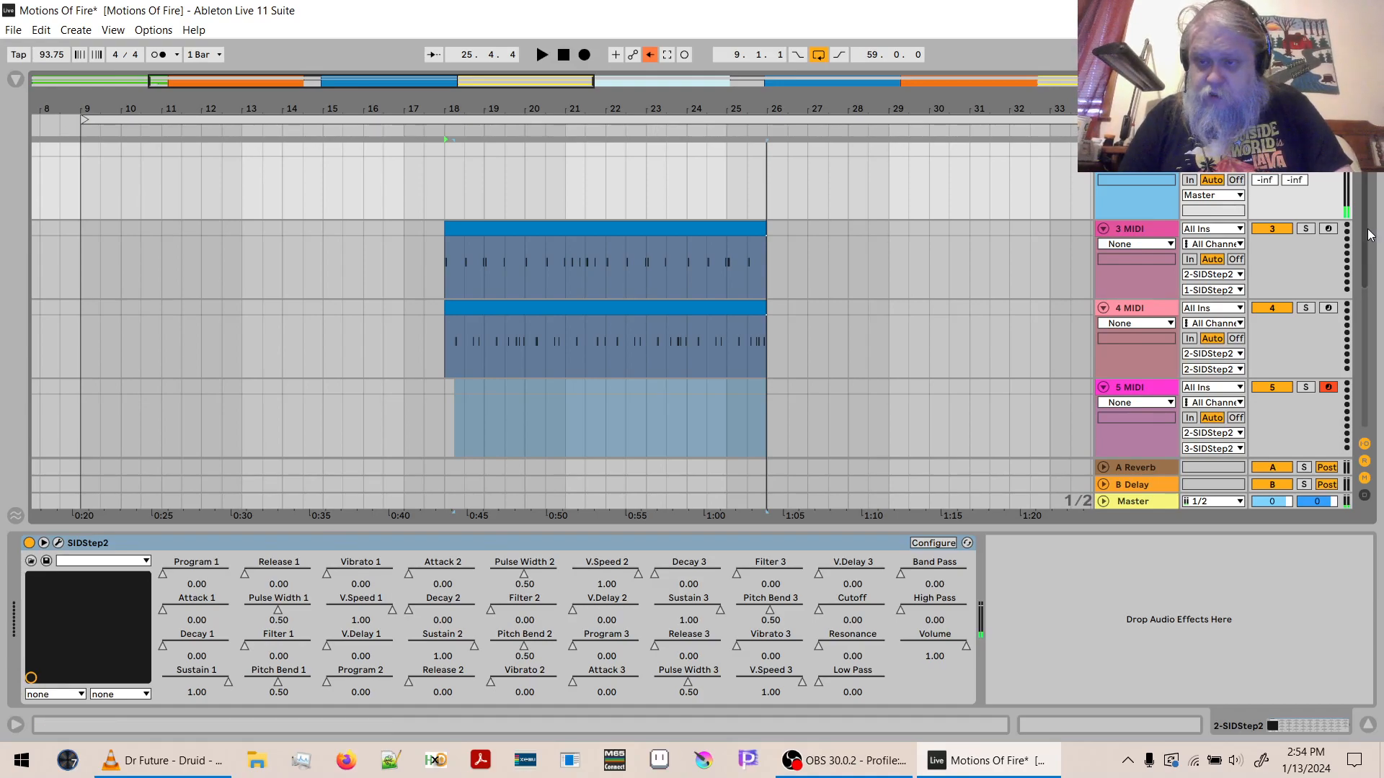
{"action": "scroll", "coordinate": [1370, 235], "scroll_direction": "down", "scroll_amount": 3}
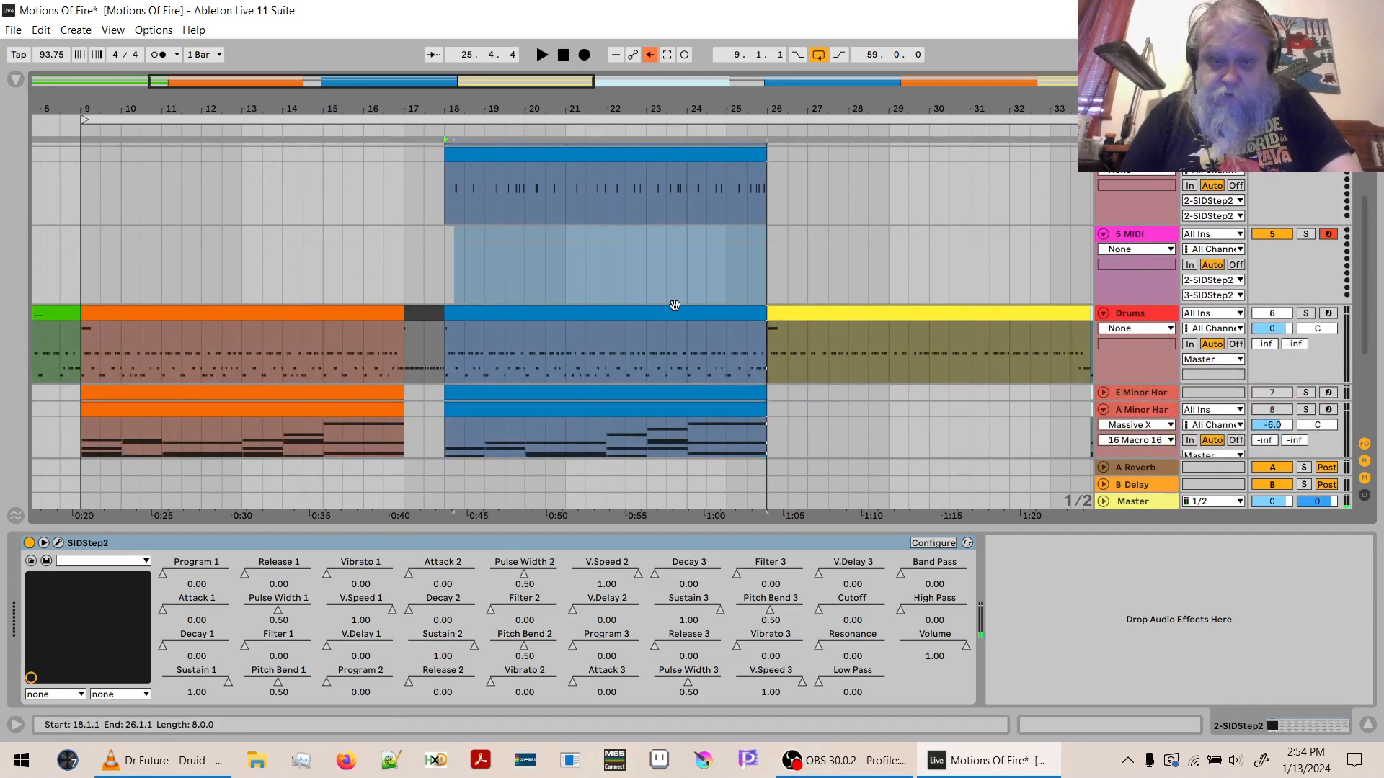
{"action": "left_click", "coordinate": [674, 307]}
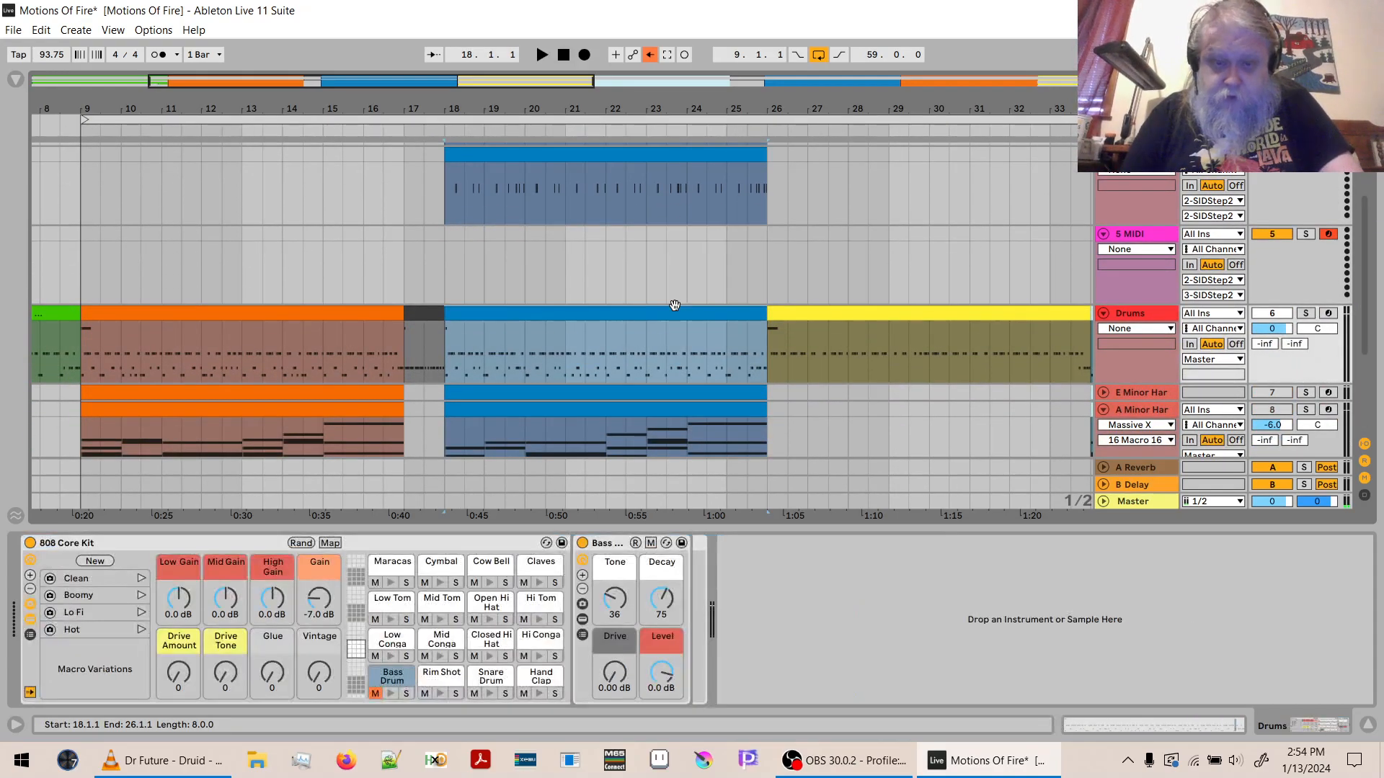
{"action": "left_click", "coordinate": [444, 256]}
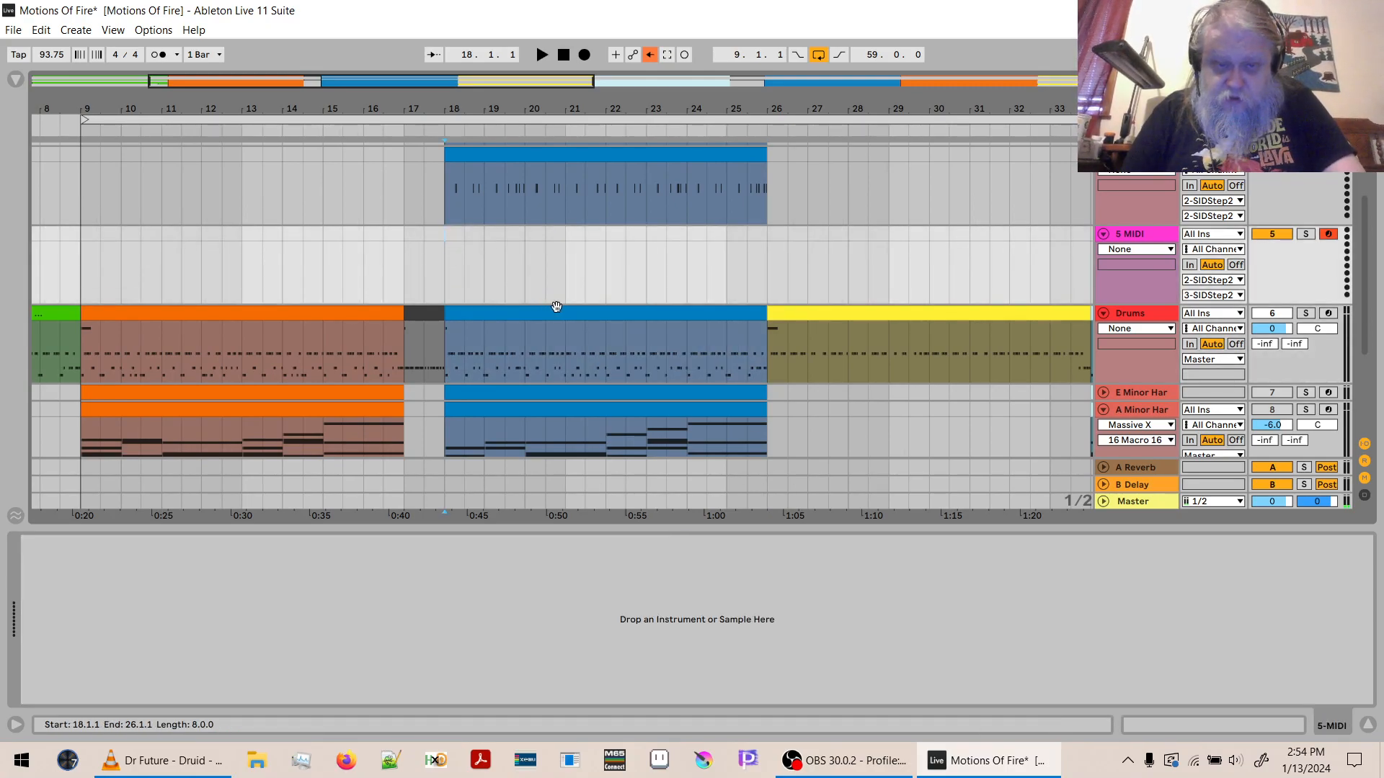
{"action": "key", "text": "ctrl+v"}
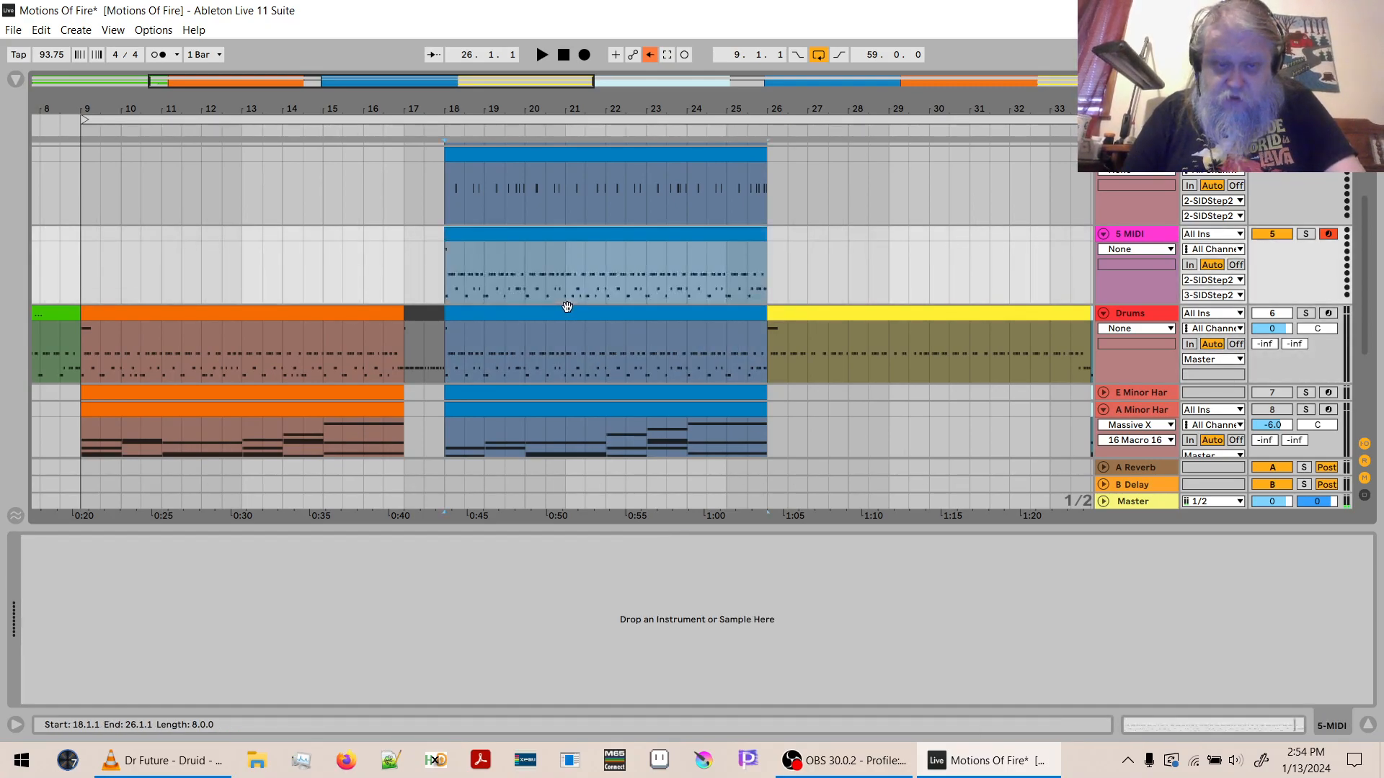
- Open the copied clip on 5 MIDI and delete all notes above and below the F#1 closed hi-hat row
{"action": "double_click", "coordinate": [622, 234]}
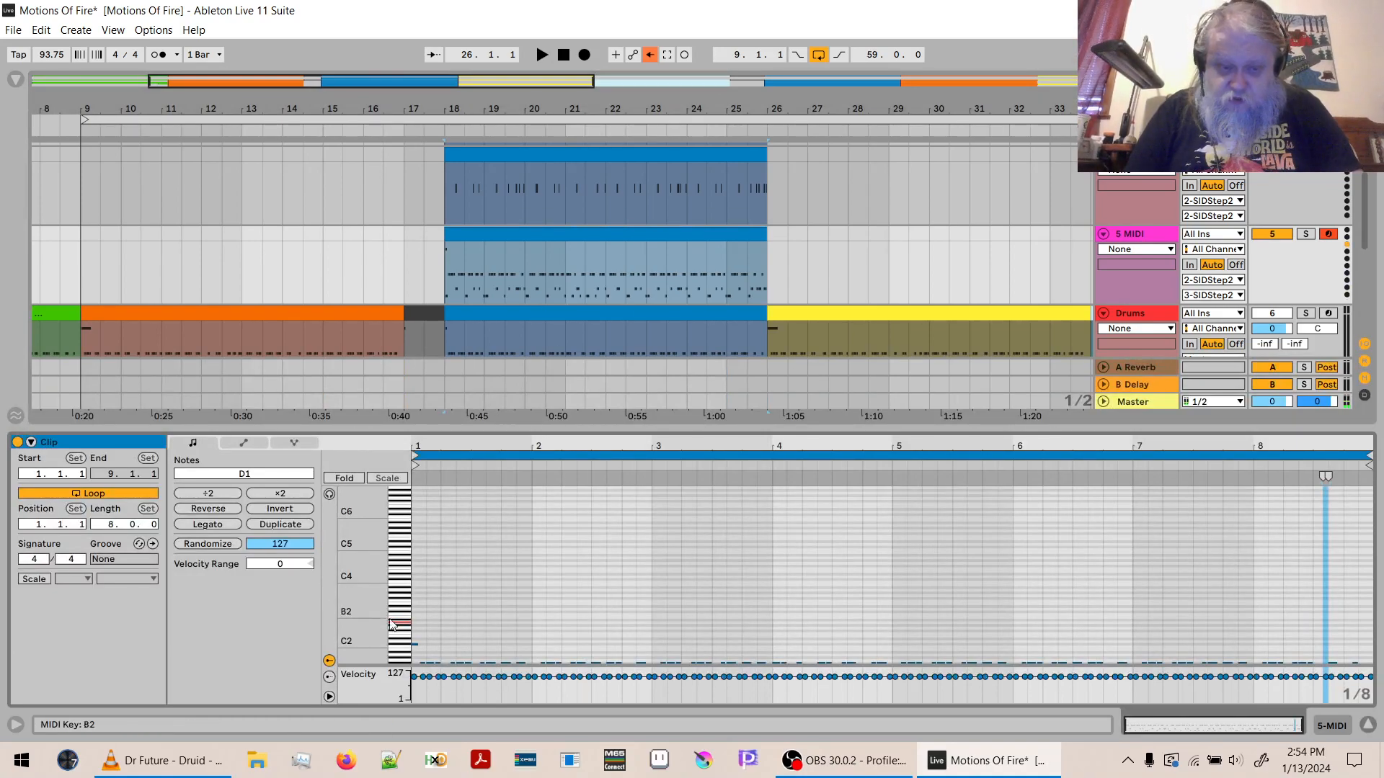
{"action": "scroll", "coordinate": [375, 631], "scroll_direction": "down", "scroll_amount": 5}
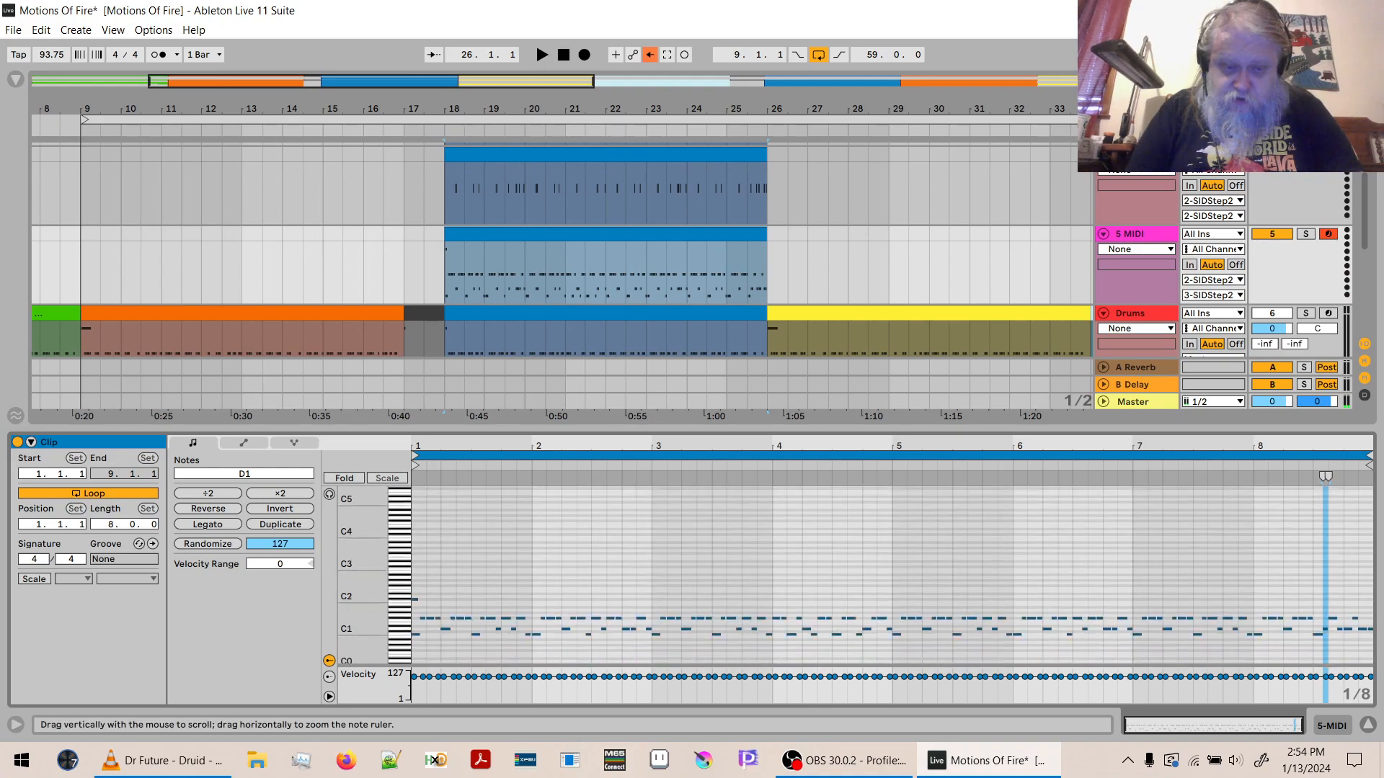
{"action": "left_click_drag", "start_coordinate": [400, 530], "coordinate": [399, 559]}
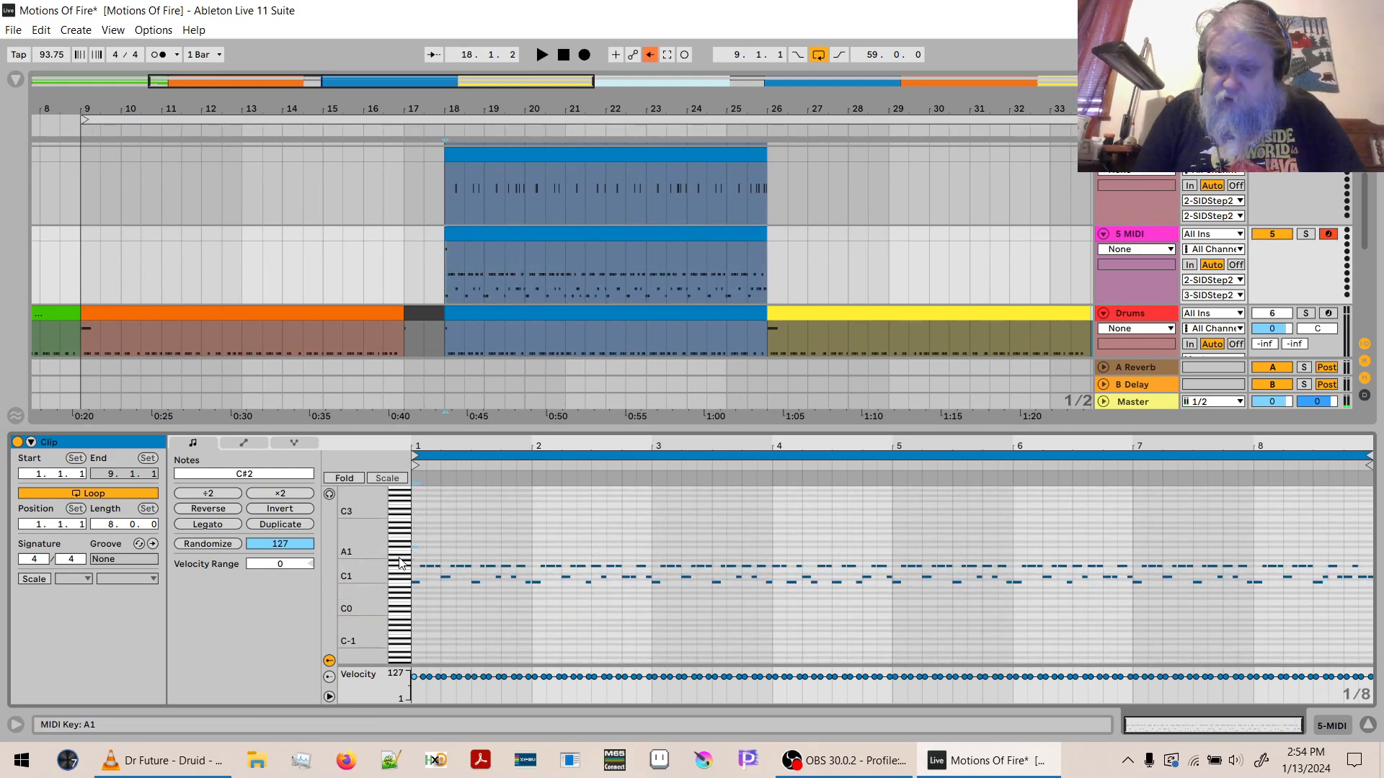
{"action": "key", "text": "Delete"}
{"action": "left_click_drag", "start_coordinate": [398, 606], "coordinate": [397, 577]}
{"action": "key", "text": "Delete"}
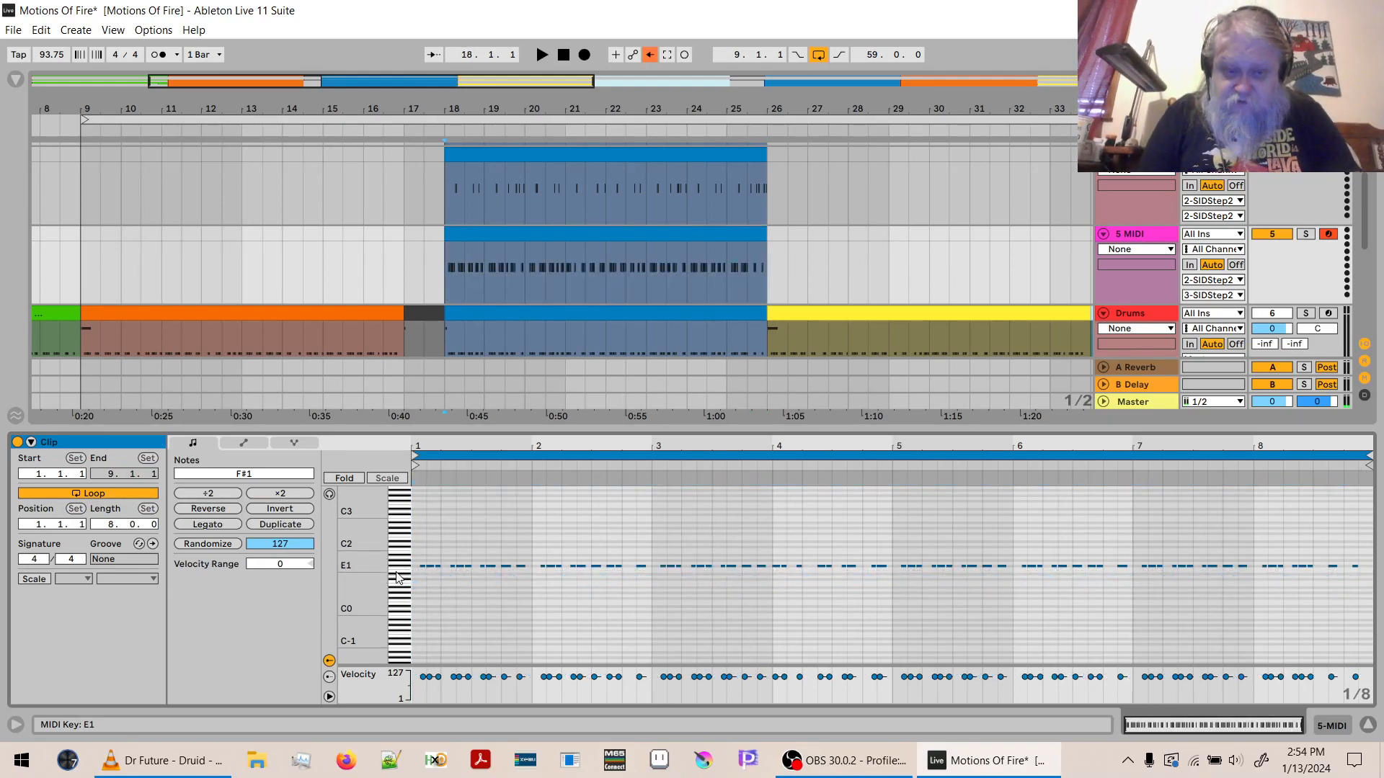
- Transpose all the remaining hi-hat notes in the clip up to A2
{"action": "key", "text": "ctrl+a"}
{"action": "key", "text": "Up"}
{"action": "key", "text": "Up"}
{"action": "key", "text": "Up"}
{"action": "key", "text": "Up"}
{"action": "key", "text": "Up"}
{"action": "key", "text": "Up"}
{"action": "key", "text": "Up"}
{"action": "key", "text": "Up"}
{"action": "key", "text": "Up"}
{"action": "key", "text": "Up"}
{"action": "key", "text": "Up"}
{"action": "key", "text": "Up"}
{"action": "key", "text": "Up"}
{"action": "key", "text": "Up"}
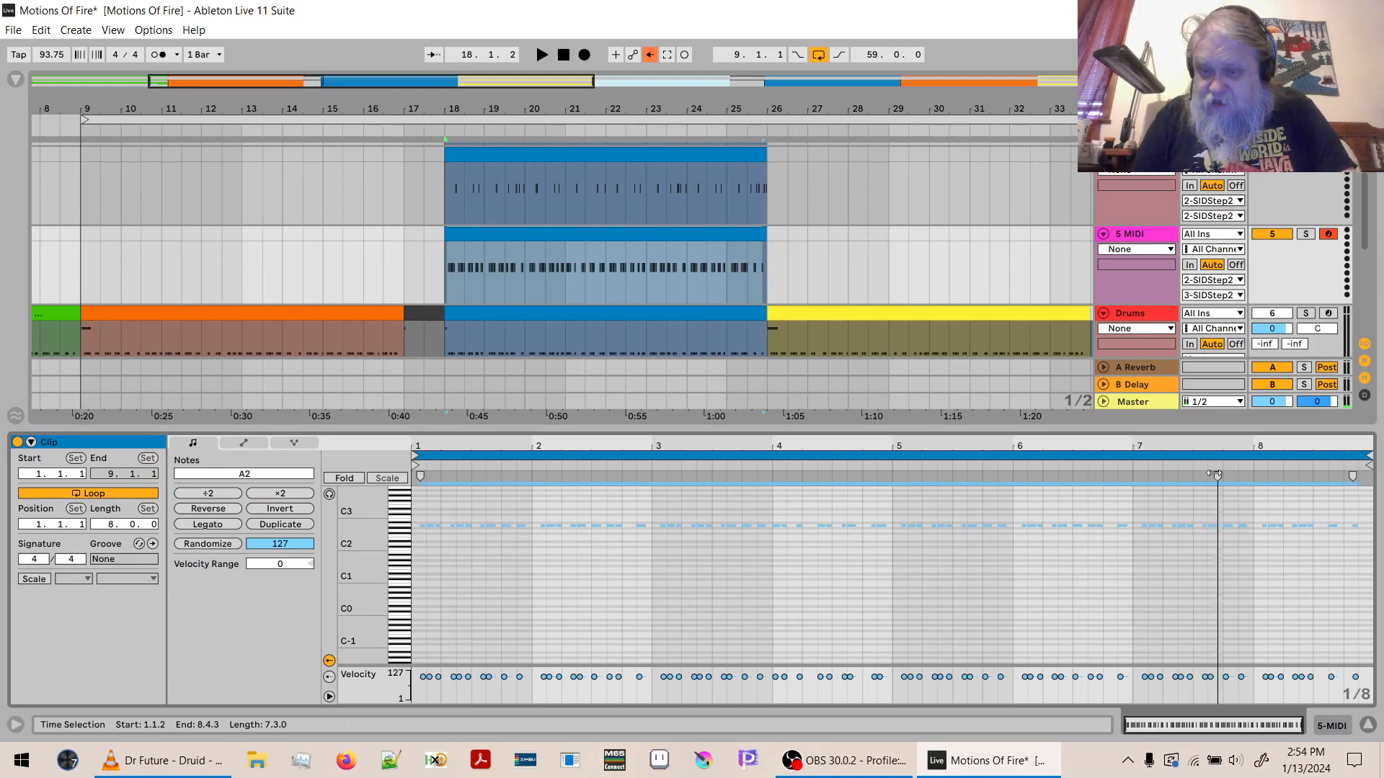
- Shorten all the hi-hat notes together from their ends and play the section to check the result
{"action": "left_click_drag", "start_coordinate": [1171, 449], "coordinate": [1171, 504]}
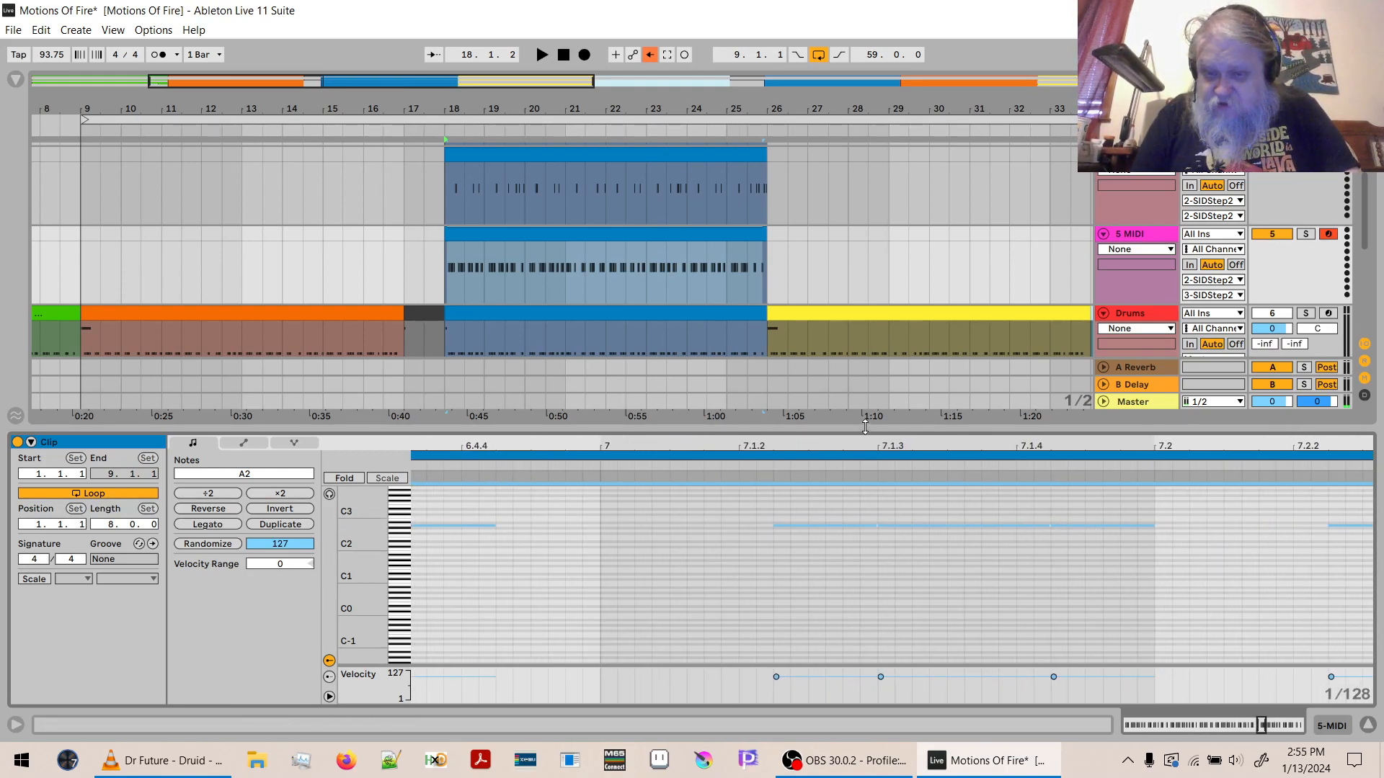
{"action": "left_click_drag", "start_coordinate": [866, 445], "coordinate": [867, 425]}
{"action": "left_click_drag", "start_coordinate": [872, 525], "coordinate": [833, 525]}
{"action": "key", "text": "space"}
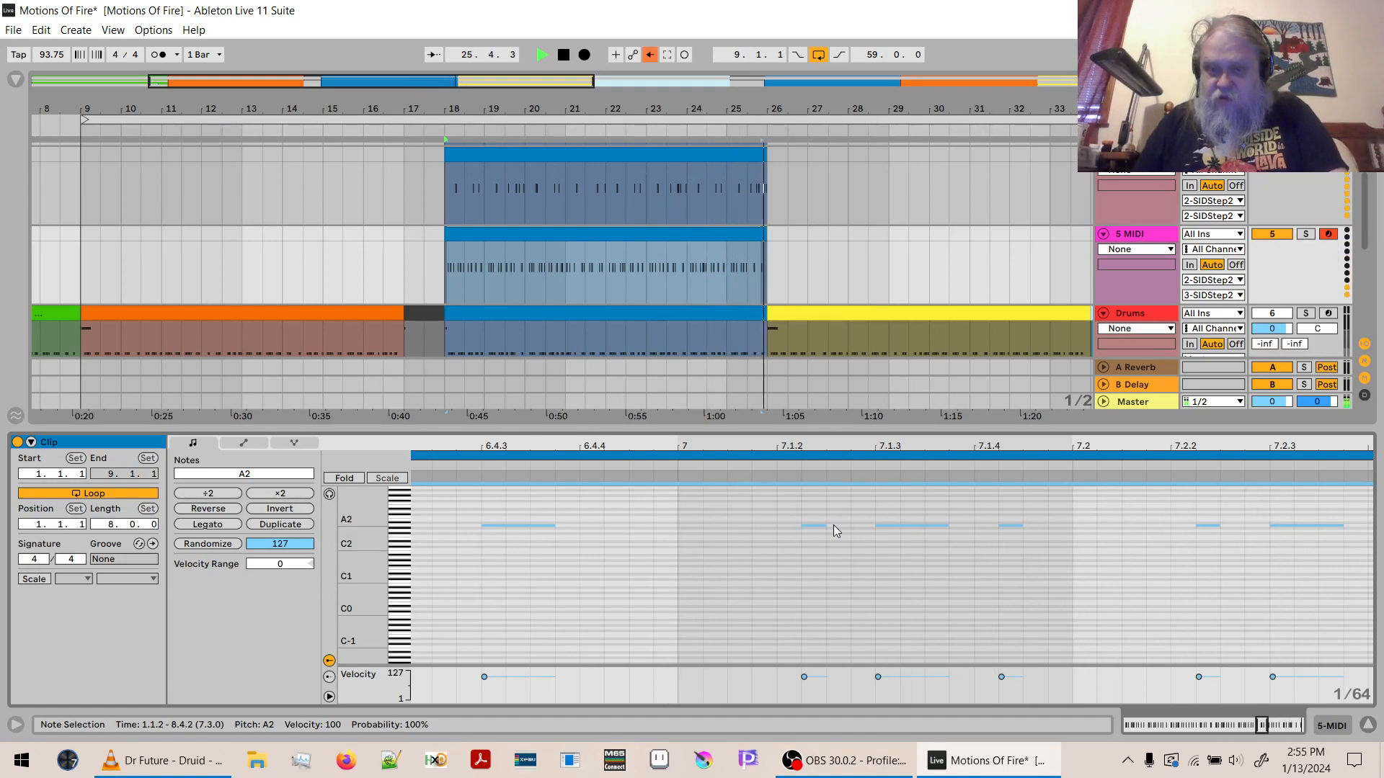
{"action": "key", "text": "space"}
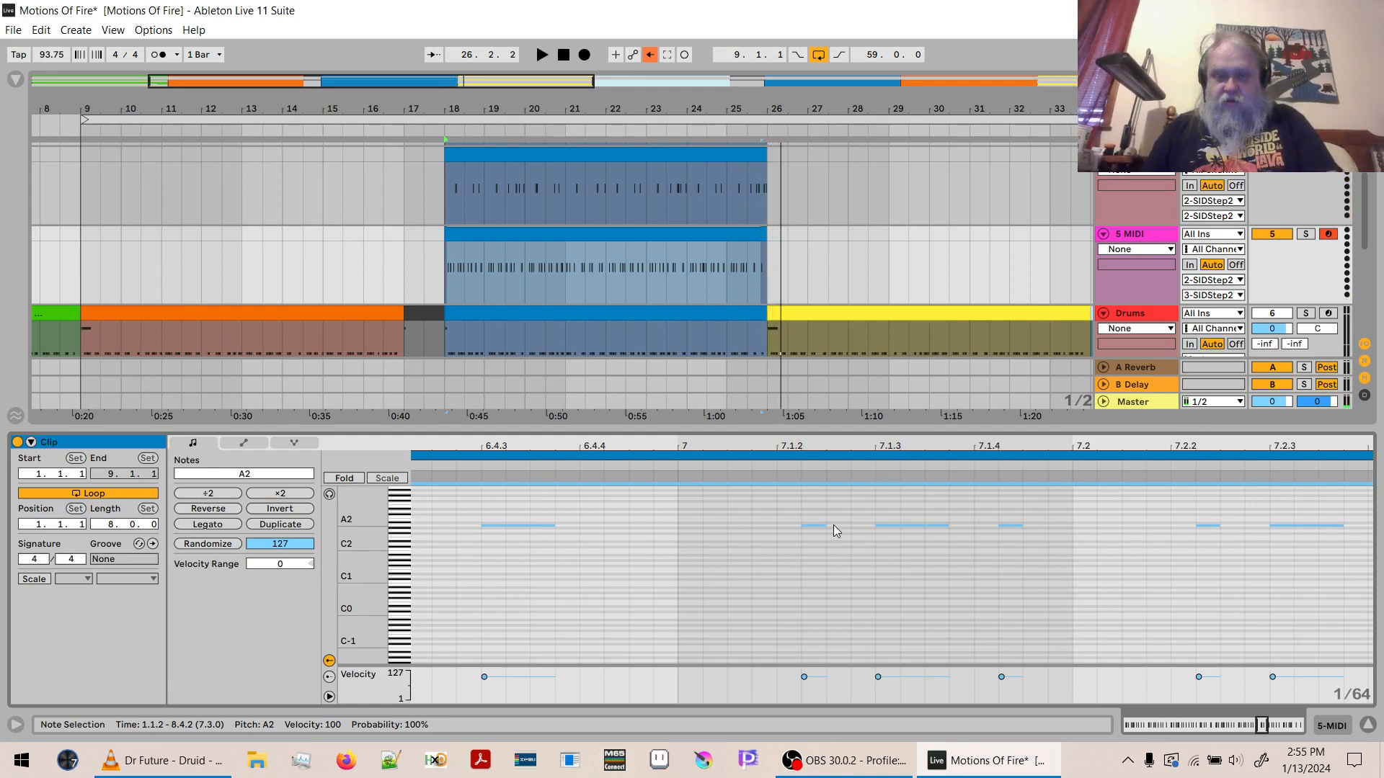
- Save the set, hide the clip editor, and enlarge the arrangement around bar 18 to compare the three drum clips
{"action": "key", "text": "ctrl+s"}
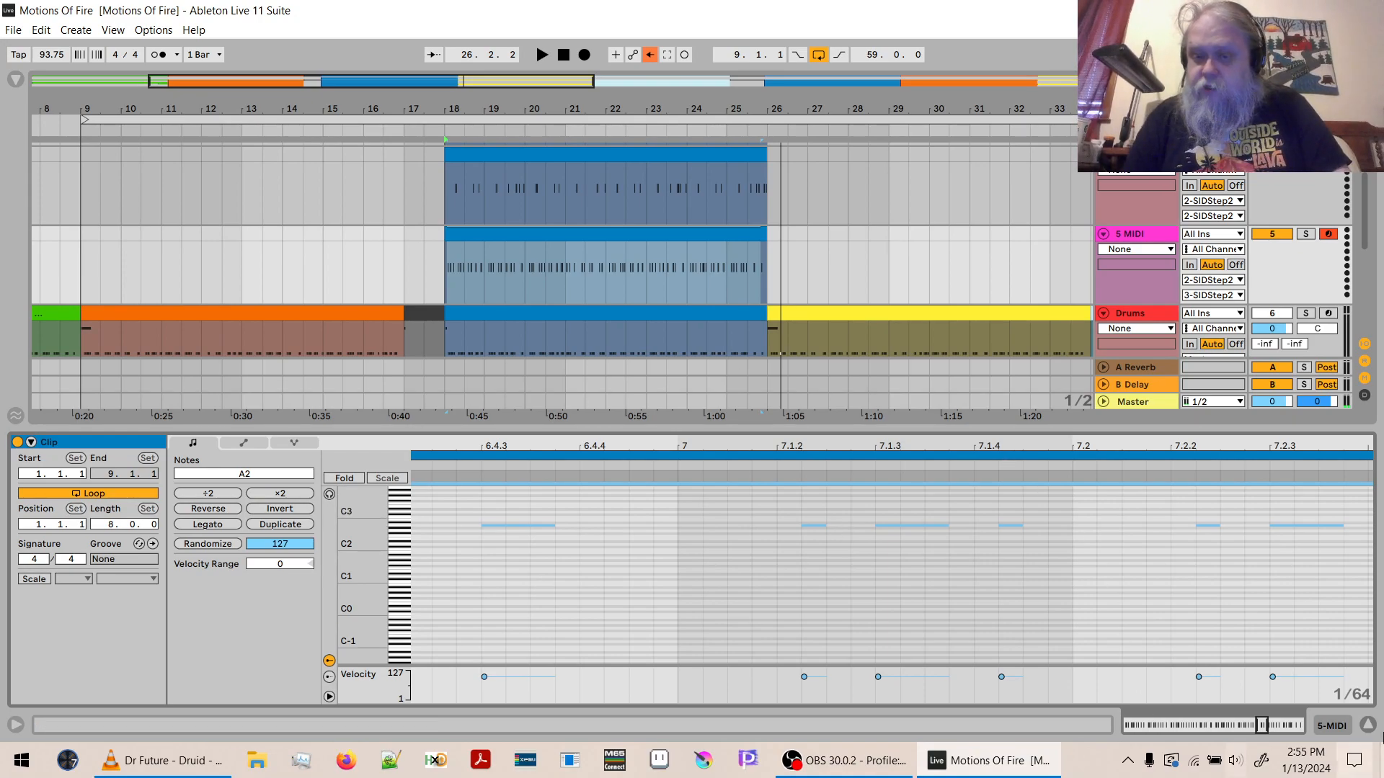
{"action": "left_click", "coordinate": [1368, 724]}
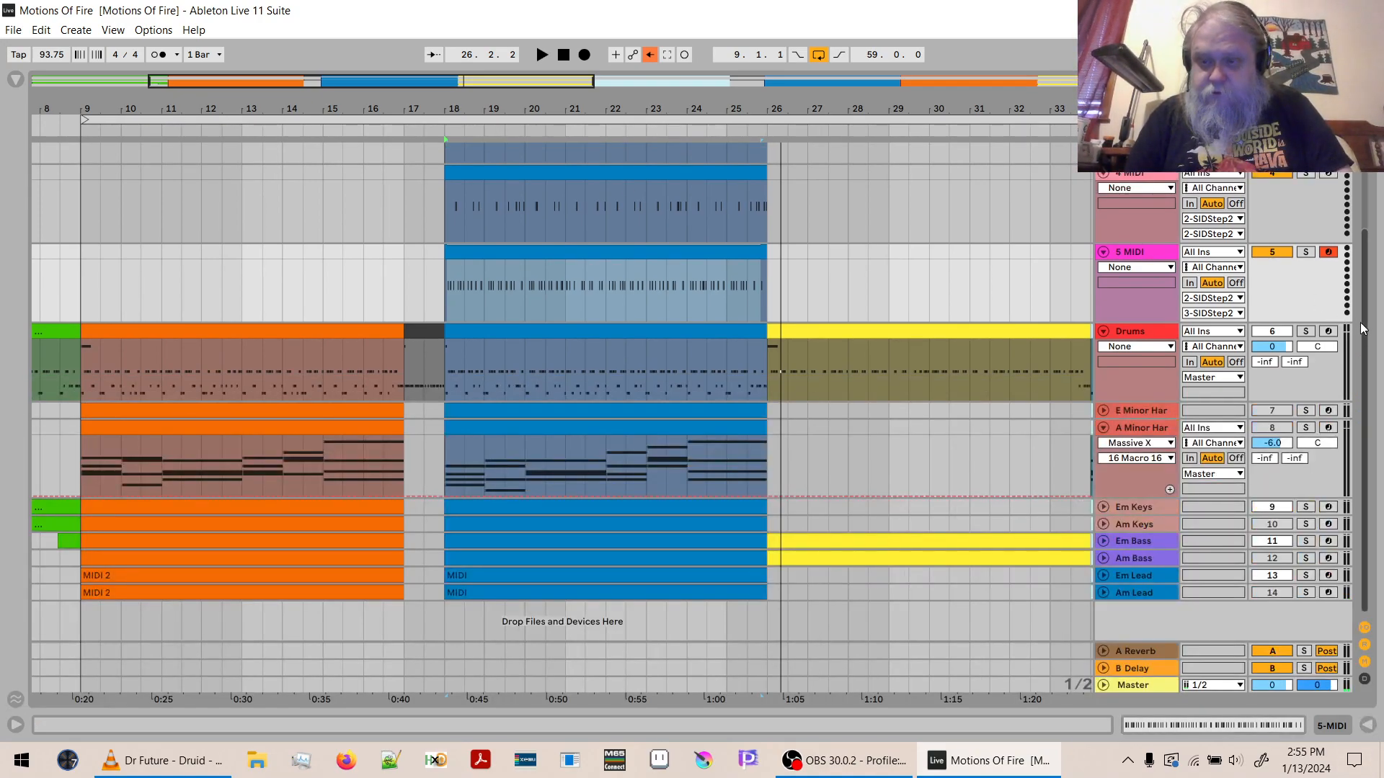
{"action": "left_click_drag", "start_coordinate": [1364, 331], "coordinate": [1377, 247]}
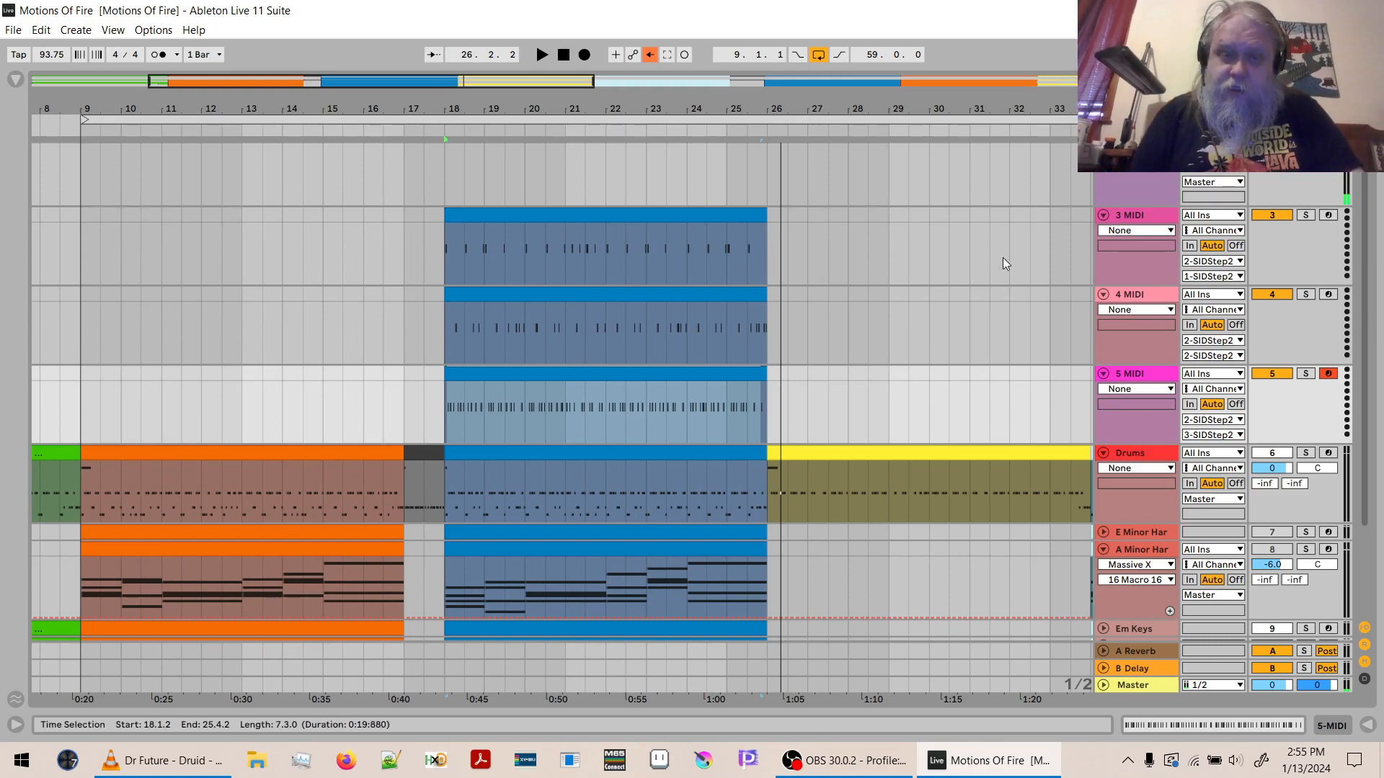
{"action": "left_click_drag", "start_coordinate": [451, 98], "coordinate": [445, 208]}
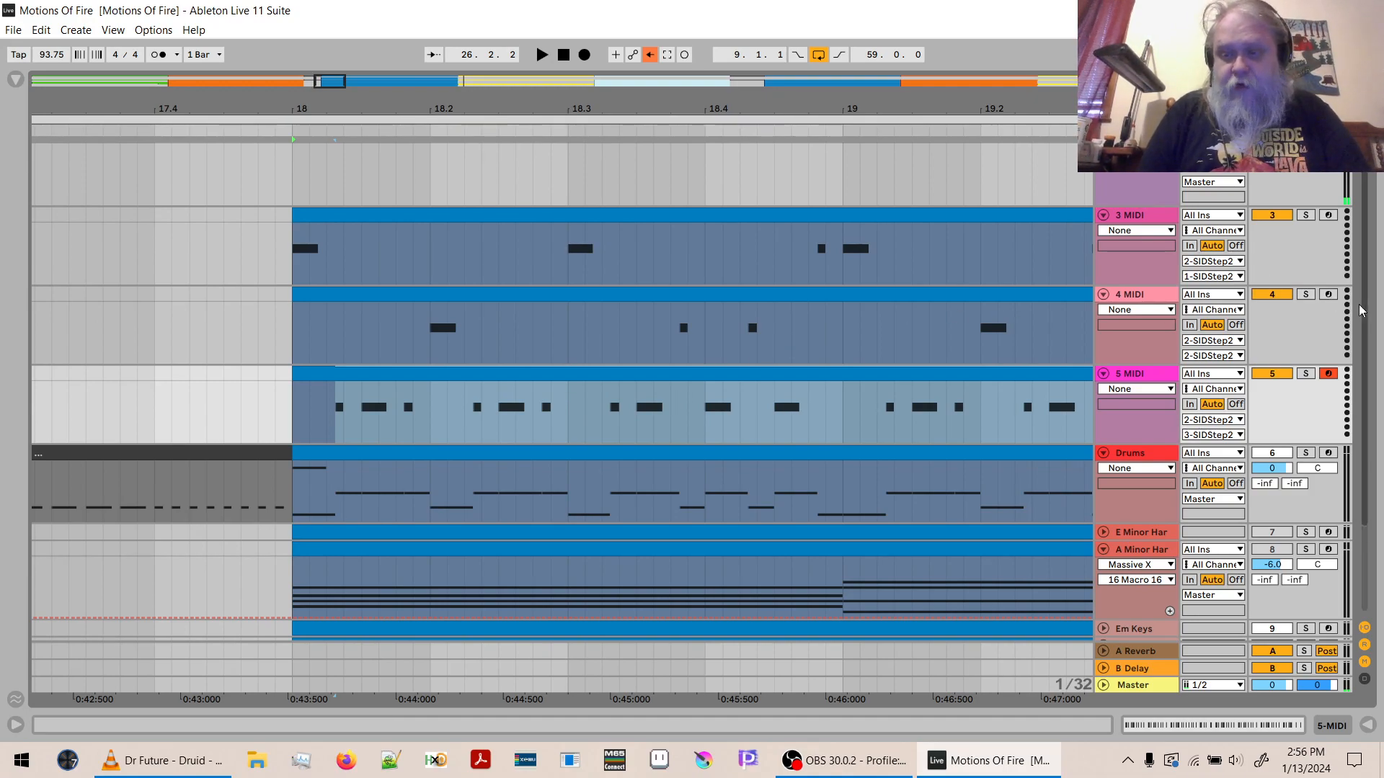
- Group the SIDStep2 track with its three MIDI tracks, name the group SID 1, and collapse it
{"action": "scroll", "coordinate": [1362, 288], "scroll_direction": "up", "scroll_amount": 2}
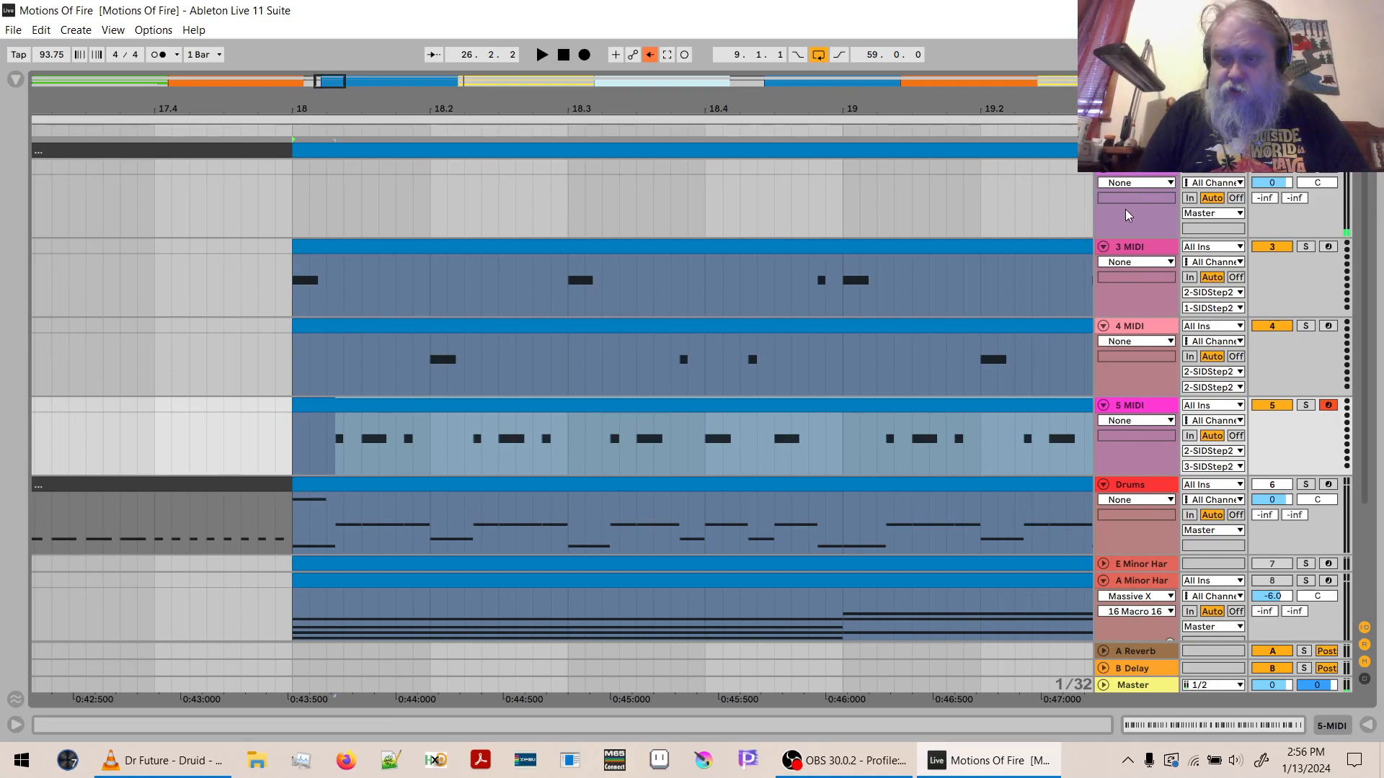
{"action": "left_click", "coordinate": [1136, 173]}
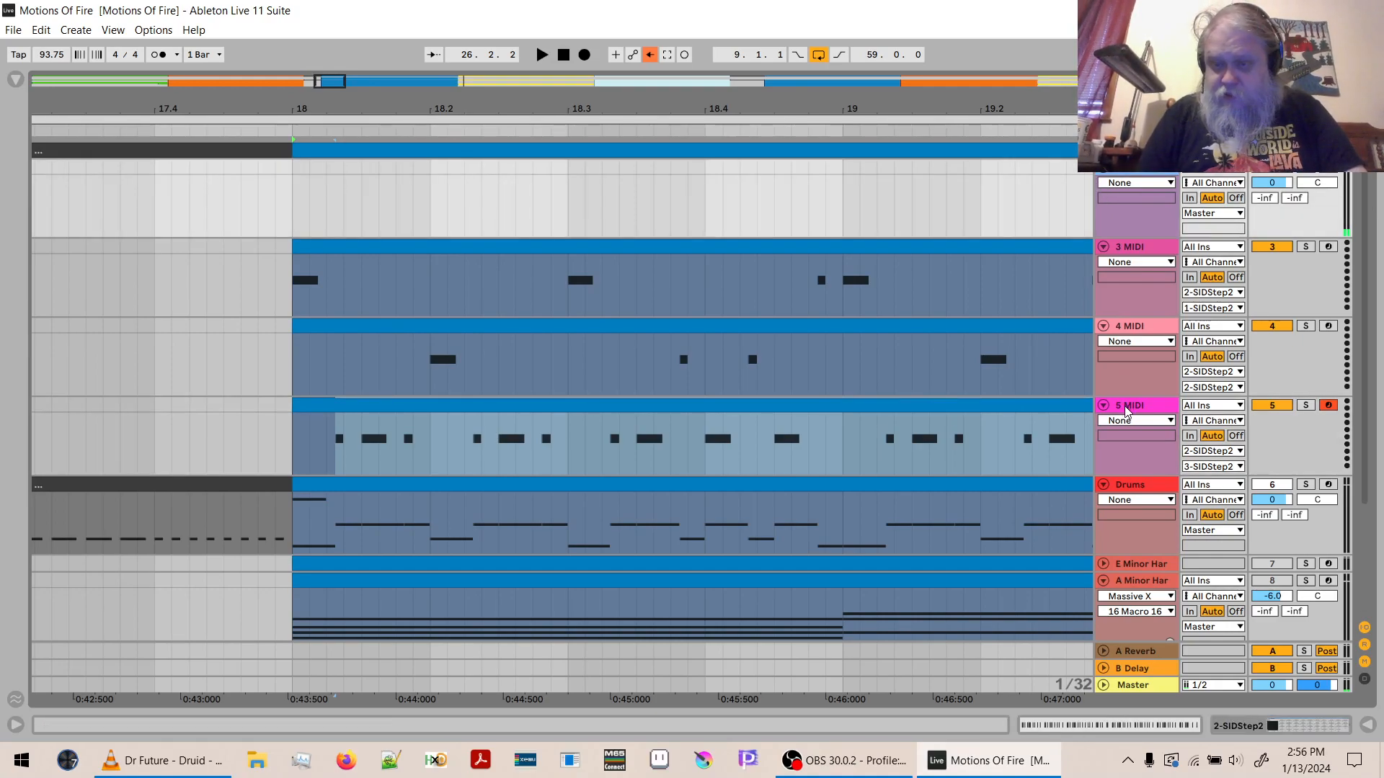
{"action": "key", "text": "ctrl+g"}
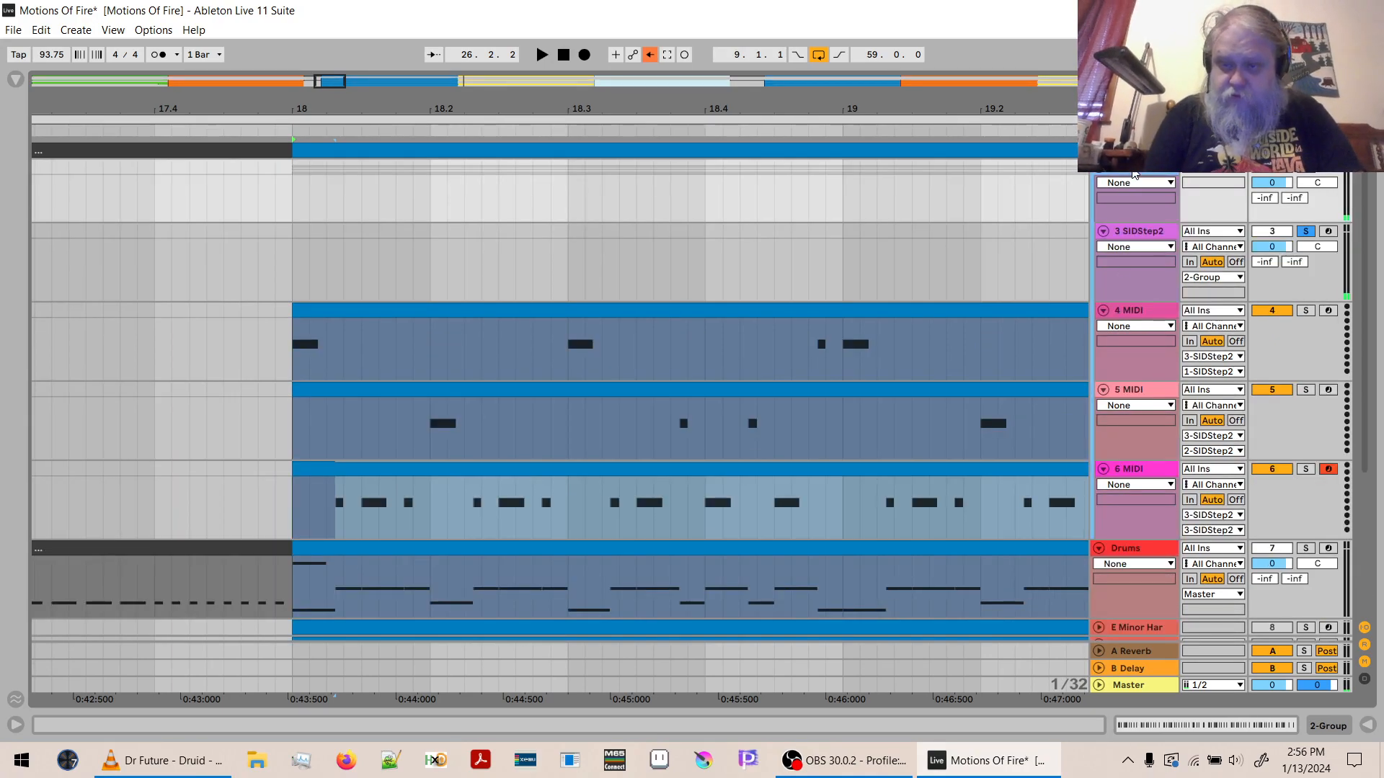
{"action": "key", "text": "Return"}
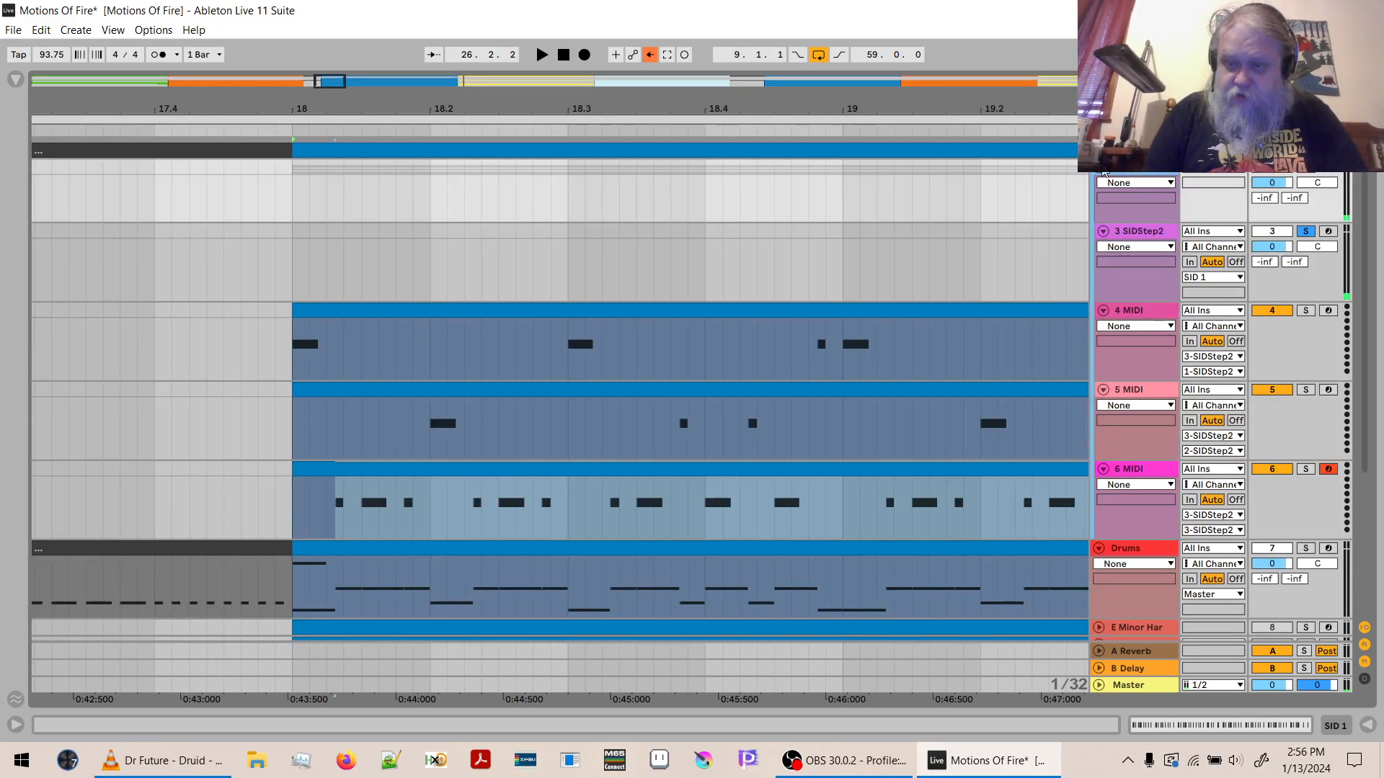
{"action": "left_click", "coordinate": [1100, 167]}
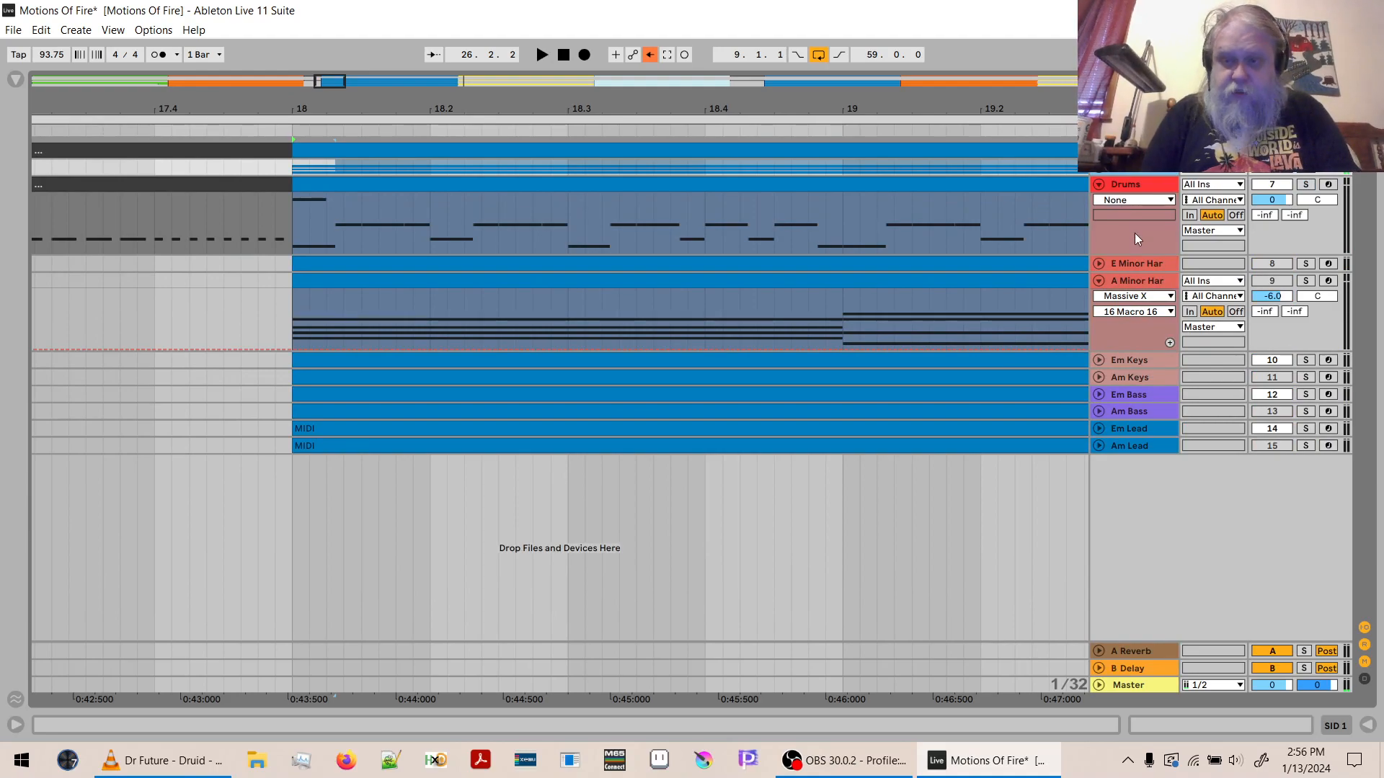
- Insert a MIDI track below the SID 1 group and load SIDStep2 from the favorites onto it
{"action": "key", "text": "ctrl+shift+t"}
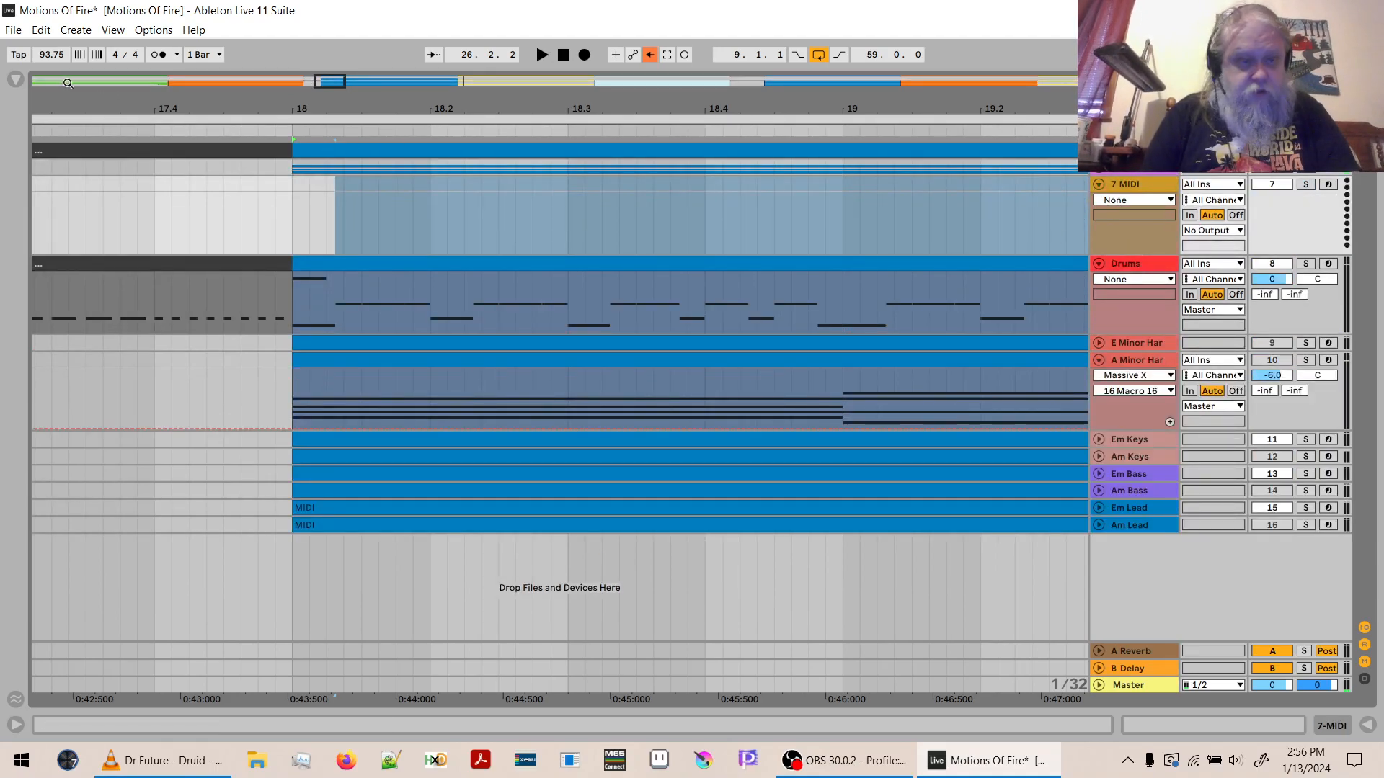
{"action": "left_click", "coordinate": [15, 83]}
{"action": "left_click_drag", "start_coordinate": [125, 124], "coordinate": [911, 206]}
{"action": "left_click_drag", "start_coordinate": [569, 224], "coordinate": [569, 218]}
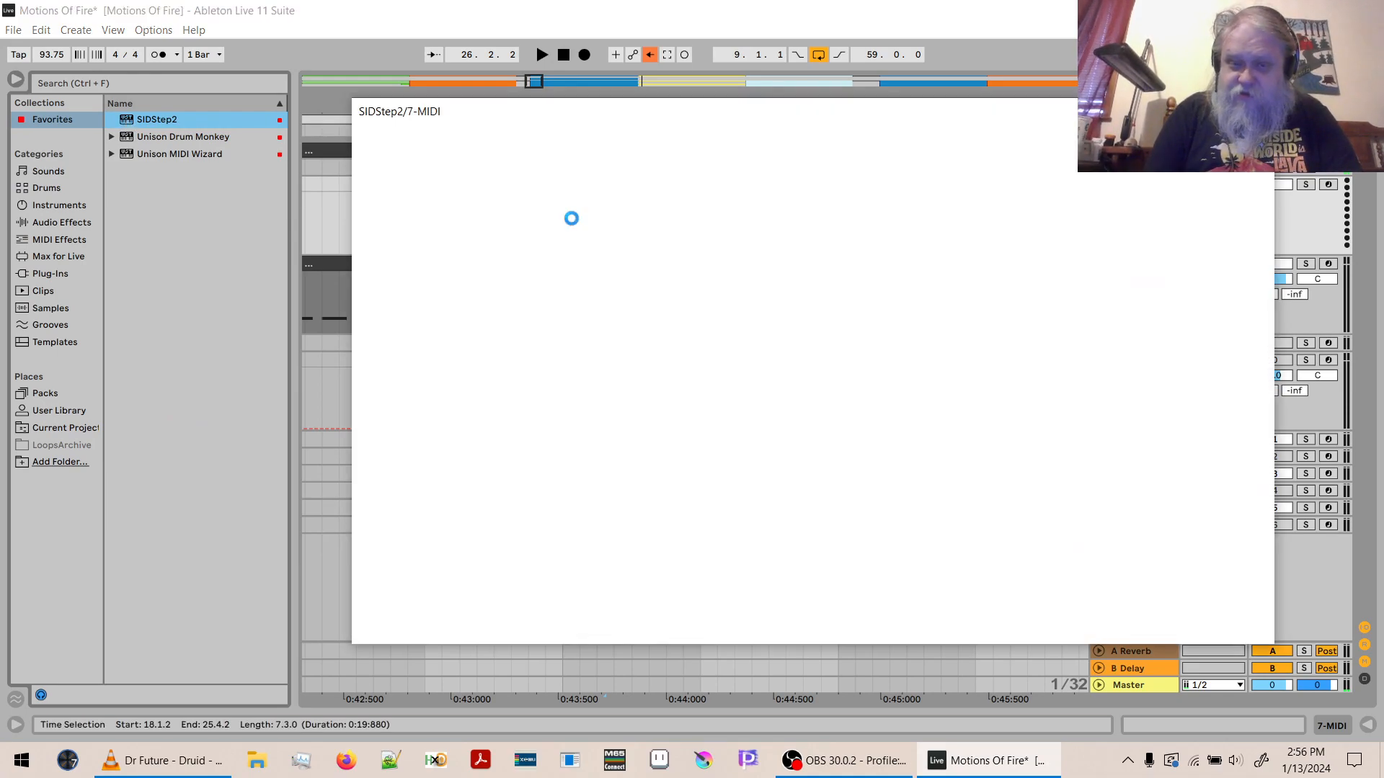
{"action": "left_click", "coordinate": [15, 80]}
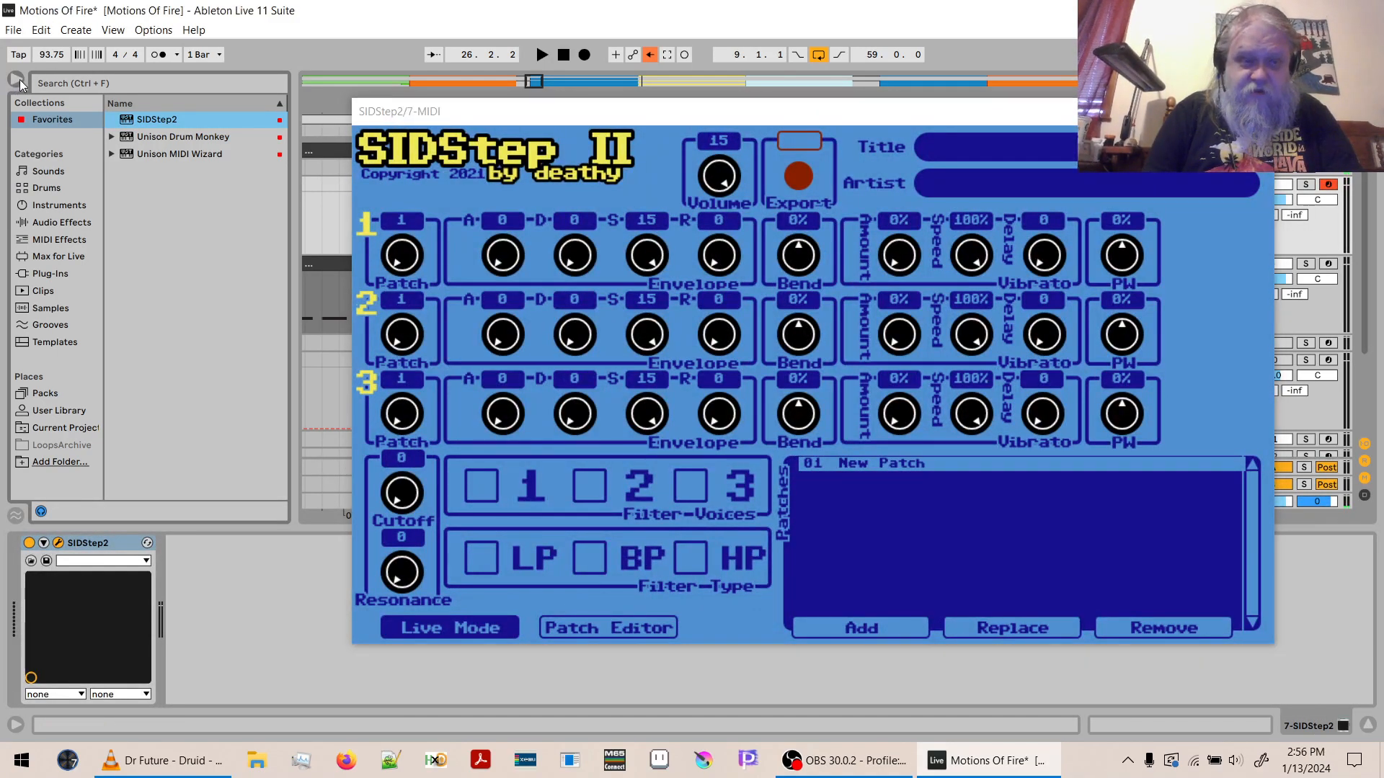
- Set the new SIDStep2 instance's title to Motions of Fire and its artist to deathy/BAS
{"action": "left_click", "coordinate": [965, 146]}
{"action": "type", "text": "Motions o"}
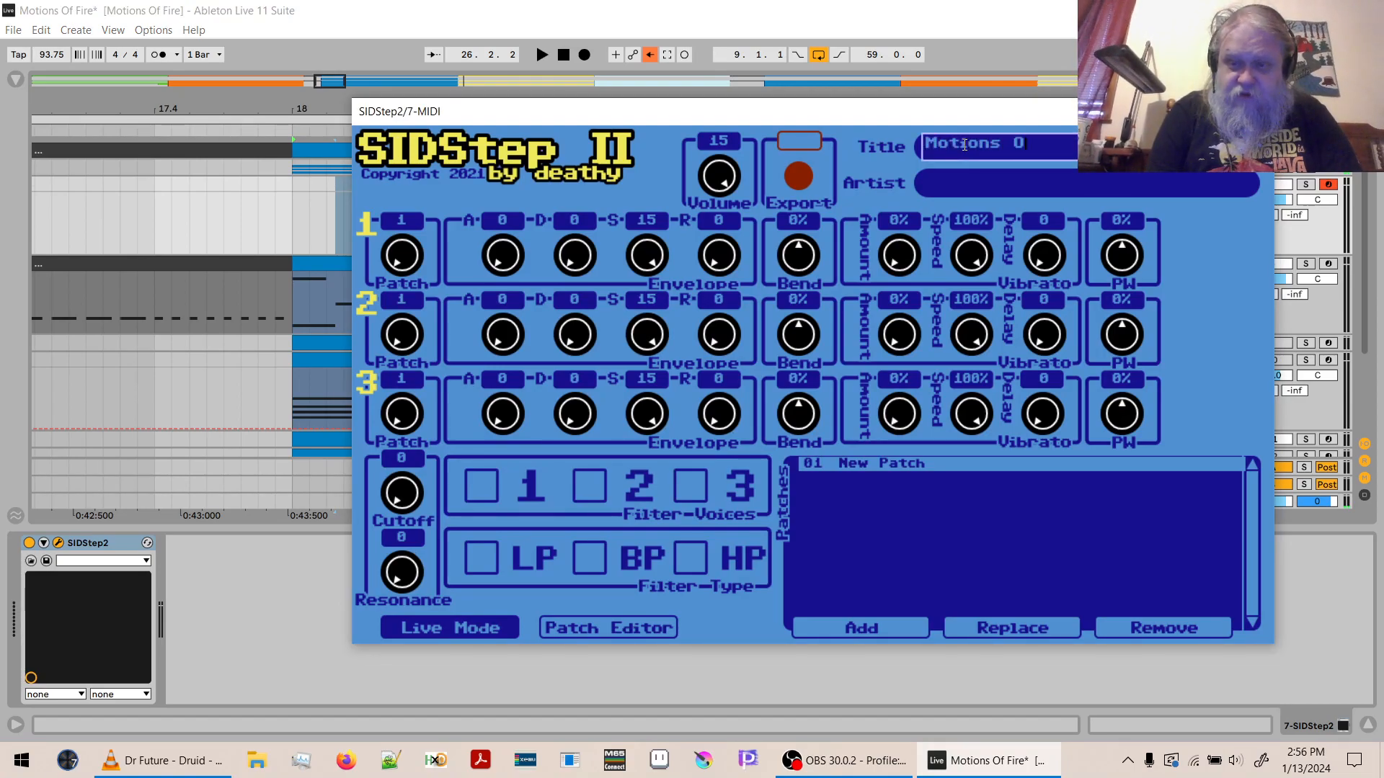
{"action": "type", "text": "f Fire"}
{"action": "key", "text": "Return"}
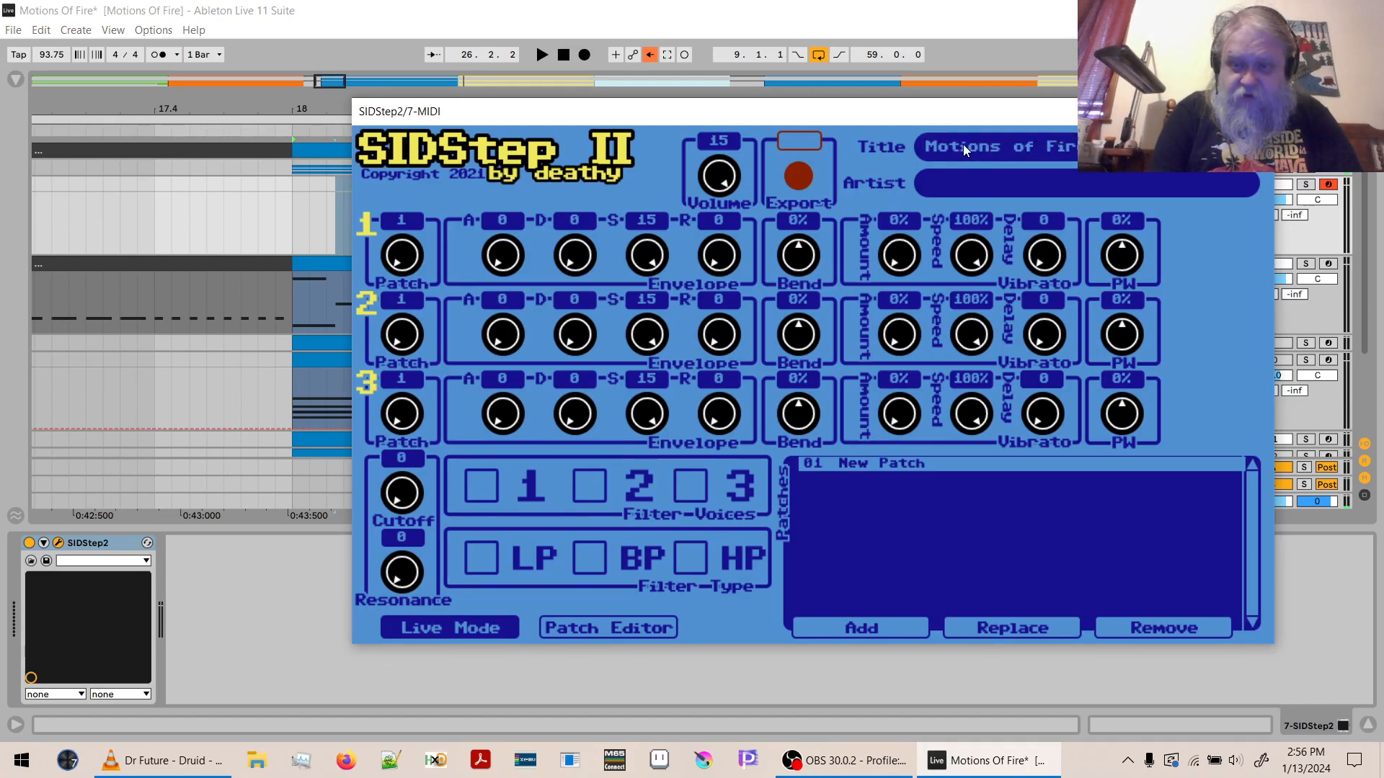
{"action": "key", "text": "Tab"}
{"action": "type", "text": "deathy/BAS"}
{"action": "key", "text": "Return"}
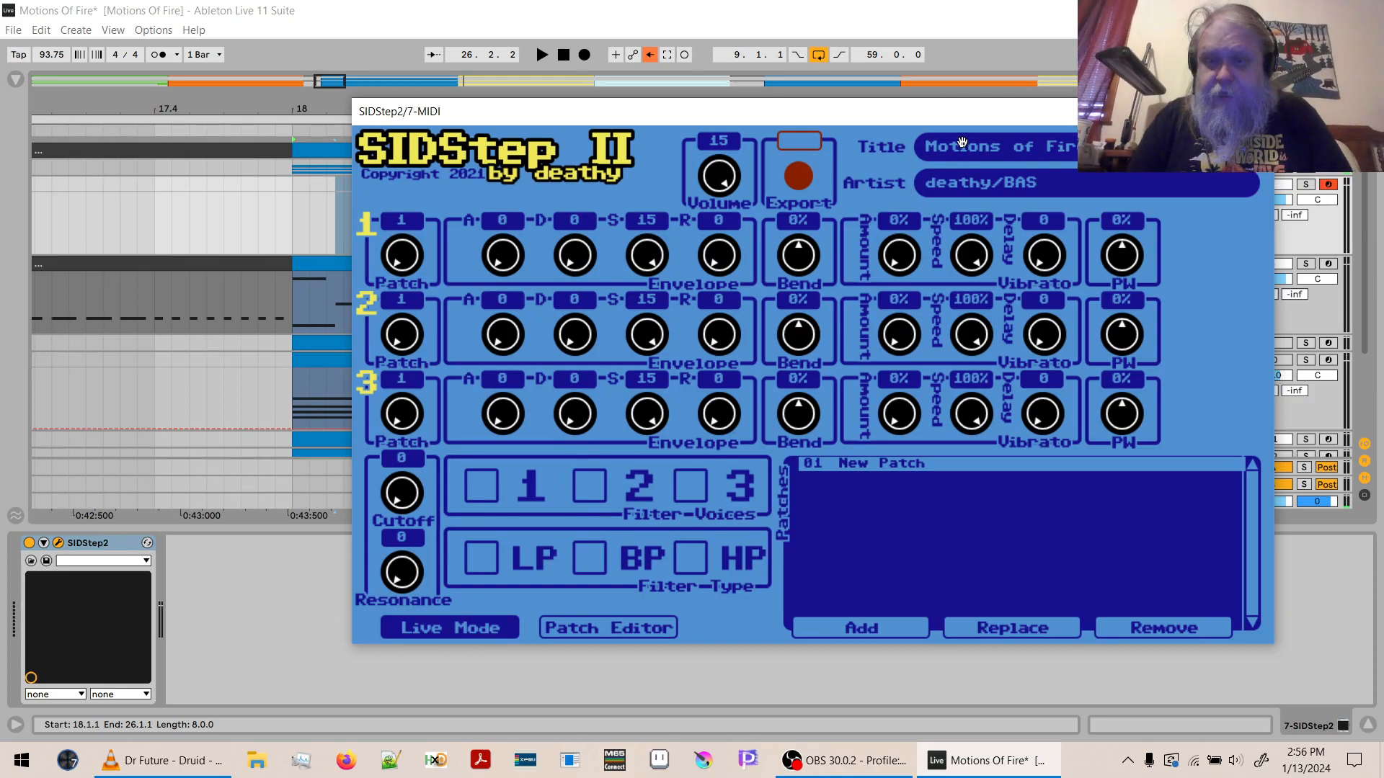
- Check the patch list of the SIDStep2 instance inside the SID 1 group, leaving the group collapsed
{"action": "left_click_drag", "start_coordinate": [958, 119], "coordinate": [753, 181]}
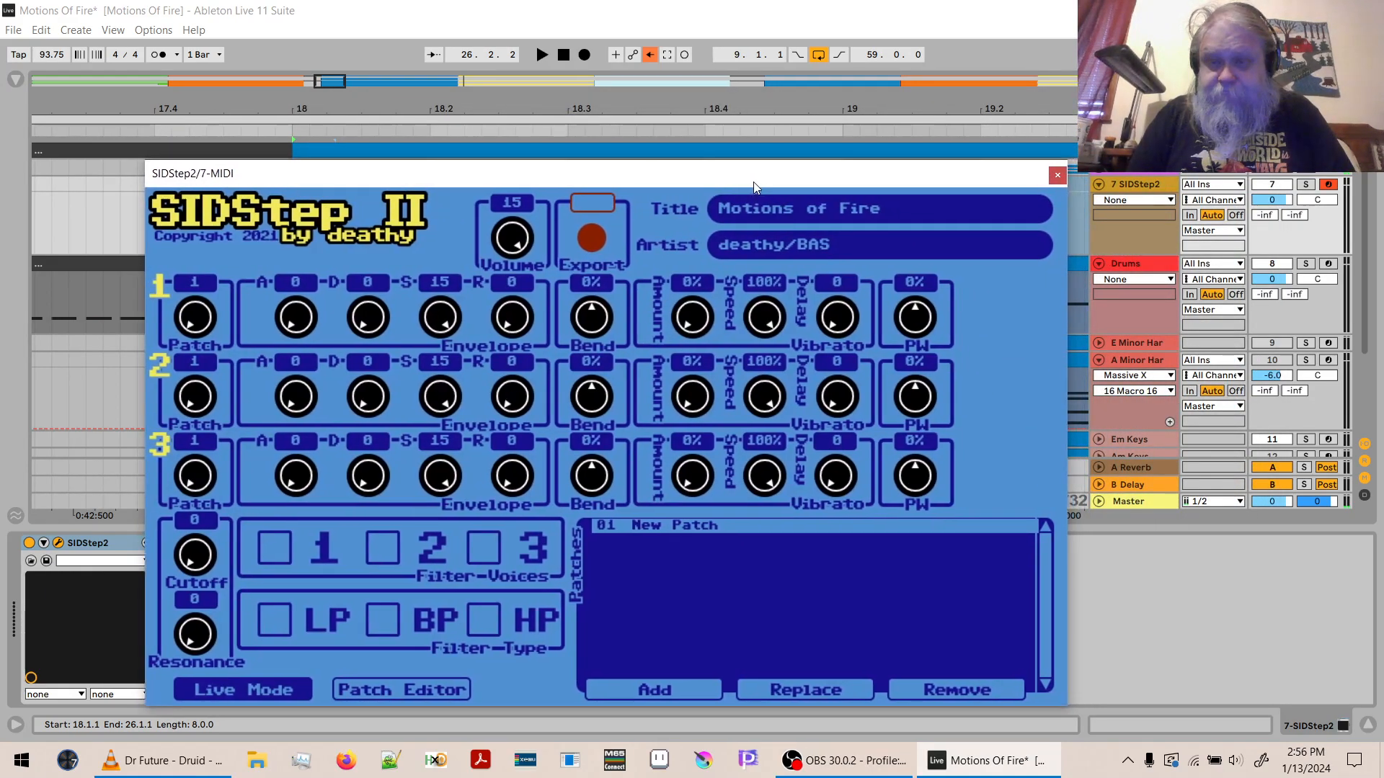
{"action": "left_click", "coordinate": [1101, 173]}
{"action": "scroll", "coordinate": [1100, 172], "scroll_direction": "up", "scroll_amount": 5}
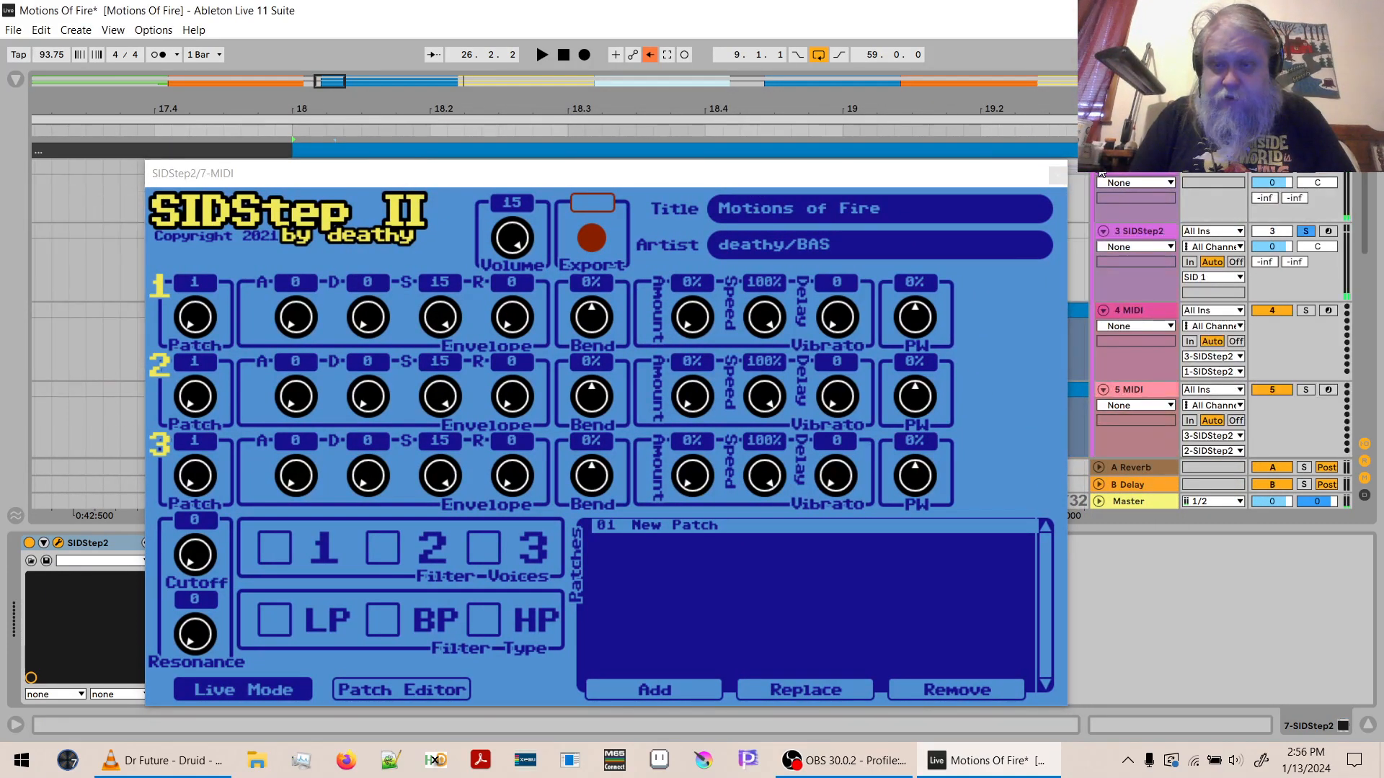
{"action": "left_click", "coordinate": [1130, 234]}
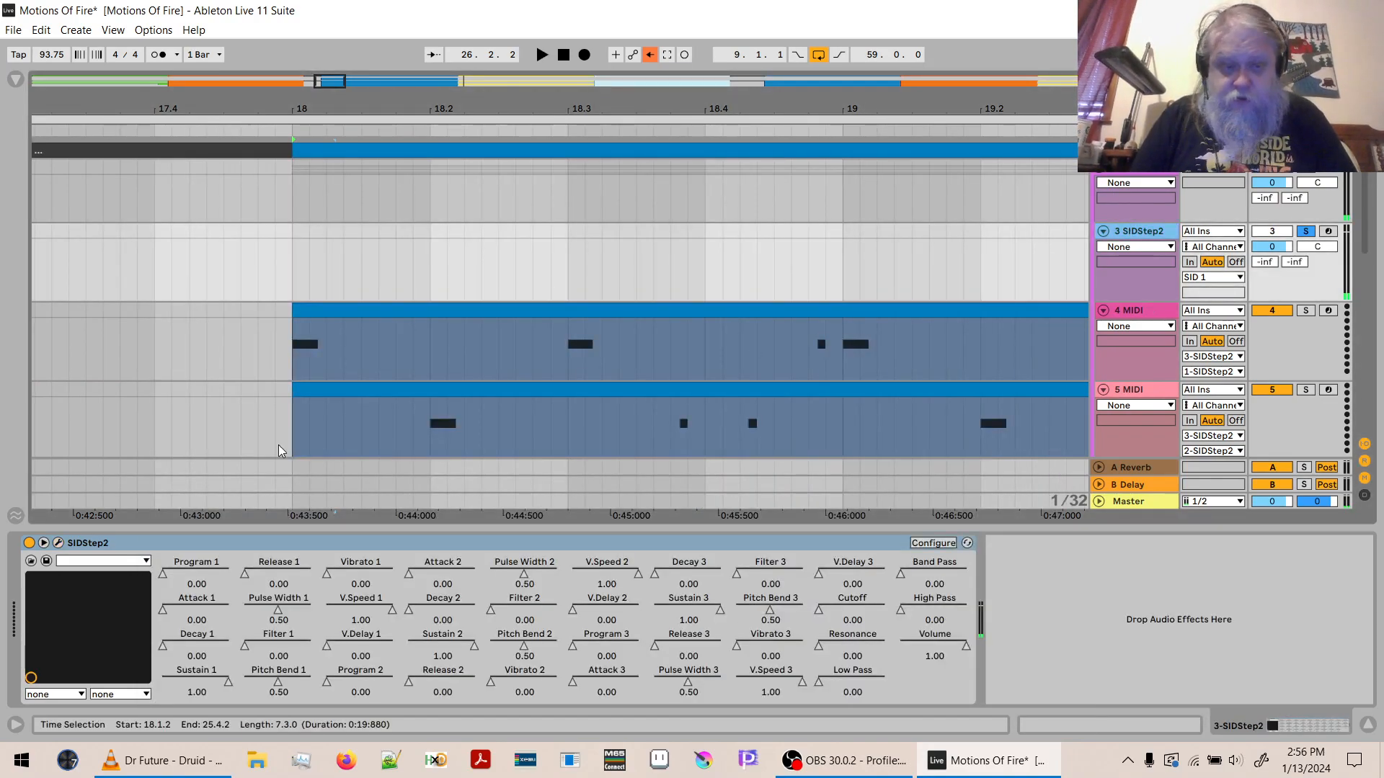
{"action": "left_click", "coordinate": [58, 542]}
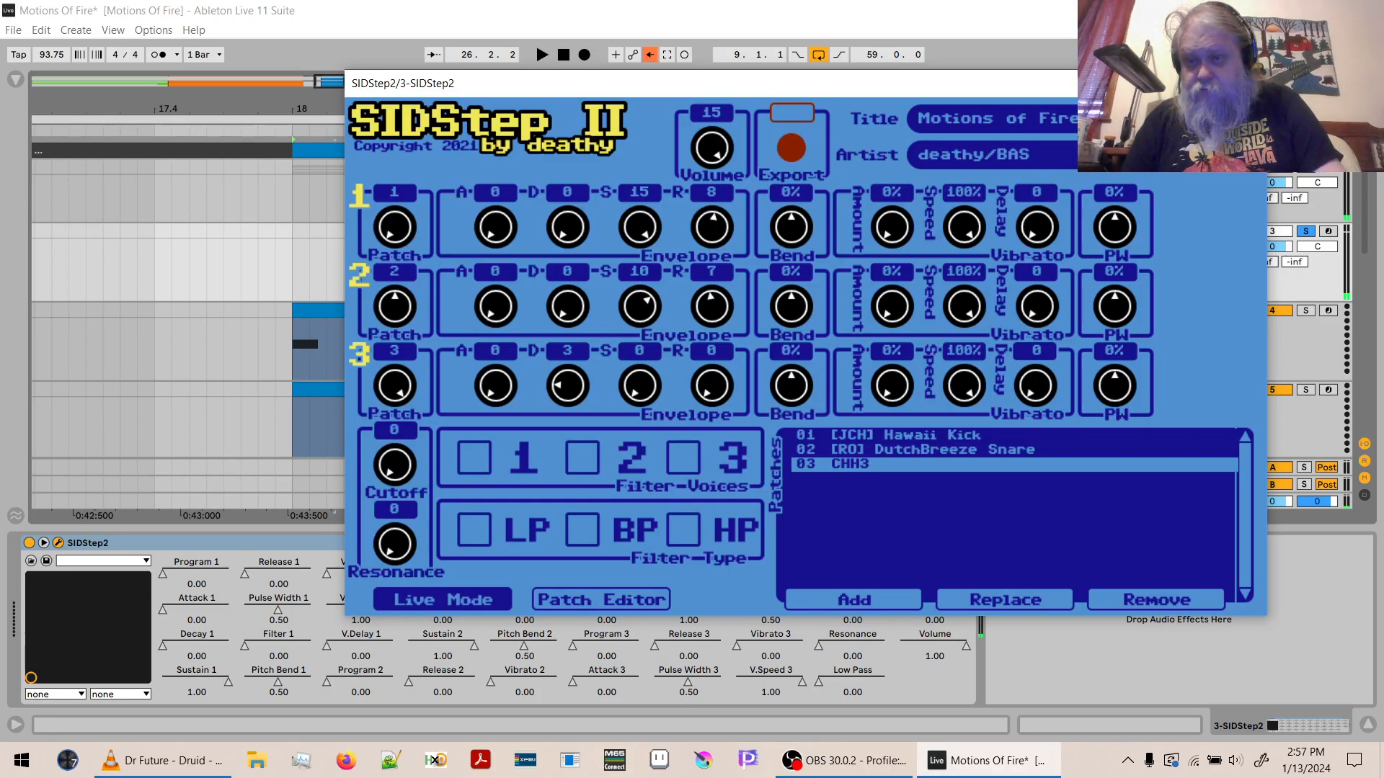
{"action": "left_click", "coordinate": [1249, 84]}
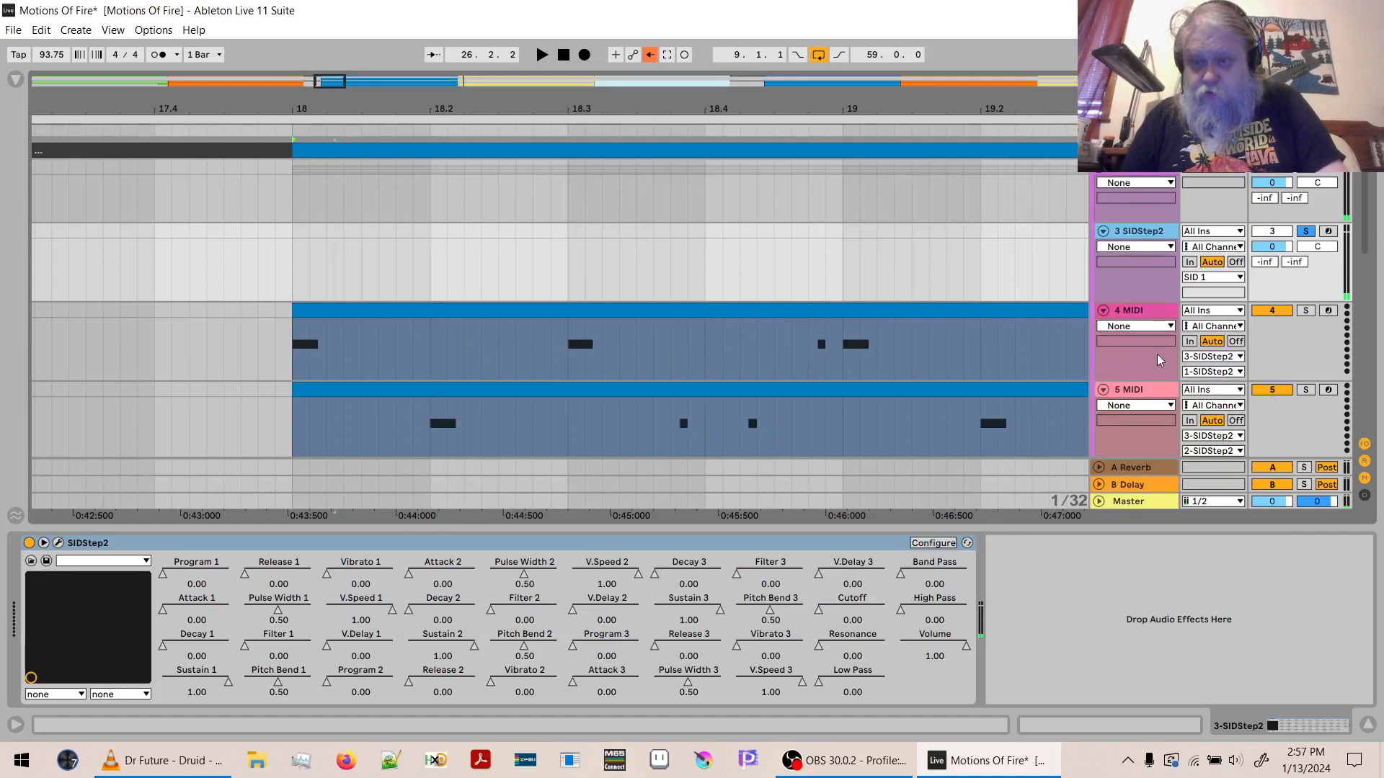
{"action": "left_click", "coordinate": [1103, 168]}
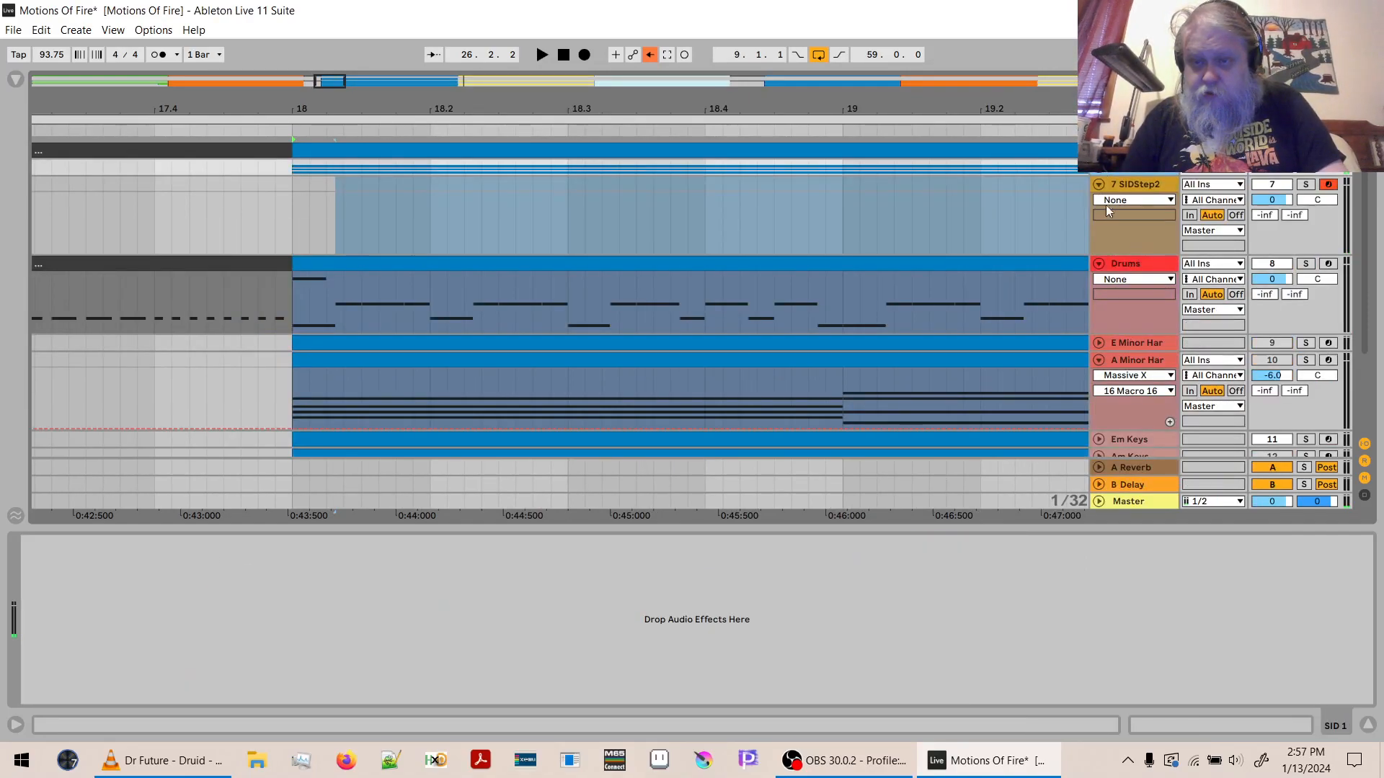
- Replace New Patch in the track 7 SIDStep2 instance with the drum patch [JCH] Hawaii Kick
{"action": "left_click", "coordinate": [1133, 182]}
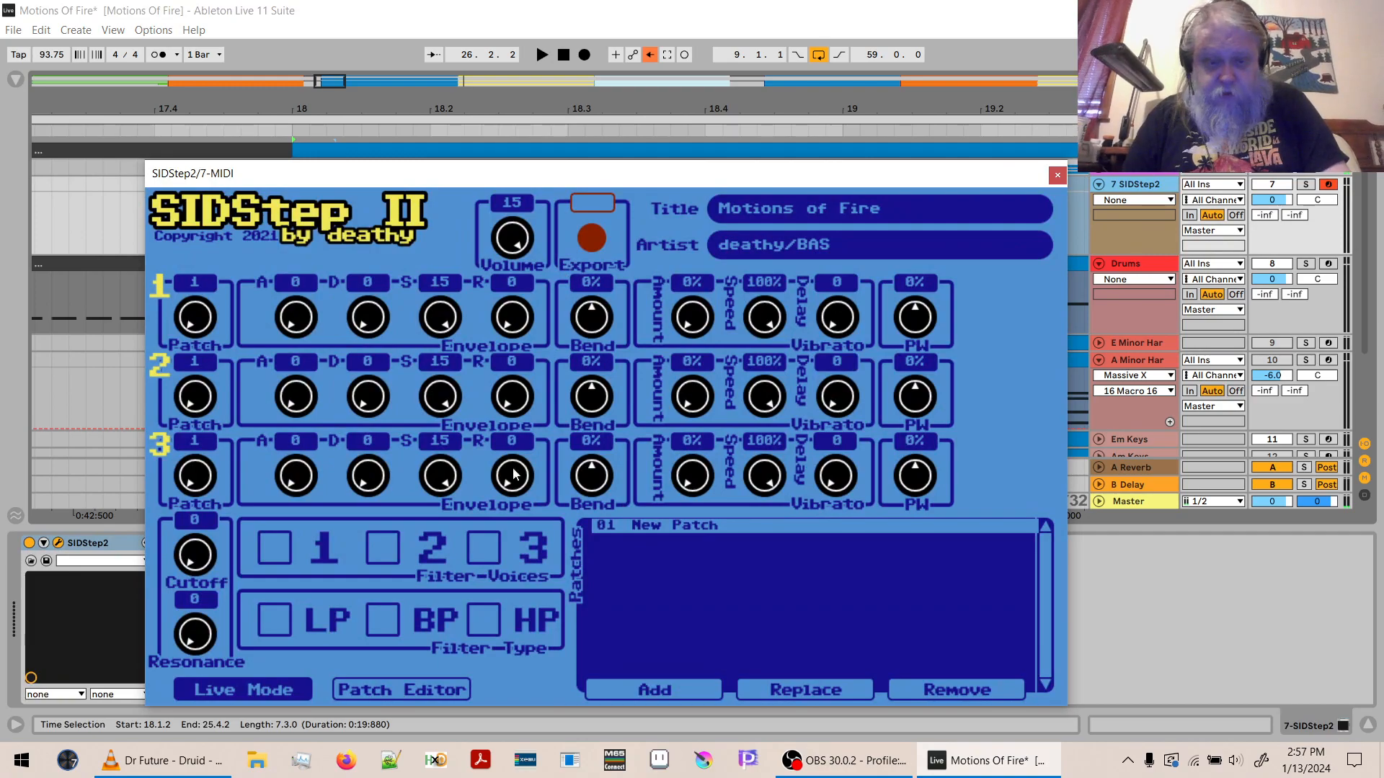
{"action": "left_click", "coordinate": [757, 690]}
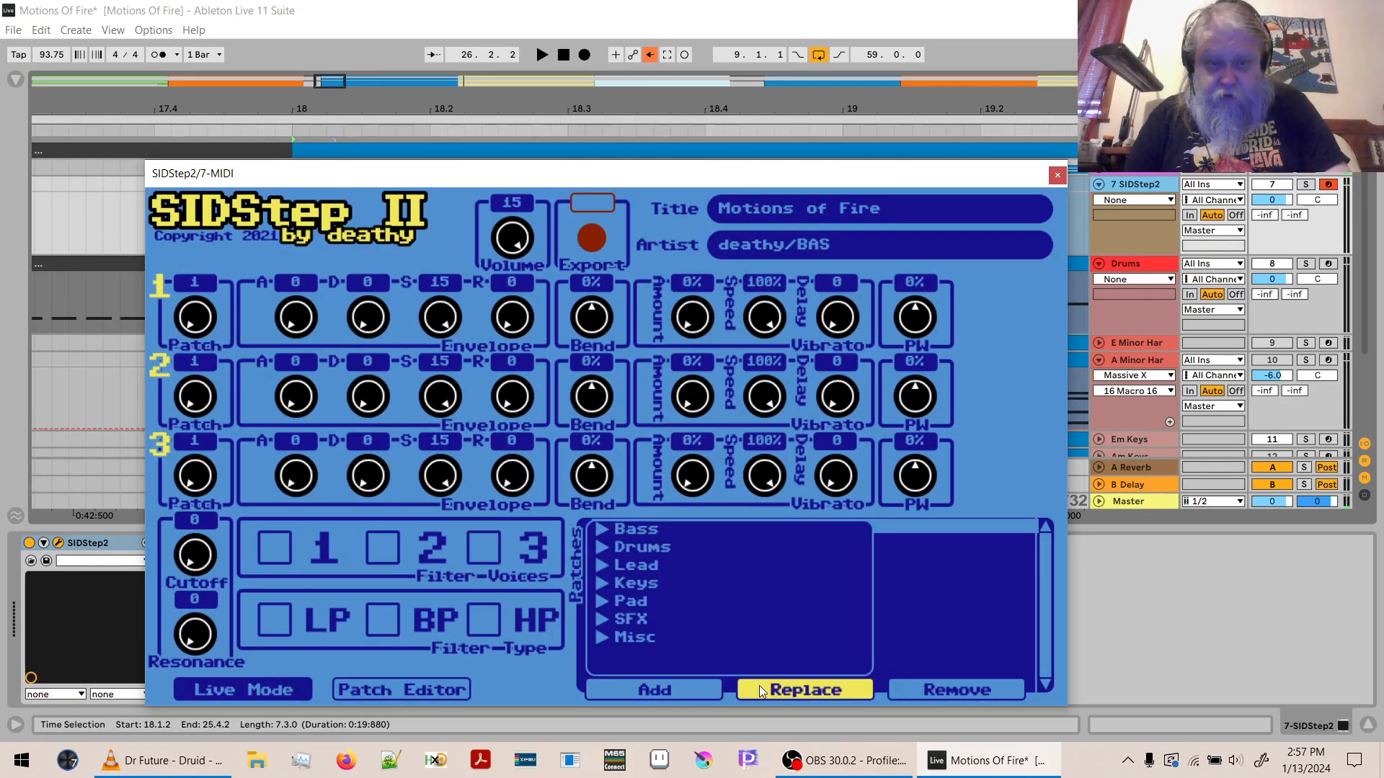
{"action": "left_click", "coordinate": [600, 547]}
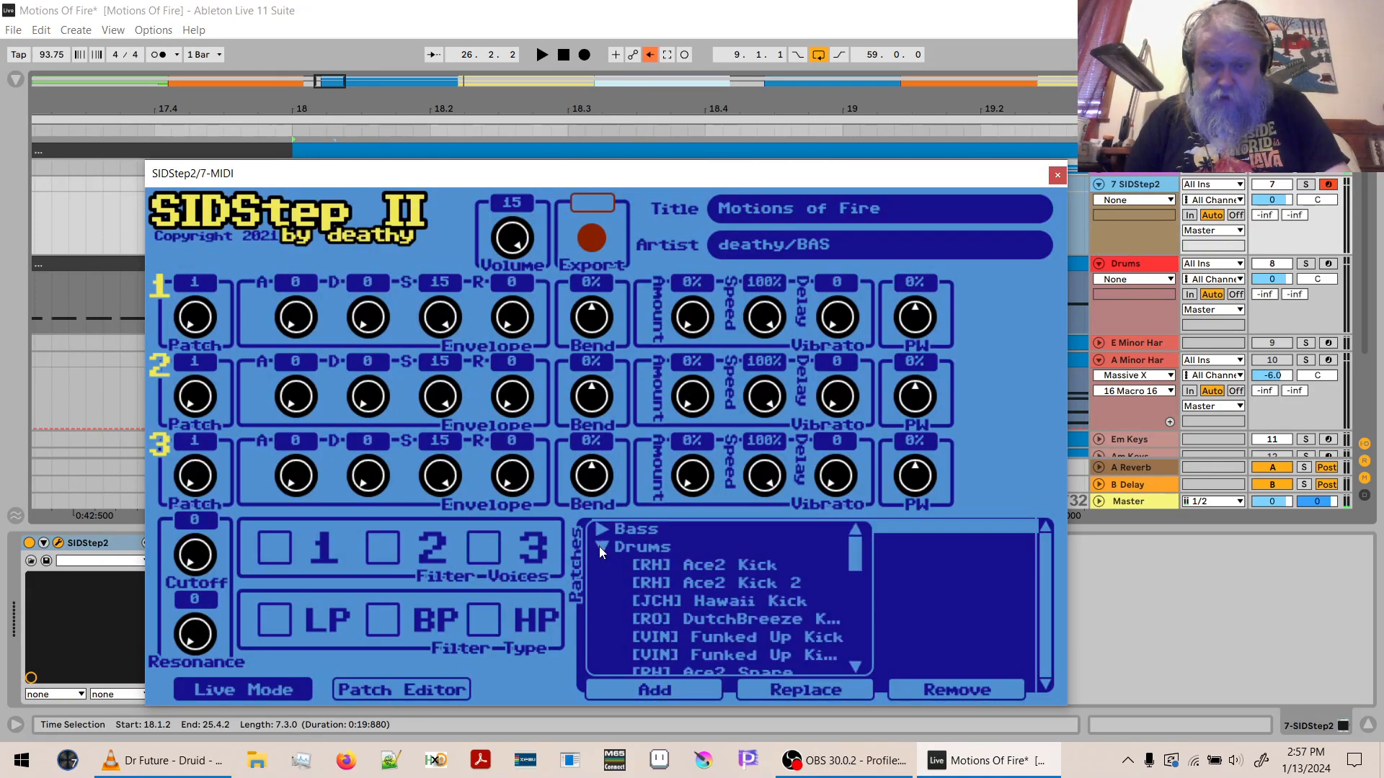
{"action": "double_click", "coordinate": [780, 598]}
- Add the drum patches [RO] DutchBreeze Snare and CHH3 to the track 7 SIDStep2 instance
{"action": "left_click", "coordinate": [673, 689]}
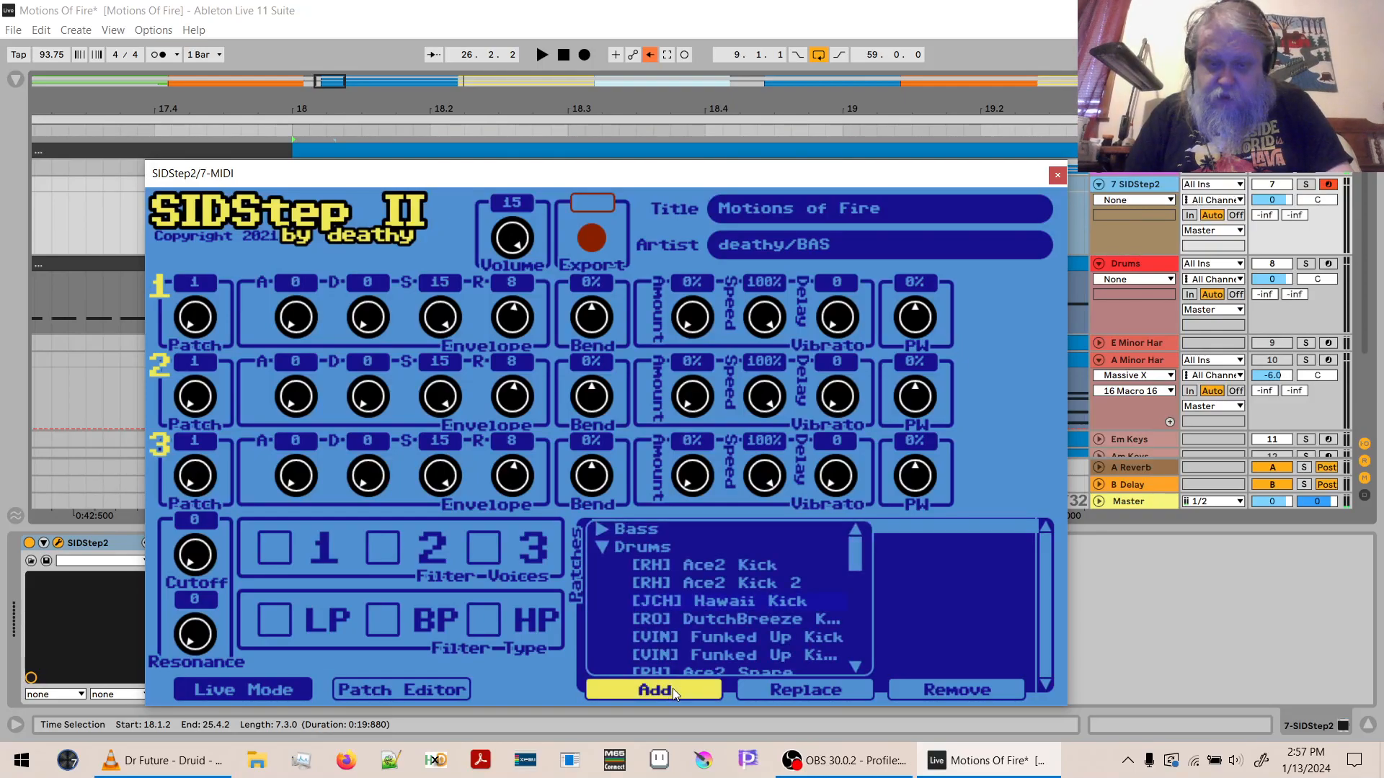
{"action": "scroll", "coordinate": [843, 620], "scroll_direction": "down", "scroll_amount": 3}
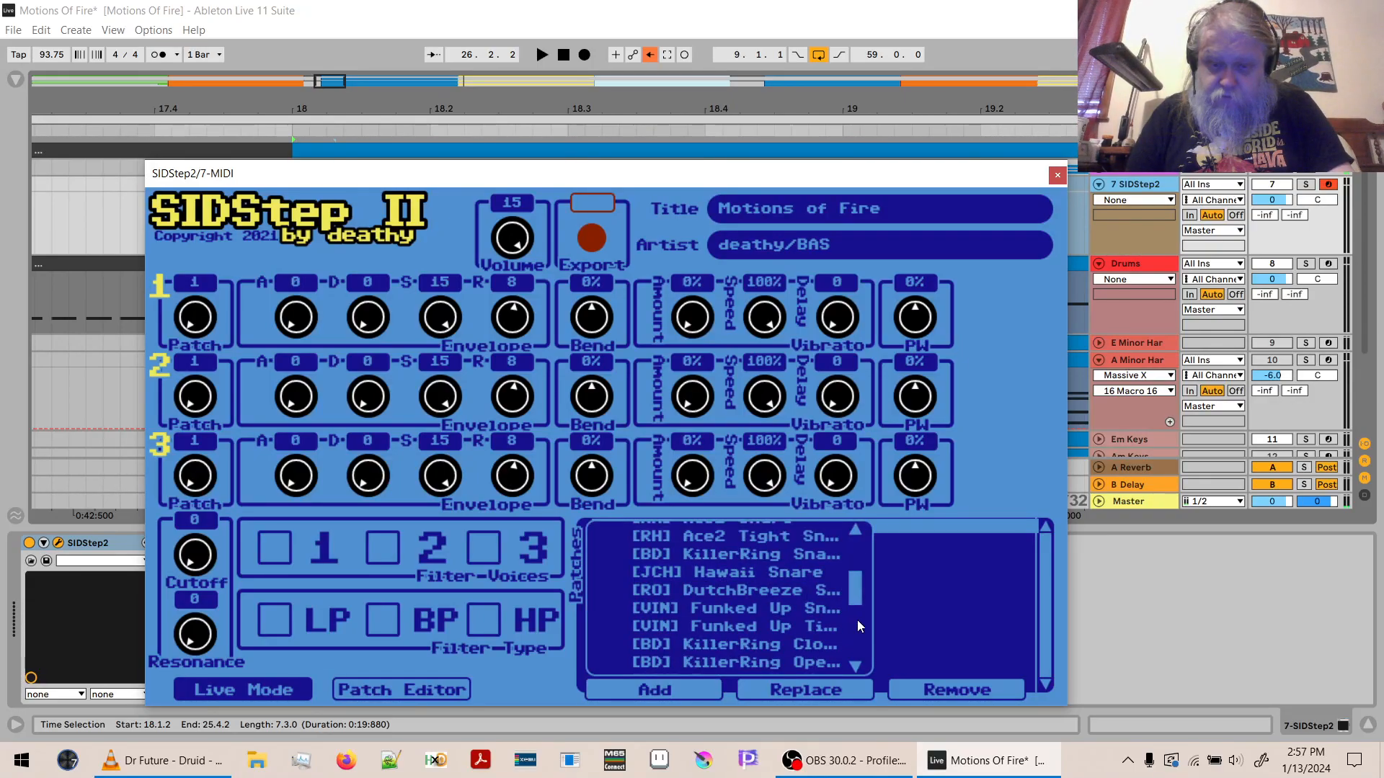
{"action": "double_click", "coordinate": [772, 588]}
{"action": "left_click", "coordinate": [696, 685]}
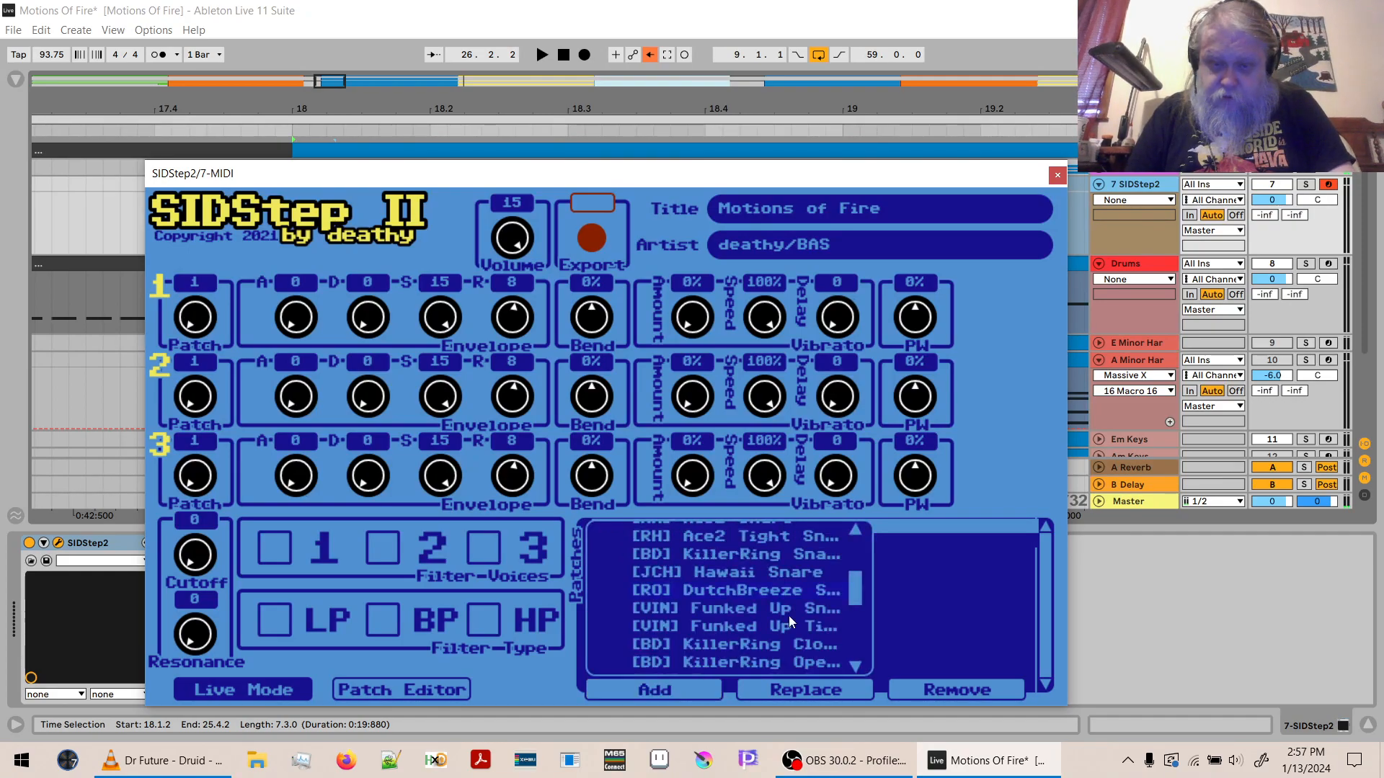
{"action": "left_click_drag", "start_coordinate": [854, 586], "coordinate": [856, 644]}
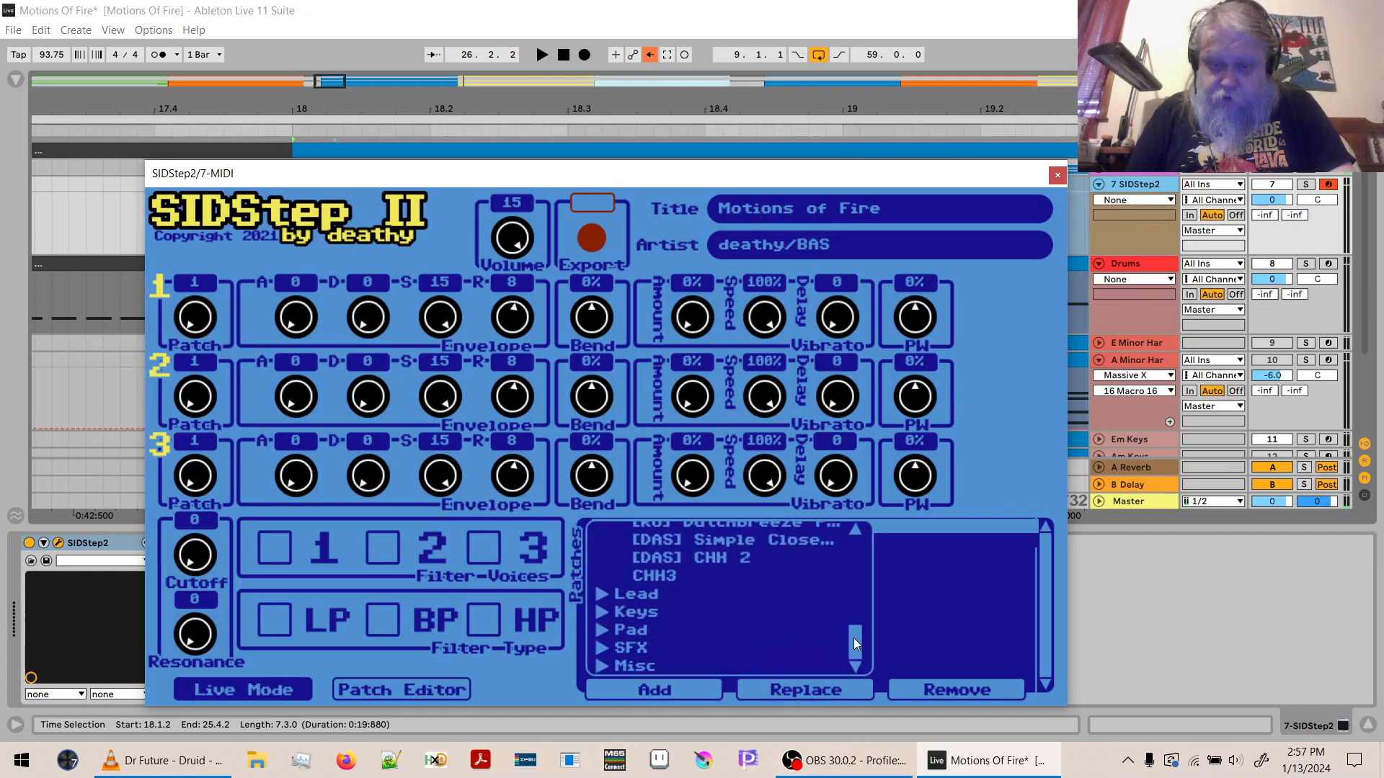
{"action": "double_click", "coordinate": [659, 575]}
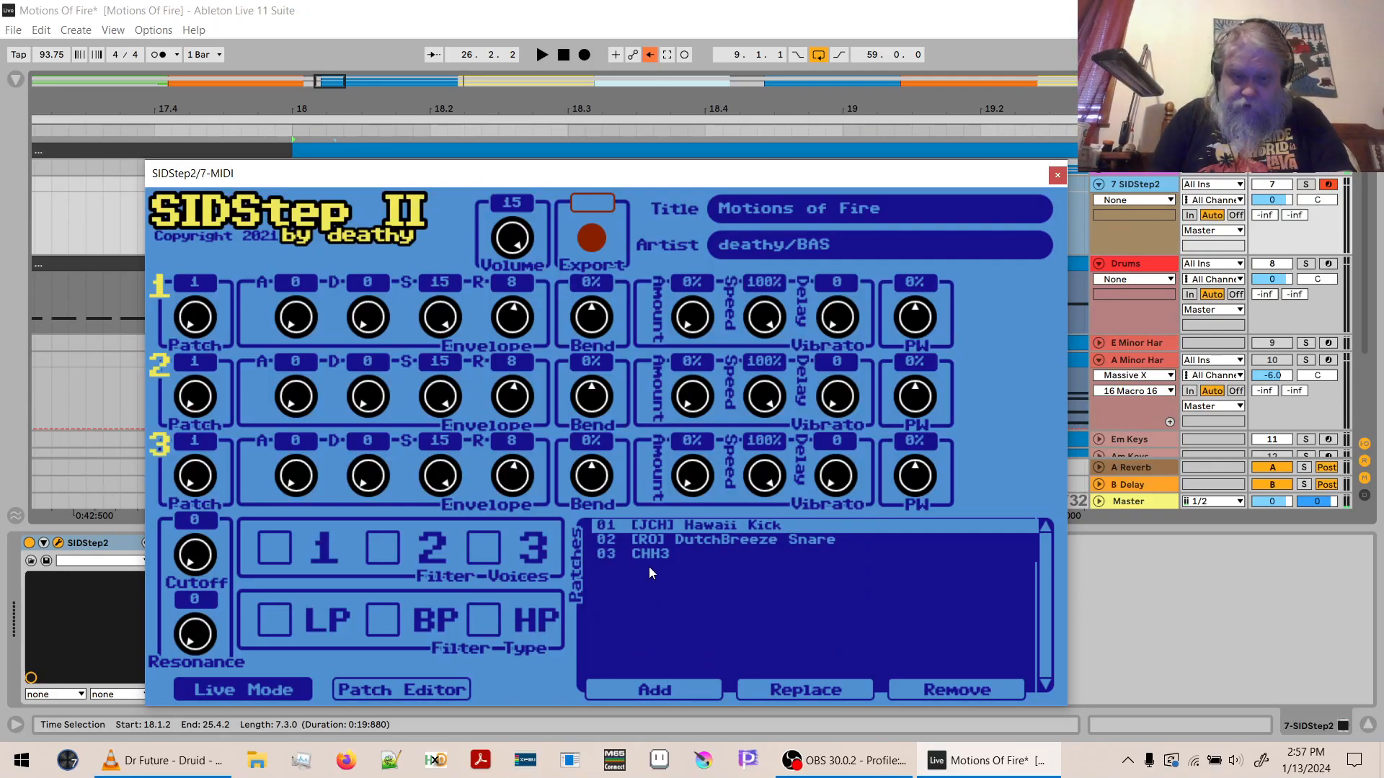
- Try voice 1 on patches 2 and 3, then add [DAS] Simple Closed Hi-hat and set voice 1 to patch 4
{"action": "left_click_drag", "start_coordinate": [186, 322], "coordinate": [194, 266]}
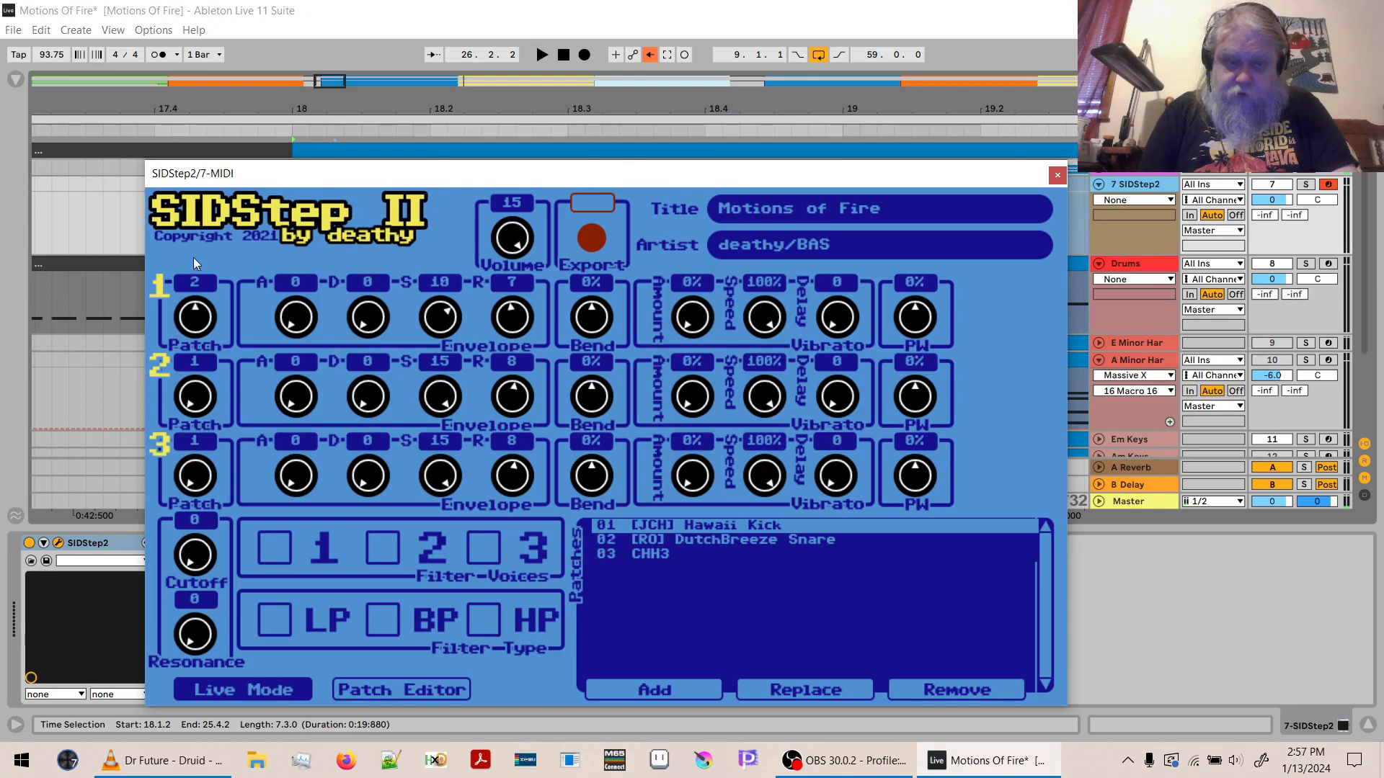
{"action": "left_click_drag", "start_coordinate": [201, 175], "coordinate": [197, 148]}
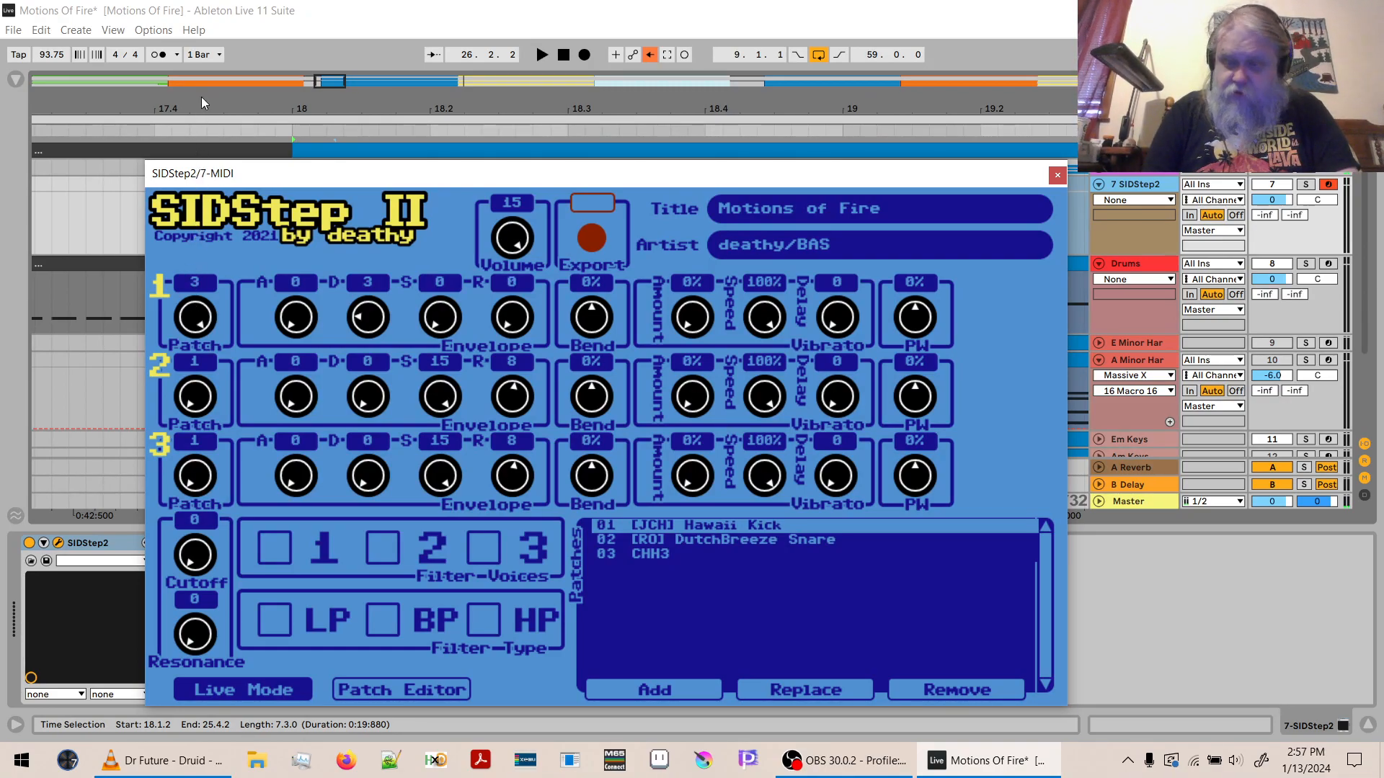
{"action": "left_click", "coordinate": [660, 690]}
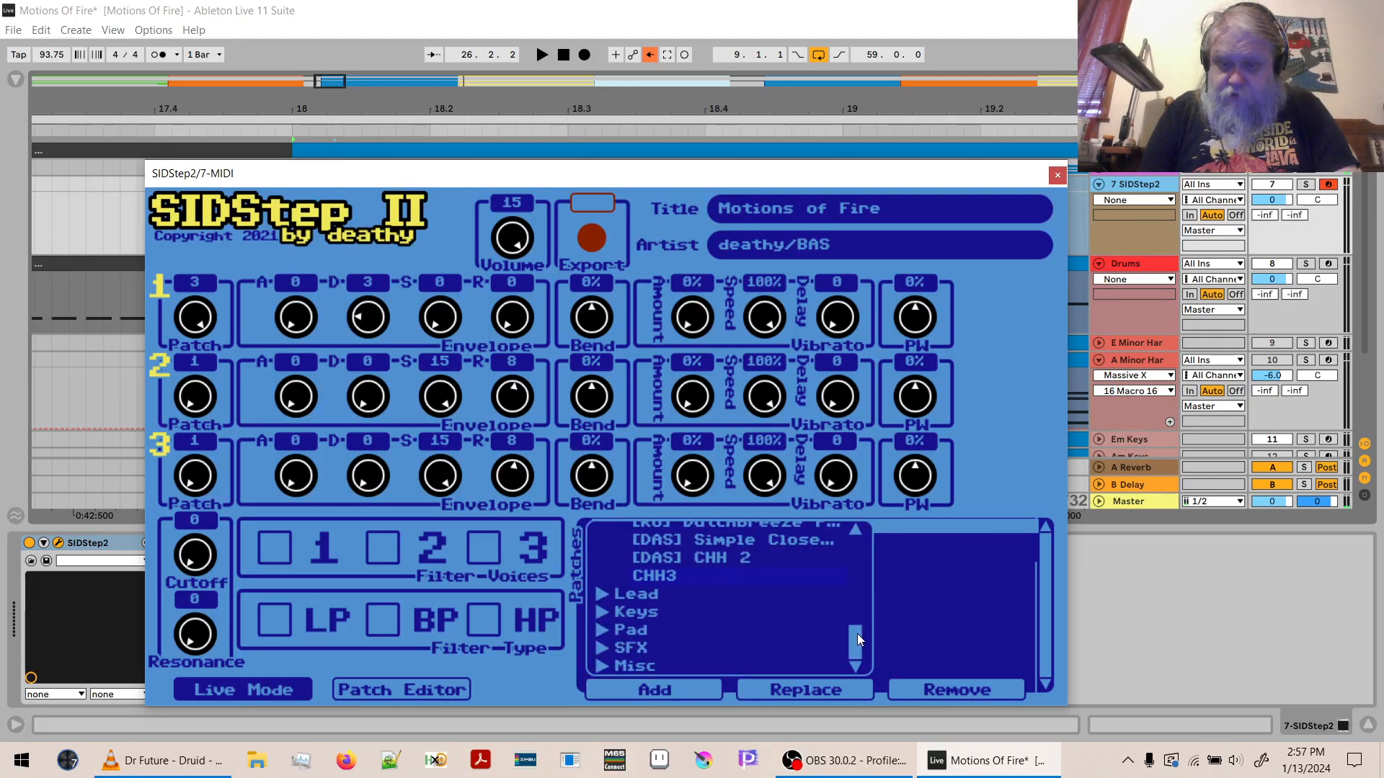
{"action": "mouse_move", "coordinate": [858, 635]}
{"action": "left_mouse_down"}
{"action": "mouse_move", "coordinate": [853, 598]}
{"action": "mouse_move", "coordinate": [855, 613]}
{"action": "left_mouse_up"}
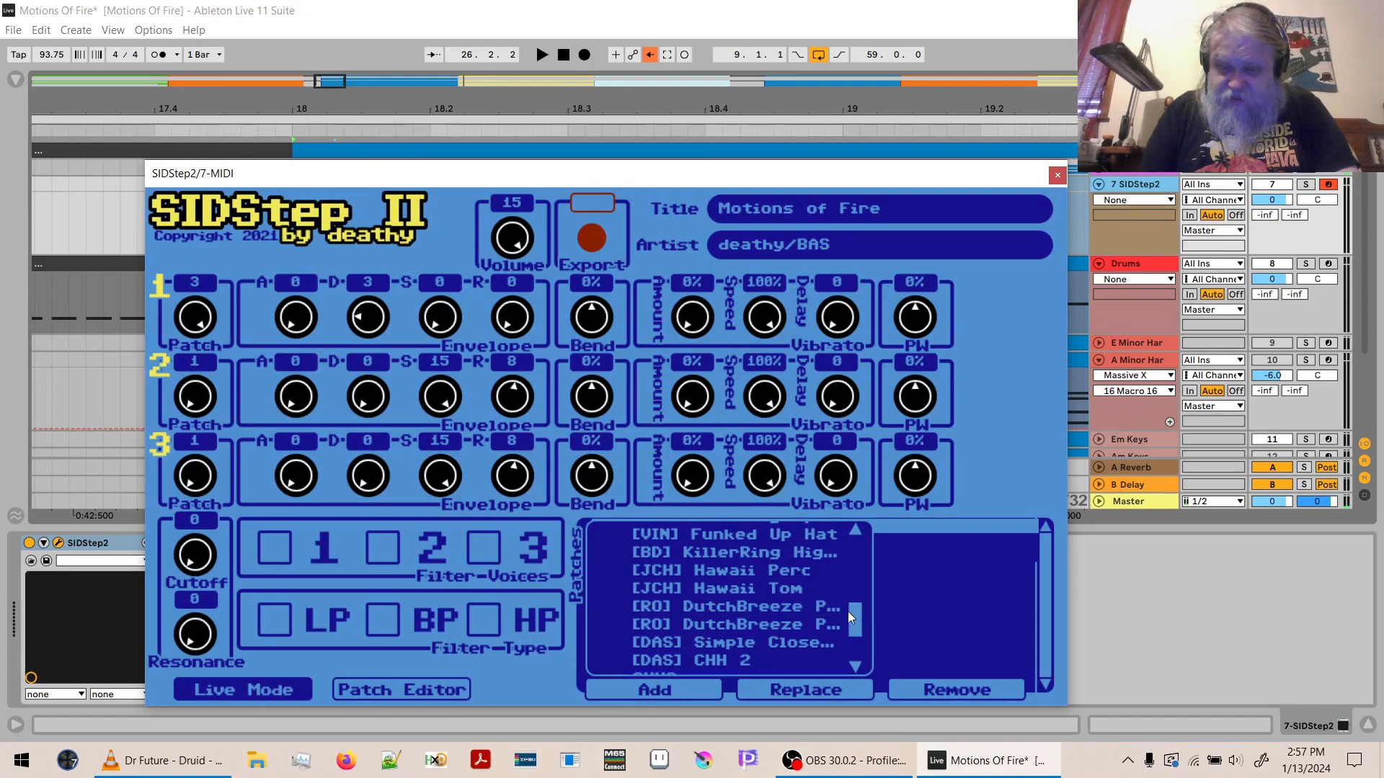
{"action": "double_click", "coordinate": [788, 642]}
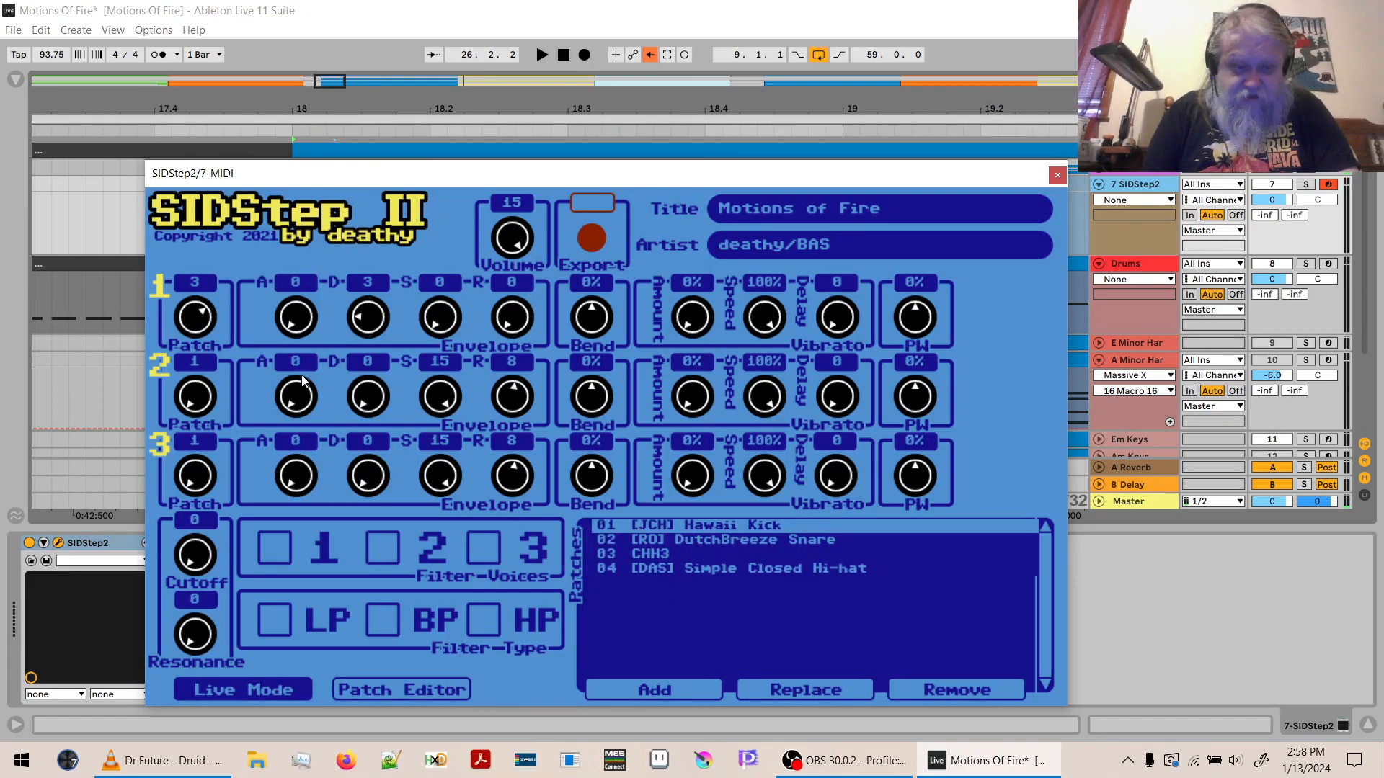
{"action": "left_click_drag", "start_coordinate": [193, 318], "coordinate": [186, 195]}
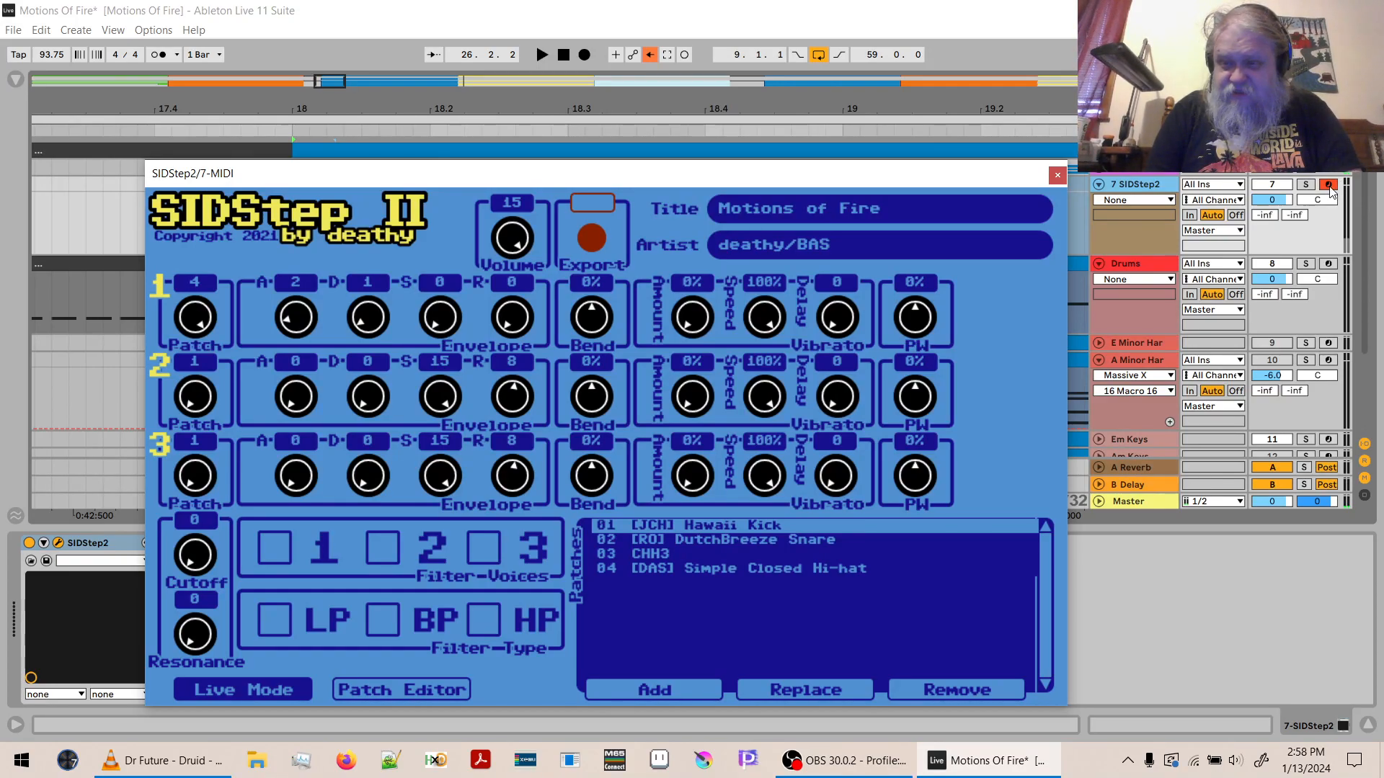
- Solo track 7 SIDStep2 and play test notes to audition the Simple Closed Hi-hat patch
{"action": "left_click", "coordinate": [1307, 185]}
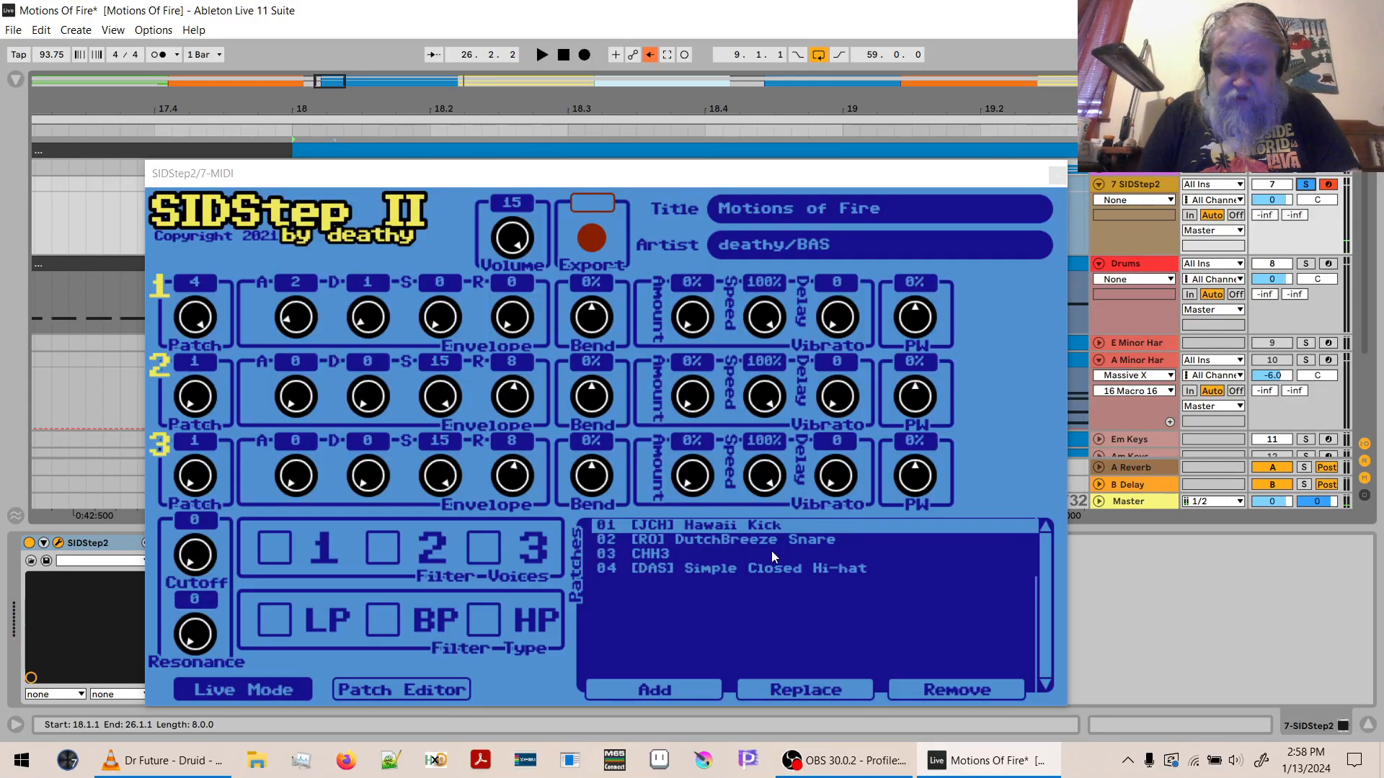
{"action": "key", "text": "x"}
{"action": "key", "text": "a"}
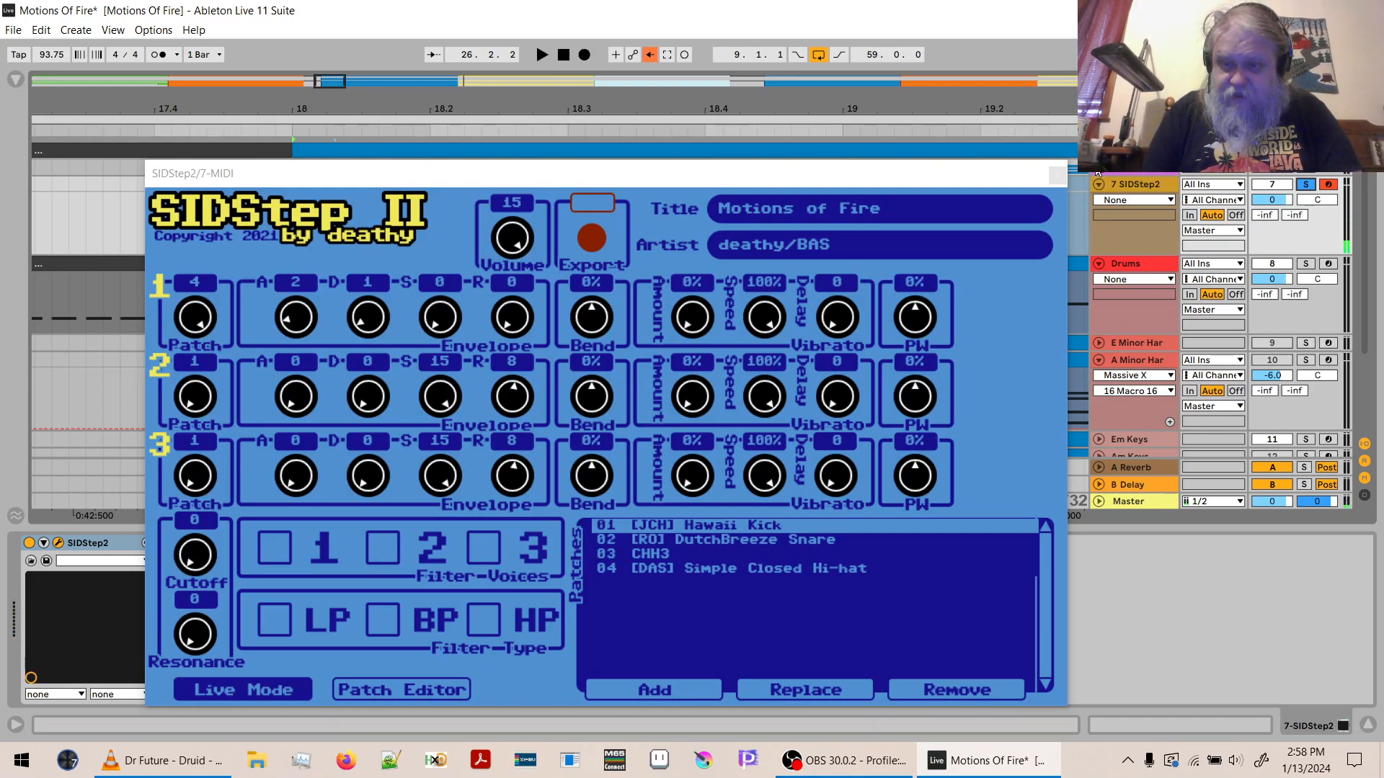
- Replace the CHH3 patch in the SID 1 group's SIDStep2 instance with [DAS] Simple Closed Hi-hat
{"action": "scroll", "coordinate": [1098, 174], "scroll_direction": "up", "scroll_amount": 5}
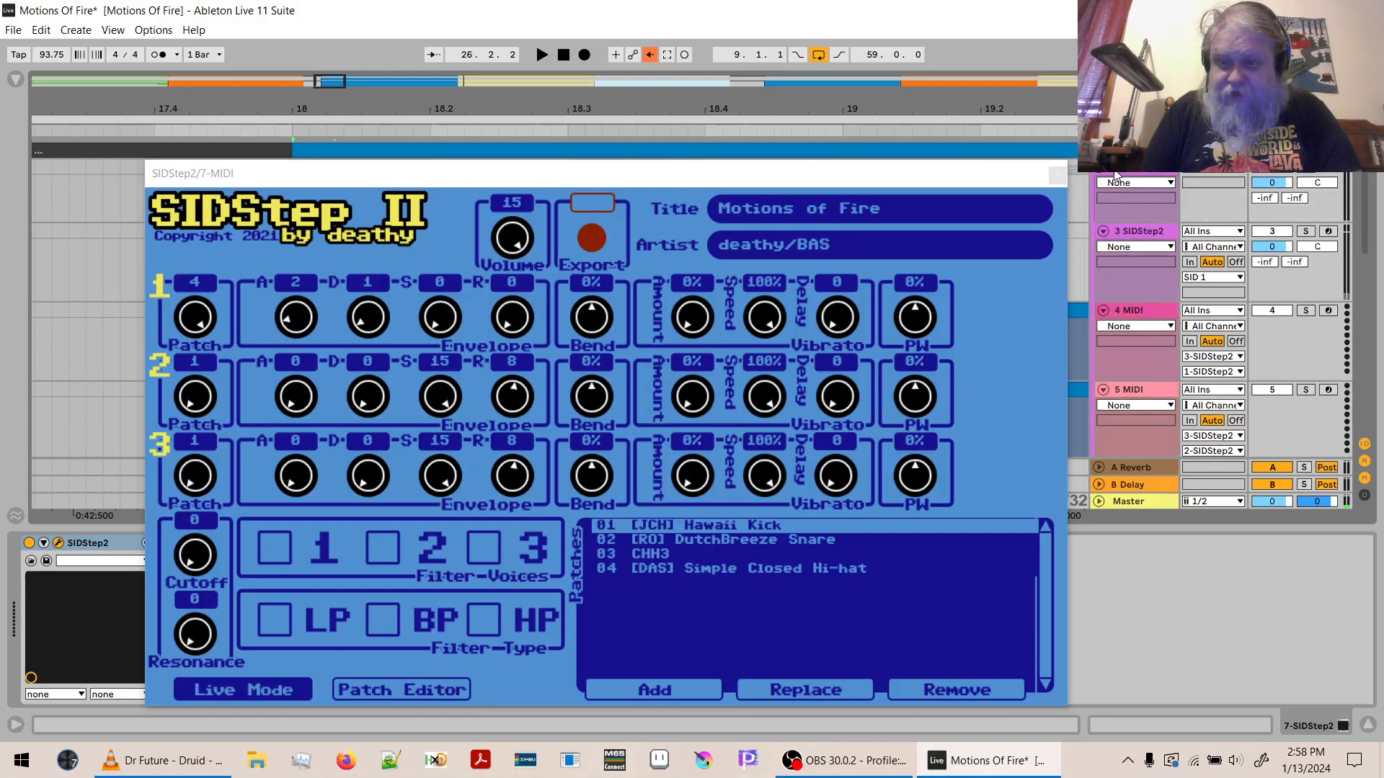
{"action": "left_click", "coordinate": [1116, 175]}
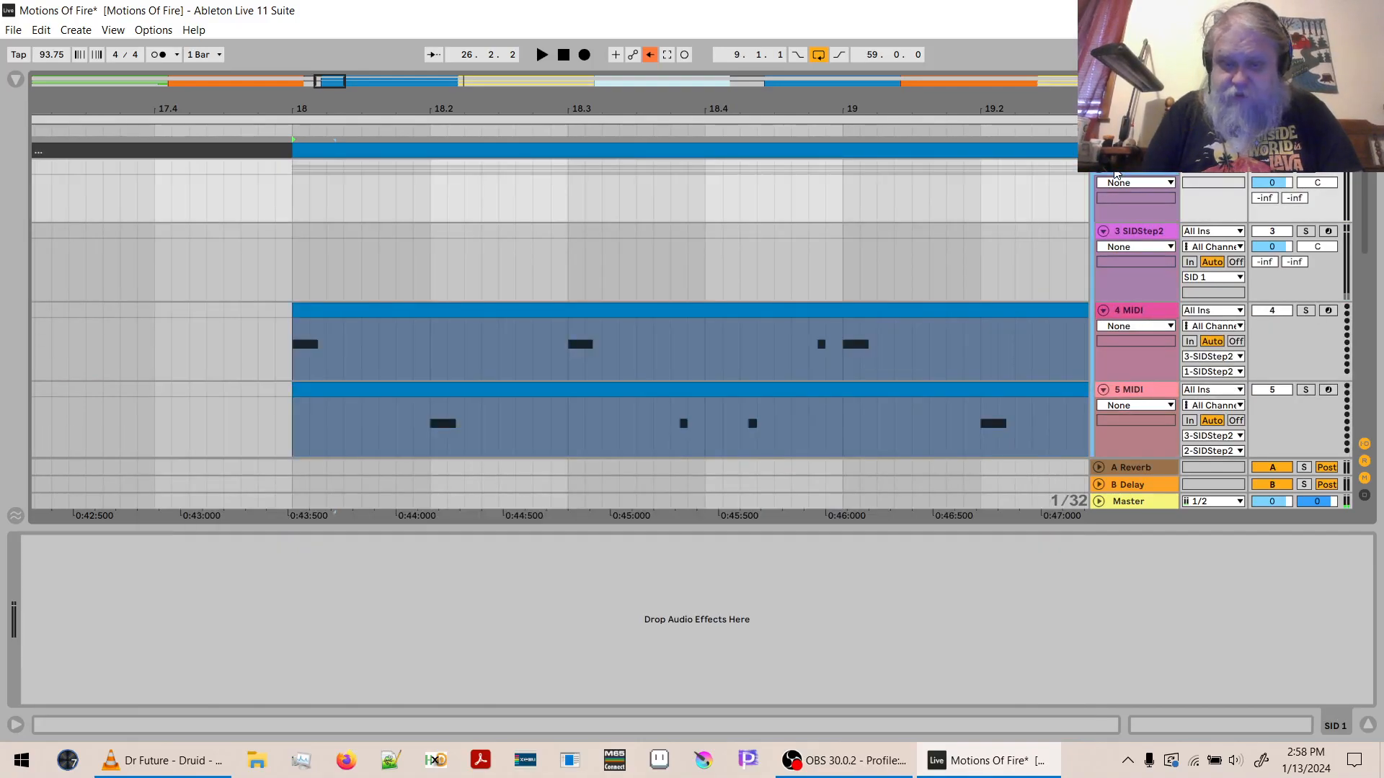
{"action": "left_click", "coordinate": [1128, 232]}
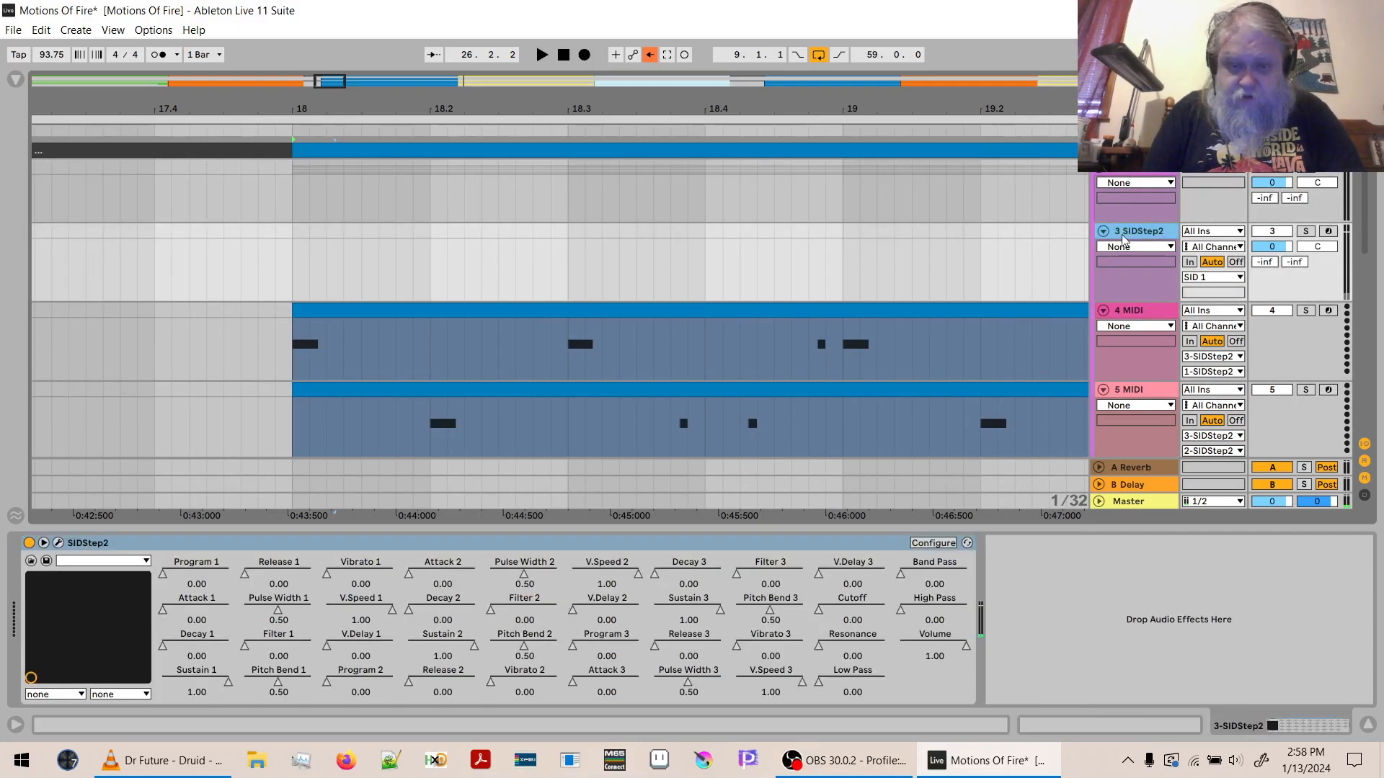
{"action": "left_click", "coordinate": [58, 544]}
{"action": "left_click", "coordinate": [1006, 599]}
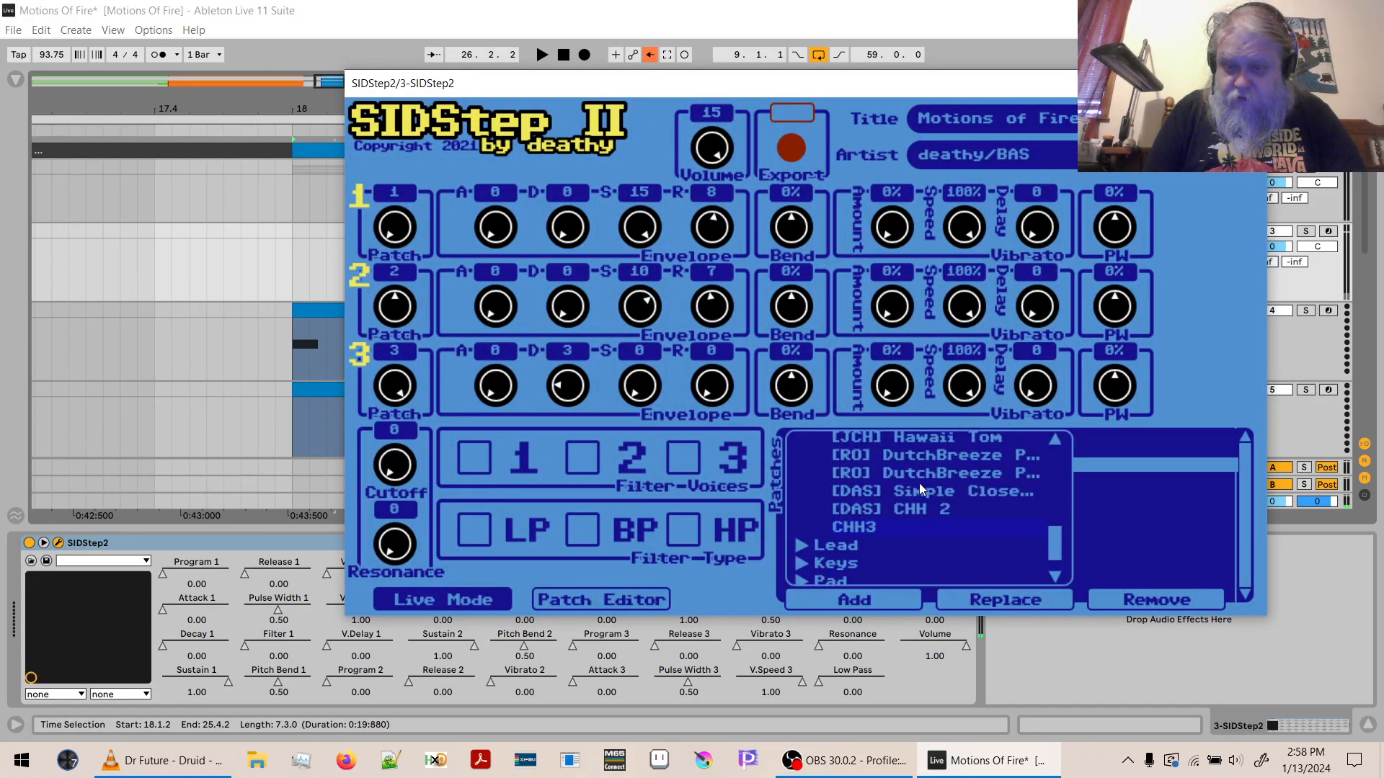
{"action": "left_click", "coordinate": [918, 490]}
{"action": "key", "text": "space"}
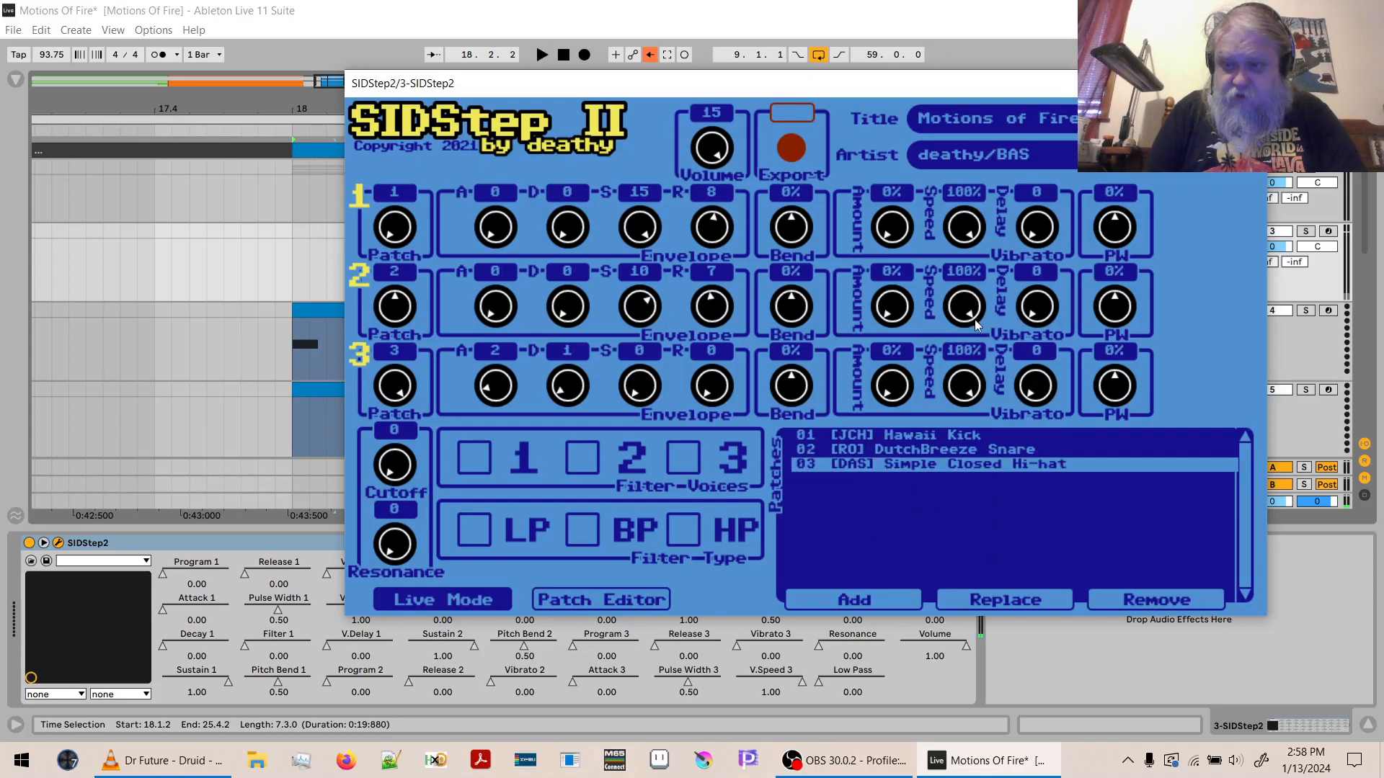
- Uncover the SID 1 group's MIDI tracks, solo track 6 MIDI, and play back its hi-hat part
{"action": "left_click_drag", "start_coordinate": [1129, 90], "coordinate": [954, 421]}
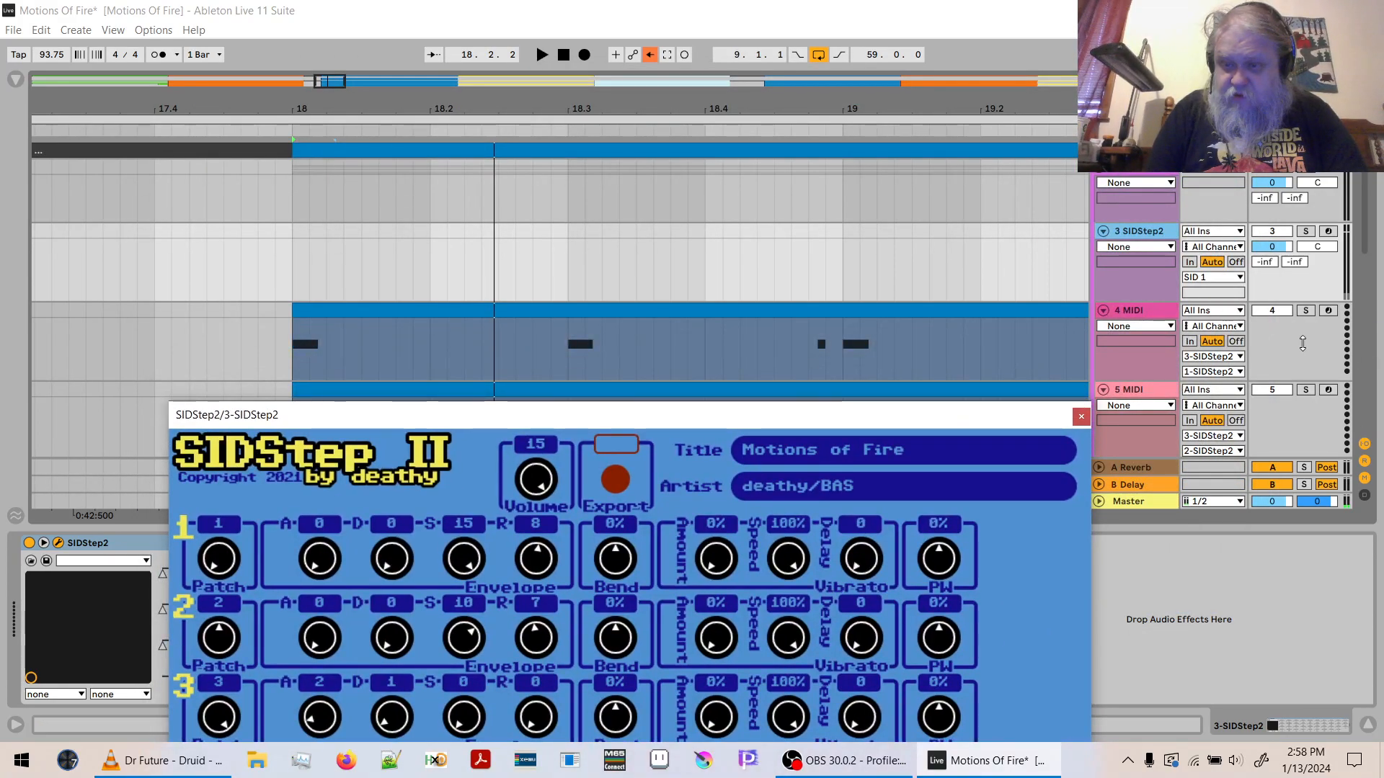
{"action": "left_click_drag", "start_coordinate": [1365, 245], "coordinate": [1363, 306]}
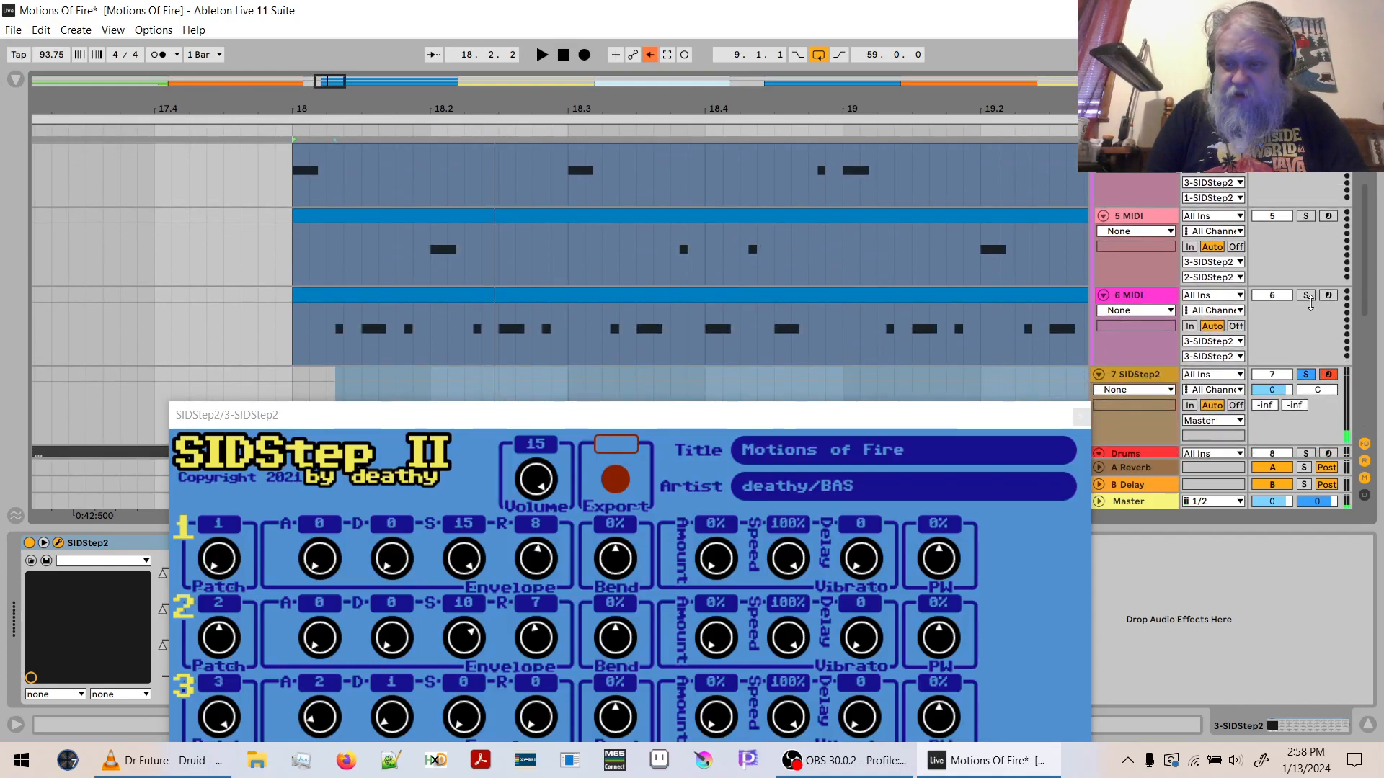
{"action": "left_click", "coordinate": [1307, 297]}
{"action": "key", "text": "space"}
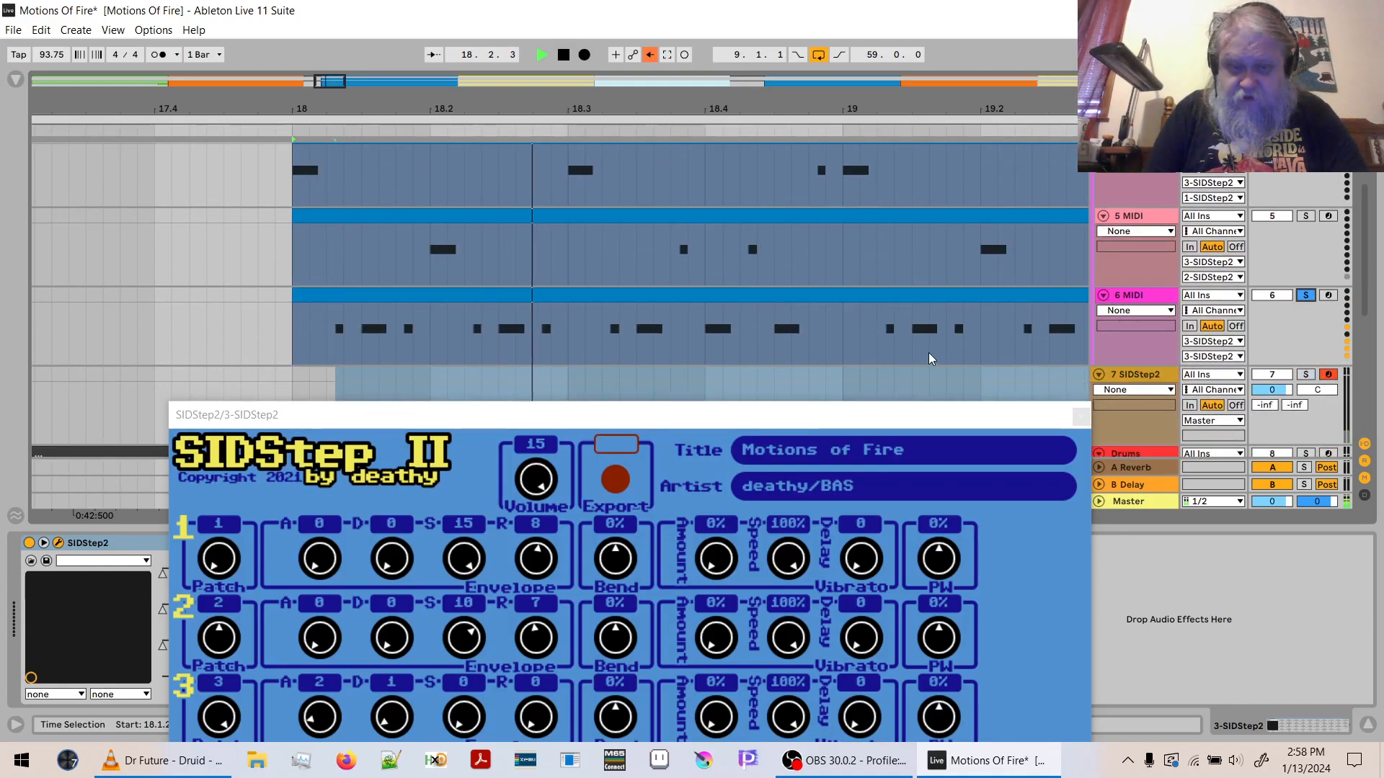
{"action": "key", "text": "space"}
- Transpose all notes in the 6 MIDI hi-hat clip up 12 semitones and play the result back
{"action": "double_click", "coordinate": [996, 298]}
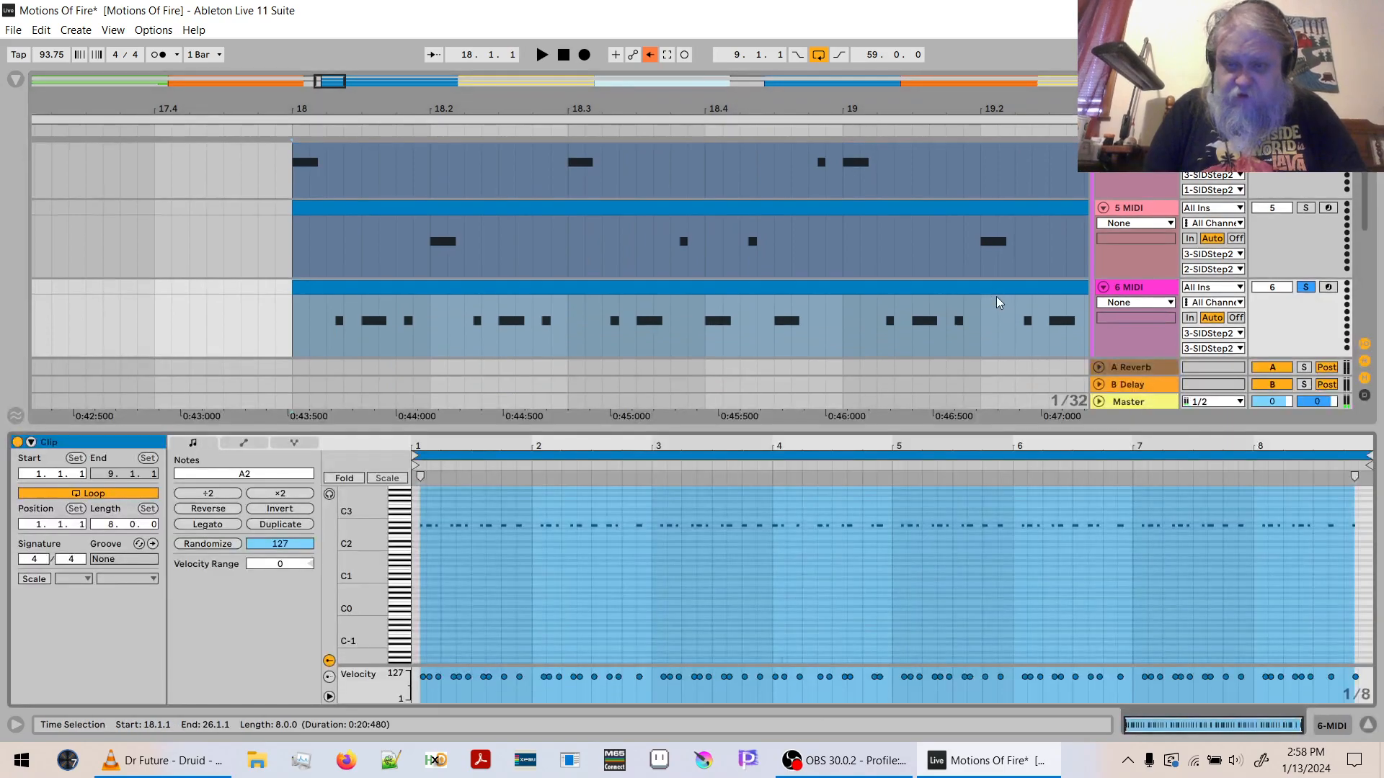
{"action": "left_click", "coordinate": [246, 477]}
{"action": "type", "text": "12"}
{"action": "key", "text": "Return"}
{"action": "key", "text": "space"}
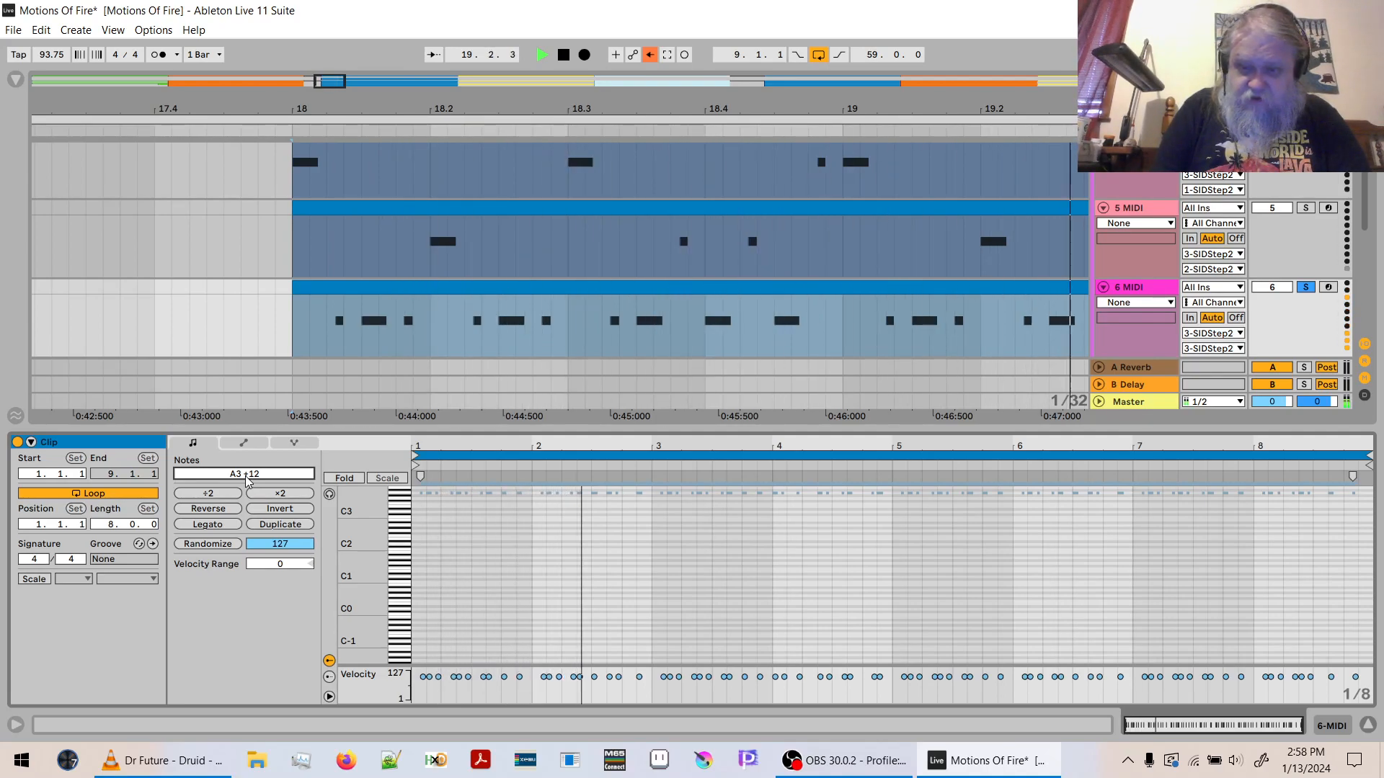
{"action": "key", "text": "space"}
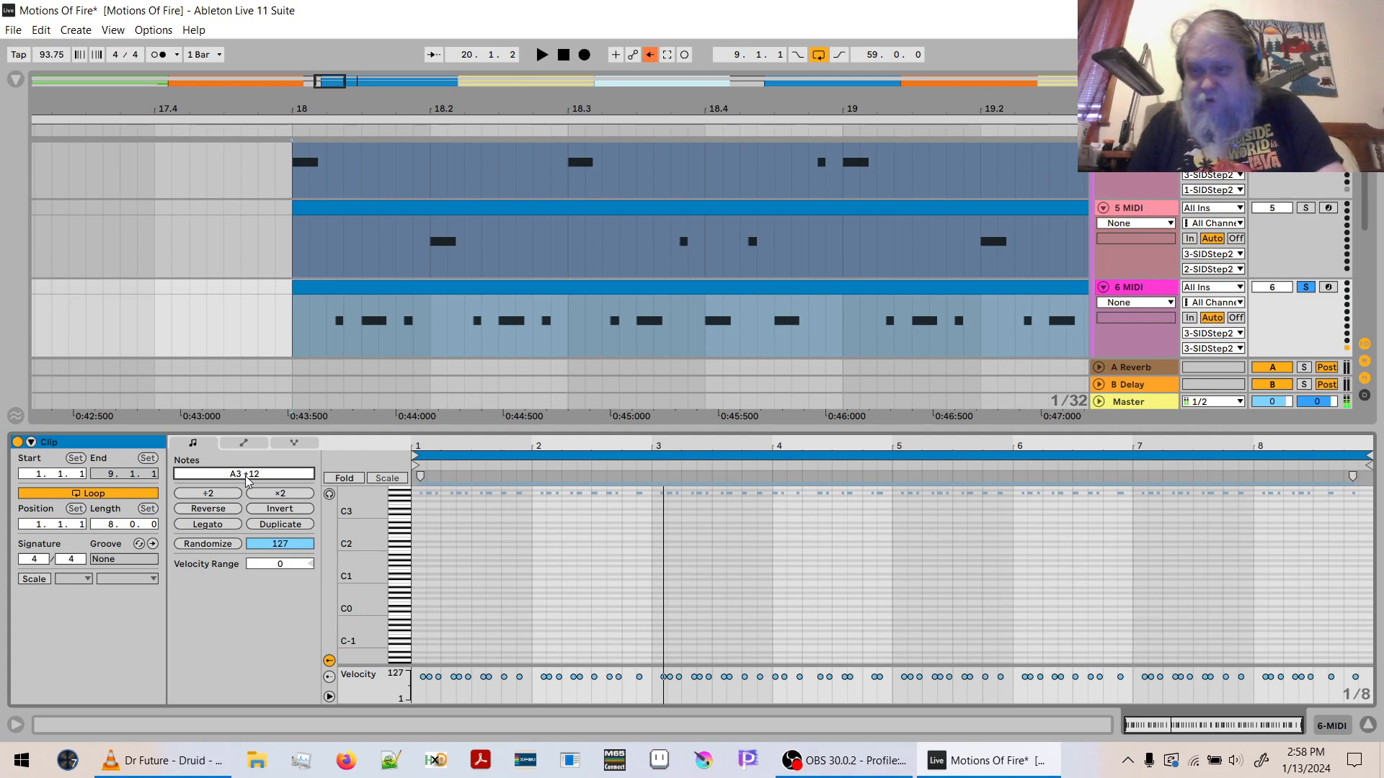
{"action": "scroll", "coordinate": [1364, 174], "scroll_direction": "up", "scroll_amount": 3}
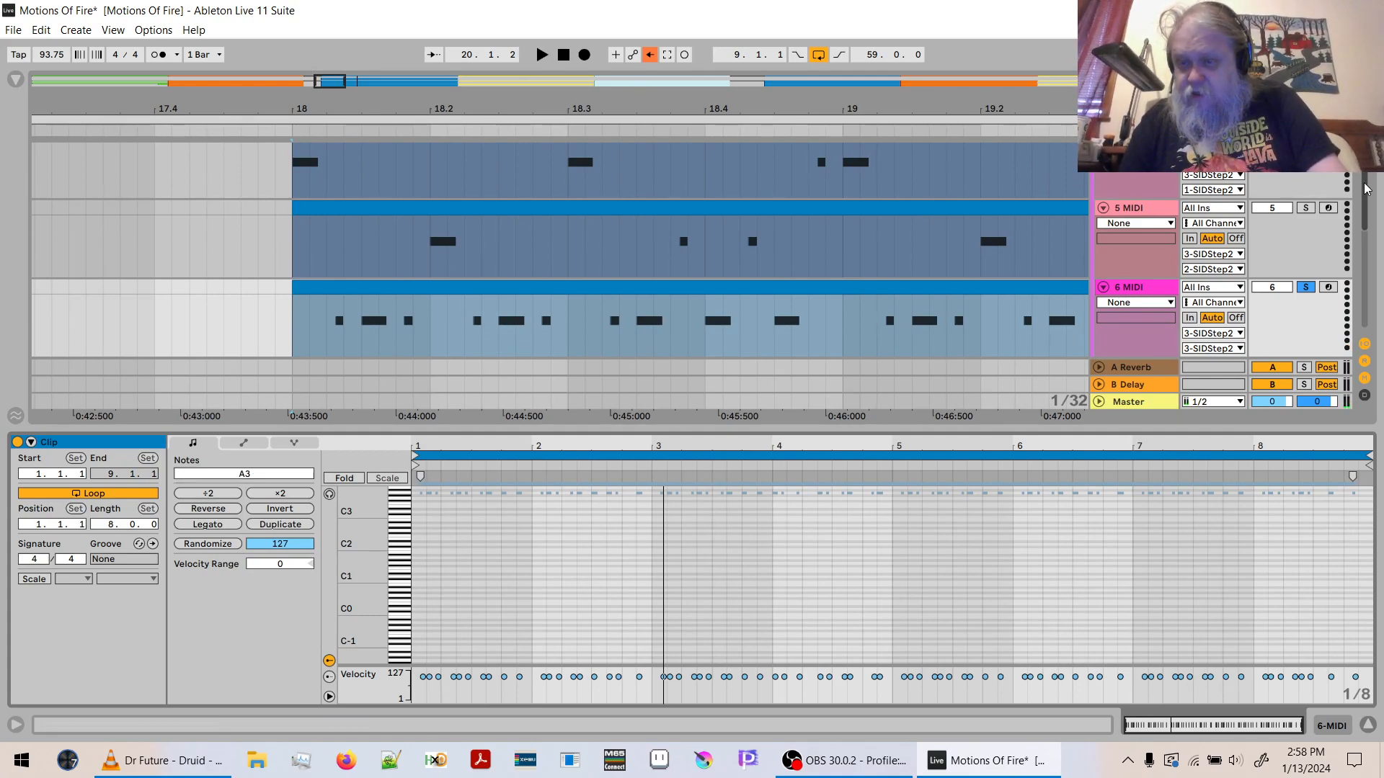
{"action": "scroll", "coordinate": [1284, 183], "scroll_direction": "up", "scroll_amount": 1}
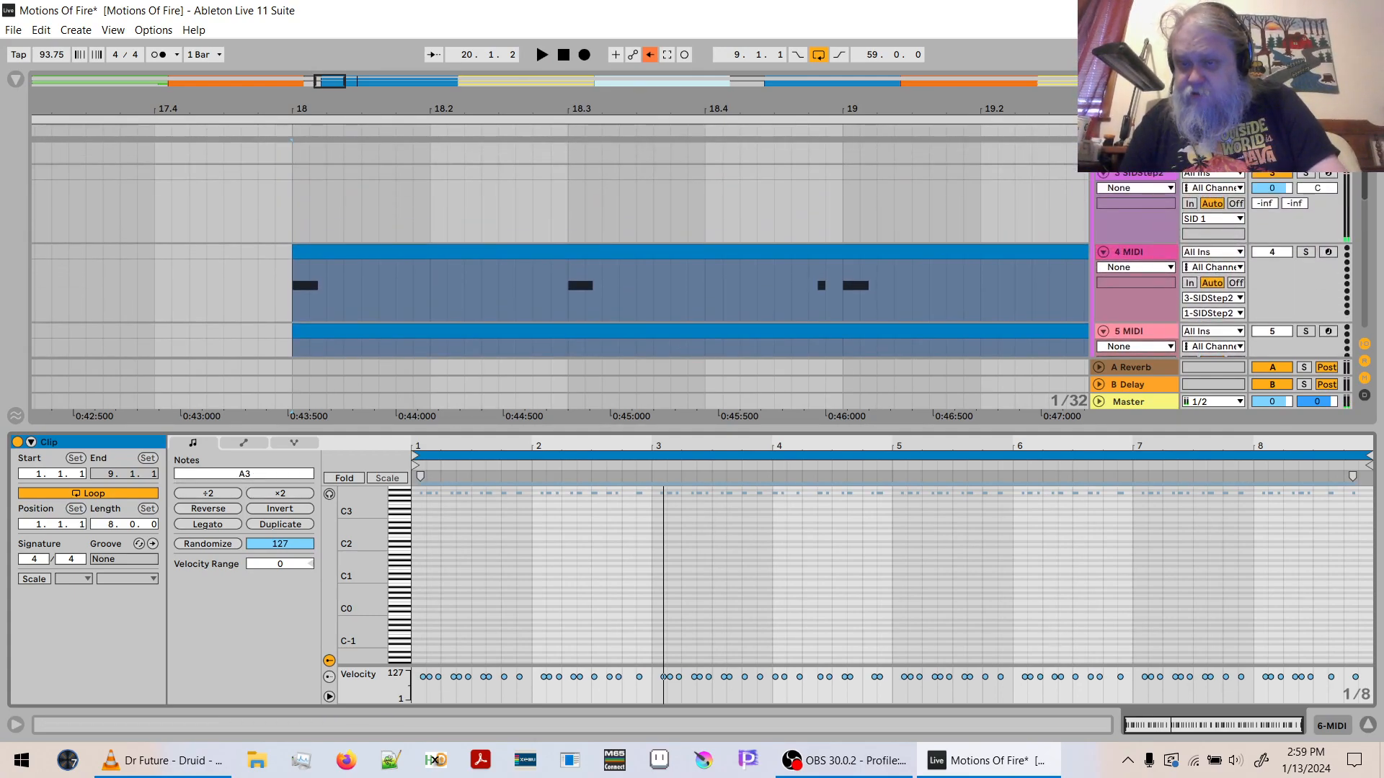
- Solo track 3 SIDStep2 to play back the SID 1 drum parts, and hide the clip editor
{"action": "left_click", "coordinate": [1308, 178]}
{"action": "key", "text": "space"}
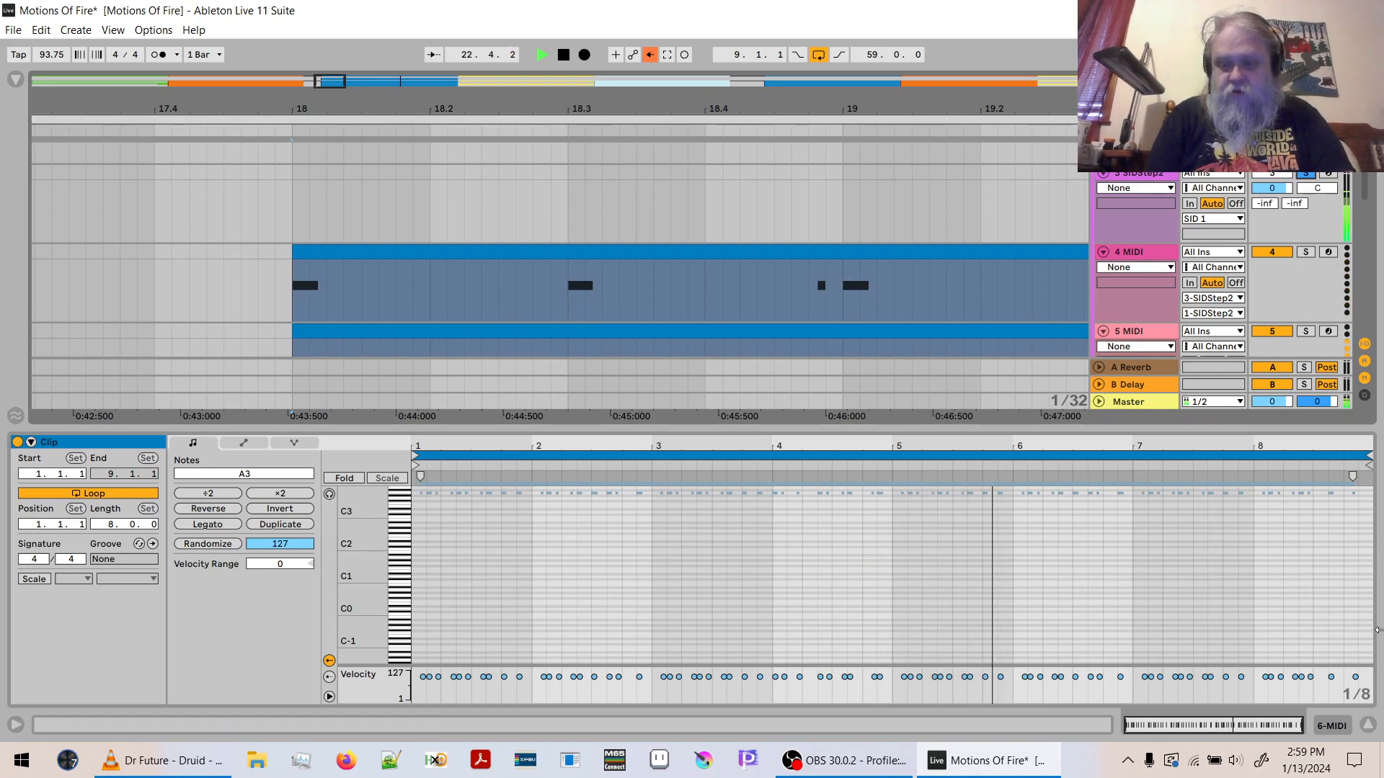
{"action": "left_click", "coordinate": [1367, 725]}
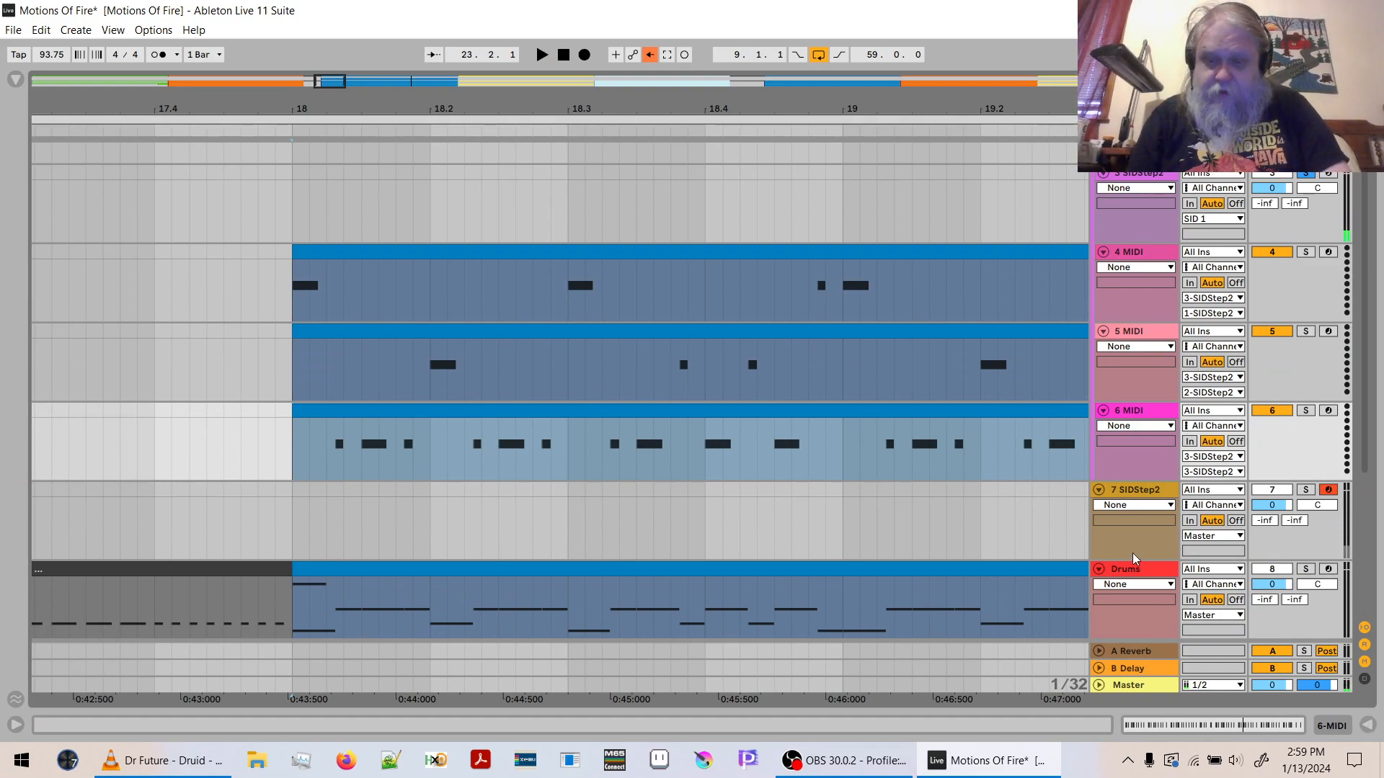
- Replace patch 03 CHH3 in track 7's SIDStep2 instance with [DAS] Simple Closed Hi-hat
{"action": "left_click", "coordinate": [1133, 495]}
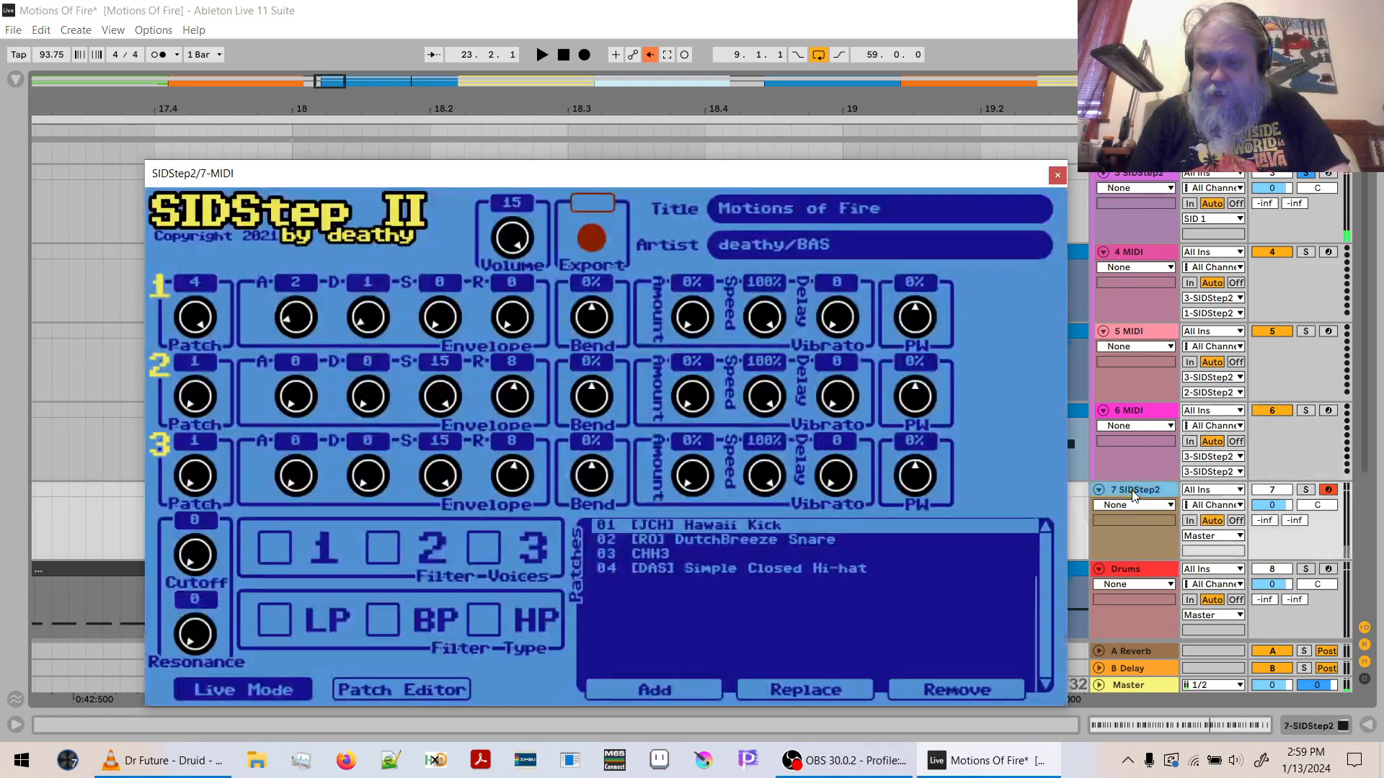
{"action": "left_click", "coordinate": [661, 551]}
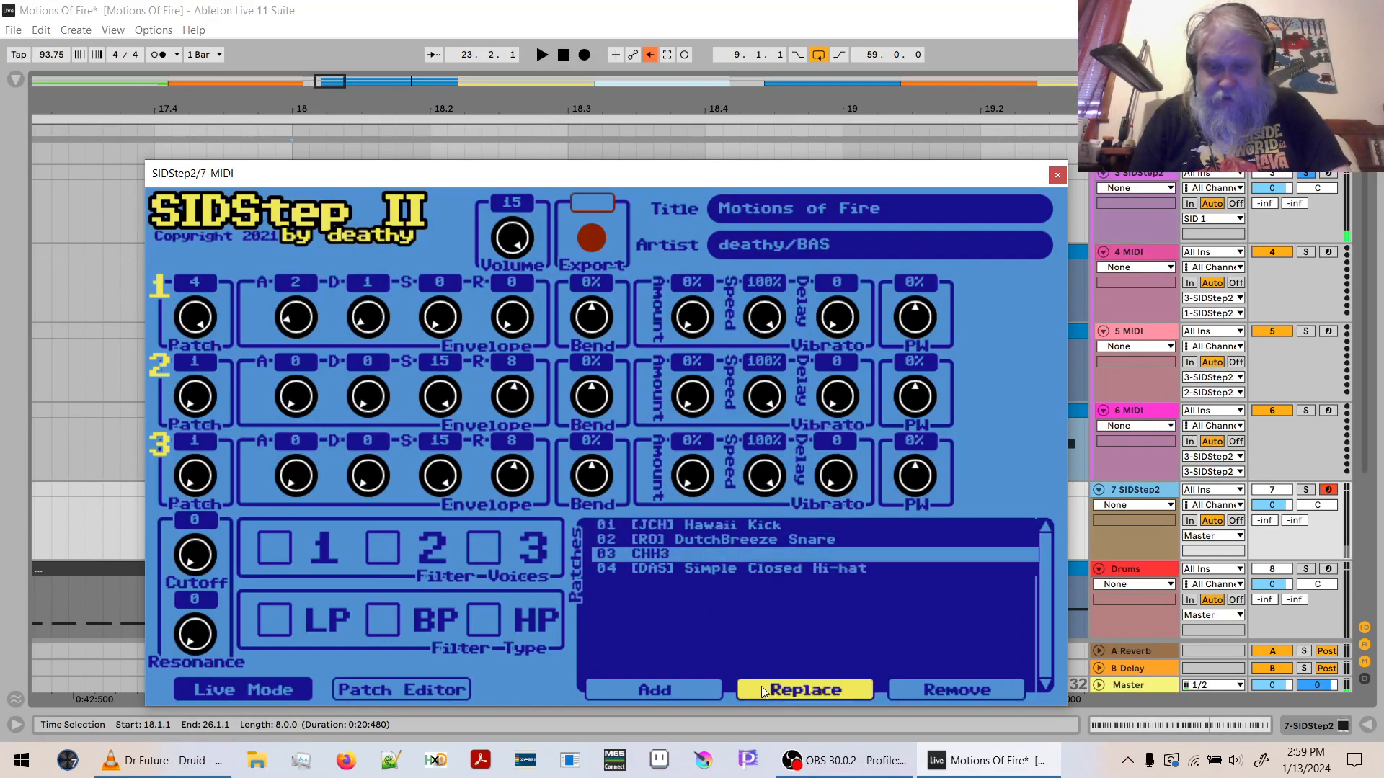
{"action": "left_click", "coordinate": [771, 692]}
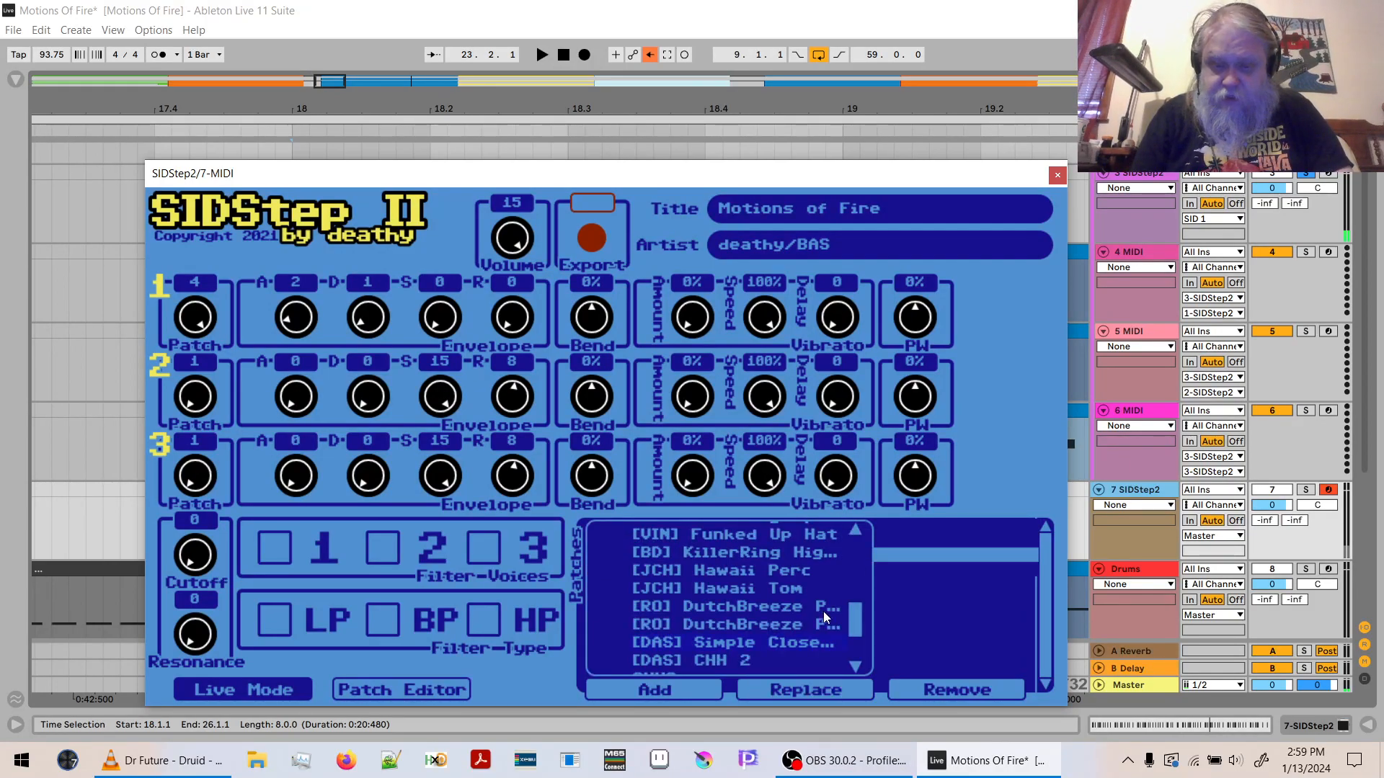
{"action": "left_click", "coordinate": [806, 642]}
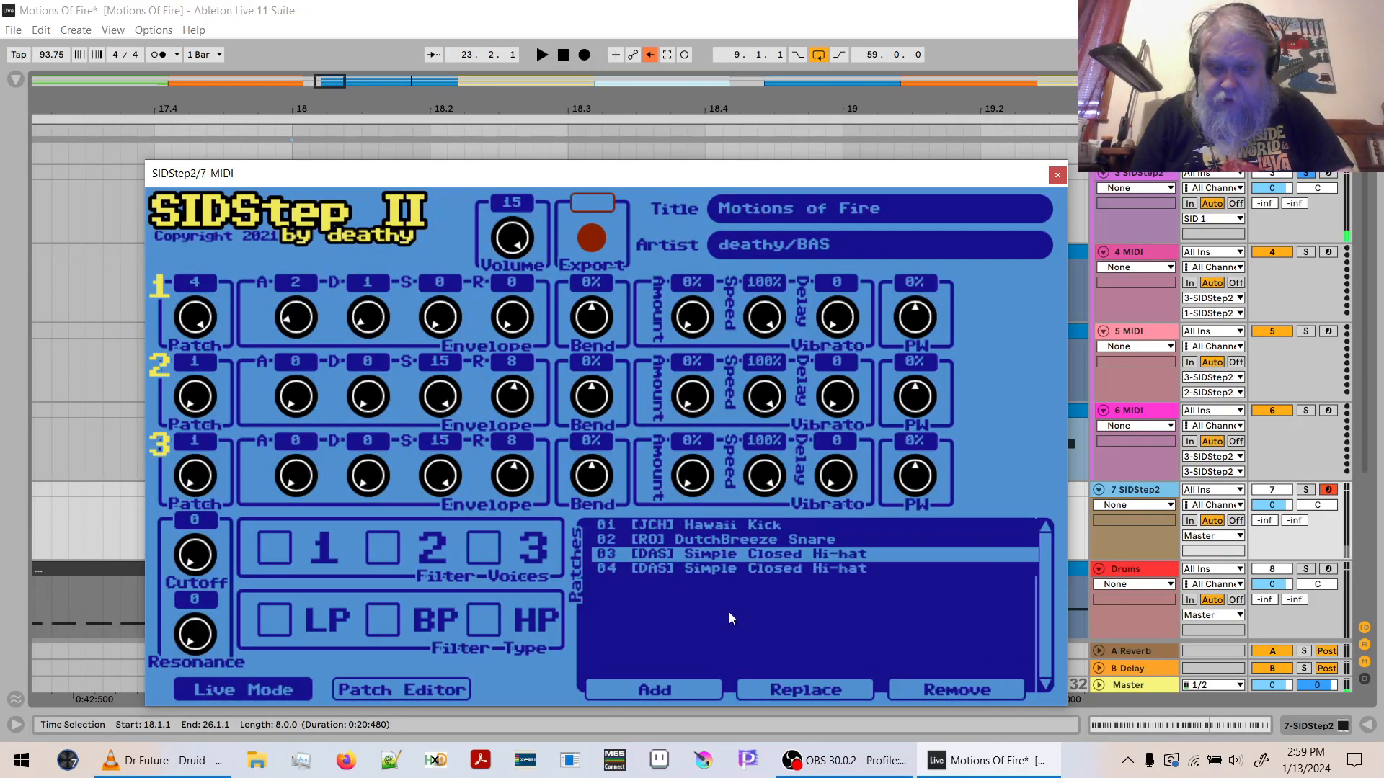
- Replace patch 04 in track 7's SIDStep2 instance with CHH3
{"action": "left_click", "coordinate": [707, 568]}
{"action": "left_click", "coordinate": [778, 688]}
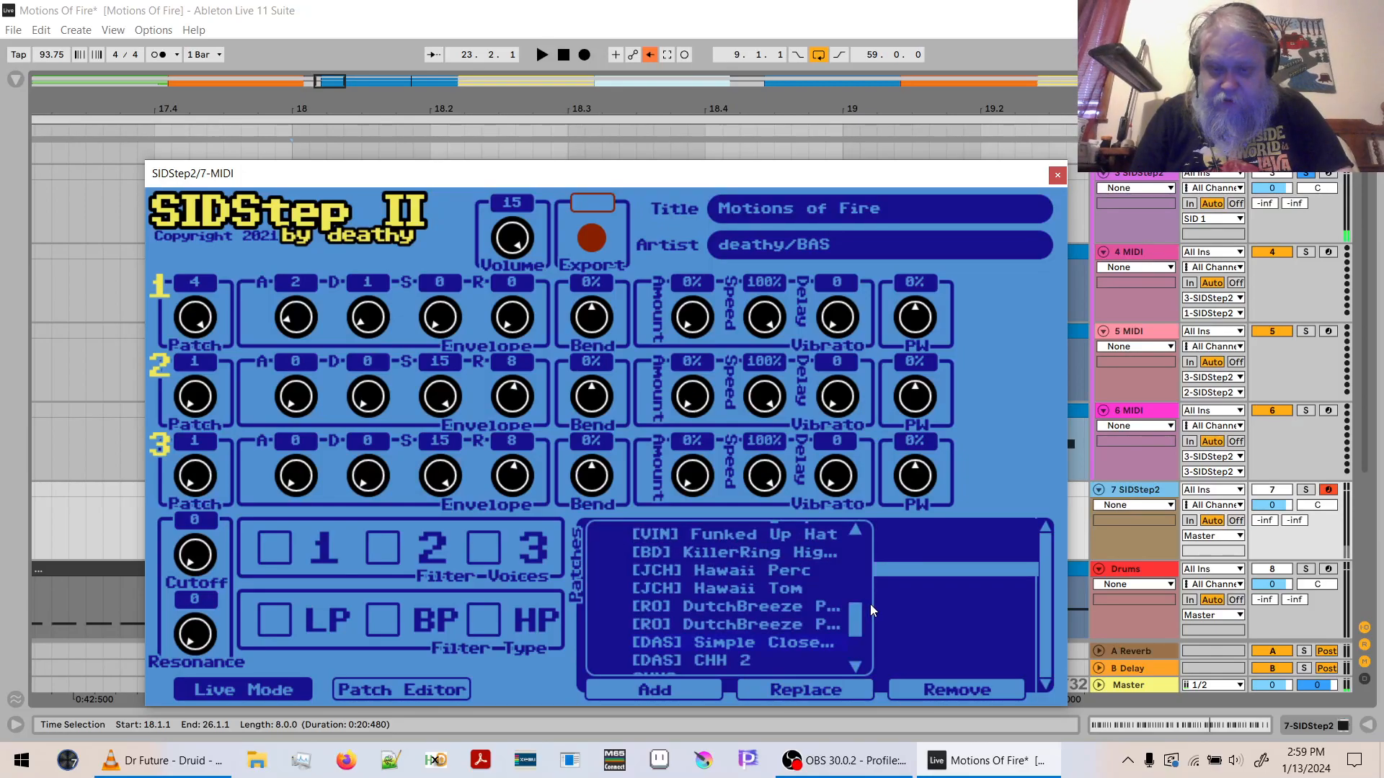
{"action": "mouse_move", "coordinate": [855, 616]}
{"action": "left_mouse_down"}
{"action": "mouse_move", "coordinate": [856, 644]}
{"action": "mouse_move", "coordinate": [860, 542]}
{"action": "mouse_move", "coordinate": [868, 625]}
{"action": "left_mouse_up"}
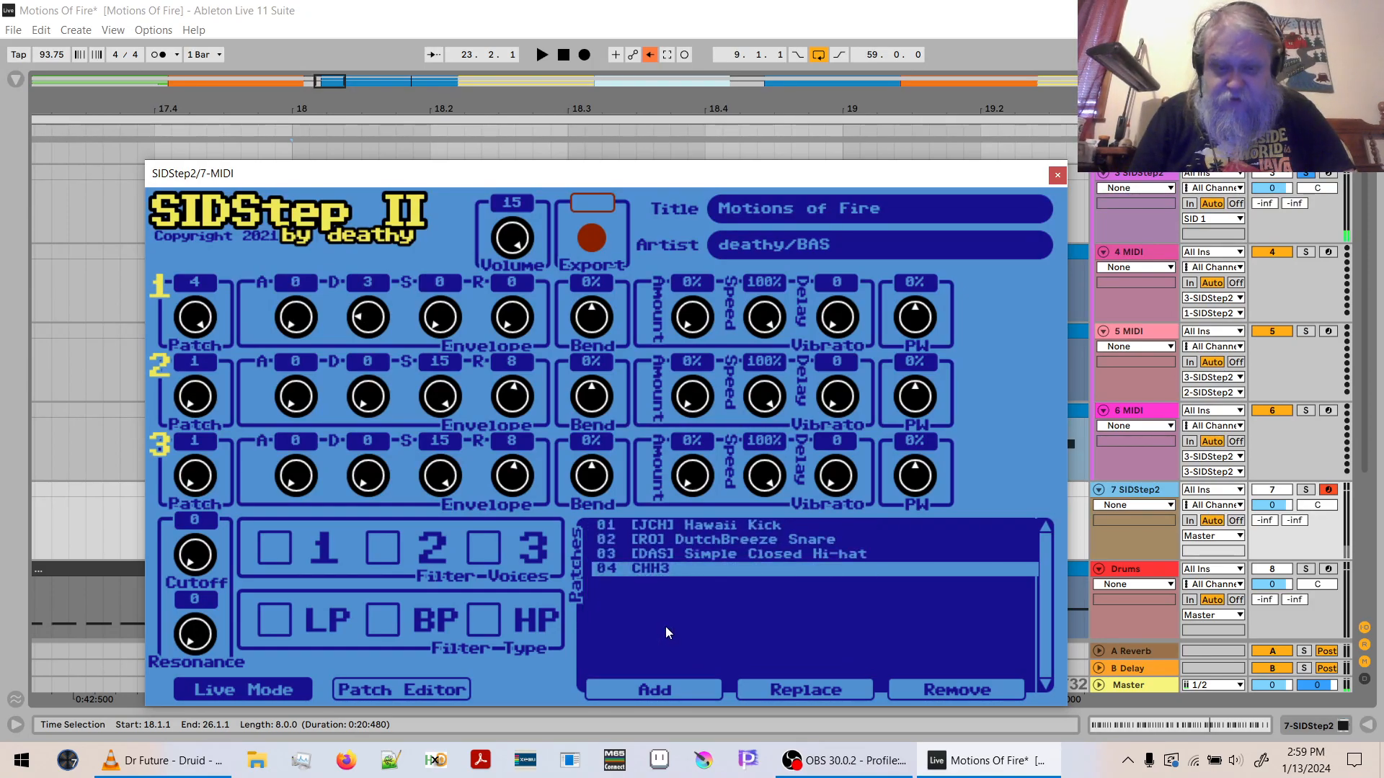
- Save the CHH3 patch as a new patch named Crash in the Drums category
{"action": "left_click", "coordinate": [399, 691]}
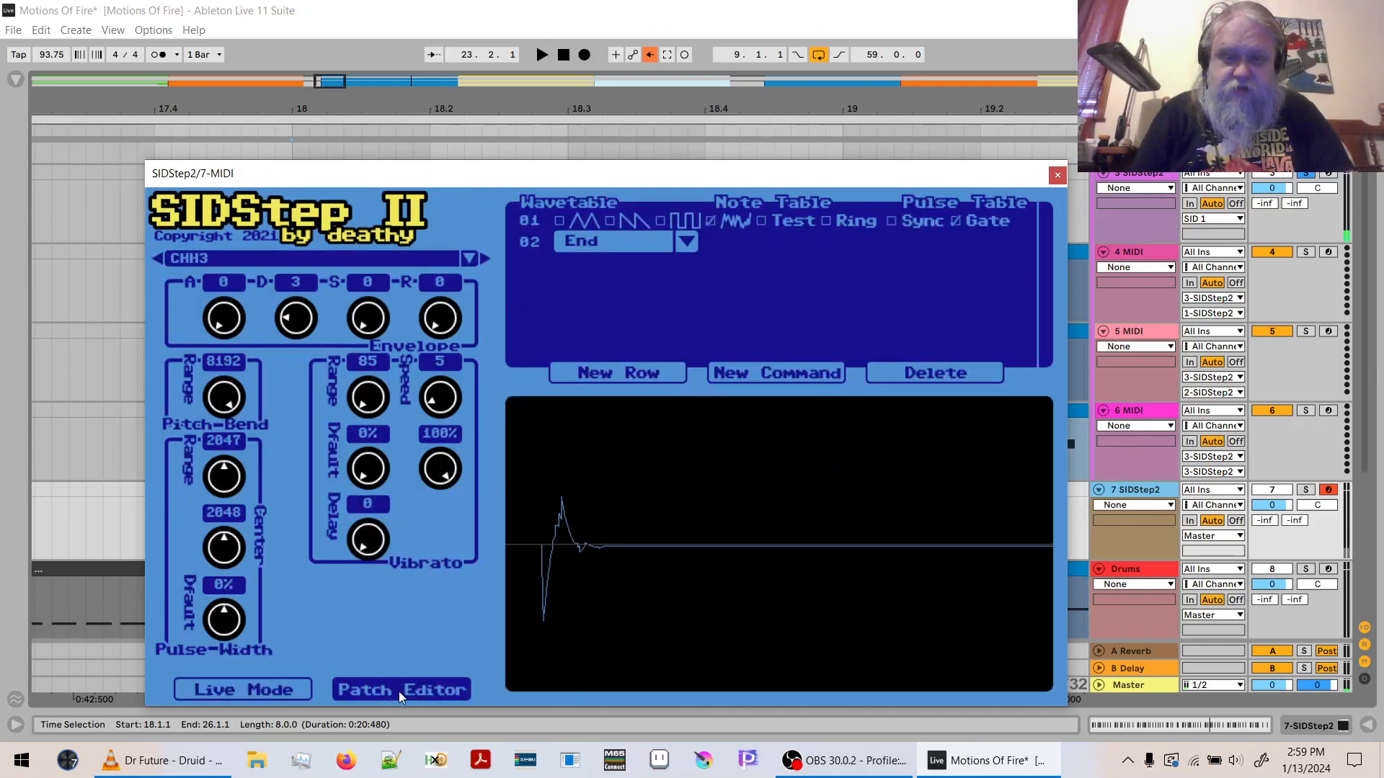
{"action": "left_click", "coordinate": [467, 259]}
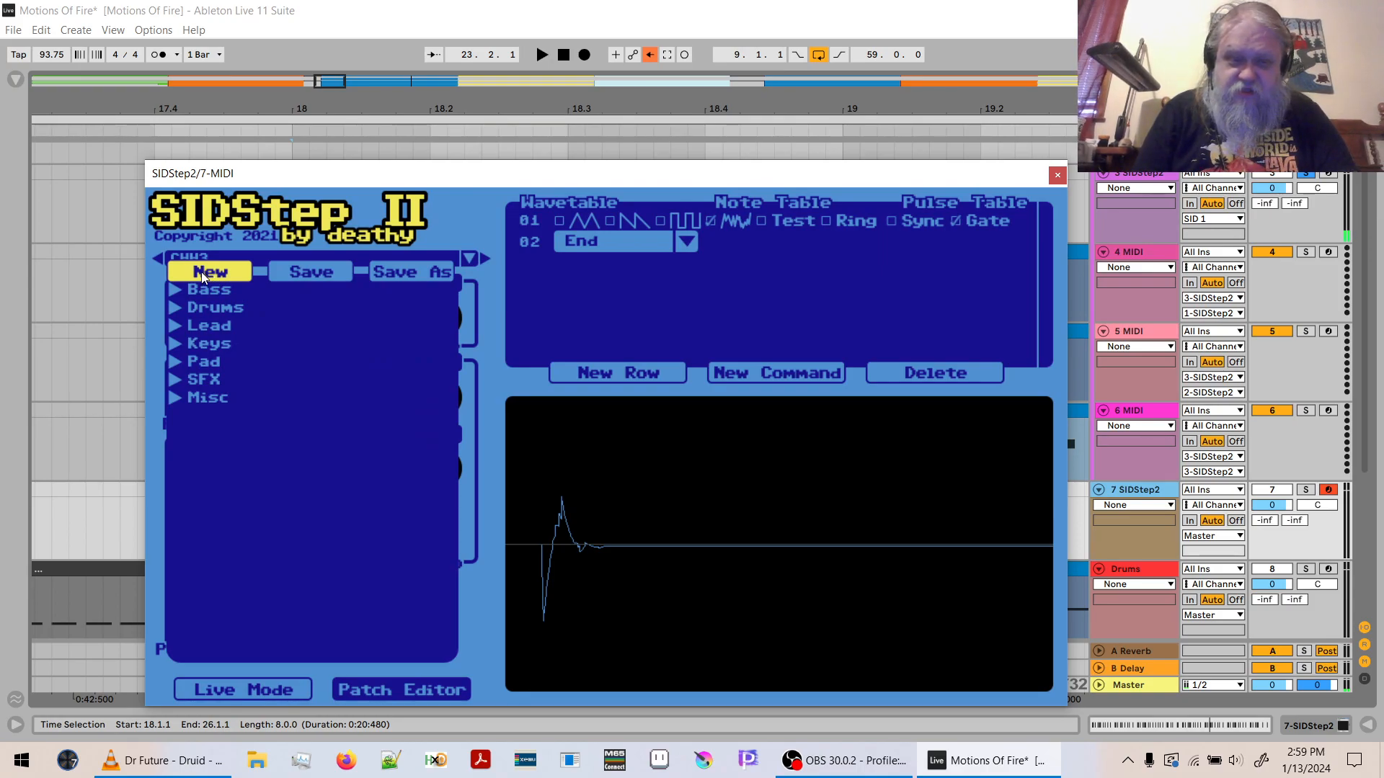
{"action": "left_click", "coordinate": [395, 271]}
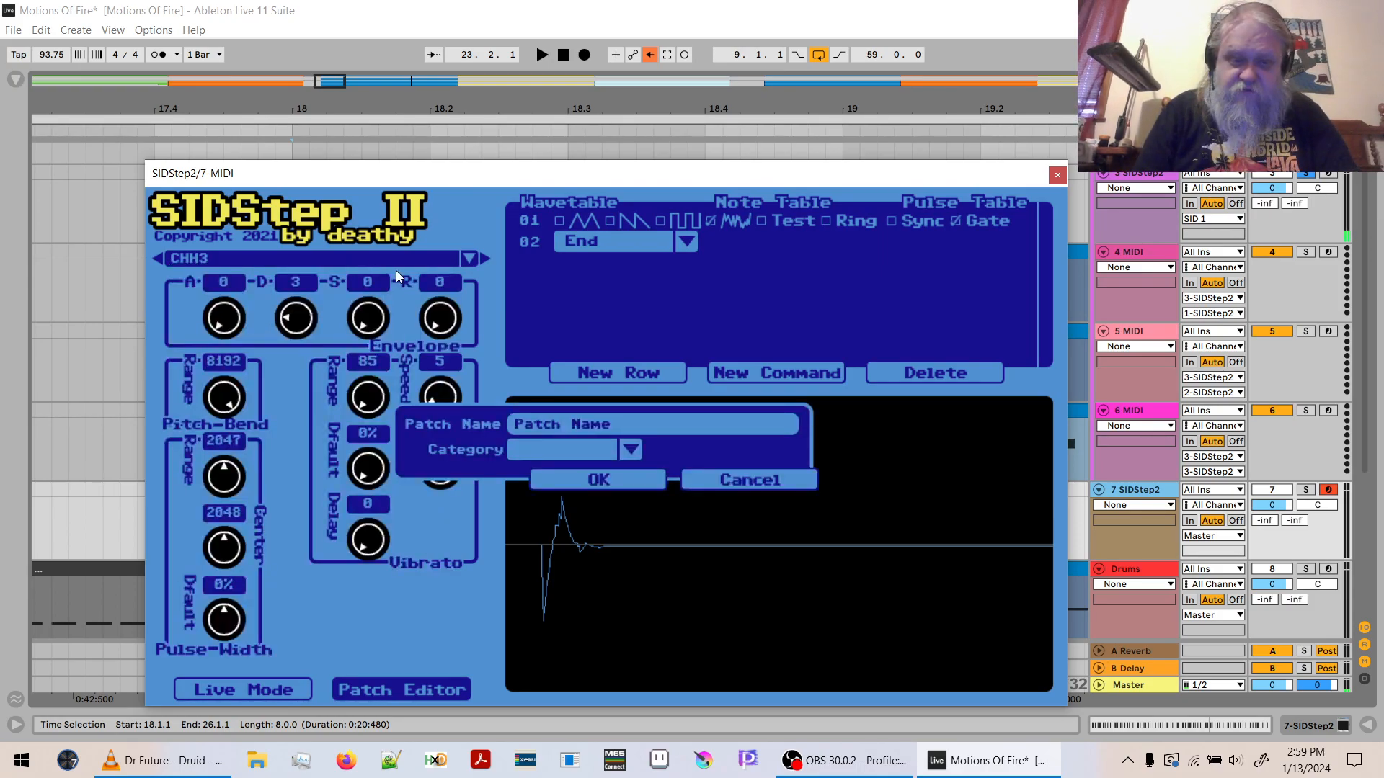
{"action": "left_click", "coordinate": [628, 448]}
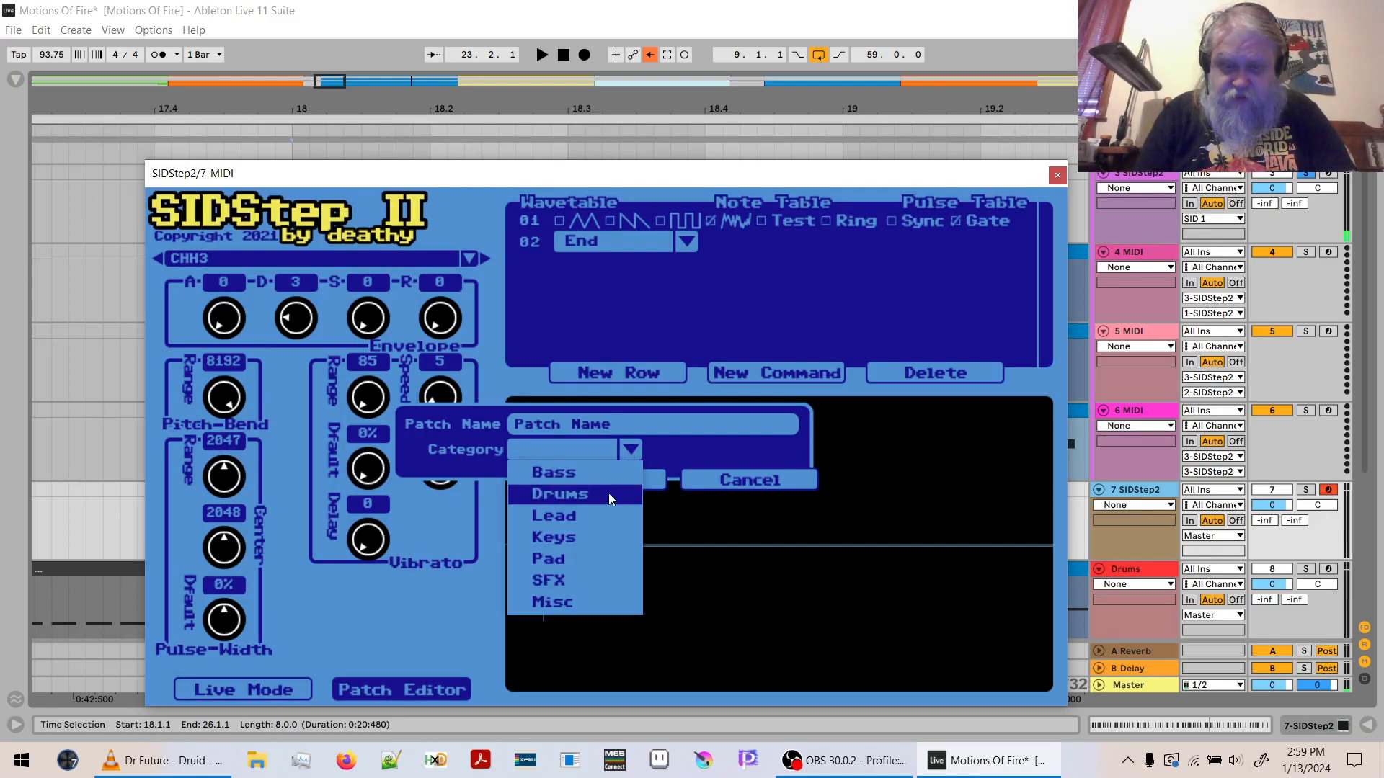
{"action": "left_click", "coordinate": [594, 501]}
{"action": "left_click", "coordinate": [619, 425]}
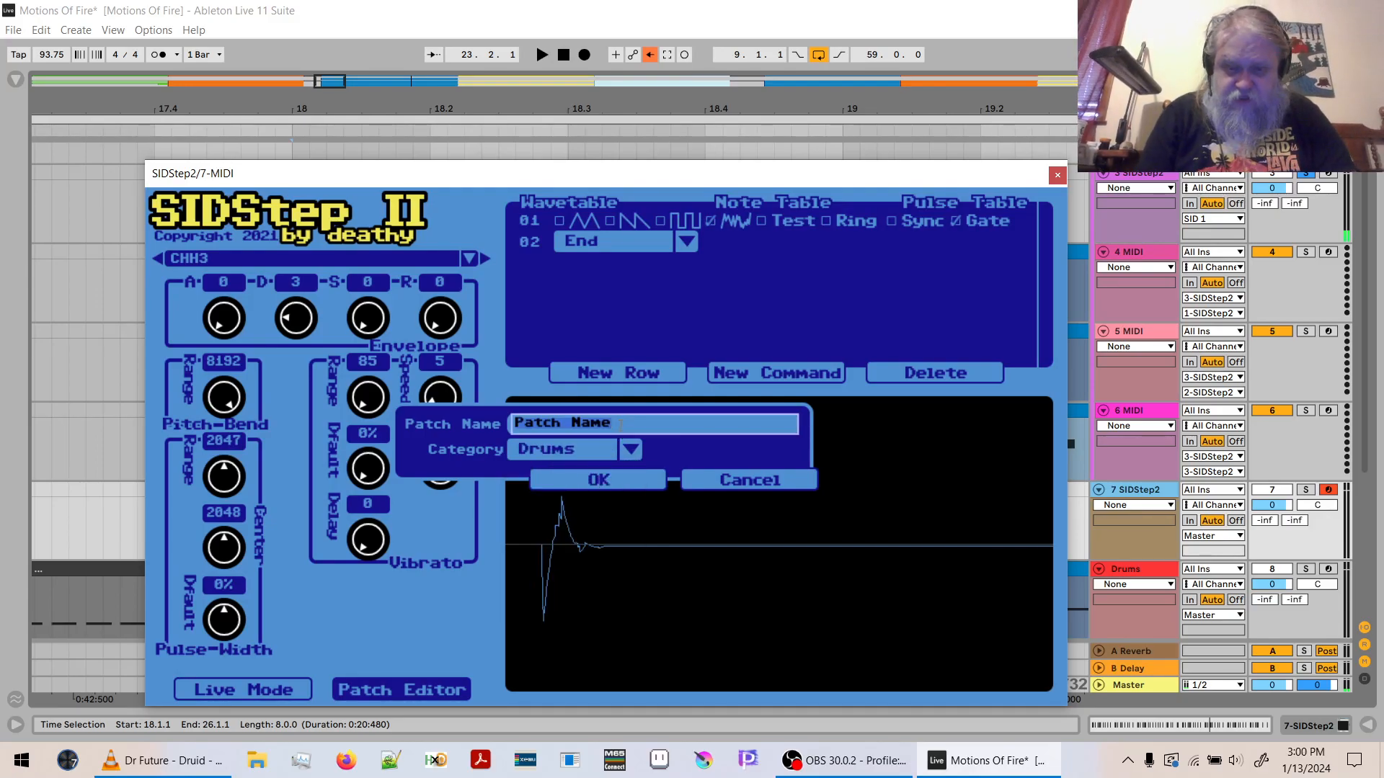
{"action": "type", "text": "Crash"}
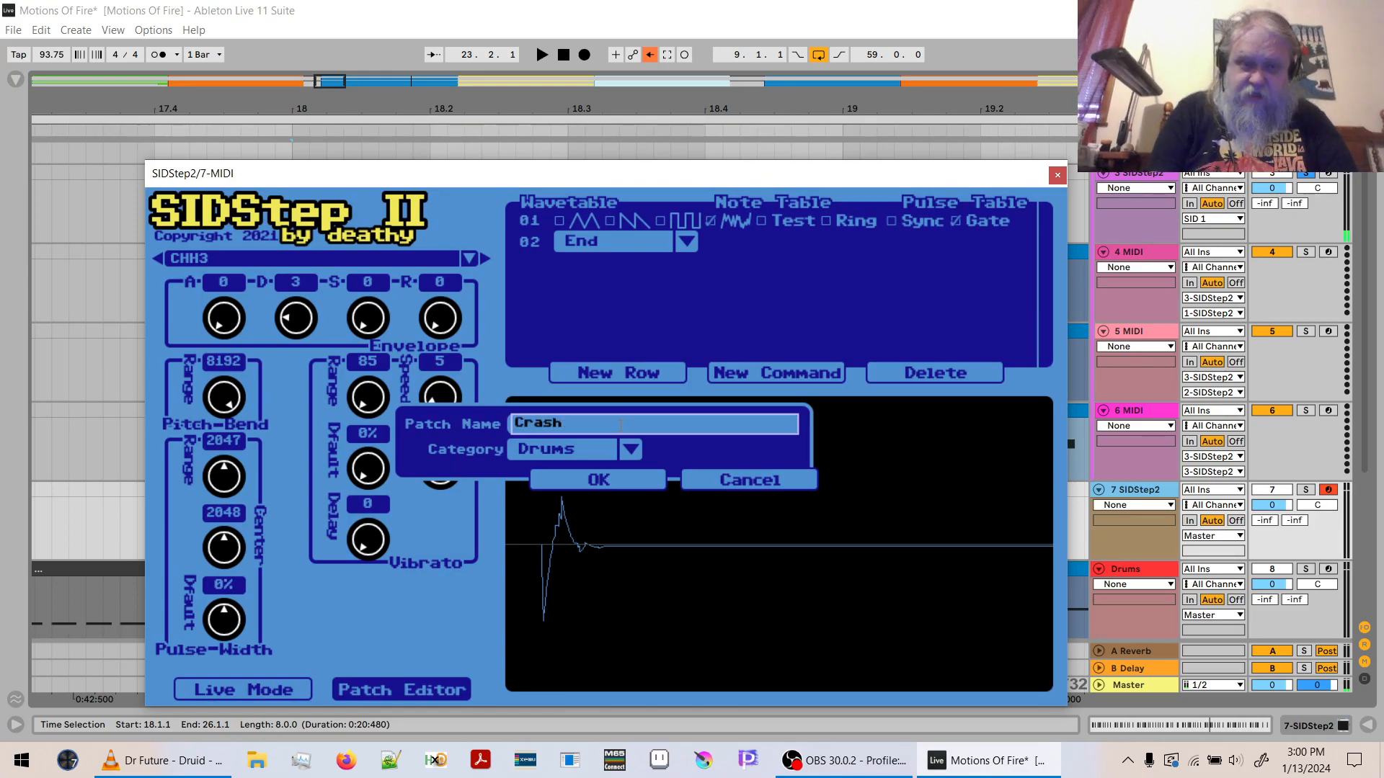
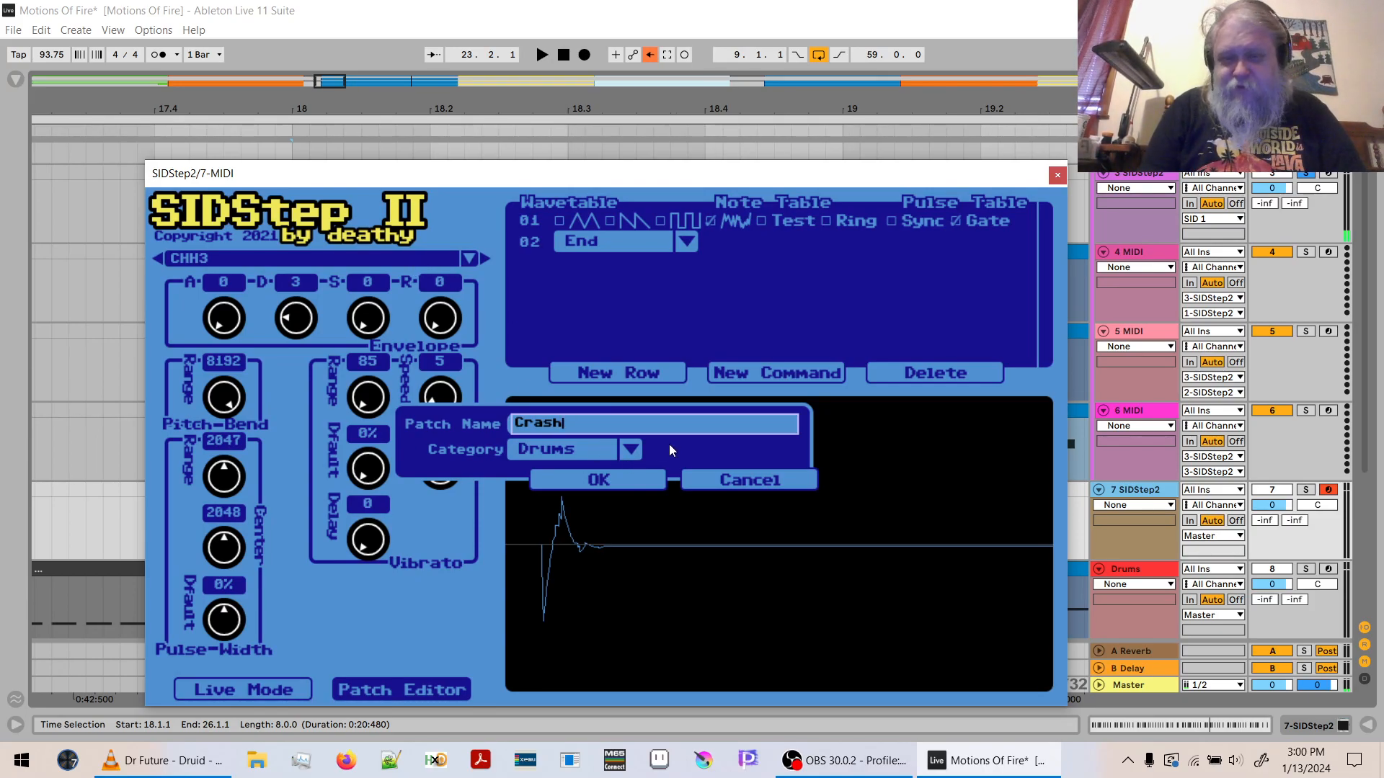
- Confirm saving the Crash patch and audition it with sustain 6 on a soloed track 7
{"action": "left_click", "coordinate": [624, 488]}
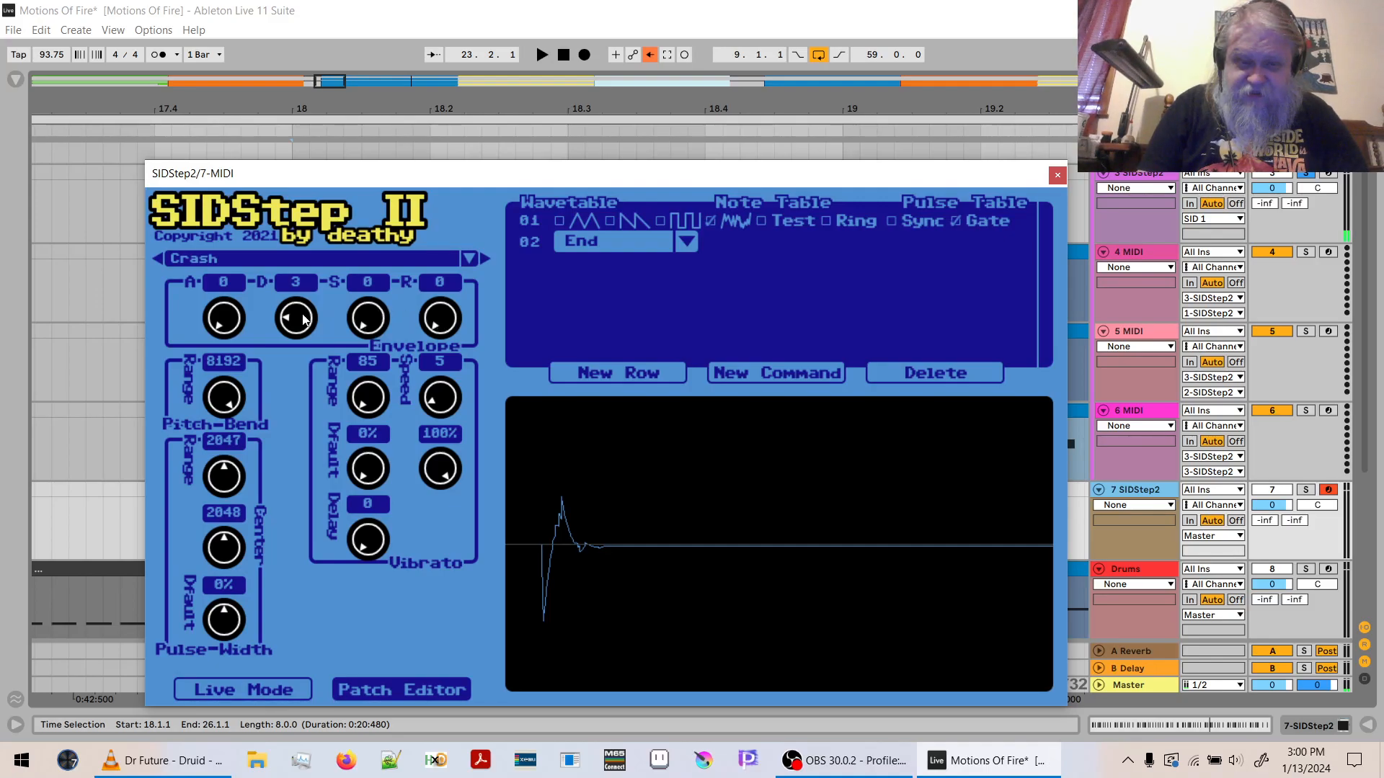
{"action": "left_click_drag", "start_coordinate": [367, 321], "coordinate": [367, 231]}
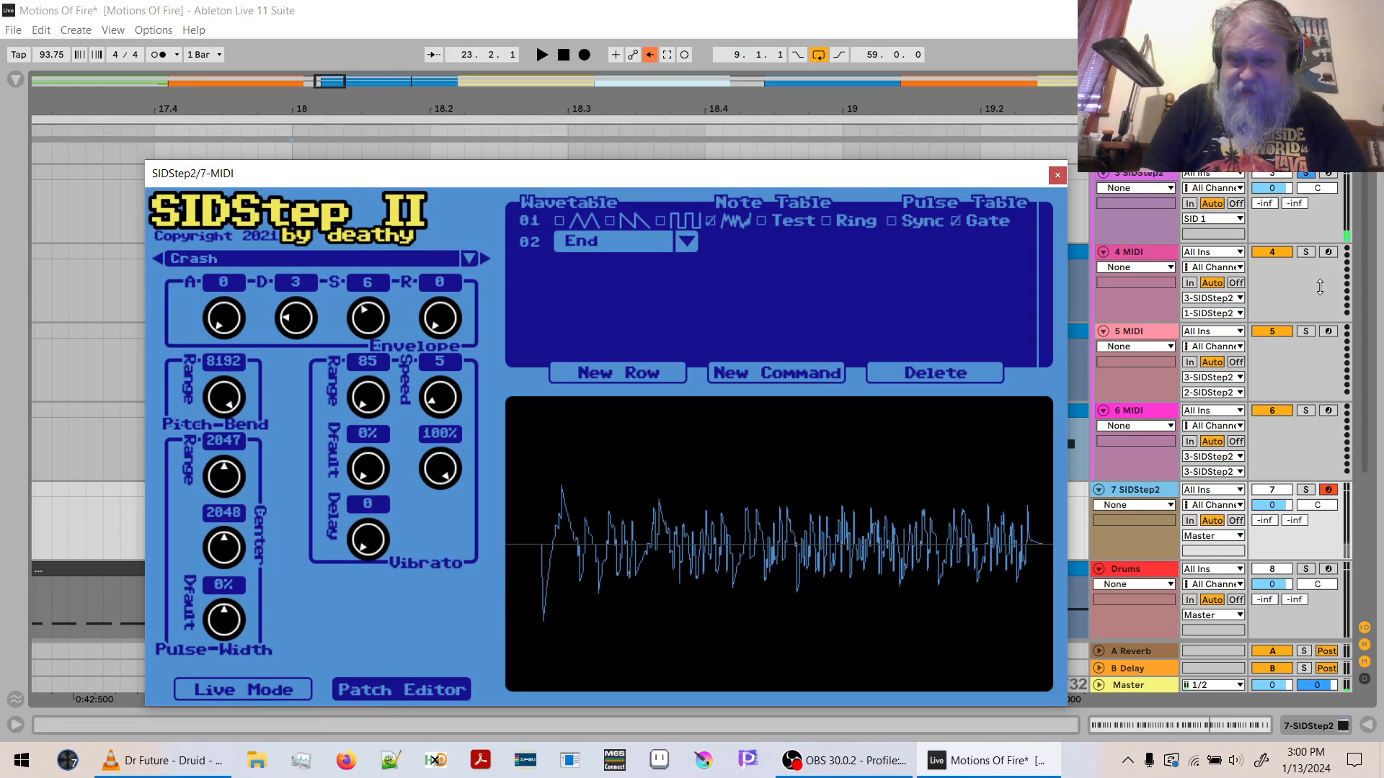
{"action": "left_click", "coordinate": [1304, 491]}
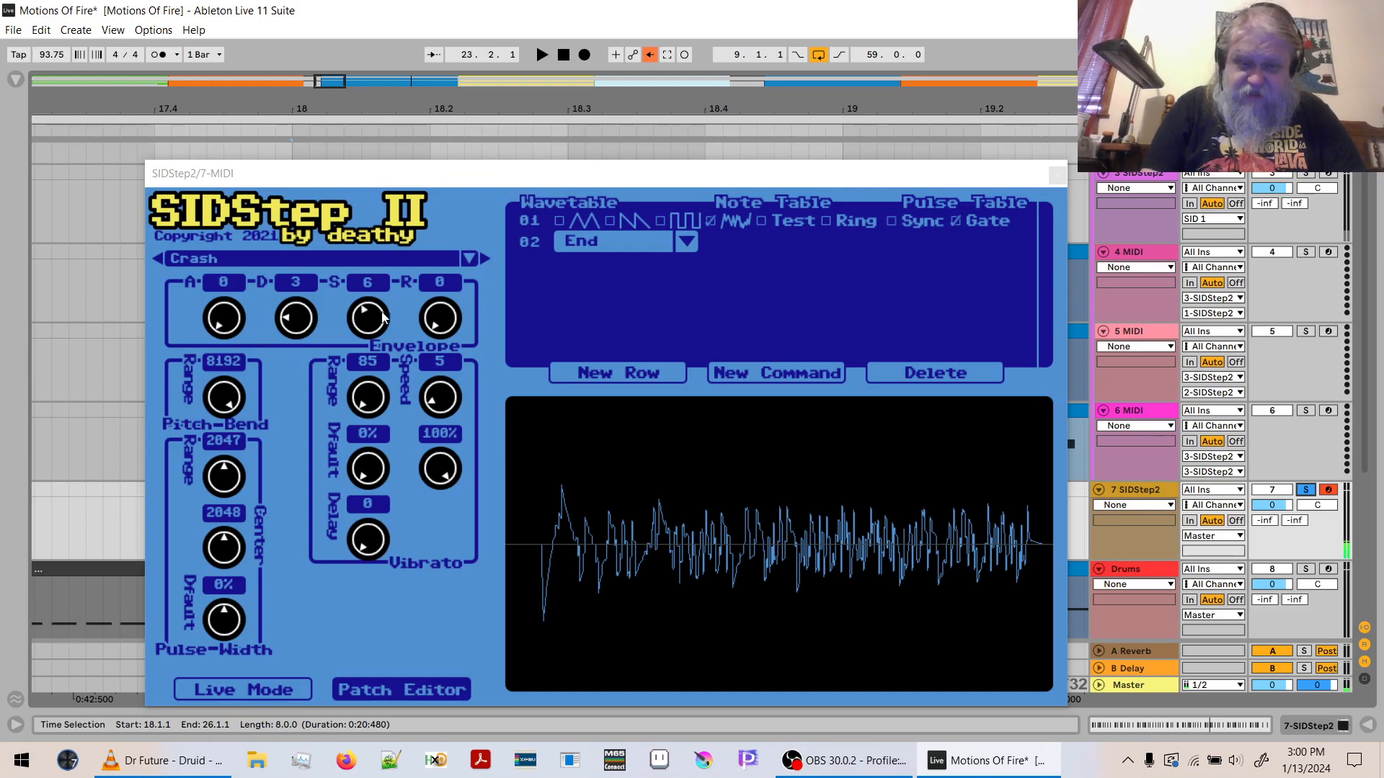
- Set the Crash patch envelope to attack 1, decay 11, sustain 0 and release 11
{"action": "left_click", "coordinate": [364, 324]}
{"action": "left_click_drag", "start_coordinate": [364, 324], "coordinate": [305, 387]}
{"action": "left_click_drag", "start_coordinate": [303, 331], "coordinate": [292, 386]}
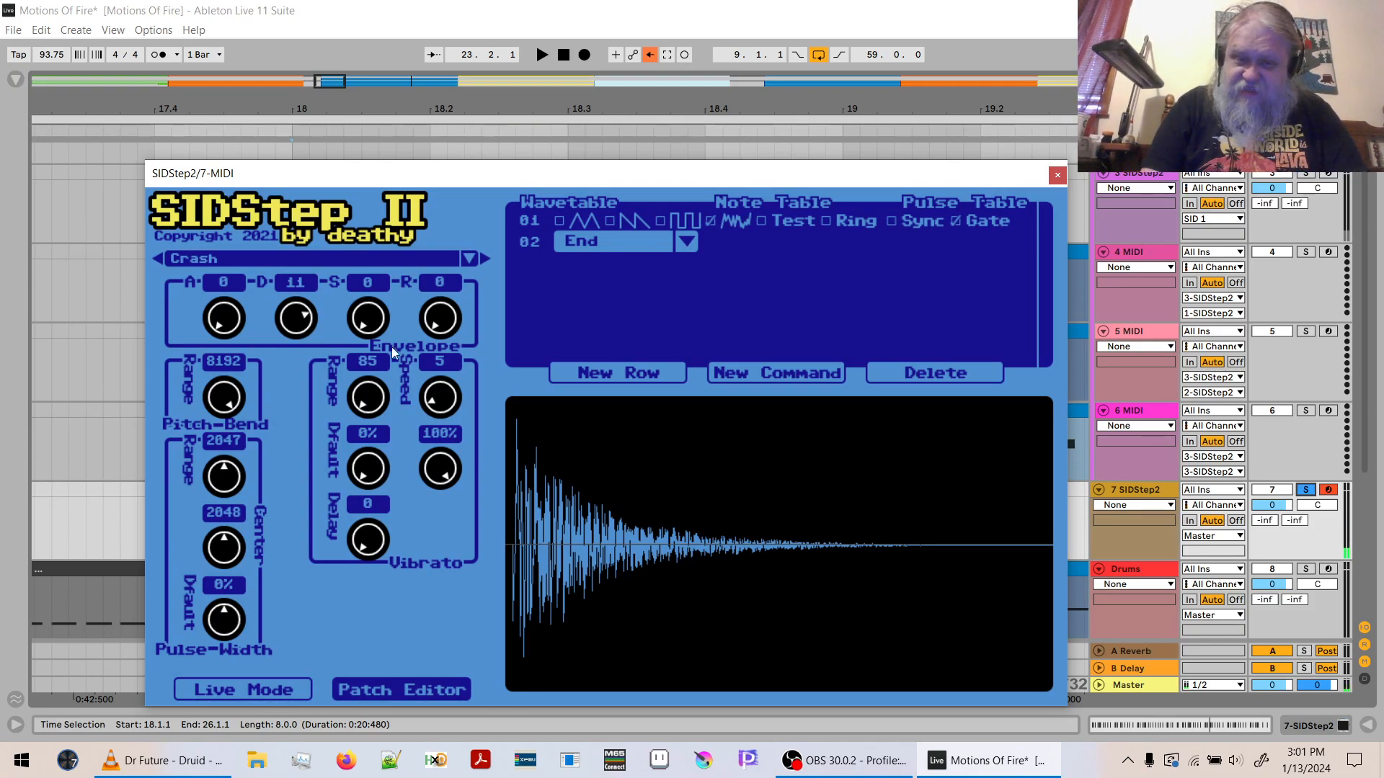
{"action": "left_click_drag", "start_coordinate": [441, 323], "coordinate": [442, 147]}
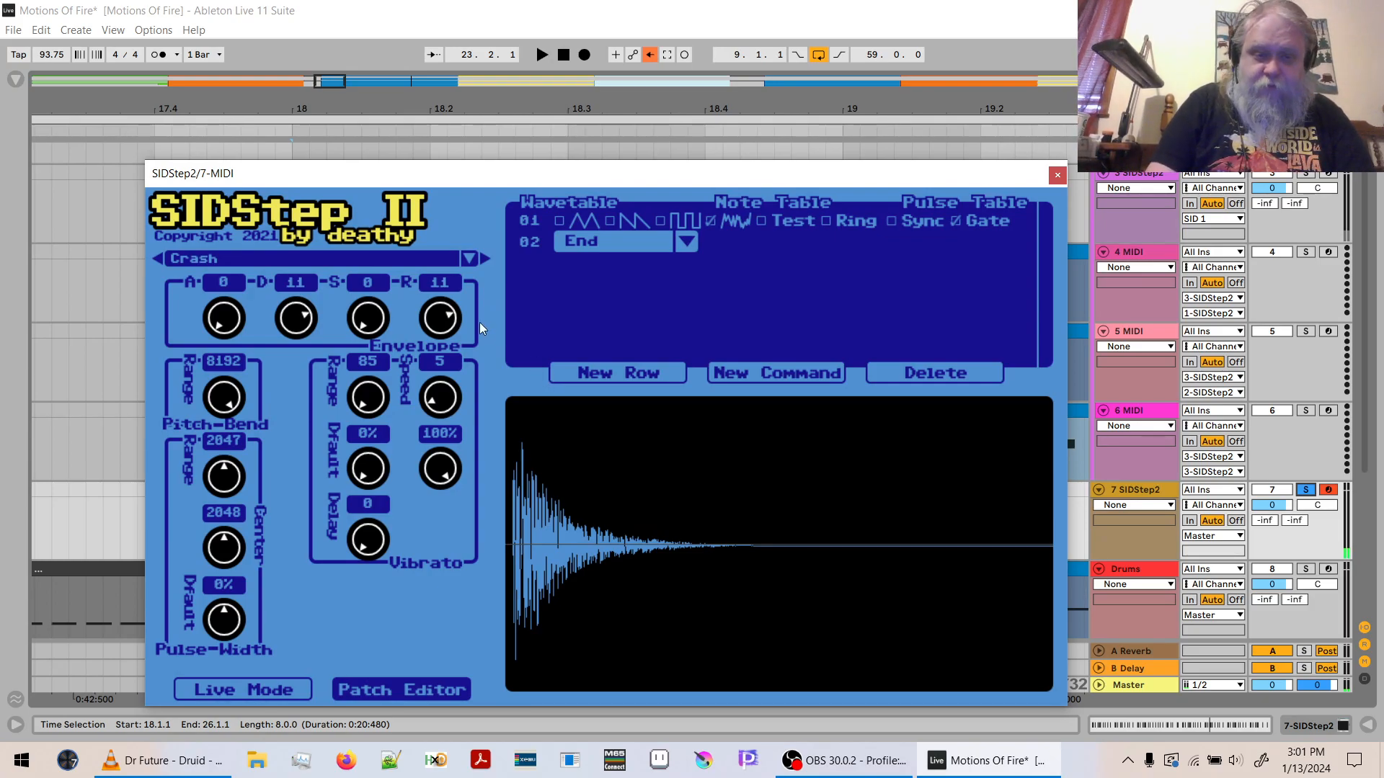
{"action": "left_click_drag", "start_coordinate": [222, 323], "coordinate": [222, 292]}
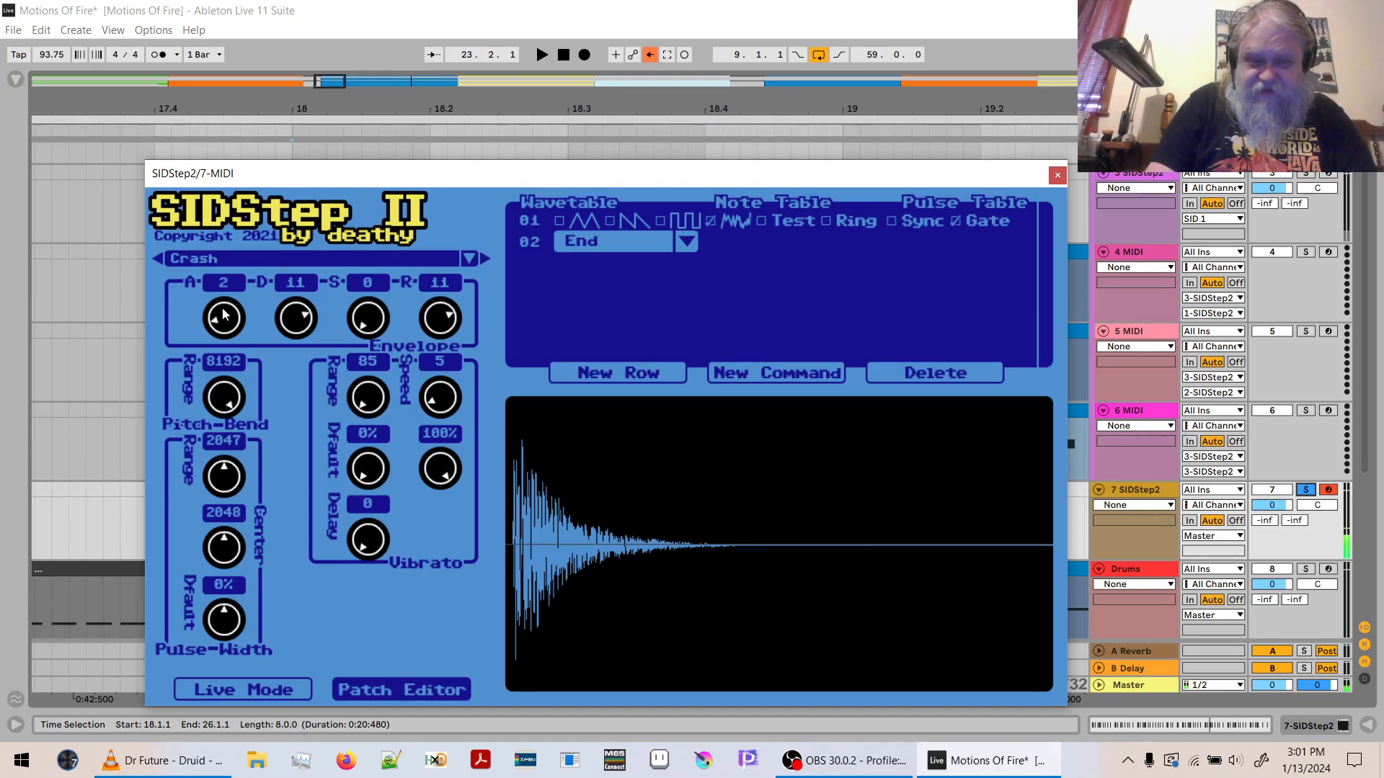
{"action": "scroll", "coordinate": [222, 316], "scroll_direction": "up", "scroll_amount": 1}
{"action": "left_click_drag", "start_coordinate": [224, 317], "coordinate": [222, 330]}
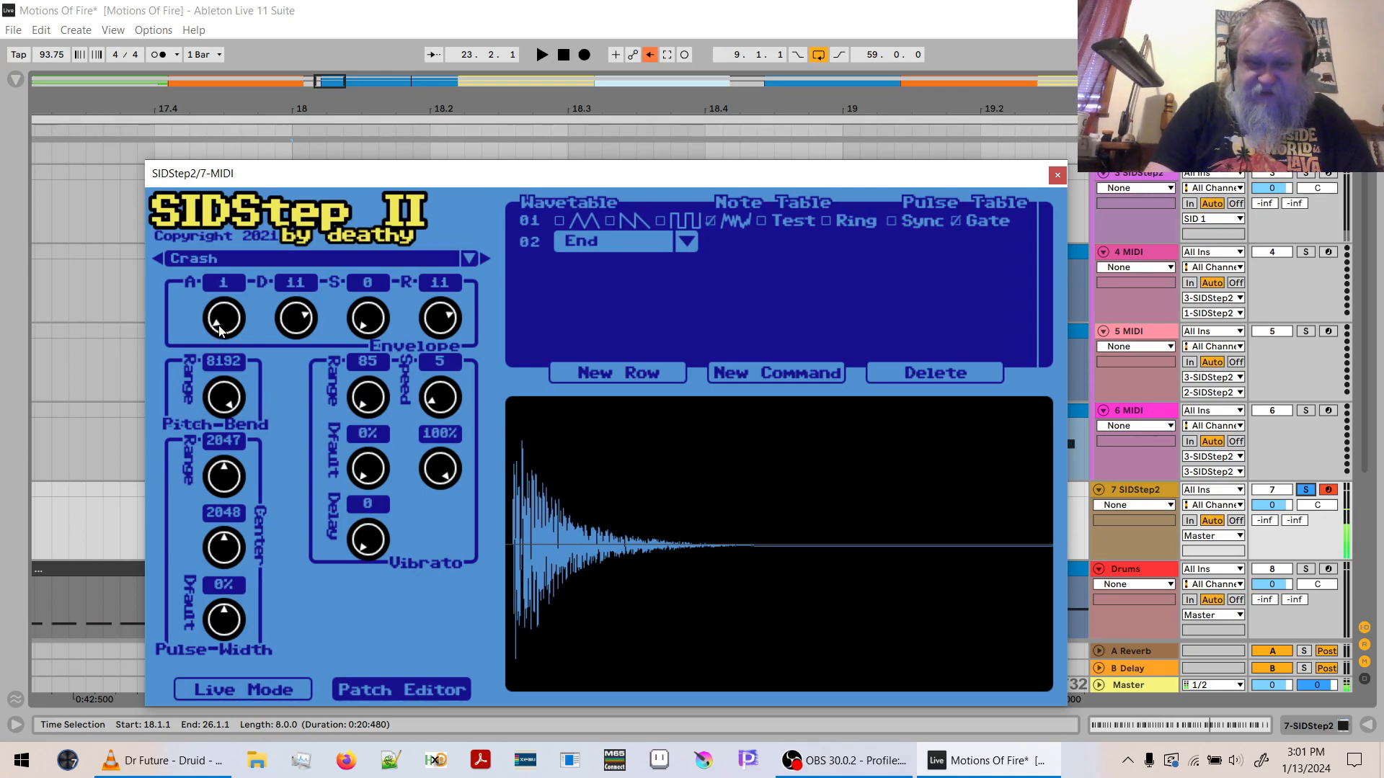
- Try a two-row wavetable by inserting row 02 with noise and gate, and switching row 01 from noise to pulse
{"action": "left_click", "coordinate": [534, 244]}
{"action": "left_click", "coordinate": [757, 204]}
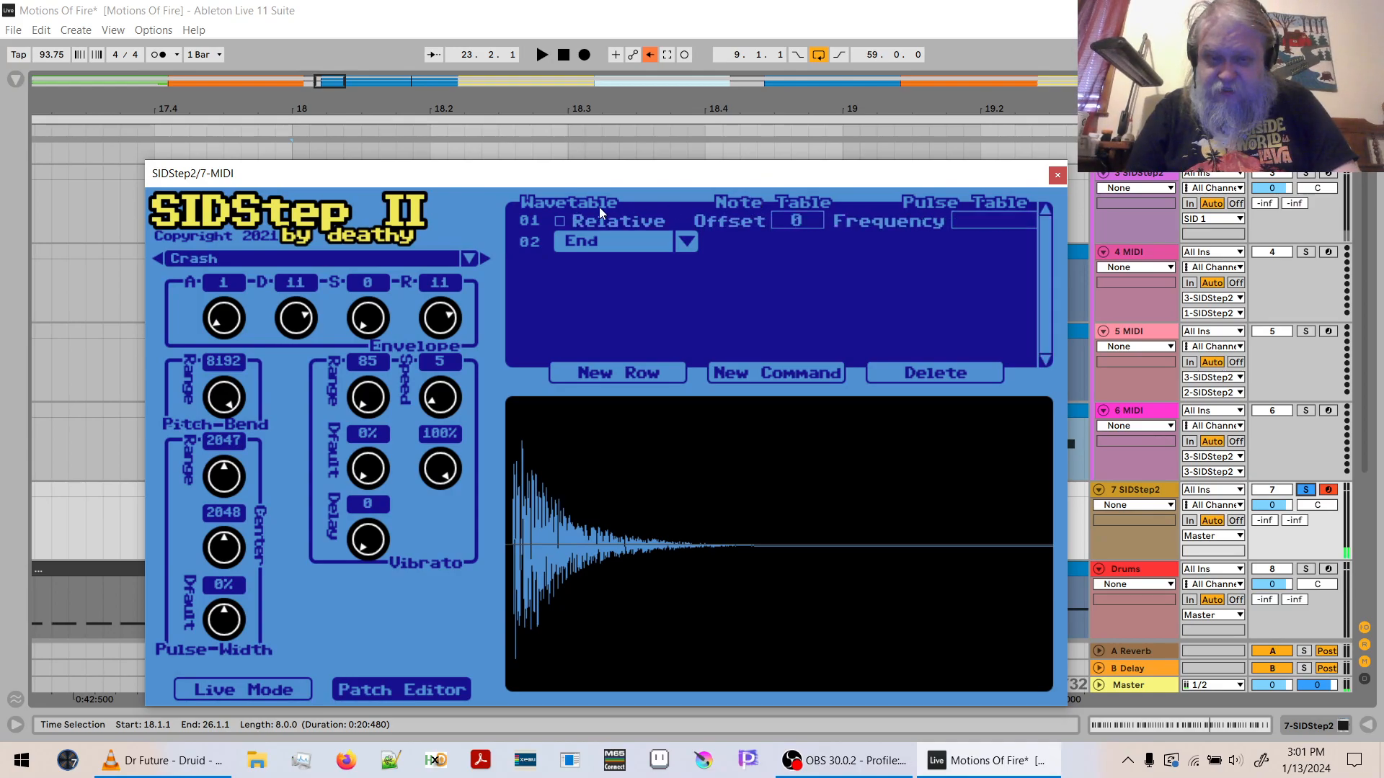
{"action": "left_click", "coordinate": [584, 202]}
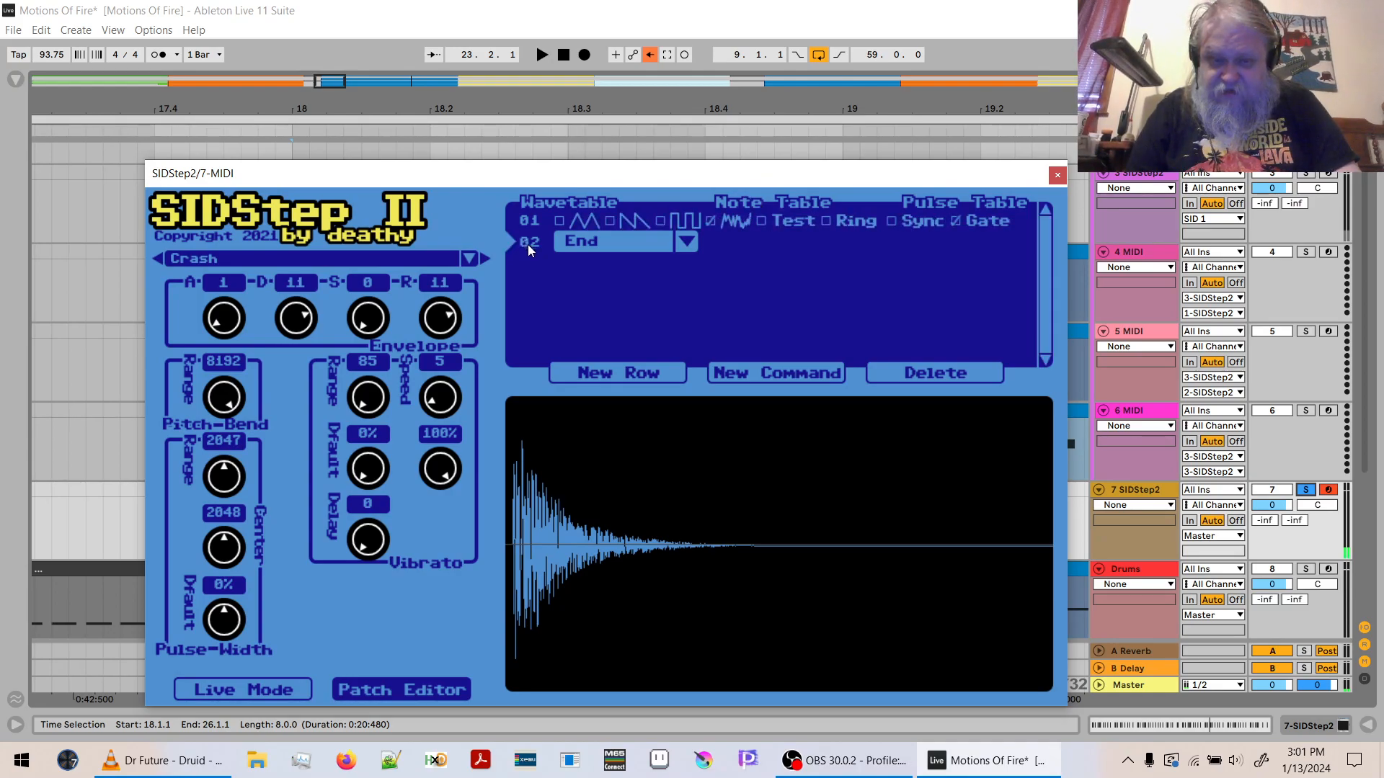
{"action": "left_click", "coordinate": [650, 371]}
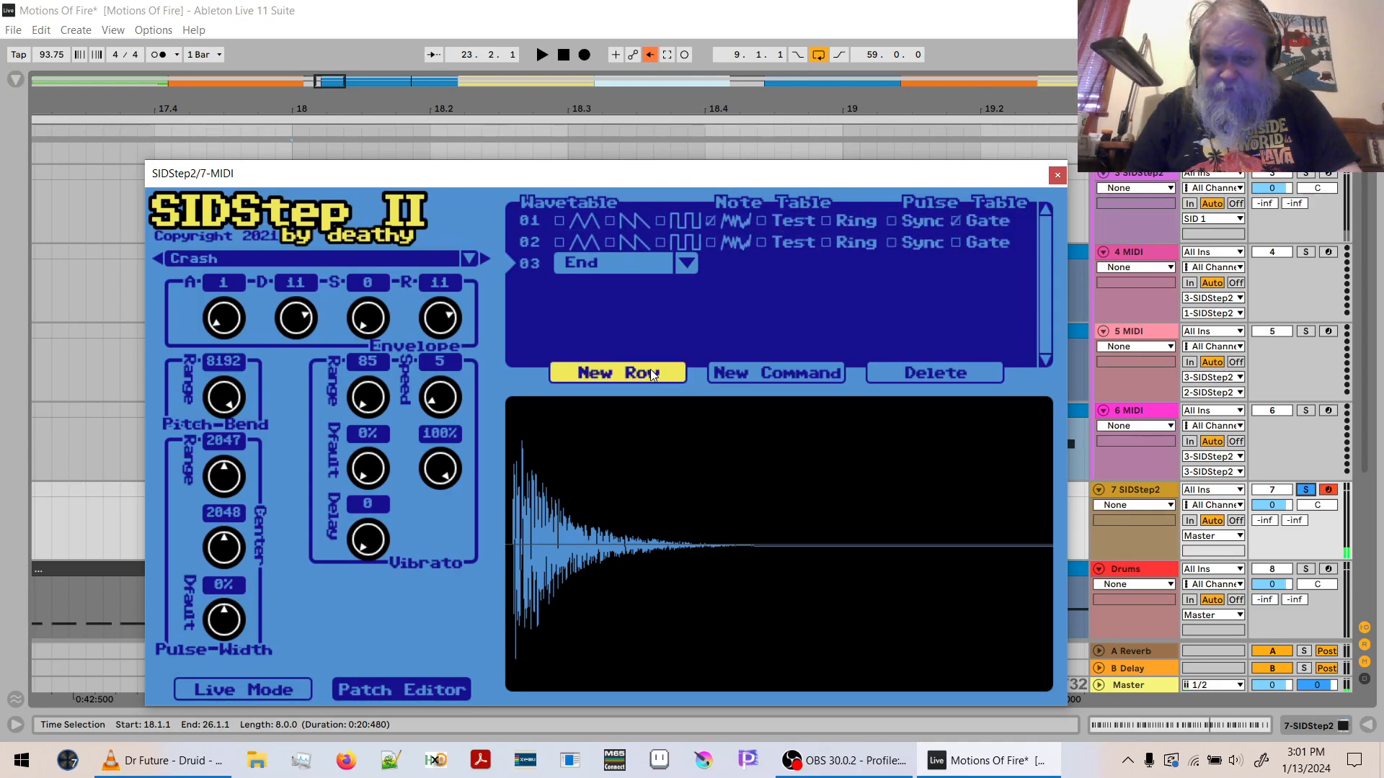
{"action": "left_click", "coordinate": [710, 243]}
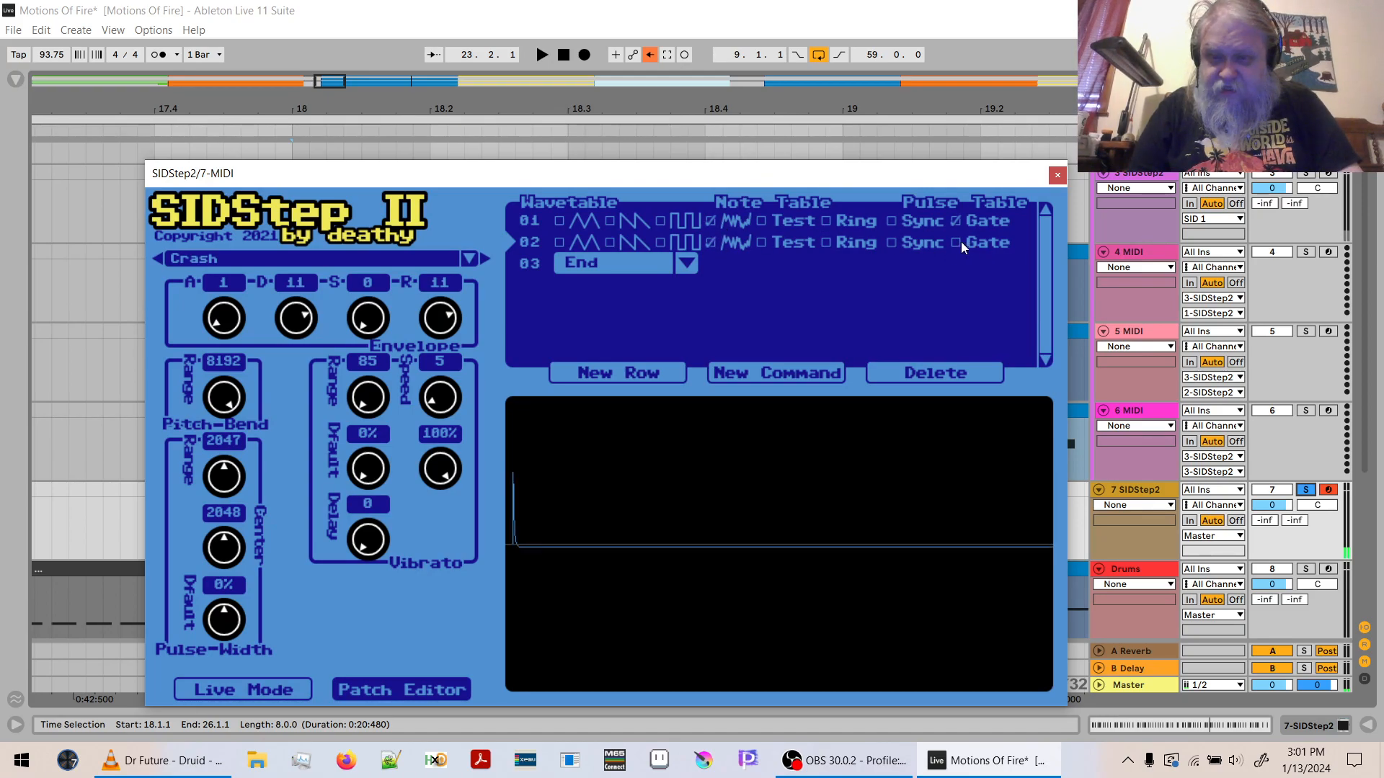
{"action": "left_click", "coordinate": [662, 221]}
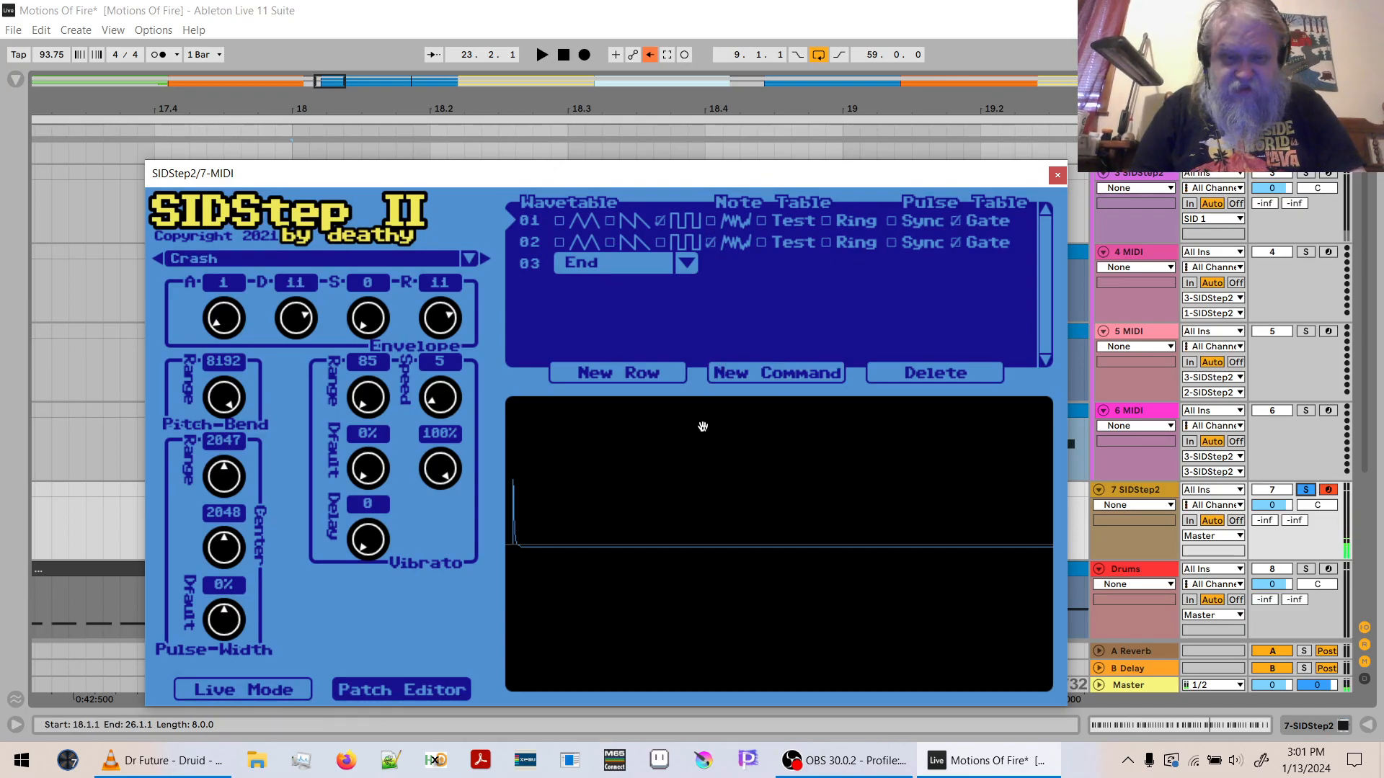
- Replace the wavetable's End command in row 03 with a Goto pointing to row 02
{"action": "left_click", "coordinate": [683, 263]}
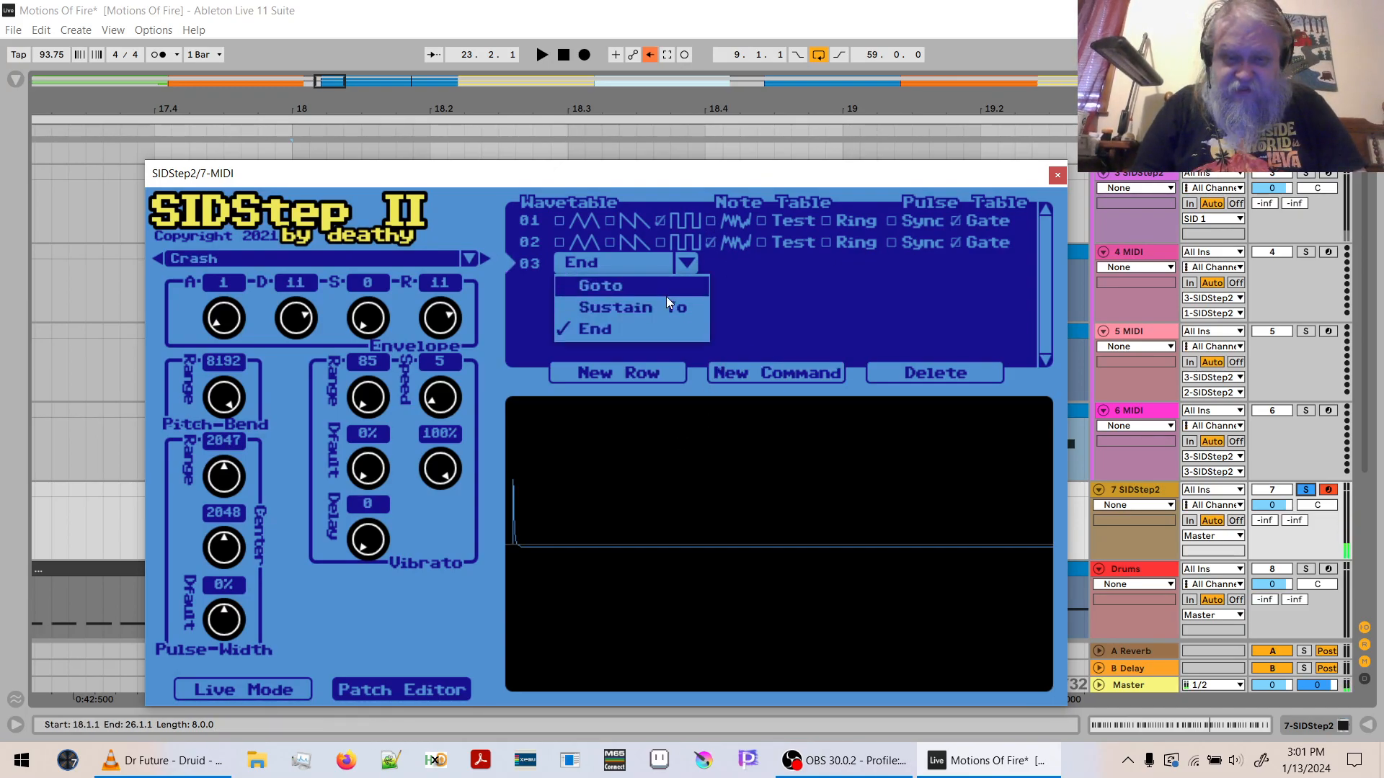
{"action": "left_click", "coordinate": [666, 289]}
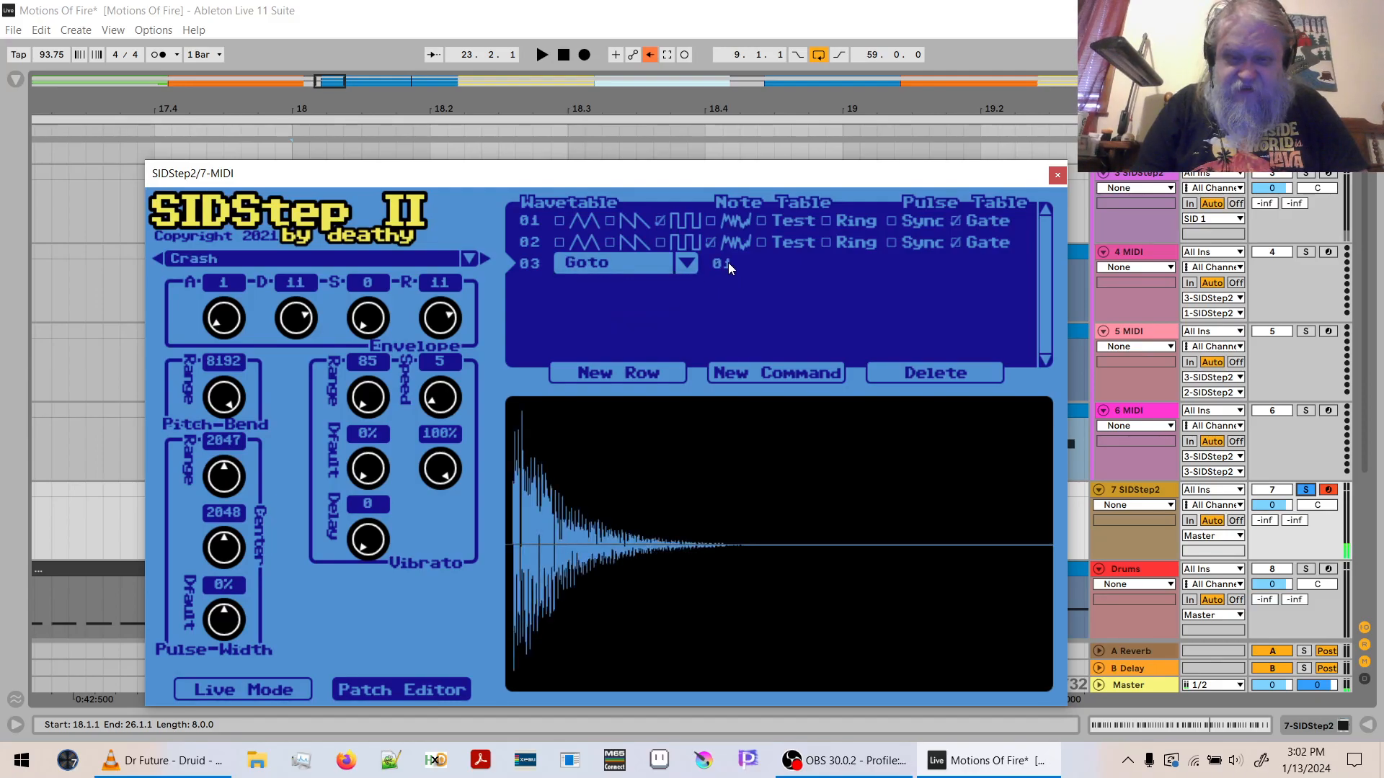
{"action": "double_click", "coordinate": [728, 263]}
{"action": "type", "text": "02"}
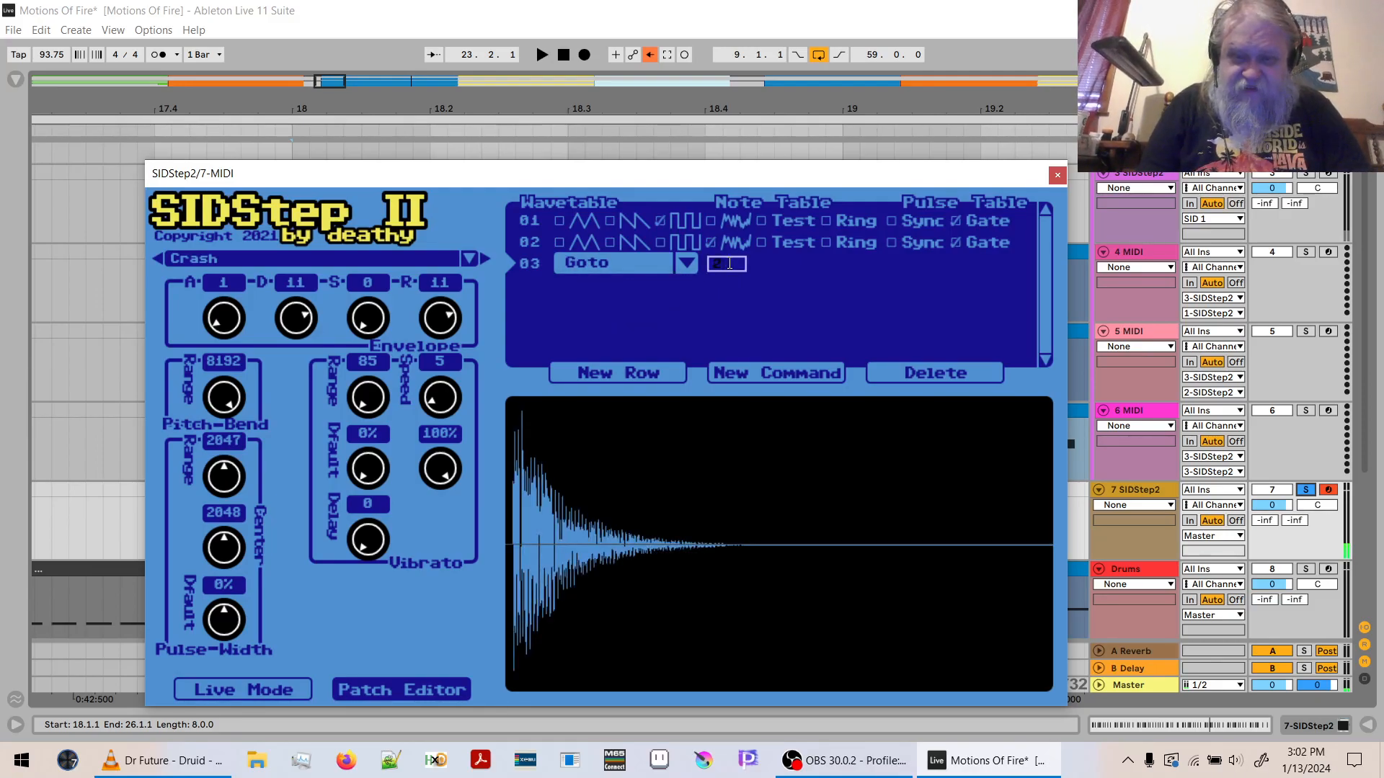
{"action": "key", "text": "Return"}
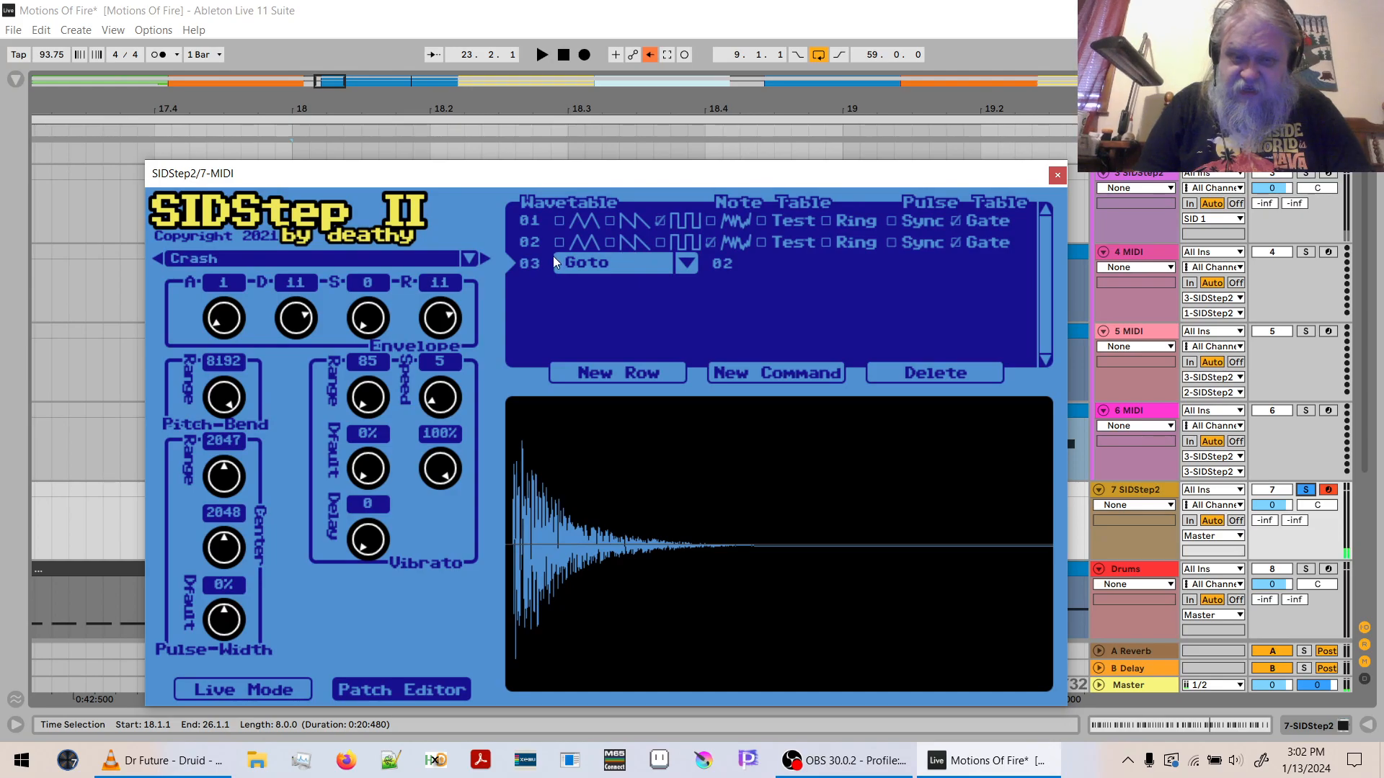
- Insert another wavetable row before the Goto, with pulse in row 02 and noise with gate in row 03
{"action": "left_click", "coordinate": [597, 374]}
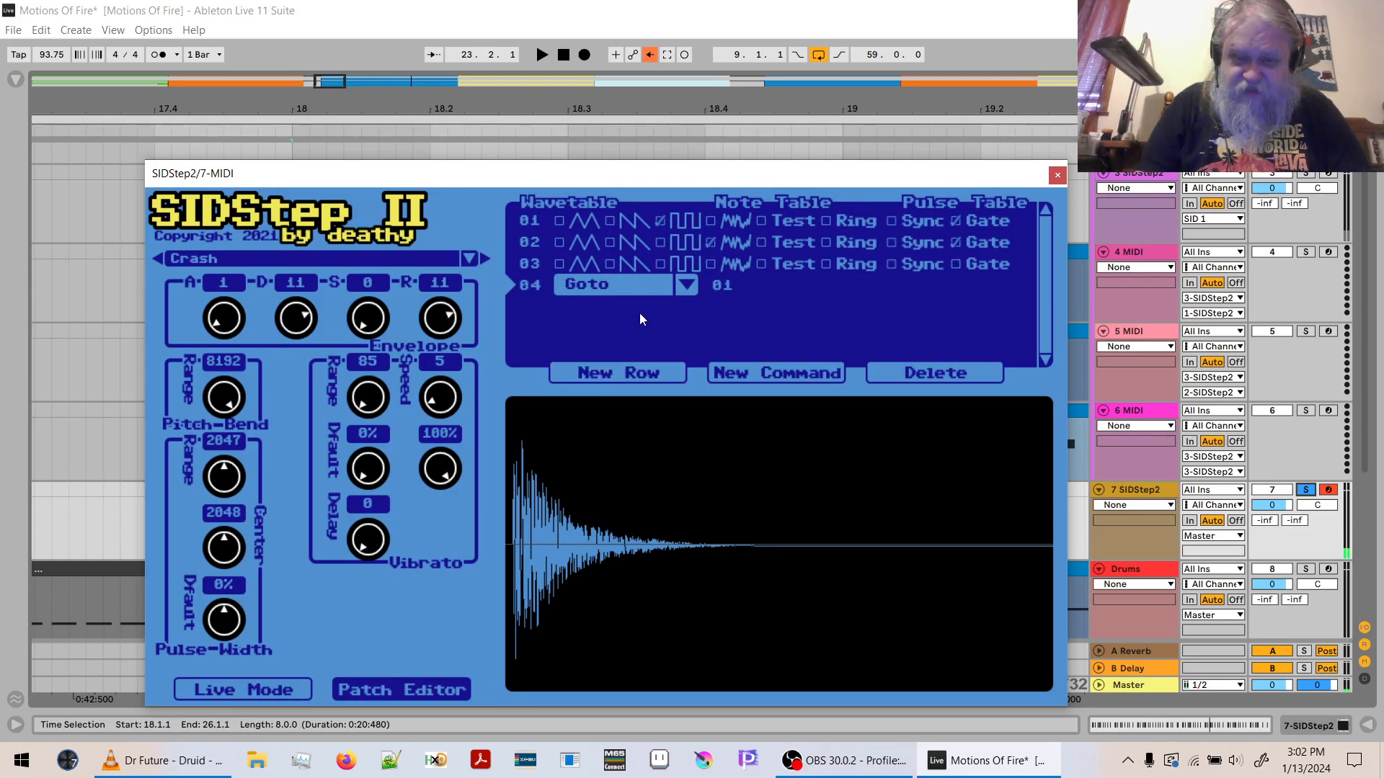
{"action": "left_click", "coordinate": [661, 242]}
{"action": "left_click", "coordinate": [711, 266]}
{"action": "left_click", "coordinate": [711, 243]}
{"action": "left_click", "coordinate": [961, 264]}
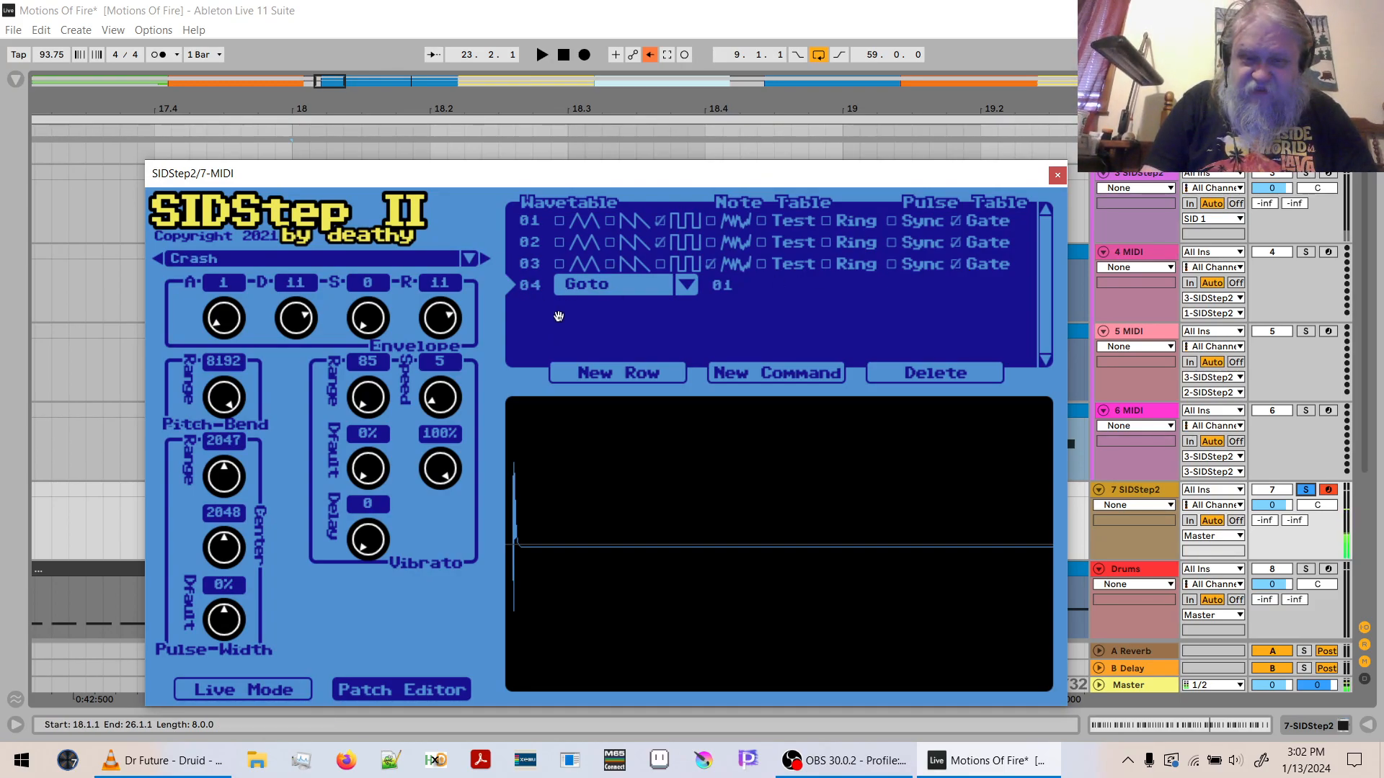
- Set the target of the Goto command in wavetable row 04 to 03
{"action": "left_click", "coordinate": [589, 287]}
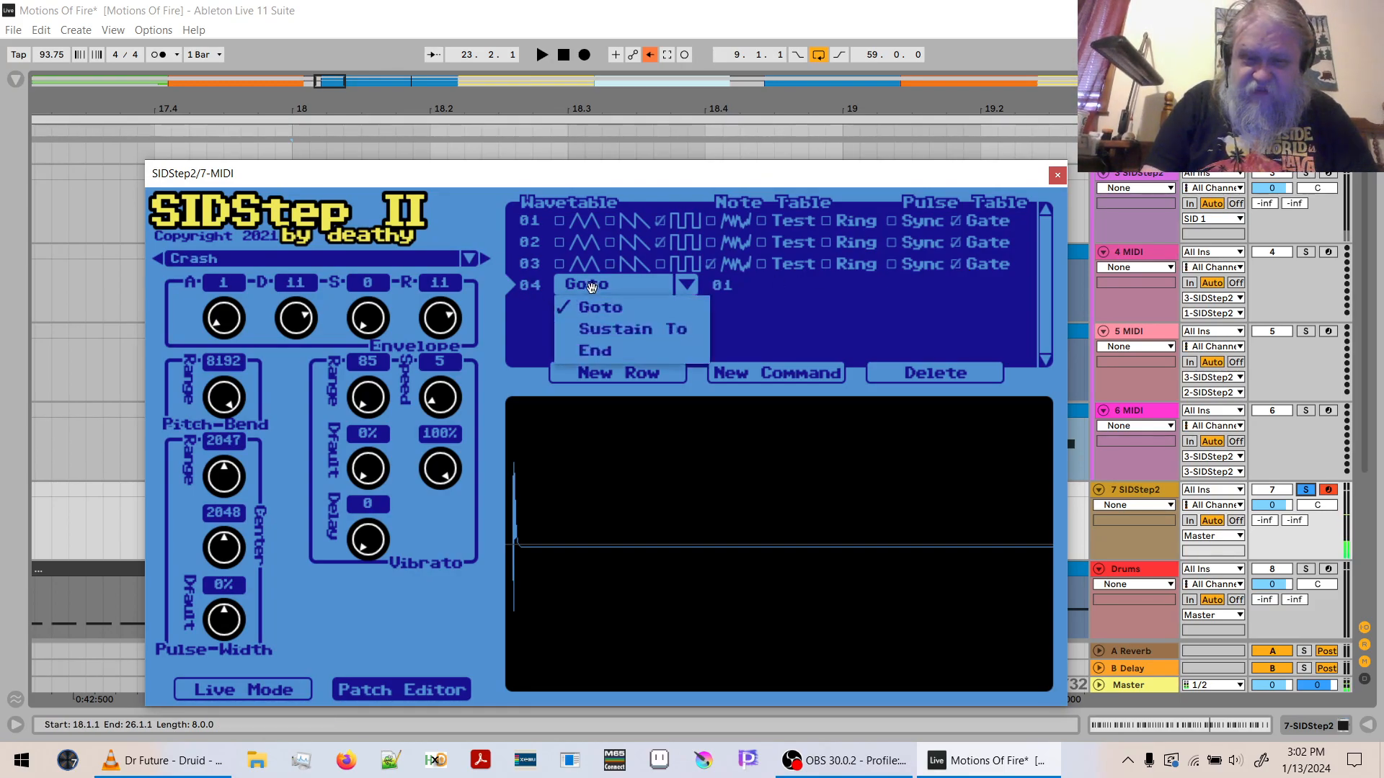
{"action": "left_click", "coordinate": [726, 285]}
{"action": "type", "text": "03"}
{"action": "key", "text": "Return"}
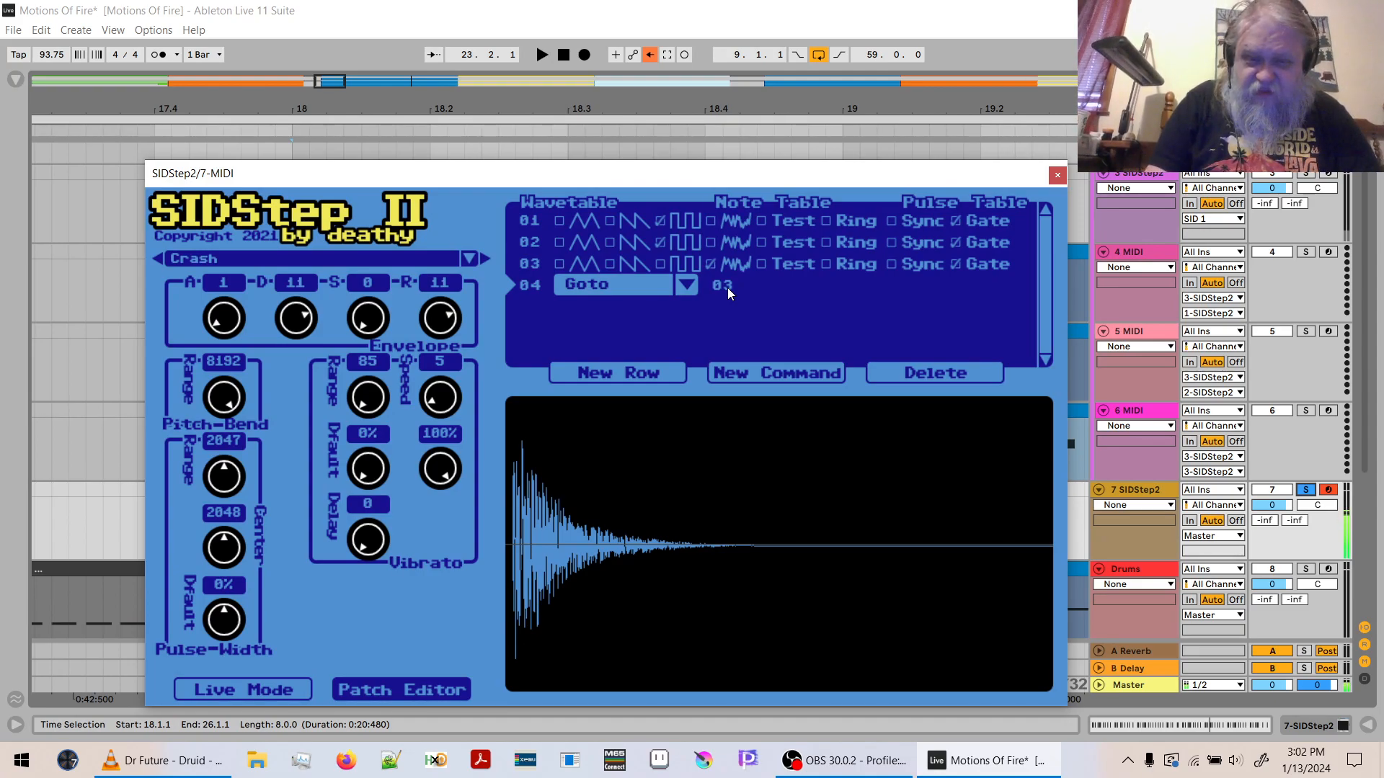
- Try sawtooth instead of pulse in wavetable rows 01 and 02, and raise the computer keyboard octave to C4–D5
{"action": "left_click", "coordinate": [662, 221]}
{"action": "left_click", "coordinate": [662, 243]}
{"action": "left_click", "coordinate": [609, 243]}
{"action": "left_click", "coordinate": [608, 220]}
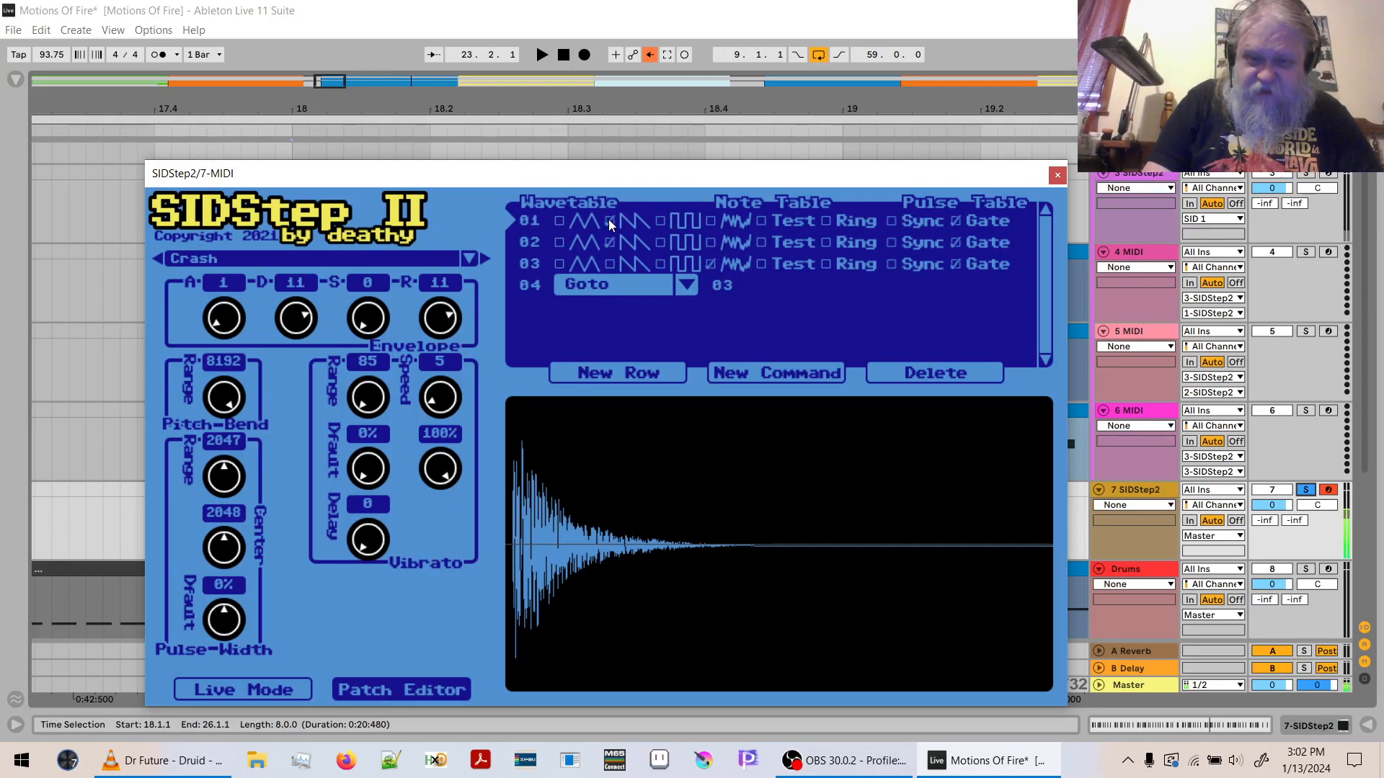
{"action": "key", "text": "x"}
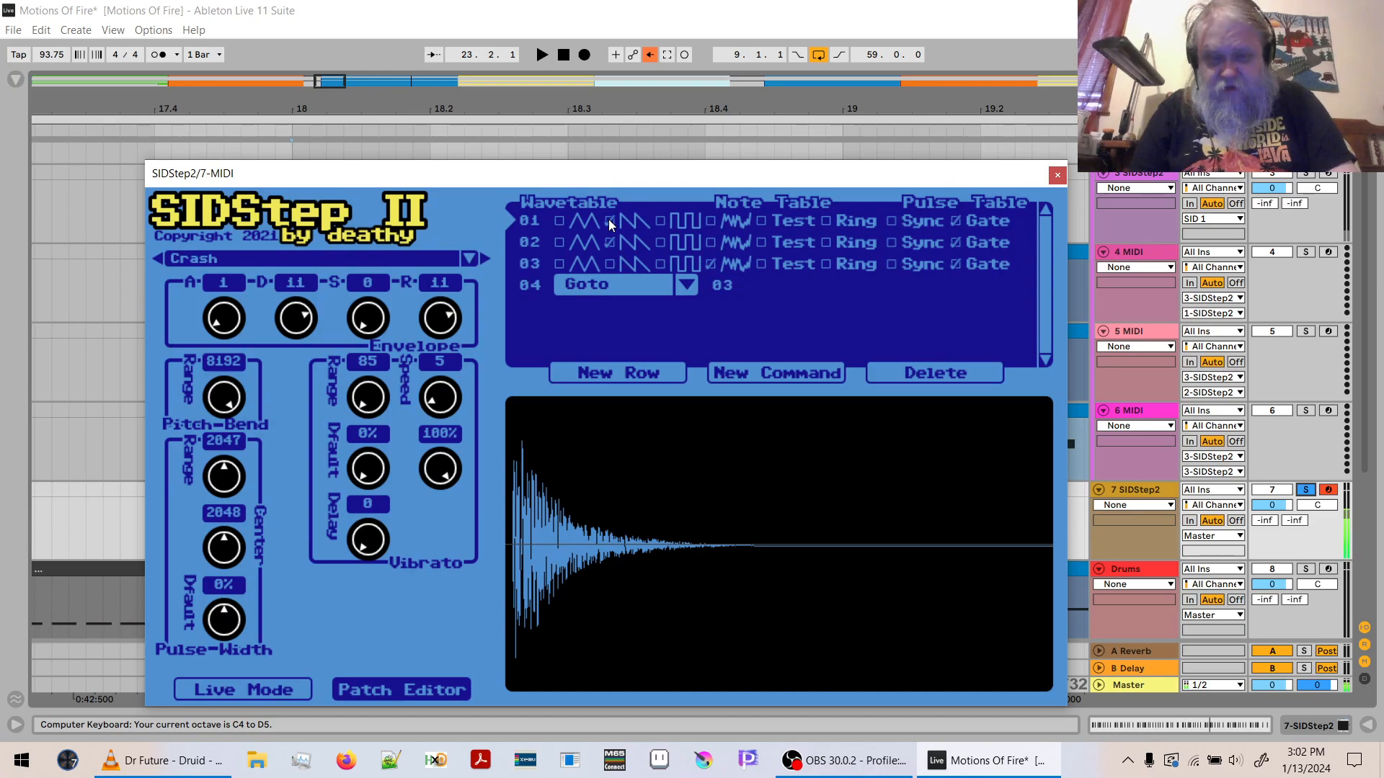
- Switch wavetable rows 01 and 02 back from sawtooth to pulse and audition the sound an octave higher
{"action": "left_click", "coordinate": [608, 221]}
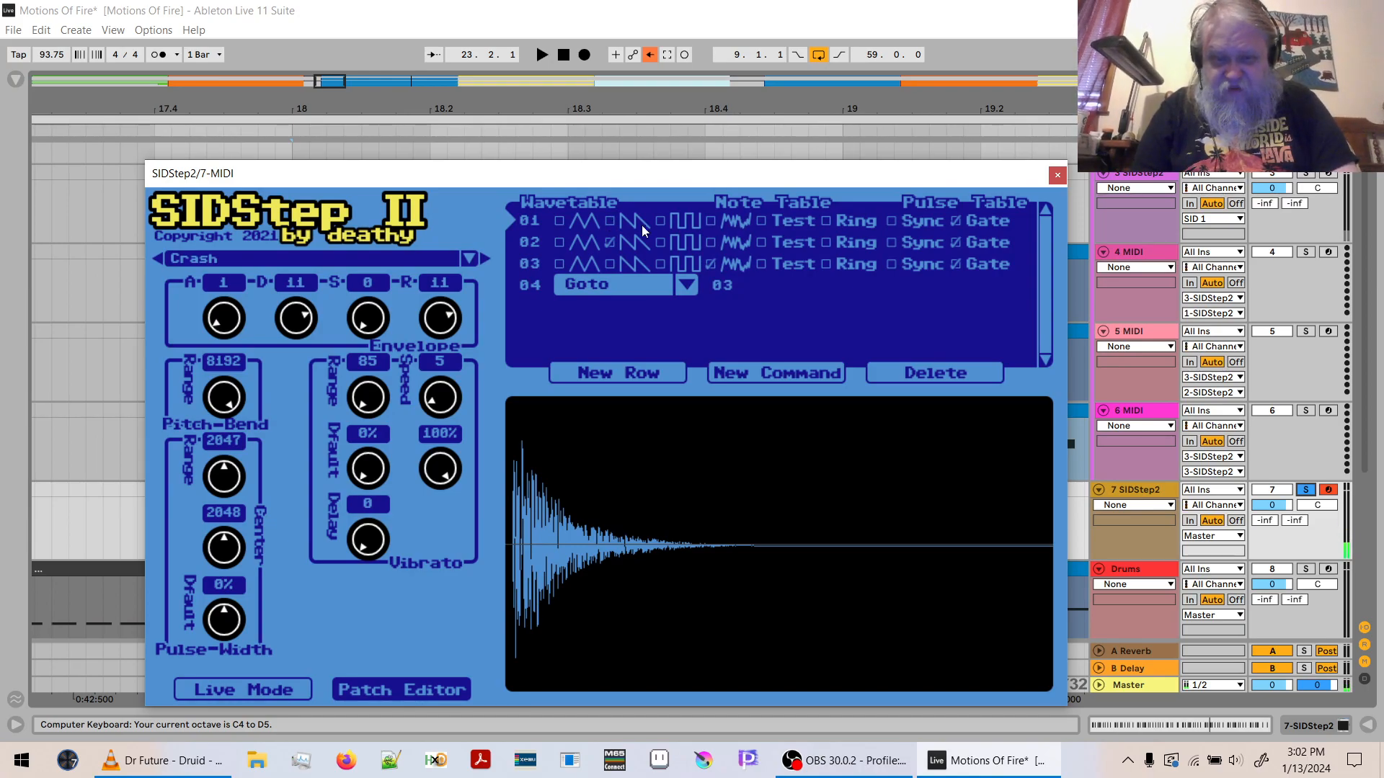
{"action": "left_click", "coordinate": [661, 222]}
{"action": "left_click", "coordinate": [660, 242]}
{"action": "left_click", "coordinate": [609, 243]}
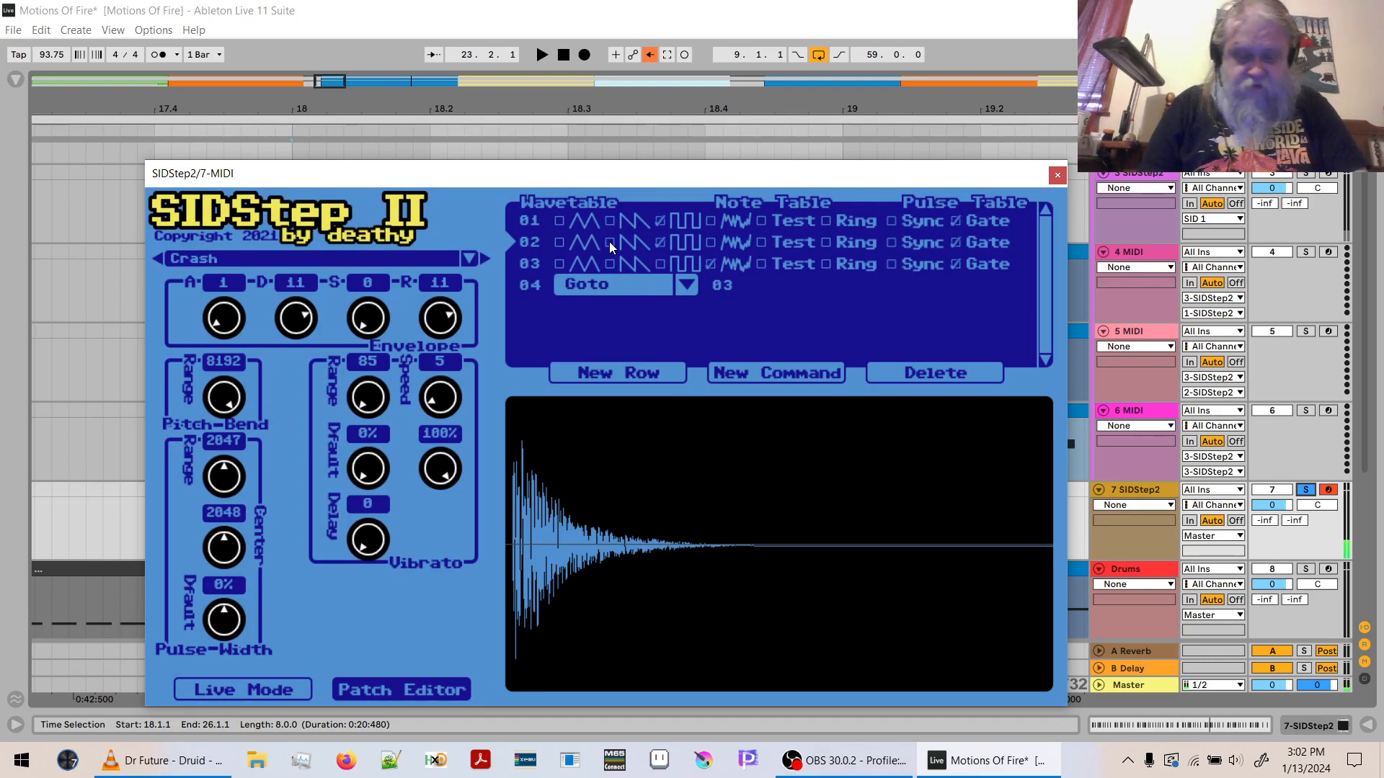
{"action": "key", "text": "x"}
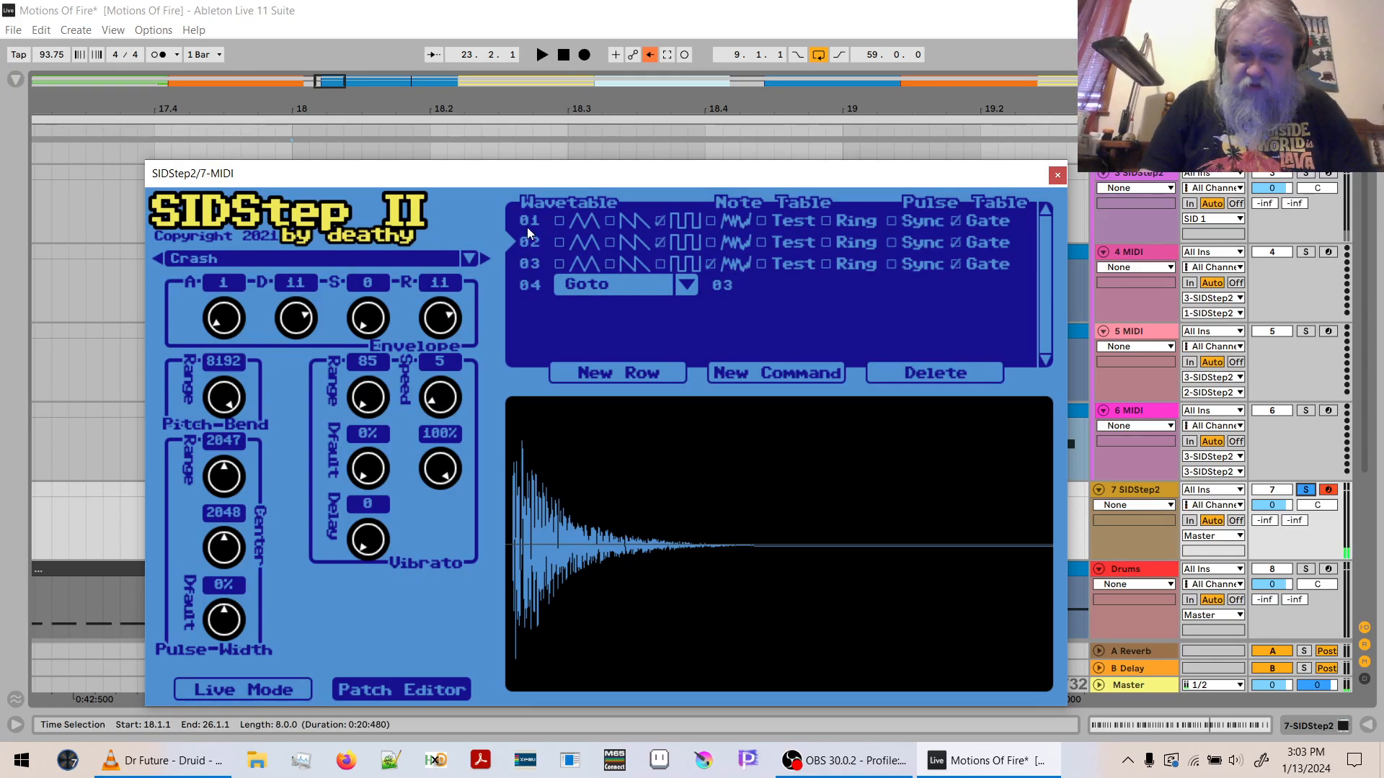
- Delete wavetable rows 02 and 03, and make row 01 gated noise looping with Goto 01
{"action": "left_click", "coordinate": [920, 377]}
{"action": "left_click", "coordinate": [920, 378]}
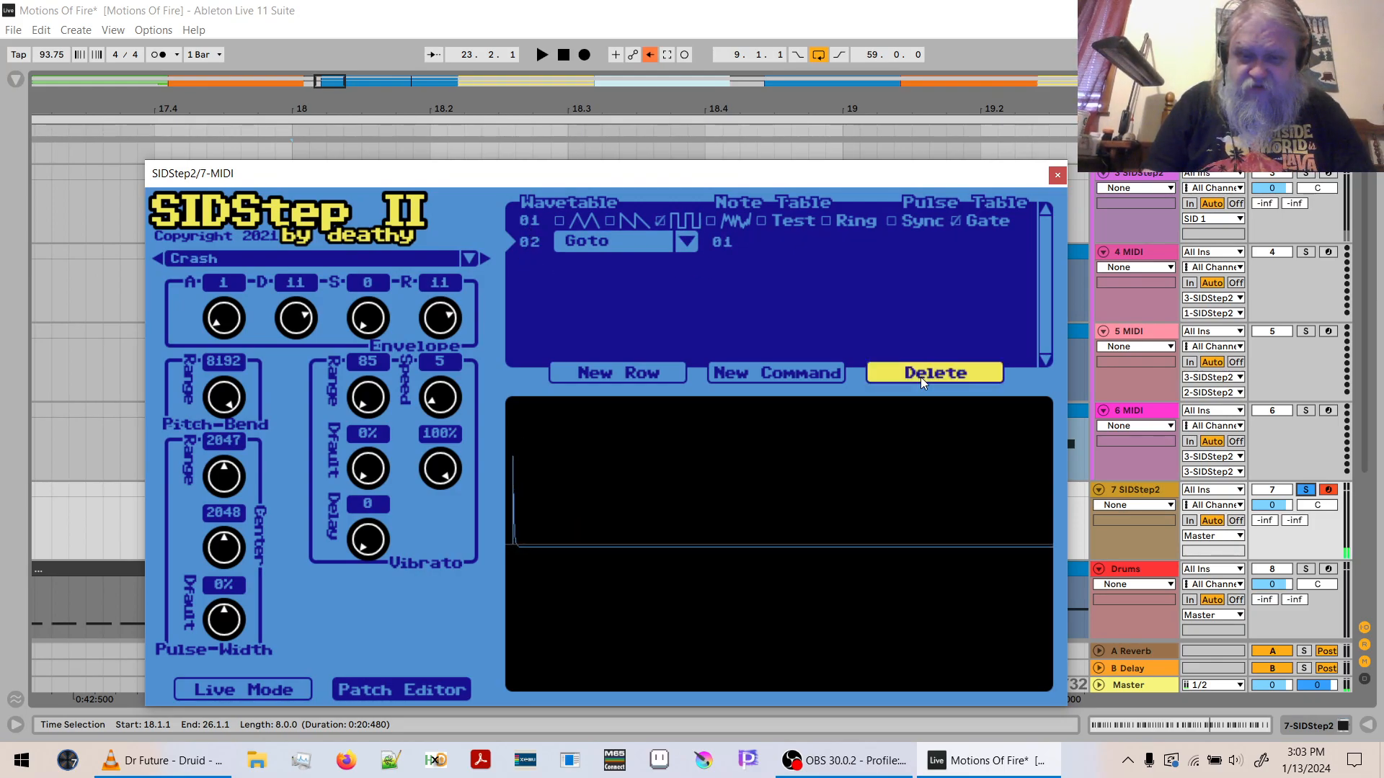
{"action": "left_click", "coordinate": [660, 216]}
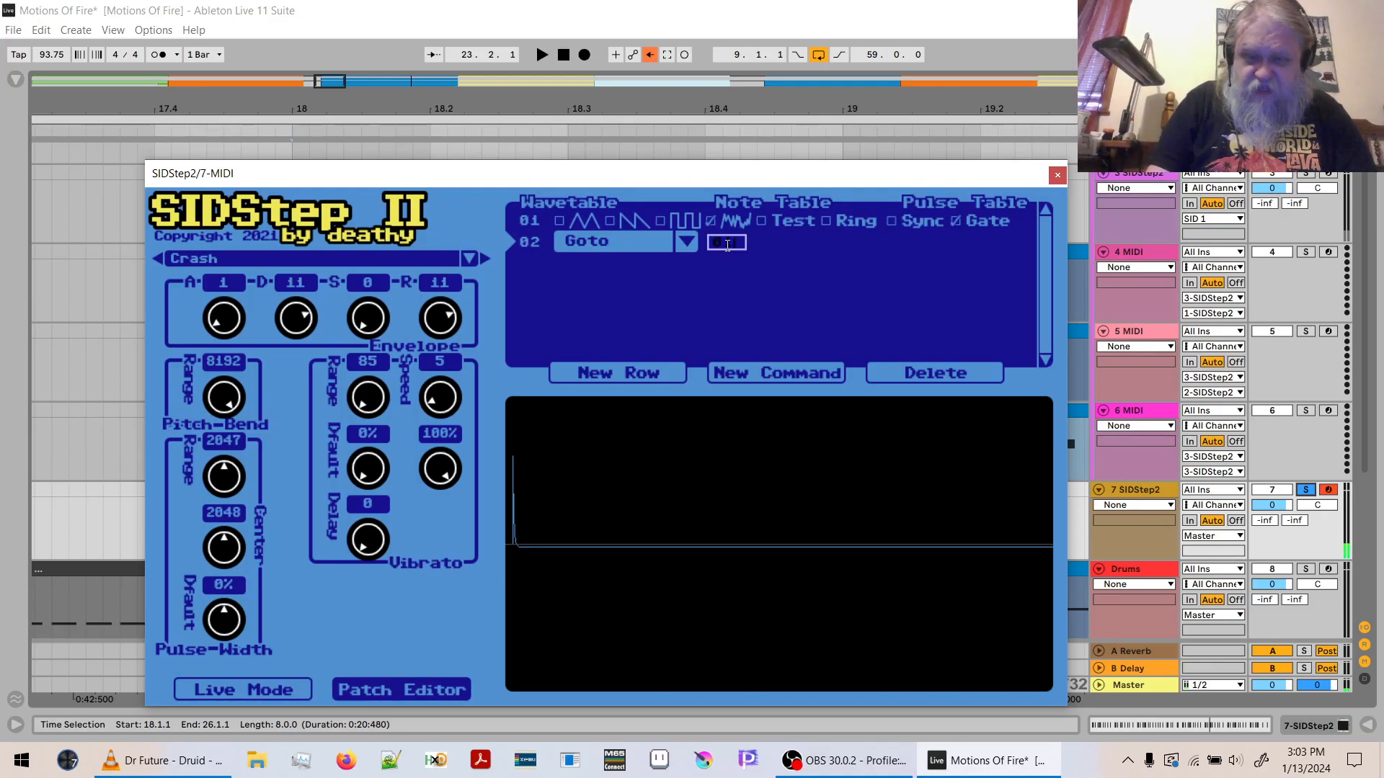
{"action": "key", "text": "Return"}
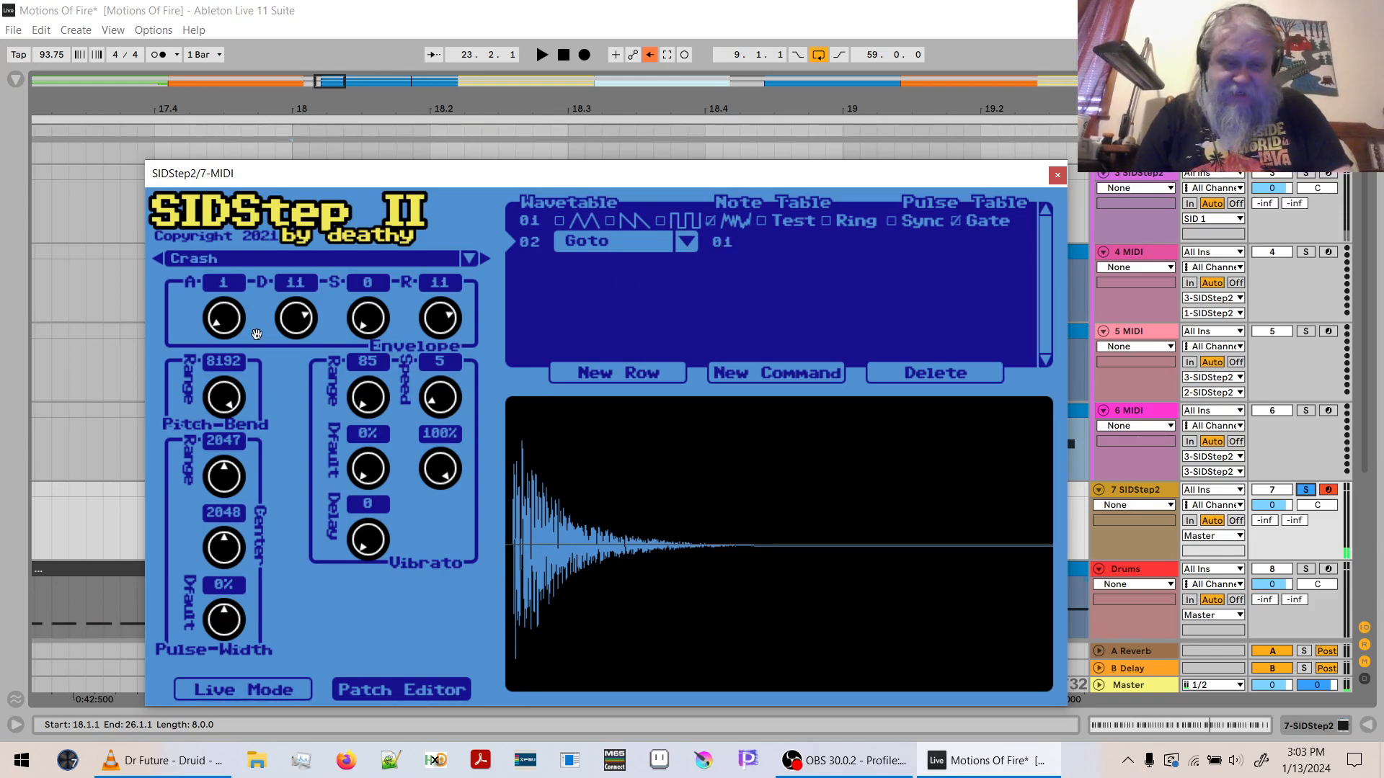
- Set the Crash envelope's attack to 0, decay to 10 and release to 10
{"action": "left_click_drag", "start_coordinate": [235, 322], "coordinate": [234, 385]}
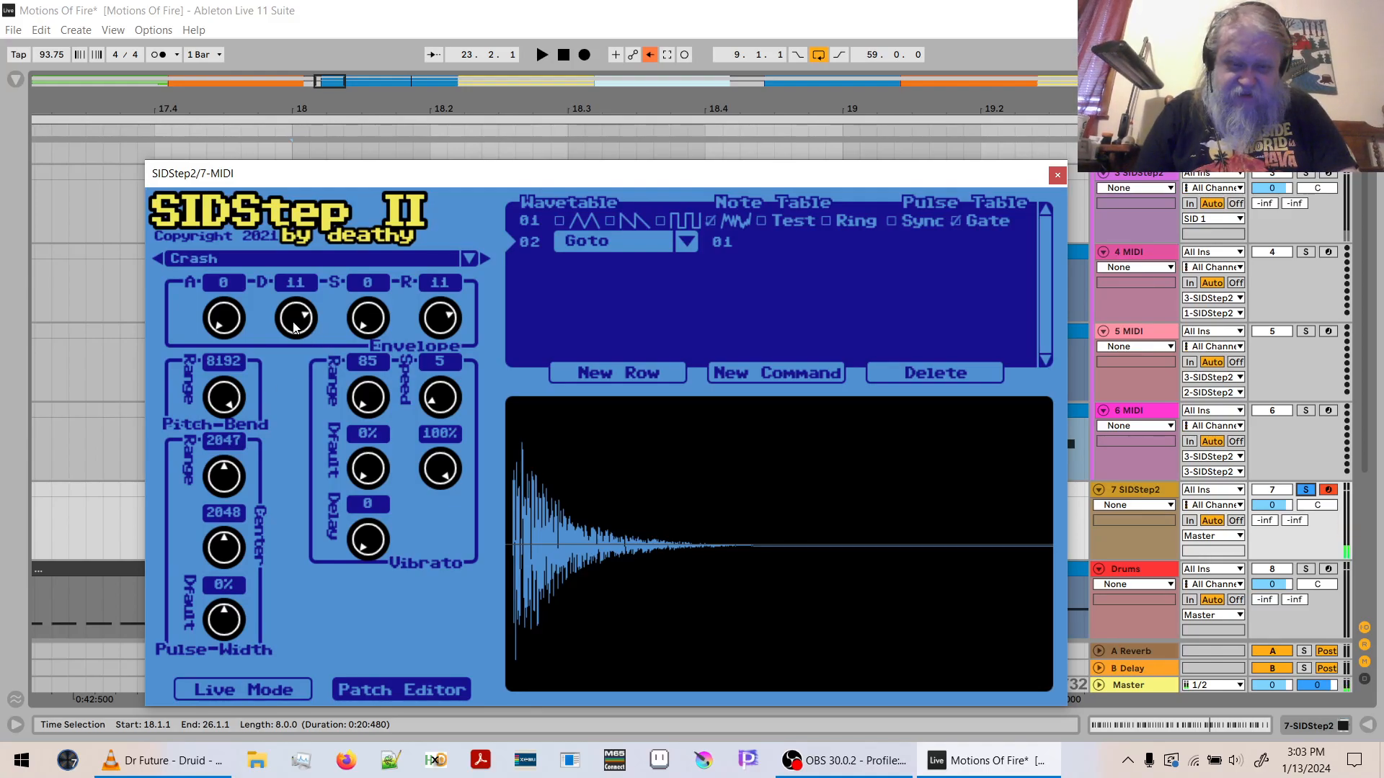
{"action": "left_click_drag", "start_coordinate": [294, 329], "coordinate": [295, 341]}
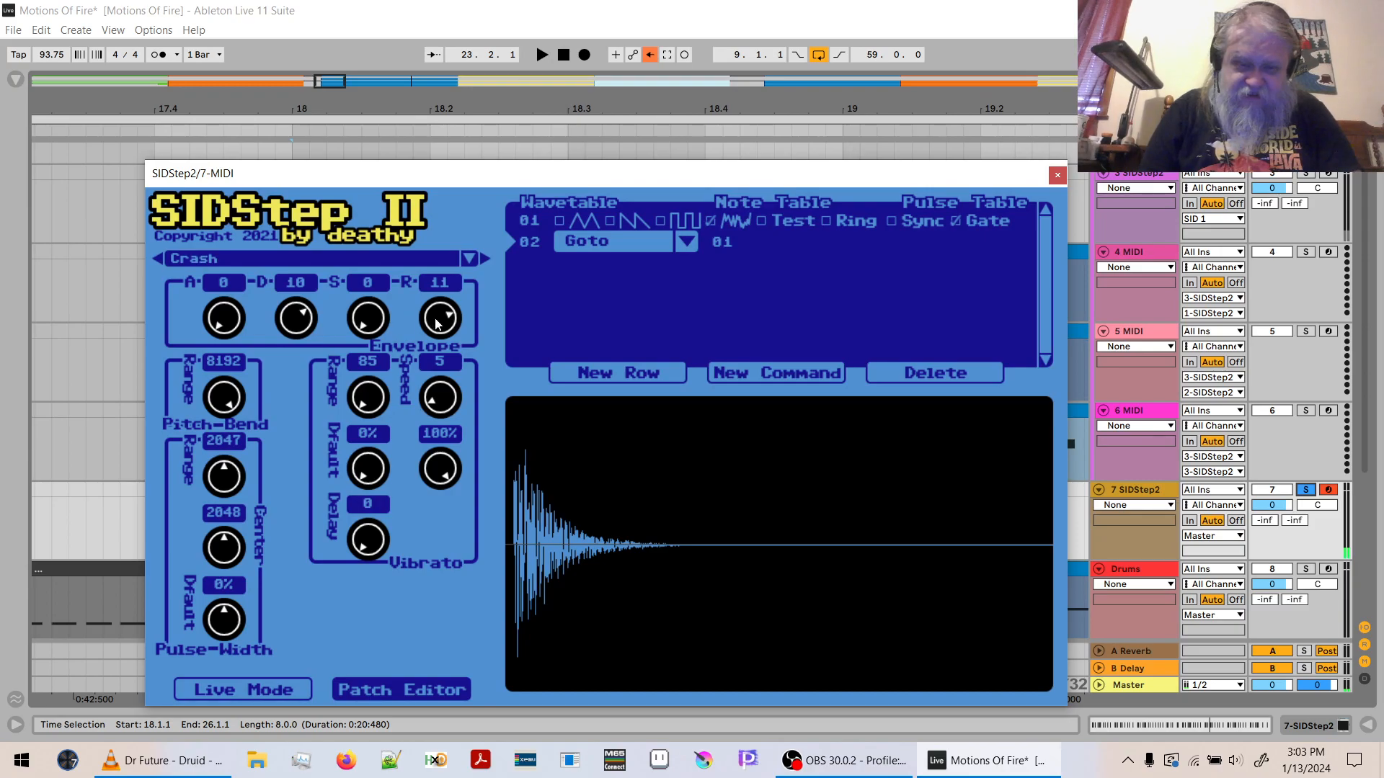
{"action": "left_click_drag", "start_coordinate": [437, 324], "coordinate": [438, 333]}
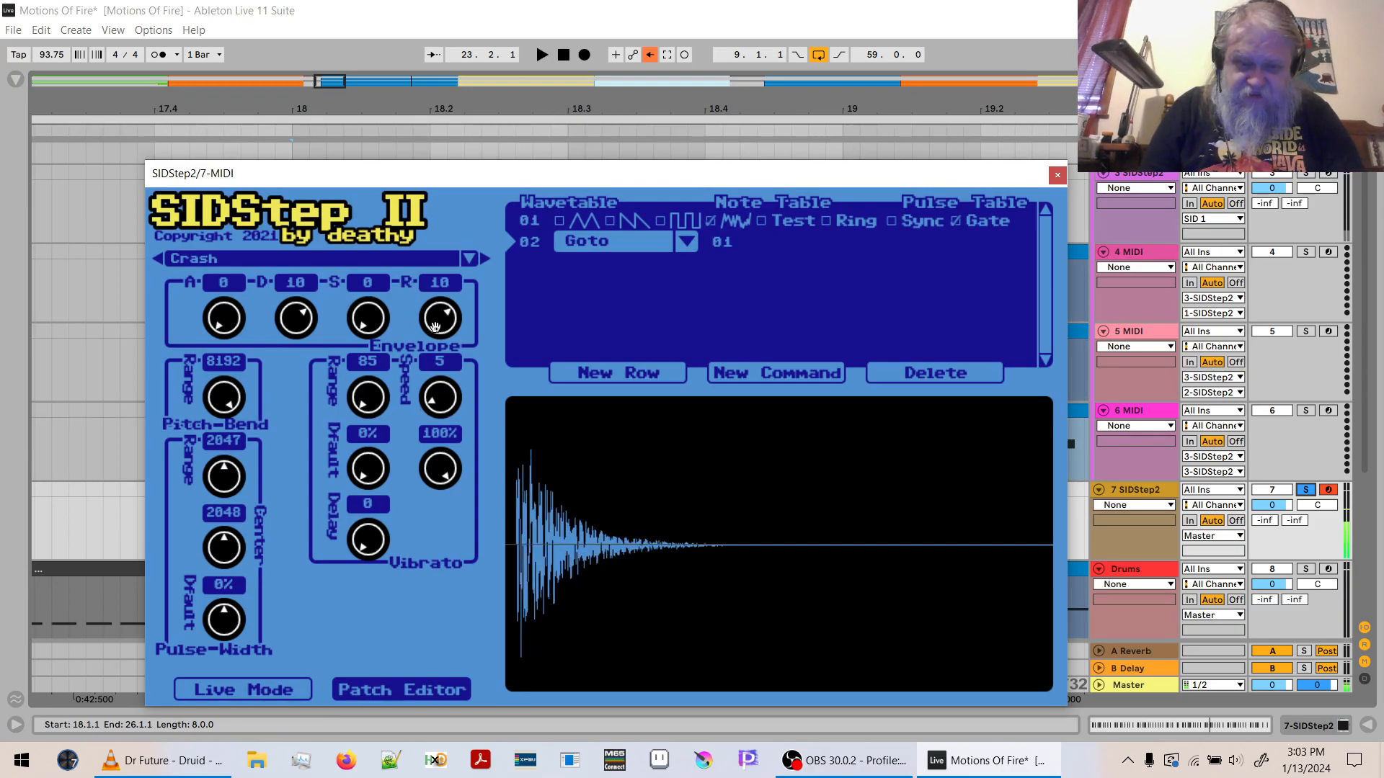
- Lengthen the Crash envelope's decay and release to 13, and audition it in the C4–D5 and C3–D4 keyboard octaves
{"action": "left_click_drag", "start_coordinate": [317, 297], "coordinate": [301, 291]}
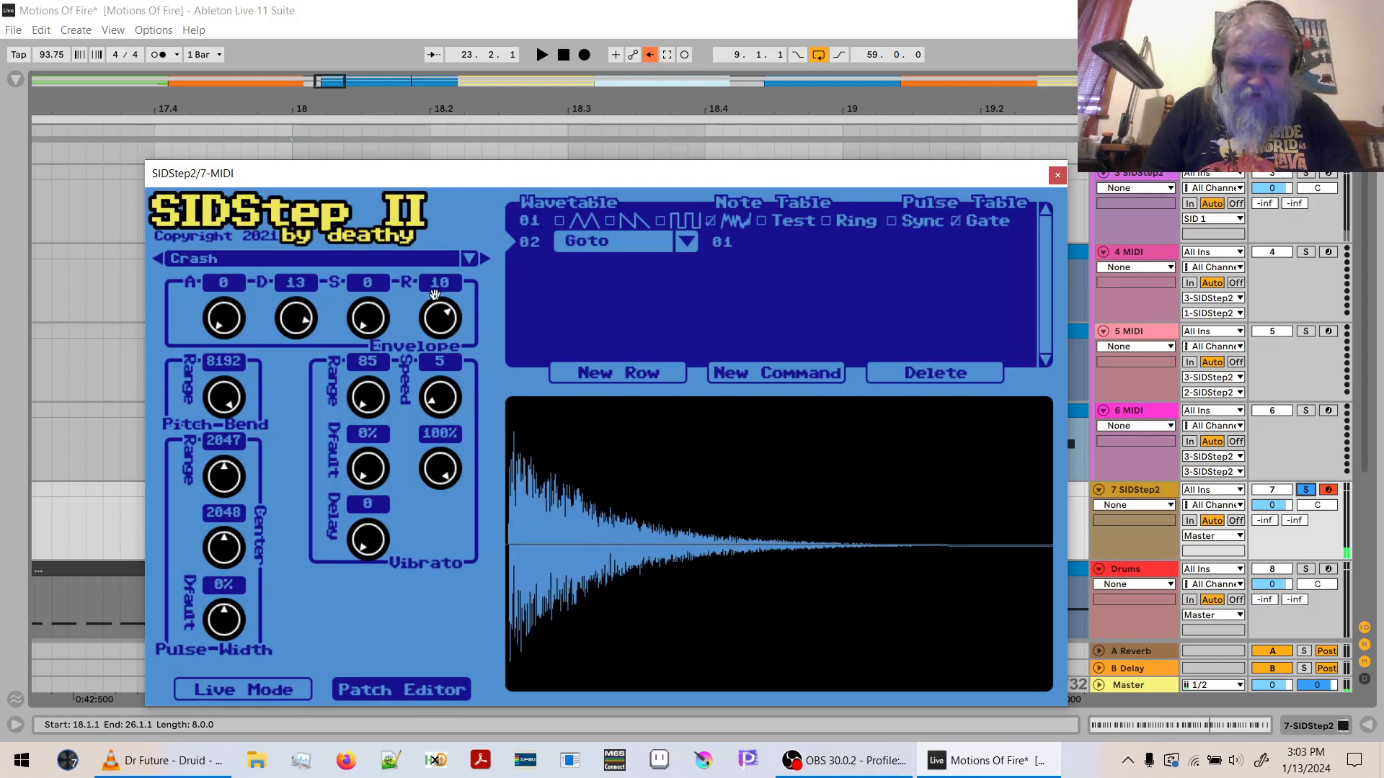
{"action": "left_click_drag", "start_coordinate": [448, 309], "coordinate": [452, 266]}
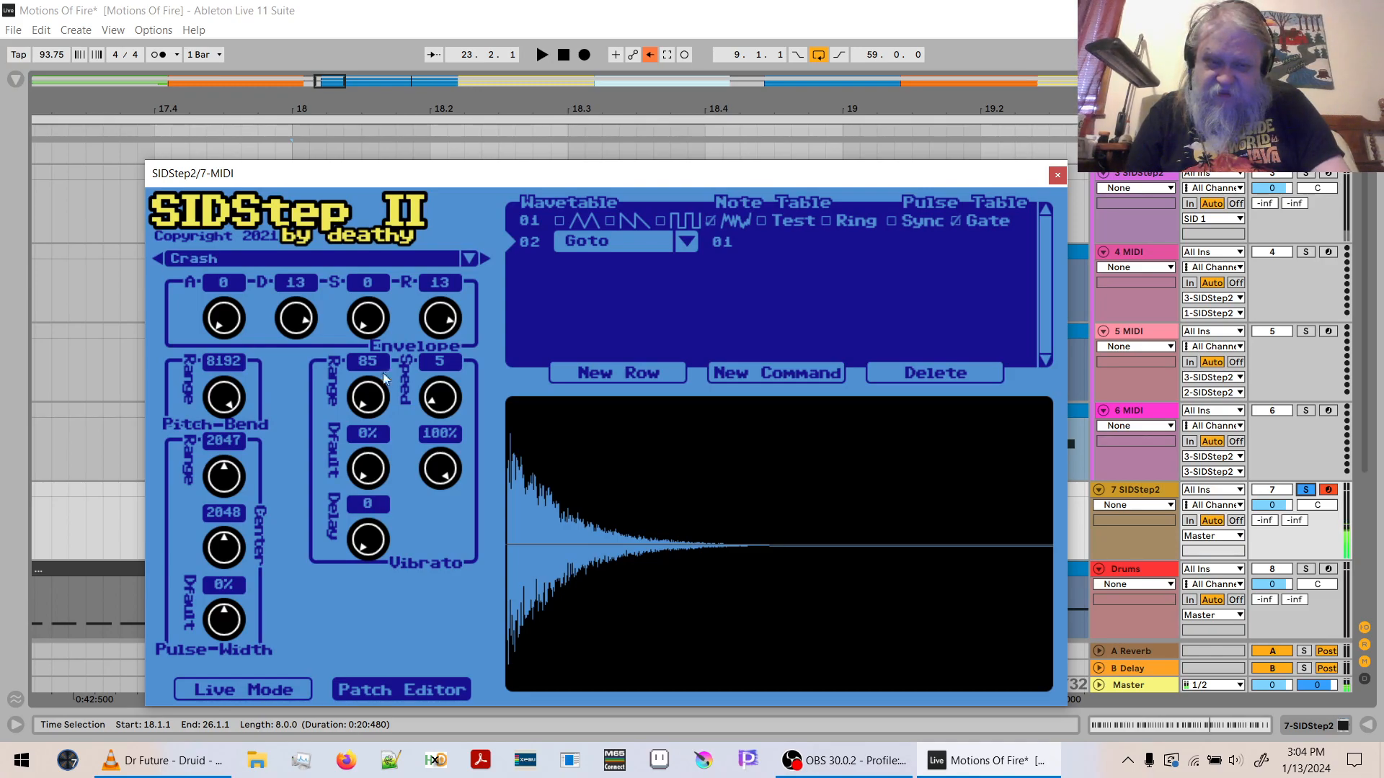
{"action": "key", "text": "x"}
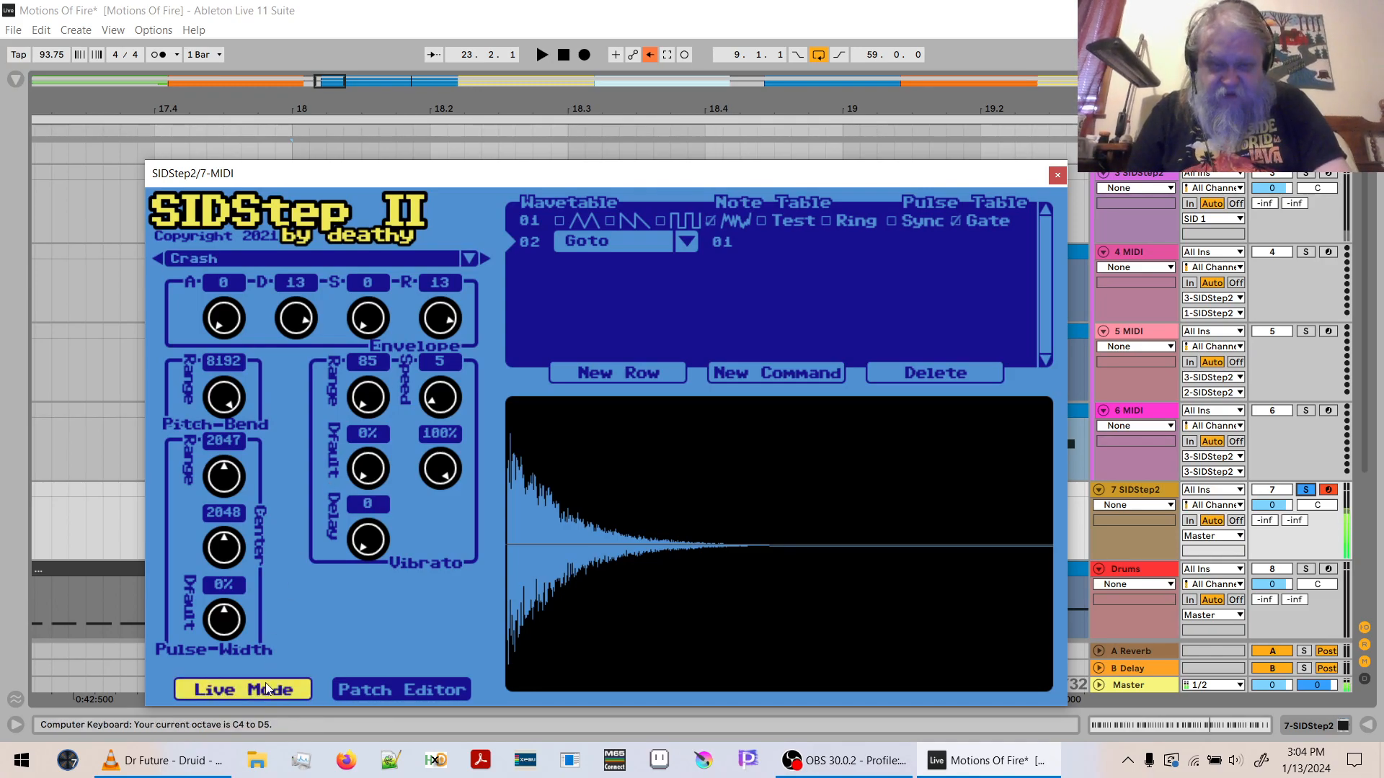
{"action": "key", "text": "z"}
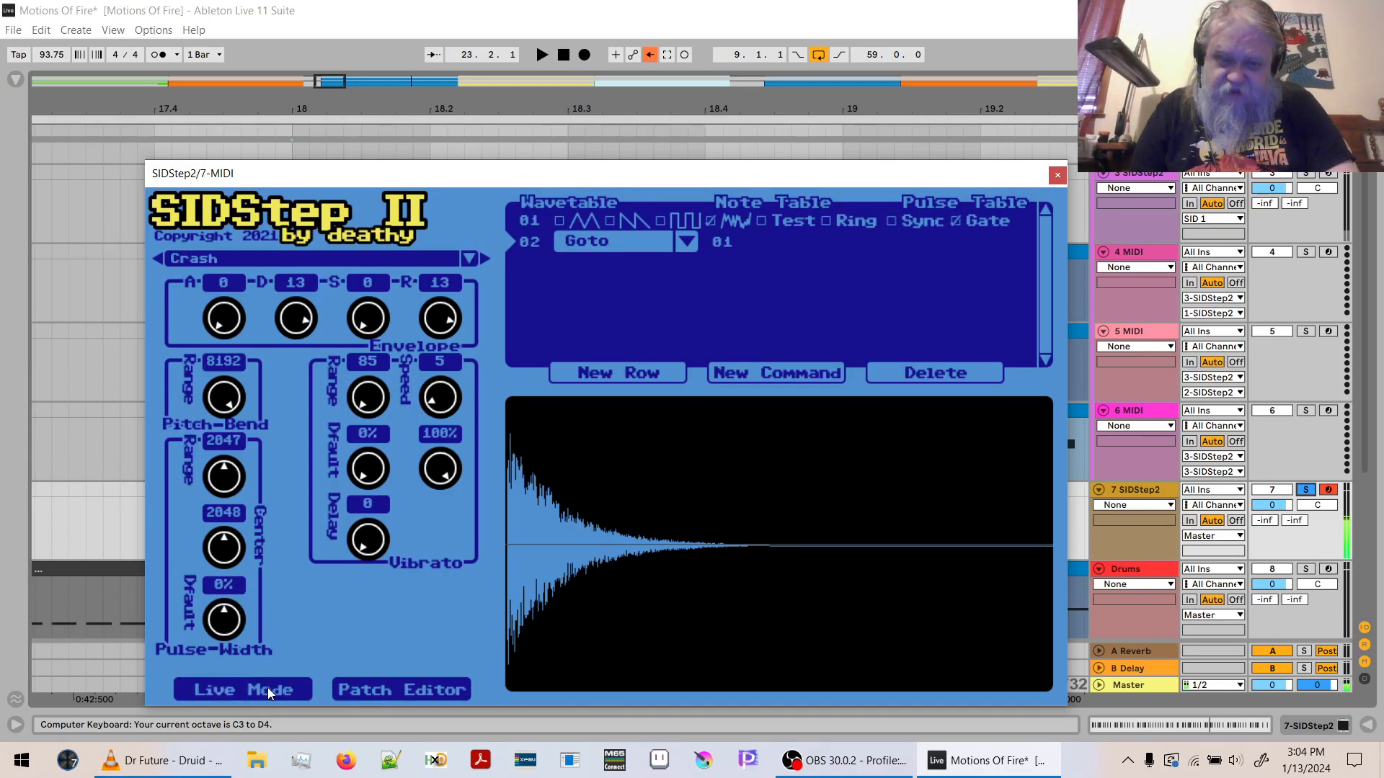
- Leave the Crash patch editor for live mode, close SIDStep2 and add a new MIDI track below 7 SIDStep2
{"action": "left_click", "coordinate": [268, 691]}
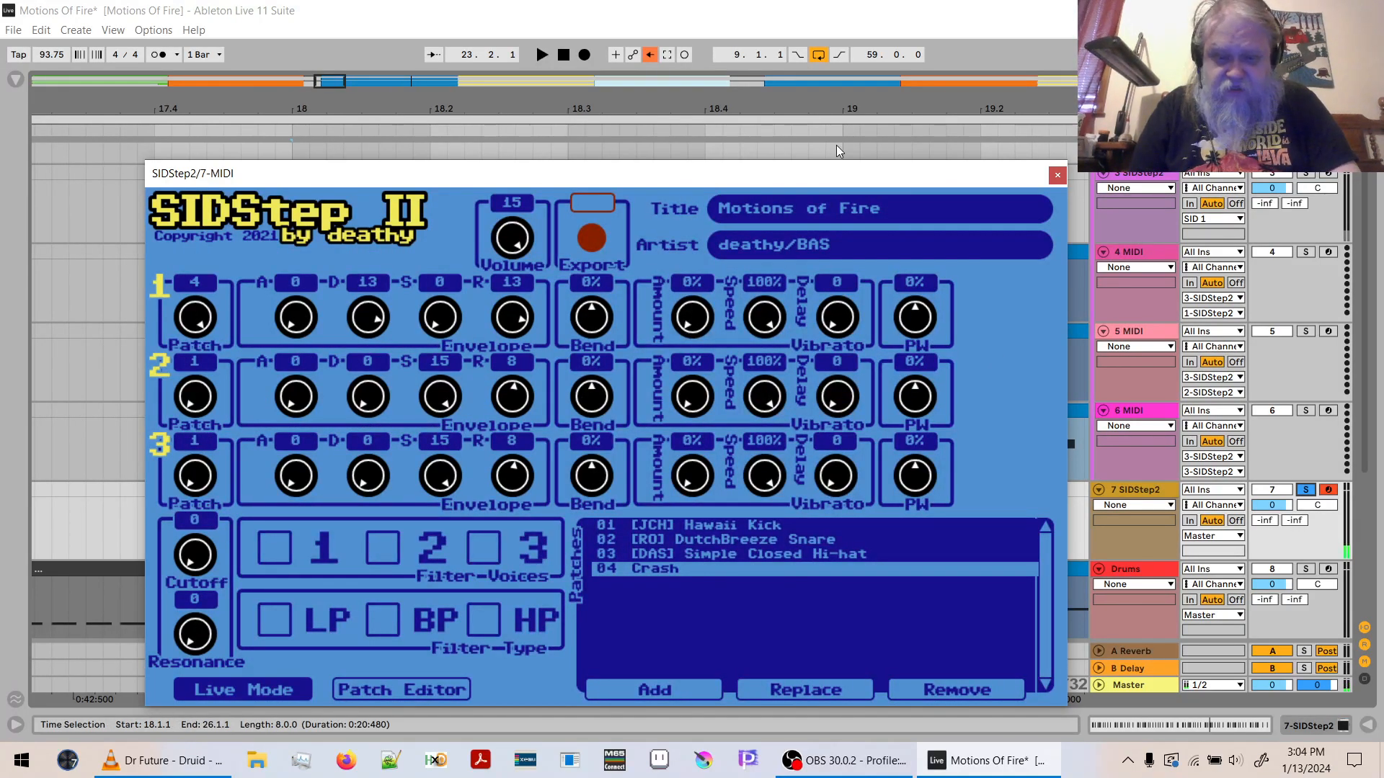
{"action": "left_click", "coordinate": [1055, 176]}
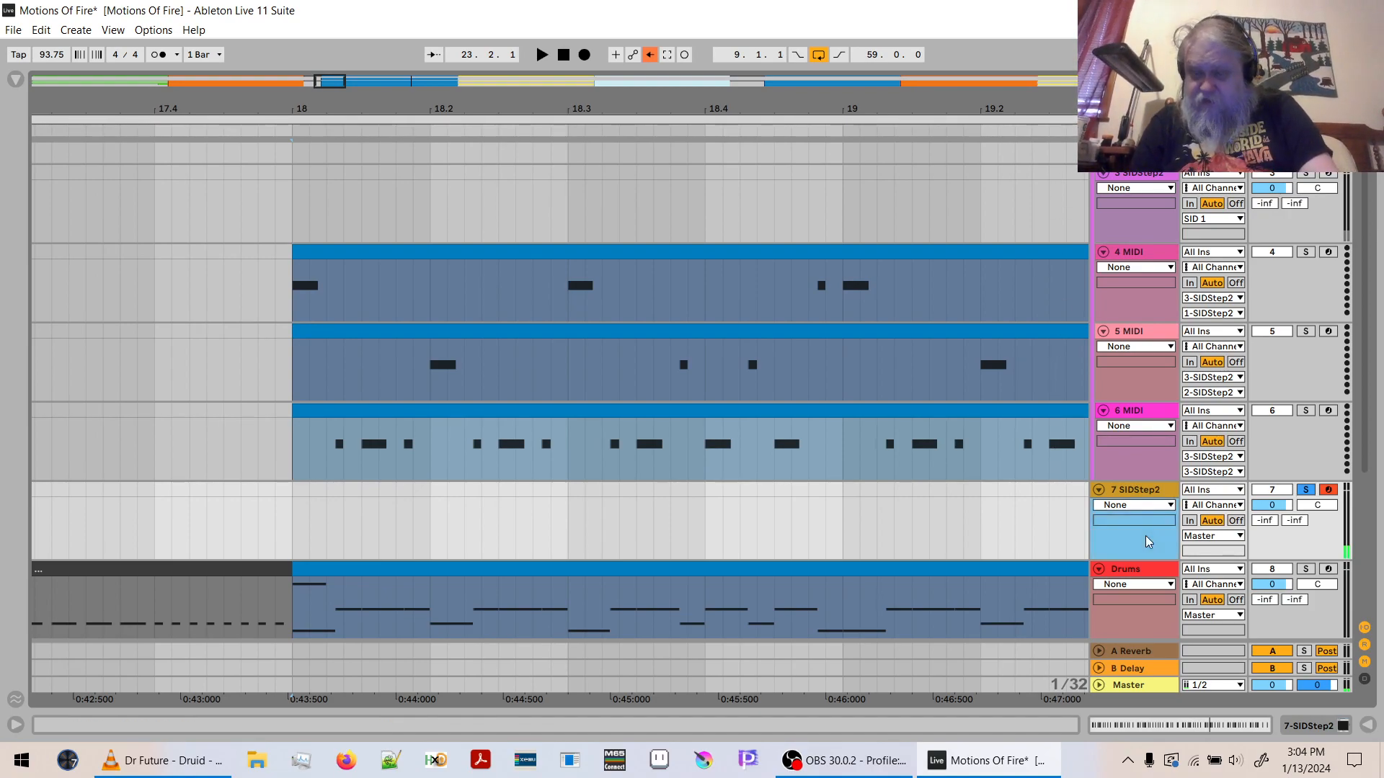
{"action": "key", "text": "ctrl+shift+t"}
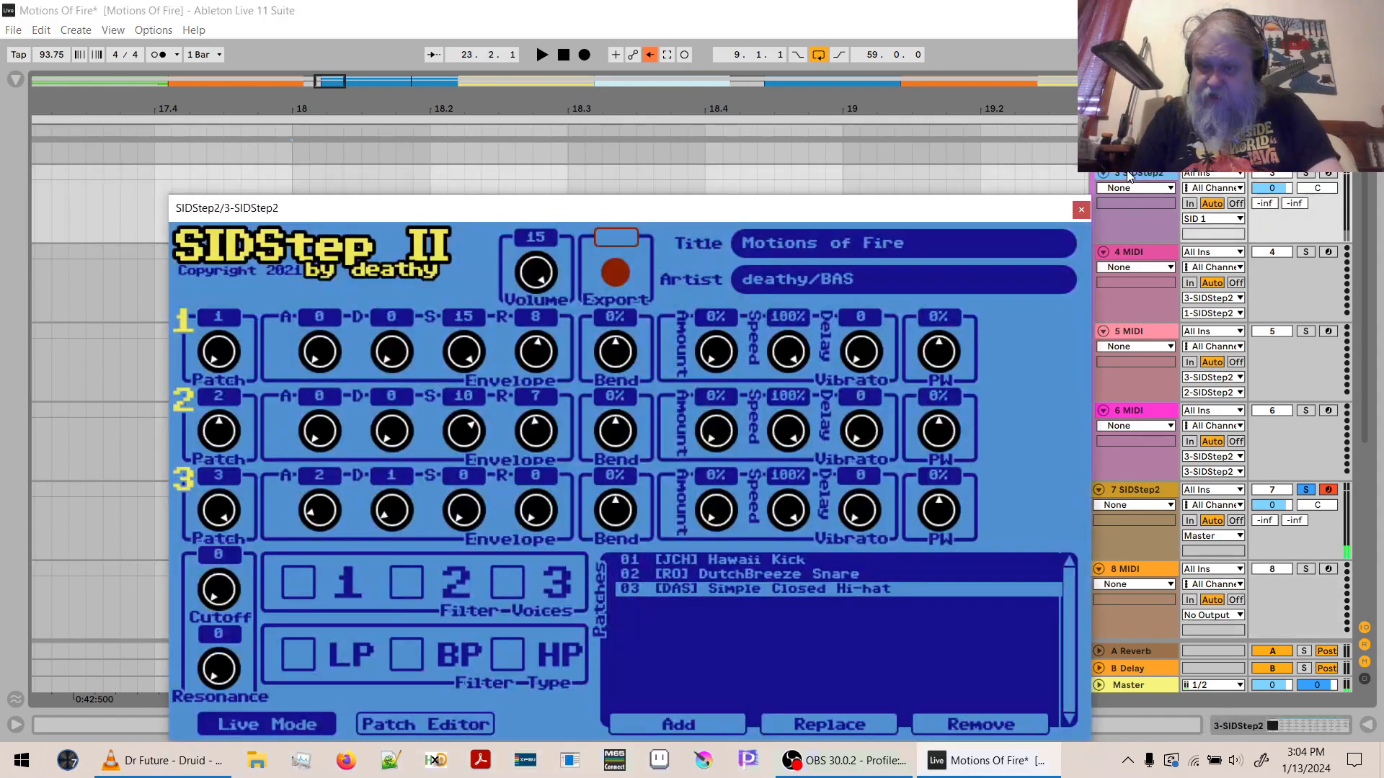
- Rename track 3 SIDStep2 to SID #1 and track 7 SIDStep2 to SID #2
{"action": "left_click", "coordinate": [1130, 176]}
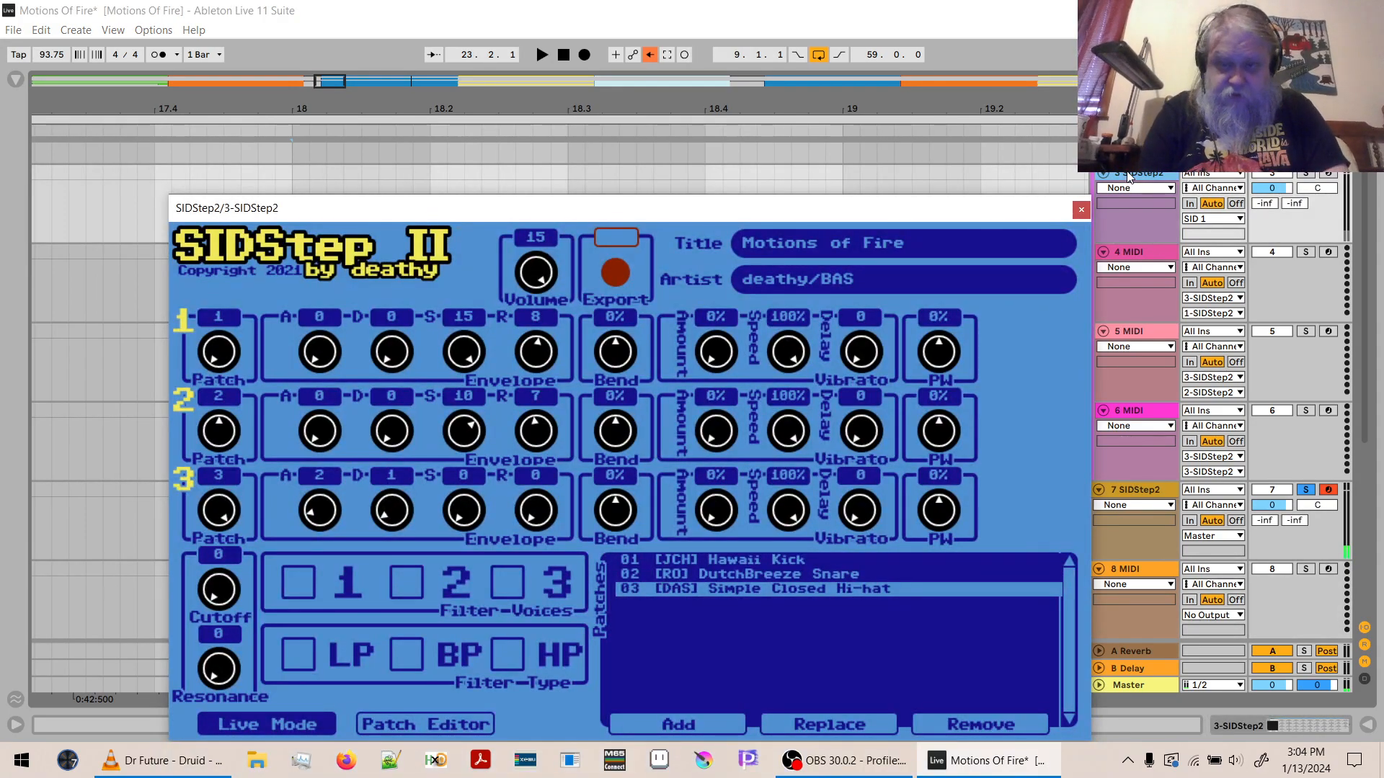
{"action": "key", "text": "ctrl+r"}
{"action": "type", "text": "SID #1"}
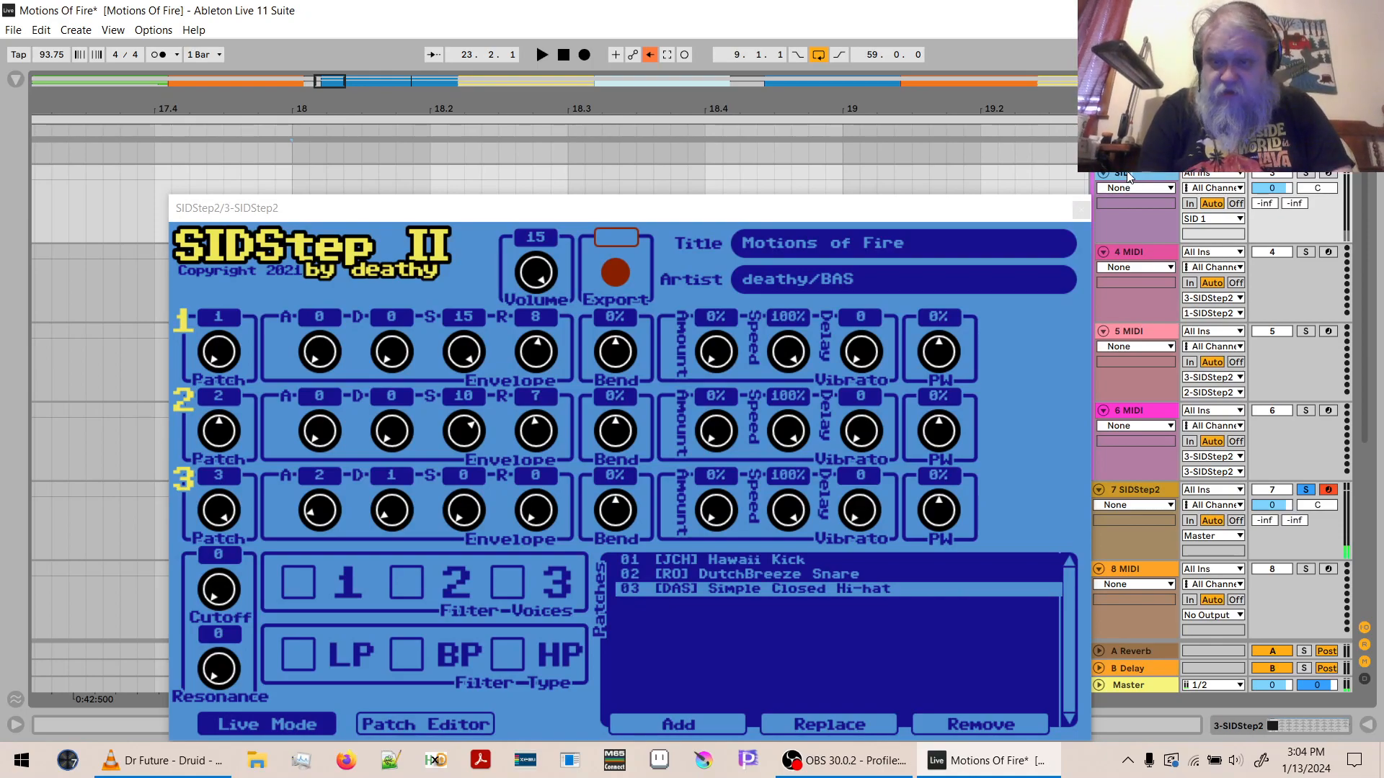
{"action": "key", "text": "Return"}
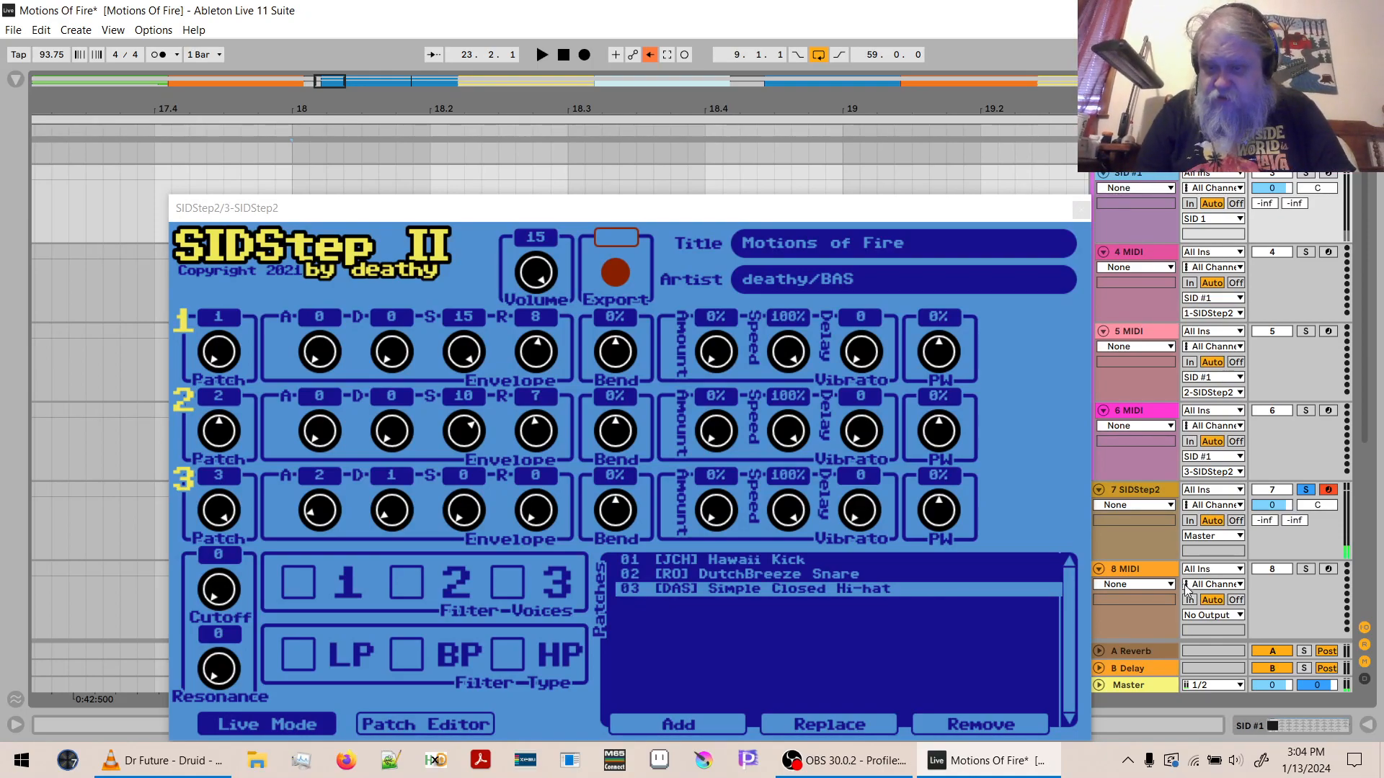
{"action": "left_click", "coordinate": [1138, 495]}
{"action": "key", "text": "ctrl+r"}
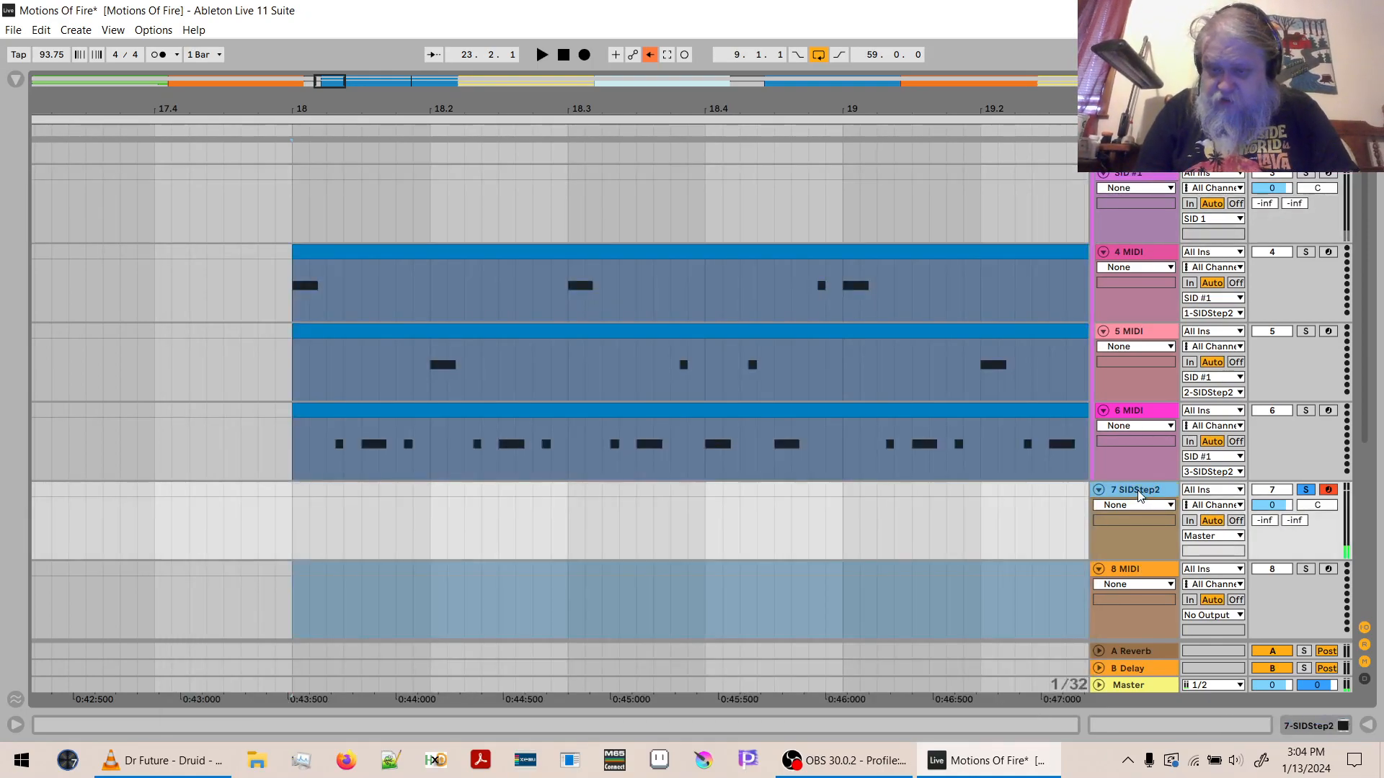
{"action": "type", "text": "SID #2"}
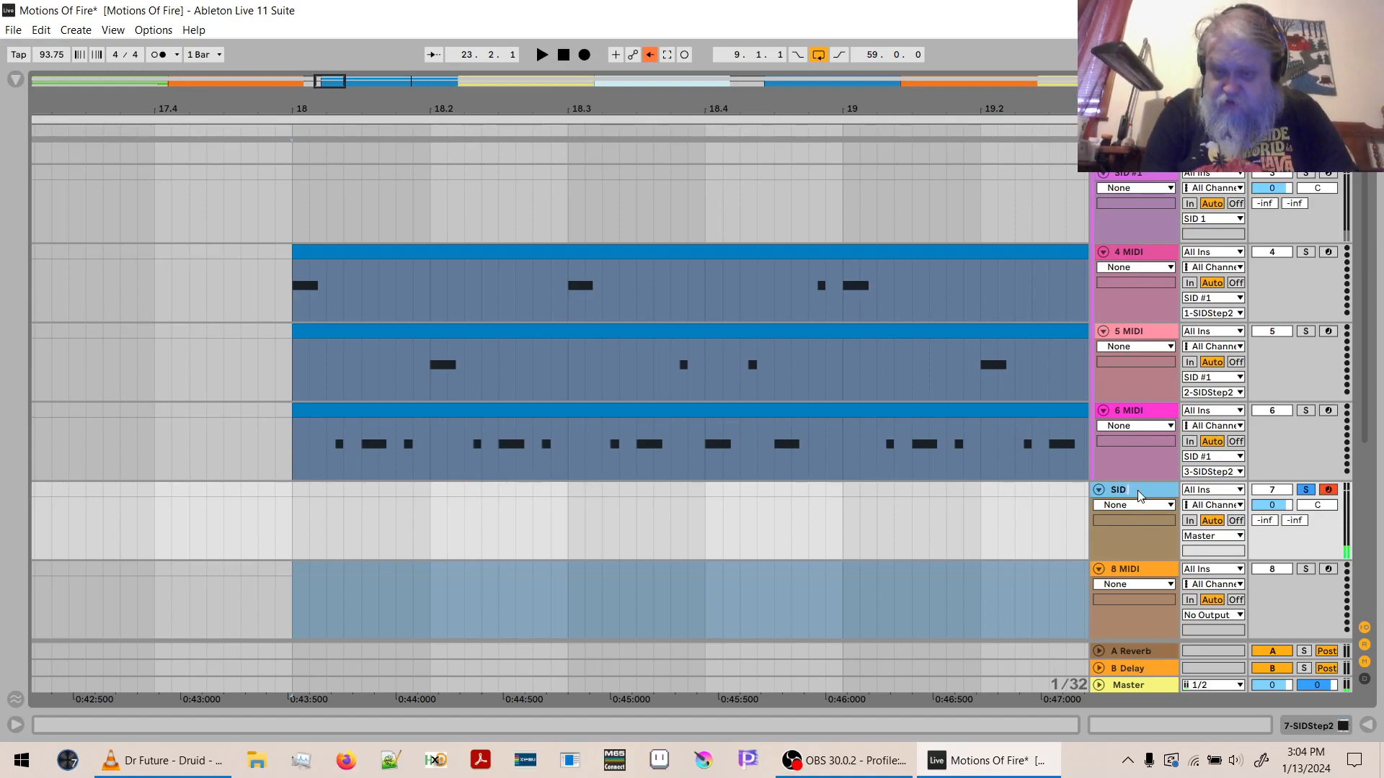
{"action": "key", "text": "Return"}
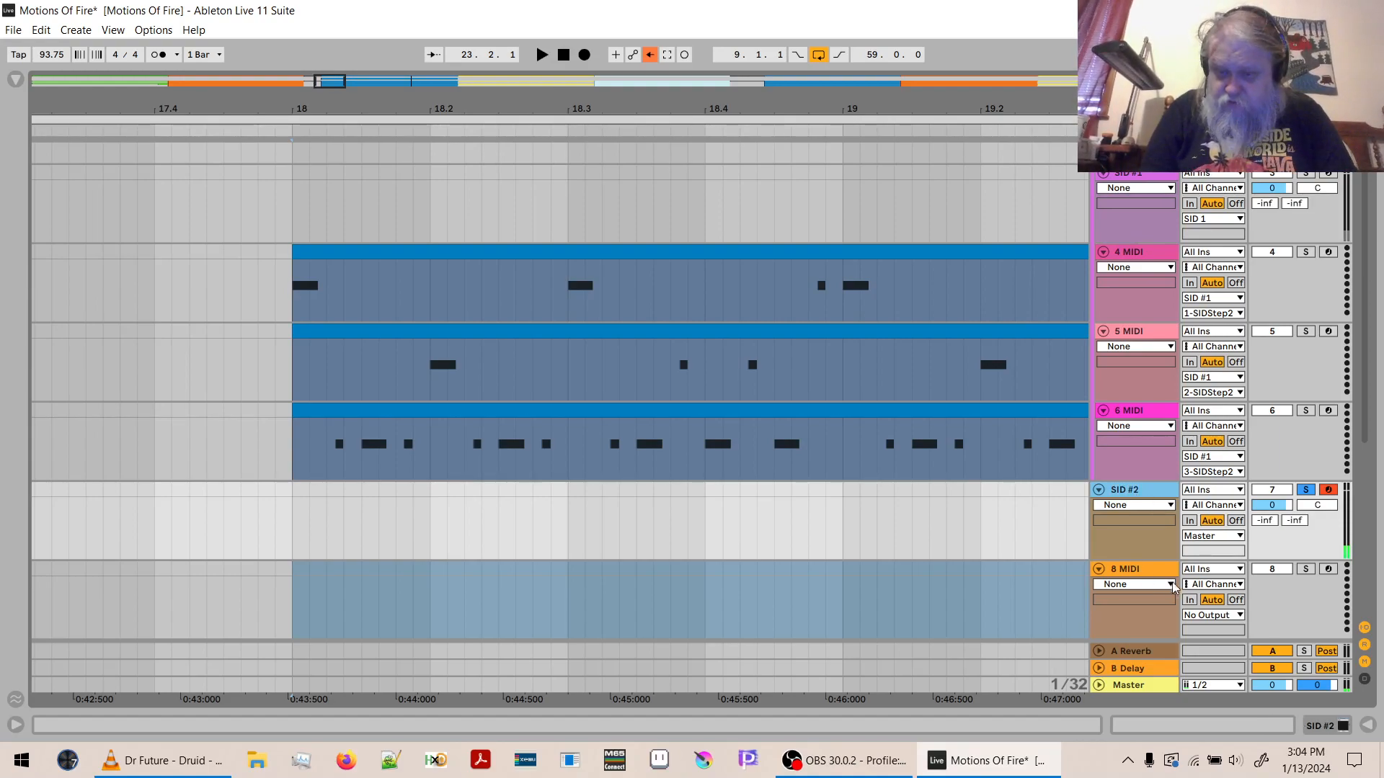
- Route the 8 MIDI track's output to SID #2 on channel 1-SIDStep2
{"action": "left_click", "coordinate": [1202, 614]}
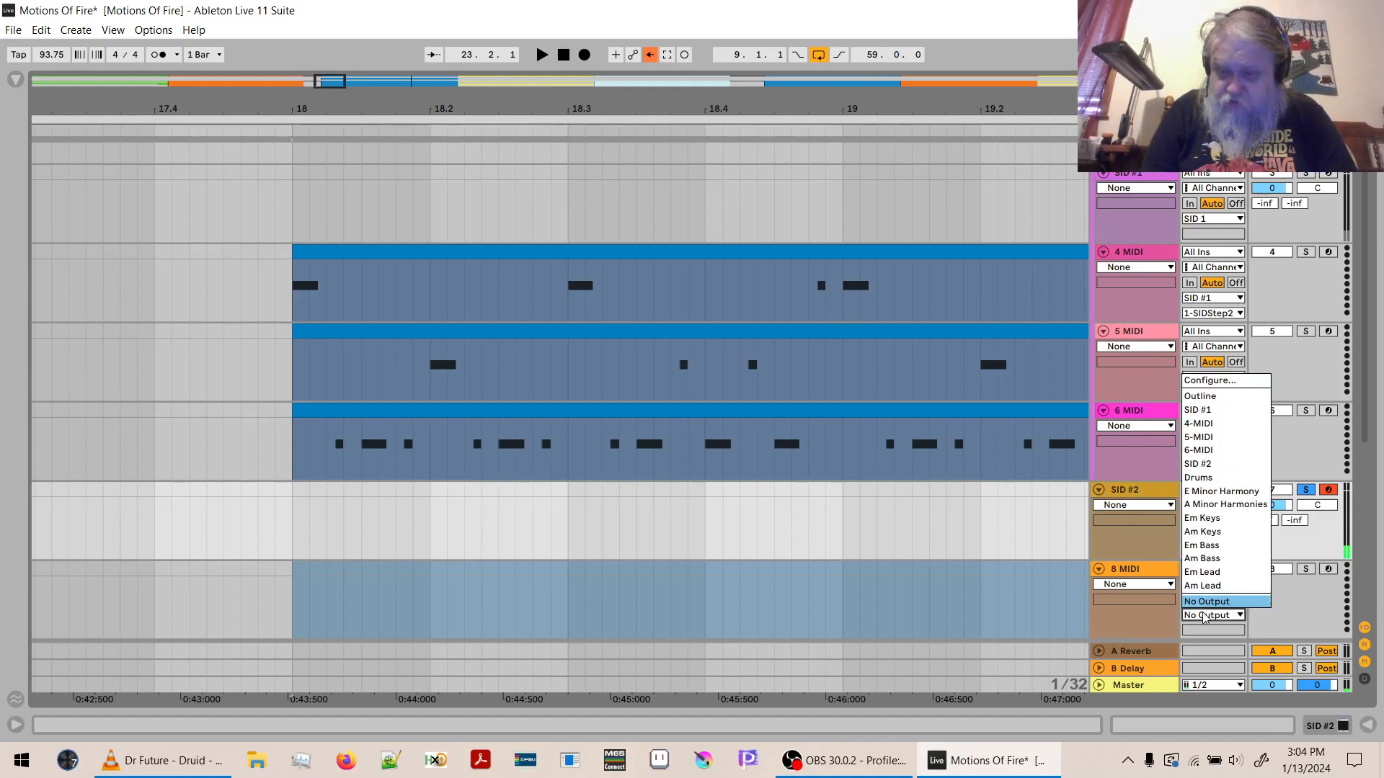
{"action": "left_click", "coordinate": [1198, 464]}
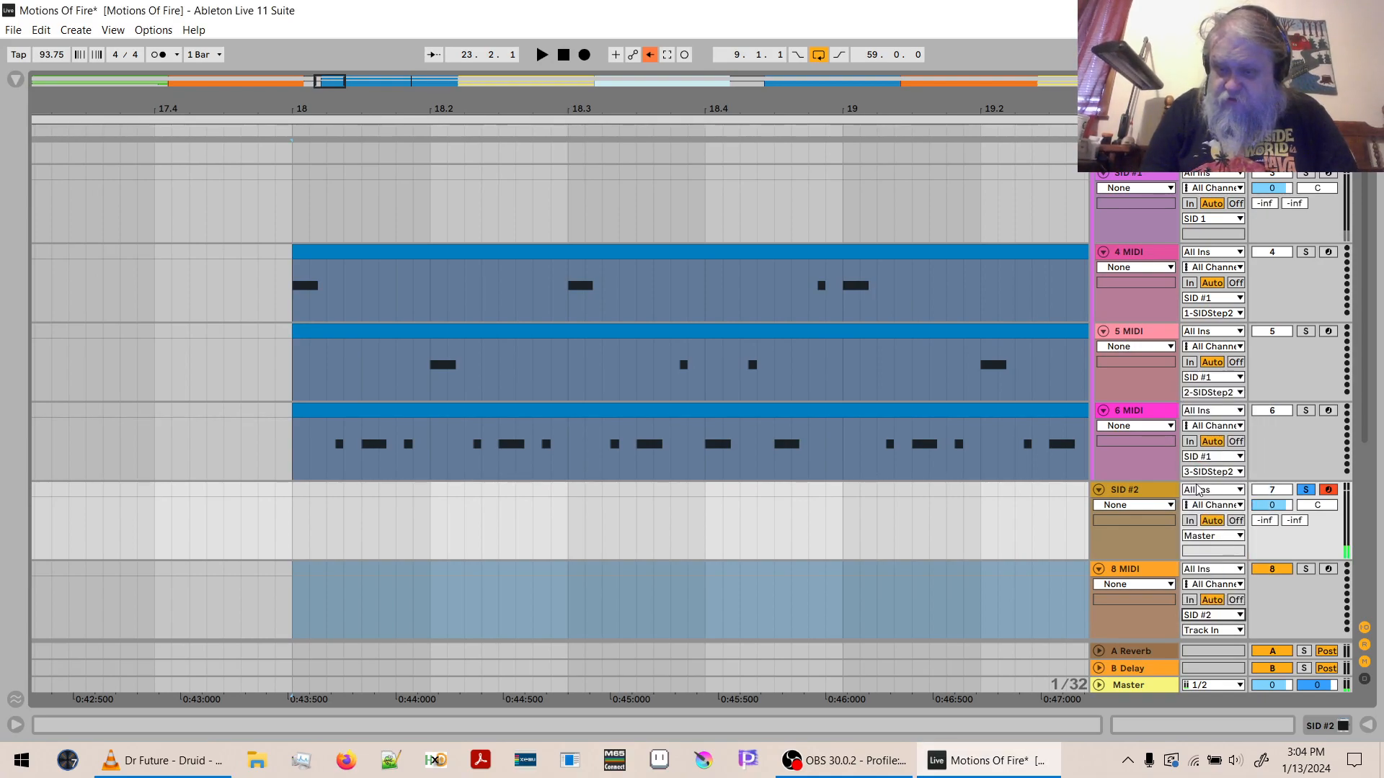
{"action": "left_click", "coordinate": [1214, 630]}
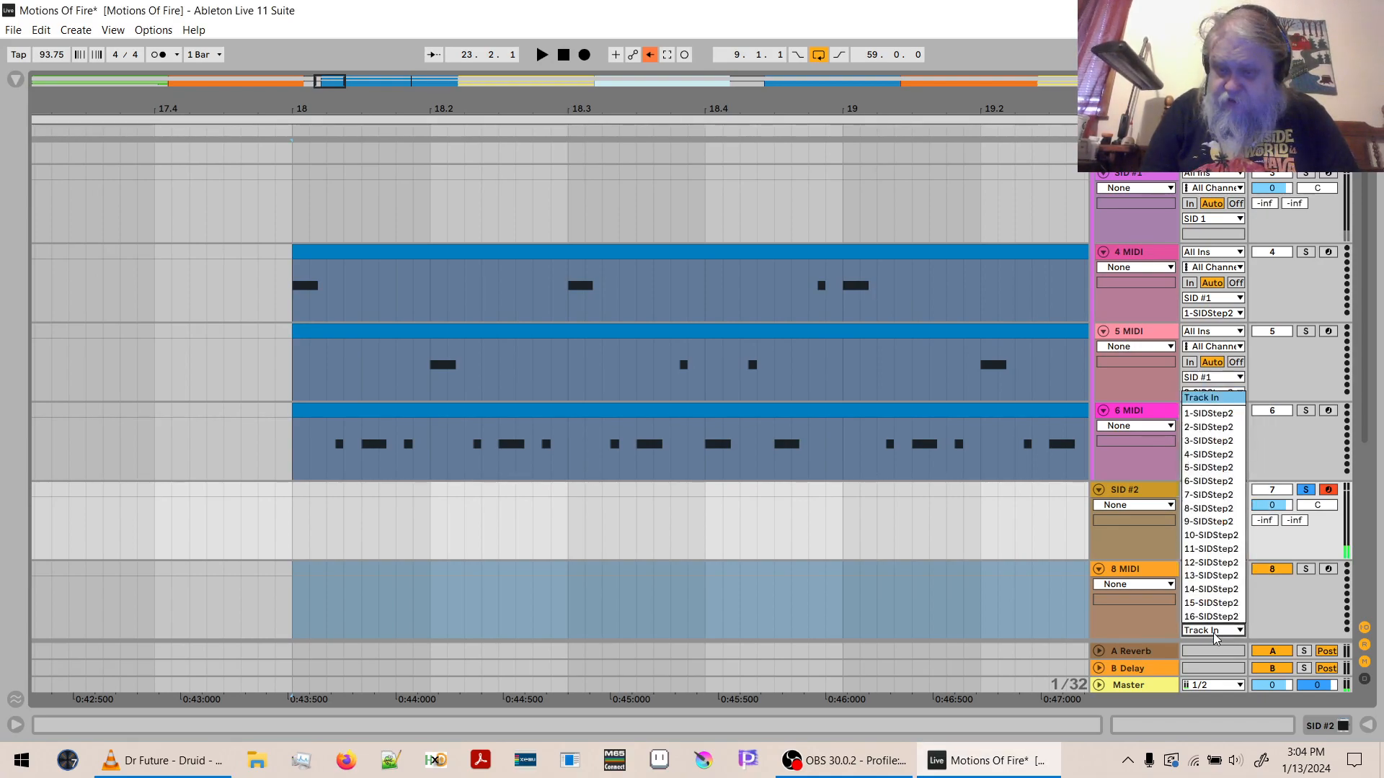
{"action": "left_click", "coordinate": [1193, 416]}
- Create an empty eight-bar MIDI clip on the 8 MIDI track spanning bars 18 to 26
{"action": "left_click_drag", "start_coordinate": [870, 109], "coordinate": [360, 61]}
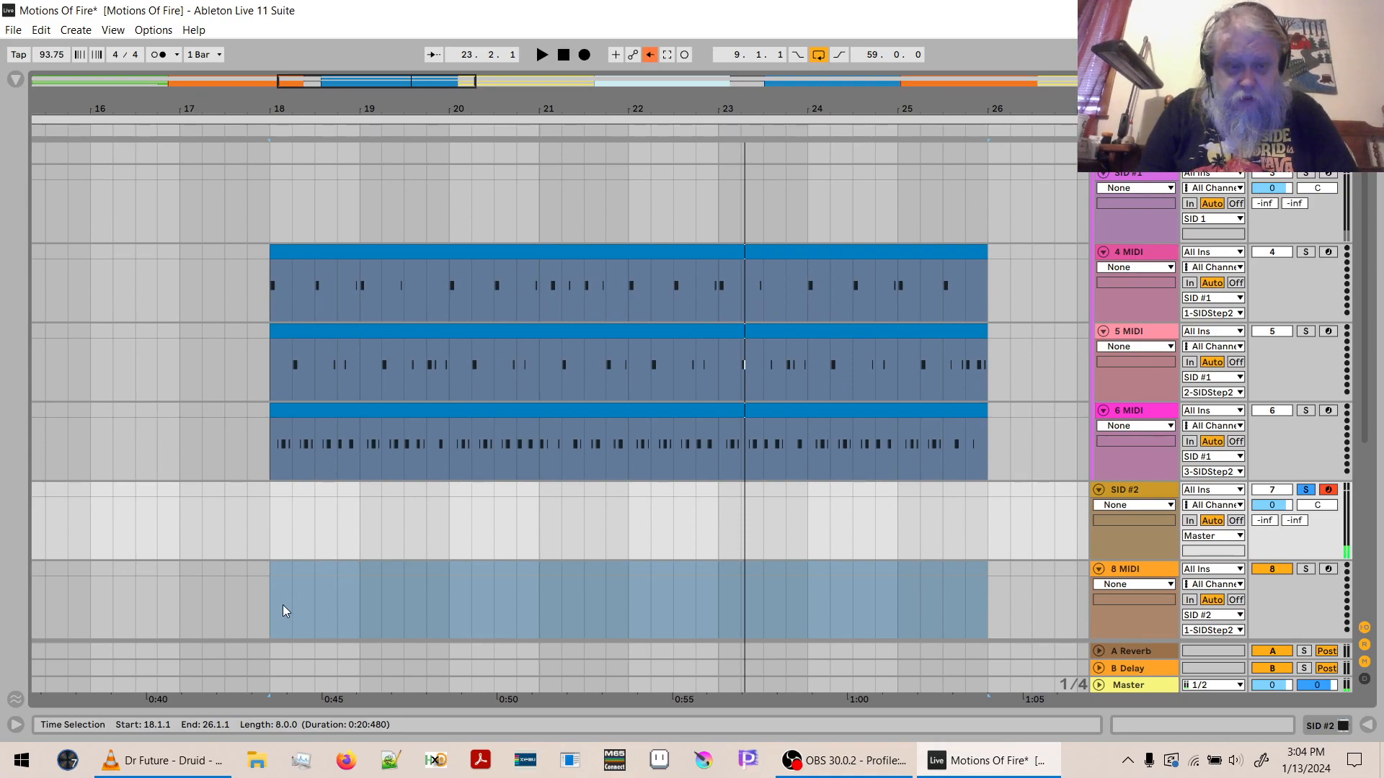
{"action": "left_click_drag", "start_coordinate": [271, 569], "coordinate": [957, 611]}
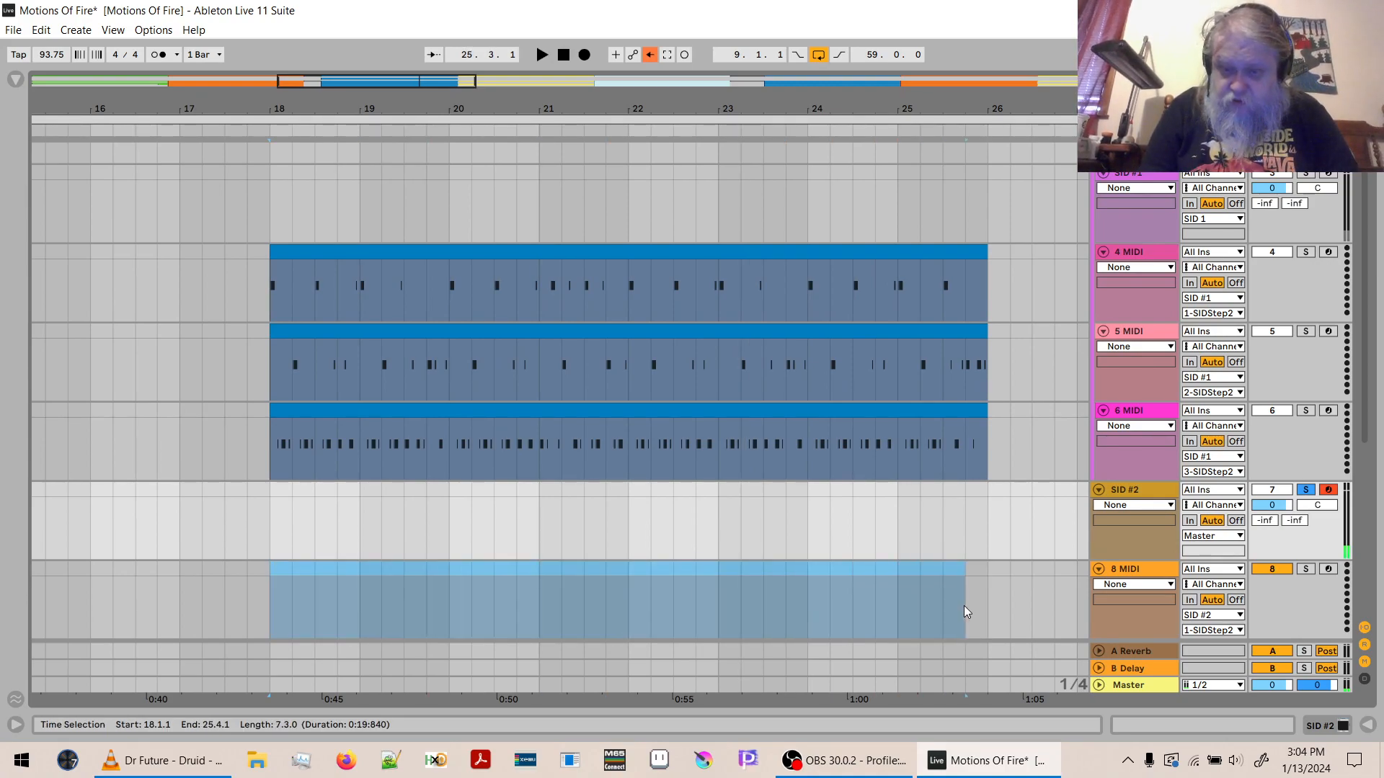
{"action": "key", "text": "ctrl+shift+m"}
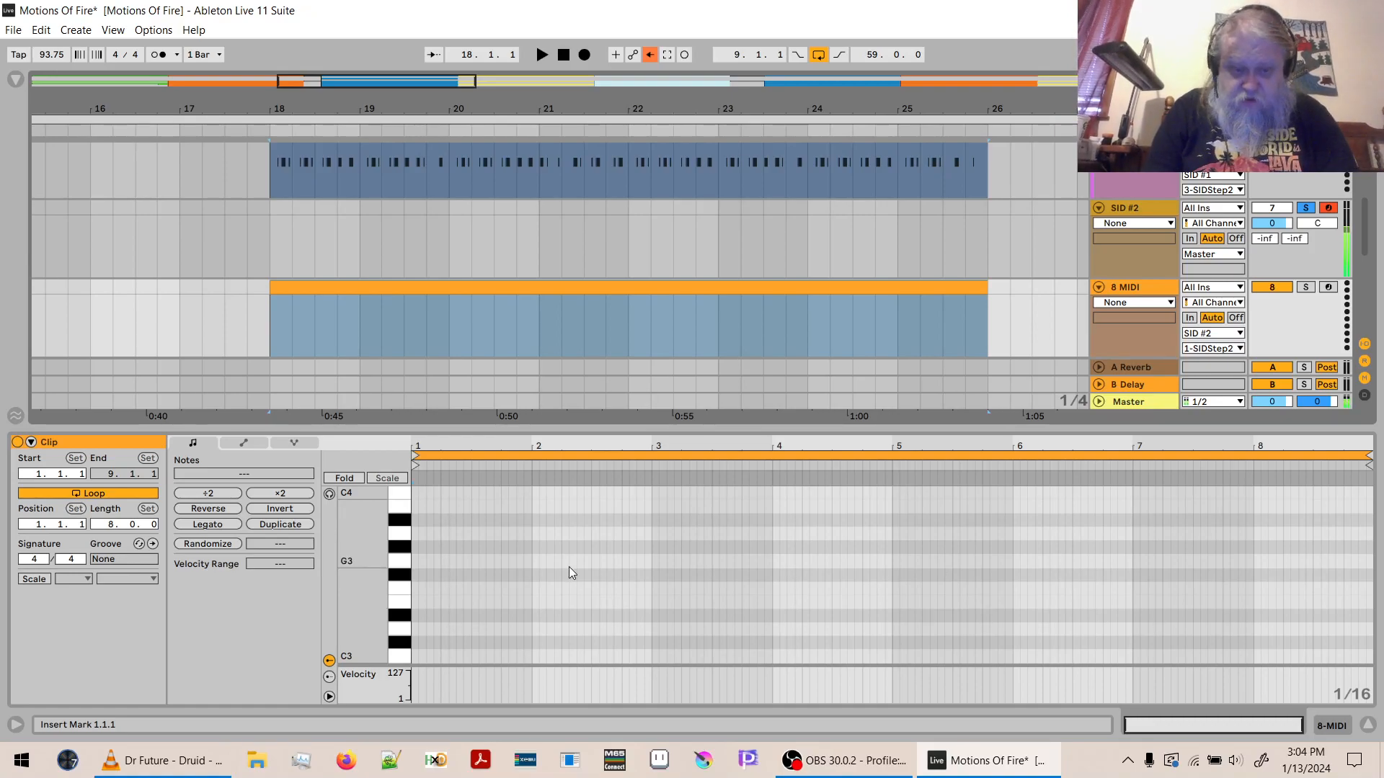
- Arm the 8 MIDI track and add a sixteenth-length A3 note at the start of its new clip
{"action": "left_click_drag", "start_coordinate": [357, 570], "coordinate": [356, 738]}
{"action": "left_click_drag", "start_coordinate": [370, 560], "coordinate": [395, 581]}
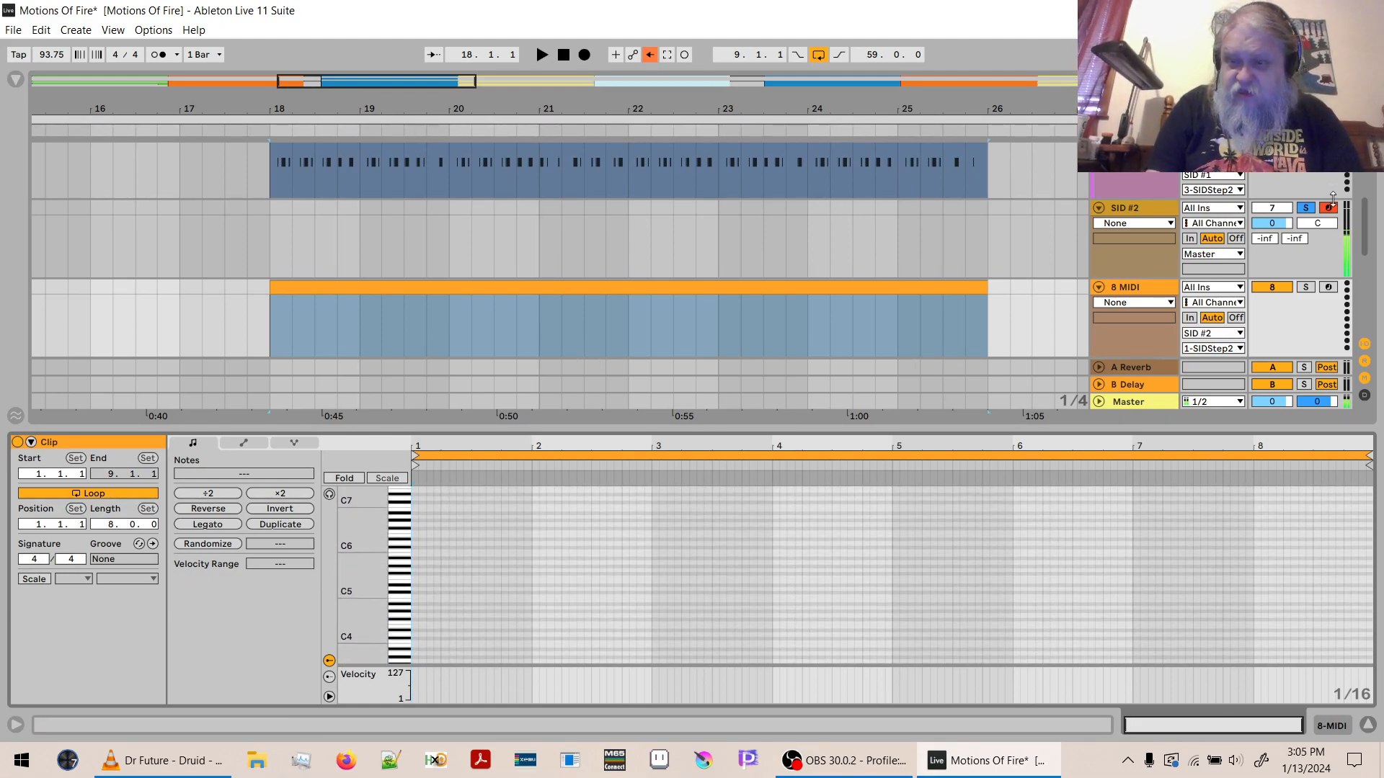
{"action": "left_click", "coordinate": [1328, 287]}
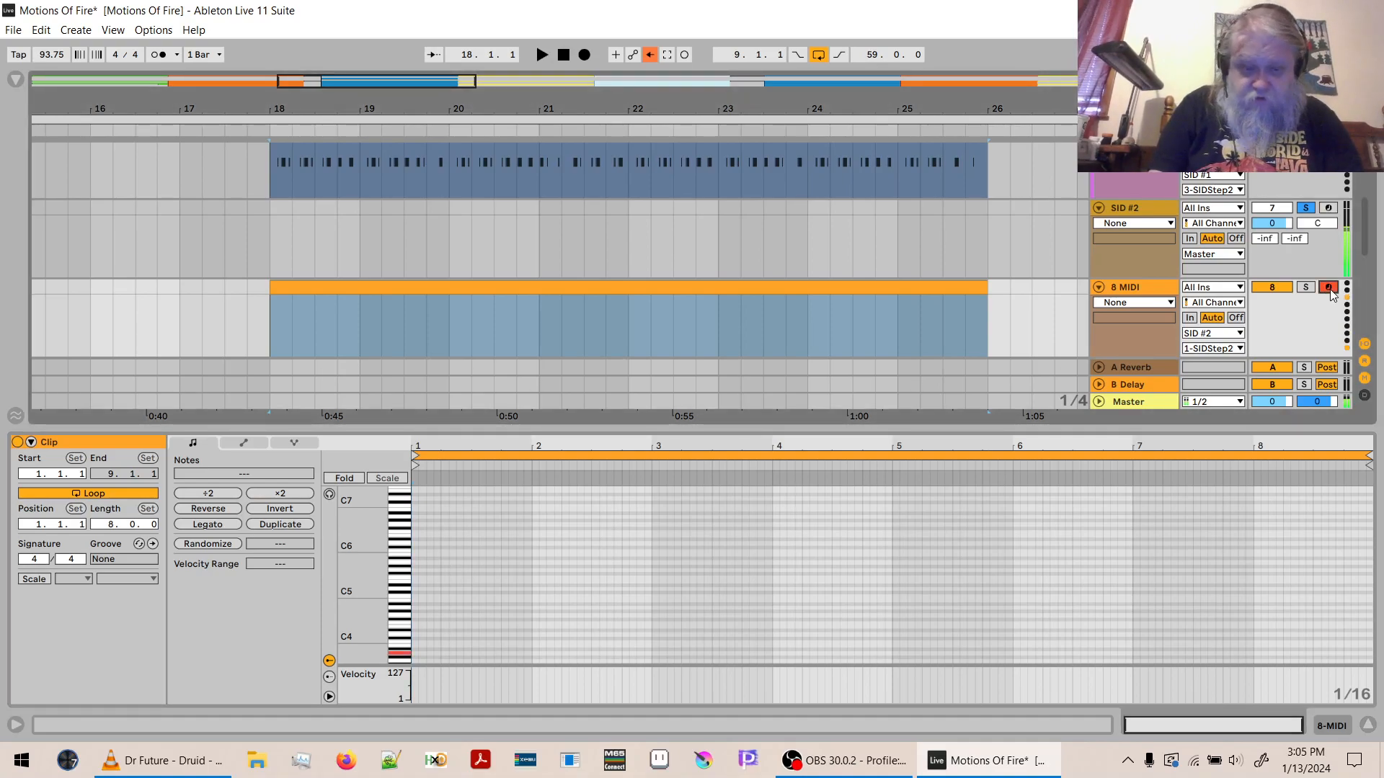
{"action": "double_click", "coordinate": [416, 652]}
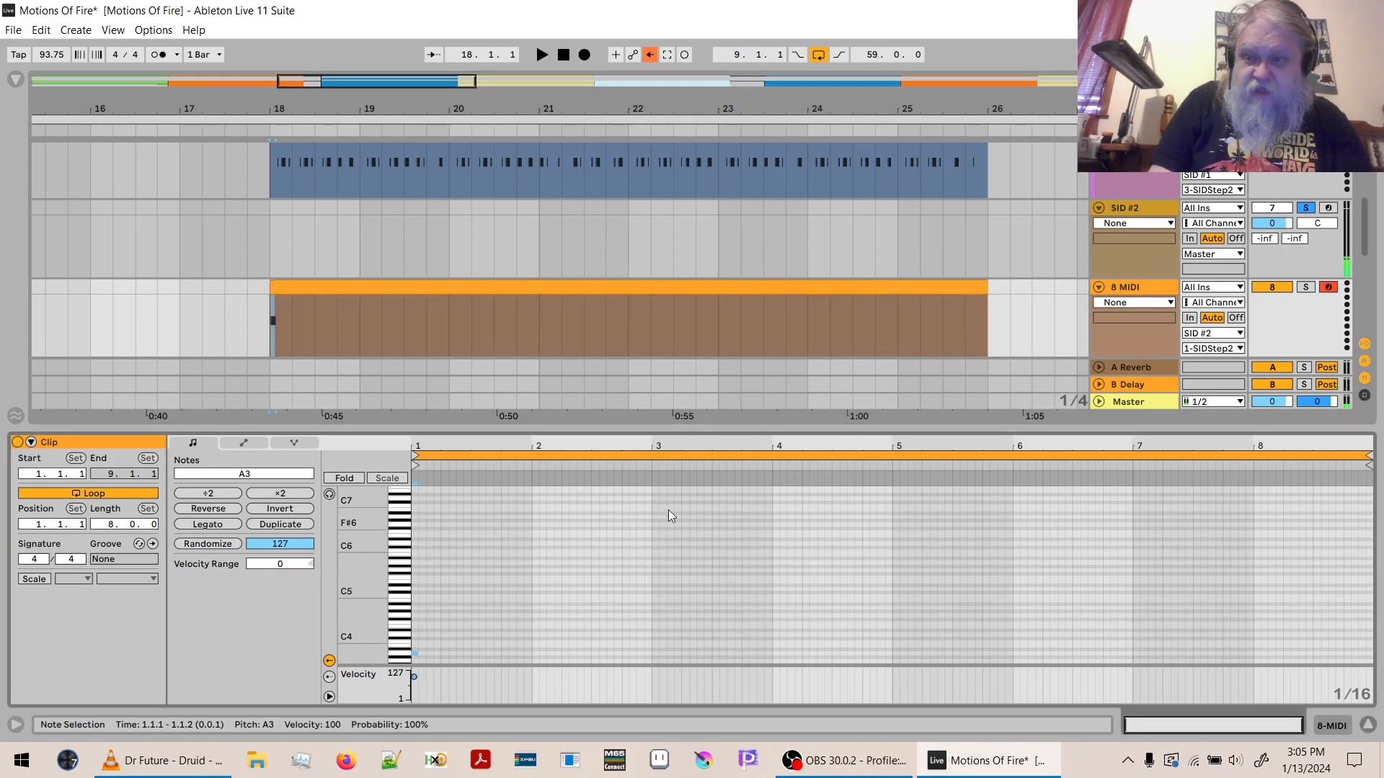
- Play the section to hear the crash note and hide the clip's note editor
{"action": "key", "text": "space"}
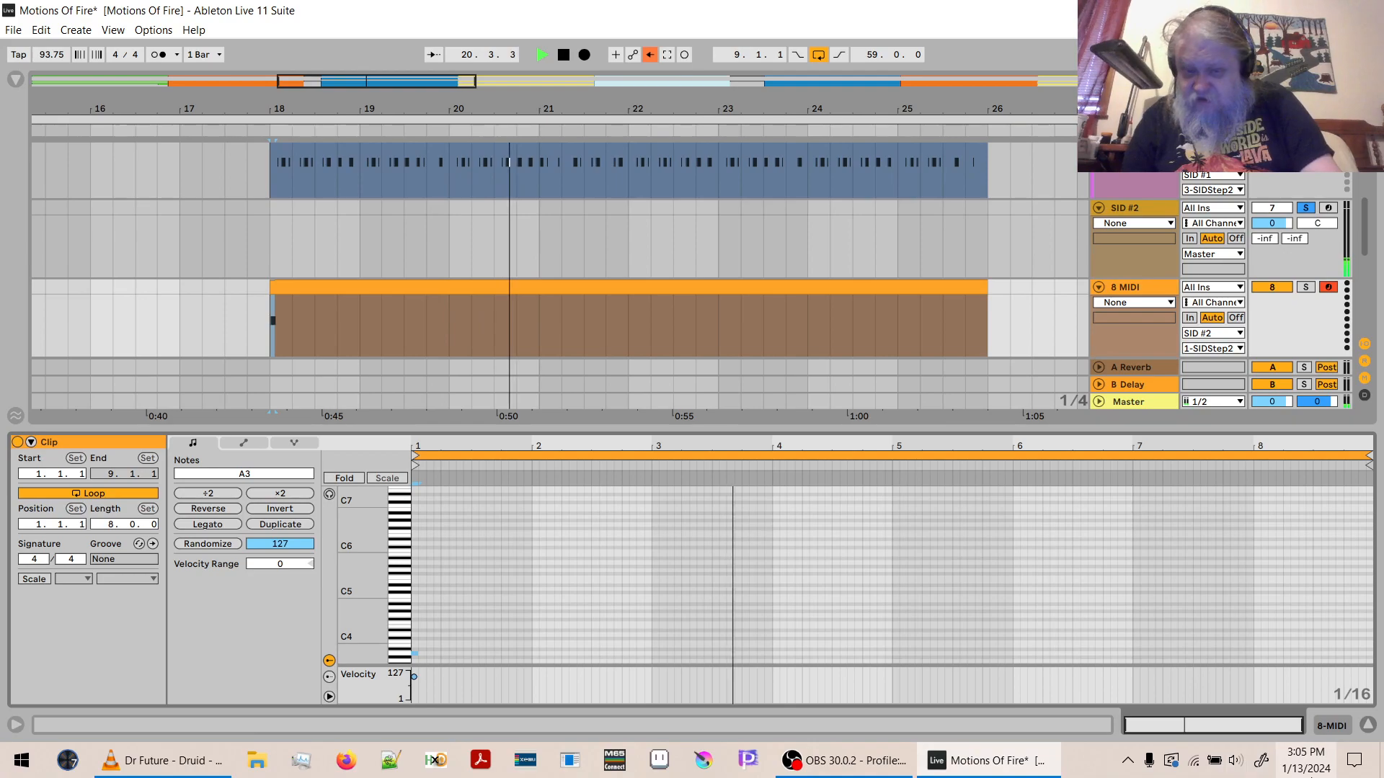
{"action": "left_click", "coordinate": [1369, 726]}
{"action": "key", "text": "space"}
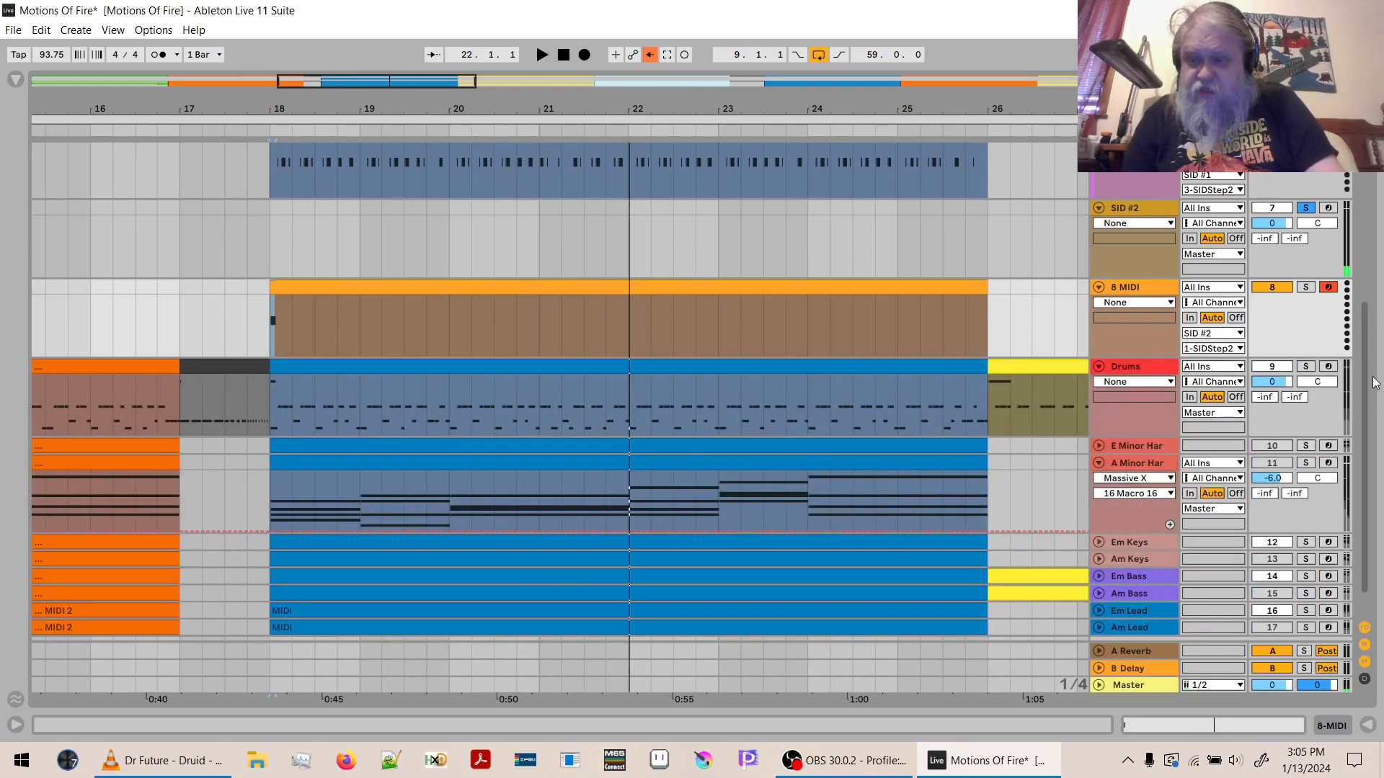
- Solo the group containing SID #1 alongside SID #2, and loop playback over the 4 MIDI clip's span, bars 18 to 26
{"action": "left_click_drag", "start_coordinate": [1363, 405], "coordinate": [1378, 232]}
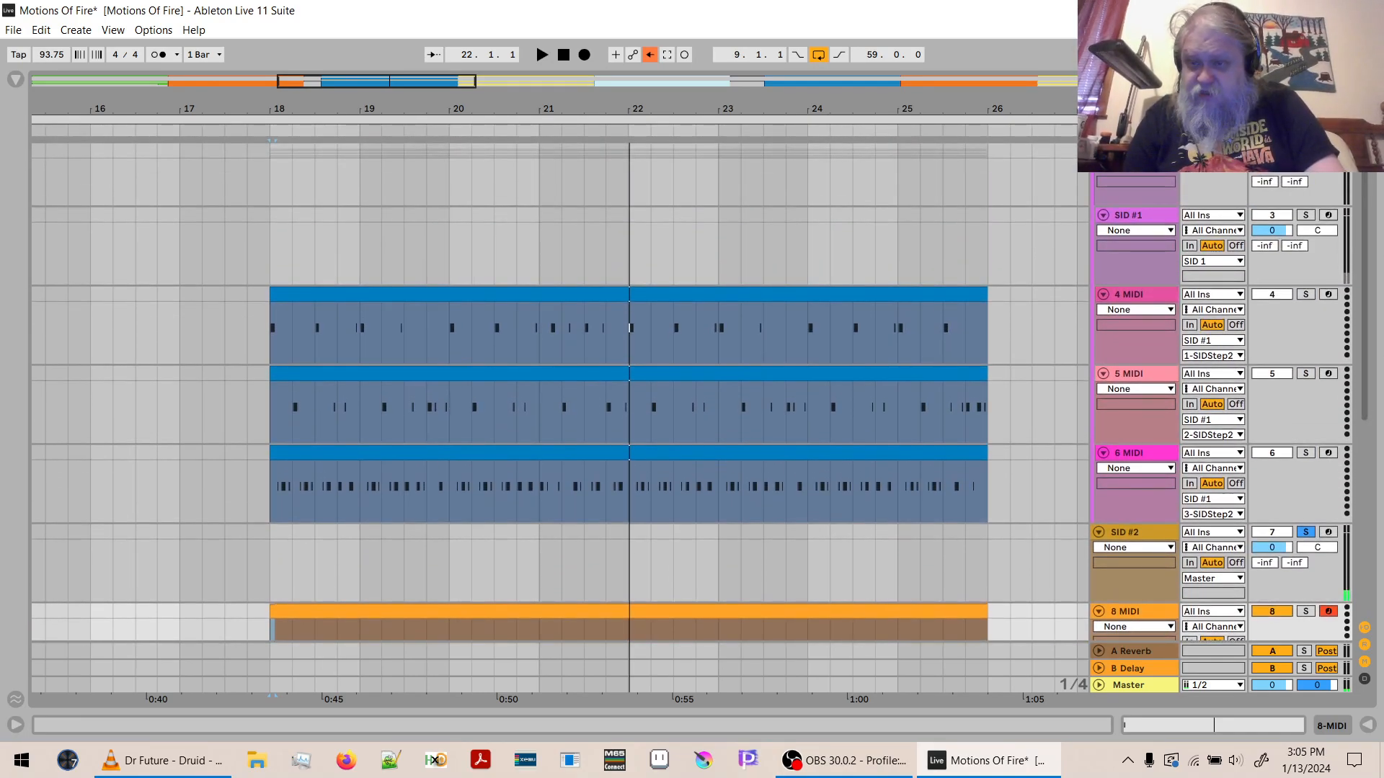
{"action": "left_click_drag", "start_coordinate": [1366, 172], "coordinate": [1367, 160]}
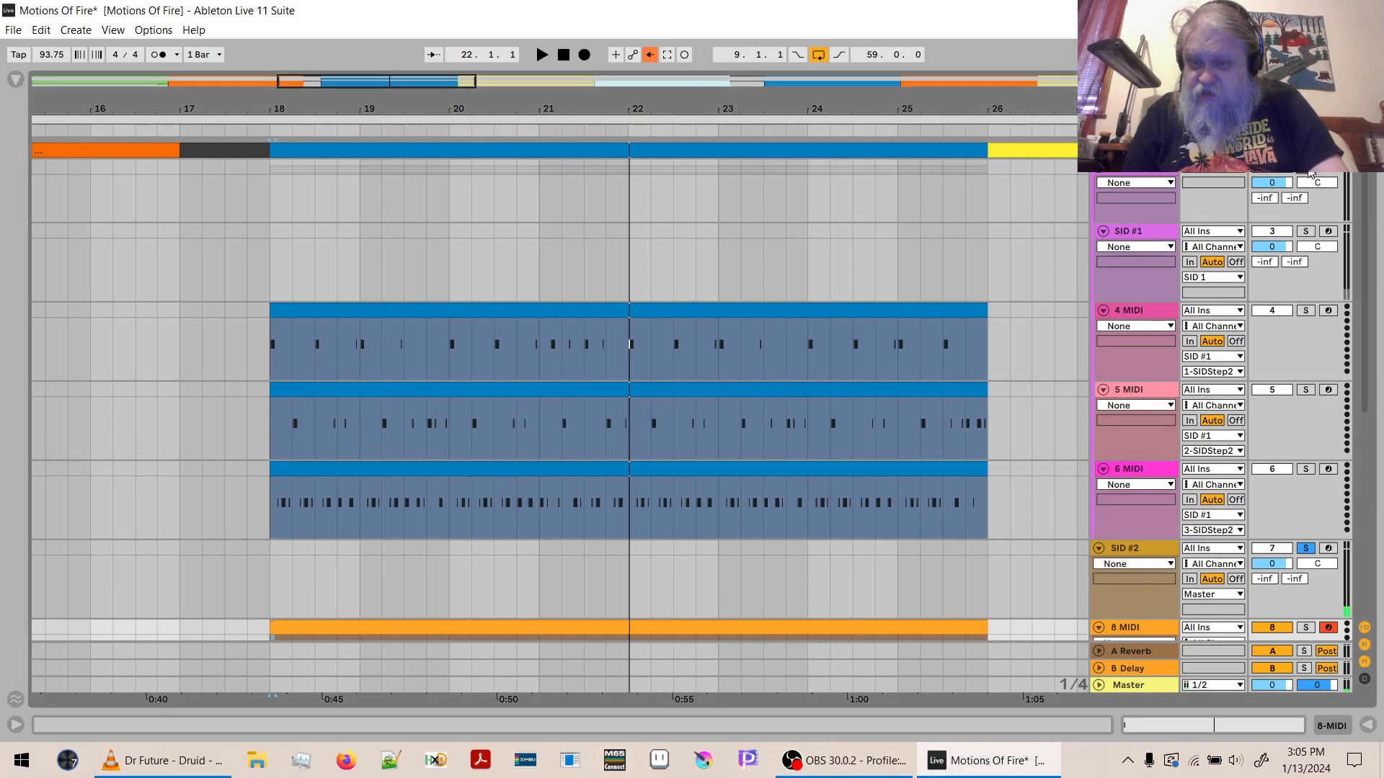
{"action": "key", "text": "space"}
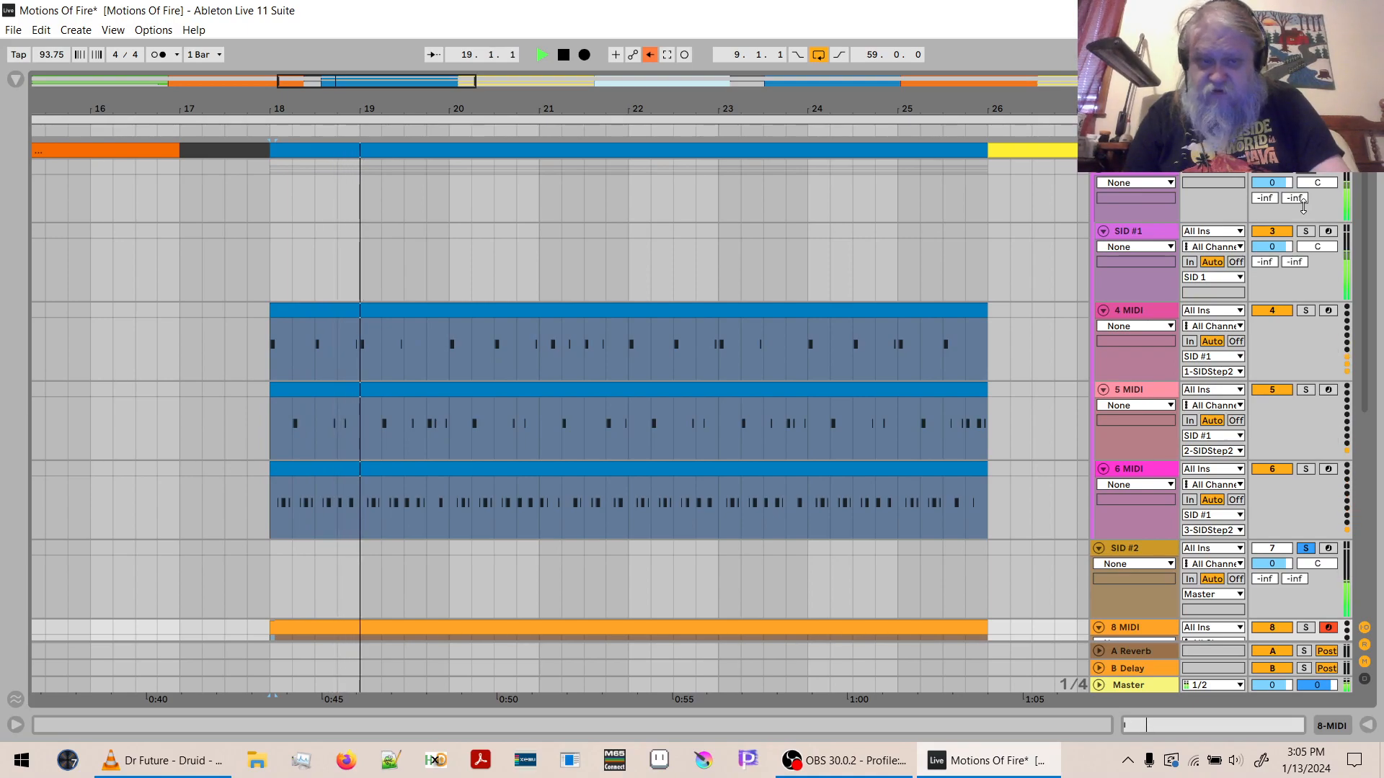
{"action": "left_click", "coordinate": [751, 308]}
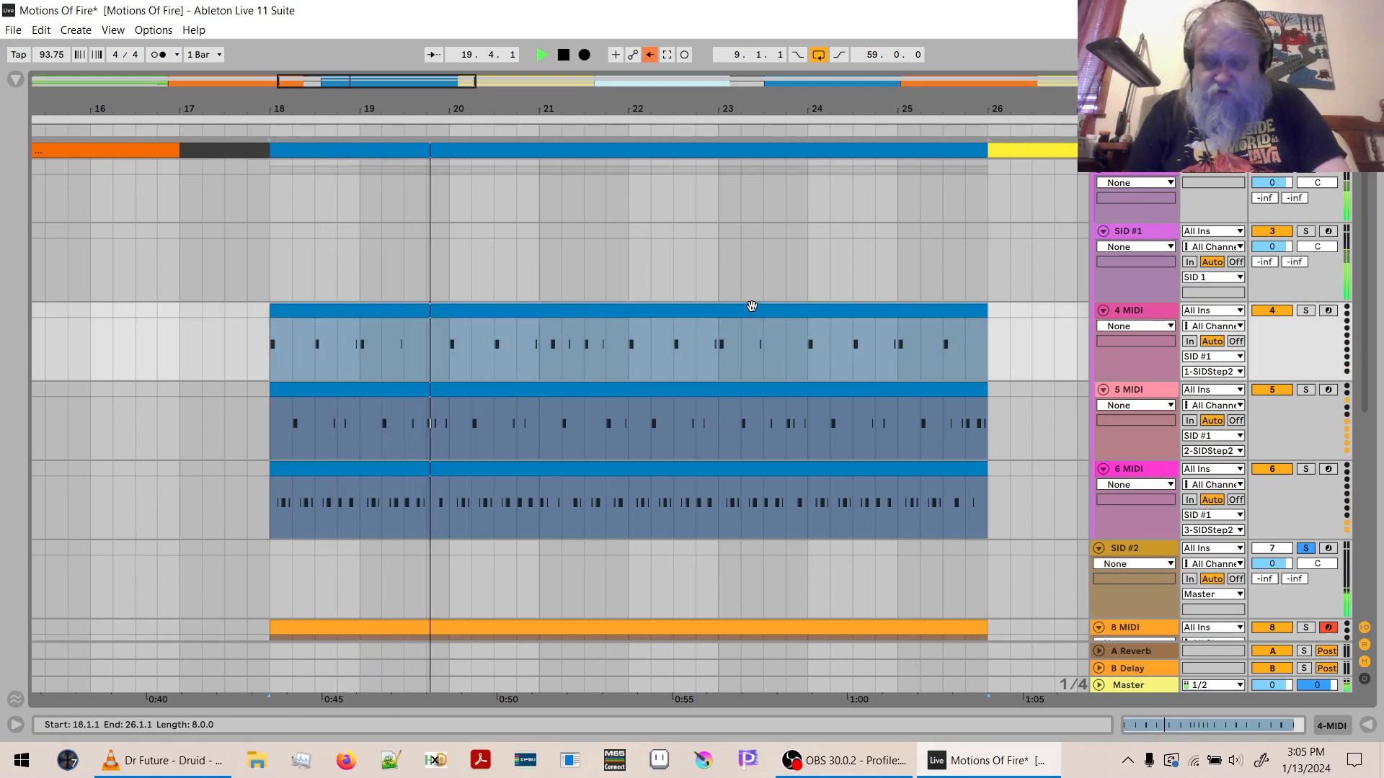
{"action": "key", "text": "ctrl+l"}
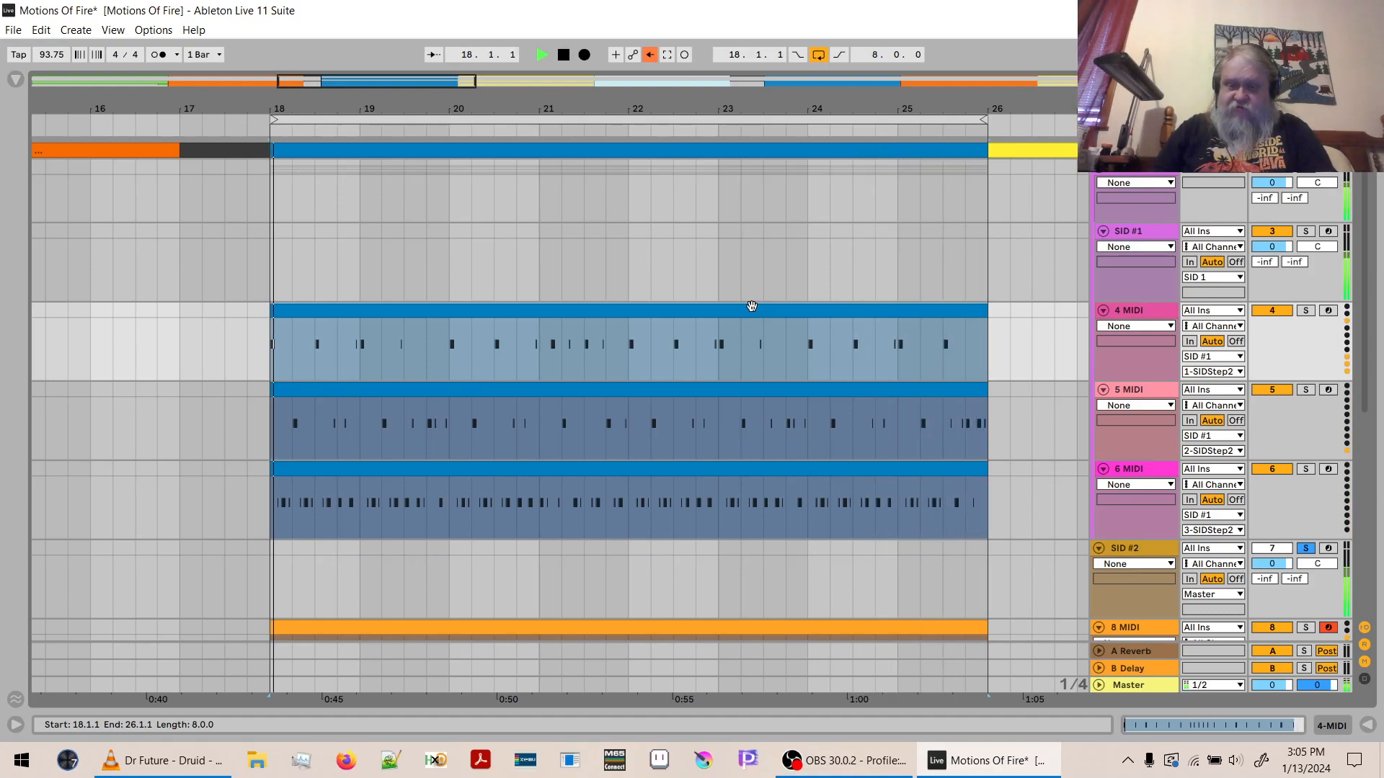
{"action": "key", "text": "space"}
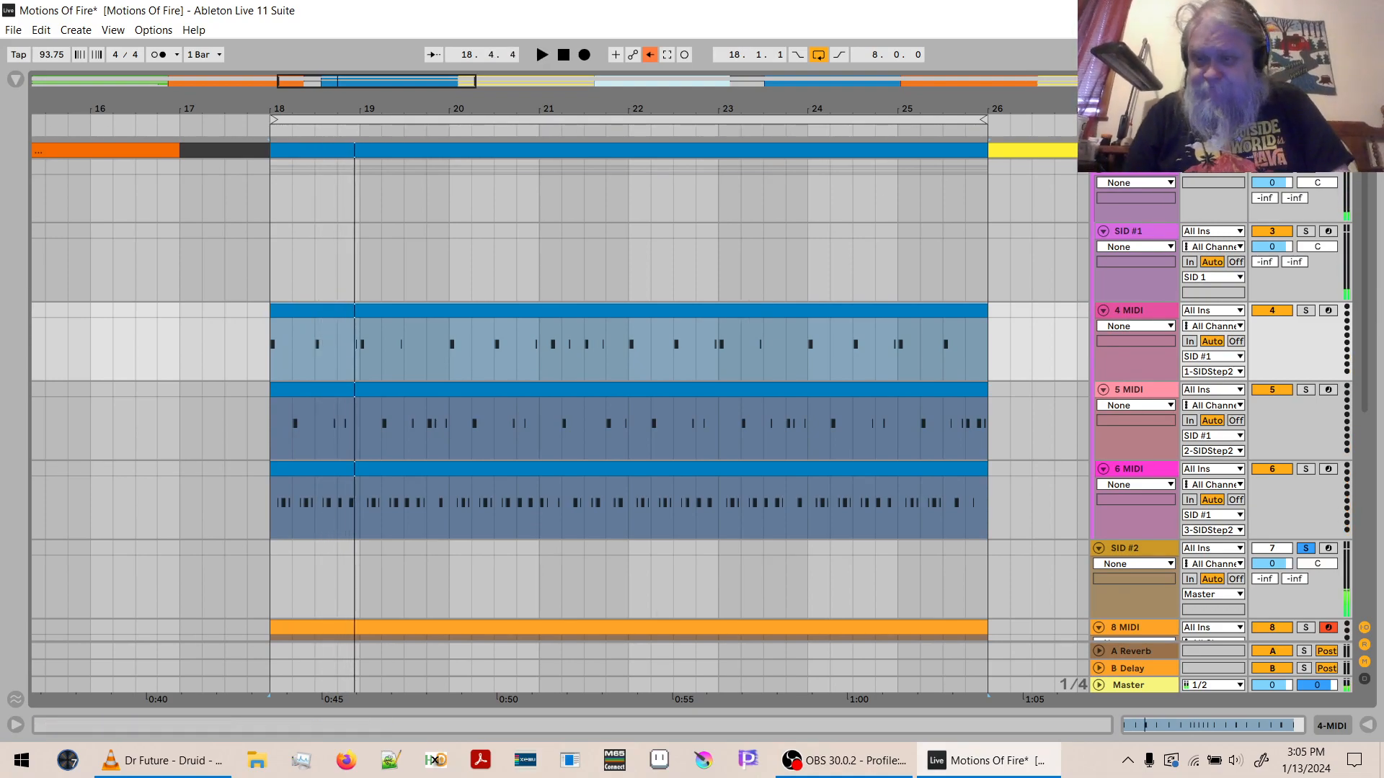
- Open the Crash patch in the patch editor of the SID #2 track's SIDStep2
{"action": "scroll", "coordinate": [1365, 207], "scroll_direction": "down", "scroll_amount": 8}
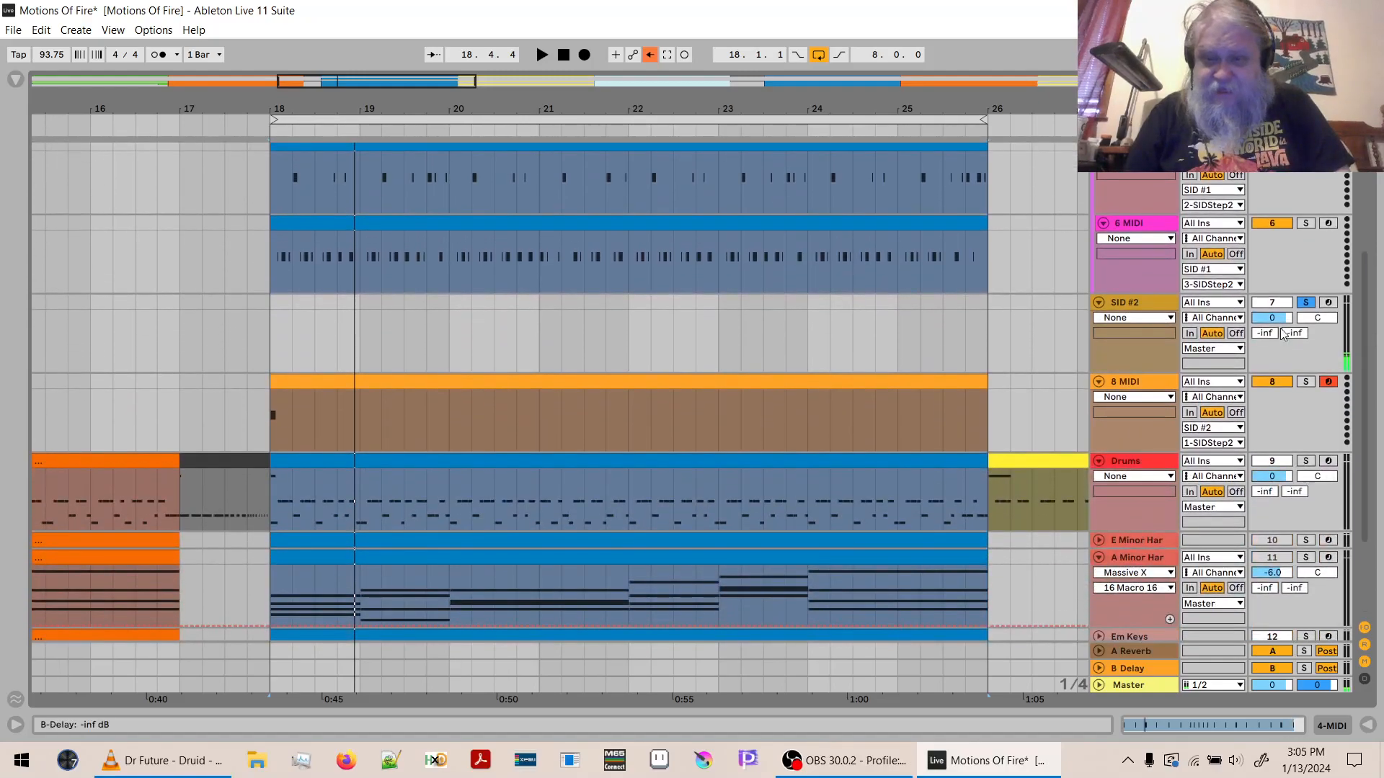
{"action": "left_click", "coordinate": [1103, 353]}
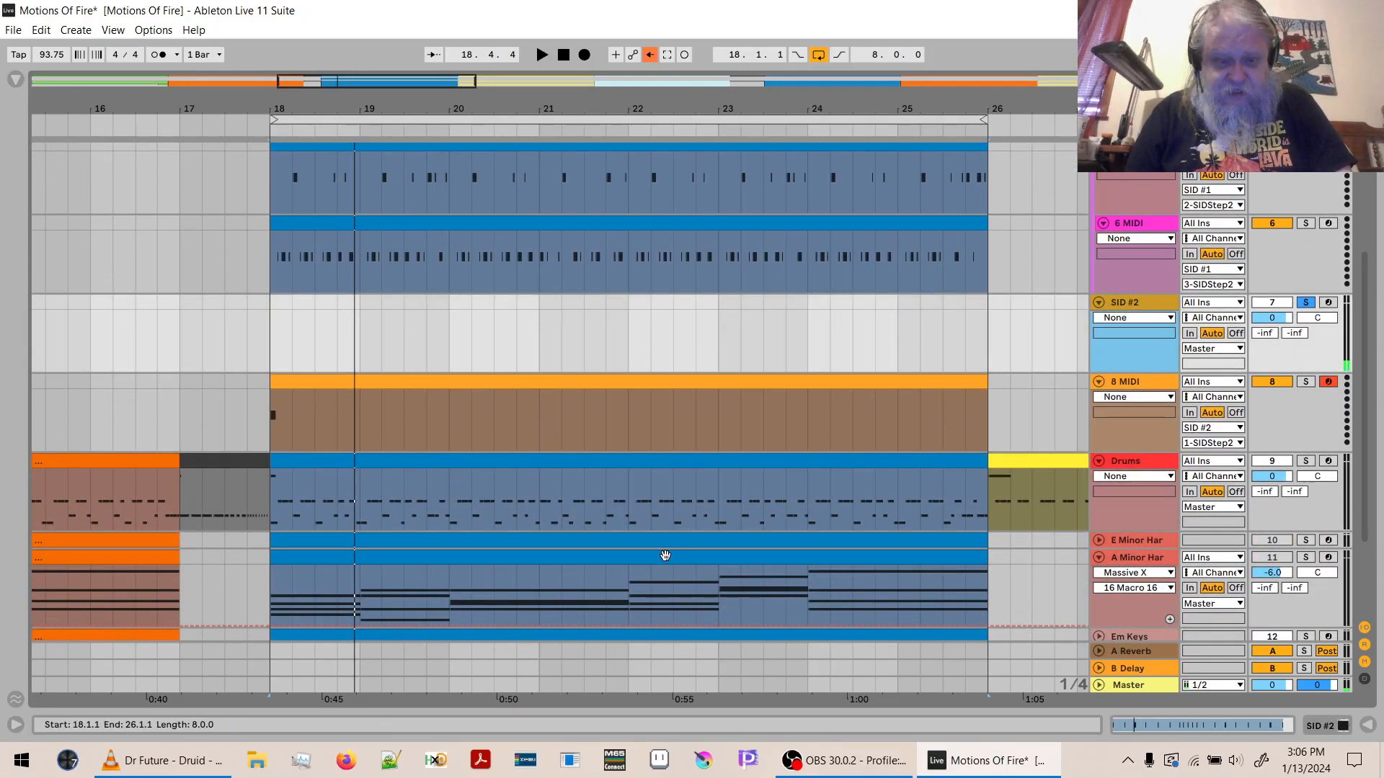
{"action": "key", "text": "shift+Tab"}
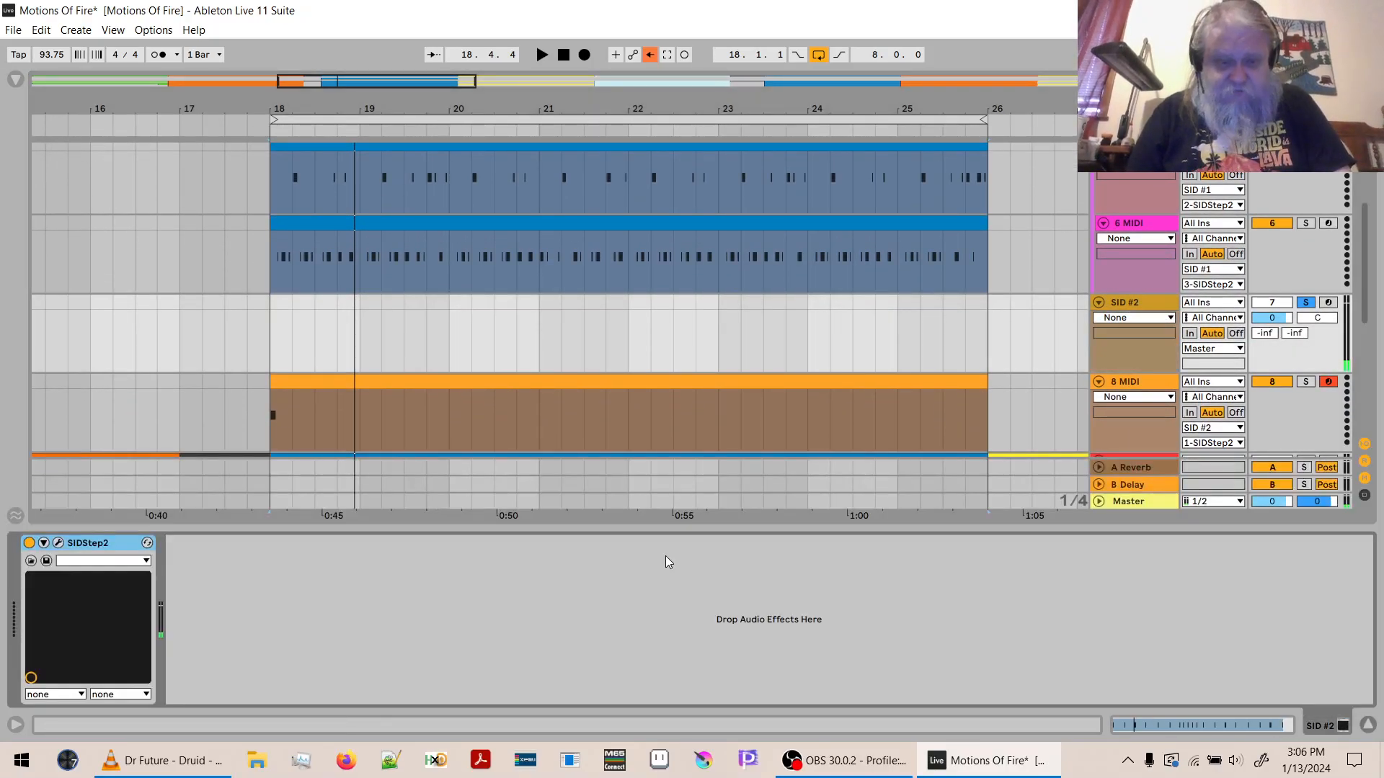
{"action": "left_click", "coordinate": [58, 543]}
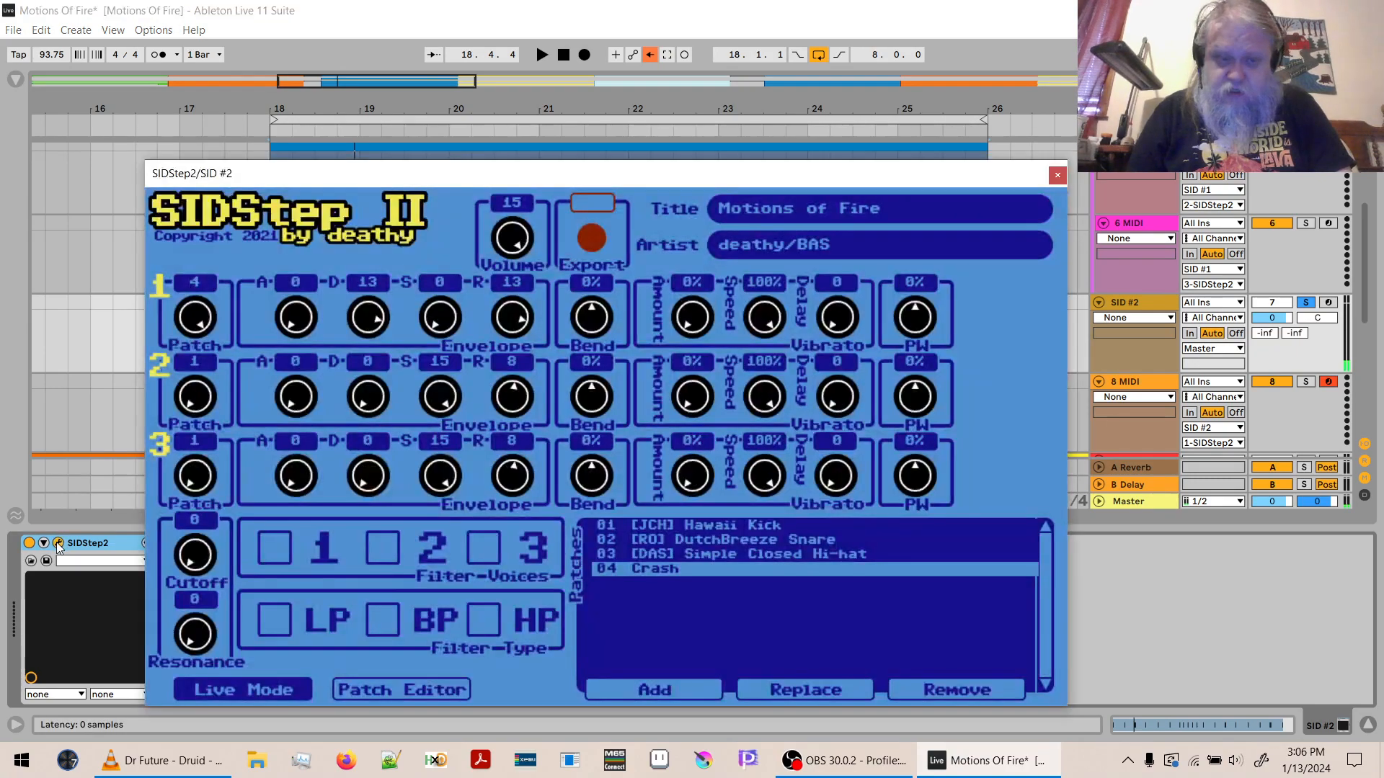
{"action": "left_click", "coordinate": [425, 696]}
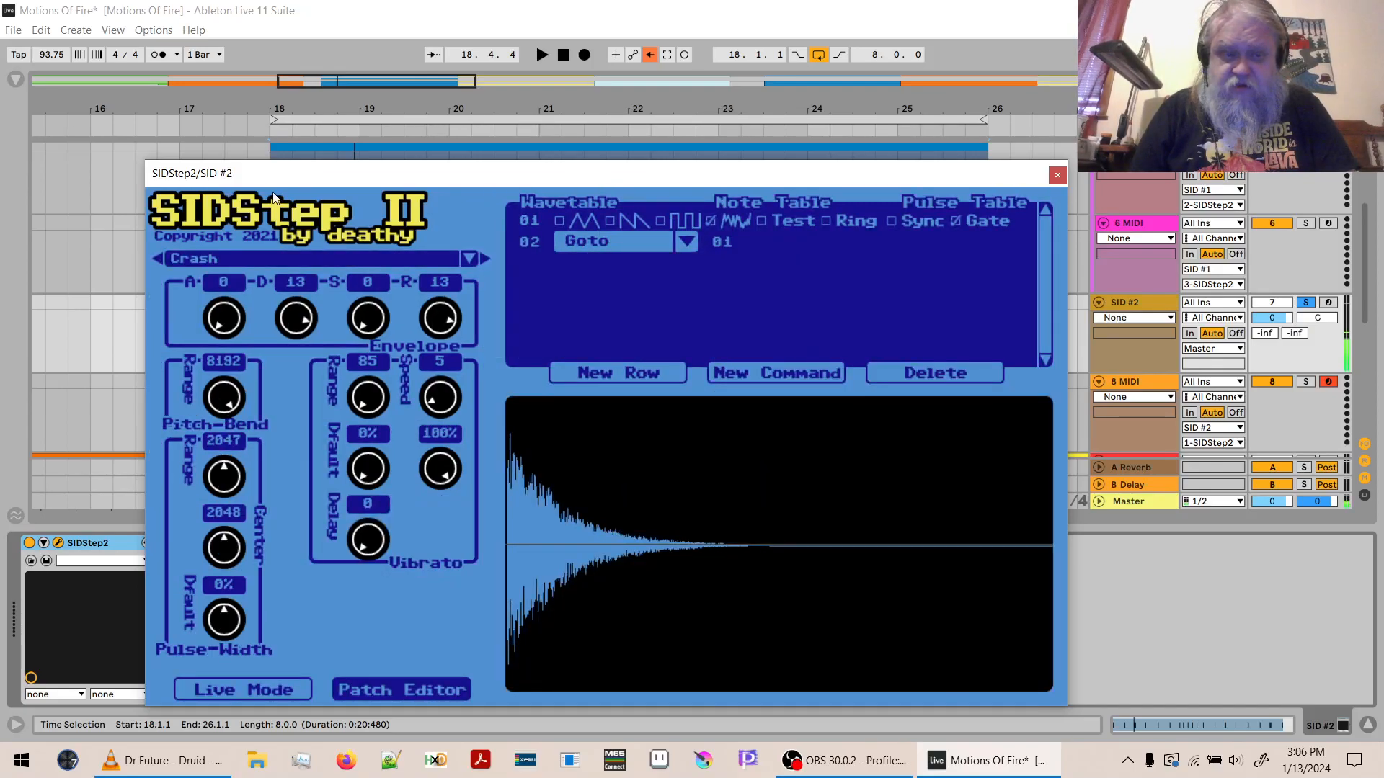
- Try attack values of 2 and 3 on the Crash envelope, and return the attack to 0
{"action": "left_click_drag", "start_coordinate": [228, 322], "coordinate": [238, 268]}
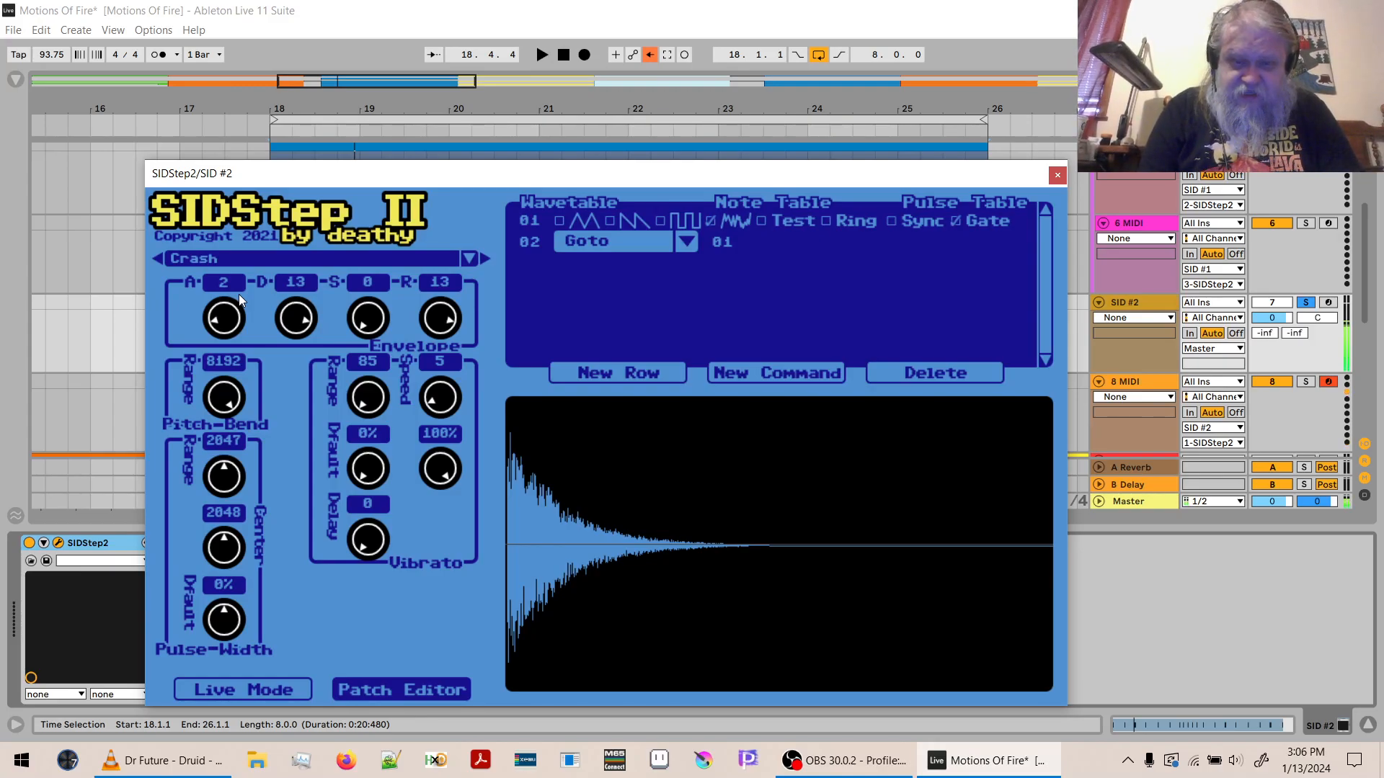
{"action": "left_click_drag", "start_coordinate": [225, 312], "coordinate": [225, 303]}
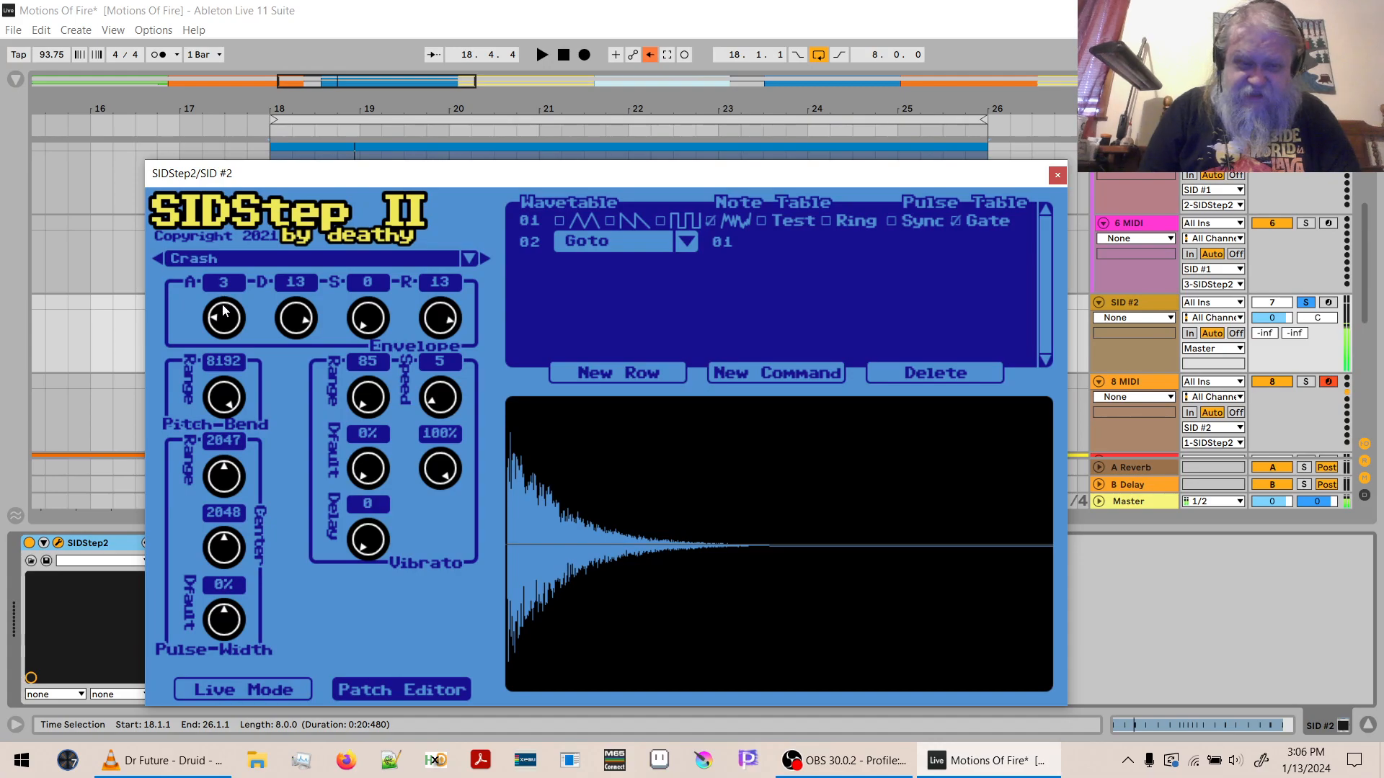
{"action": "left_click_drag", "start_coordinate": [222, 318], "coordinate": [221, 314]}
{"action": "left_click_drag", "start_coordinate": [220, 315], "coordinate": [227, 347]}
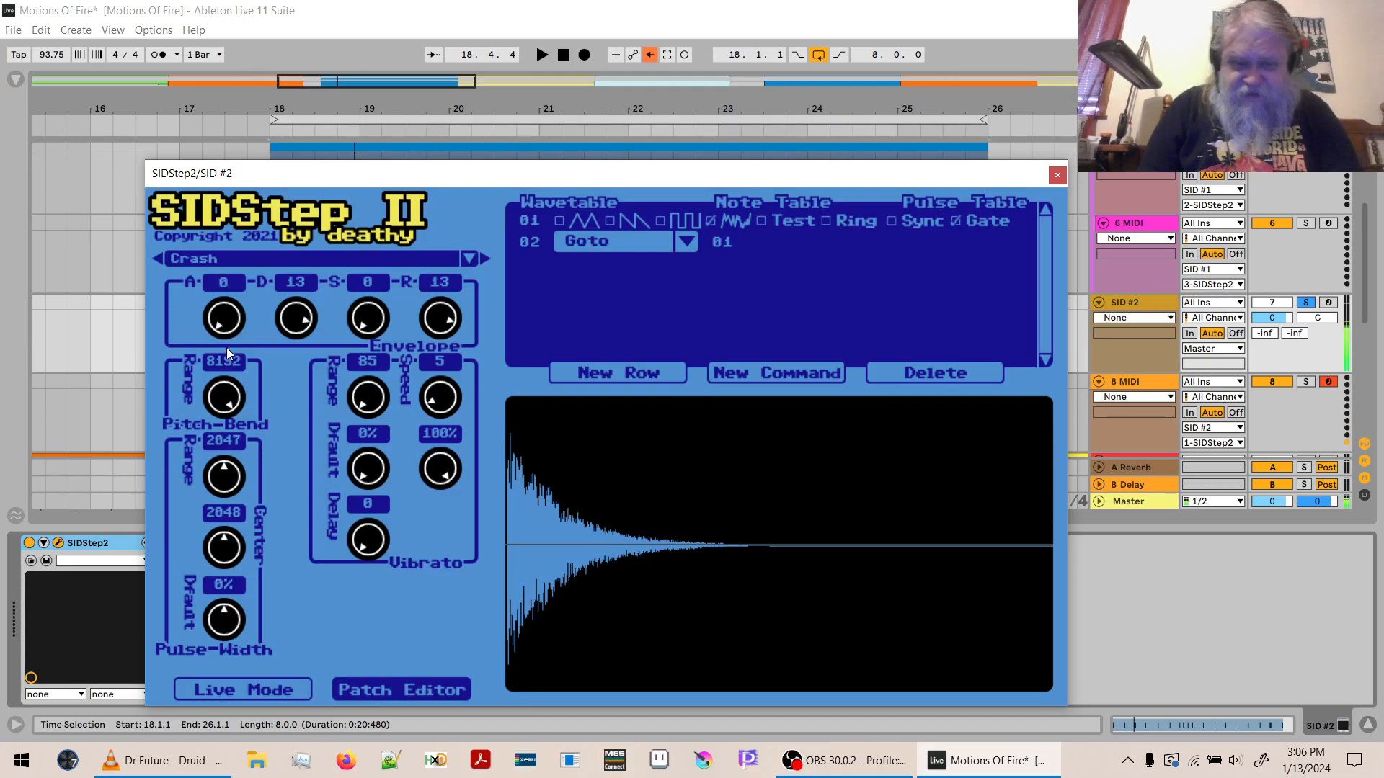
- Set the Crash patch's vibrato default amount to 100% and its vibrato range to 544
{"action": "left_click_drag", "start_coordinate": [366, 479], "coordinate": [353, 202]}
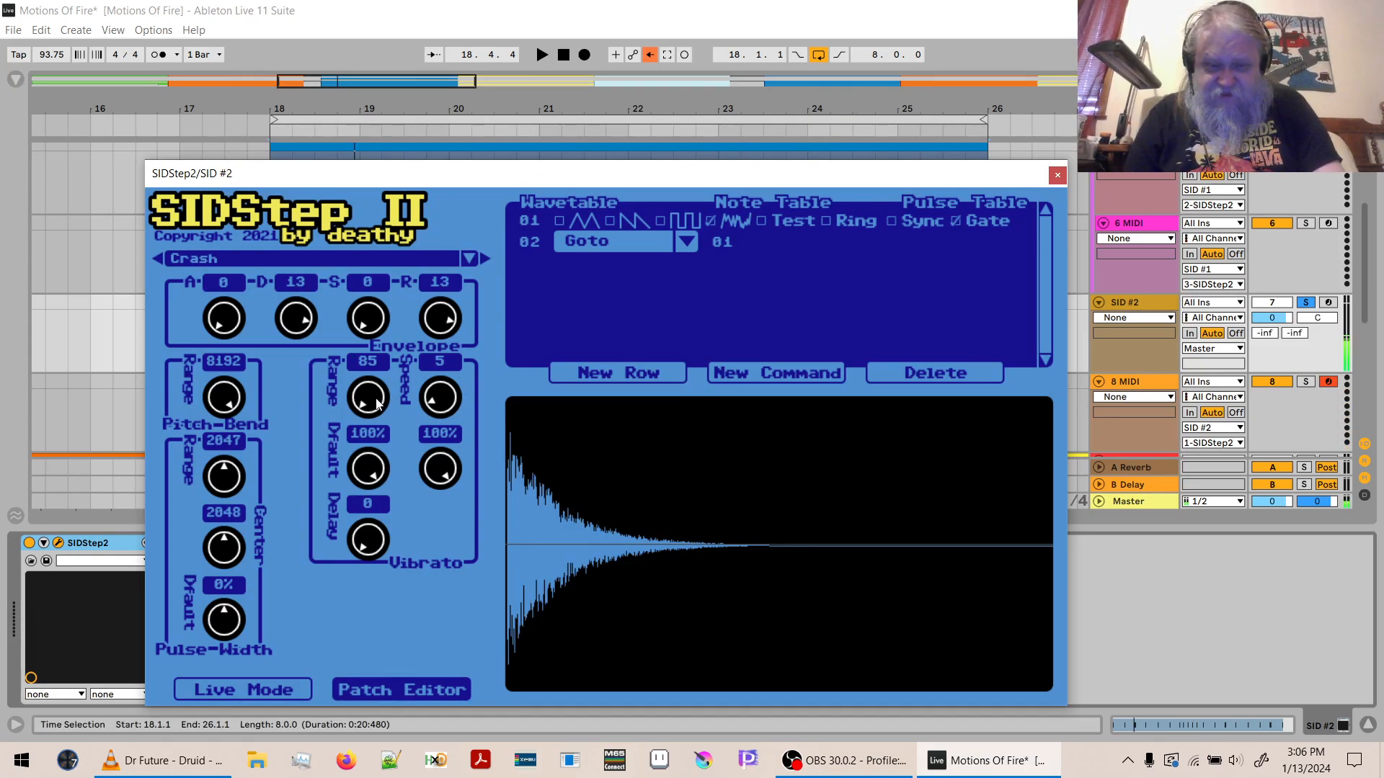
{"action": "left_click_drag", "start_coordinate": [376, 404], "coordinate": [376, 293]}
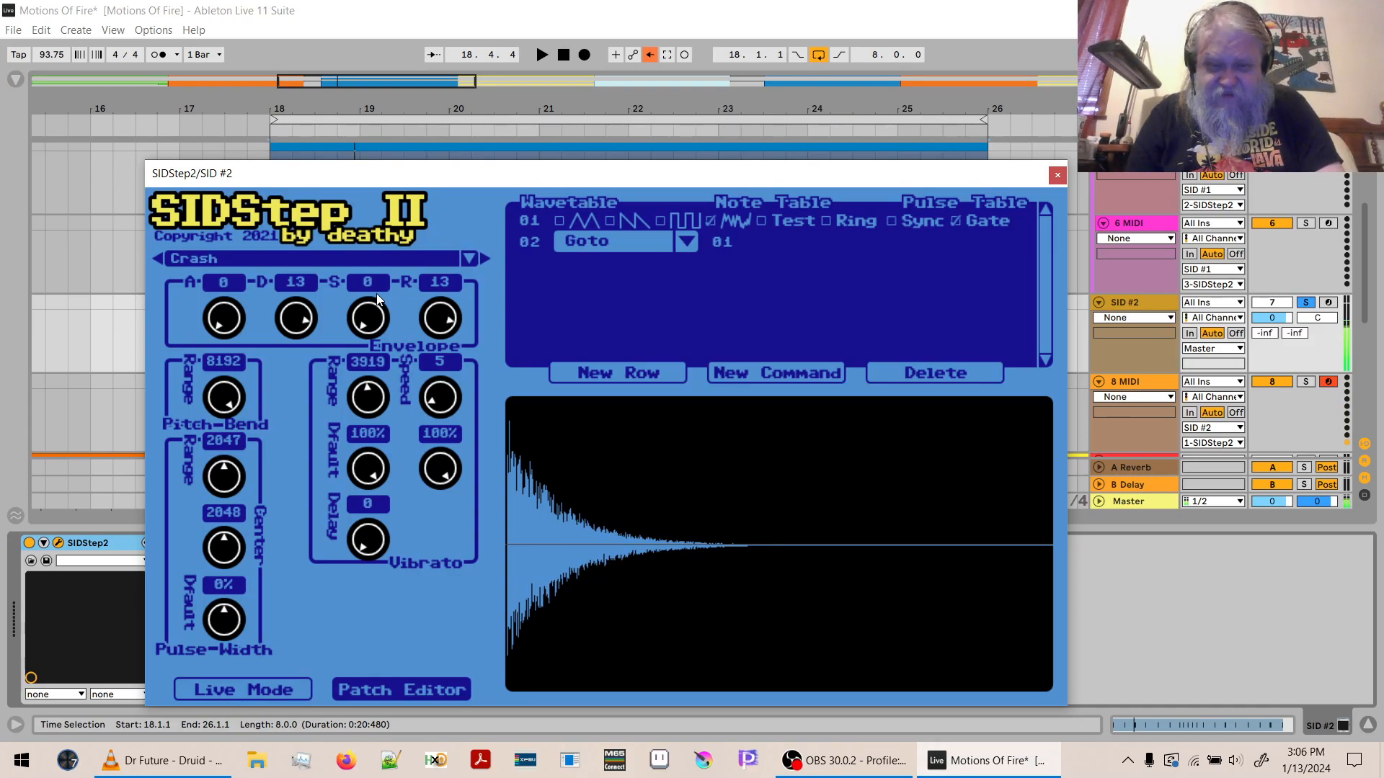
{"action": "left_click_drag", "start_coordinate": [368, 395], "coordinate": [375, 459]}
{"action": "mouse_move", "coordinate": [371, 396]}
{"action": "left_mouse_down"}
{"action": "mouse_move", "coordinate": [371, 419]}
{"action": "mouse_move", "coordinate": [365, 409]}
{"action": "left_mouse_up"}
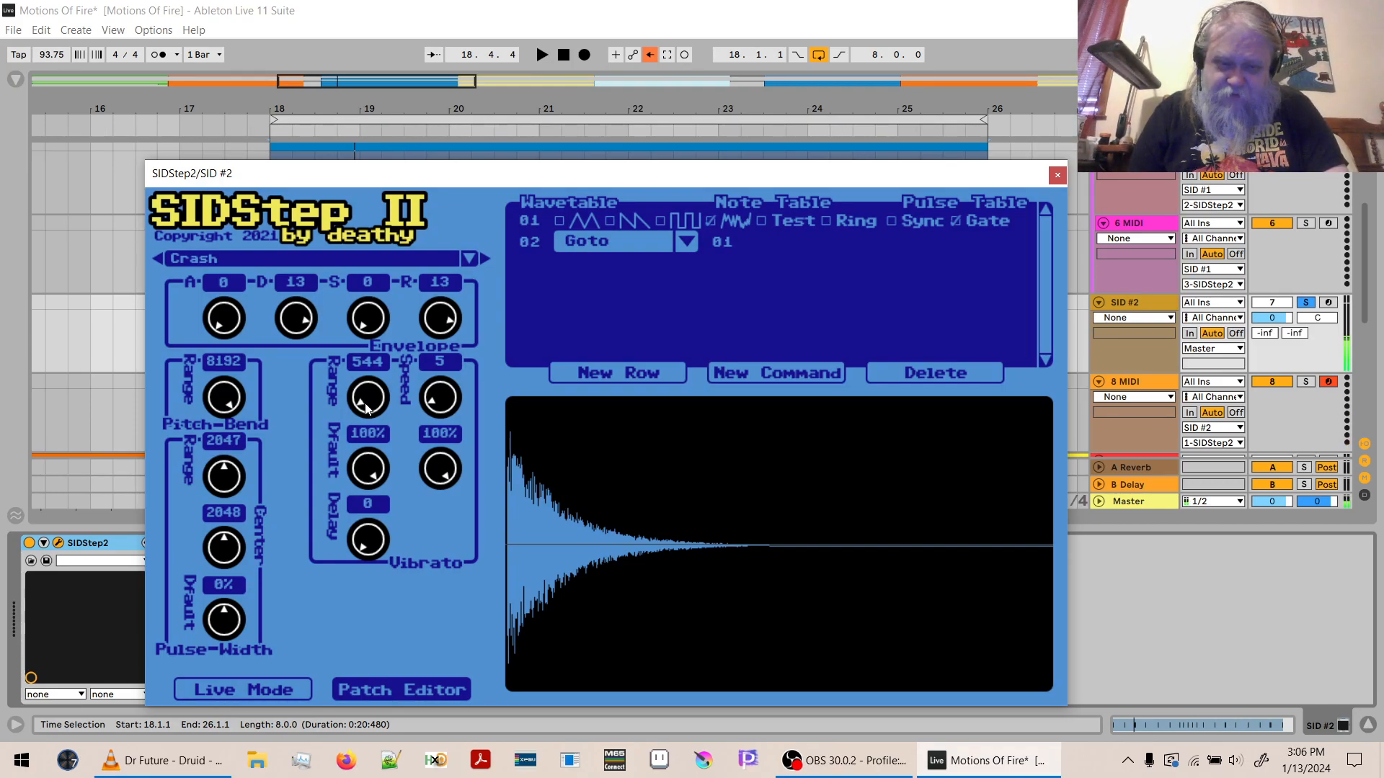
- Set the Crash patch's vibrato speed to 8 and its vibrato delay to 8
{"action": "left_click_drag", "start_coordinate": [439, 406], "coordinate": [441, 396]}
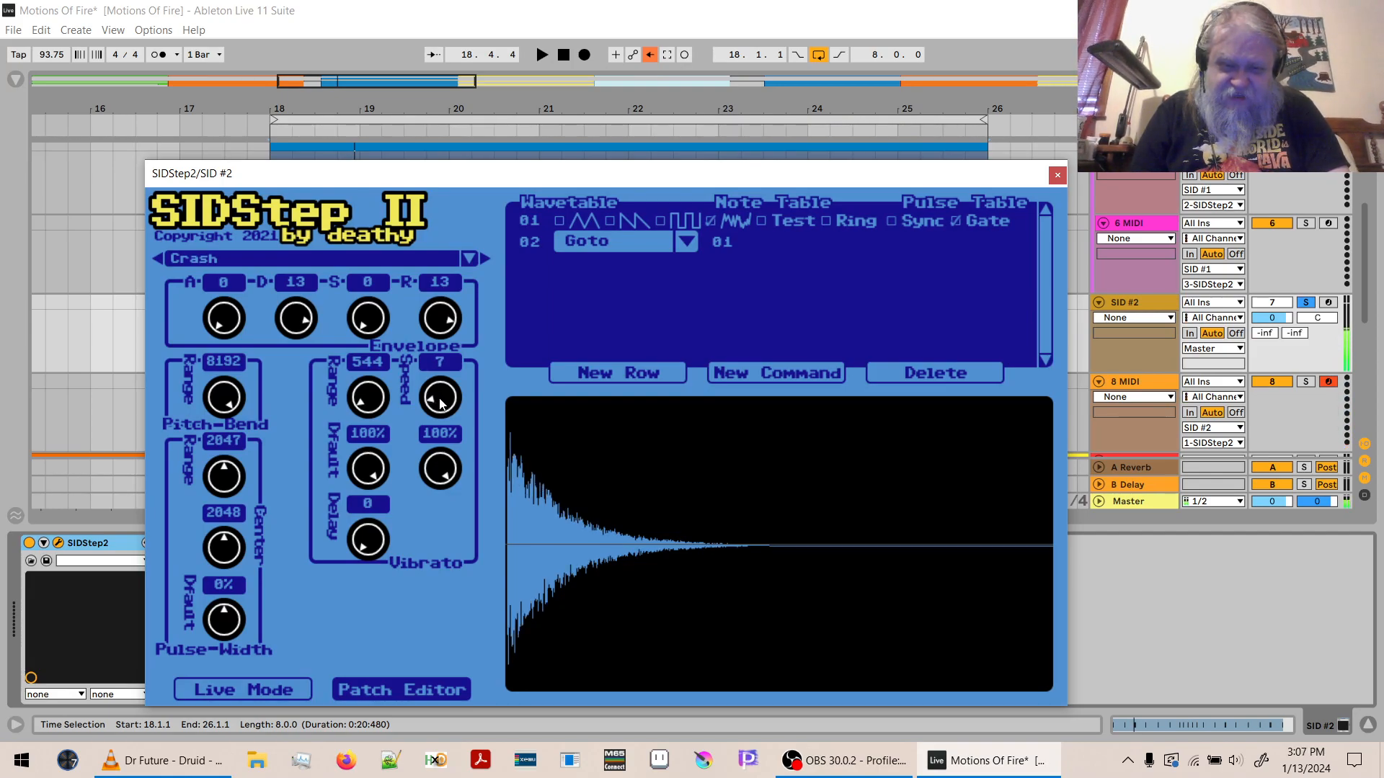
{"action": "left_click_drag", "start_coordinate": [441, 403], "coordinate": [441, 401]}
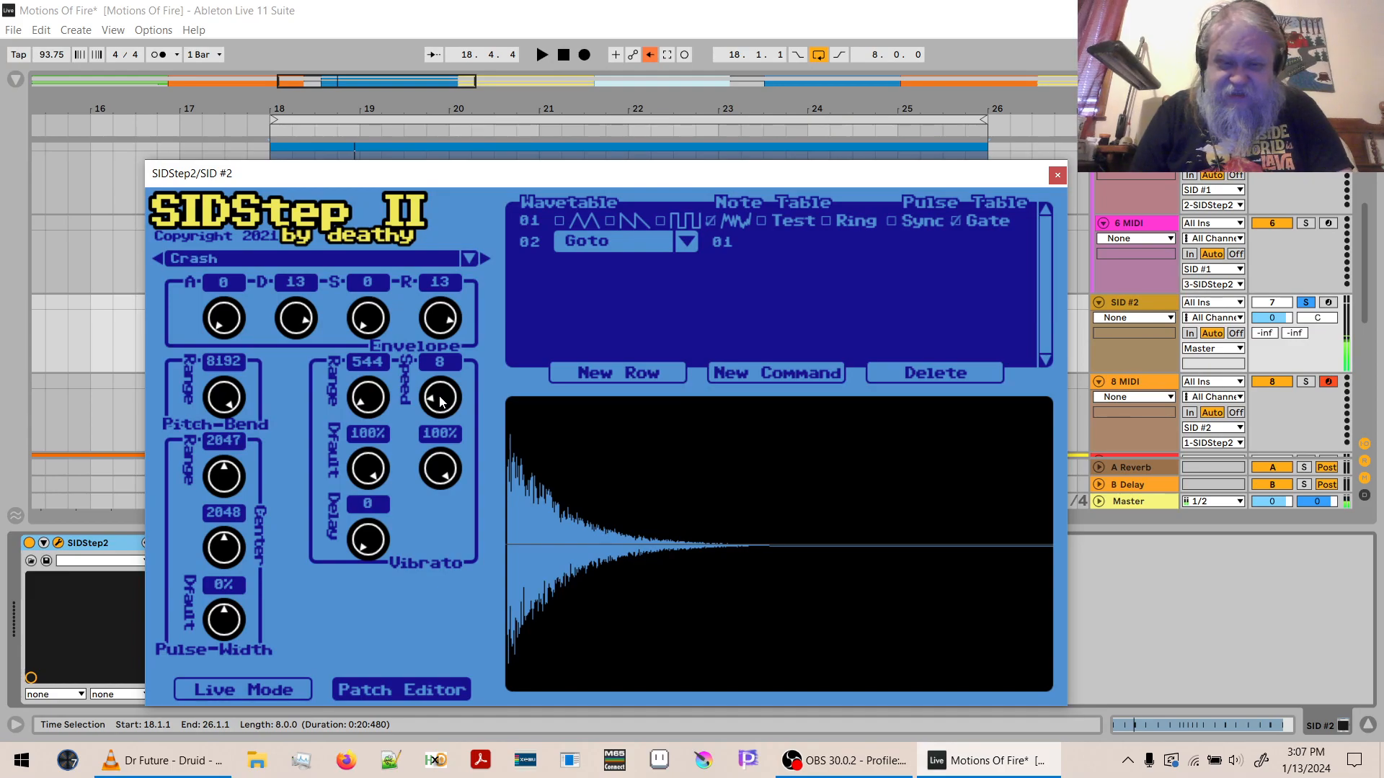
{"action": "left_click_drag", "start_coordinate": [441, 402], "coordinate": [442, 404]}
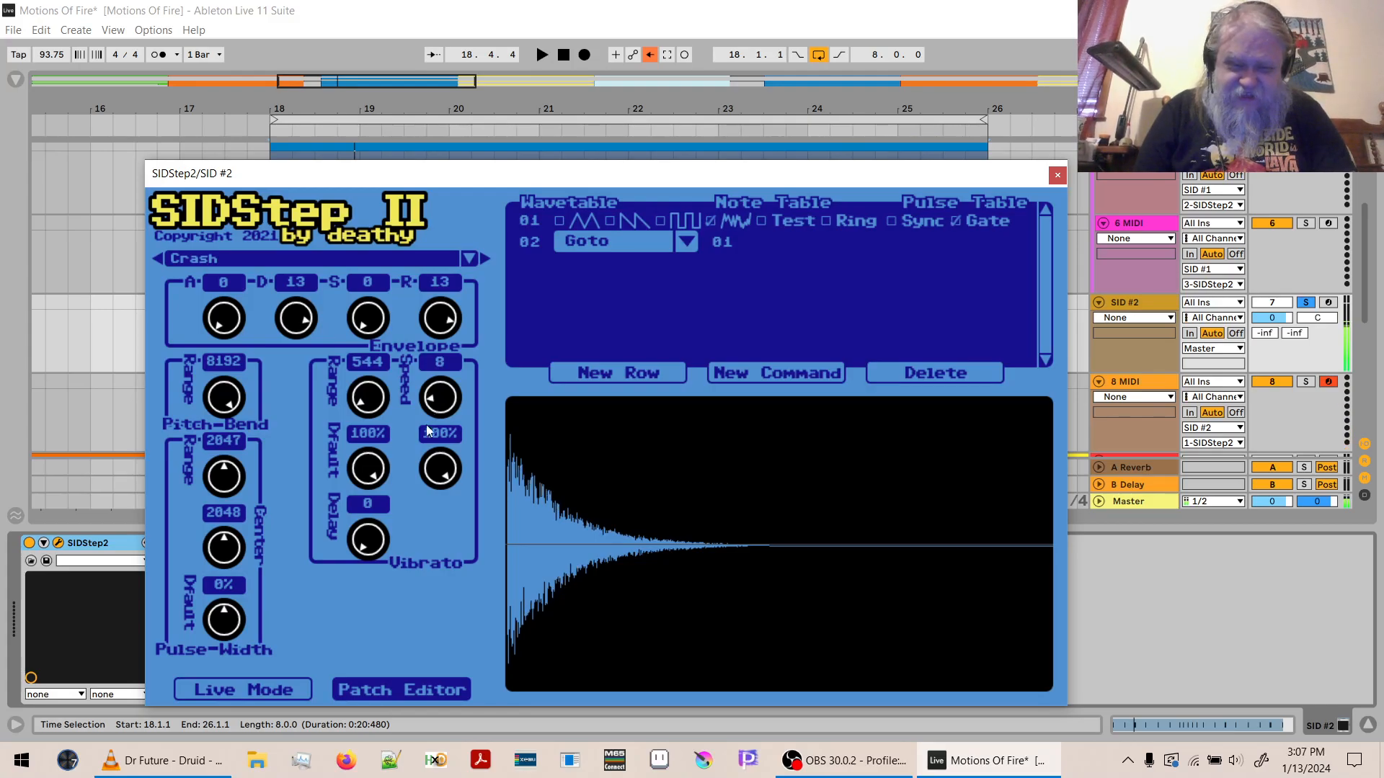
{"action": "left_click_drag", "start_coordinate": [363, 546], "coordinate": [360, 526]}
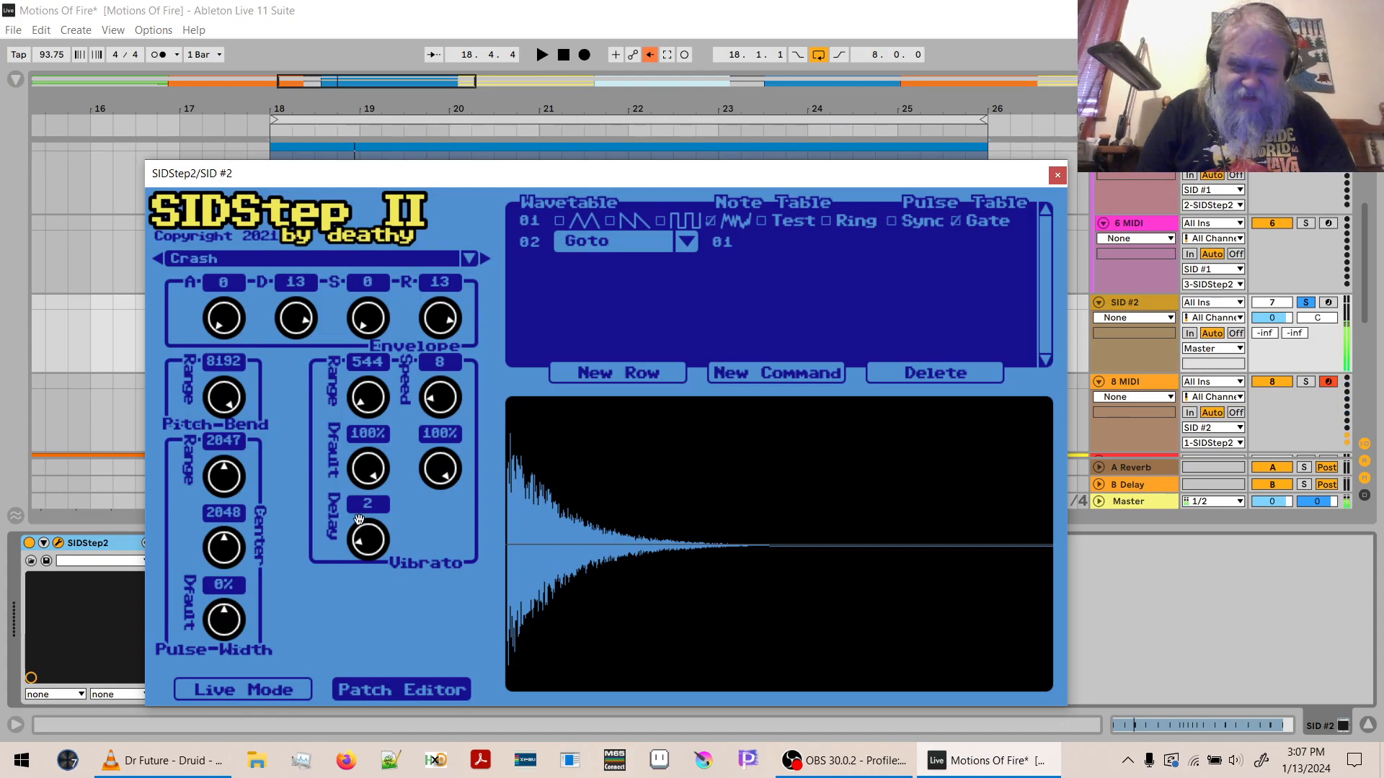
{"action": "left_click_drag", "start_coordinate": [367, 552], "coordinate": [362, 429]}
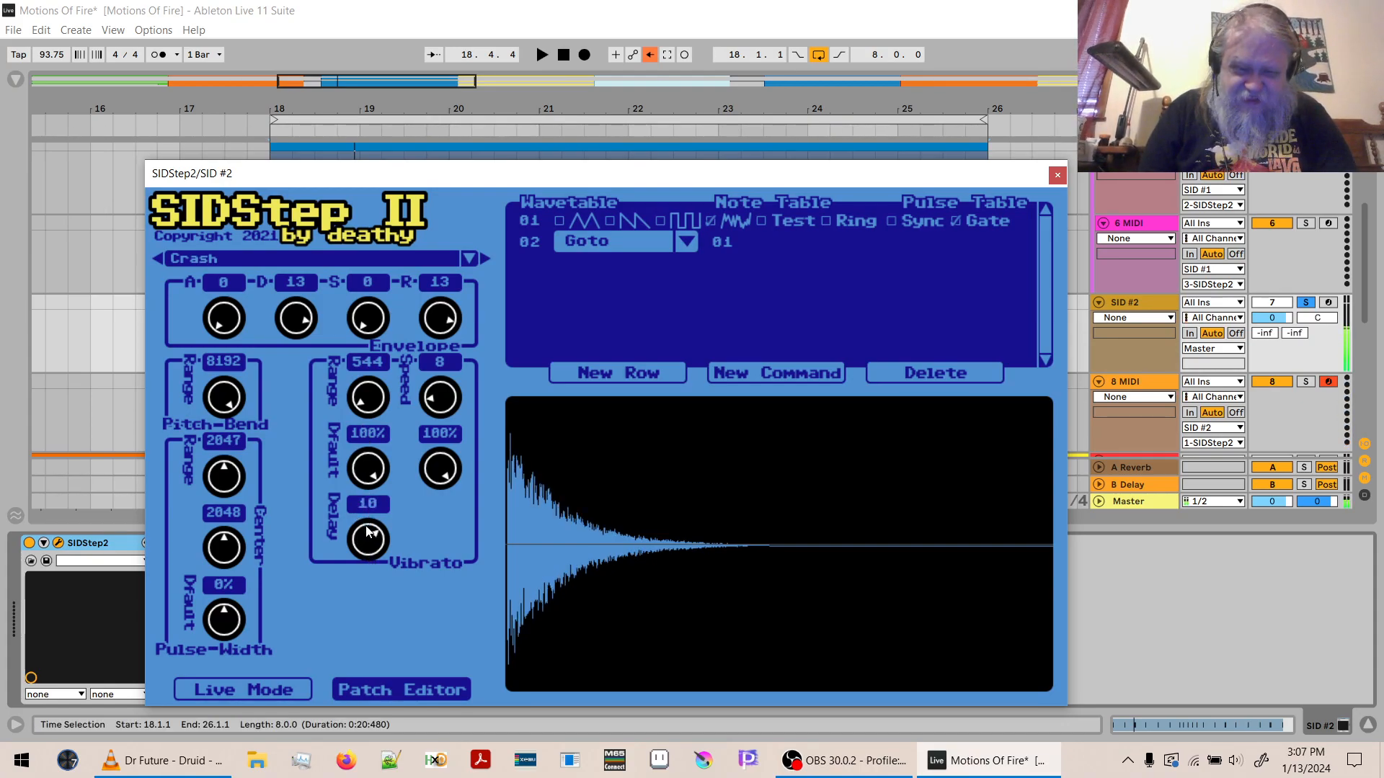
{"action": "left_click_drag", "start_coordinate": [366, 549], "coordinate": [366, 559]}
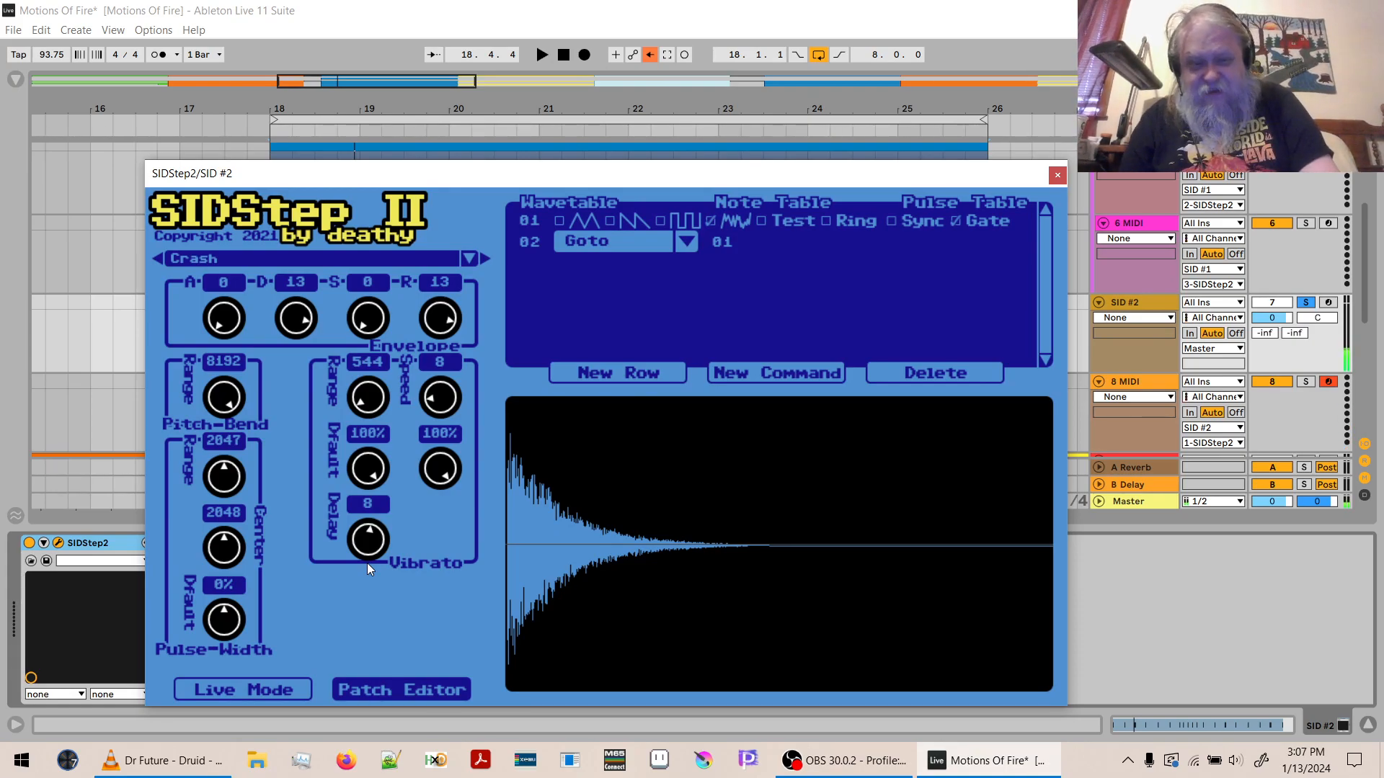
- Save the Crash patch and play the looped section in Live Mode to hear it with the drums
{"action": "left_click", "coordinate": [466, 258]}
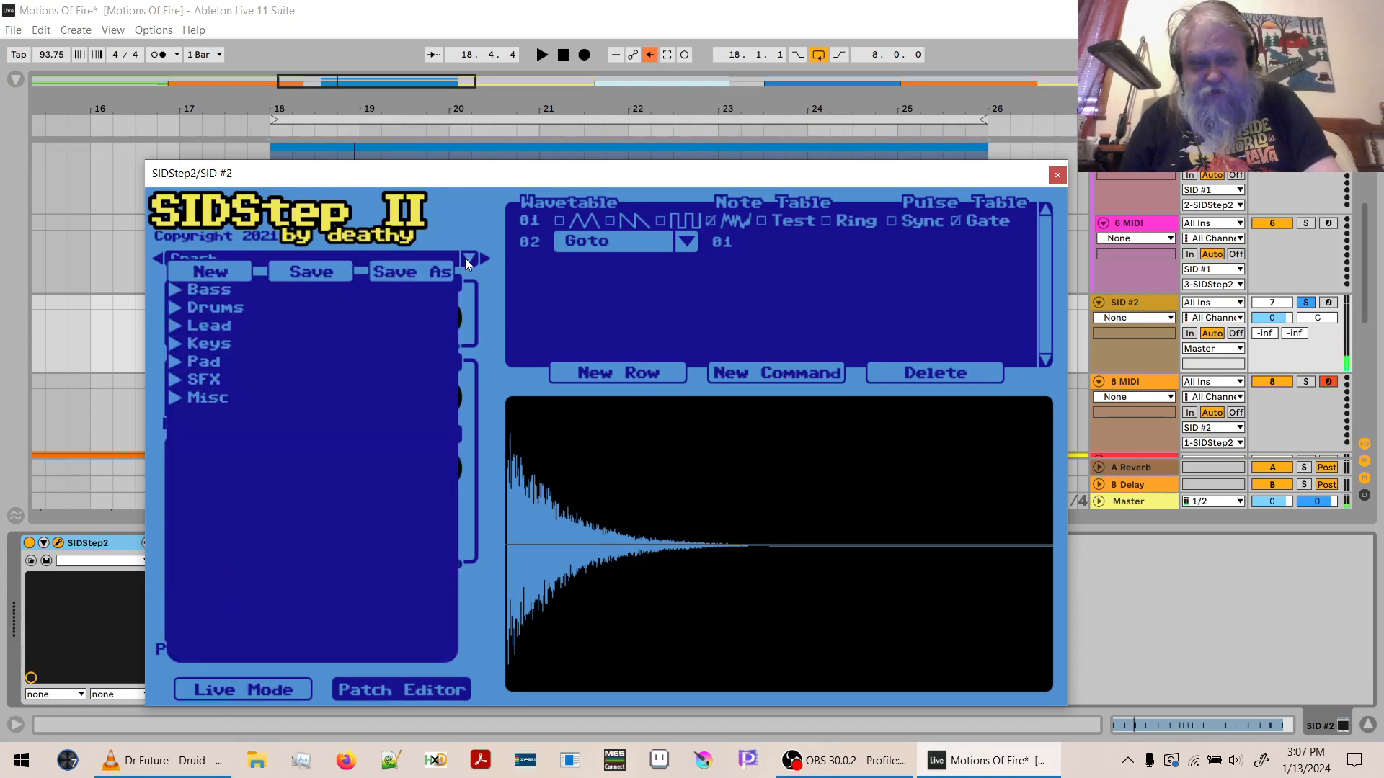
{"action": "left_click", "coordinate": [313, 272]}
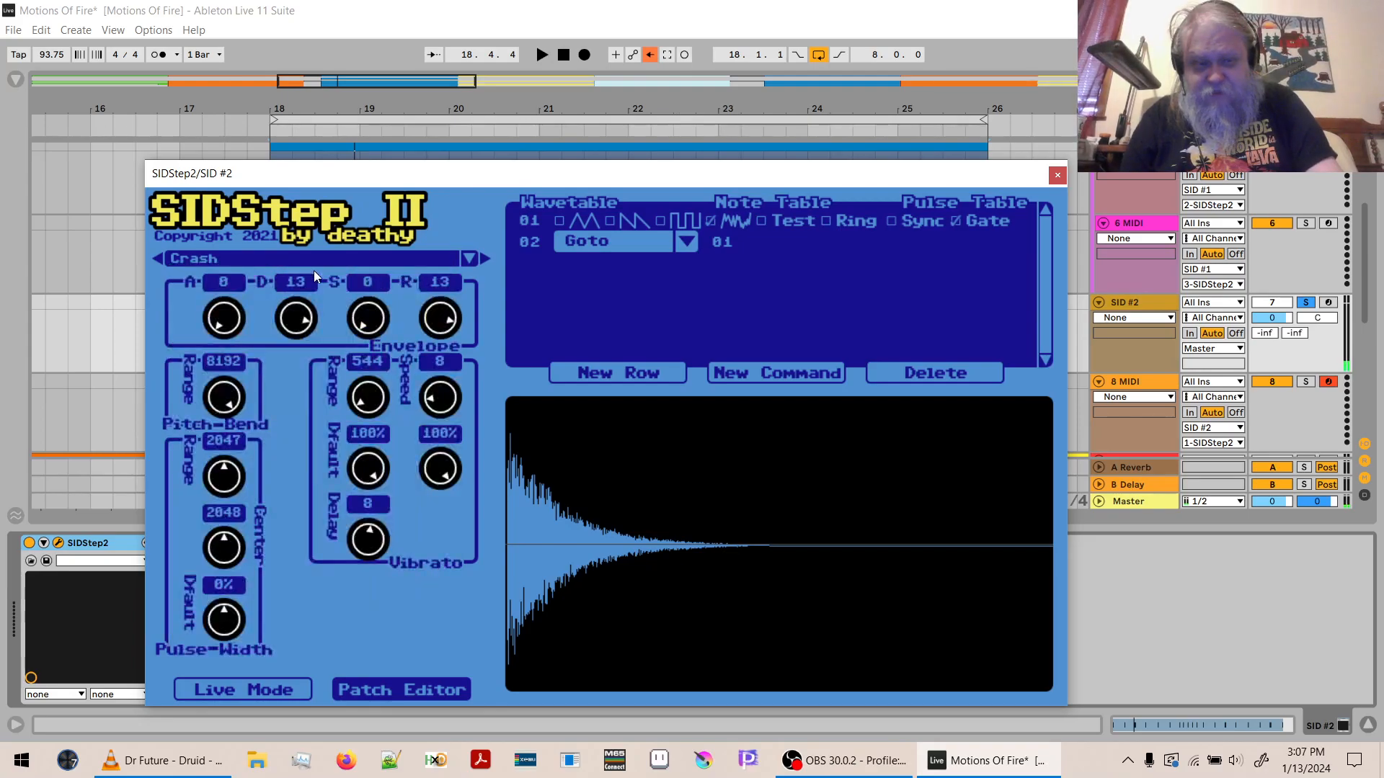
{"action": "left_click", "coordinate": [279, 689]}
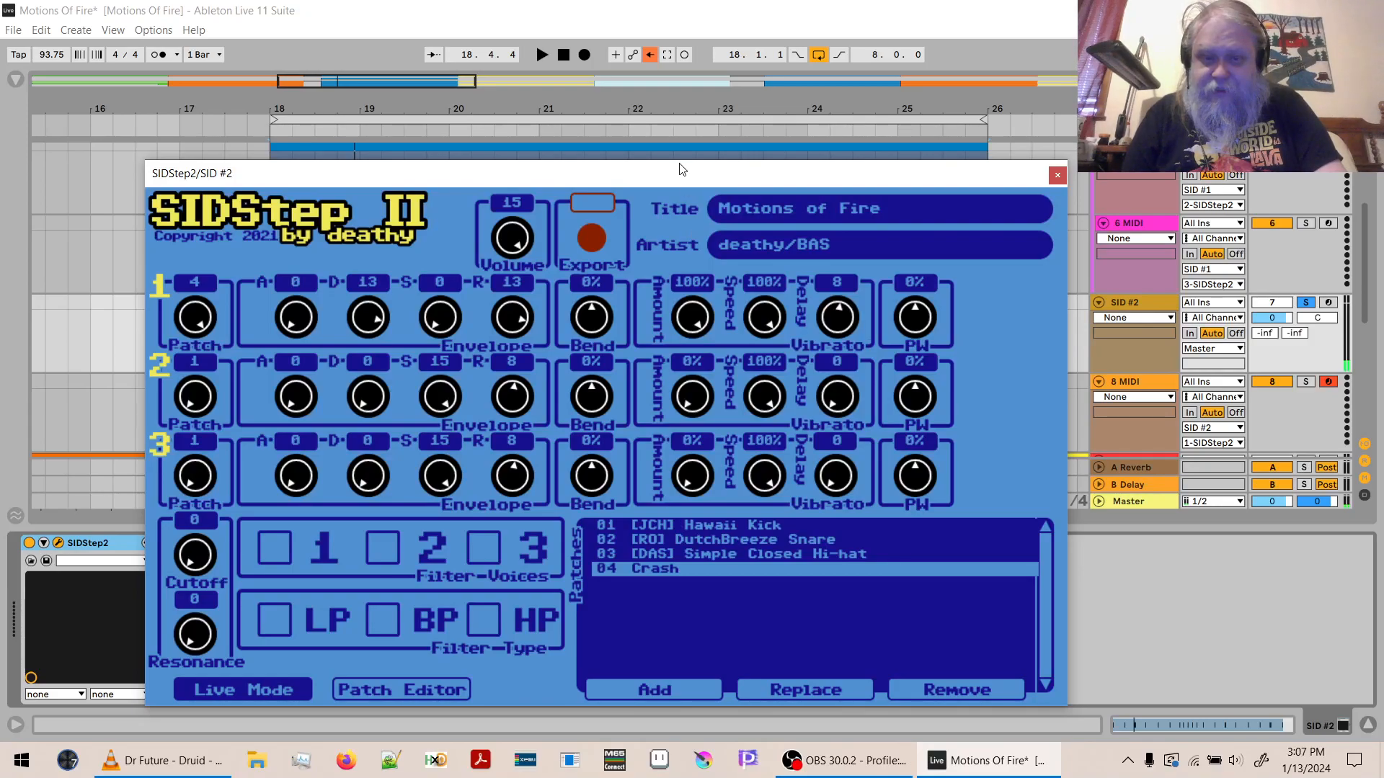
{"action": "left_click_drag", "start_coordinate": [678, 180], "coordinate": [663, 529]}
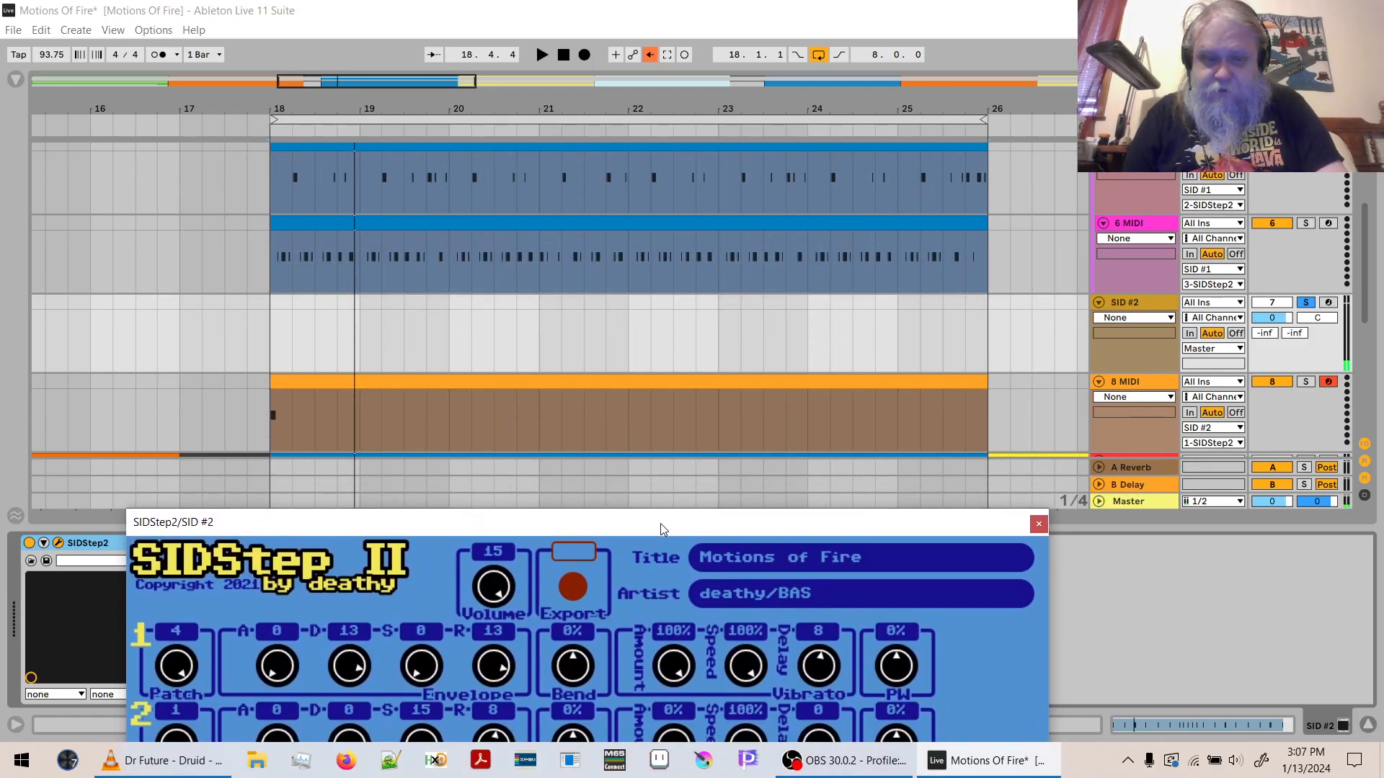
{"action": "key", "text": "space"}
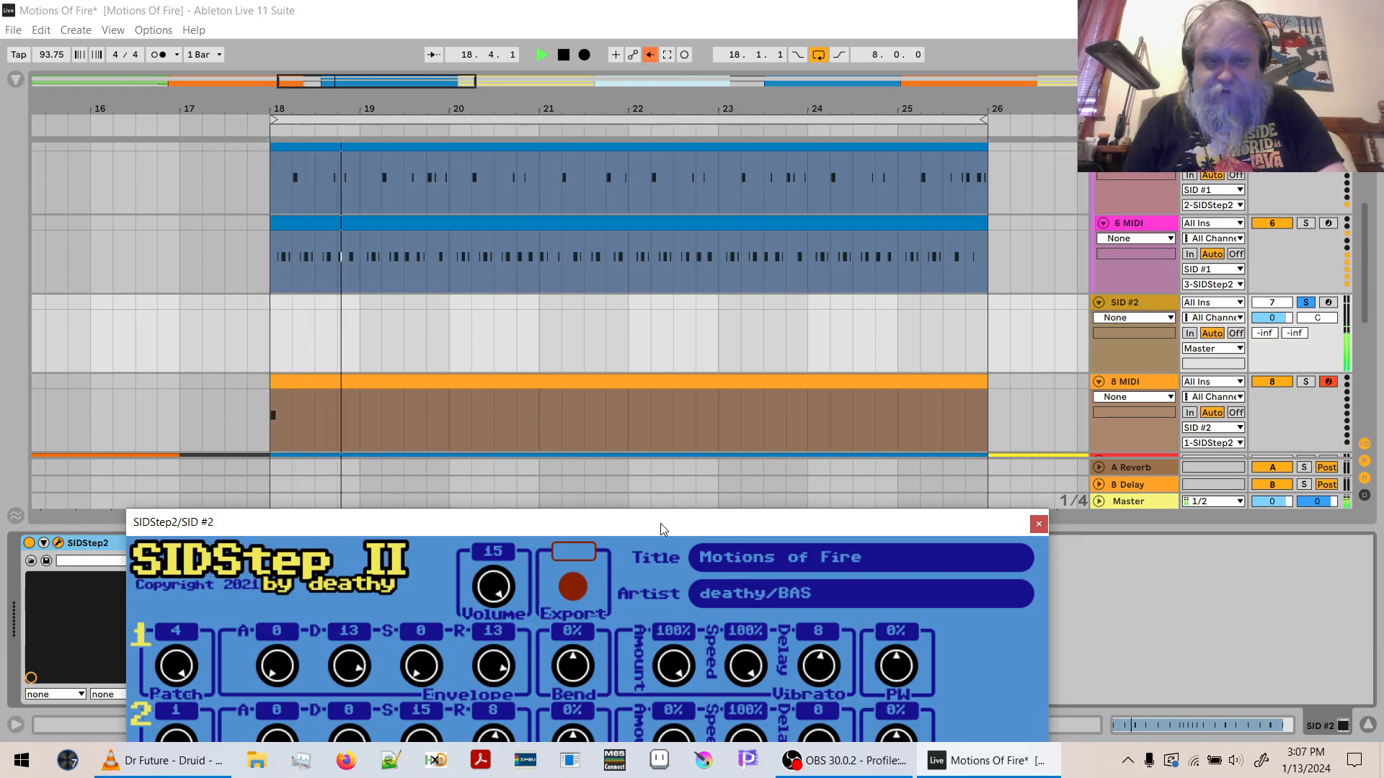
{"action": "left_click_drag", "start_coordinate": [660, 523], "coordinate": [670, 118]}
{"action": "key", "text": "space"}
- Reduce the Crash patch's vibrato speed to 6 and audition it in Live Mode over the looped section
{"action": "left_click", "coordinate": [423, 636]}
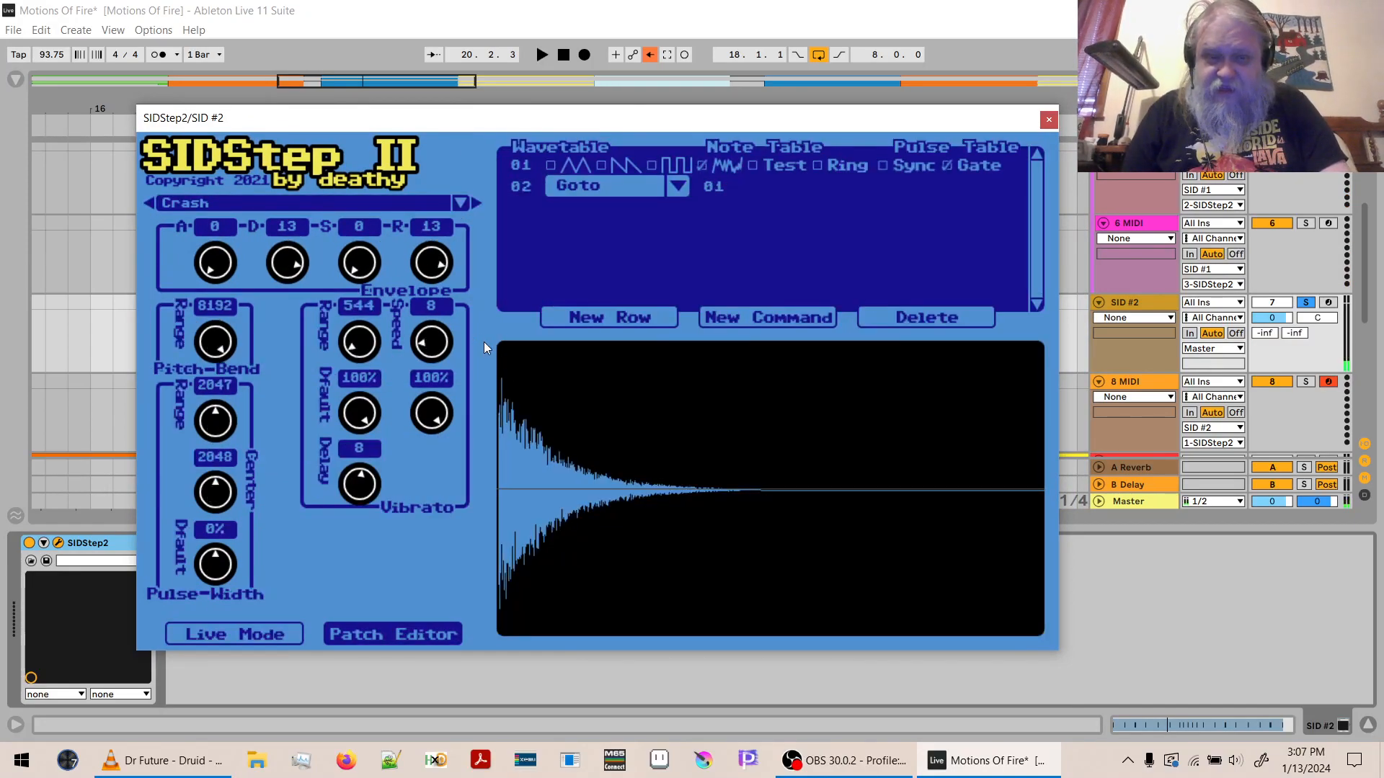
{"action": "mouse_move", "coordinate": [433, 344]}
{"action": "left_mouse_down"}
{"action": "mouse_move", "coordinate": [431, 359]}
{"action": "mouse_move", "coordinate": [433, 329]}
{"action": "left_mouse_up"}
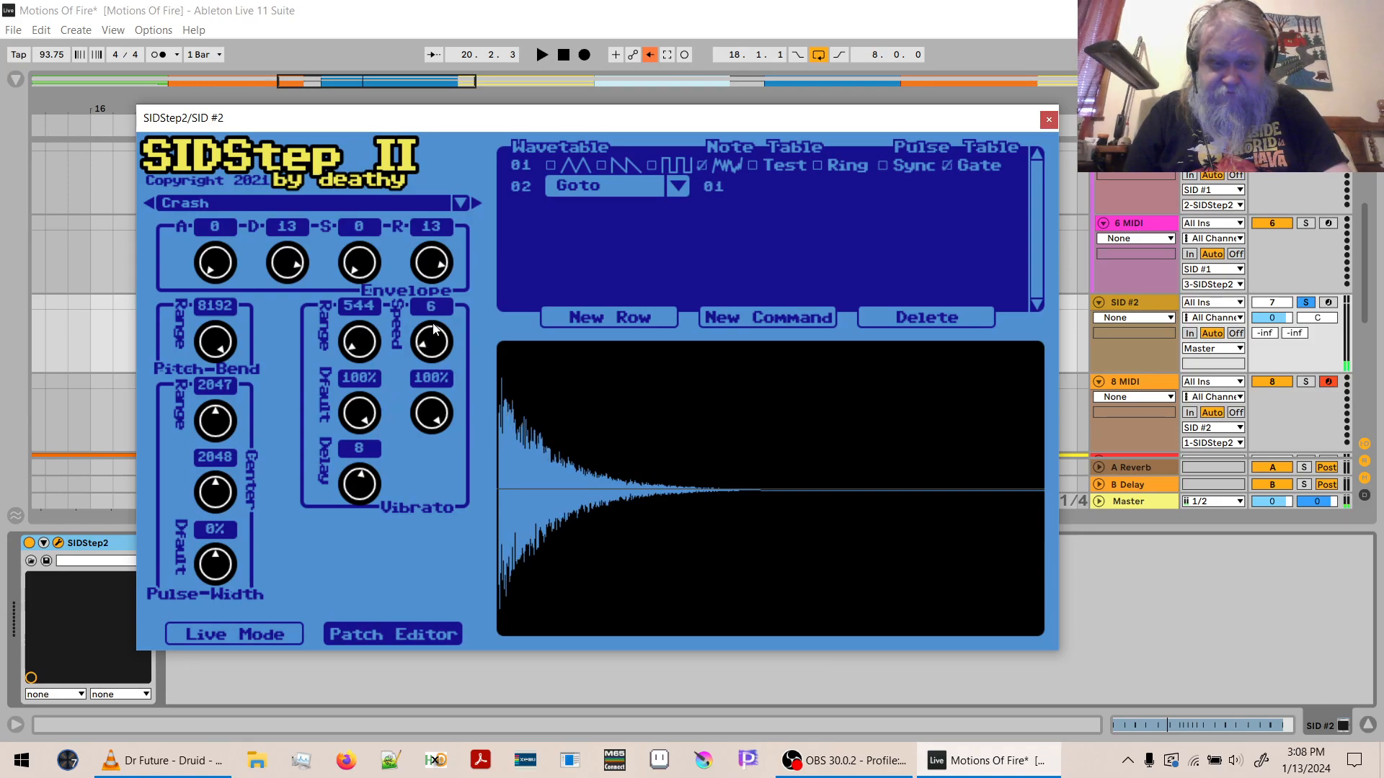
{"action": "left_click", "coordinate": [226, 634]}
{"action": "key", "text": "space"}
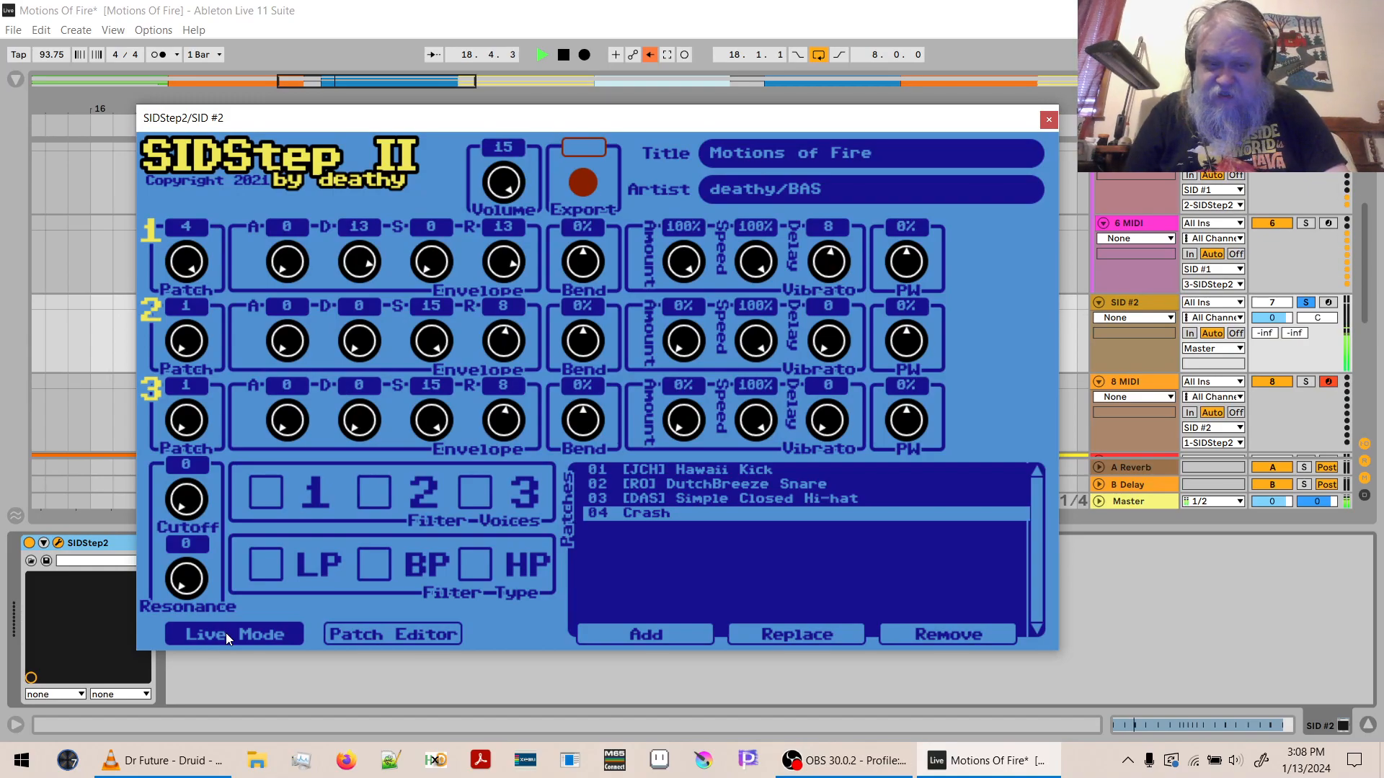
{"action": "key", "text": "space"}
- Try a vibrato range of 184 on the Crash patch and audition it over the loop
{"action": "left_click", "coordinate": [356, 637]}
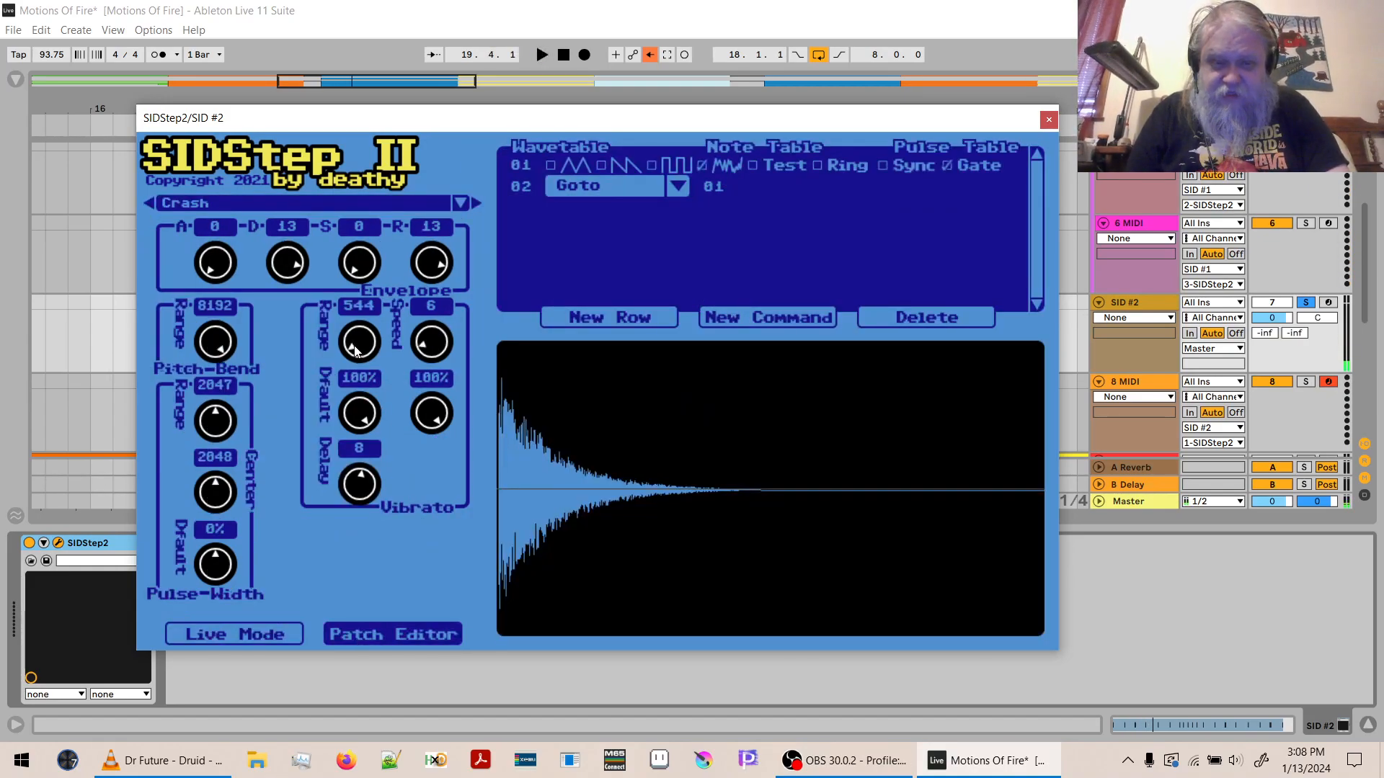
{"action": "left_click_drag", "start_coordinate": [355, 351], "coordinate": [354, 357]}
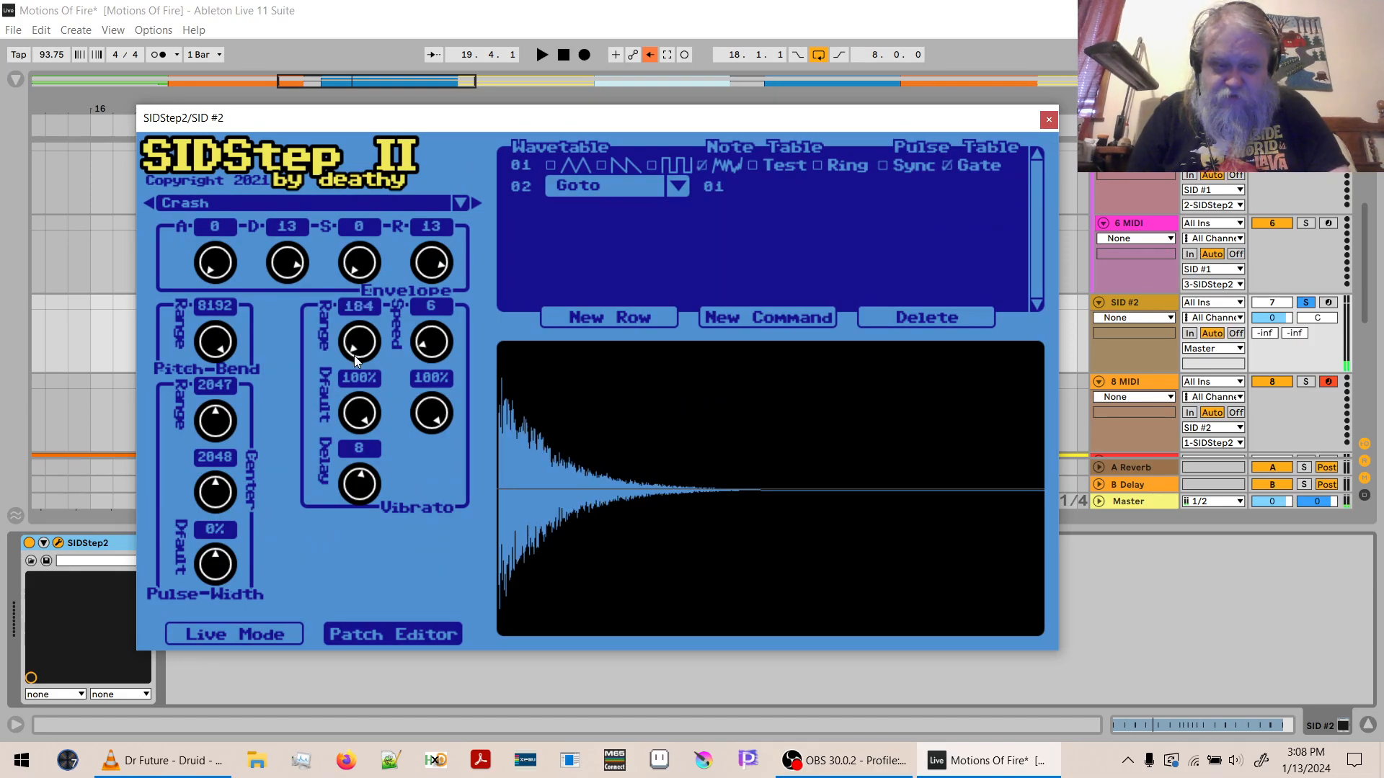
{"action": "left_click", "coordinate": [294, 634]}
{"action": "key", "text": "space"}
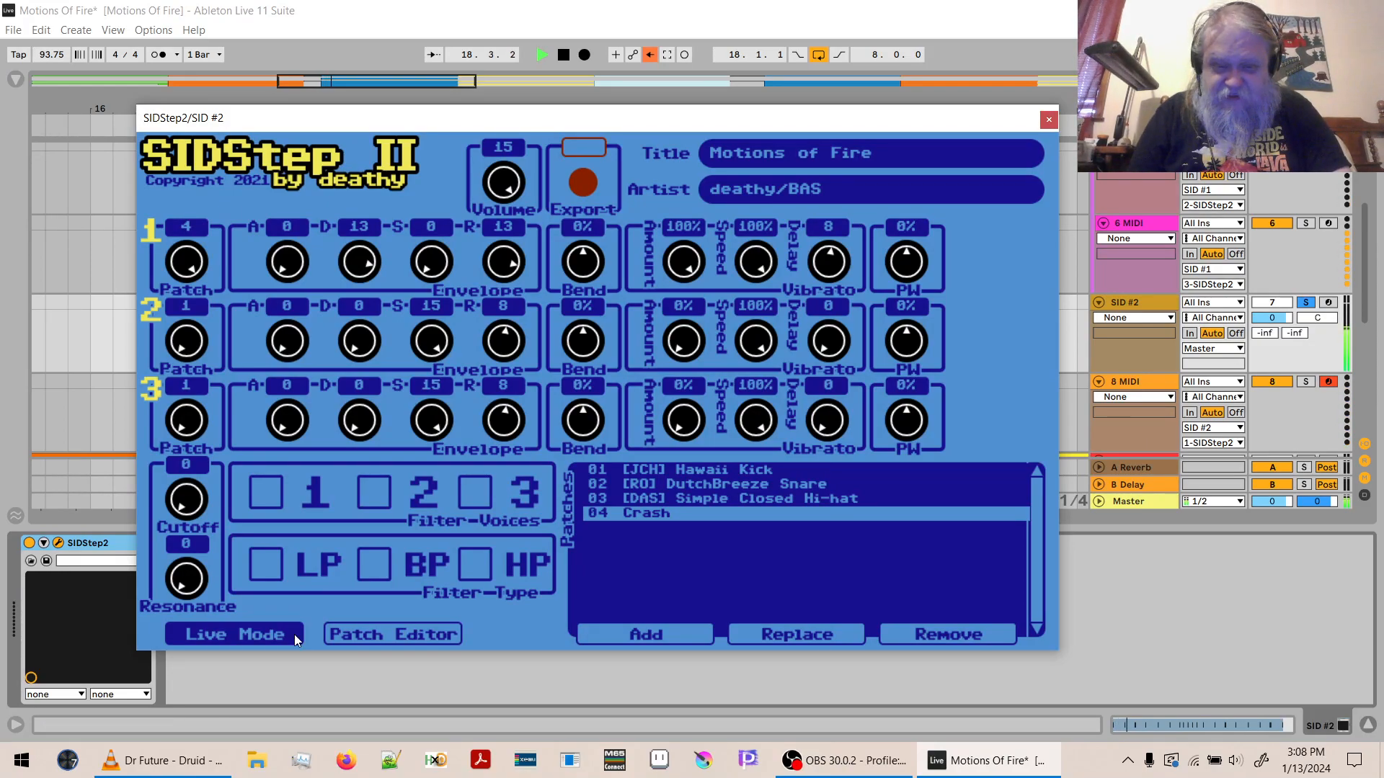
{"action": "key", "text": "space"}
- Set the Crash patch's vibrato range to 255 and listen to the looped section in Live Mode
{"action": "left_click", "coordinate": [389, 634]}
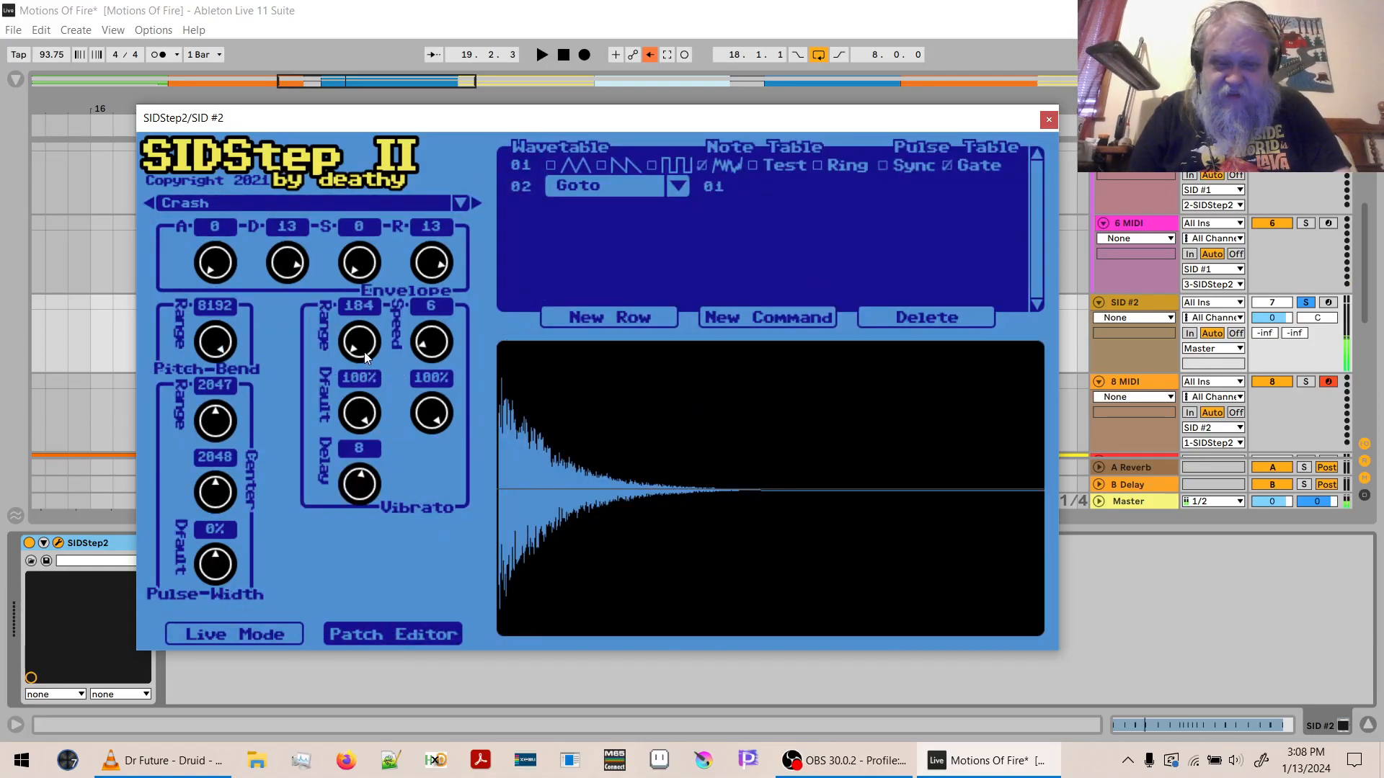
{"action": "type", "text": "255"}
{"action": "key", "text": "Return"}
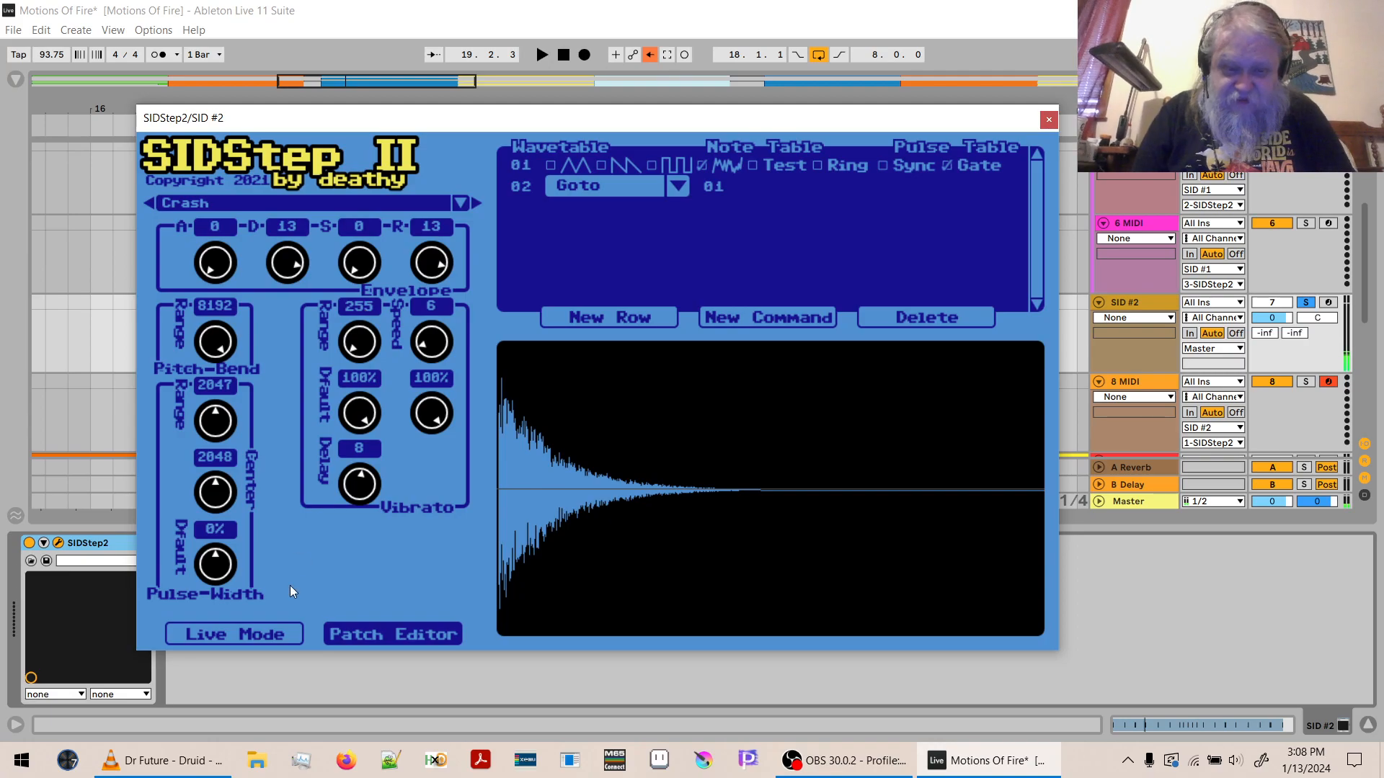
{"action": "left_click", "coordinate": [280, 631]}
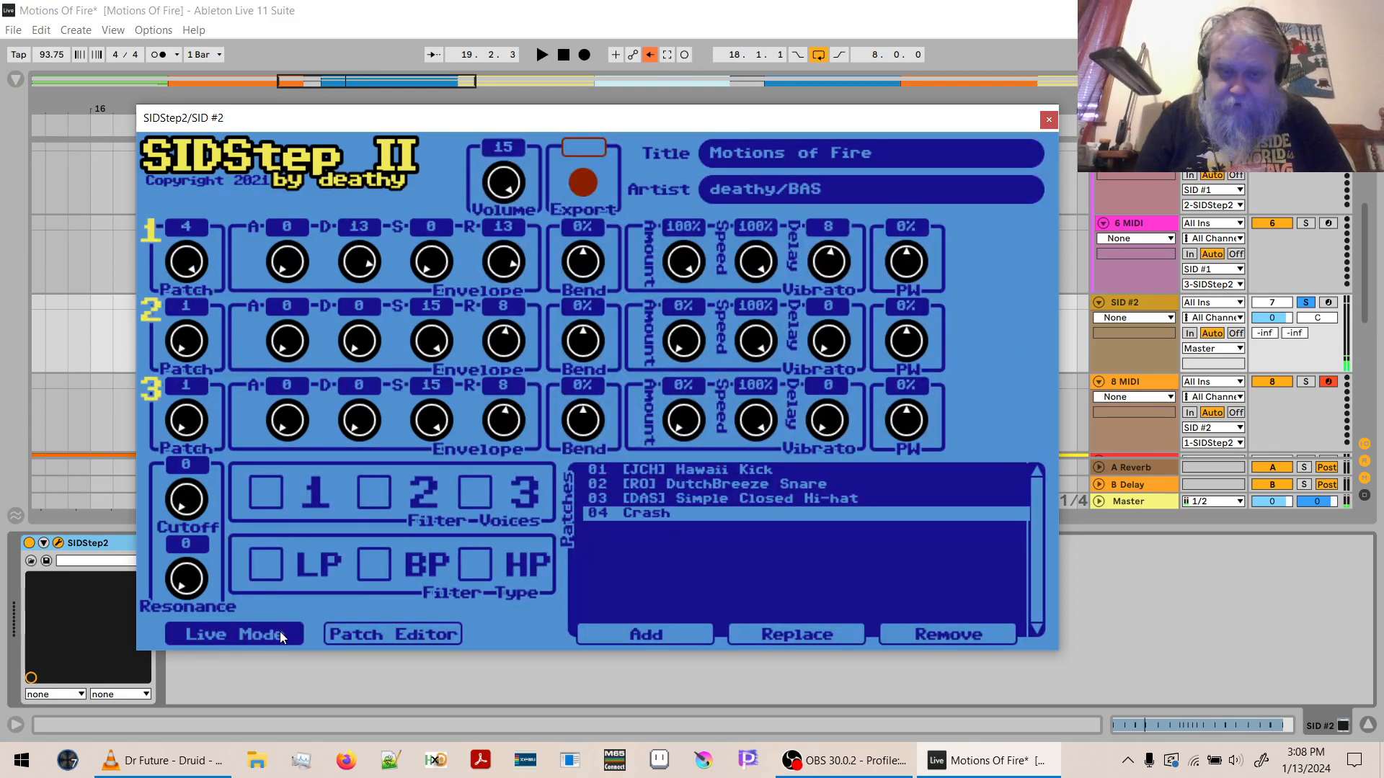
{"action": "key", "text": "space"}
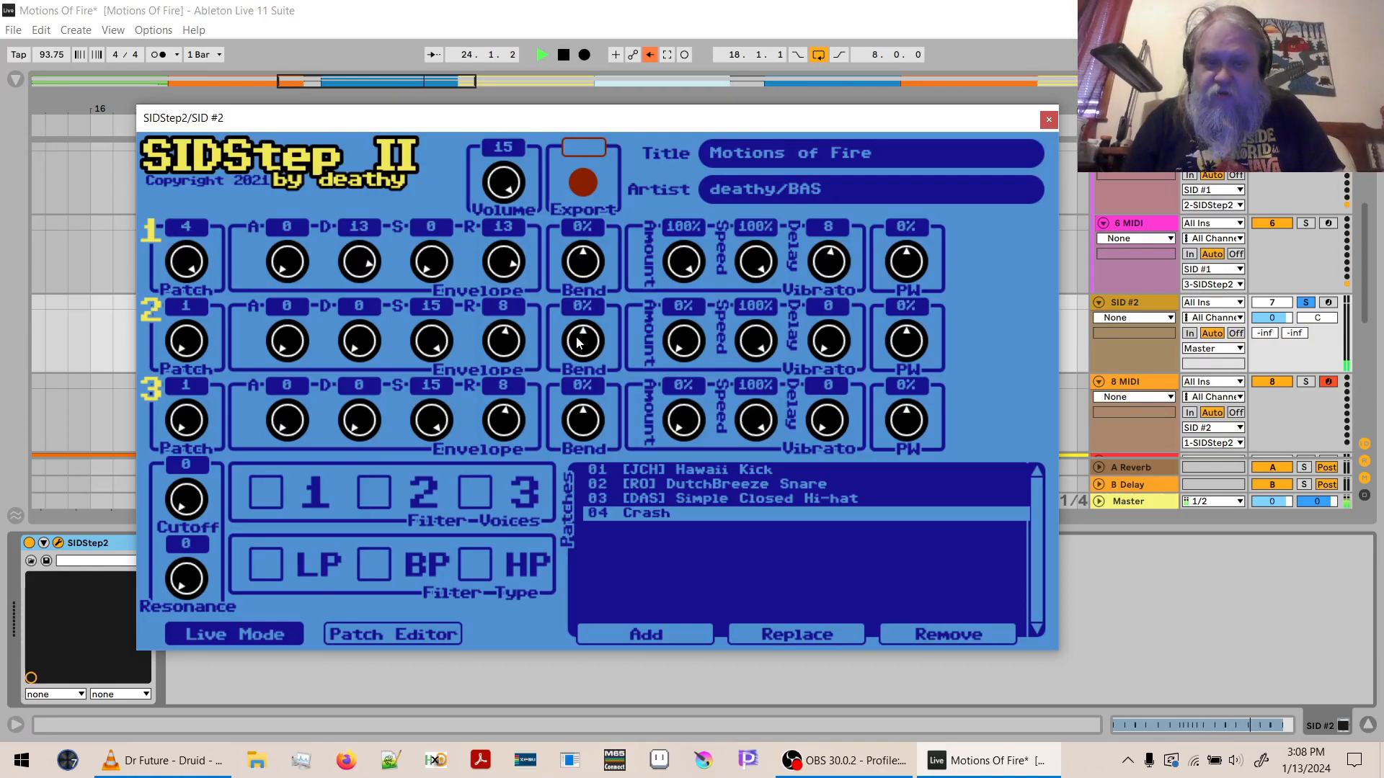
{"action": "left_click_drag", "start_coordinate": [545, 124], "coordinate": [542, 379]}
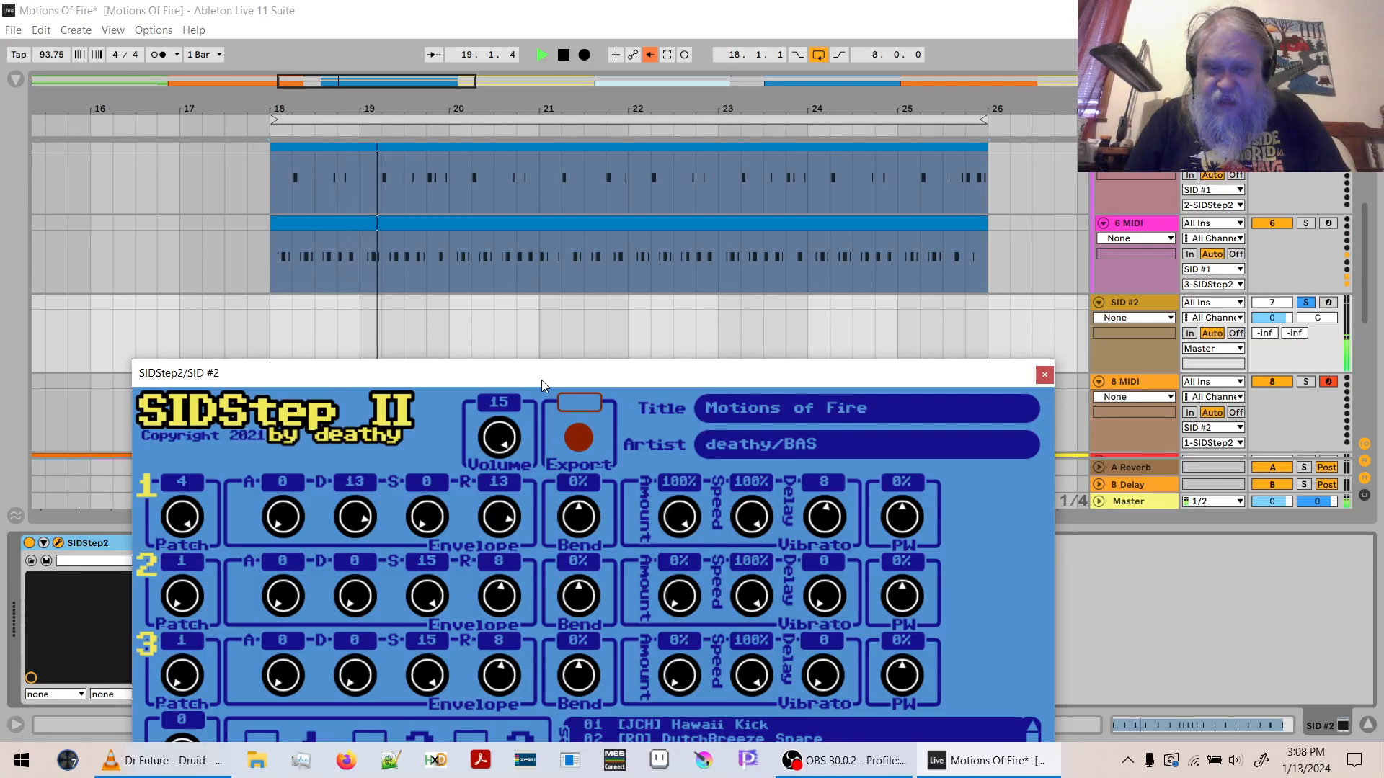
{"action": "key", "text": "space"}
{"action": "left_click_drag", "start_coordinate": [541, 379], "coordinate": [575, 146]}
- Set the Crash envelope's decay and release both to 12, and audition the patch in Live Mode
{"action": "left_click", "coordinate": [422, 656]}
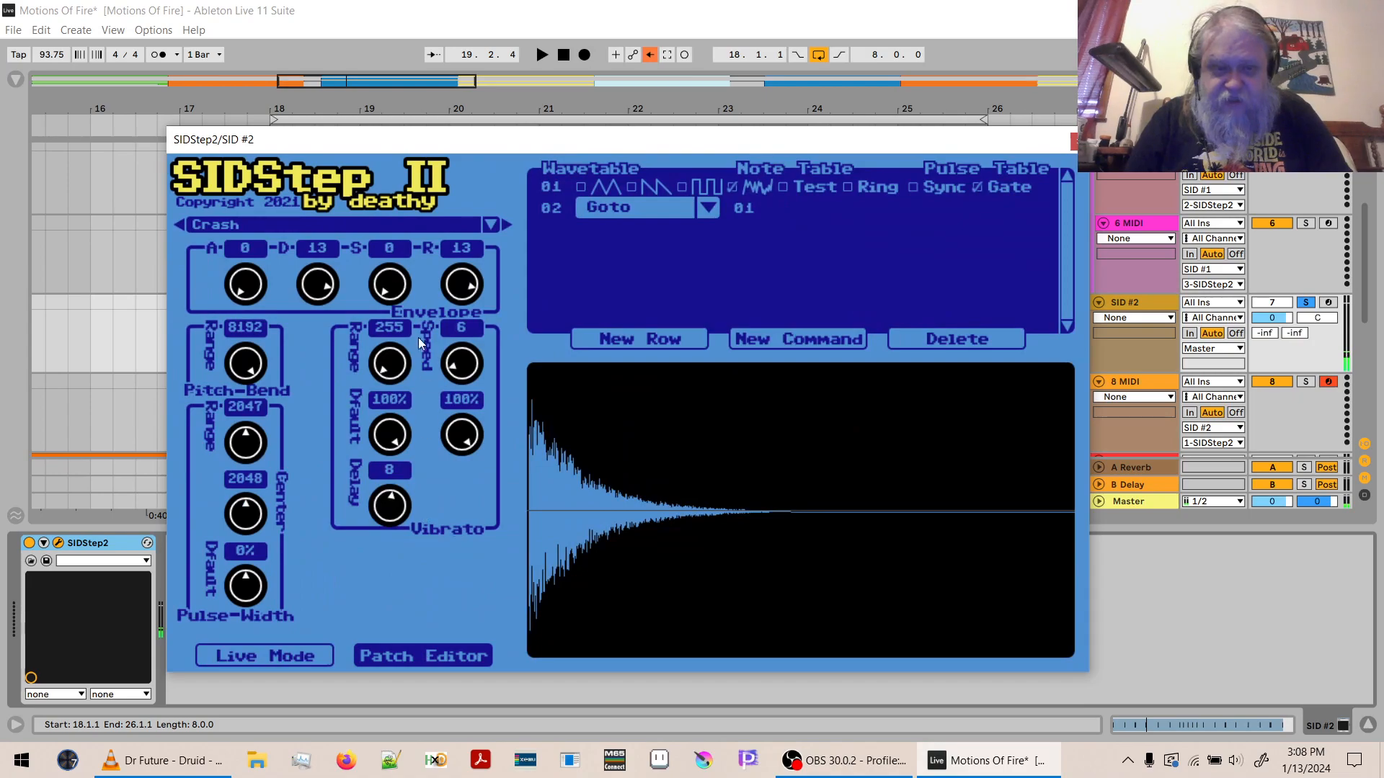
{"action": "left_click_drag", "start_coordinate": [324, 288], "coordinate": [318, 302]}
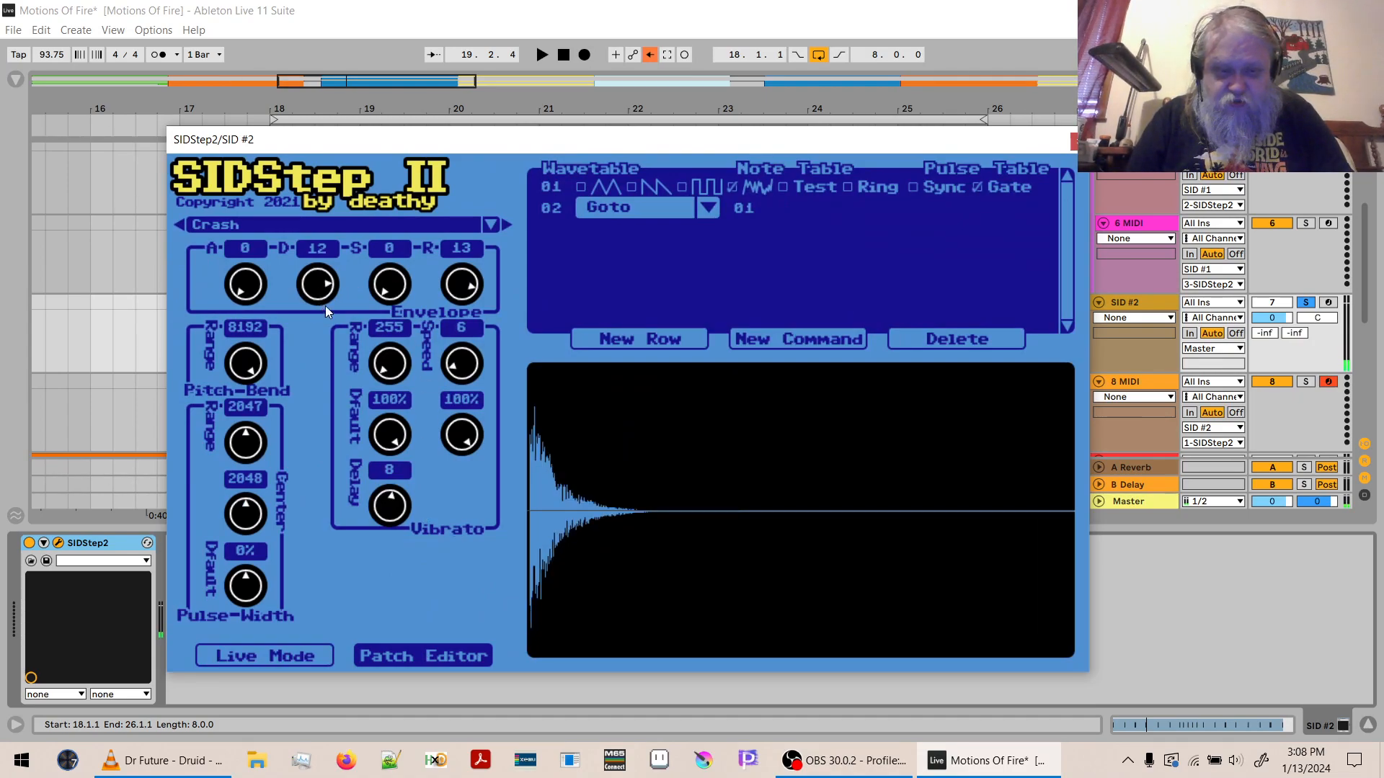
{"action": "left_click_drag", "start_coordinate": [462, 290], "coordinate": [466, 301]}
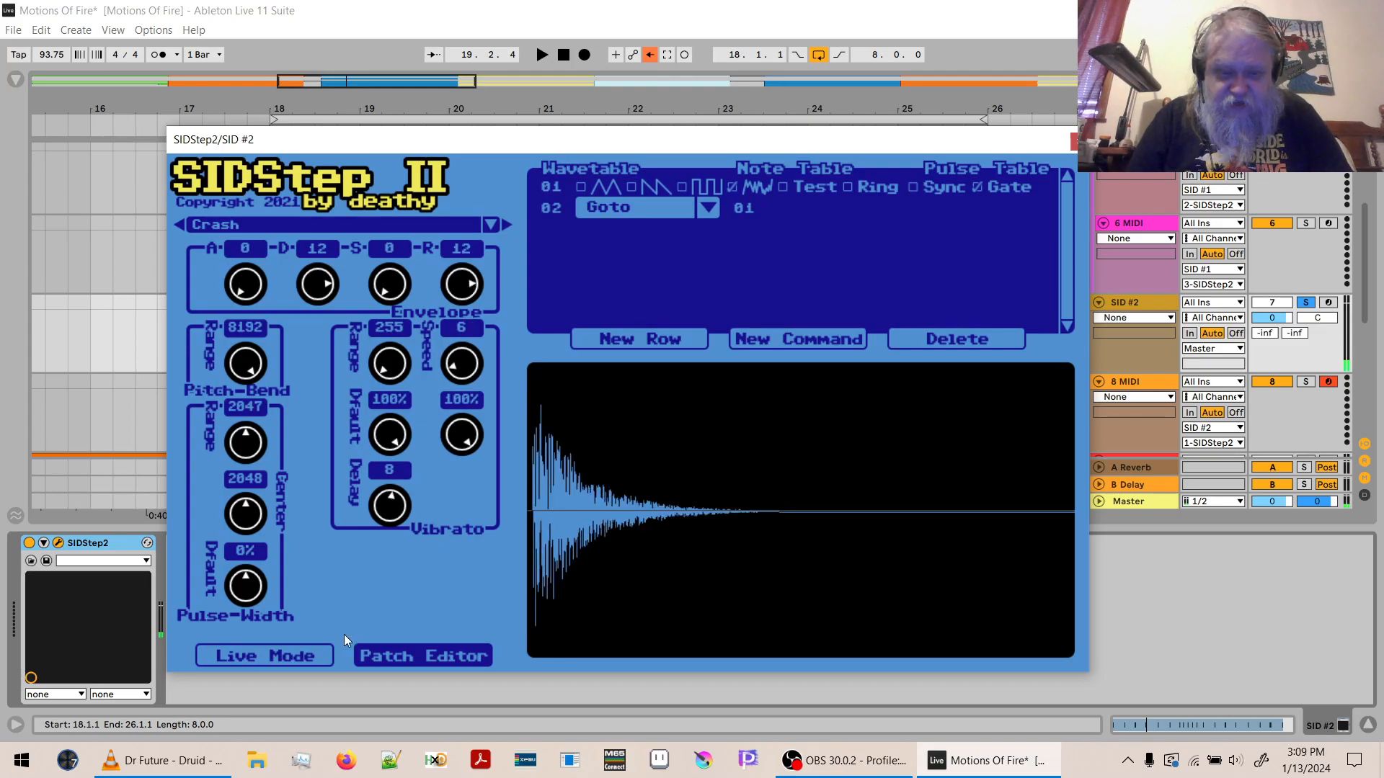
{"action": "left_click", "coordinate": [317, 656]}
{"action": "key", "text": "space"}
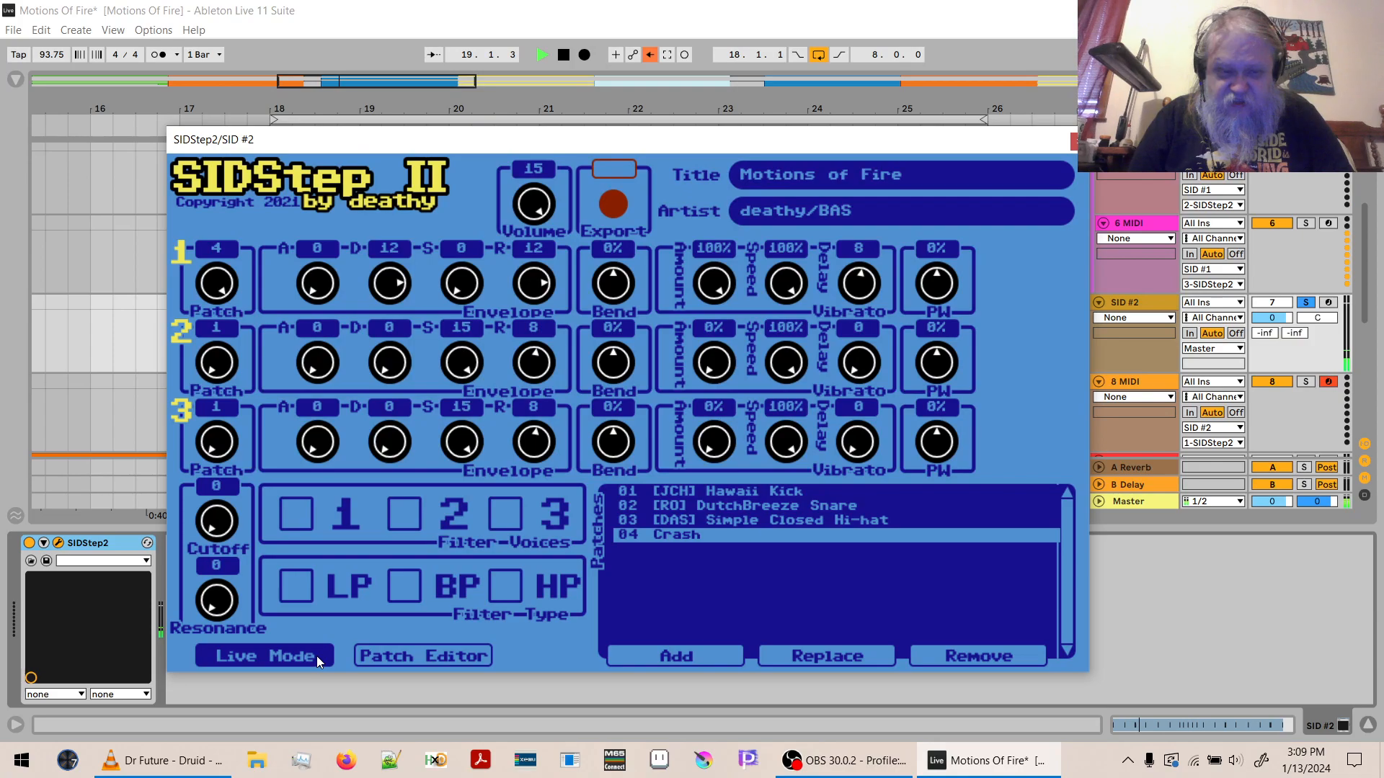
{"action": "key", "text": "space"}
- Save the Crash patch with its shortened envelope and play the loop once more in Live Mode
{"action": "left_click", "coordinate": [369, 655]}
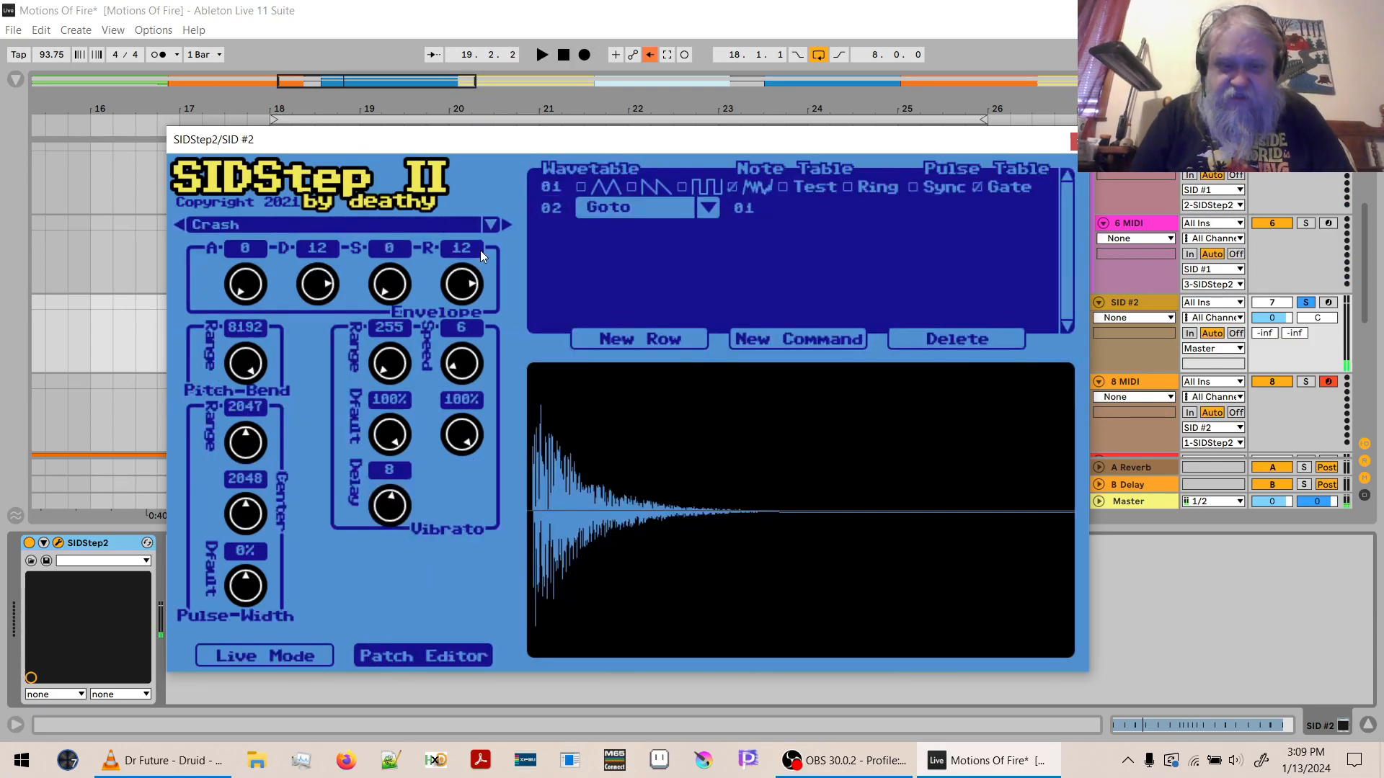
{"action": "left_click", "coordinate": [492, 227]}
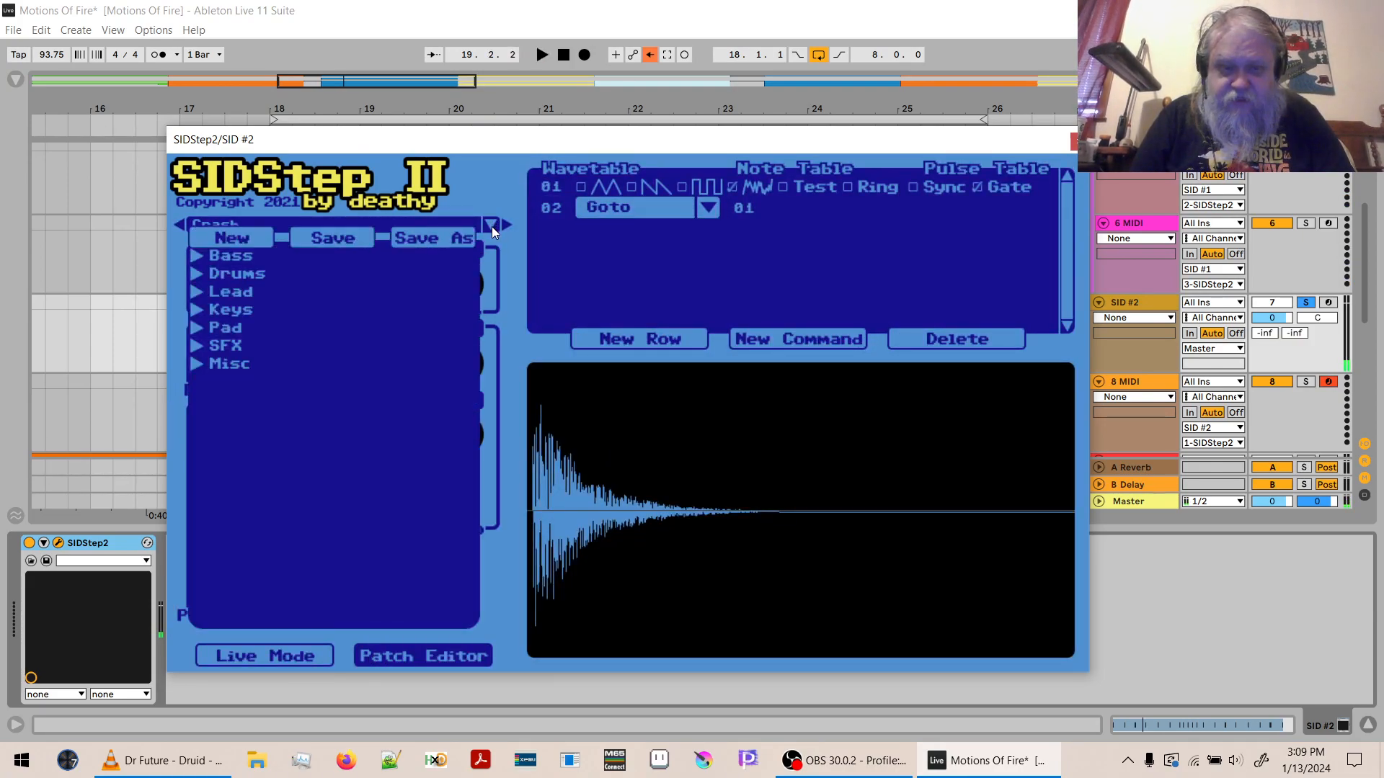
{"action": "left_click", "coordinate": [353, 237]}
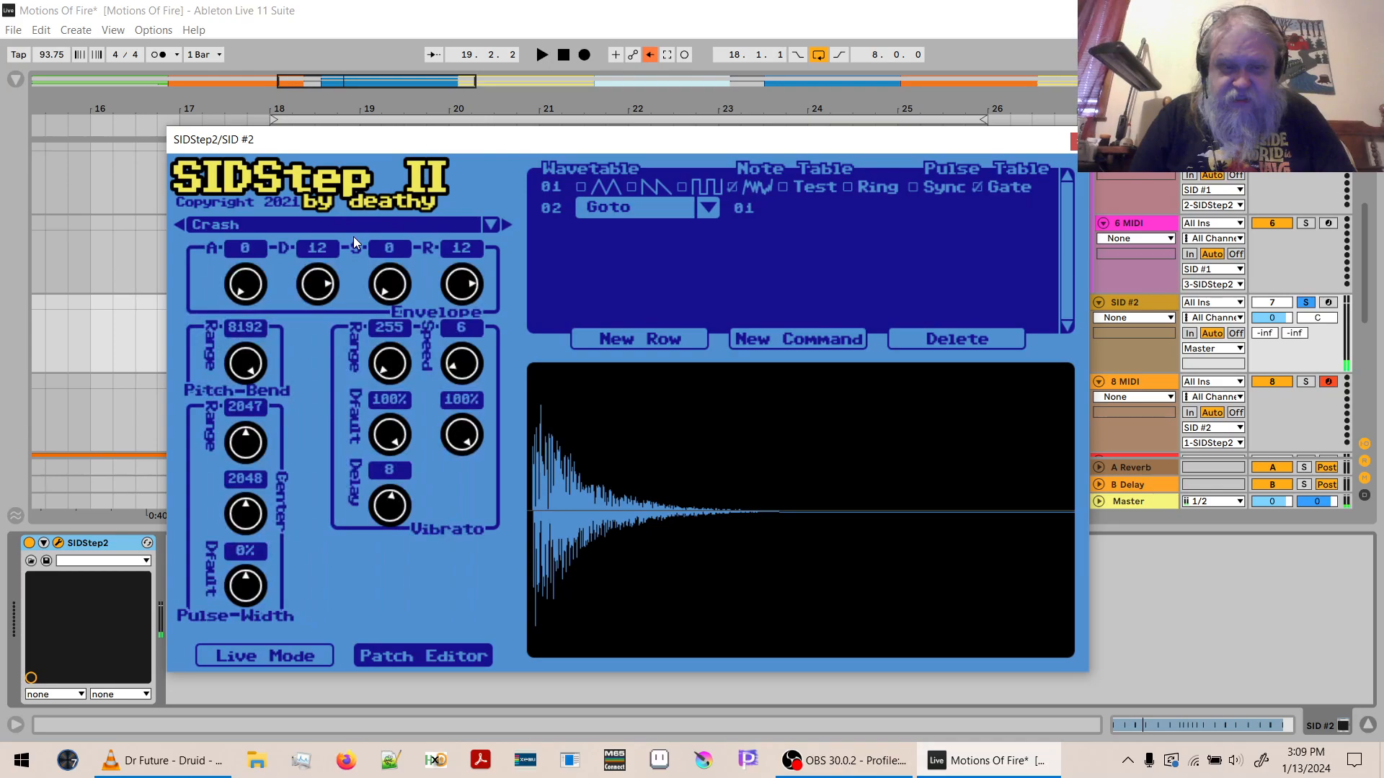
{"action": "left_click", "coordinate": [292, 655]}
{"action": "key", "text": "space"}
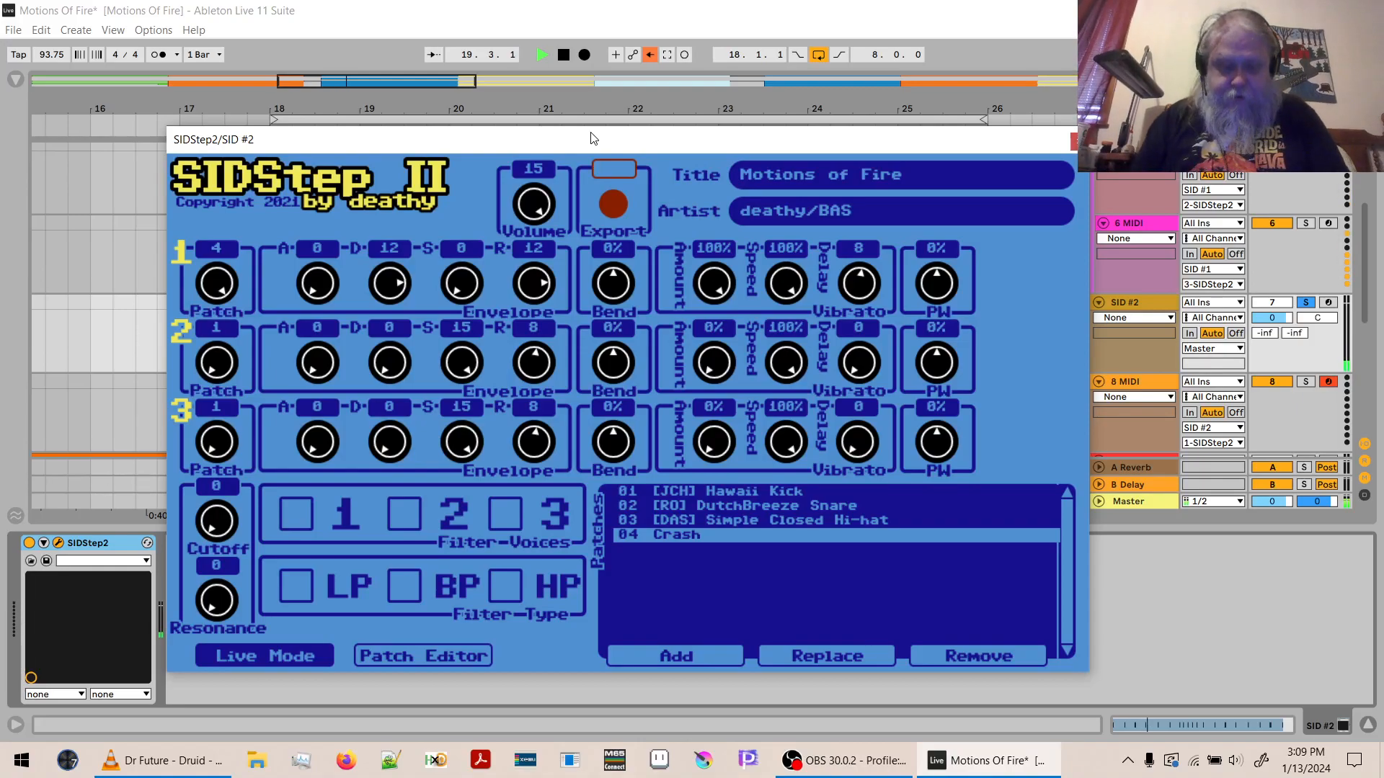
{"action": "key", "text": "space"}
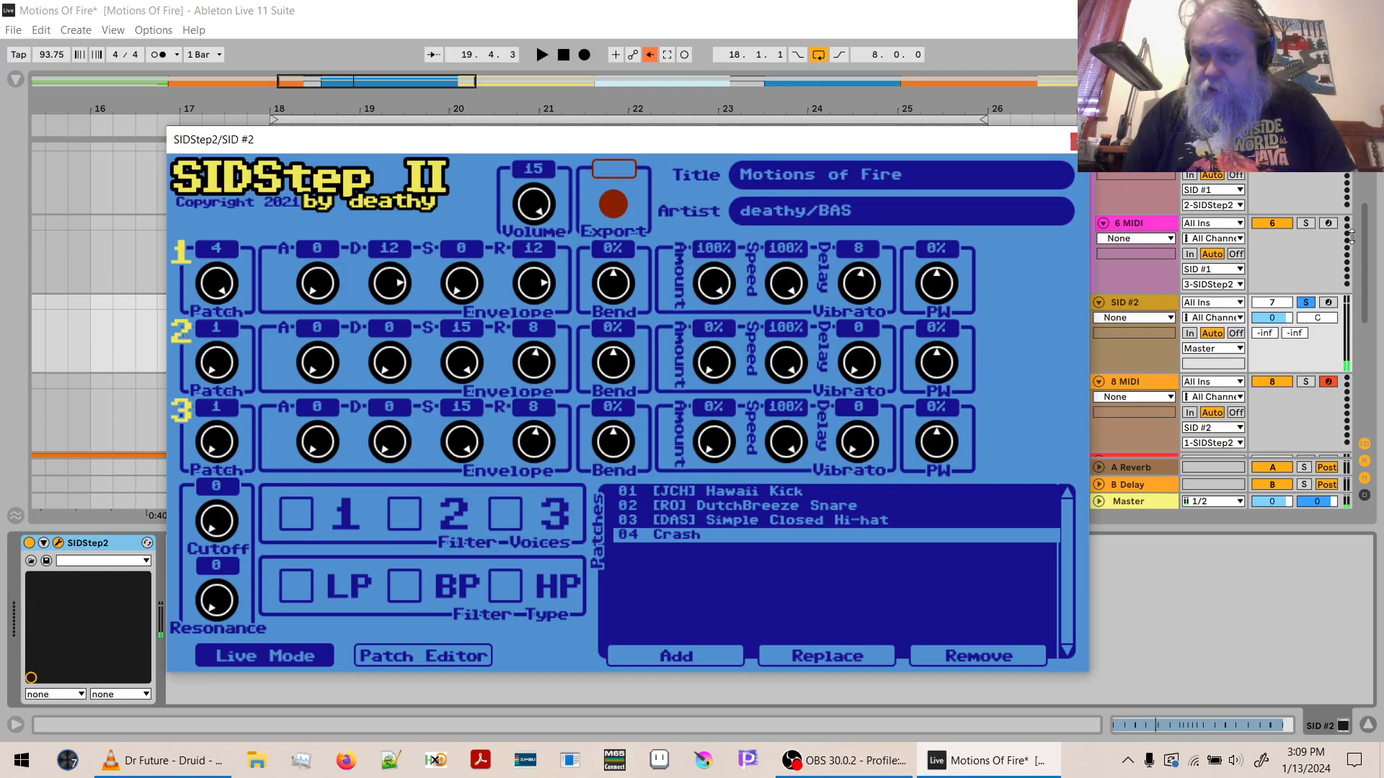
{"action": "left_click_drag", "start_coordinate": [1363, 242], "coordinate": [1364, 206]}
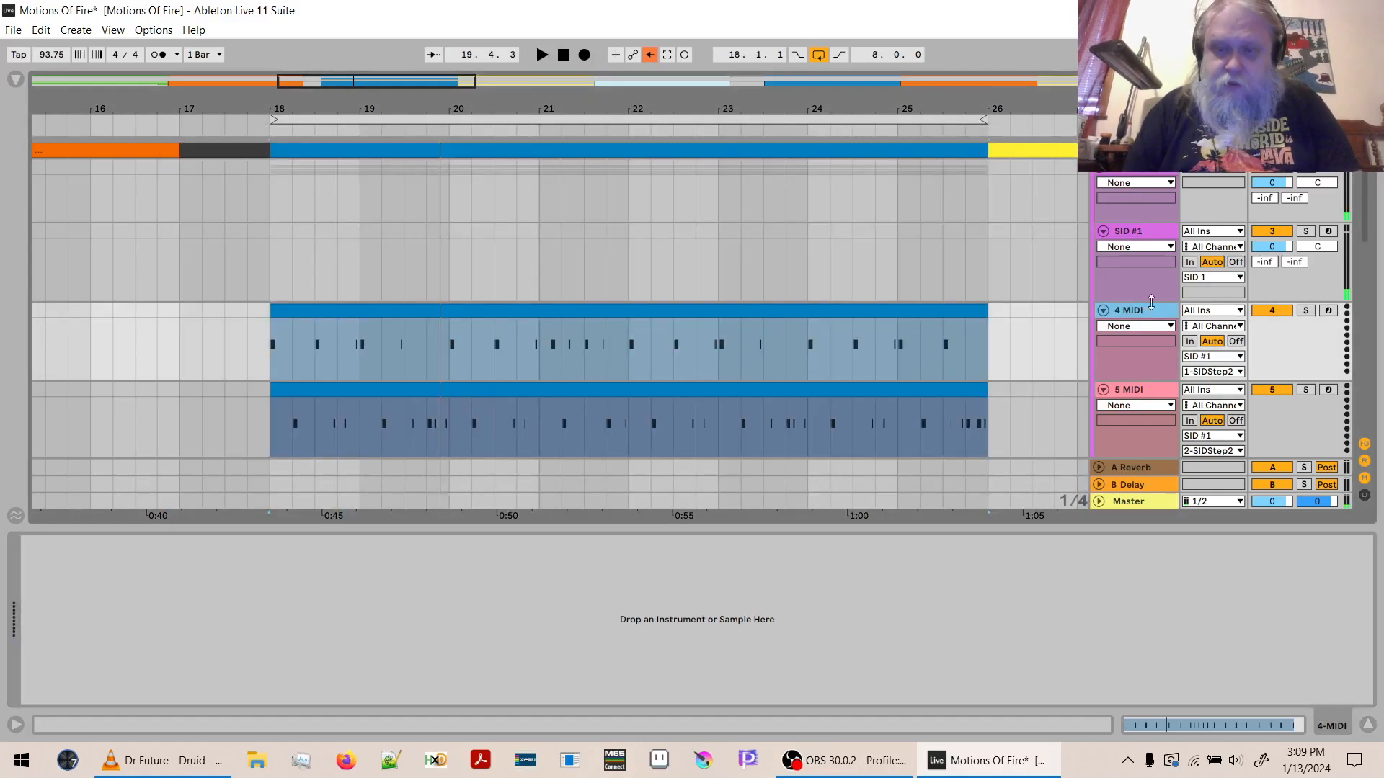
- Copy the blue clips at bar 18 on the 4, 5 and 6 MIDI tracks to bar 44
{"action": "left_click_drag", "start_coordinate": [1364, 210], "coordinate": [1355, 399]}
{"action": "scroll", "coordinate": [1352, 393], "scroll_direction": "up", "scroll_amount": 10}
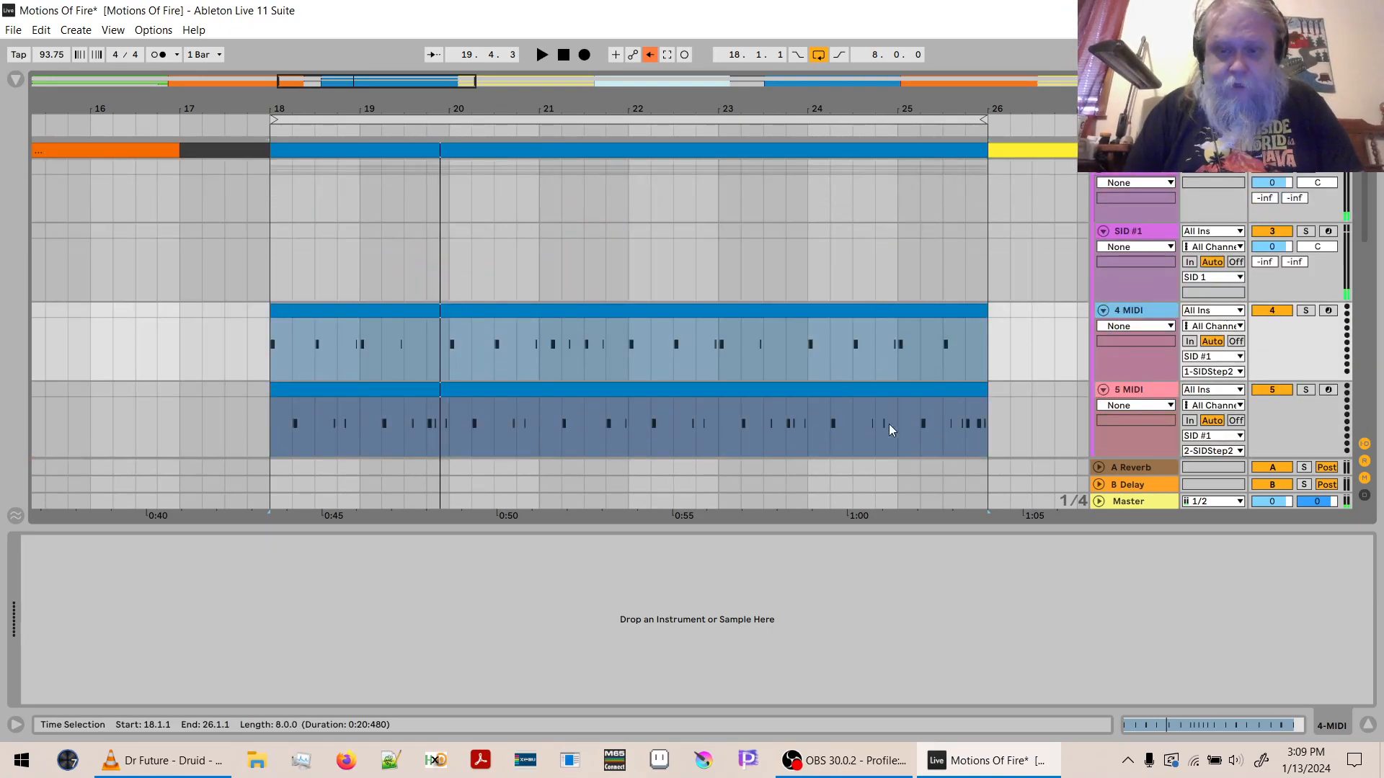
{"action": "left_click_drag", "start_coordinate": [510, 101], "coordinate": [309, 101]}
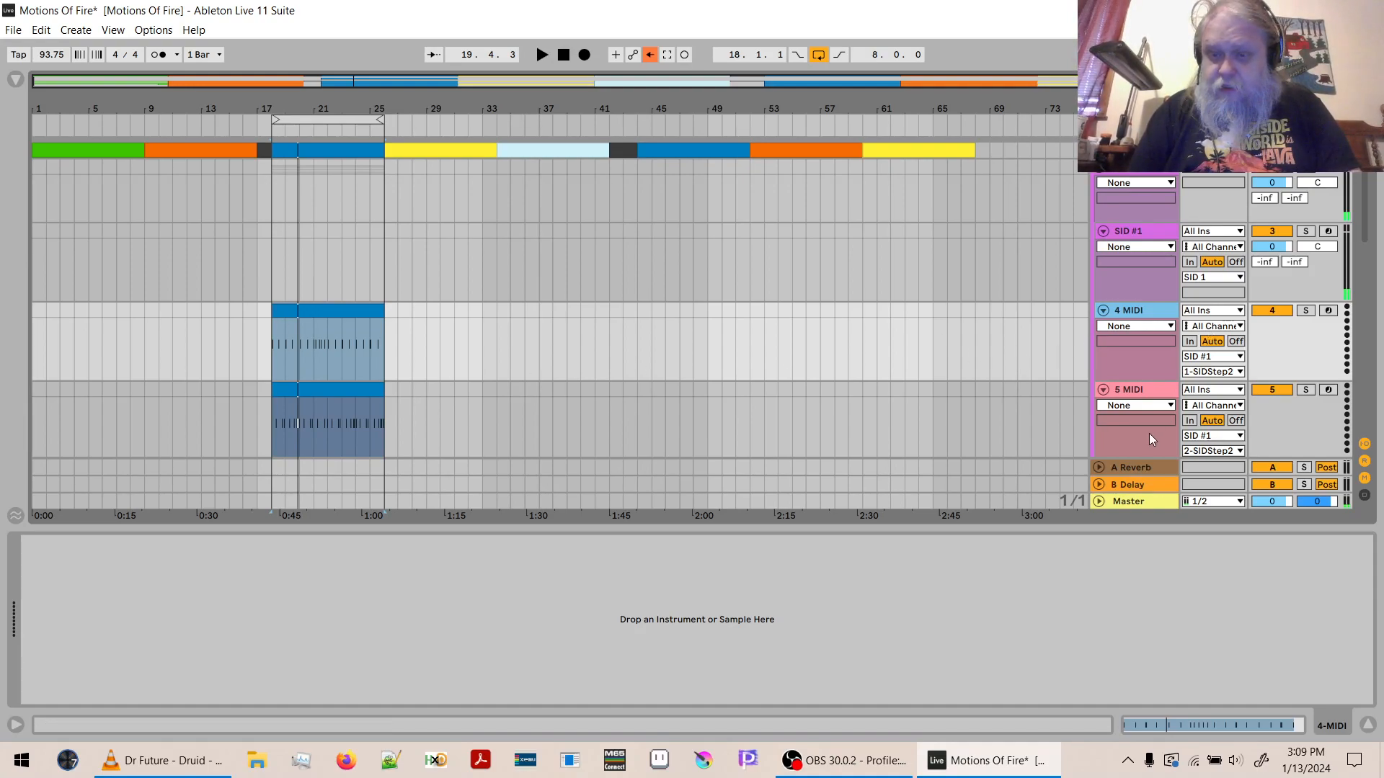
{"action": "left_click", "coordinate": [1368, 725]}
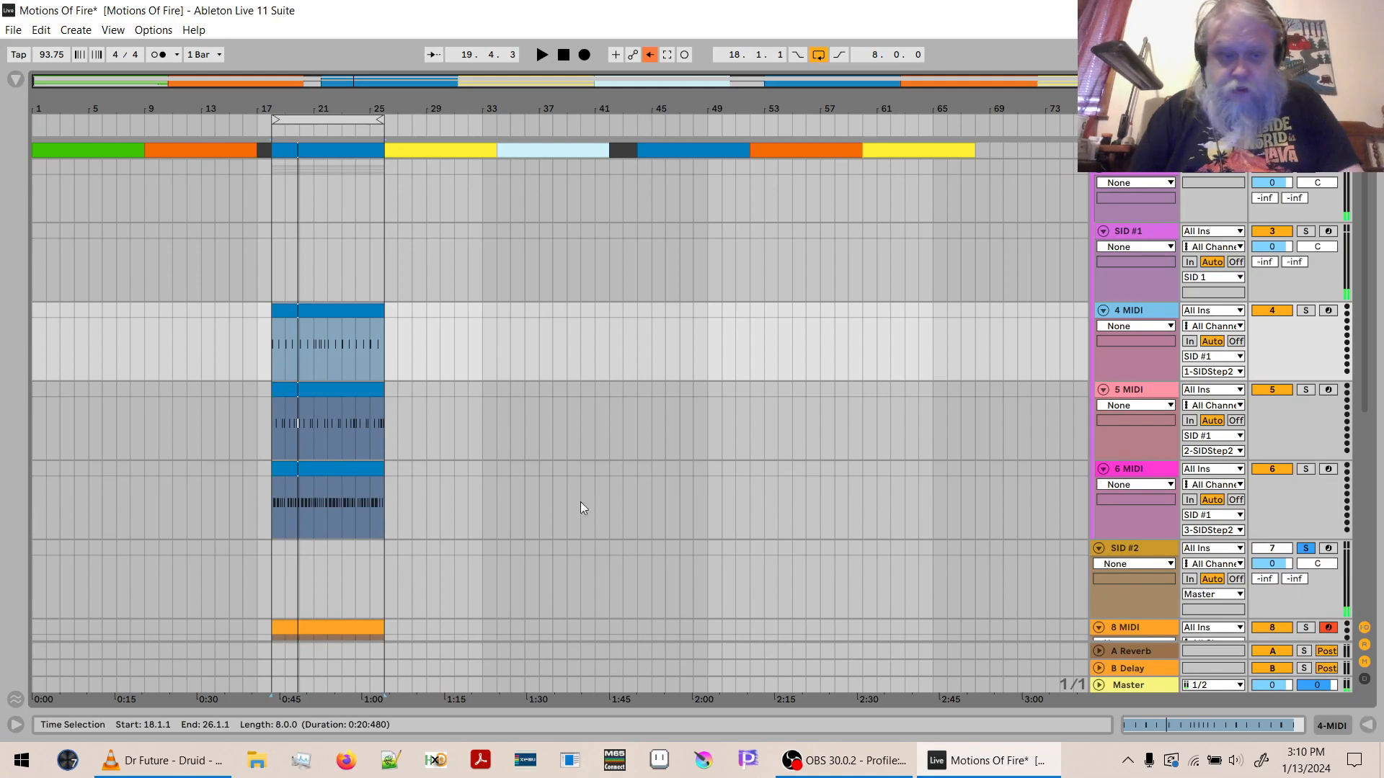
{"action": "left_click", "coordinate": [323, 478]}
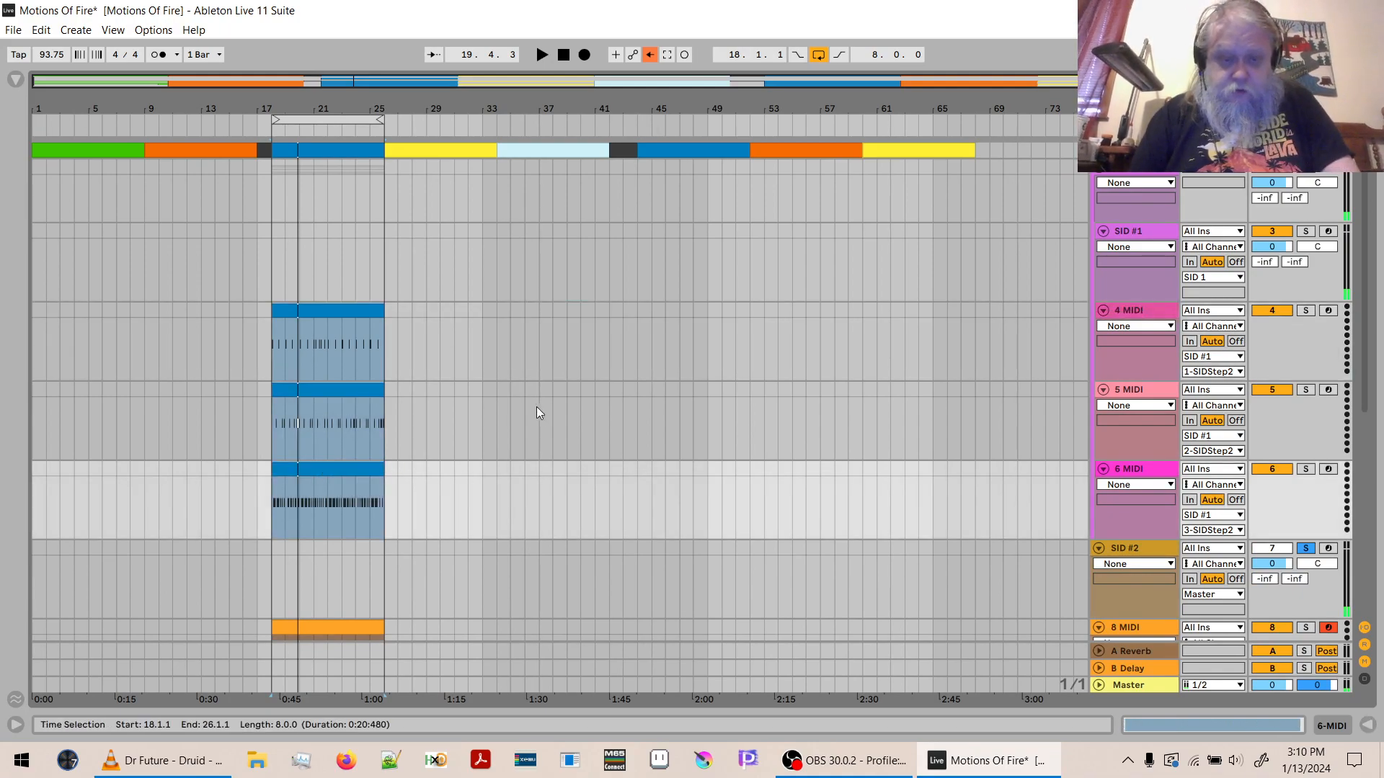
{"action": "left_click", "coordinate": [636, 312]}
{"action": "key", "text": "ctrl+v"}
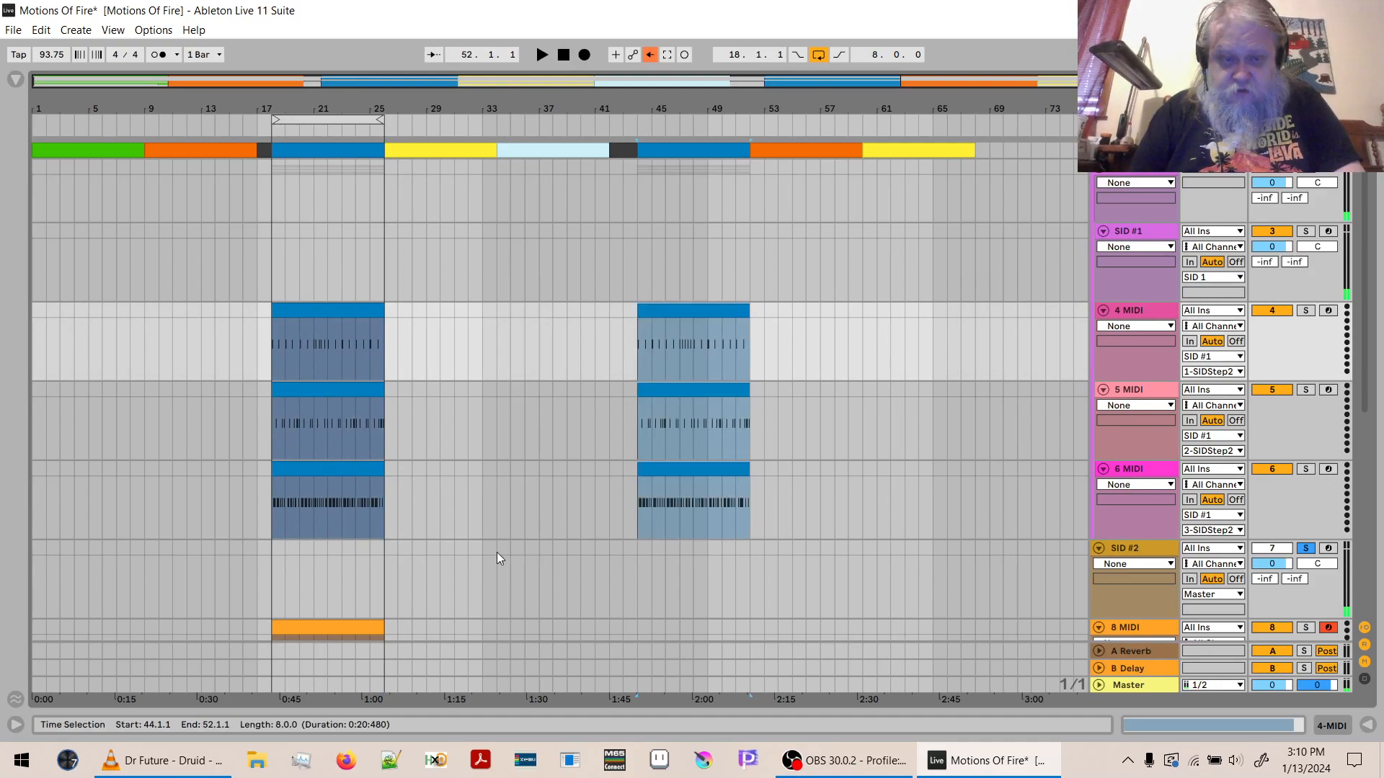
- Recolour the 8 MIDI clip at bar 18 blue and copy it to bar 44 on the same track
{"action": "left_click", "coordinate": [345, 633]}
{"action": "right_click", "coordinate": [344, 630]}
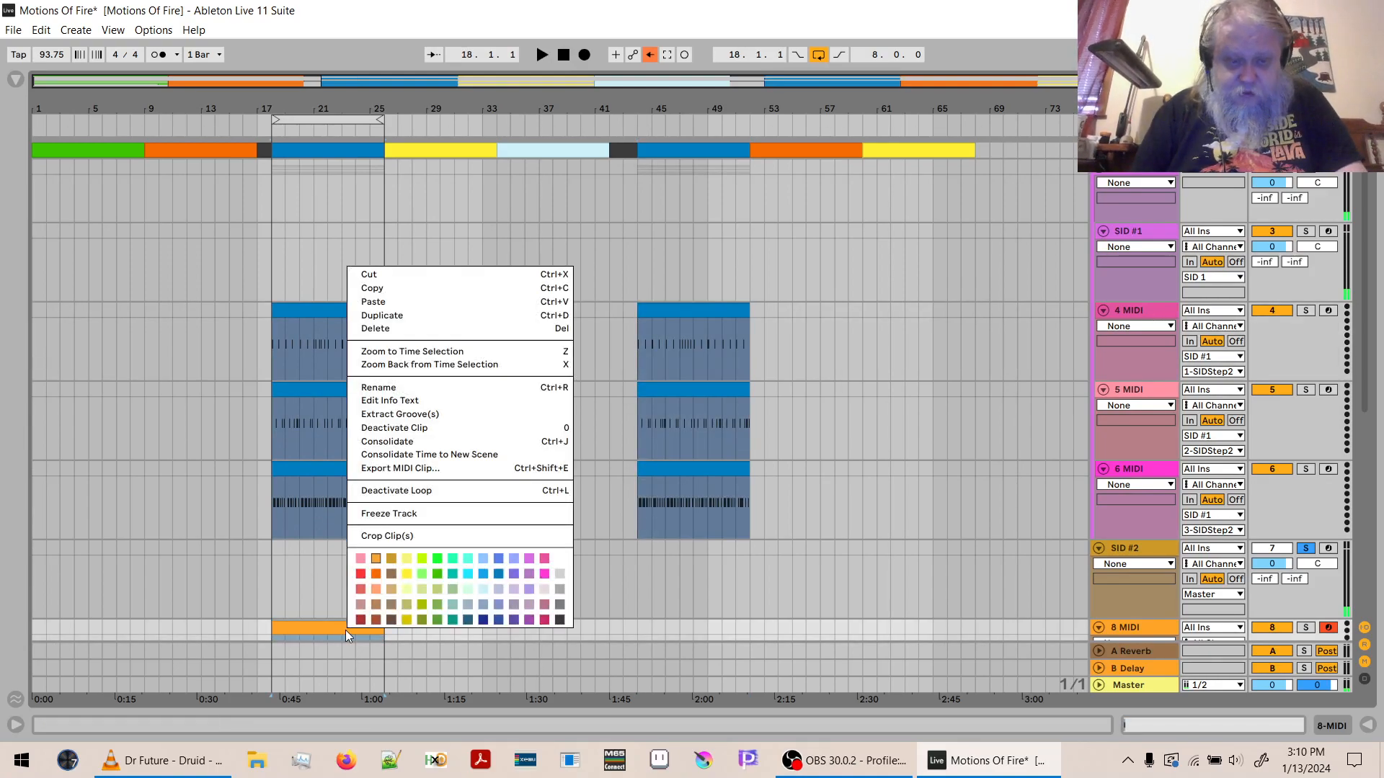
{"action": "left_click", "coordinate": [487, 574]}
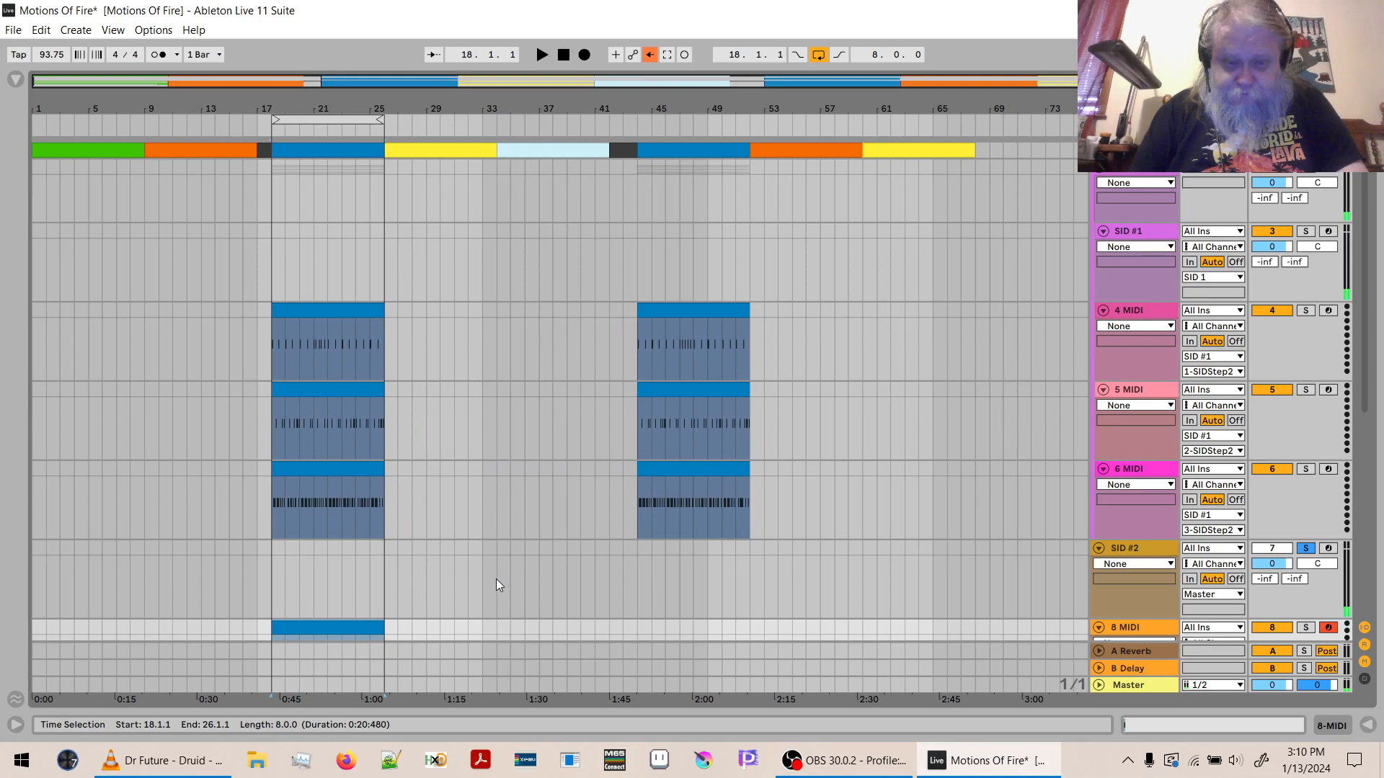
{"action": "left_click", "coordinate": [639, 626]}
{"action": "key", "text": "ctrl+v"}
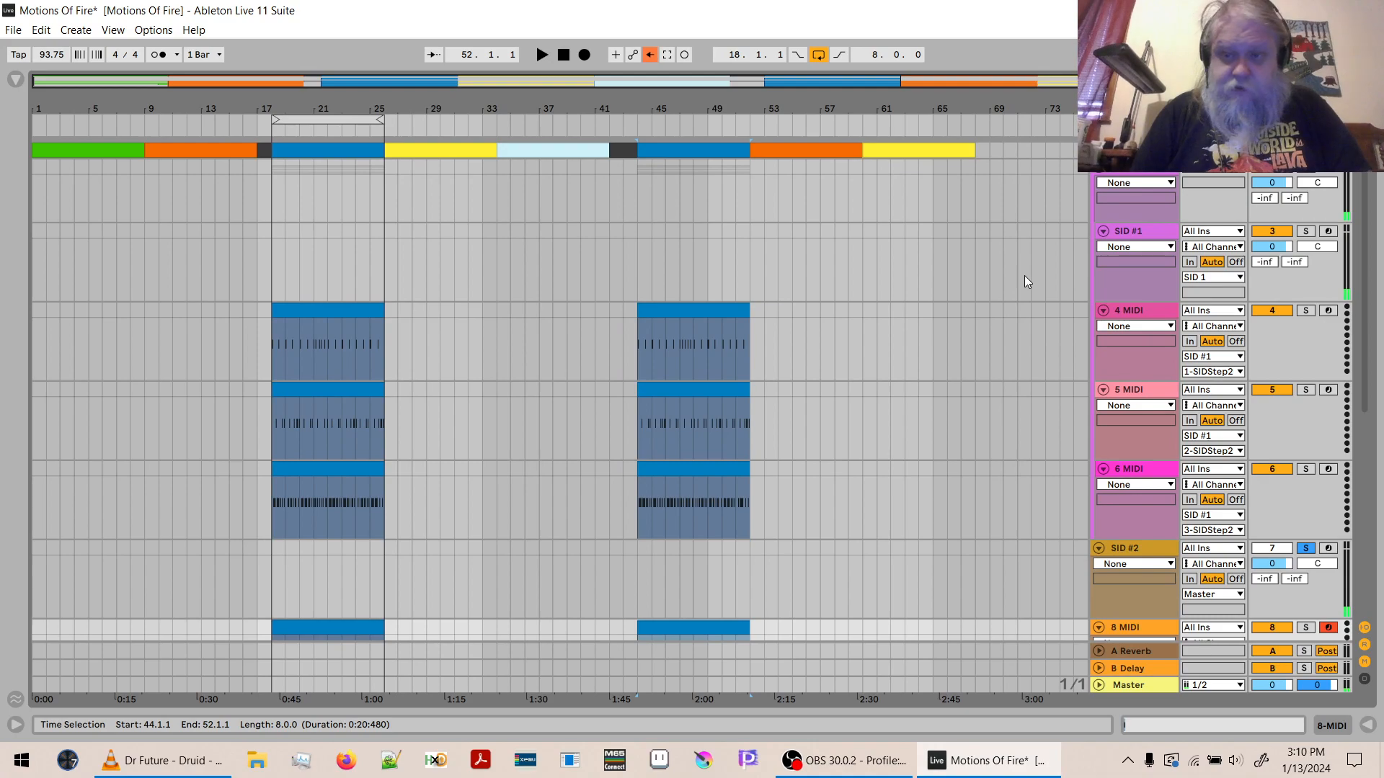
- Copy the green Drums clip at bar 1 onto the 4, 5 and 6 MIDI tracks at bar 1
{"action": "scroll", "coordinate": [1369, 286], "scroll_direction": "down", "scroll_amount": 5}
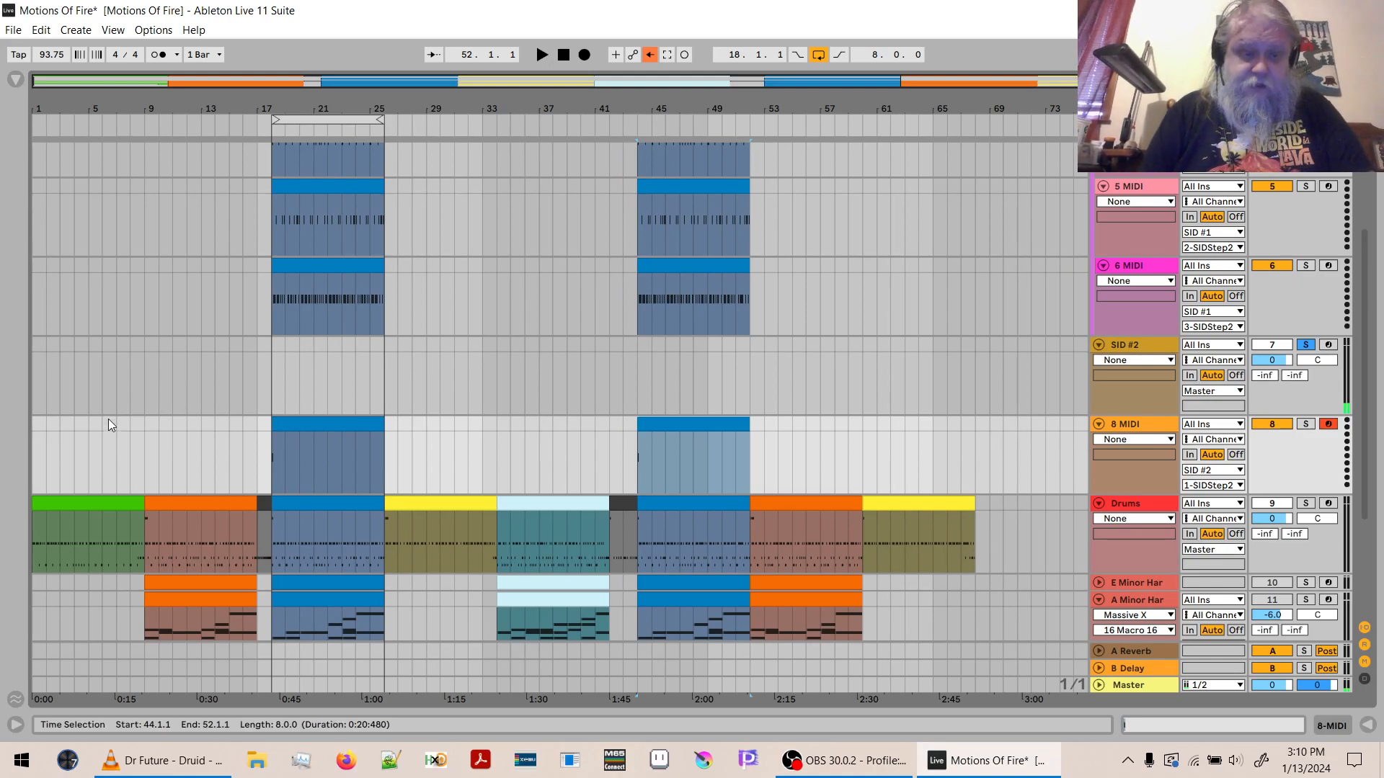
{"action": "left_click", "coordinate": [107, 503]}
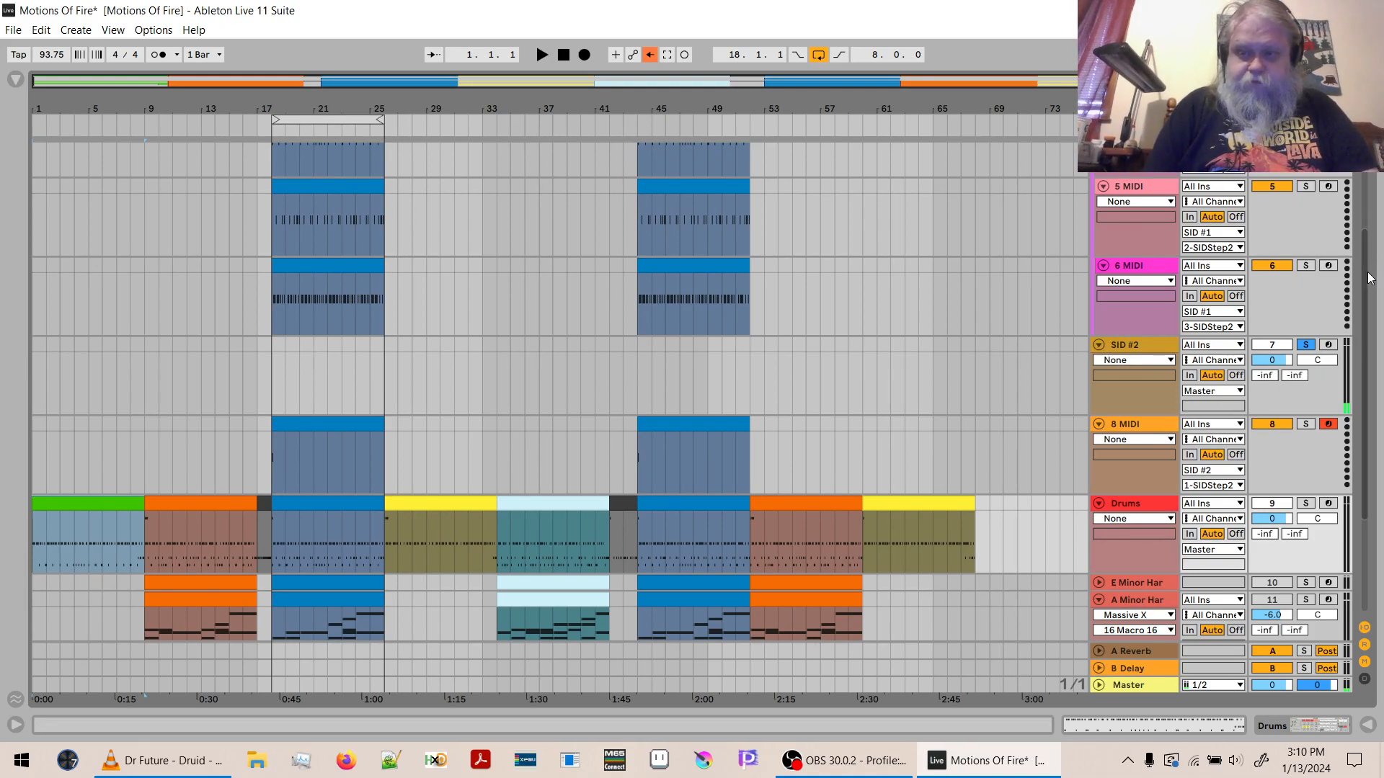
{"action": "scroll", "coordinate": [613, 324], "scroll_direction": "up", "scroll_amount": 5}
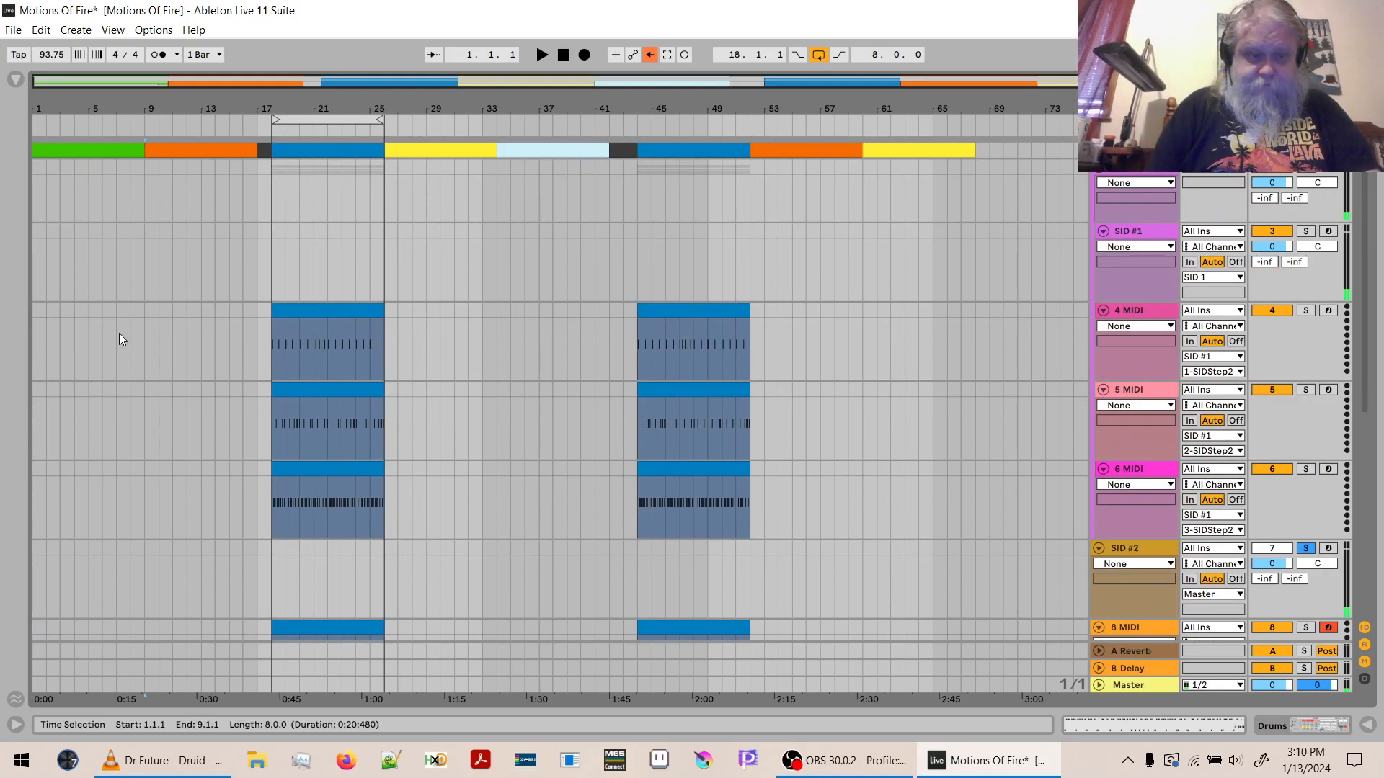
{"action": "left_click", "coordinate": [35, 320]}
{"action": "key", "text": "ctrl+v"}
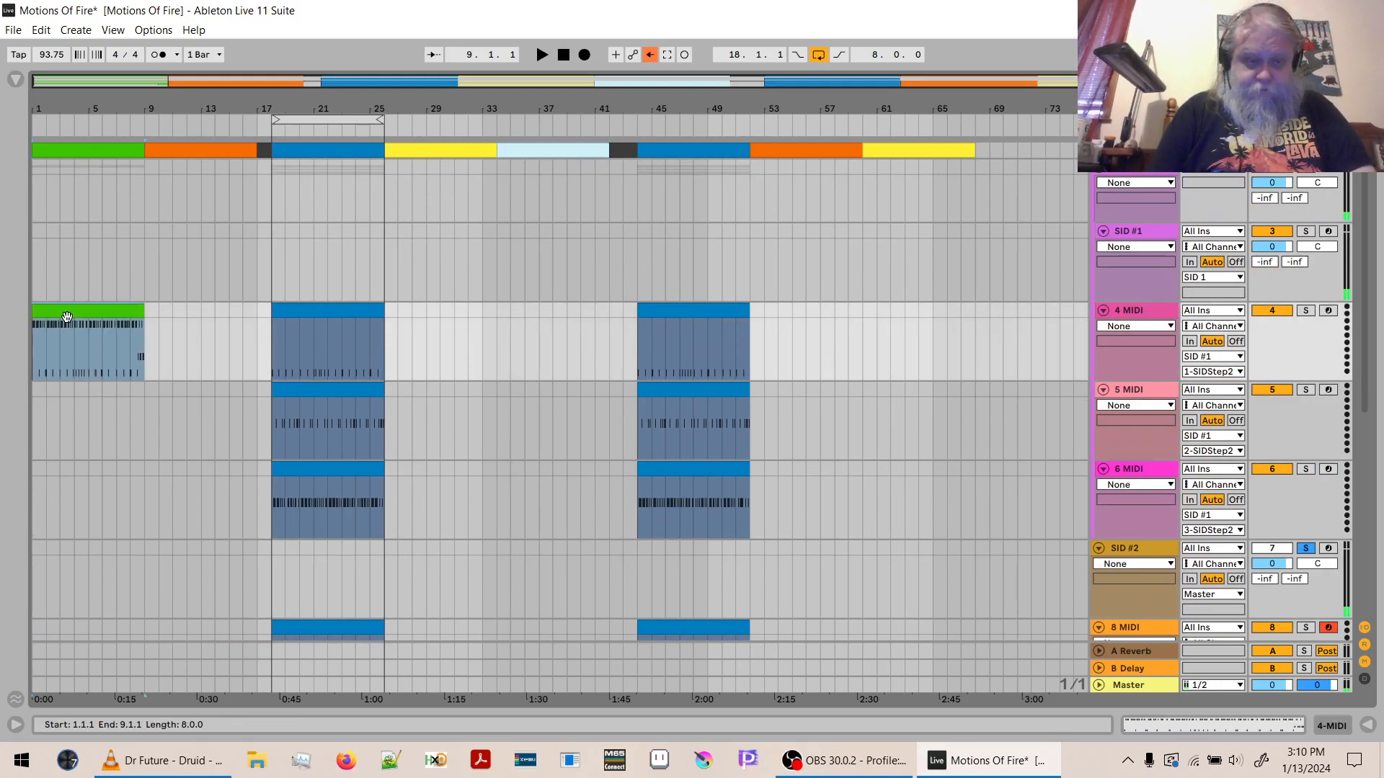
{"action": "left_click", "coordinate": [31, 392]}
{"action": "key", "text": "ctrl+v"}
{"action": "left_click", "coordinate": [33, 473]}
{"action": "key", "text": "ctrl+v"}
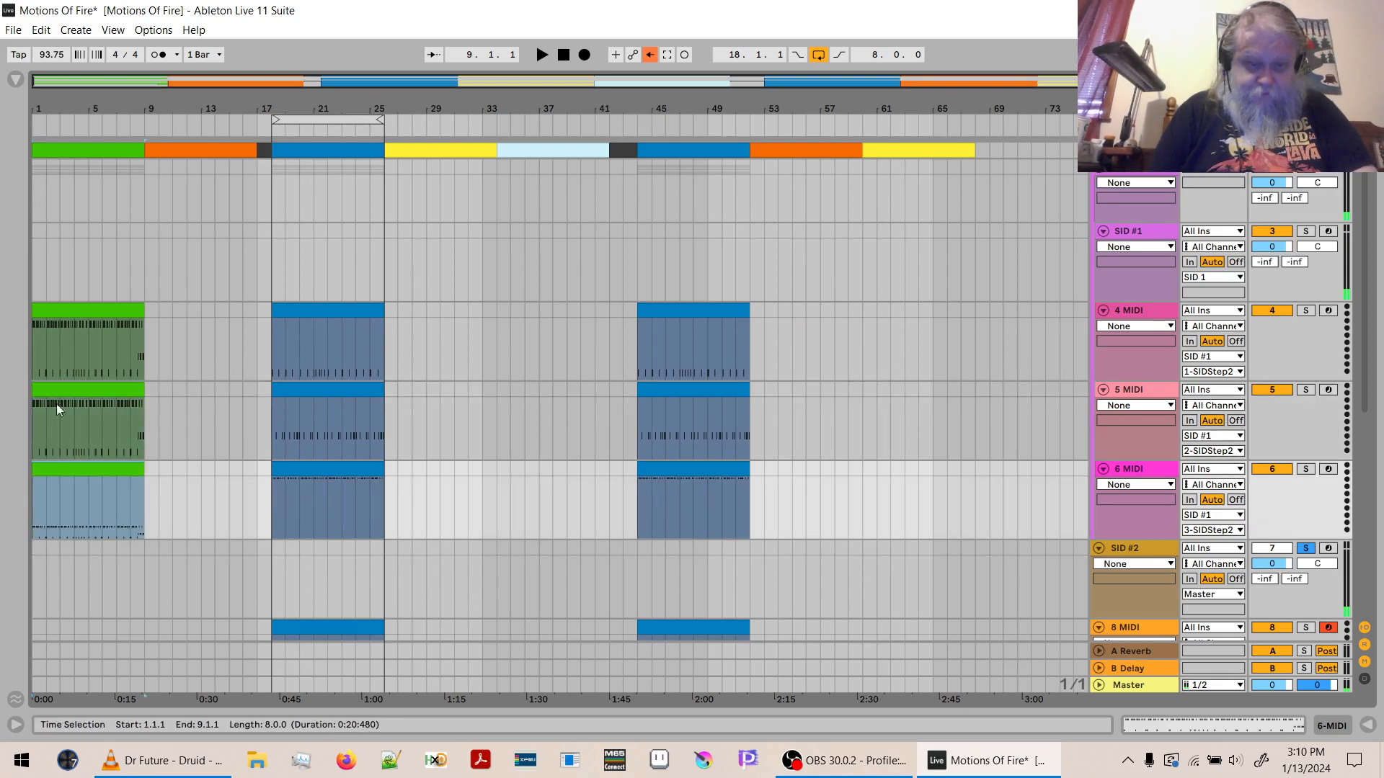
- Delete the F#1 and D1 notes from the green 4 MIDI clip, keeping only the C1 notes
{"action": "left_click", "coordinate": [90, 318]}
{"action": "double_click", "coordinate": [89, 317]}
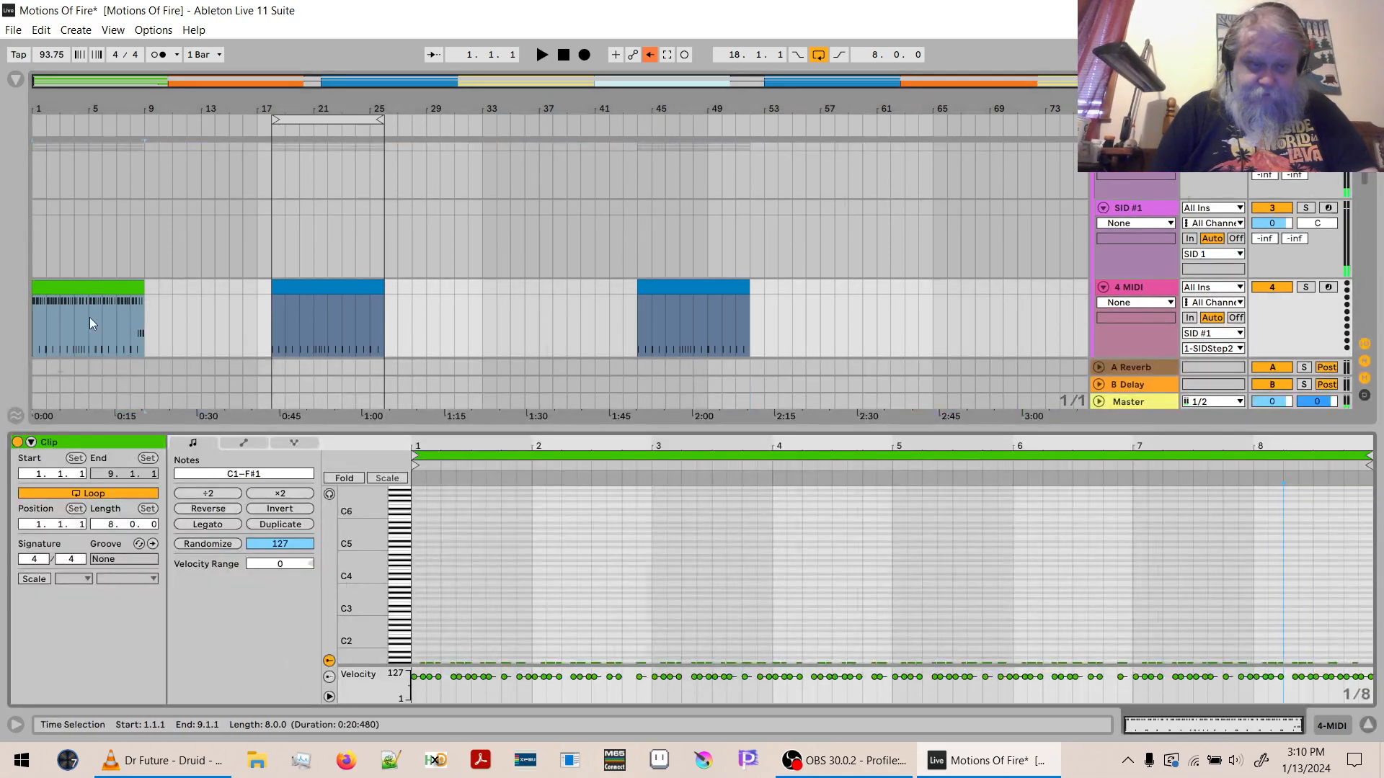
{"action": "double_click", "coordinate": [360, 529]}
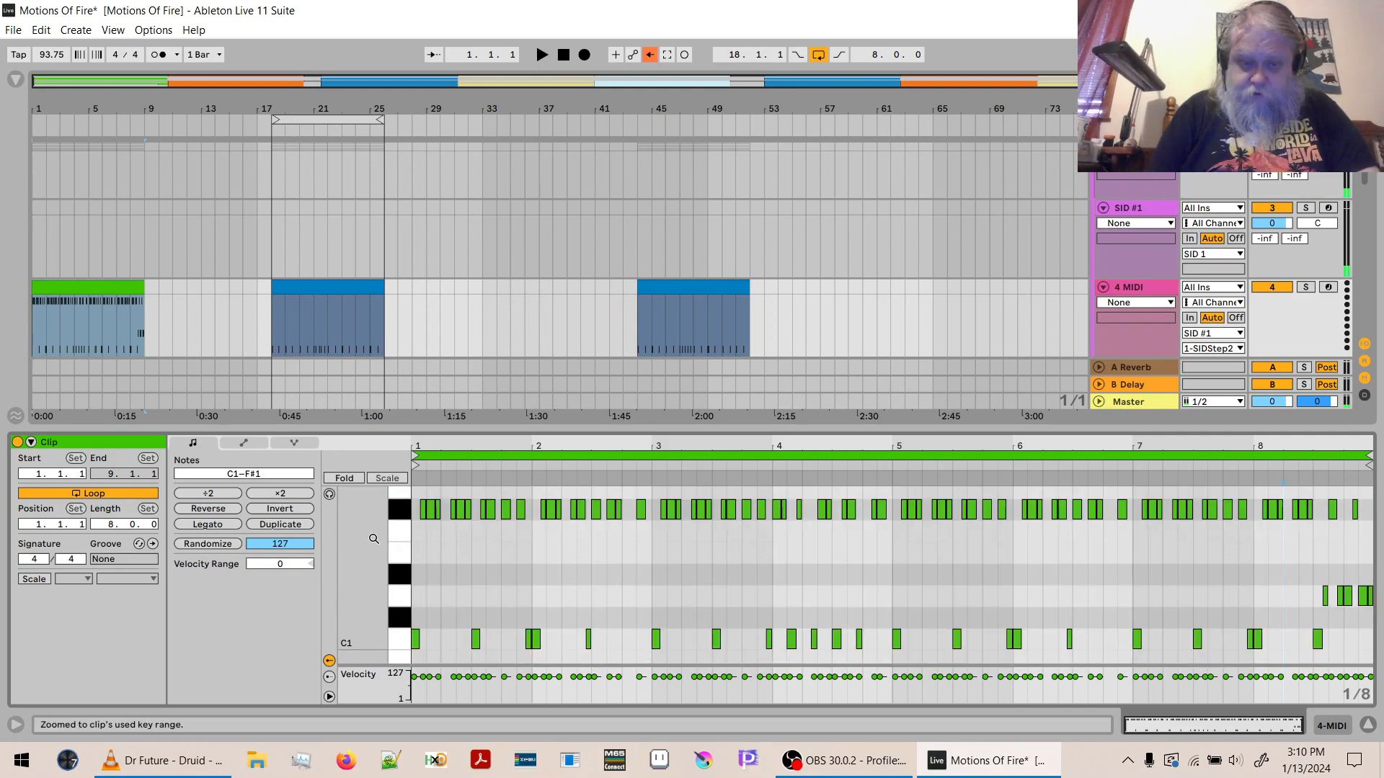
{"action": "left_click", "coordinate": [400, 510]}
{"action": "left_click", "coordinate": [402, 599], "text": "shift"}
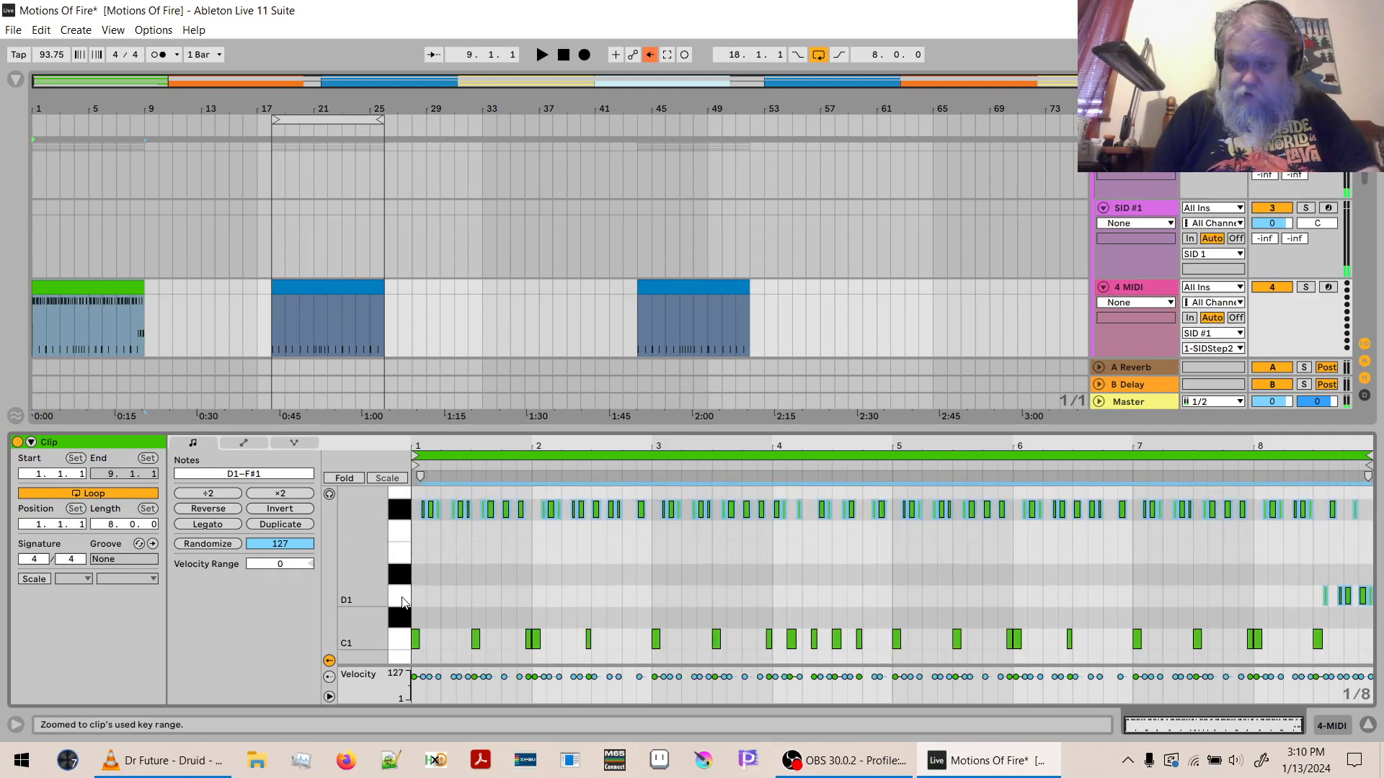
{"action": "key", "text": "Delete"}
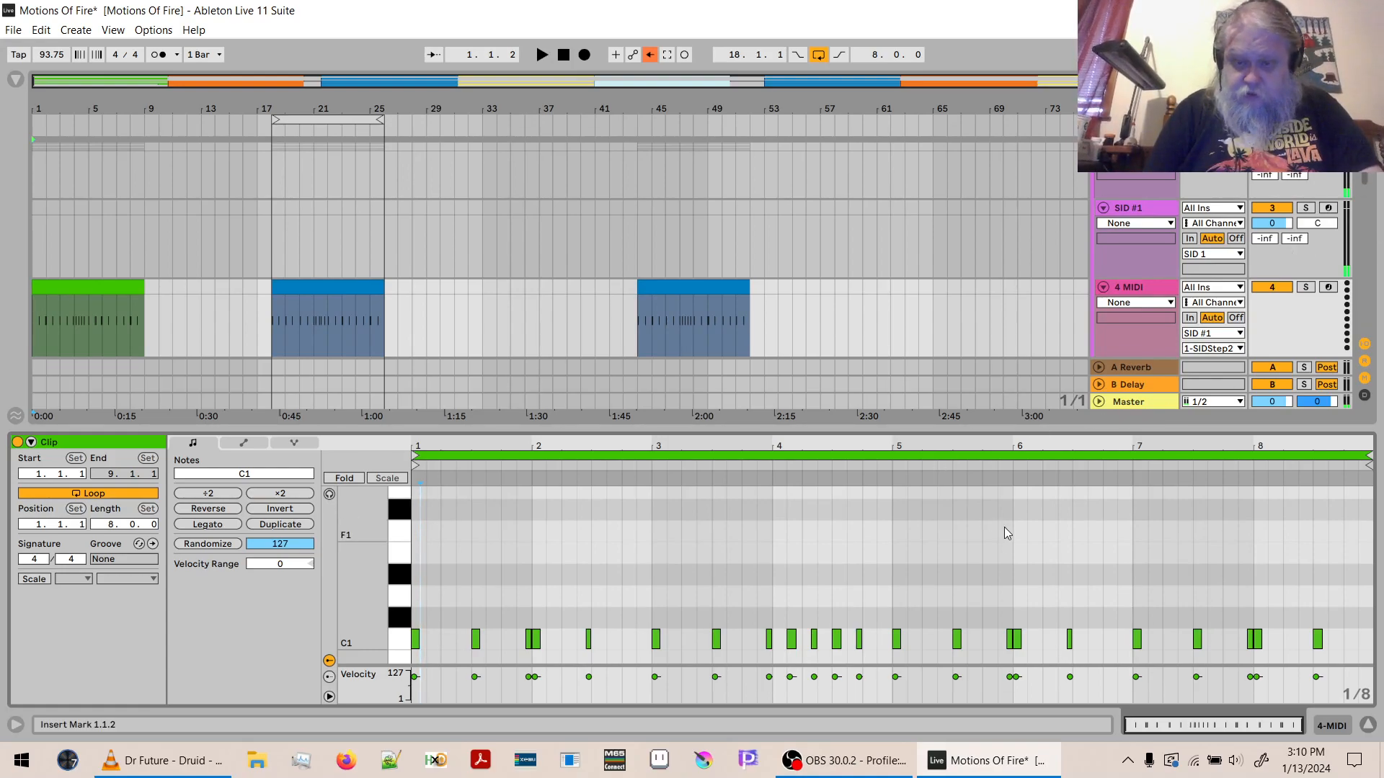
- Shorten all the C1 notes in the green 4 MIDI clip together, leaving gaps between back-to-back notes
{"action": "left_click_drag", "start_coordinate": [1019, 441], "coordinate": [1006, 515]}
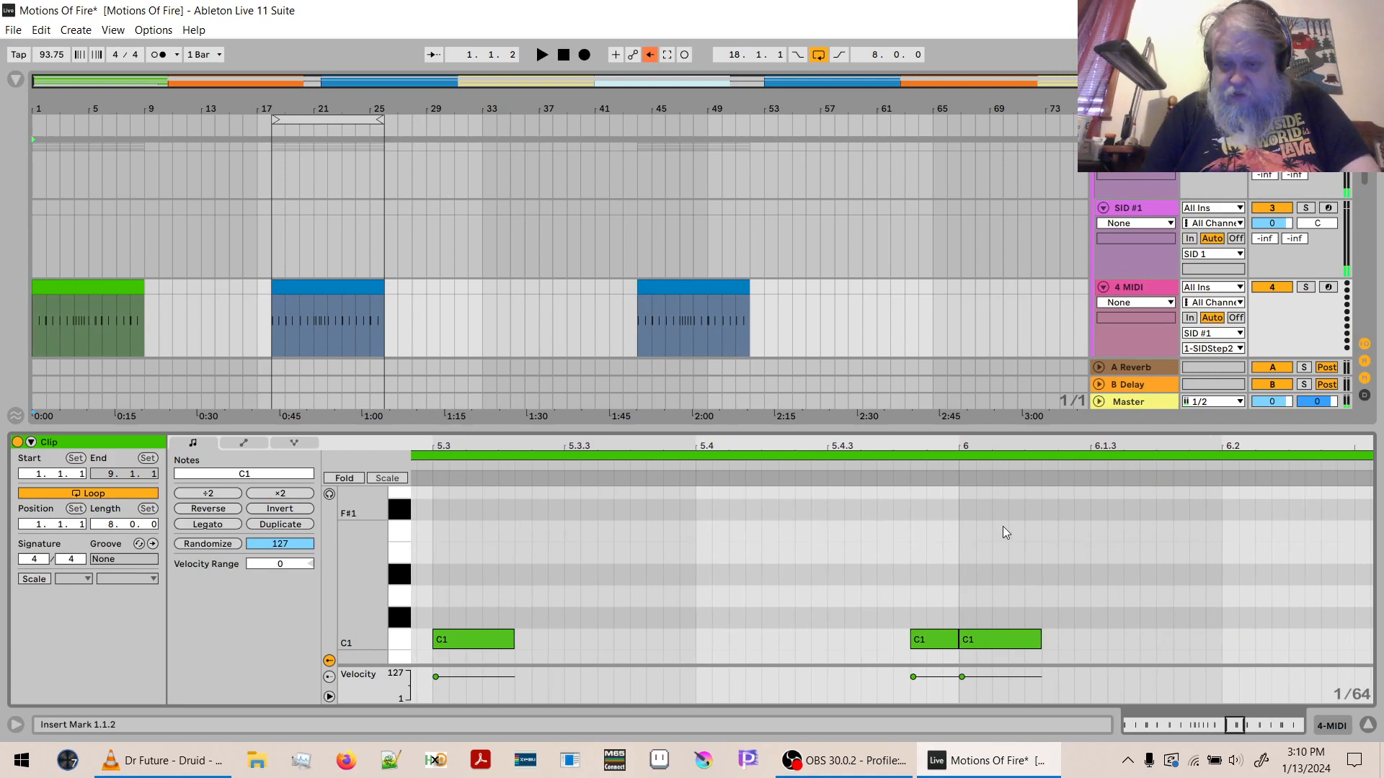
{"action": "key", "text": "ctrl+a"}
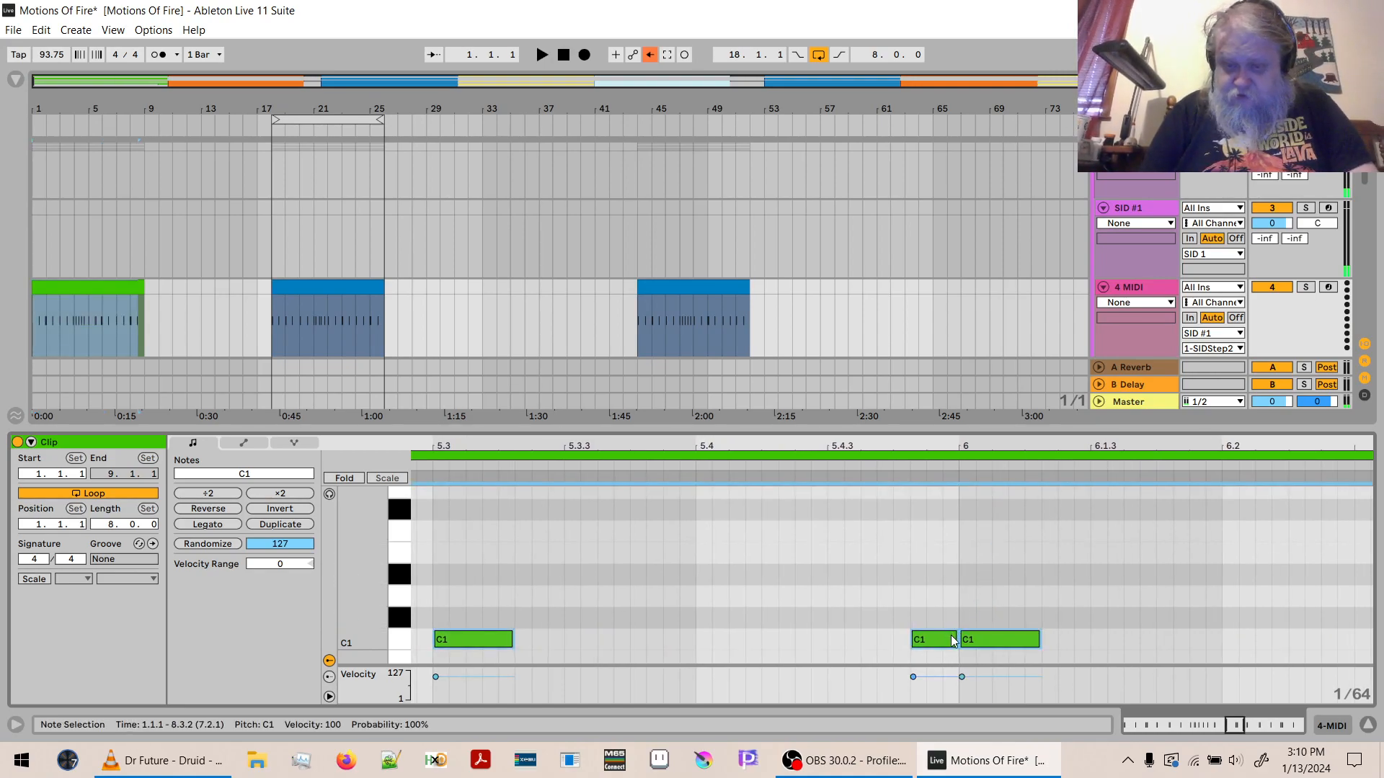
{"action": "left_click_drag", "start_coordinate": [956, 637], "coordinate": [925, 638]}
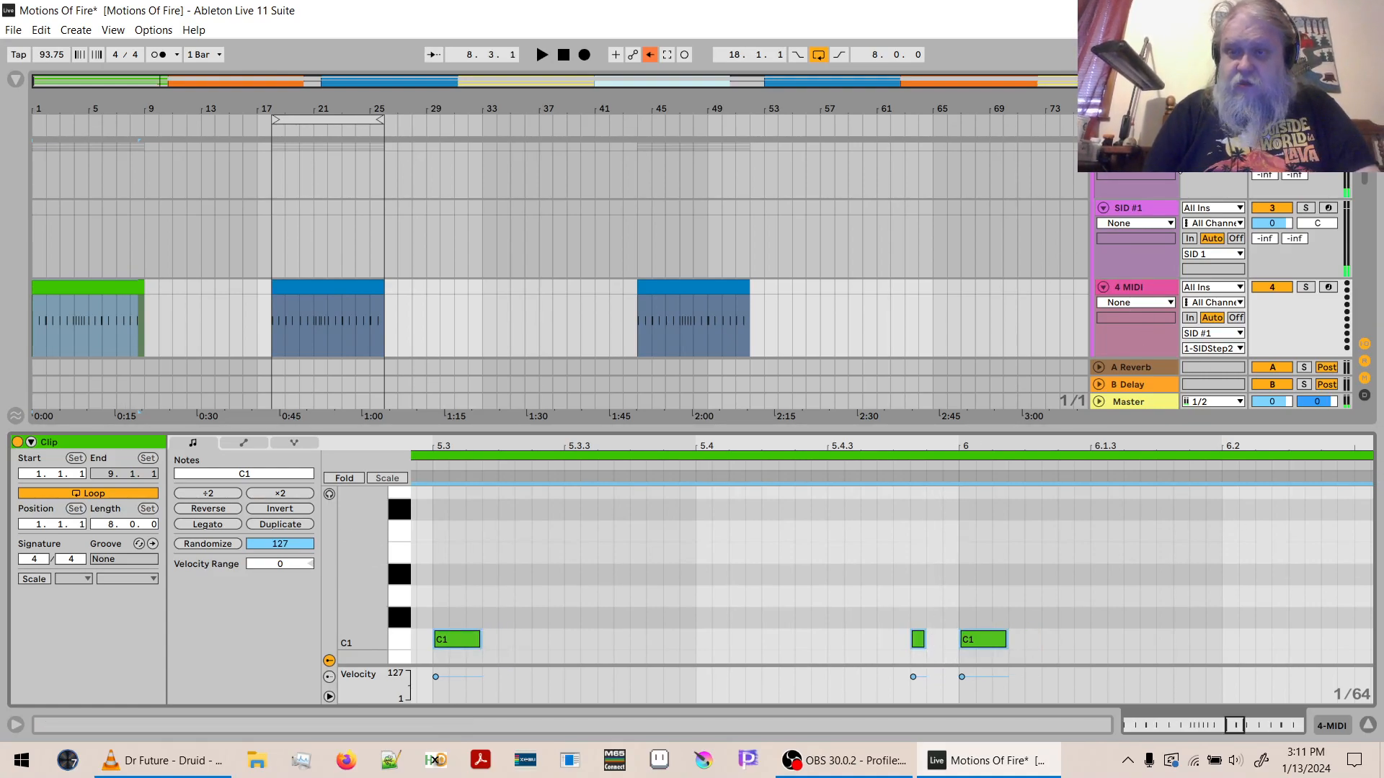
- Delete the F#1 and C1 notes from the green 5 MIDI clip, keeping only the D1 notes
{"action": "left_click_drag", "start_coordinate": [1366, 153], "coordinate": [1367, 198]}
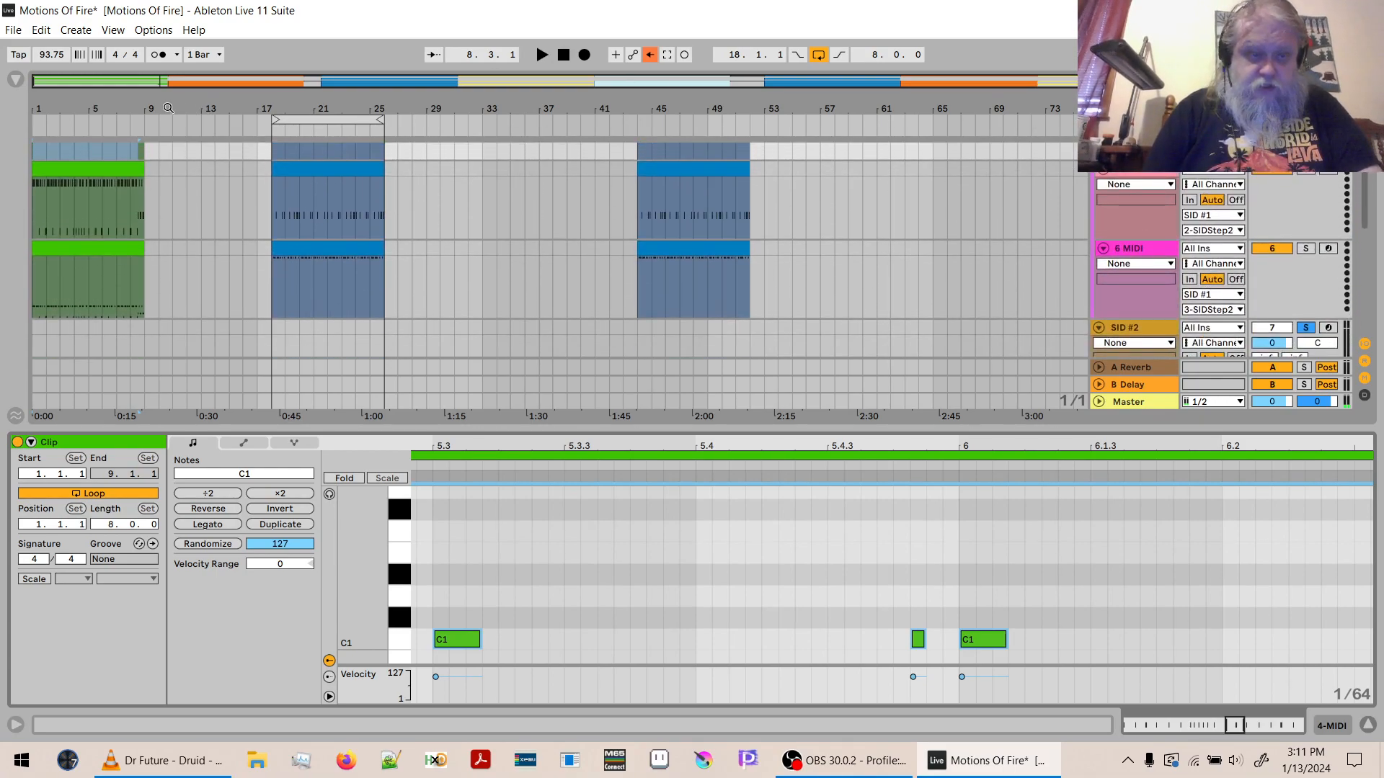
{"action": "left_click", "coordinate": [114, 191]}
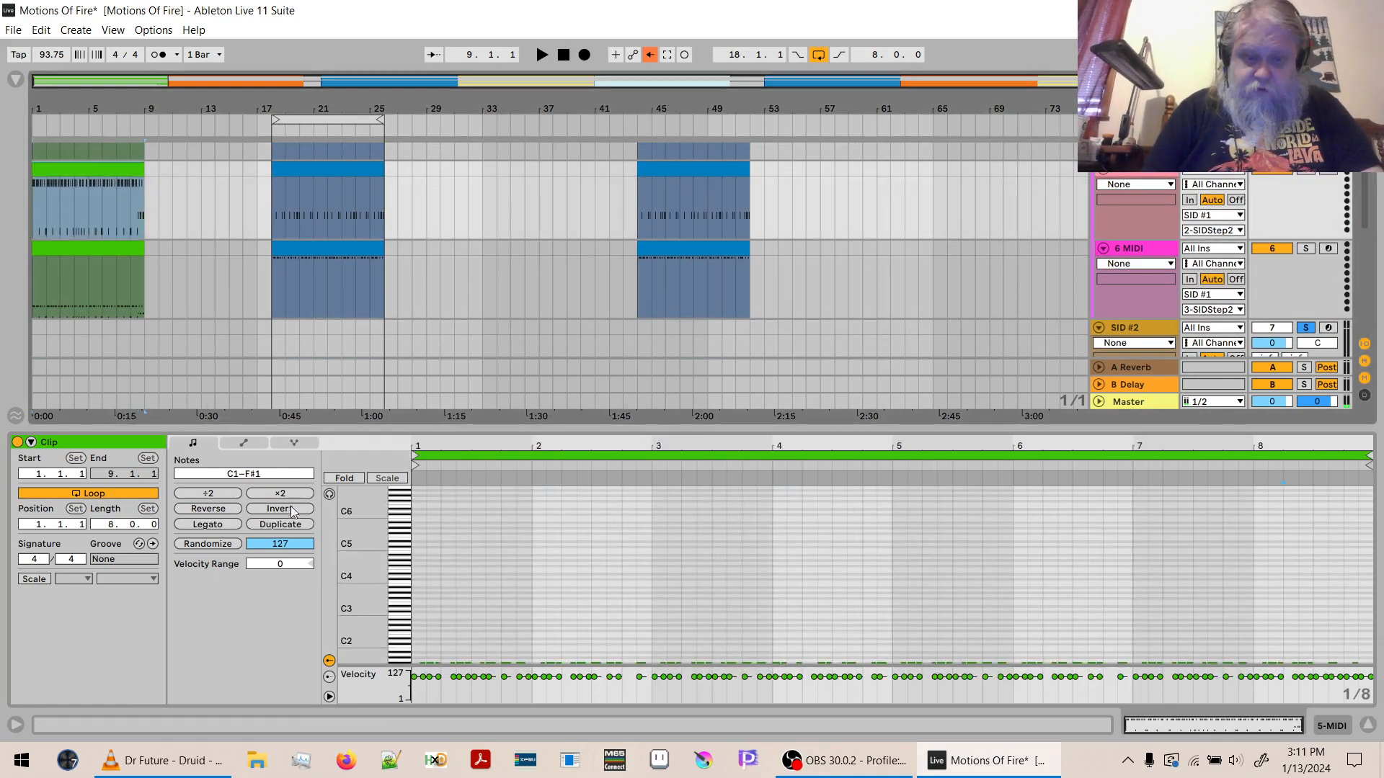
{"action": "double_click", "coordinate": [351, 644]}
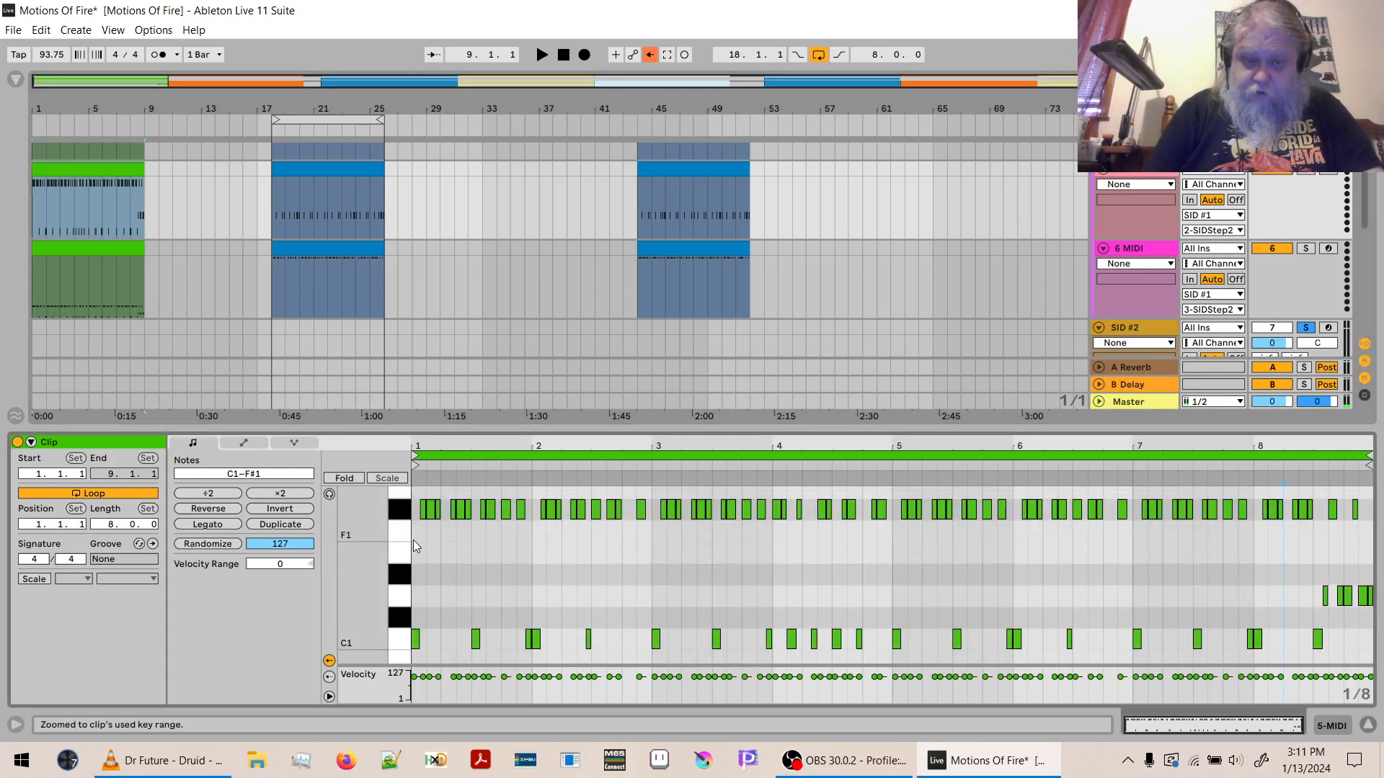
{"action": "left_click", "coordinate": [400, 510]}
{"action": "key", "text": "Delete"}
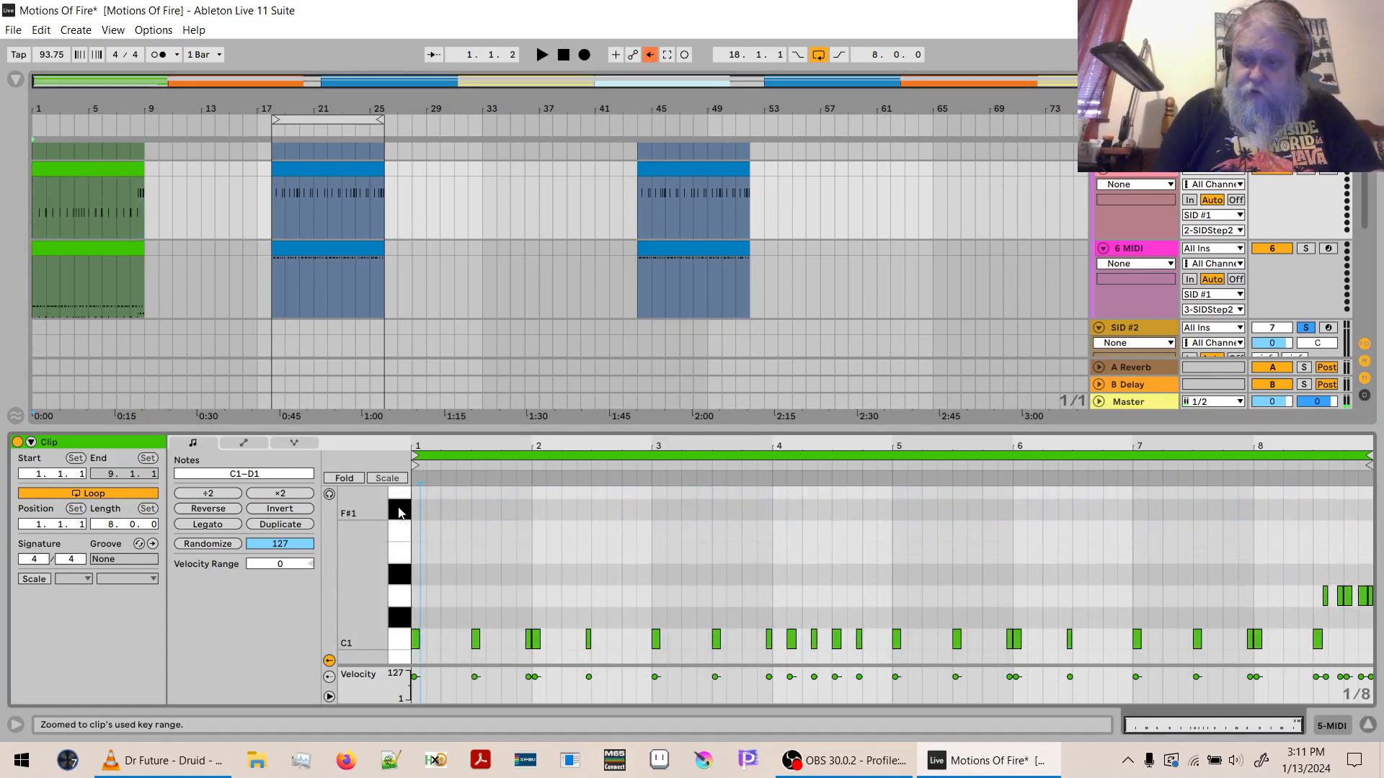
{"action": "left_click", "coordinate": [406, 653]}
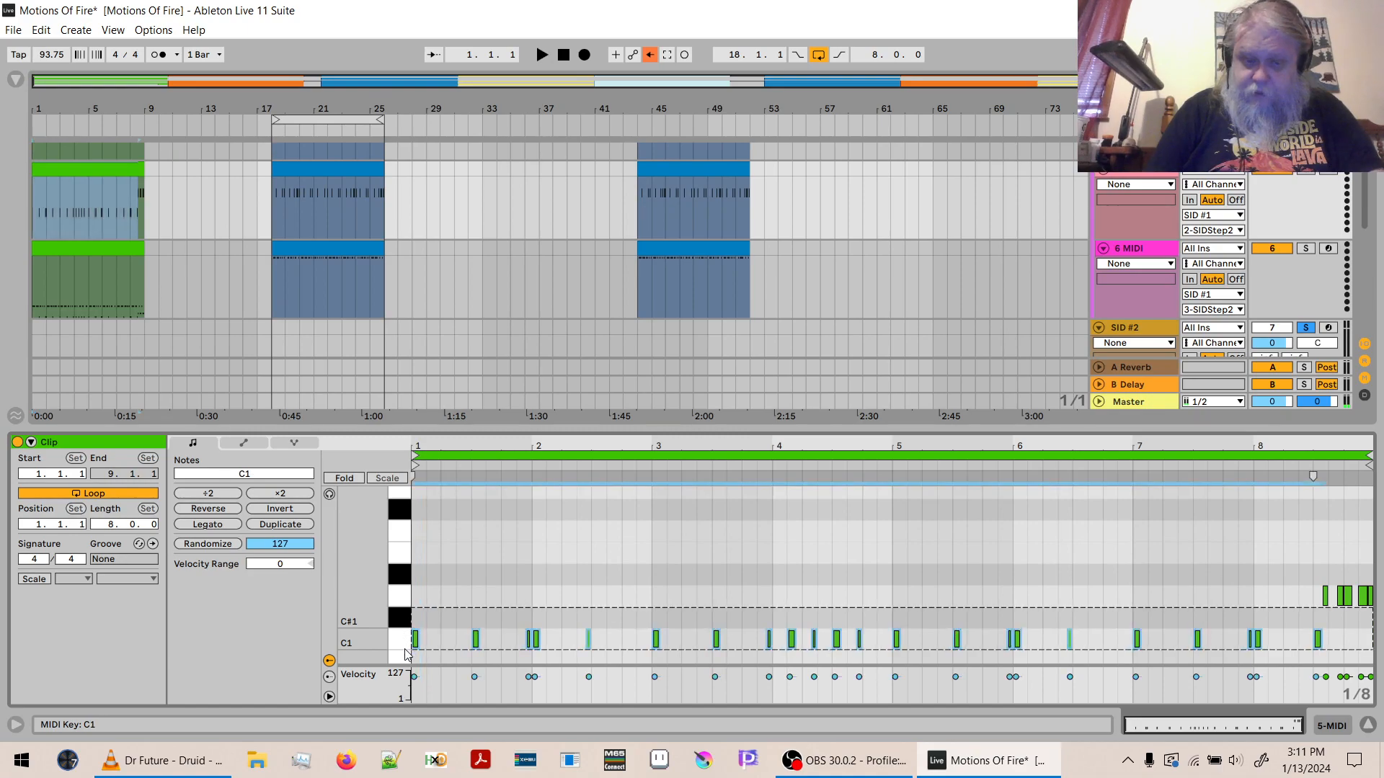
{"action": "key", "text": "Delete"}
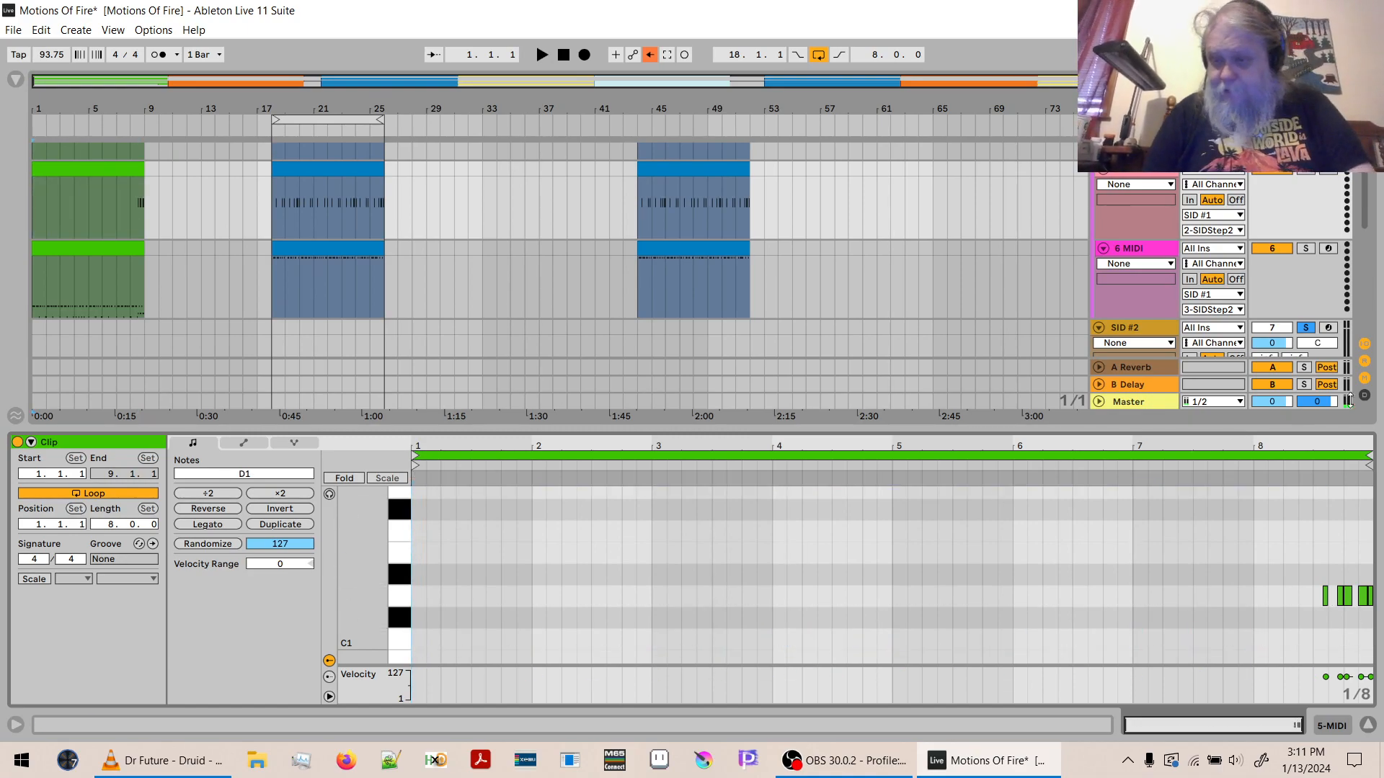
- Shorten all the D1 notes near the end of the green 5 MIDI clip, keeping their start positions
{"action": "scroll", "coordinate": [1364, 437], "scroll_direction": "up", "scroll_amount": 10}
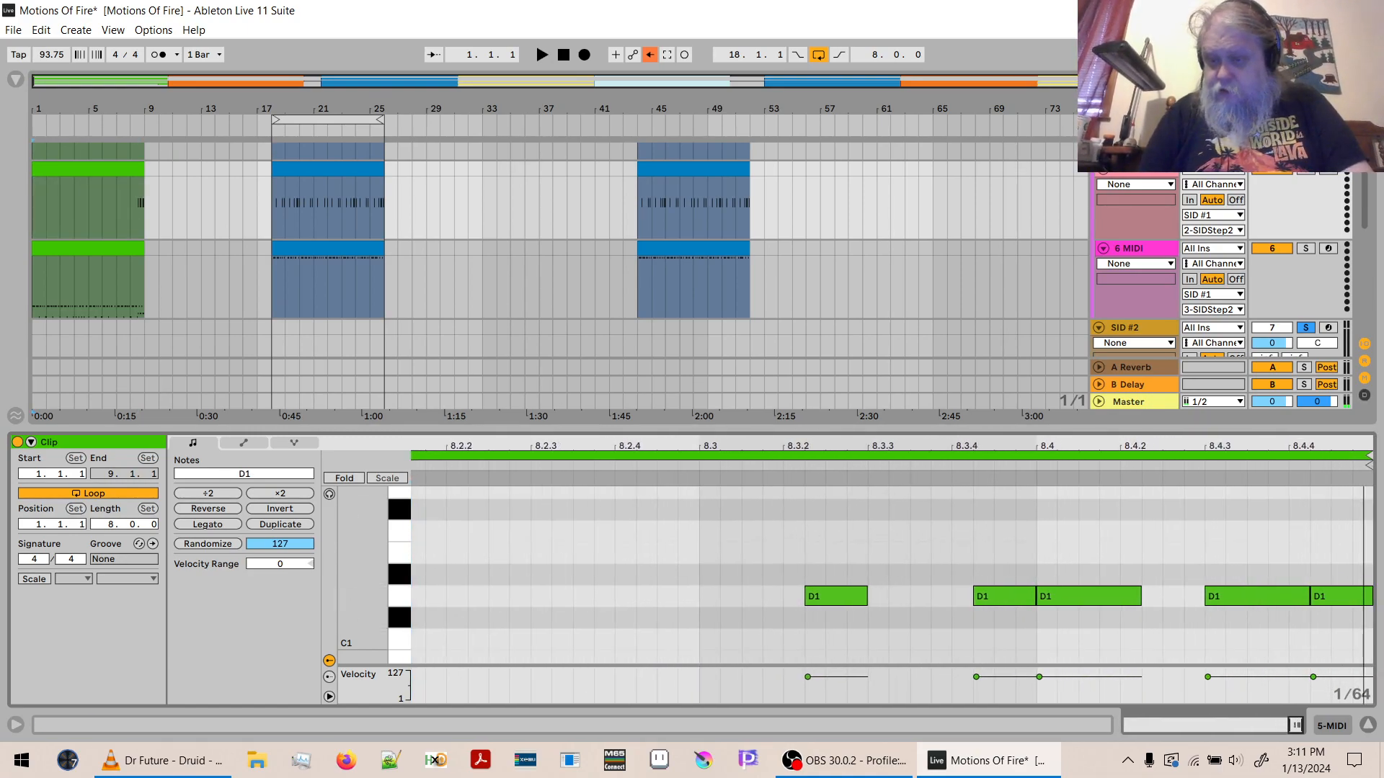
{"action": "key", "text": "ctrl+a"}
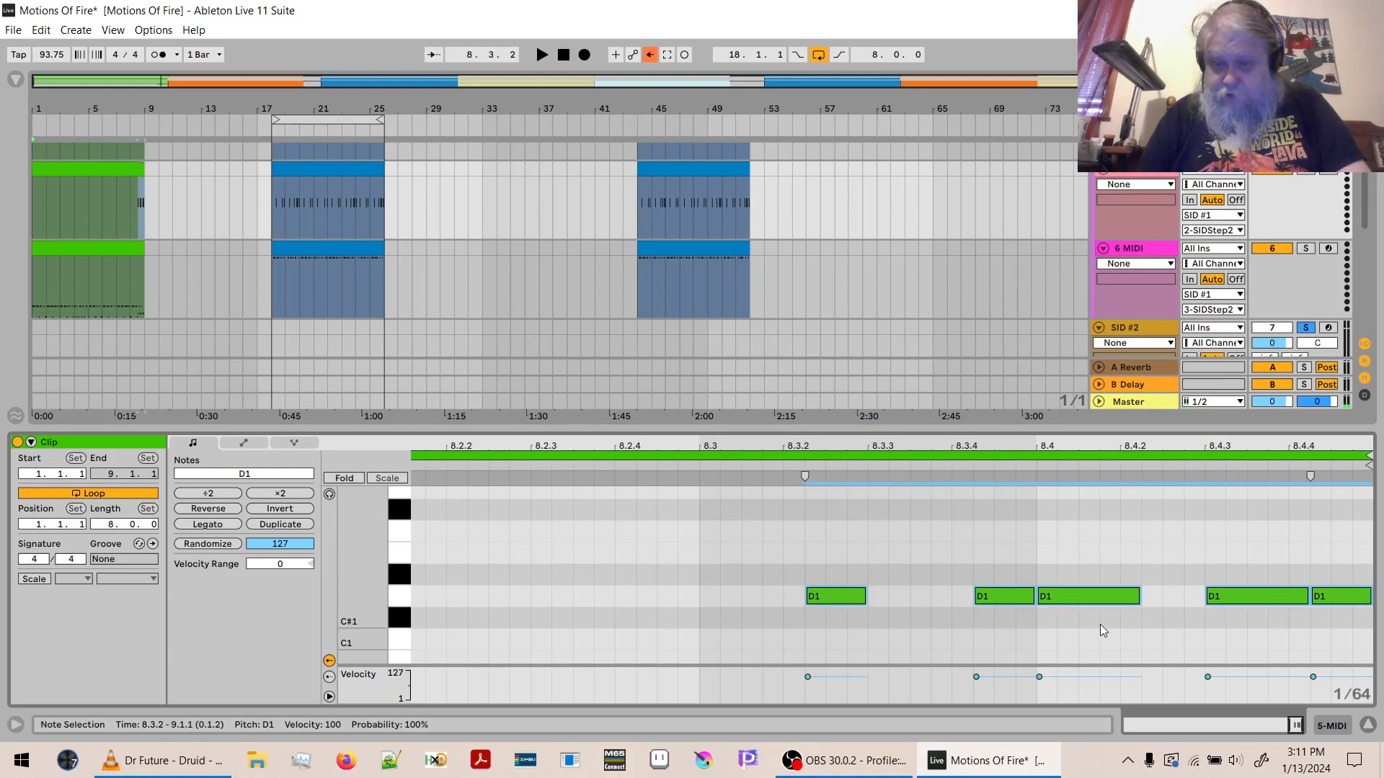
{"action": "left_click_drag", "start_coordinate": [1038, 596], "coordinate": [1014, 594]}
{"action": "key", "text": "ctrl+z"}
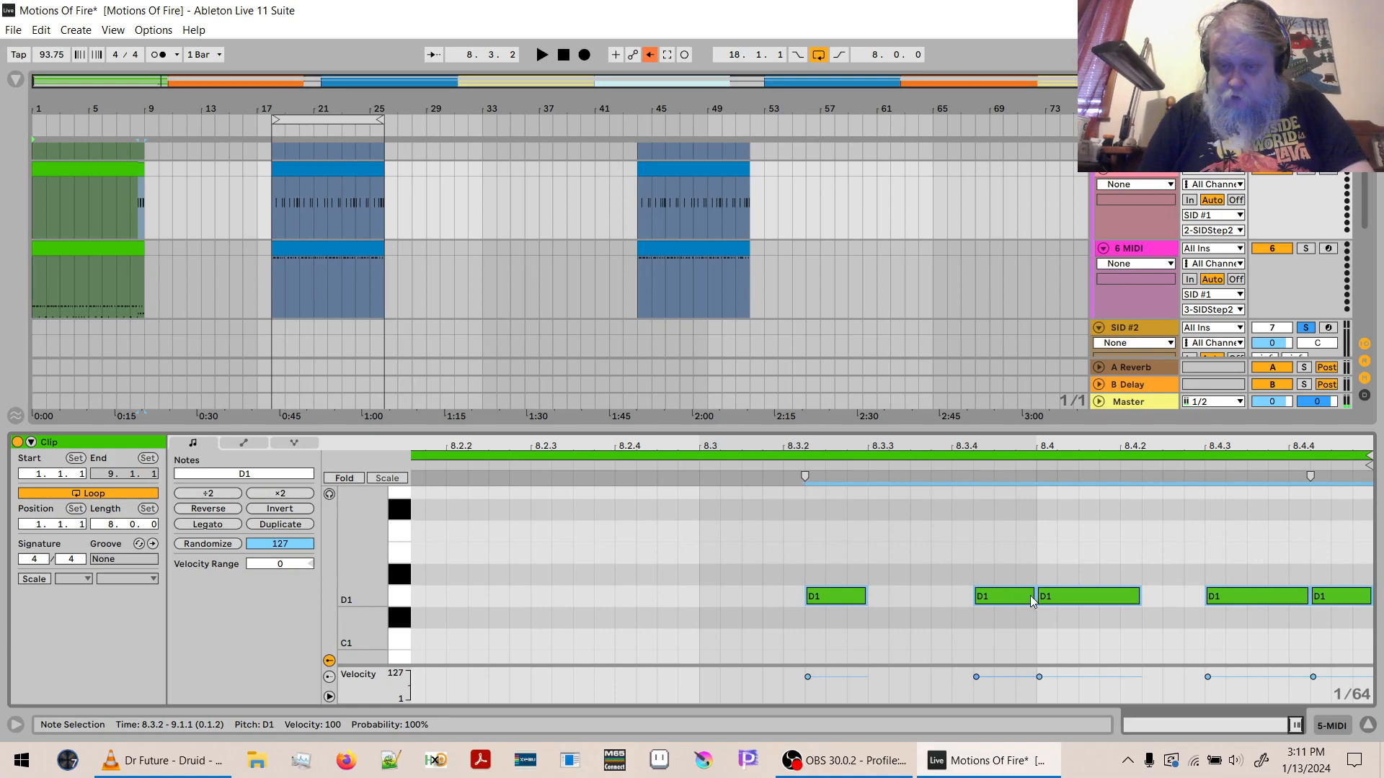
{"action": "left_click_drag", "start_coordinate": [1032, 597], "coordinate": [1006, 604]}
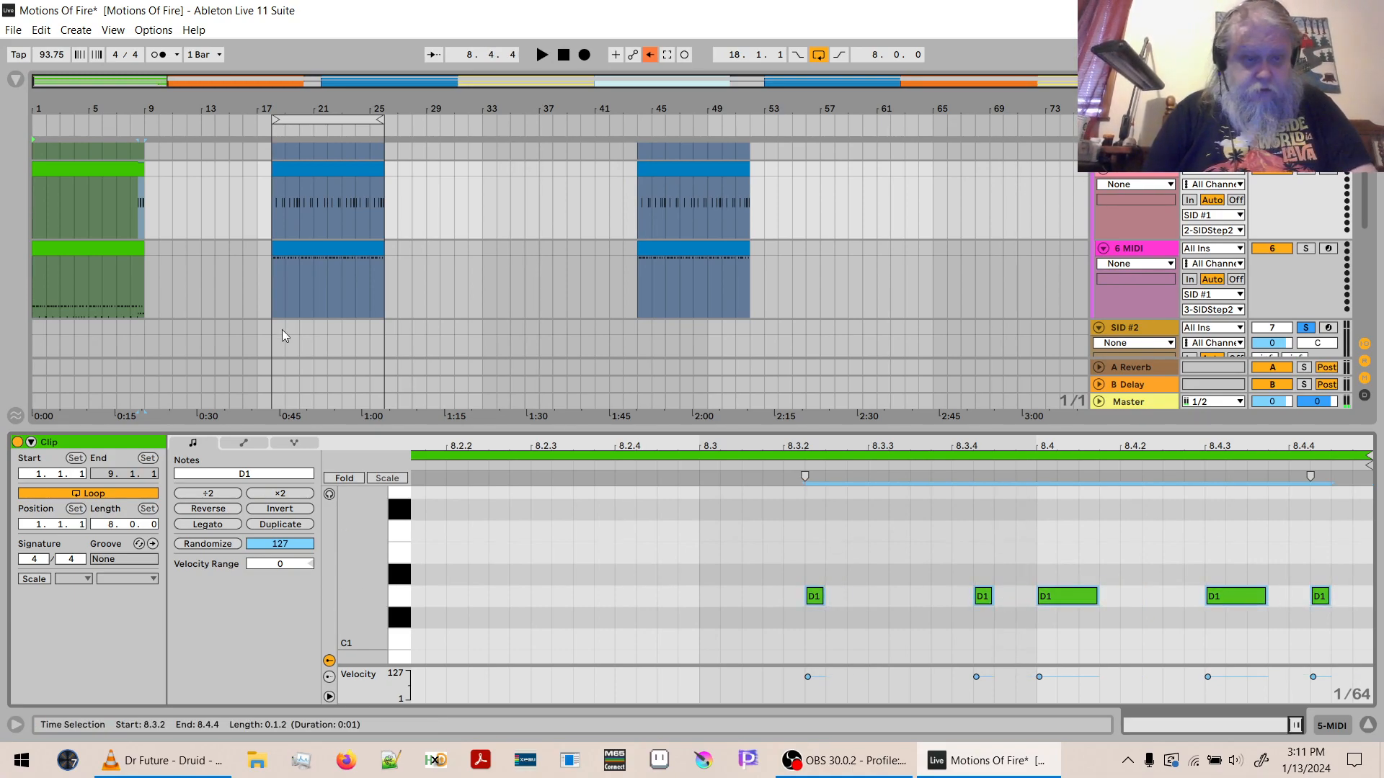
- Delete the C1 and D1 notes from the green 6 MIDI clip, keeping only the F#1 notes
{"action": "left_click", "coordinate": [138, 285]}
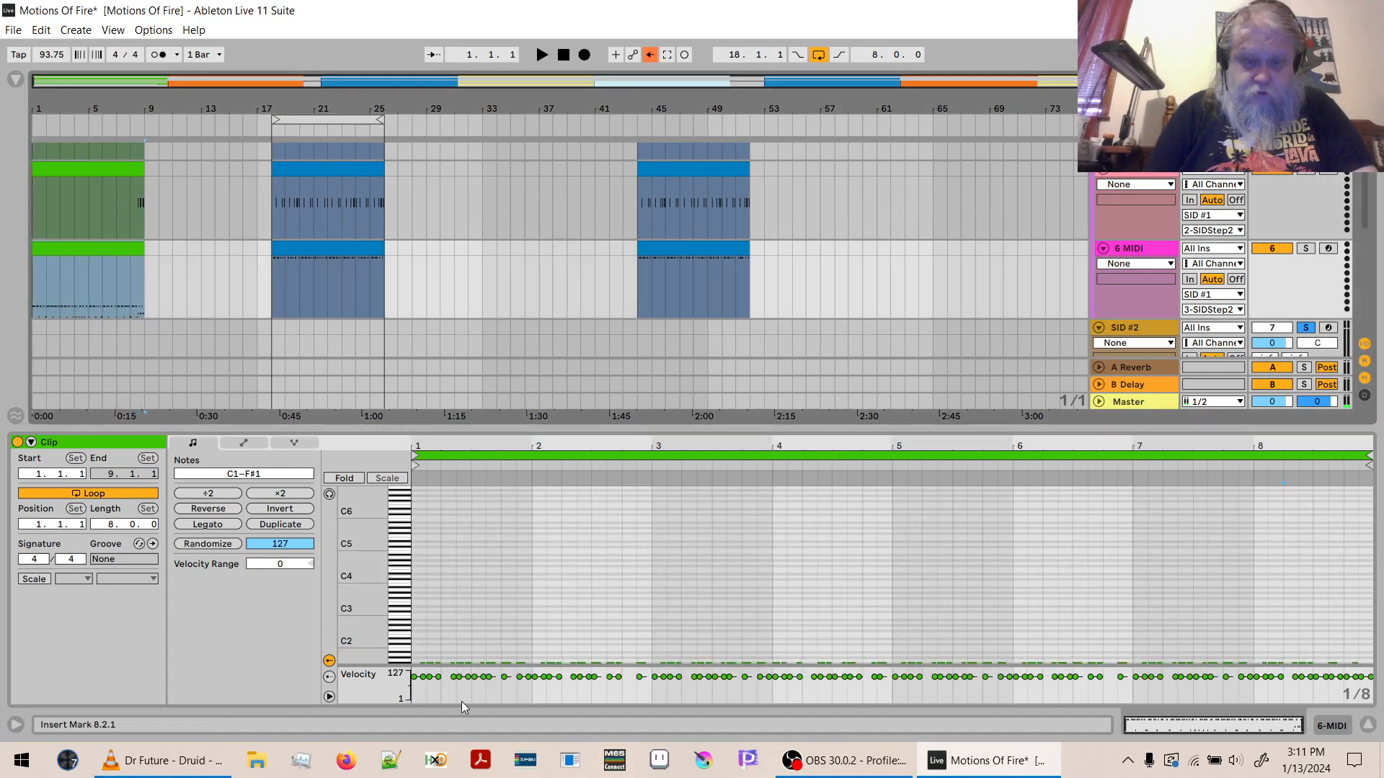
{"action": "double_click", "coordinate": [353, 609]}
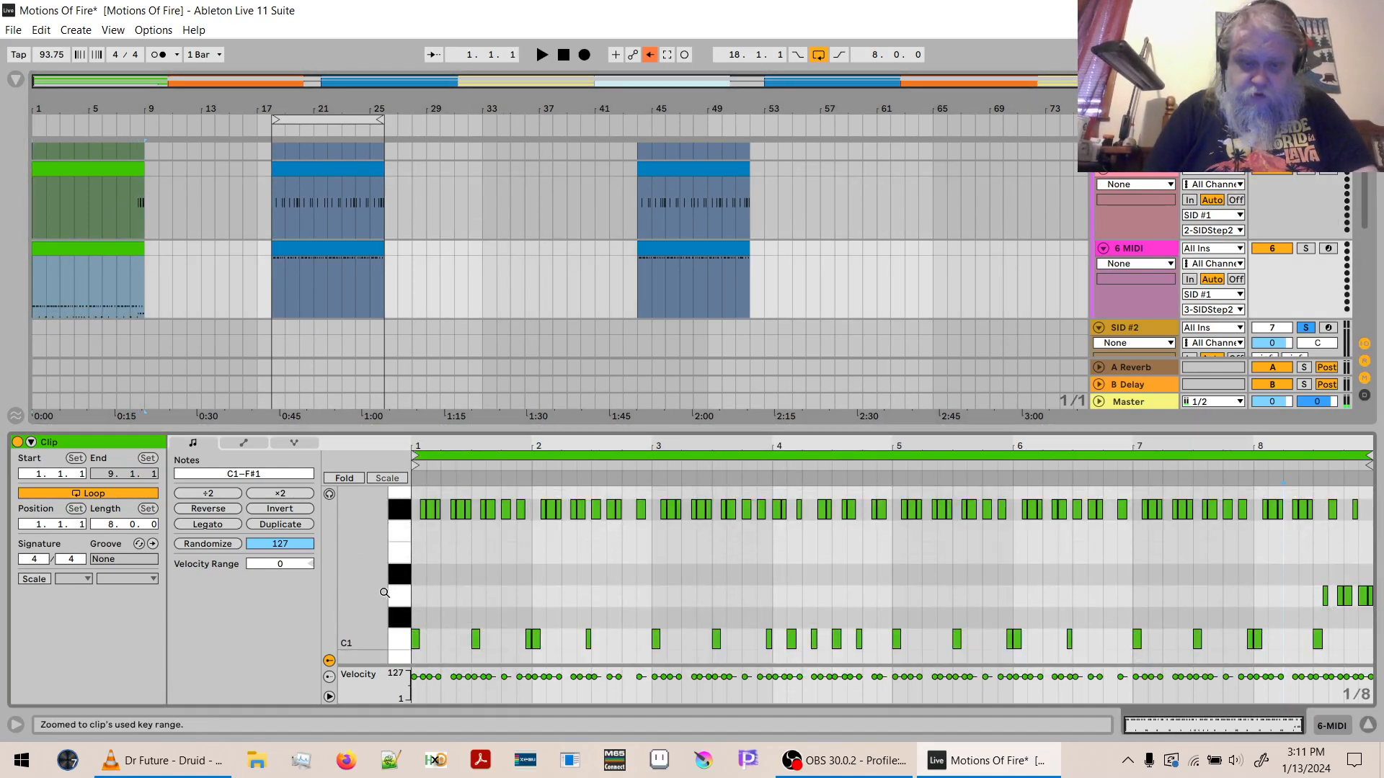
{"action": "left_click_drag", "start_coordinate": [1371, 575], "coordinate": [417, 663]}
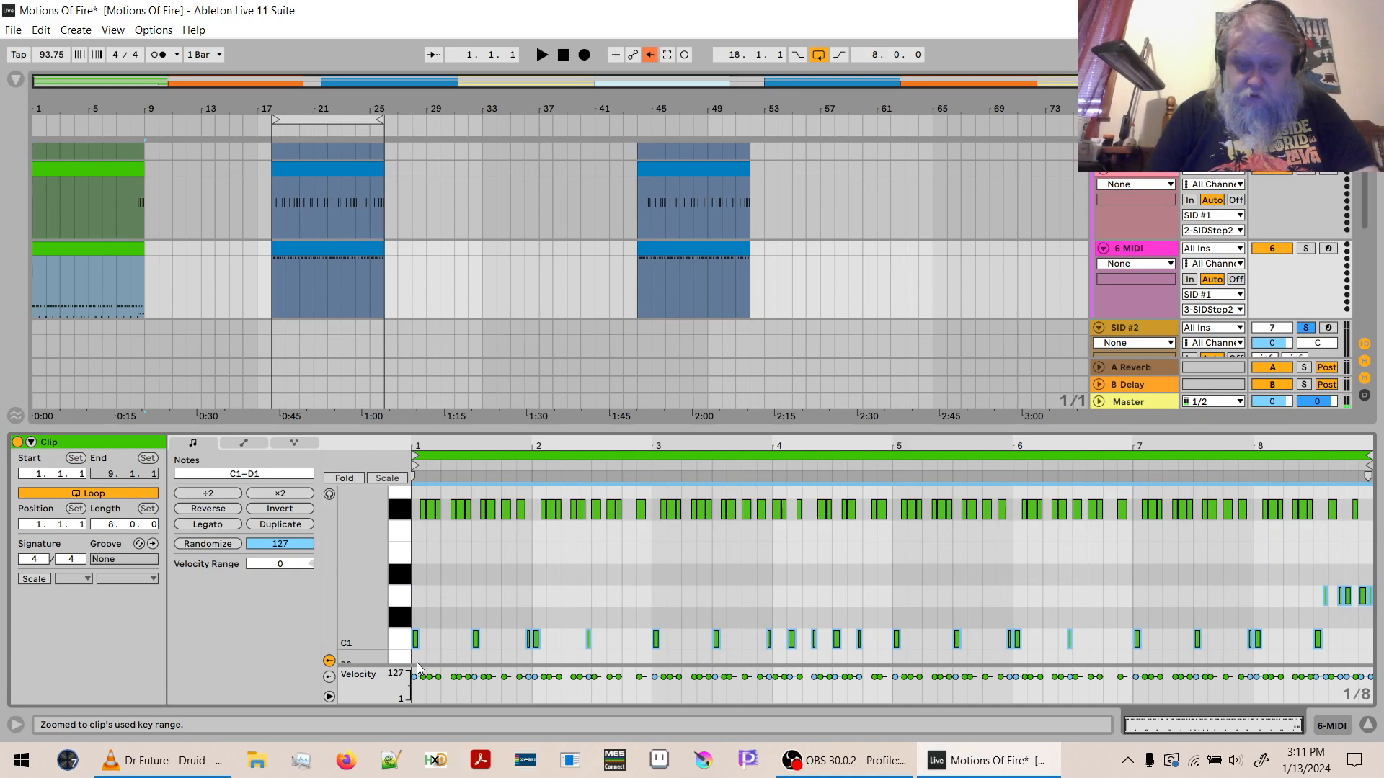
{"action": "key", "text": "Delete"}
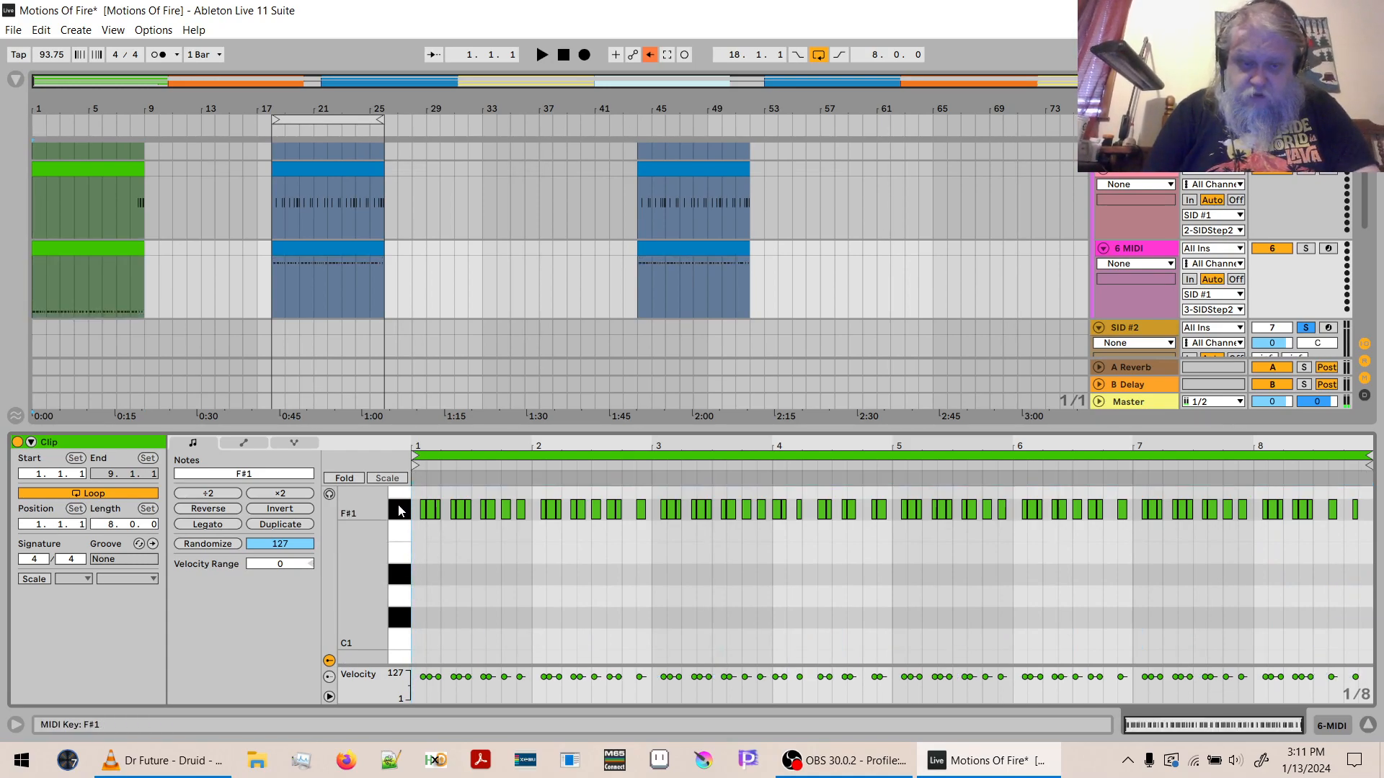
- Shorten all the F#1 notes in the green 6 MIDI clip together, keeping their start positions
{"action": "key", "text": "ctrl+a"}
{"action": "left_click_drag", "start_coordinate": [439, 448], "coordinate": [443, 505]}
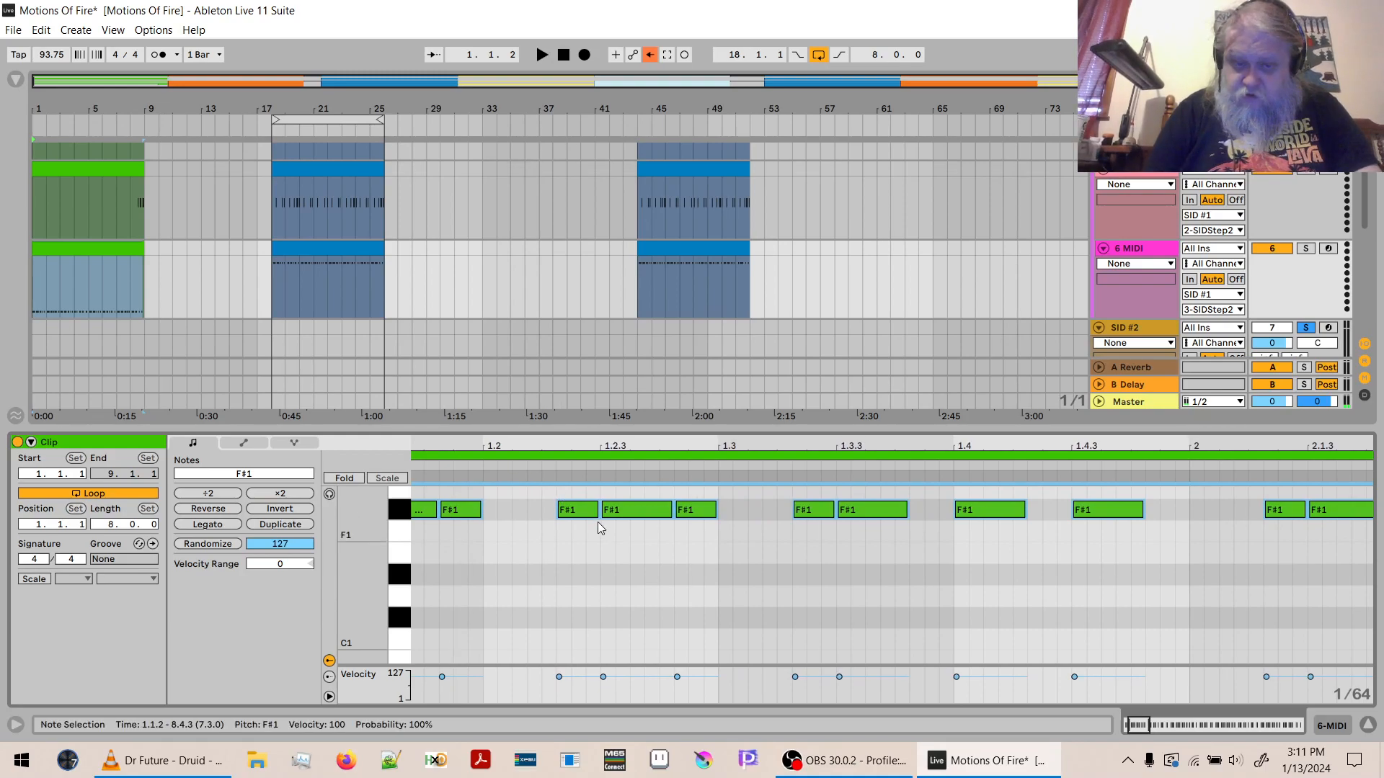
{"action": "left_click_drag", "start_coordinate": [597, 509], "coordinate": [569, 509]}
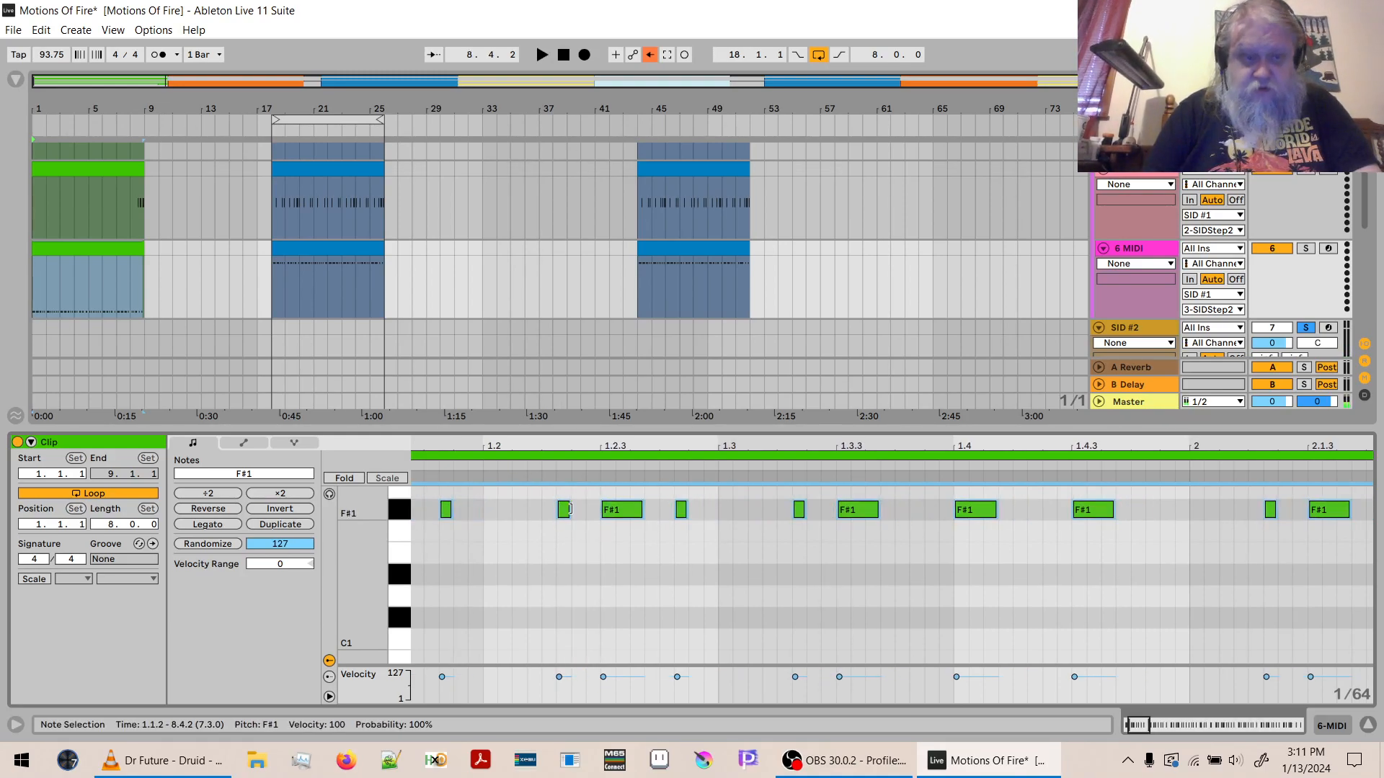
- Play back the green section from bar 1 to check its split drums, adjusting the listening volume
{"action": "left_click", "coordinate": [1366, 725]}
{"action": "key", "text": "space"}
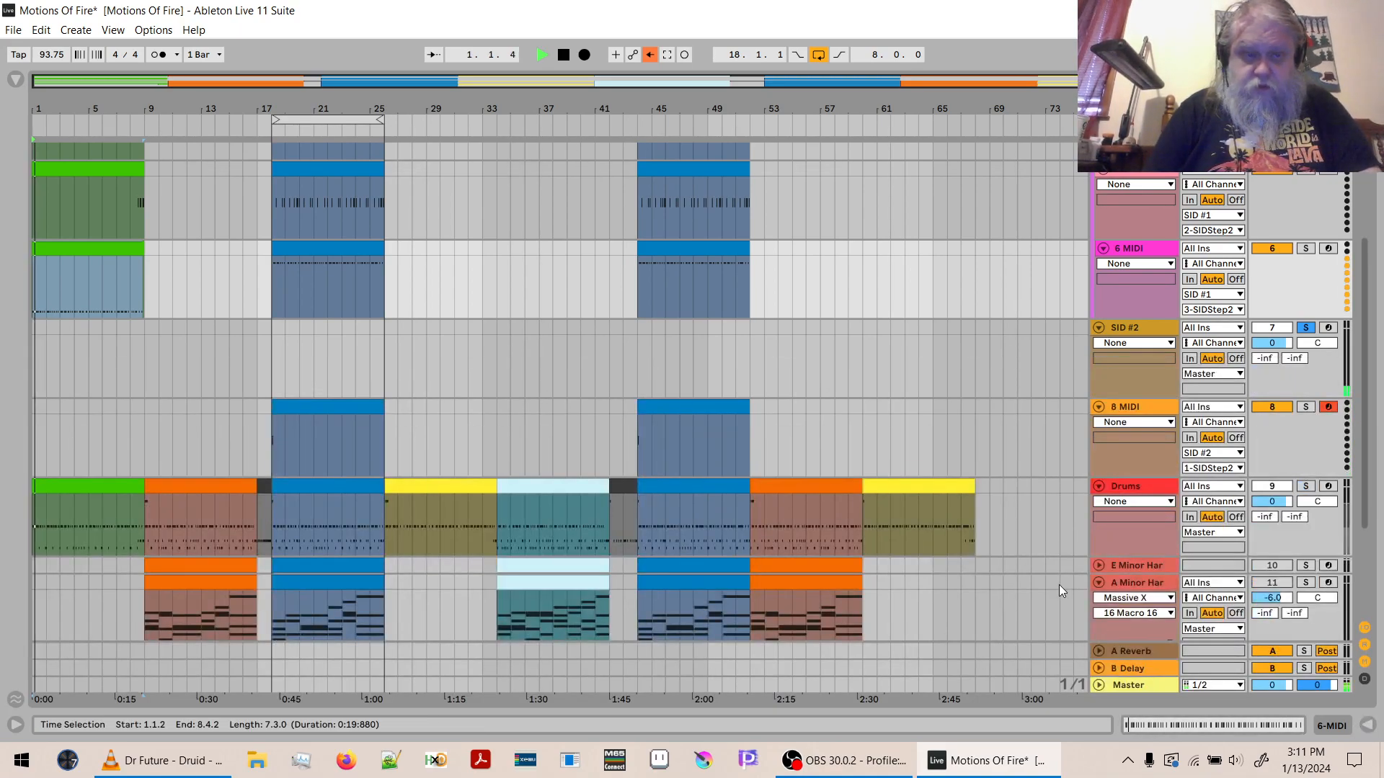
{"action": "key", "text": "XF86AudioLowerVolume"}
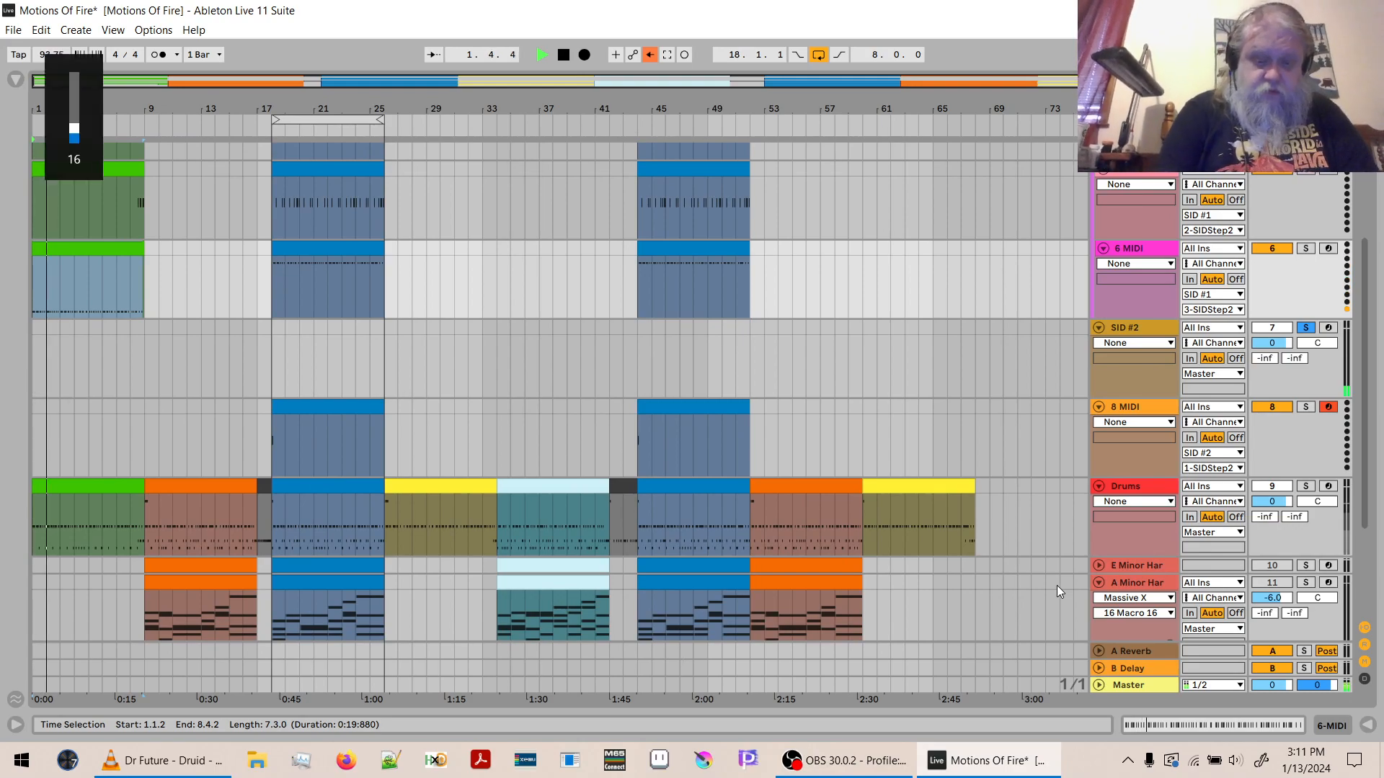
{"action": "key", "text": "XF86AudioRaiseVolume"}
{"action": "key", "text": "XF86AudioRaiseVolume"}
{"action": "key", "text": "XF86AudioRaiseVolume"}
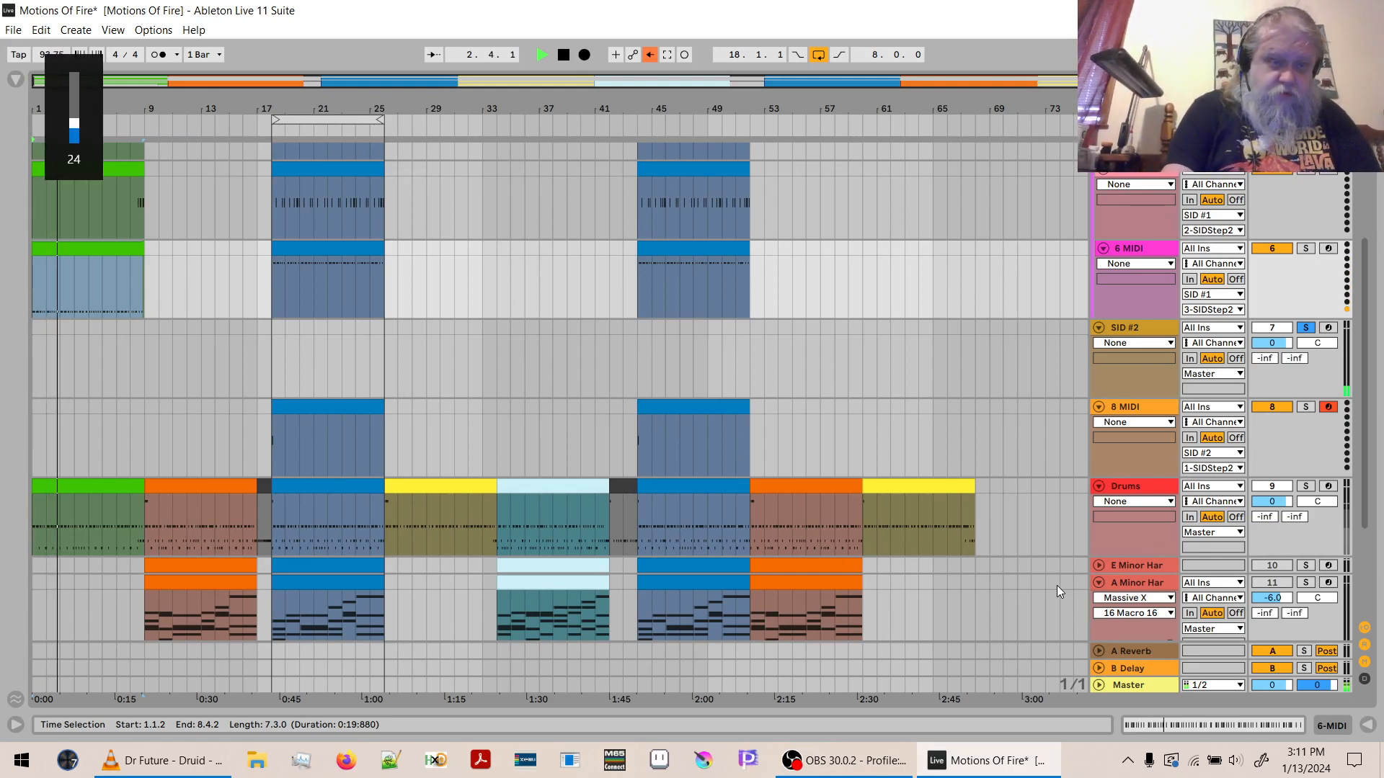
{"action": "key", "text": "XF86AudioLowerVolume"}
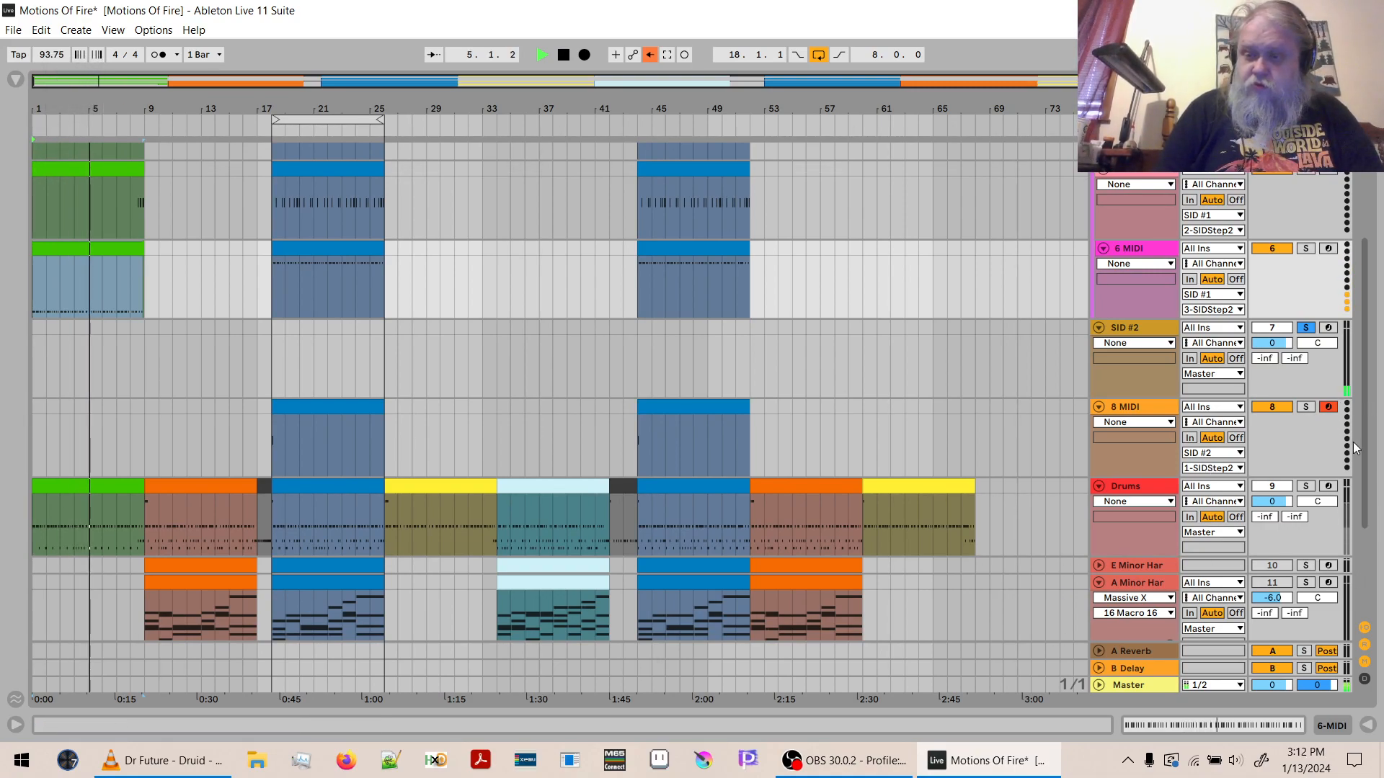
{"action": "left_click_drag", "start_coordinate": [1361, 428], "coordinate": [1368, 362]}
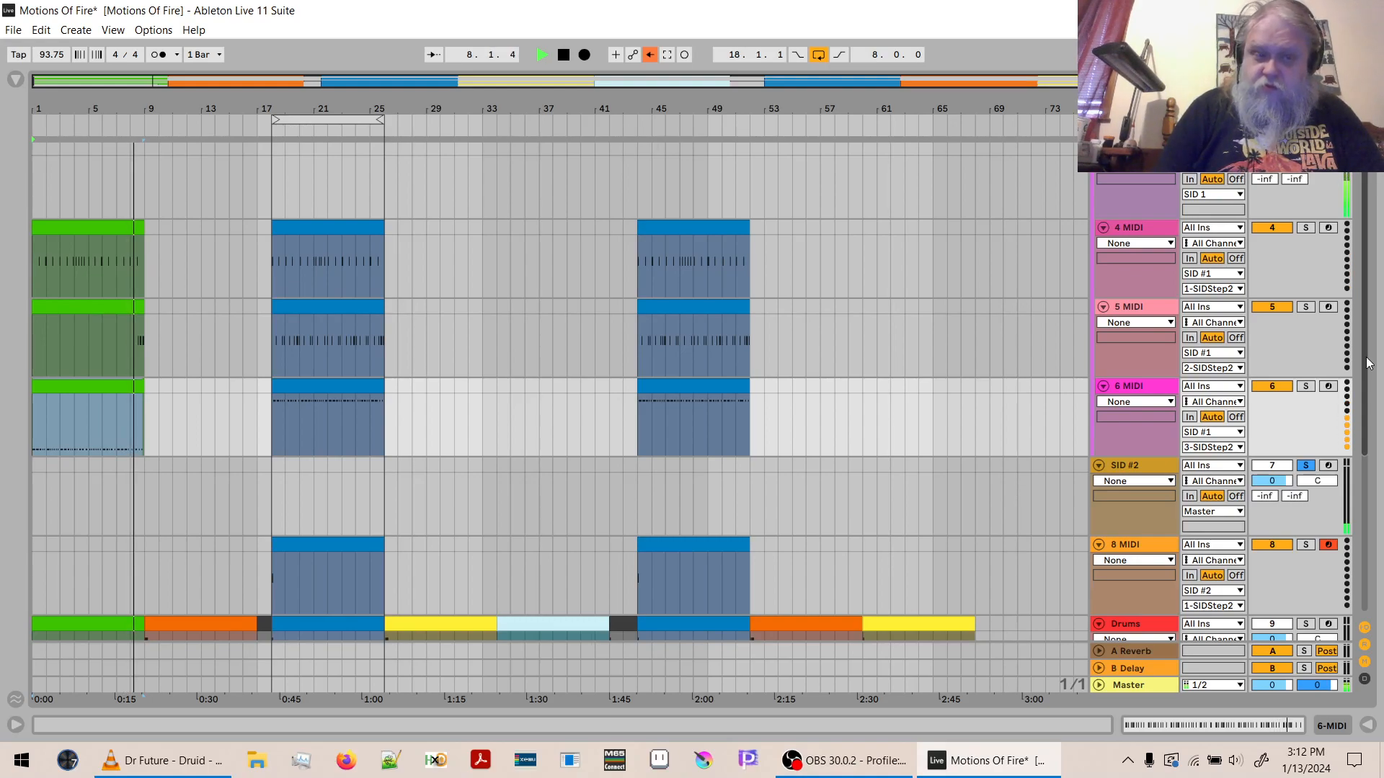
{"action": "key", "text": "space"}
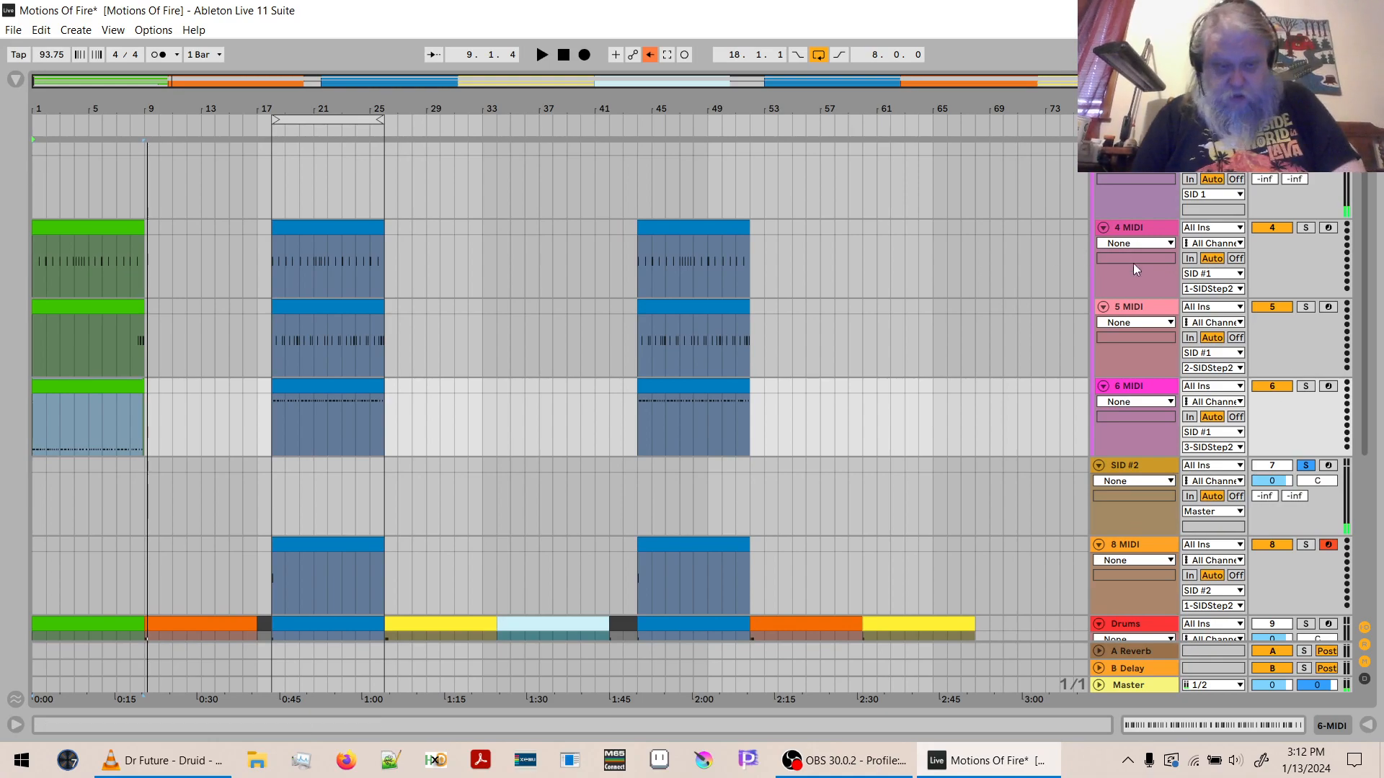
- Copy the first orange Drums clip to bar 9 on the 4 MIDI, 5 MIDI and 6 MIDI tracks
{"action": "left_click", "coordinate": [222, 623]}
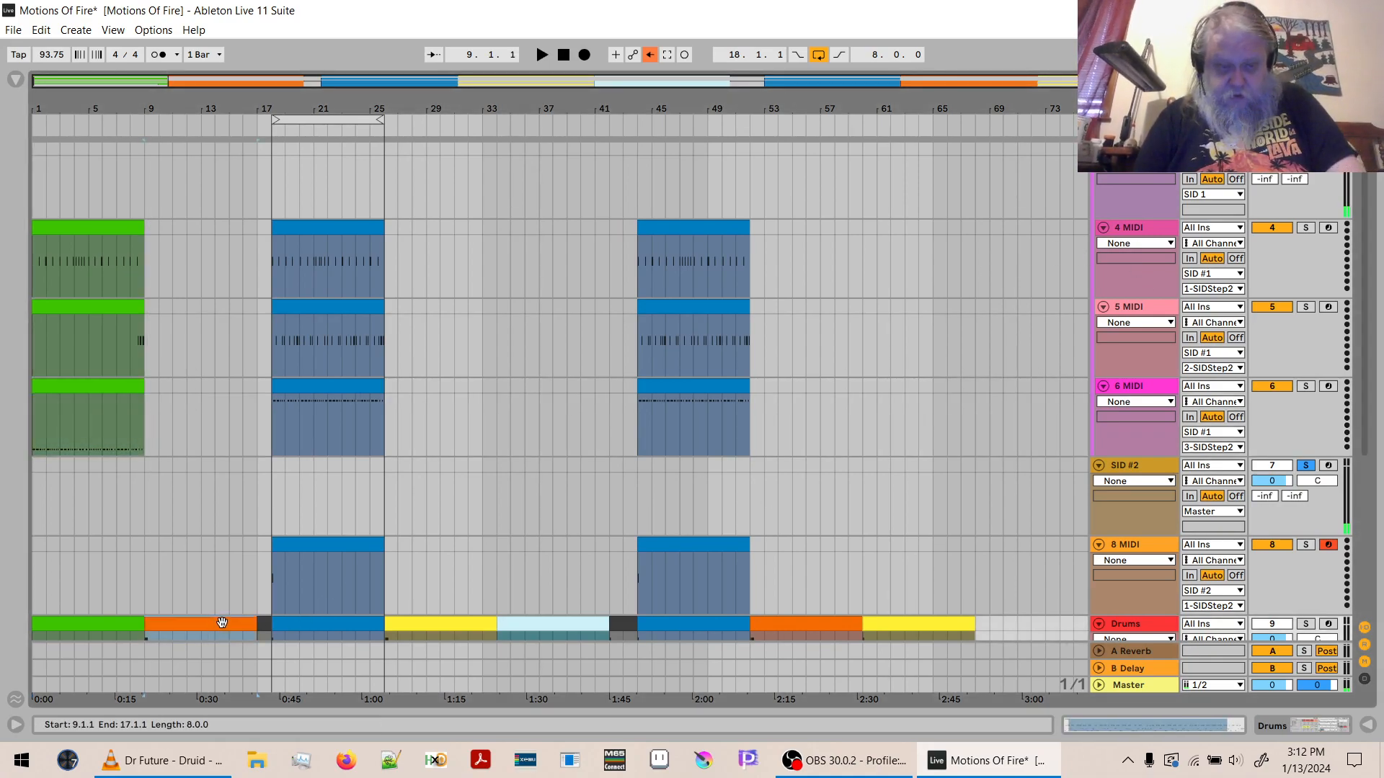
{"action": "left_click", "coordinate": [150, 228]}
{"action": "key", "text": "ctrl+v"}
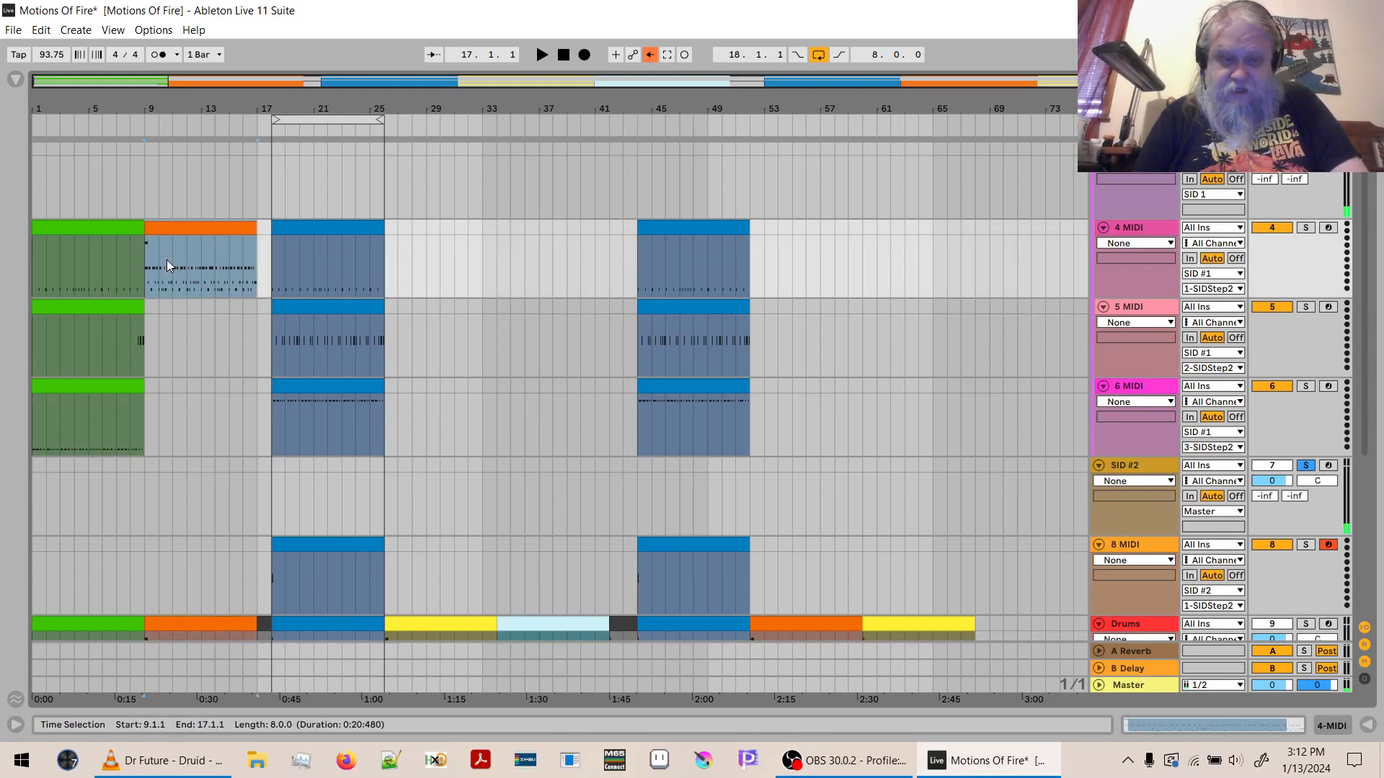
{"action": "left_click", "coordinate": [146, 308]}
{"action": "key", "text": "ctrl+v"}
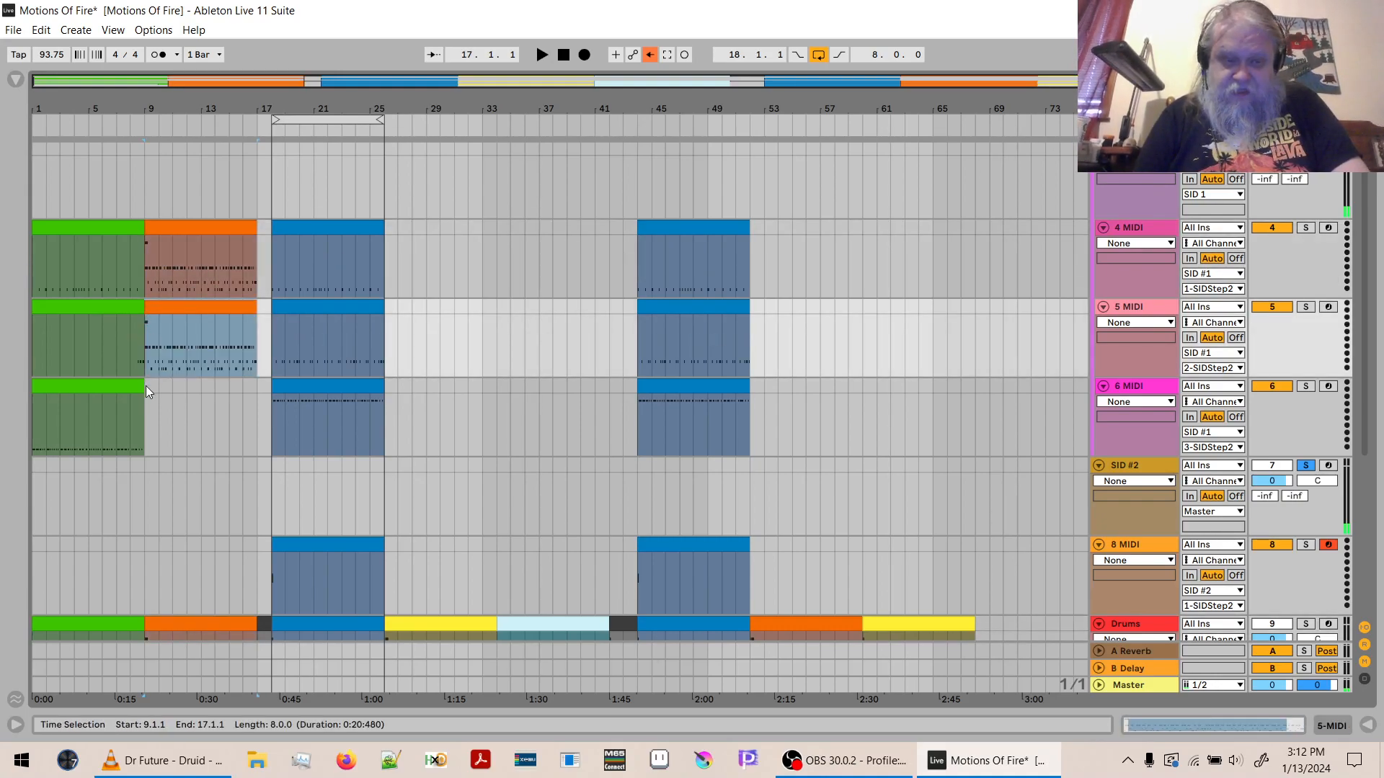
{"action": "left_click", "coordinate": [146, 386]}
{"action": "key", "text": "ctrl+v"}
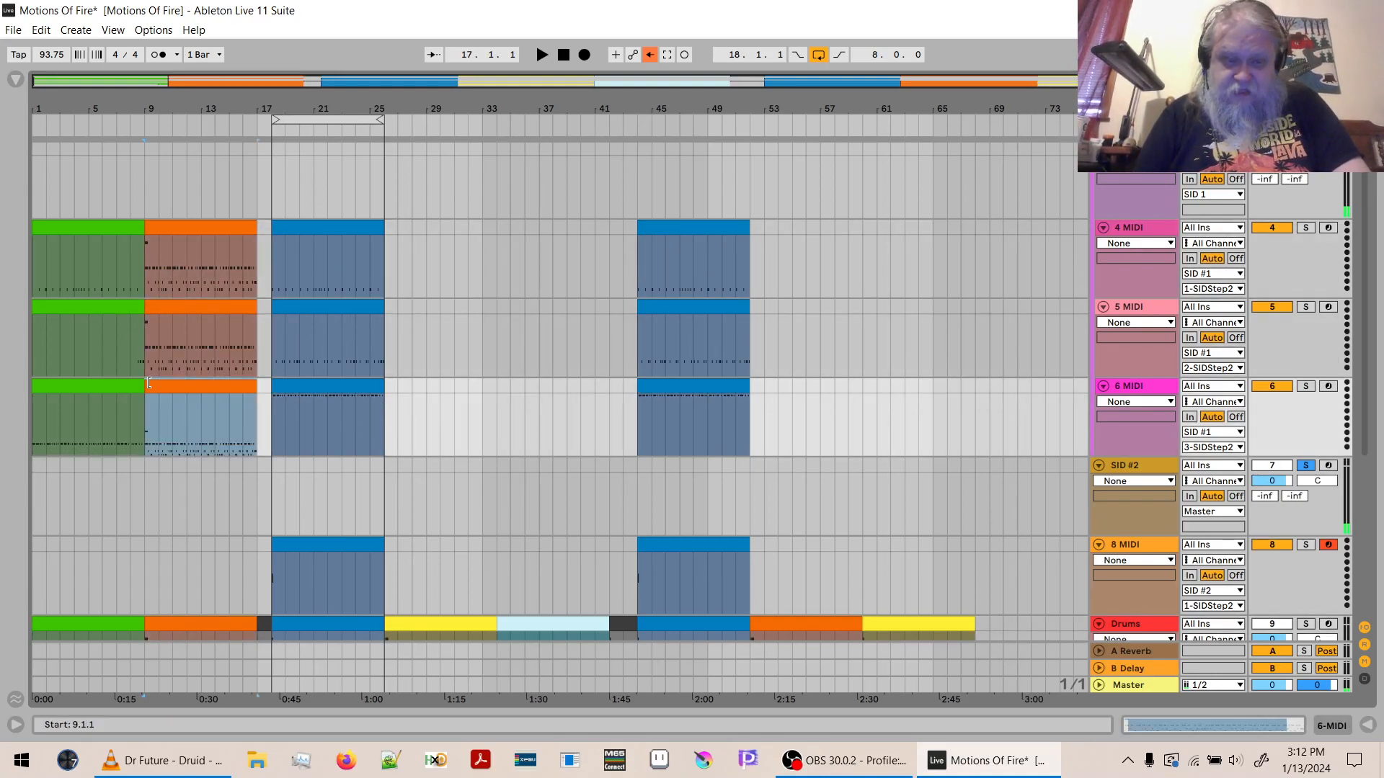
- Fit the note editor to the orange clip's used key range and paste the orange Drums clip at bar 9 on 8 MIDI
{"action": "double_click", "coordinate": [205, 228]}
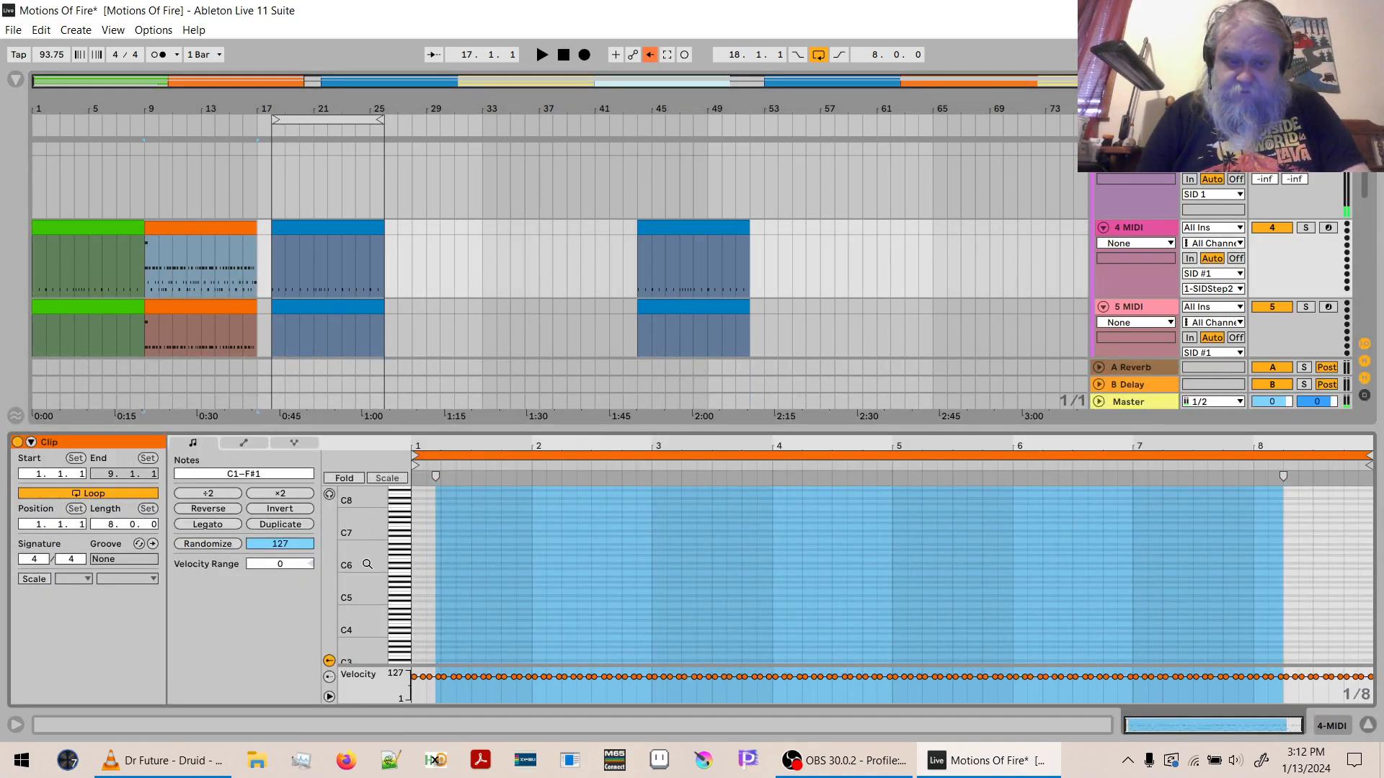
{"action": "double_click", "coordinate": [368, 564]}
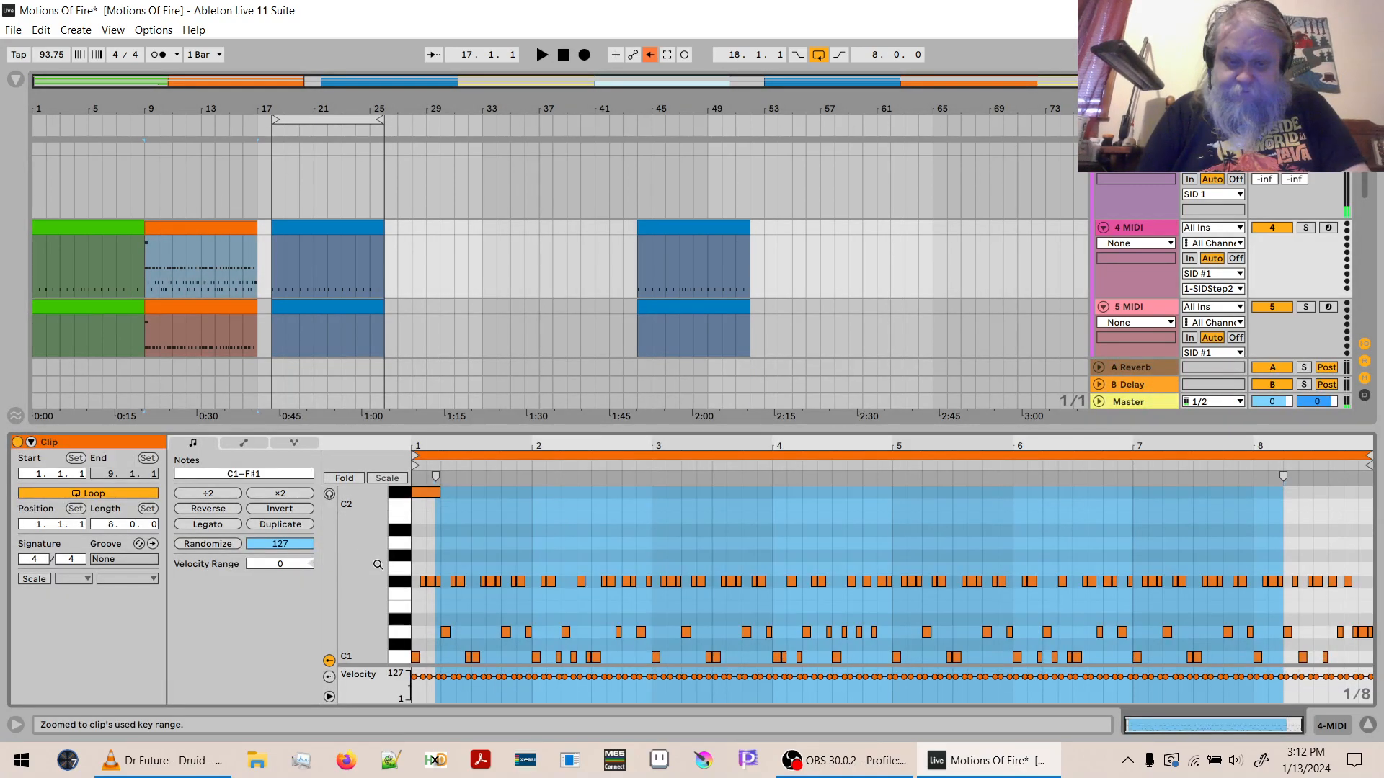
{"action": "left_click", "coordinate": [398, 495]}
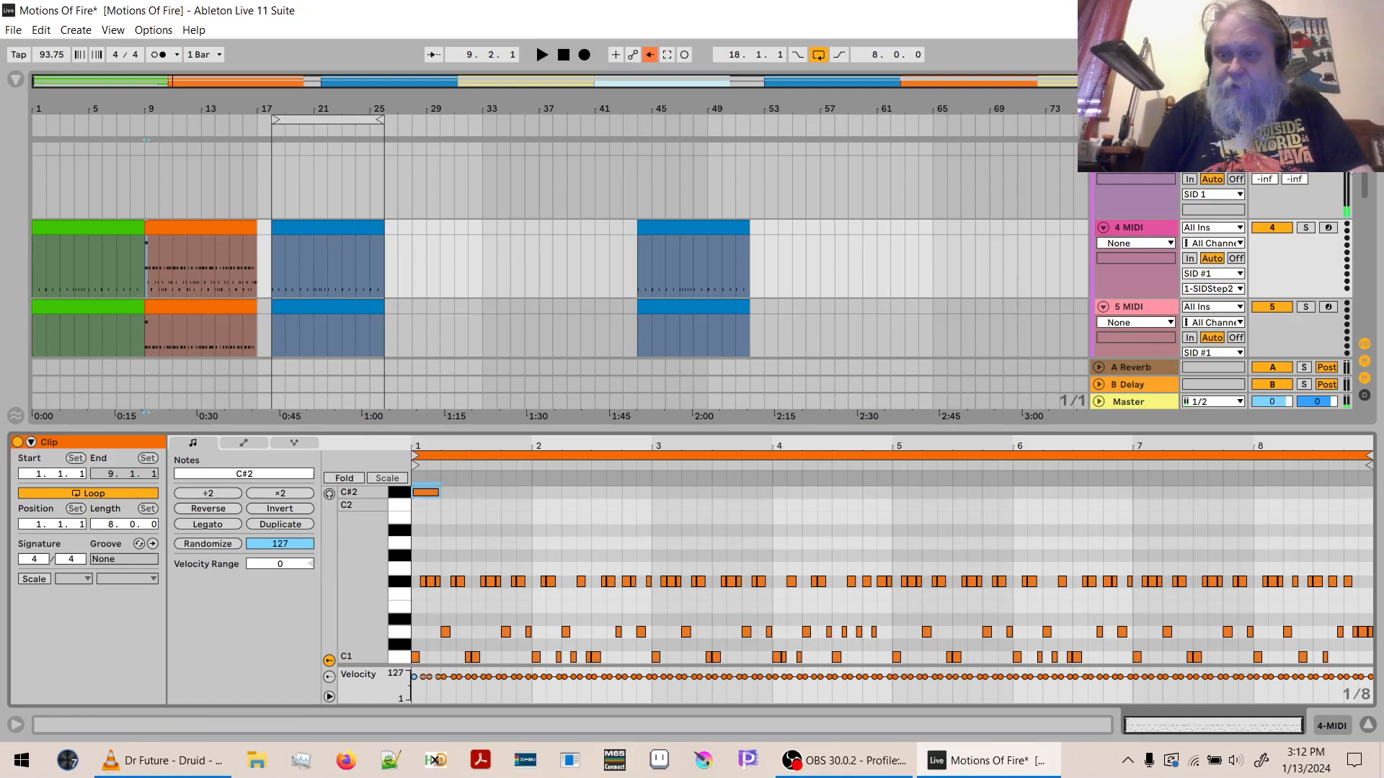
{"action": "scroll", "coordinate": [1066, 288], "scroll_direction": "down", "scroll_amount": 3}
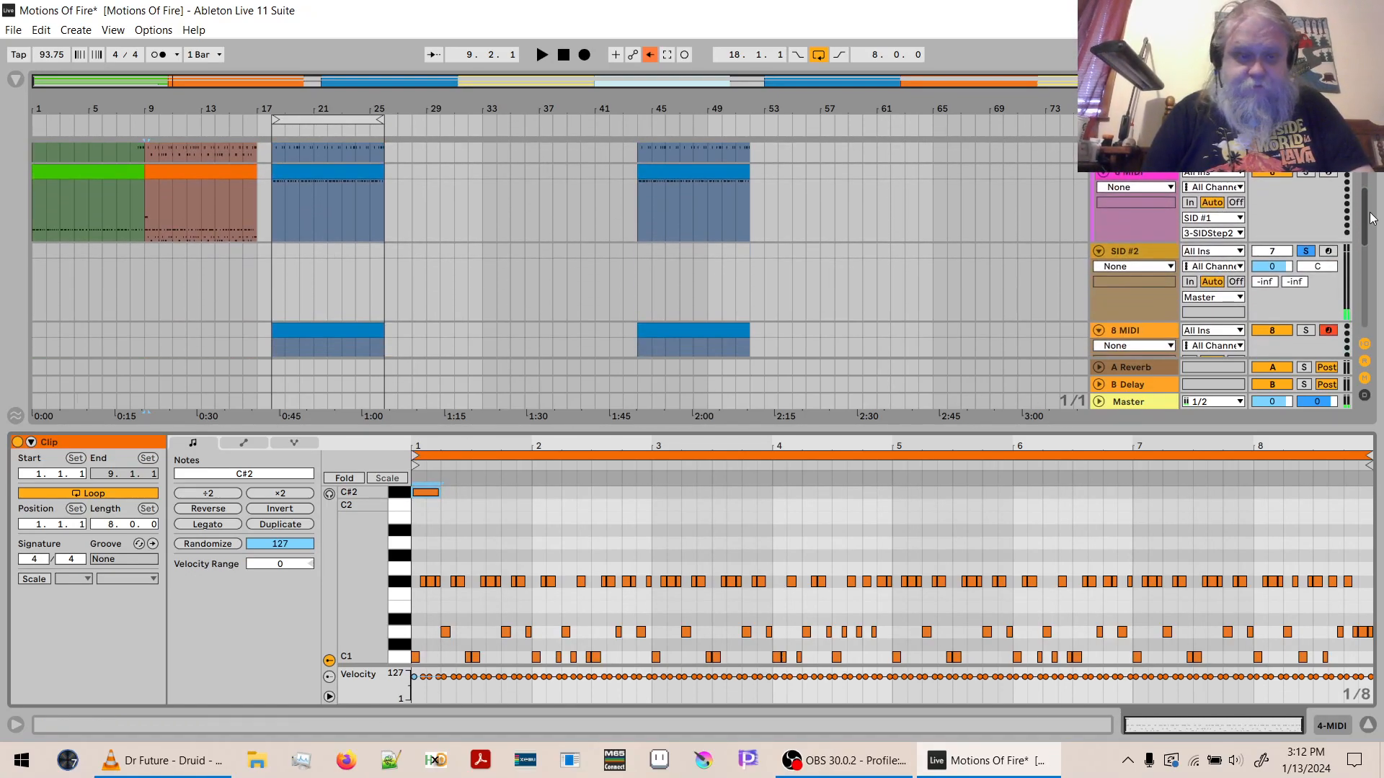
{"action": "left_click", "coordinate": [145, 330]}
{"action": "key", "text": "ctrl+v"}
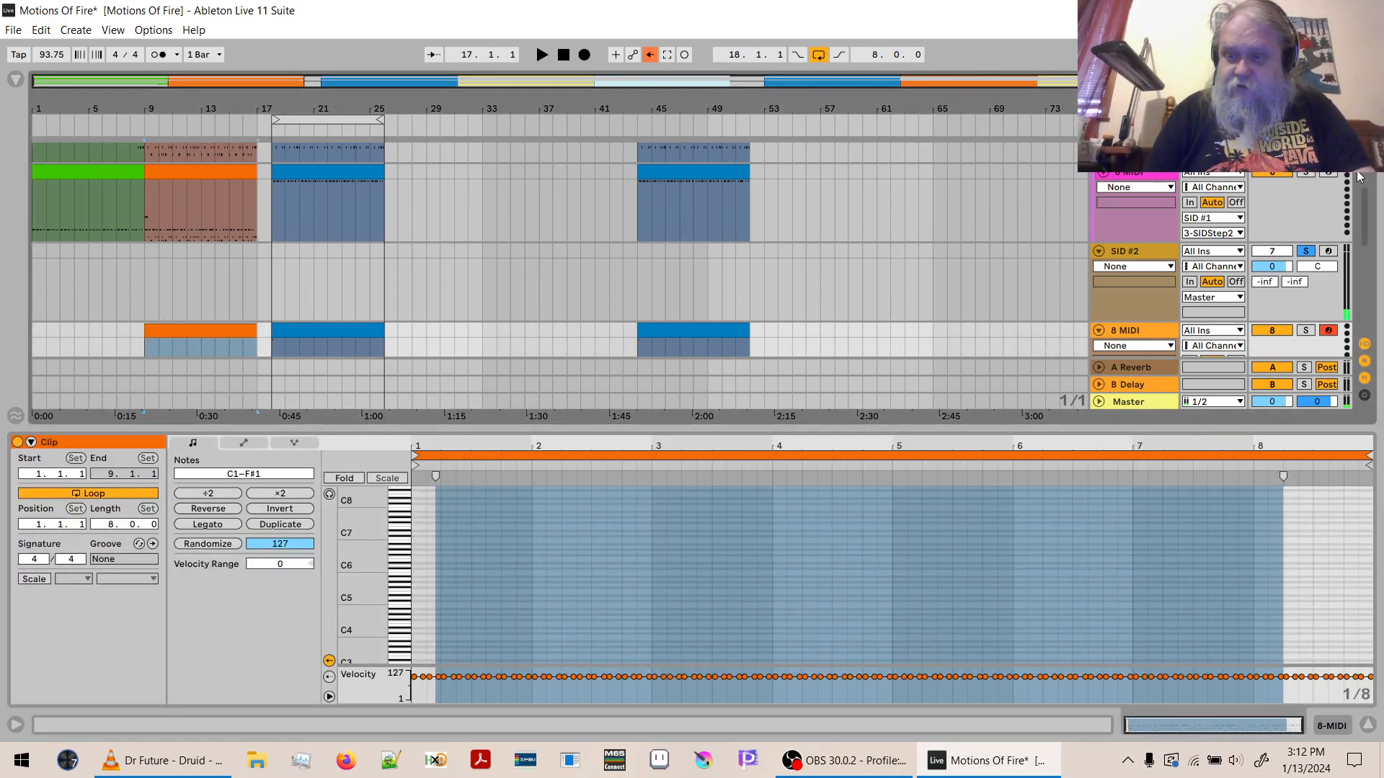
{"action": "left_click_drag", "start_coordinate": [1363, 195], "coordinate": [1363, 162]}
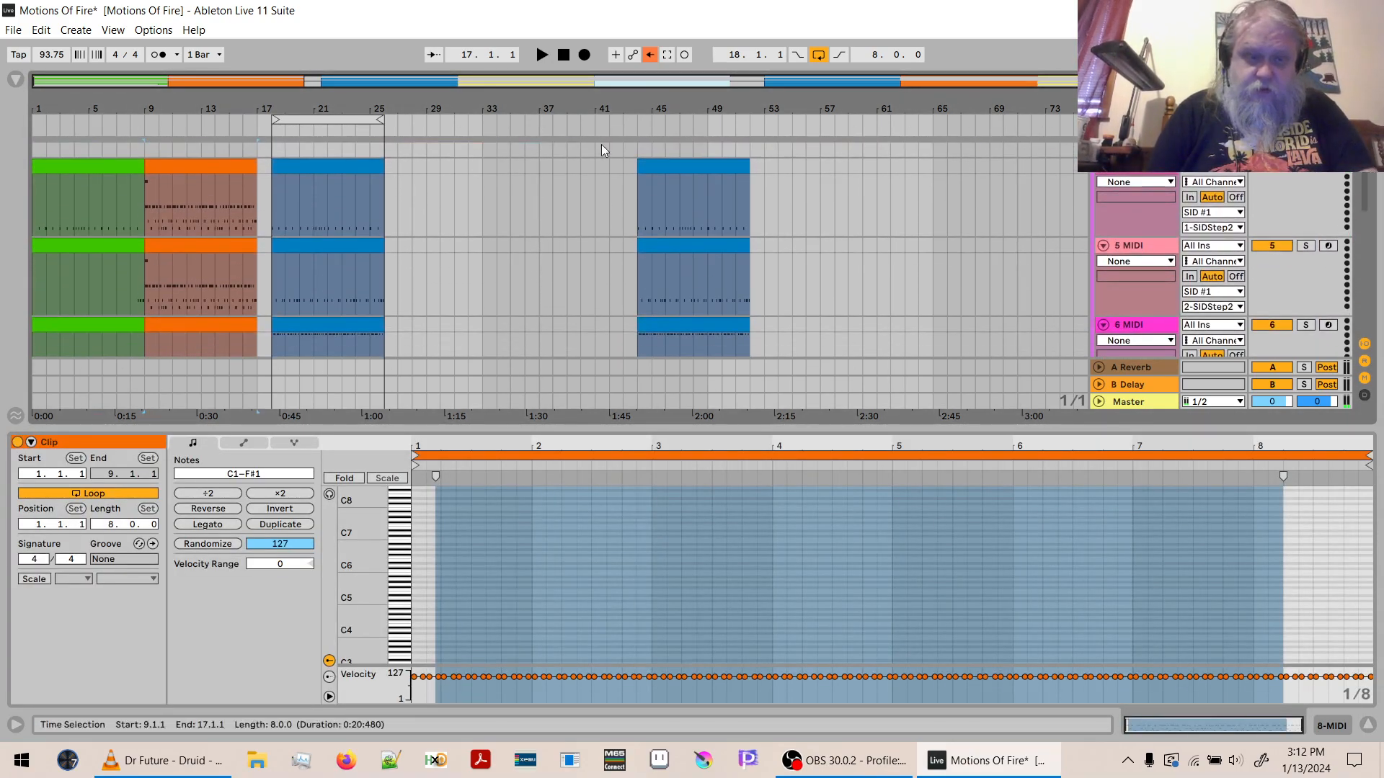
{"action": "left_click", "coordinate": [174, 166]}
{"action": "left_click_drag", "start_coordinate": [397, 493], "coordinate": [404, 635]}
{"action": "key", "text": "Delete"}
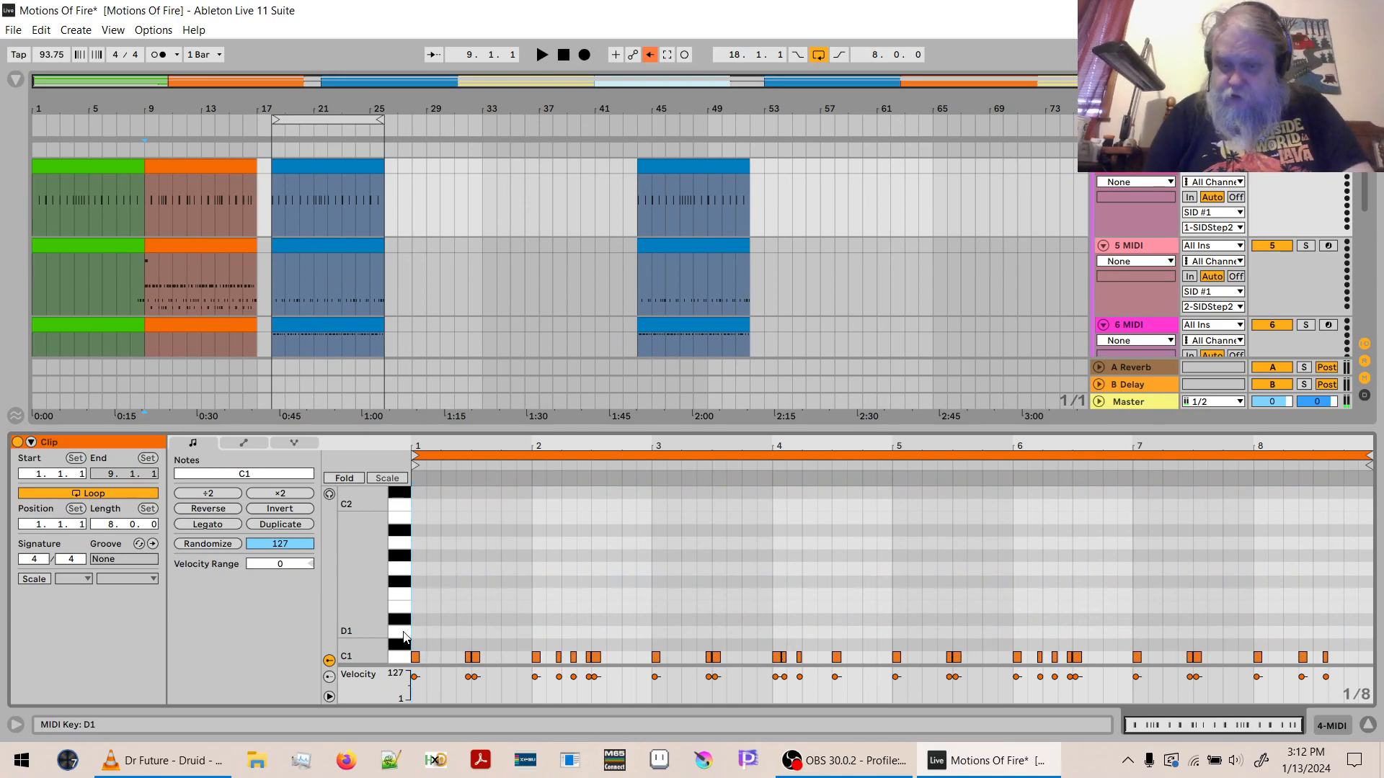
{"action": "key", "text": "ctrl+a"}
{"action": "key", "text": "ctrl+z"}
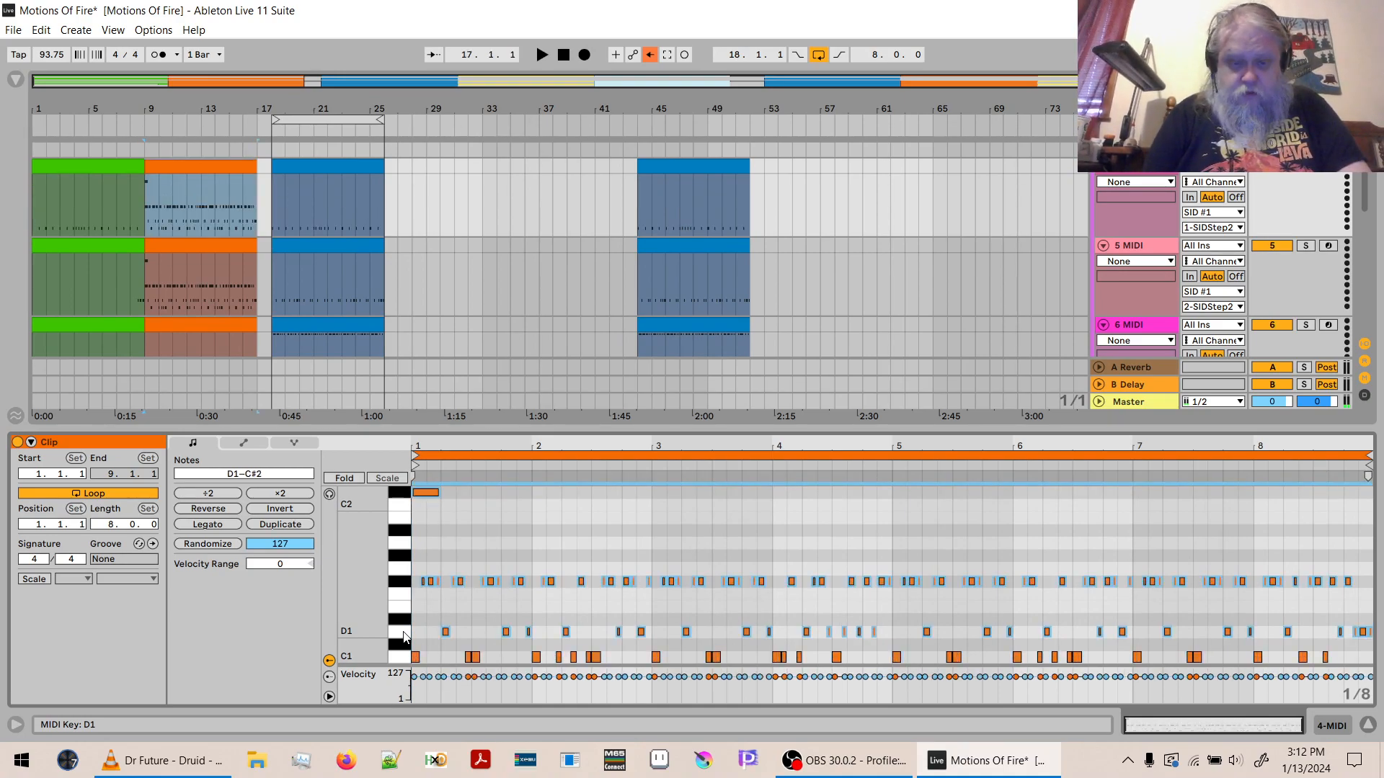
- Shorten all the notes in the orange 4 MIDI clip together, leaving gaps between back-to-back notes
{"action": "left_click", "coordinate": [706, 535]}
{"action": "left_click_drag", "start_coordinate": [724, 445], "coordinate": [724, 527]}
{"action": "key", "text": "ctrl+a"}
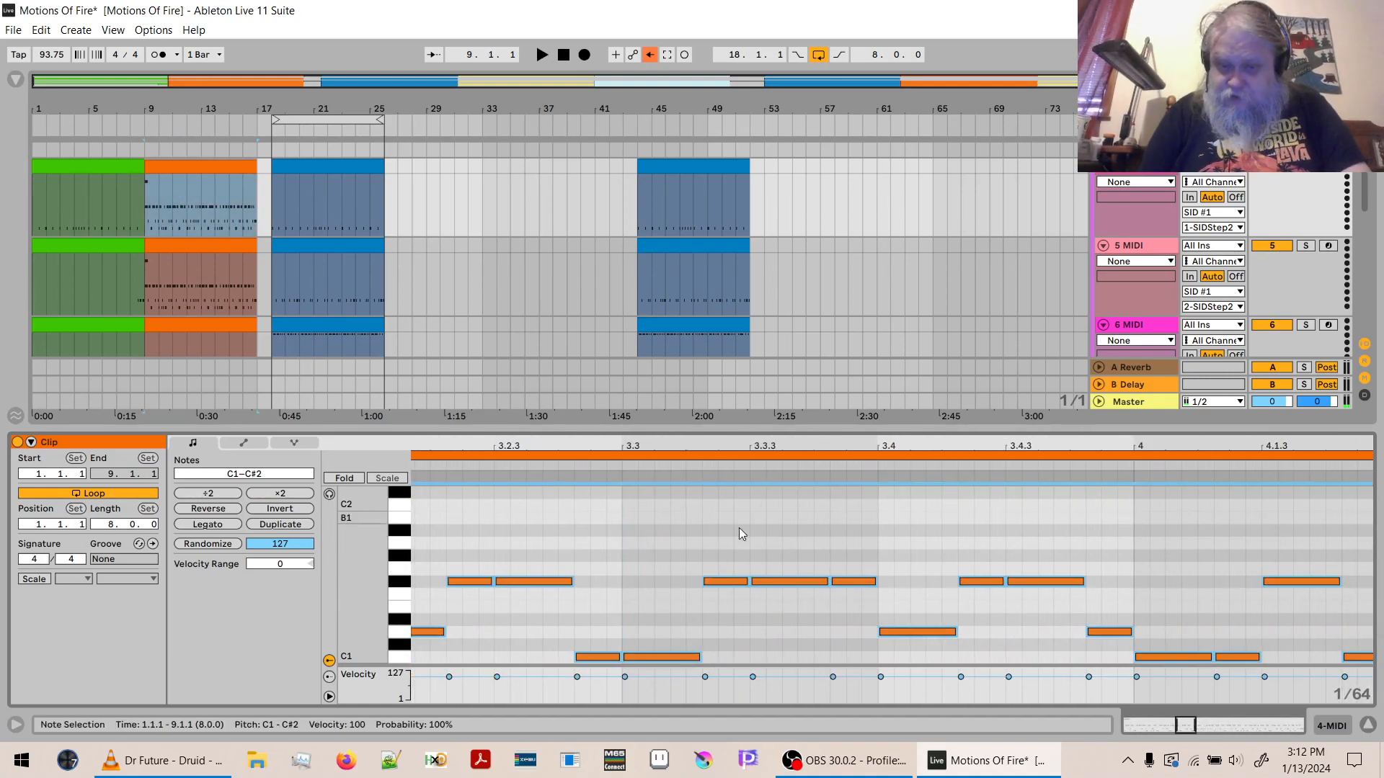
{"action": "left_click_drag", "start_coordinate": [747, 582], "coordinate": [721, 581]}
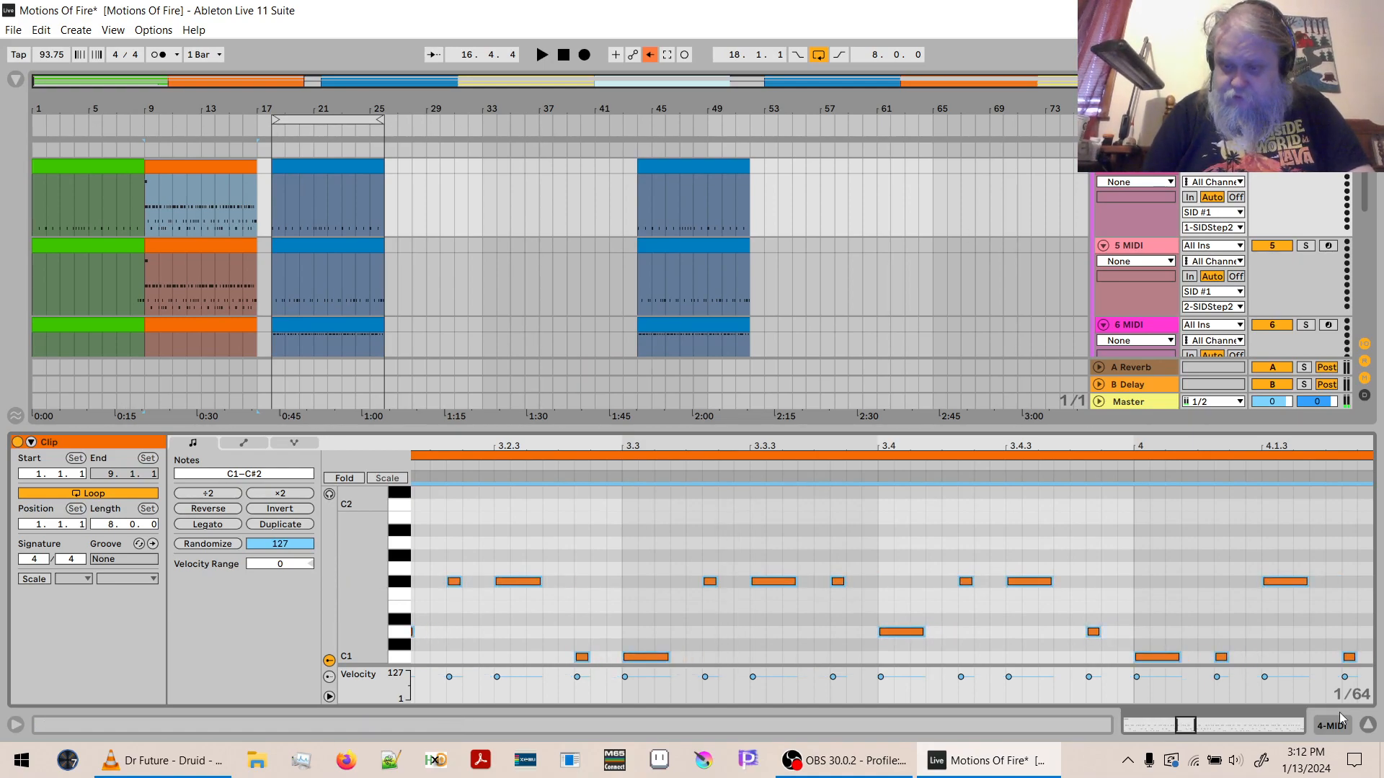
- Replace the orange clips at bar 9 on 5 MIDI, 6 MIDI and 8 MIDI with copies of the shortened 4 MIDI clip
{"action": "left_click", "coordinate": [1369, 725]}
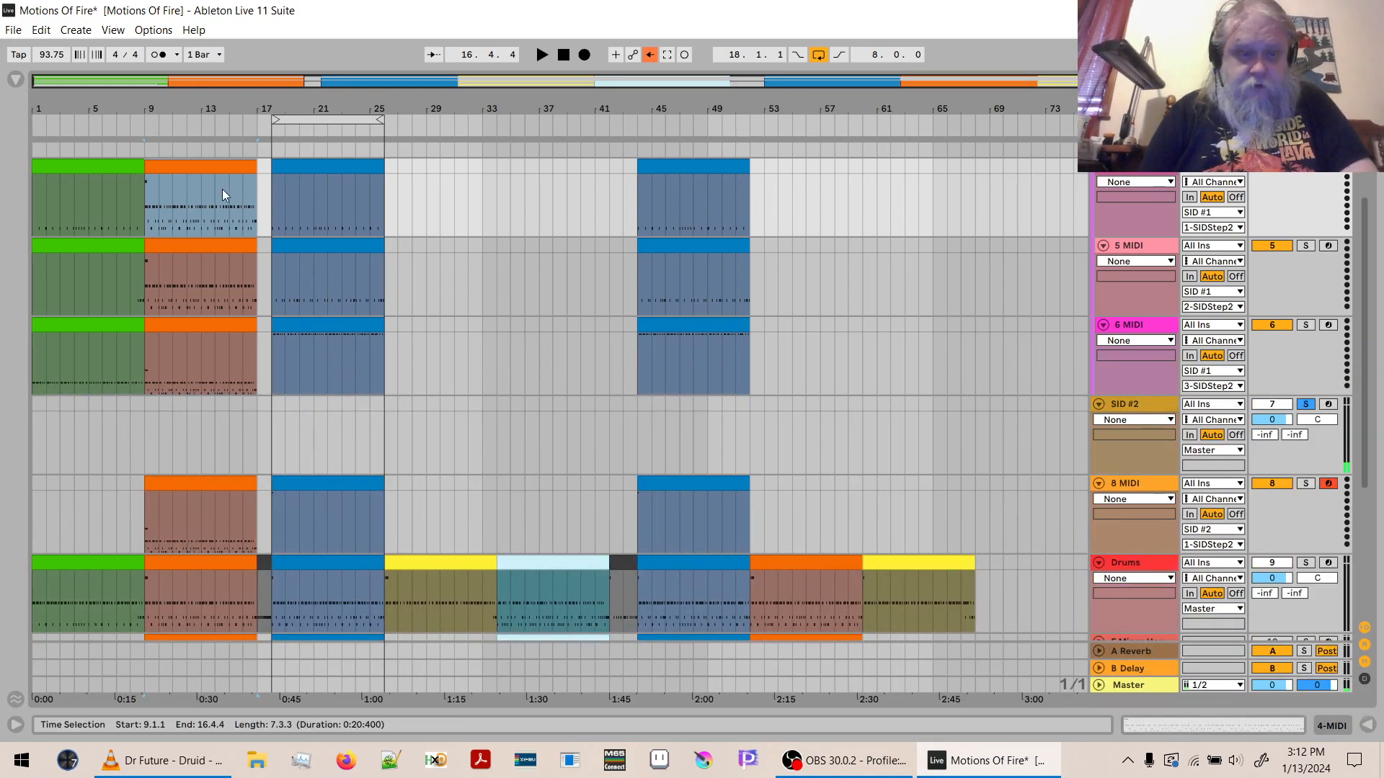
{"action": "left_click", "coordinate": [210, 245]}
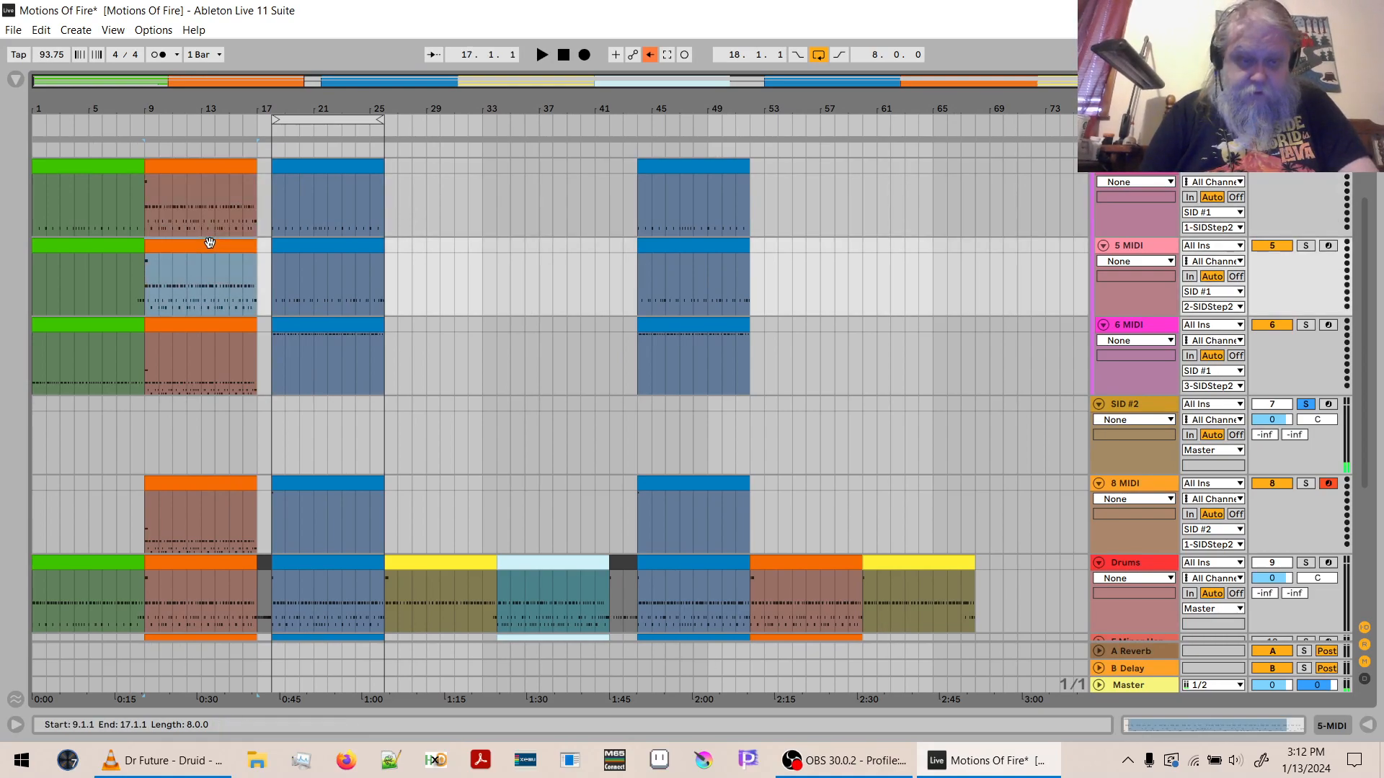
{"action": "left_click", "coordinate": [210, 328]}
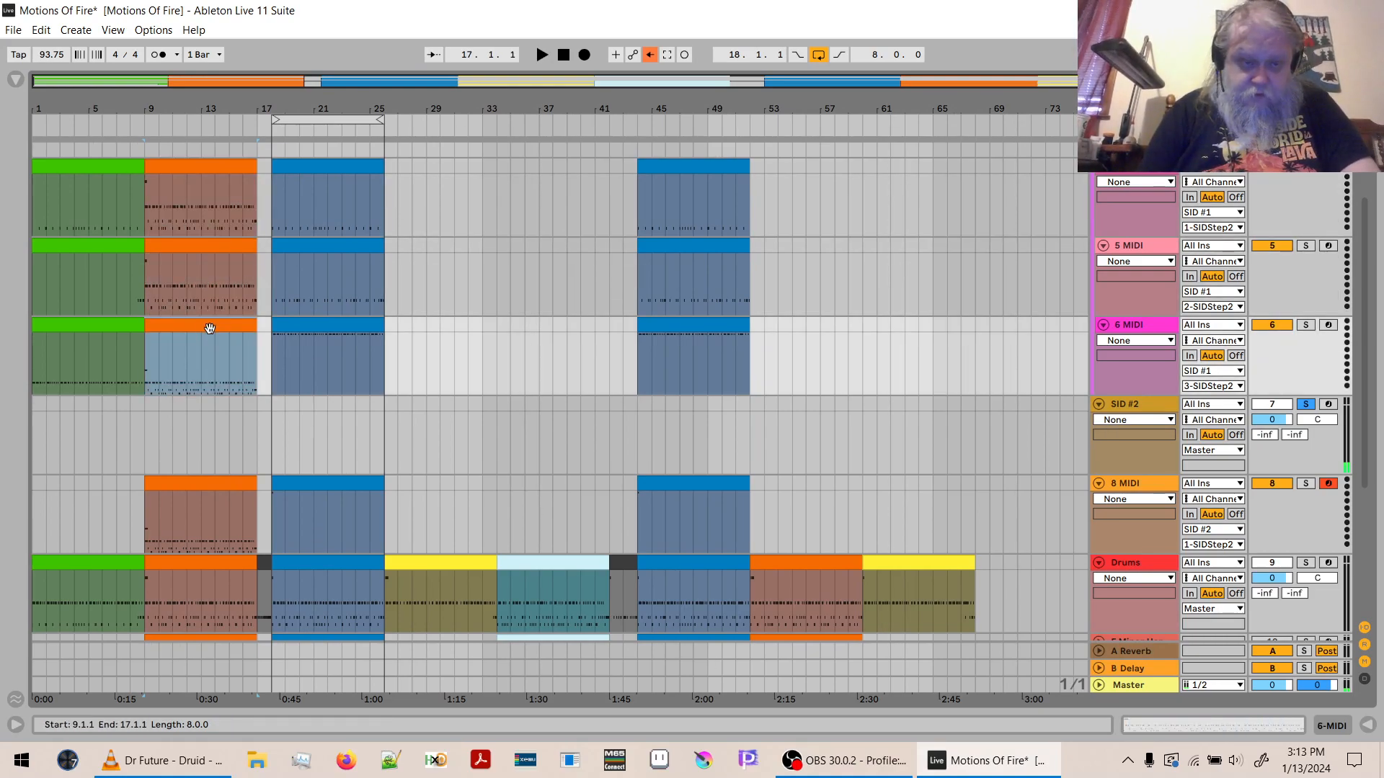
{"action": "left_click", "coordinate": [192, 484]}
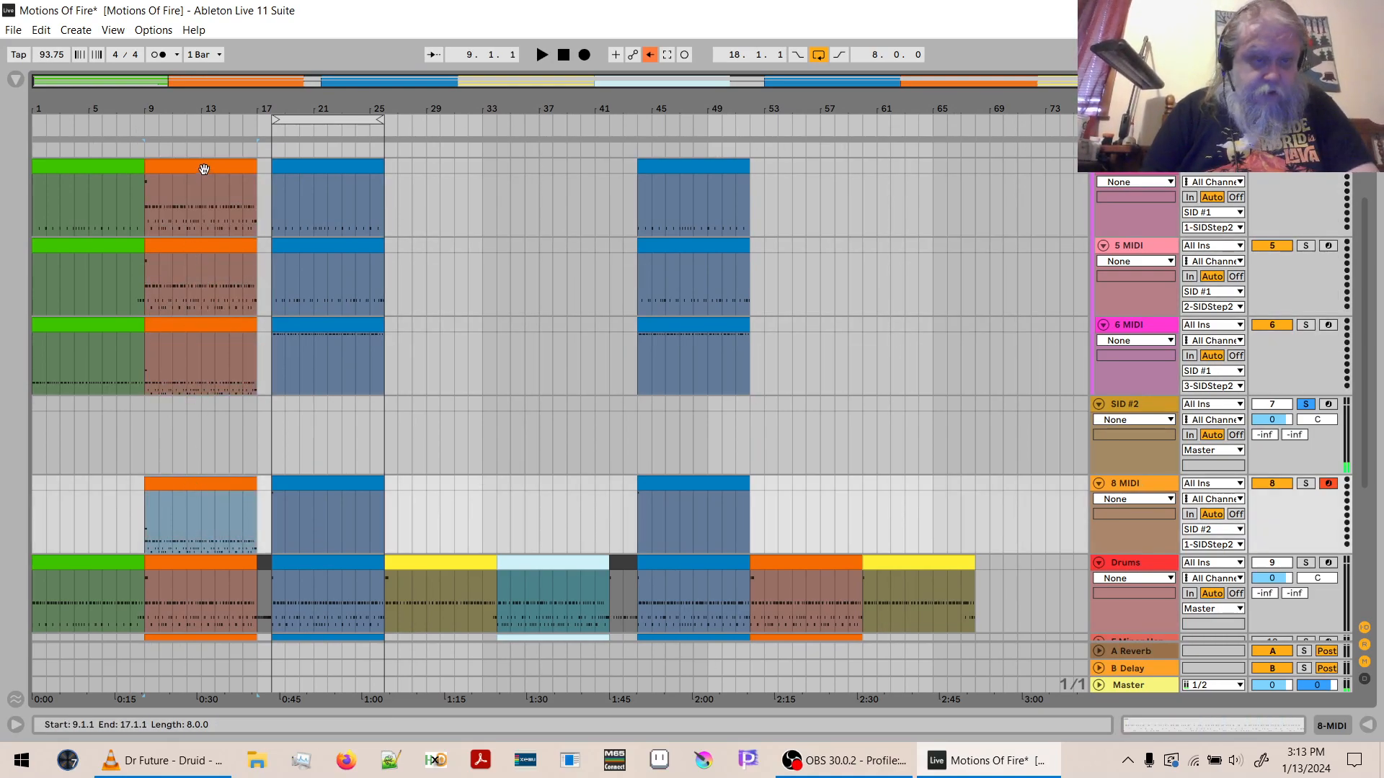
- Delete the C#2, F#1 and D1 notes from the orange 4 MIDI clip, keeping only the C1 notes
{"action": "double_click", "coordinate": [202, 190]}
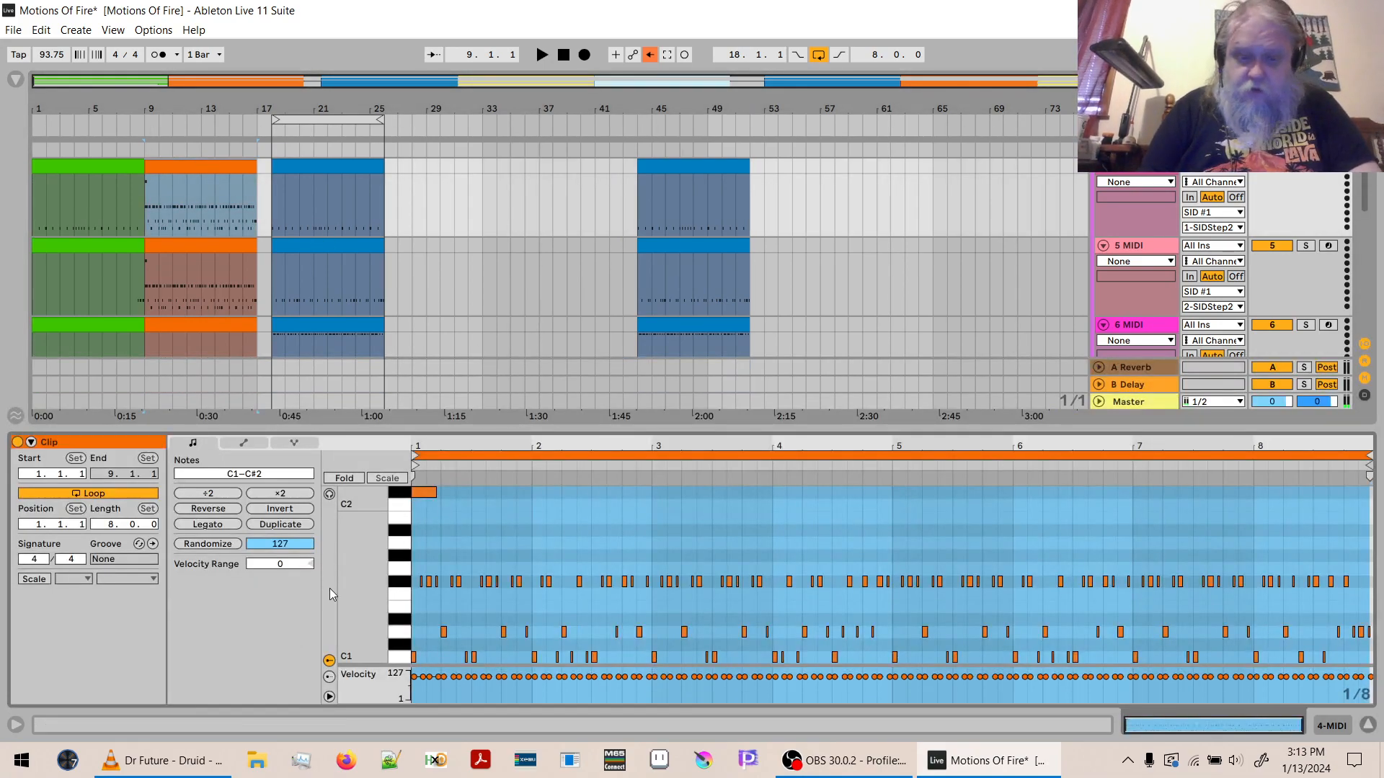
{"action": "left_click_drag", "start_coordinate": [399, 496], "coordinate": [408, 640]}
{"action": "key", "text": "Delete"}
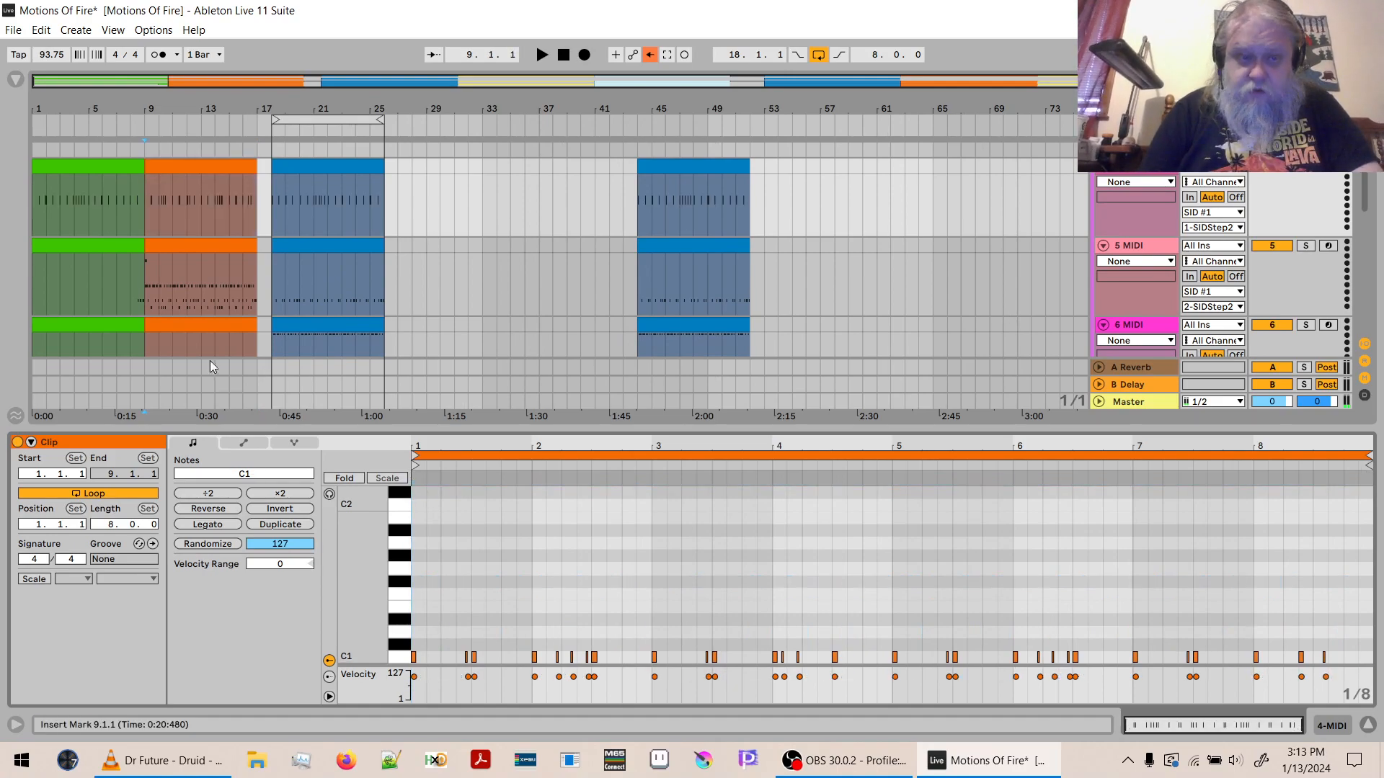
- Delete the C#2, F#1 and C1 notes from the orange 5 MIDI clip, keeping only the D1 notes
{"action": "left_click", "coordinate": [157, 283]}
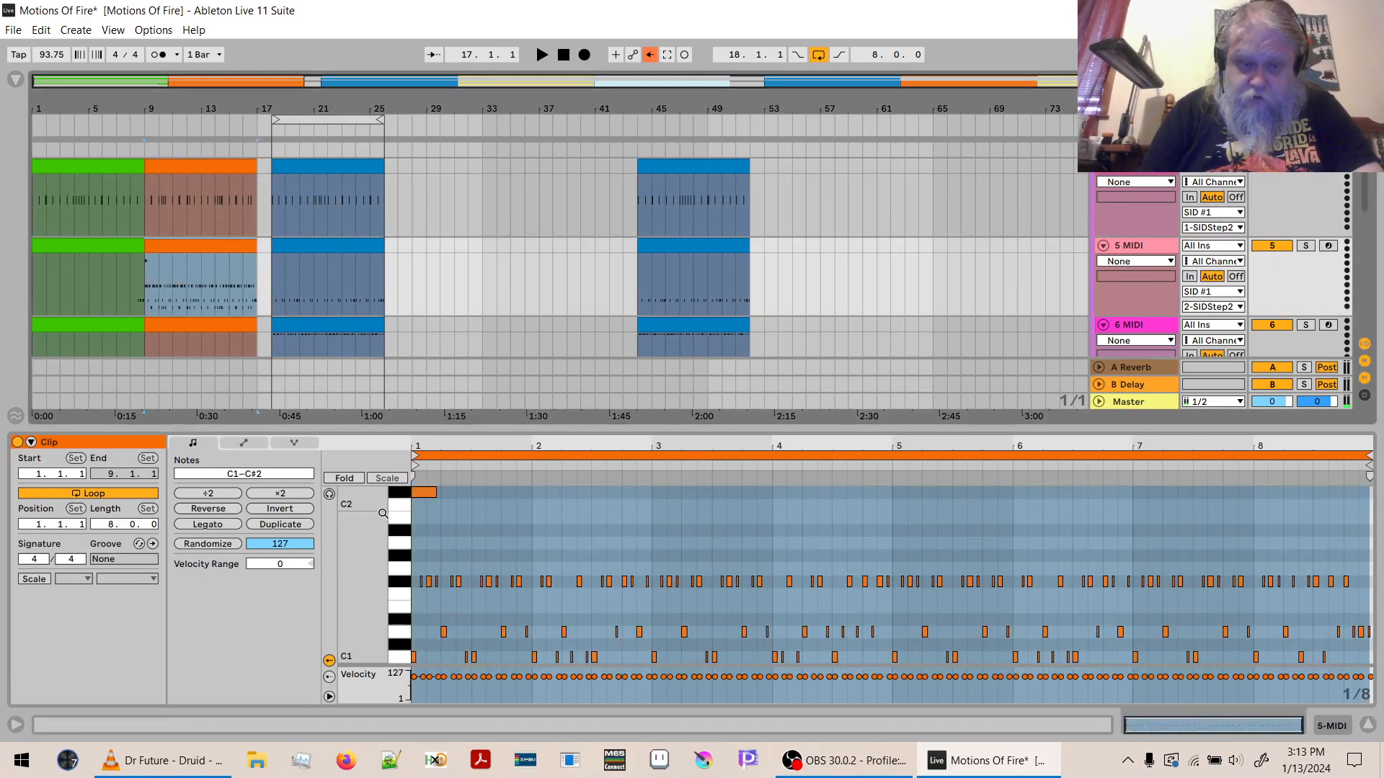
{"action": "left_click_drag", "start_coordinate": [399, 493], "coordinate": [399, 599]}
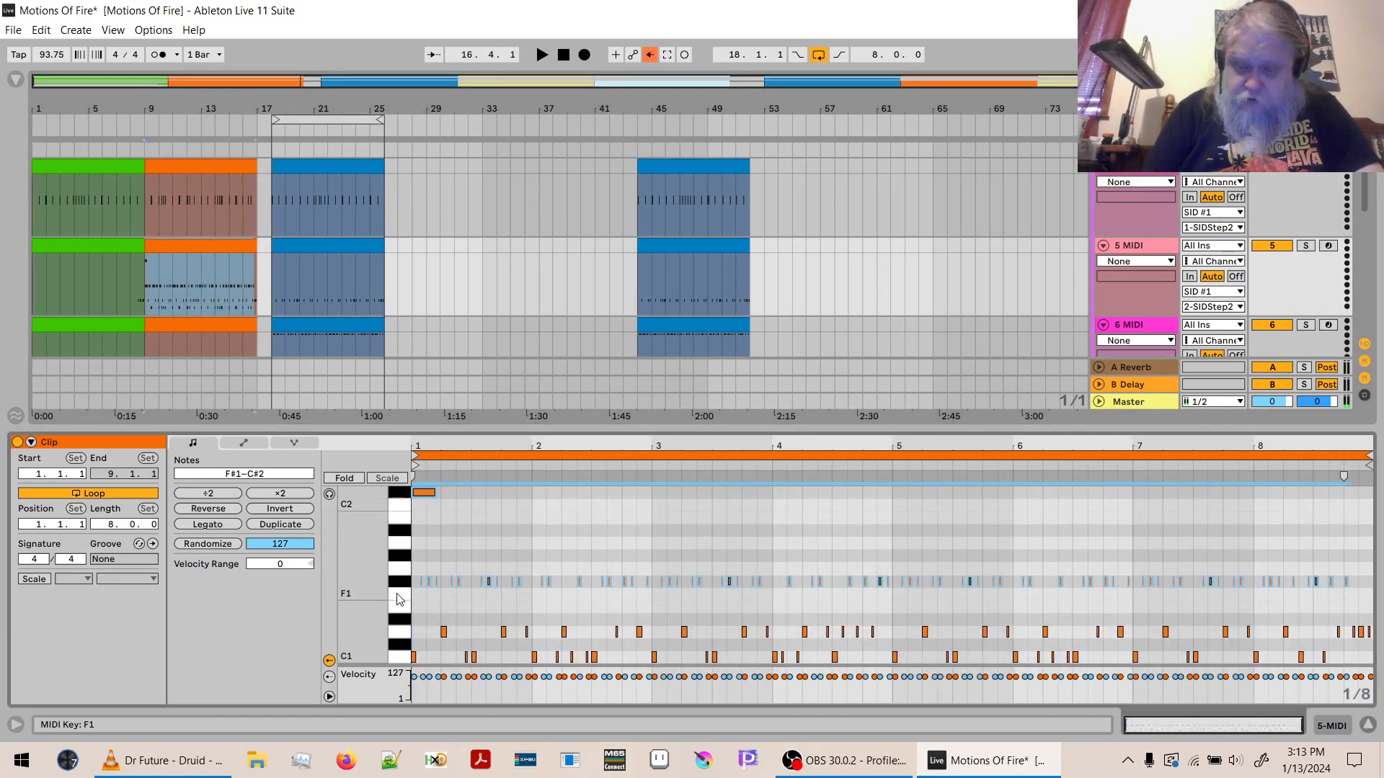
{"action": "key", "text": "Delete"}
{"action": "left_click", "coordinate": [395, 664]}
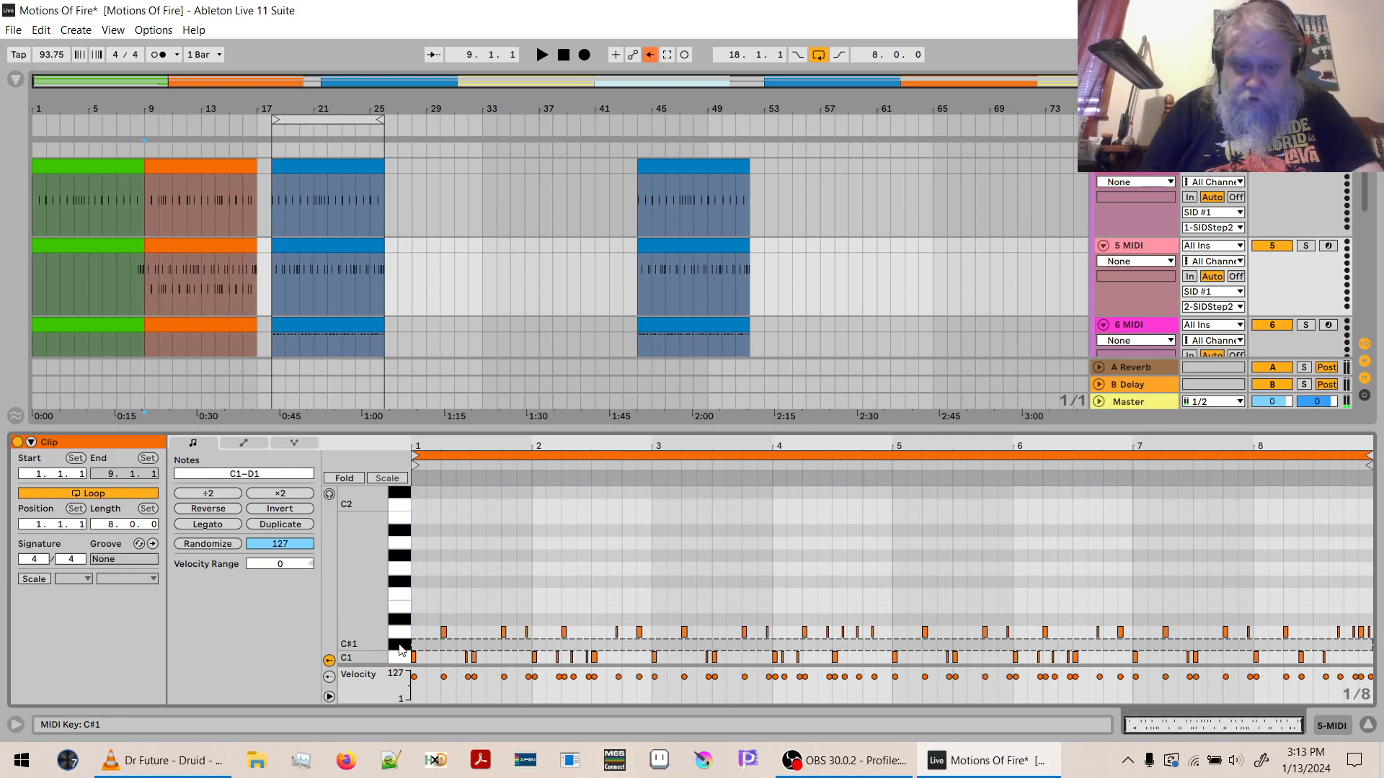
{"action": "key", "text": "Delete"}
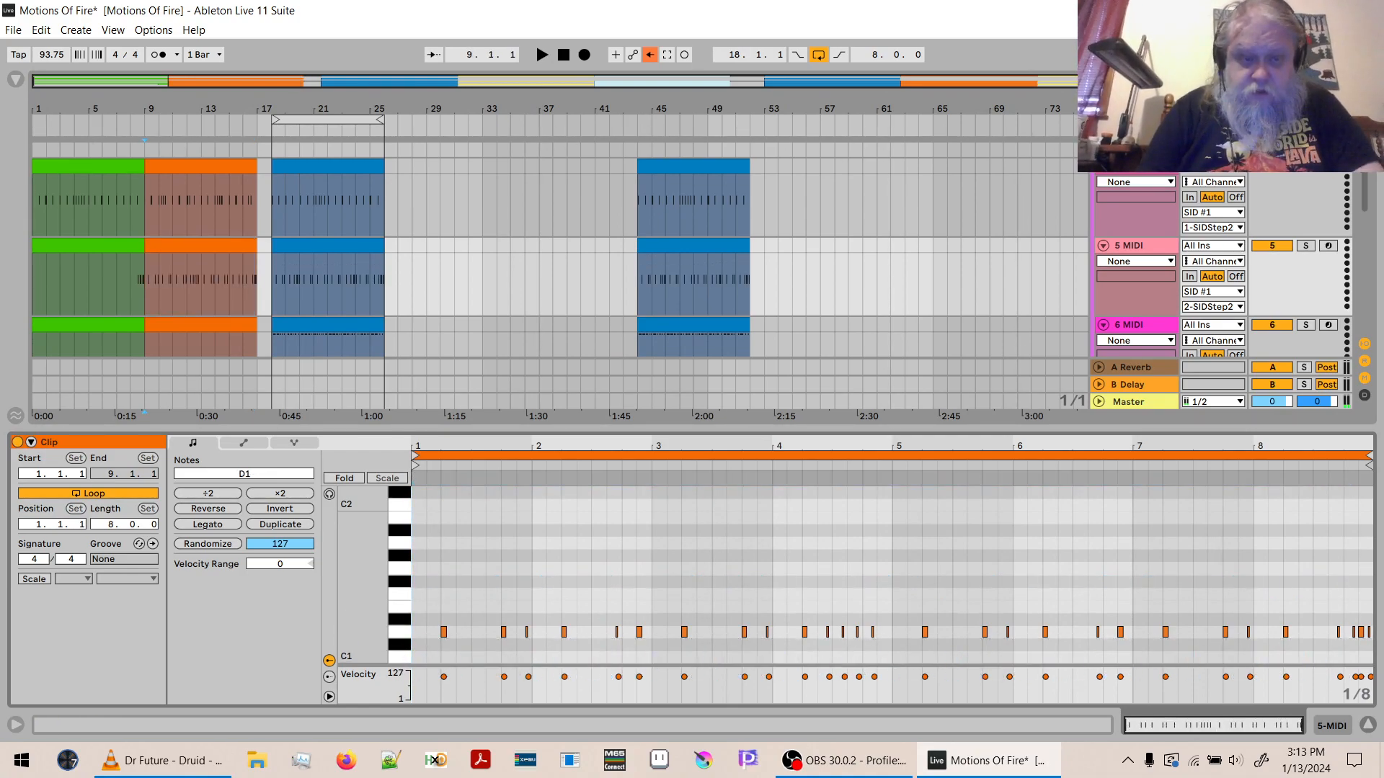
- Delete the C#2, D1 and C1 notes from the orange 6 MIDI clip, keeping only the F#1 notes
{"action": "left_click", "coordinate": [173, 325]}
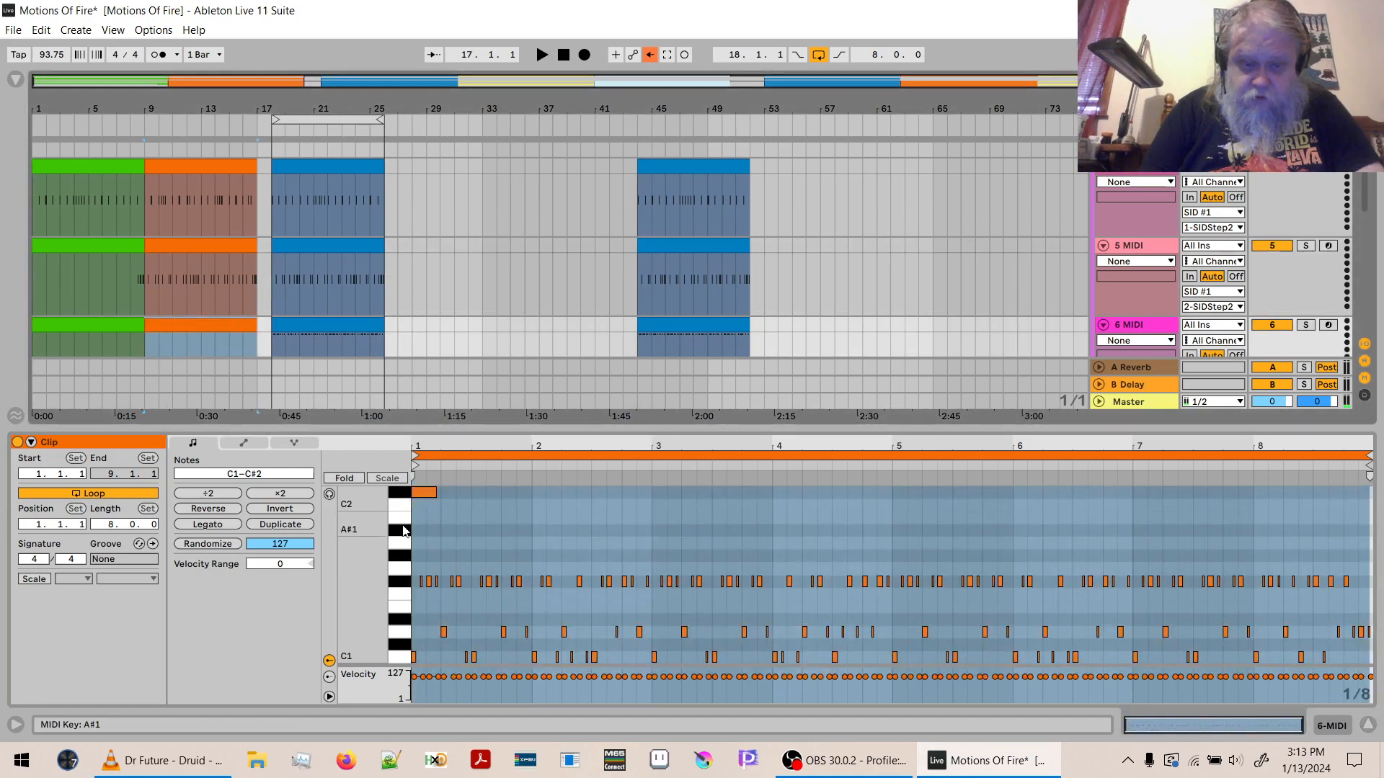
{"action": "left_click", "coordinate": [398, 496]}
{"action": "key", "text": "Delete"}
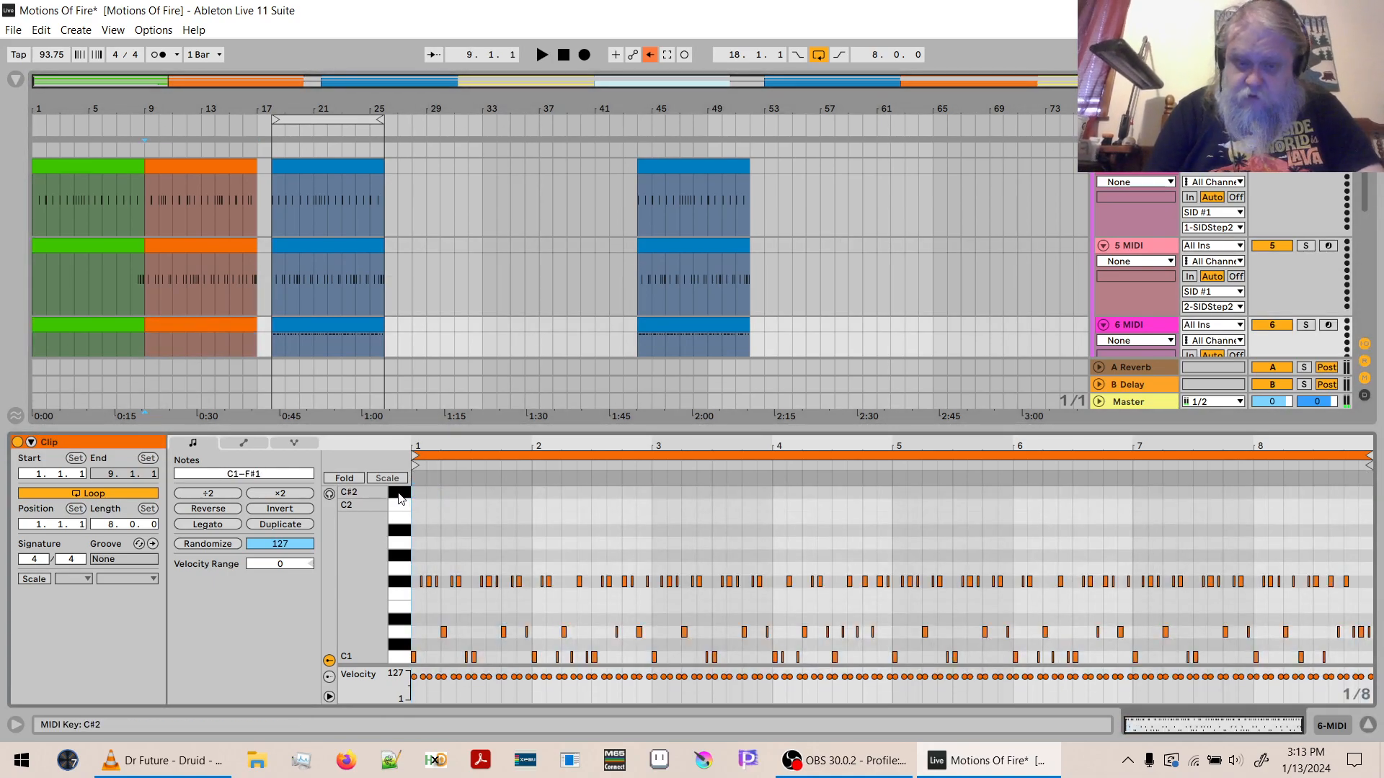
{"action": "left_click", "coordinate": [403, 633]}
{"action": "left_click", "coordinate": [402, 657], "text": "shift"}
{"action": "key", "text": "Delete"}
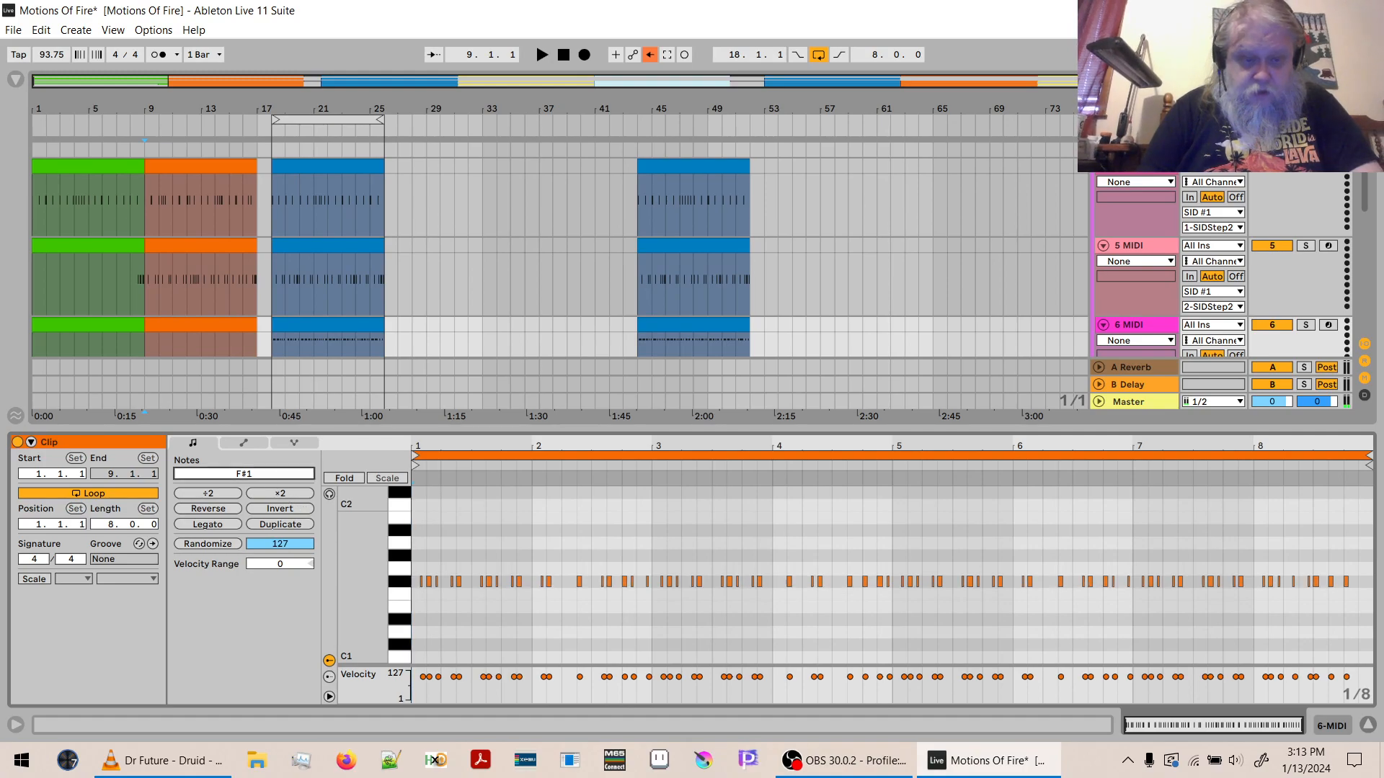
- Transpose the F#1 notes of the orange 6 MIDI clip at bar 9 up to A3
{"action": "left_click", "coordinate": [266, 480]}
{"action": "type", "text": "12"}
{"action": "key", "text": "Return"}
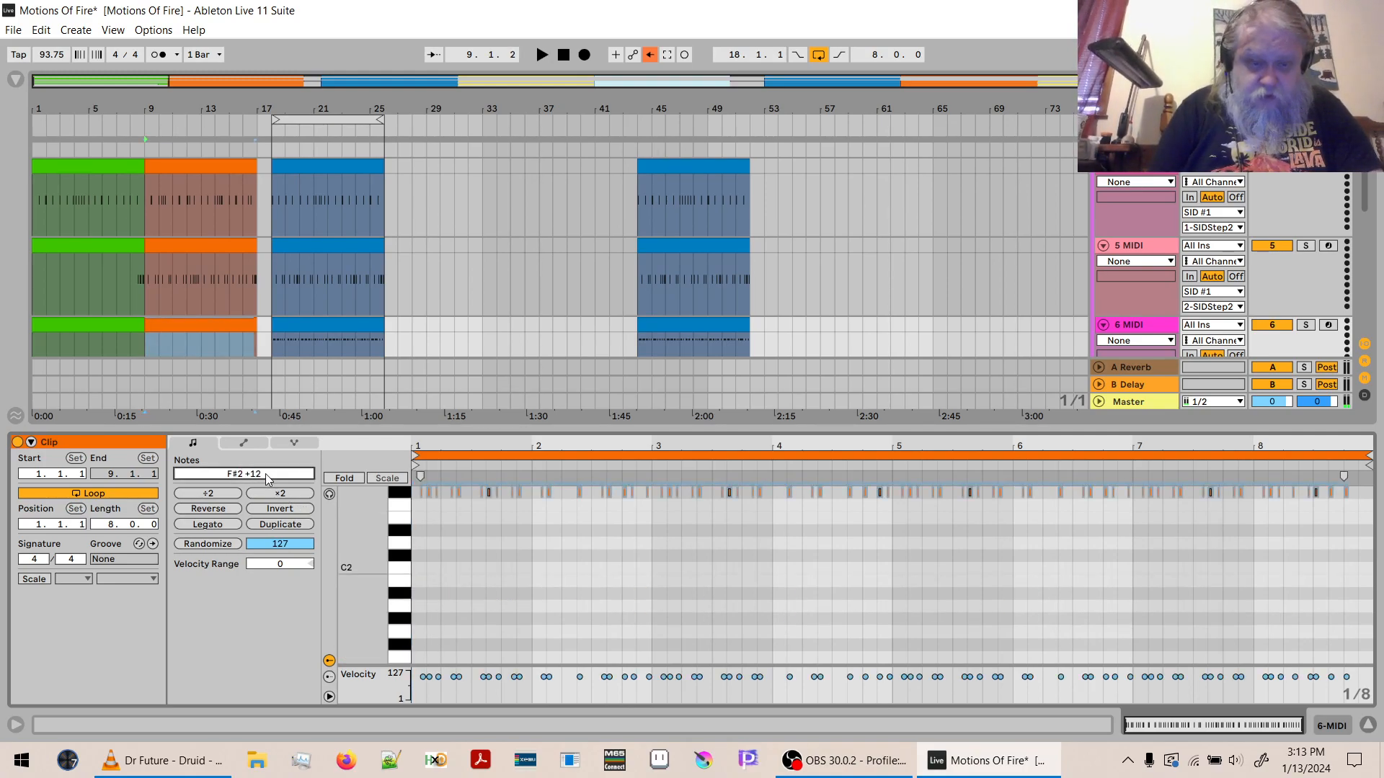
{"action": "scroll", "coordinate": [265, 477], "scroll_direction": "up", "scroll_amount": 4}
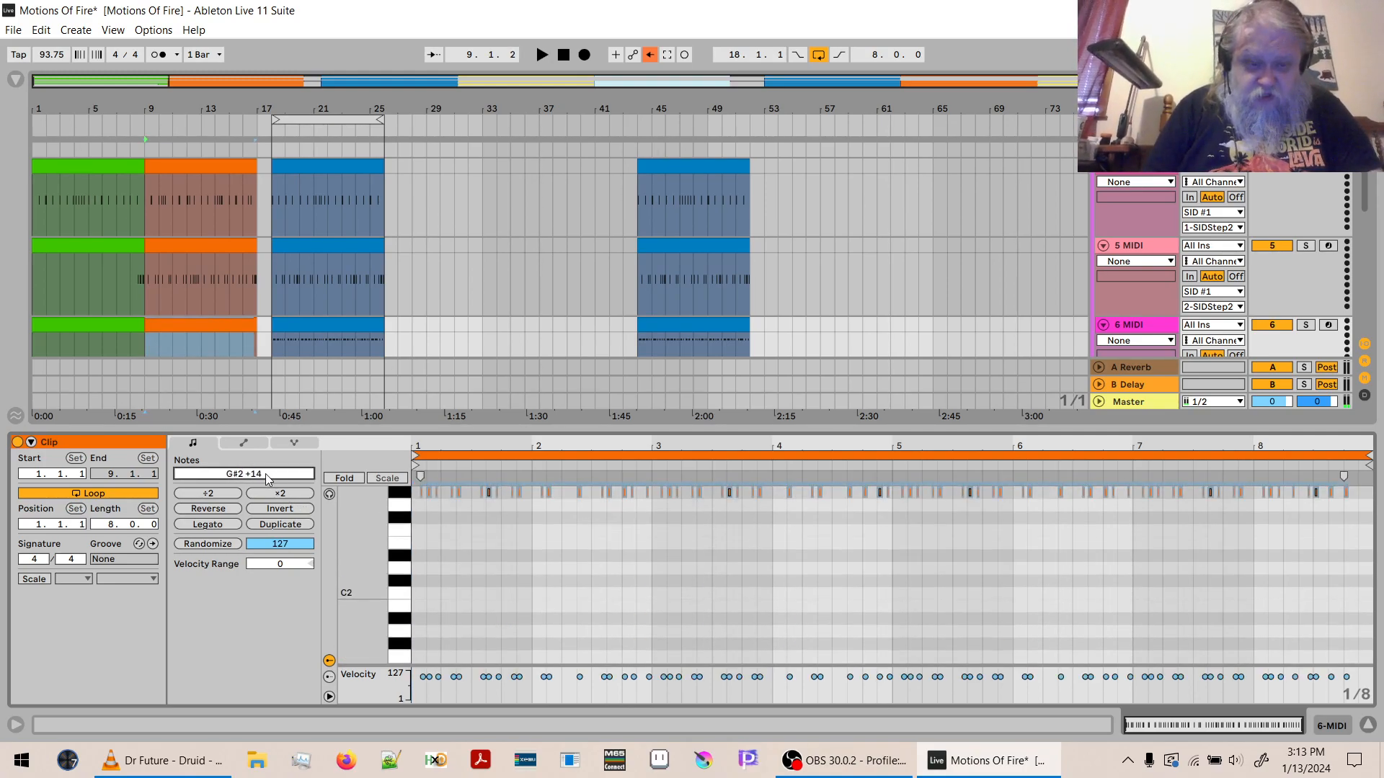
{"action": "scroll", "coordinate": [267, 479], "scroll_direction": "down", "scroll_amount": 1}
{"action": "type", "text": "1"}
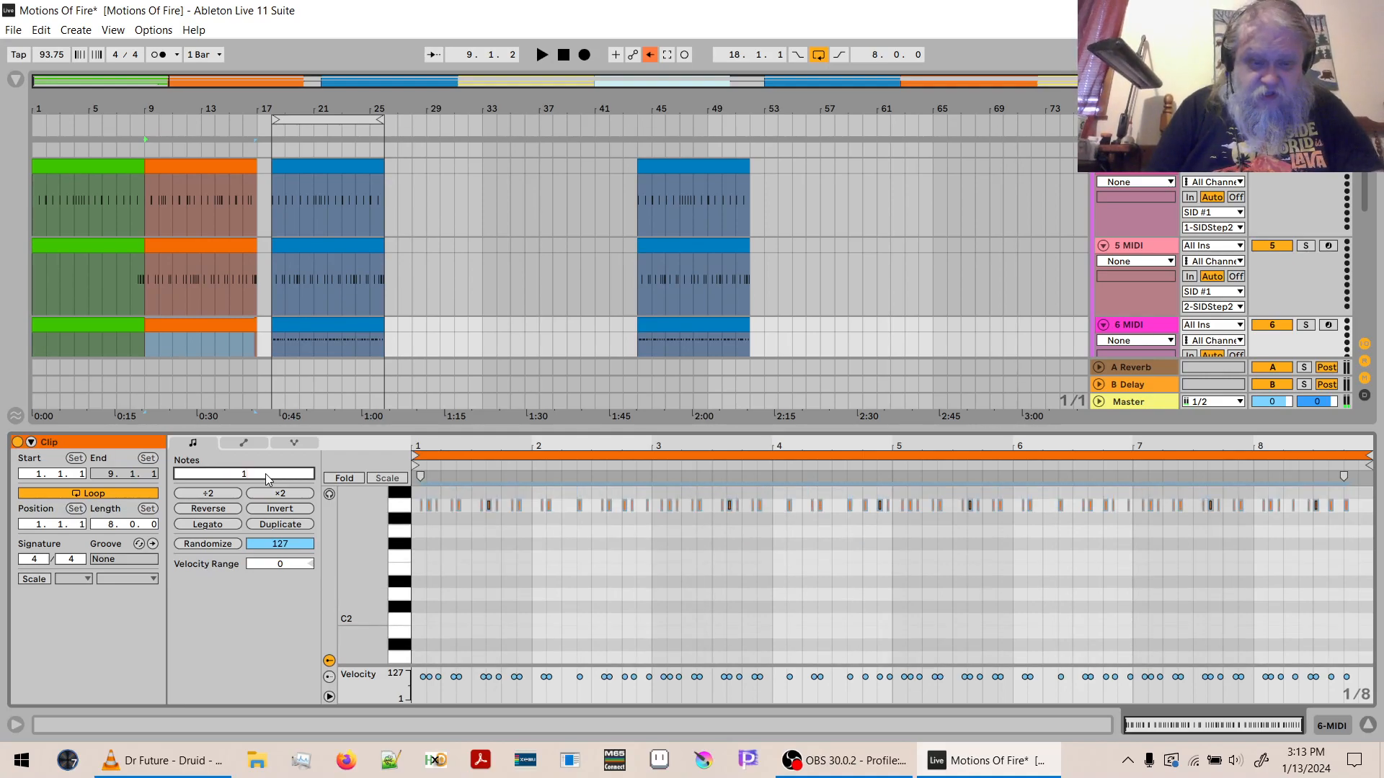
{"action": "type", "text": "2"}
{"action": "key", "text": "Return"}
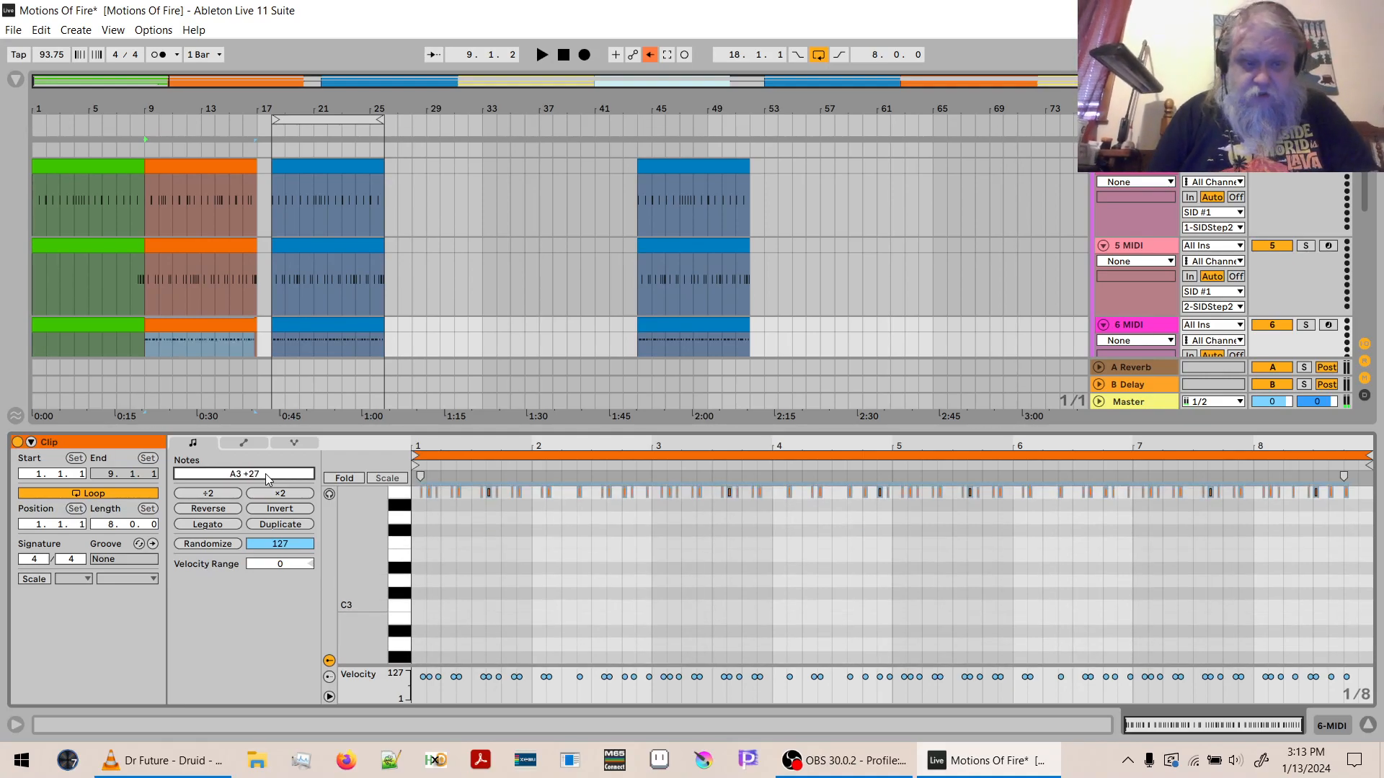
- Transpose the F#1 notes of the green 6 MIDI clip at bar 1 up to A3
{"action": "left_click", "coordinate": [54, 325]}
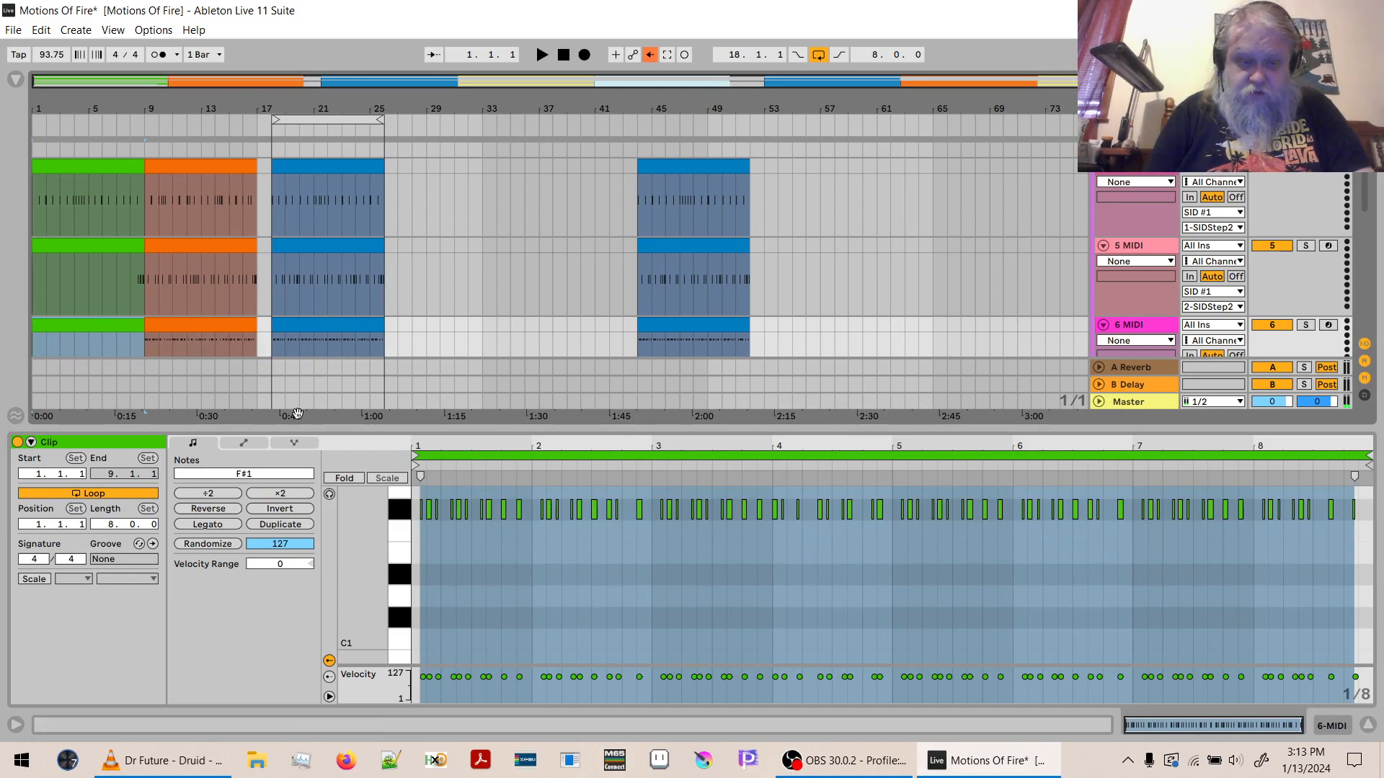
{"action": "left_click", "coordinate": [254, 474]}
{"action": "type", "text": "12"}
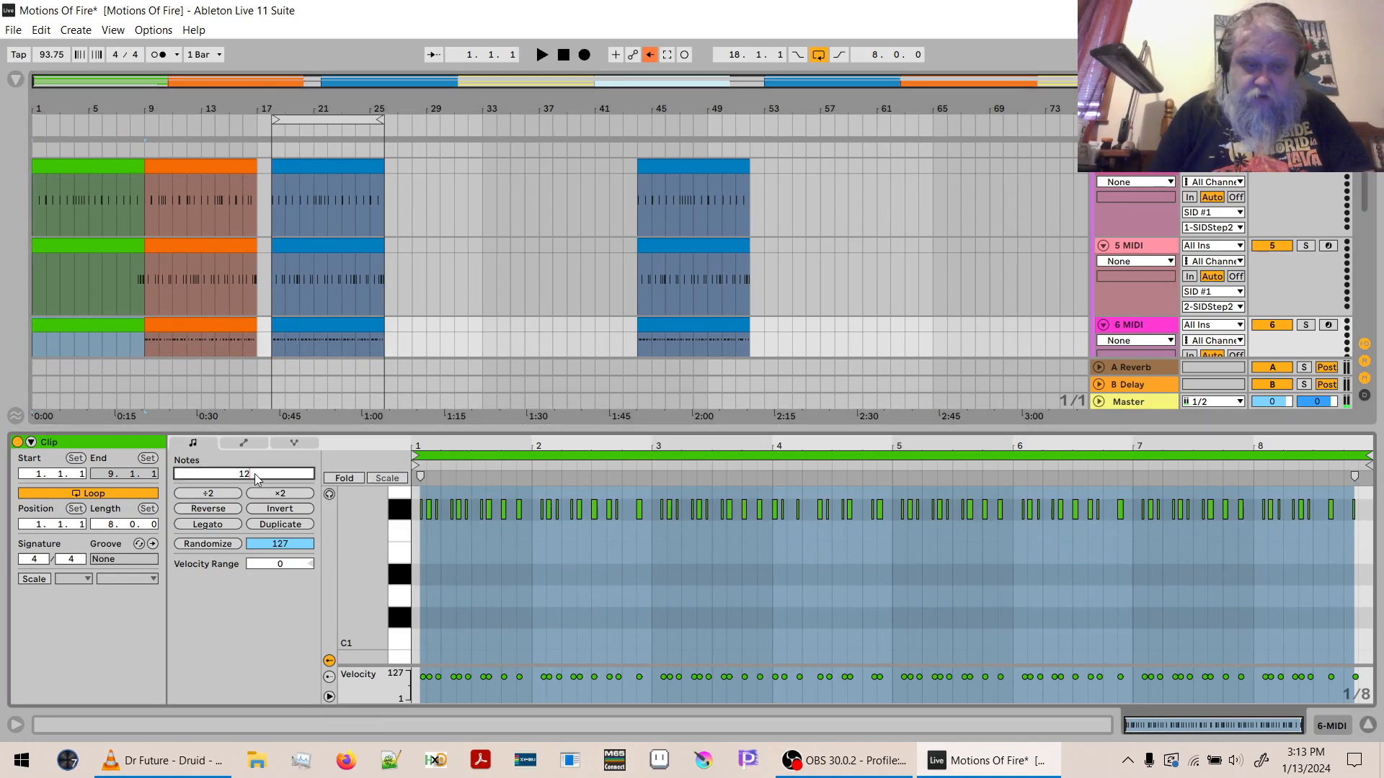
{"action": "key", "text": "Return"}
{"action": "left_click", "coordinate": [254, 473]}
{"action": "type", "text": "12"}
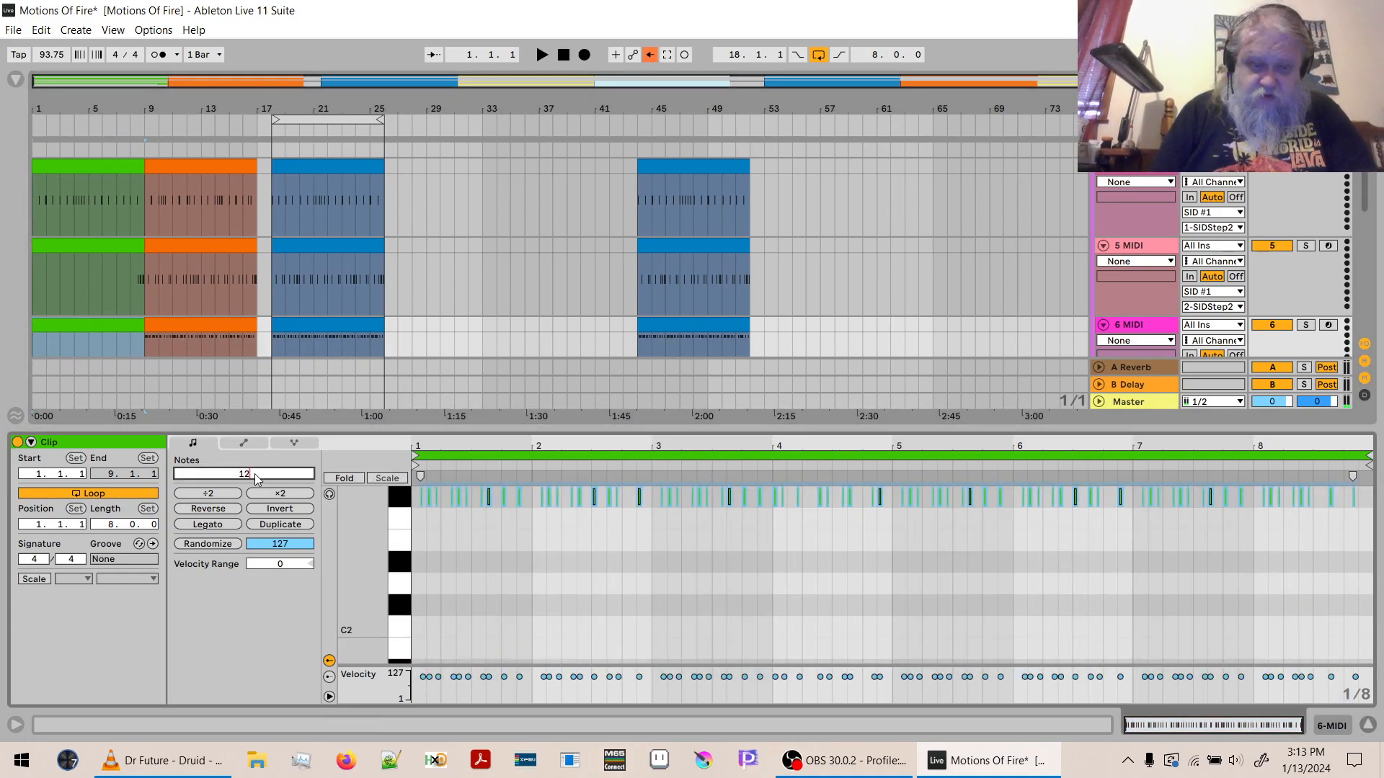
{"action": "key", "text": "Return"}
{"action": "key", "text": "Up"}
{"action": "key", "text": "Up"}
{"action": "key", "text": "Up"}
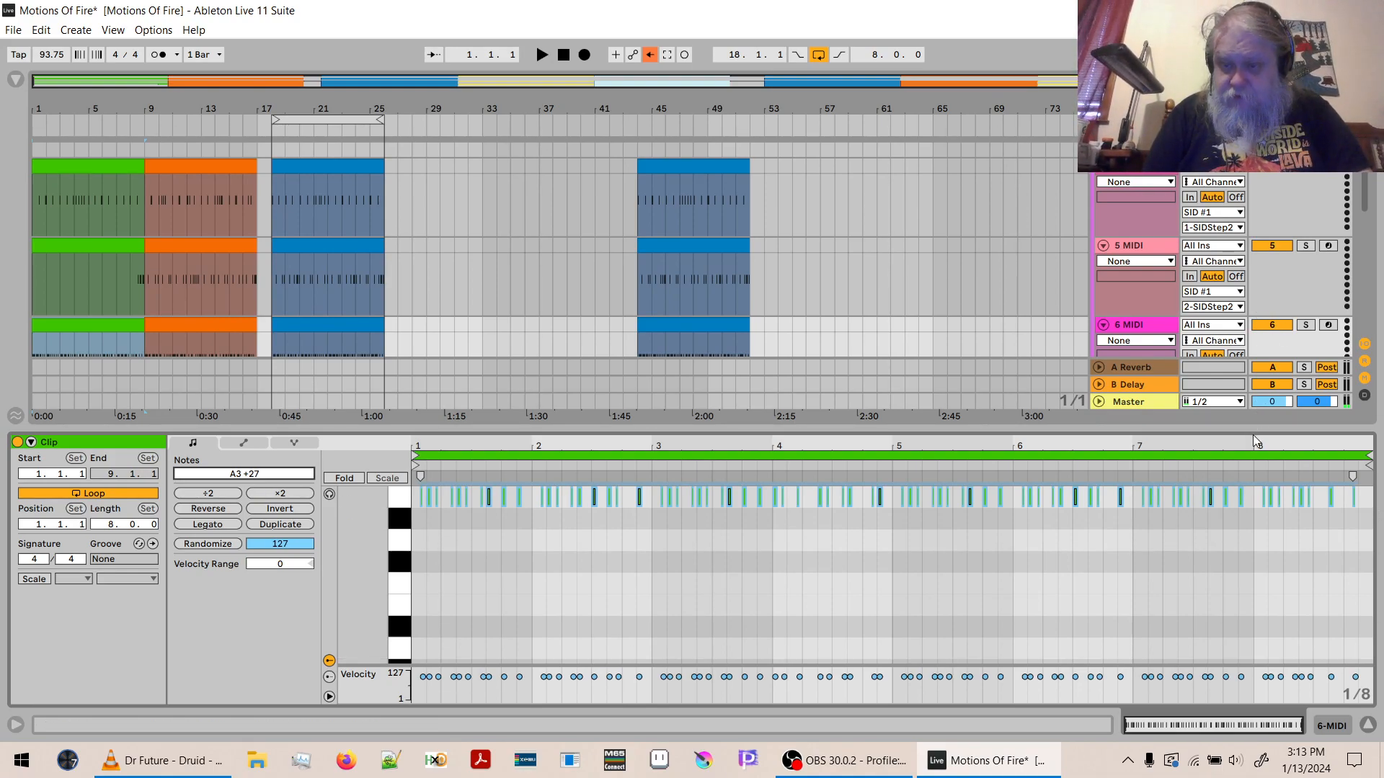
- Delete the C1, D1 and F#1 notes from the orange 8 MIDI clip, keeping only the C#2 crash, and audition it
{"action": "left_click_drag", "start_coordinate": [1254, 433], "coordinate": [1248, 556]}
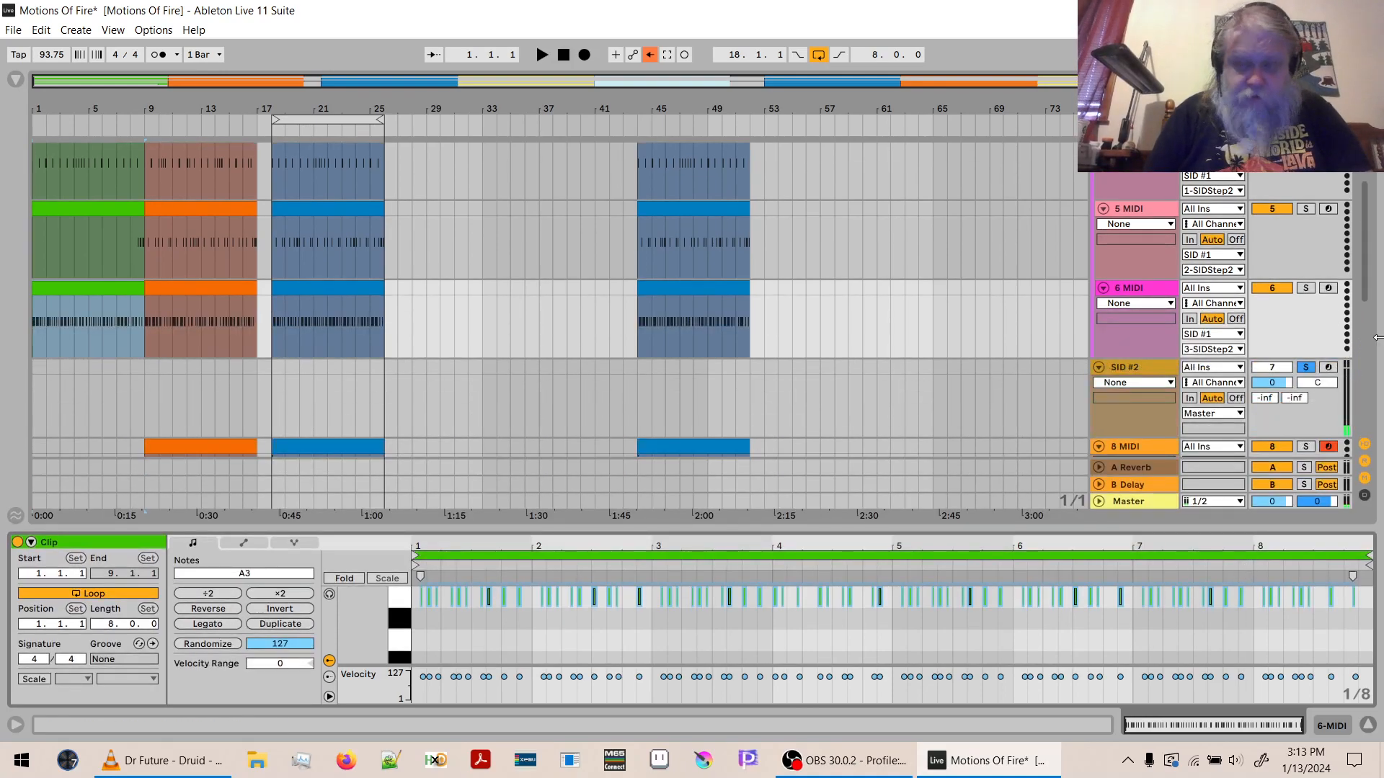
{"action": "scroll", "coordinate": [1368, 296], "scroll_direction": "down", "scroll_amount": 3}
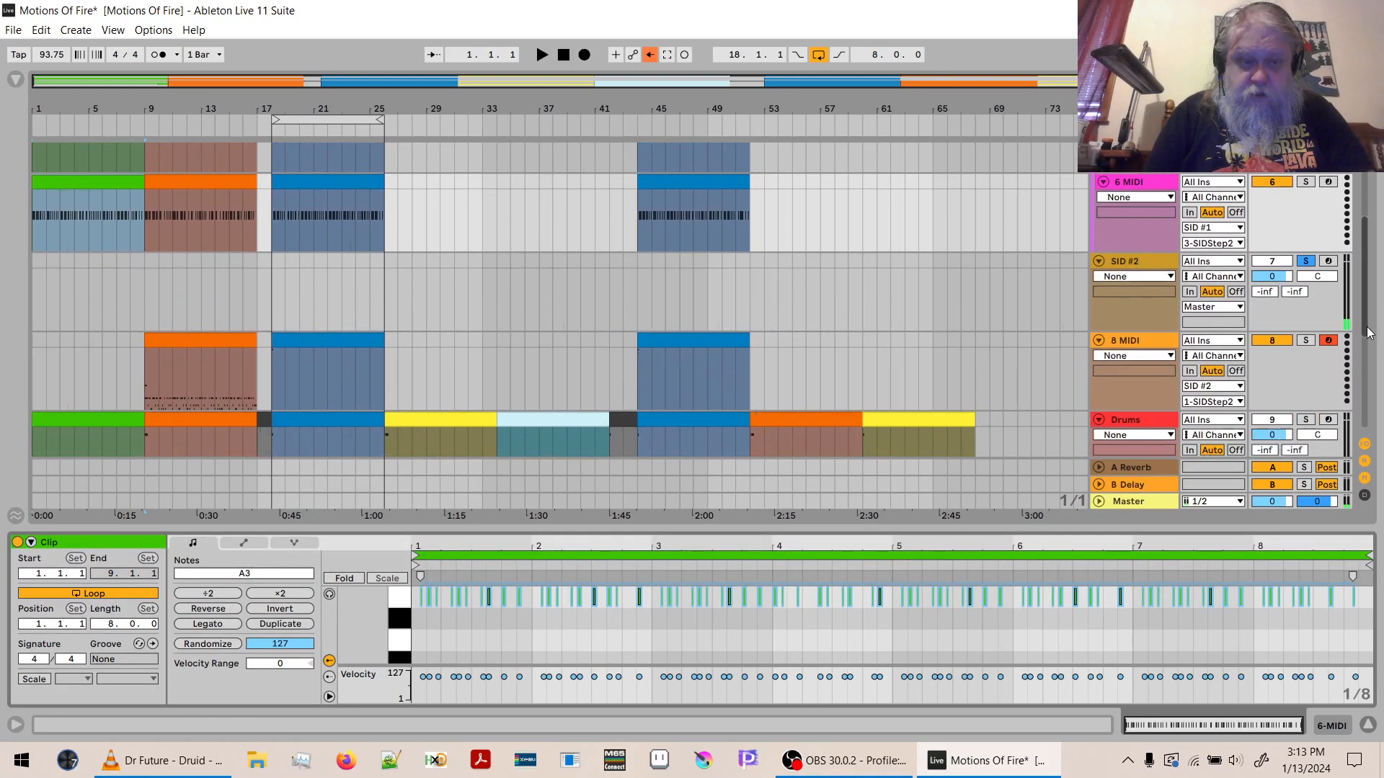
{"action": "left_click", "coordinate": [240, 352]}
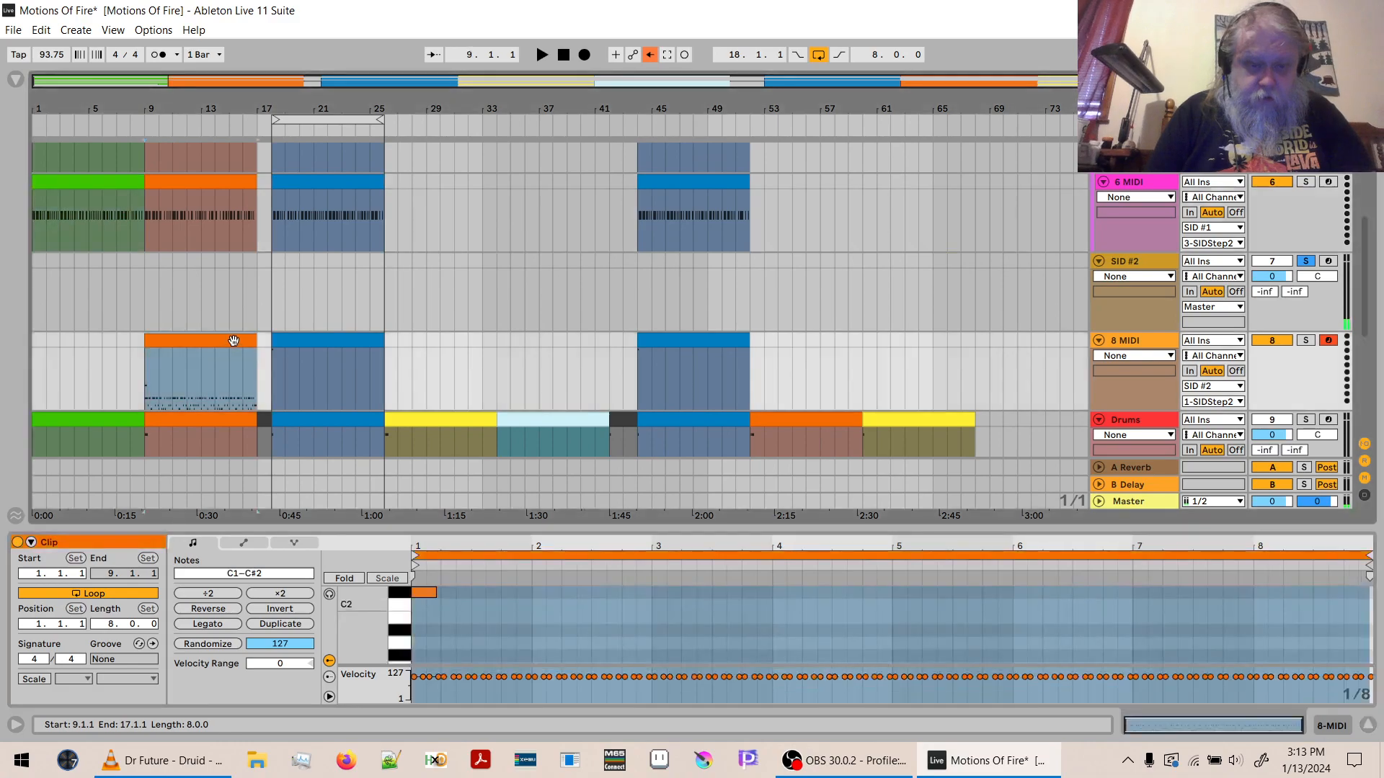
{"action": "left_click", "coordinate": [372, 598]}
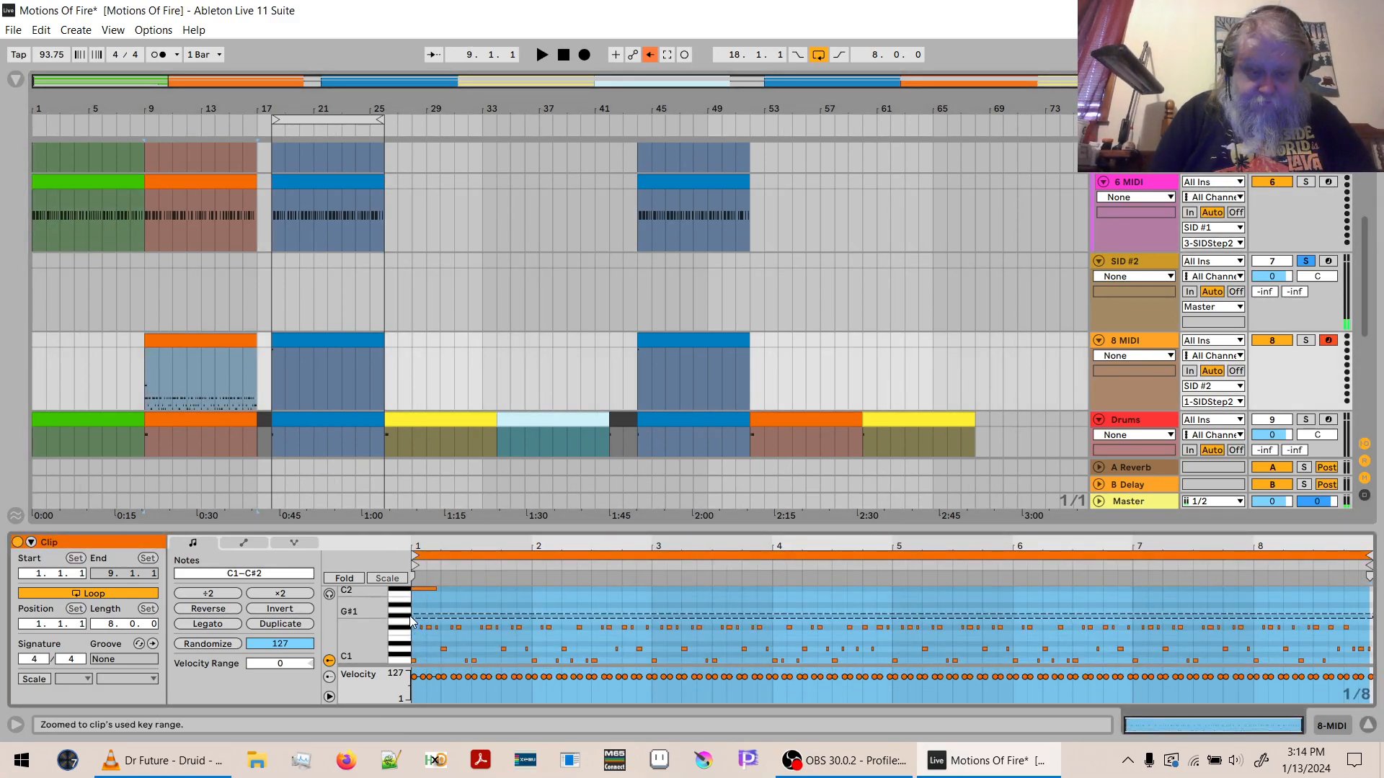
{"action": "left_click_drag", "start_coordinate": [409, 616], "coordinate": [409, 709]}
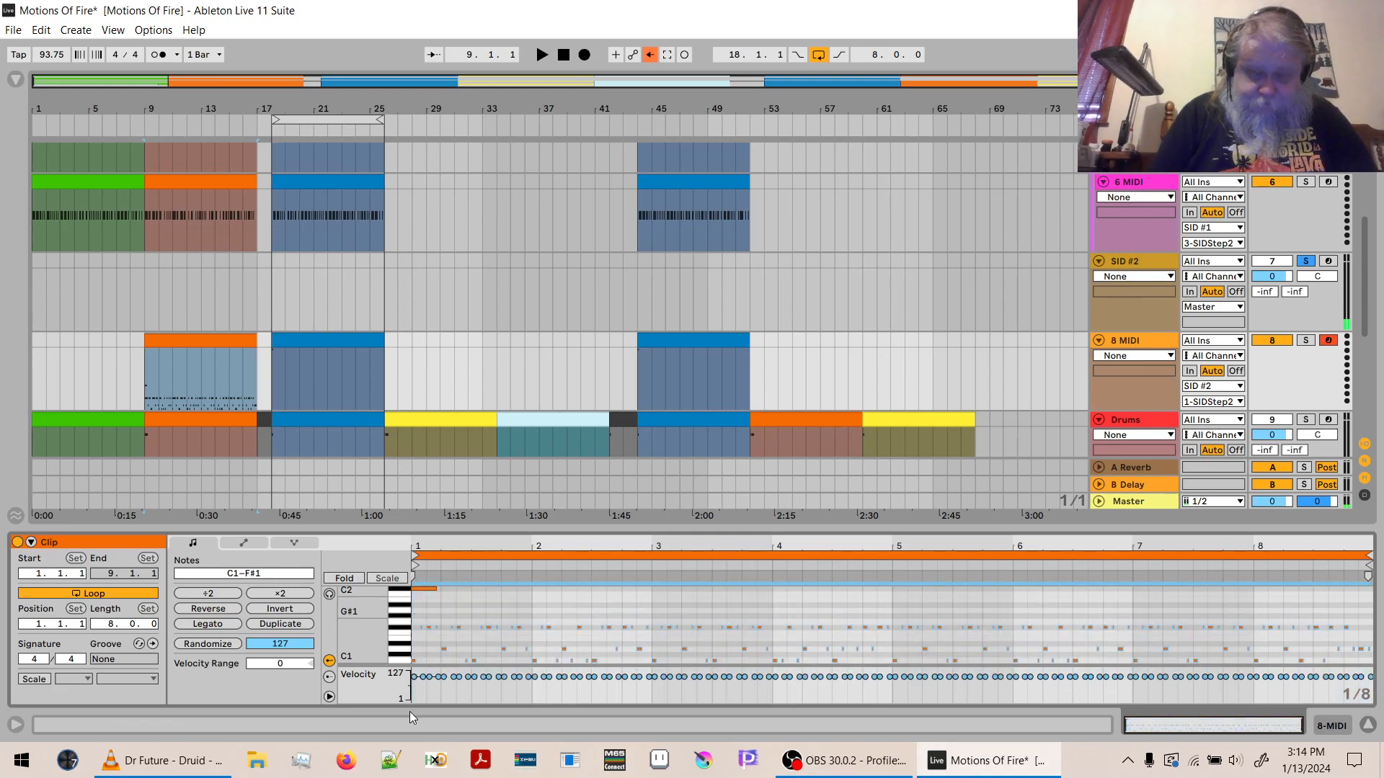
{"action": "key", "text": "Delete"}
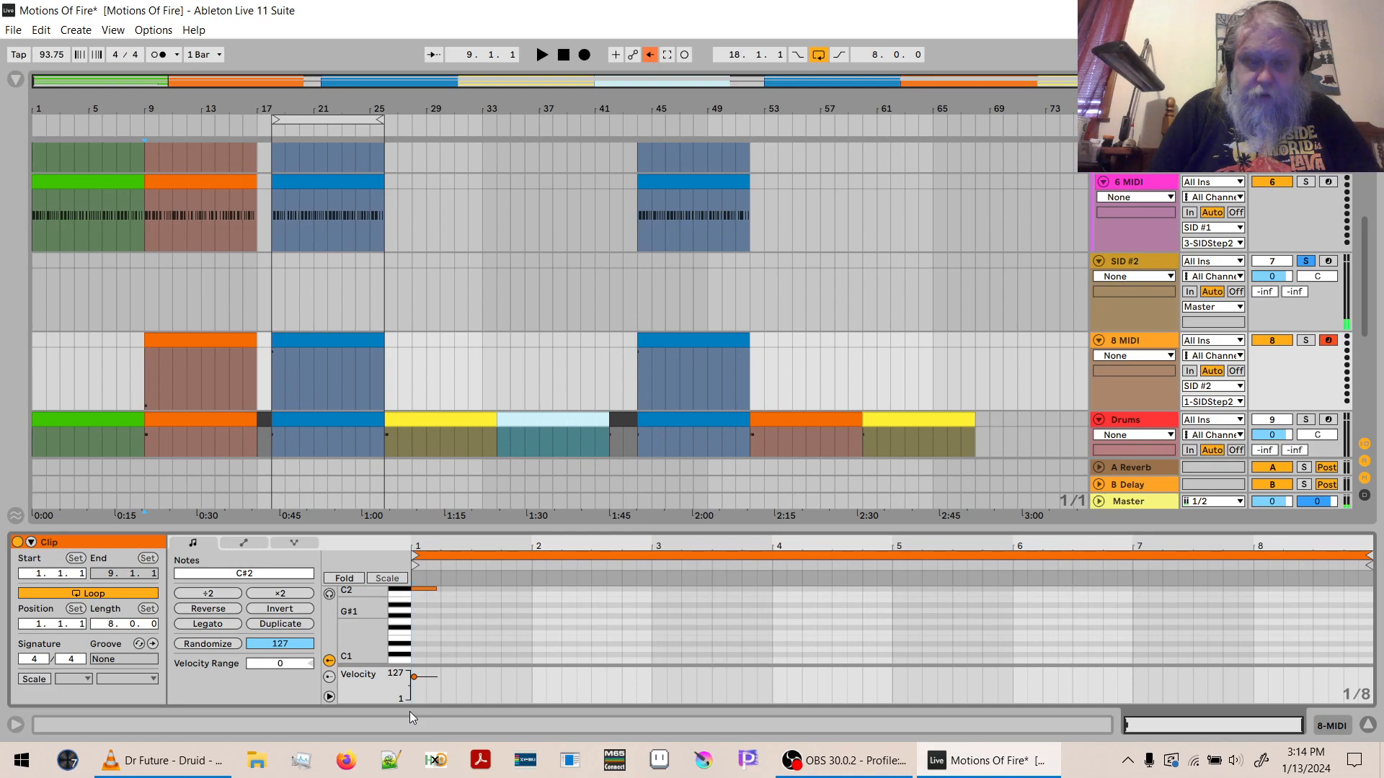
{"action": "key", "text": "space"}
{"action": "key", "text": "space"}
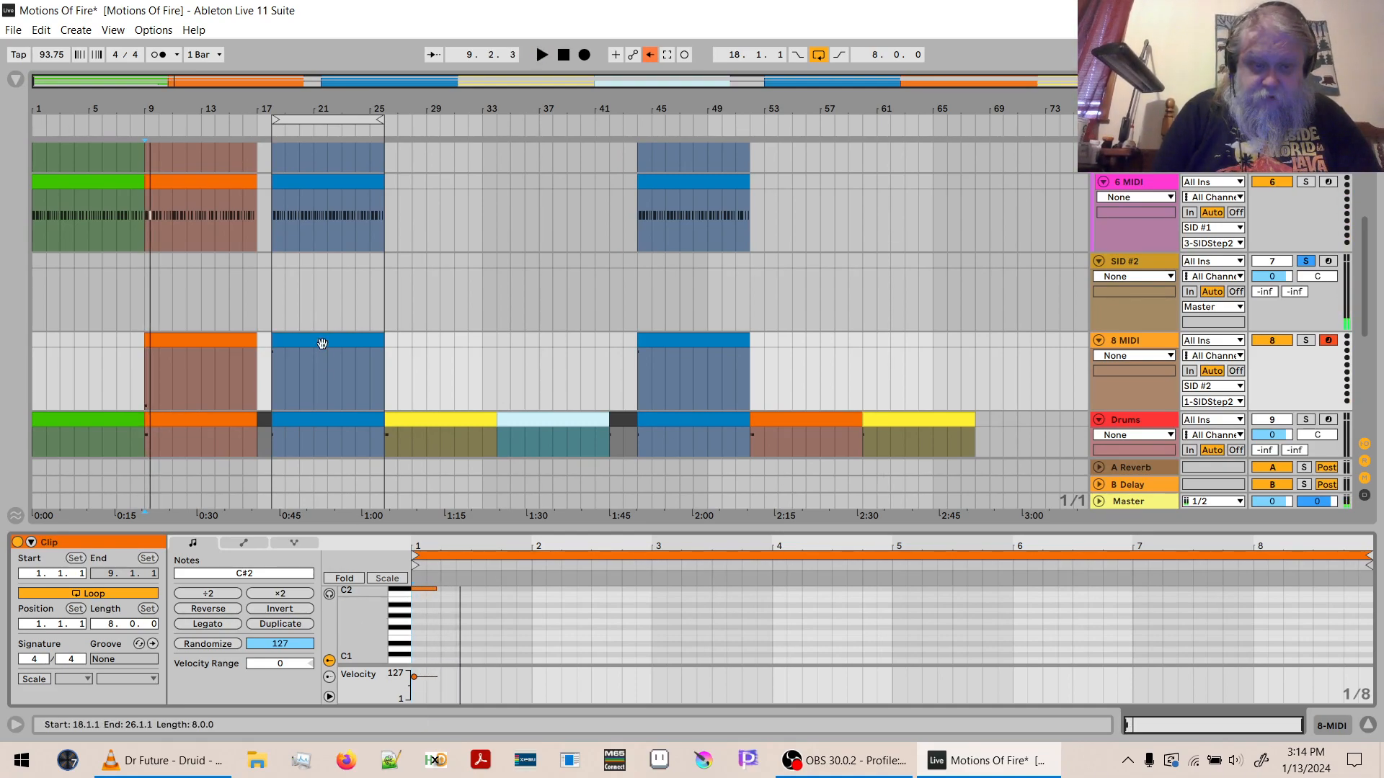
{"action": "key", "text": "space"}
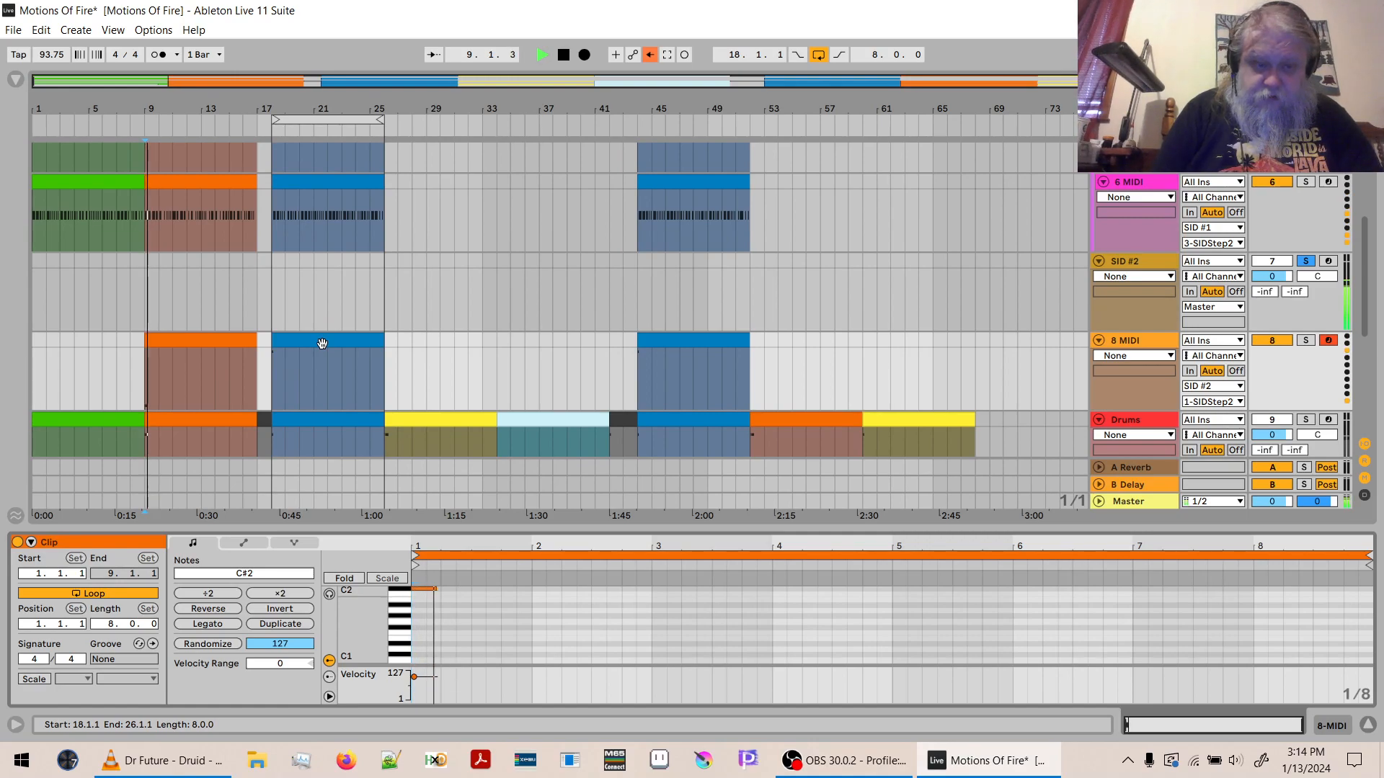
{"action": "key", "text": "space"}
- Transpose the crash note of the orange 8 MIDI clip from C#2 up to A3 and play the section
{"action": "left_click", "coordinate": [441, 605]}
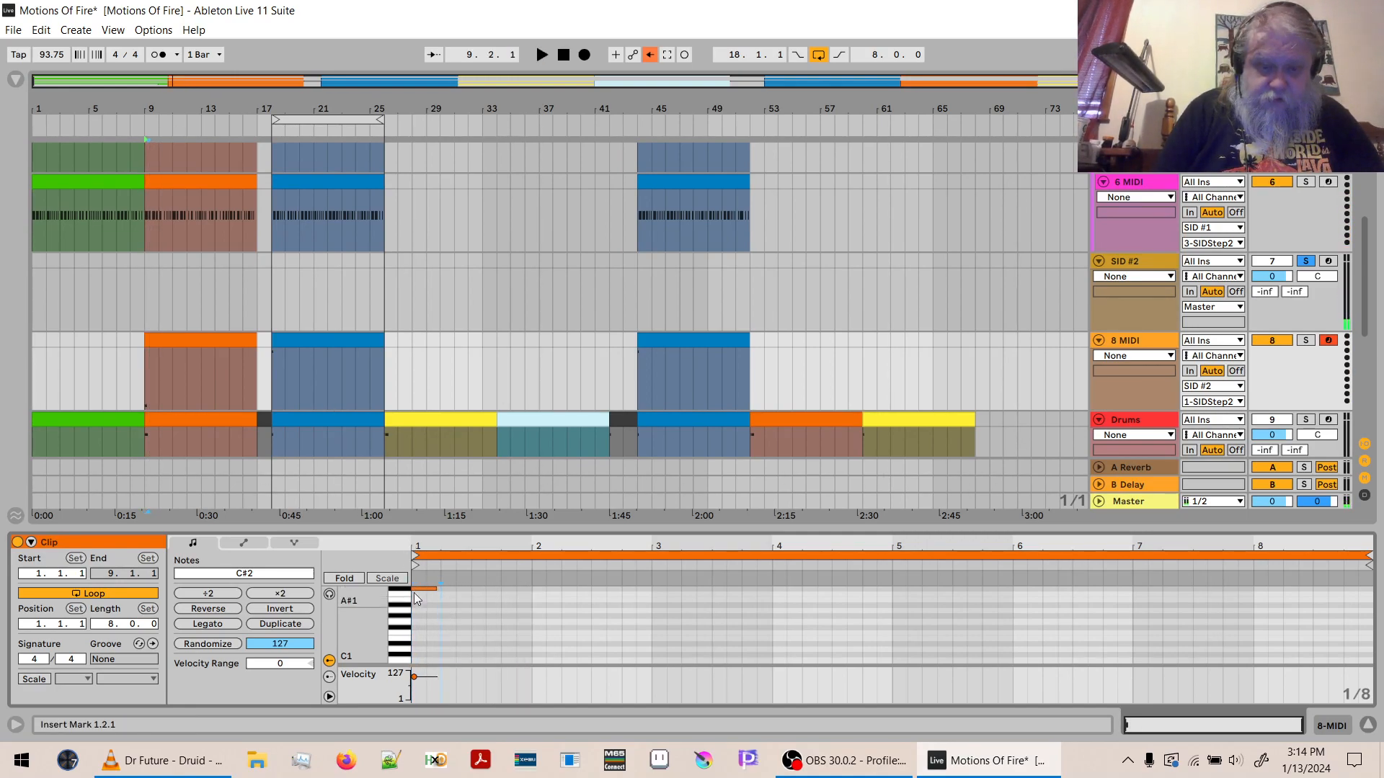
{"action": "left_click", "coordinate": [294, 573]}
{"action": "type", "text": "12"}
{"action": "key", "text": "Return"}
{"action": "type", "text": "12"}
{"action": "key", "text": "Return"}
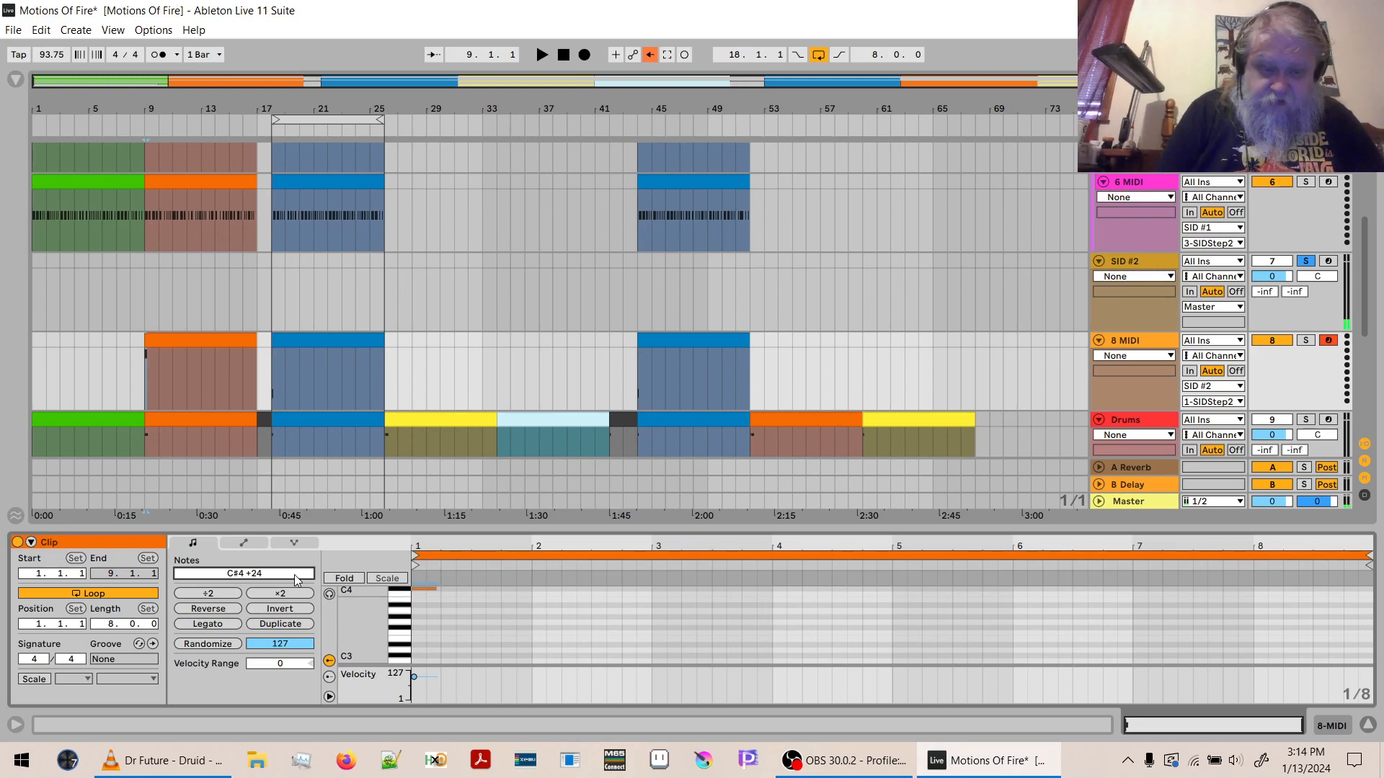
{"action": "key", "text": "Down"}
{"action": "key", "text": "Down"}
{"action": "key", "text": "Down"}
{"action": "key", "text": "Down"}
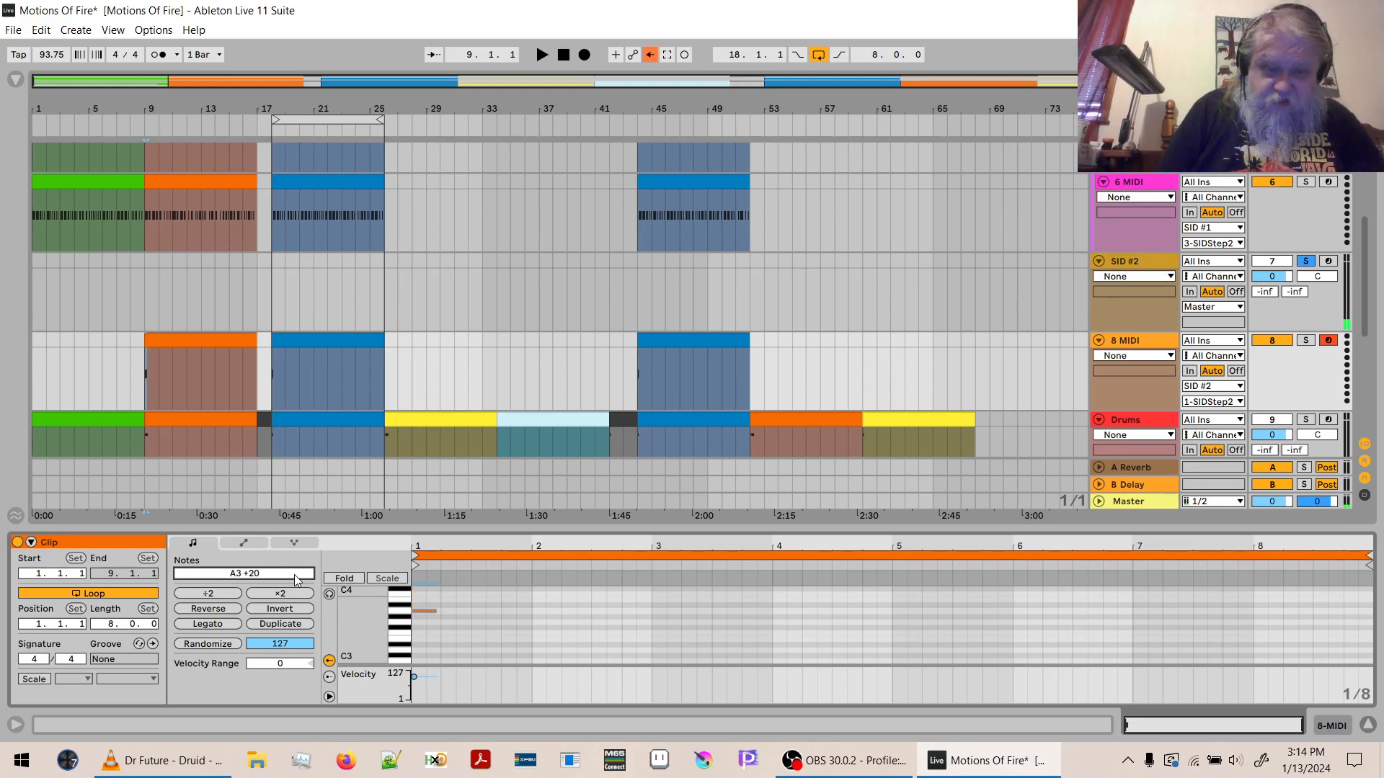
{"action": "key", "text": "space"}
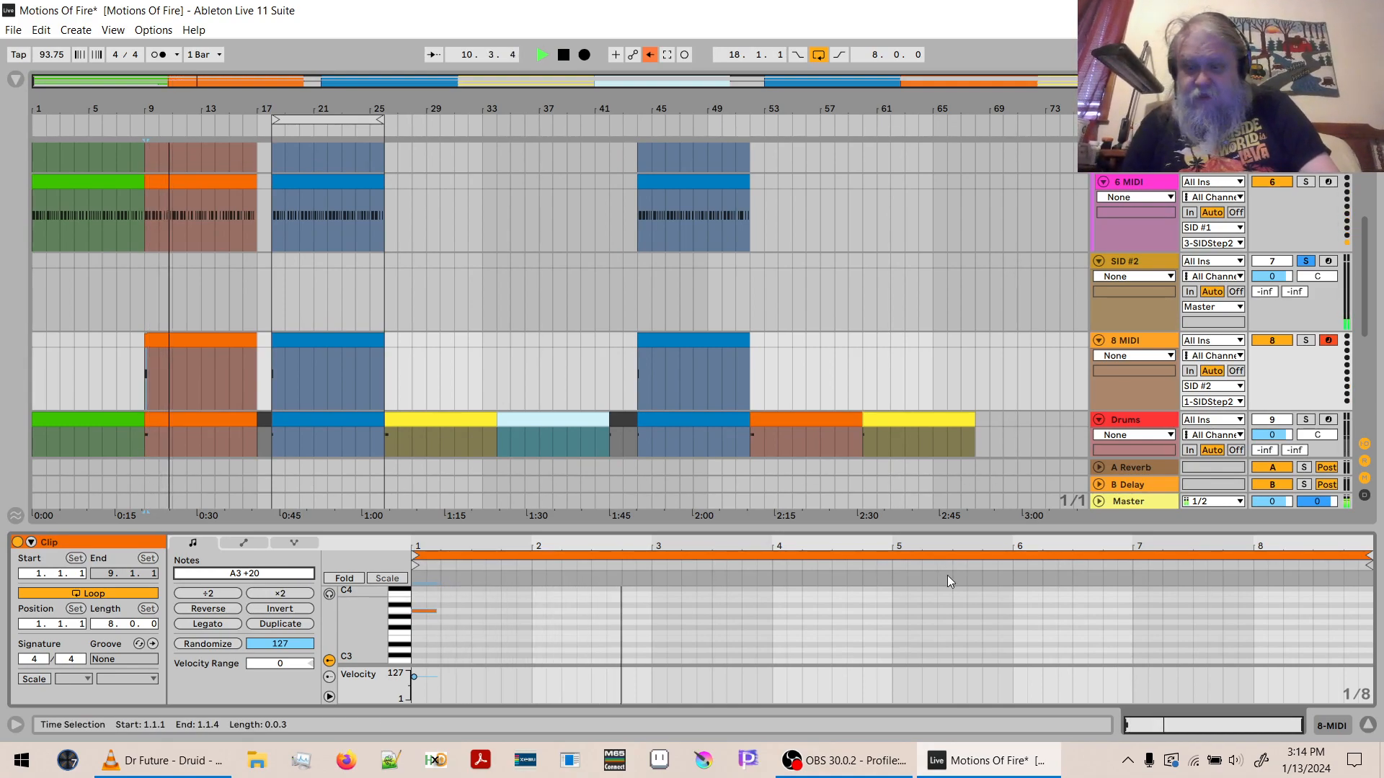
- Copy the orange bar 9 clips on tracks 4 MIDI through 8 MIDI to bar 52
{"action": "left_click", "coordinate": [1367, 724]}
{"action": "left_click_drag", "start_coordinate": [1375, 524], "coordinate": [1378, 414]}
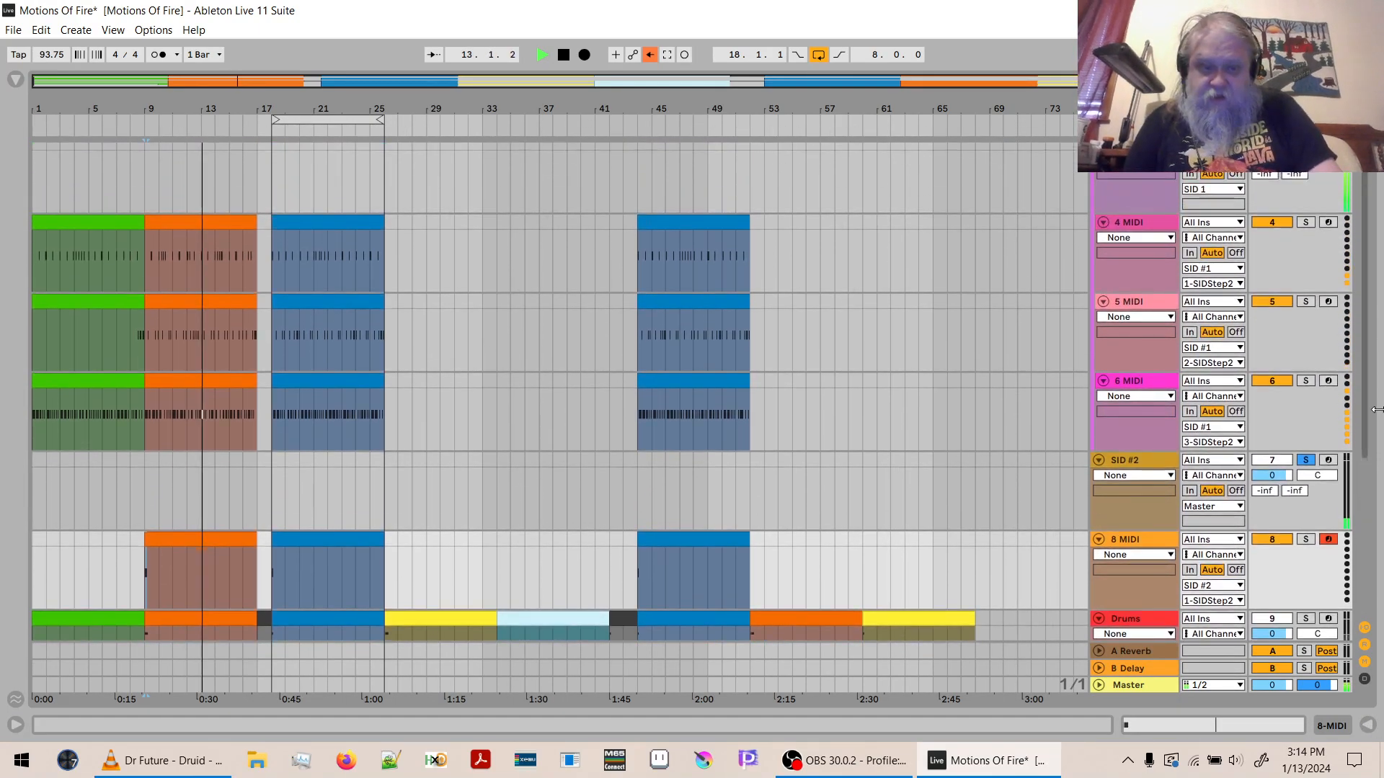
{"action": "left_click", "coordinate": [155, 541]}
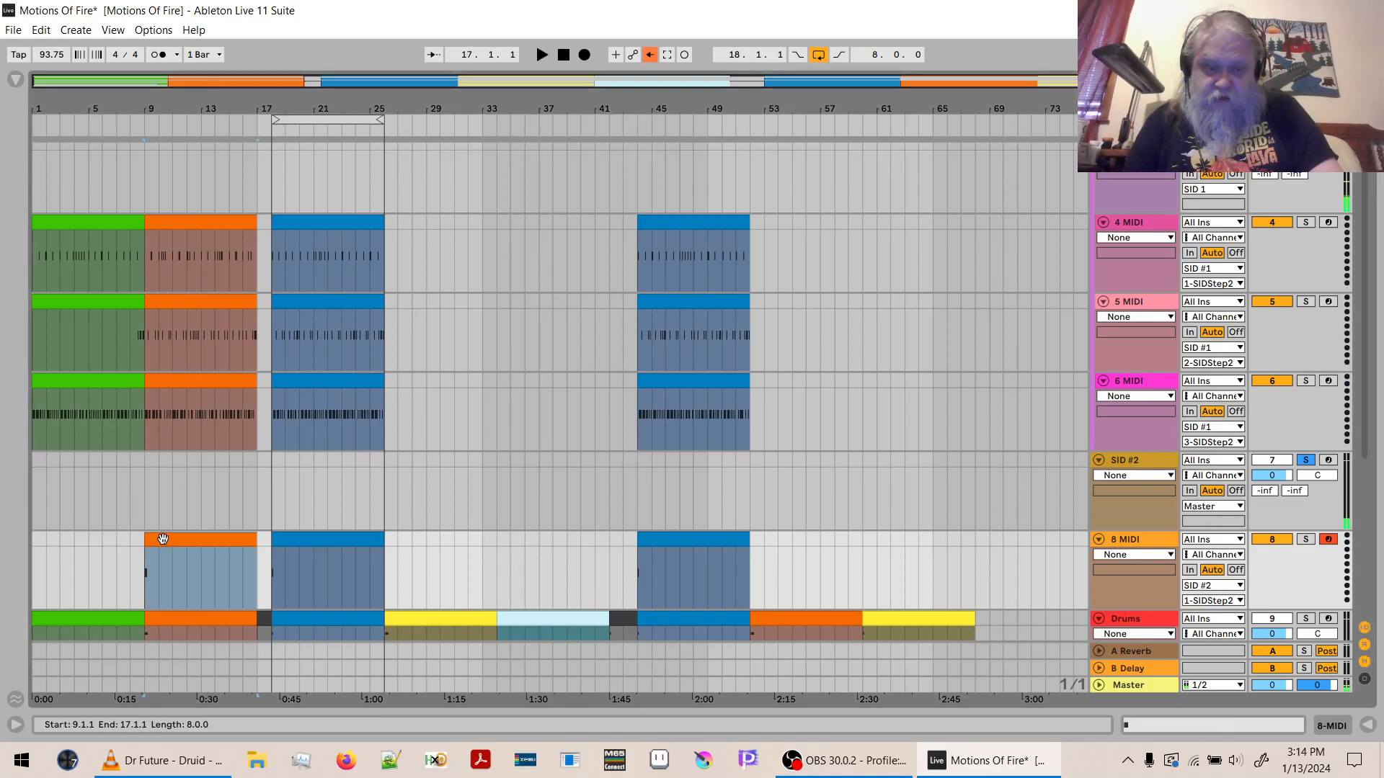
{"action": "left_click", "coordinate": [203, 218], "text": "shift"}
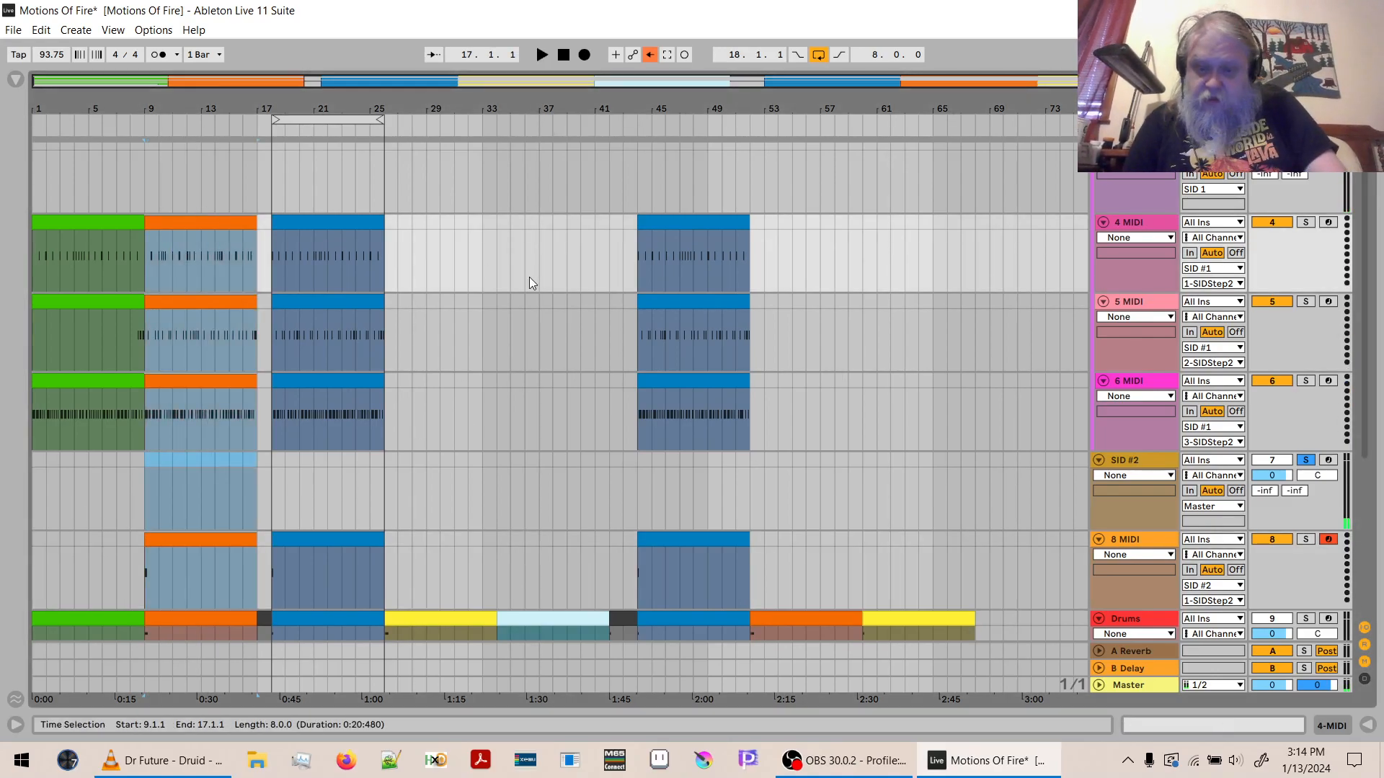
{"action": "left_click", "coordinate": [755, 233]}
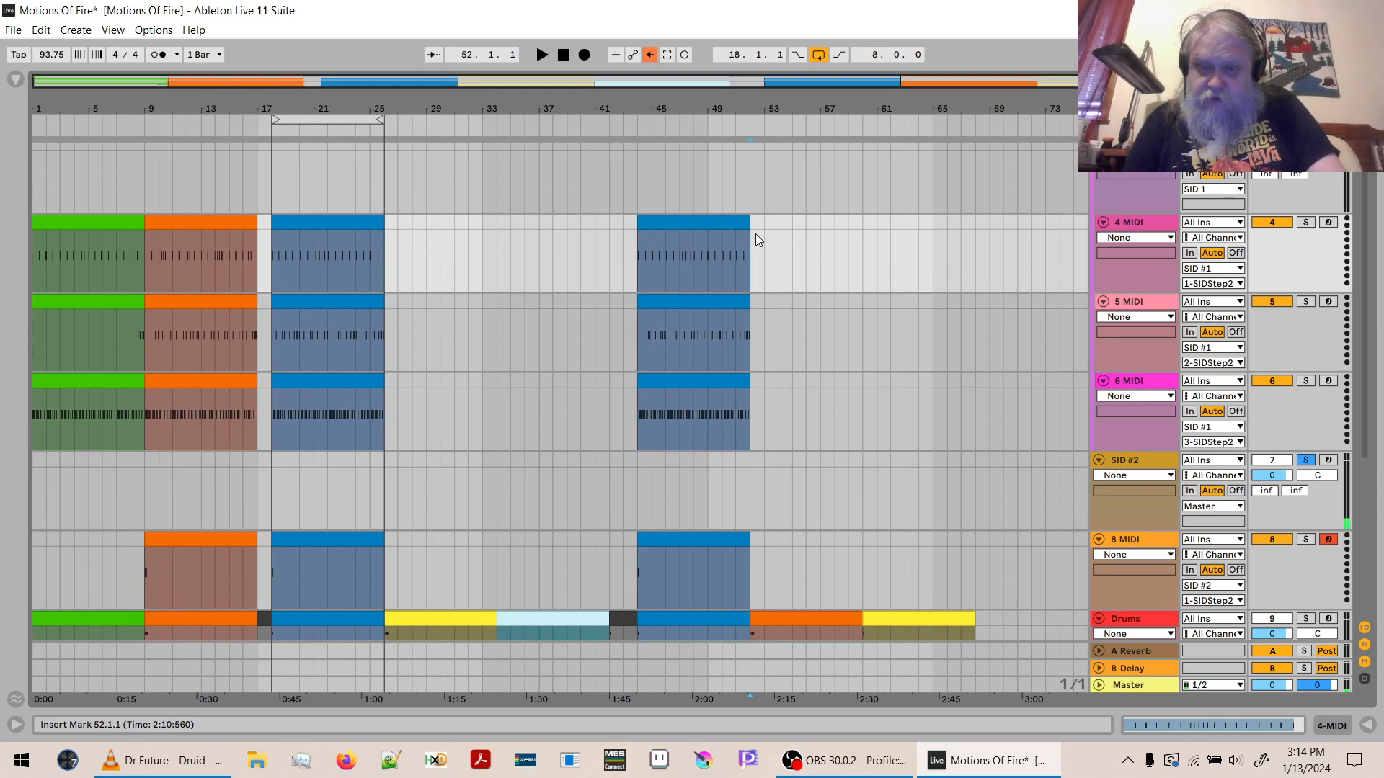
{"action": "key", "text": "ctrl+v"}
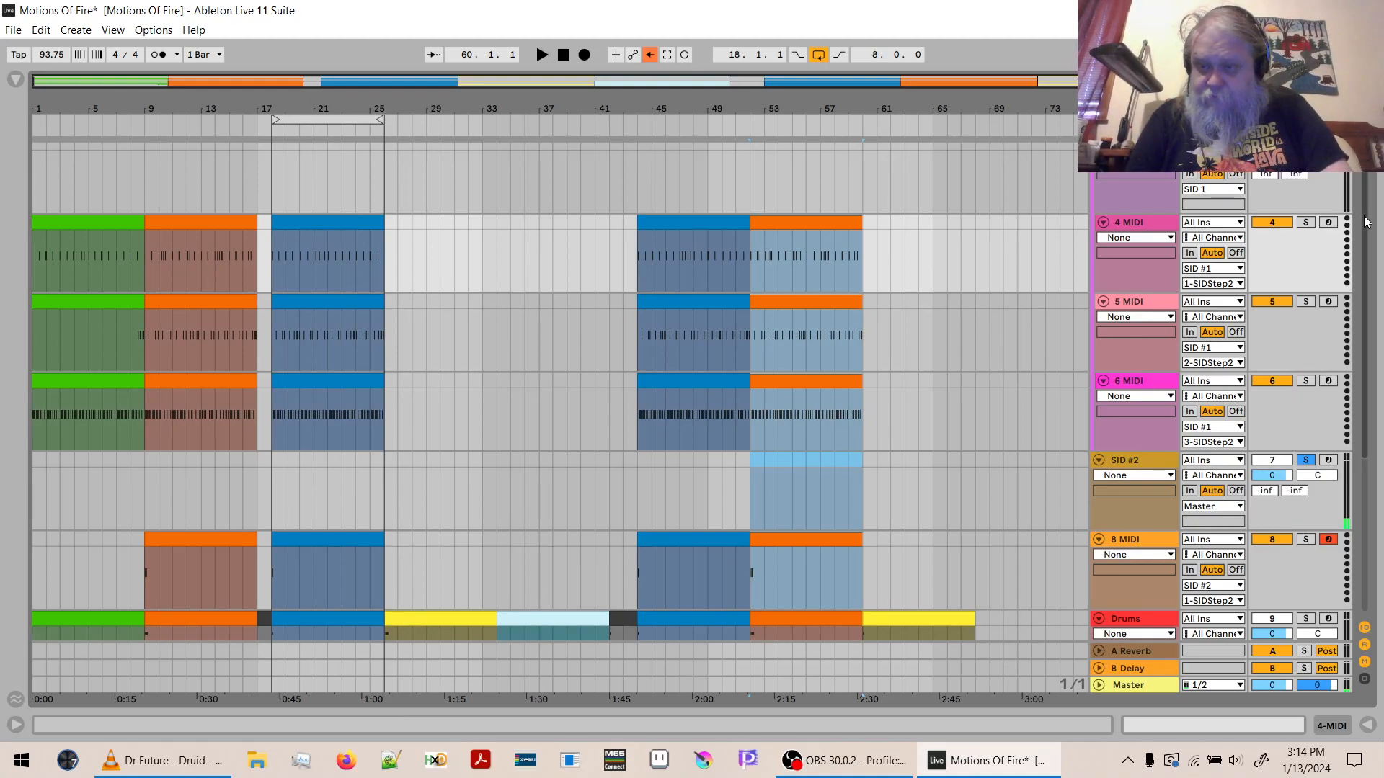
- Duplicate the blue bar 18 clip on 8 MIDI to bars 26 and 34, and colour the bar 26 copy yellow
{"action": "scroll", "coordinate": [1375, 297], "scroll_direction": "down", "scroll_amount": 3}
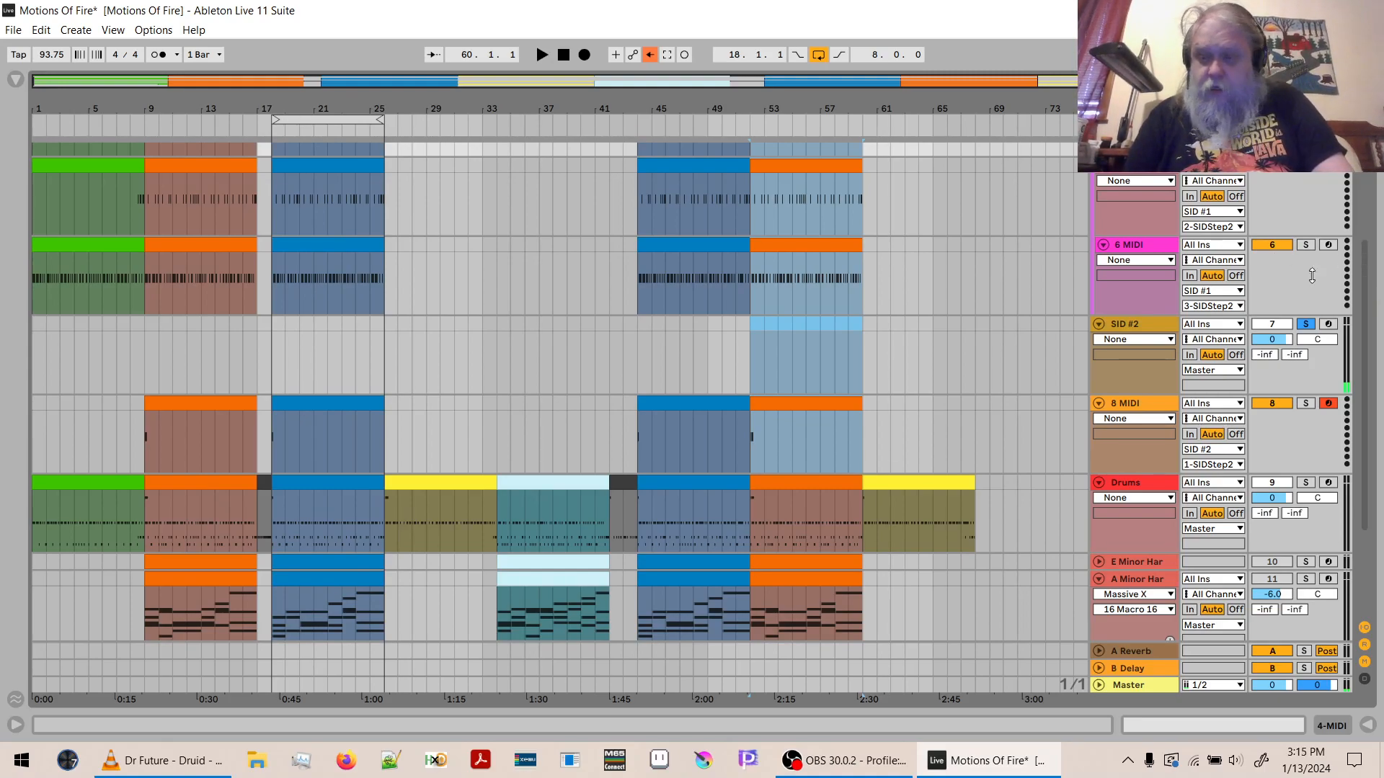
{"action": "left_click_drag", "start_coordinate": [1366, 269], "coordinate": [1367, 241]}
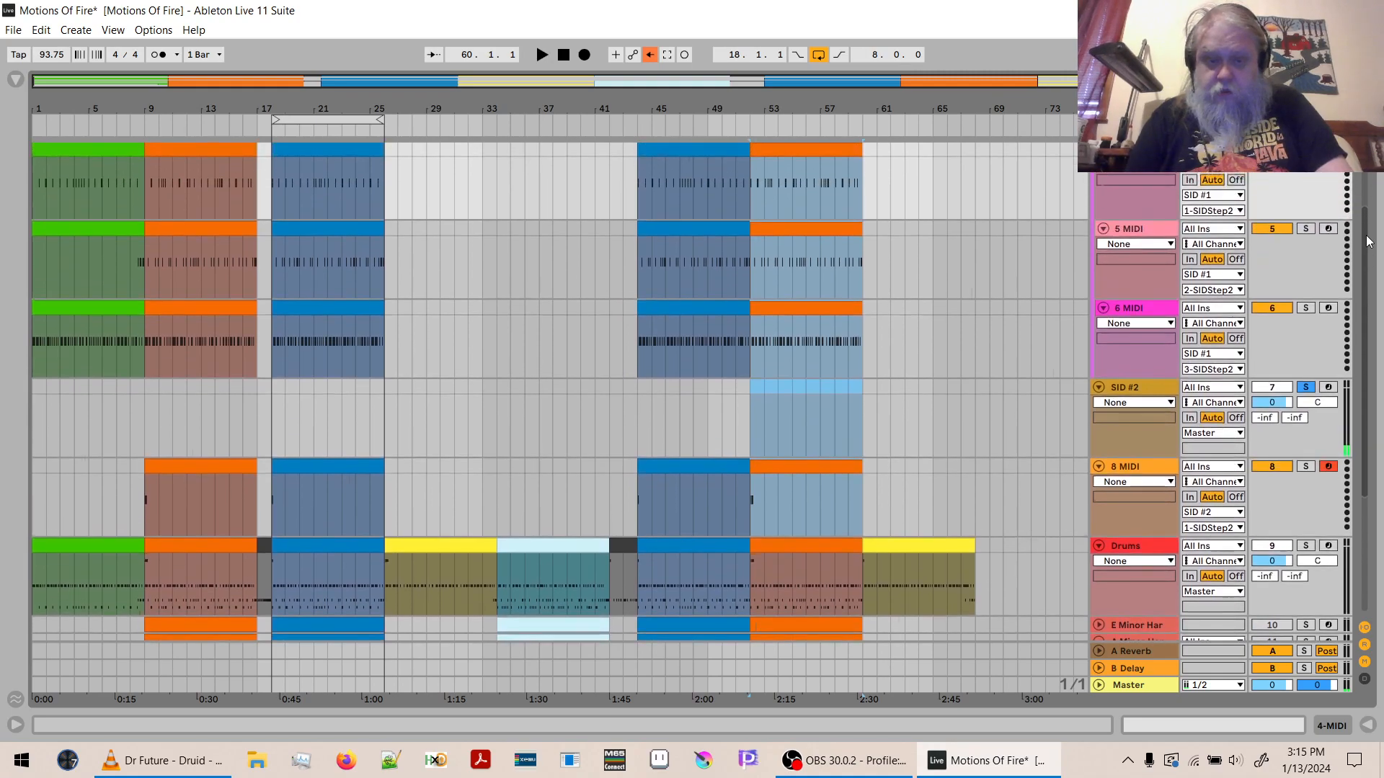
{"action": "left_click", "coordinate": [463, 545]}
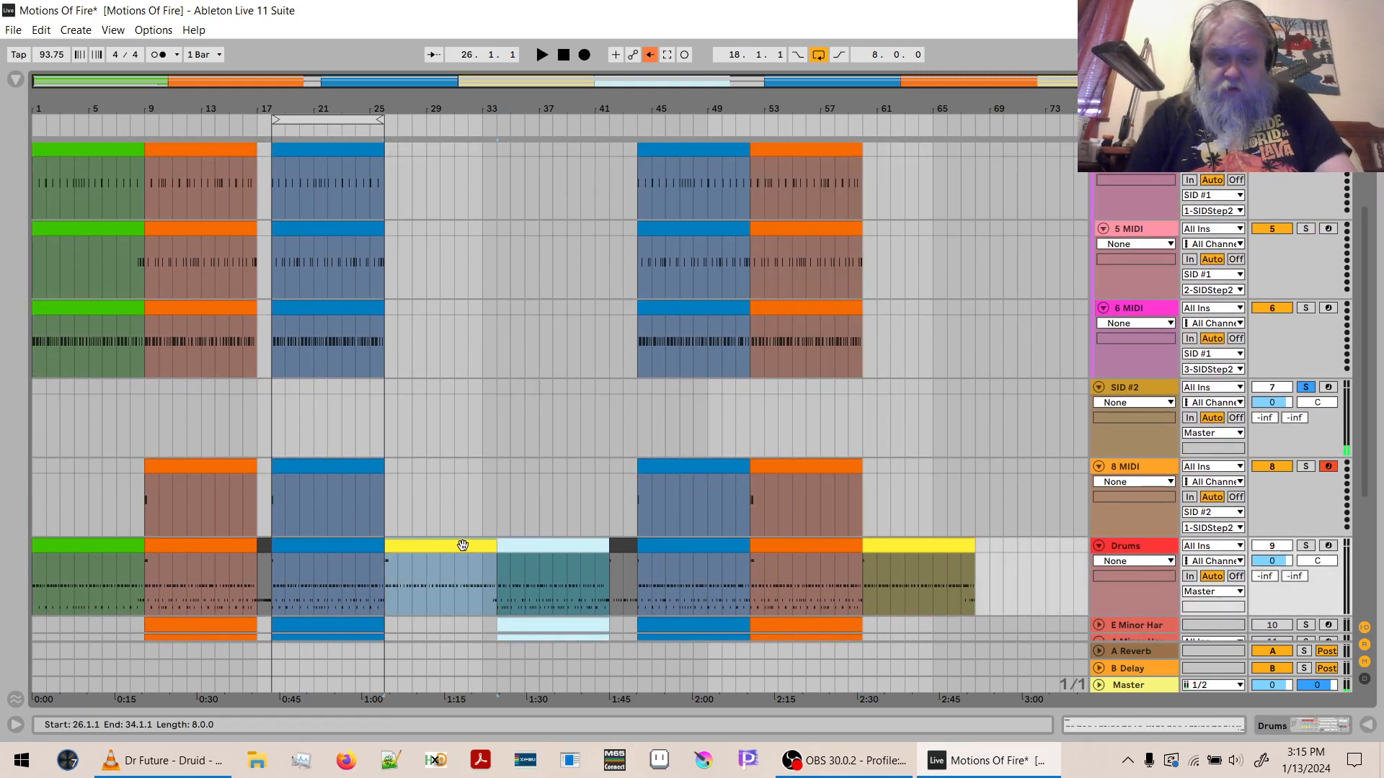
{"action": "left_click", "coordinate": [331, 469]}
{"action": "key", "text": "ctrl+d"}
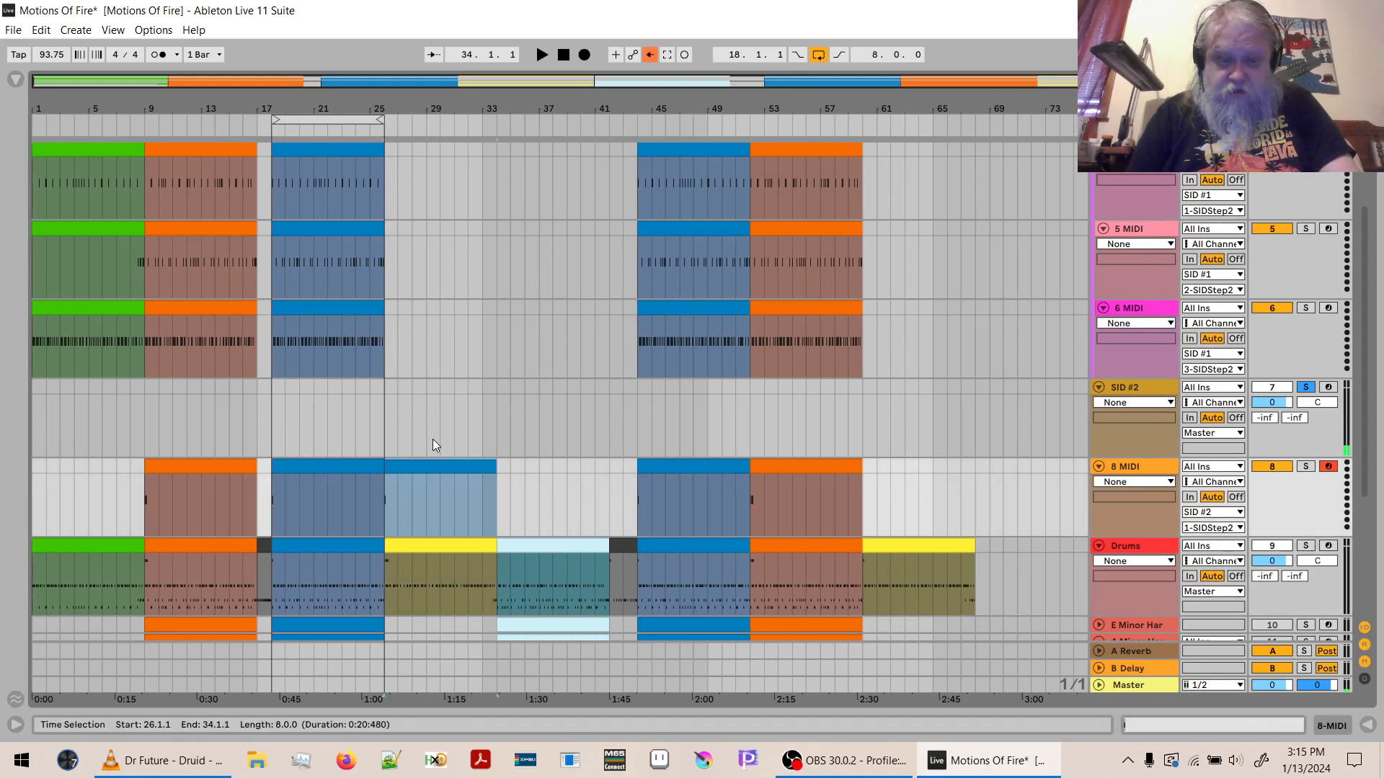
{"action": "key", "text": "ctrl+d"}
{"action": "right_click", "coordinate": [427, 462]}
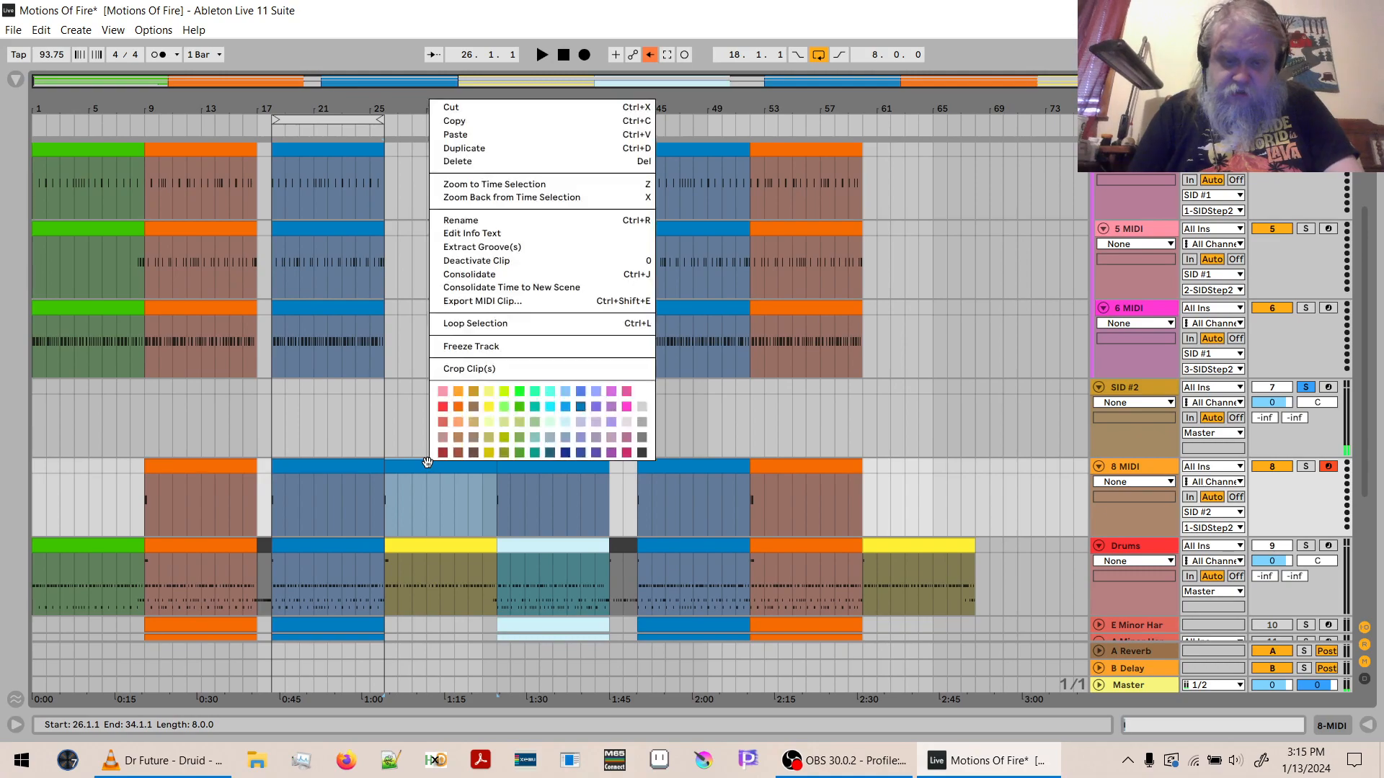
{"action": "left_click", "coordinate": [489, 407]}
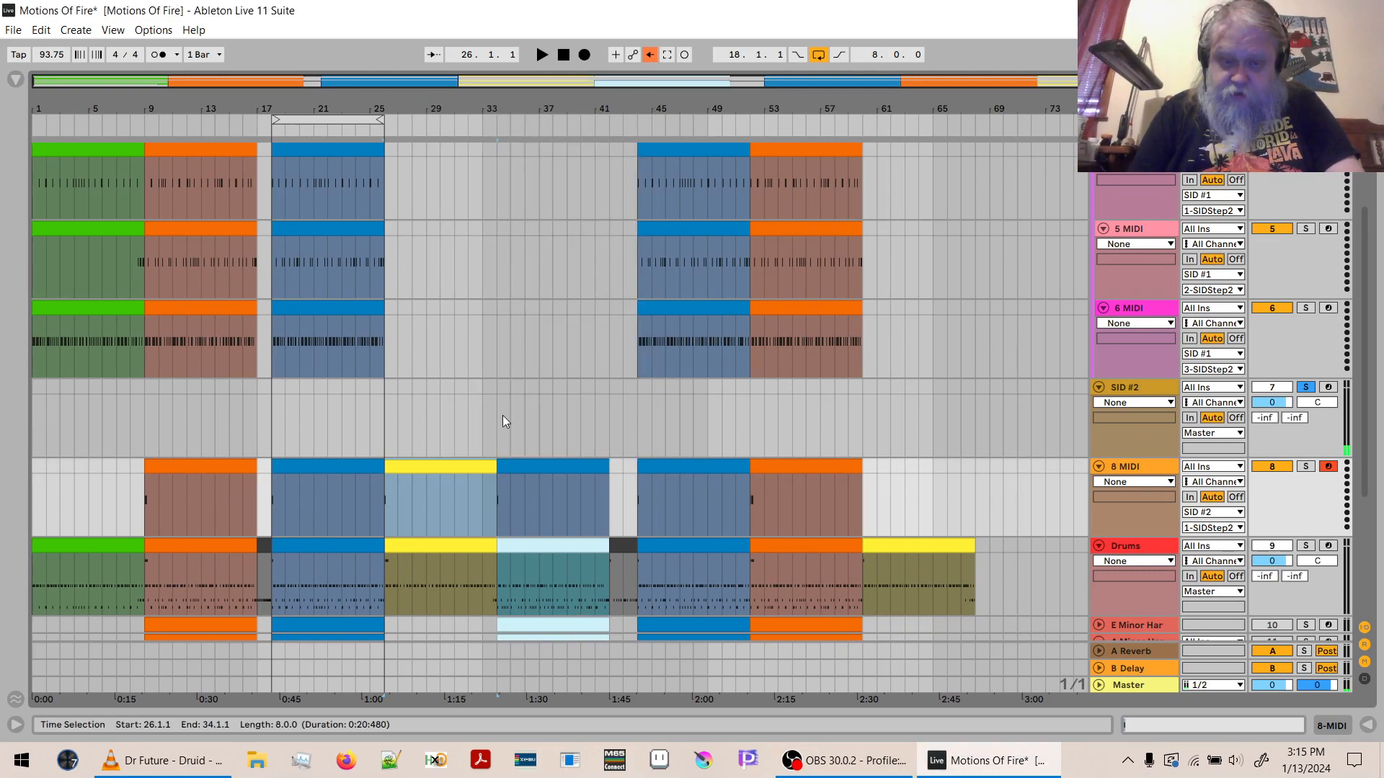
- Check the light-blue Drums clip at bar 34 for a cymbal note, and delete the blue 8 MIDI copy above it
{"action": "left_click", "coordinate": [541, 463]}
{"action": "double_click", "coordinate": [524, 547]}
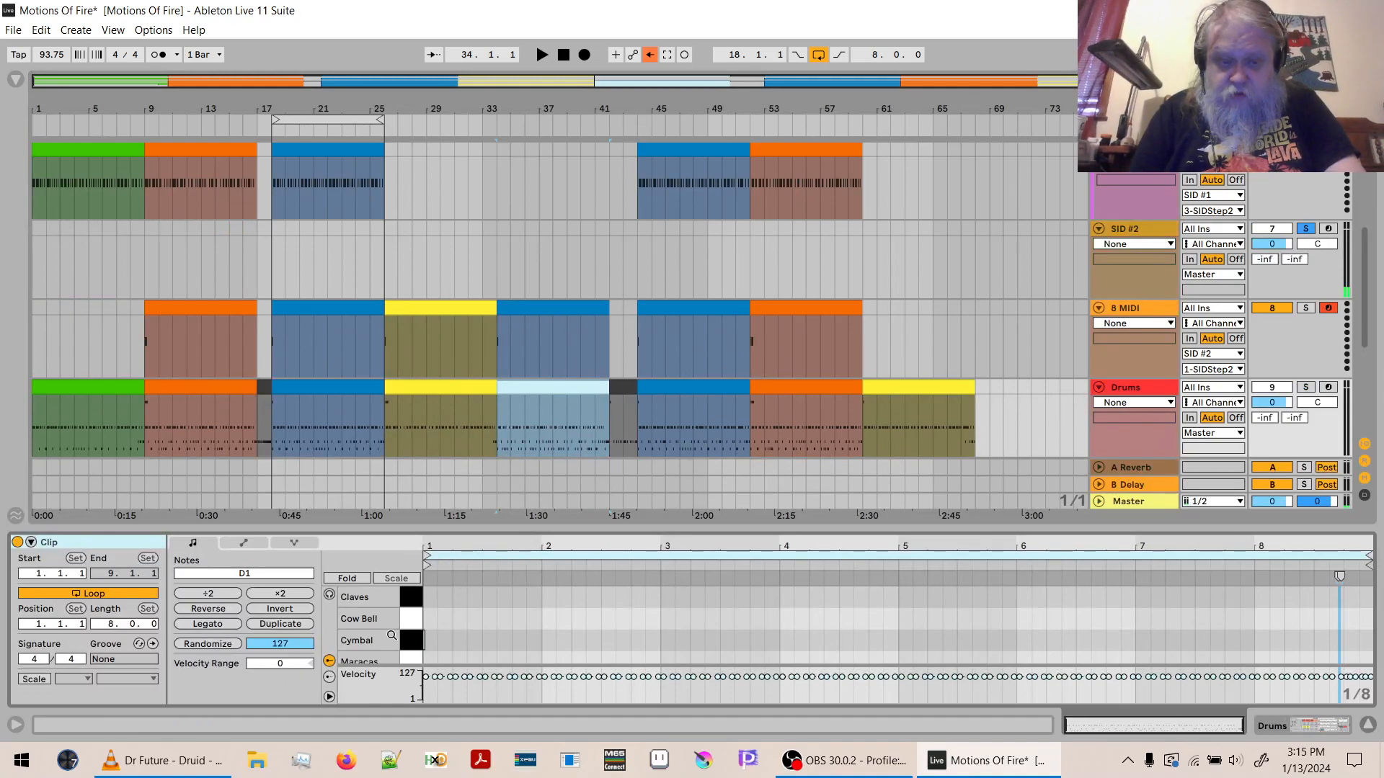
{"action": "double_click", "coordinate": [373, 630]}
{"action": "left_click_drag", "start_coordinate": [374, 630], "coordinate": [373, 637]}
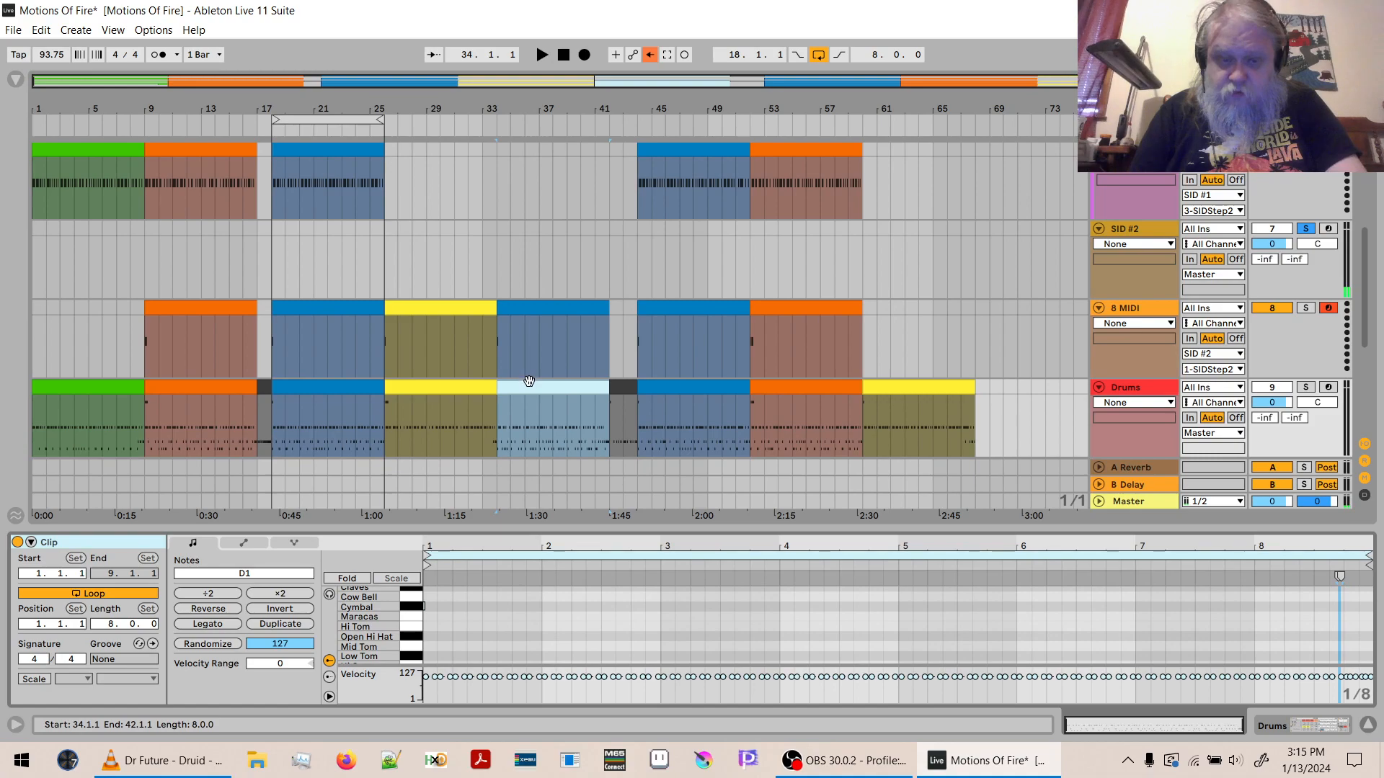
{"action": "left_click", "coordinate": [531, 305]}
{"action": "left_click", "coordinate": [531, 310]}
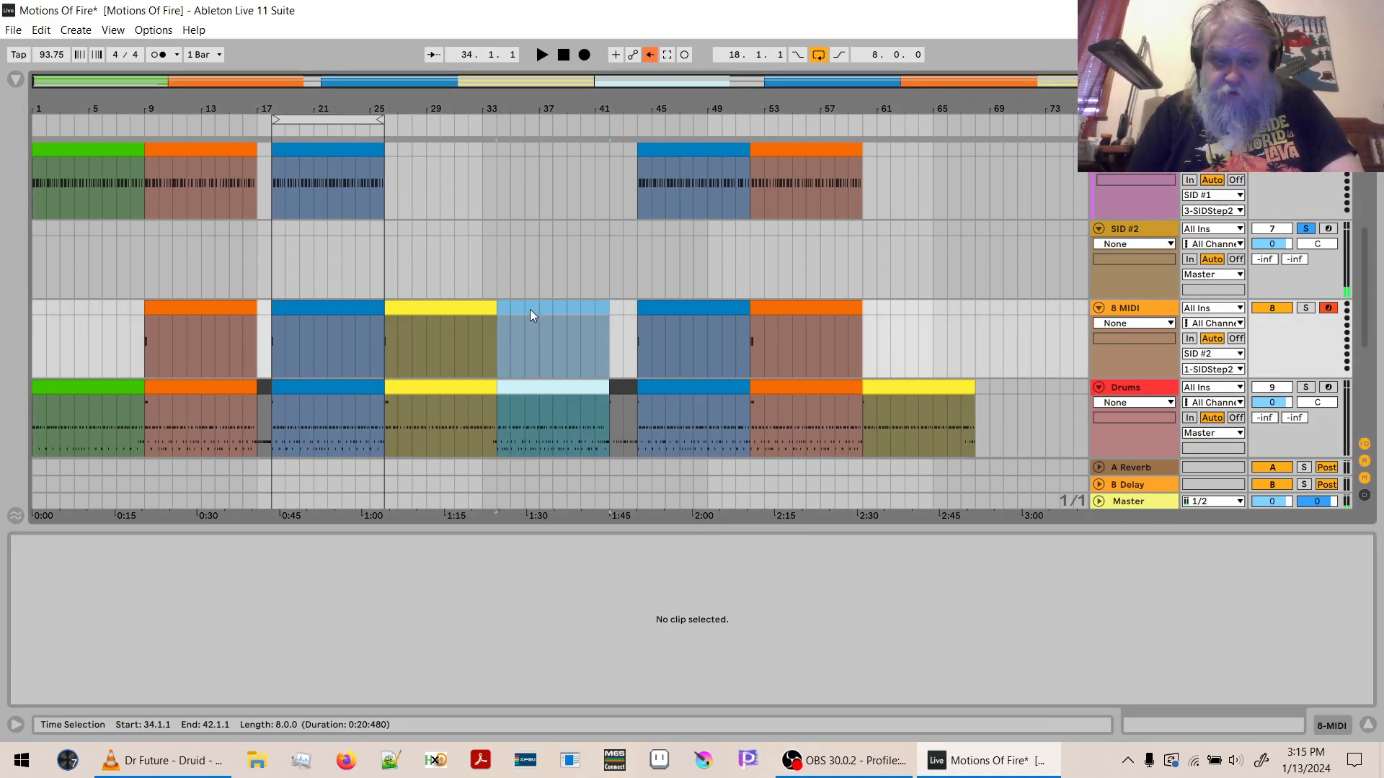
- Copy the first two bars of the blue bar 18 clip on 8 MIDI to bar 42, colour the copy dark grey, and play it
{"action": "left_click", "coordinate": [629, 388]}
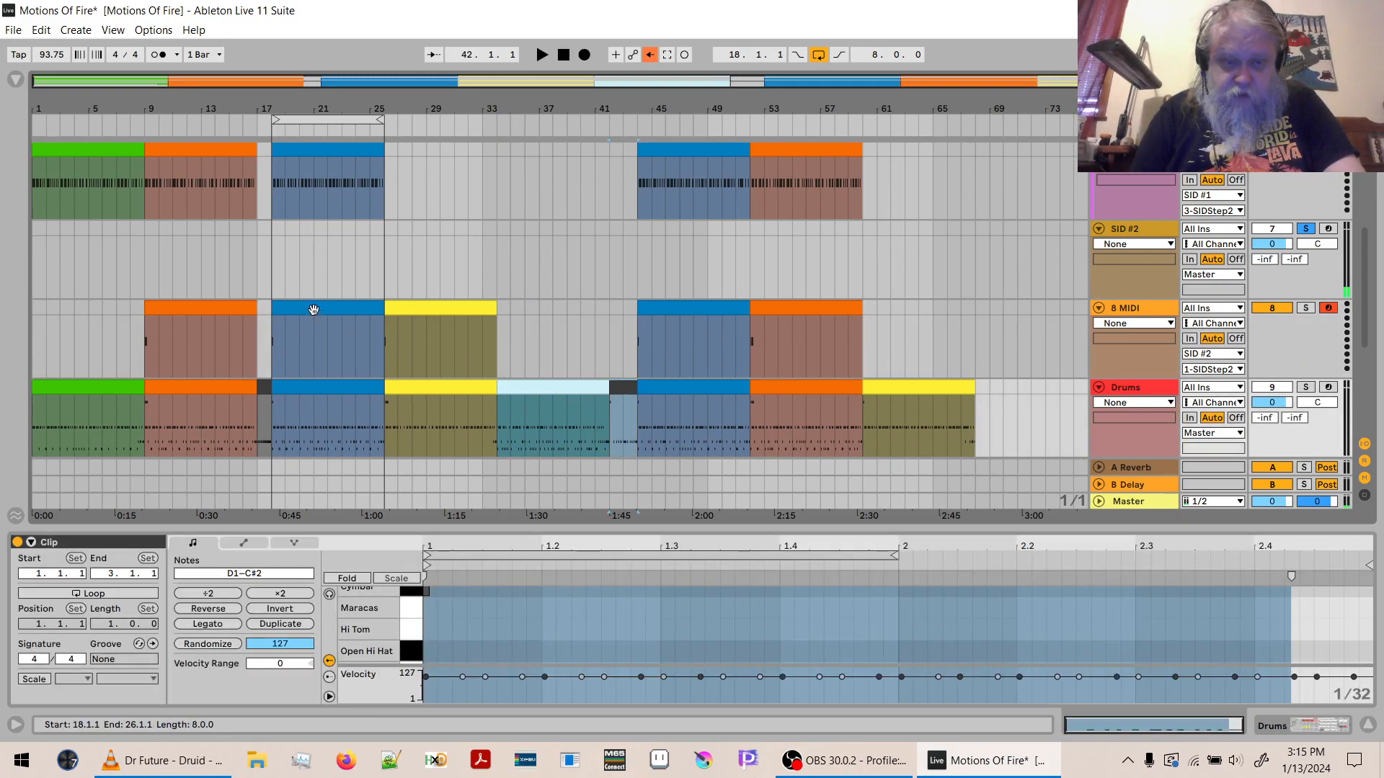
{"action": "left_click_drag", "start_coordinate": [301, 336], "coordinate": [276, 310]}
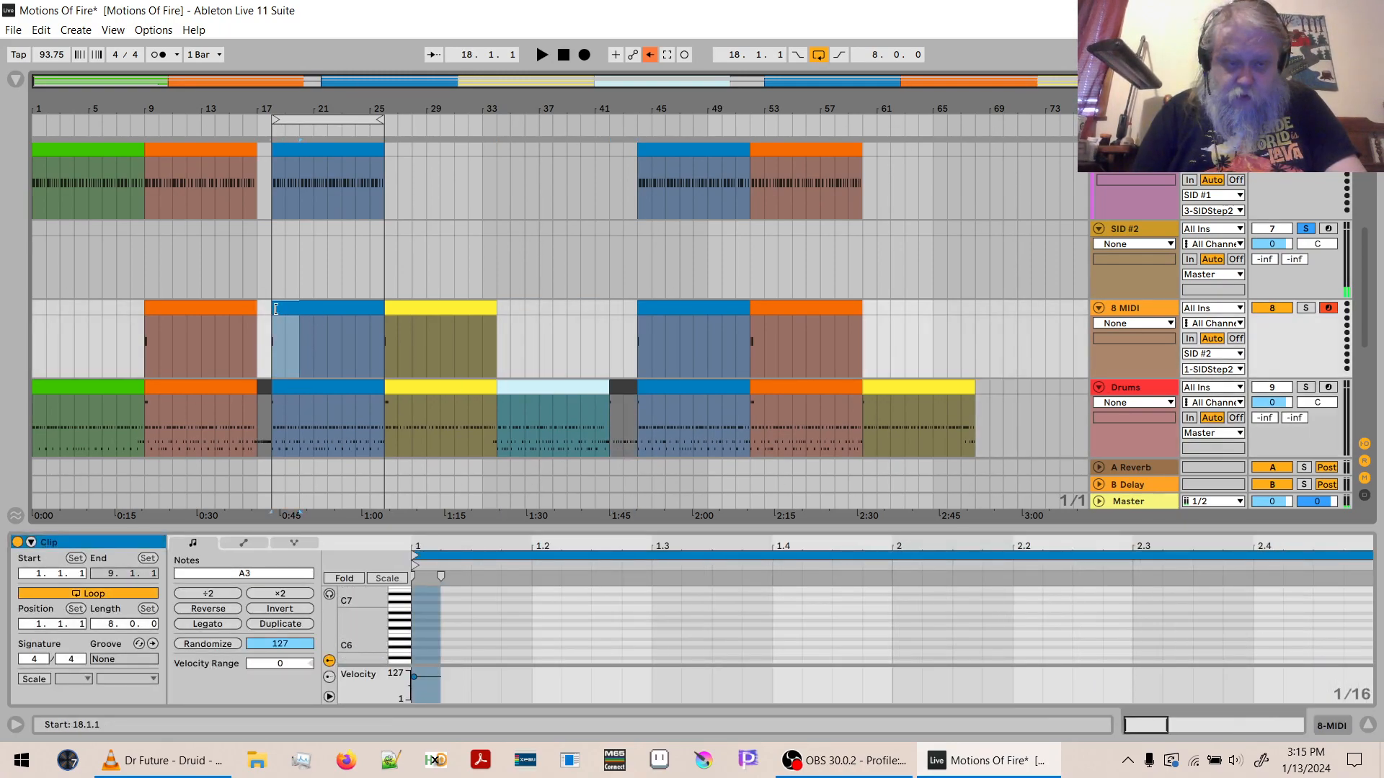
{"action": "left_click", "coordinate": [615, 310]}
{"action": "key", "text": "ctrl+v"}
{"action": "right_click", "coordinate": [616, 310]}
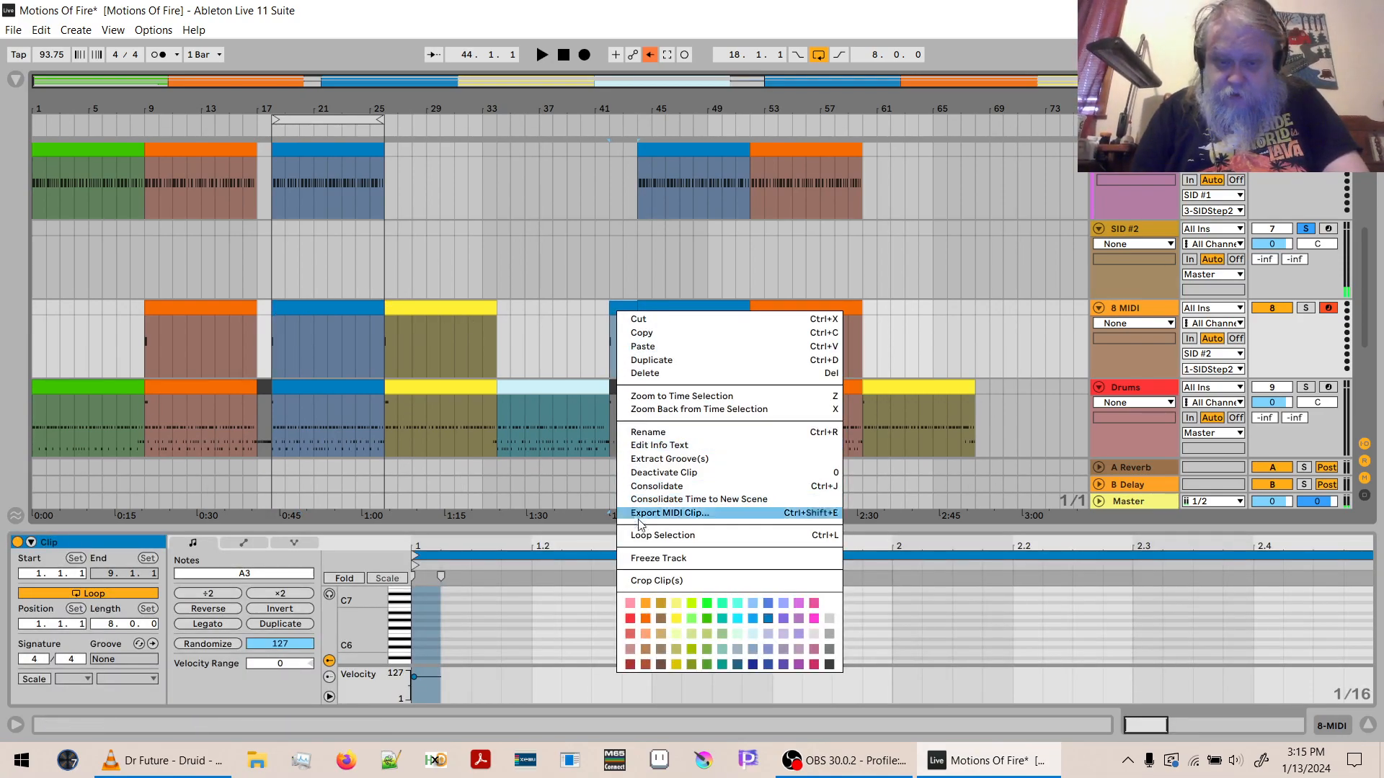
{"action": "left_click", "coordinate": [830, 664]}
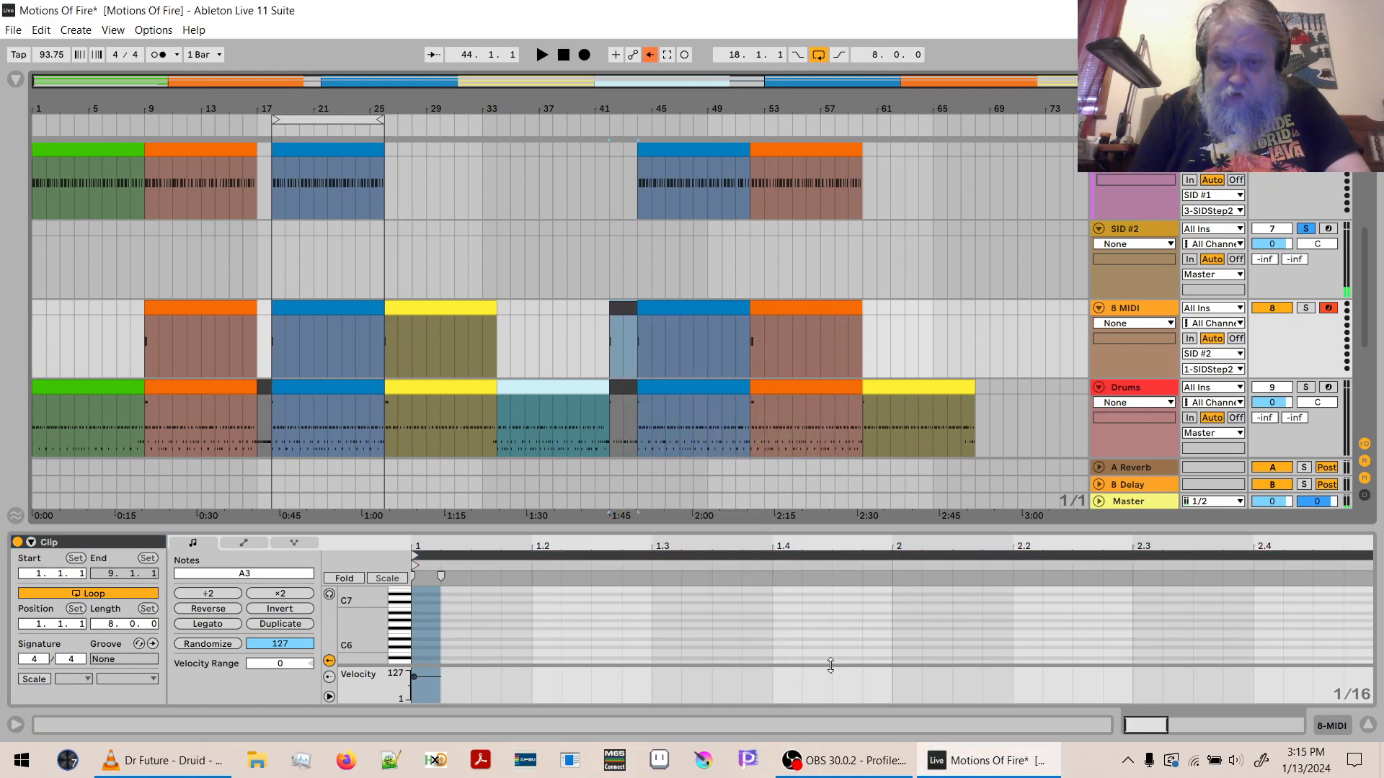
{"action": "key", "text": "space"}
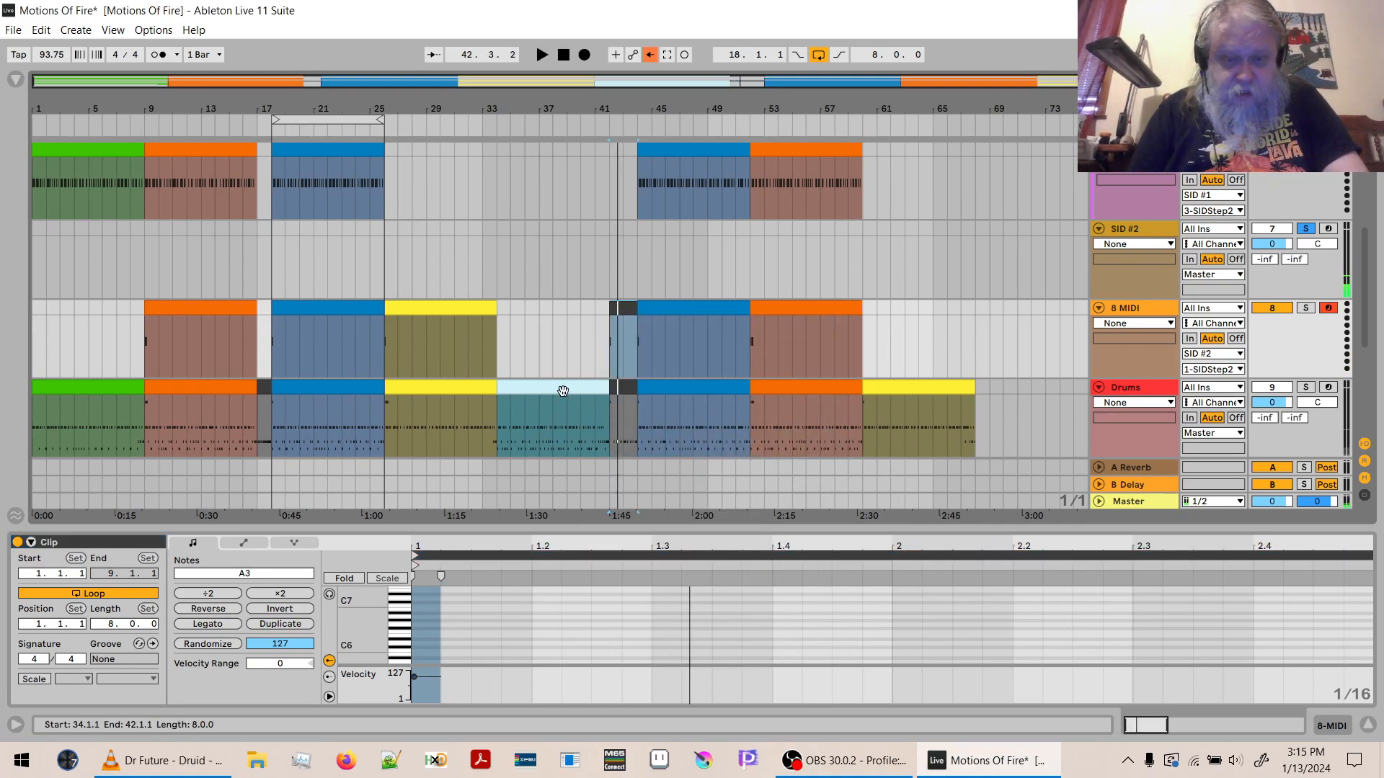
{"action": "key", "text": "space"}
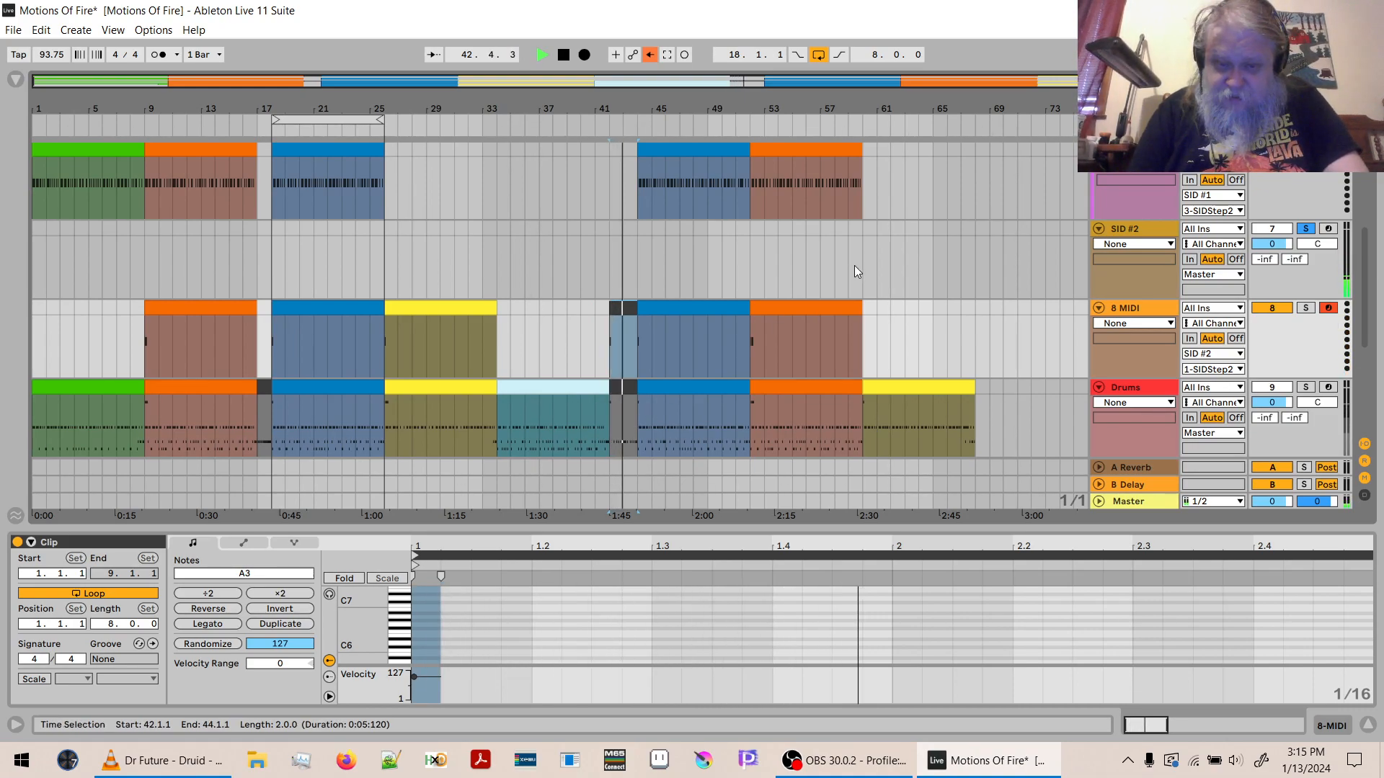
{"action": "key", "text": "space"}
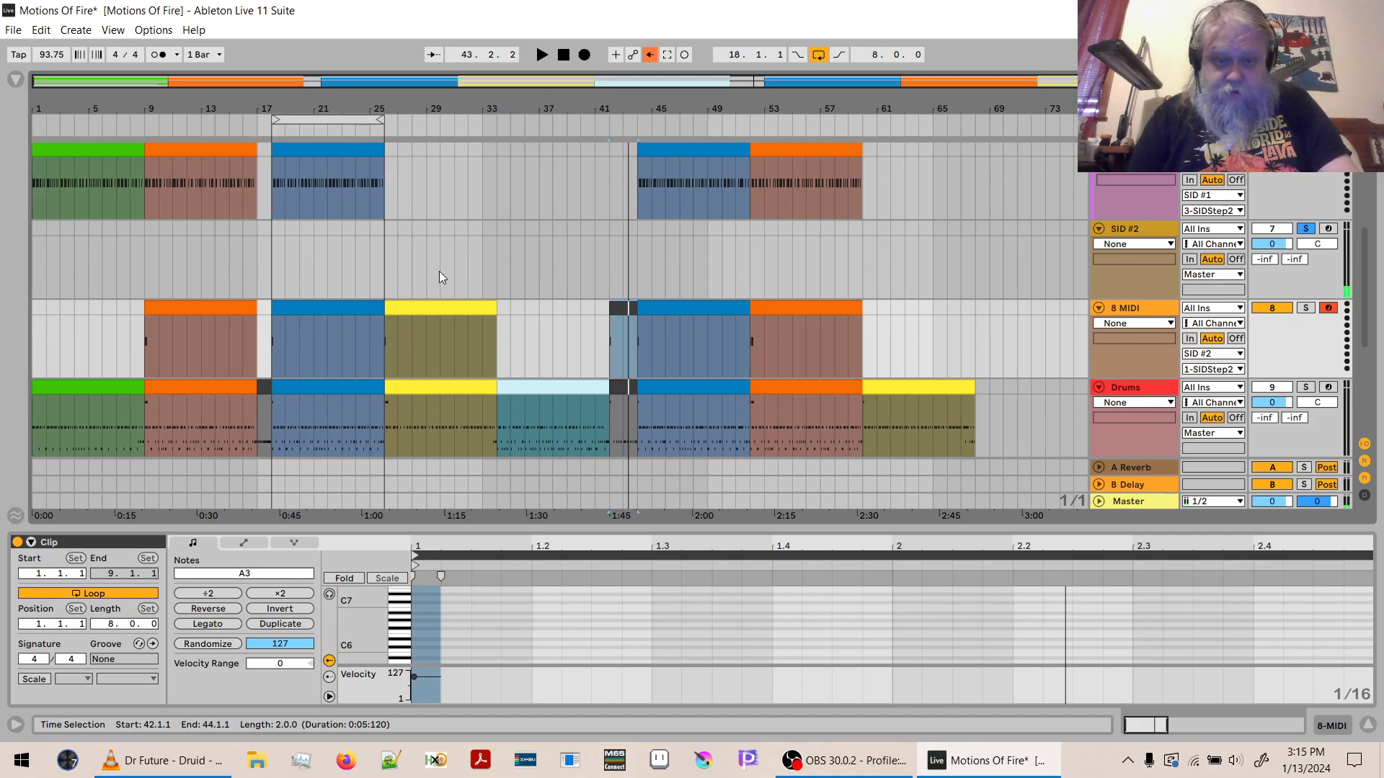
- Copy the yellow Drums clip at bar 26 to bar 26 on both 5 MIDI and 6 MIDI
{"action": "left_click", "coordinate": [472, 387]}
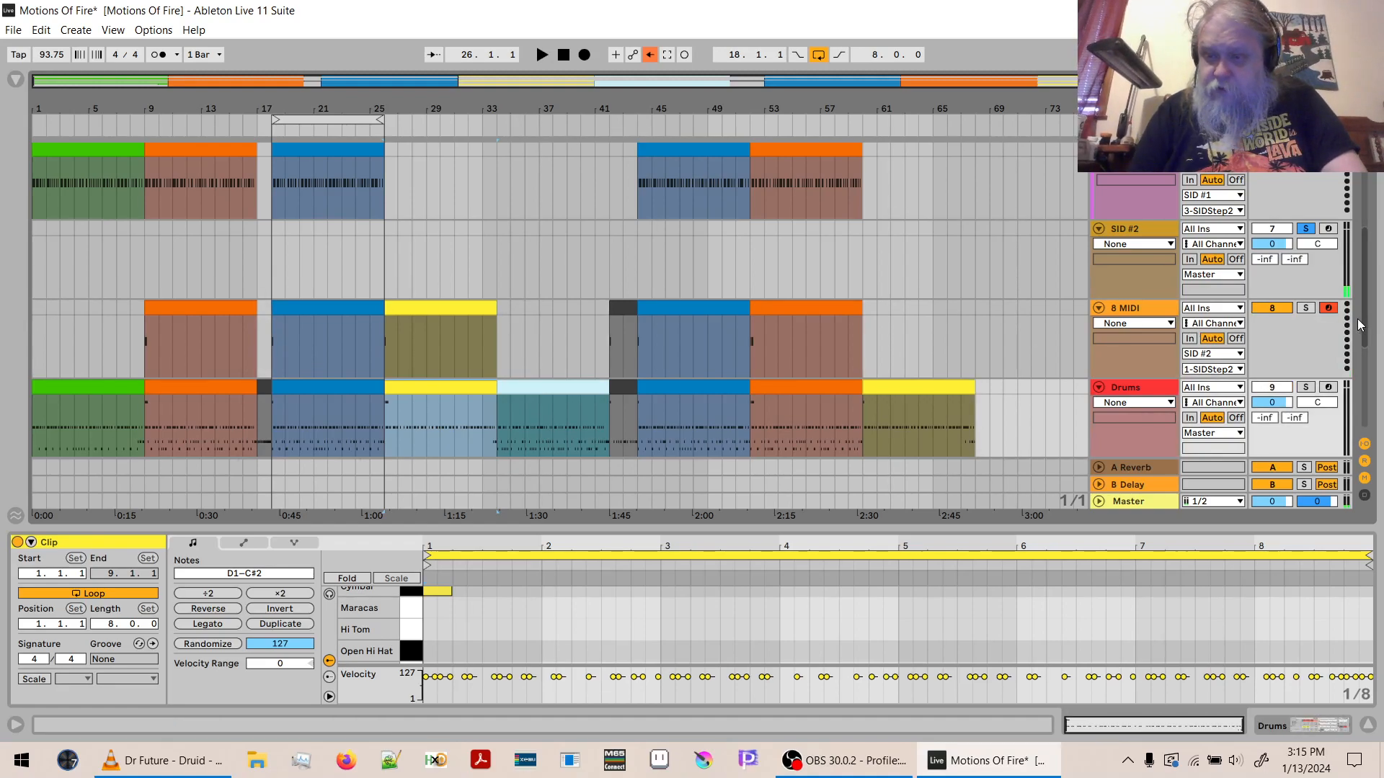
{"action": "left_click_drag", "start_coordinate": [1365, 322], "coordinate": [1373, 220]}
{"action": "scroll", "coordinate": [723, 231], "scroll_direction": "down", "scroll_amount": 5}
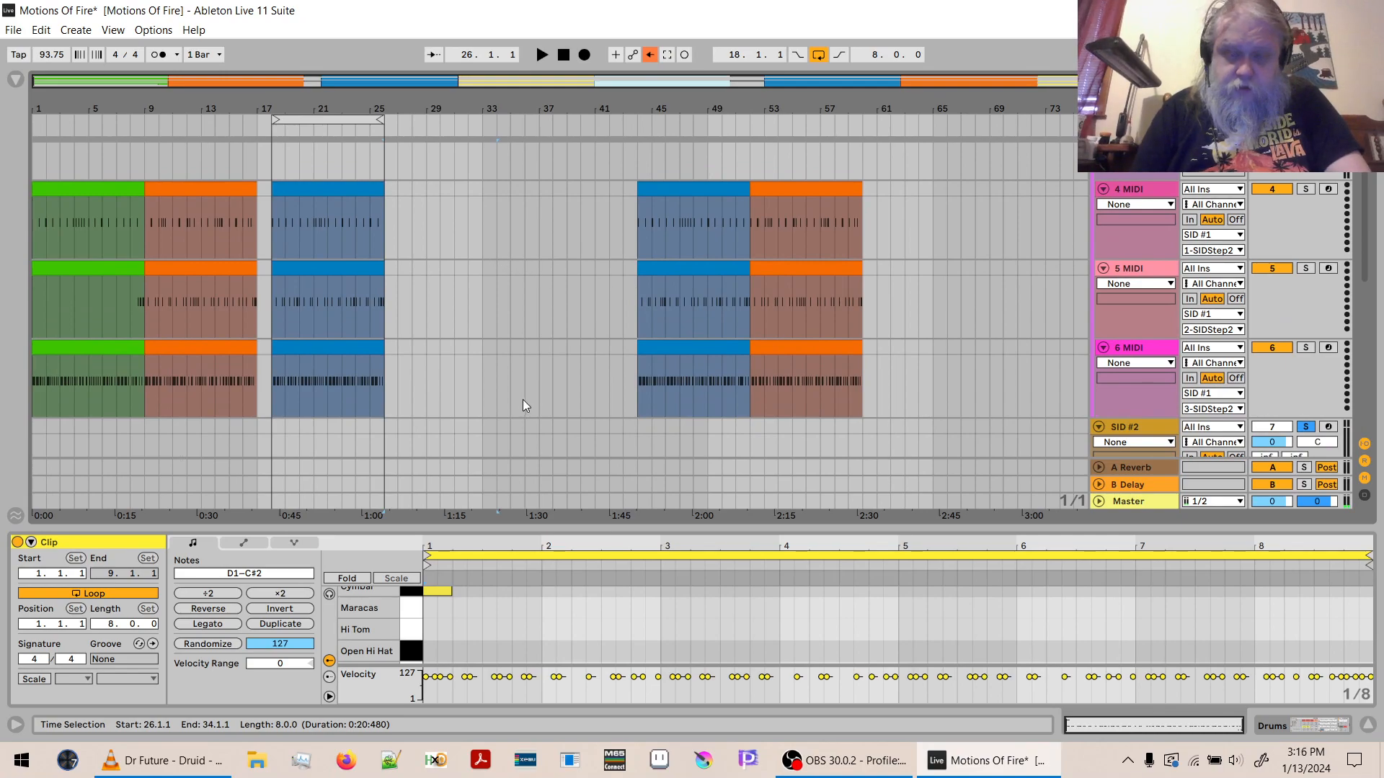
{"action": "left_click", "coordinate": [391, 303]}
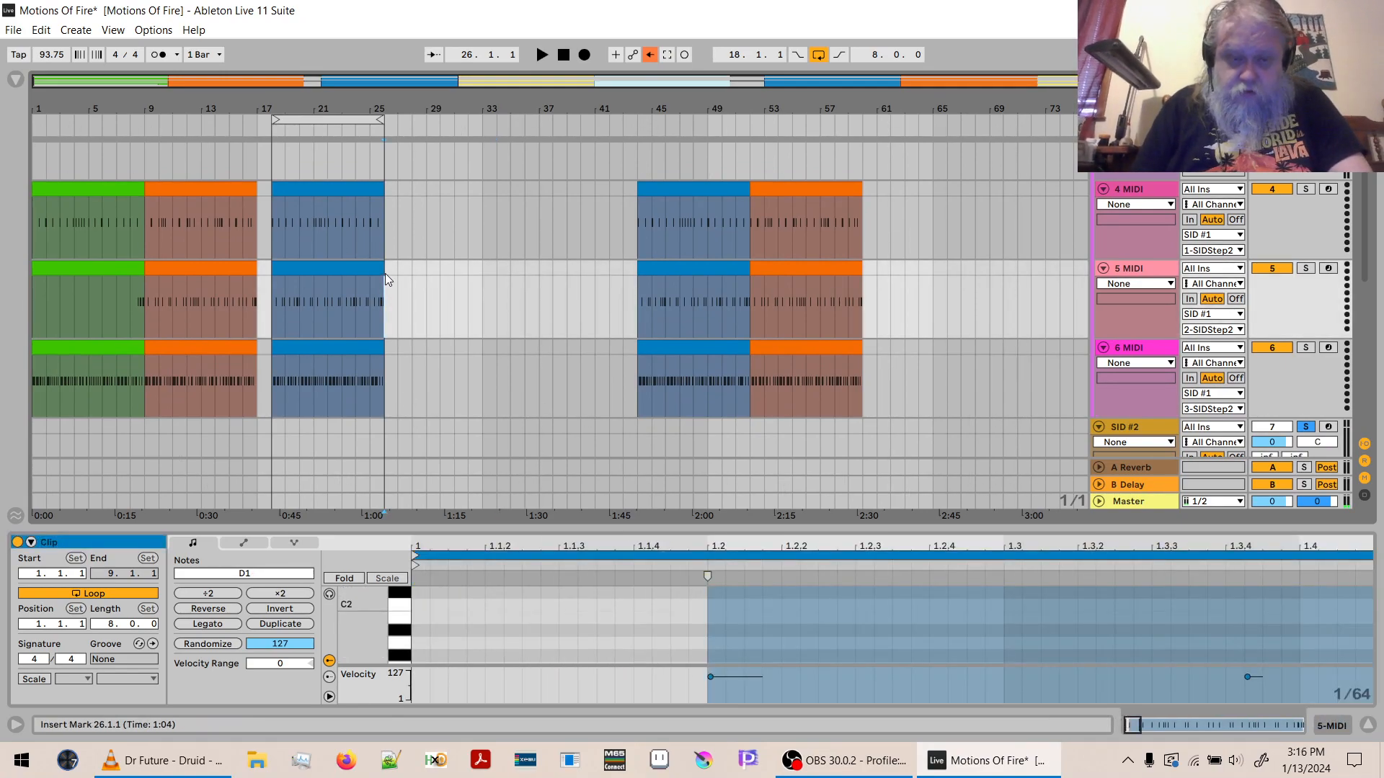
{"action": "key", "text": "ctrl+v"}
{"action": "key", "text": "Down"}
{"action": "key", "text": "ctrl+v"}
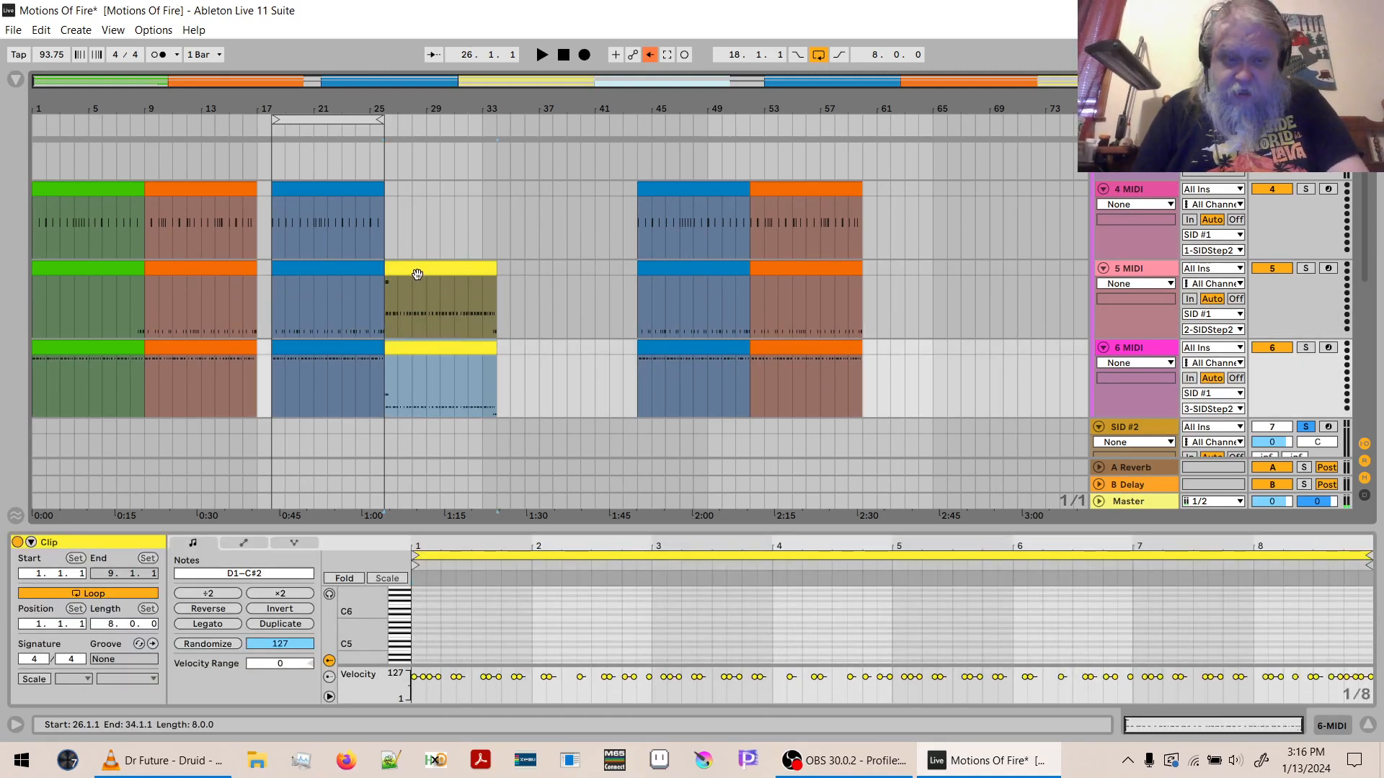
- Delete the F#1 and C#2 notes from the yellow 5 MIDI clip, leaving only the D1 notes
{"action": "left_click", "coordinate": [417, 272]}
{"action": "double_click", "coordinate": [358, 617]}
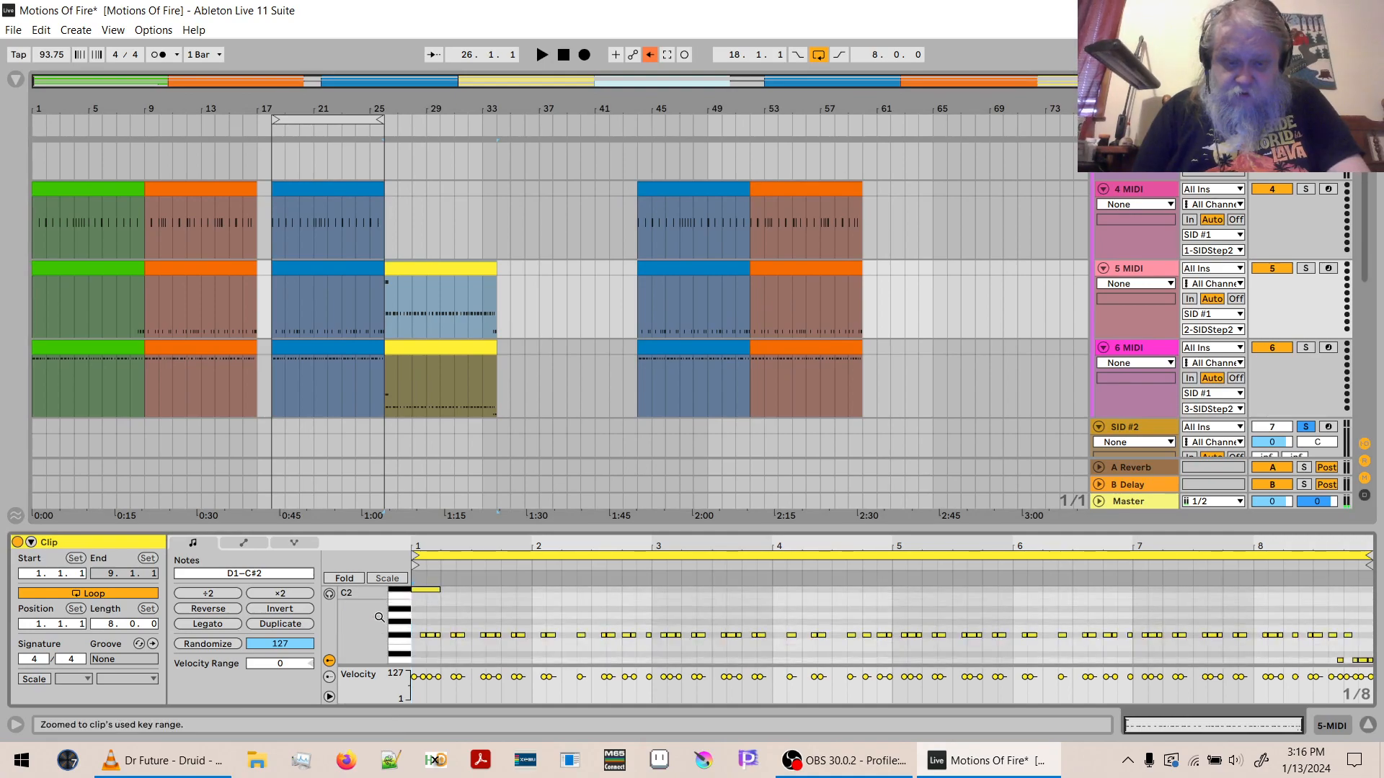
{"action": "left_click_drag", "start_coordinate": [402, 595], "coordinate": [415, 644]}
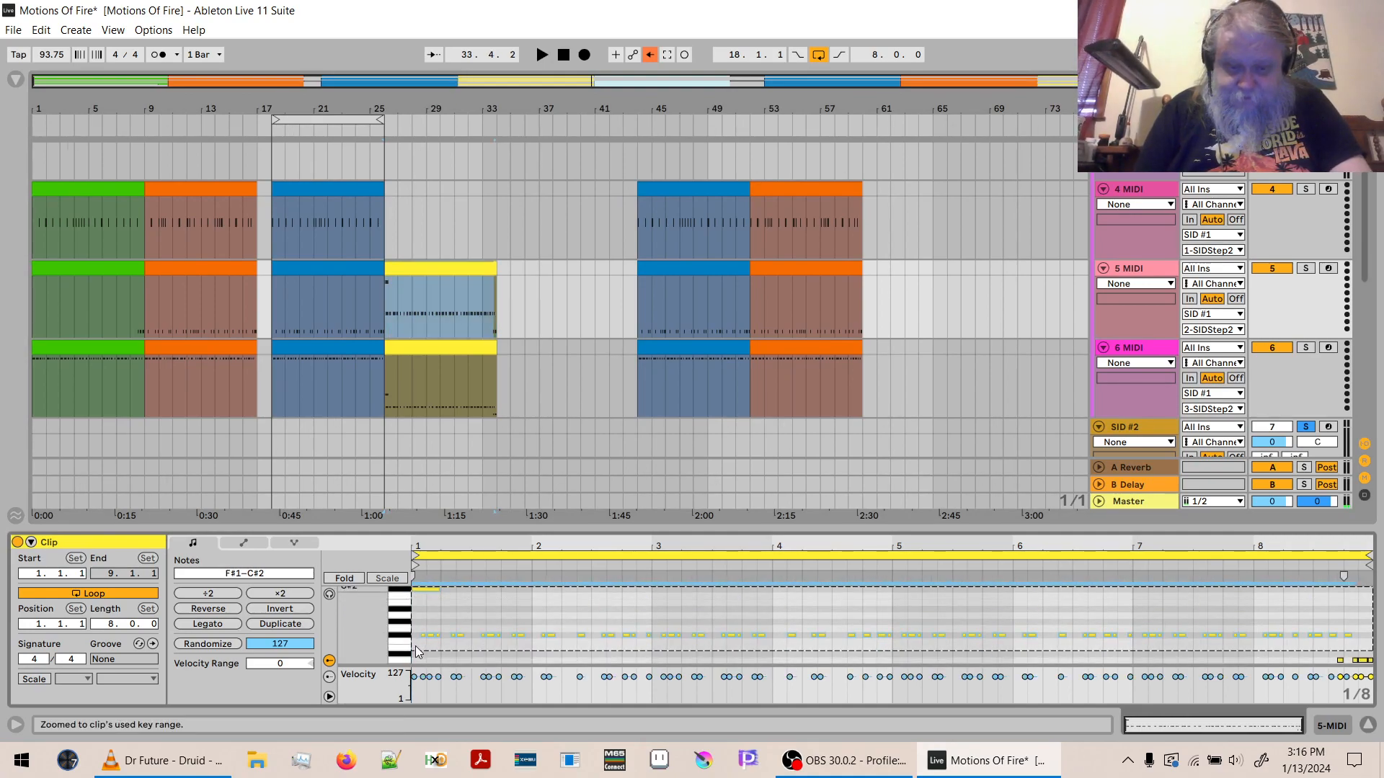
{"action": "key", "text": "Delete"}
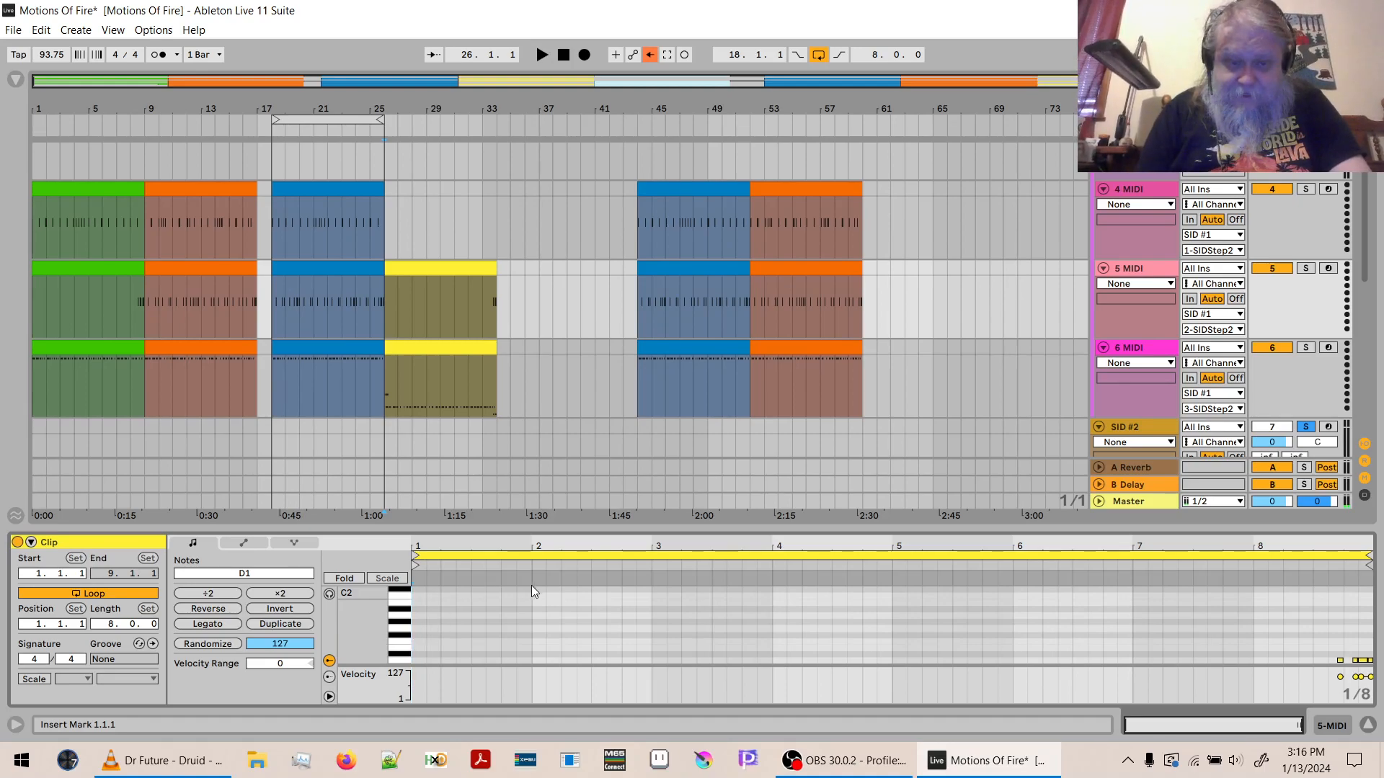
- Delete the C#2 and D1 notes from the yellow 6 MIDI clip, leaving only the F#1 notes
{"action": "left_click", "coordinate": [477, 357]}
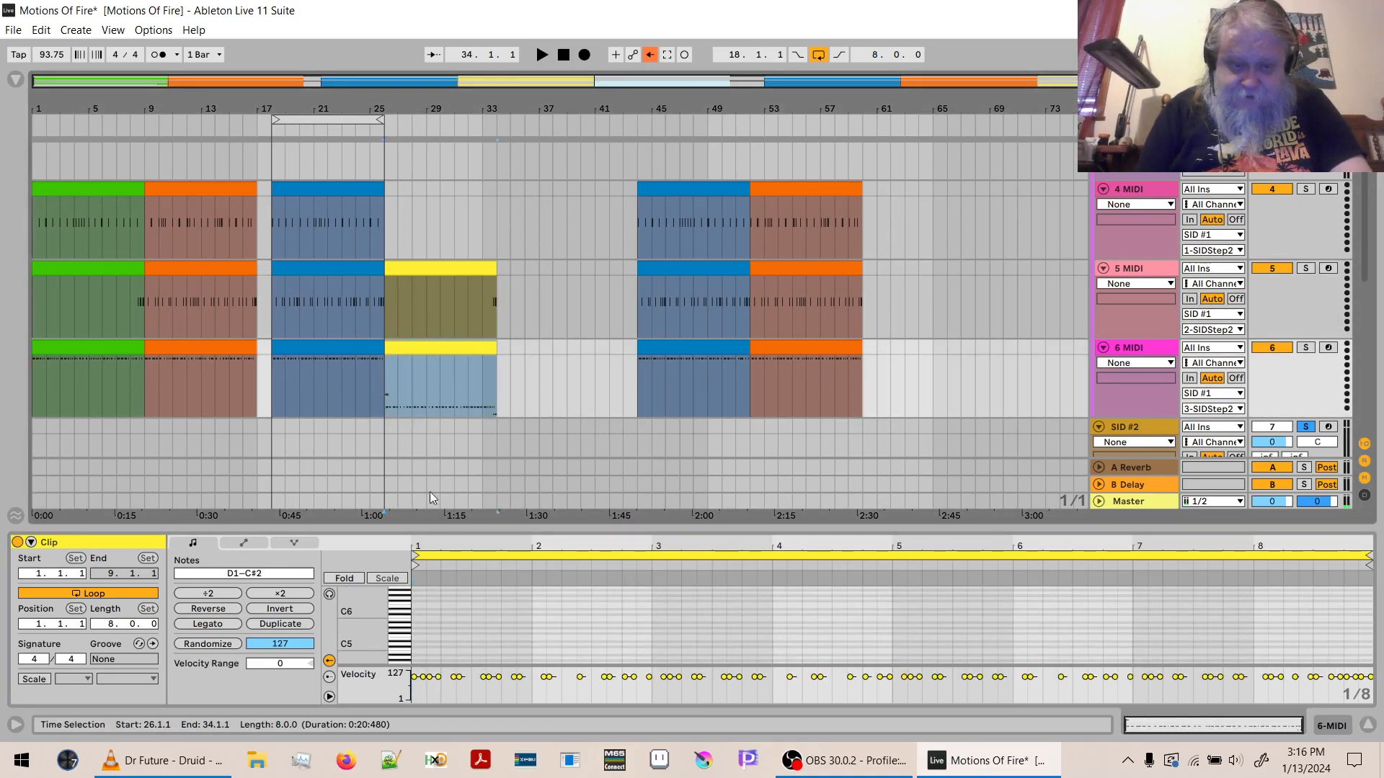
{"action": "double_click", "coordinate": [370, 630]}
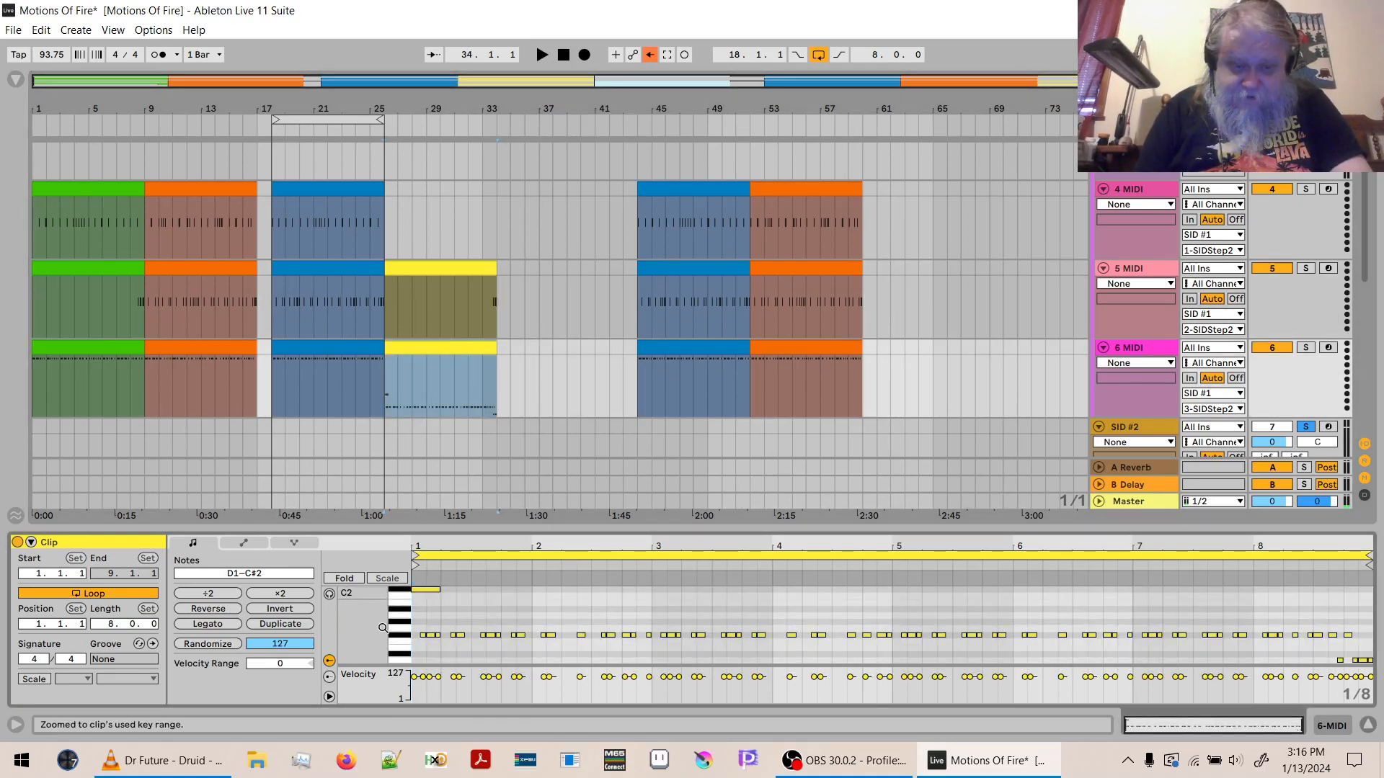
{"action": "left_click", "coordinate": [394, 592]}
{"action": "key", "text": "Delete"}
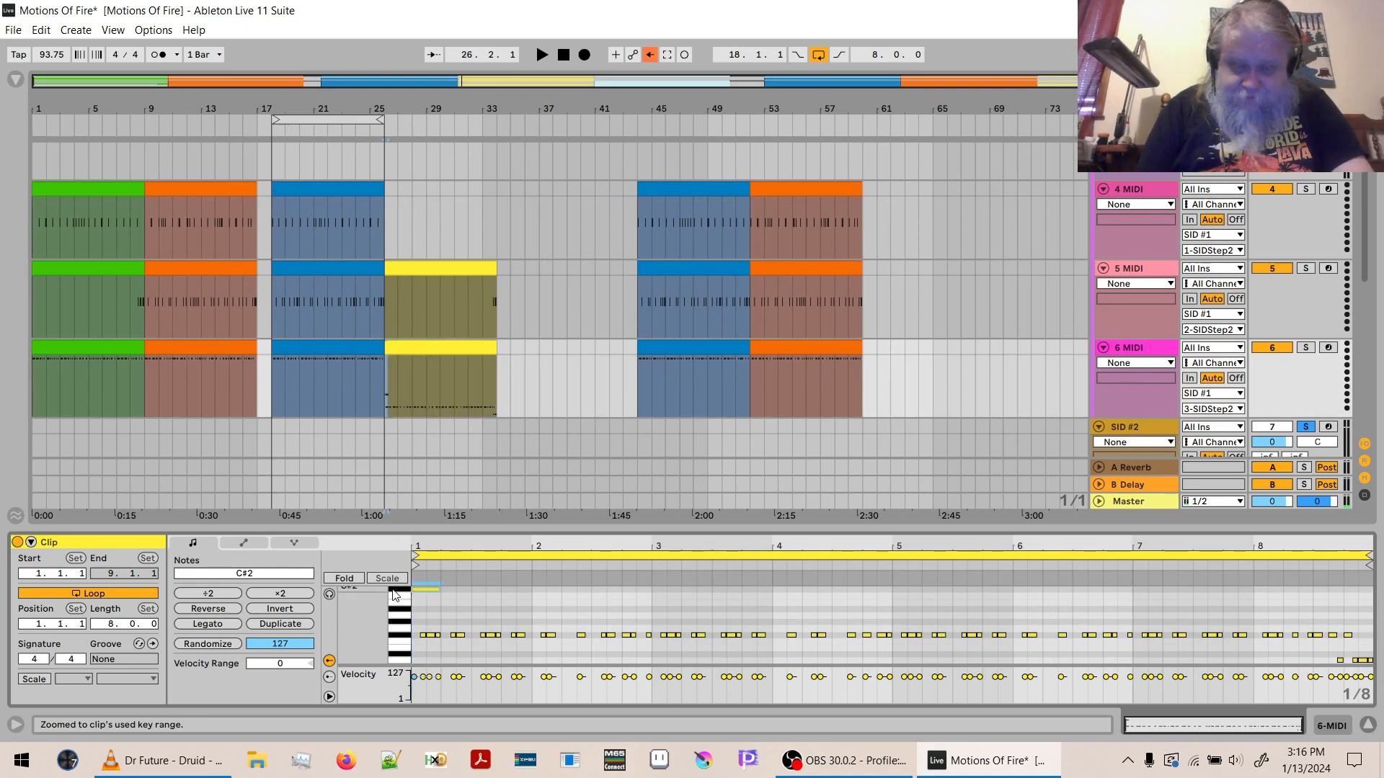
{"action": "left_click", "coordinate": [406, 666]}
{"action": "key", "text": "Delete"}
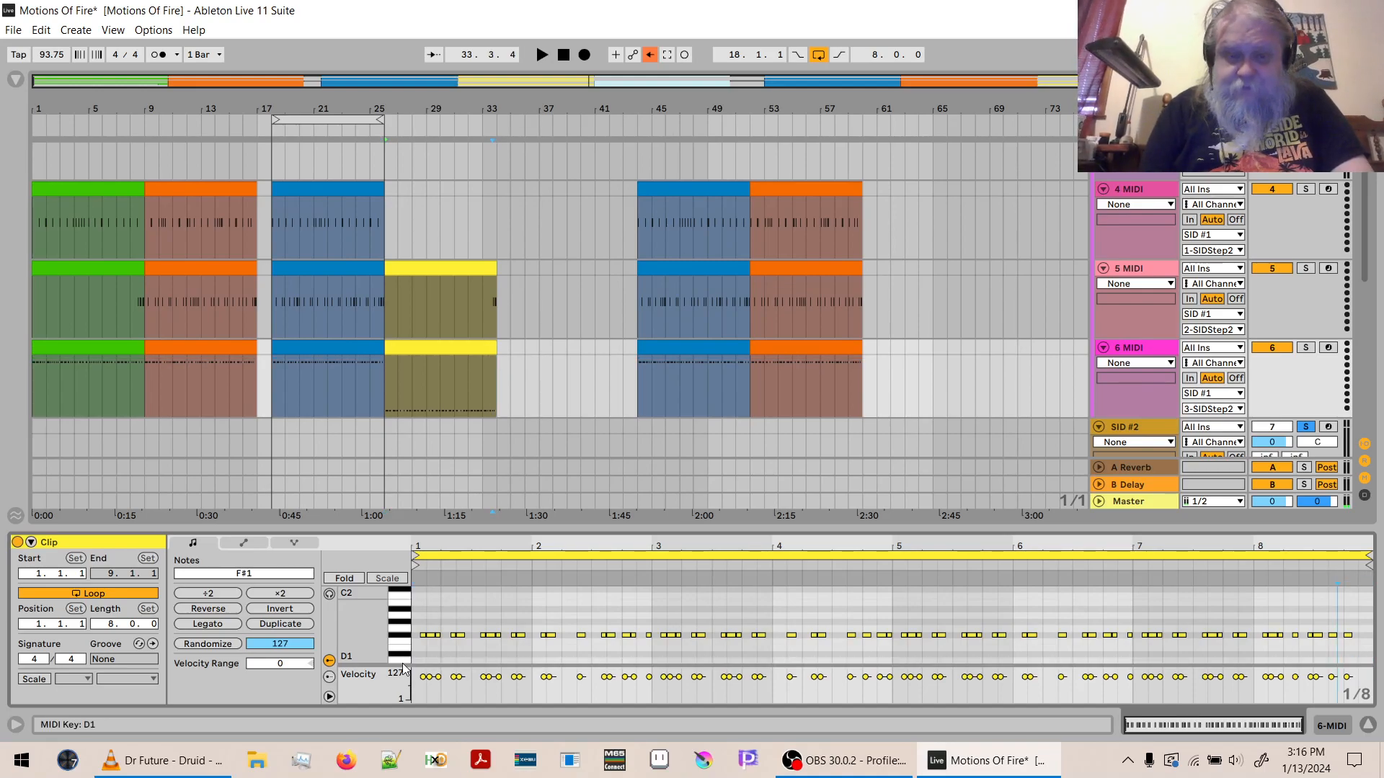
- Transpose the F#1 notes of the yellow 6 MIDI clip up 27 semitones to A3 and play the section
{"action": "left_click", "coordinate": [274, 574]}
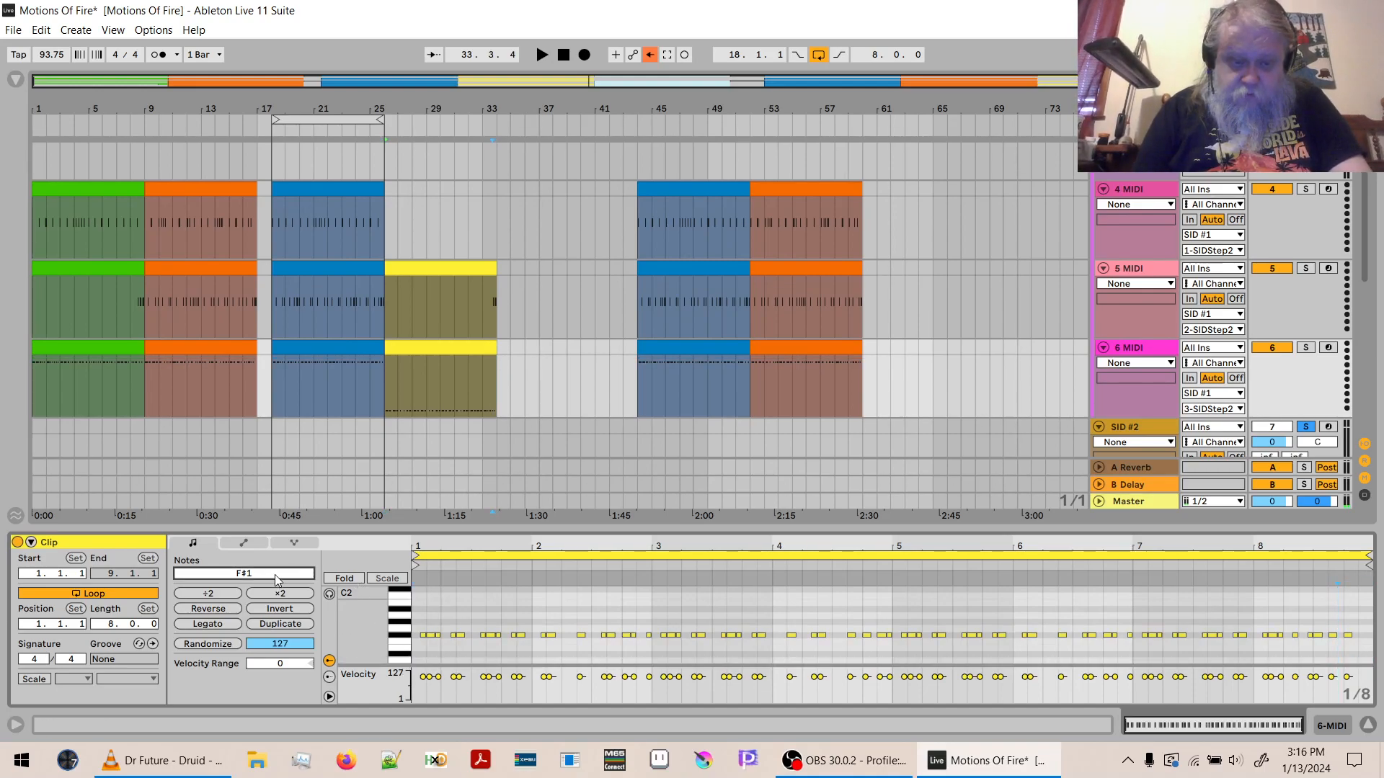
{"action": "key", "text": "shift+Up"}
{"action": "key", "text": "shift+Up"}
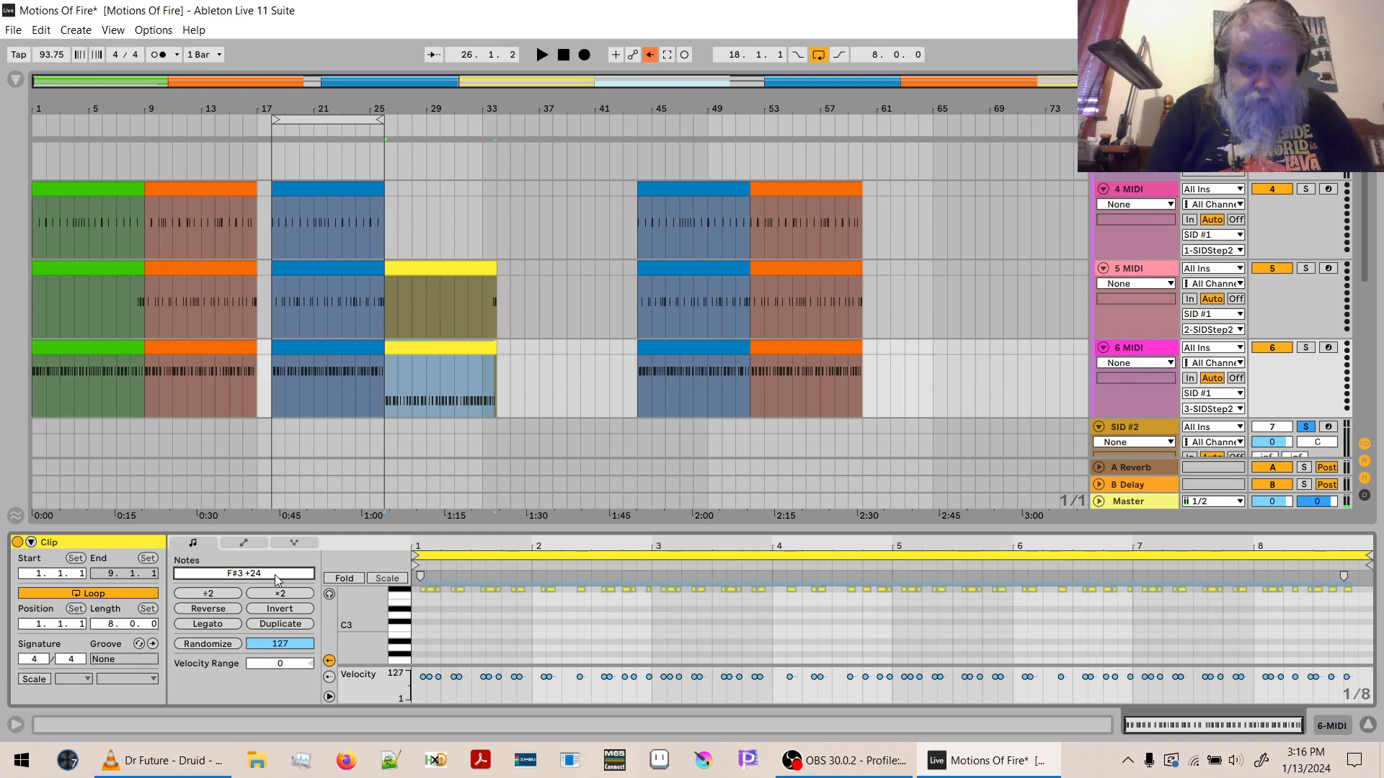
{"action": "key", "text": "Up"}
{"action": "key", "text": "Up"}
{"action": "key", "text": "Up"}
{"action": "key", "text": "Up"}
{"action": "key", "text": "Up"}
{"action": "key", "text": "Up"}
{"action": "key", "text": "Up"}
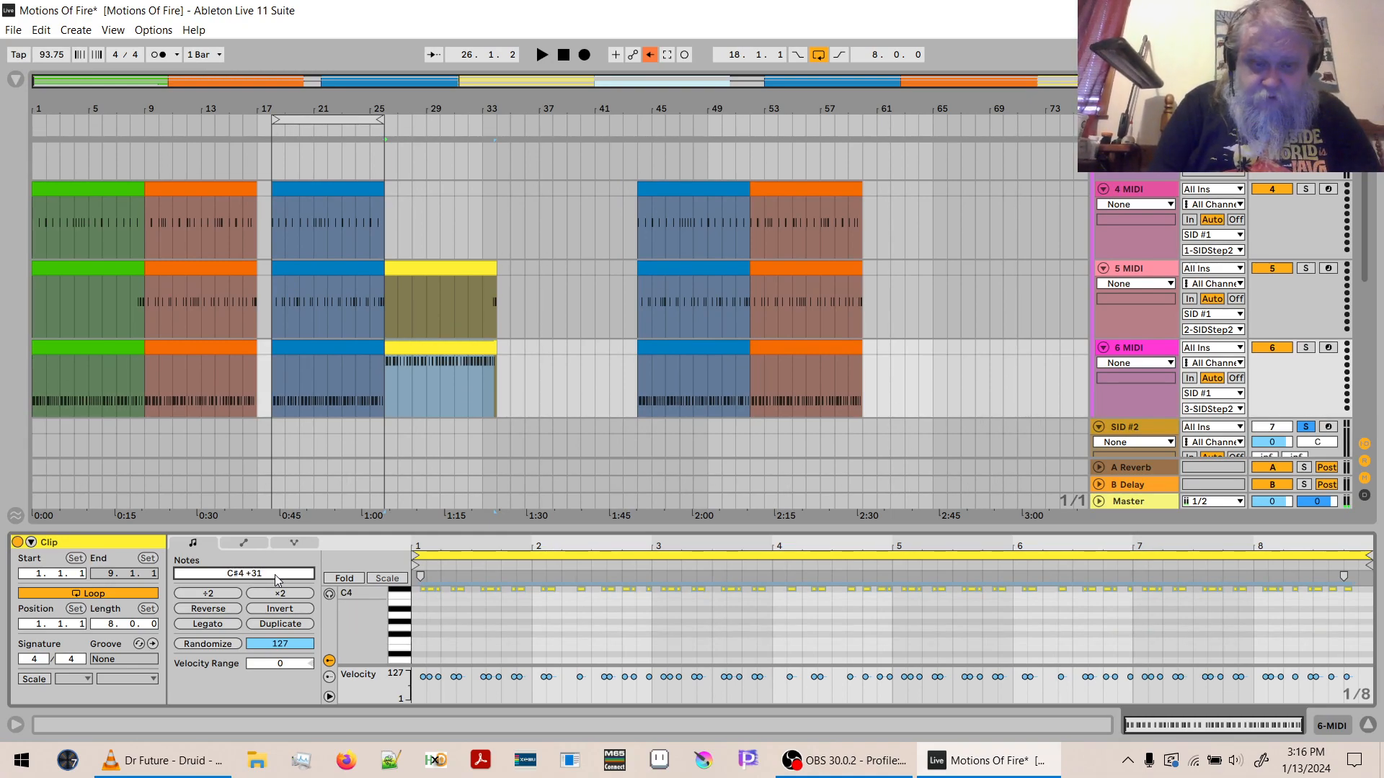
{"action": "key", "text": "Down"}
{"action": "key", "text": "Down"}
{"action": "key", "text": "Down"}
{"action": "key", "text": "Down"}
{"action": "key", "text": "Down"}
{"action": "key", "text": "Down"}
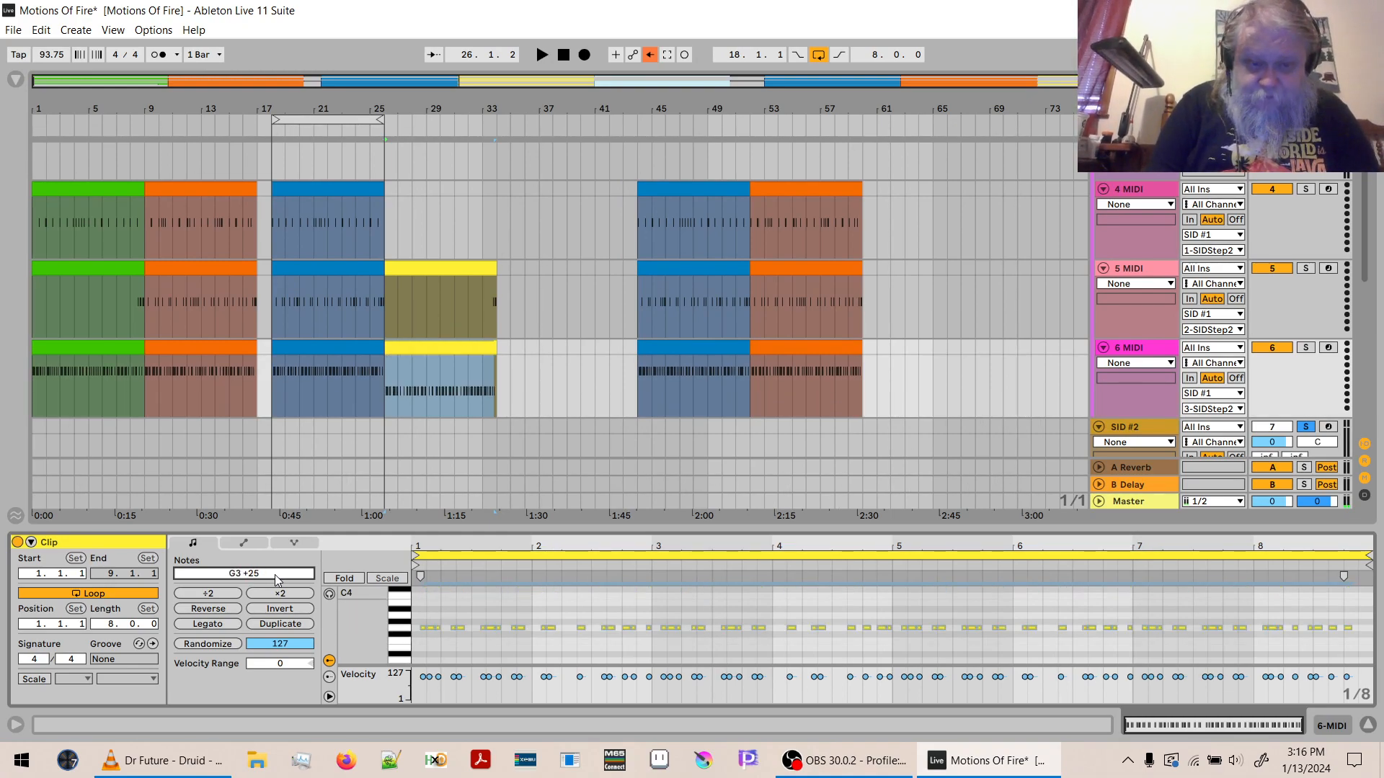
{"action": "key", "text": "Up"}
{"action": "key", "text": "Up"}
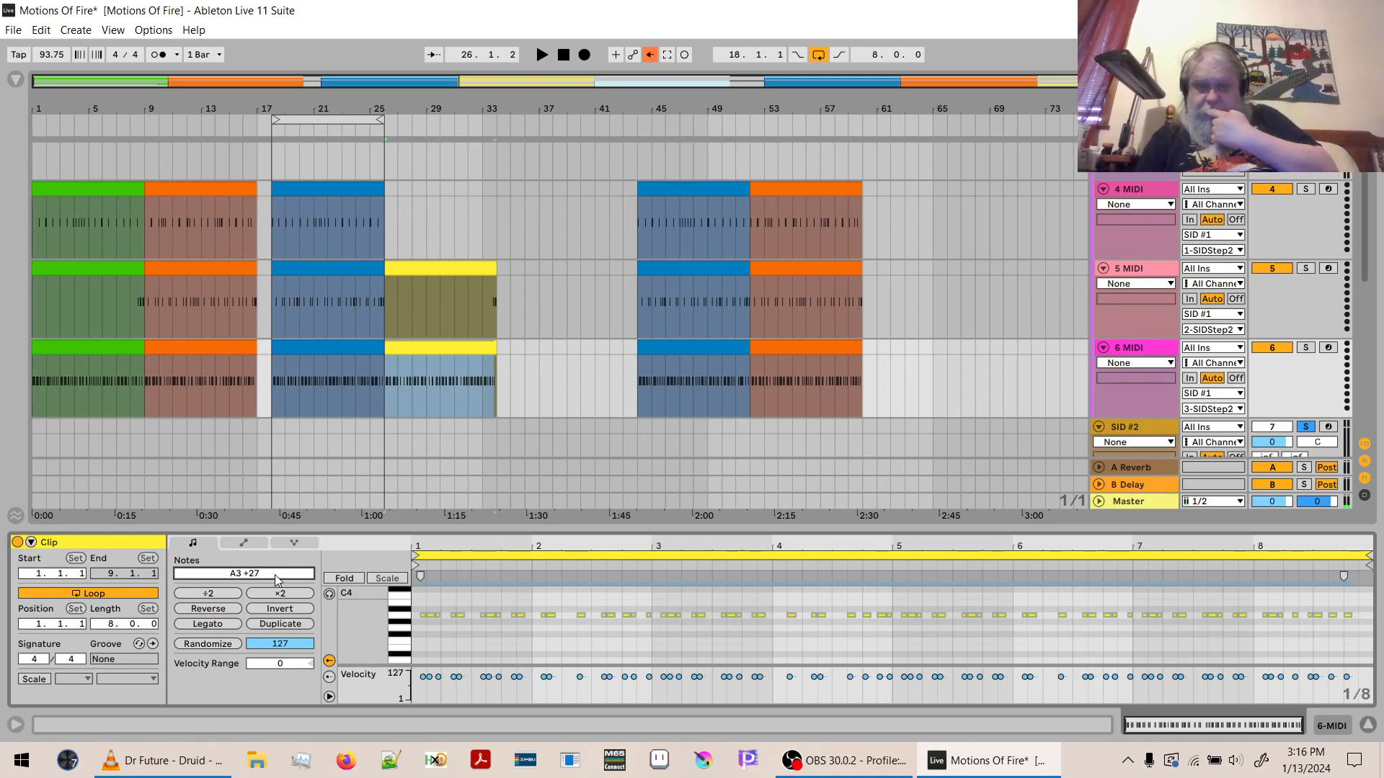
{"action": "key", "text": "space"}
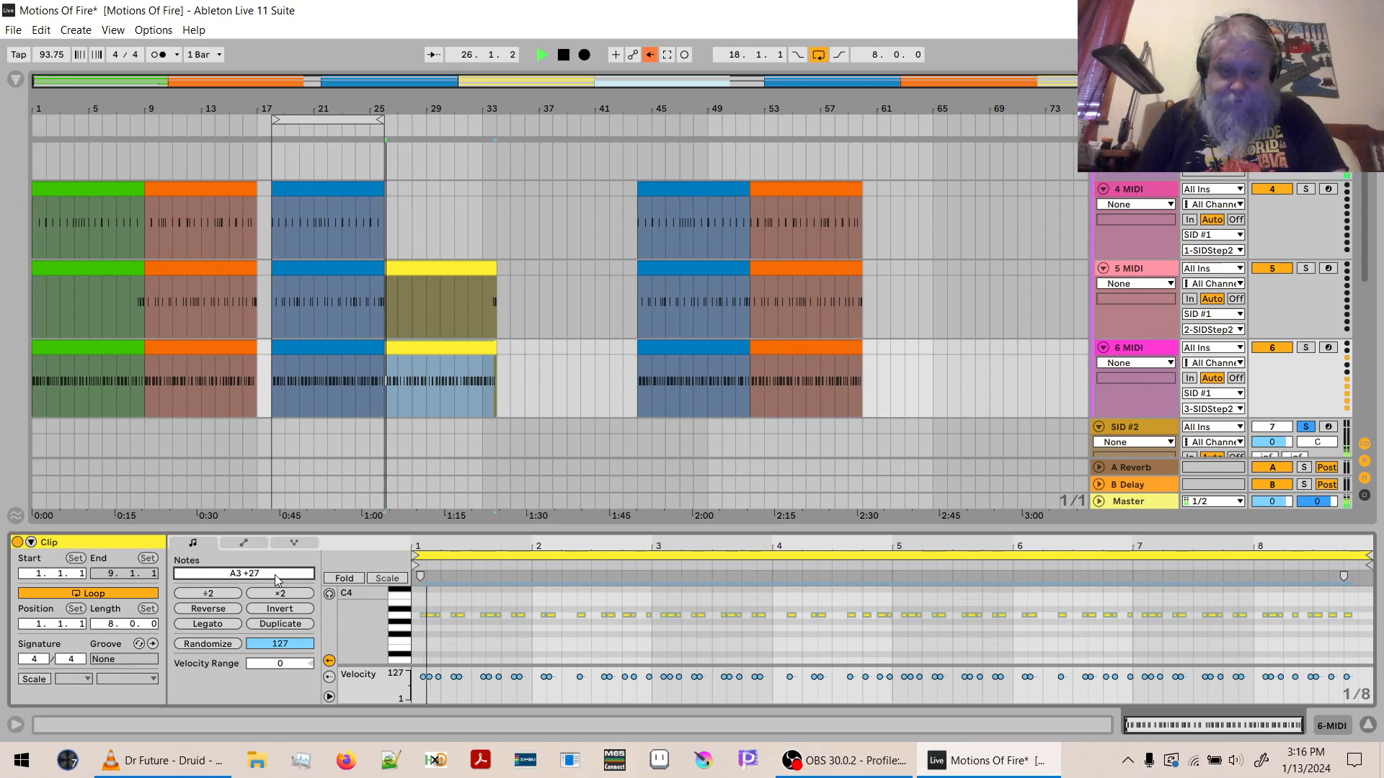
{"action": "key", "text": "space"}
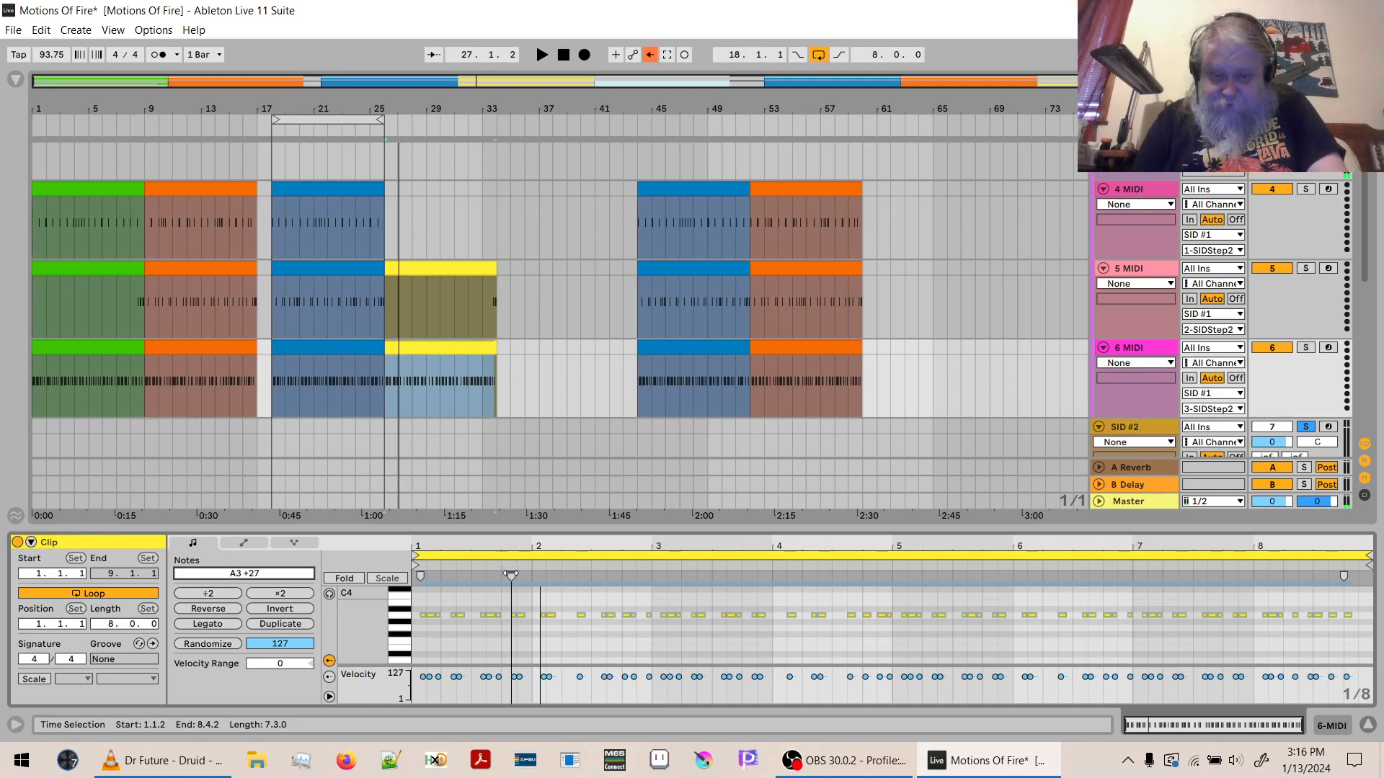
- Shorten all the A3 notes in the yellow 6 MIDI clip together so that neighbouring notes have gaps between them
{"action": "left_click", "coordinate": [540, 606]}
{"action": "key", "text": "ctrl+a"}
{"action": "left_click_drag", "start_coordinate": [533, 543], "coordinate": [533, 573]}
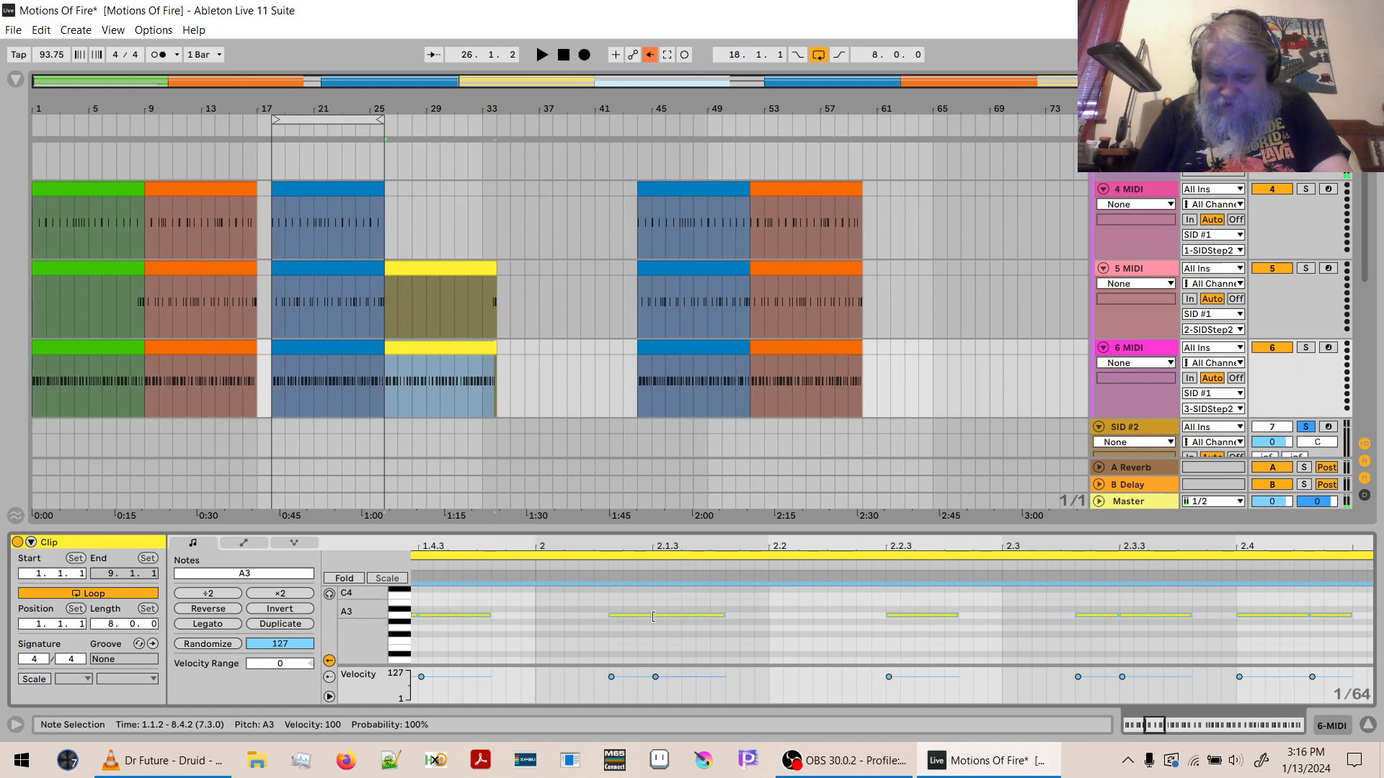
{"action": "left_click_drag", "start_coordinate": [652, 618], "coordinate": [621, 618]}
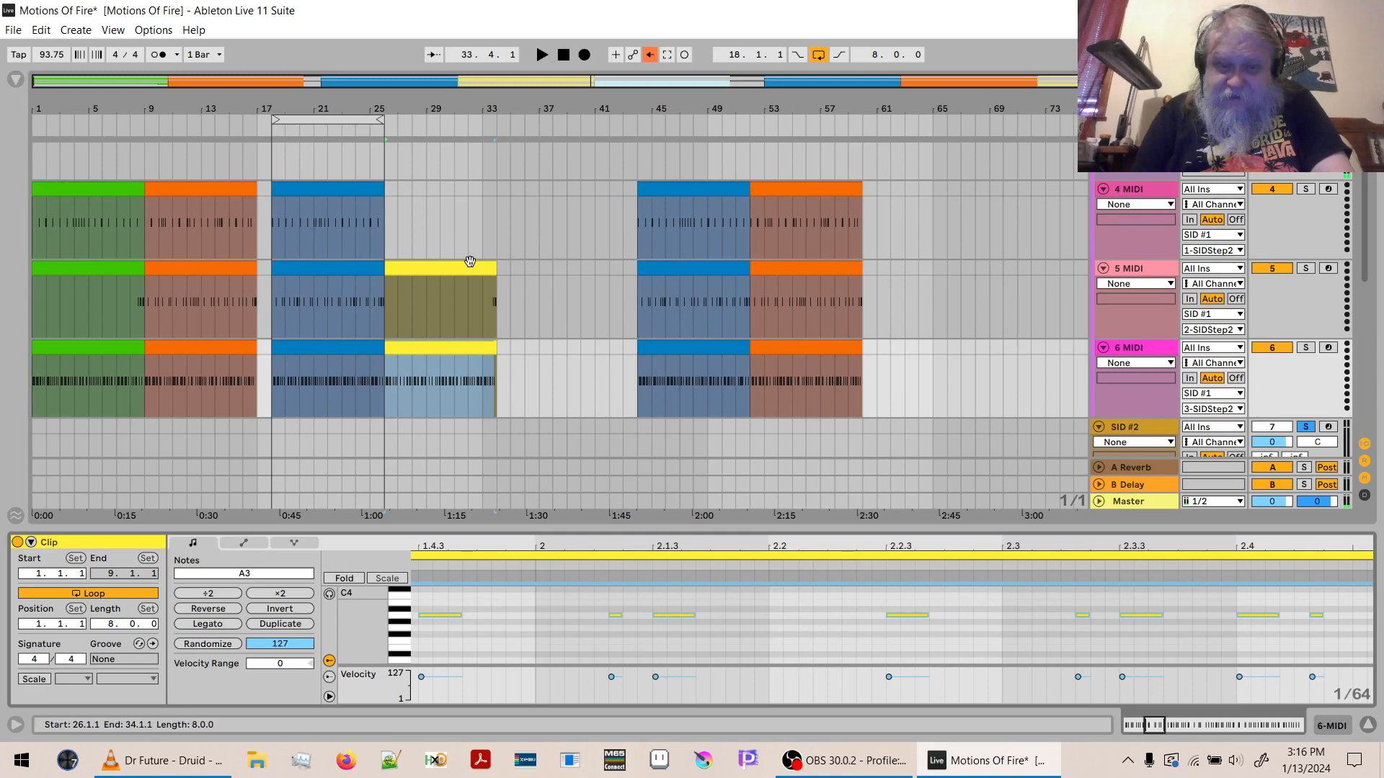
- Shorten all the D1 notes at the end of the yellow 5 MIDI clip, play from bar 26, and hide the clip editor
{"action": "left_click", "coordinate": [470, 267]}
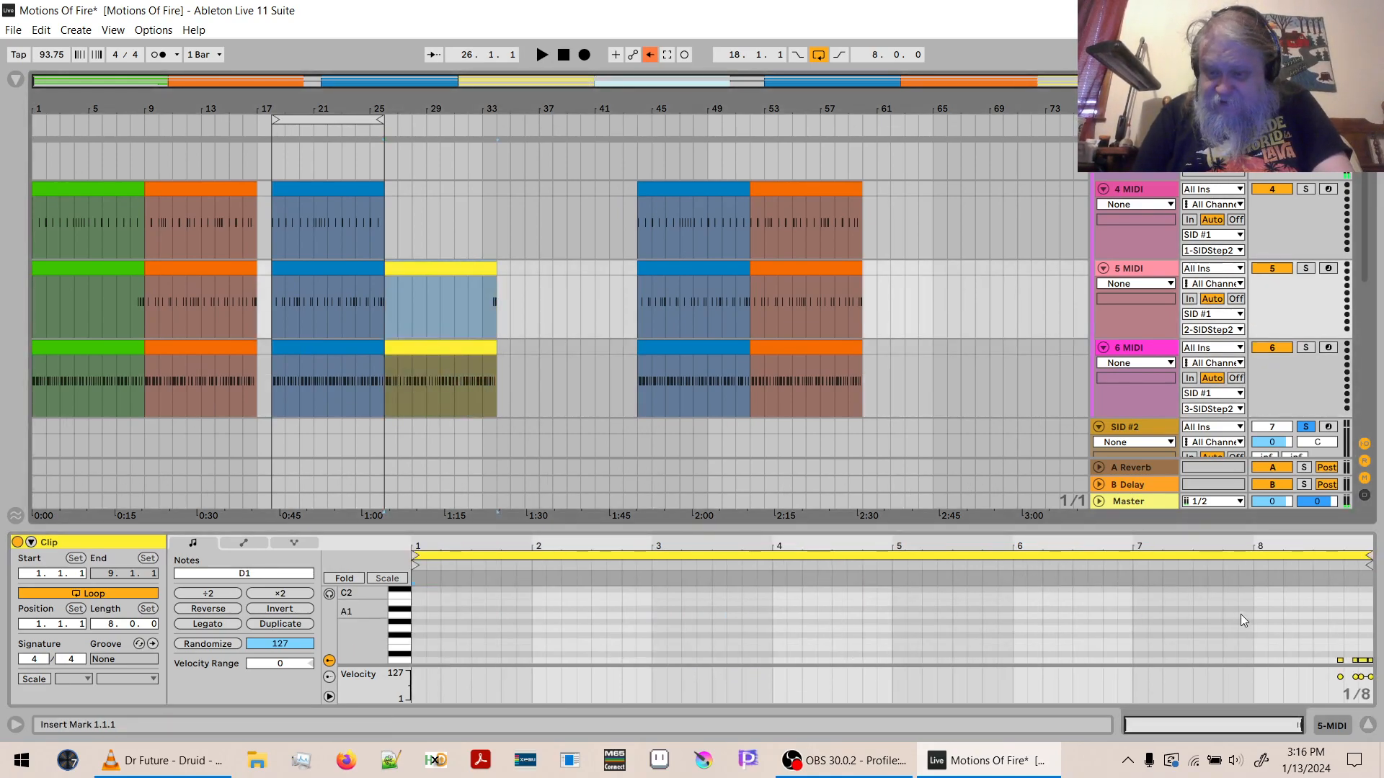
{"action": "left_click_drag", "start_coordinate": [1340, 547], "coordinate": [1234, 635]}
{"action": "key", "text": "ctrl+a"}
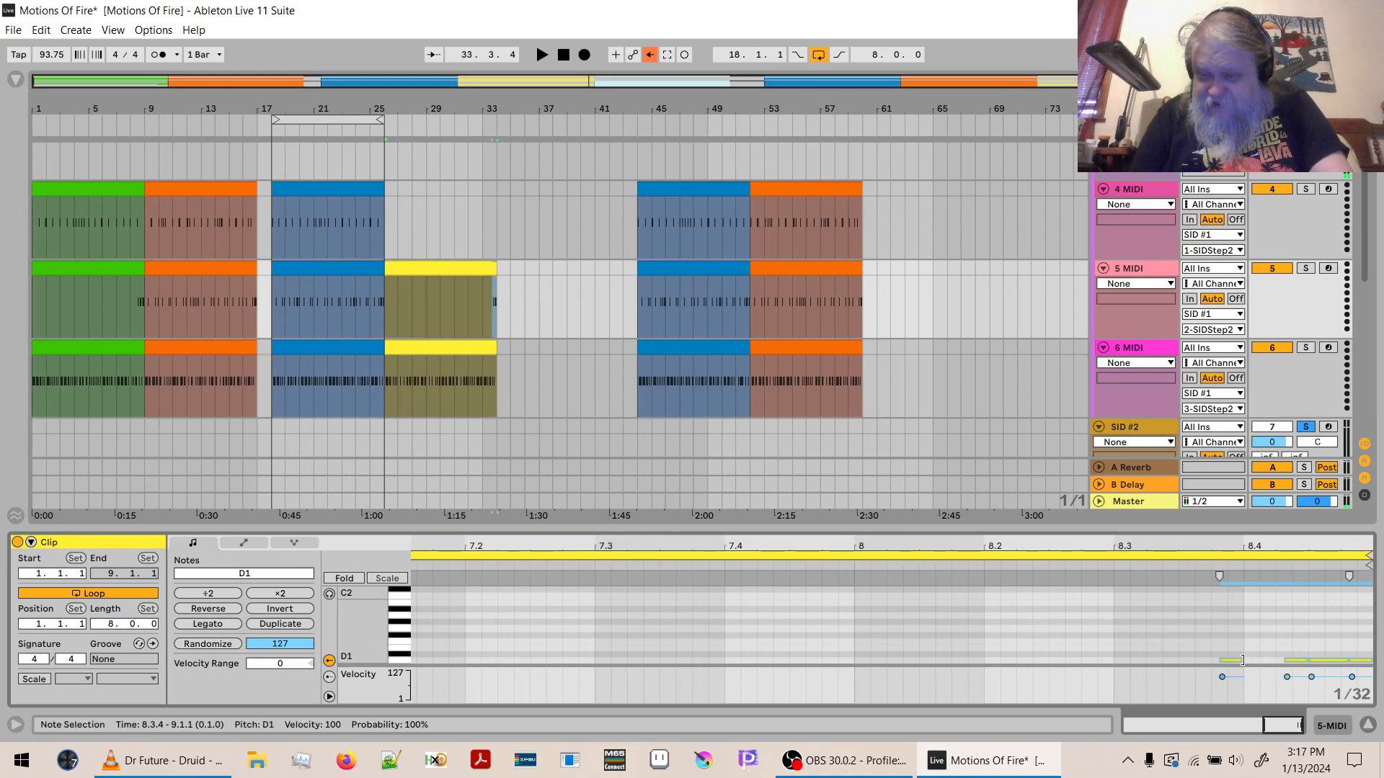
{"action": "left_click_drag", "start_coordinate": [1242, 659], "coordinate": [1235, 660]}
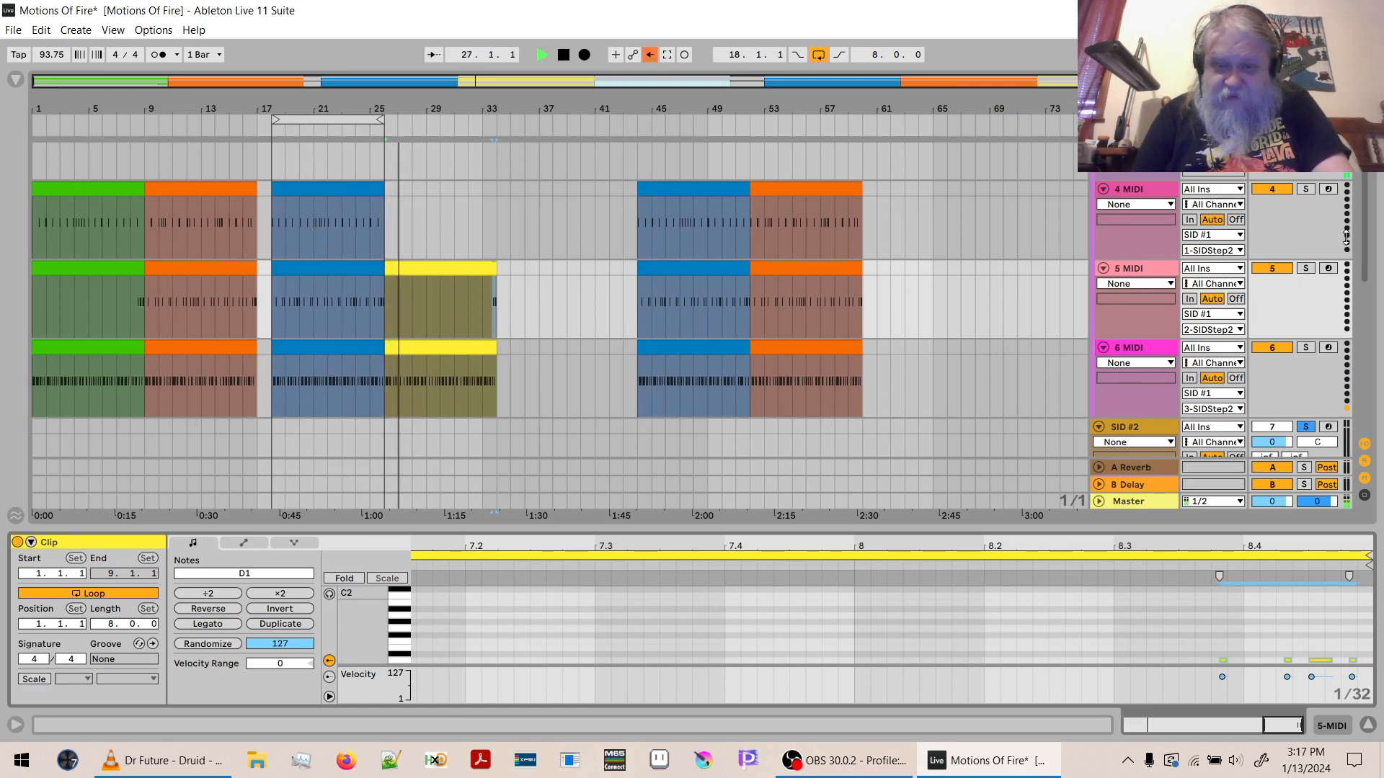
{"action": "left_click", "coordinate": [1367, 725]}
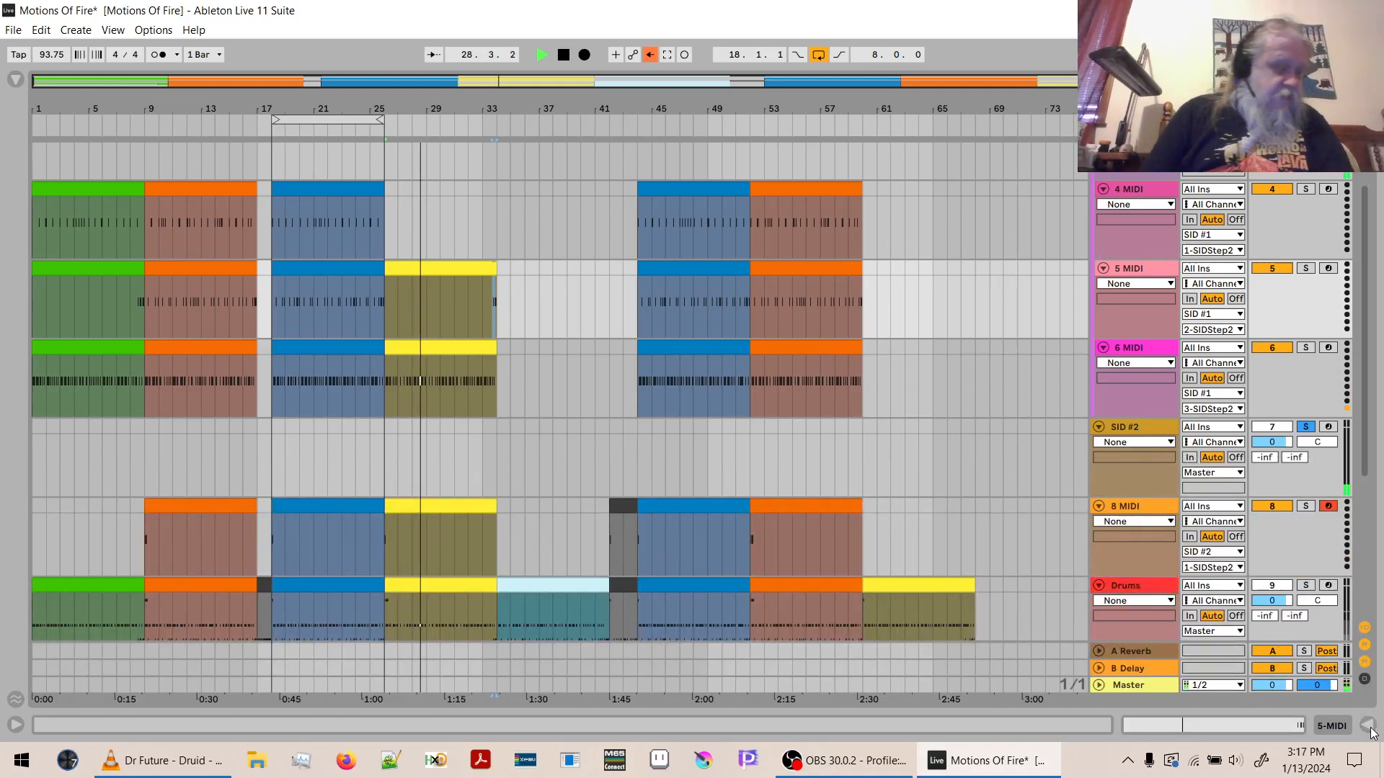
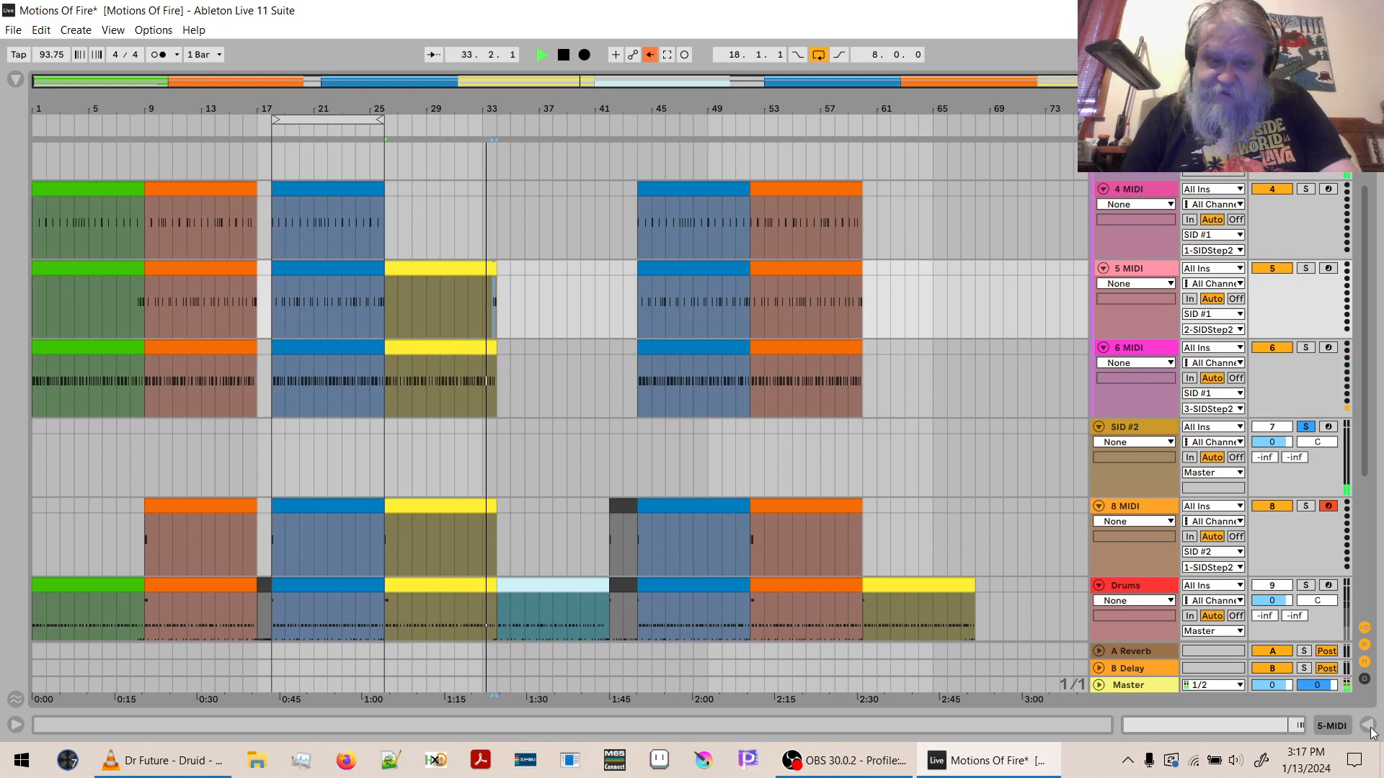
- Stop playback, copy the light blue Drums clip at bar 34 onto 4, 5 and 6 MIDI, and open the 4 MIDI copy's notes
{"action": "key", "text": "space"}
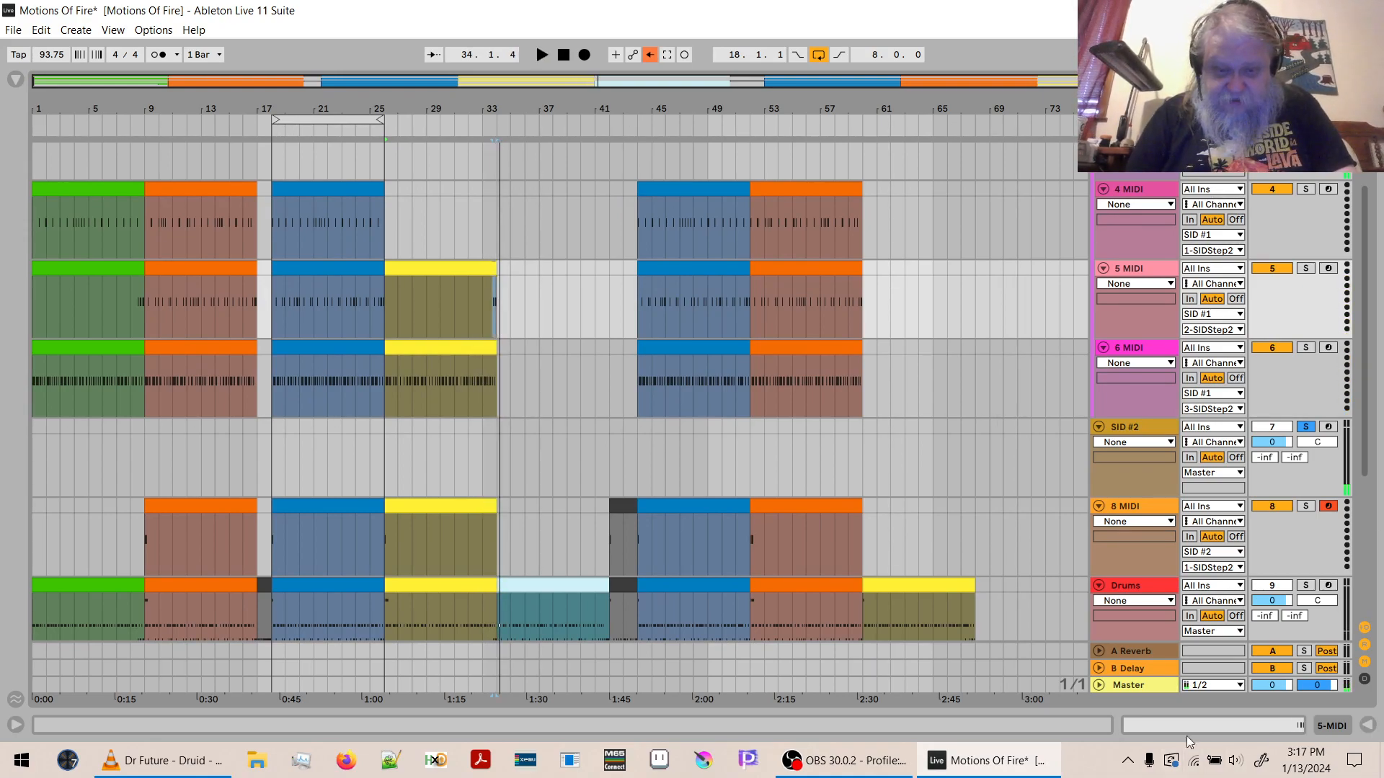
{"action": "left_click", "coordinate": [567, 591]}
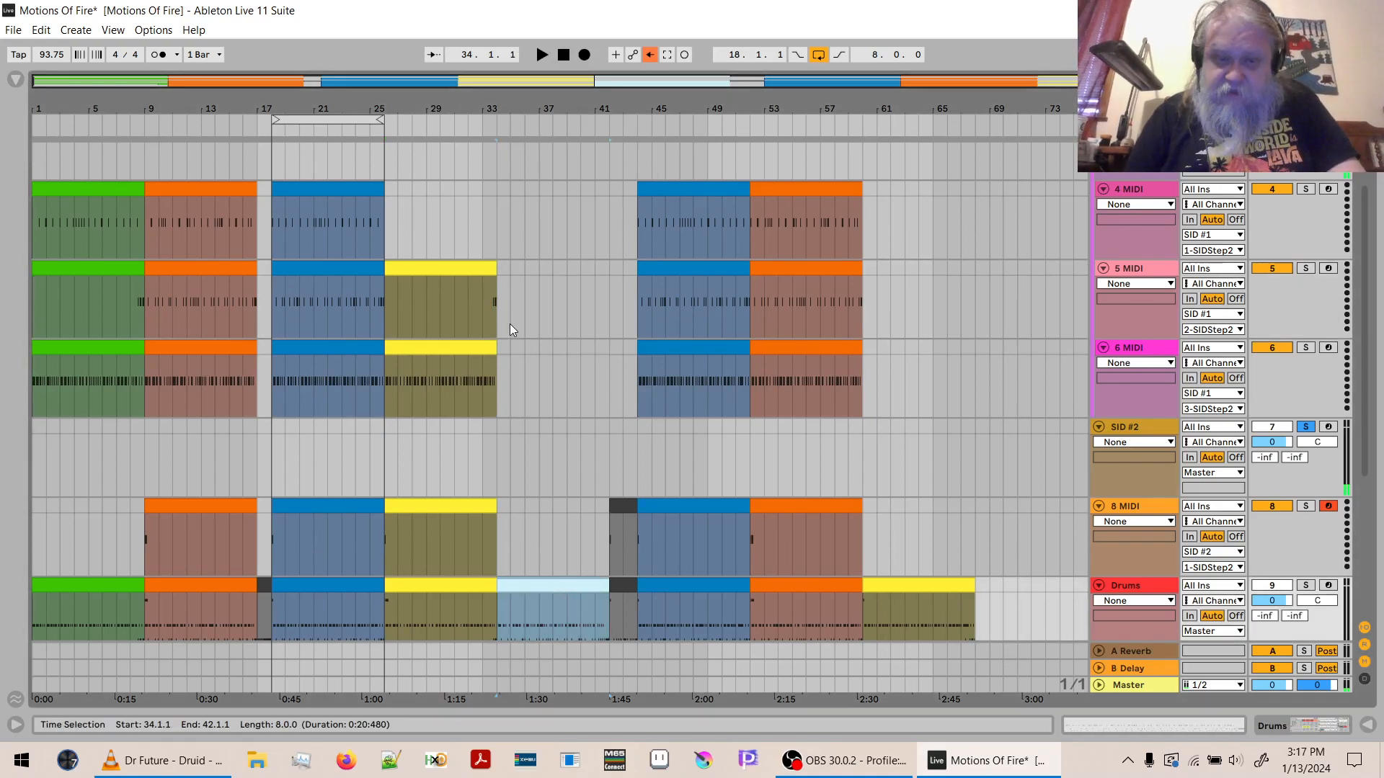
{"action": "left_click", "coordinate": [499, 197]}
{"action": "key", "text": "ctrl+v"}
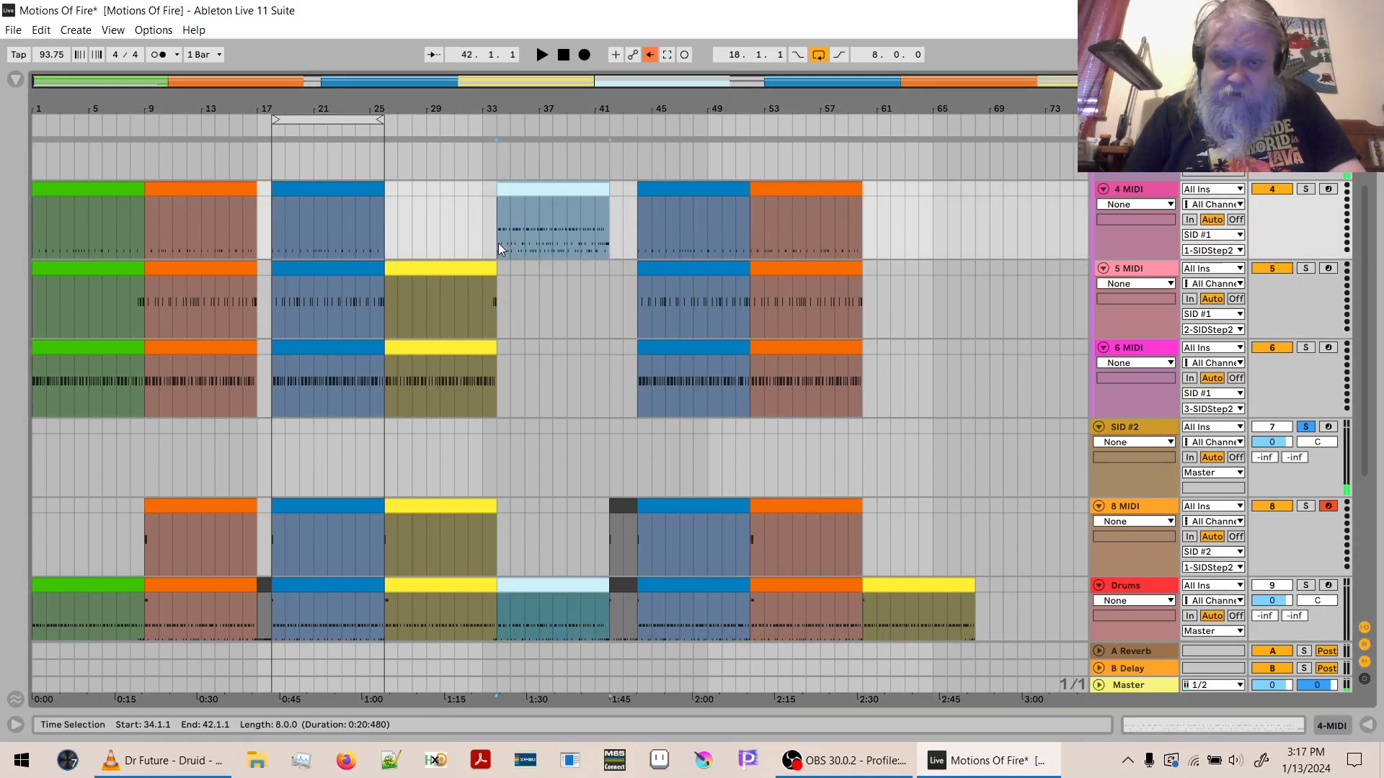
{"action": "left_click", "coordinate": [499, 270]}
{"action": "key", "text": "ctrl+v"}
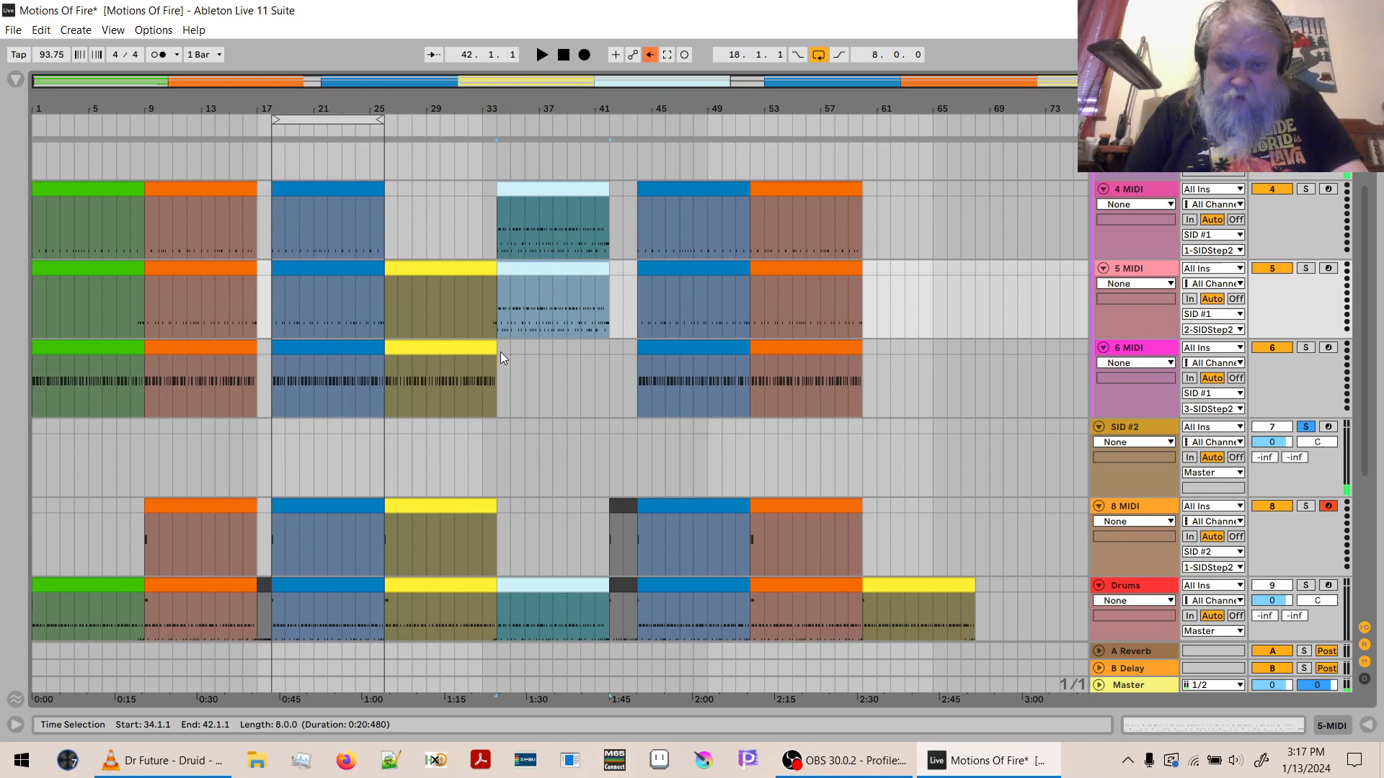
{"action": "left_click", "coordinate": [500, 351]}
{"action": "key", "text": "ctrl+v"}
{"action": "double_click", "coordinate": [538, 193]}
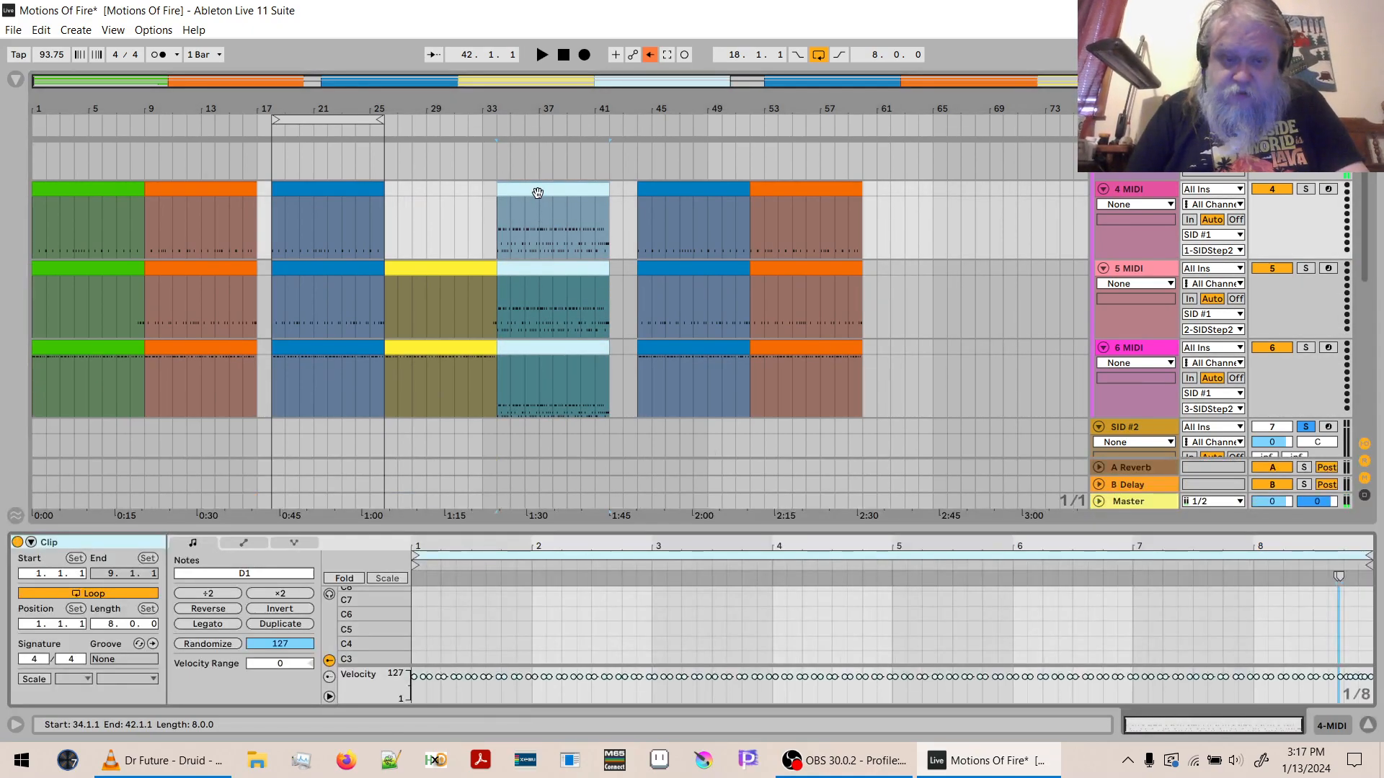
{"action": "double_click", "coordinate": [344, 626]}
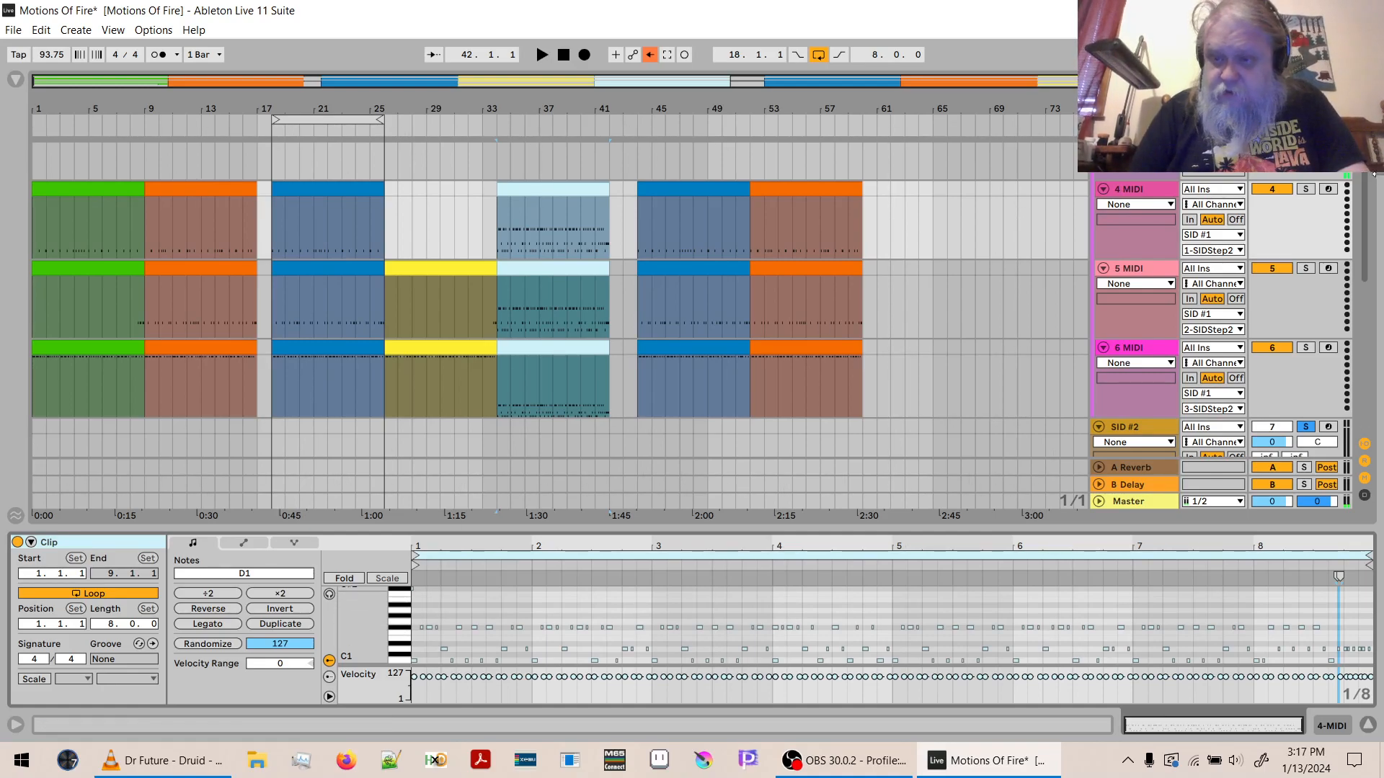
- Duplicate the yellow 8 MIDI crash clip to bar 34 and colour the copy light blue
{"action": "left_click_drag", "start_coordinate": [1365, 201], "coordinate": [1366, 267]}
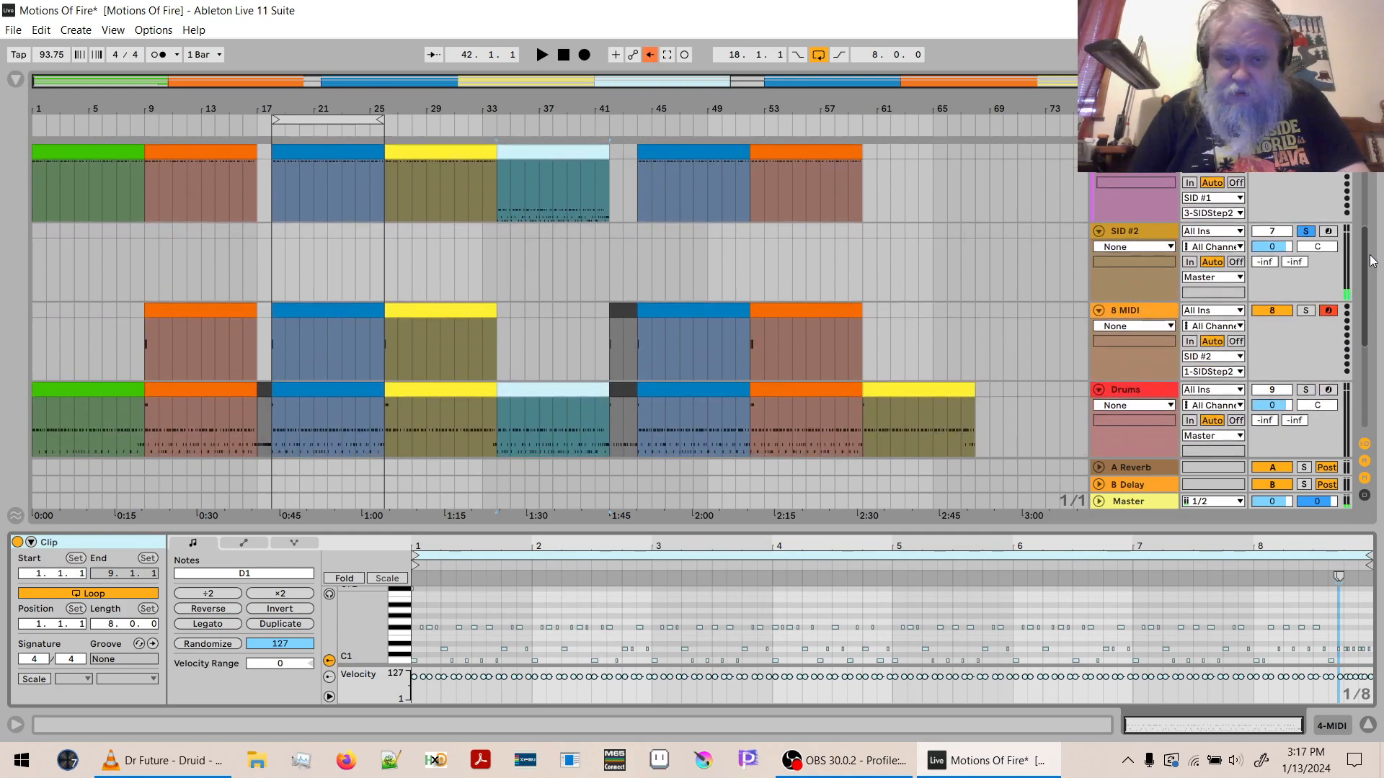
{"action": "left_click", "coordinate": [478, 309]}
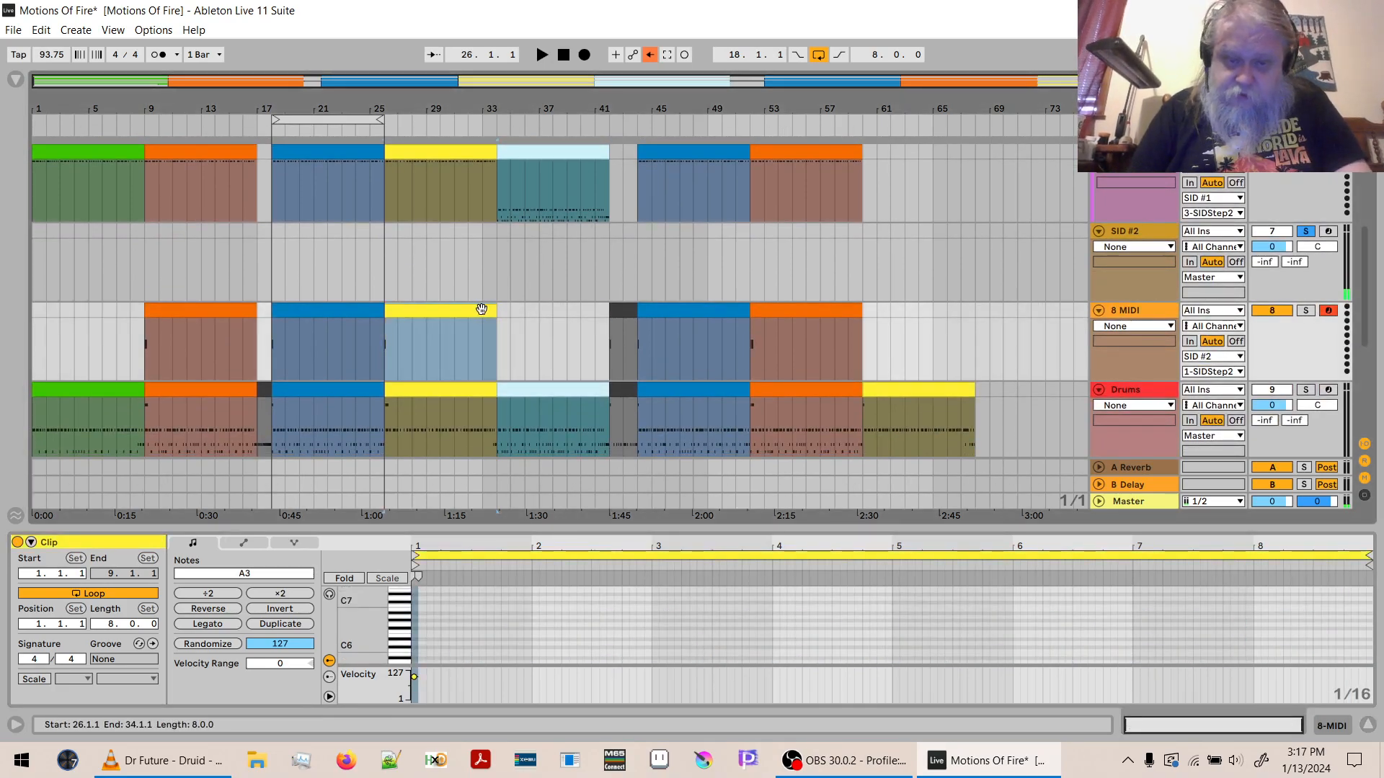
{"action": "key", "text": "ctrl+d"}
{"action": "right_click", "coordinate": [517, 311]}
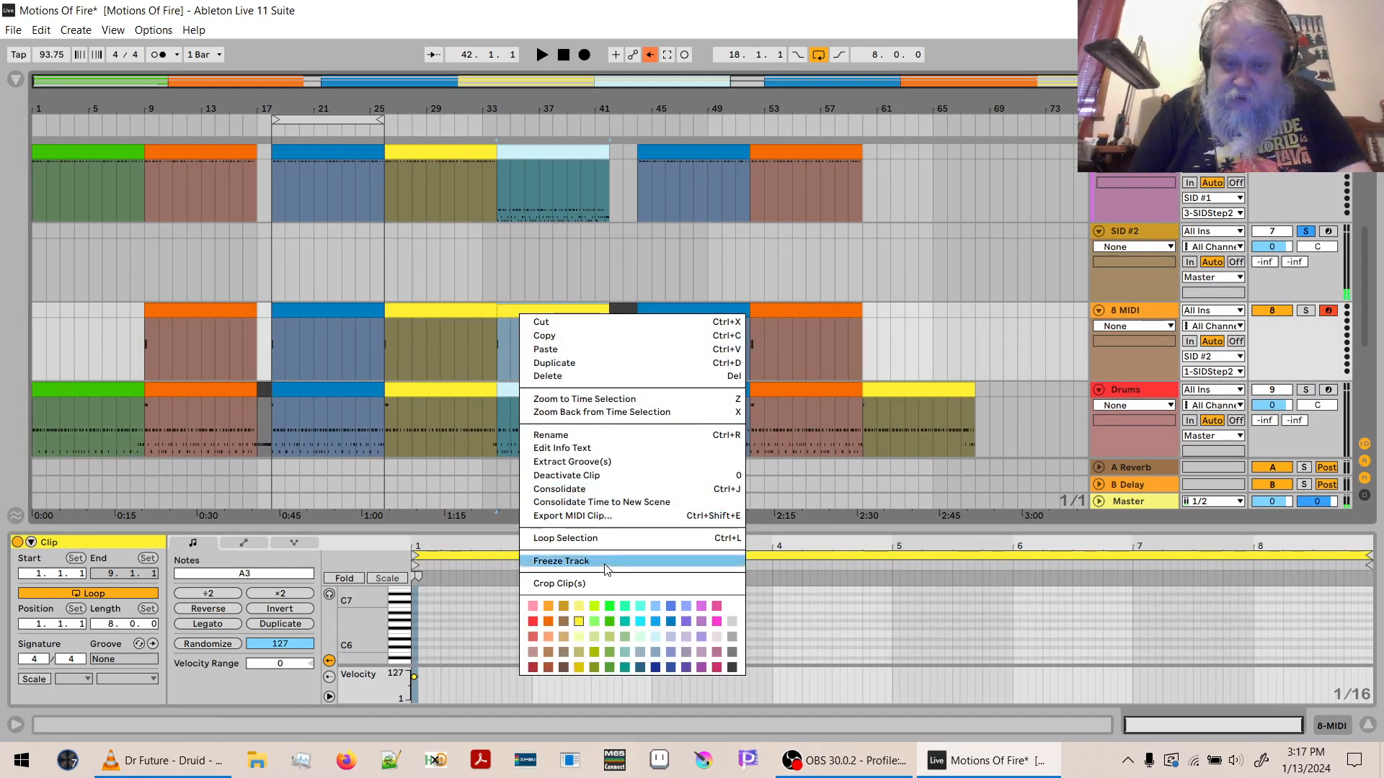
{"action": "left_click", "coordinate": [652, 639]}
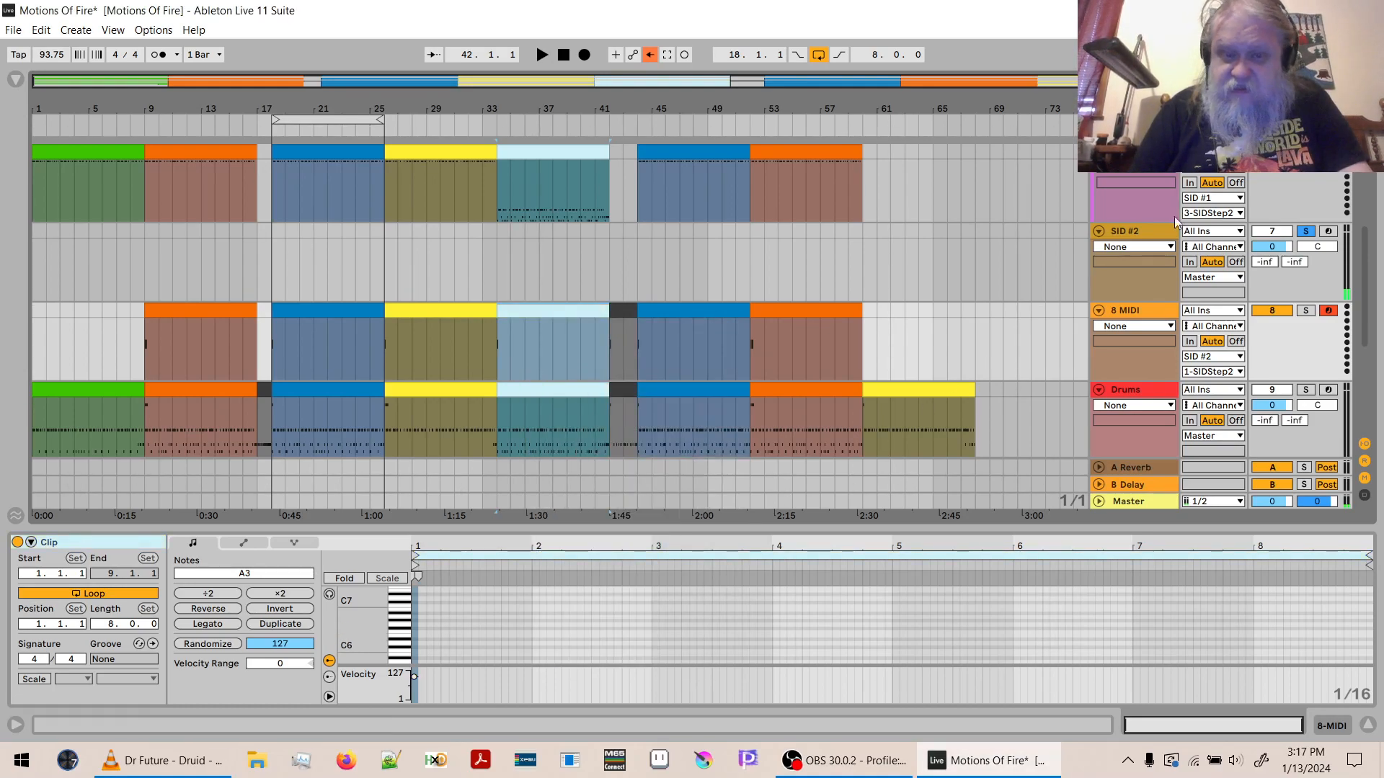
- Delete the D1 to C#2 notes from the light blue 4 MIDI clip, leaving only the C1 notes
{"action": "left_click_drag", "start_coordinate": [1365, 227], "coordinate": [1364, 154]}
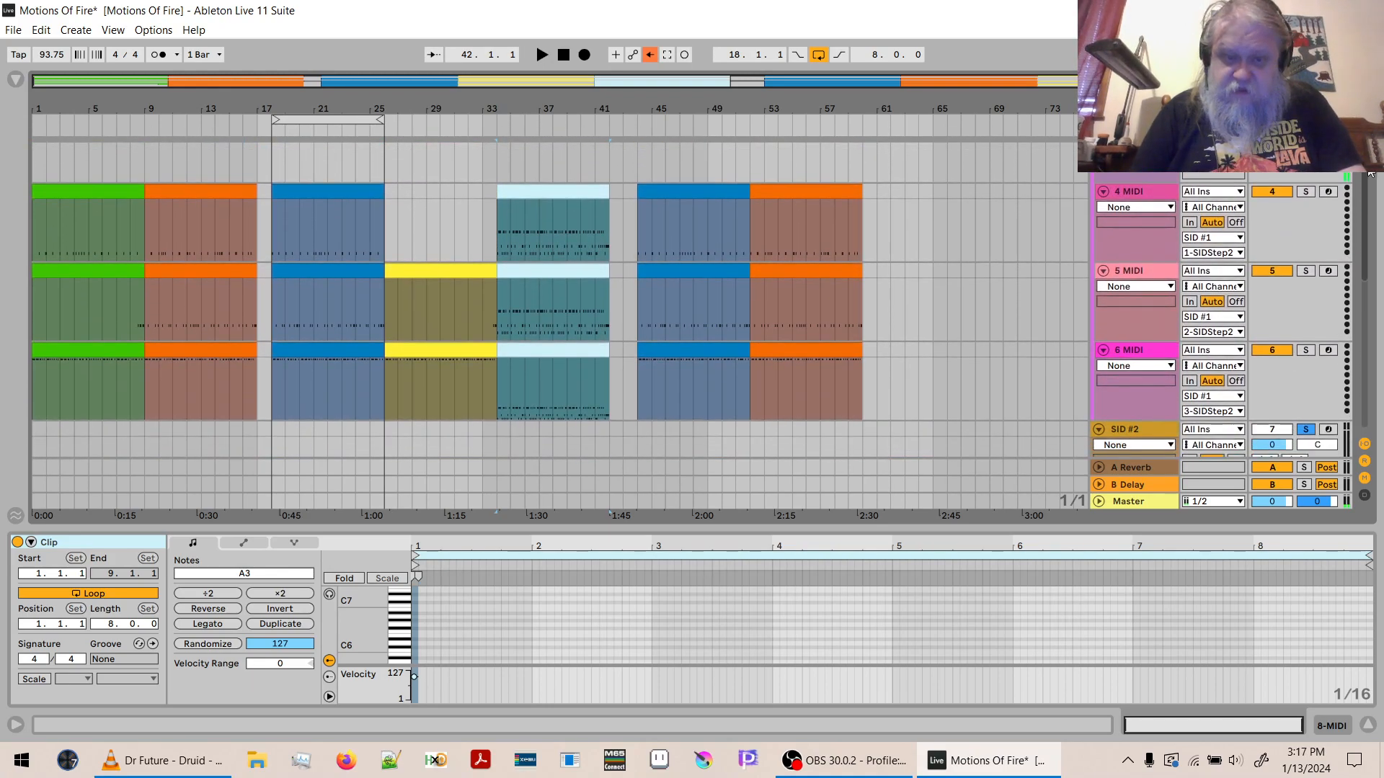
{"action": "left_click", "coordinate": [559, 189]}
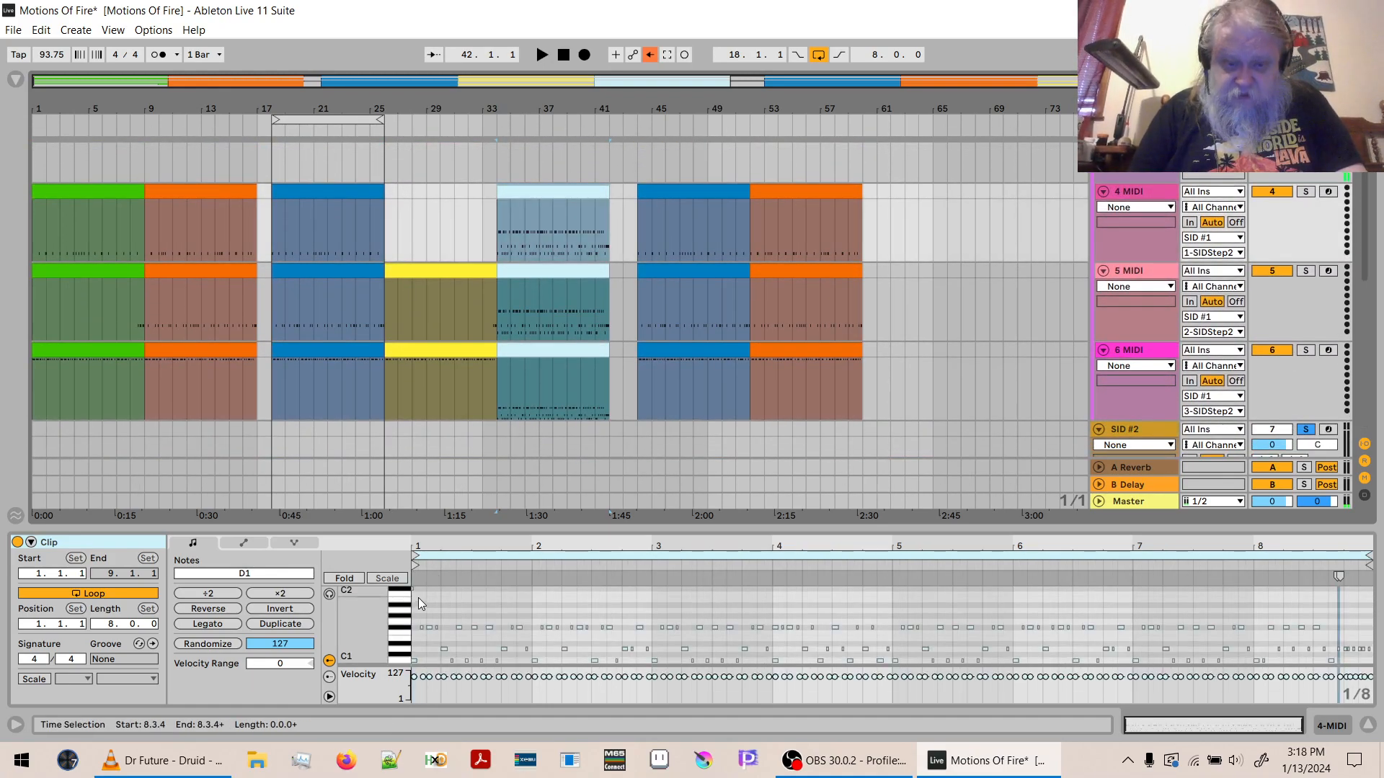
{"action": "left_click_drag", "start_coordinate": [404, 590], "coordinate": [411, 654]}
{"action": "key", "text": "Escape"}
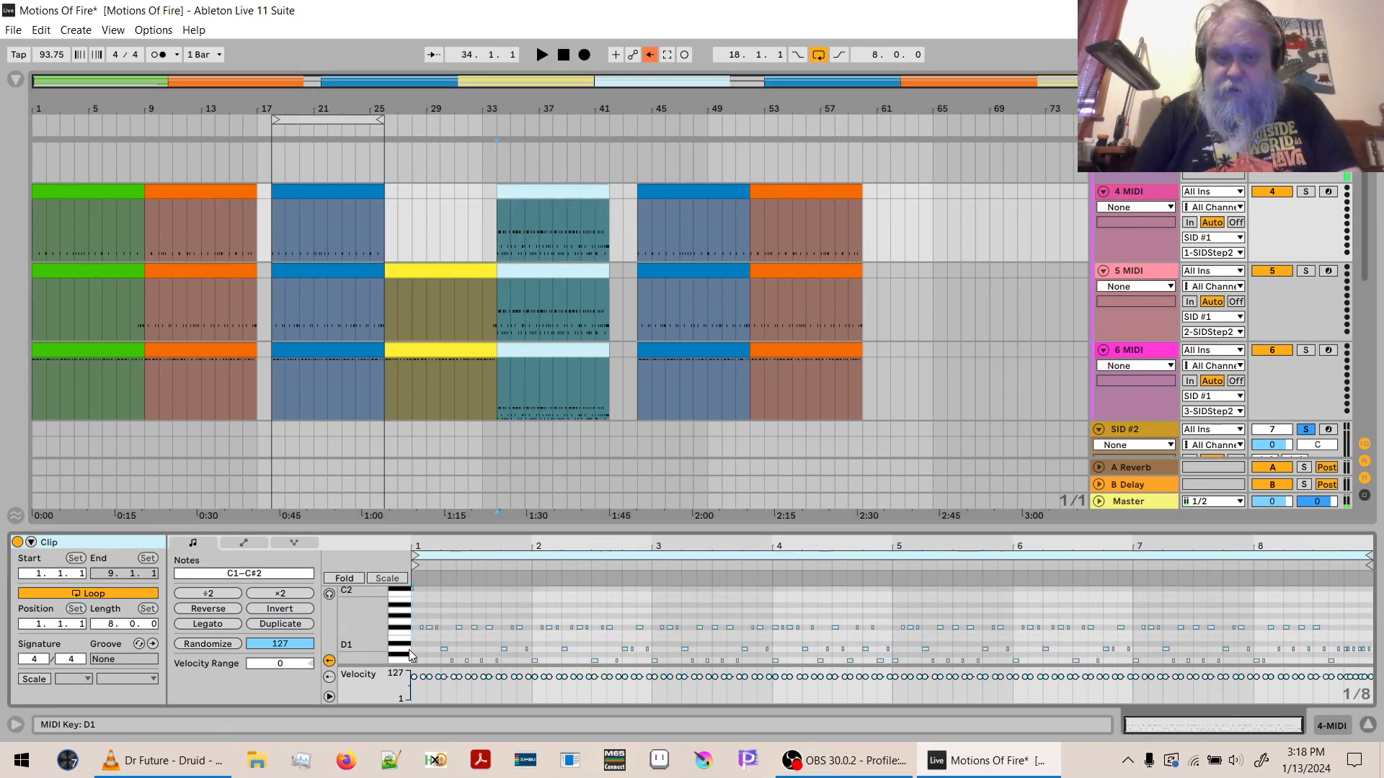
{"action": "left_click", "coordinate": [538, 610]}
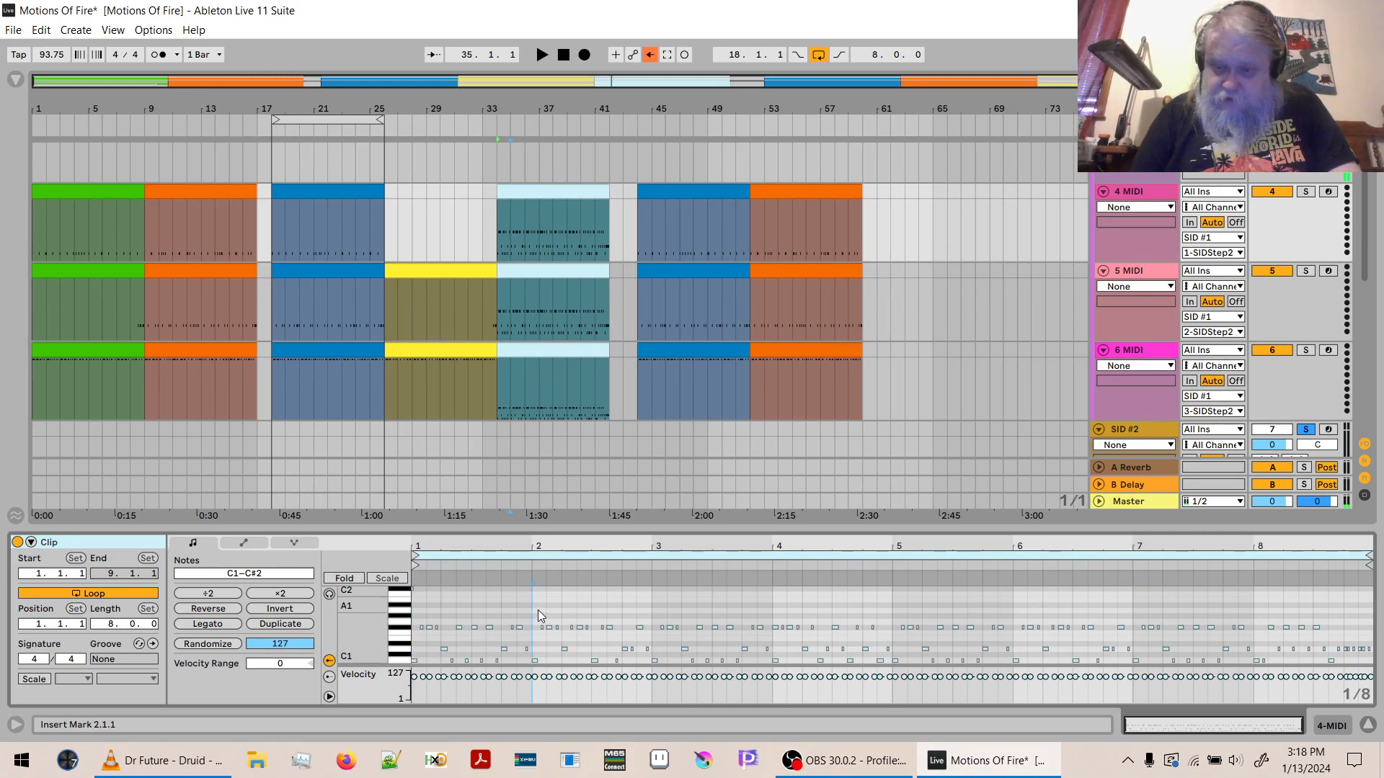
{"action": "mouse_move", "coordinate": [535, 546]}
{"action": "left_mouse_down"}
{"action": "mouse_move", "coordinate": [535, 619]}
{"action": "mouse_move", "coordinate": [535, 555]}
{"action": "left_mouse_up"}
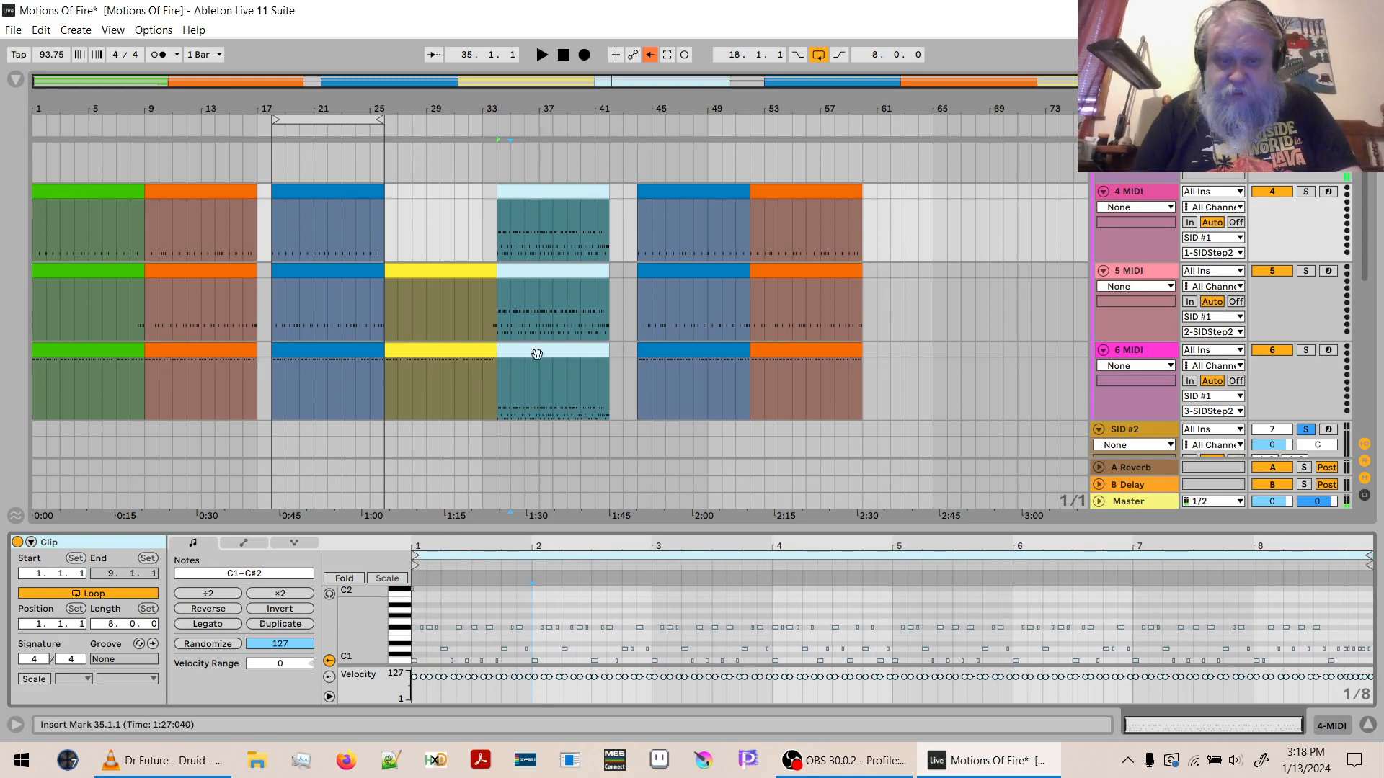
{"action": "left_click", "coordinate": [537, 192]}
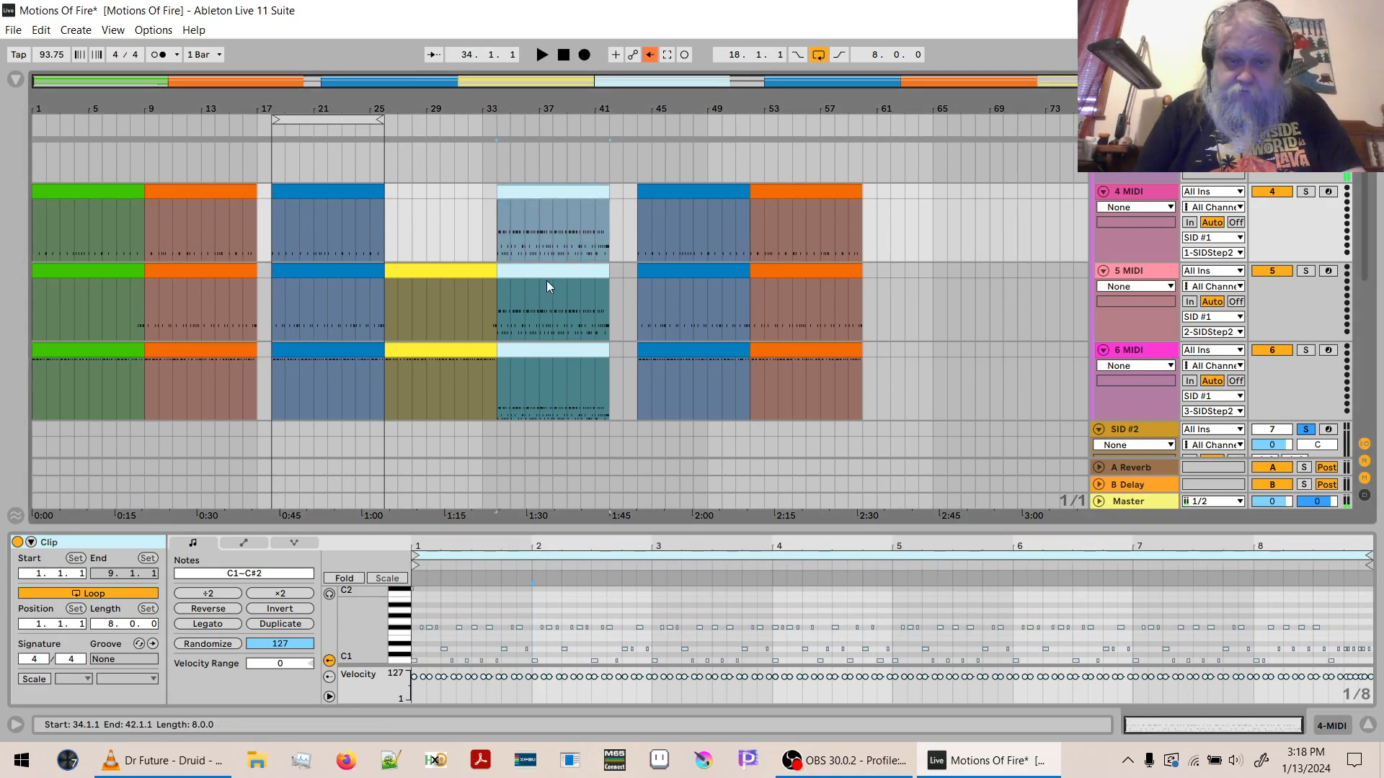
{"action": "left_click_drag", "start_coordinate": [401, 598], "coordinate": [405, 660]}
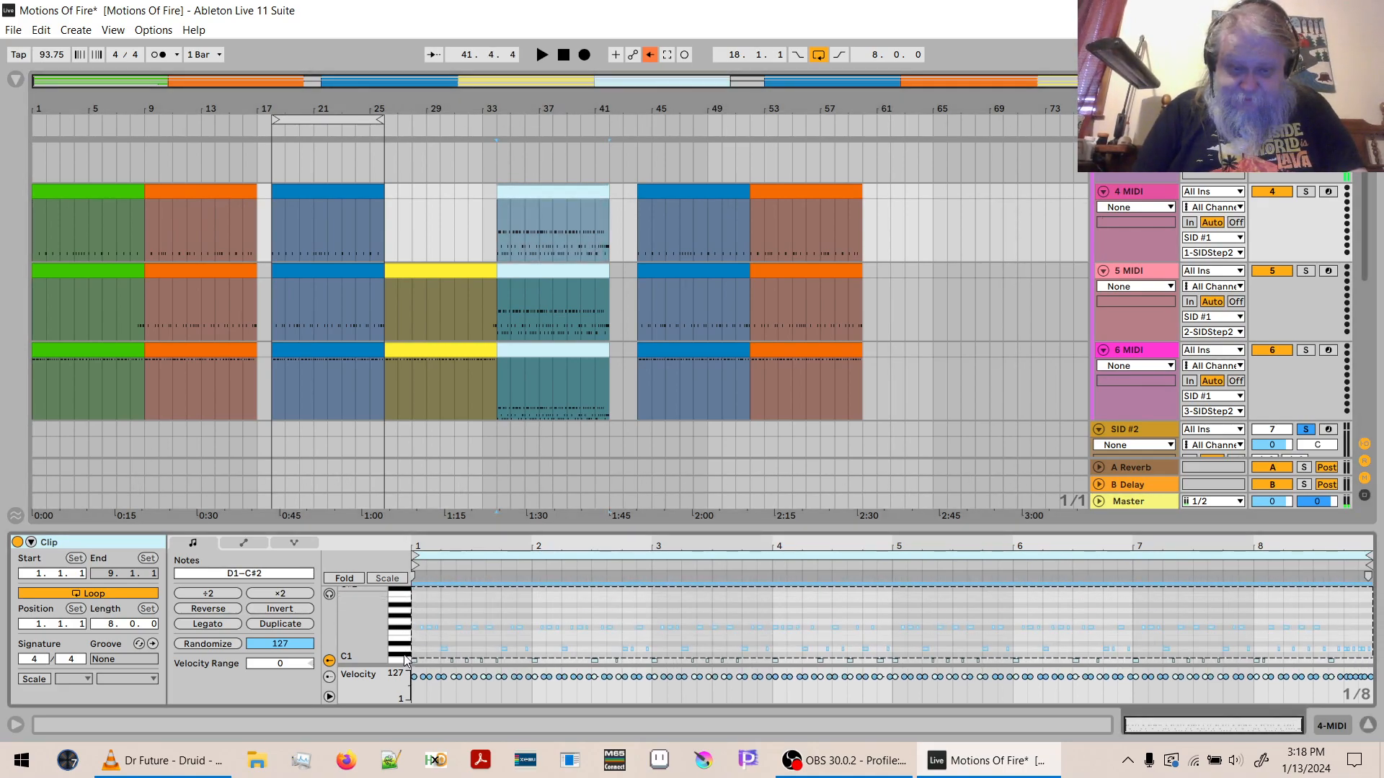
{"action": "key", "text": "Delete"}
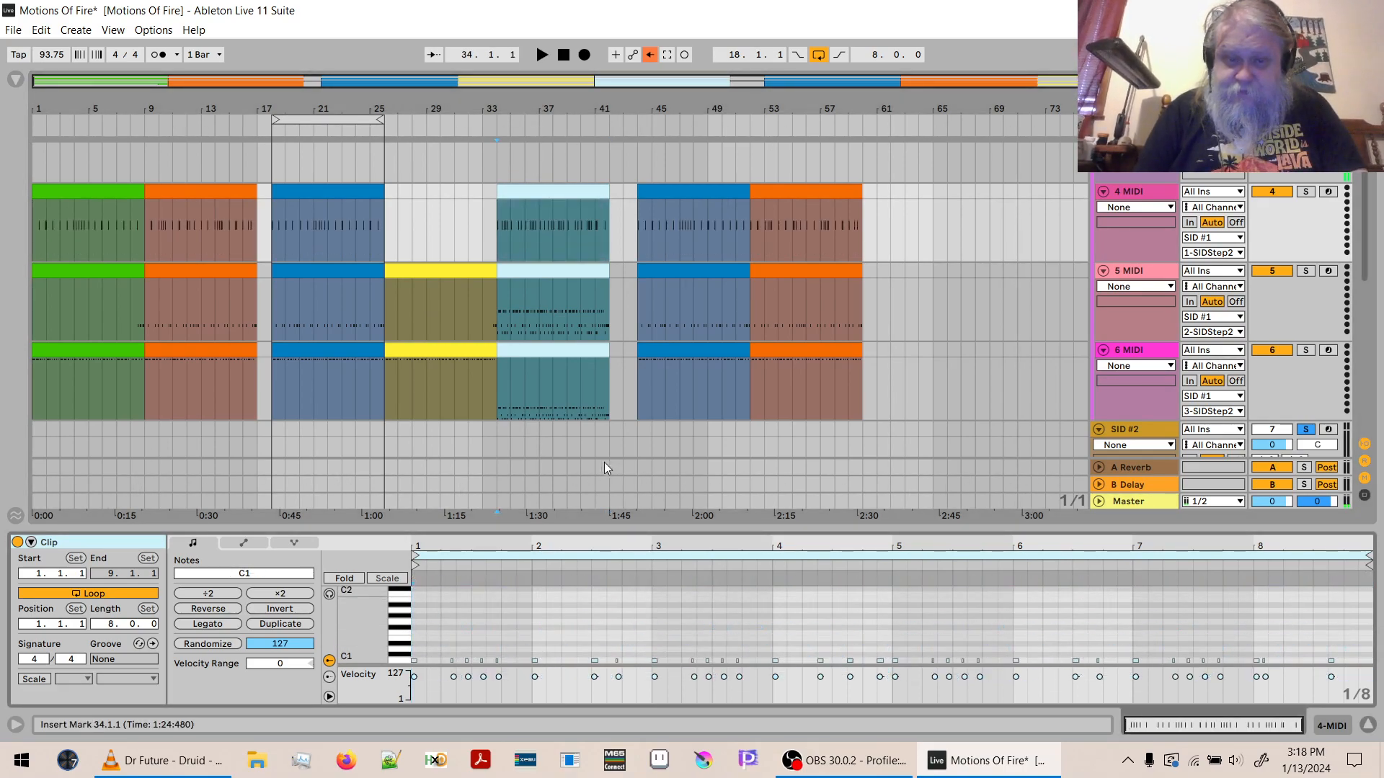
- Delete the C#2, F#1 and C1 notes from the light blue 5 MIDI clip, leaving only the D1 notes
{"action": "left_click", "coordinate": [559, 270]}
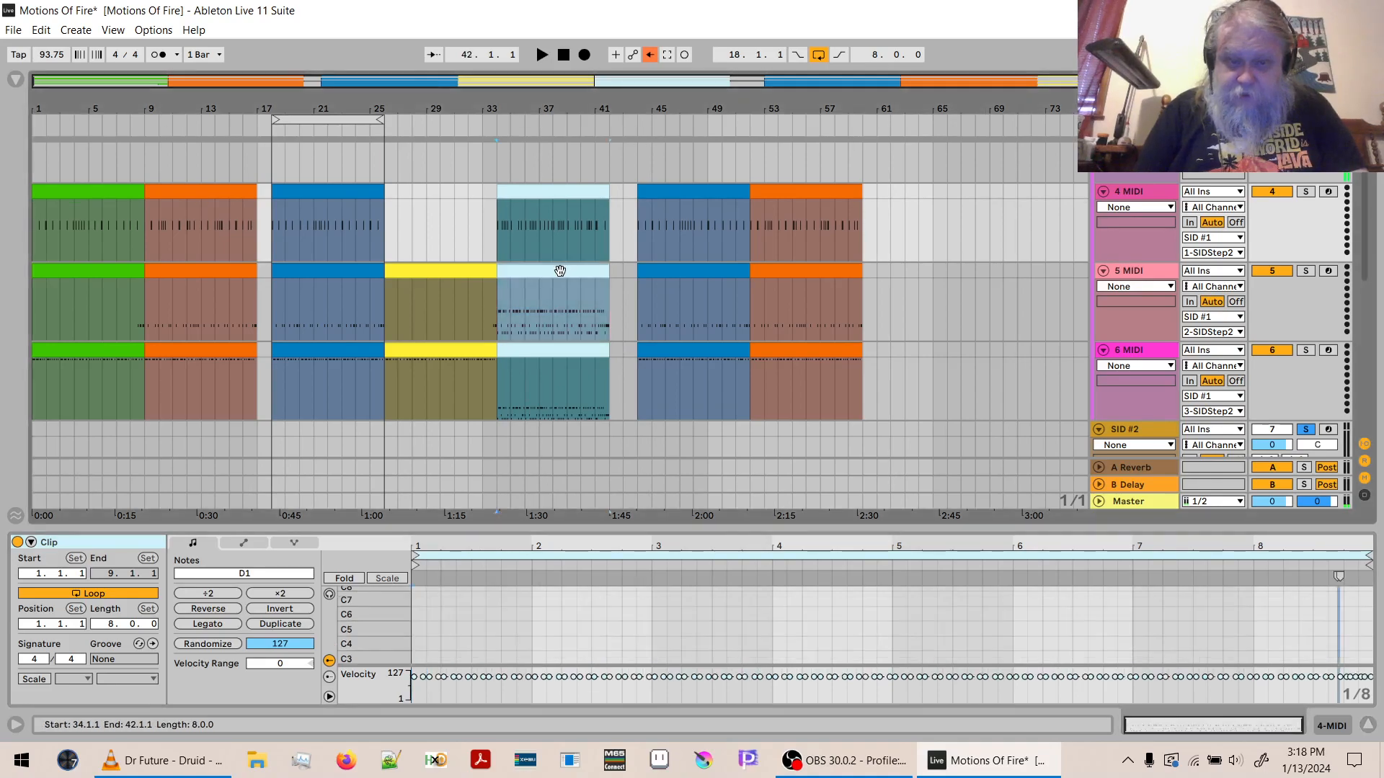
{"action": "double_click", "coordinate": [365, 632]}
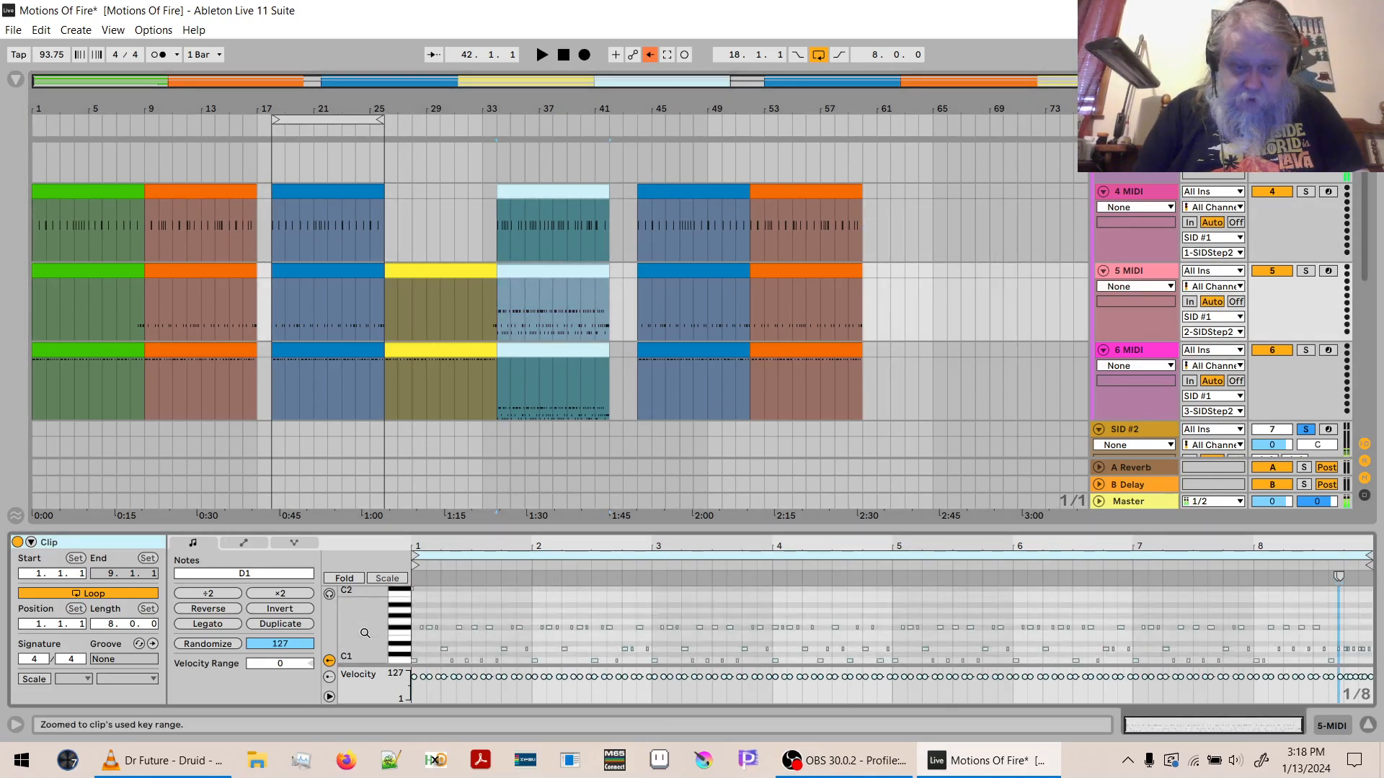
{"action": "left_click", "coordinate": [400, 597]}
{"action": "left_click", "coordinate": [403, 629]}
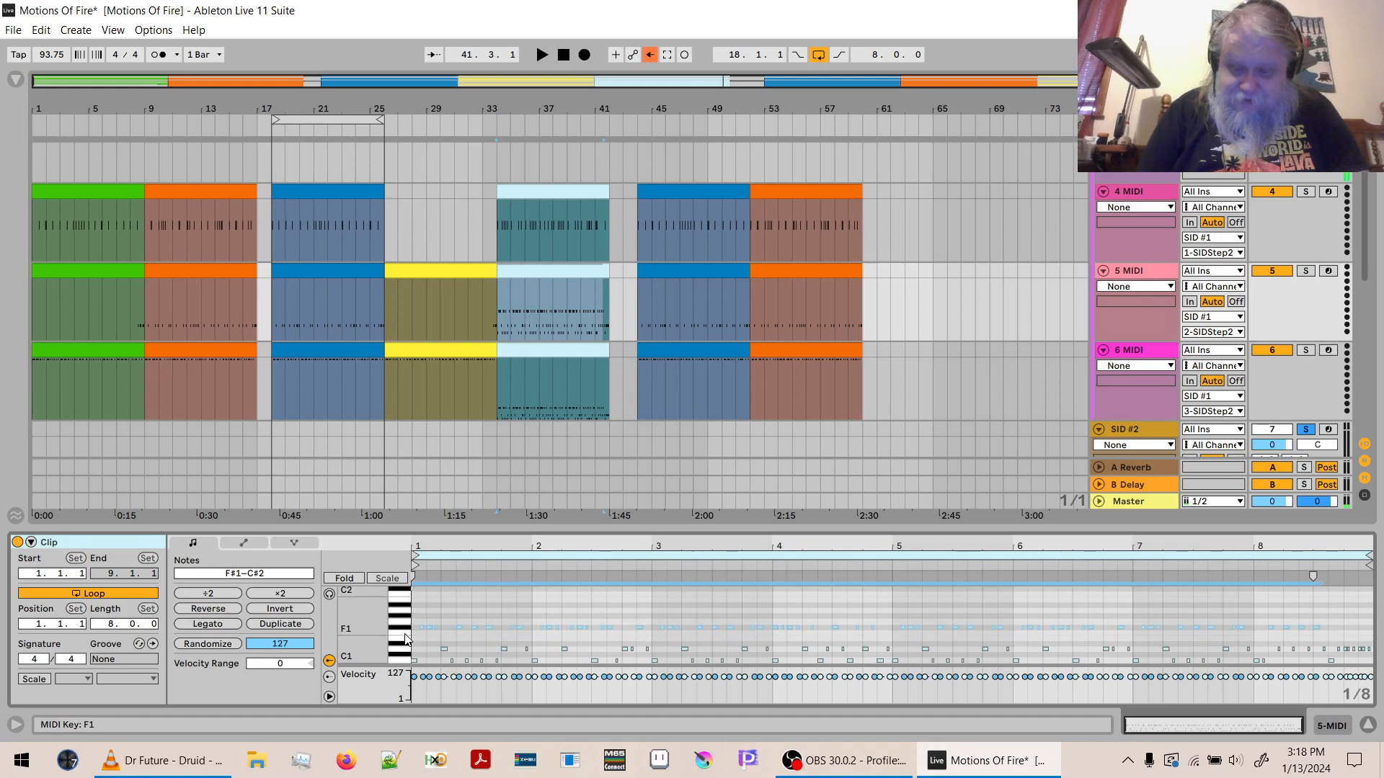
{"action": "key", "text": "Delete"}
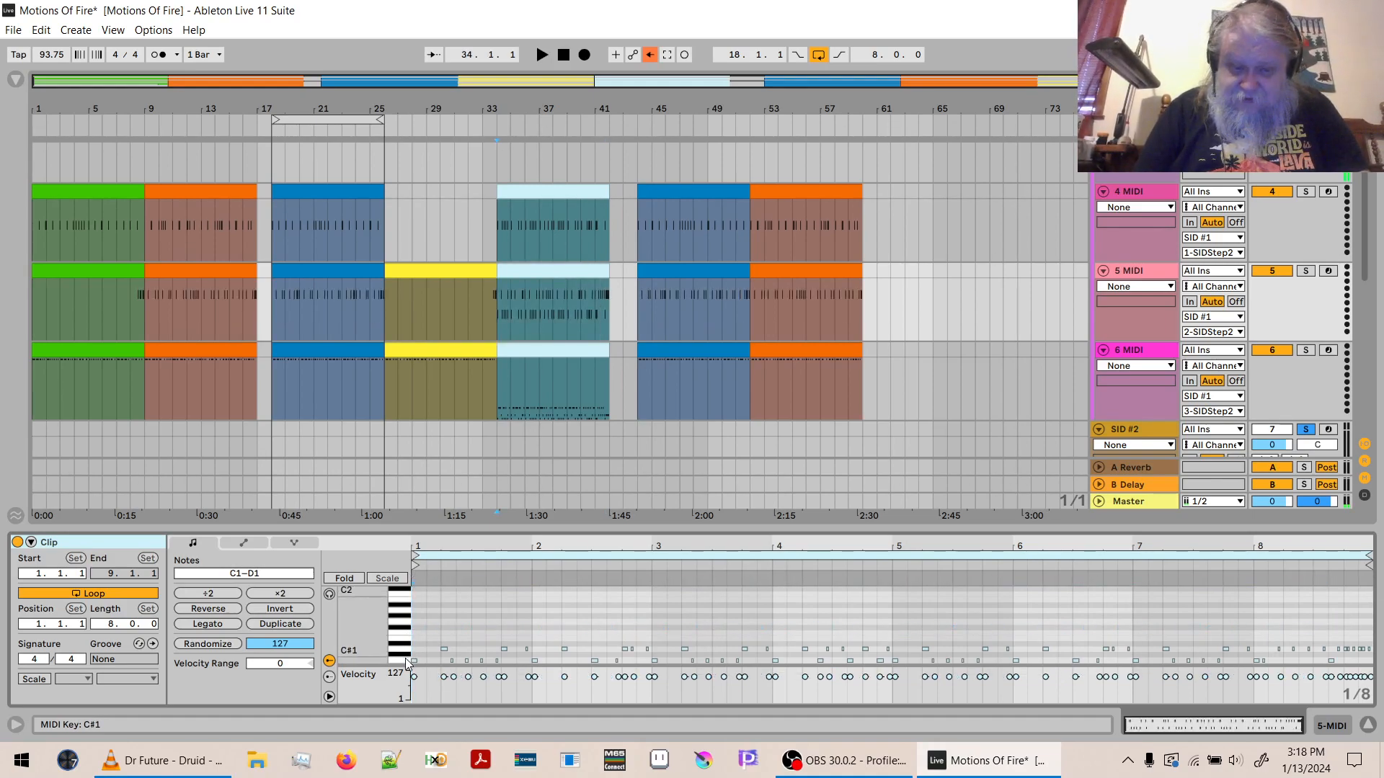
{"action": "left_click", "coordinate": [405, 660]}
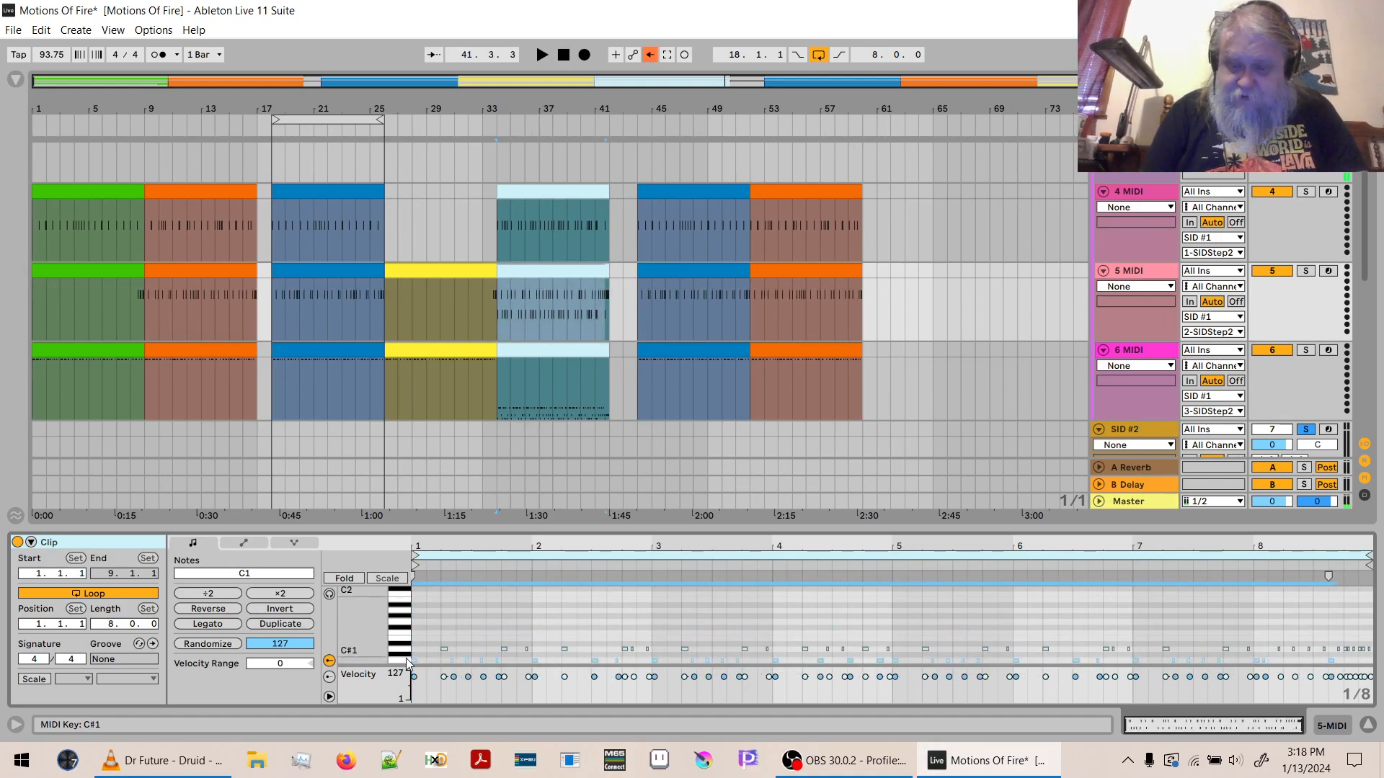
{"action": "key", "text": "Delete"}
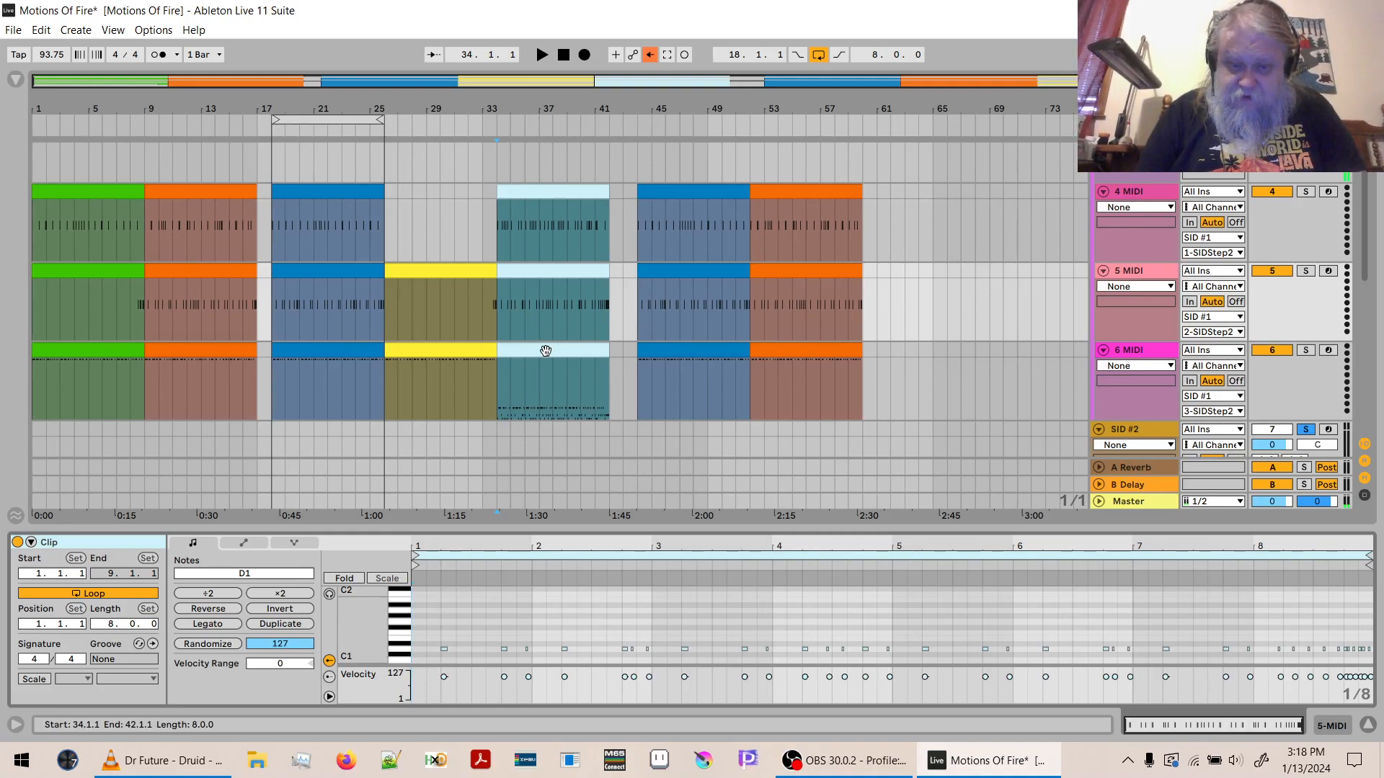
- Delete the C#2, D1 and C1 notes from the light blue 6 MIDI clip, leaving only the F#1 notes
{"action": "left_click", "coordinate": [516, 408]}
{"action": "double_click", "coordinate": [367, 622]}
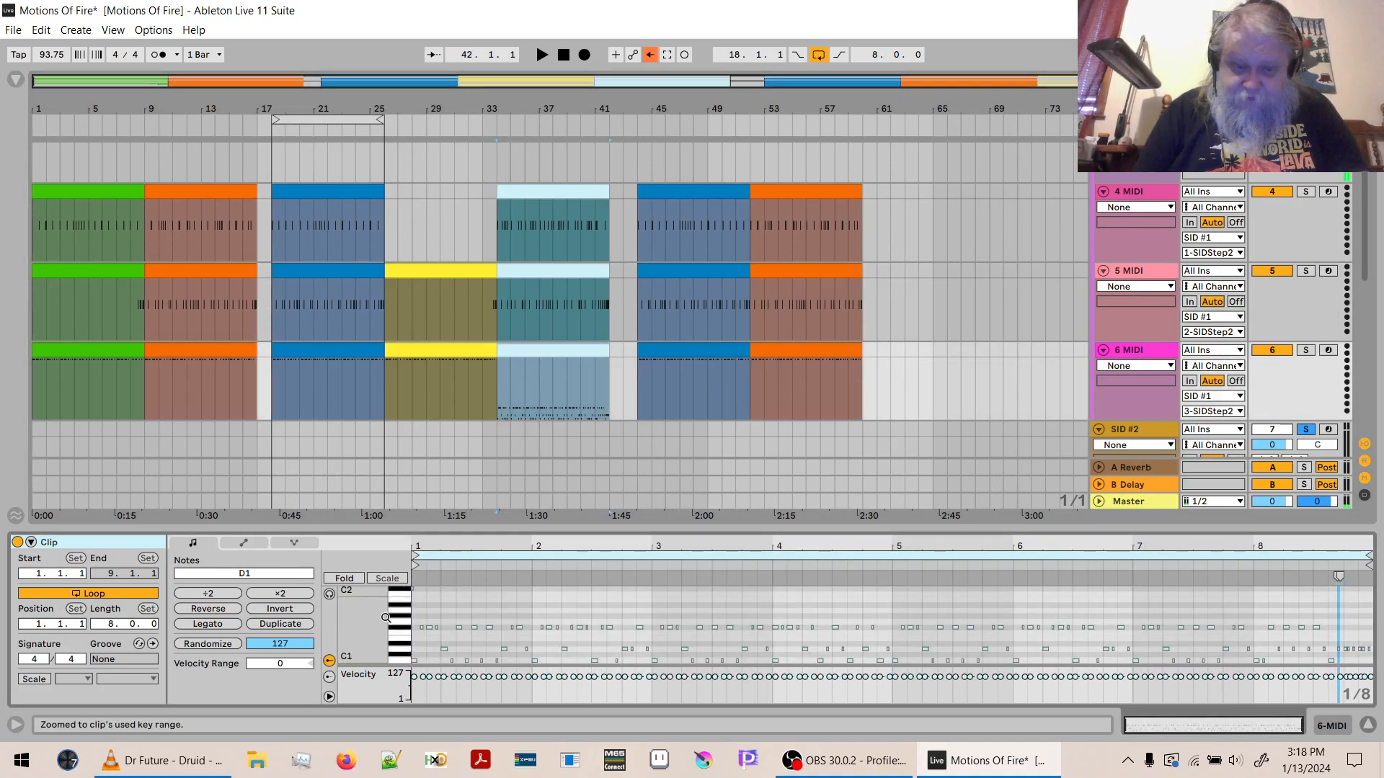
{"action": "left_click", "coordinate": [402, 595]}
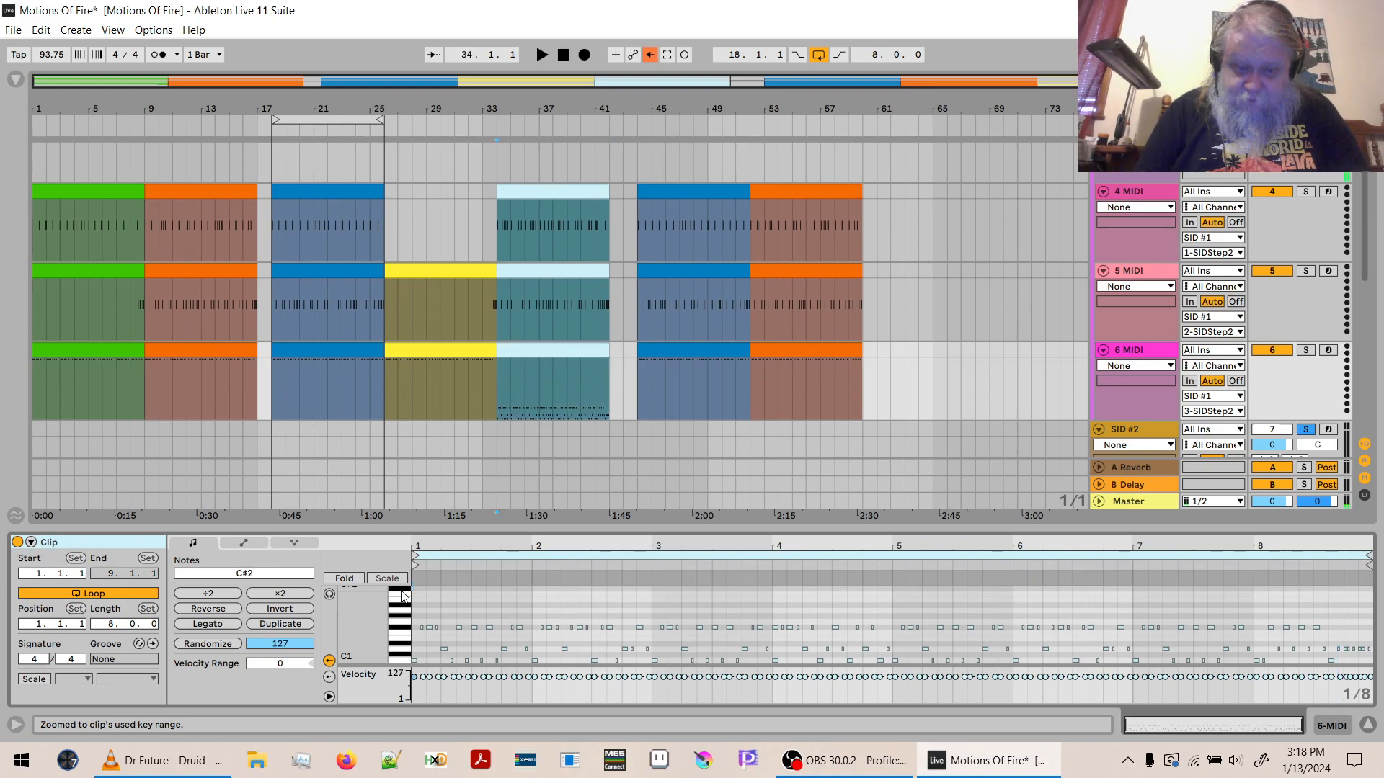
{"action": "key", "text": "Delete"}
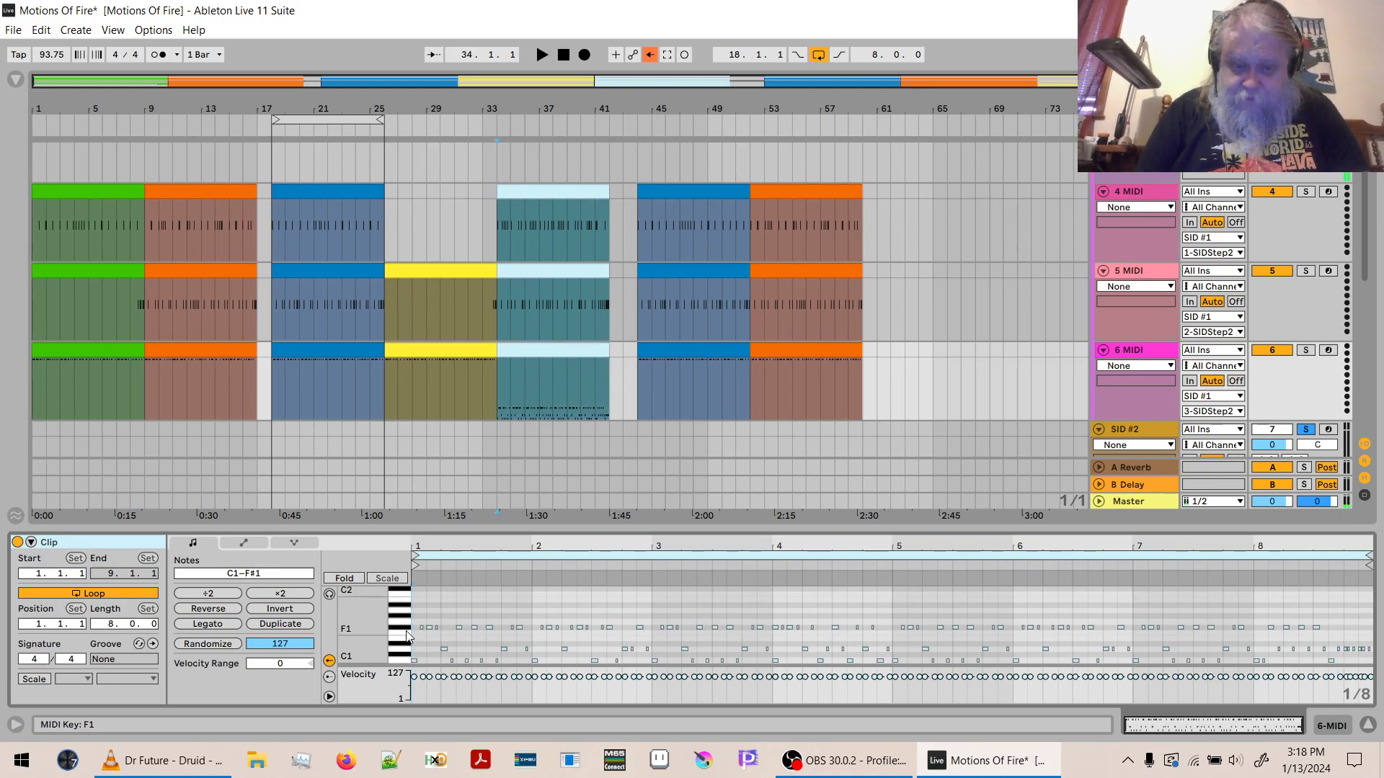
{"action": "left_click_drag", "start_coordinate": [407, 640], "coordinate": [407, 667]}
{"action": "key", "text": "Delete"}
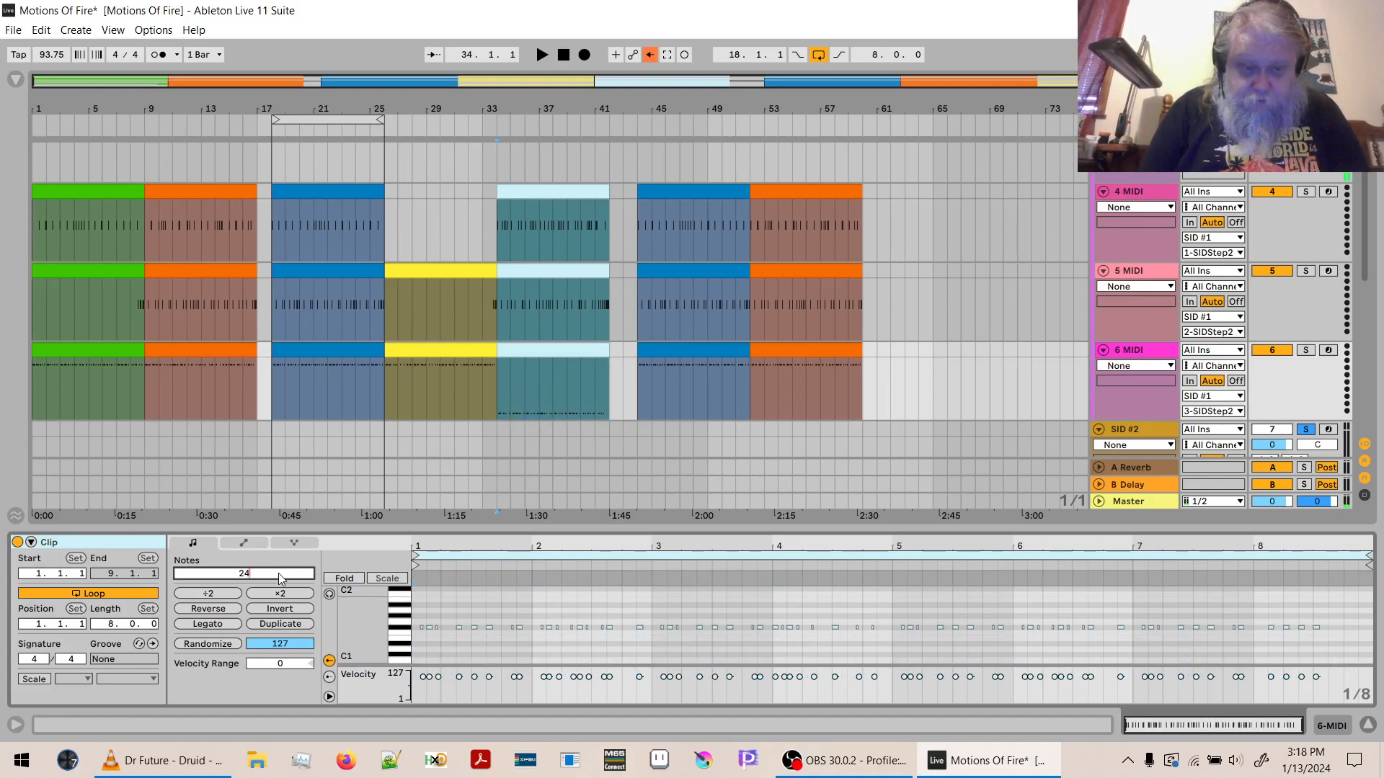
- Transpose the light blue 6 MIDI clip's F#1 notes up 27 semitones to A3, play the section, and hide the clip editor
{"action": "key", "text": "shift+Up"}
{"action": "key", "text": "shift+Up"}
{"action": "key", "text": "Up"}
{"action": "key", "text": "Up"}
{"action": "key", "text": "Up"}
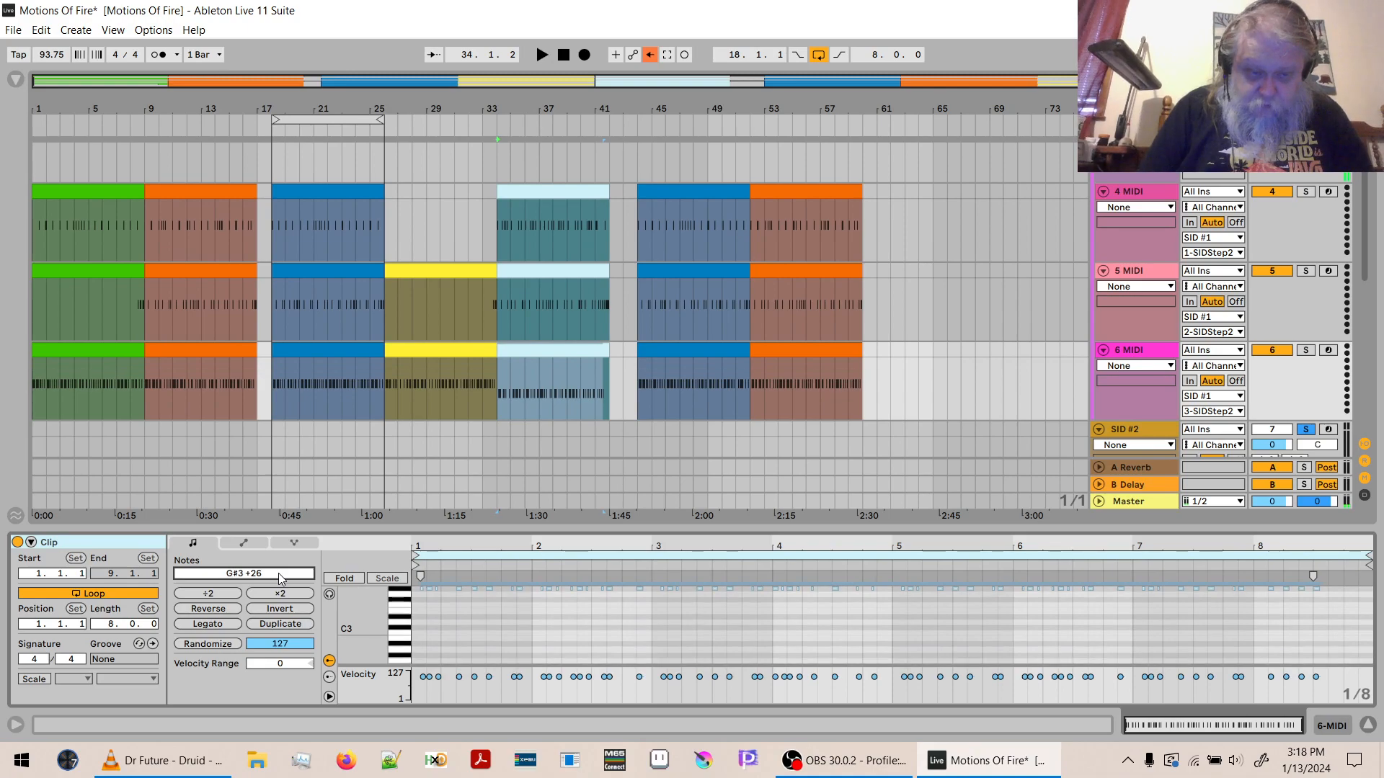
{"action": "key", "text": "space"}
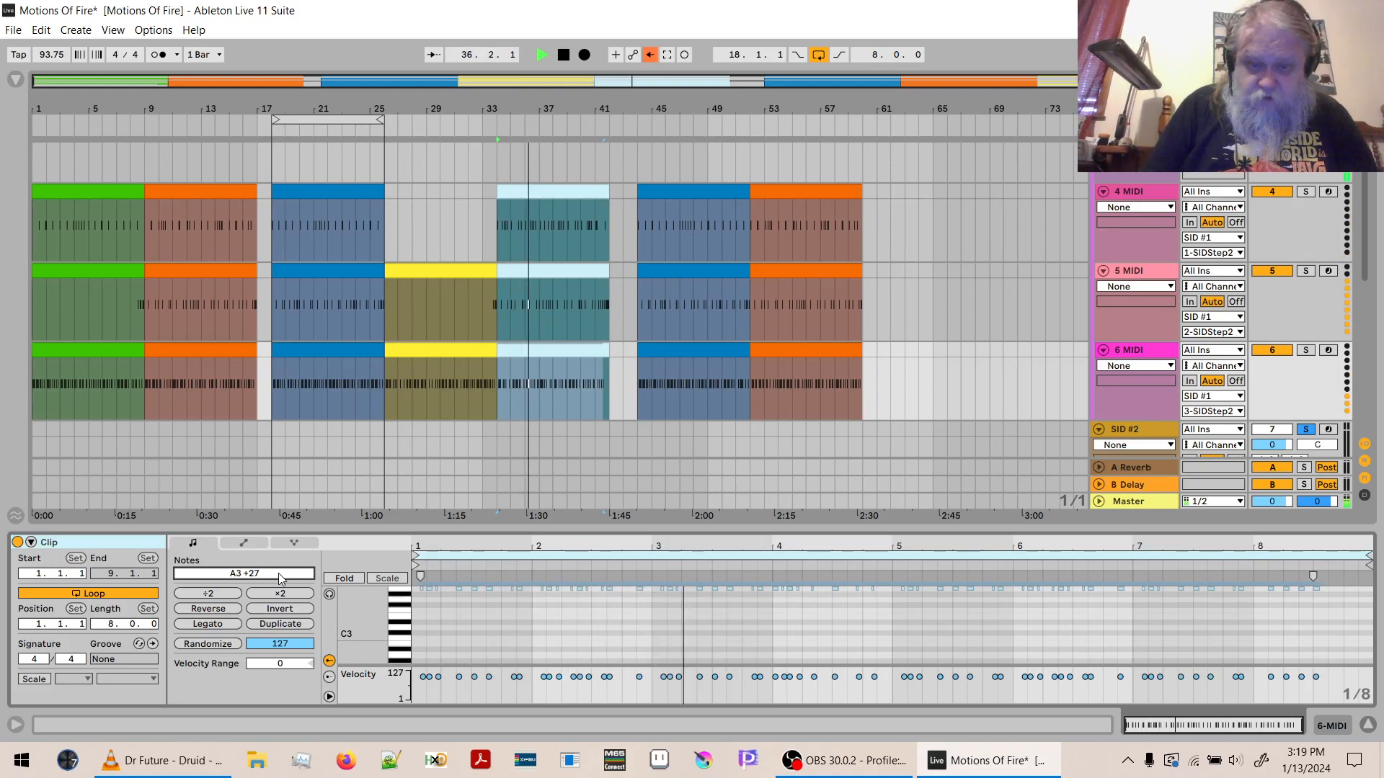
{"action": "key", "text": "space"}
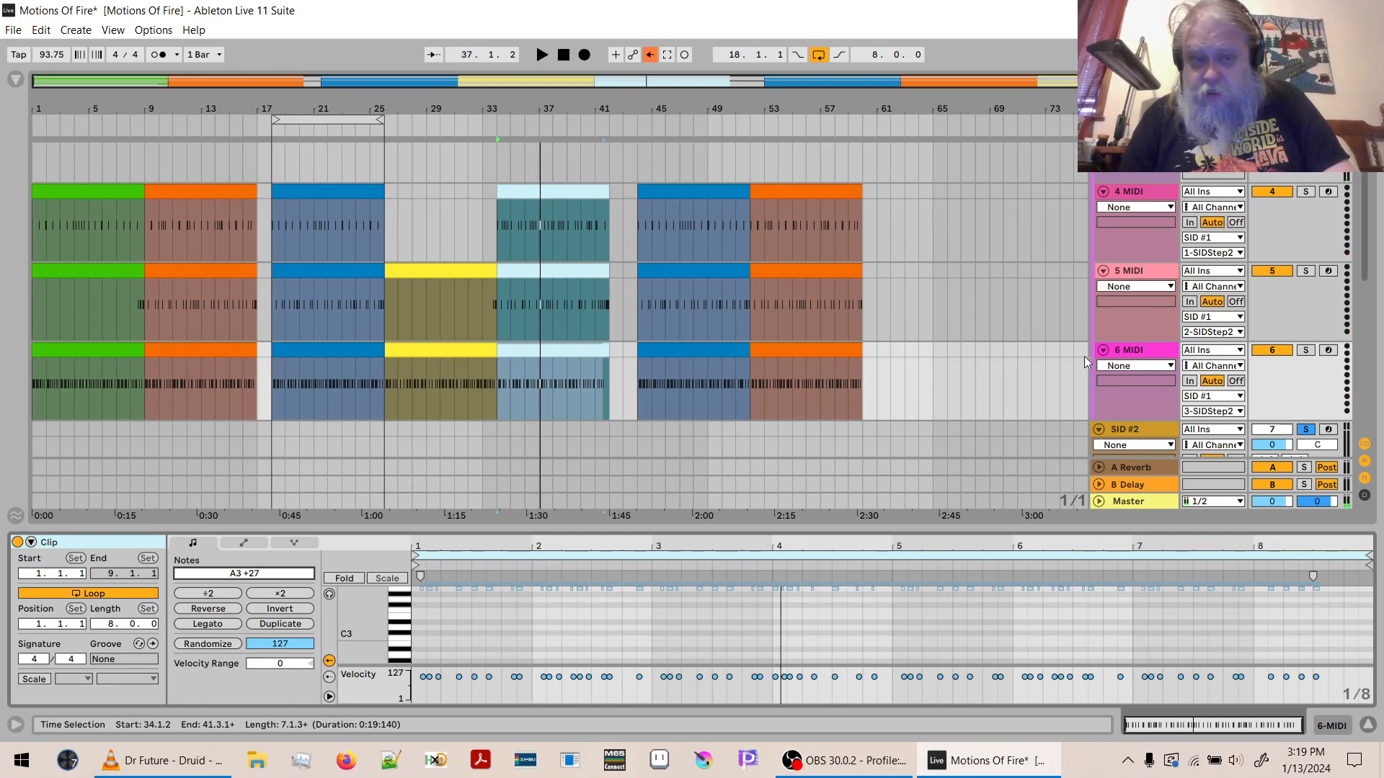
{"action": "left_click", "coordinate": [1368, 725]}
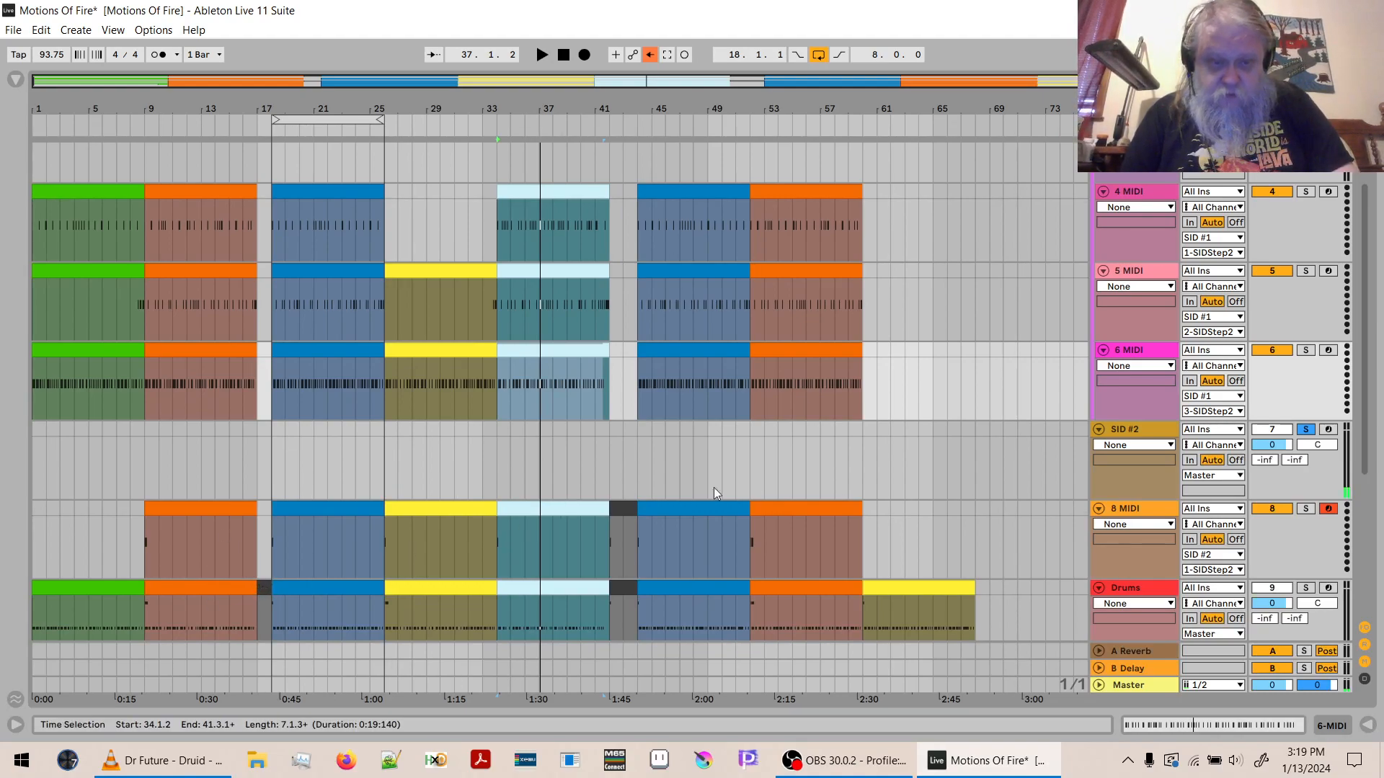
- Copy the dark one-bar Drums clip at bar 17 to the same position on the 5 MIDI track
{"action": "scroll", "coordinate": [1371, 360], "scroll_direction": "down", "scroll_amount": 2}
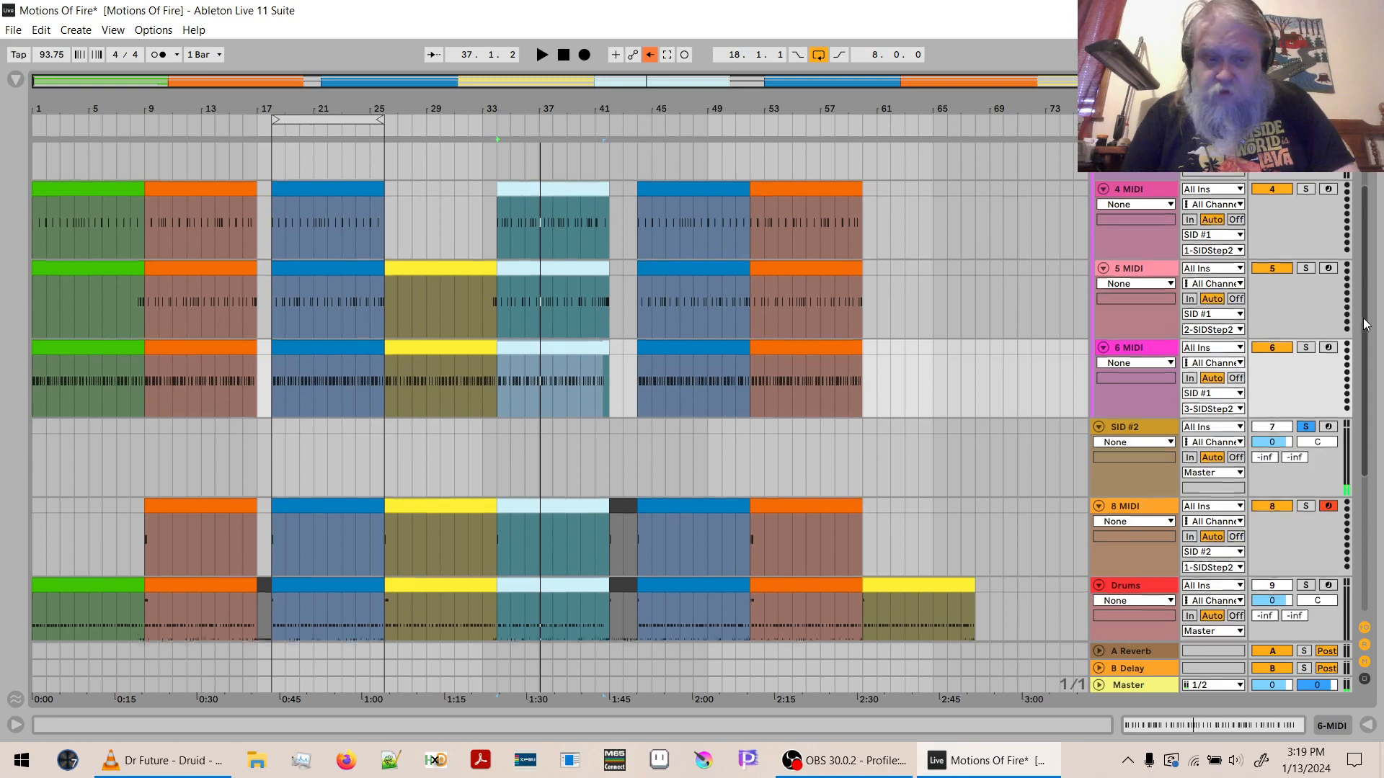
{"action": "scroll", "coordinate": [1371, 361], "scroll_direction": "down", "scroll_amount": 1}
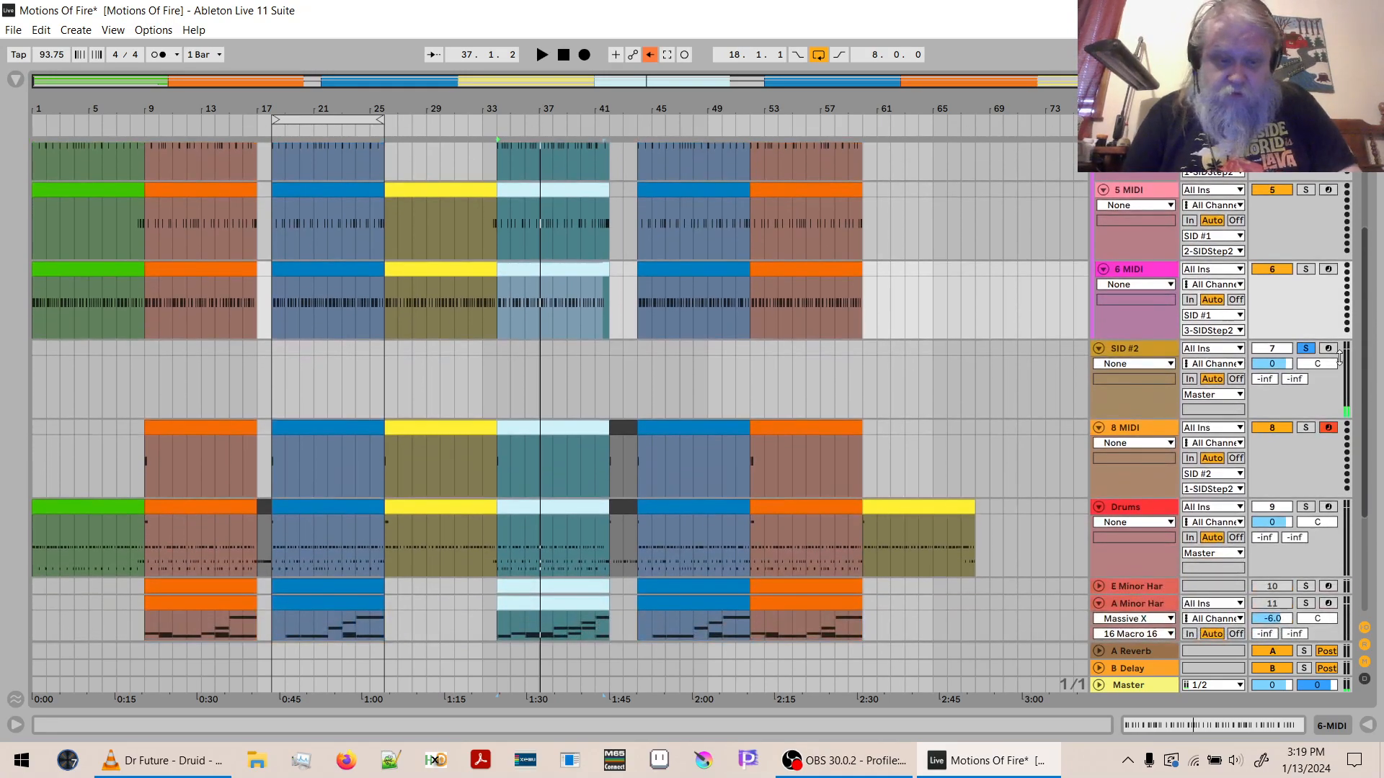
{"action": "left_click", "coordinate": [264, 504]}
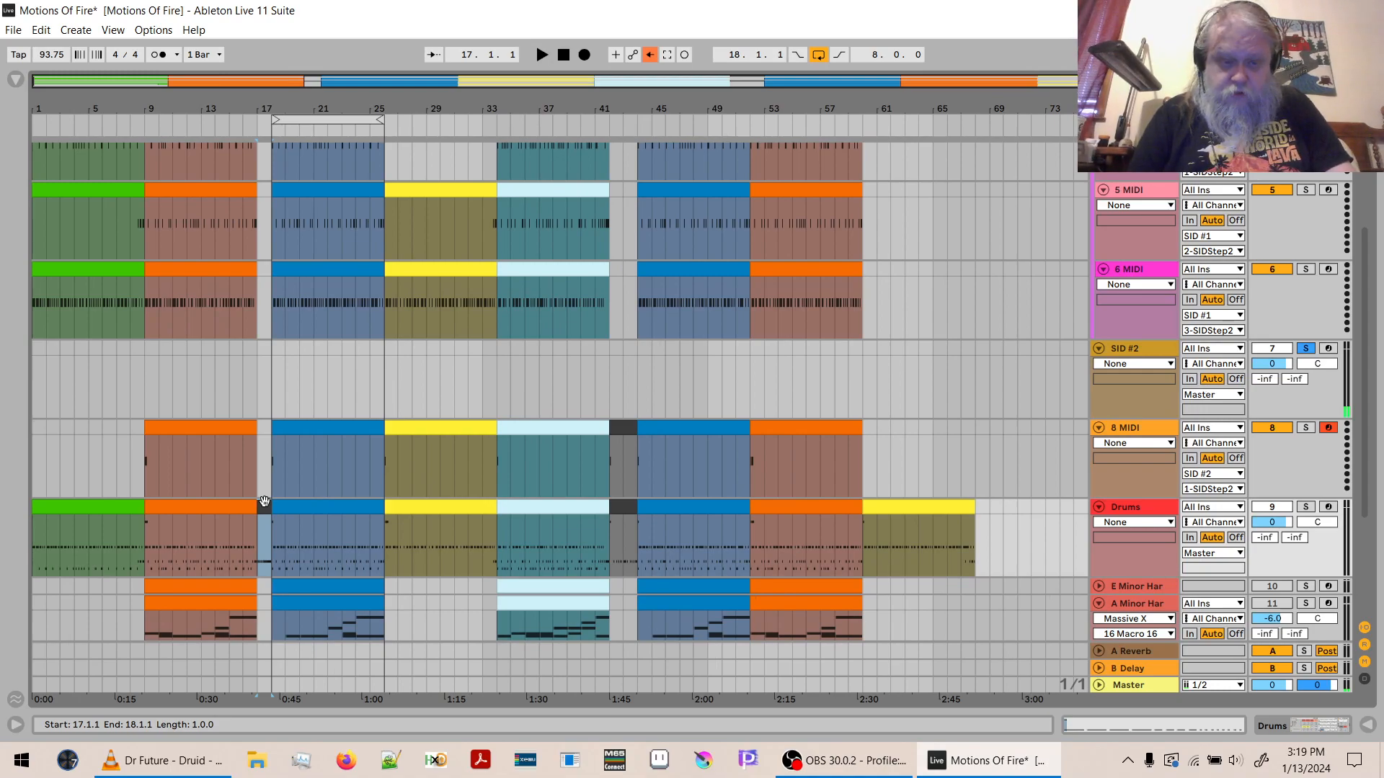
{"action": "left_click", "coordinate": [260, 191]}
{"action": "key", "text": "ctrl+v"}
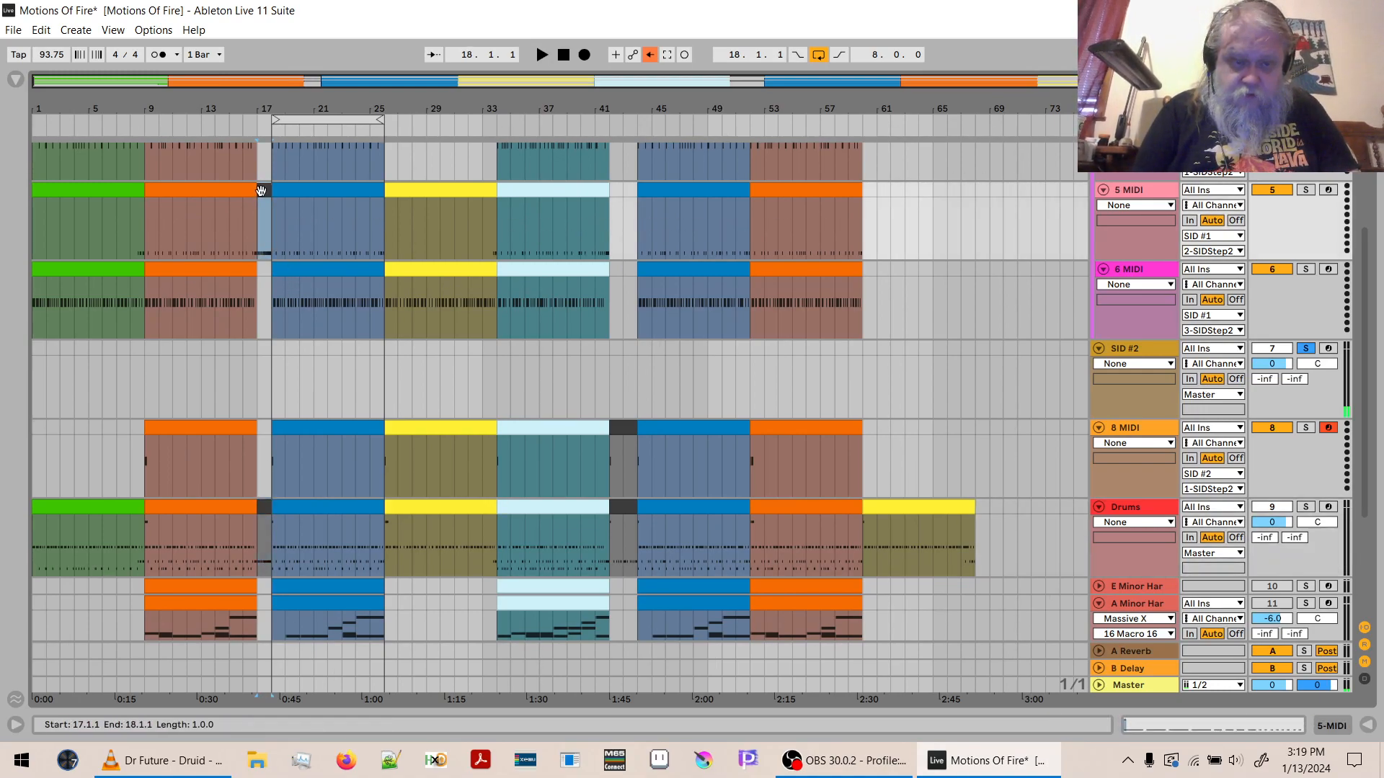
- Delete the C#2 note from the bar 17 clip on 5 MIDI, leaving only the D1 notes
{"action": "double_click", "coordinate": [261, 191]}
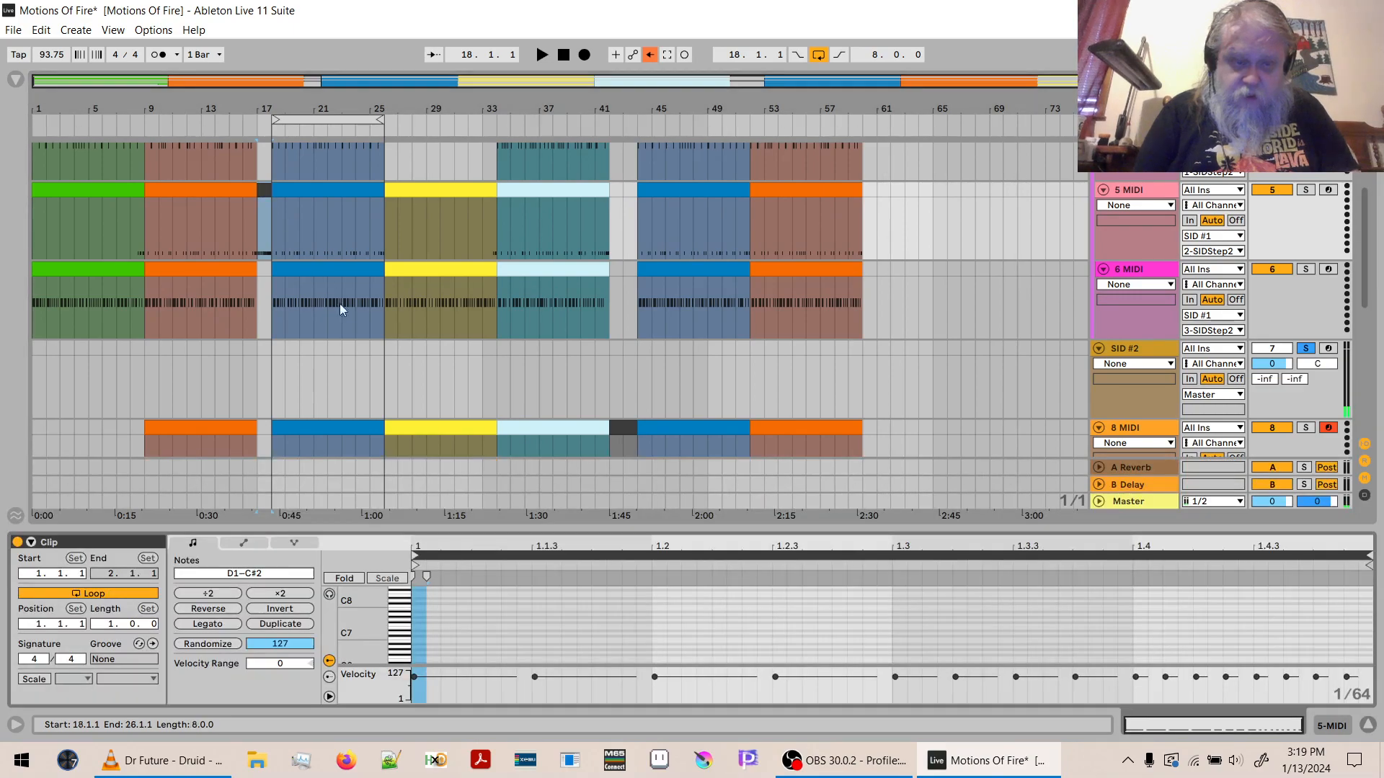
{"action": "double_click", "coordinate": [369, 642]}
{"action": "left_click", "coordinate": [406, 595]}
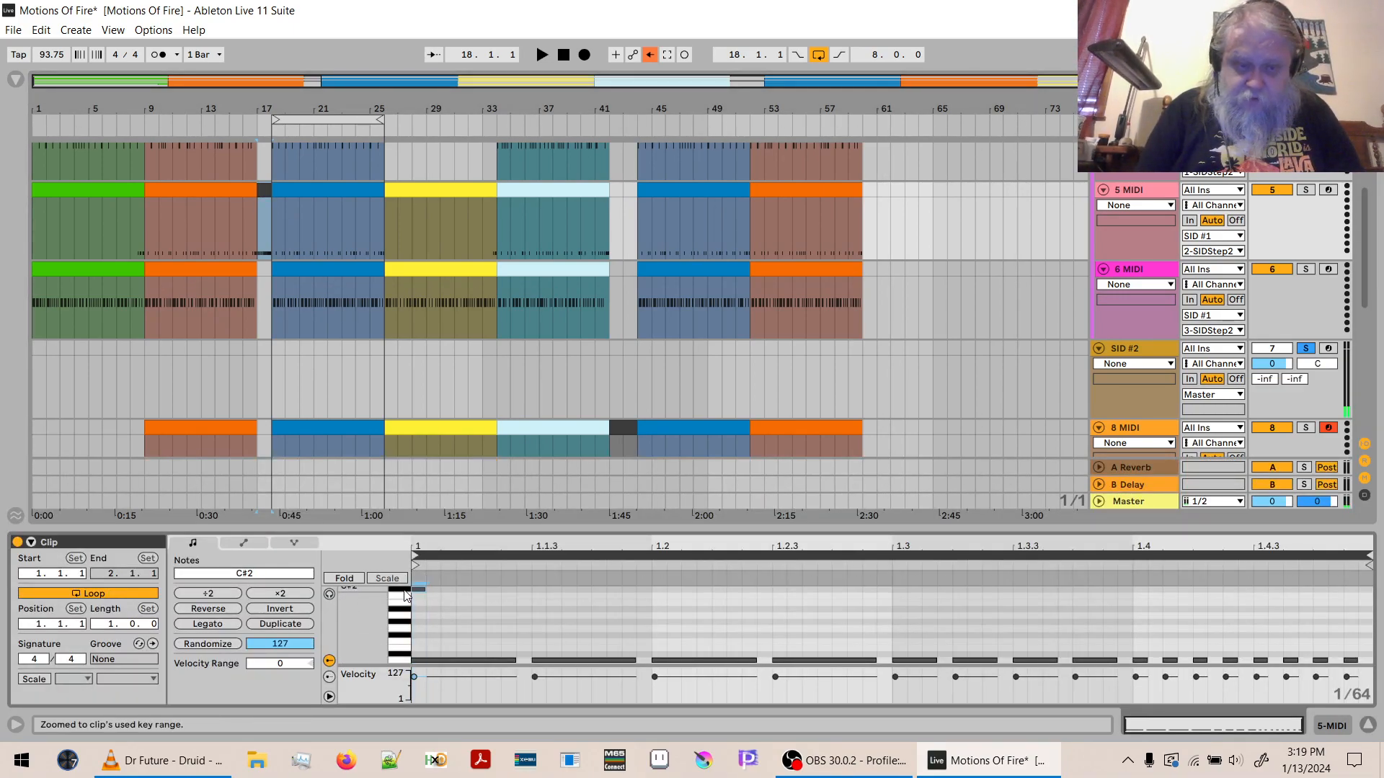
{"action": "key", "text": "Delete"}
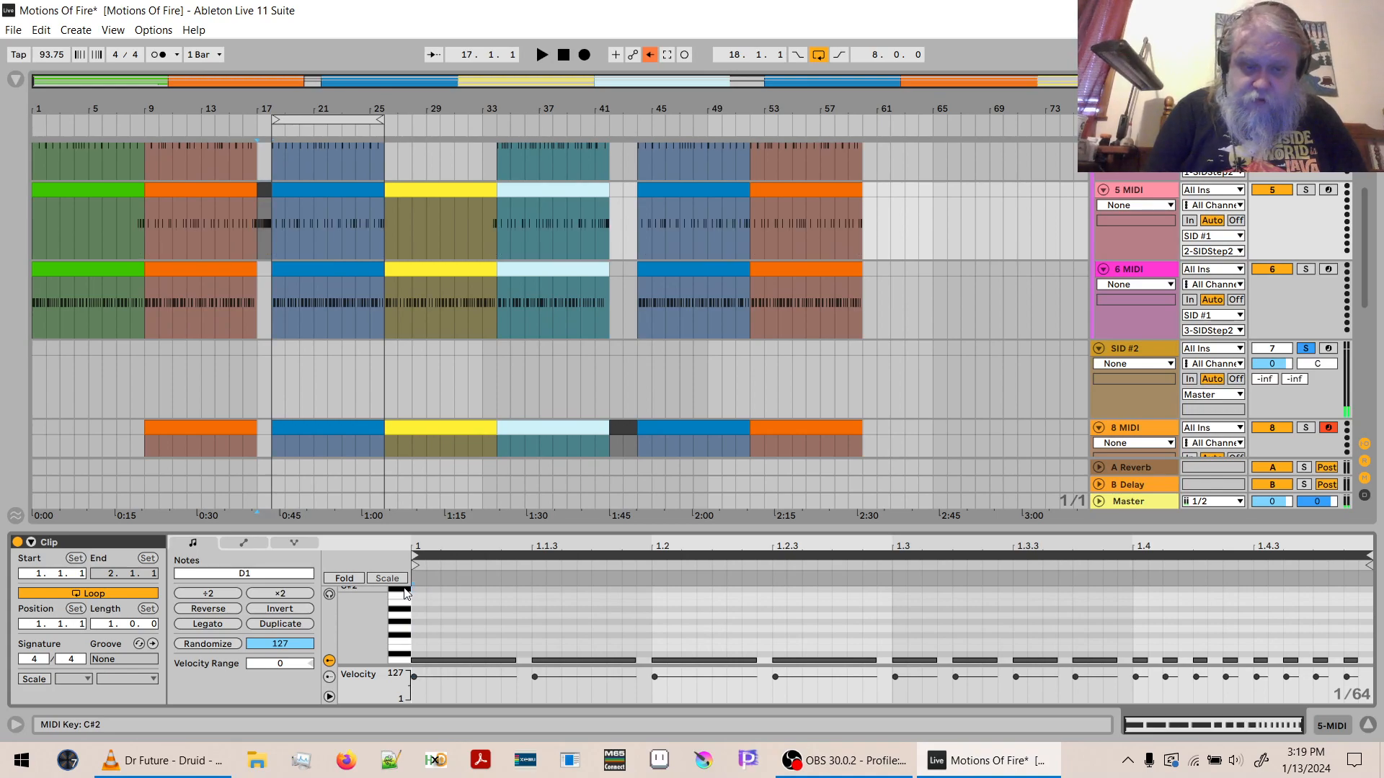
- Copy the first bar of the dark crash clip at bar 42 on 8 MIDI to the gap at bar 17
{"action": "left_click", "coordinate": [615, 429]}
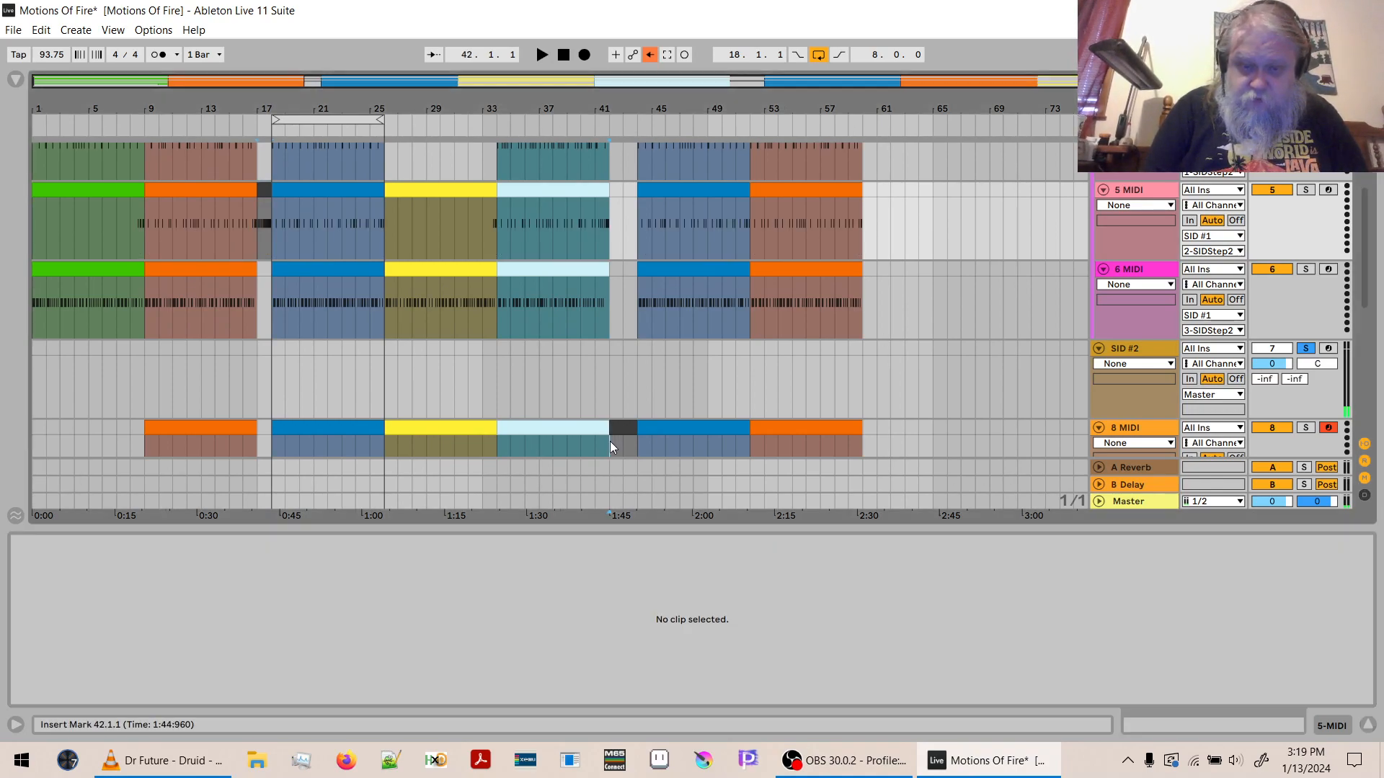
{"action": "double_click", "coordinate": [620, 426]}
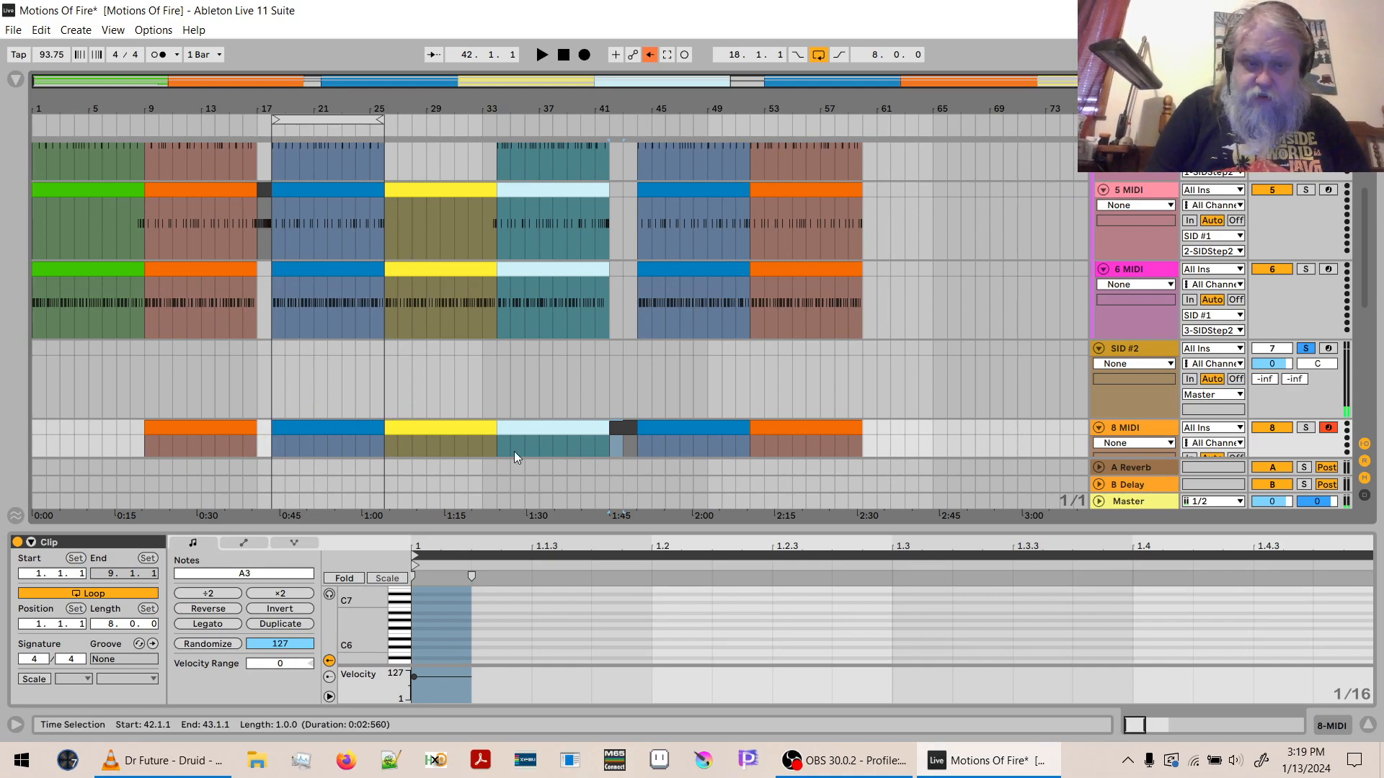
{"action": "double_click", "coordinate": [260, 432]}
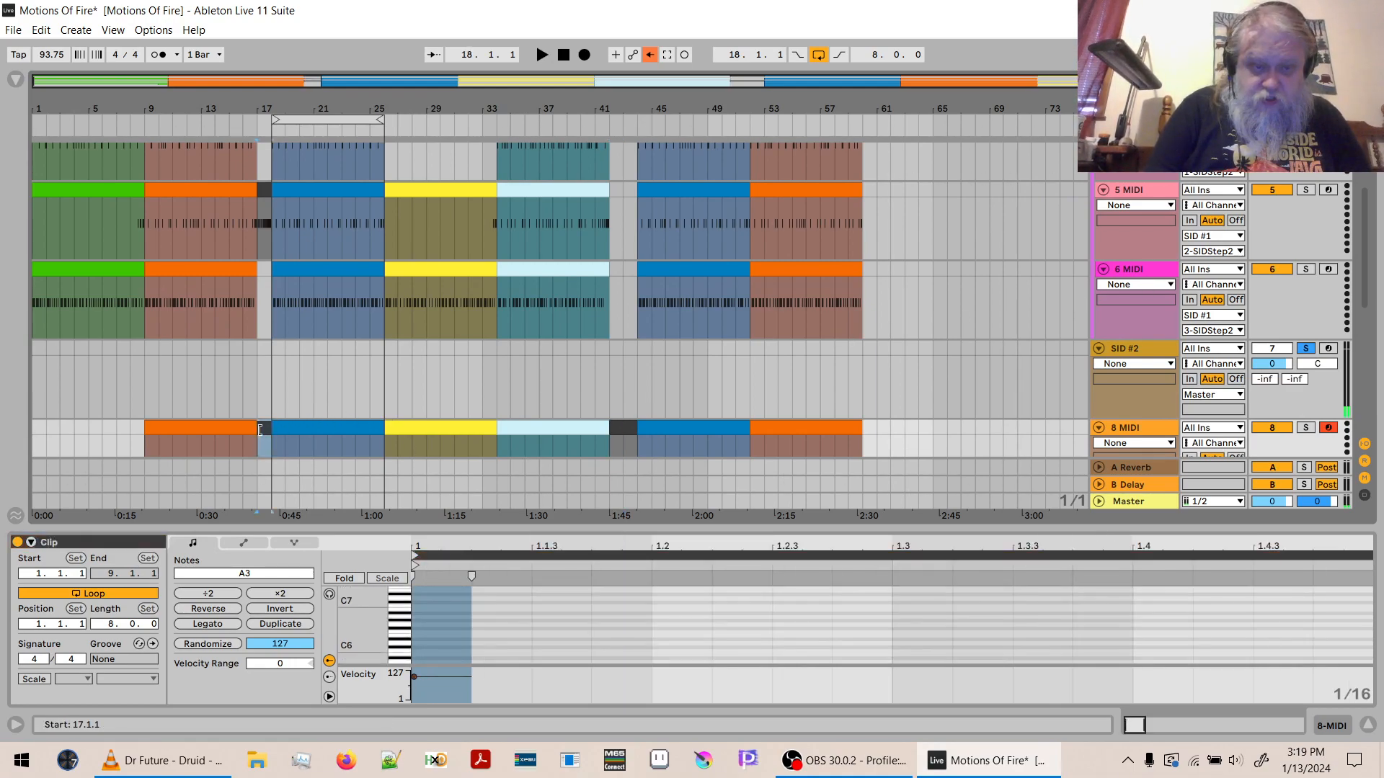
- Shorten all D1 notes in the bar 17 clip on 5 MIDI, play the fill, and hide the clip editor
{"action": "left_click", "coordinate": [264, 189]}
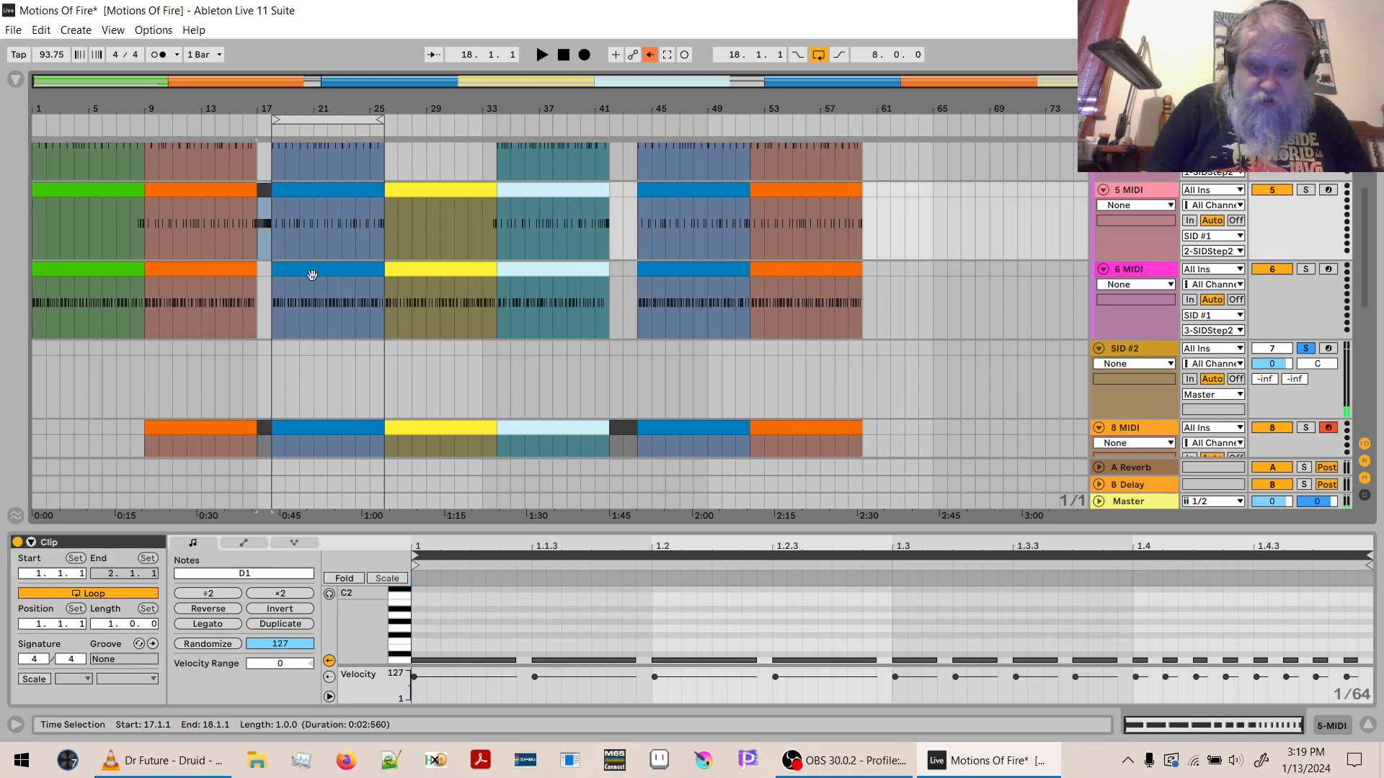
{"action": "left_click", "coordinate": [1104, 607]}
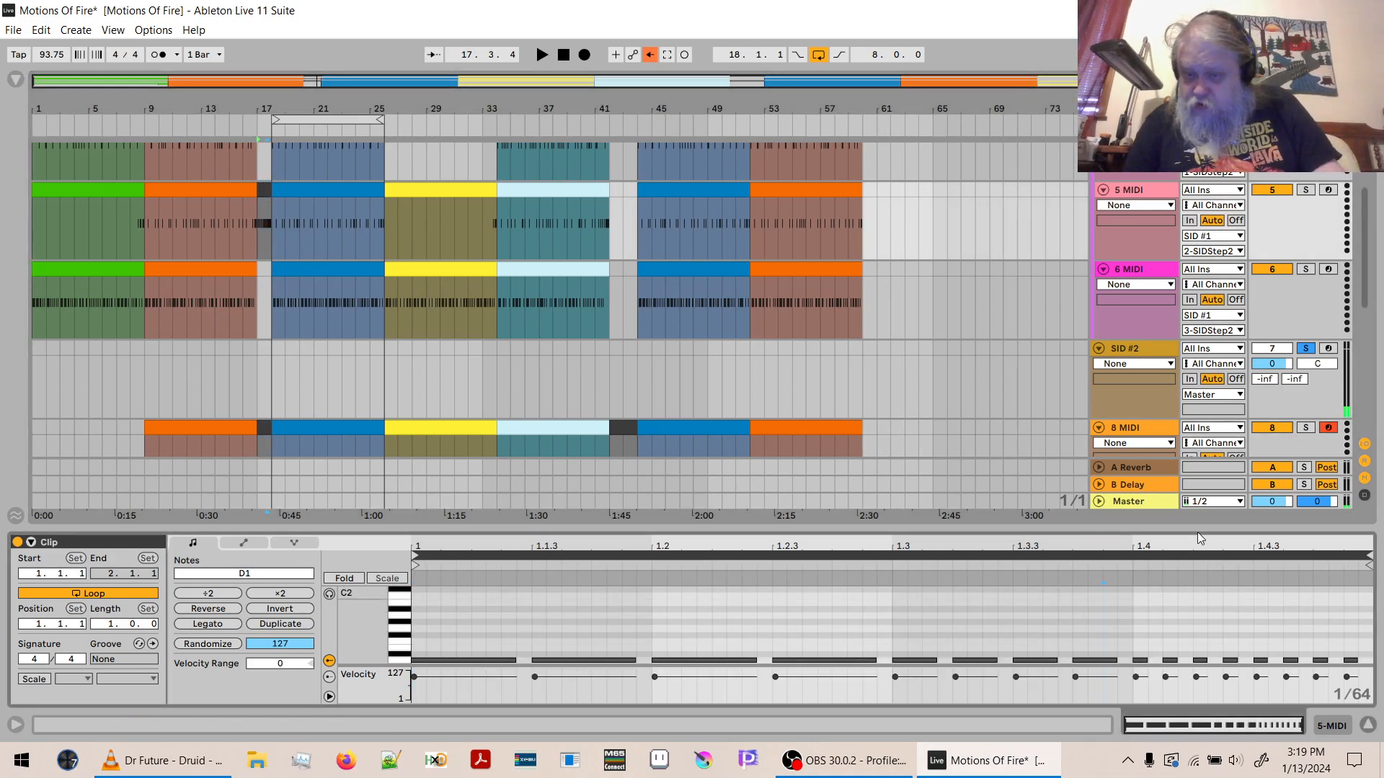
{"action": "key", "text": "ctrl+a"}
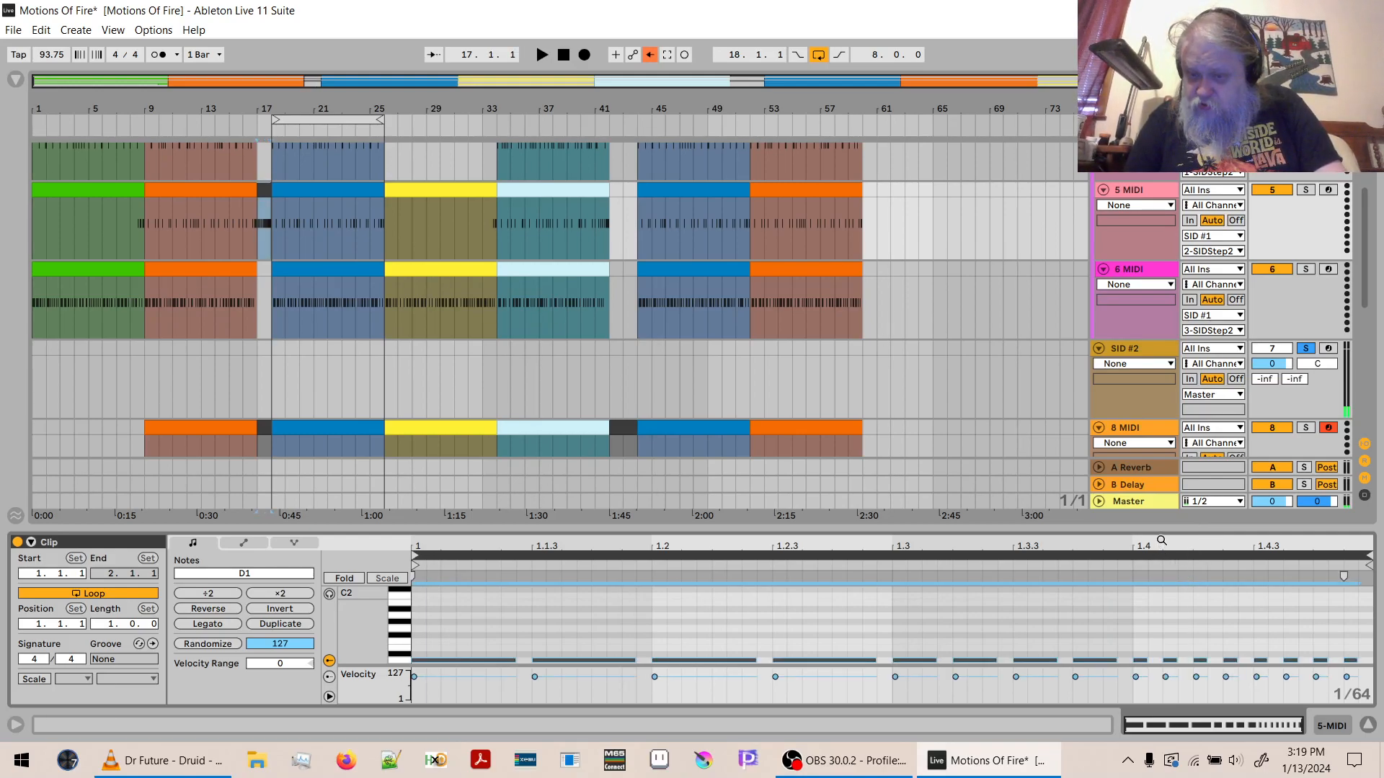
{"action": "key", "text": "space"}
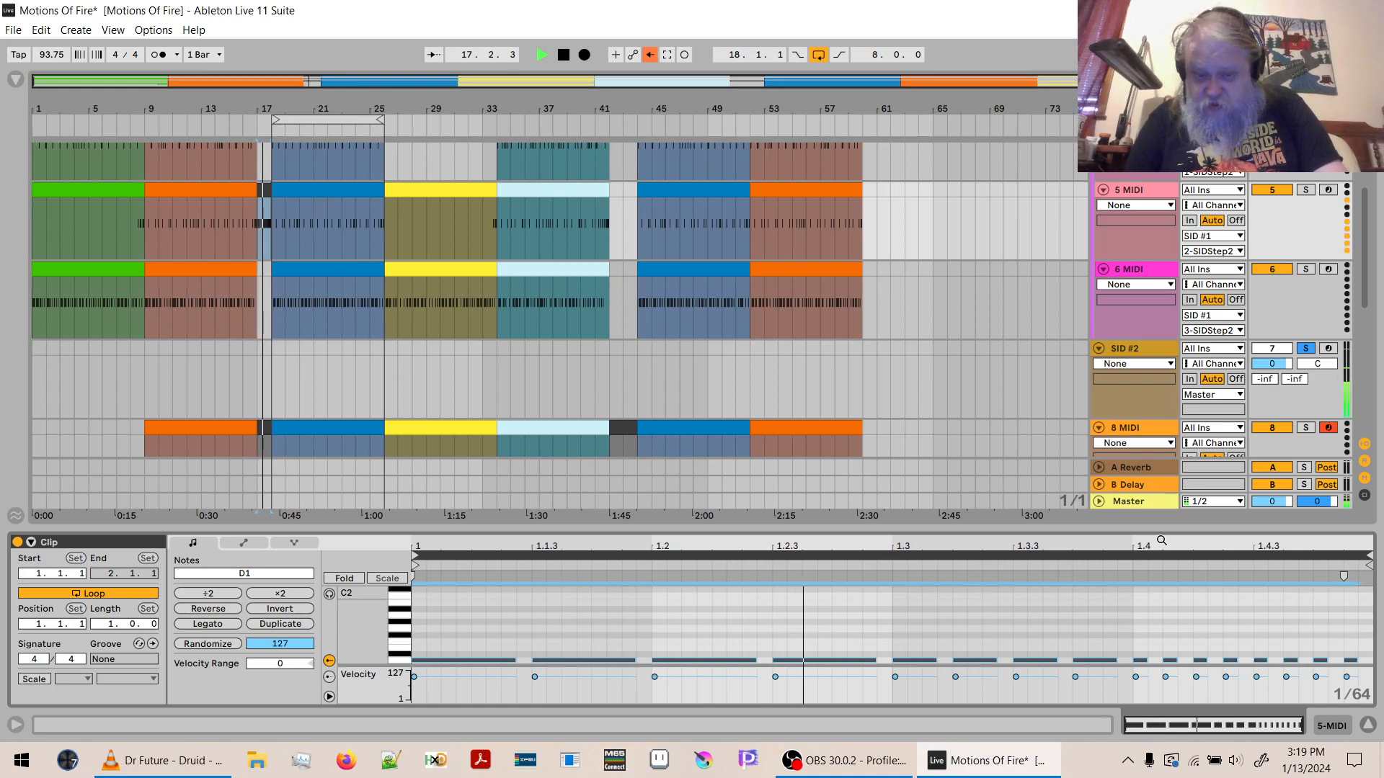
{"action": "key", "text": "space"}
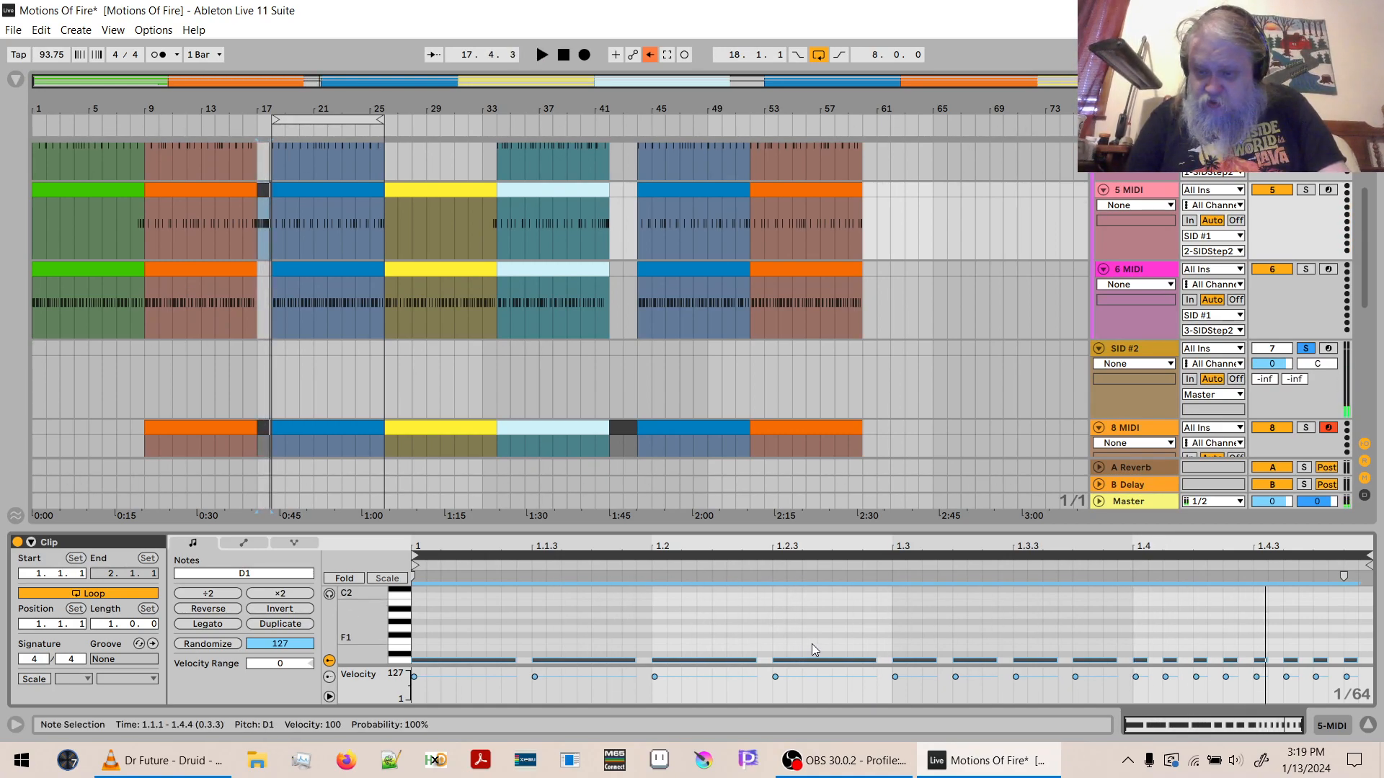
{"action": "left_click_drag", "start_coordinate": [1132, 547], "coordinate": [1132, 604]}
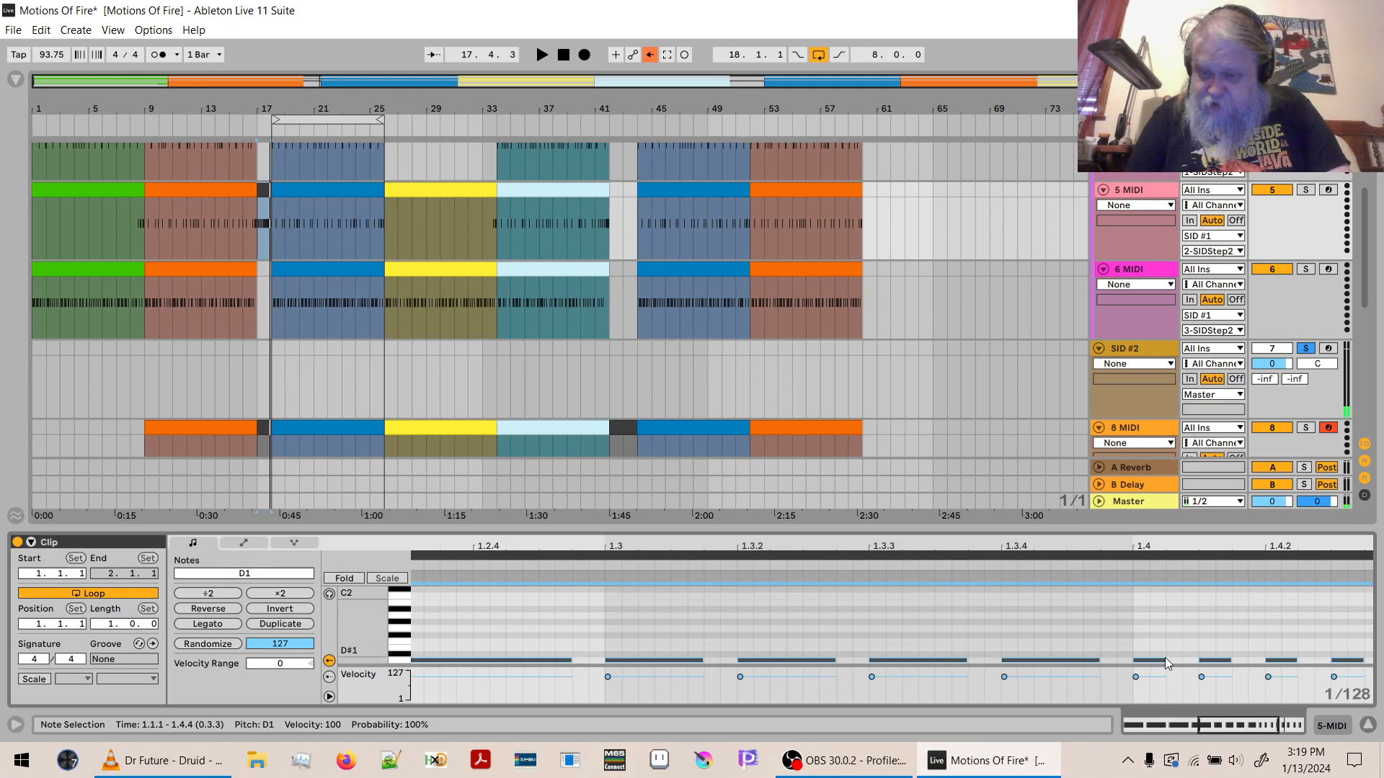
{"action": "left_click_drag", "start_coordinate": [1164, 659], "coordinate": [1154, 660]}
{"action": "key", "text": "space"}
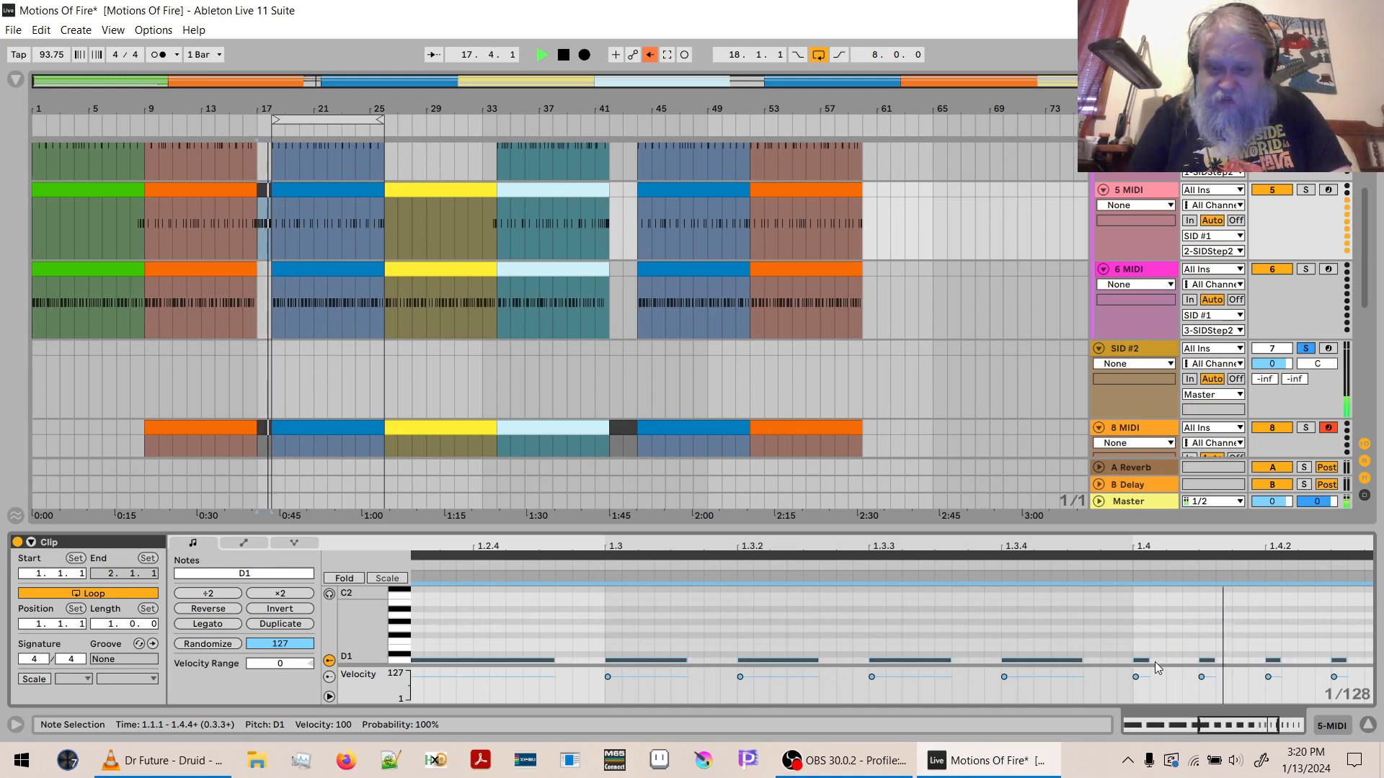
{"action": "key", "text": "space"}
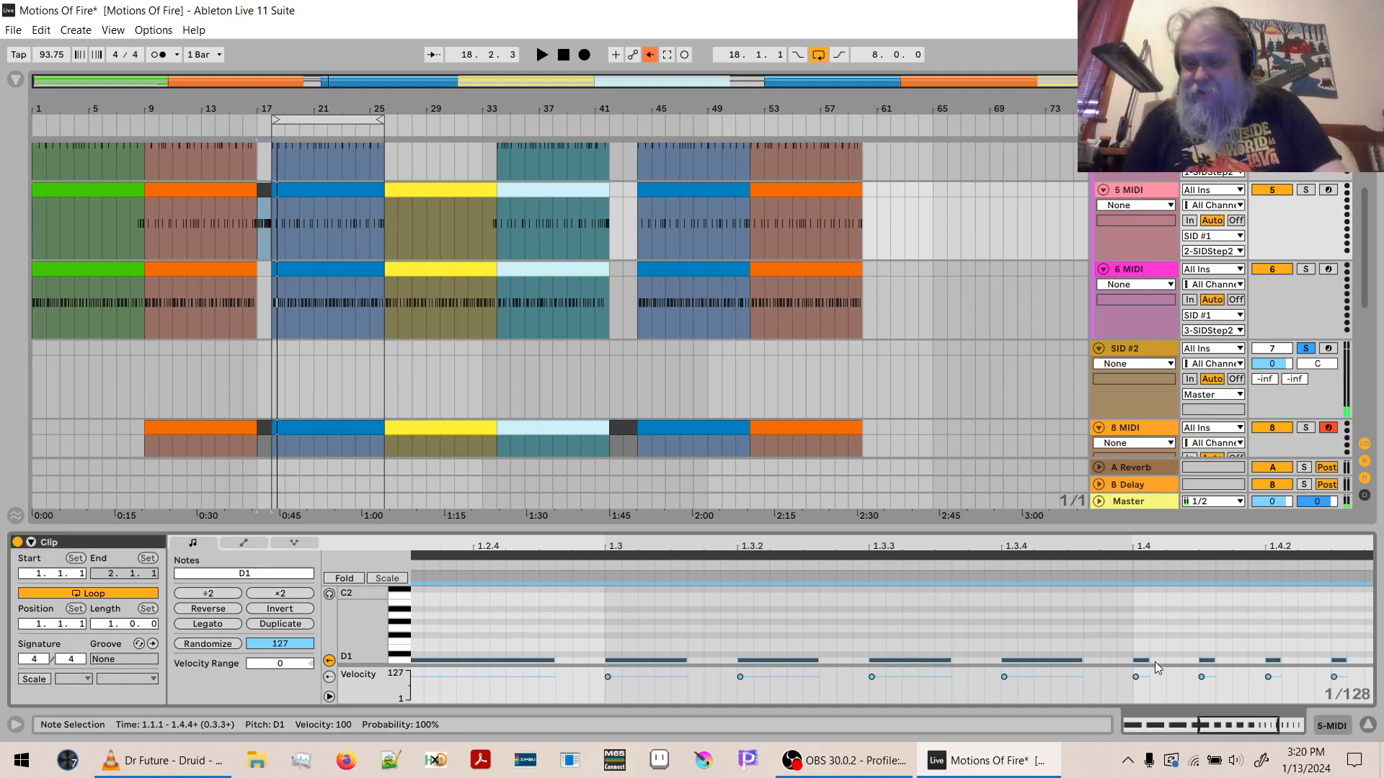
{"action": "left_click", "coordinate": [1368, 726]}
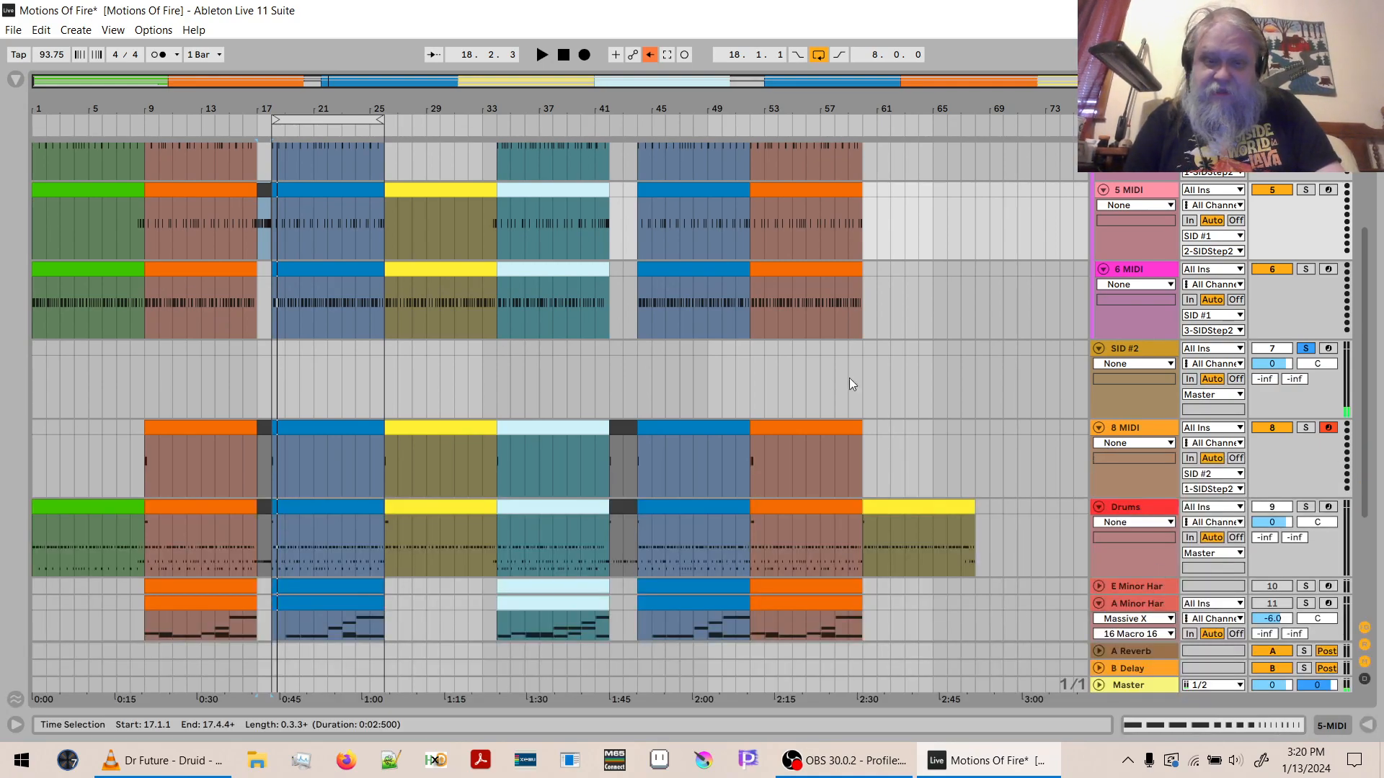
- Copy the dark two-bar Drums clip at bar 42 to the same position on the 5 MIDI track
{"action": "left_click", "coordinate": [632, 507]}
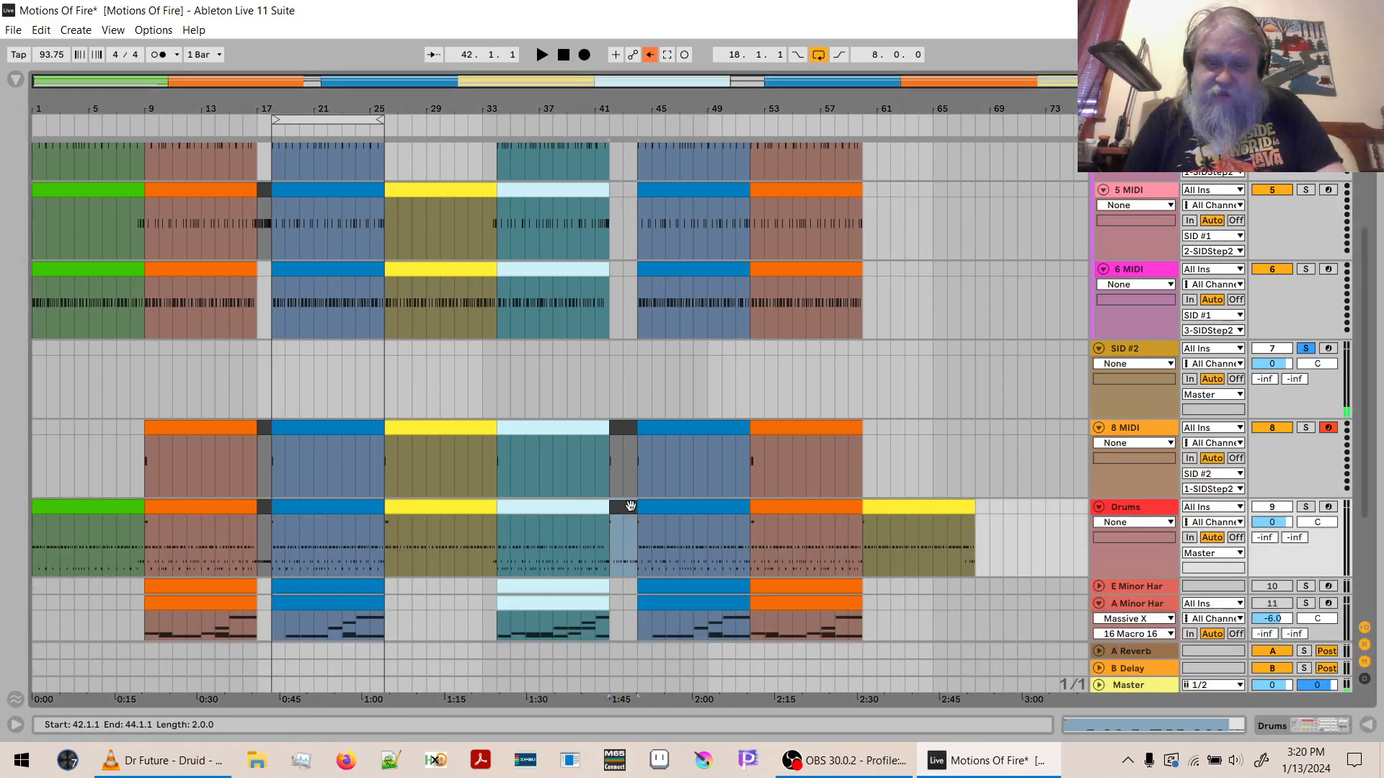
{"action": "left_click", "coordinate": [612, 188]}
{"action": "key", "text": "ctrl+v"}
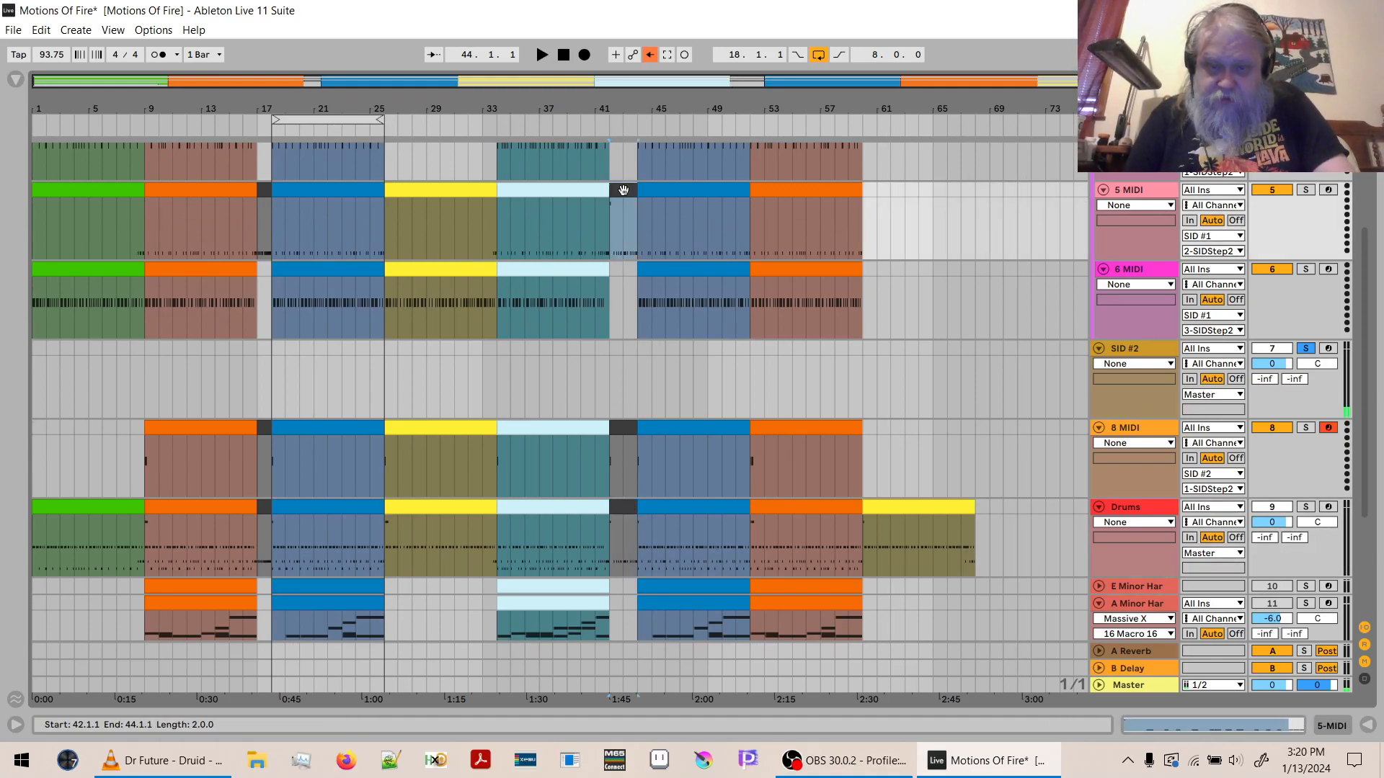
- Delete the C#2 and F#1 notes from the bar 42 clip on 5 MIDI, leaving only the D1 notes
{"action": "double_click", "coordinate": [623, 189]}
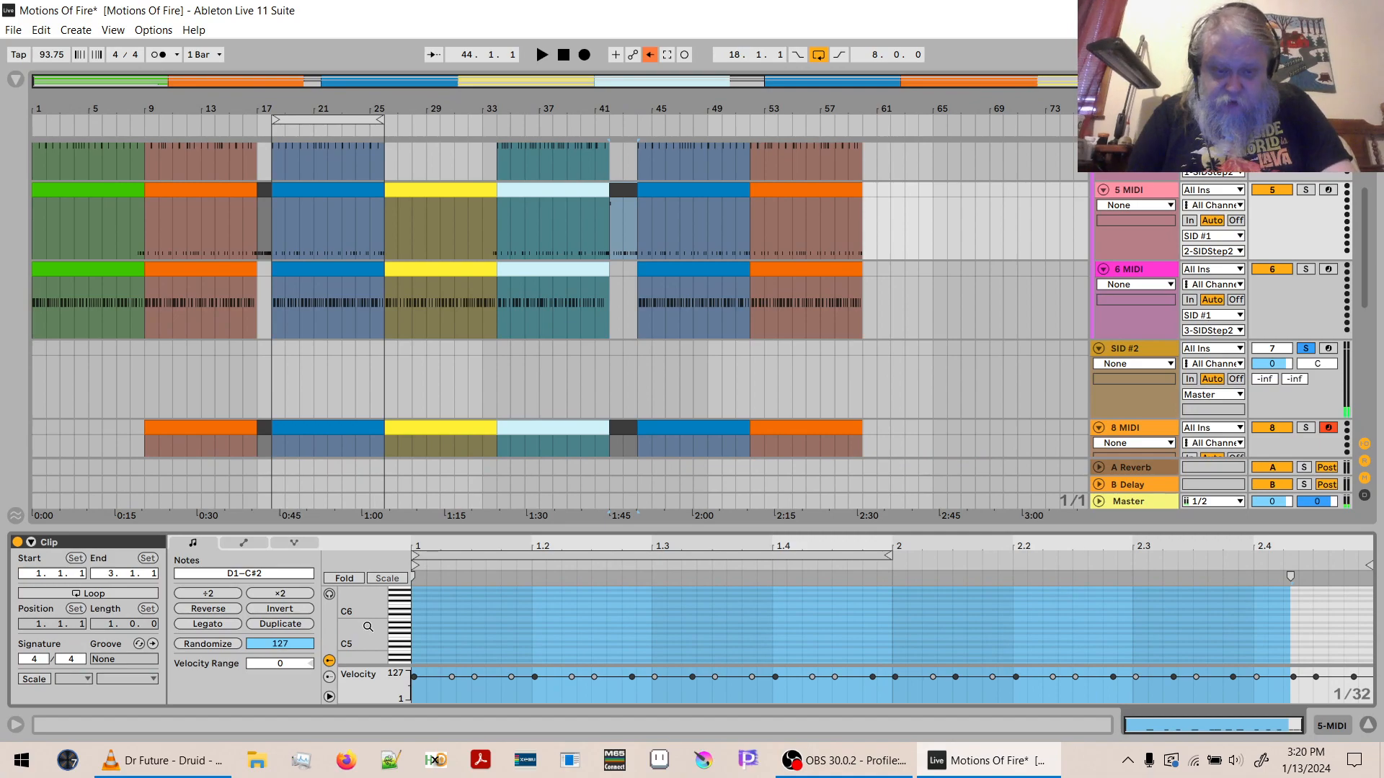
{"action": "double_click", "coordinate": [395, 641]}
{"action": "left_click", "coordinate": [404, 592]}
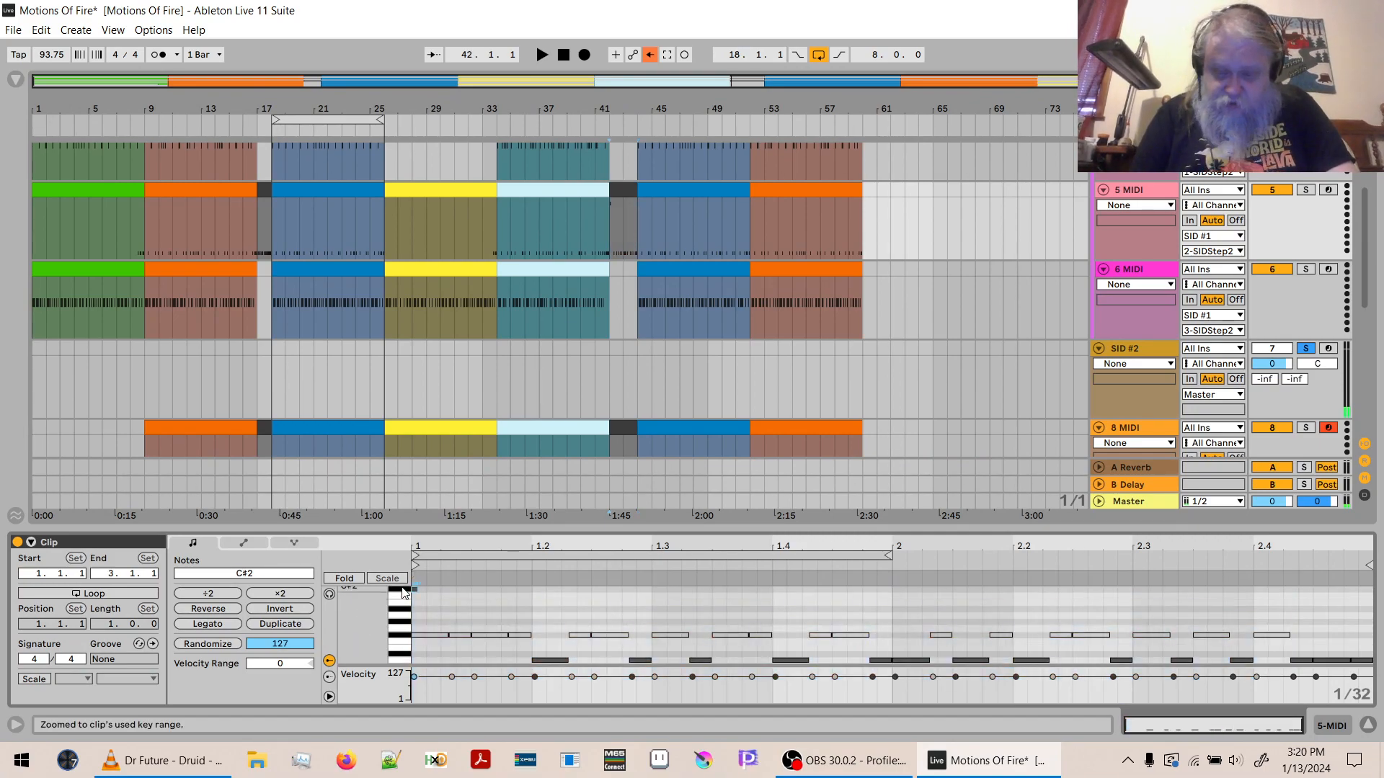
{"action": "key", "text": "Delete"}
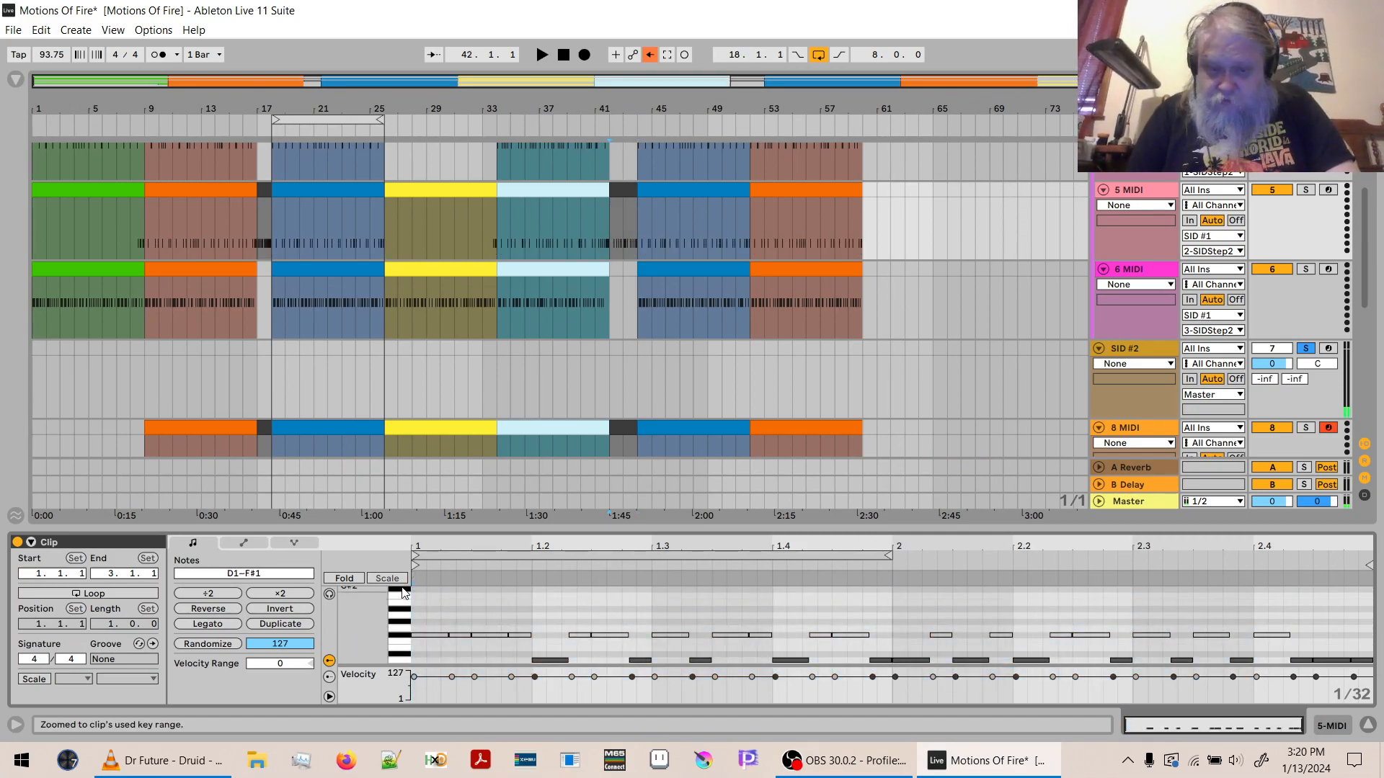
{"action": "left_click", "coordinate": [403, 637]}
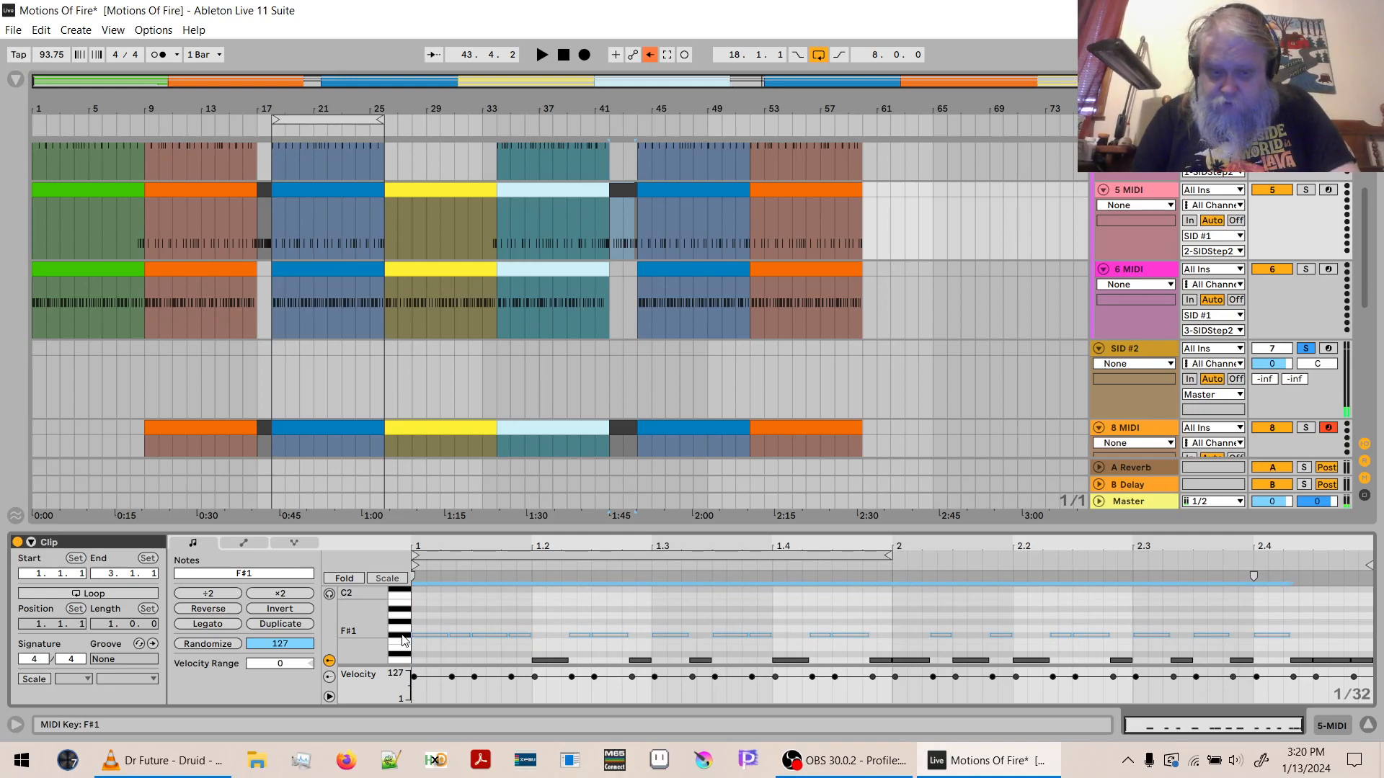
{"action": "key", "text": "Delete"}
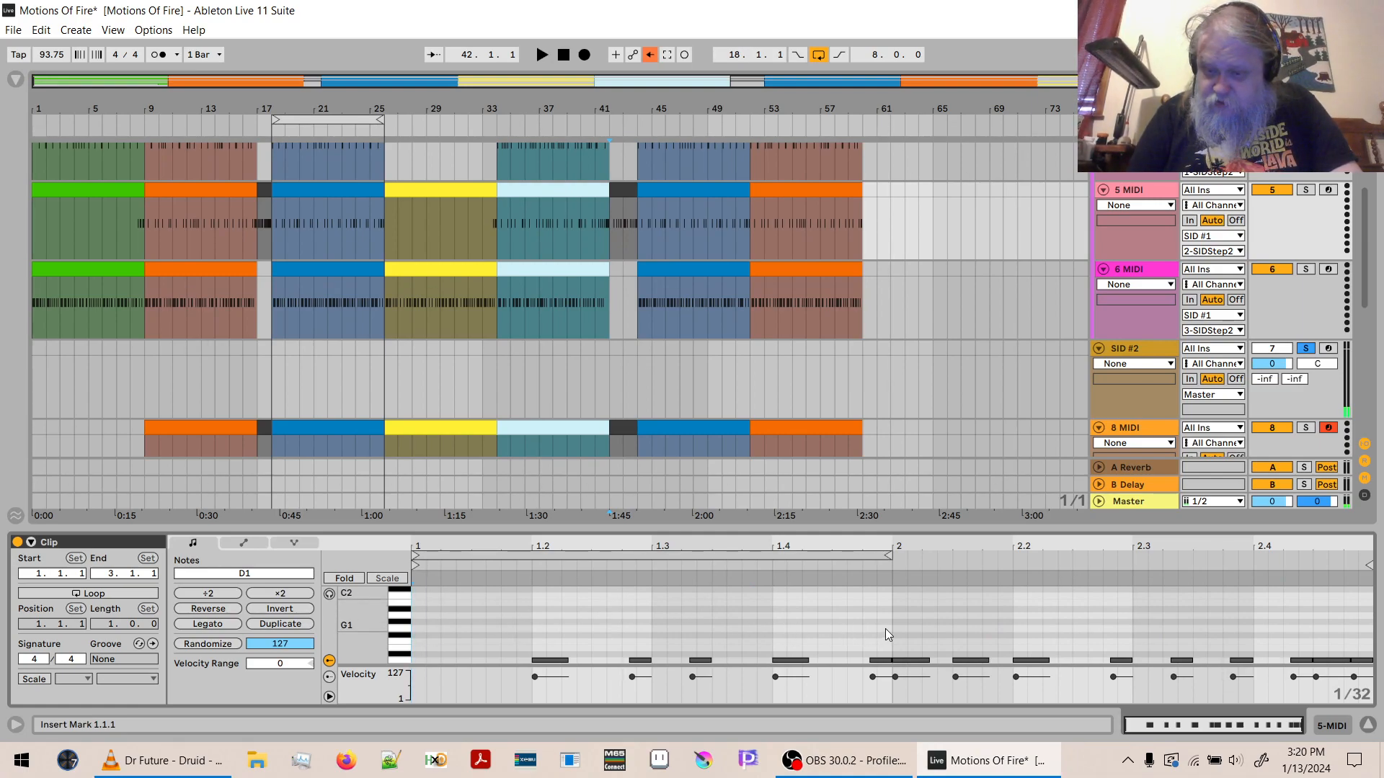
- Shorten the last three D1 notes of the bar 42 clip on 5 MIDI, from 2.4.2 onward, play the result, and hide the clip editor
{"action": "left_click_drag", "start_coordinate": [1335, 551], "coordinate": [1334, 619]}
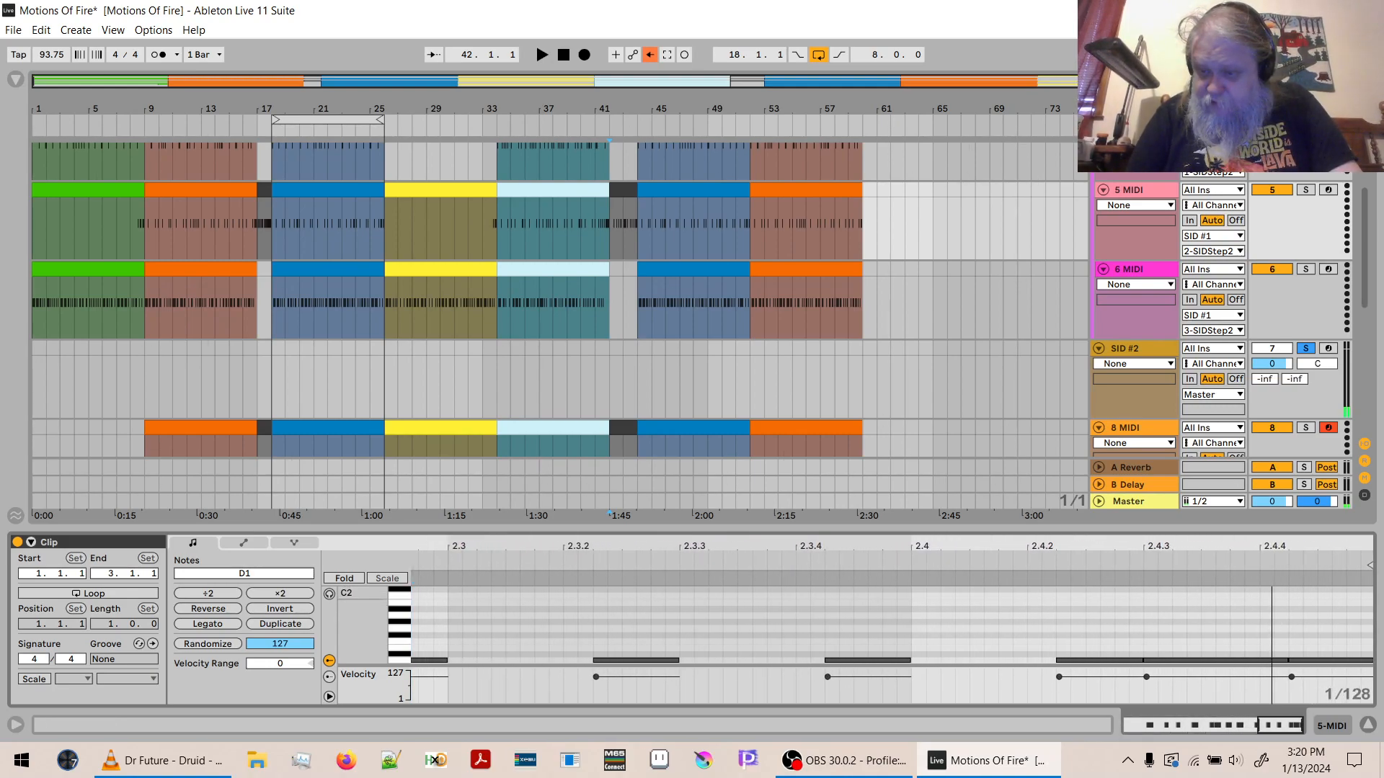
{"action": "left_click_drag", "start_coordinate": [998, 647], "coordinate": [1369, 654]}
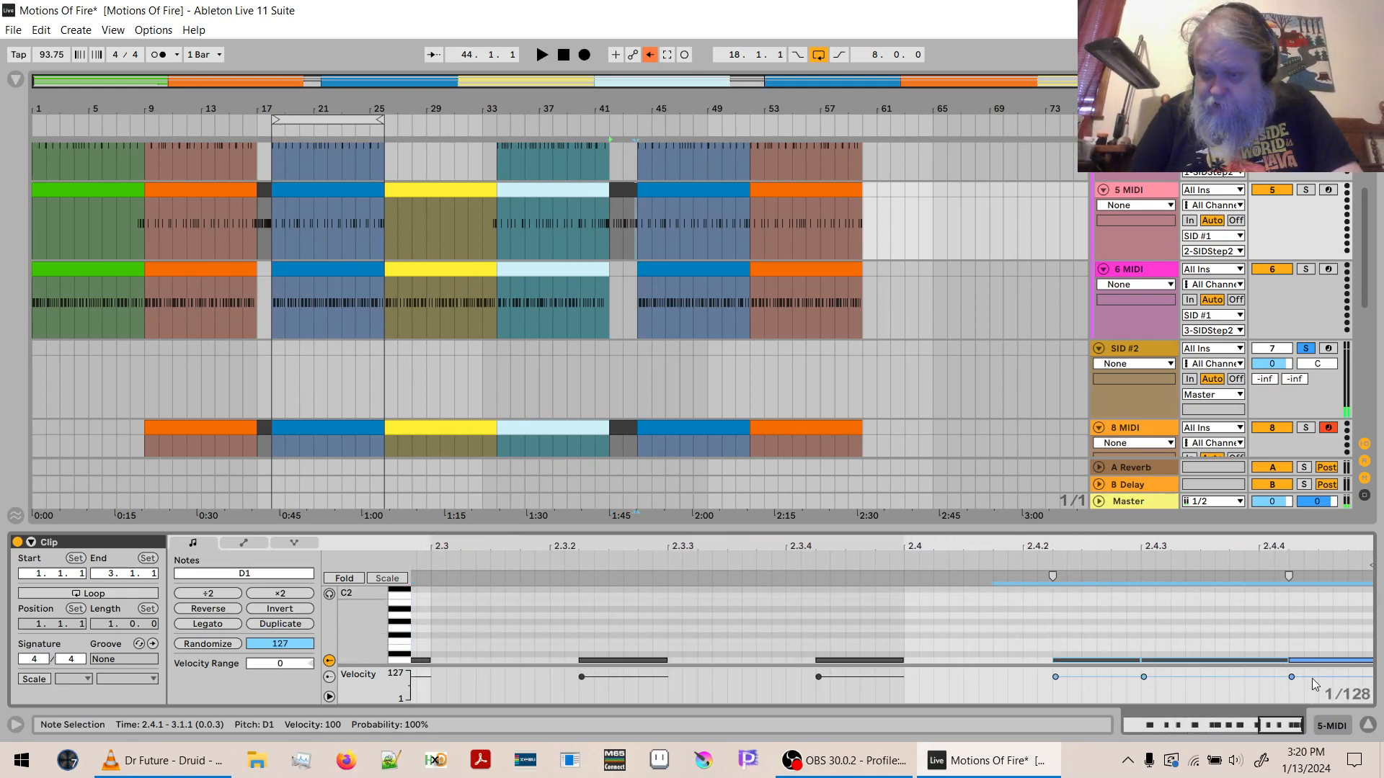
{"action": "left_click", "coordinate": [1025, 616]}
{"action": "left_click_drag", "start_coordinate": [1011, 615], "coordinate": [1381, 681]}
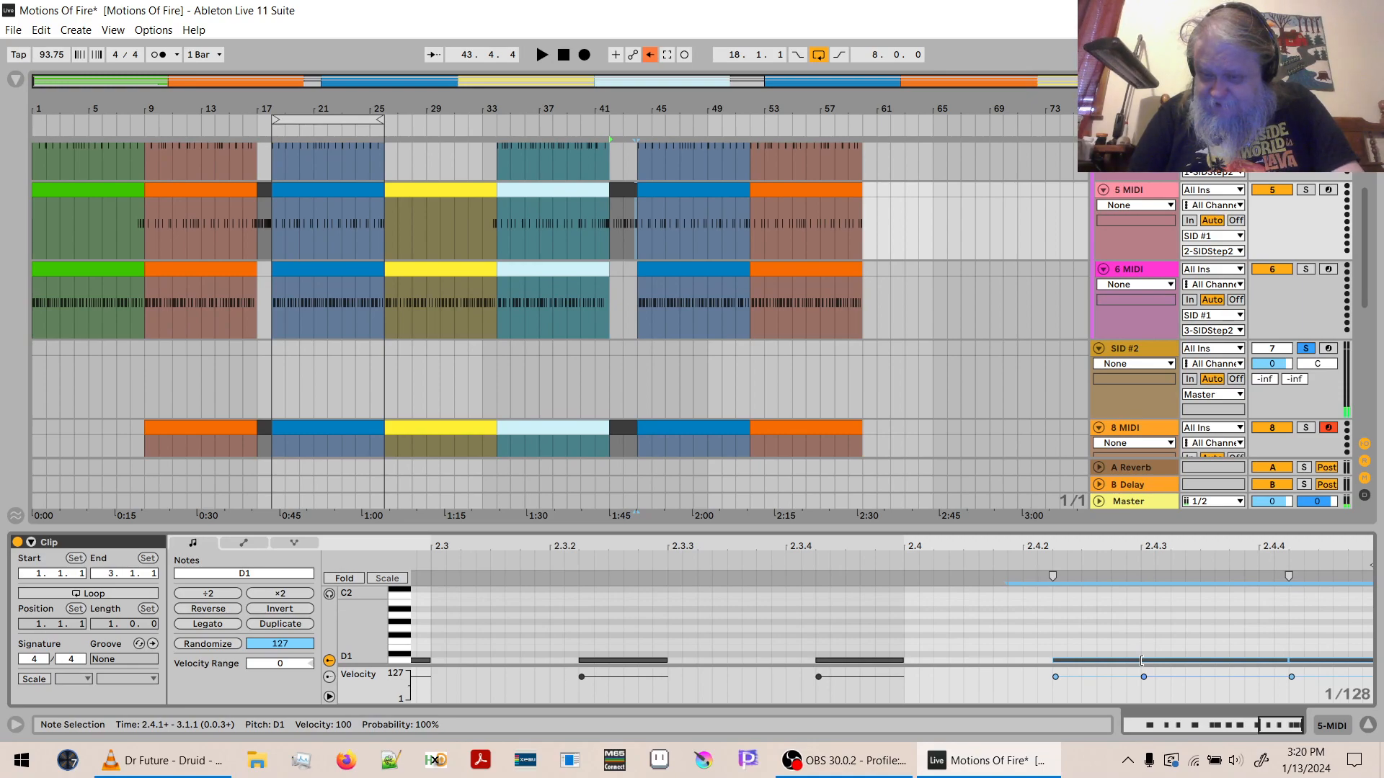
{"action": "left_click_drag", "start_coordinate": [1138, 660], "coordinate": [1095, 660]}
{"action": "key", "text": "space"}
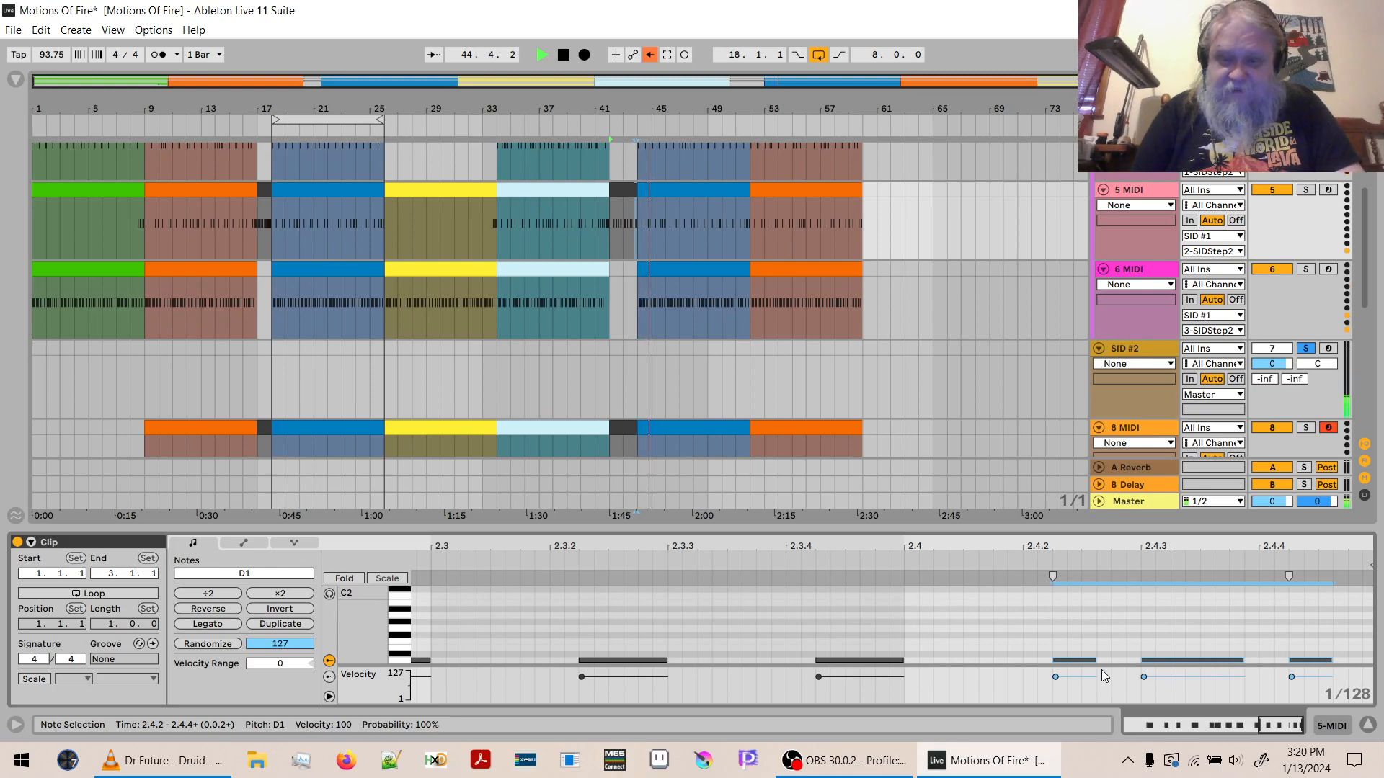
{"action": "key", "text": "space"}
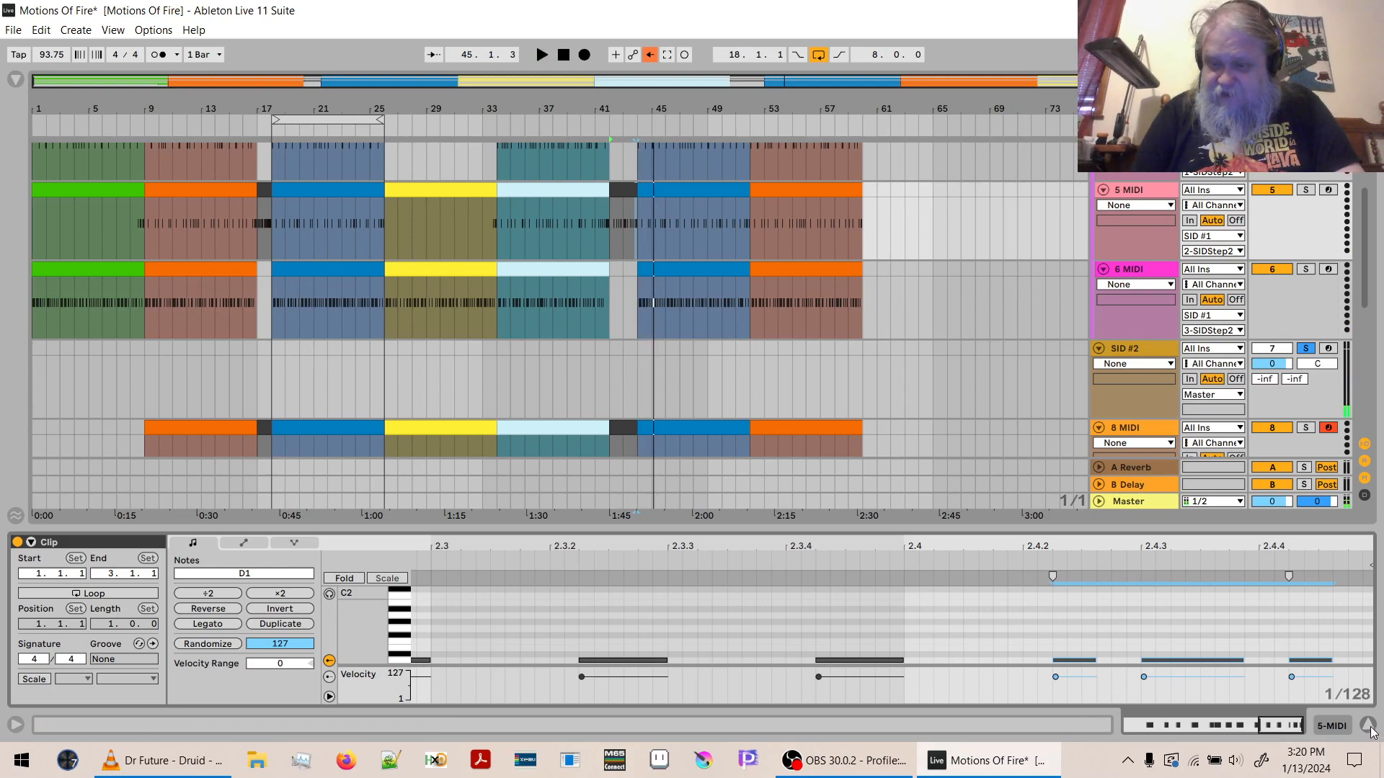
{"action": "left_click", "coordinate": [1369, 728]}
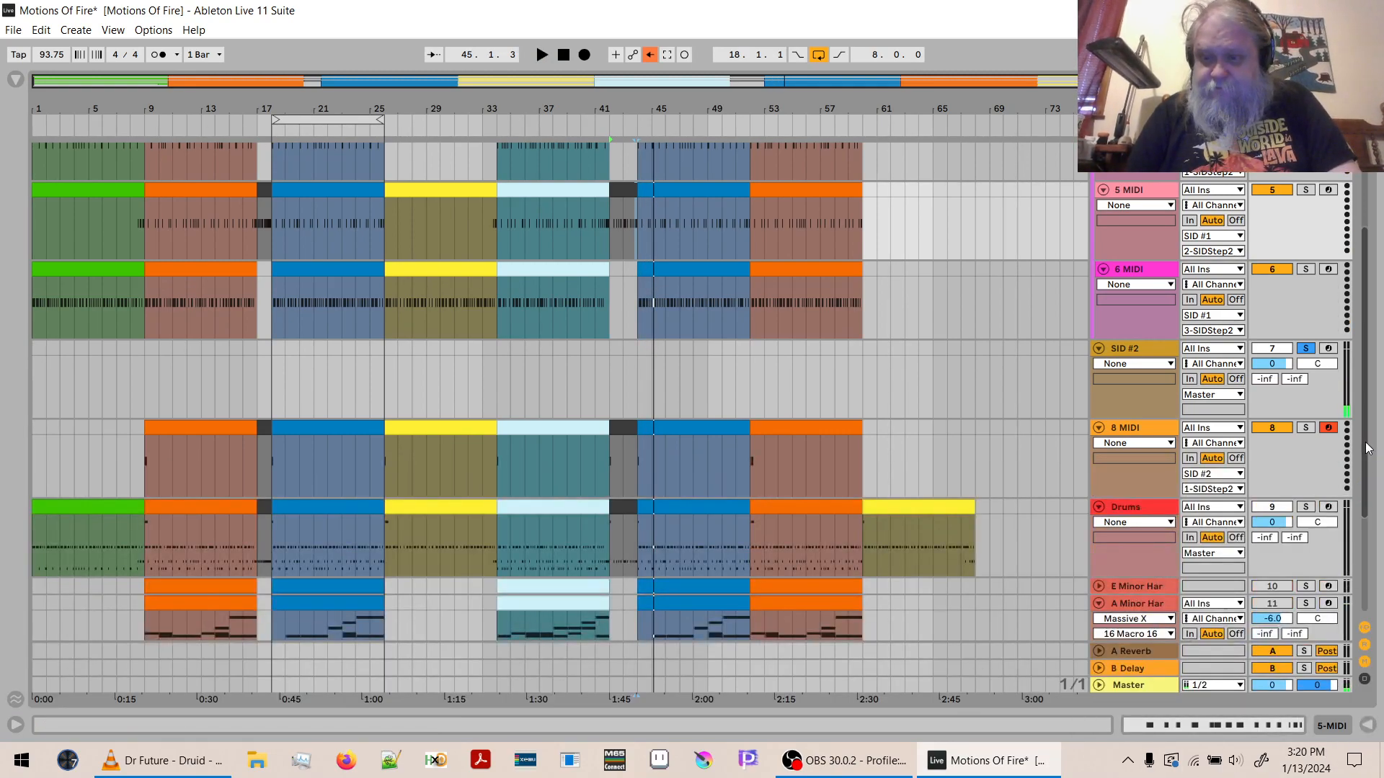
- Duplicate the orange 8 MIDI clip at bar 52 so the copy starts at bar 60, and colour the copy yellow
{"action": "left_click_drag", "start_coordinate": [1368, 447], "coordinate": [1365, 386]}
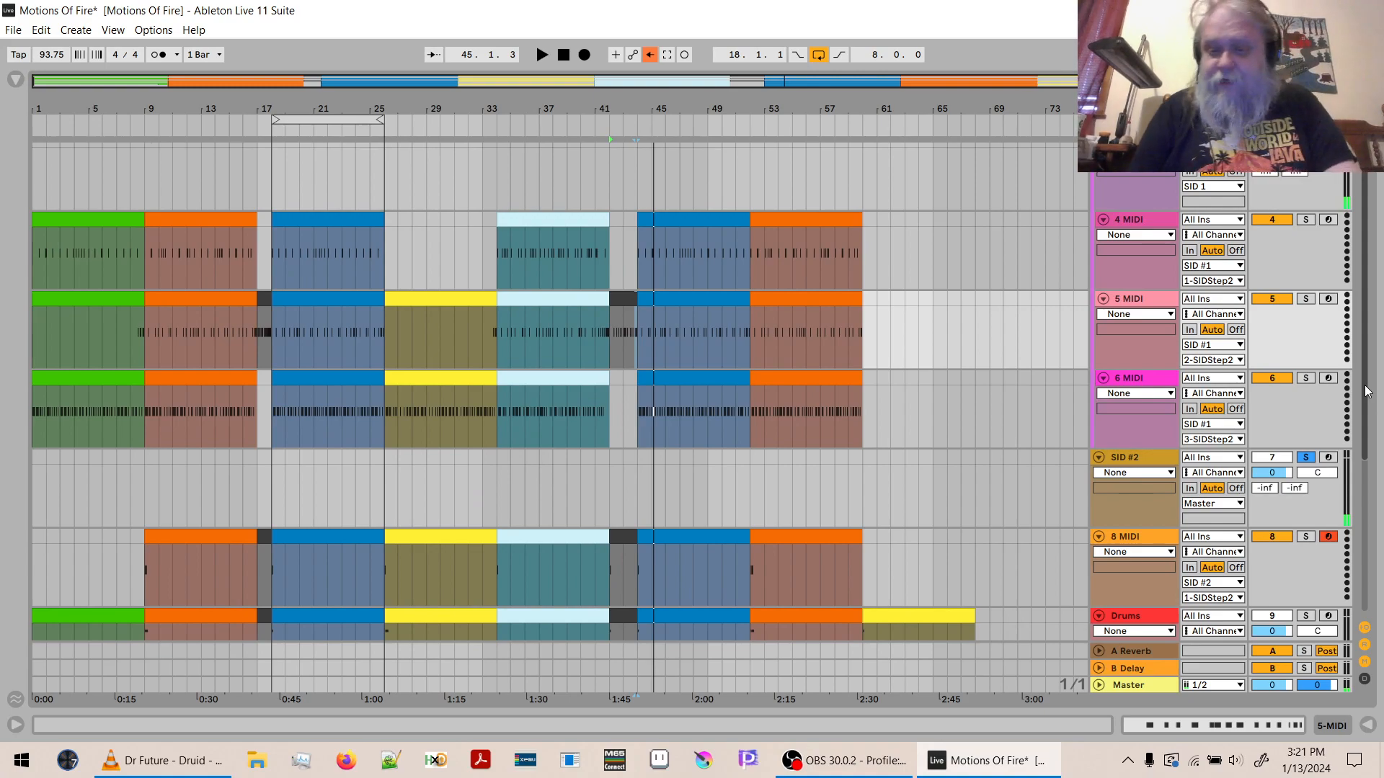
{"action": "left_click_drag", "start_coordinate": [1364, 385], "coordinate": [1365, 465]}
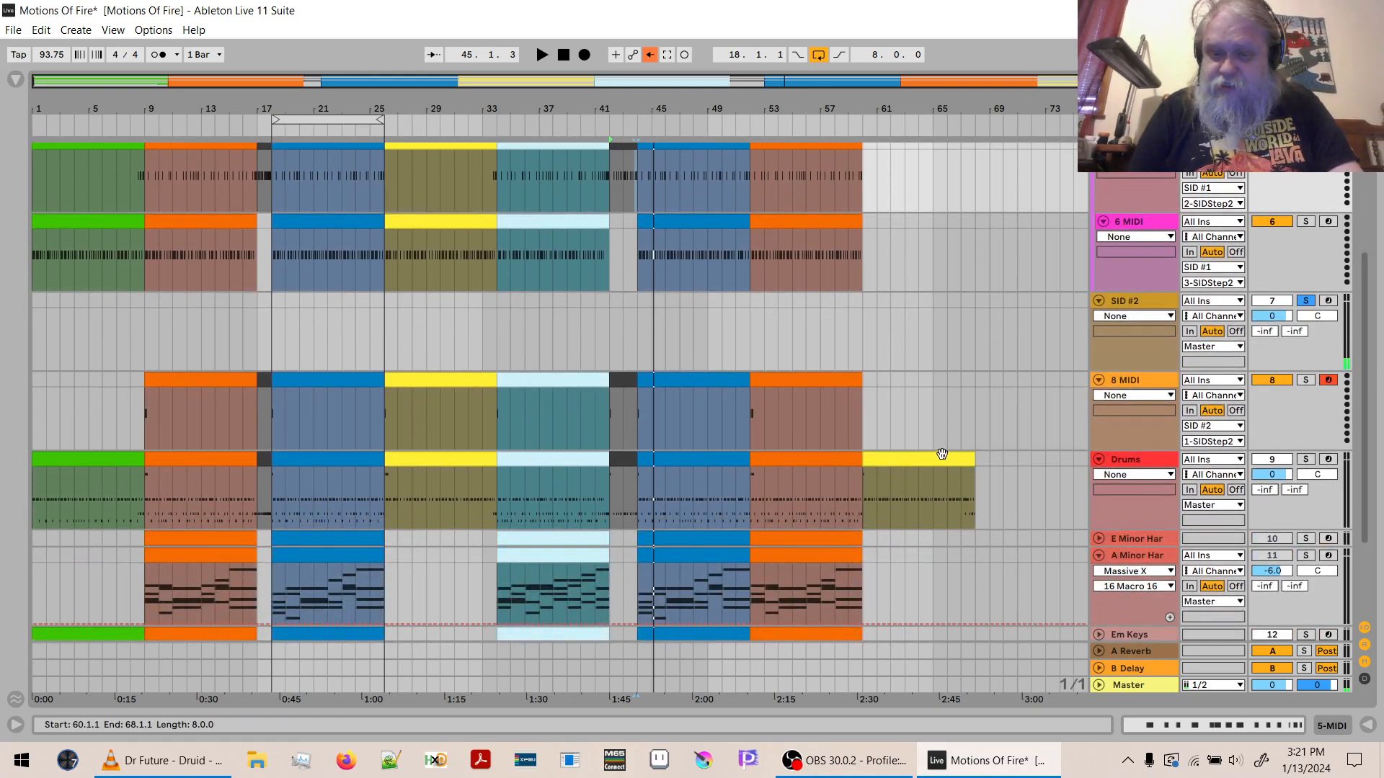
{"action": "left_click", "coordinate": [940, 459]}
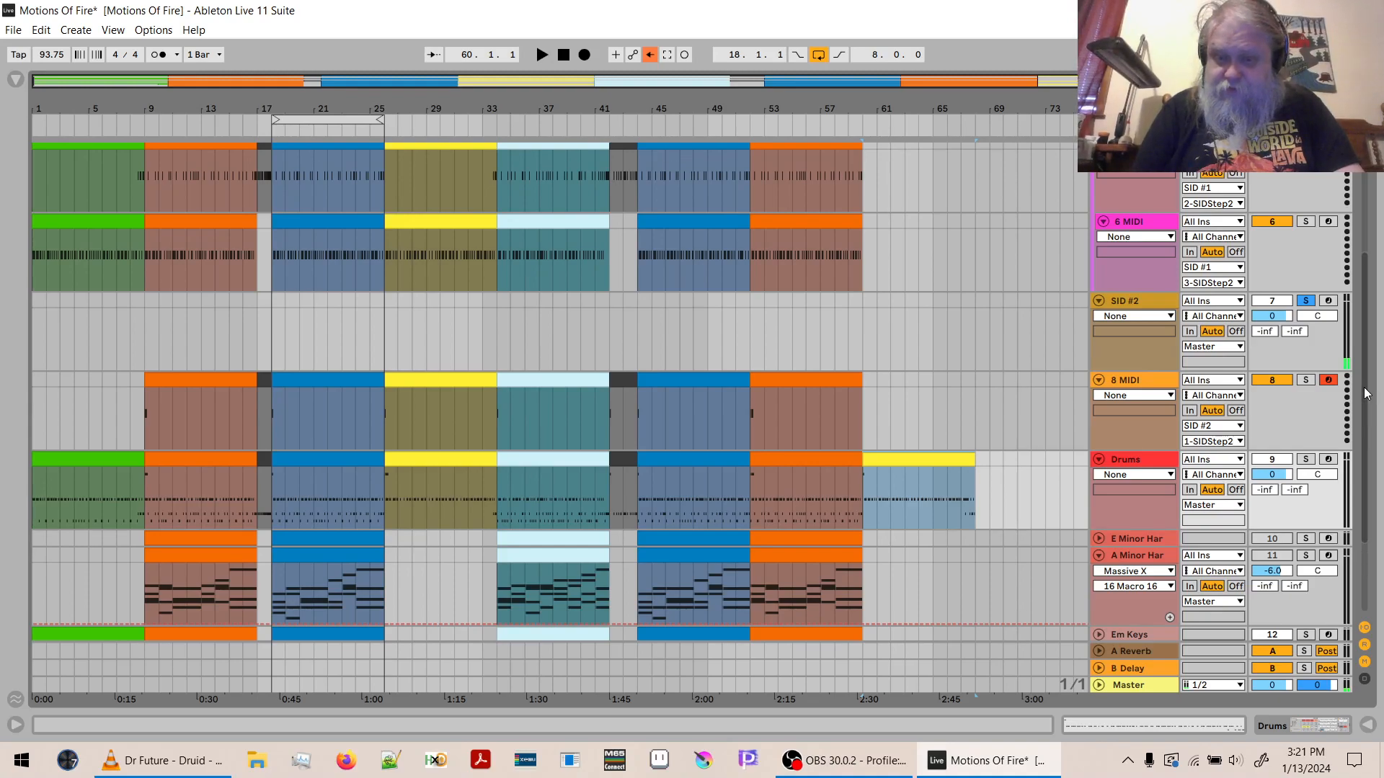
{"action": "left_click", "coordinate": [780, 383]}
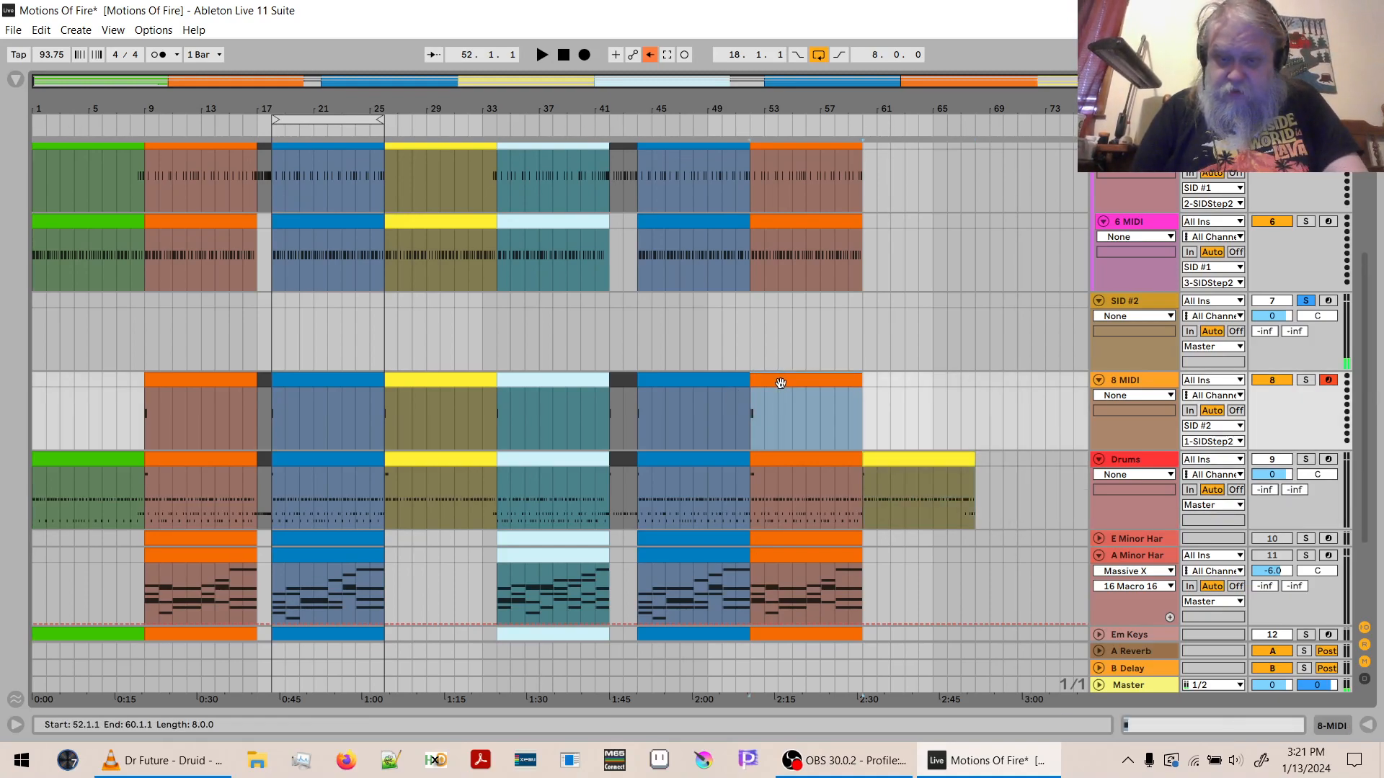
{"action": "key", "text": "ctrl+d"}
{"action": "right_click", "coordinate": [913, 380]}
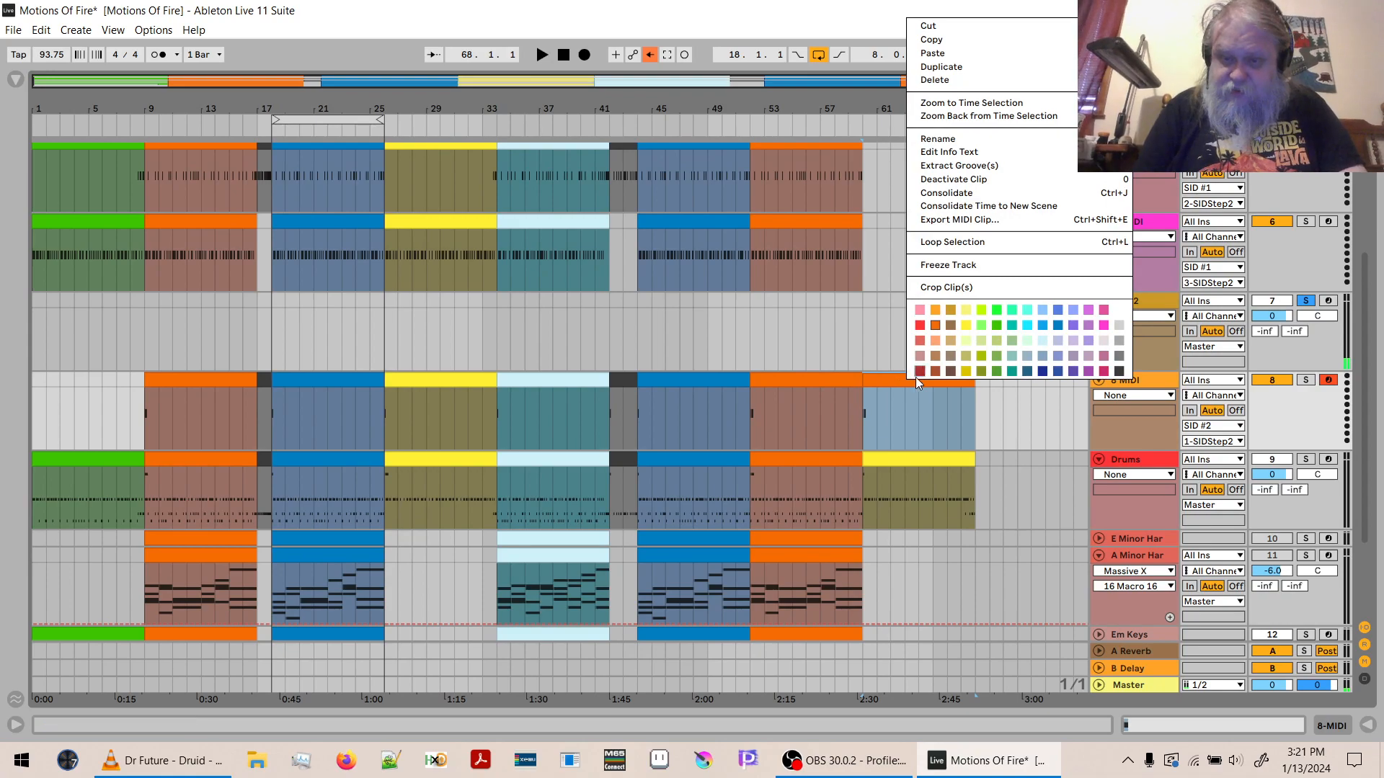
{"action": "left_click", "coordinate": [965, 312]}
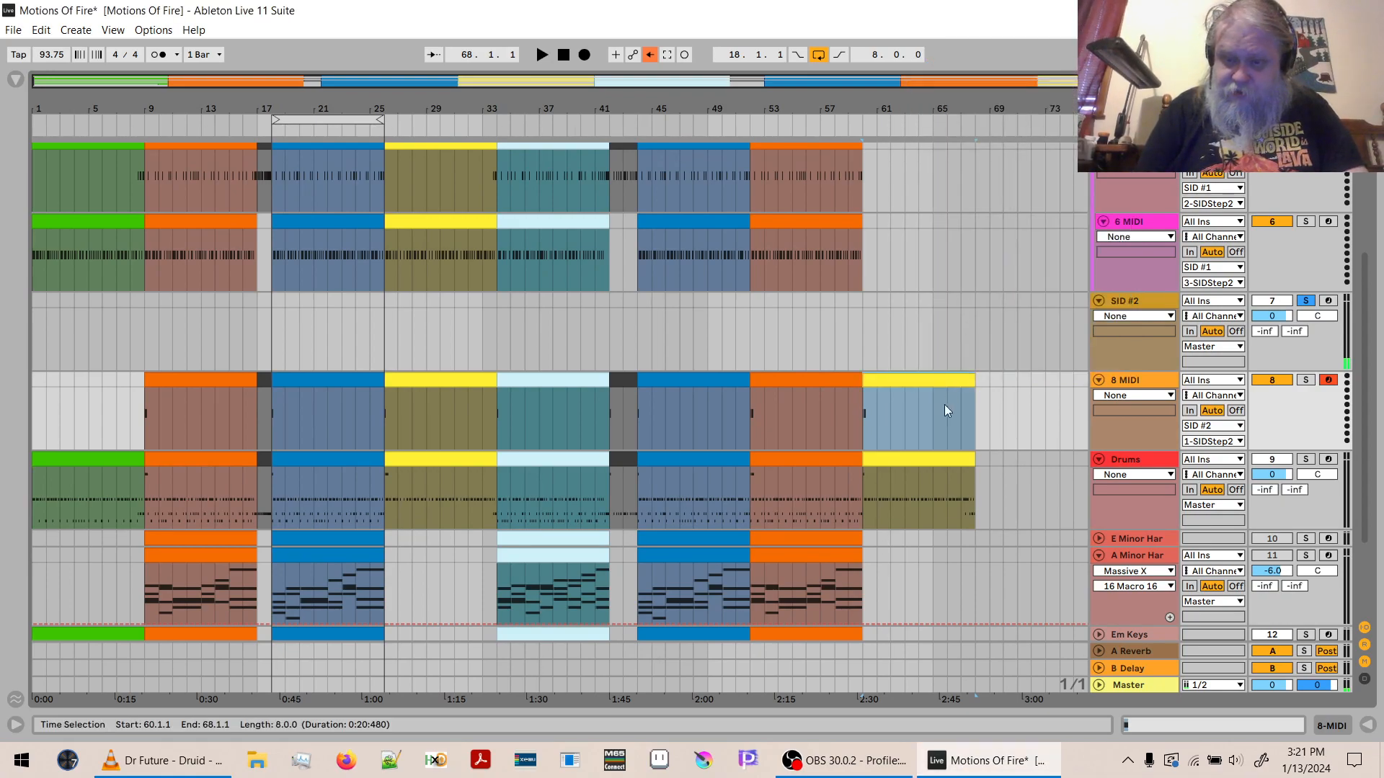
- Copy the yellow eight-bar Drums clip at bar 60 to the same position on the 4 MIDI track
{"action": "left_click", "coordinate": [934, 459]}
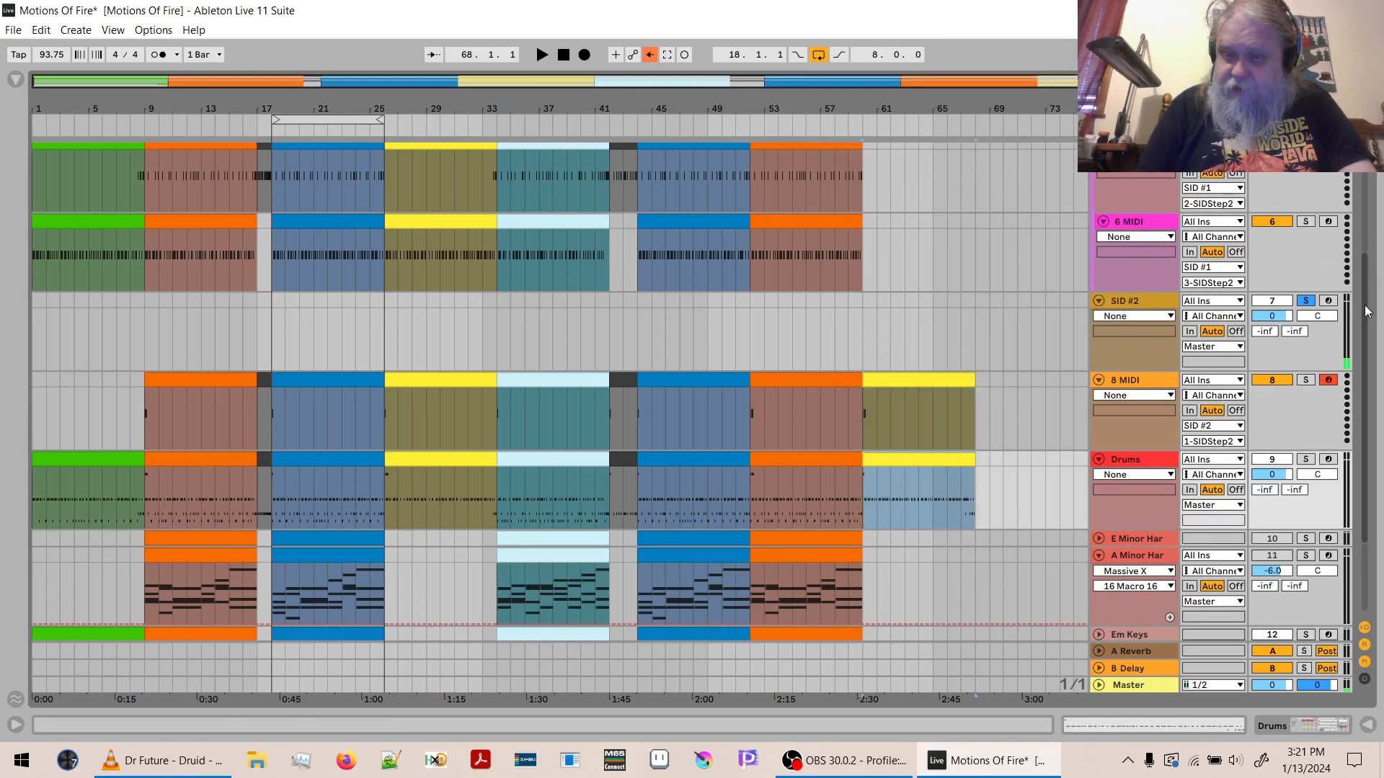
{"action": "scroll", "coordinate": [1368, 279], "scroll_direction": "up", "scroll_amount": 2}
{"action": "scroll", "coordinate": [1367, 279], "scroll_direction": "up", "scroll_amount": 5}
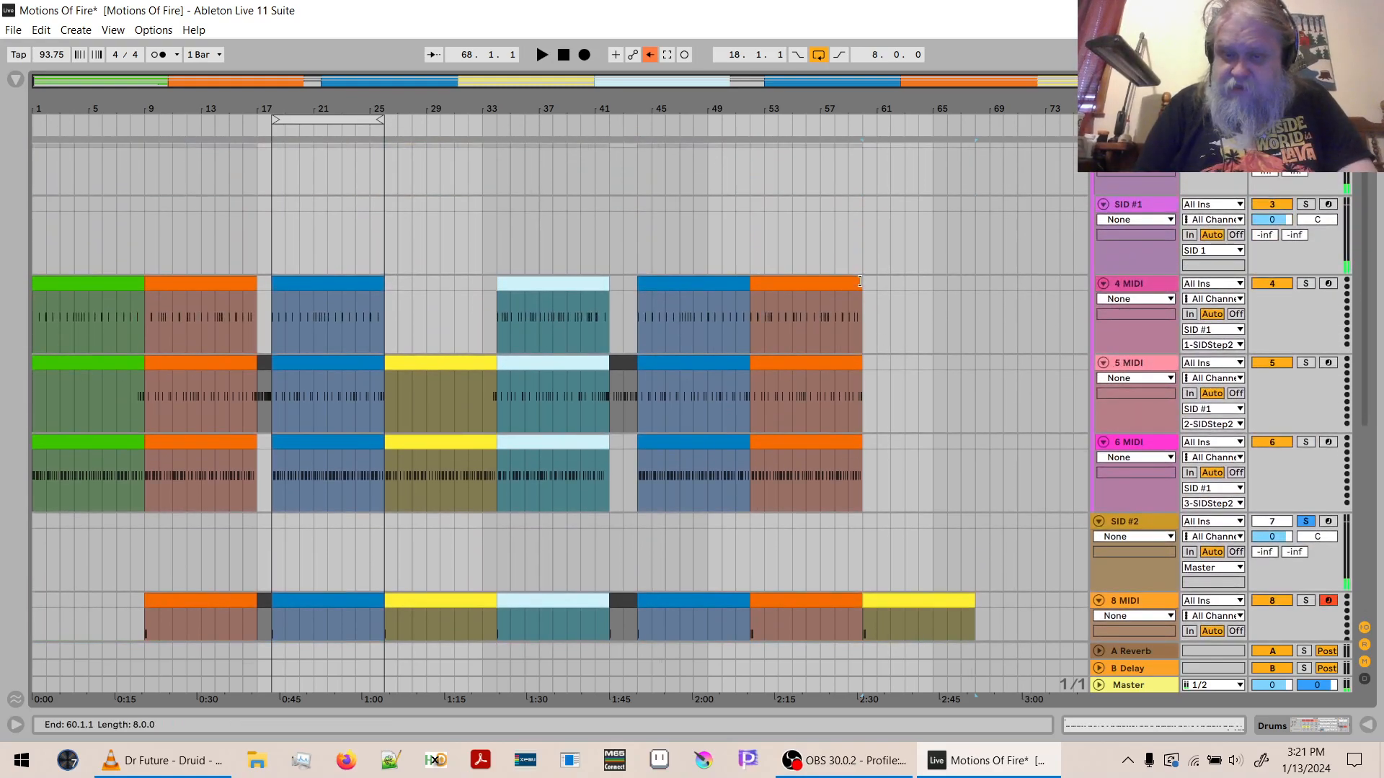
{"action": "left_click", "coordinate": [867, 285]}
{"action": "key", "text": "ctrl+v"}
{"action": "right_click", "coordinate": [876, 289]}
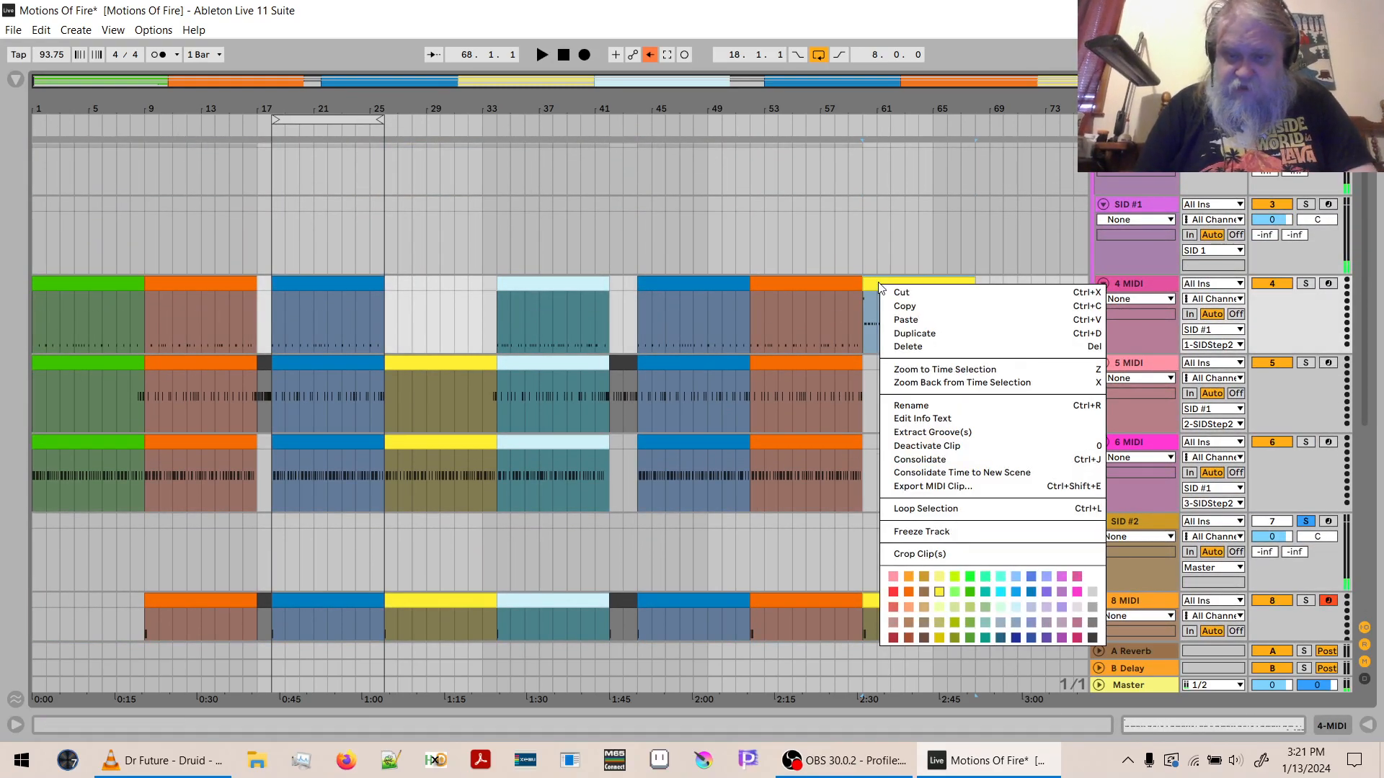
{"action": "left_click", "coordinate": [837, 285]}
- Shorten all notes together in the bar 60 clip on 4 MIDI
{"action": "double_click", "coordinate": [886, 284]}
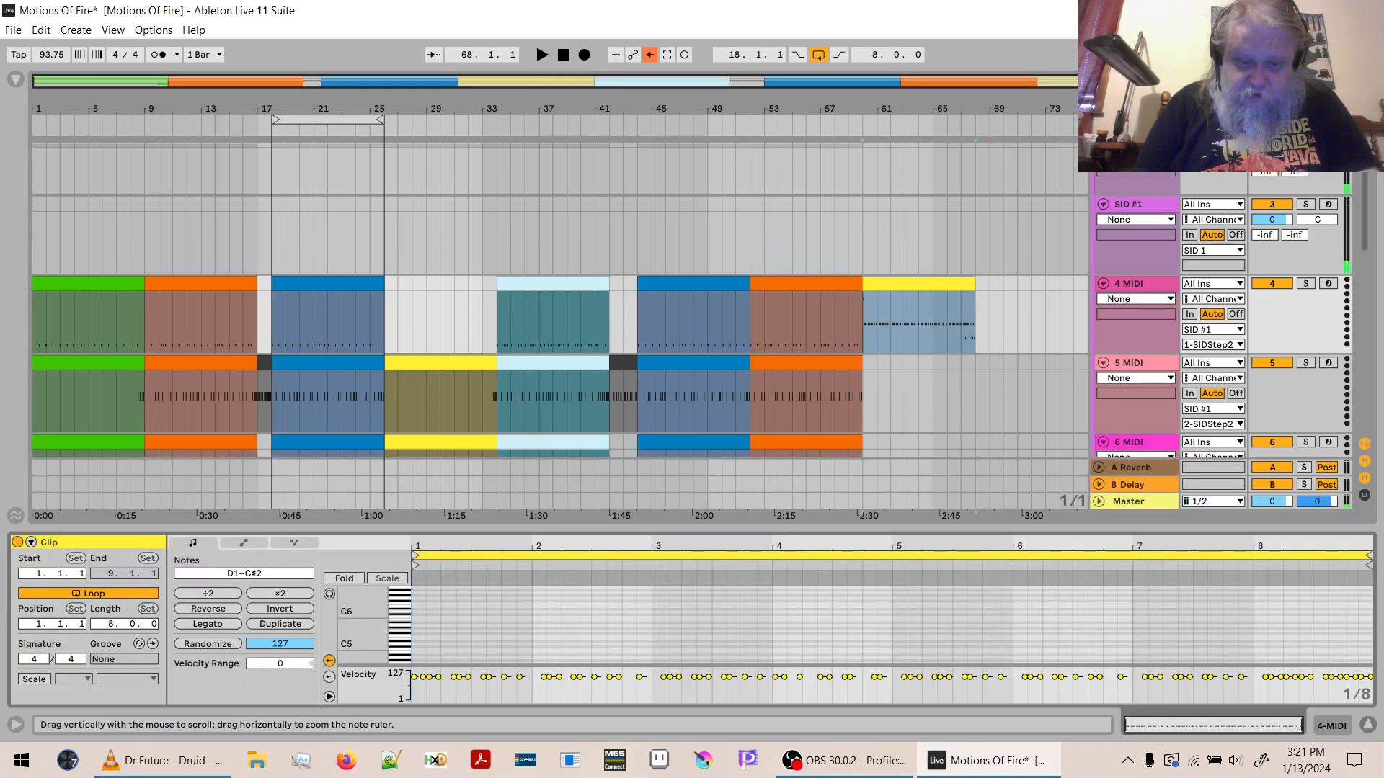
{"action": "double_click", "coordinate": [353, 633]}
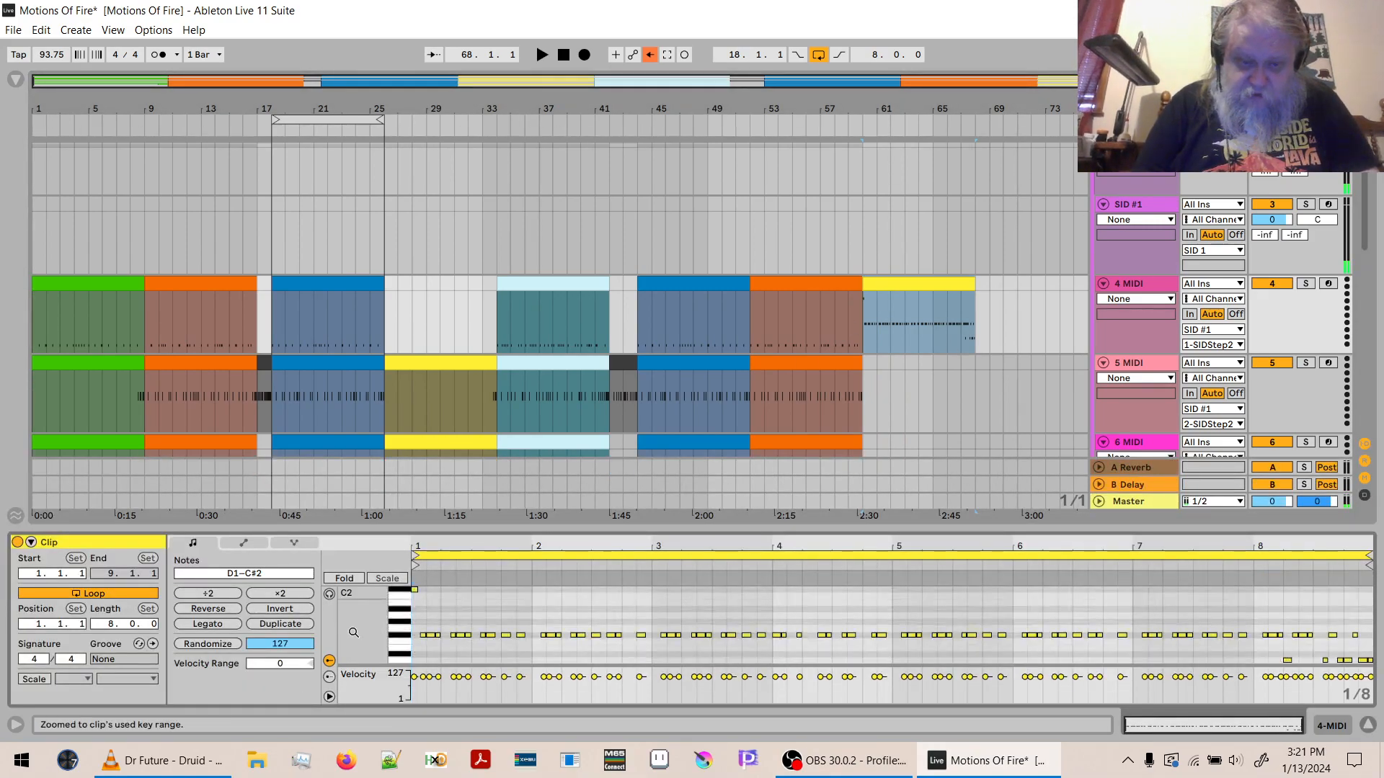
{"action": "left_click", "coordinate": [429, 602]}
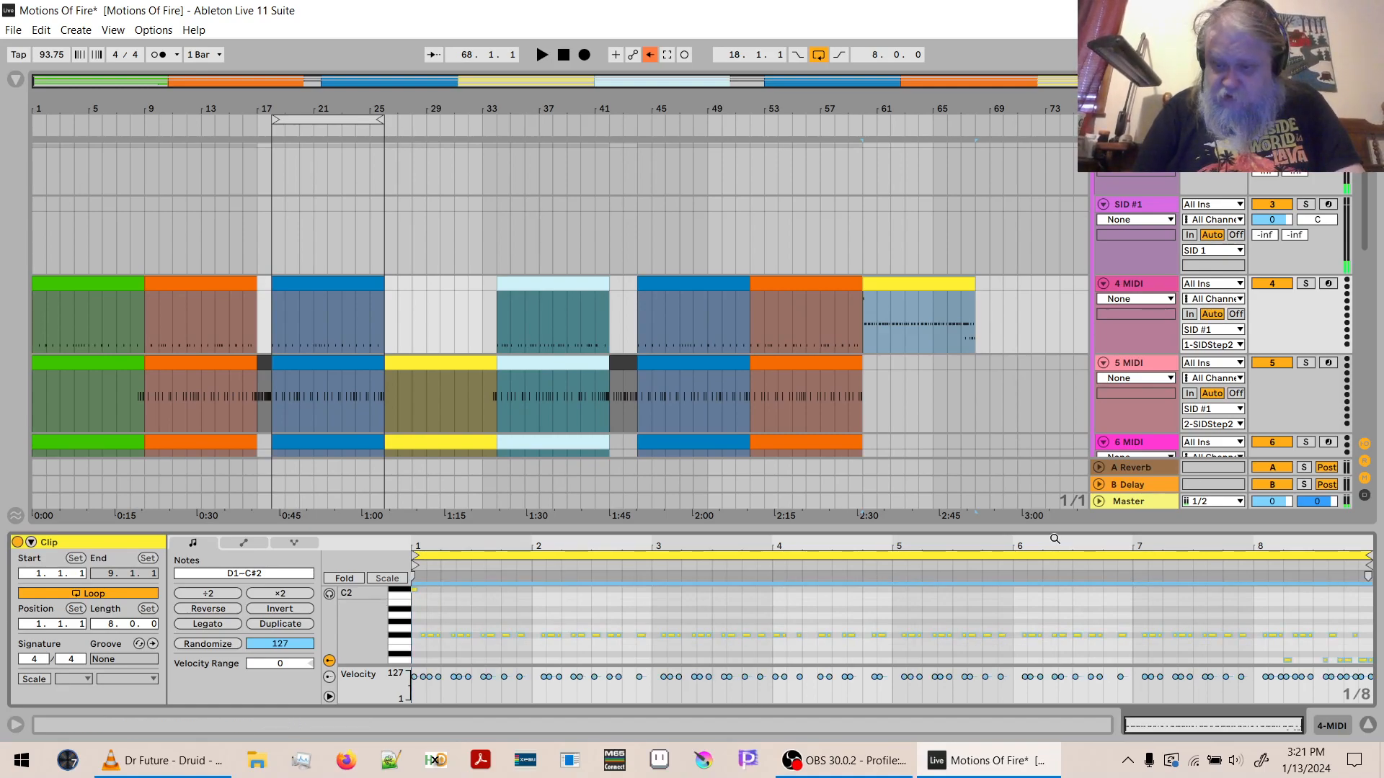
{"action": "left_click_drag", "start_coordinate": [1327, 544], "coordinate": [1323, 615]}
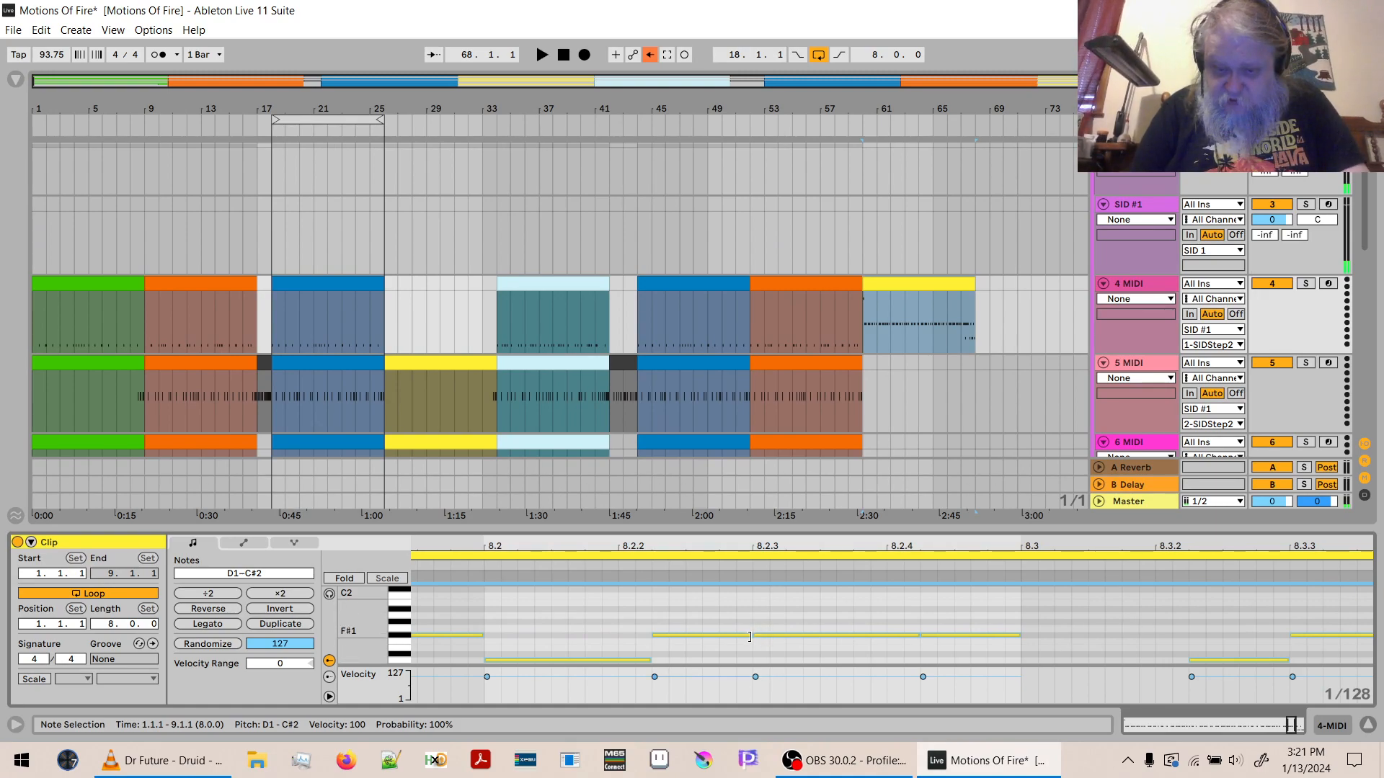
{"action": "left_click_drag", "start_coordinate": [750, 637], "coordinate": [705, 636]}
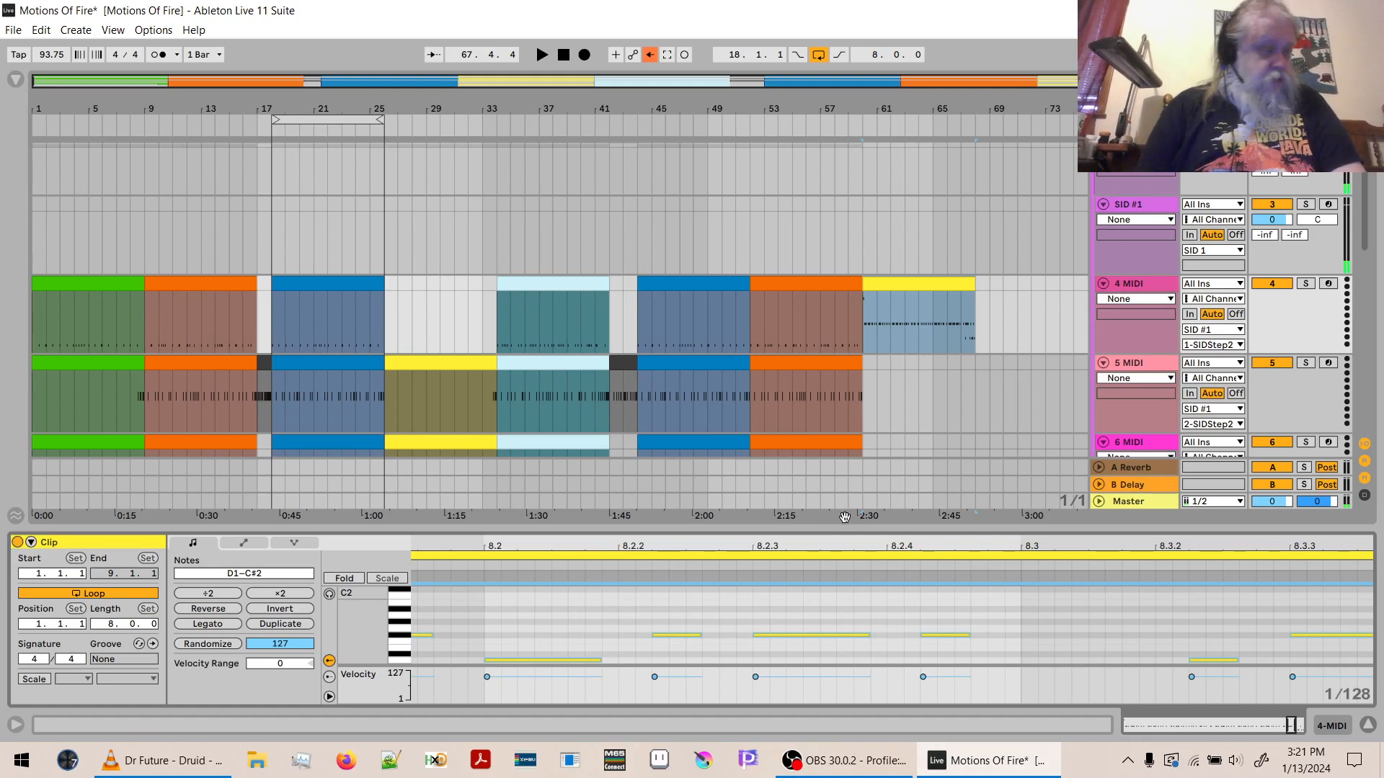
- Copy the shortened bar 60 clip from 4 MIDI to the same position on the 5 MIDI and 6 MIDI tracks
{"action": "left_click", "coordinate": [902, 284]}
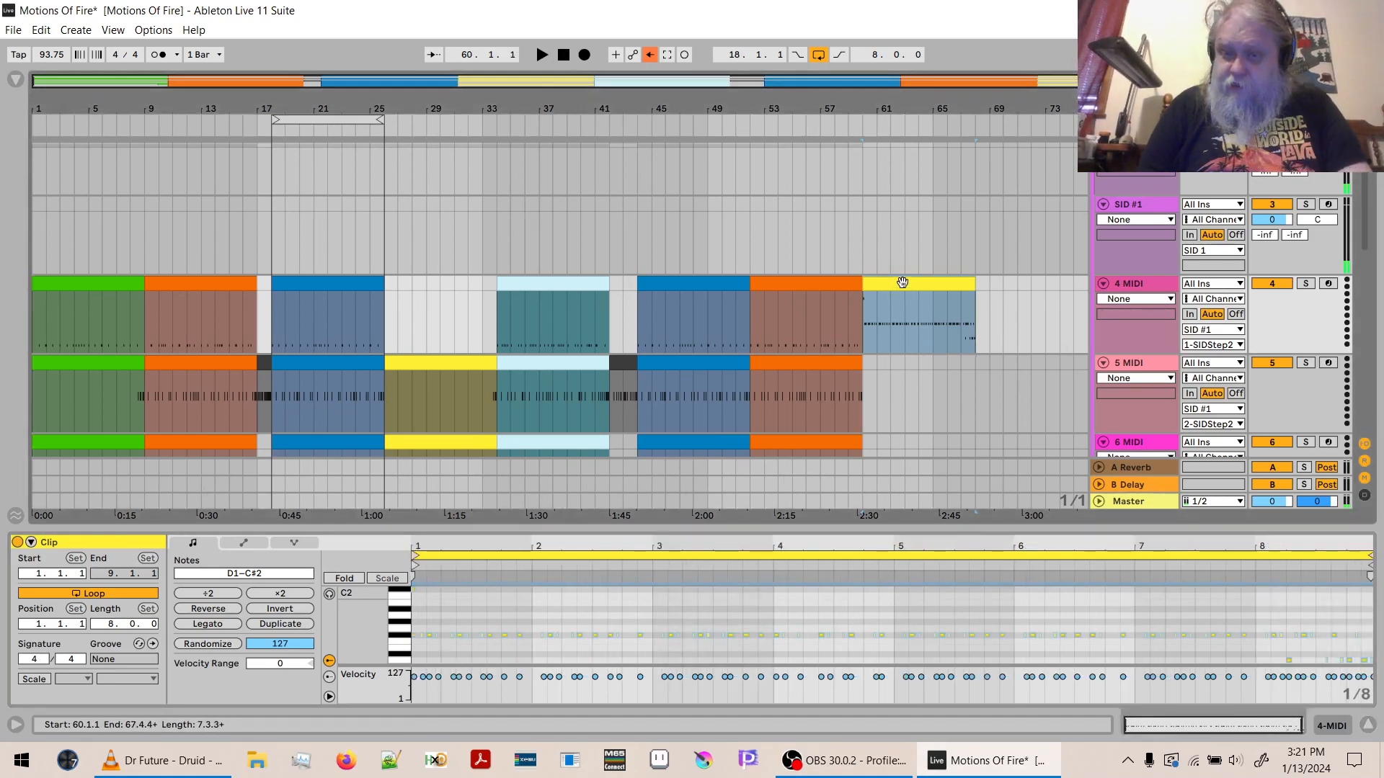
{"action": "left_click", "coordinate": [867, 367]}
{"action": "key", "text": "ctrl+v"}
{"action": "left_click", "coordinate": [867, 445]}
{"action": "key", "text": "ctrl+v"}
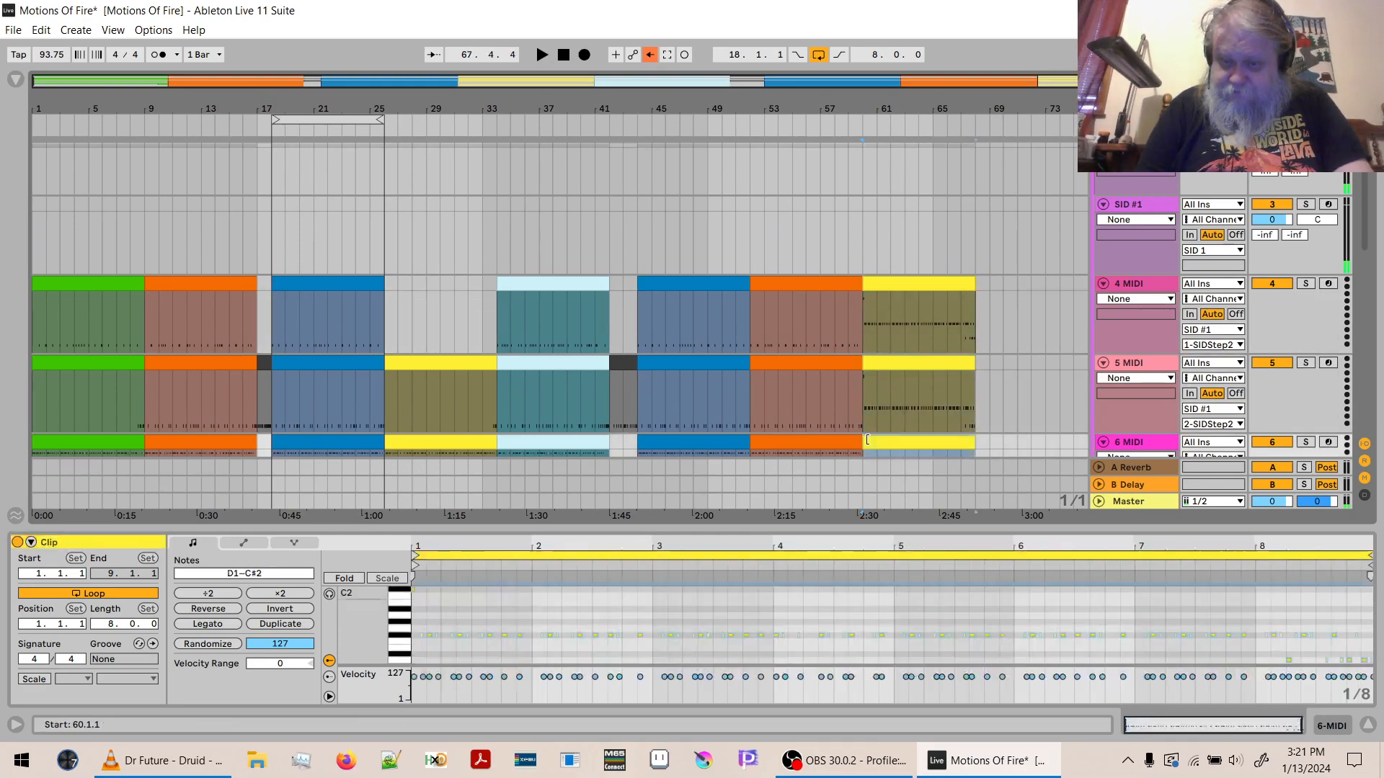
- Check the notes of the yellow bar 60 clip on 4 MIDI and delete the whole clip from that track
{"action": "left_click", "coordinate": [895, 290]}
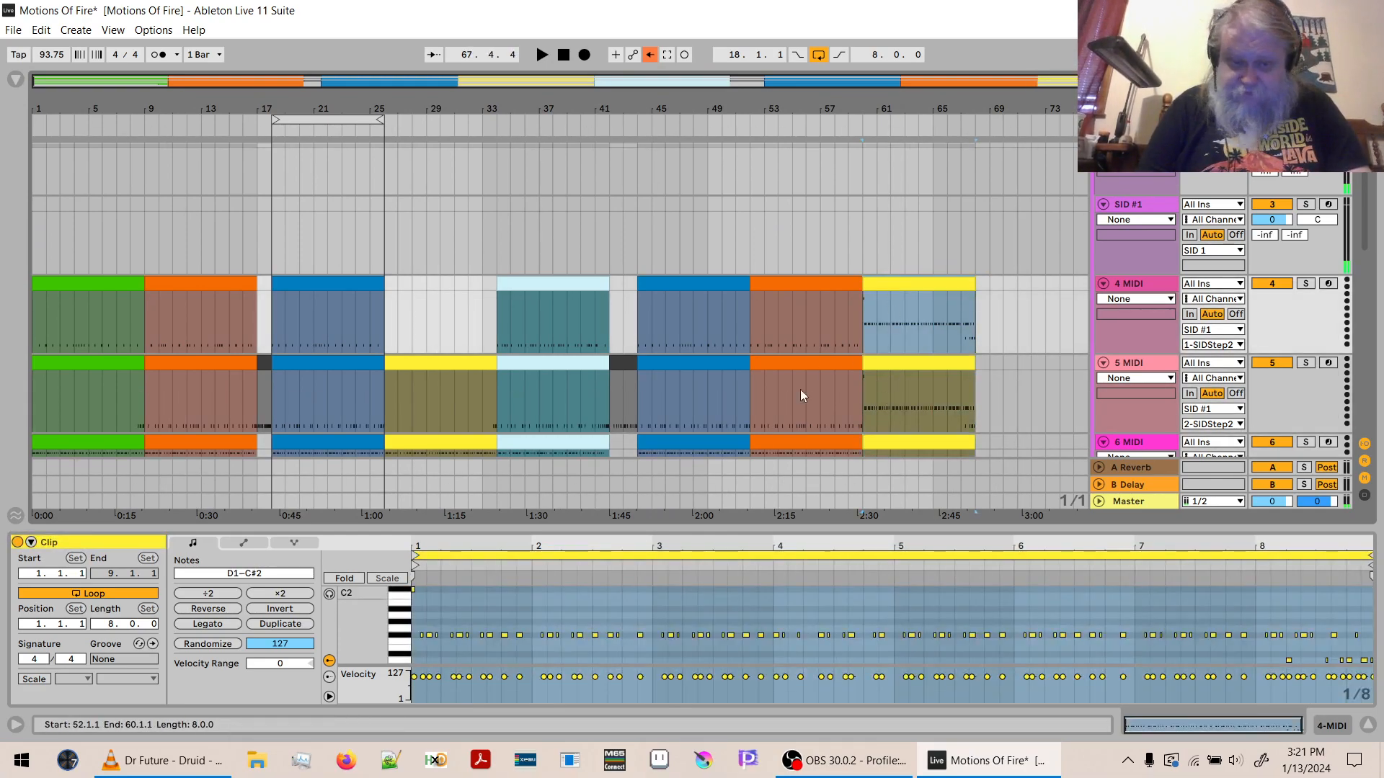
{"action": "left_click", "coordinate": [401, 594]}
{"action": "left_click_drag", "start_coordinate": [401, 593], "coordinate": [410, 641]}
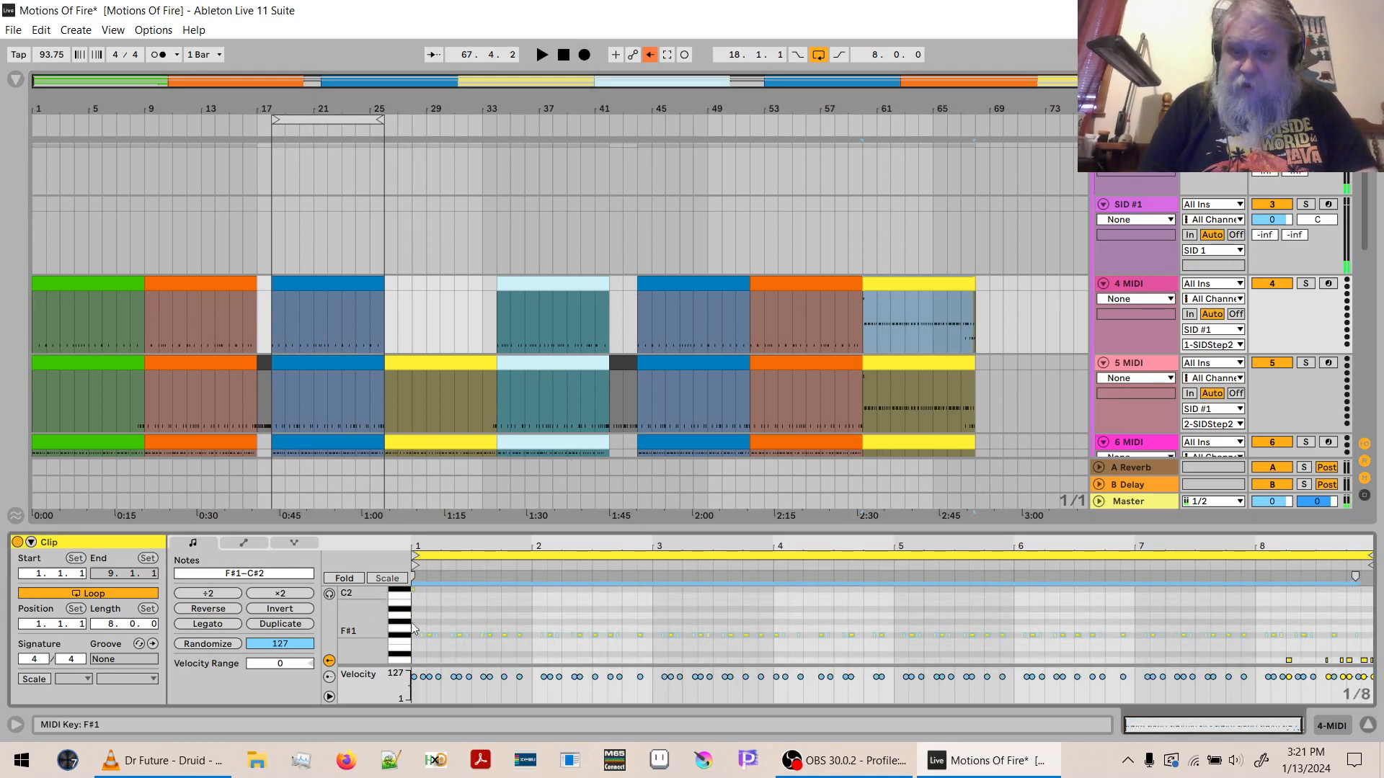
{"action": "left_click", "coordinate": [930, 287]}
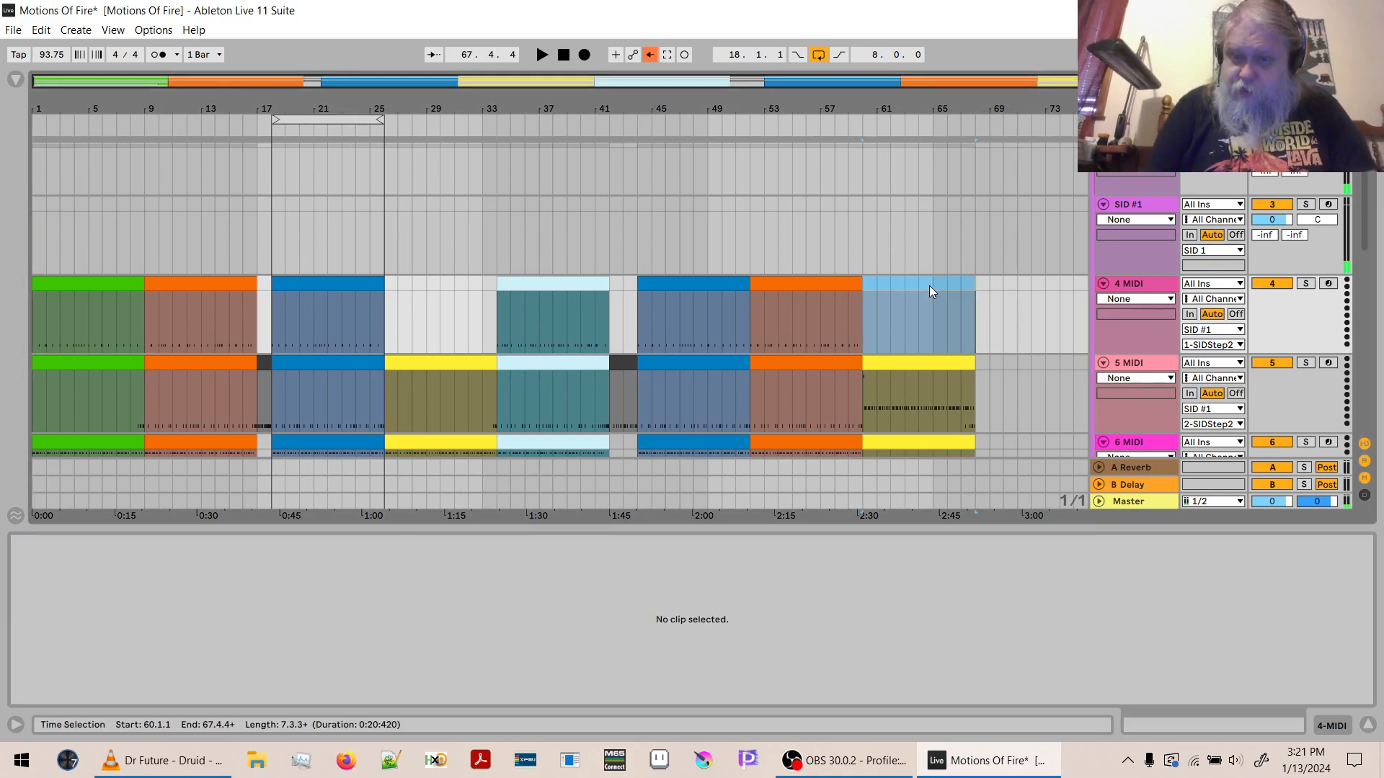
- Delete the C#2 and F#1 notes from the bar 60 clip on 5 MIDI, leaving only the D1 notes
{"action": "left_click", "coordinate": [911, 367]}
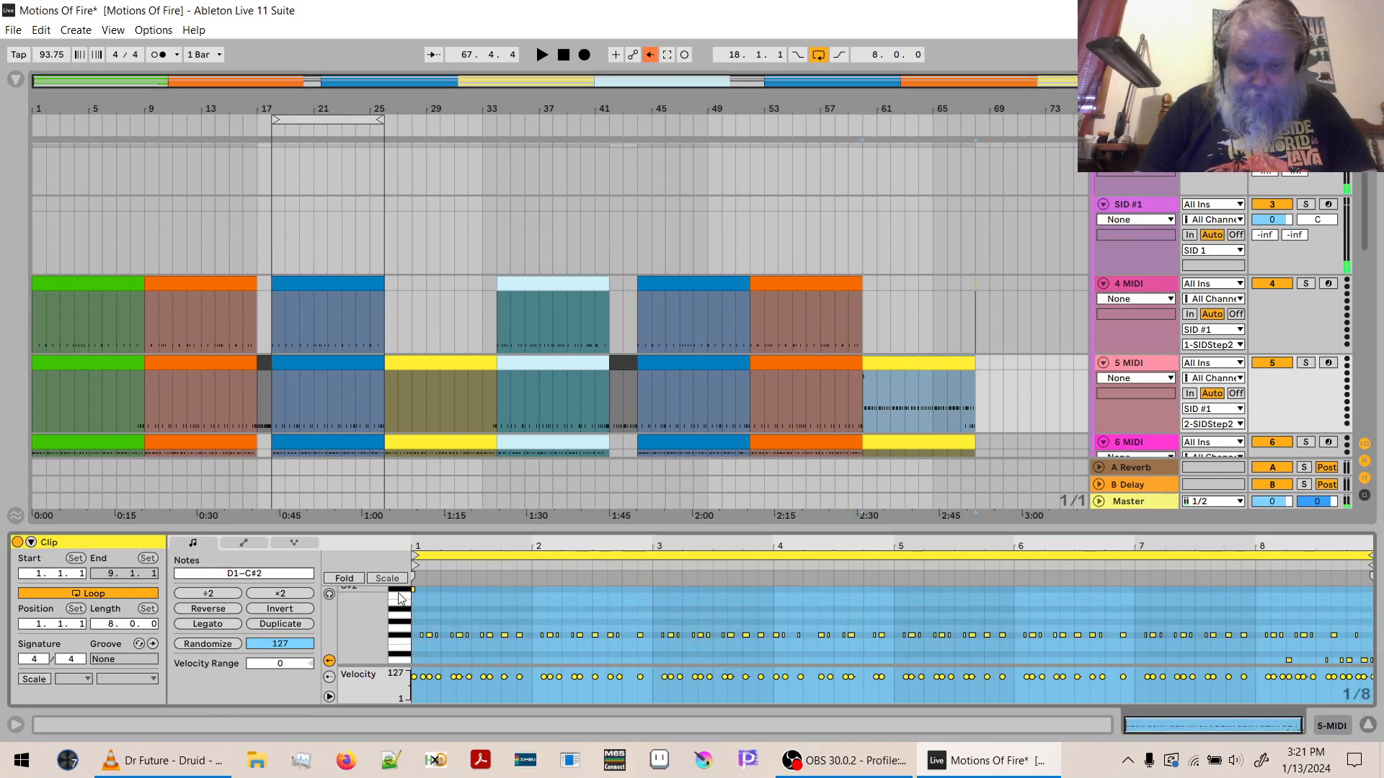
{"action": "left_click_drag", "start_coordinate": [397, 590], "coordinate": [397, 657]}
{"action": "key", "text": "Delete"}
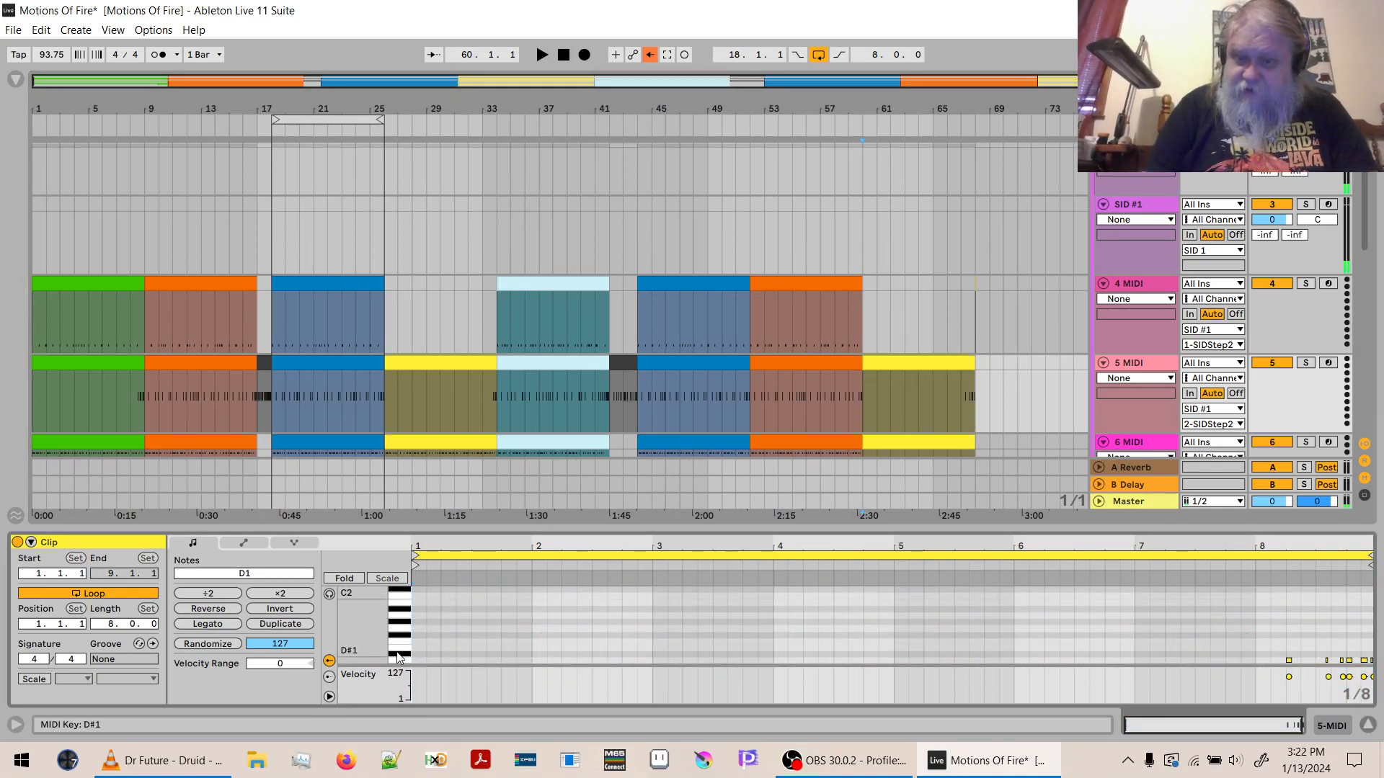
- Delete the C#2 and D1 notes from the bar 60 clip on 6 MIDI, leaving only the F#1 notes
{"action": "left_click", "coordinate": [902, 438]}
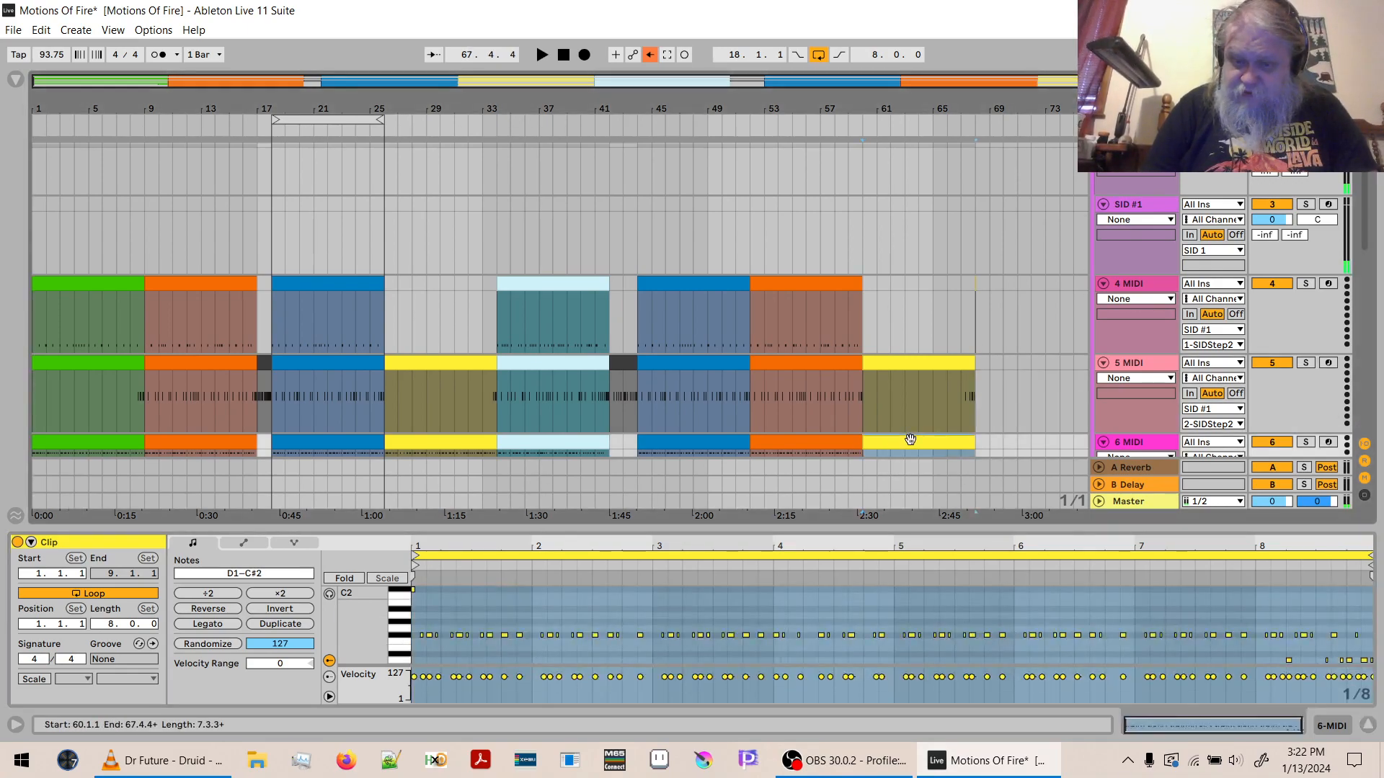
{"action": "left_click_drag", "start_coordinate": [1364, 191], "coordinate": [1375, 254]}
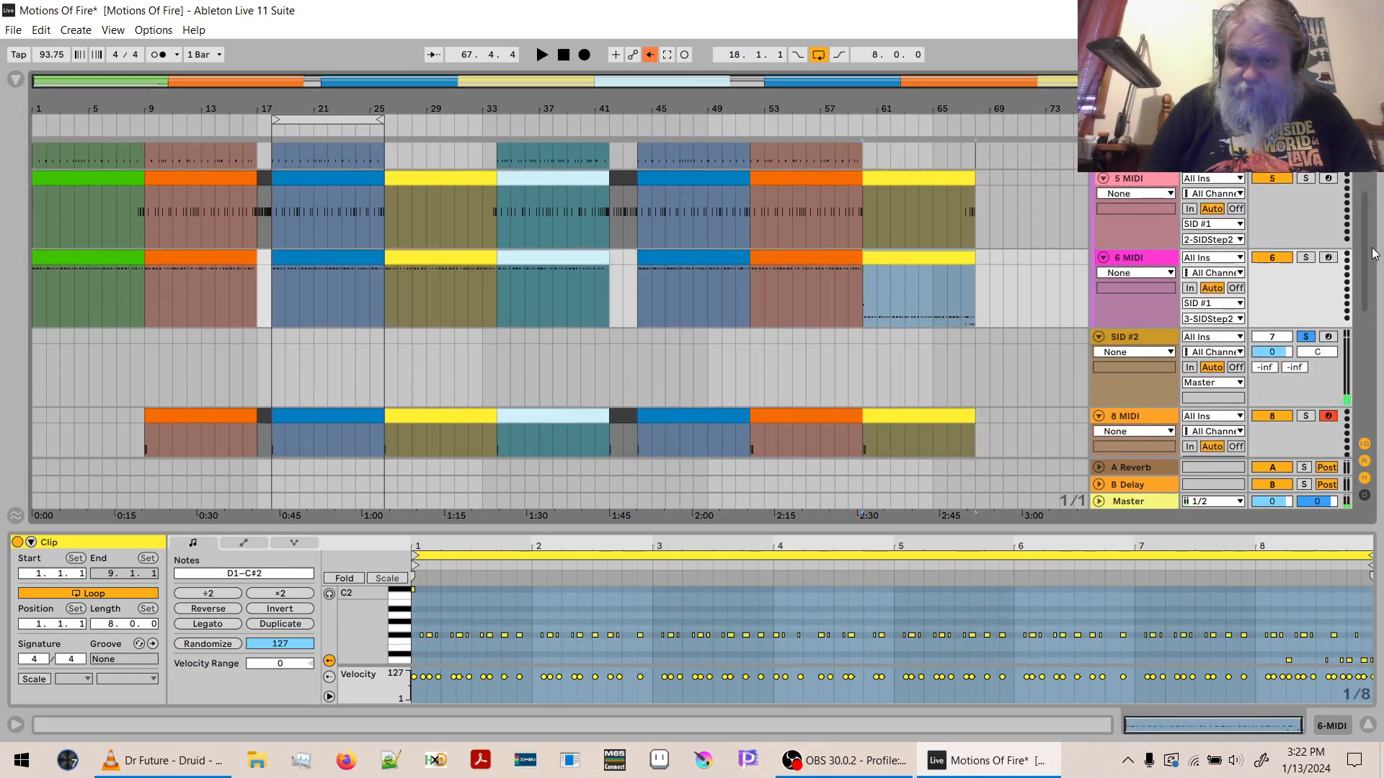
{"action": "left_click", "coordinate": [408, 593]}
{"action": "key", "text": "Delete"}
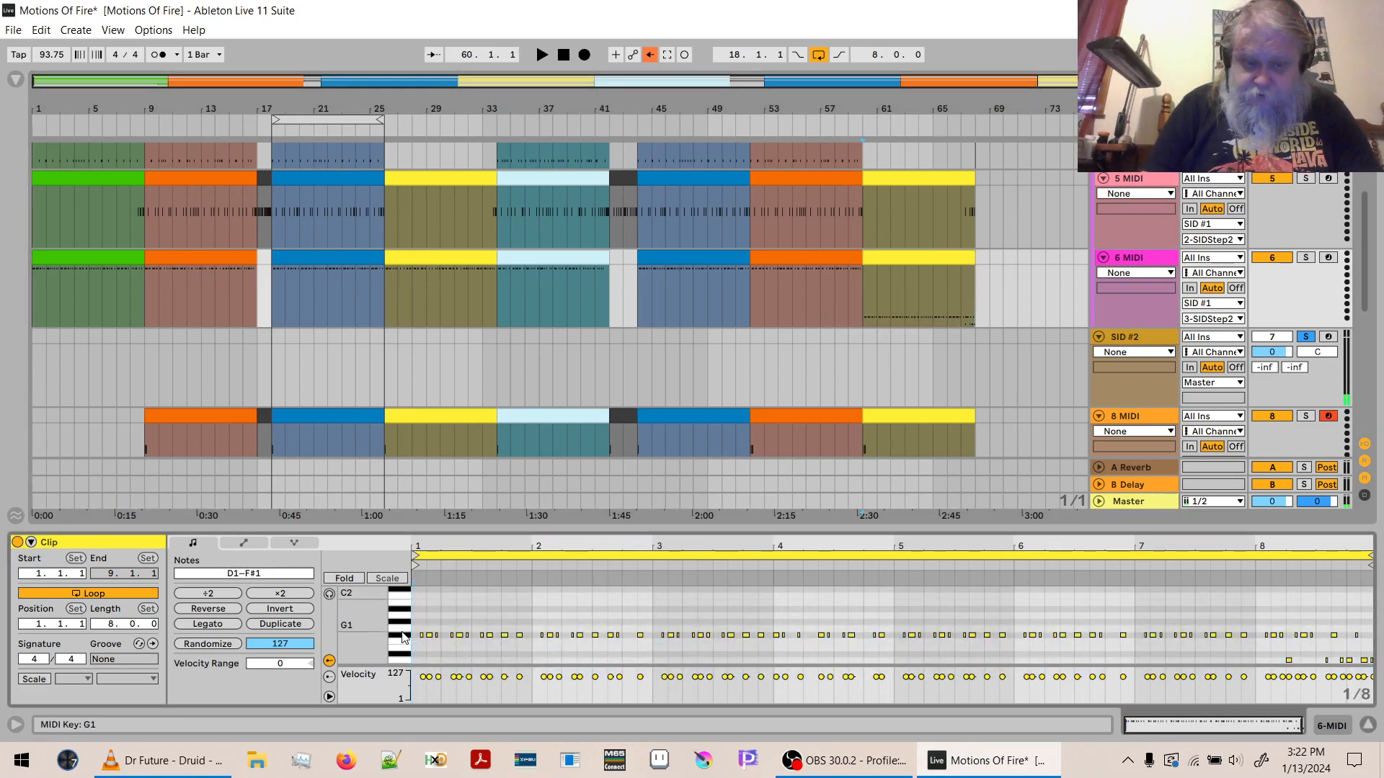
{"action": "left_click", "coordinate": [405, 657]}
{"action": "key", "text": "Delete"}
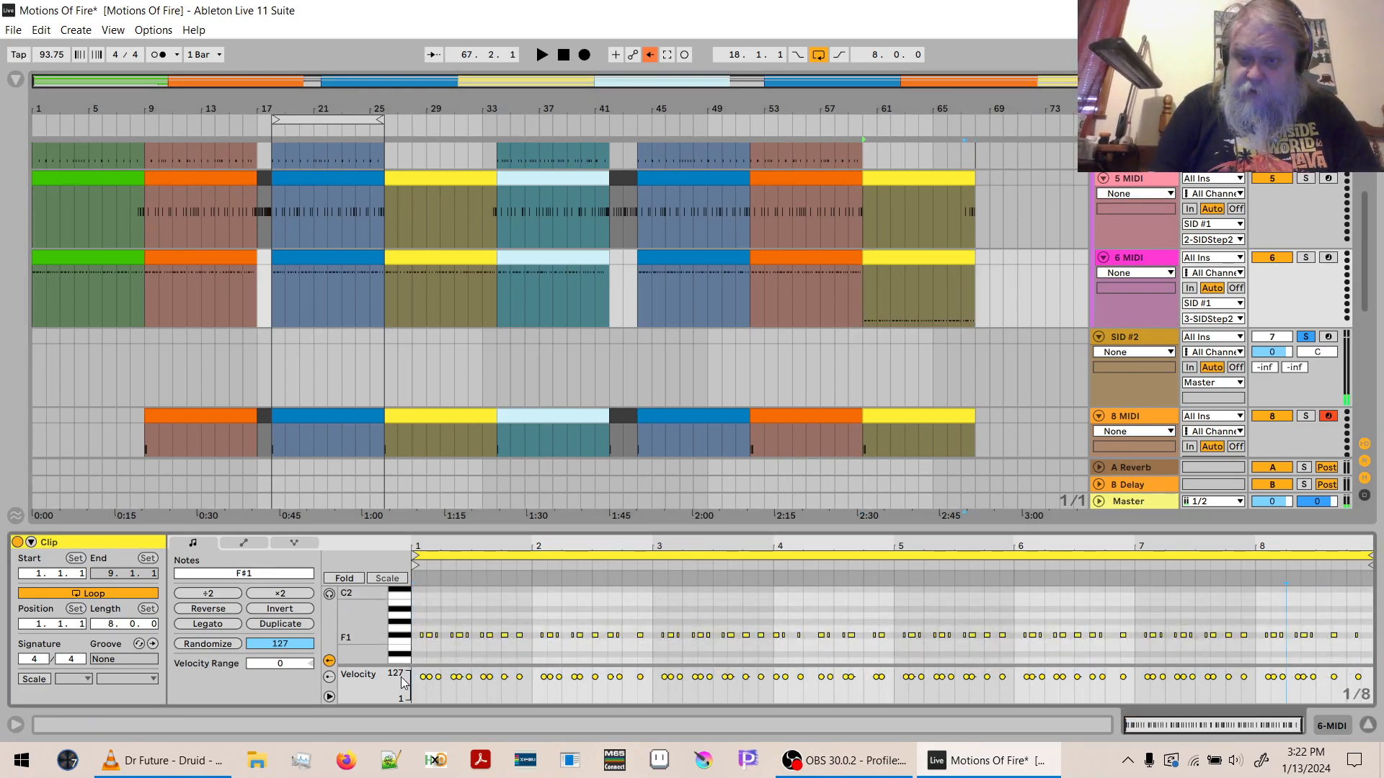
- Transpose all notes of the bar 60 clip on 6 MIDI up 27 semitones to A3, play the section, and hide the clip editor
{"action": "left_click", "coordinate": [266, 572]}
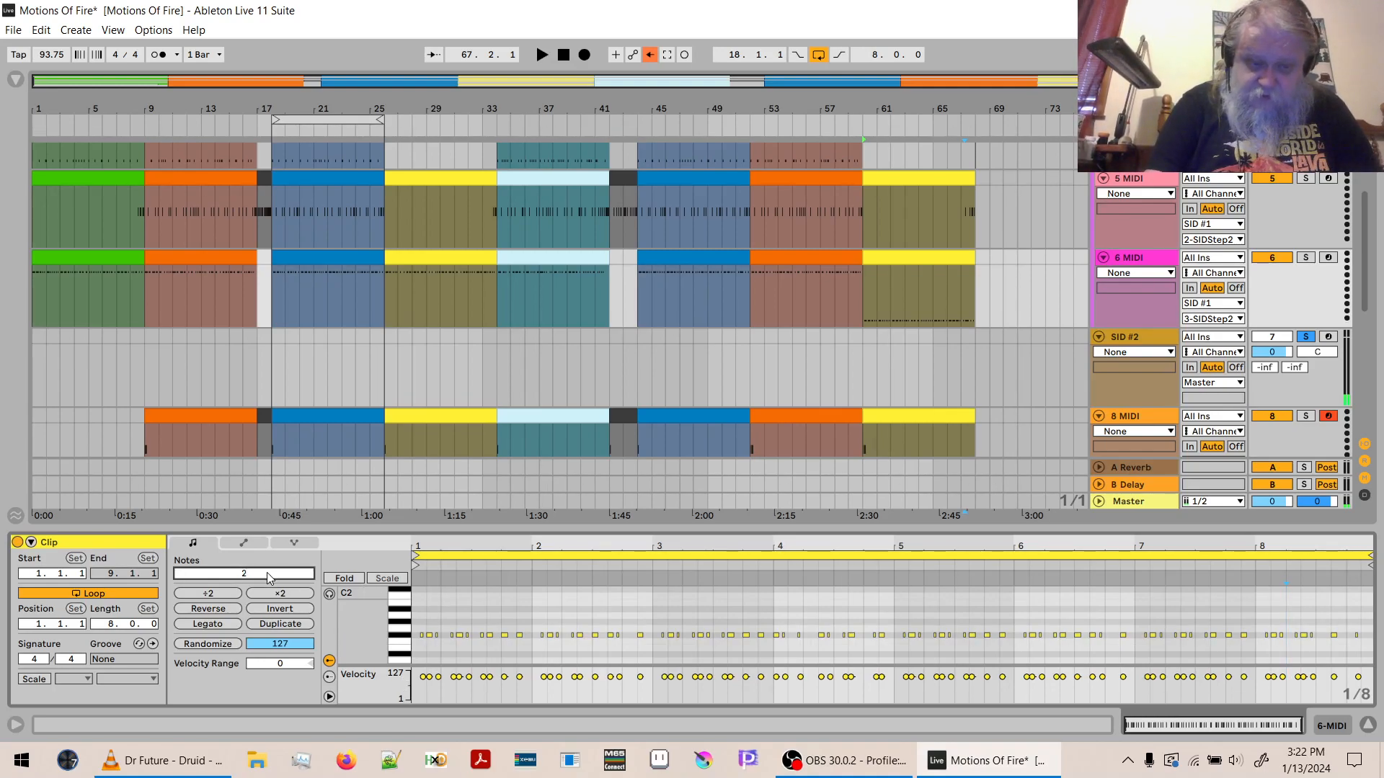
{"action": "key", "text": "Return"}
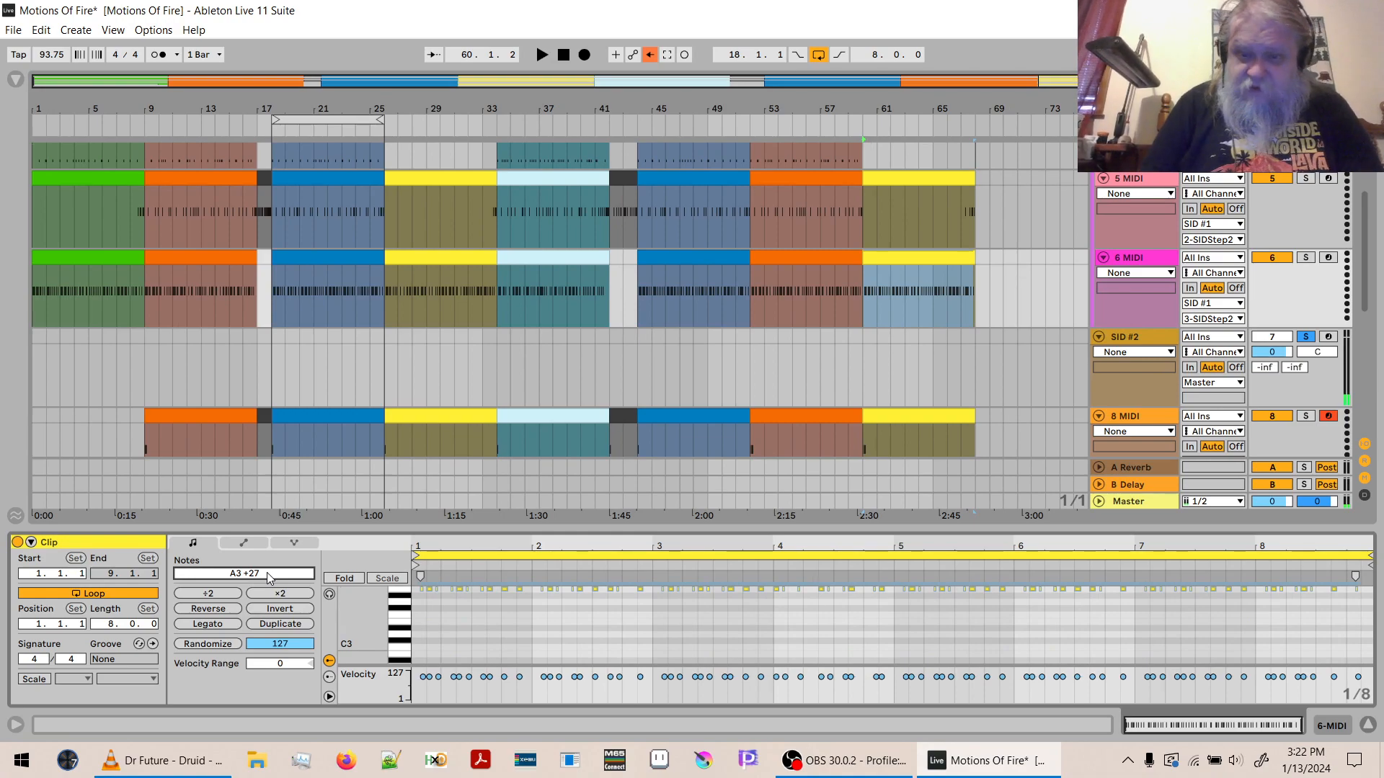
{"action": "key", "text": "space"}
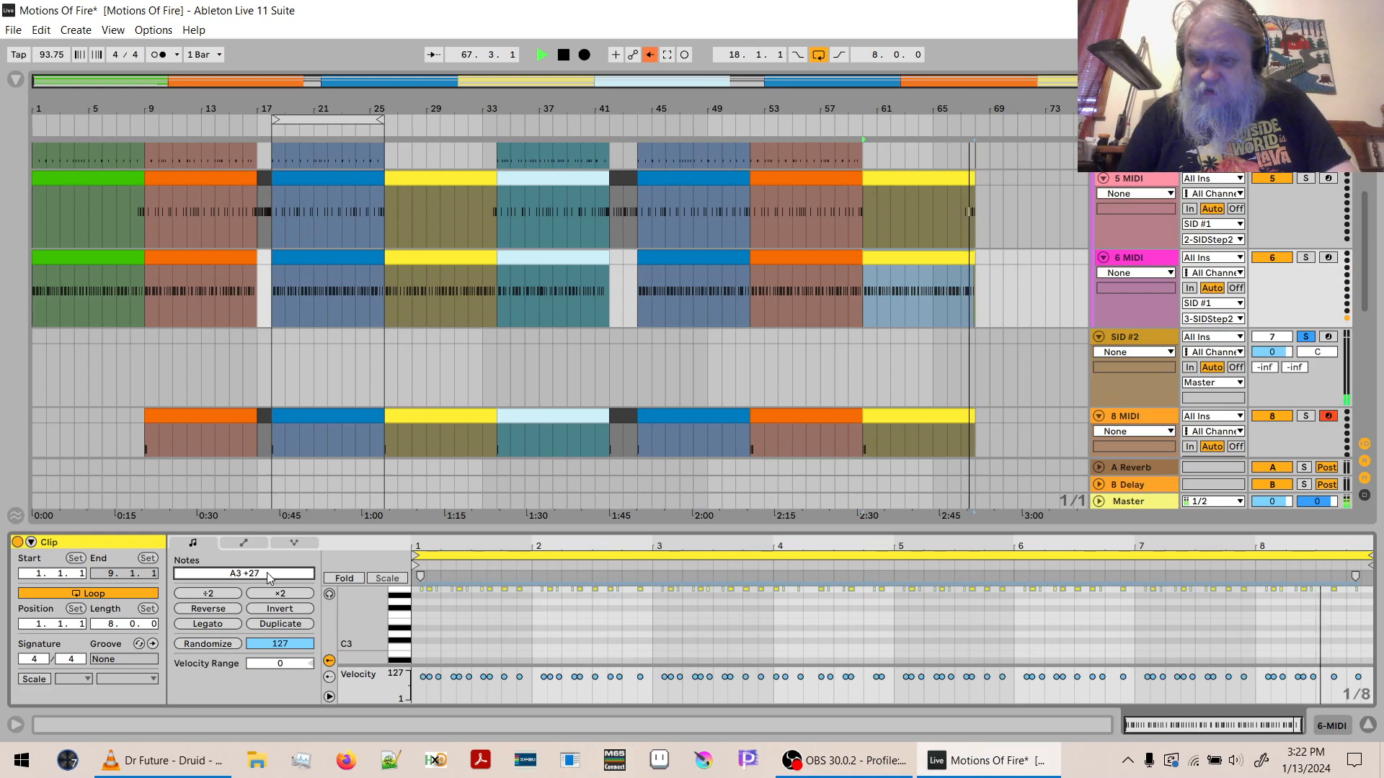
{"action": "key", "text": "space"}
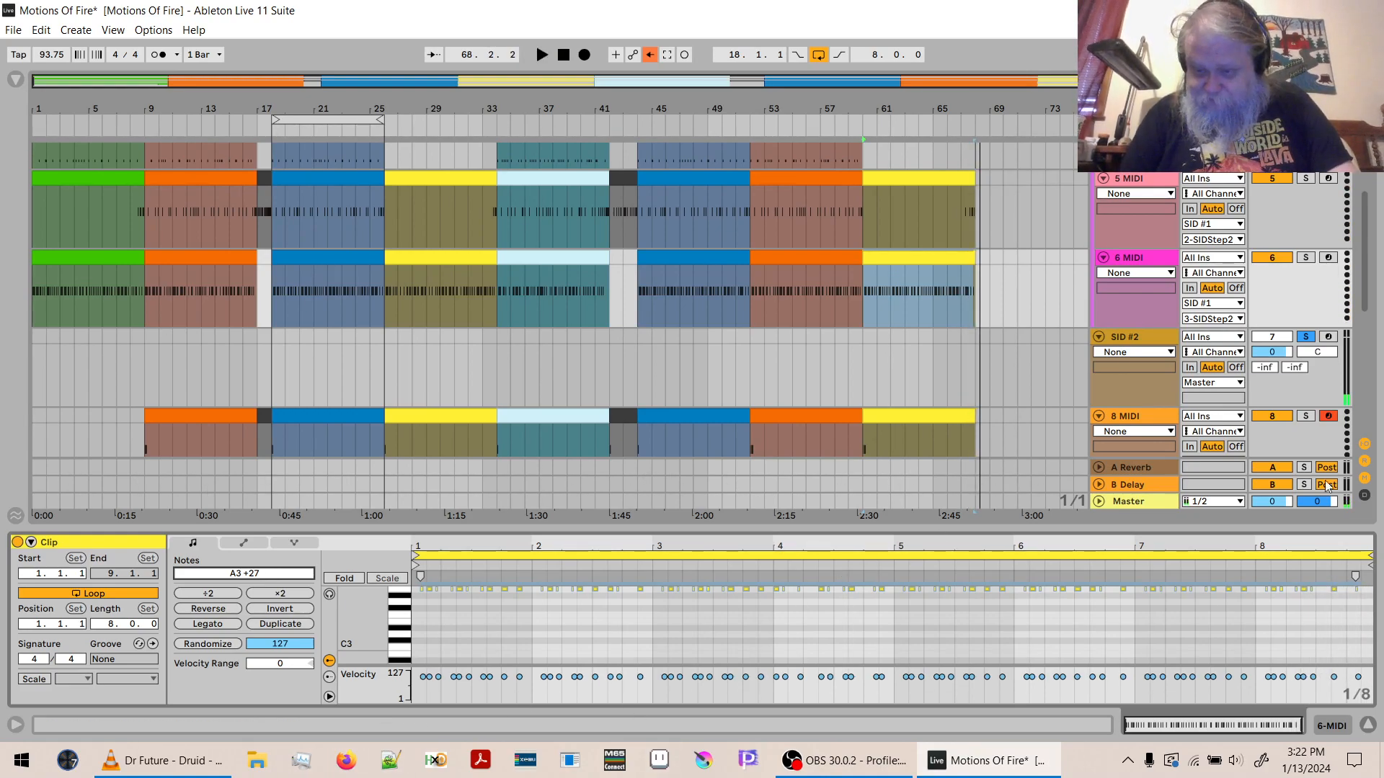
{"action": "left_click", "coordinate": [1368, 725]}
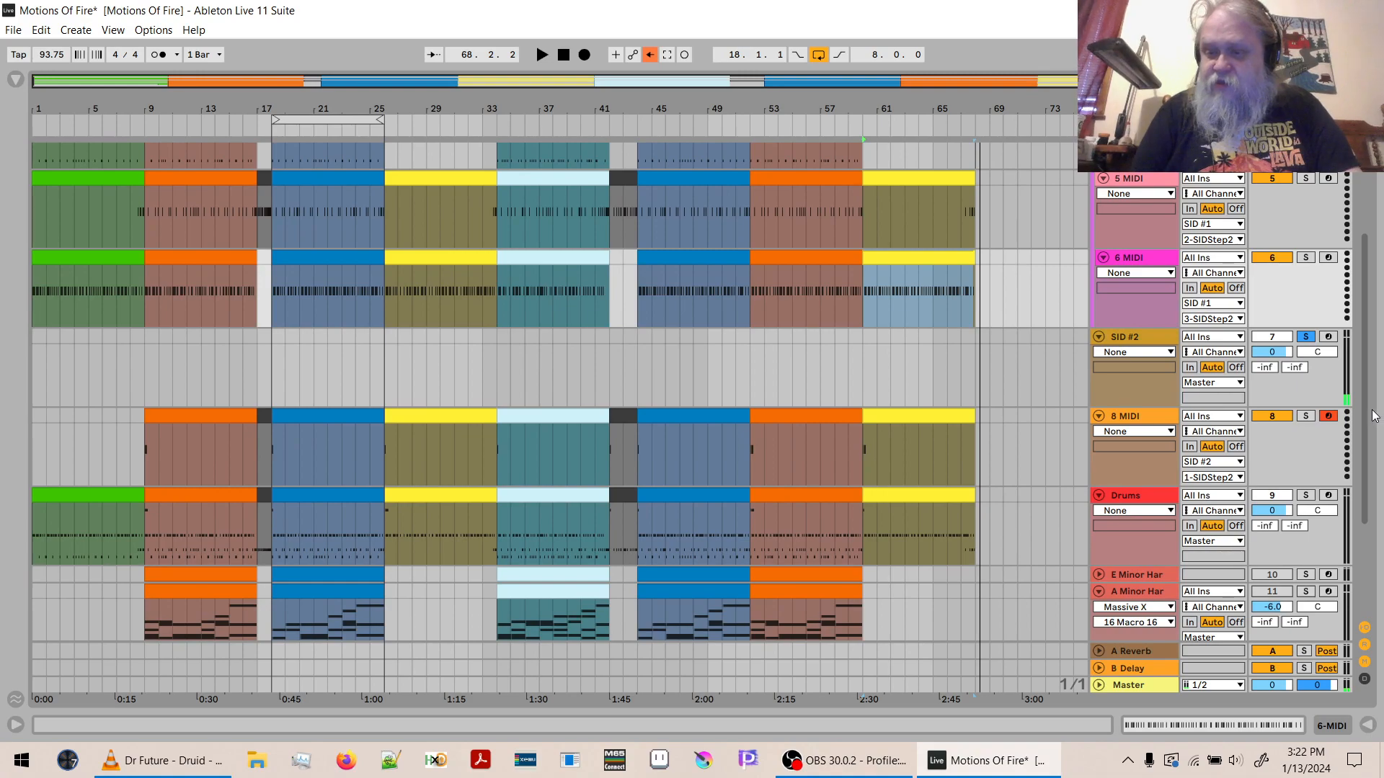
- Extend the arrangement loop to start at bar 9 and end at bar 68, a length of 59 bars
{"action": "left_click_drag", "start_coordinate": [1373, 416], "coordinate": [1373, 279]}
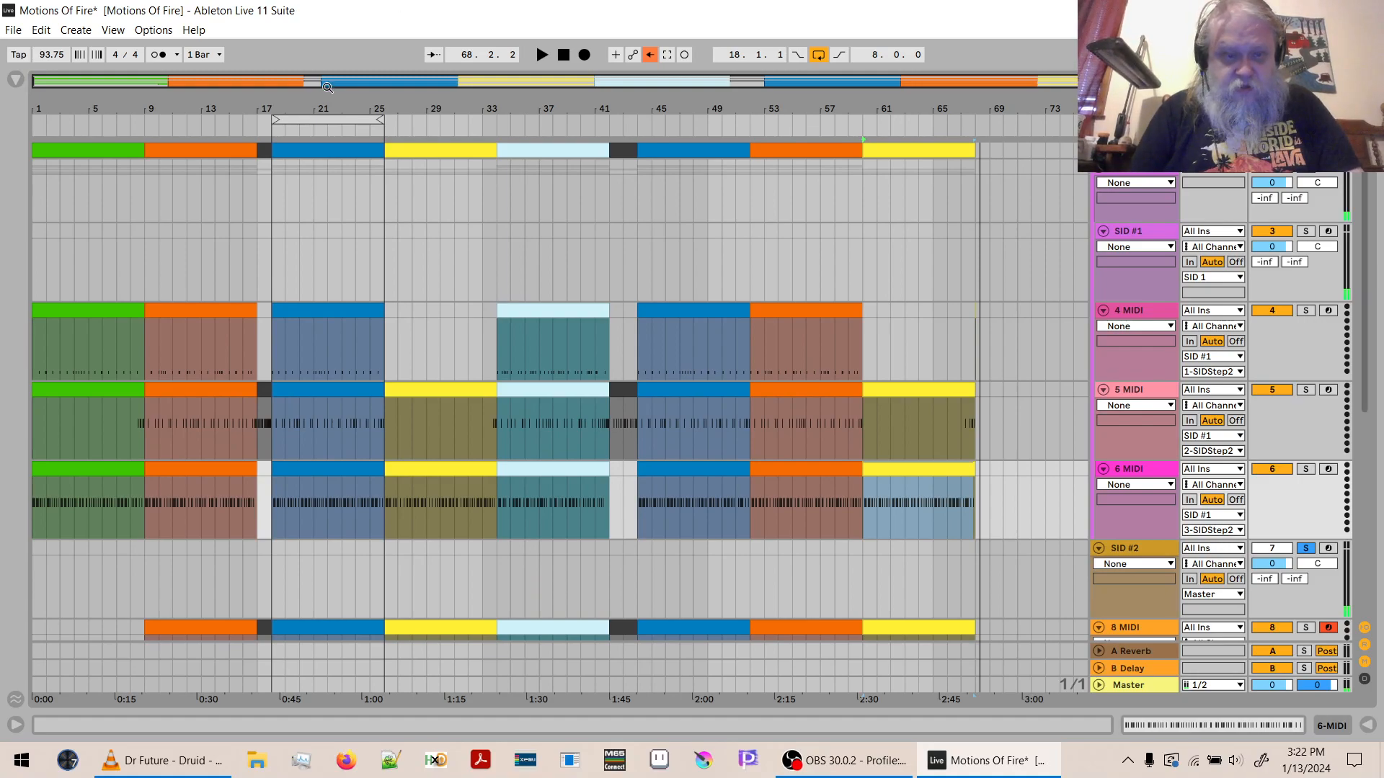
{"action": "left_click_drag", "start_coordinate": [276, 121], "coordinate": [150, 133]}
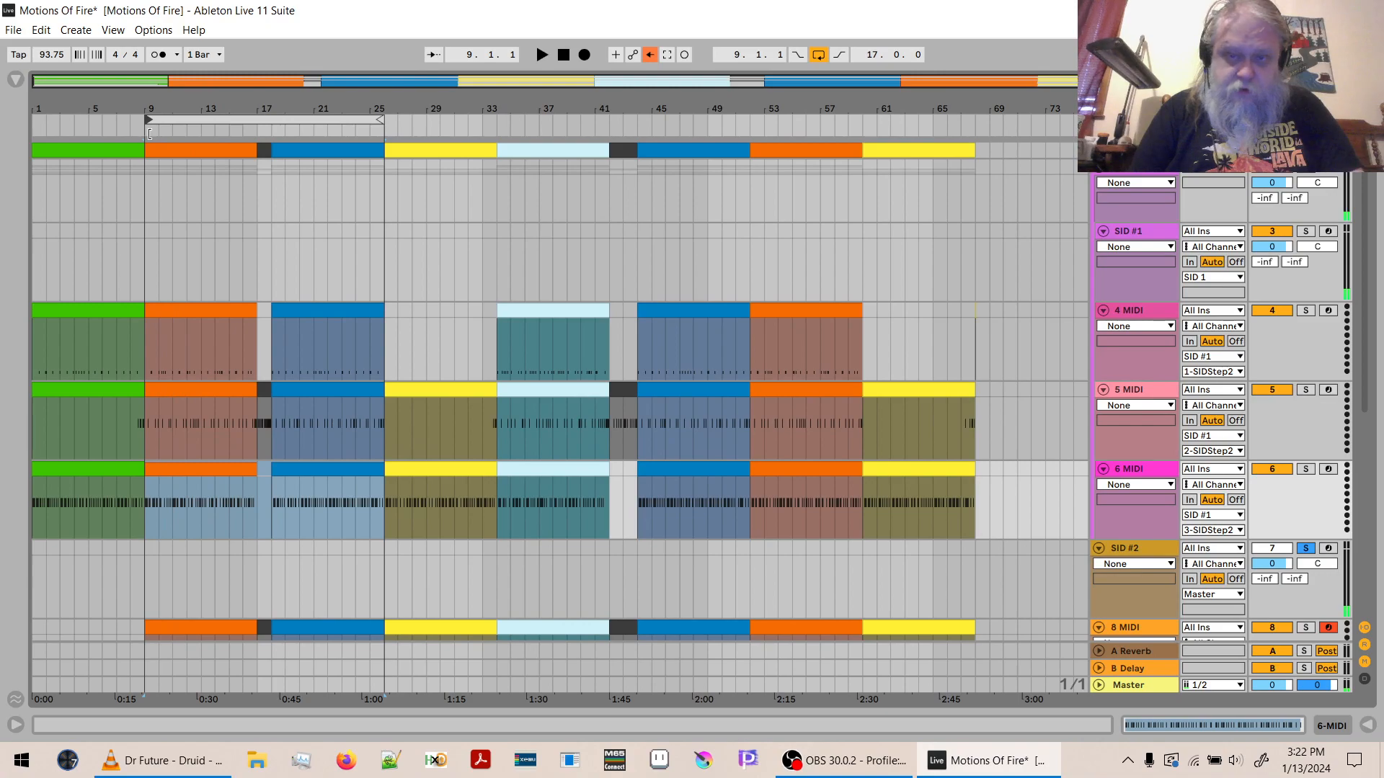
{"action": "left_click_drag", "start_coordinate": [381, 121], "coordinate": [976, 99]}
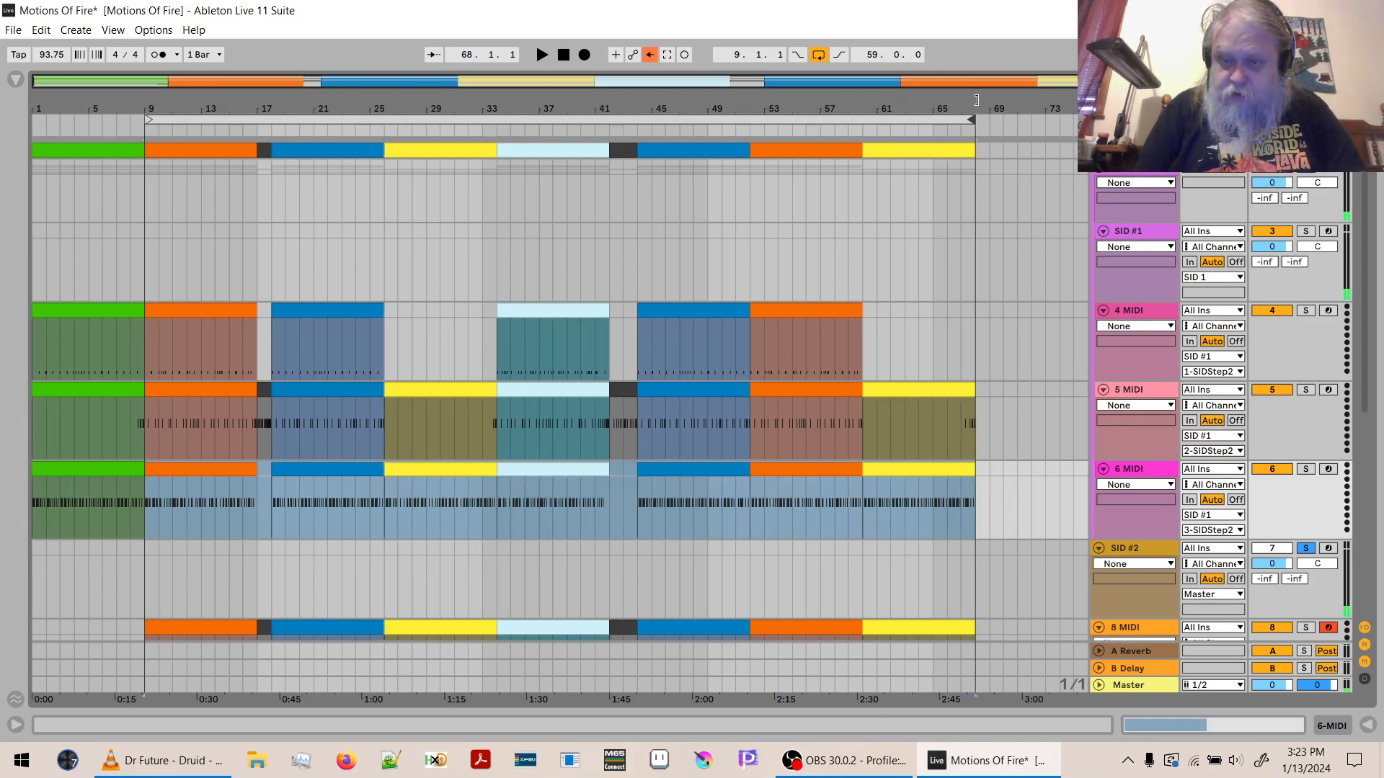
- Play the looped arrangement and save the Motions Of Fire project
{"action": "left_click", "coordinate": [561, 57]}
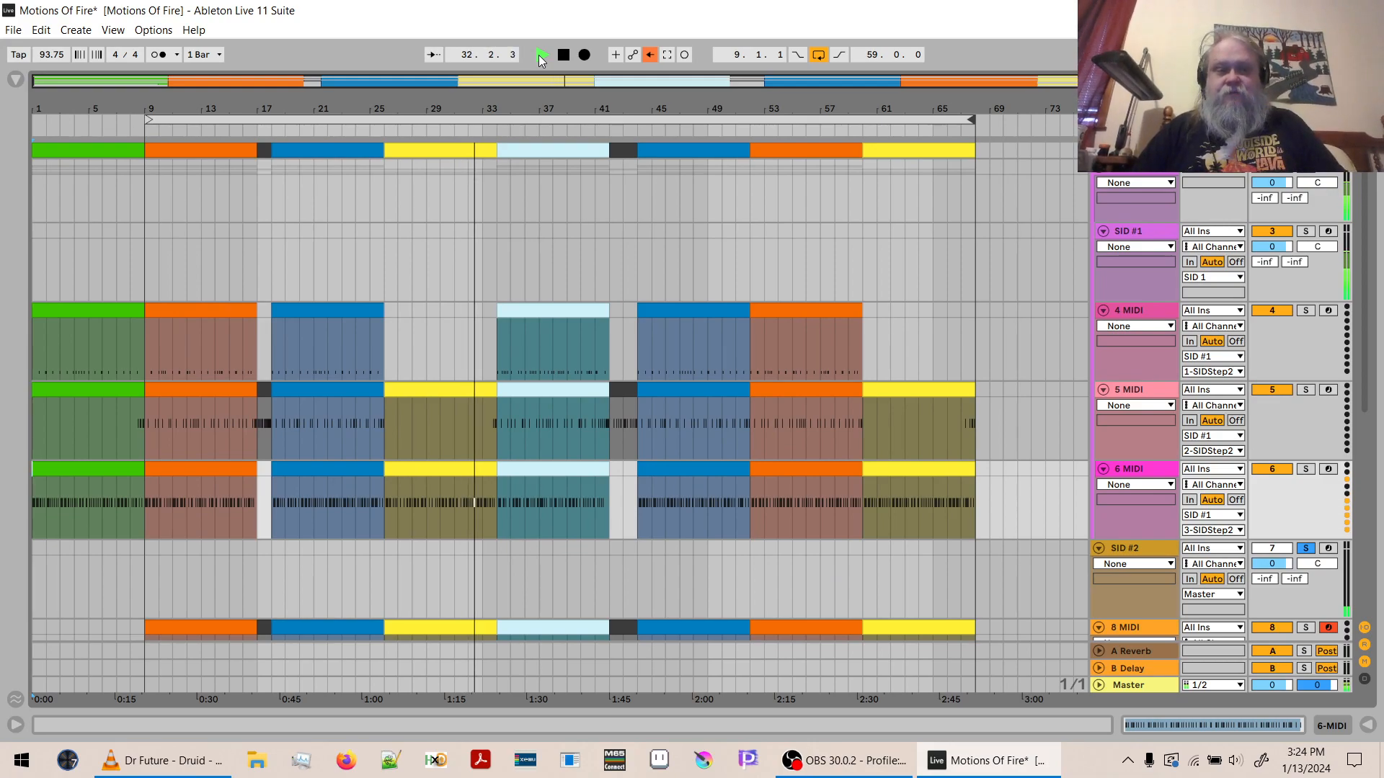
{"action": "key", "text": "ctrl+s"}
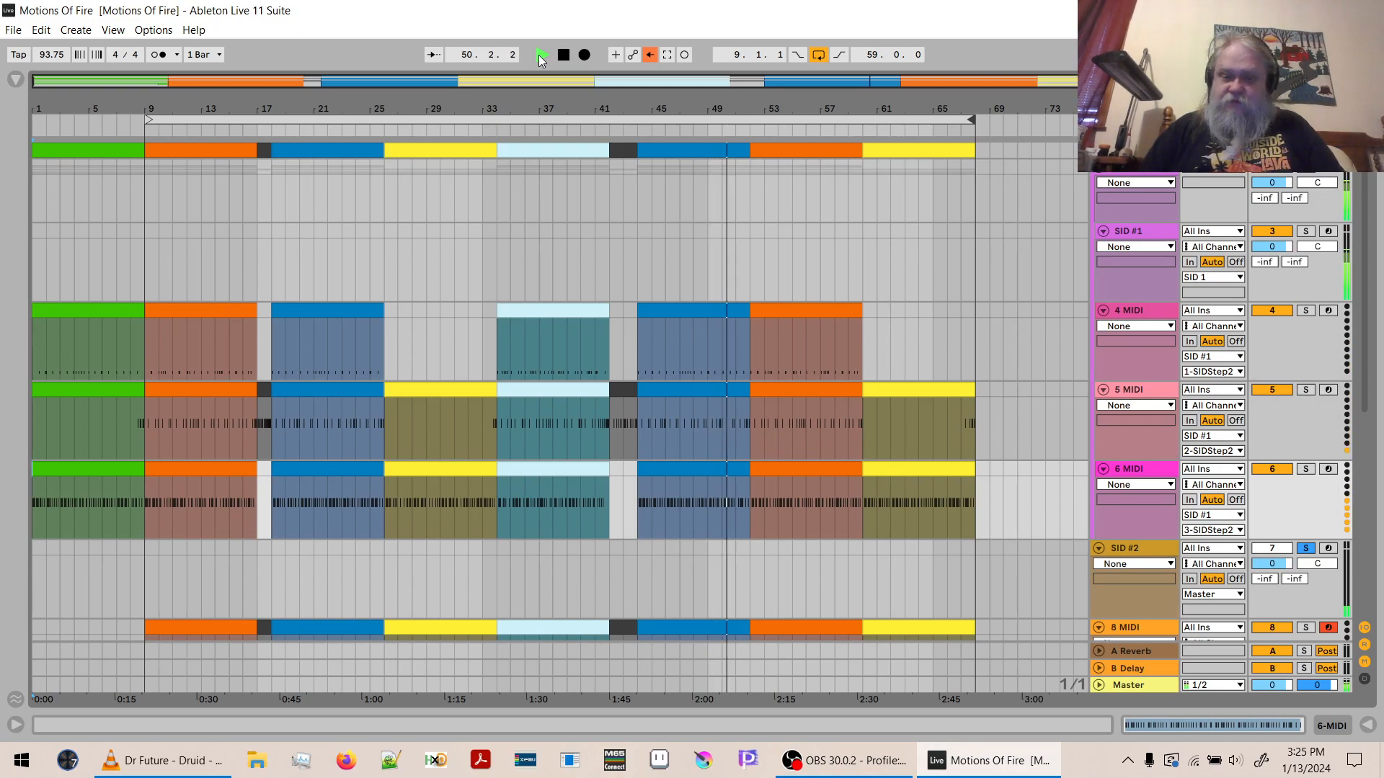
- Stop playback, save the Crash patch from SID #2's patch editor, and return the plugin to Live Mode
{"action": "key", "text": "space"}
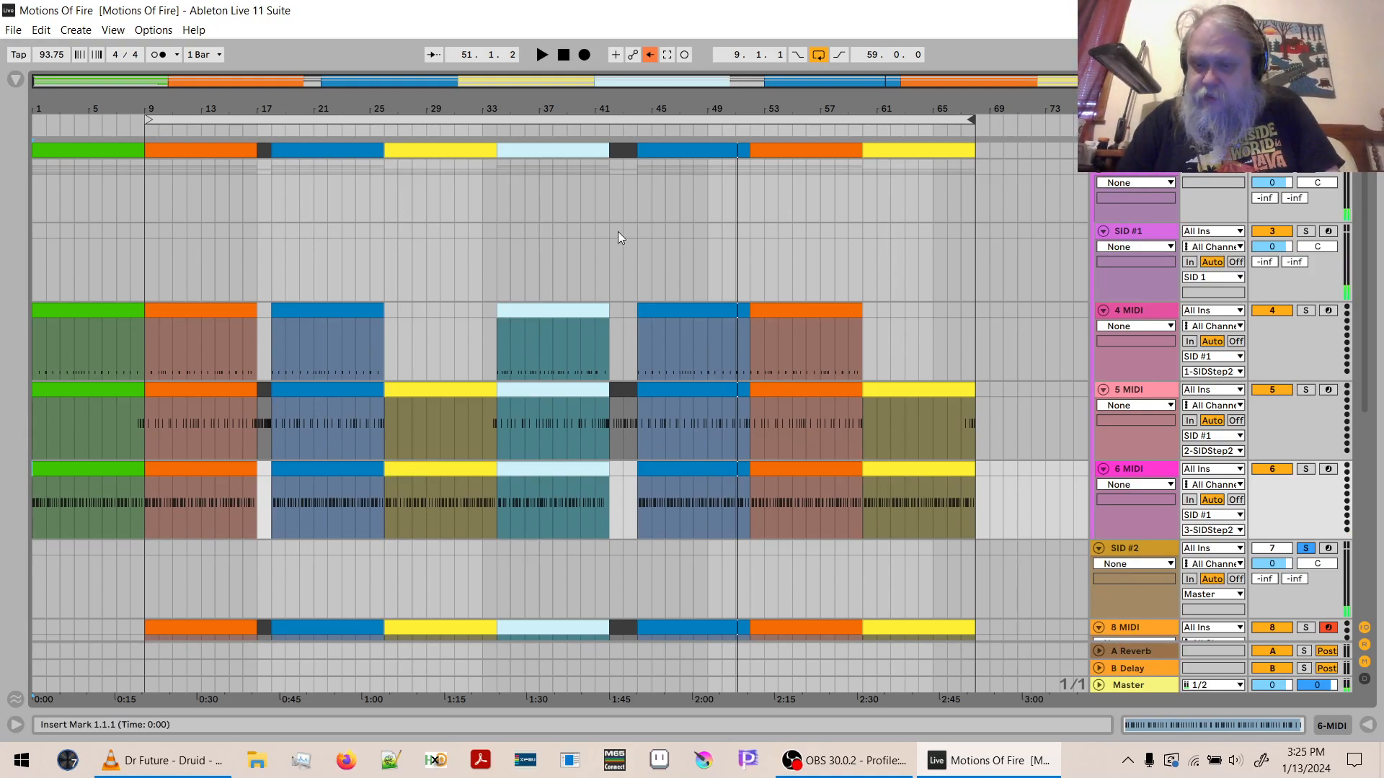
{"action": "left_click", "coordinate": [1131, 549]}
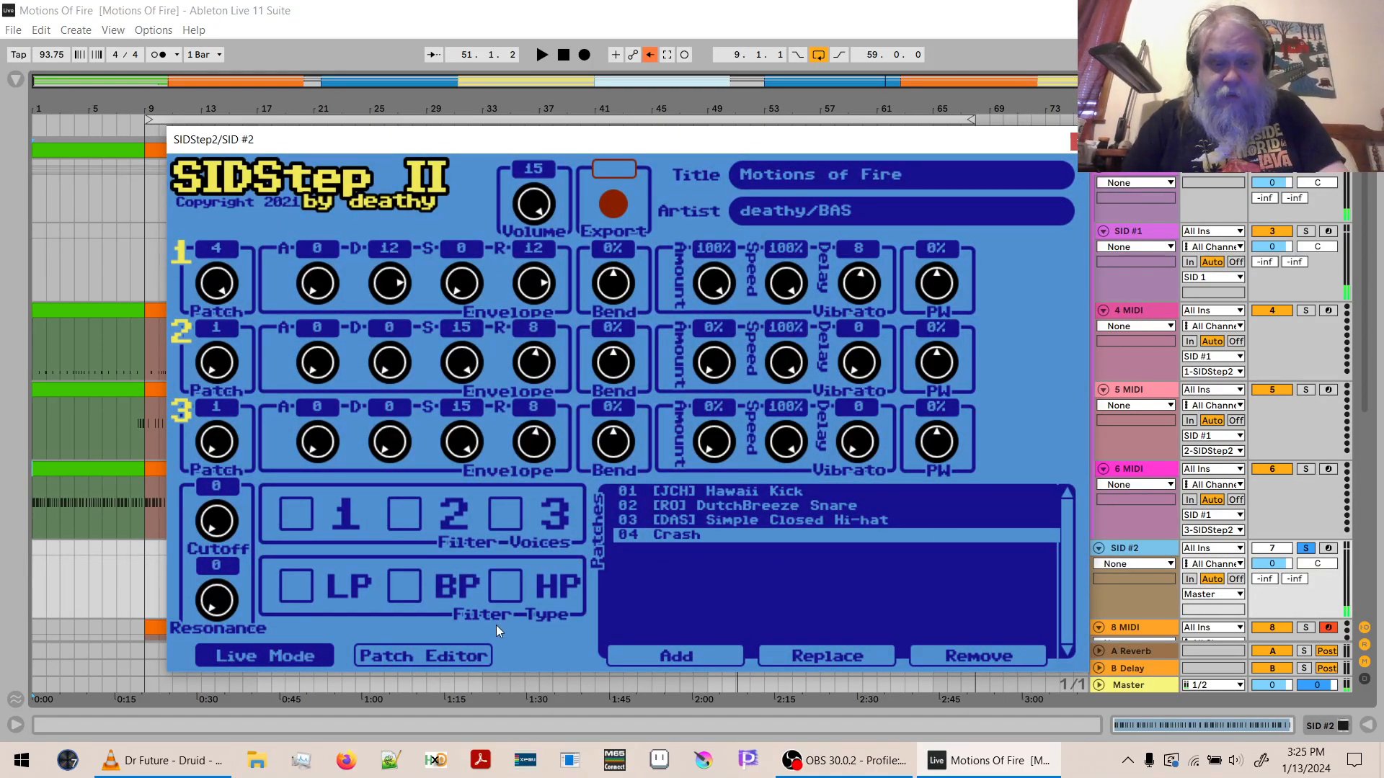
{"action": "left_click", "coordinate": [465, 655]}
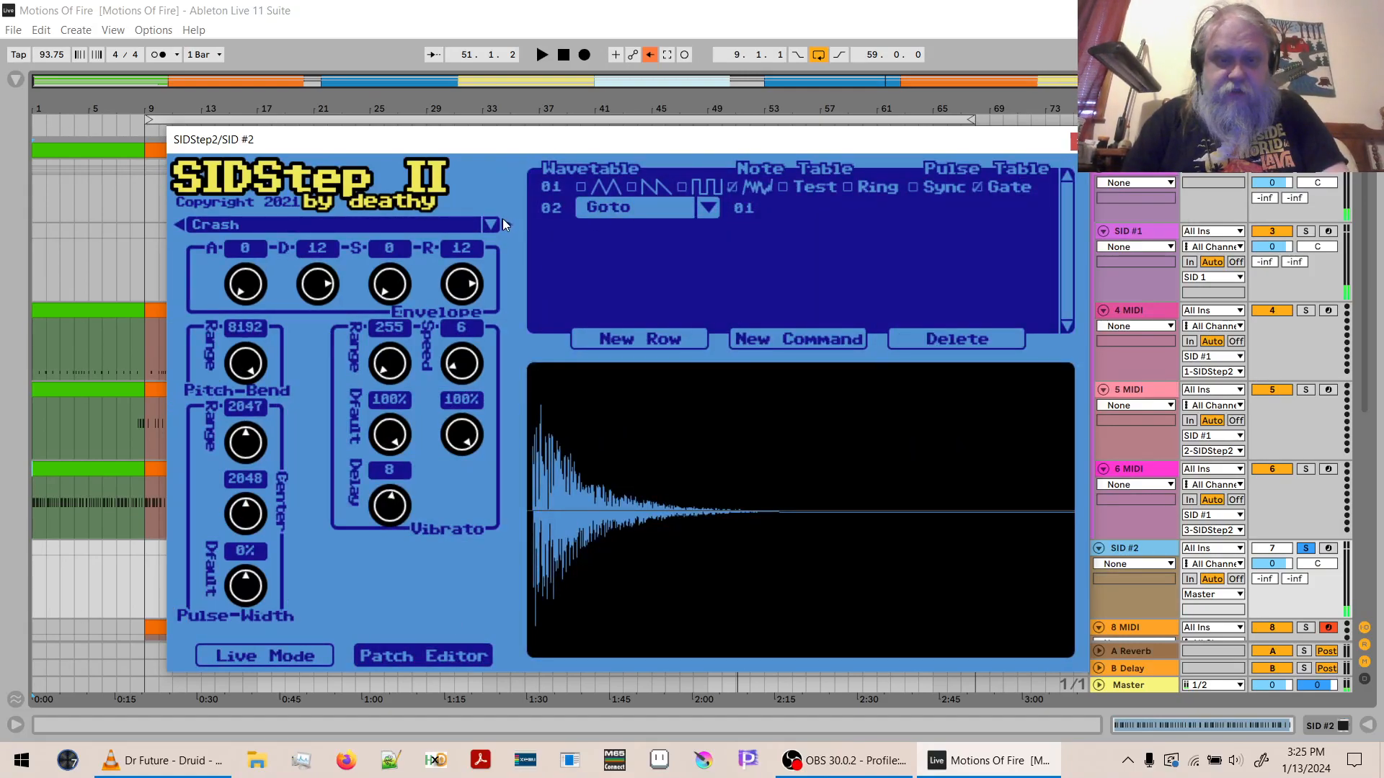
{"action": "left_click", "coordinate": [493, 225]}
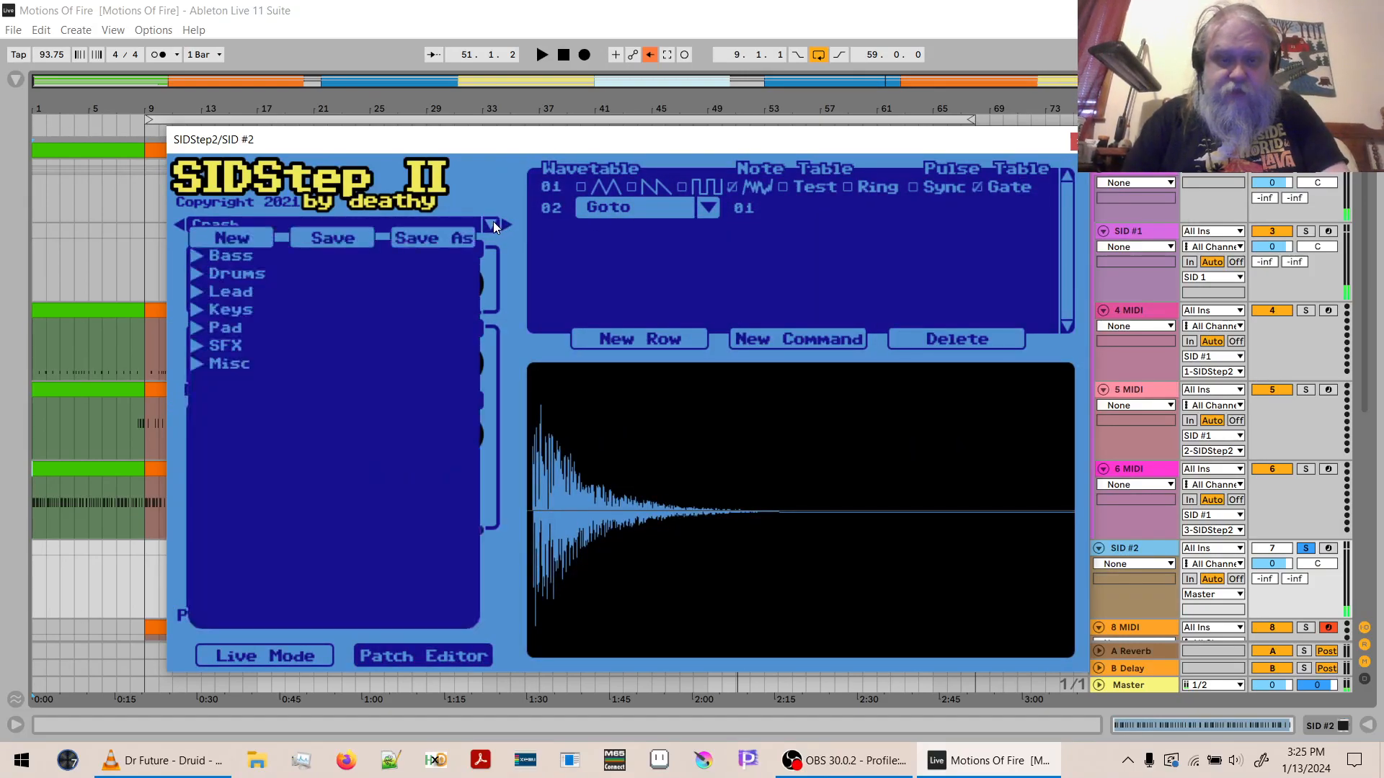
{"action": "left_click", "coordinate": [322, 241]}
{"action": "left_click", "coordinate": [265, 657]}
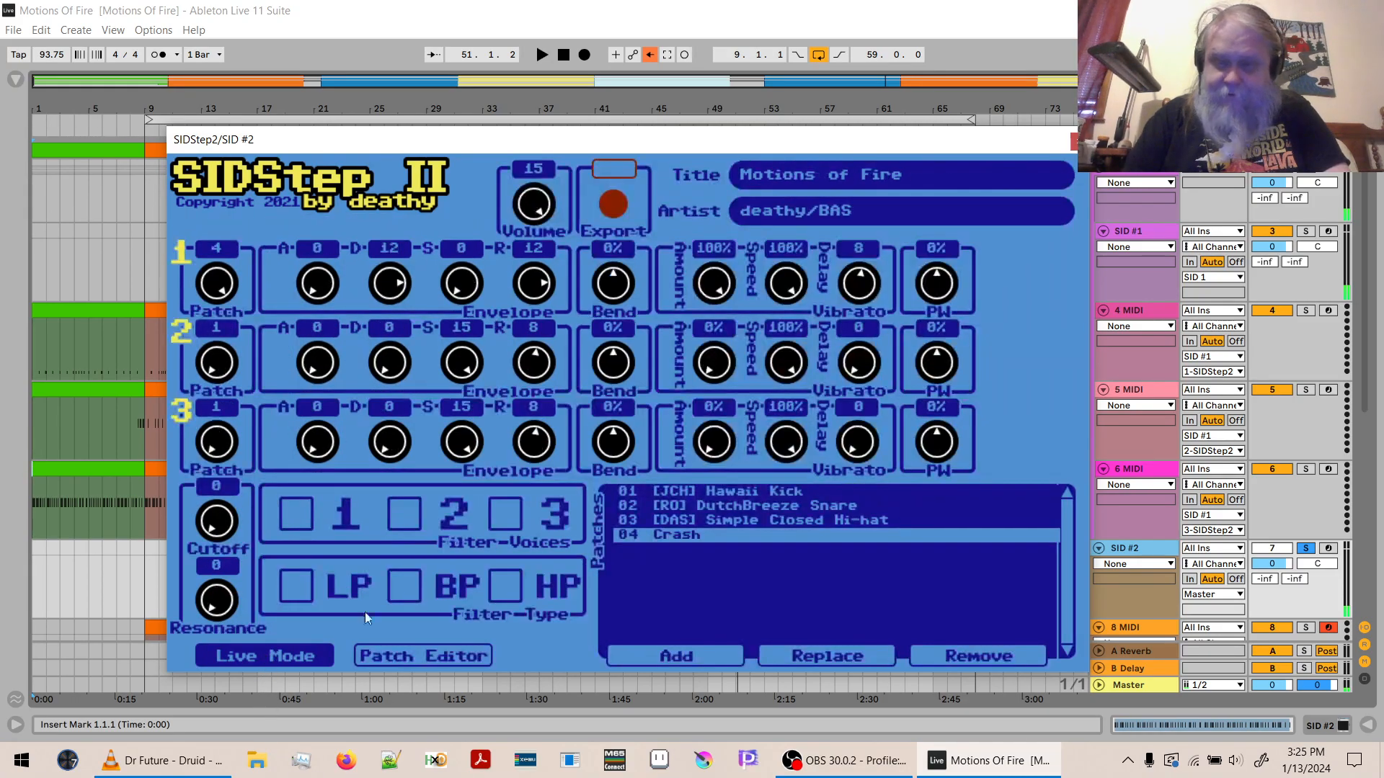
- Look for the Crash patch among the Drums presets in SID #1's SIDStep2, and close the plugin window
{"action": "left_click", "coordinate": [1129, 236]}
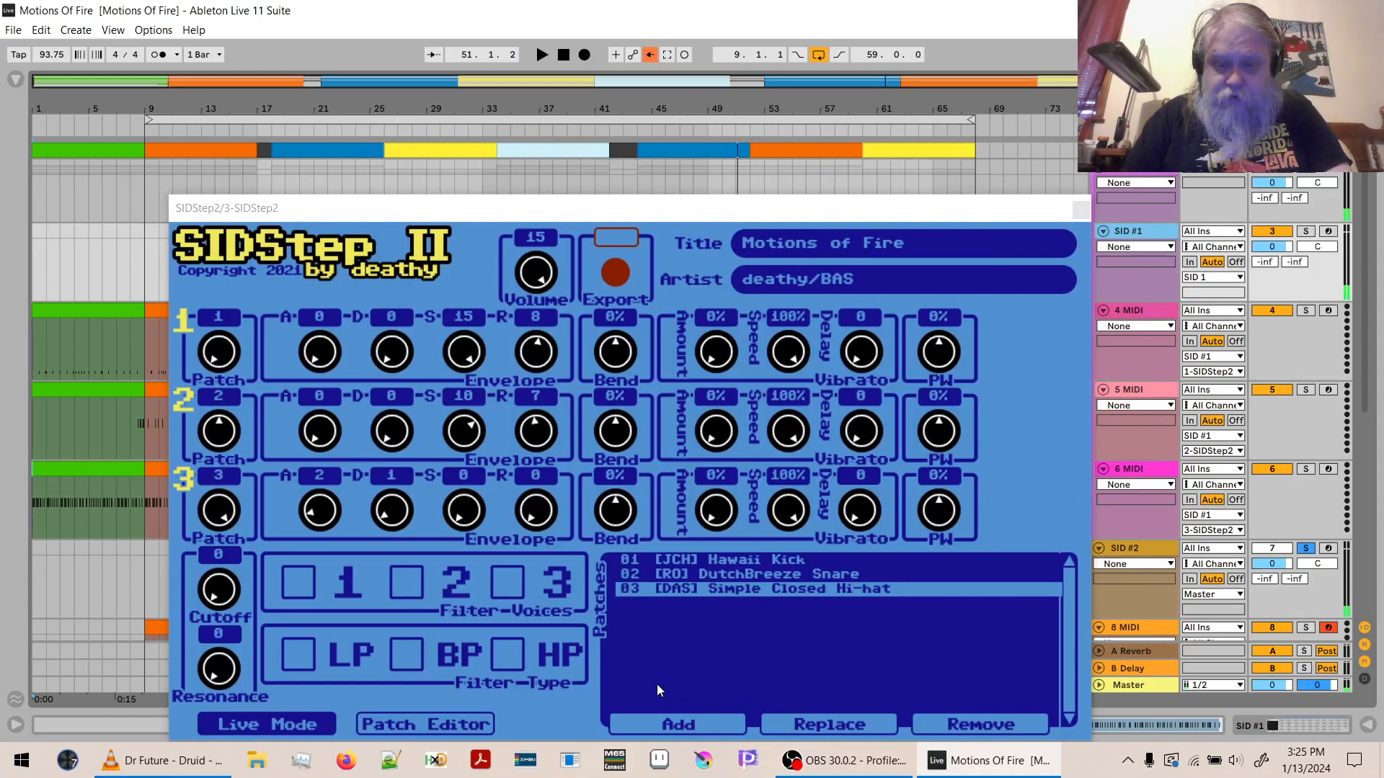
{"action": "left_click", "coordinate": [663, 725]}
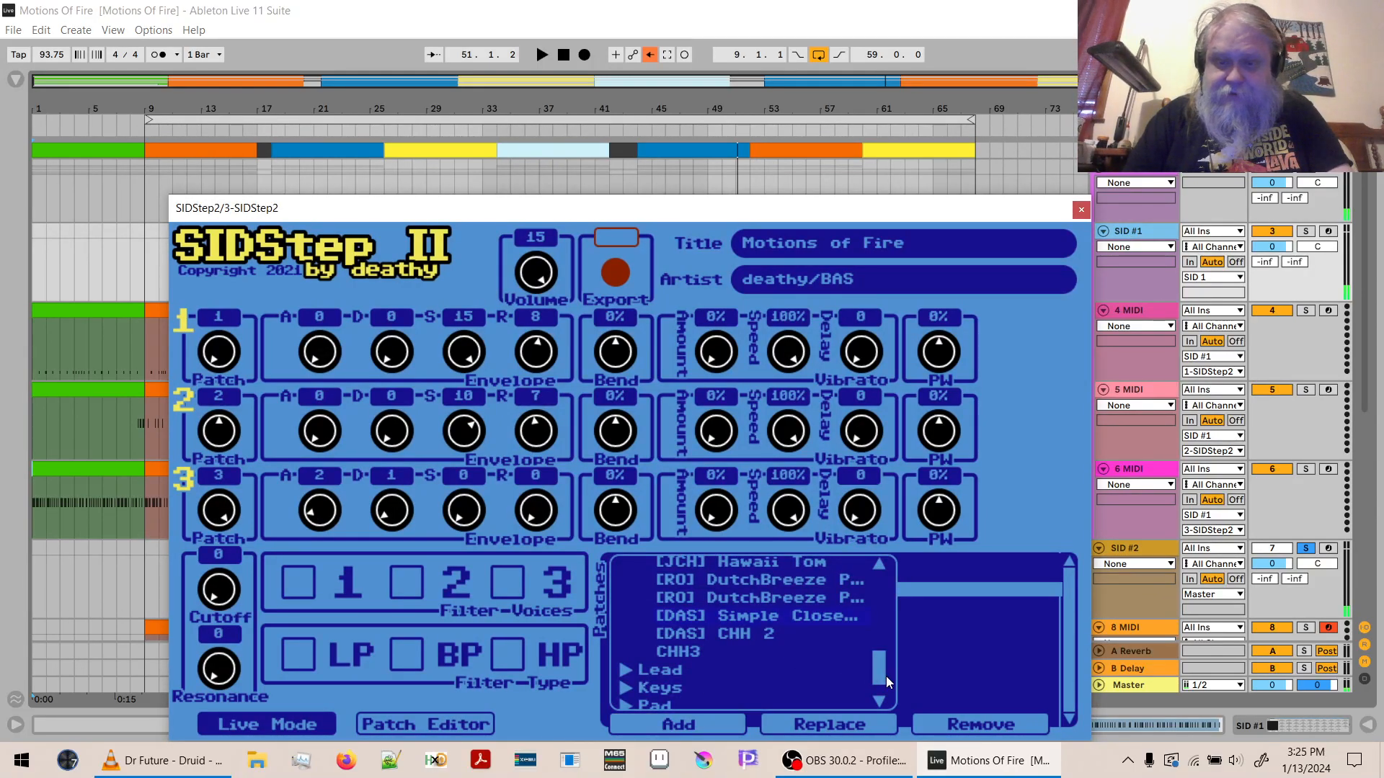
{"action": "left_click_drag", "start_coordinate": [885, 676], "coordinate": [889, 707]}
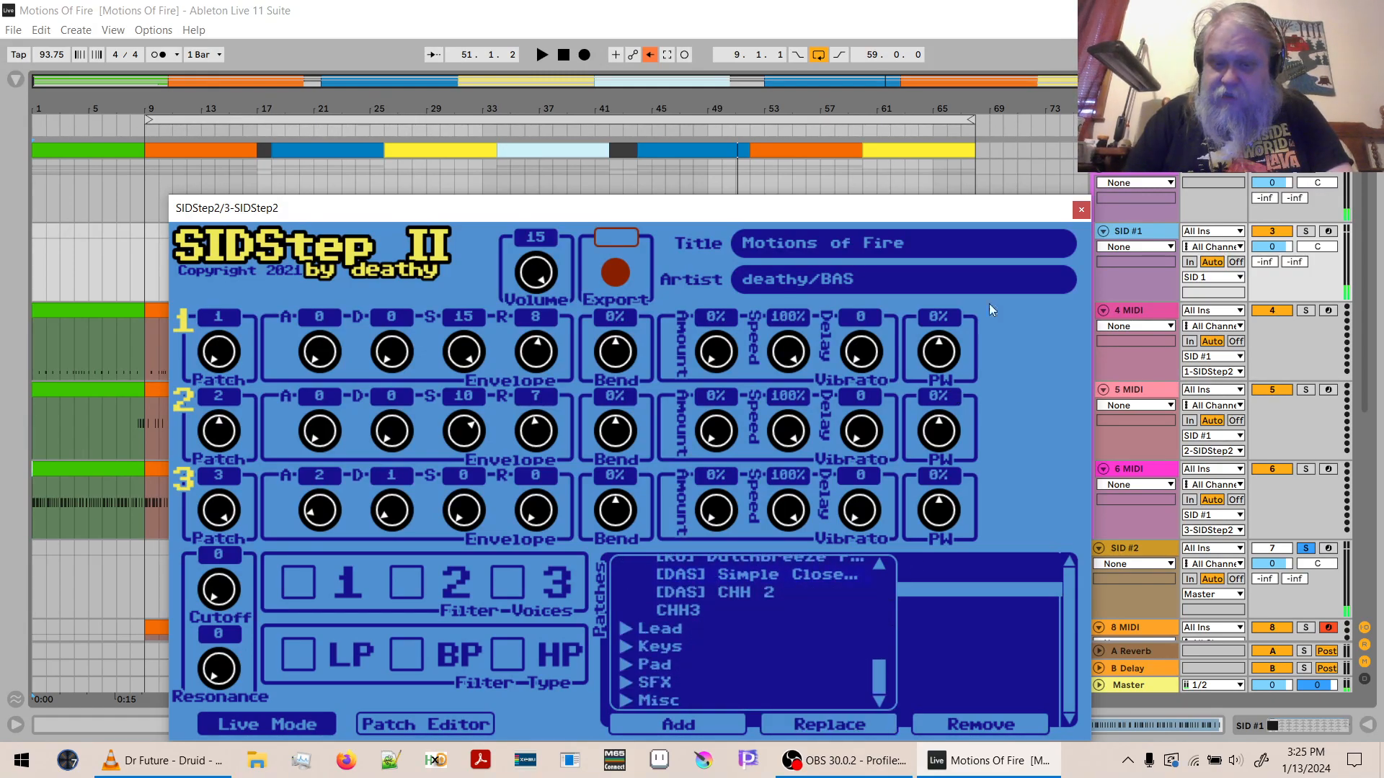
{"action": "left_click", "coordinate": [1080, 211]}
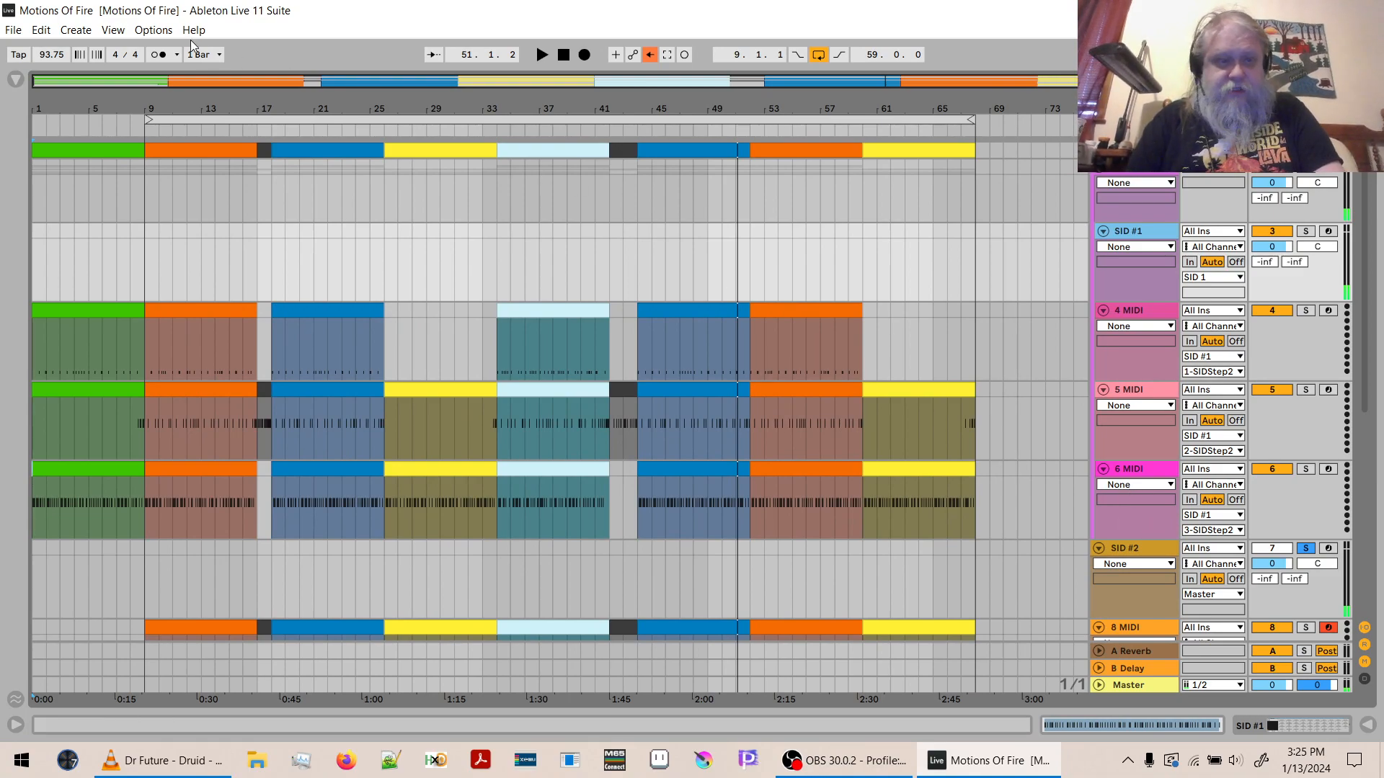
- Reopen the Motions Of Fire set and add the Crash drum preset to SID #1's patch list
{"action": "left_click", "coordinate": [13, 32]}
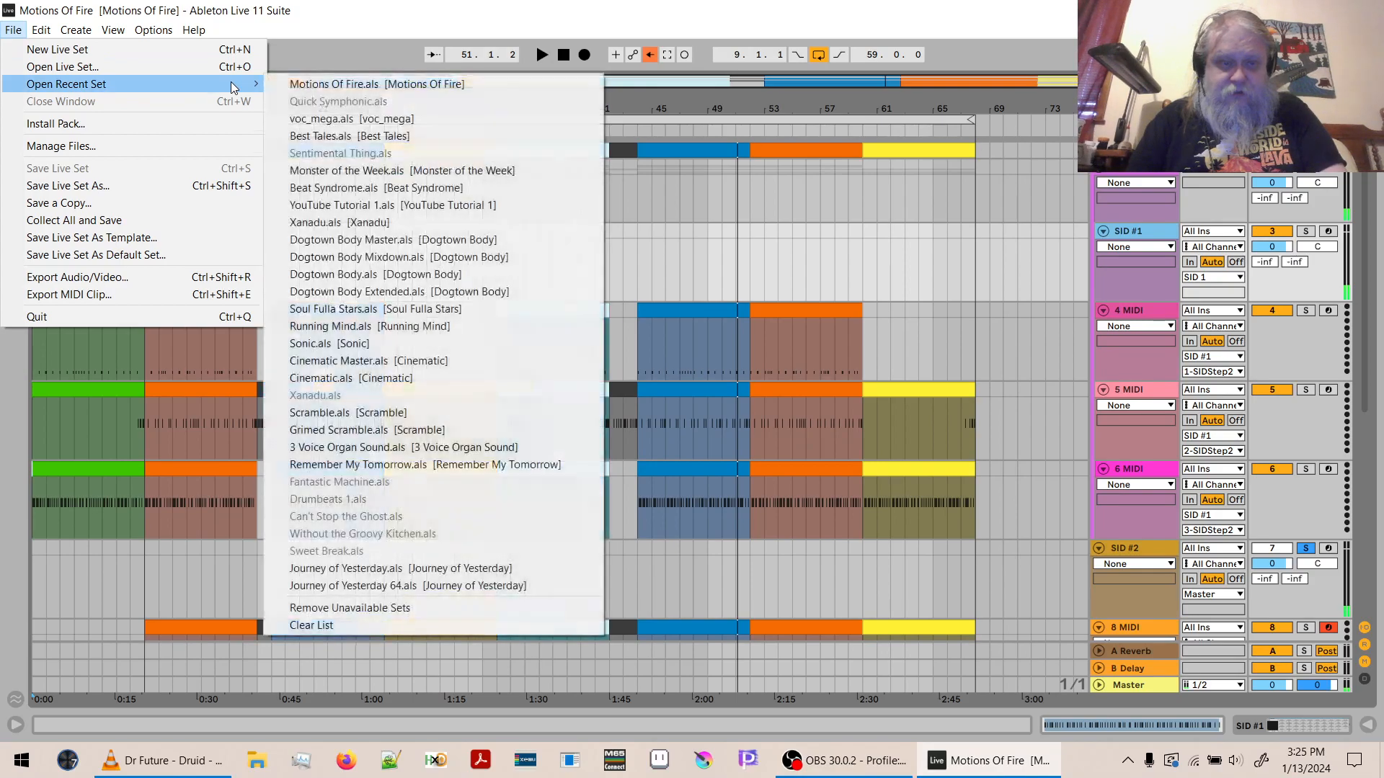
{"action": "left_click", "coordinate": [289, 87]}
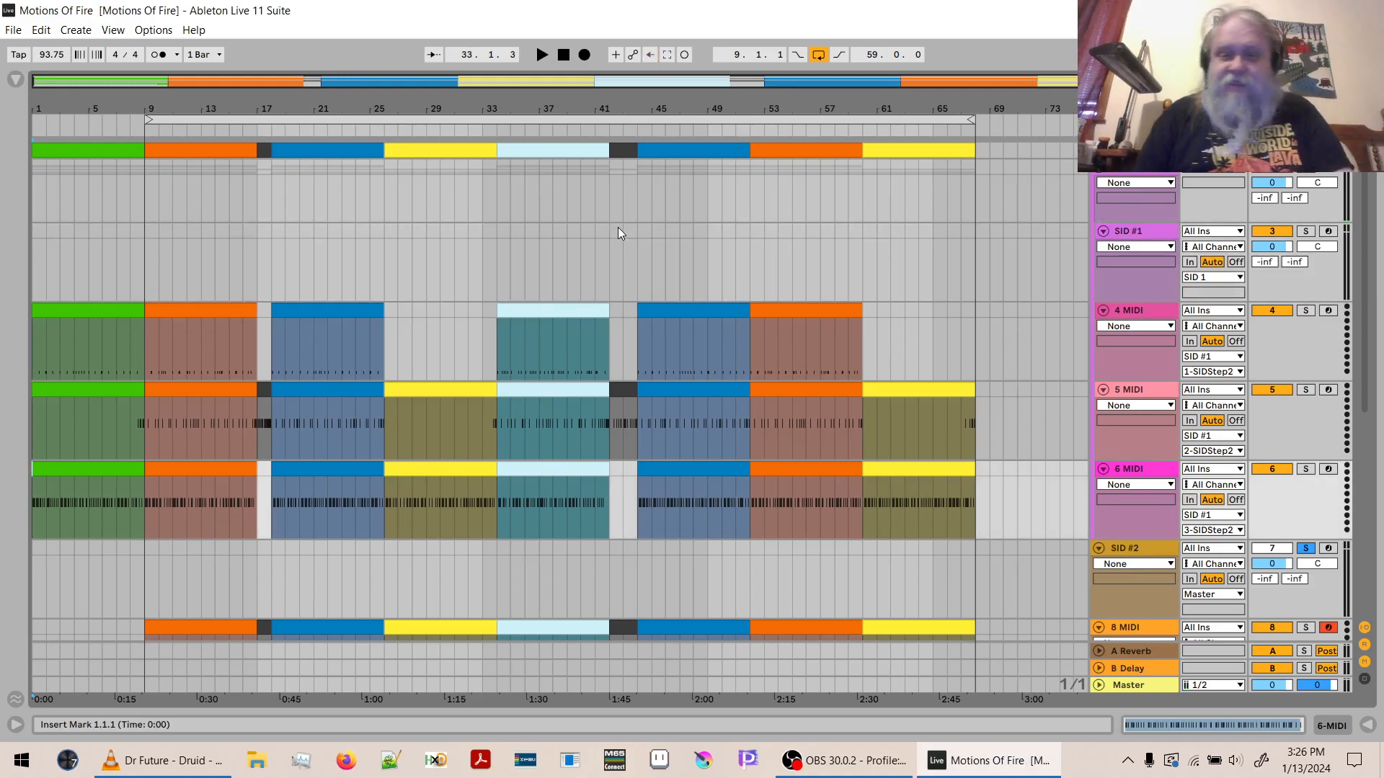
{"action": "double_click", "coordinate": [1114, 228]}
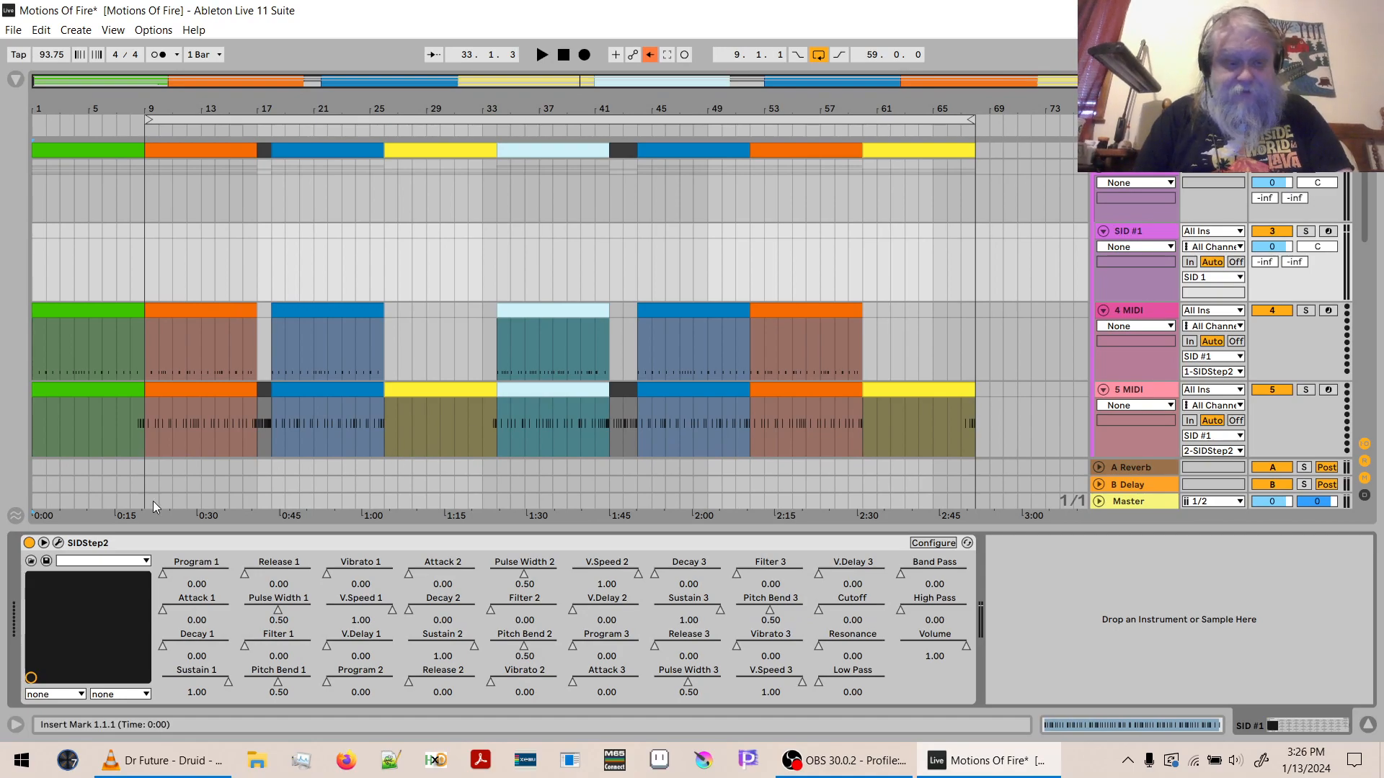
{"action": "left_click", "coordinate": [59, 544]}
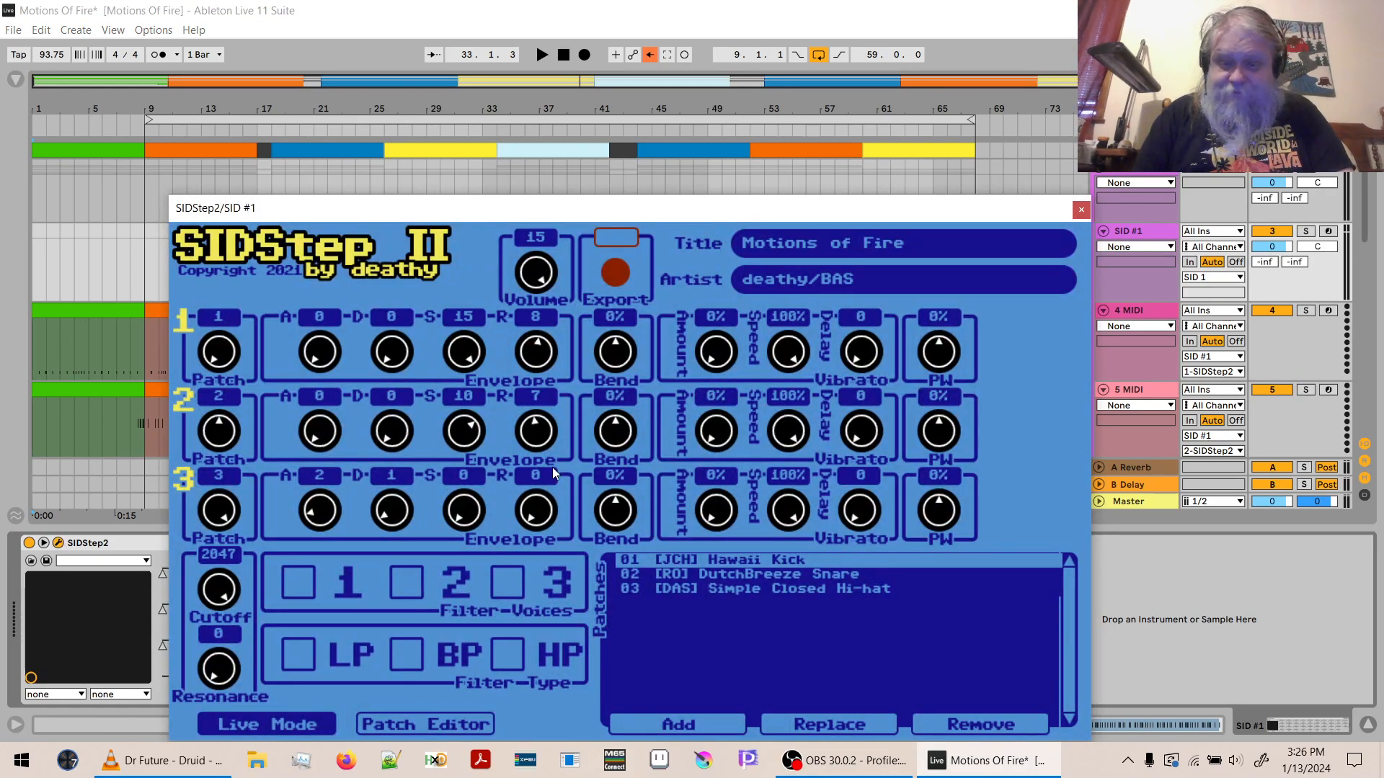
{"action": "left_click", "coordinate": [676, 724]}
{"action": "left_click", "coordinate": [626, 580]}
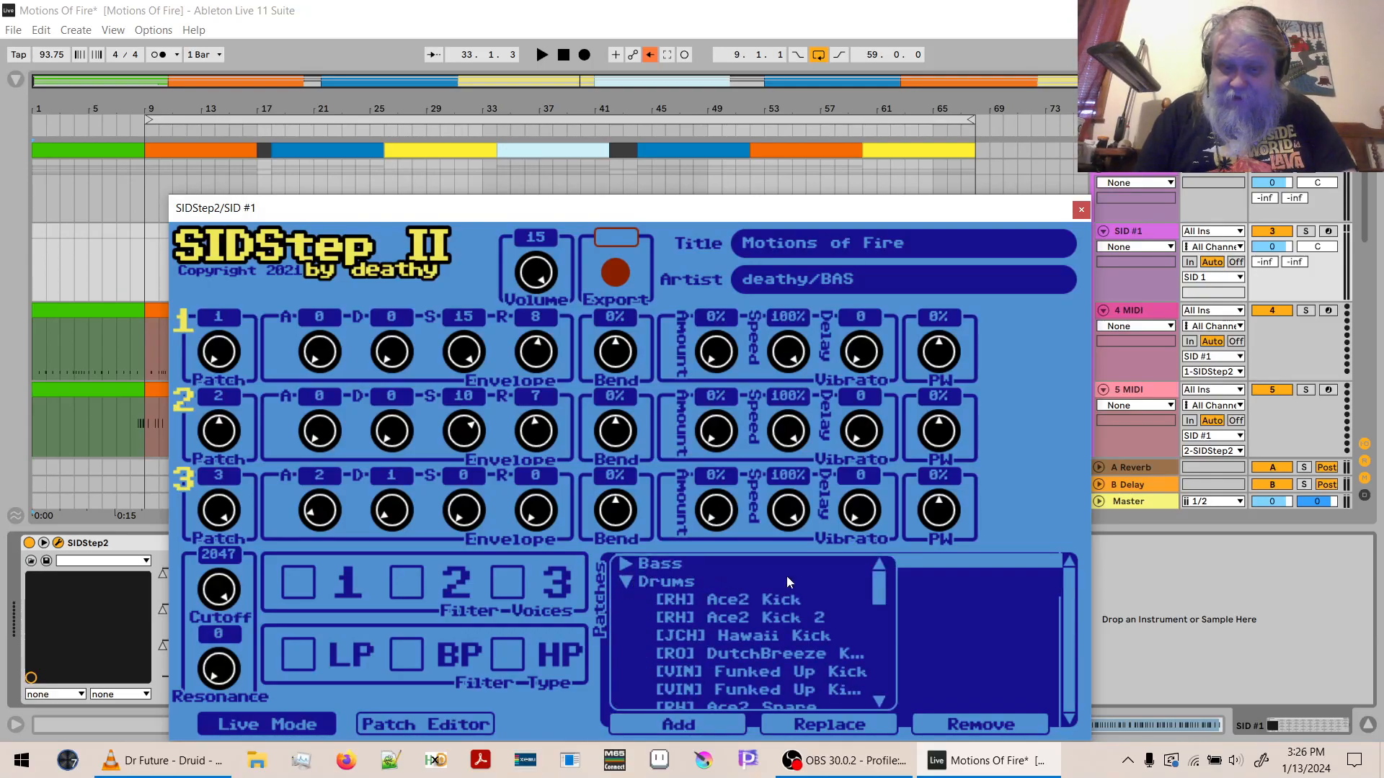
{"action": "left_click_drag", "start_coordinate": [878, 589], "coordinate": [883, 679]}
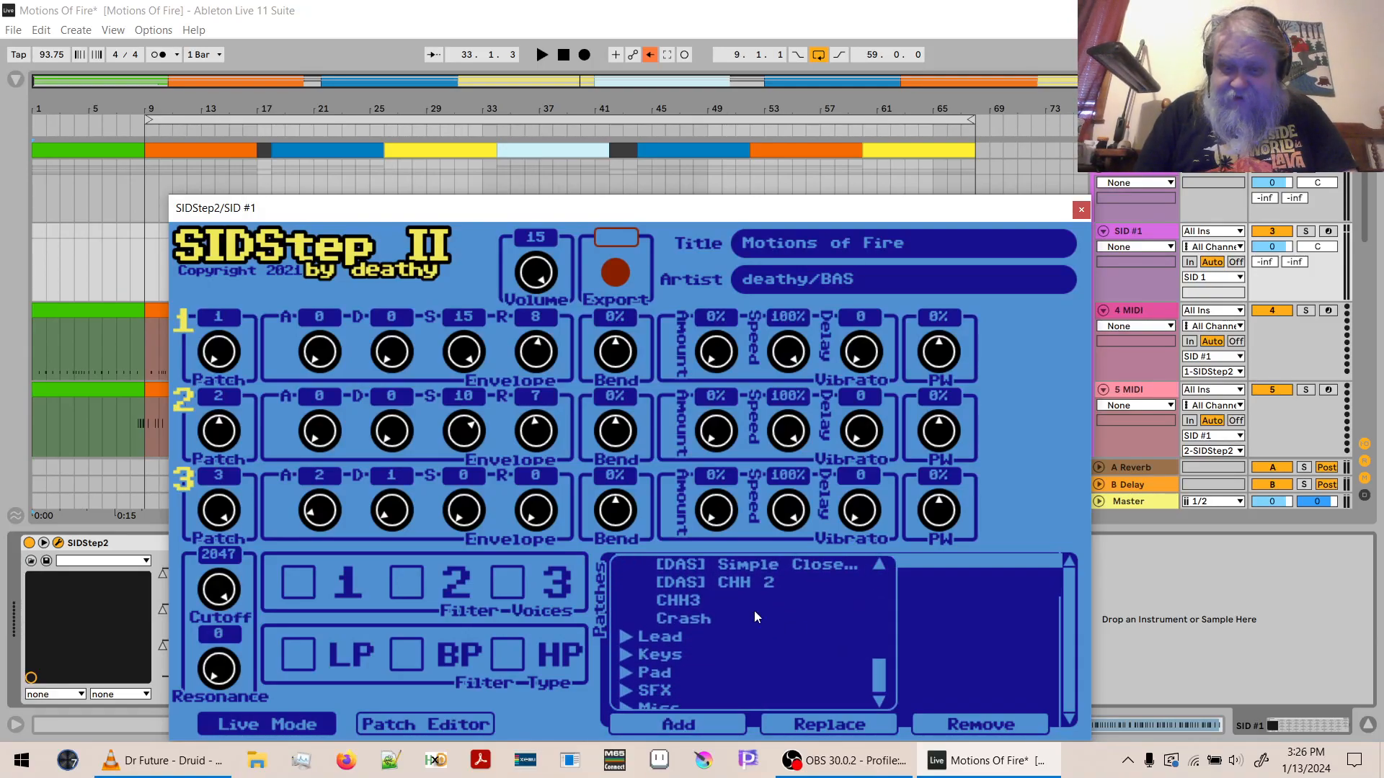
{"action": "left_click", "coordinate": [702, 618]}
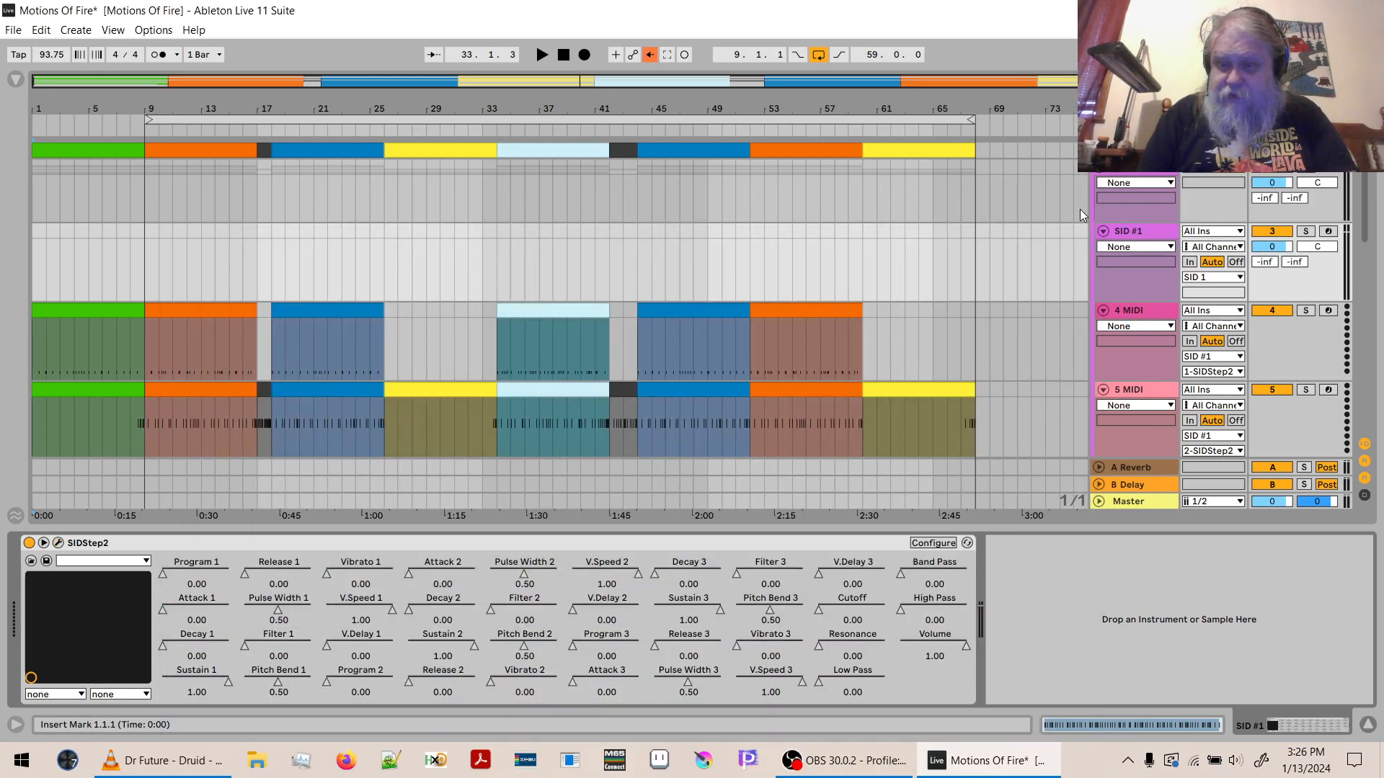
{"action": "left_click", "coordinate": [1080, 209]}
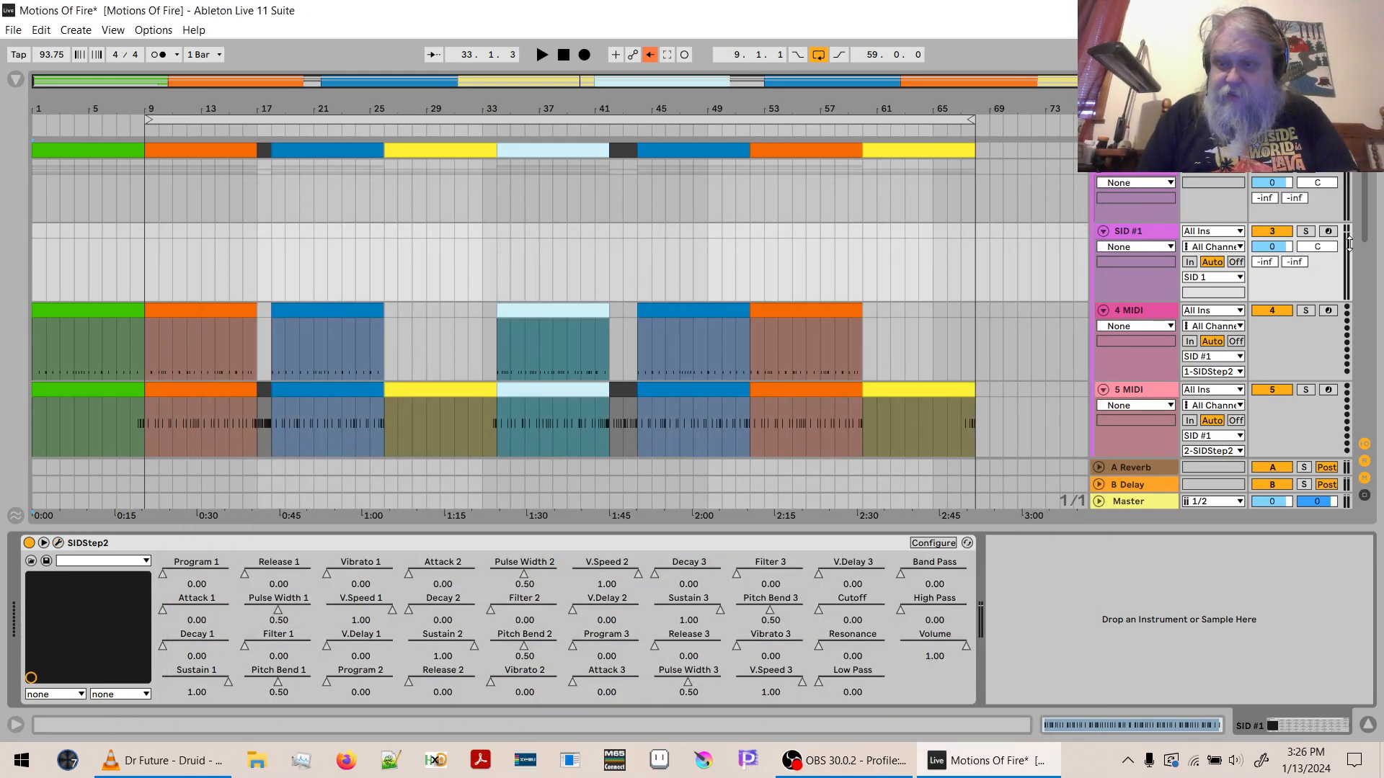
- Add the BS Patch 2 bass preset to the patch list of SIDStep2 on SID #2
{"action": "left_click_drag", "start_coordinate": [1364, 246], "coordinate": [1357, 369]}
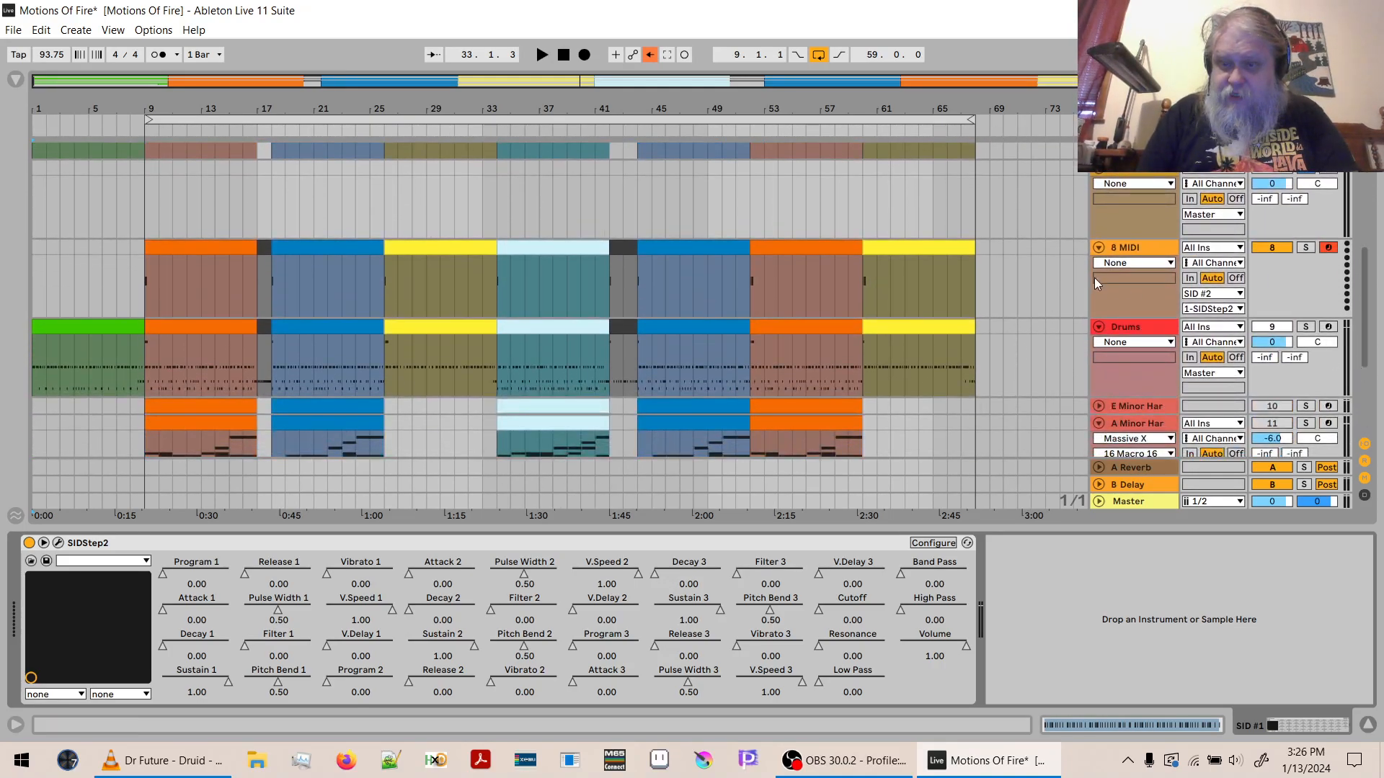
{"action": "left_click", "coordinate": [1128, 230]}
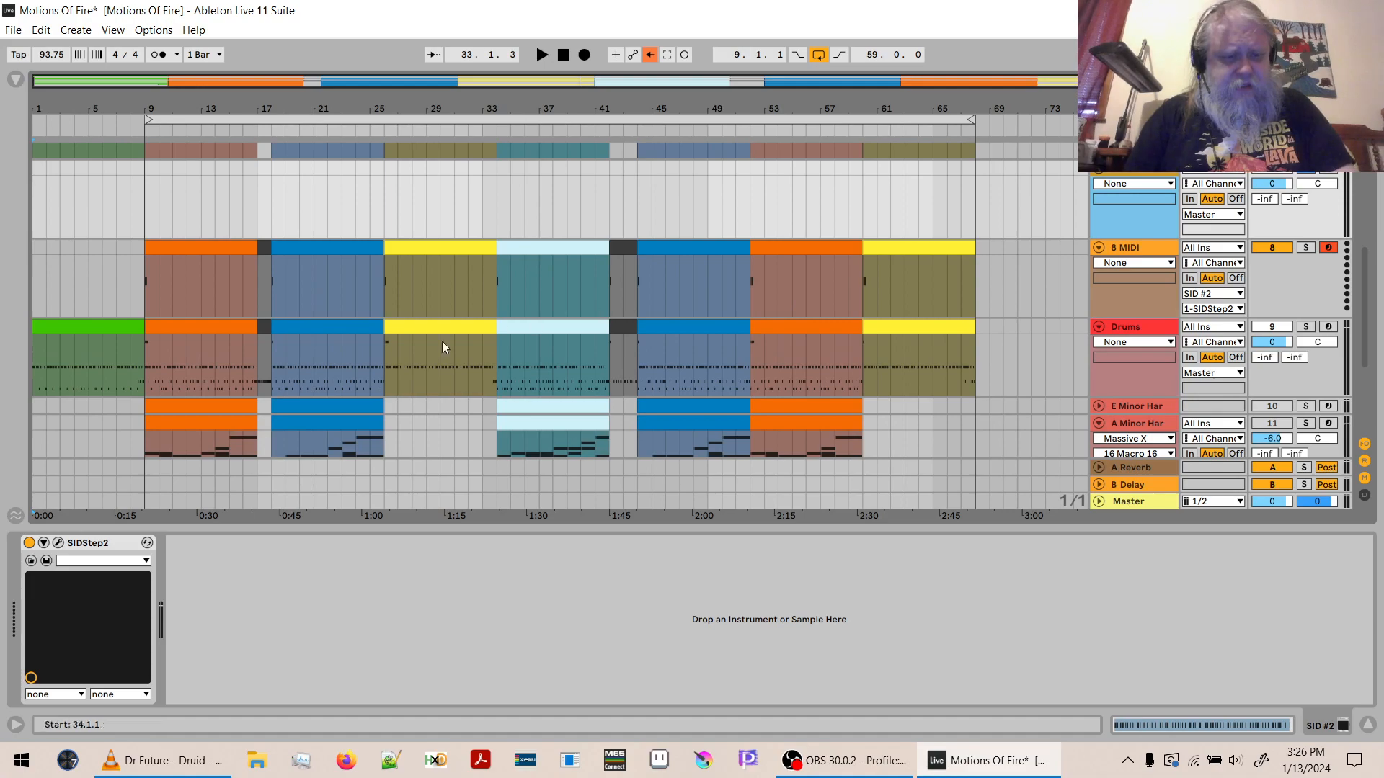
{"action": "left_click", "coordinate": [58, 543]}
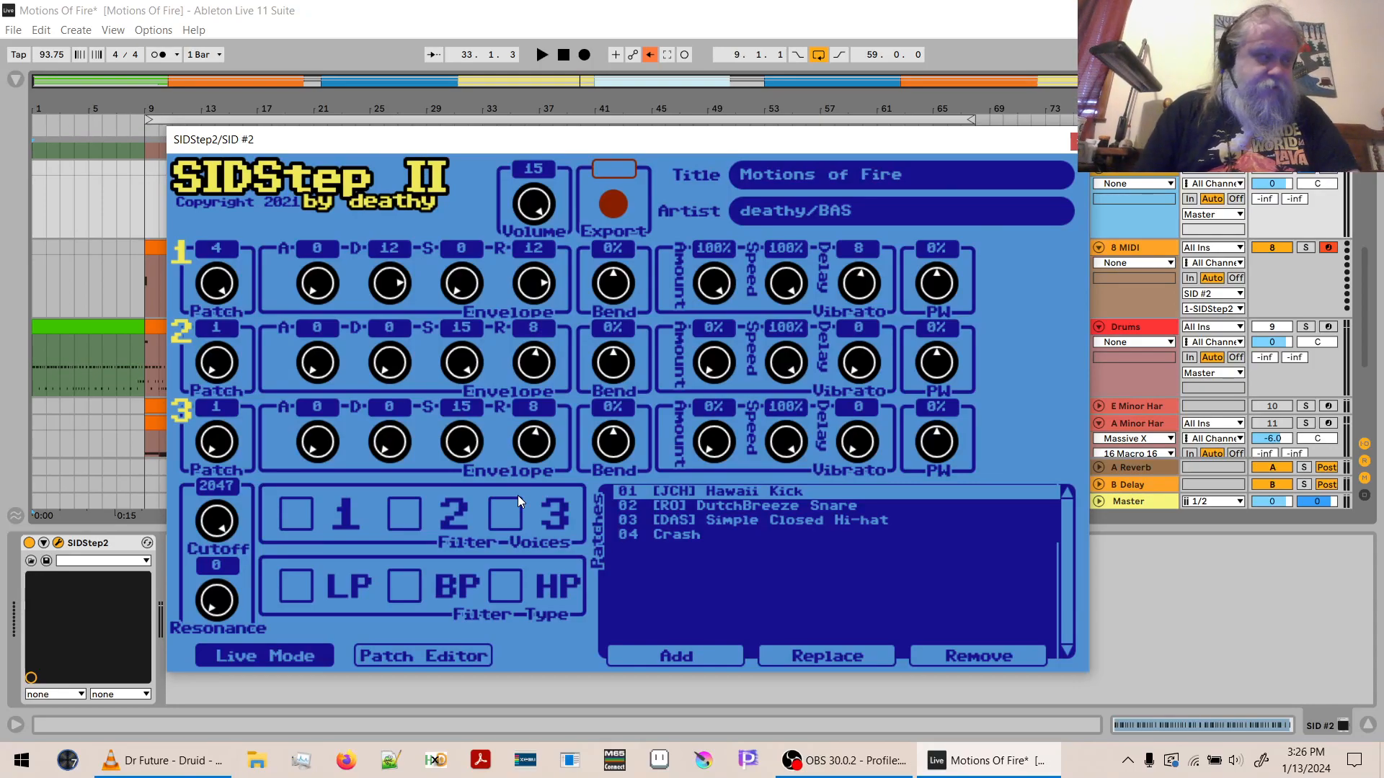
{"action": "left_click", "coordinate": [685, 536]}
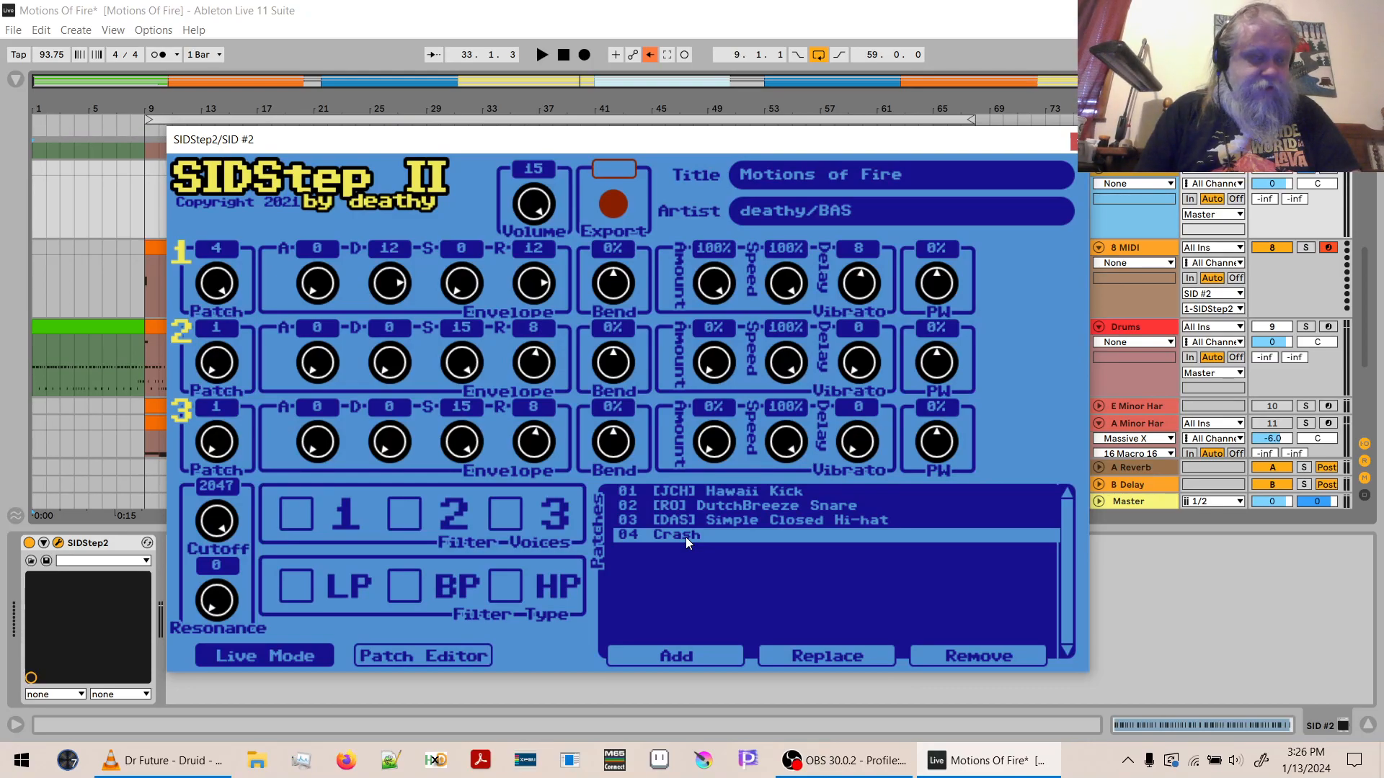
{"action": "left_click", "coordinate": [680, 660]}
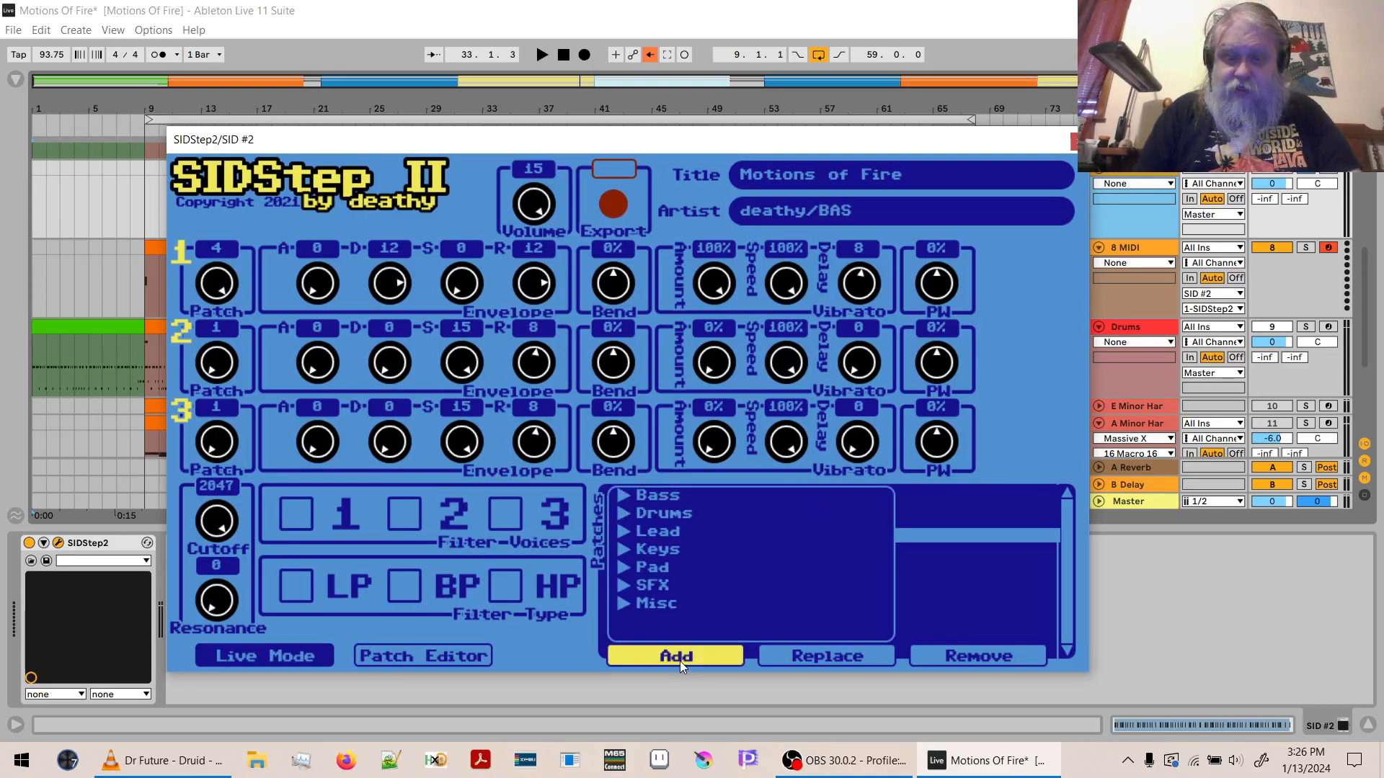
{"action": "left_click", "coordinate": [623, 495]}
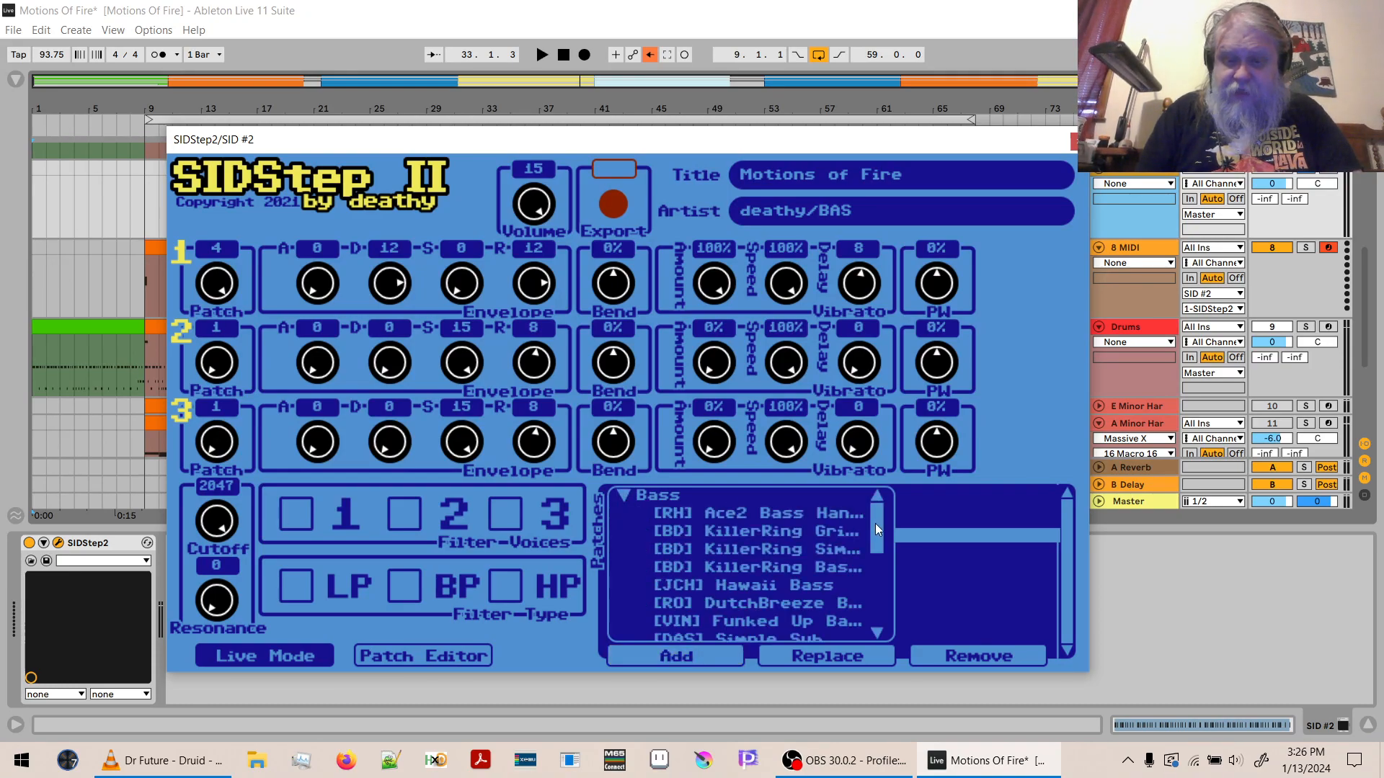
{"action": "left_click_drag", "start_coordinate": [880, 526], "coordinate": [872, 580]}
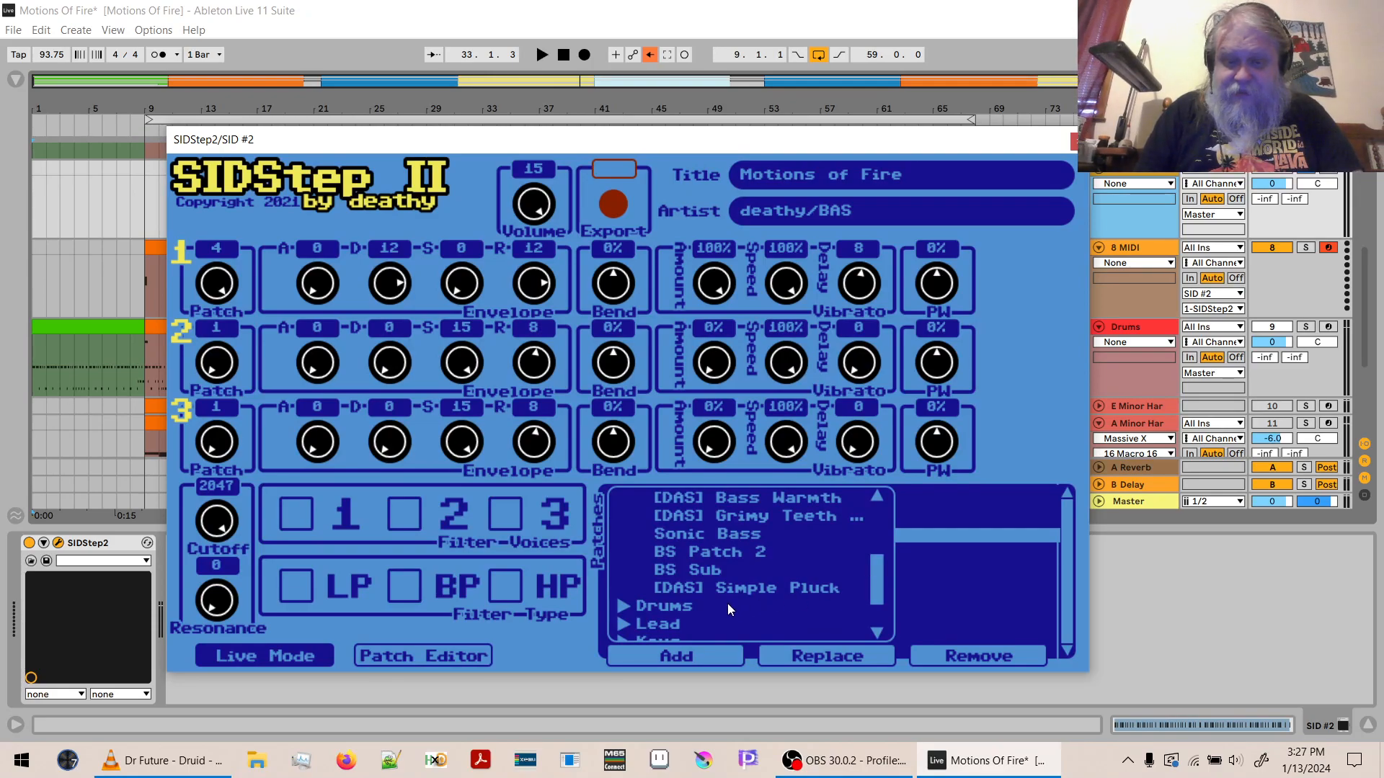
{"action": "double_click", "coordinate": [699, 546]}
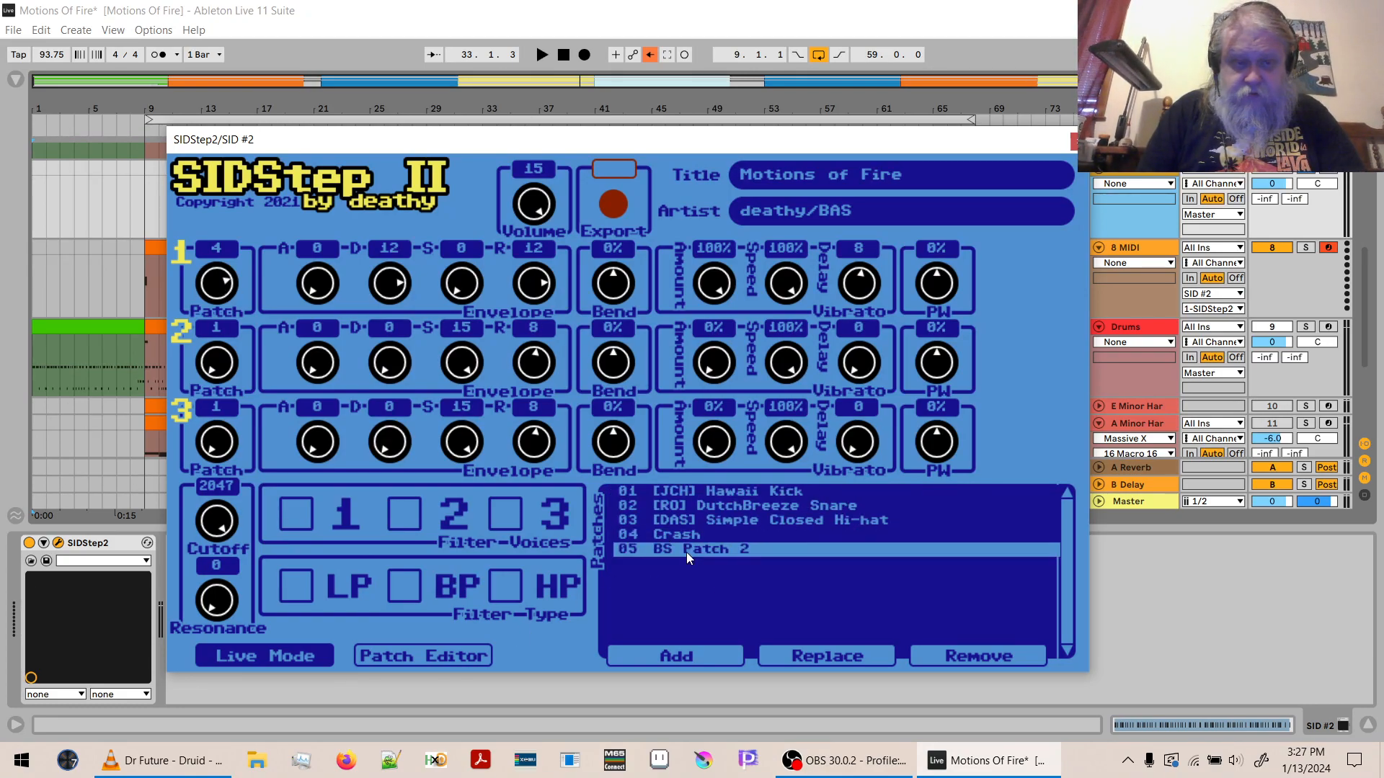
- Audition BS Patch 2 in the patch editor and set voice 2 of SID #2 to patch 5
{"action": "left_click", "coordinate": [454, 658]}
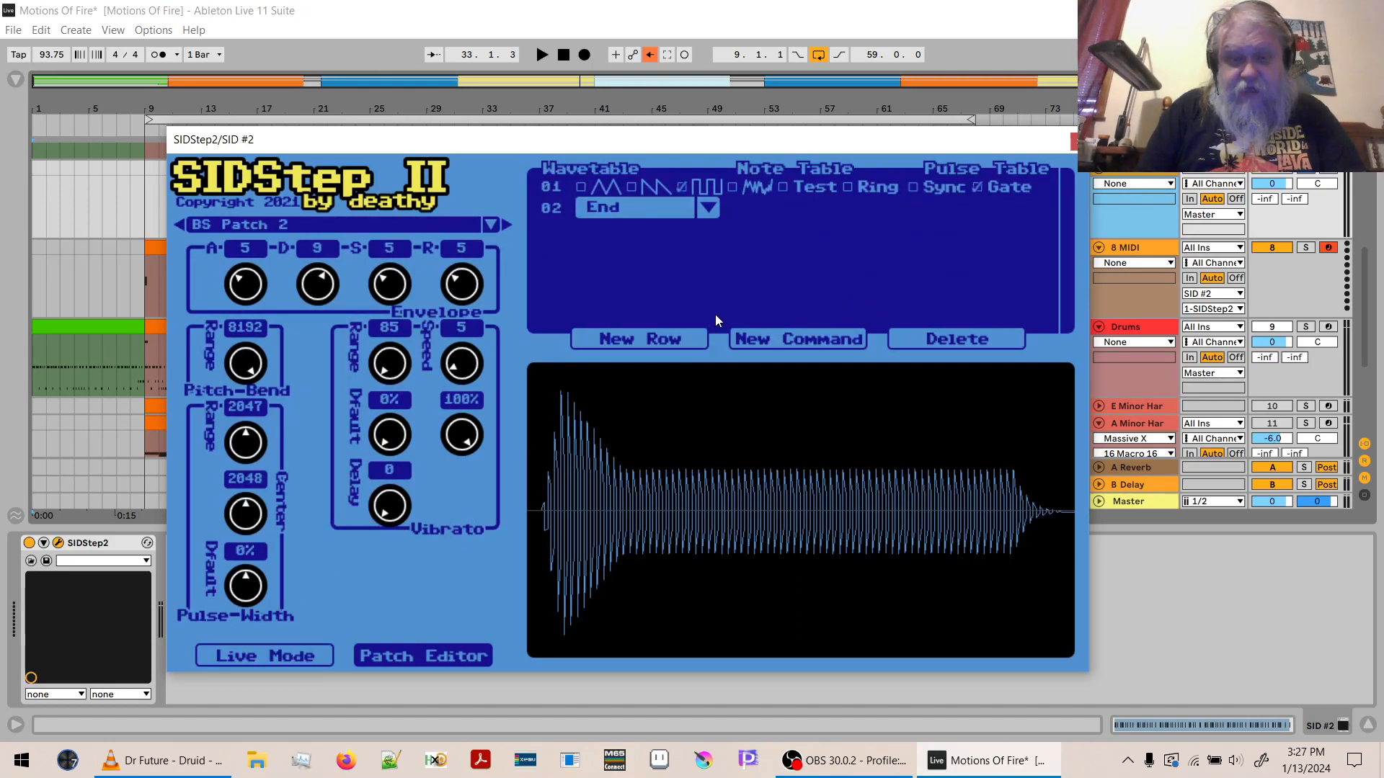
{"action": "key", "text": "z"}
{"action": "key", "text": "a"}
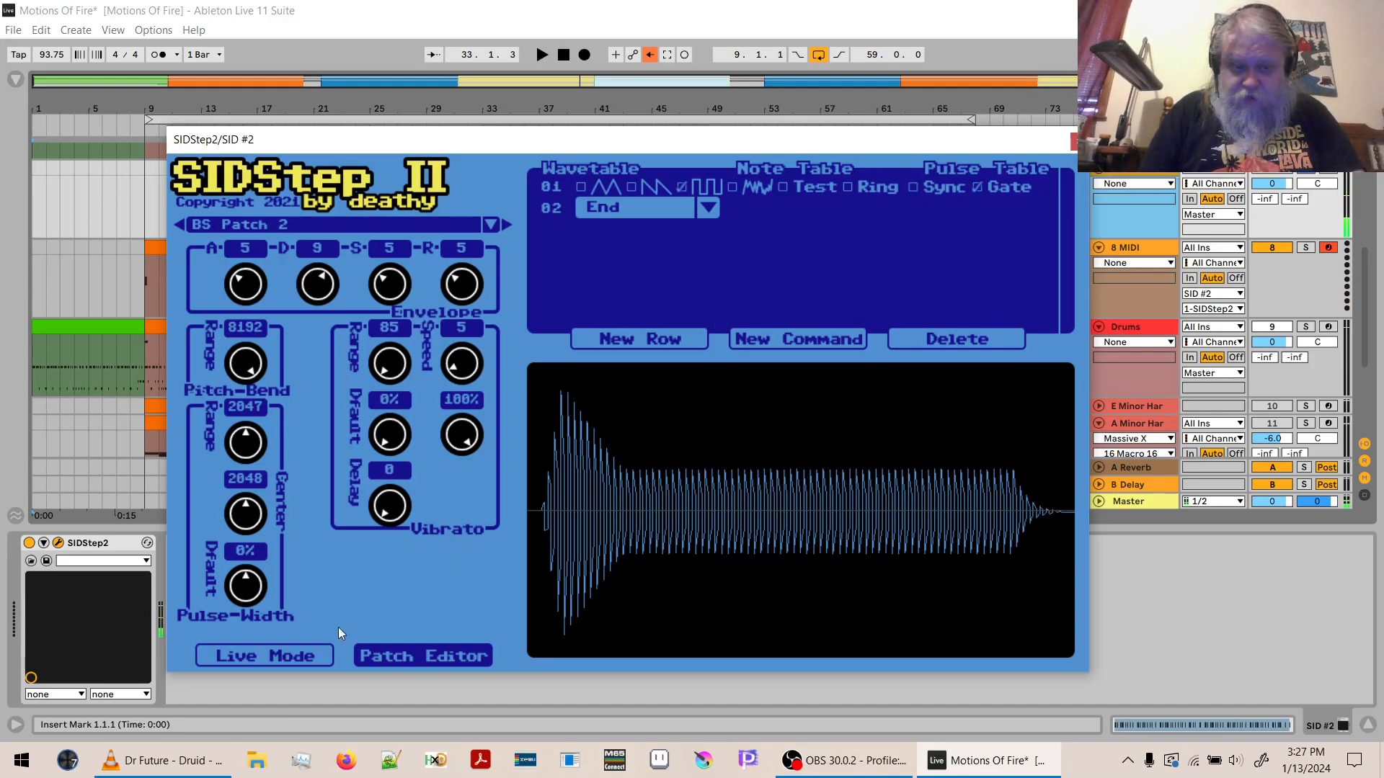
{"action": "left_click", "coordinate": [287, 659]}
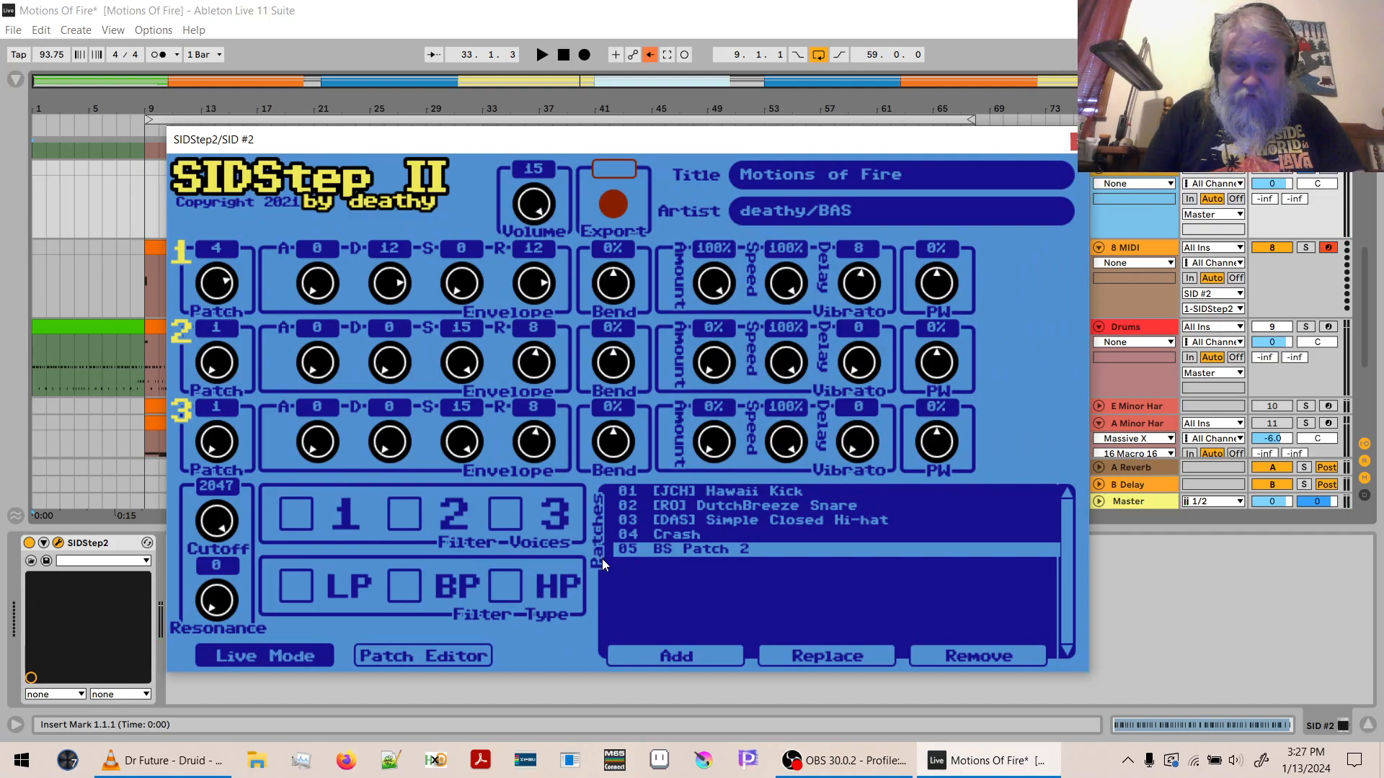
{"action": "left_click_drag", "start_coordinate": [223, 366], "coordinate": [231, 210]}
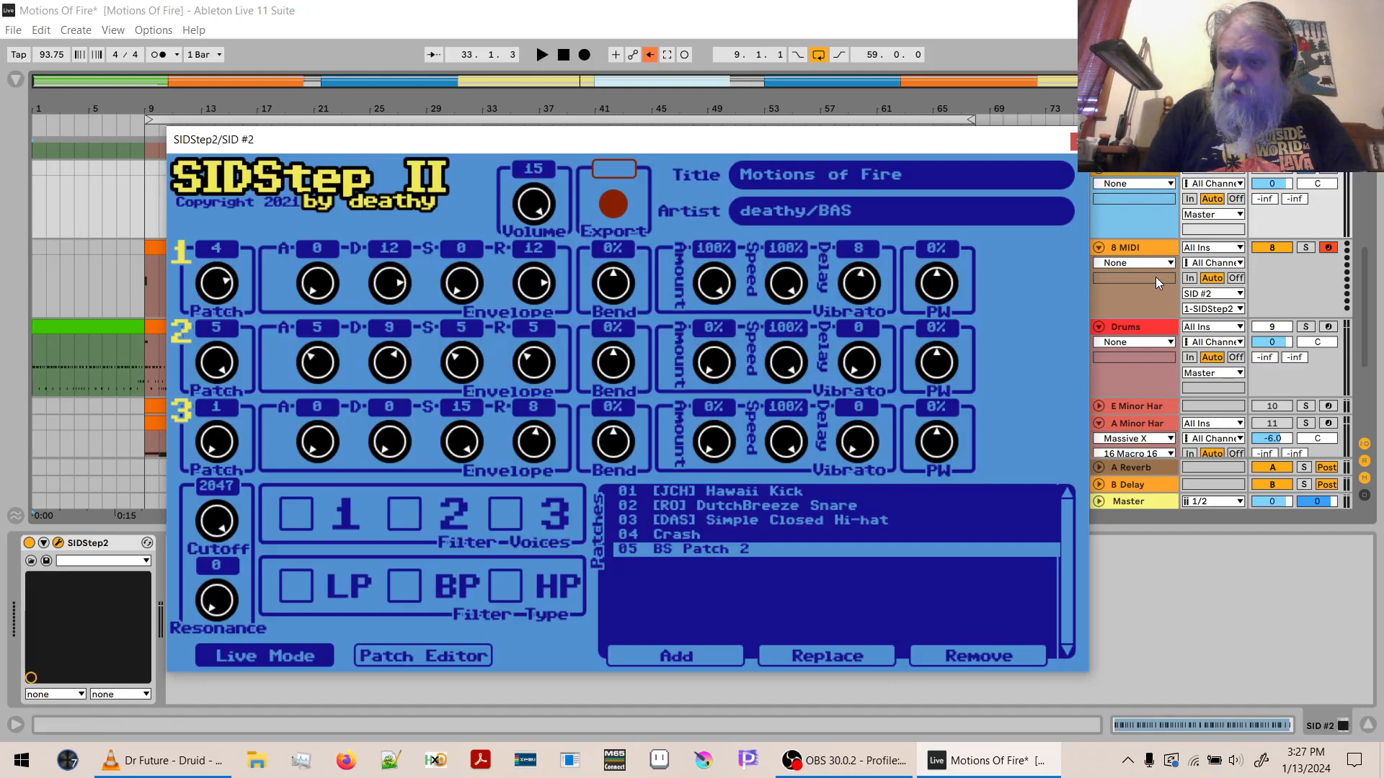
- Insert a new MIDI track below 8 MIDI and route its output to SID #2 on channel 2-SIDStep2
{"action": "left_click", "coordinate": [1142, 300]}
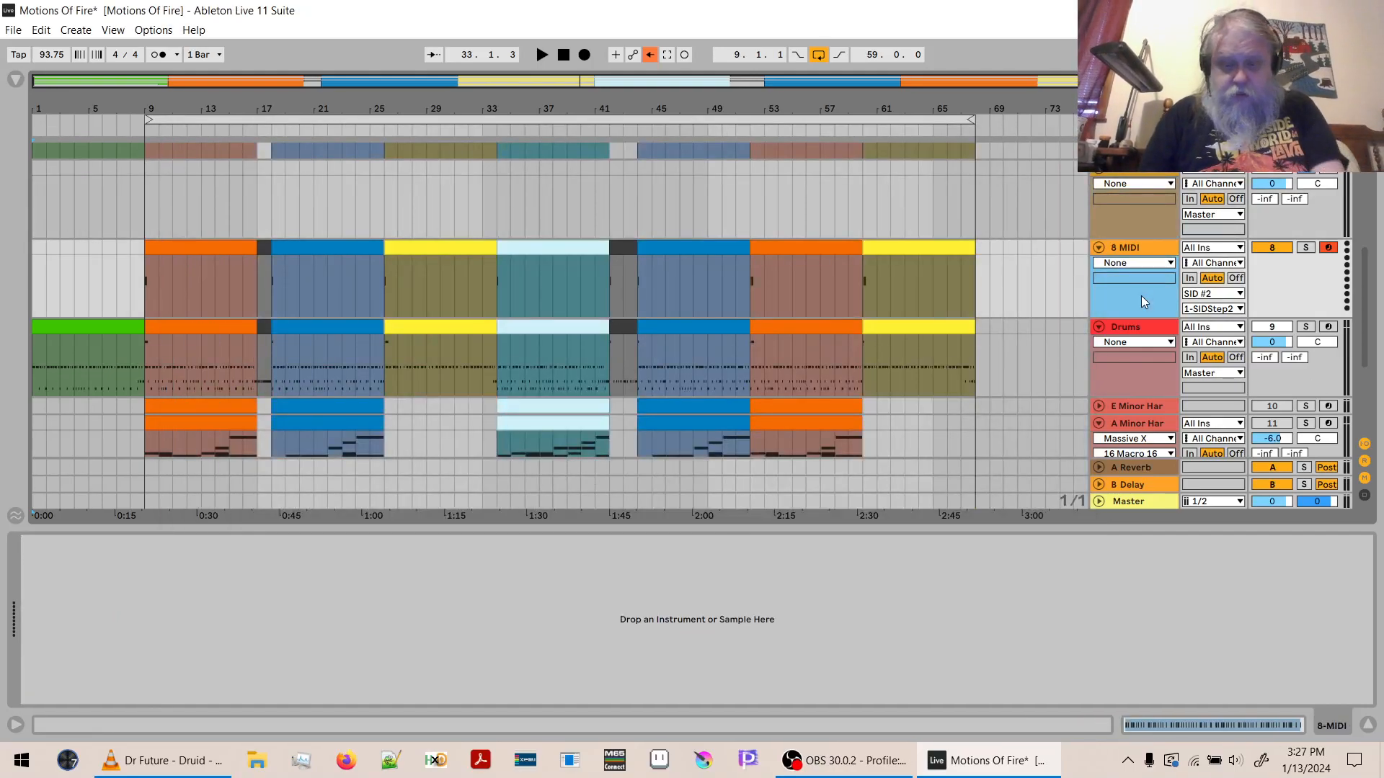
{"action": "key", "text": "ctrl+shift+t"}
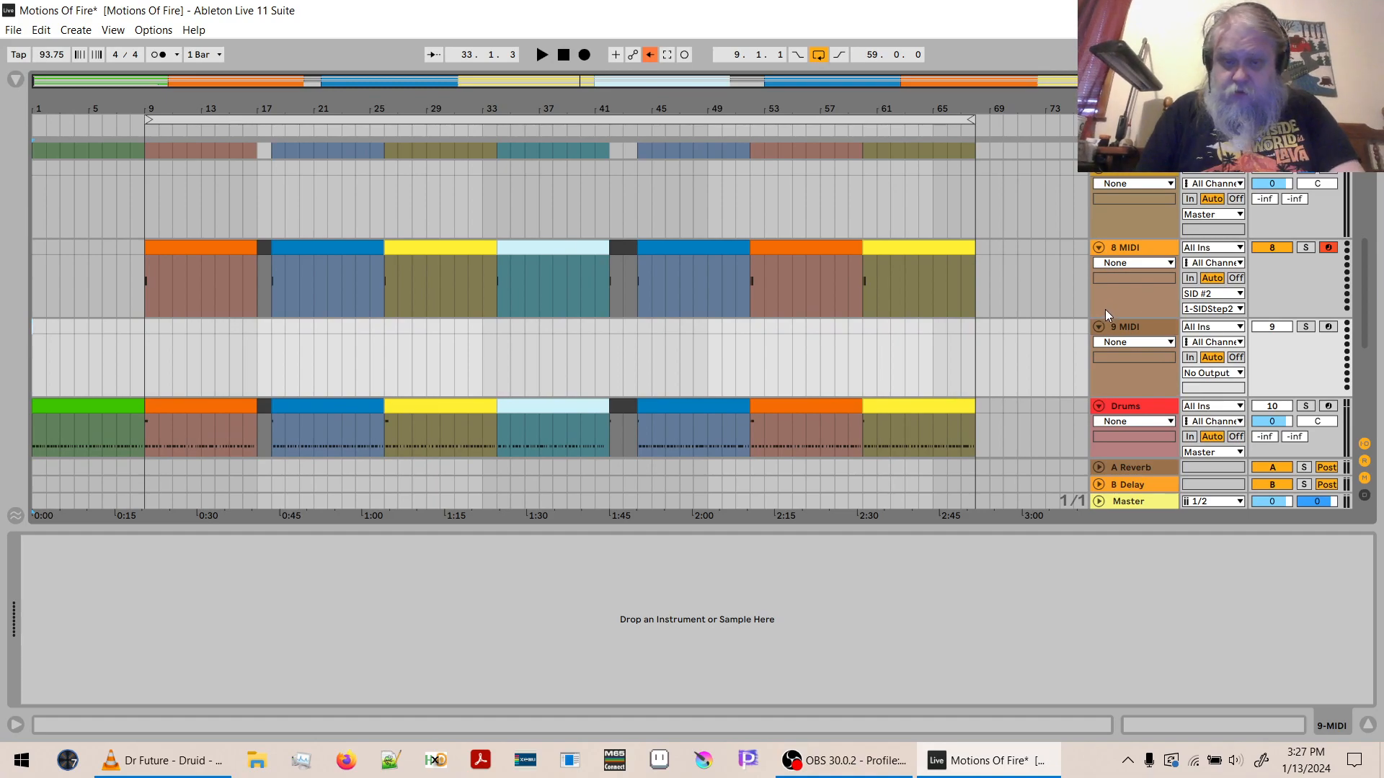
{"action": "left_click", "coordinate": [1215, 375]}
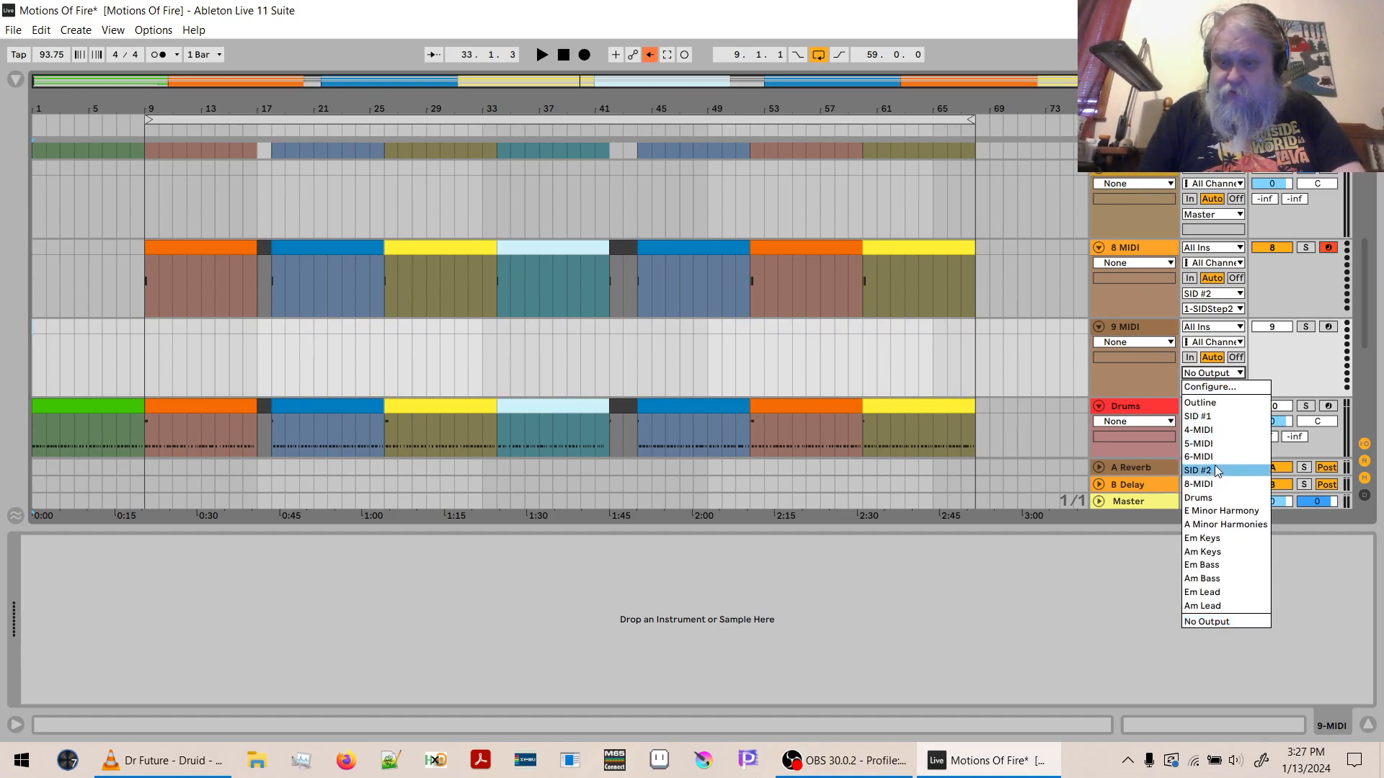
{"action": "left_click", "coordinate": [1214, 466]}
{"action": "left_click", "coordinate": [1204, 388]}
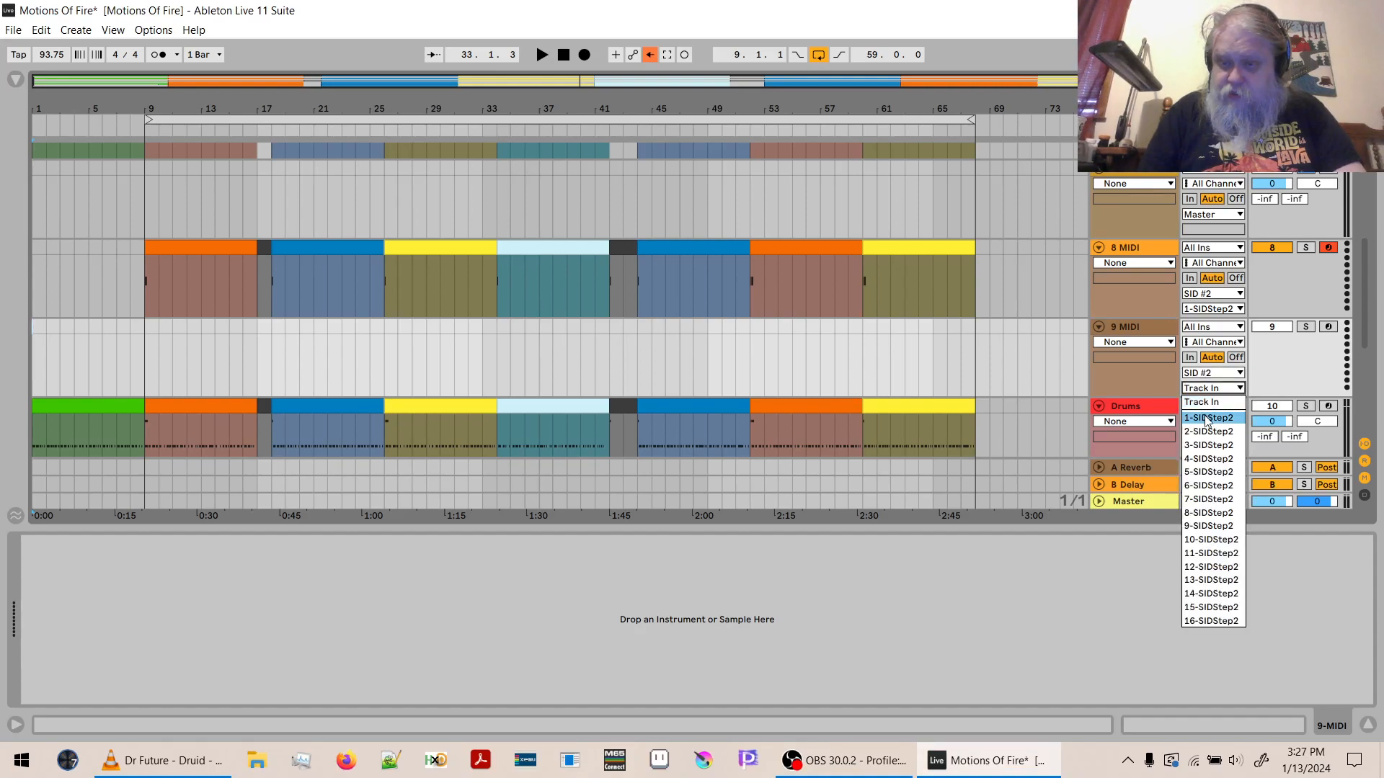
{"action": "left_click", "coordinate": [1209, 432]}
- Copy the Em Bass clips up to bar 68 and paste them into the 9 MIDI track starting at bar 1
{"action": "left_click_drag", "start_coordinate": [1360, 278], "coordinate": [1379, 365]}
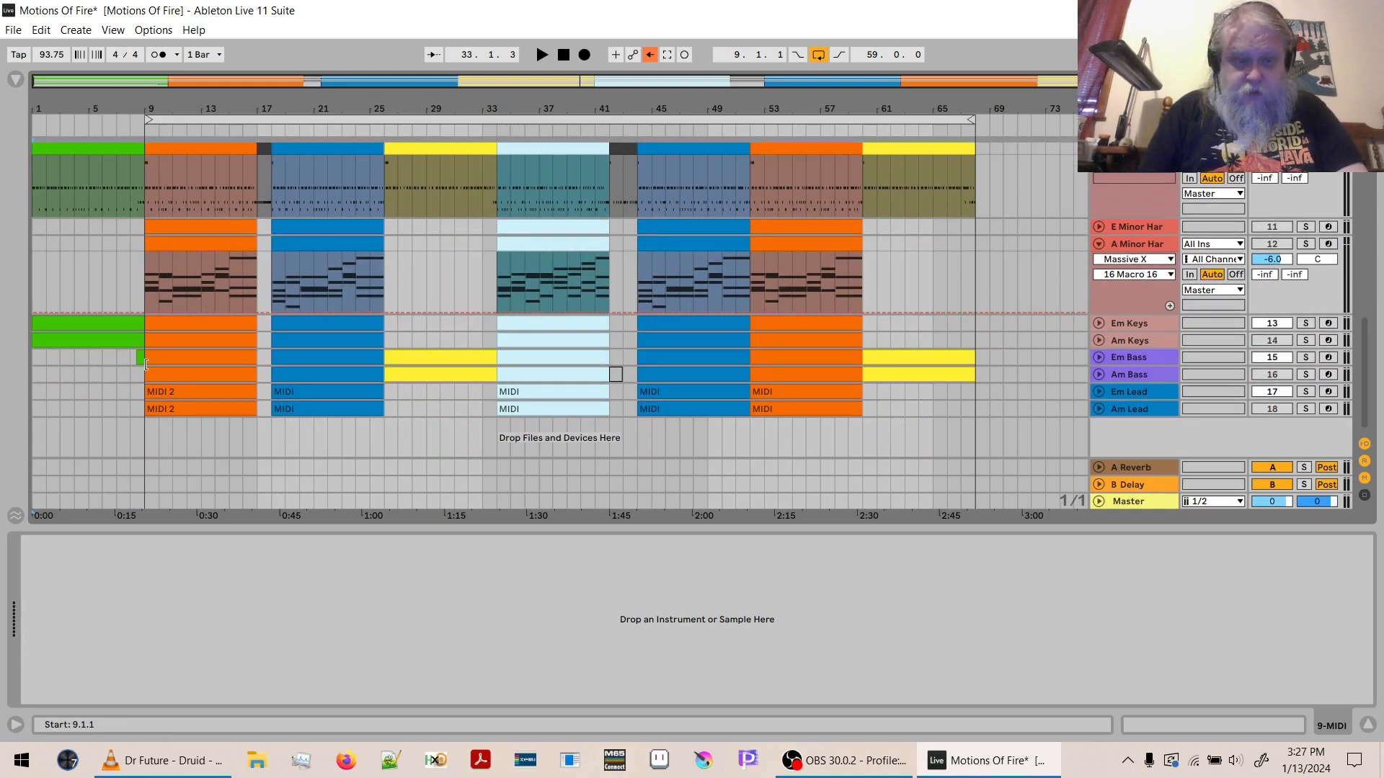
{"action": "left_click", "coordinate": [941, 357]}
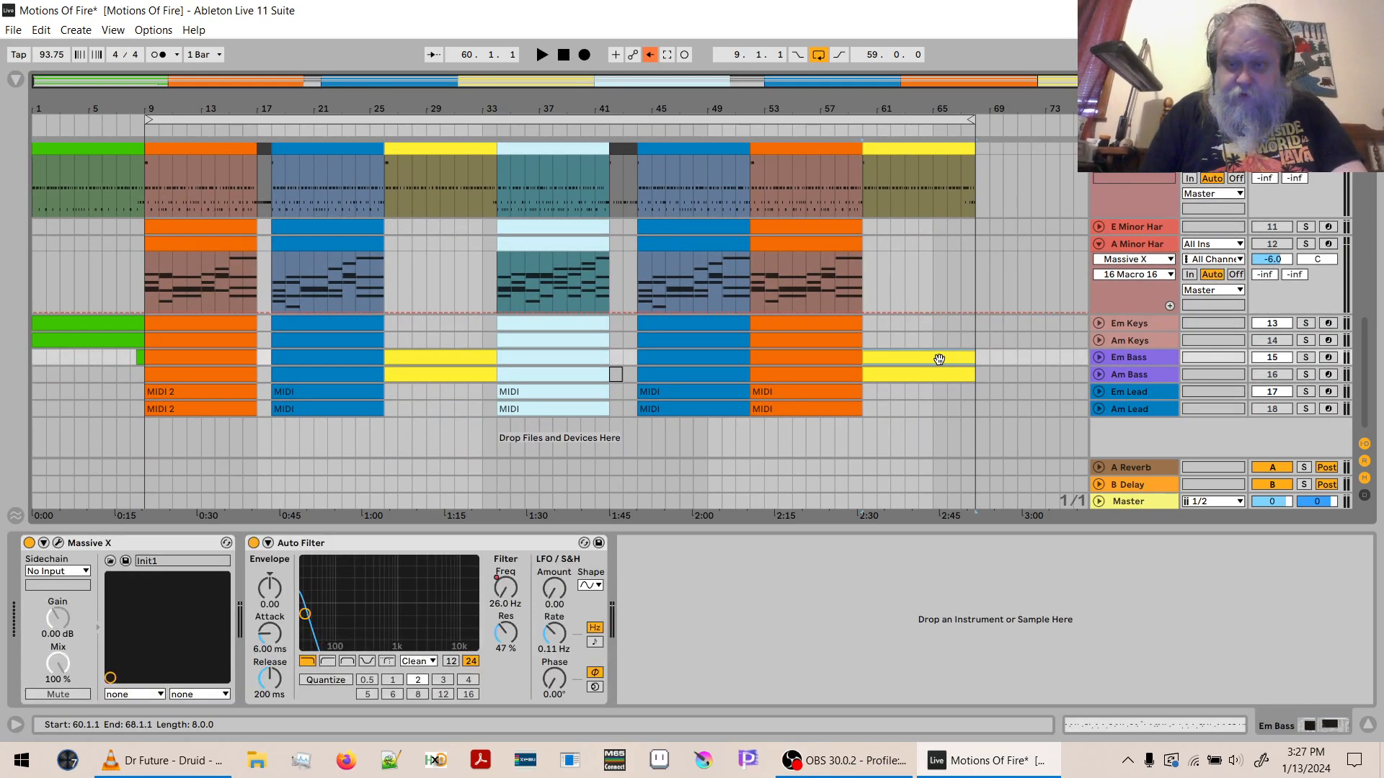
{"action": "left_click", "coordinate": [36, 358], "text": "shift"}
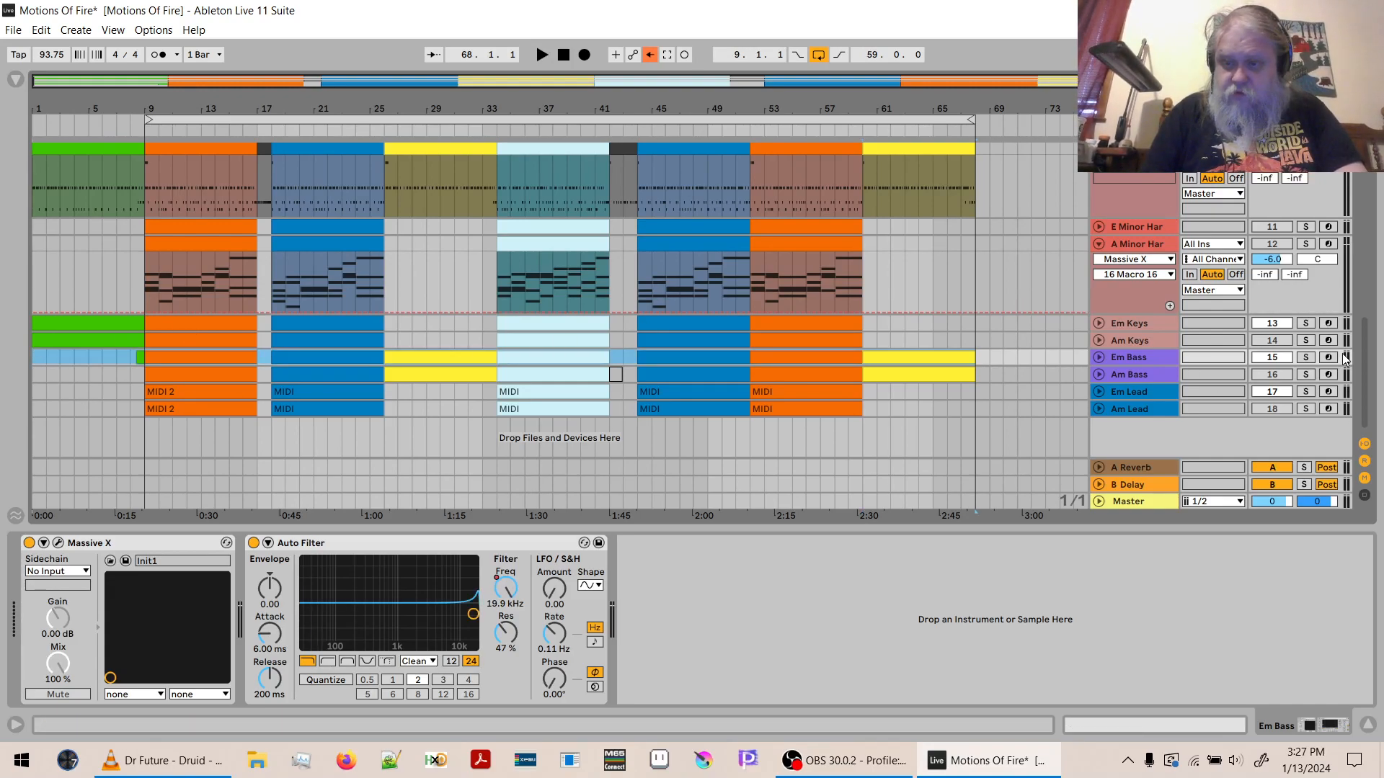
{"action": "left_click_drag", "start_coordinate": [1363, 359], "coordinate": [1362, 313]}
{"action": "scroll", "coordinate": [547, 358], "scroll_direction": "up", "scroll_amount": 5}
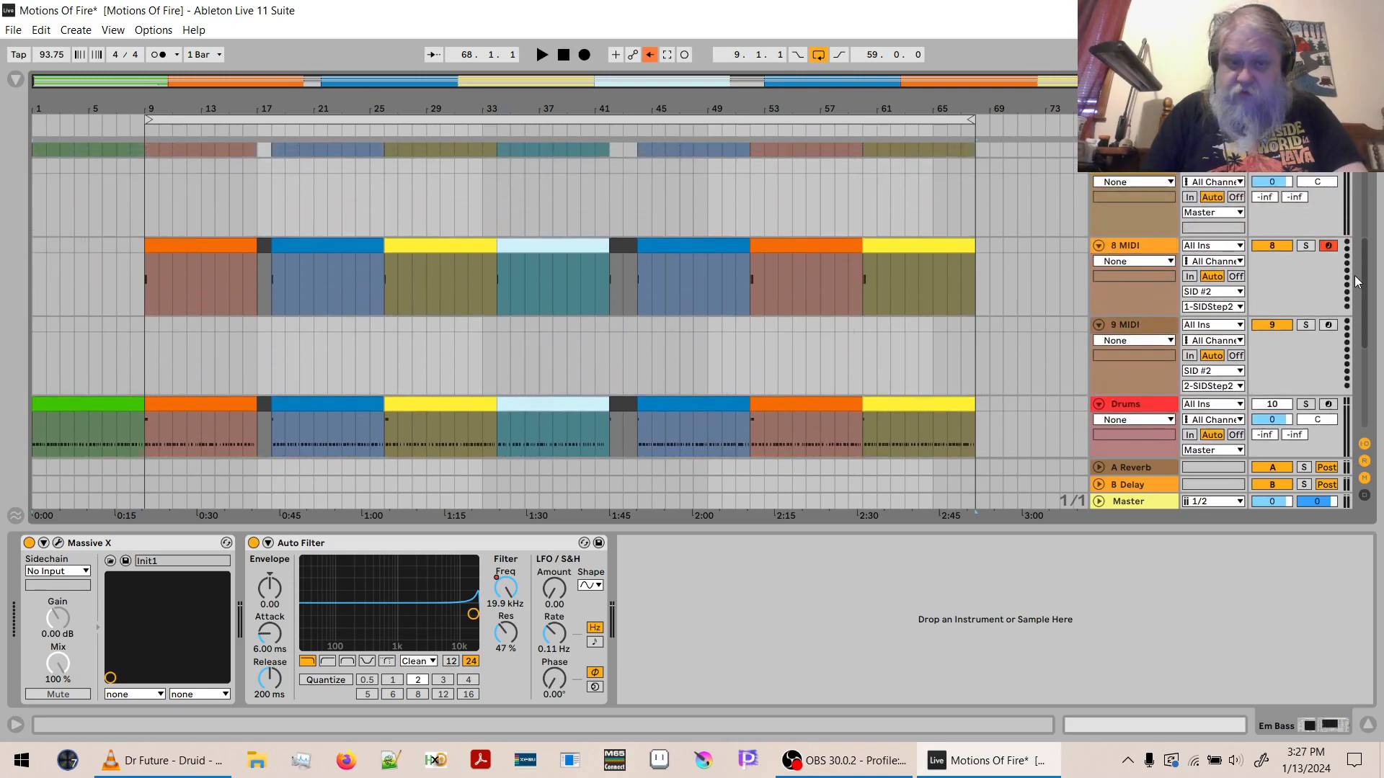
{"action": "left_click", "coordinate": [38, 381]}
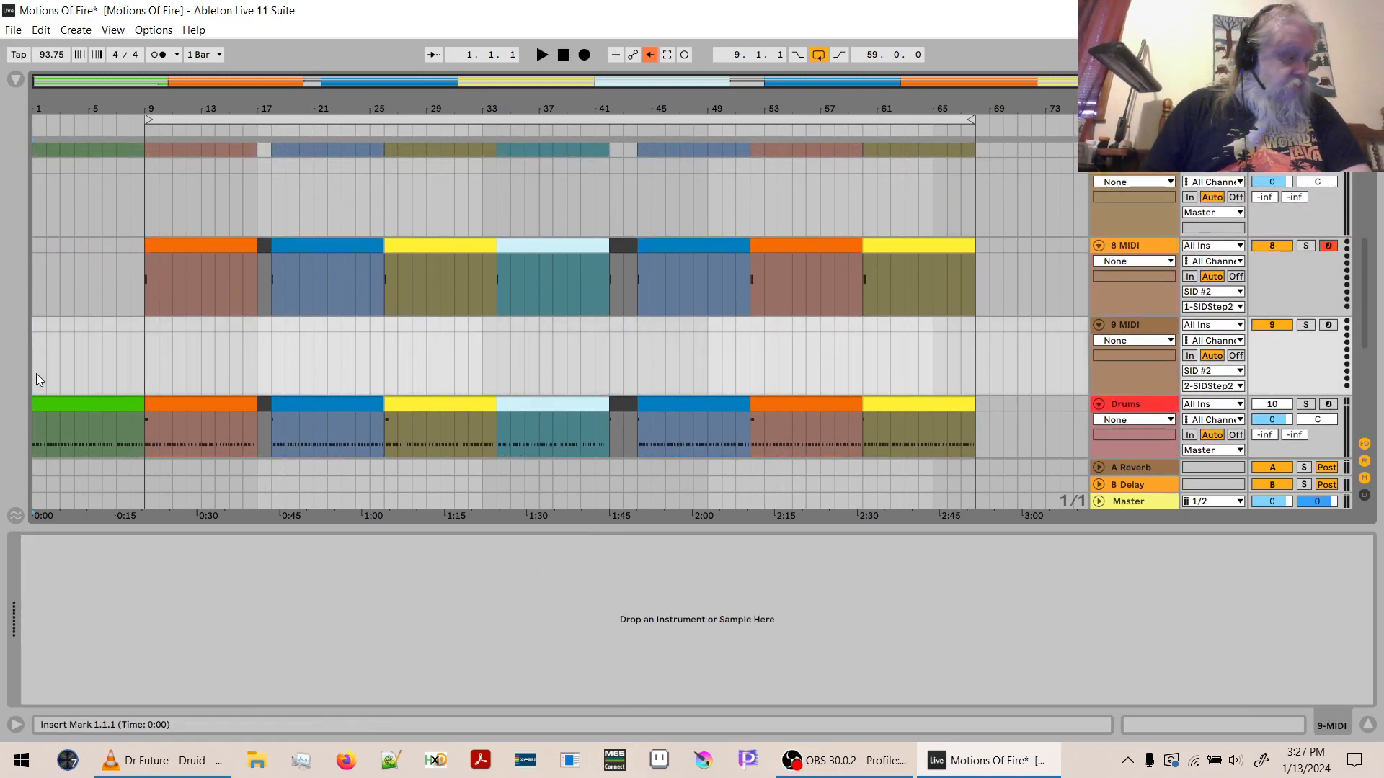
{"action": "key", "text": "ctrl+v"}
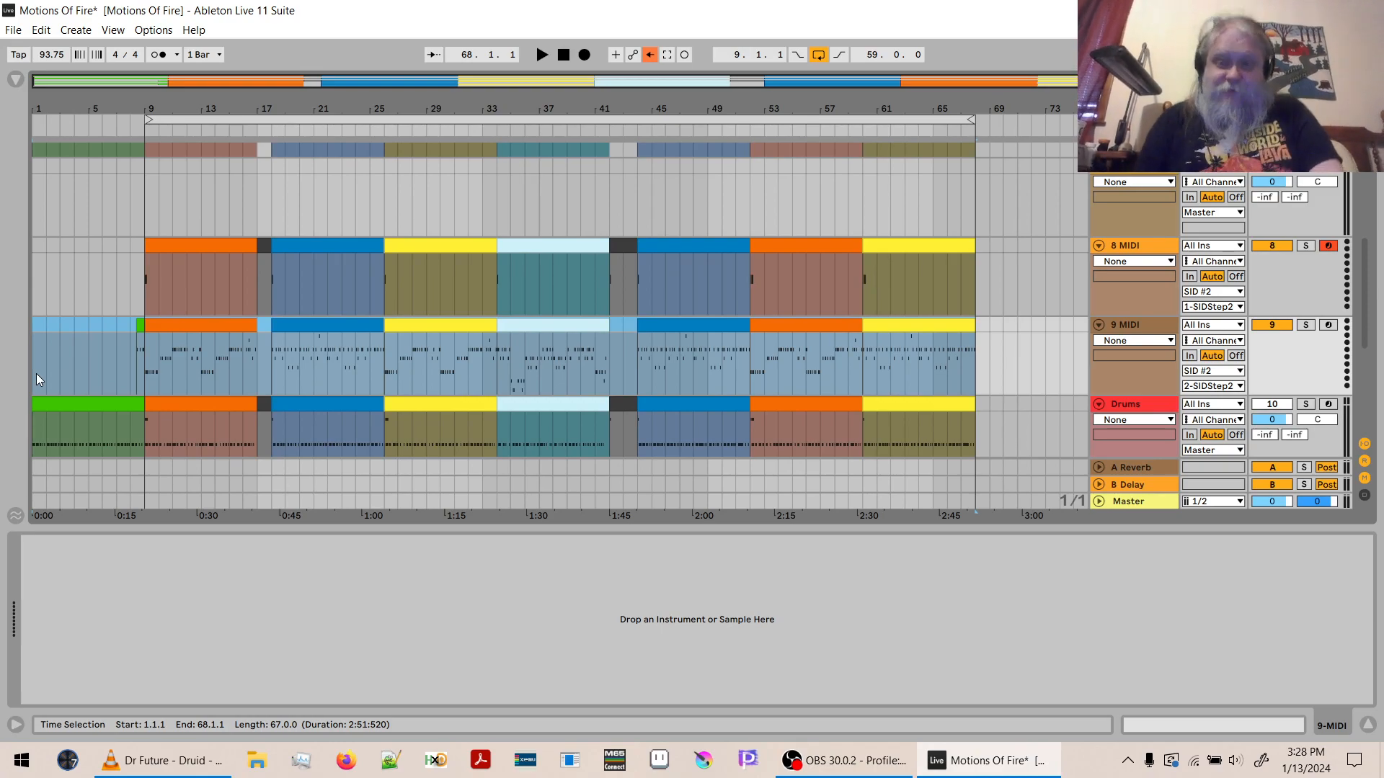
- Audition the pasted bass clip at bar 18 on 9 MIDI and examine its notes in an enlarged clip editor
{"action": "left_click", "coordinate": [616, 328]}
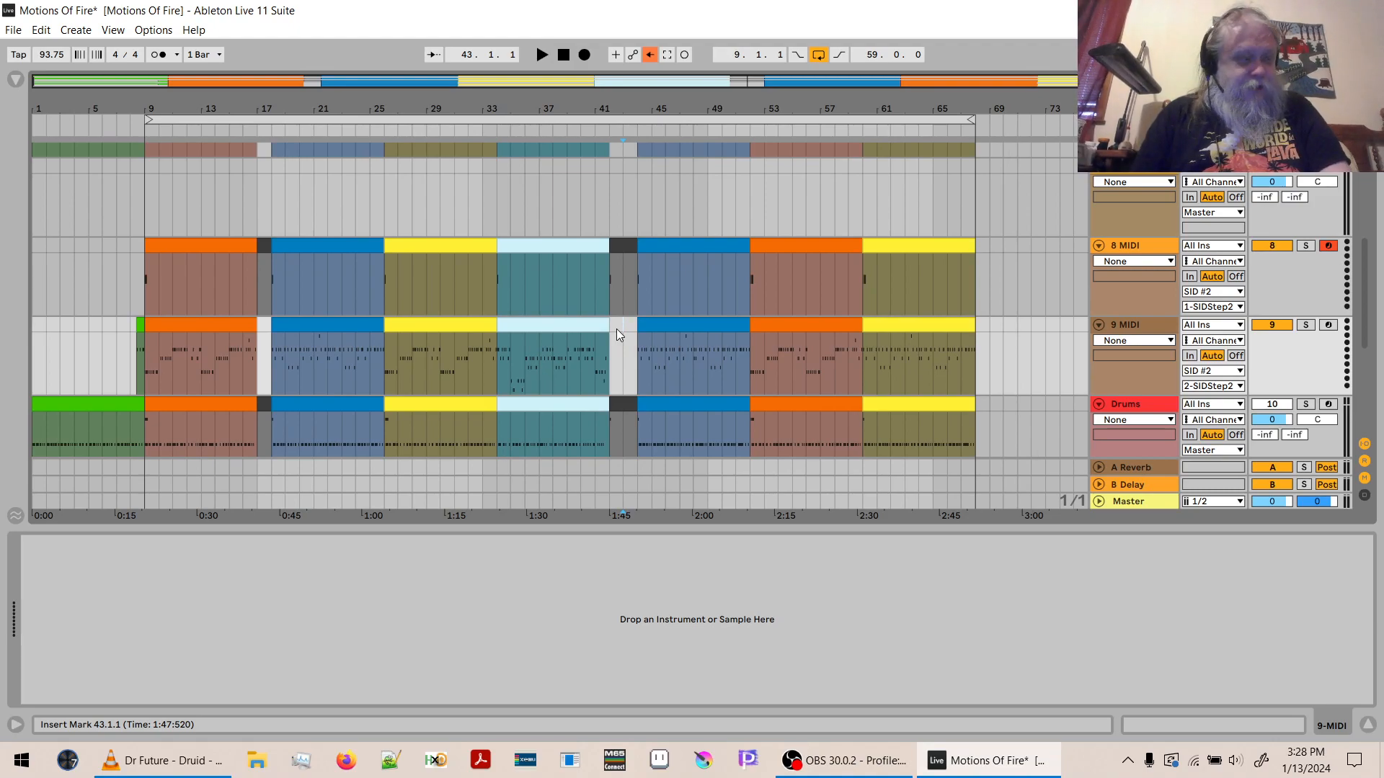
{"action": "key", "text": "Left"}
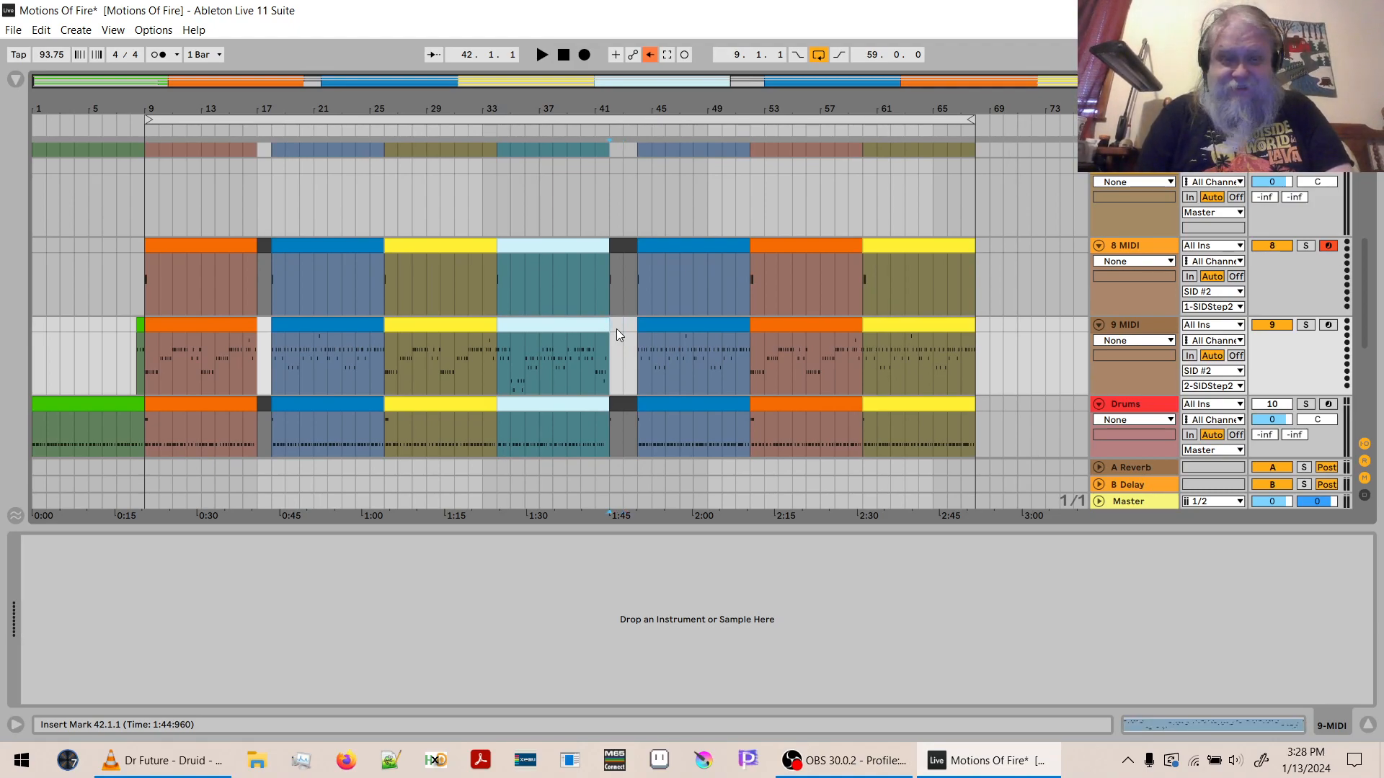
{"action": "left_click", "coordinate": [307, 326]}
{"action": "key", "text": "space"}
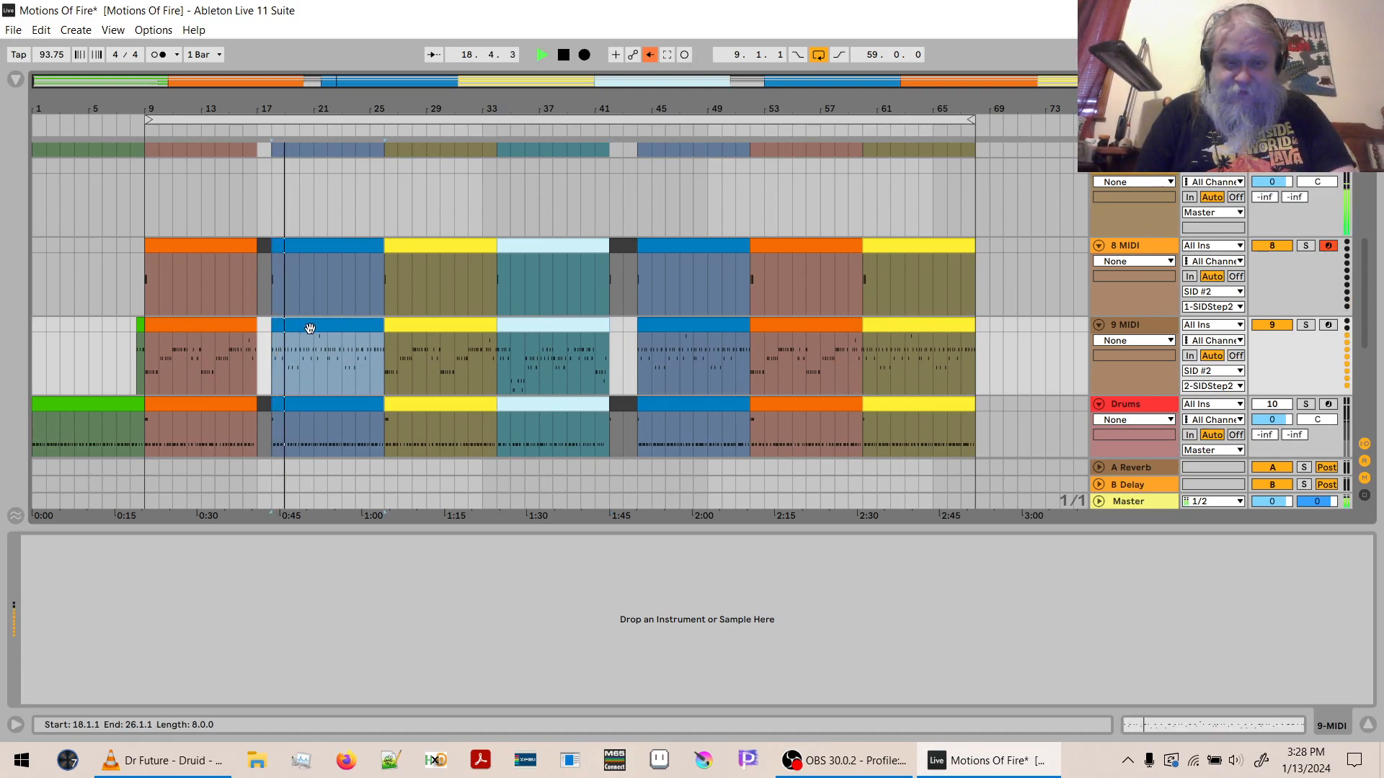
{"action": "key", "text": "space"}
{"action": "double_click", "coordinate": [310, 328]}
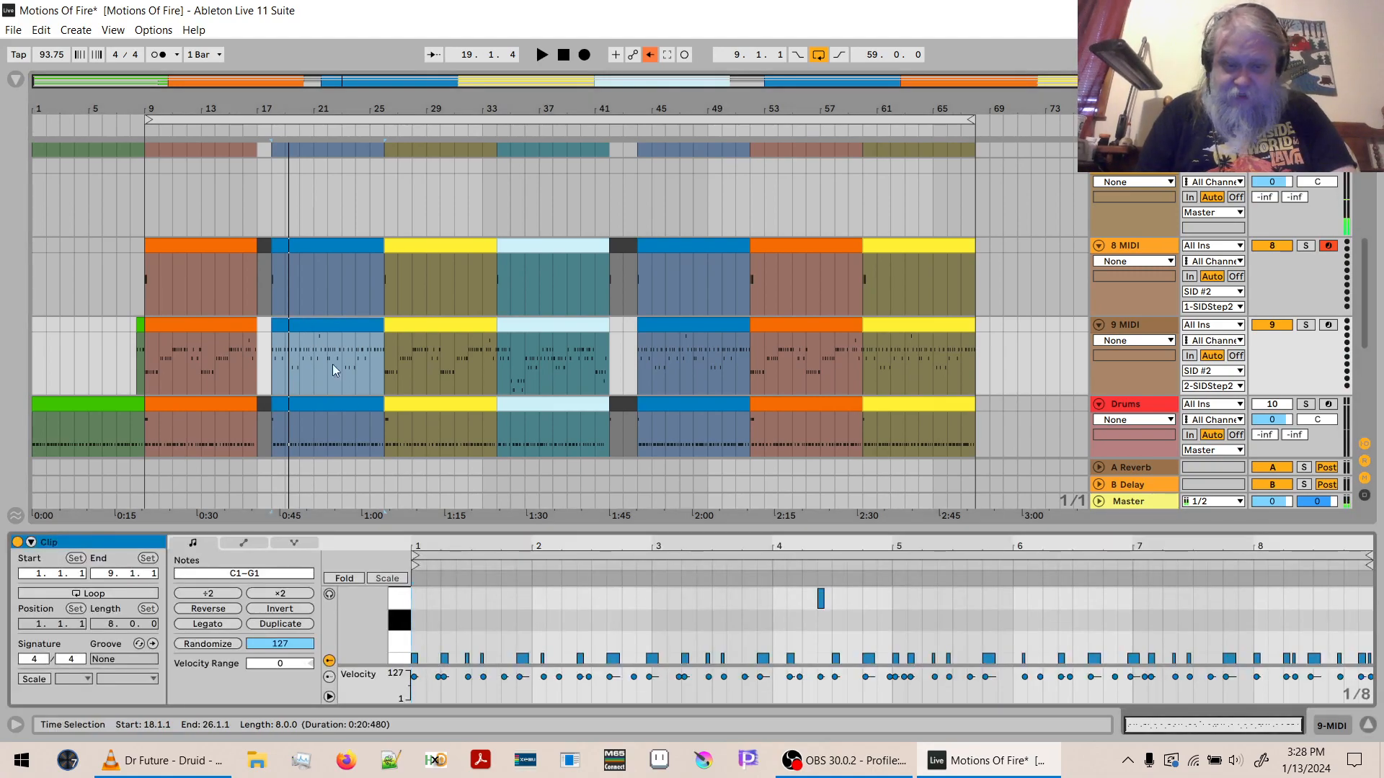
{"action": "left_click_drag", "start_coordinate": [482, 526], "coordinate": [490, 386]}
{"action": "key", "text": "space"}
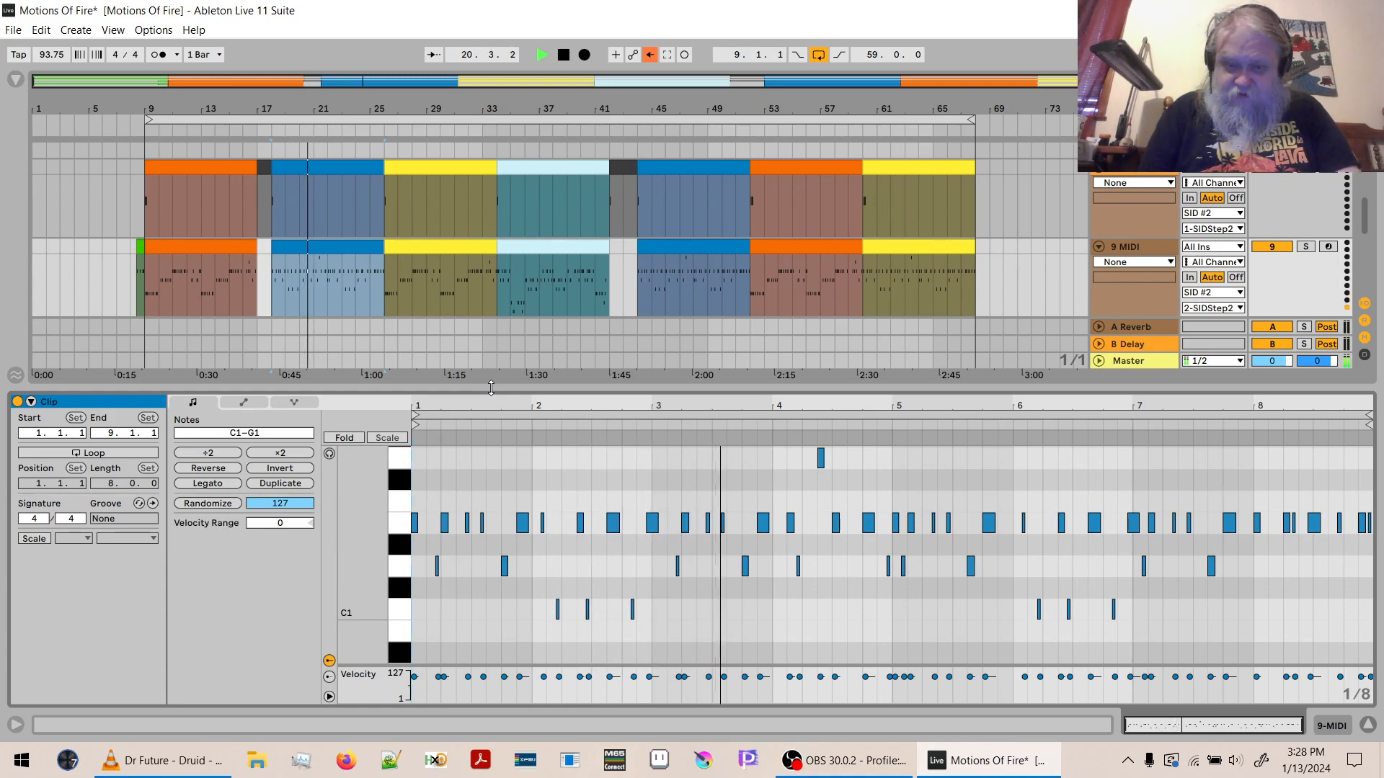
{"action": "key", "text": "space"}
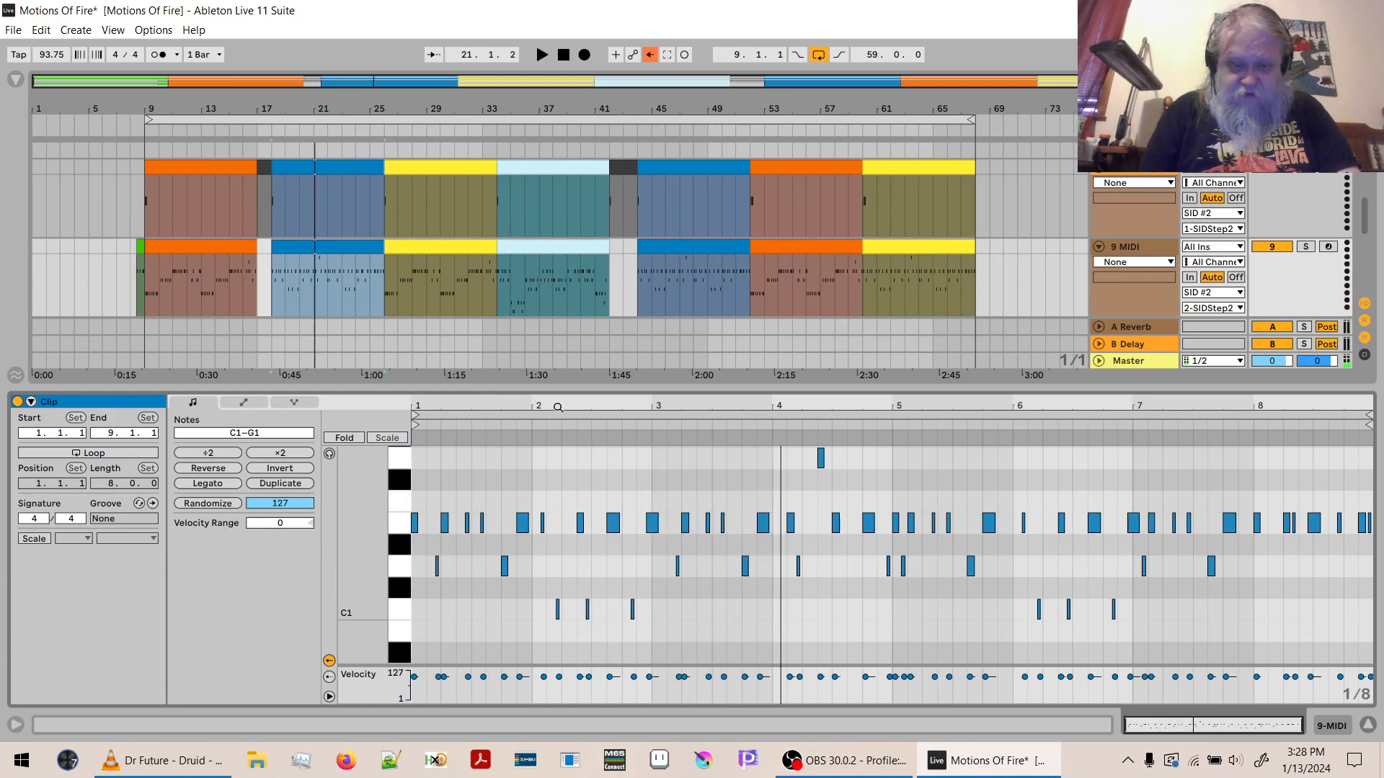
- Try transposing the notes of the bar 18 bass clip by -12 semitones, play it back, and undo the transposition
{"action": "left_click", "coordinate": [266, 435]}
{"action": "type", "text": "-12"}
{"action": "key", "text": "Return"}
{"action": "key", "text": "space"}
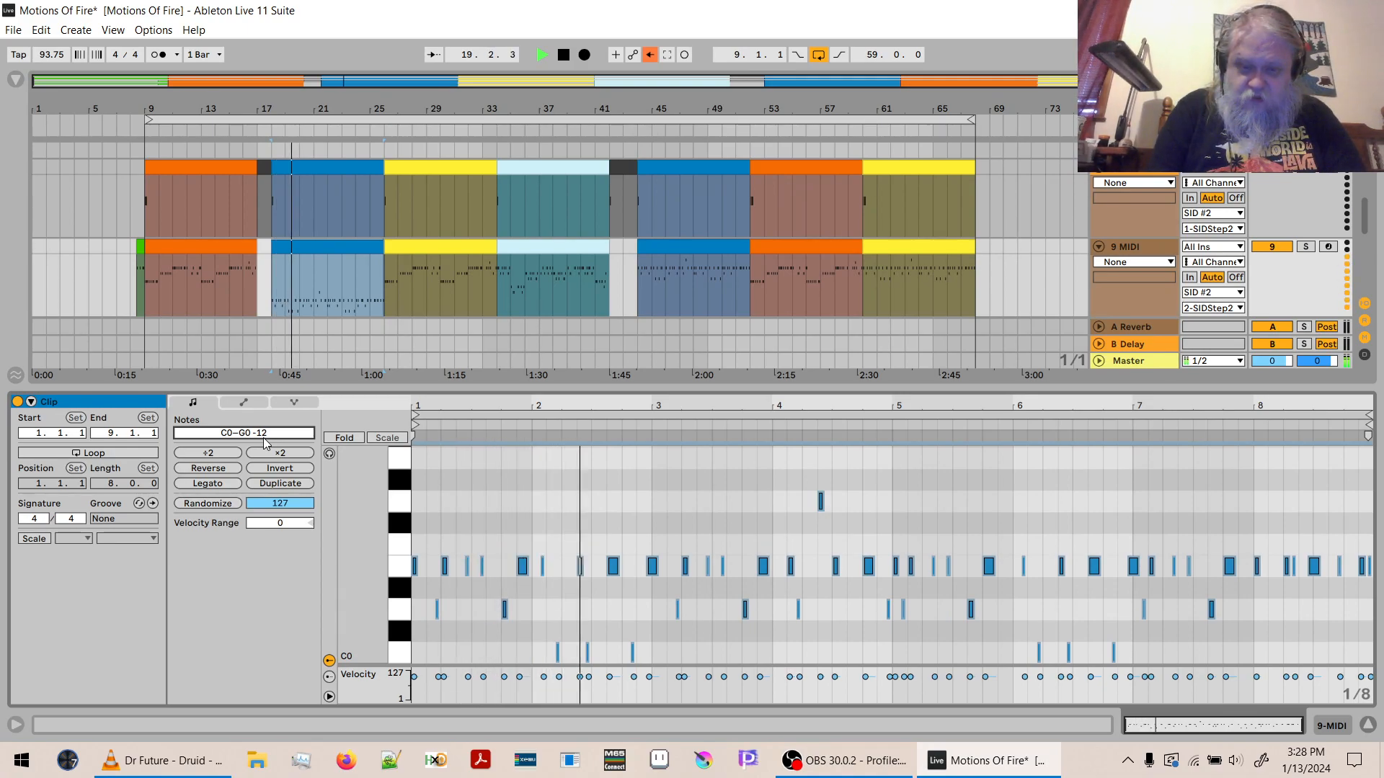
{"action": "key", "text": "space"}
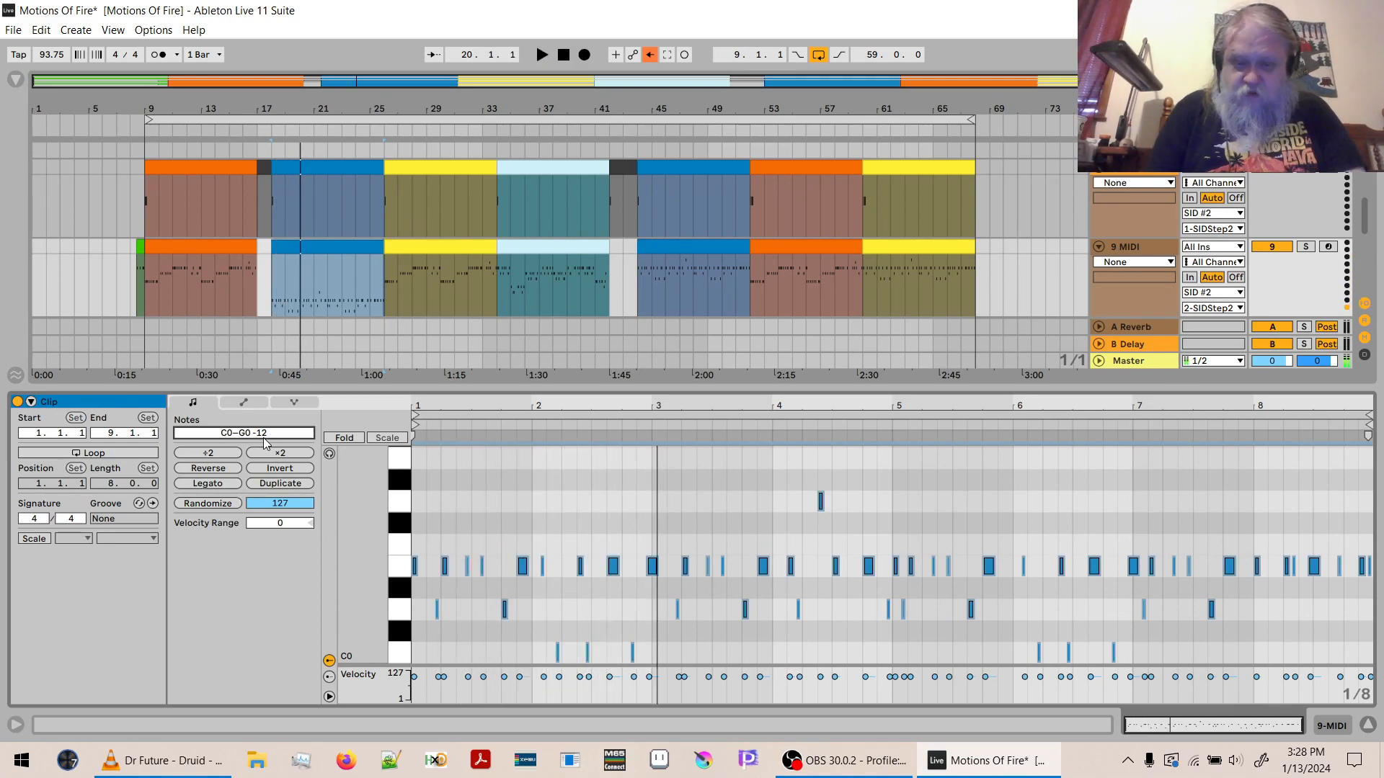
{"action": "key", "text": "ctrl+z"}
- Select all the bass clips on 9 MIDI, try transposing their notes by -12 semitones, and undo the transposition
{"action": "left_click", "coordinate": [908, 245]}
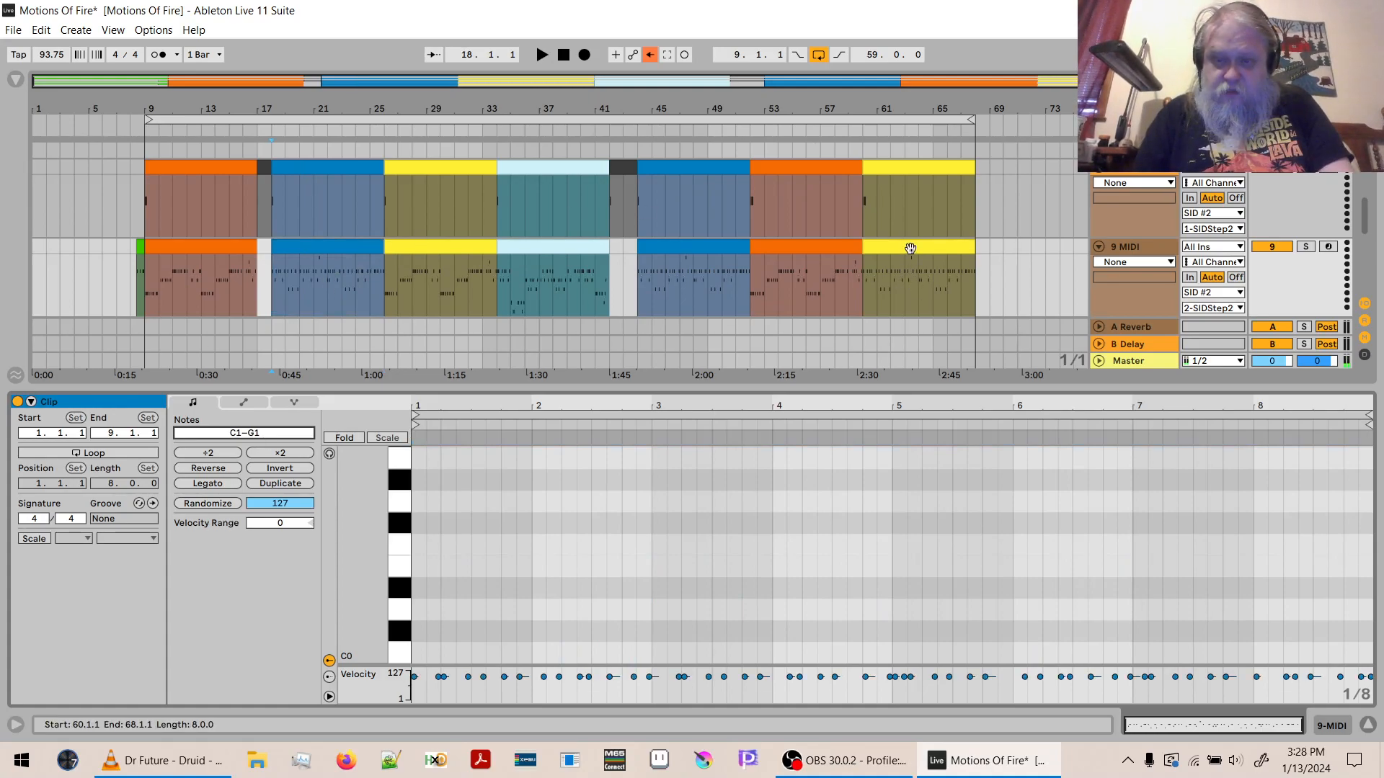
{"action": "left_click", "coordinate": [136, 249], "text": "shift"}
{"action": "type", "text": "-12"}
{"action": "key", "text": "Return"}
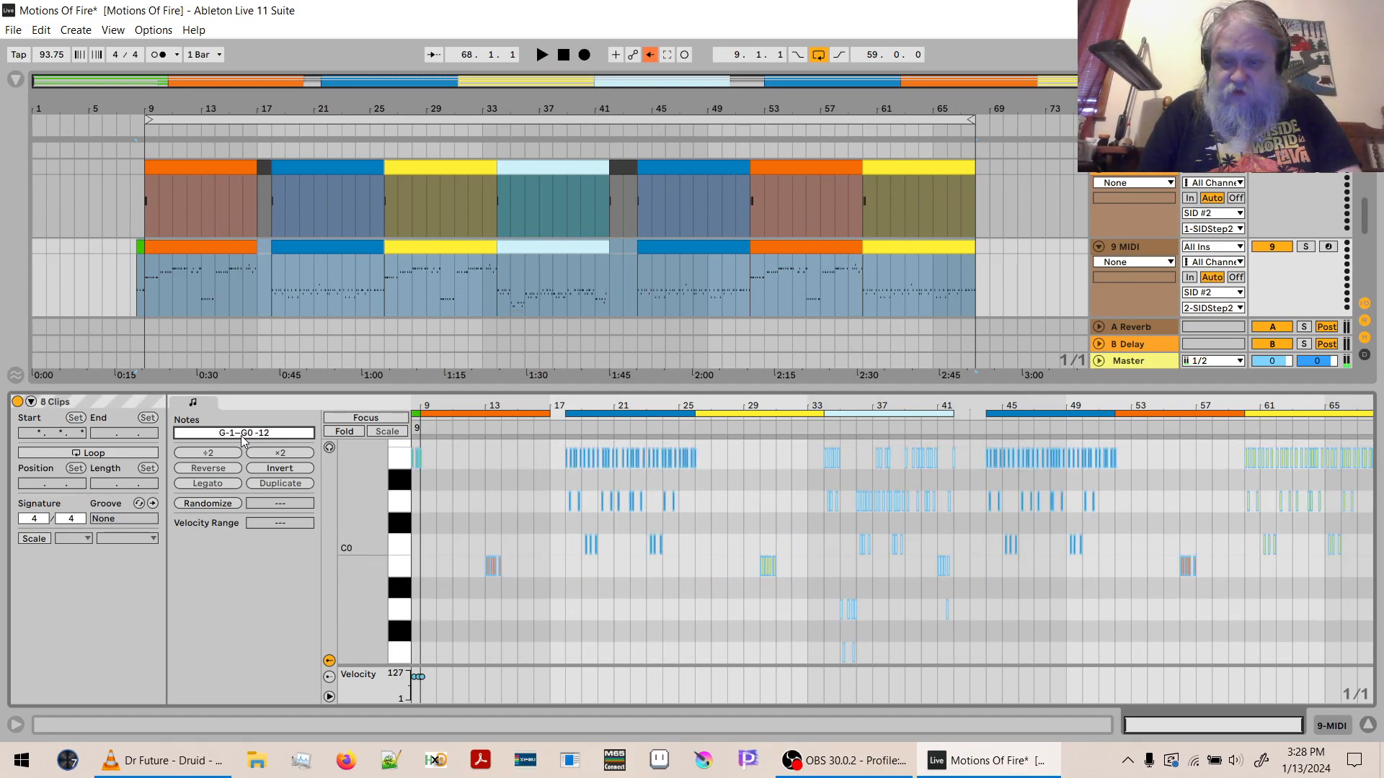
{"action": "key", "text": "ctrl+z"}
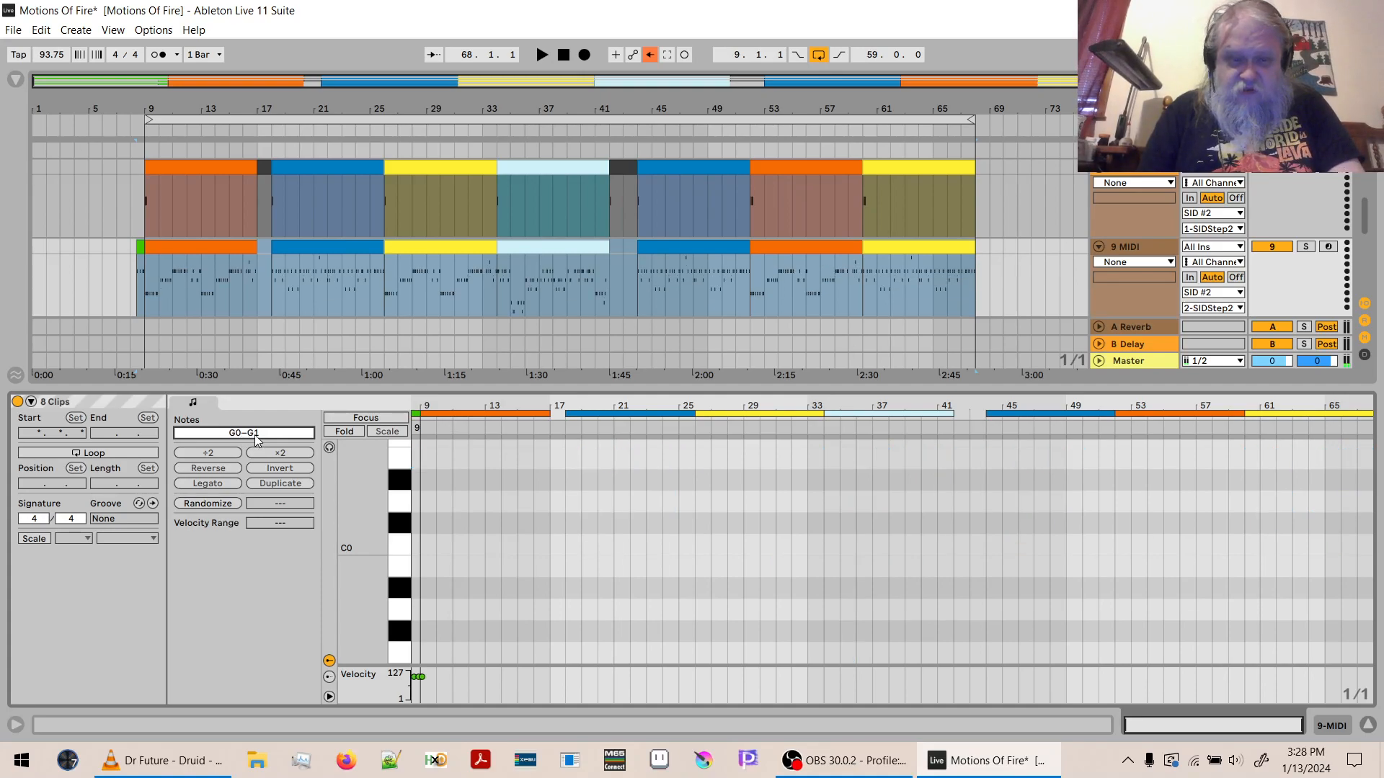
- Select all notes across the bass clips on 9 MIDI, transpose them by -12 semitones, and audition the result from bar 9
{"action": "left_click", "coordinate": [603, 527]}
{"action": "key", "text": "ctrl+a"}
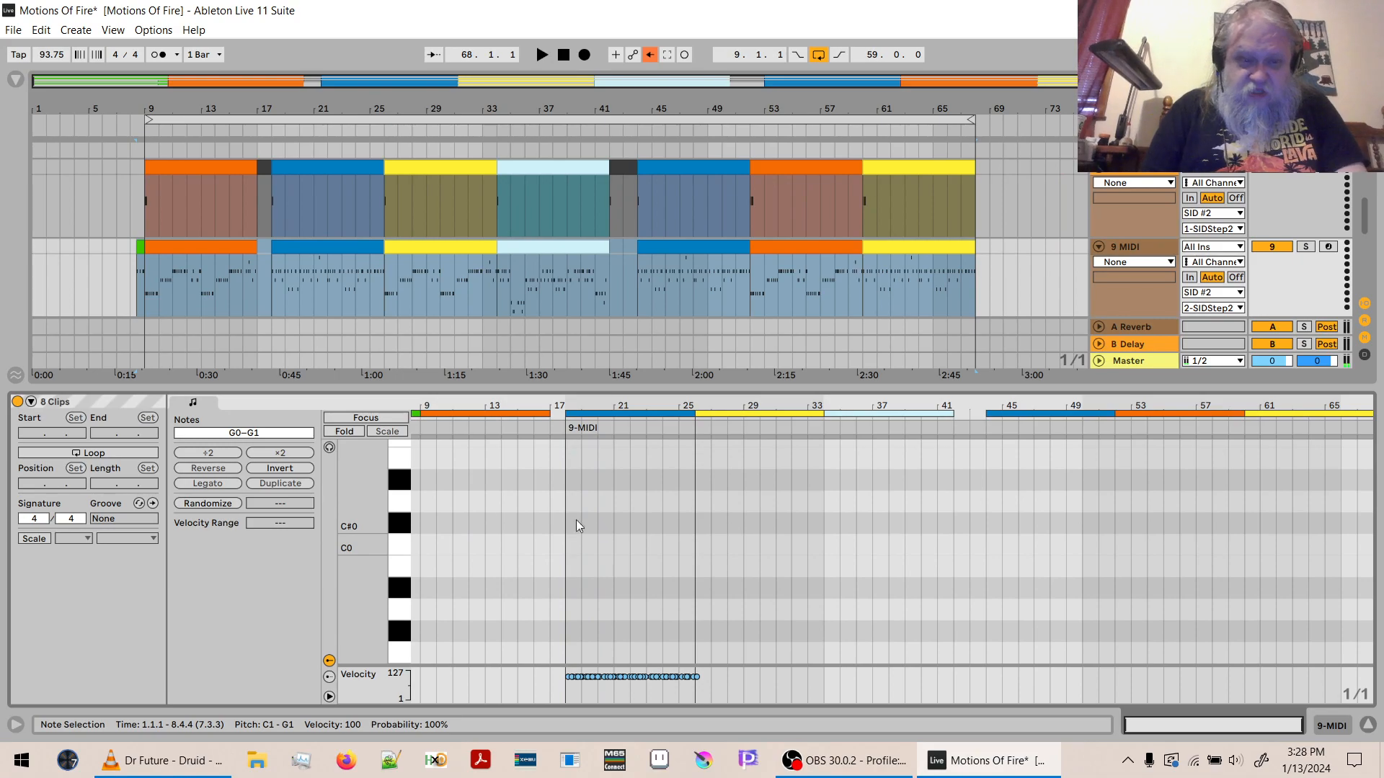
{"action": "left_click", "coordinate": [239, 434]}
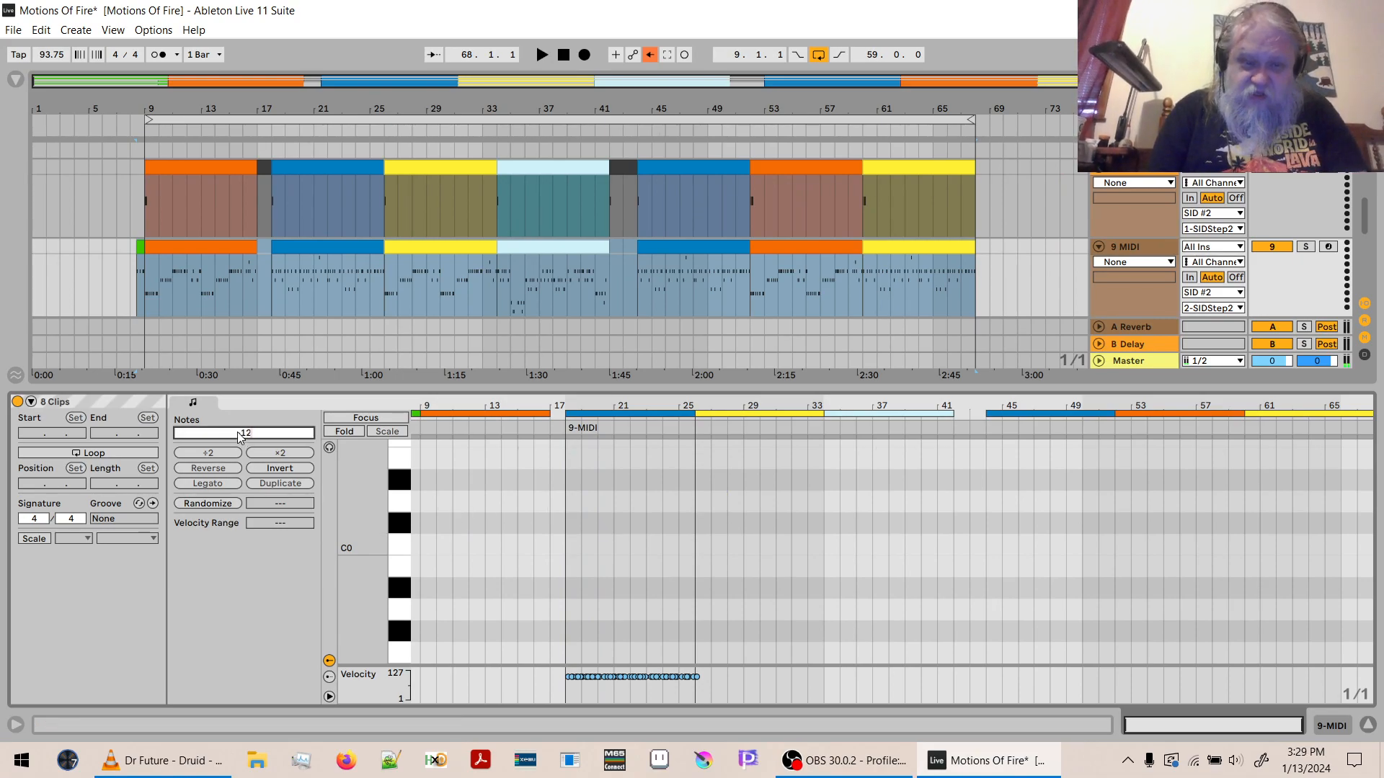
{"action": "key", "text": "shift+Down"}
{"action": "key", "text": "space"}
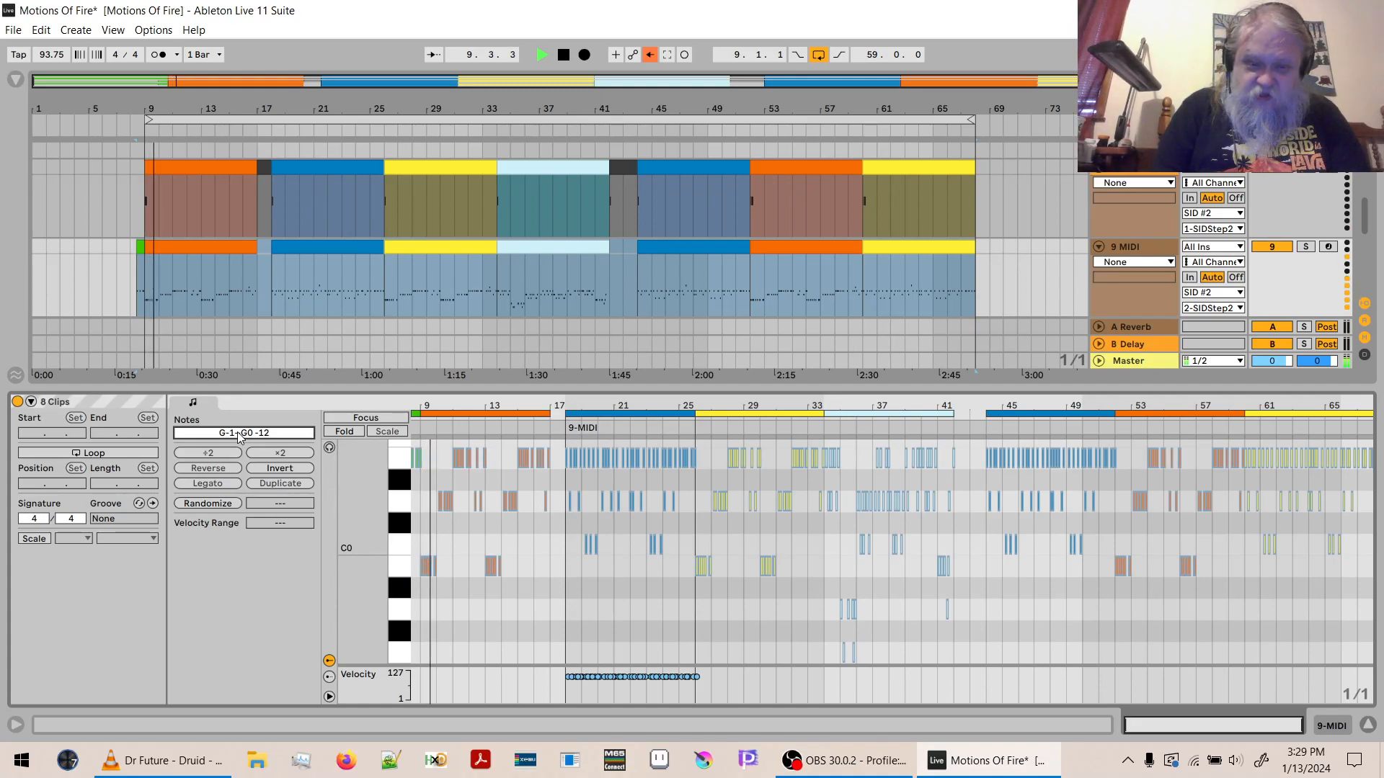
{"action": "key", "text": "space"}
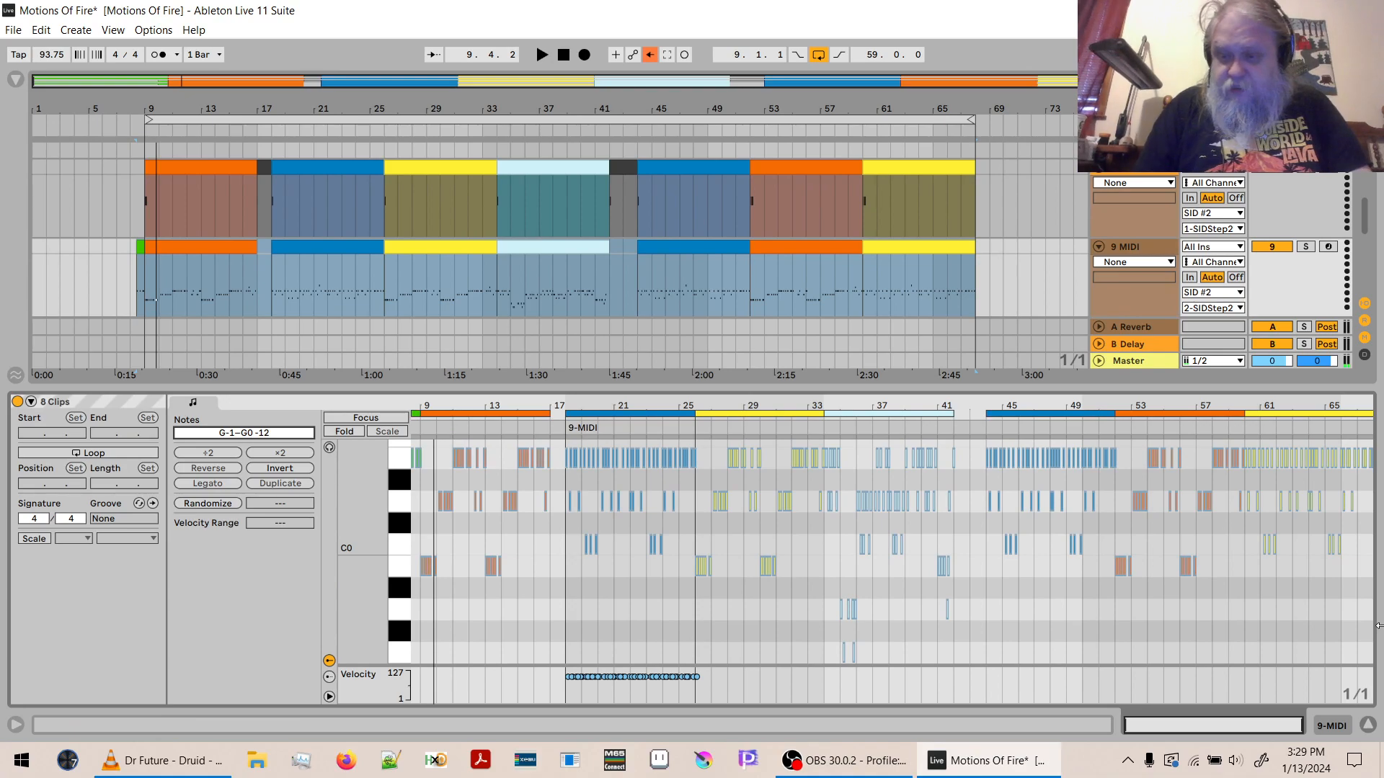
- Hide the clip editor and add the Envelope MIDI effect to the 9 MIDI track
{"action": "left_click", "coordinate": [1369, 726]}
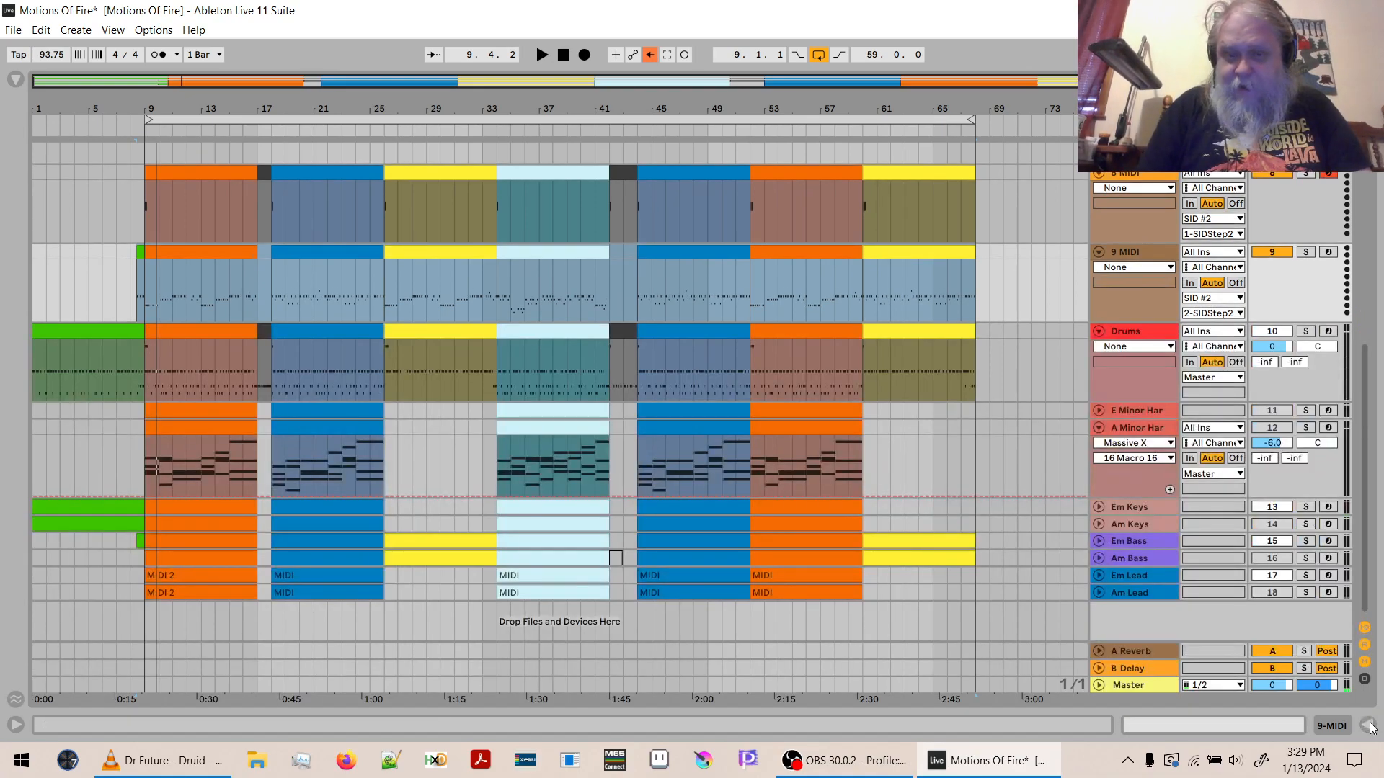
{"action": "left_click", "coordinate": [1144, 312]}
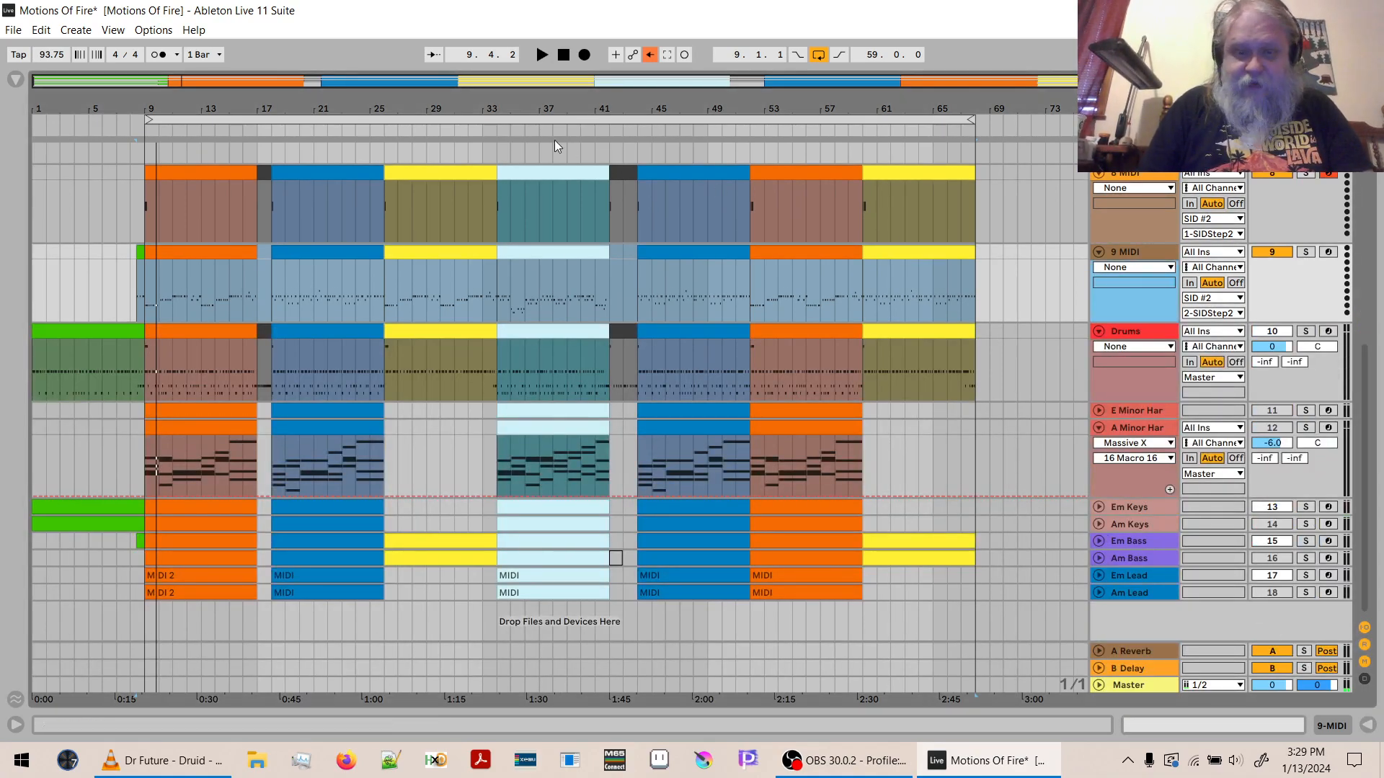
{"action": "left_click", "coordinate": [16, 80]}
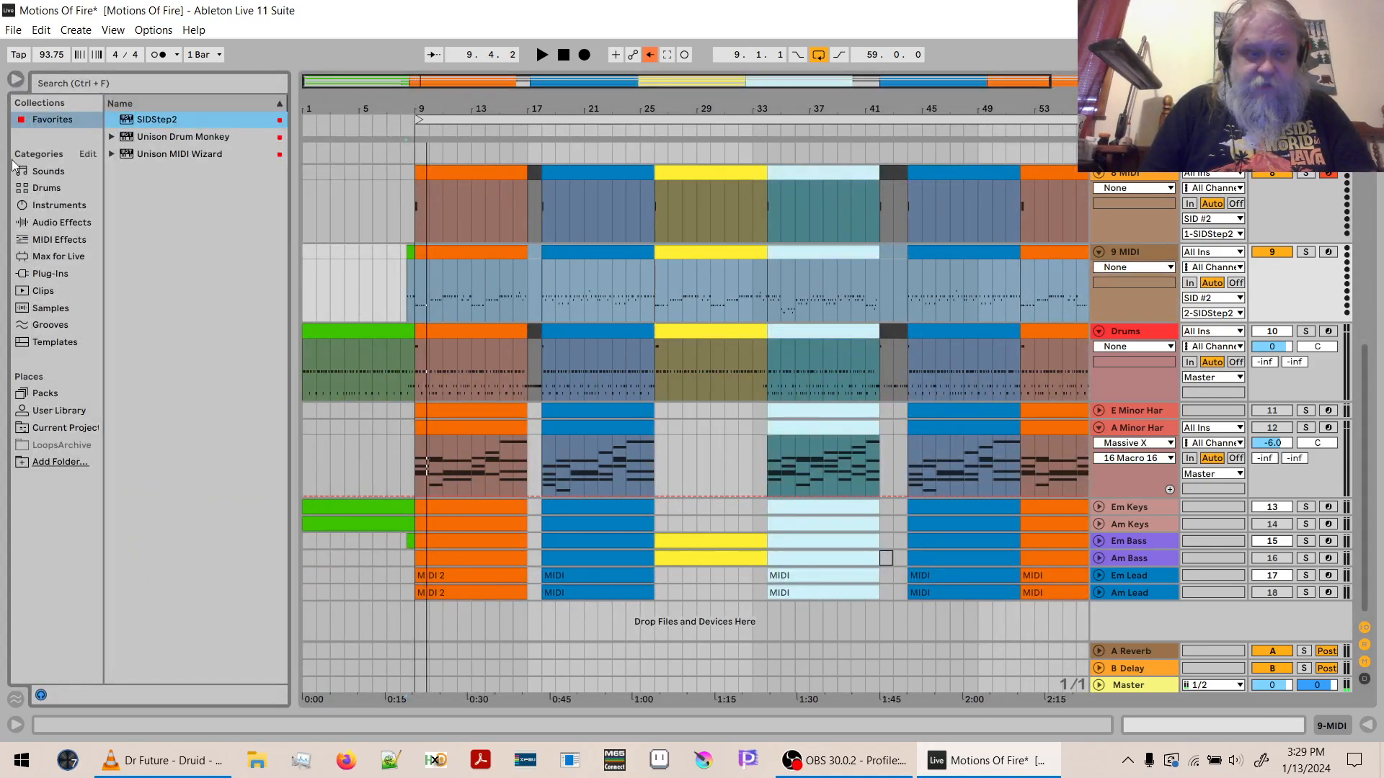
{"action": "left_click", "coordinate": [49, 239]}
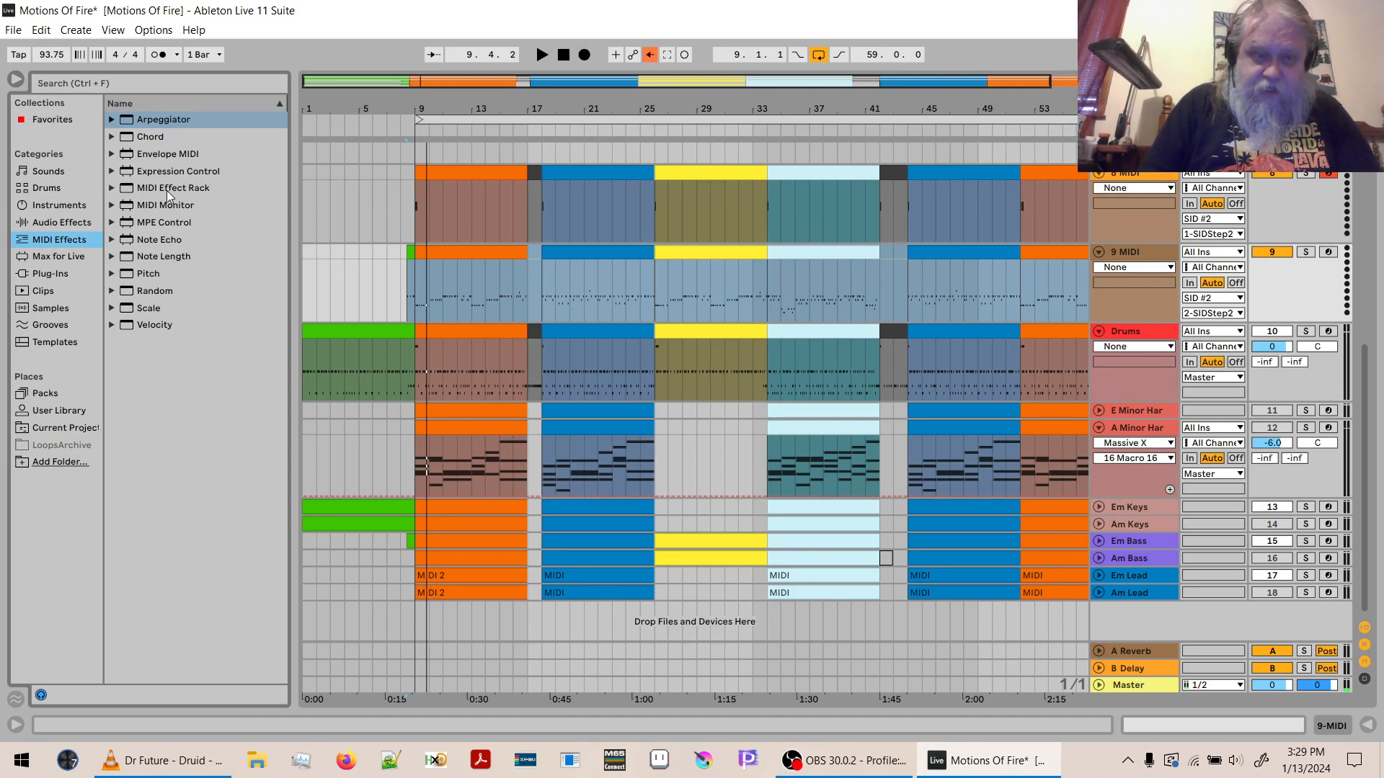
{"action": "left_click", "coordinate": [164, 155]}
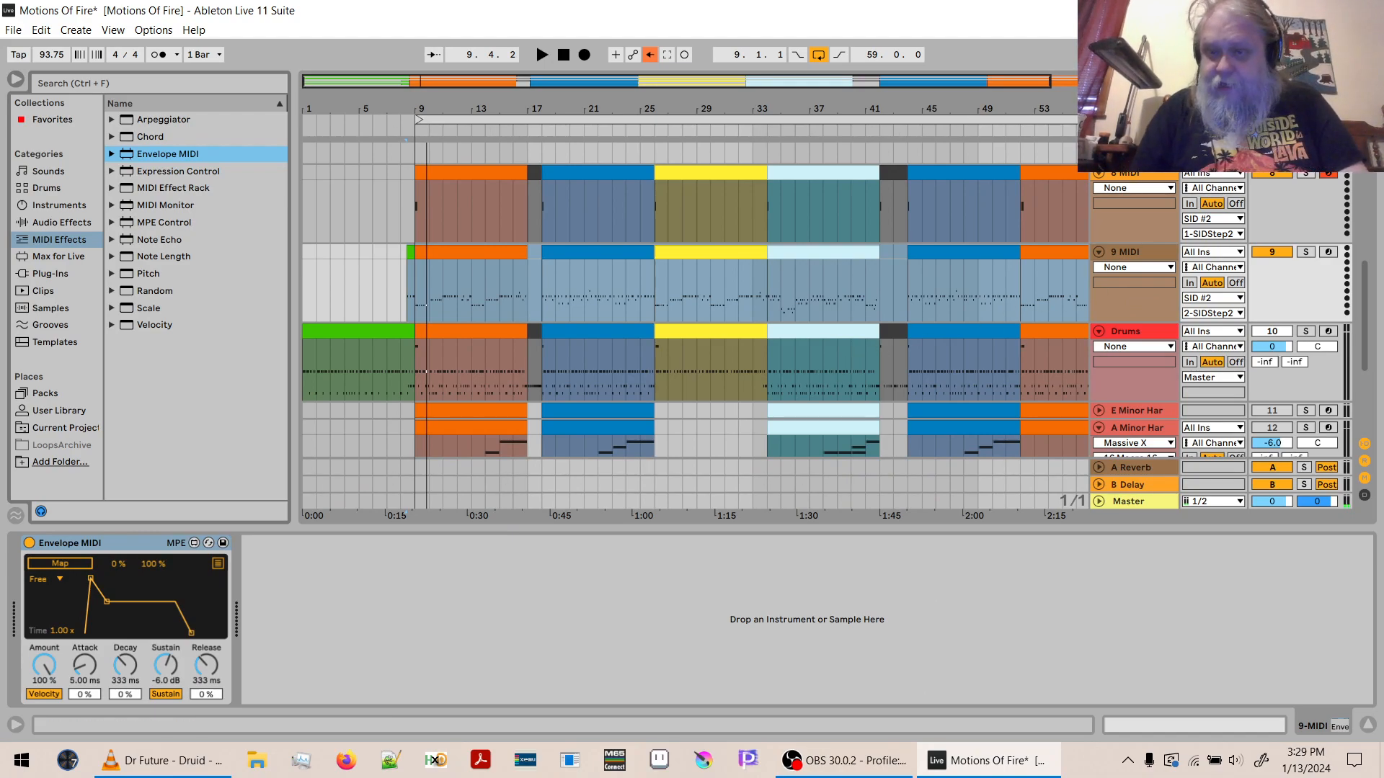
- Unfold the SIDStep2 device parameters on the SID #2 track and close its plug-in window
{"action": "left_click", "coordinate": [1141, 154]}
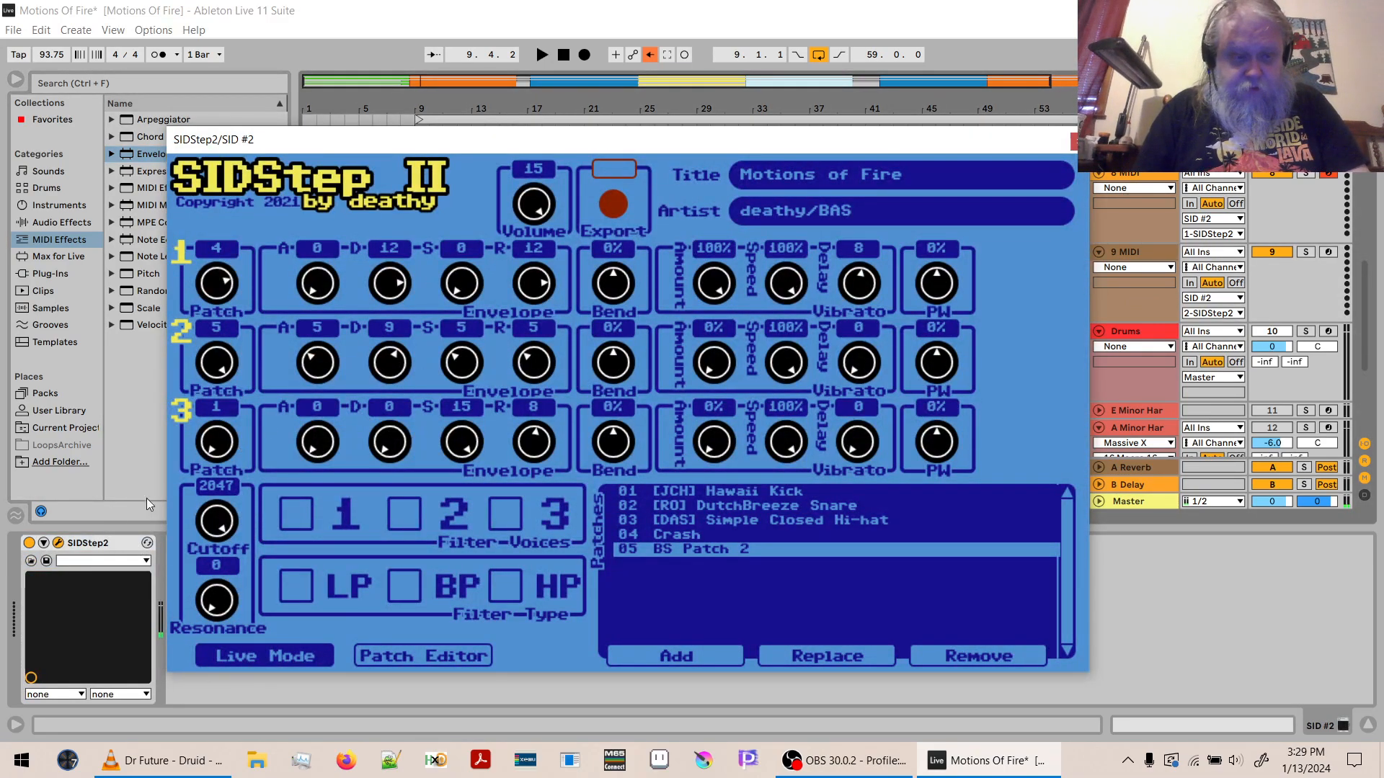
{"action": "left_click", "coordinate": [44, 543]}
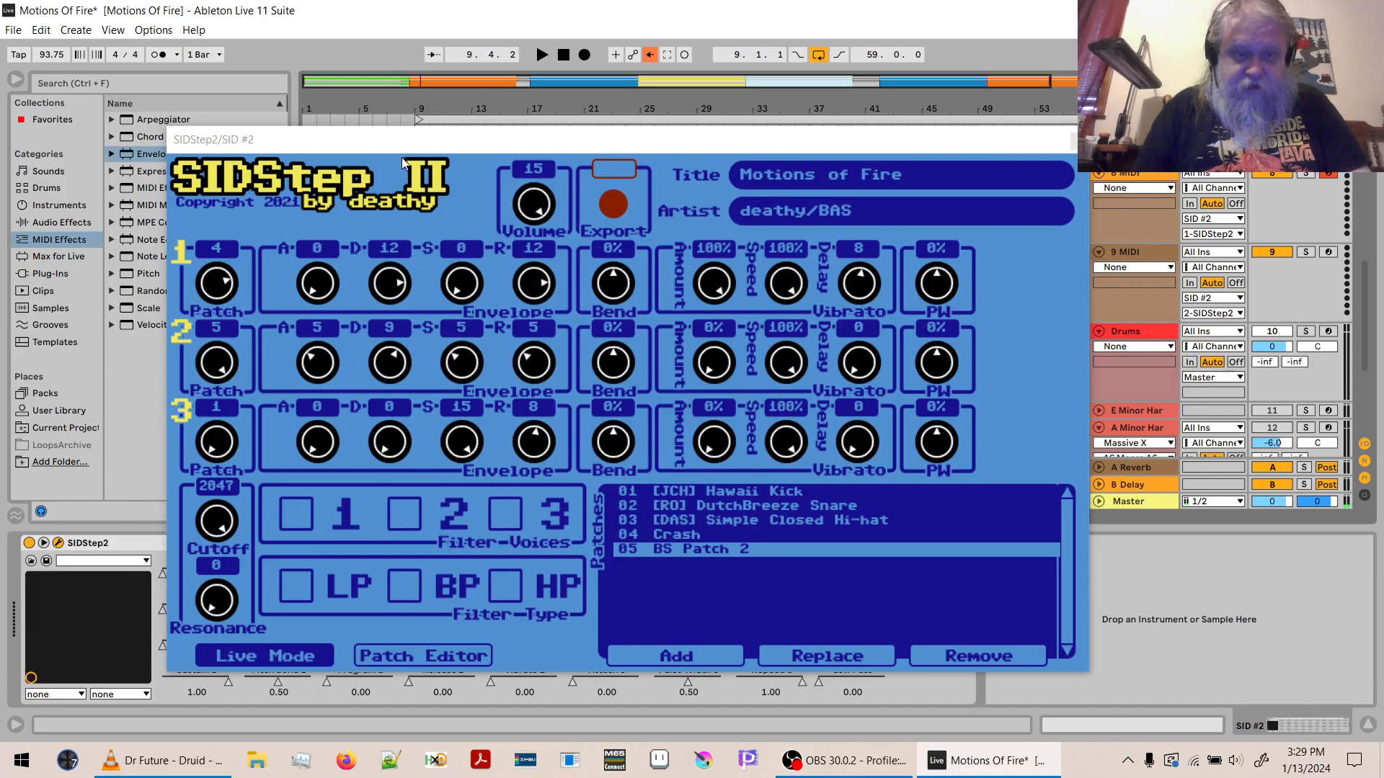
{"action": "left_click_drag", "start_coordinate": [388, 142], "coordinate": [549, 143]}
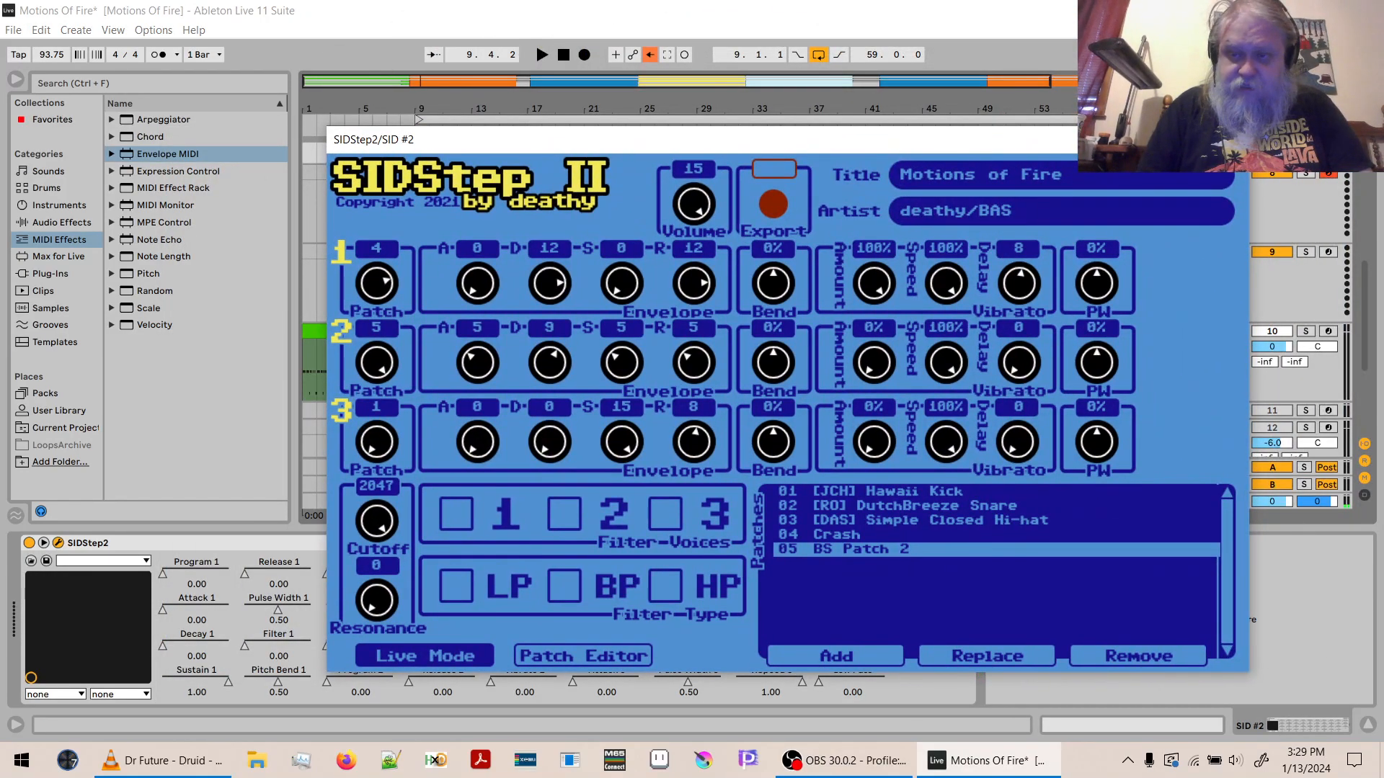
{"action": "left_click", "coordinate": [1231, 140]}
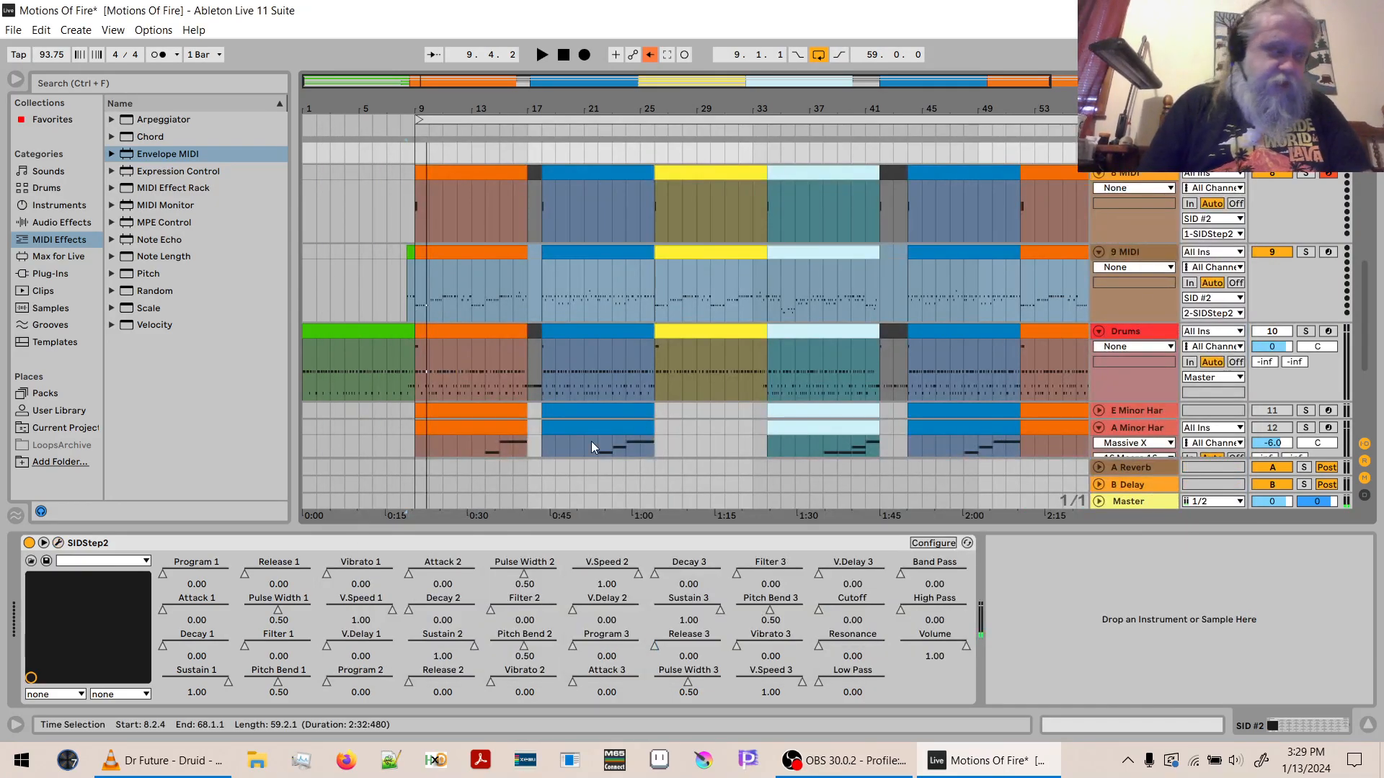
- Group SIDStep2 on SID #2 into an Instrument Rack and map its Cutoff parameter to Macro 1
{"action": "left_click", "coordinate": [116, 543]}
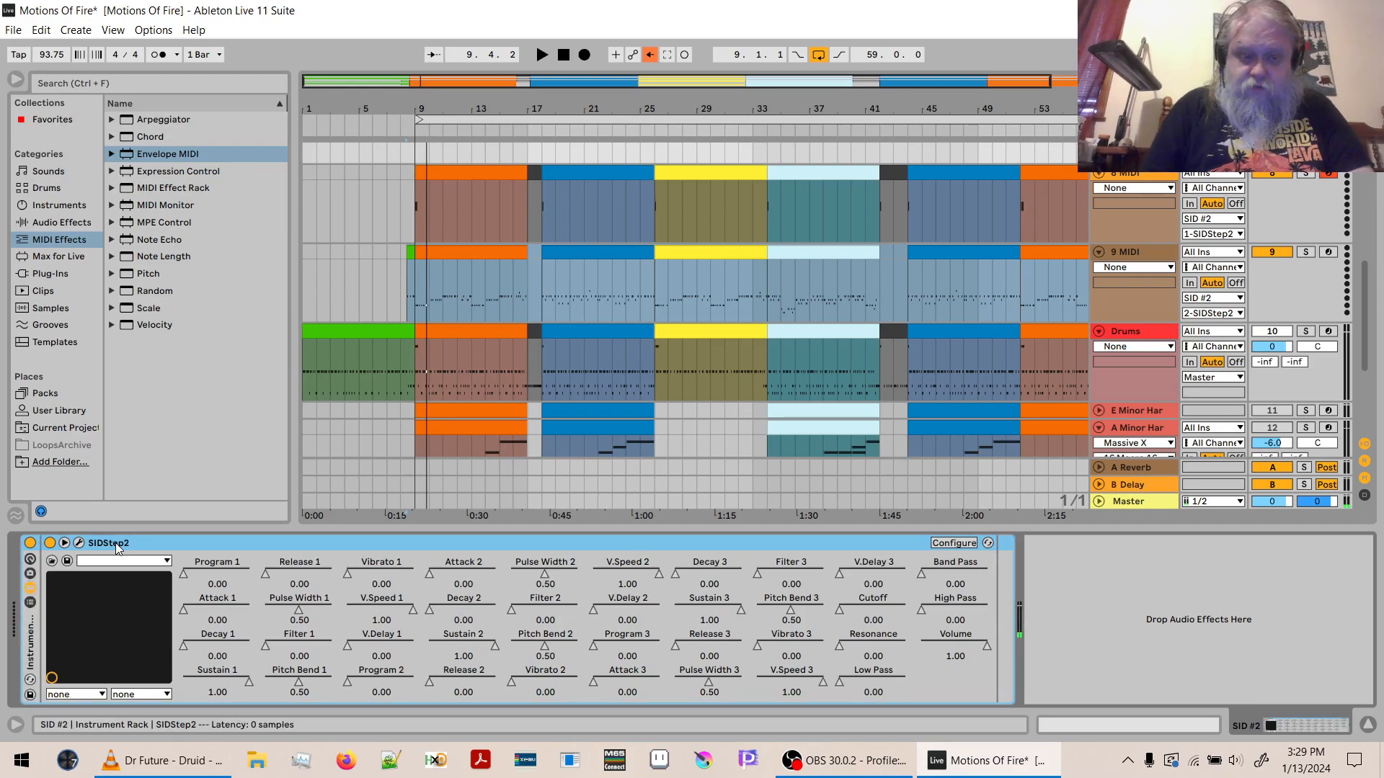
{"action": "left_click", "coordinate": [29, 559]}
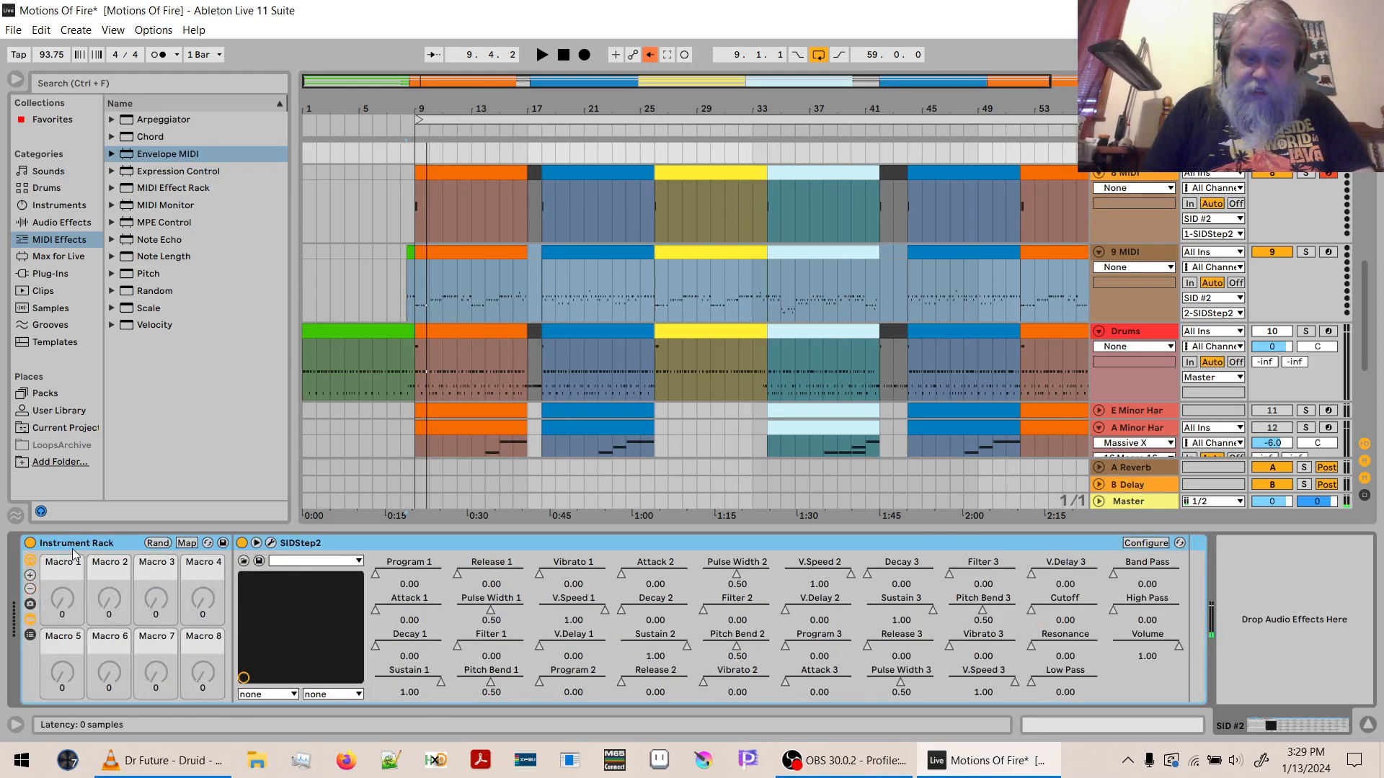
{"action": "left_click", "coordinate": [187, 543]}
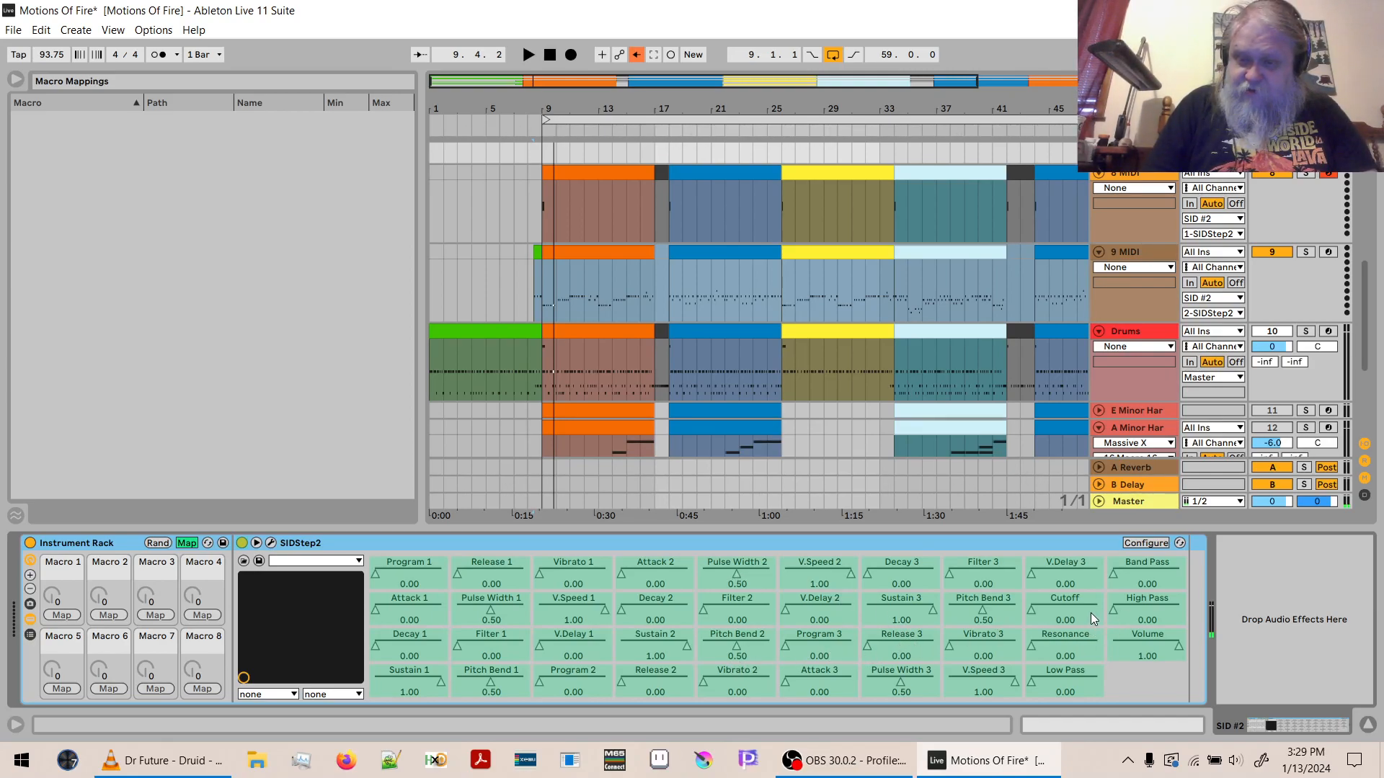
{"action": "left_click", "coordinate": [1071, 608]}
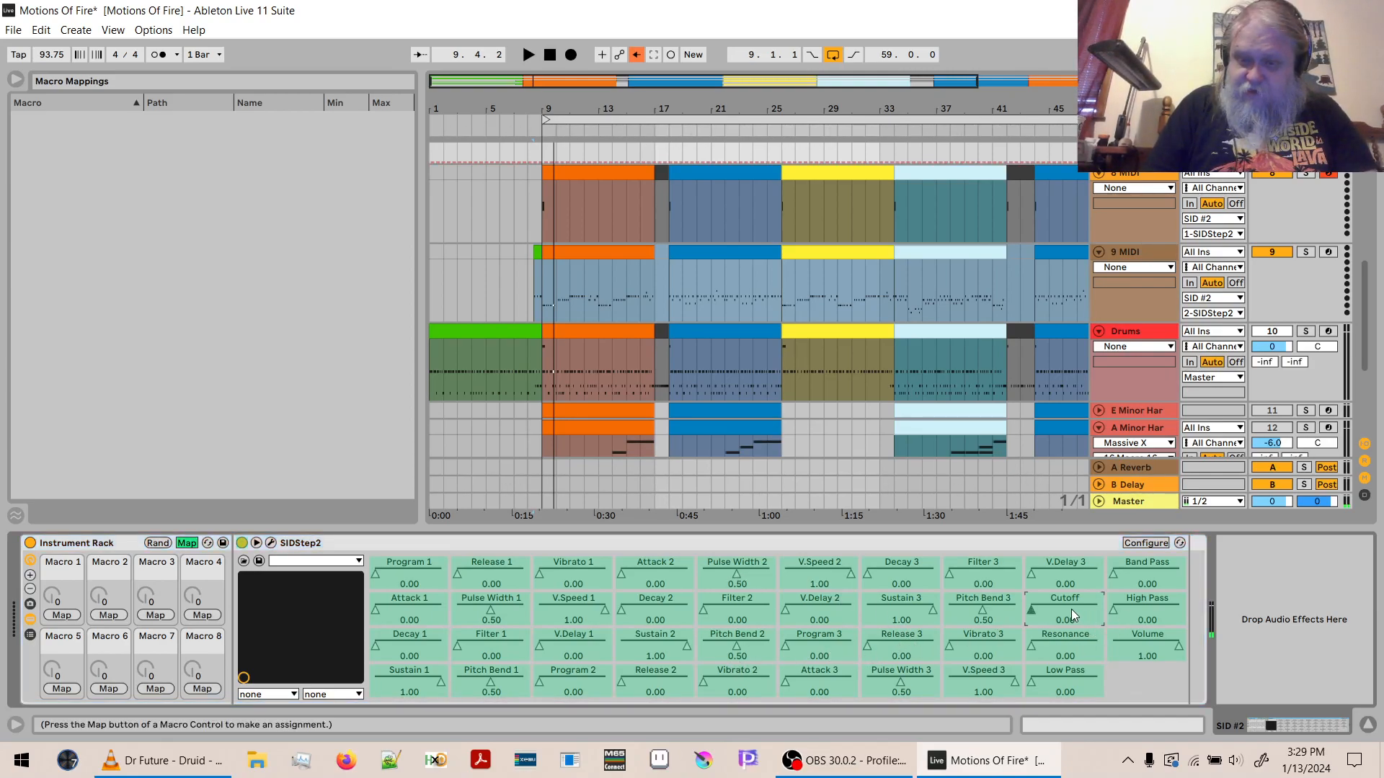
{"action": "left_click", "coordinate": [53, 616]}
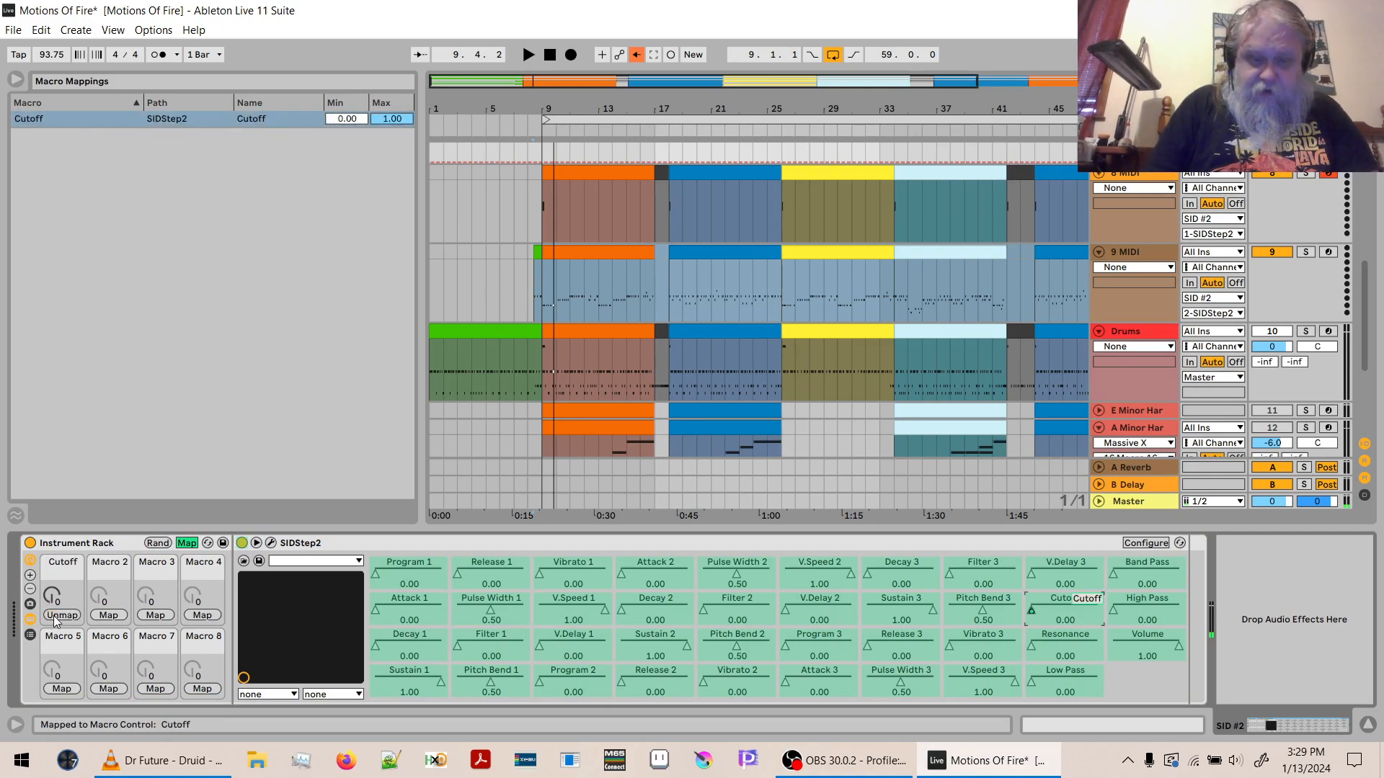
- Leave macro mapping and, in the SIDStep2 window, enable the low-pass filter on voice 2 with Resonance at 15
{"action": "left_click", "coordinate": [186, 546]}
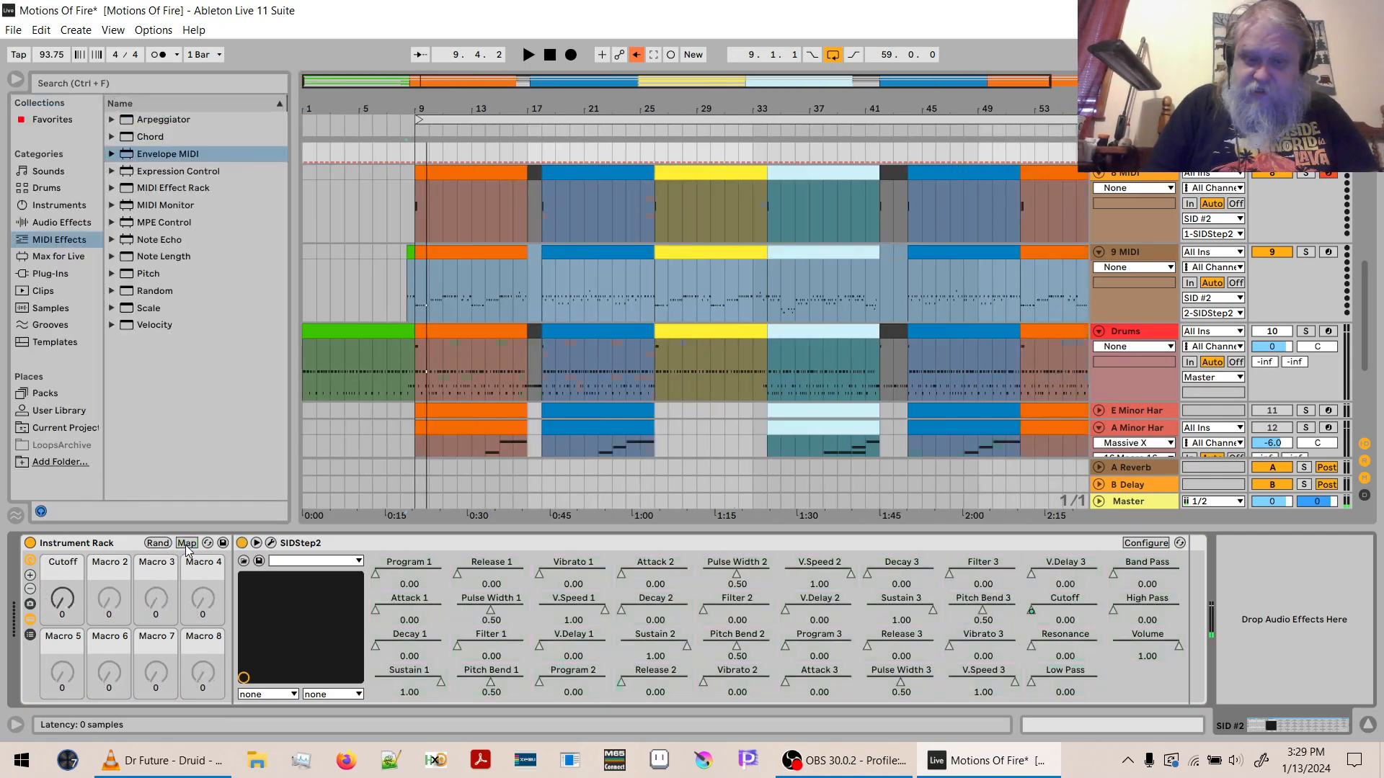
{"action": "left_click", "coordinate": [271, 544]}
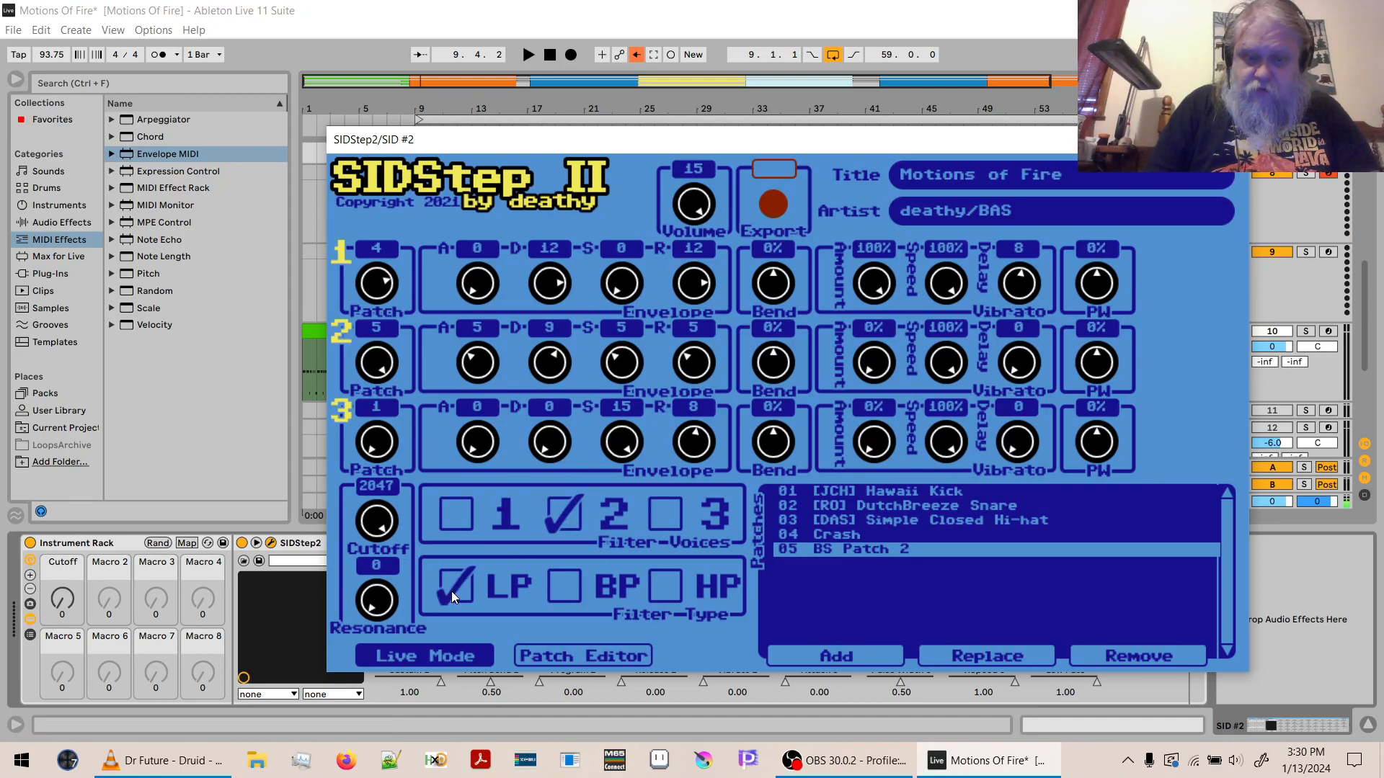
{"action": "left_click_drag", "start_coordinate": [378, 603], "coordinate": [421, 284]}
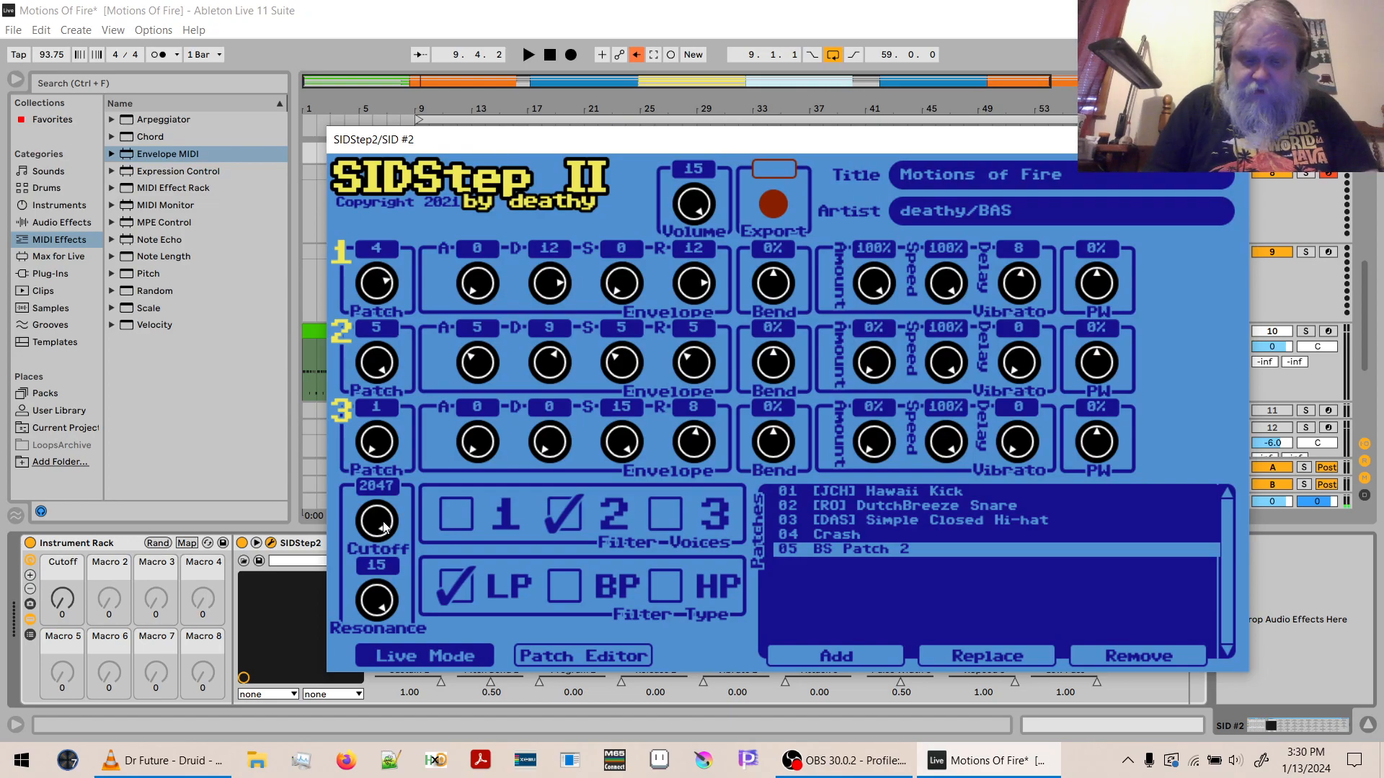
- Audition the bass from bar 9 while sweeping the SIDStep2 filter cutoff and the rack's Cutoff macro
{"action": "key", "text": "space"}
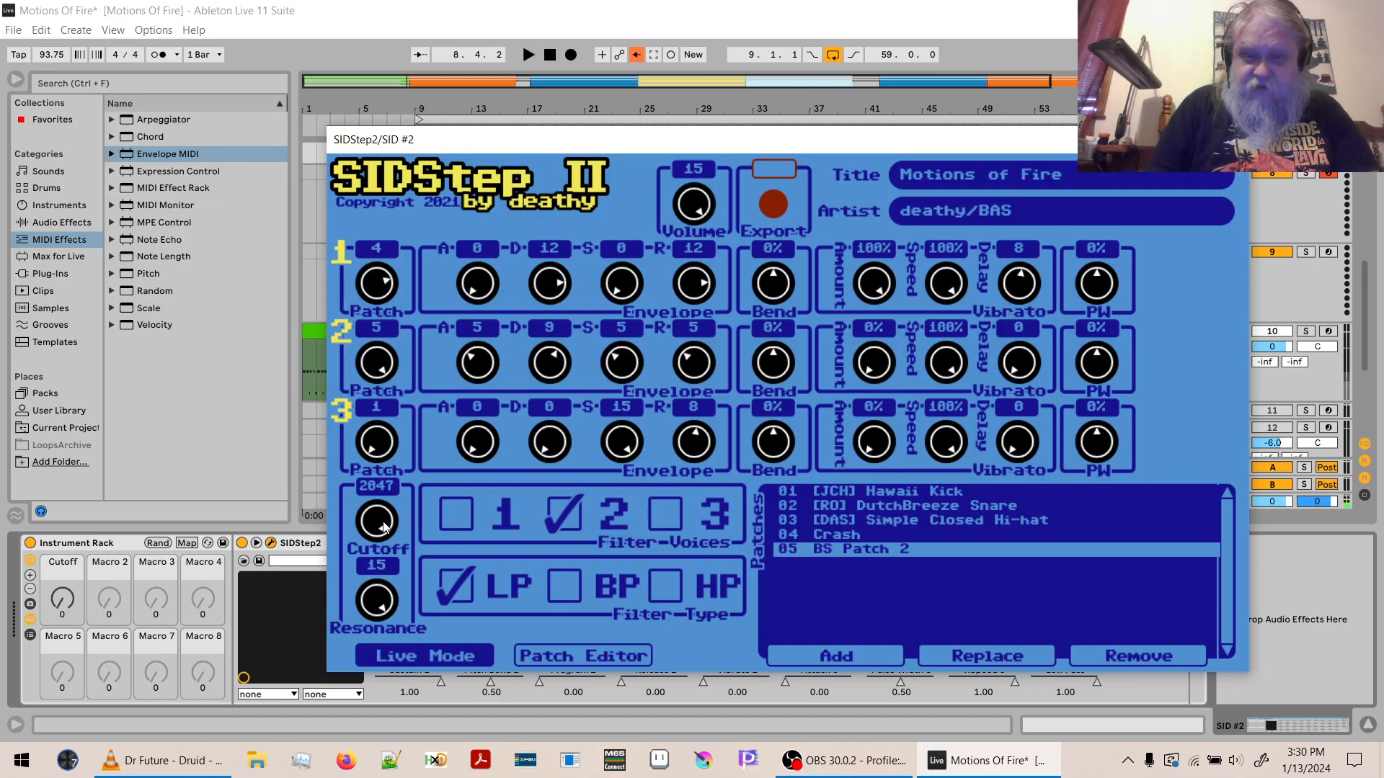
{"action": "left_click_drag", "start_coordinate": [573, 146], "coordinate": [520, 515]}
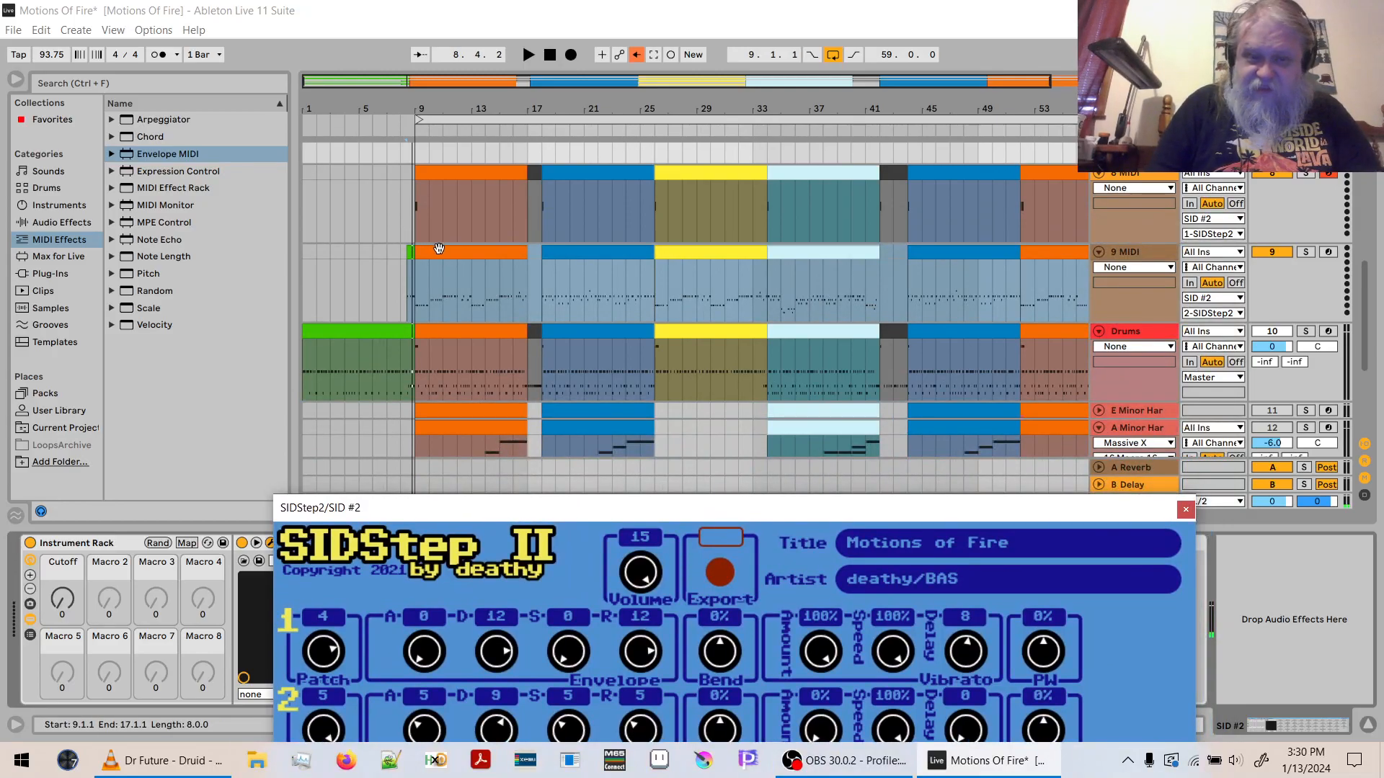
{"action": "left_click", "coordinate": [418, 148]}
{"action": "key", "text": "space"}
{"action": "left_click_drag", "start_coordinate": [553, 507], "coordinate": [562, 122]}
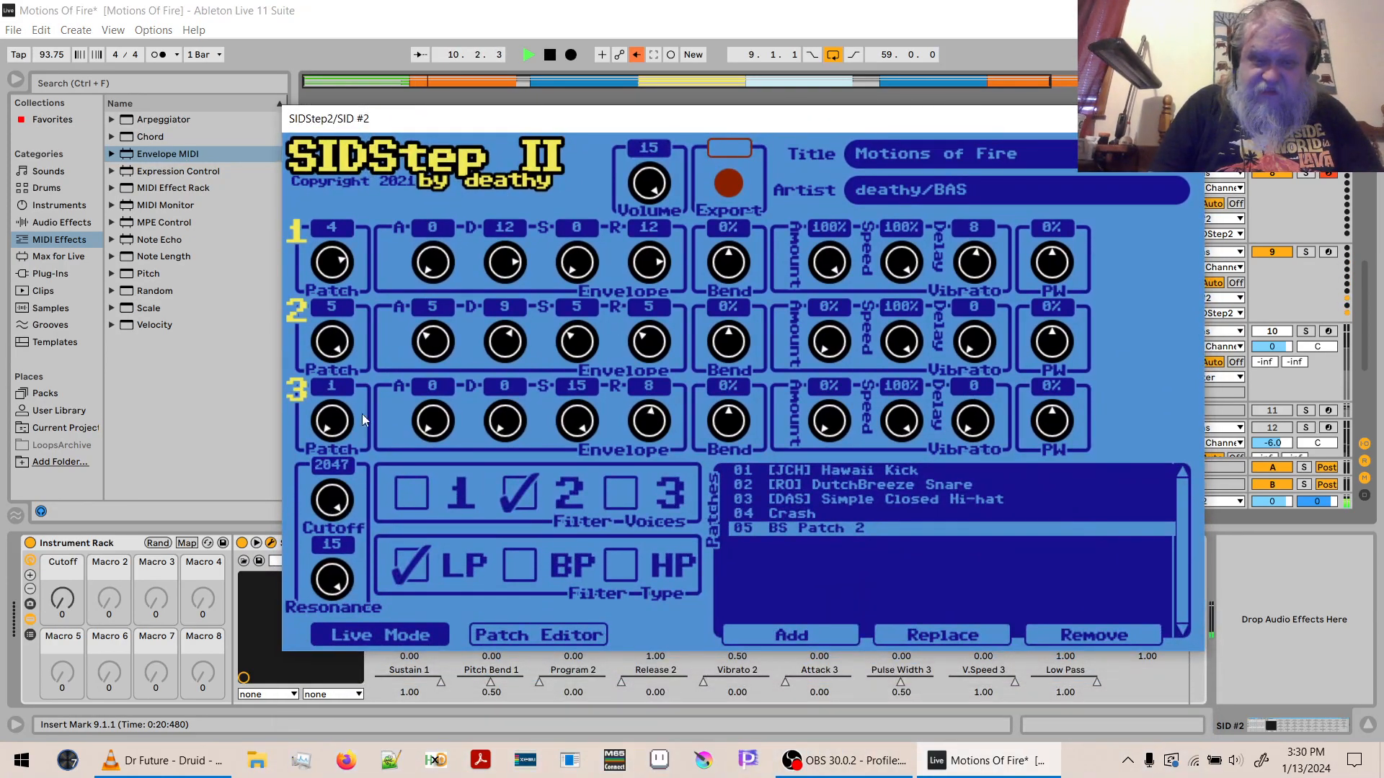
{"action": "key", "text": "space"}
{"action": "left_click_drag", "start_coordinate": [336, 504], "coordinate": [327, 557]}
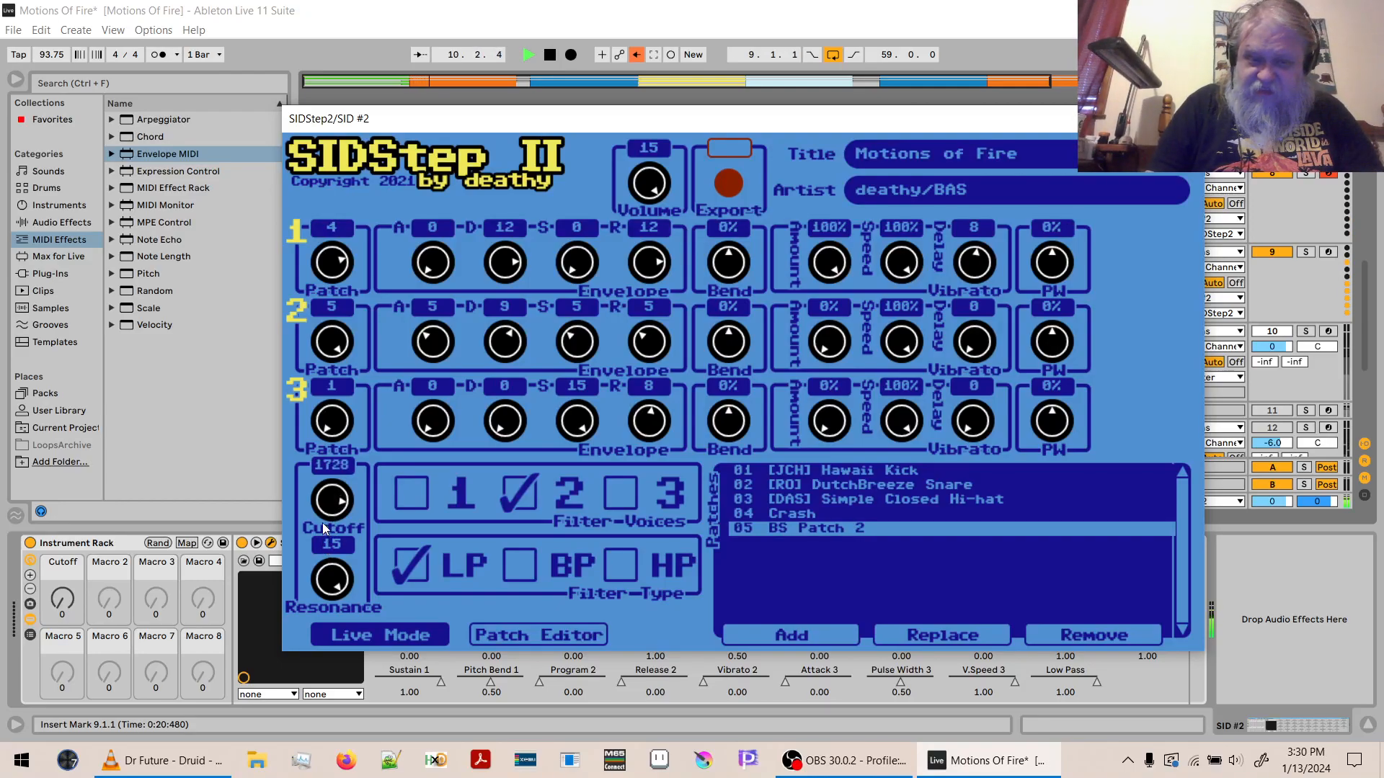
{"action": "left_click_drag", "start_coordinate": [326, 555], "coordinate": [335, 478]}
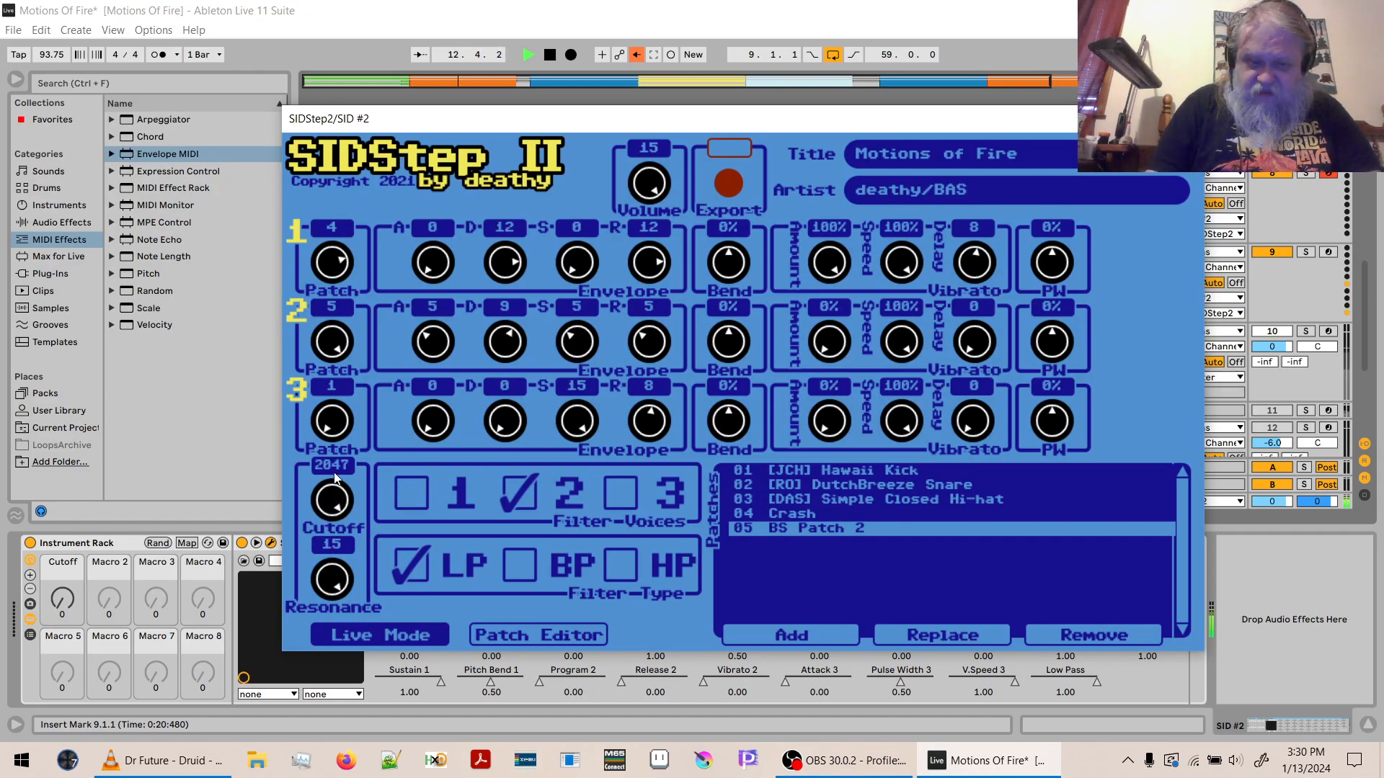
{"action": "left_click_drag", "start_coordinate": [61, 606], "coordinate": [62, 566]}
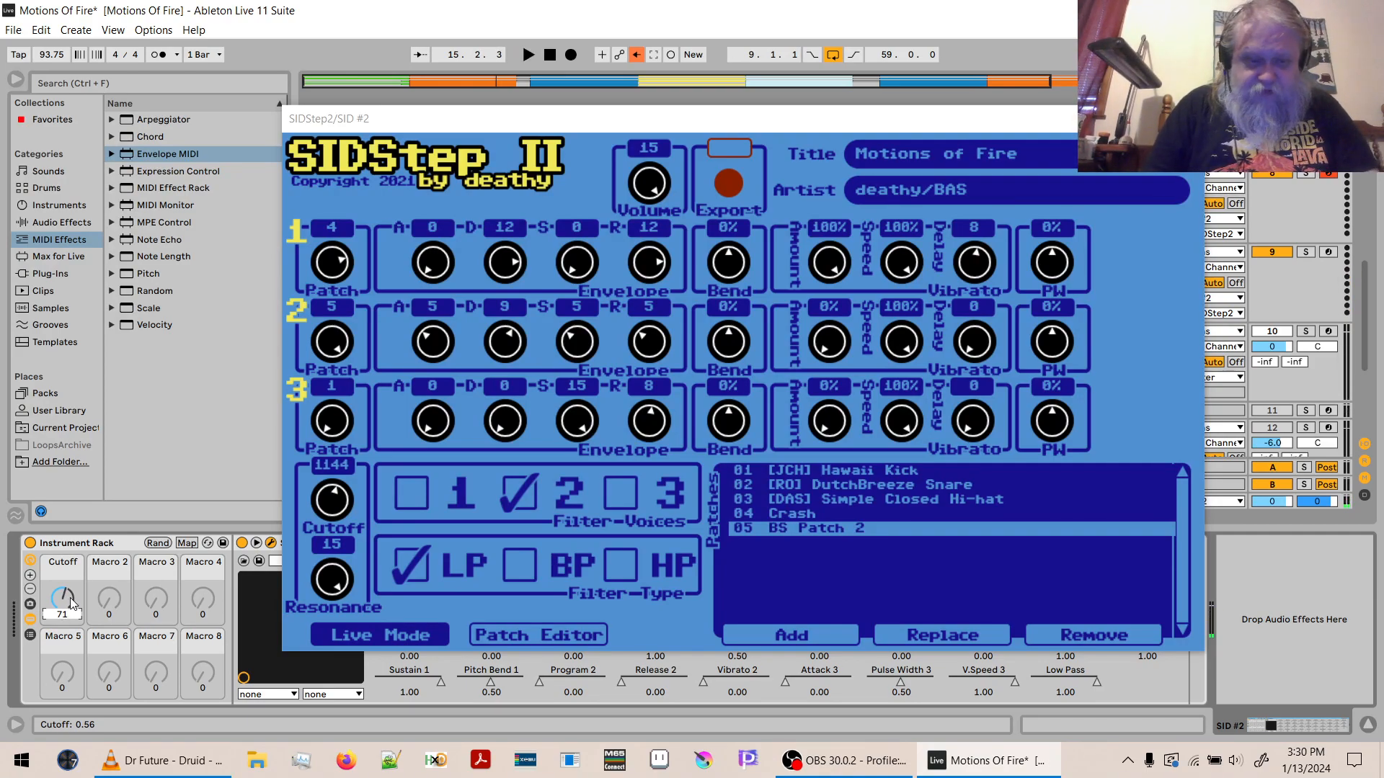
- Set the minimum of the Cutoff macro mapping to 0.55 and audition the bass with the macro at 60
{"action": "left_click", "coordinate": [187, 543]}
{"action": "left_click_drag", "start_coordinate": [430, 121], "coordinate": [763, 6]}
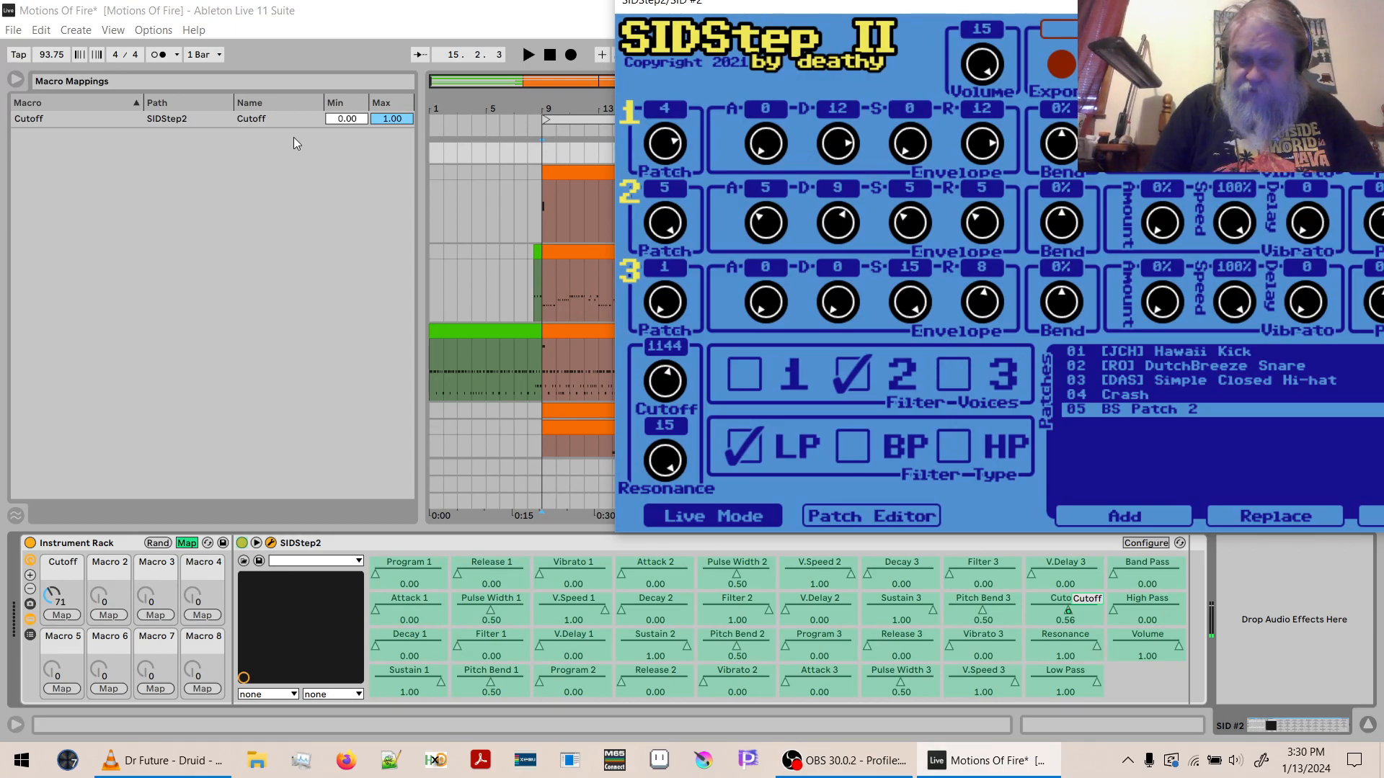
{"action": "left_click", "coordinate": [348, 120]}
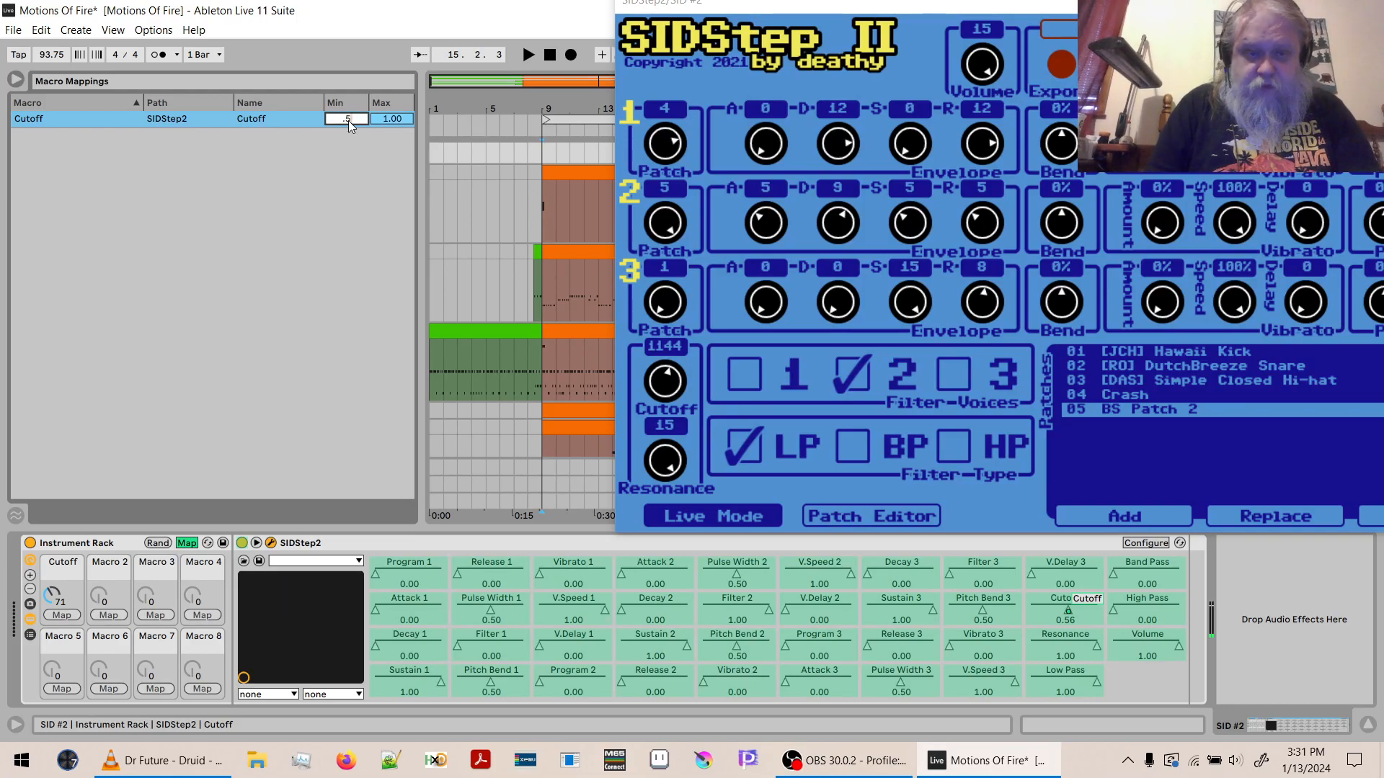
{"action": "key", "text": "Return"}
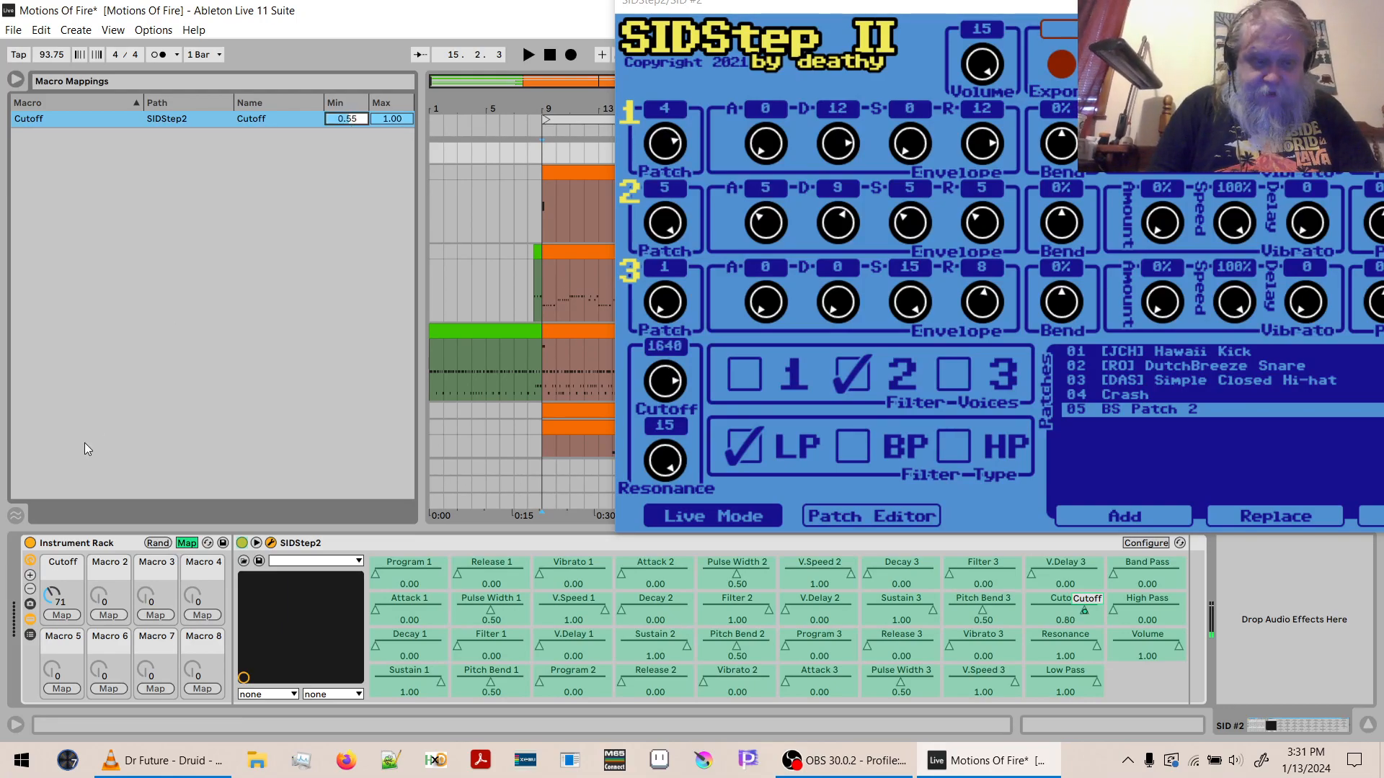
{"action": "mouse_move", "coordinate": [52, 584]}
{"action": "left_mouse_down"}
{"action": "mouse_move", "coordinate": [55, 598]}
{"action": "mouse_move", "coordinate": [55, 545]}
{"action": "mouse_move", "coordinate": [57, 600]}
{"action": "left_mouse_up"}
{"action": "key", "text": "space"}
{"action": "key", "text": "space"}
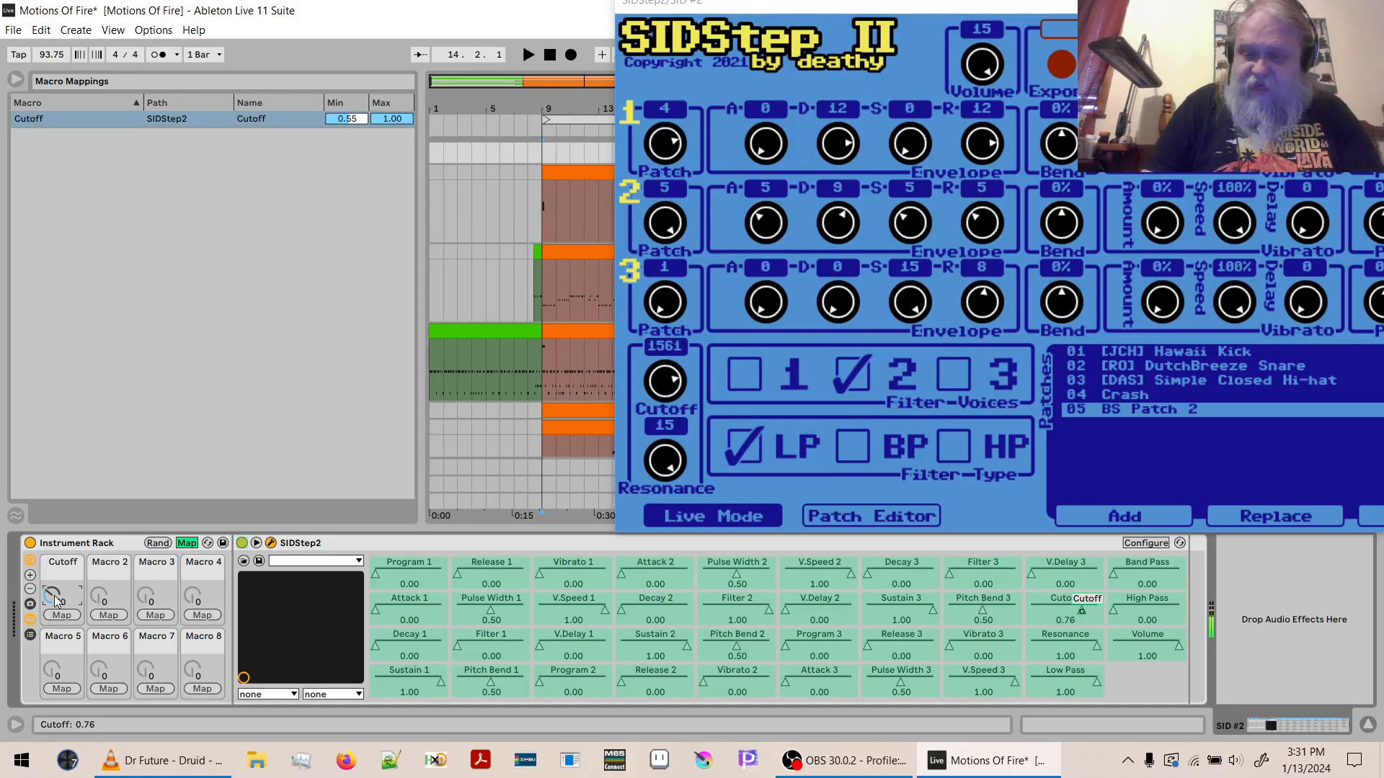
- Set the maximum of the Cutoff macro mapping to 0.75 and audition the bass with the macro lowered to 0
{"action": "left_click", "coordinate": [394, 120]}
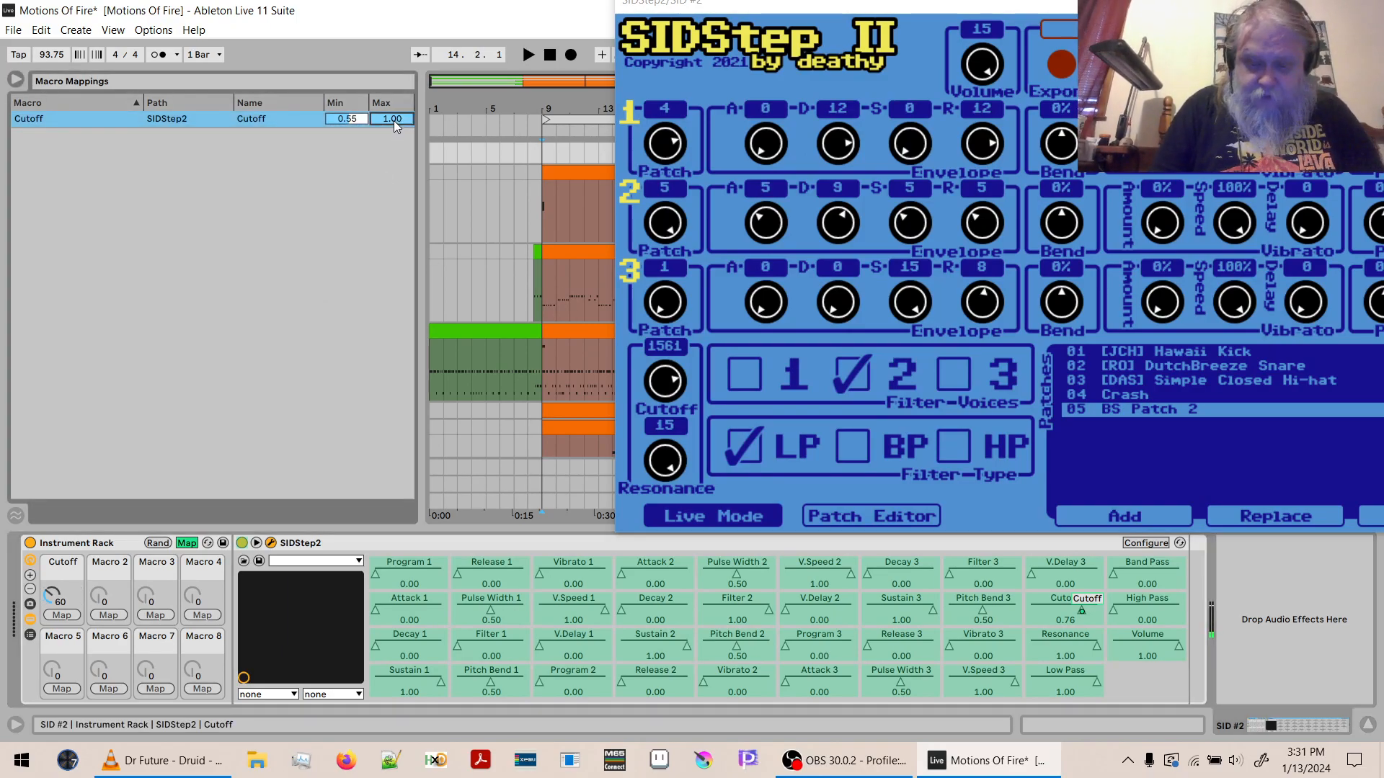
{"action": "type", "text": ".75"}
{"action": "key", "text": "Return"}
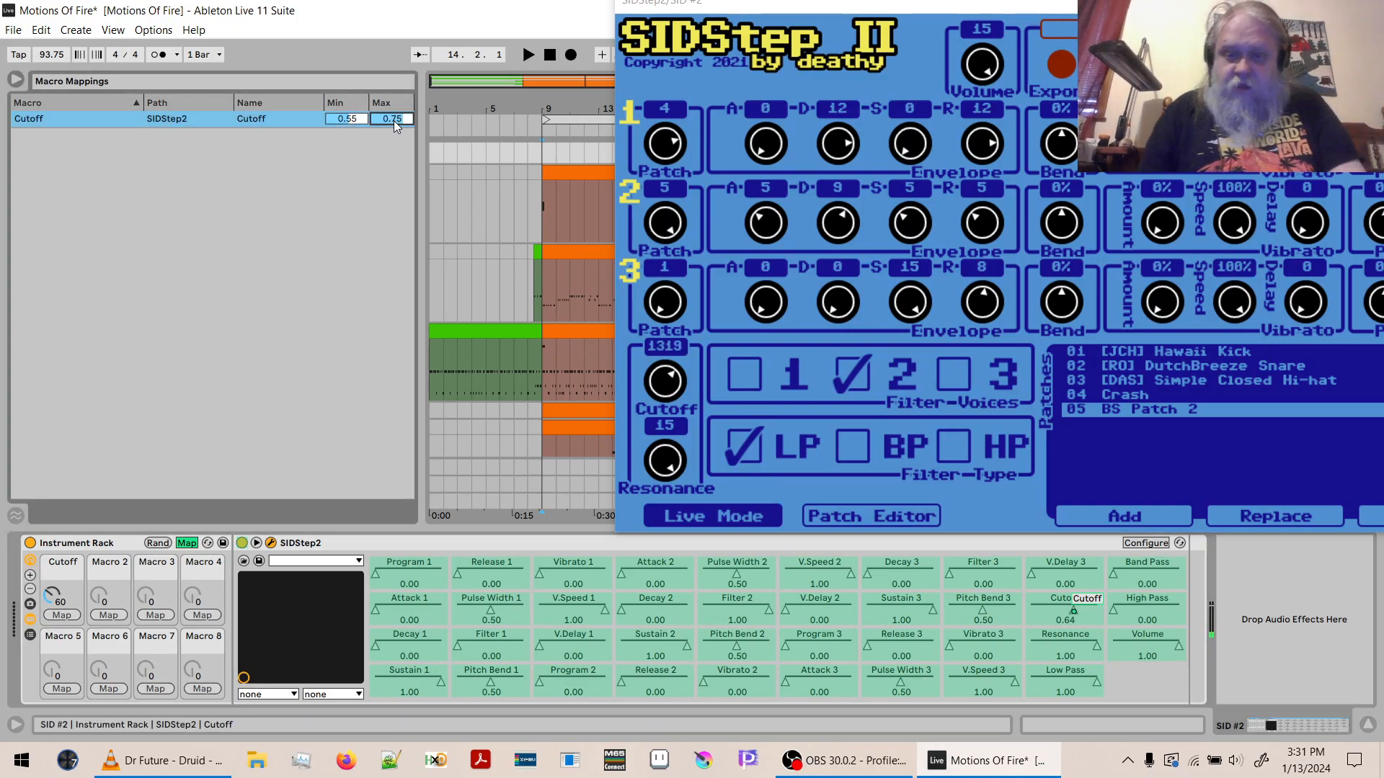
{"action": "mouse_move", "coordinate": [52, 594]}
{"action": "left_mouse_down"}
{"action": "mouse_move", "coordinate": [52, 638]}
{"action": "mouse_move", "coordinate": [56, 512]}
{"action": "mouse_move", "coordinate": [56, 604]}
{"action": "left_mouse_up"}
{"action": "key", "text": "space"}
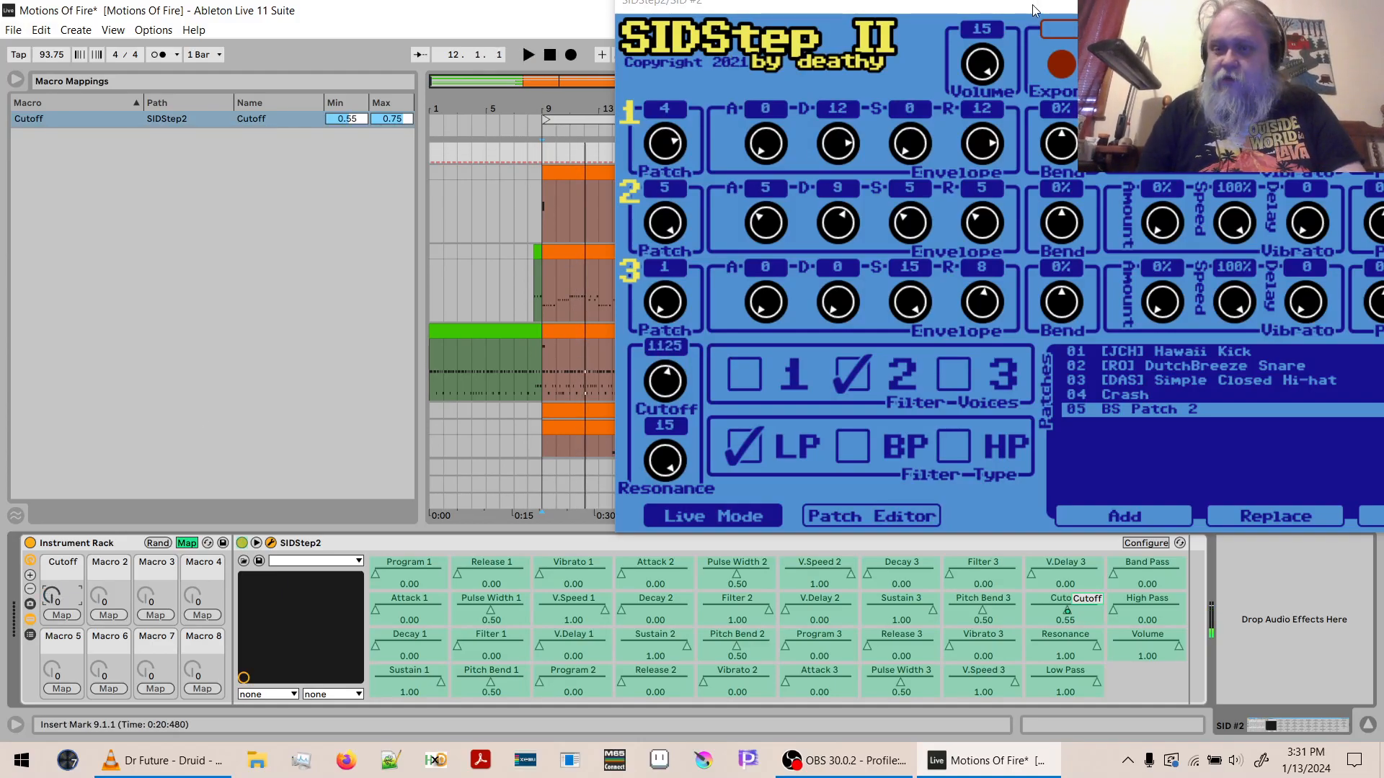
- Close the SIDStep2 window and map the Envelope MIDI effect on 9 MIDI to the SID #2 rack's Cutoff macro
{"action": "left_click_drag", "start_coordinate": [1035, 9], "coordinate": [698, 126]}
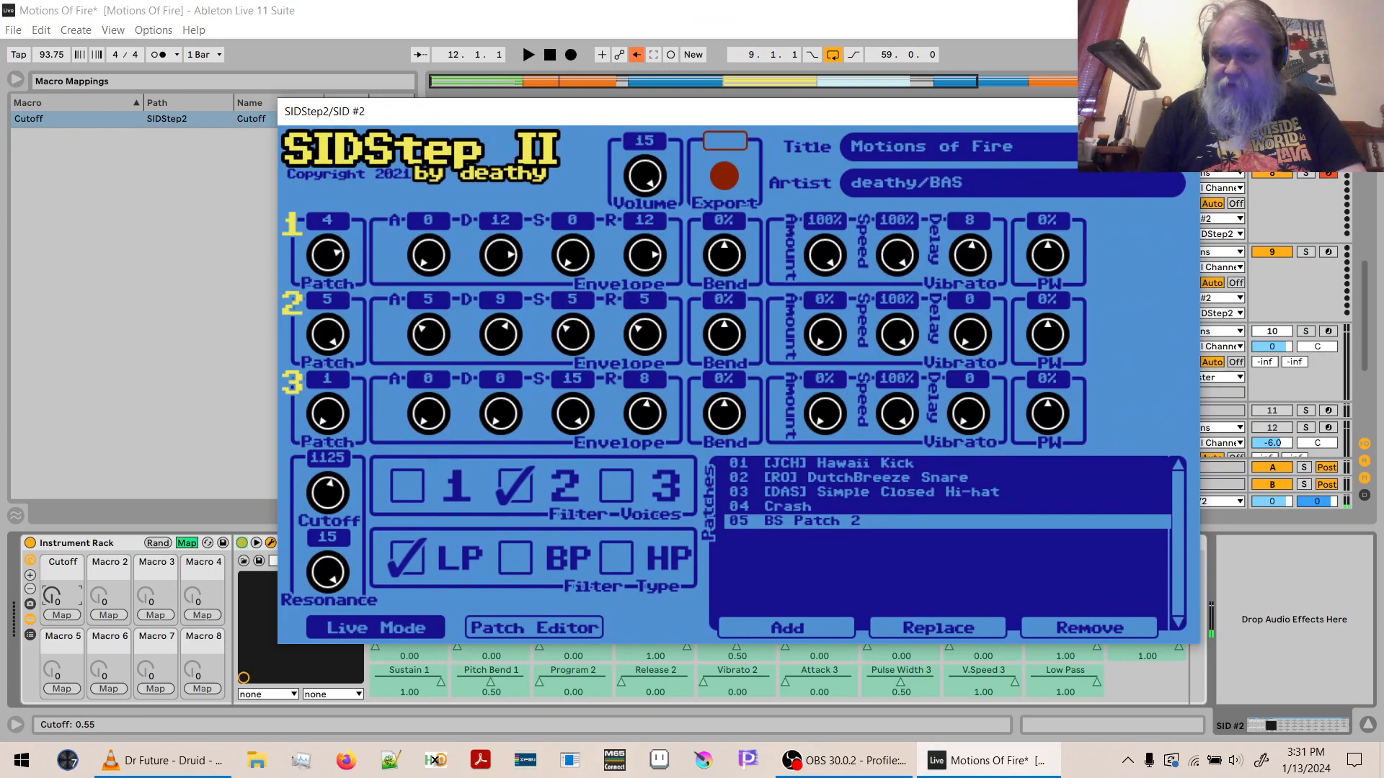
{"action": "left_click", "coordinate": [1183, 112]}
{"action": "left_click", "coordinate": [1136, 310]}
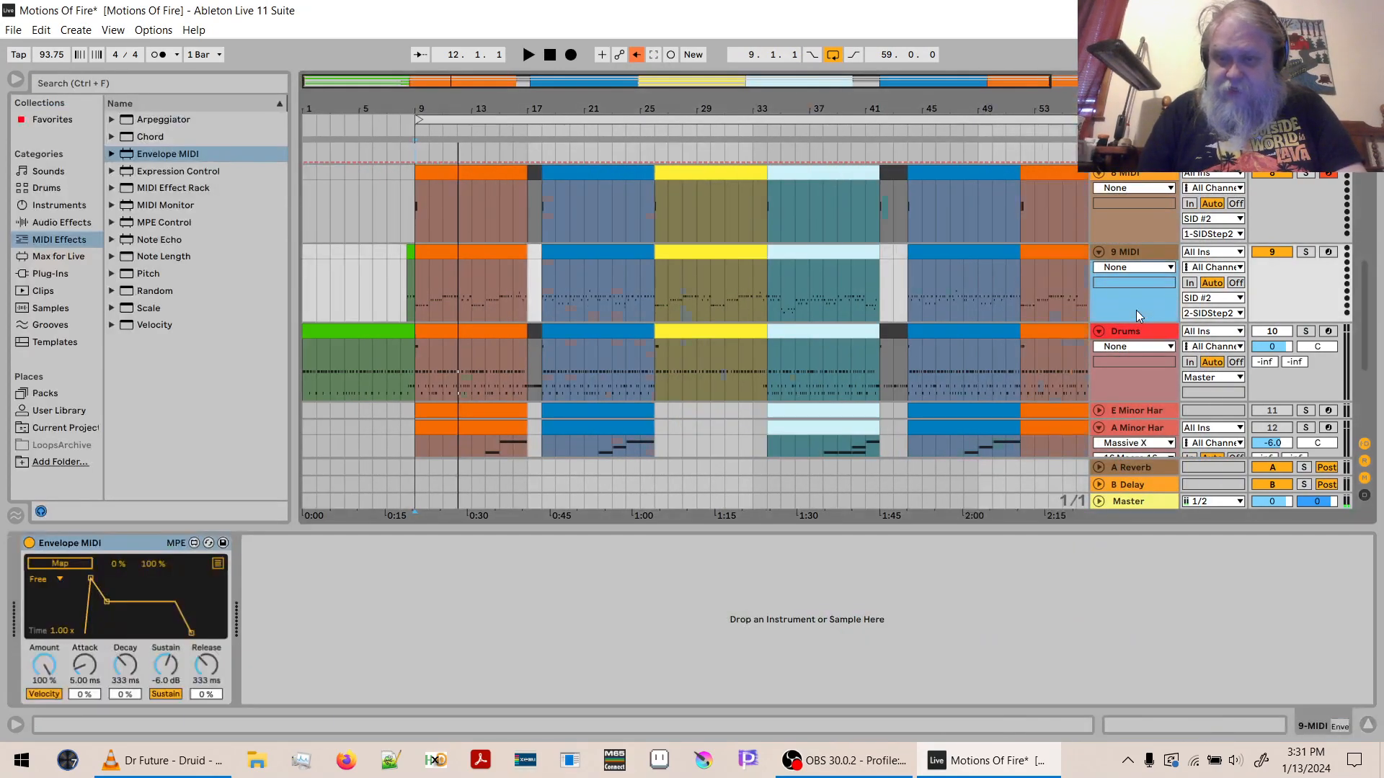
{"action": "left_click", "coordinate": [66, 564]}
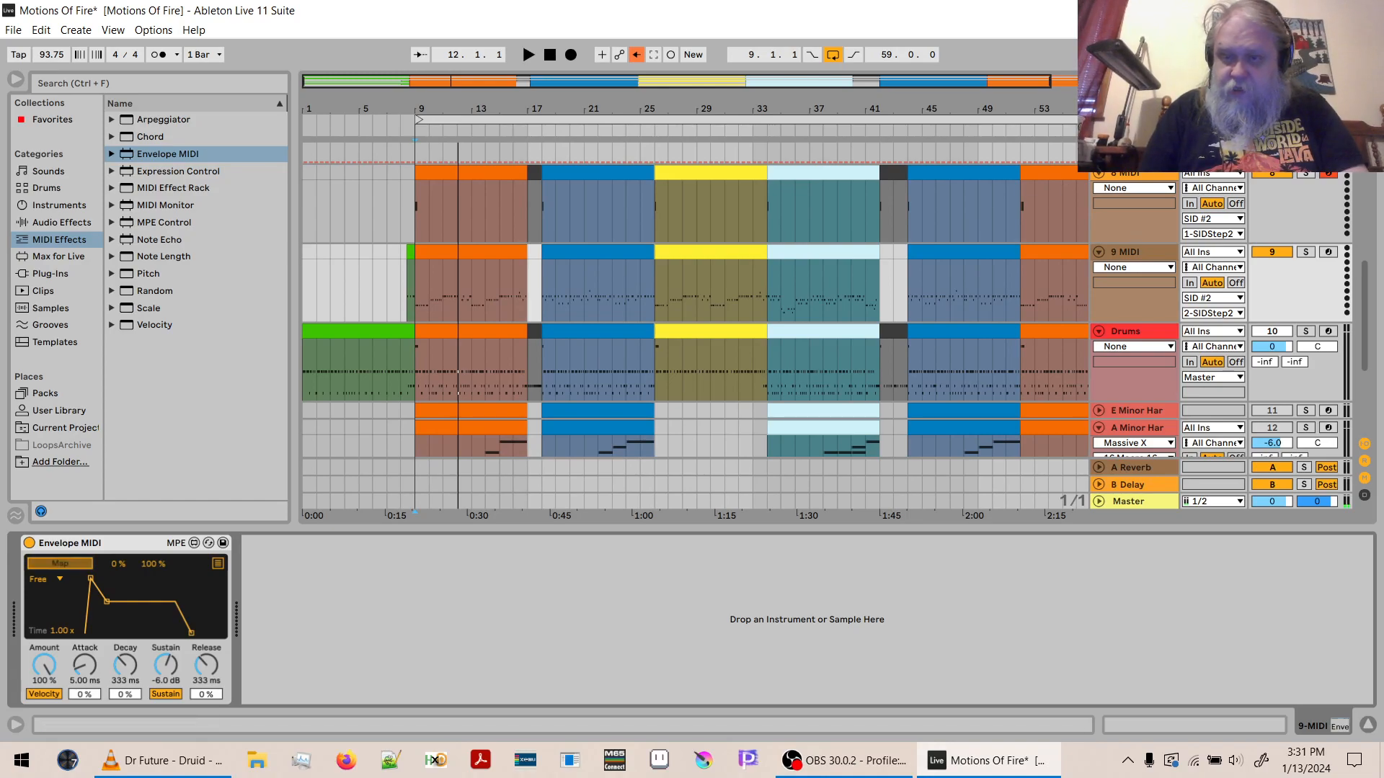
{"action": "left_click", "coordinate": [1136, 153]}
{"action": "left_click", "coordinate": [58, 565]}
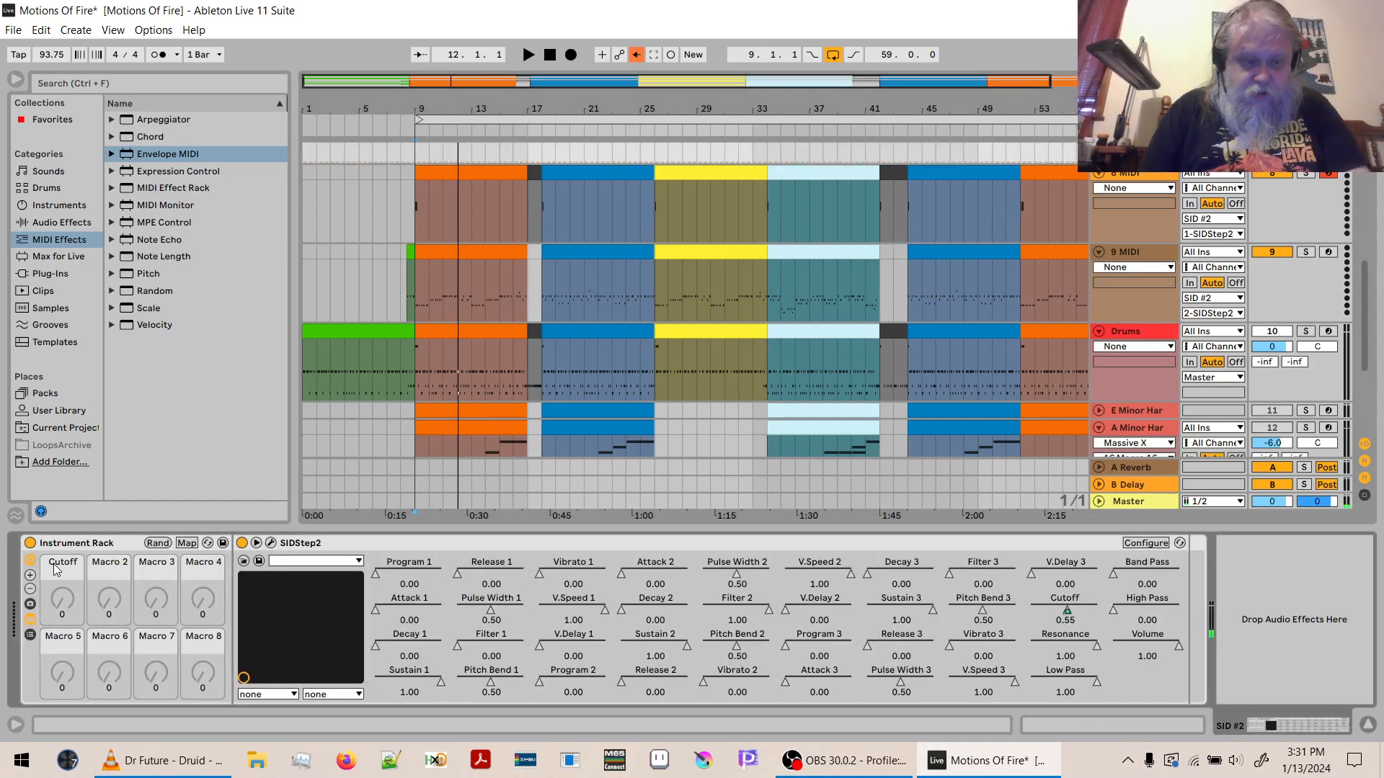
{"action": "left_click", "coordinate": [1119, 306]}
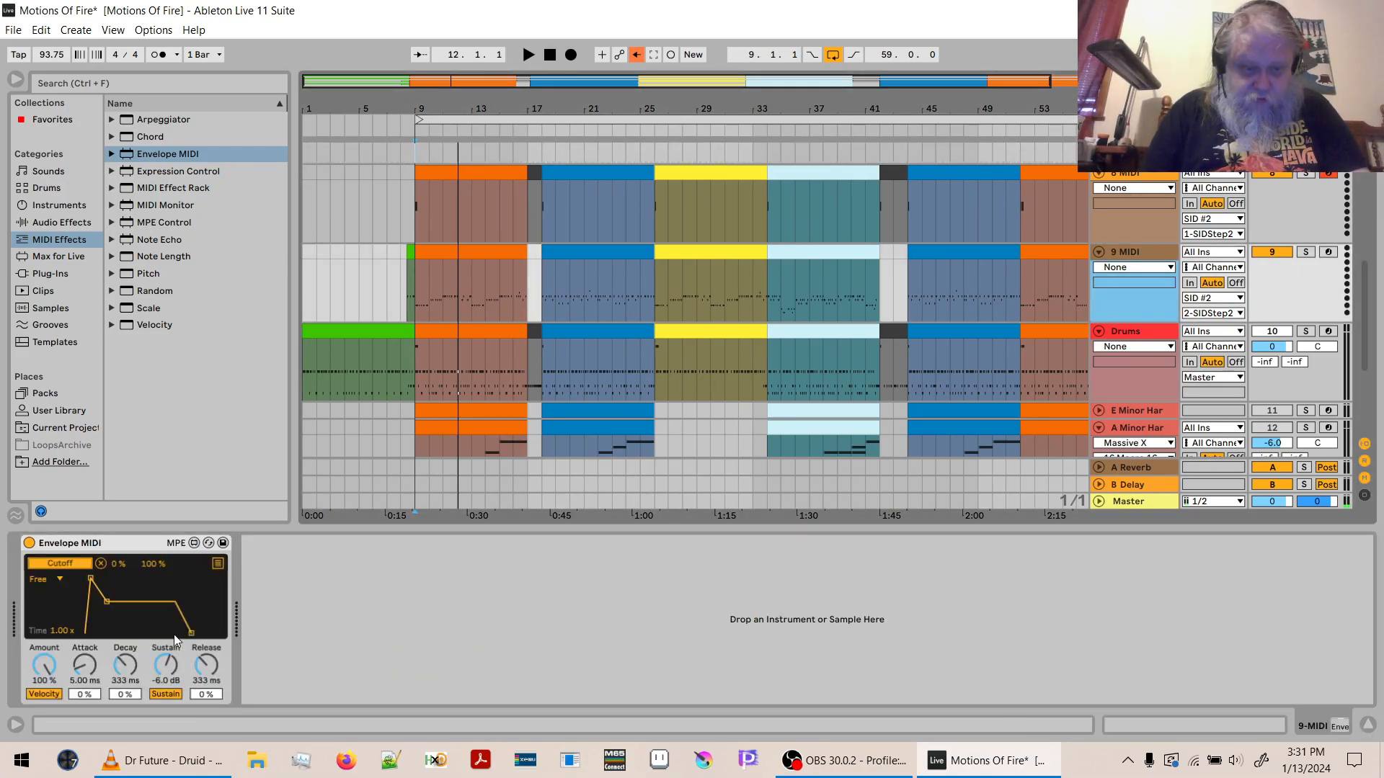
- During playback, set the Envelope MIDI attack to 61.5 ms, decay to 735 ms and sustain to -10 dB
{"action": "key", "text": "space"}
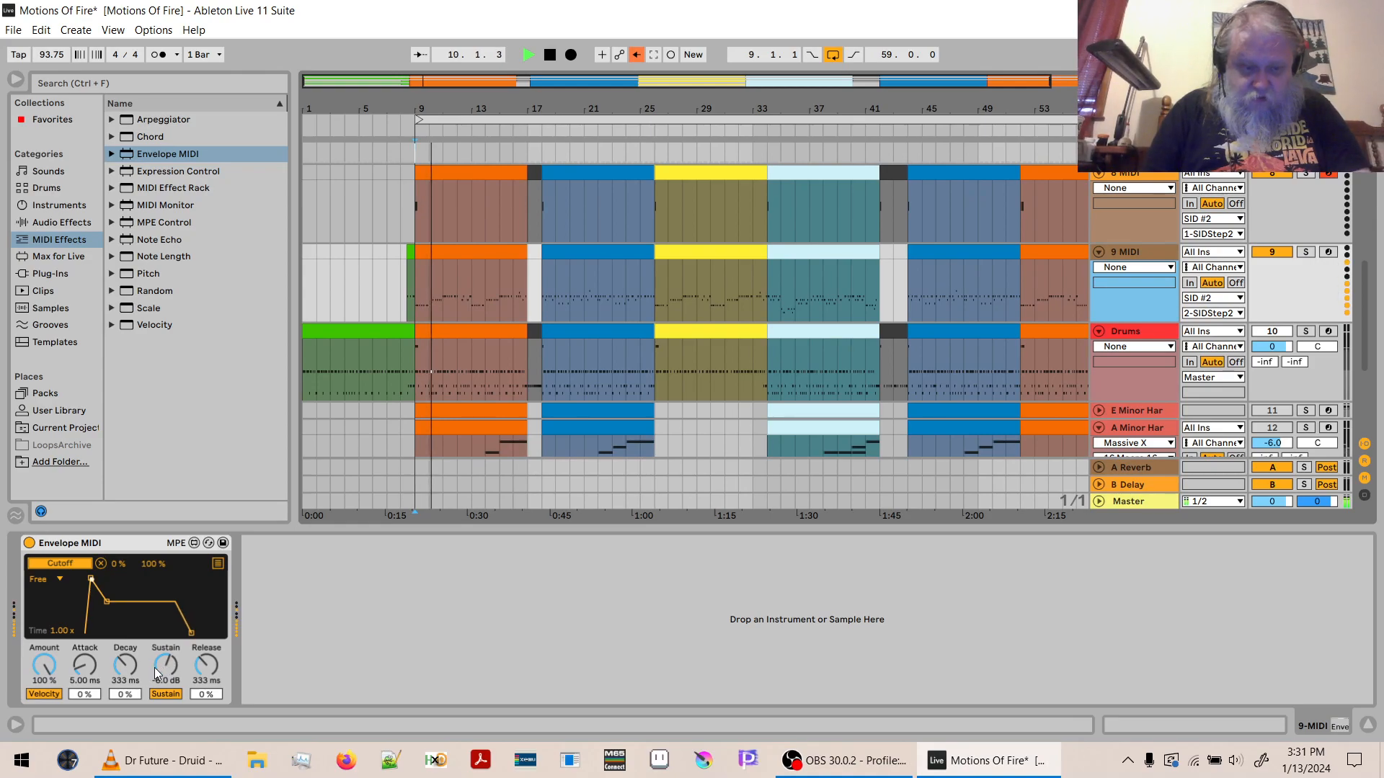
{"action": "left_click", "coordinate": [155, 666]}
{"action": "left_click_drag", "start_coordinate": [159, 666], "coordinate": [158, 692]}
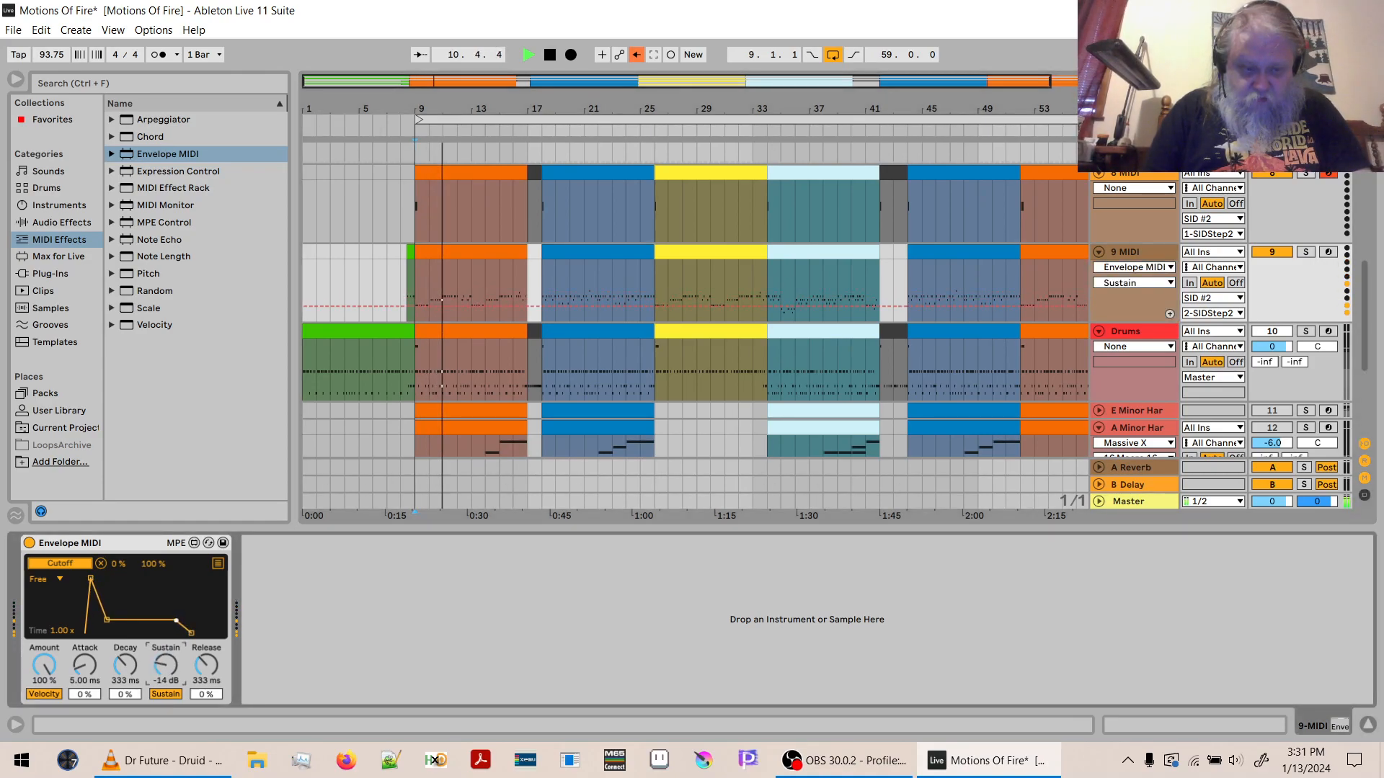
{"action": "left_click", "coordinate": [45, 667]}
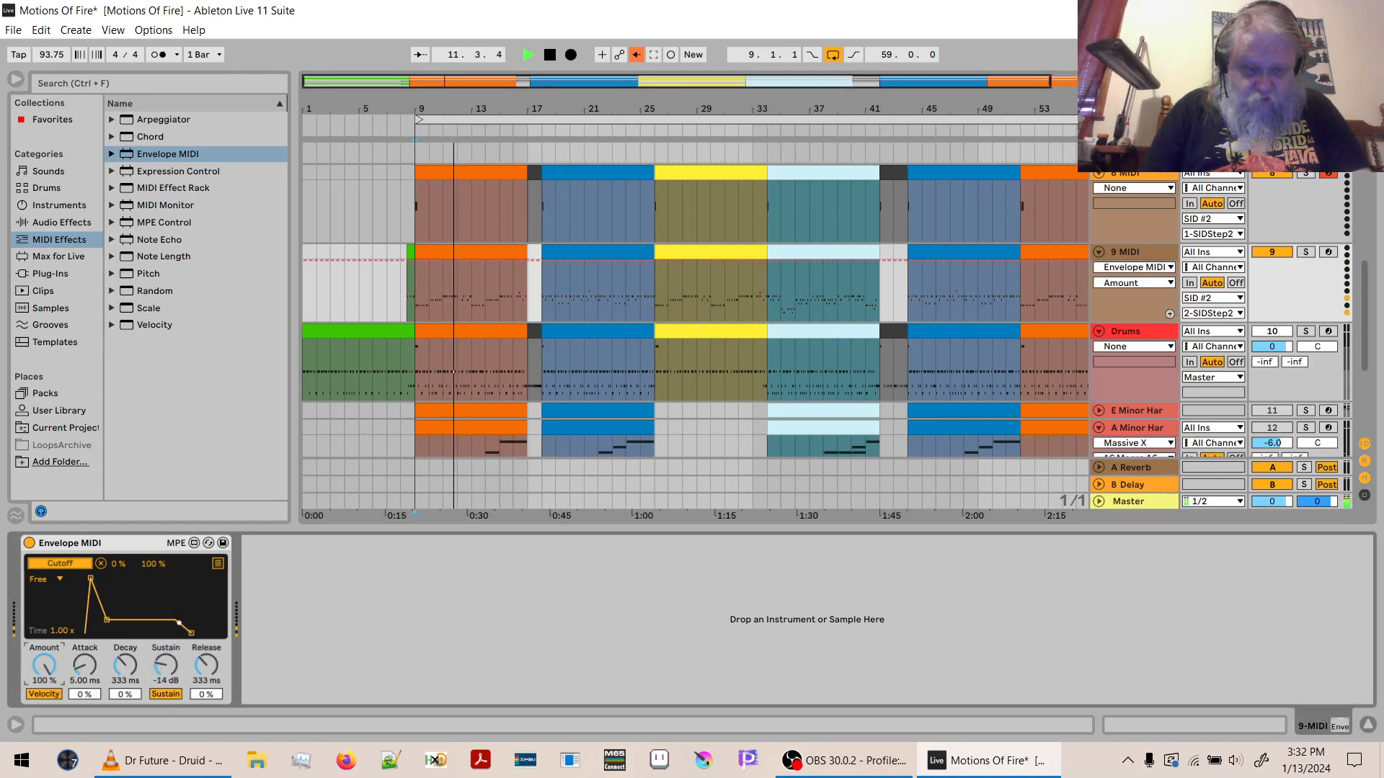
{"action": "left_click_drag", "start_coordinate": [90, 670], "coordinate": [166, 660]}
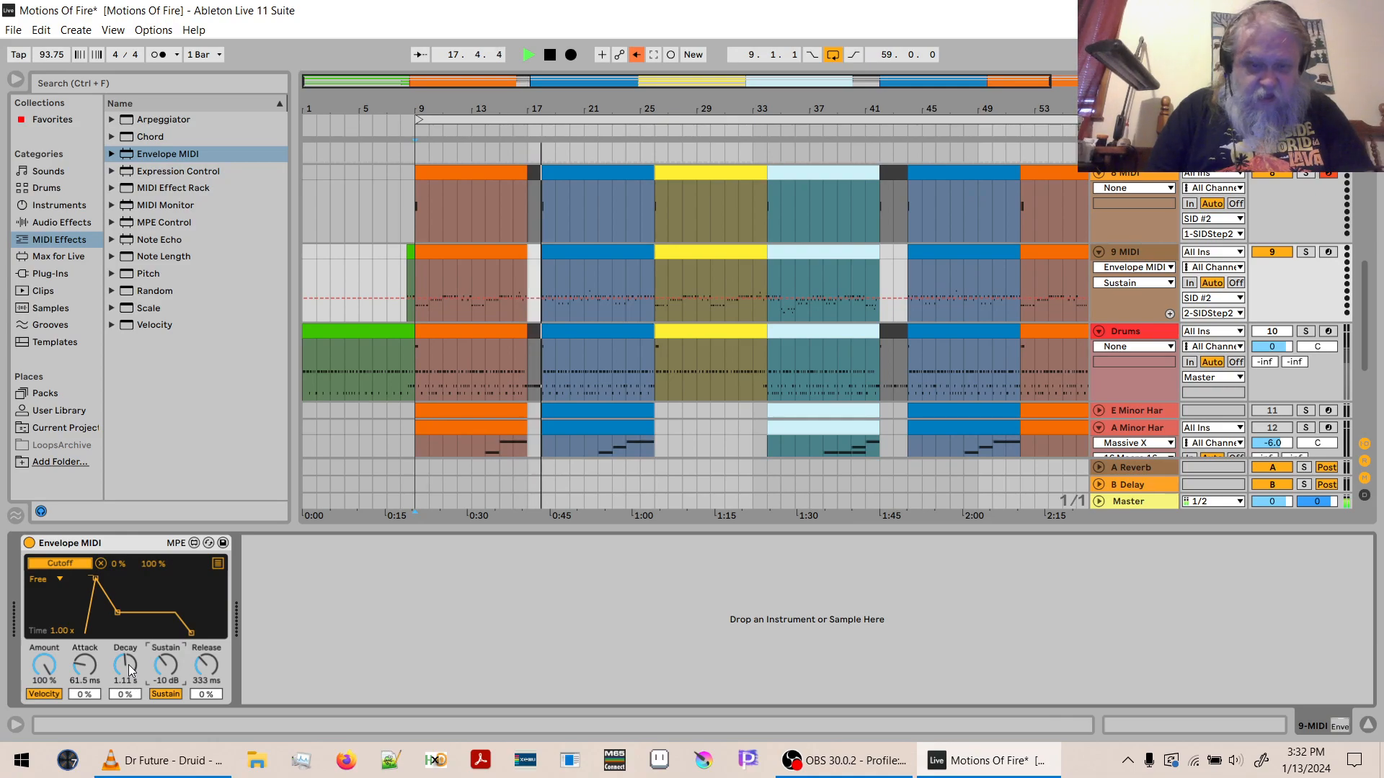
{"action": "left_click_drag", "start_coordinate": [129, 670], "coordinate": [130, 685]}
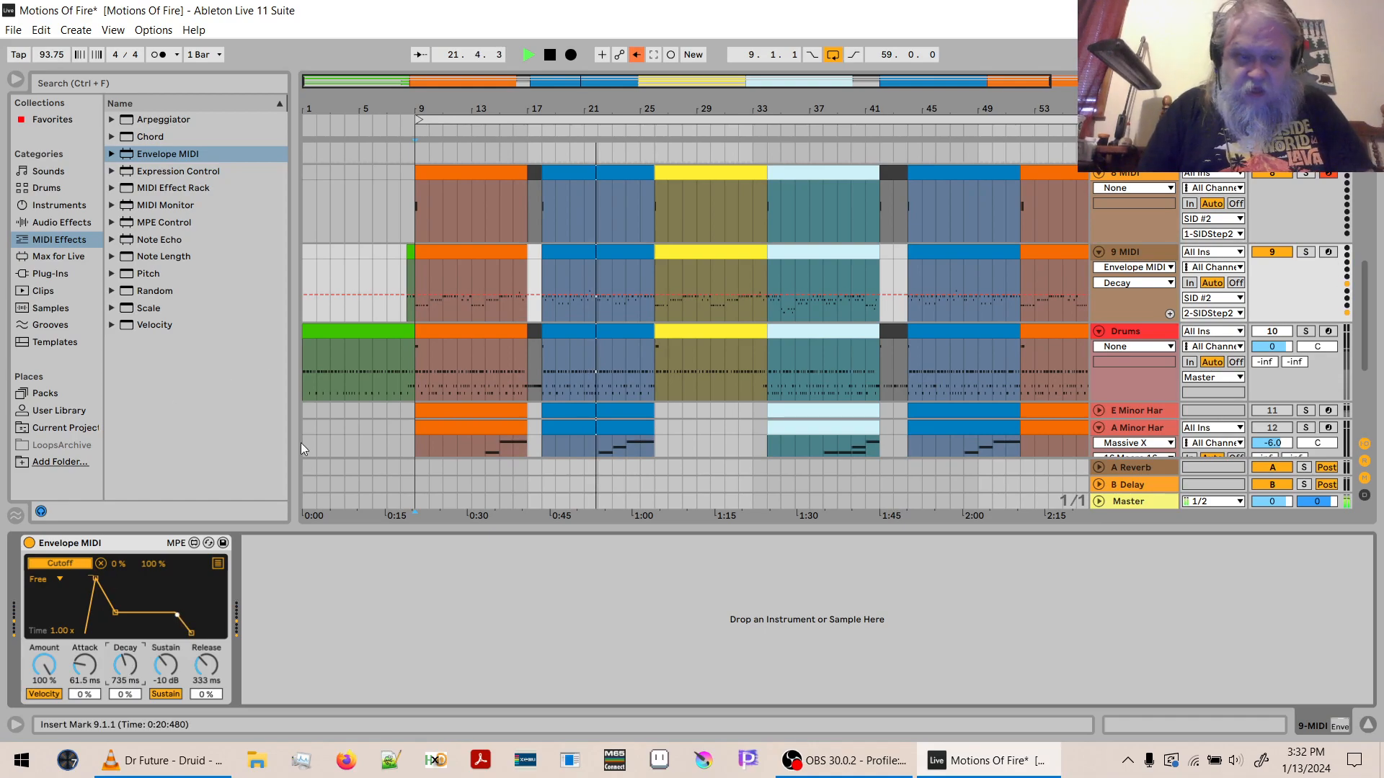
- Check the cutoff movement in the SIDStep2 window on SID #2 during playback, then stop and close the window
{"action": "left_click", "coordinate": [1135, 154]}
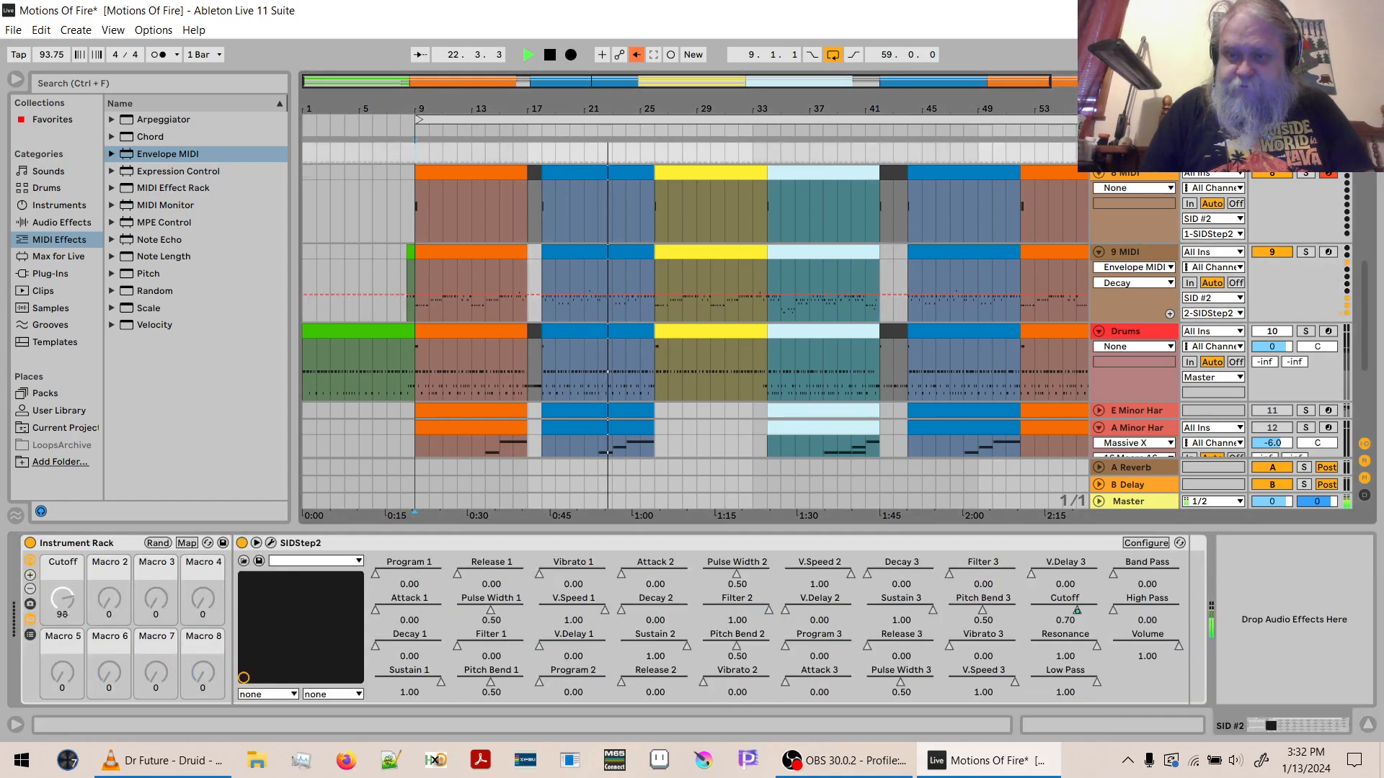
{"action": "left_click", "coordinate": [271, 543]}
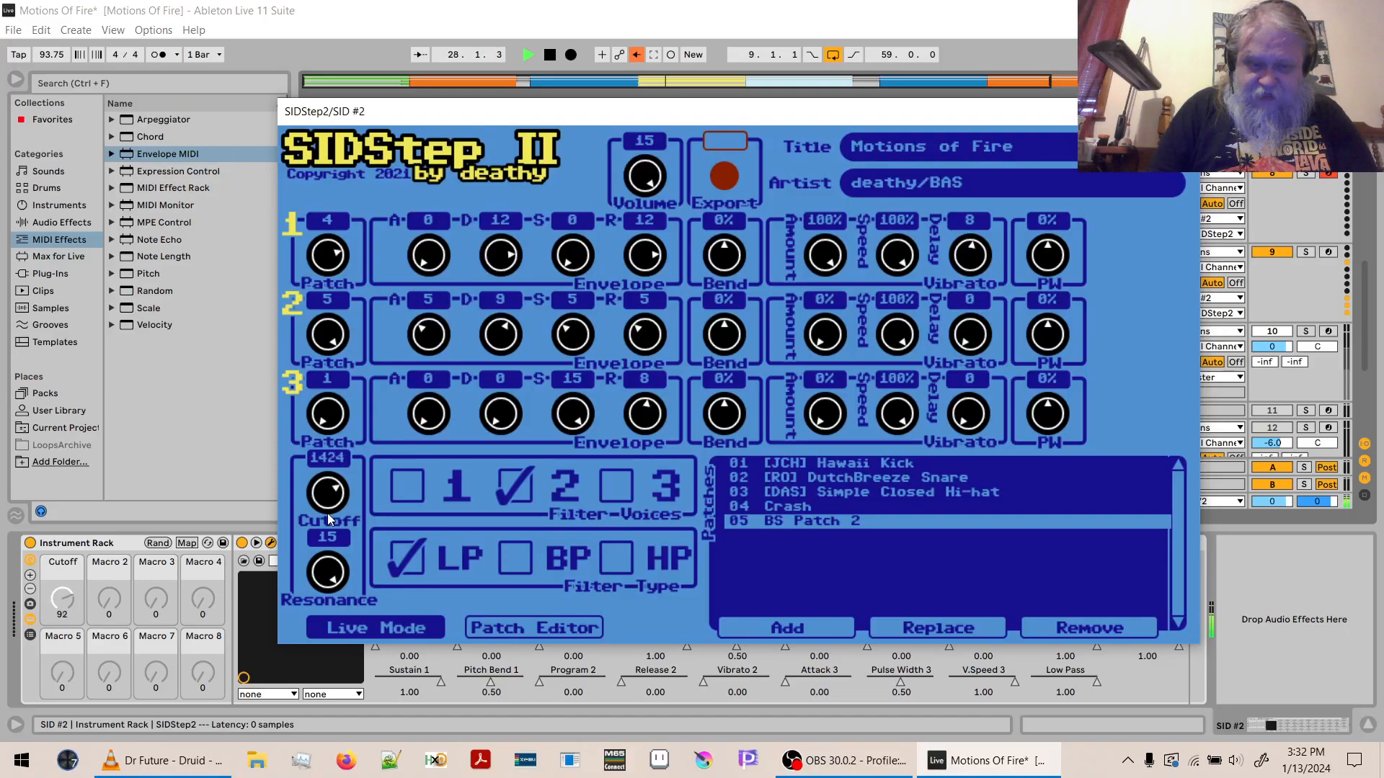
{"action": "key", "text": "space"}
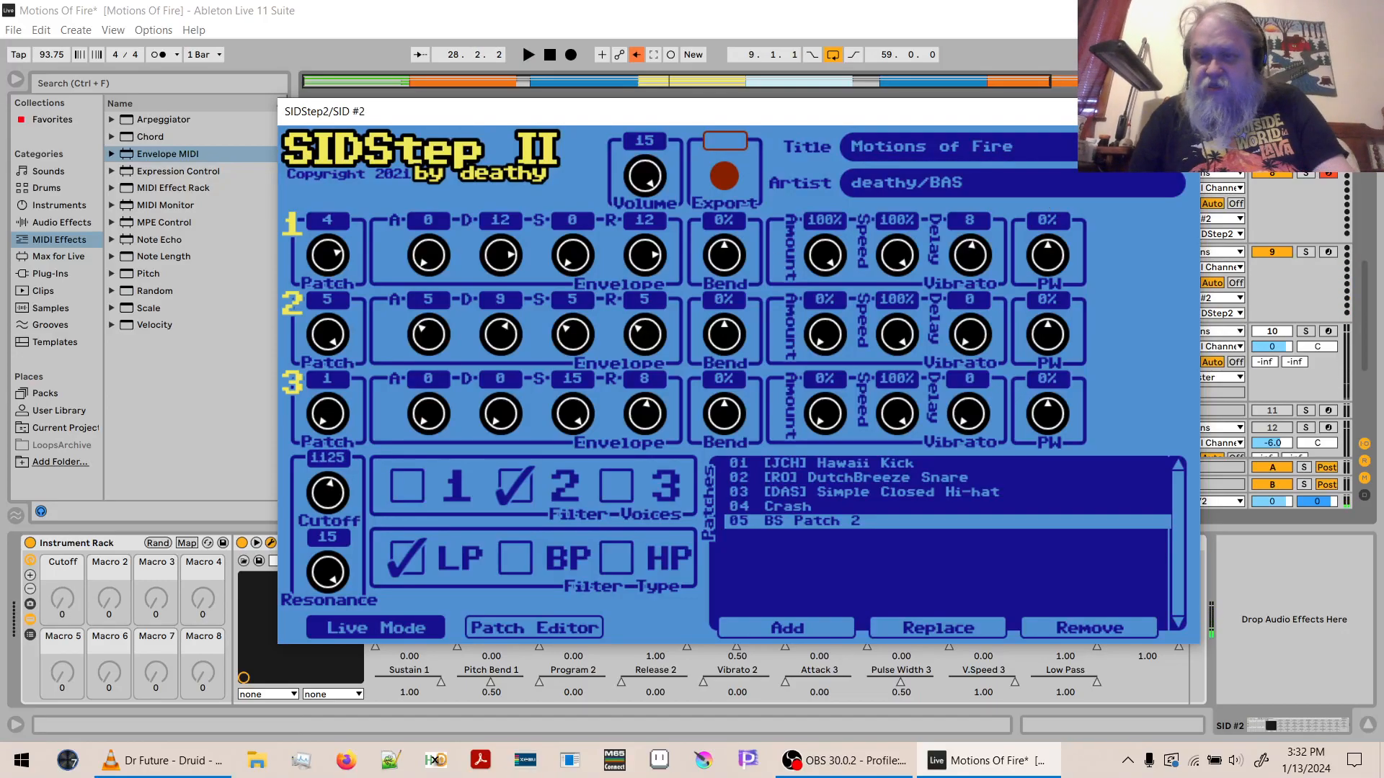
{"action": "left_click", "coordinate": [1184, 111]}
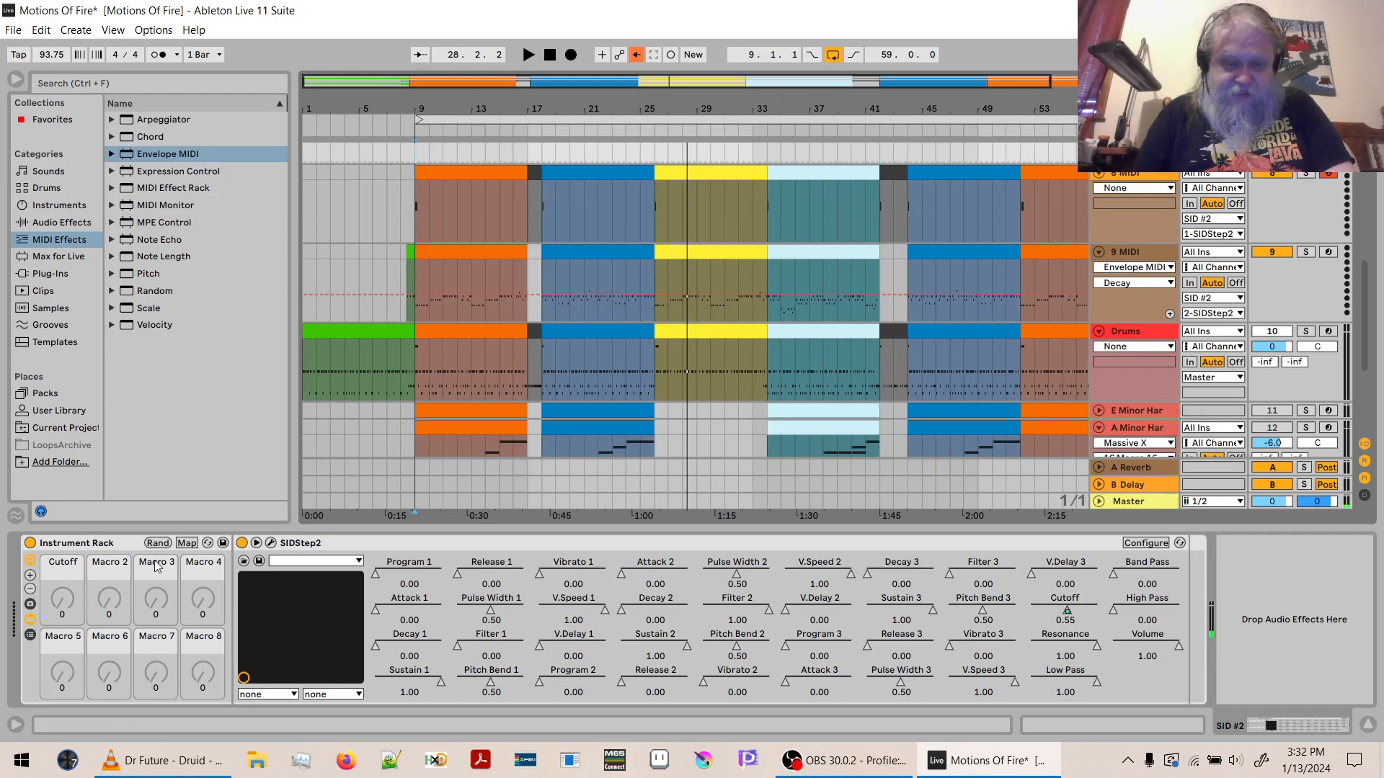
- Raise the maximum of the Cutoff macro mapping to 0.85, trying 1.00 and 0.80 during playback from bar 9
{"action": "left_click", "coordinate": [185, 544]}
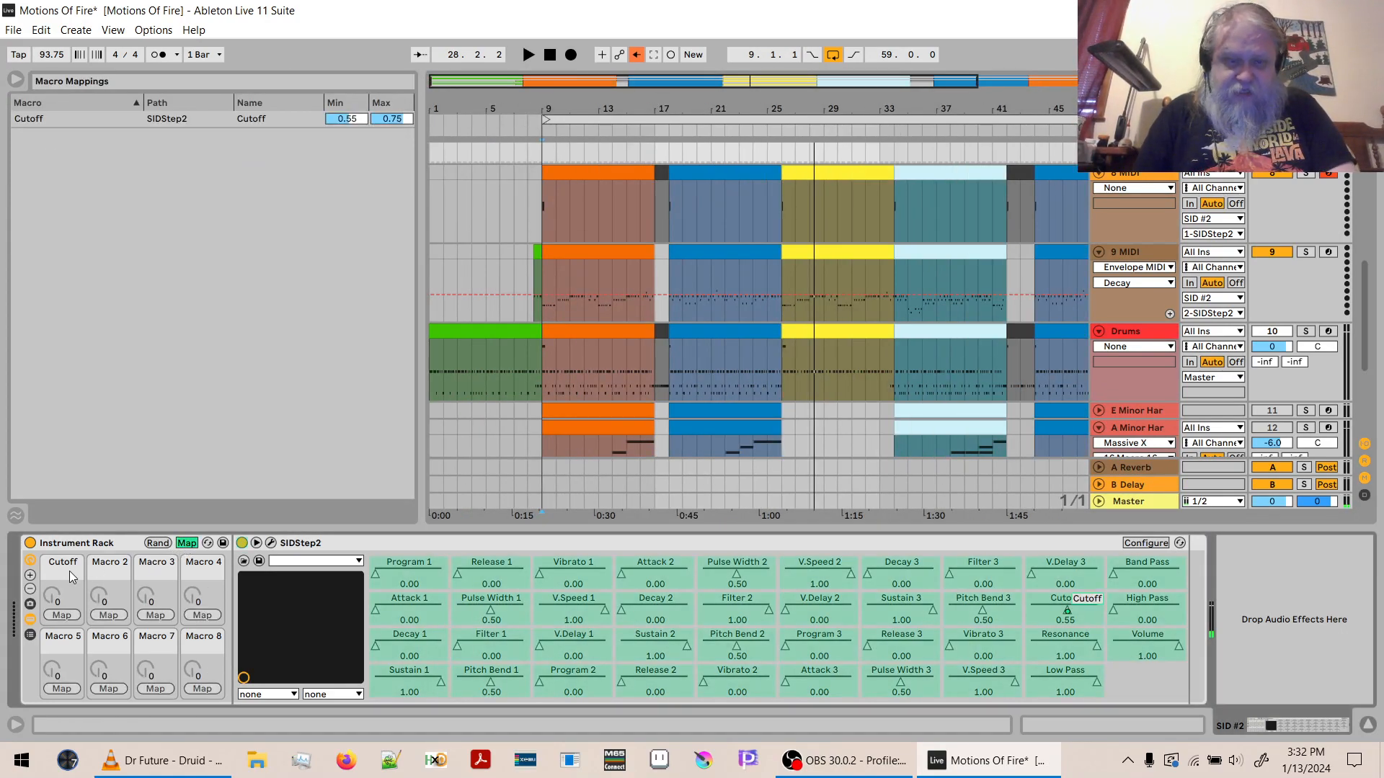
{"action": "left_click", "coordinate": [392, 119]}
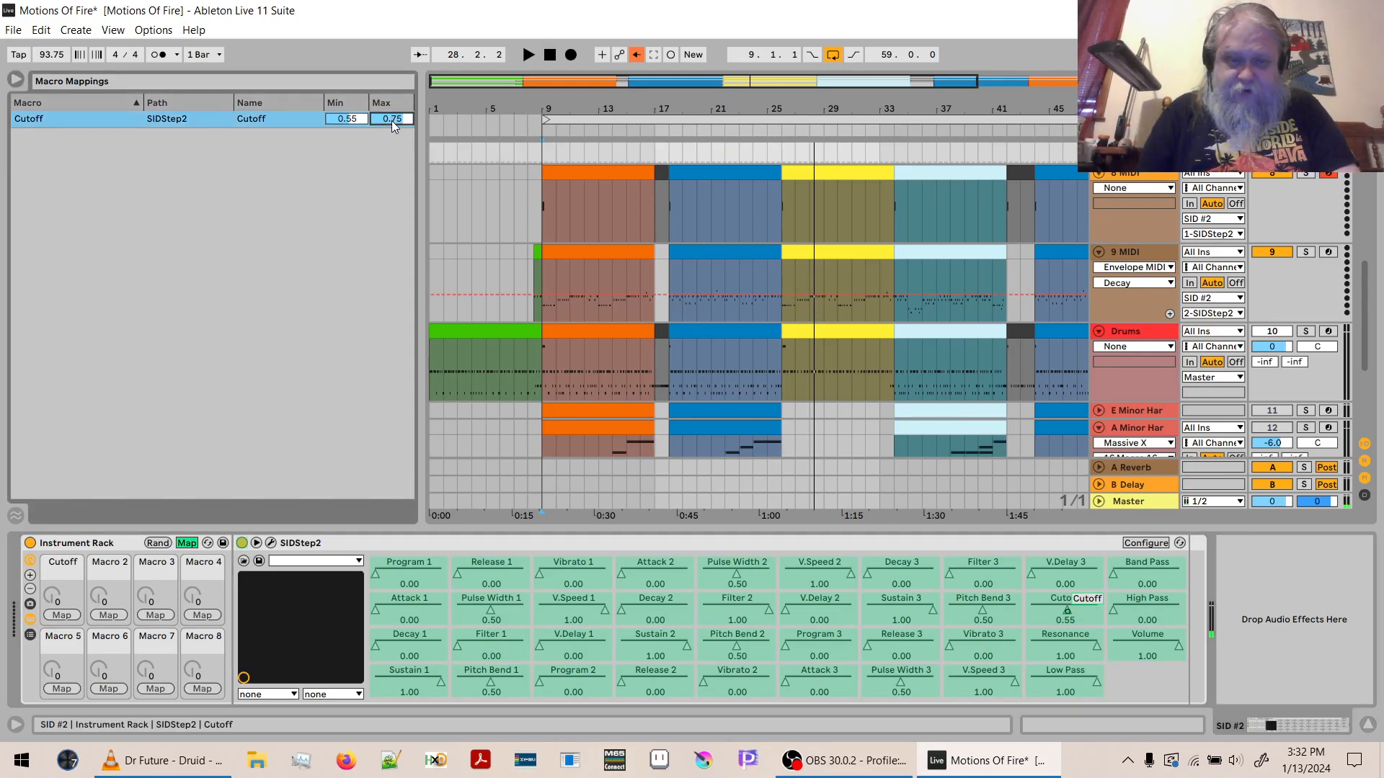
{"action": "key", "text": "space"}
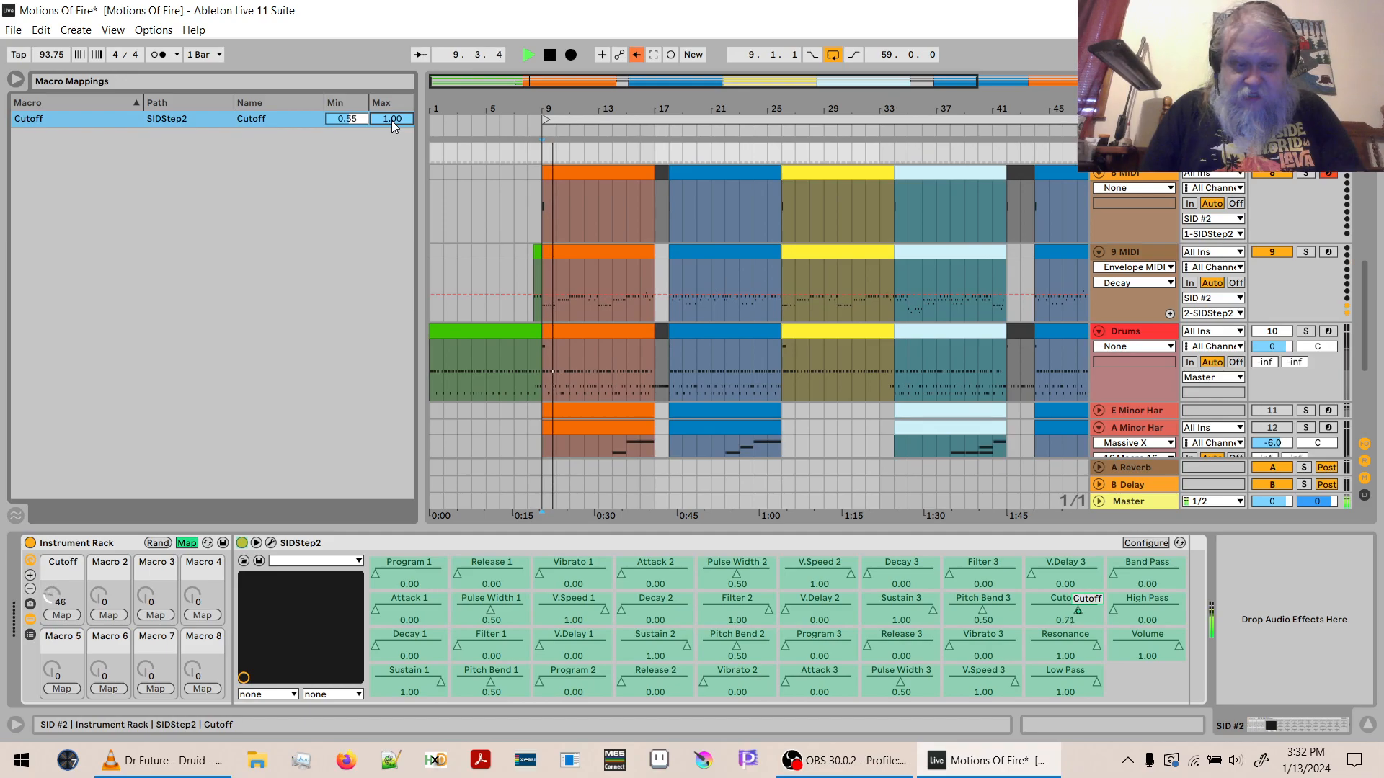
{"action": "type", "text": ".8"}
{"action": "key", "text": "Return"}
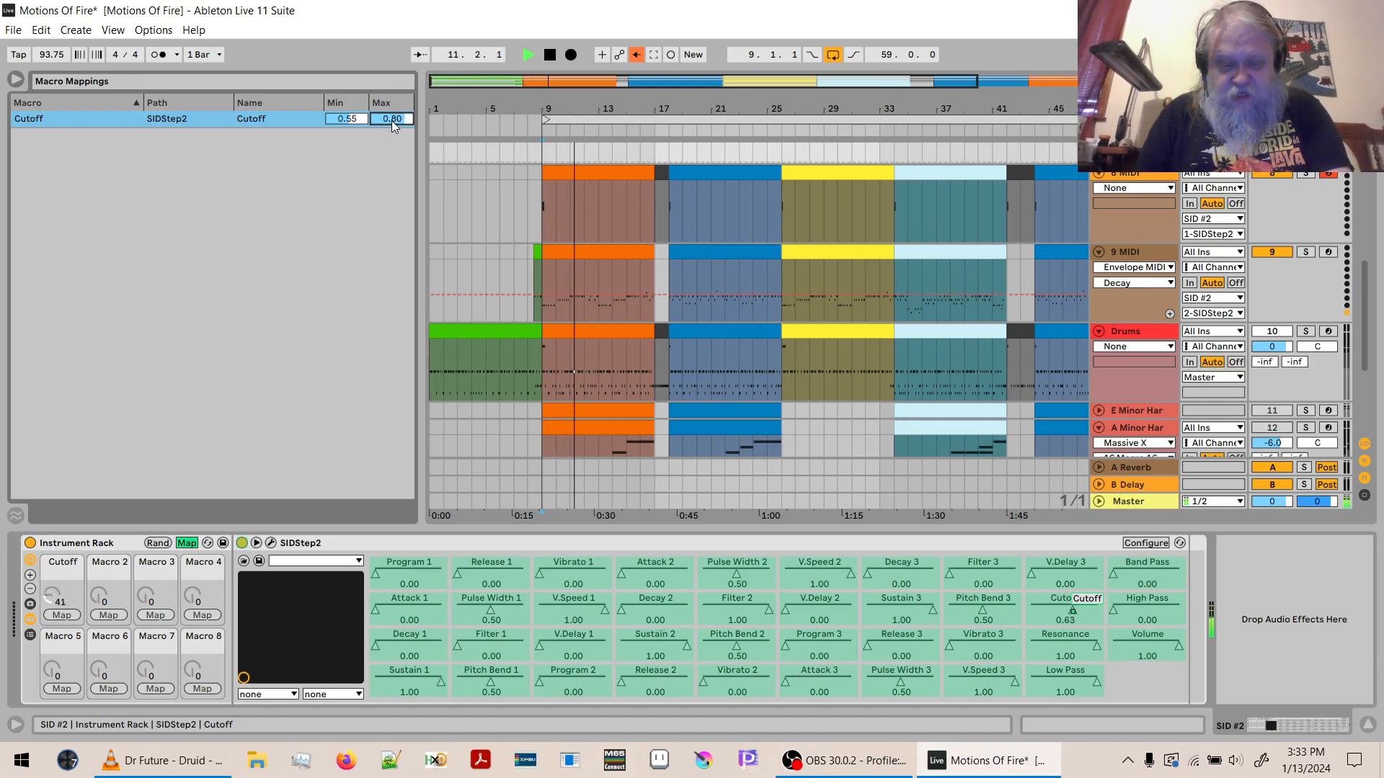
{"action": "type", "text": ".85"}
{"action": "key", "text": "Return"}
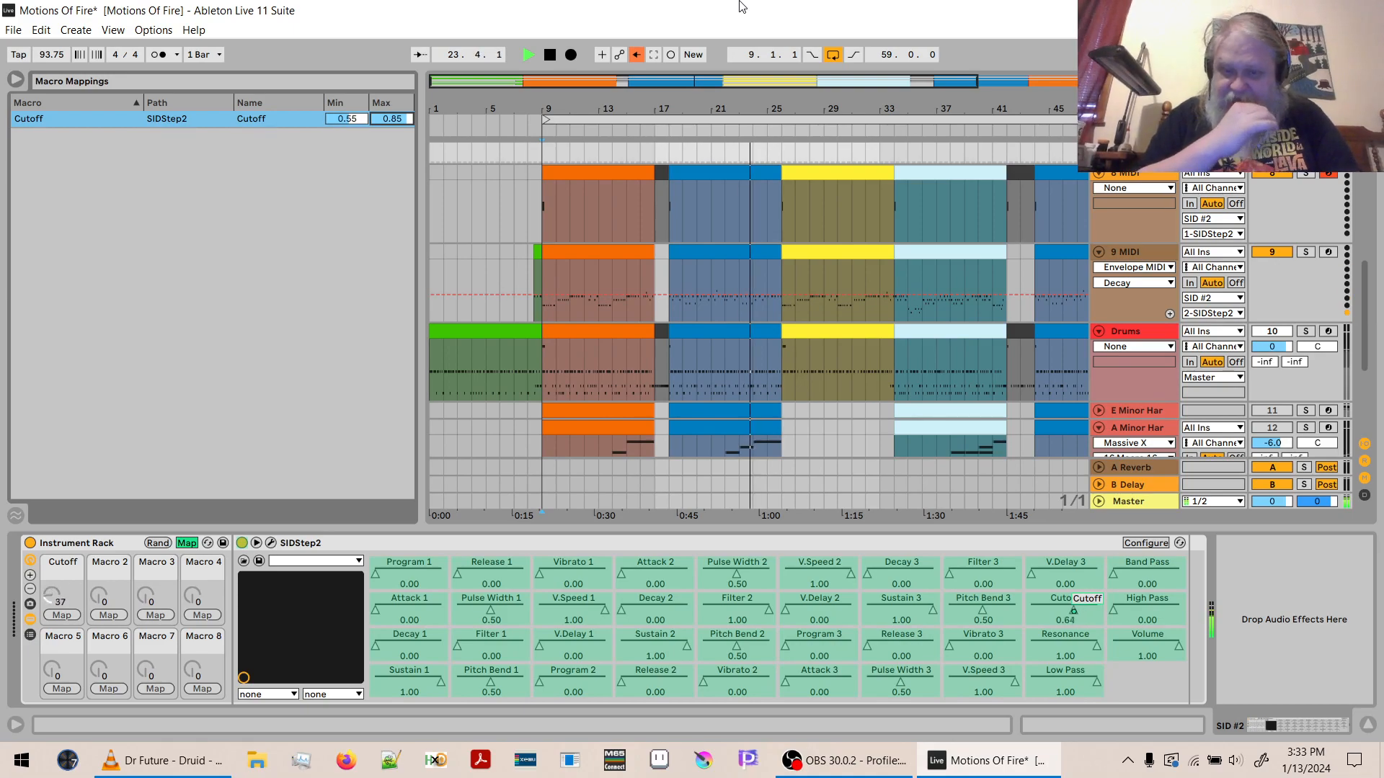
- Stop playback and leave macro mapping mode on the SID #2 Instrument Rack
{"action": "key", "text": "space"}
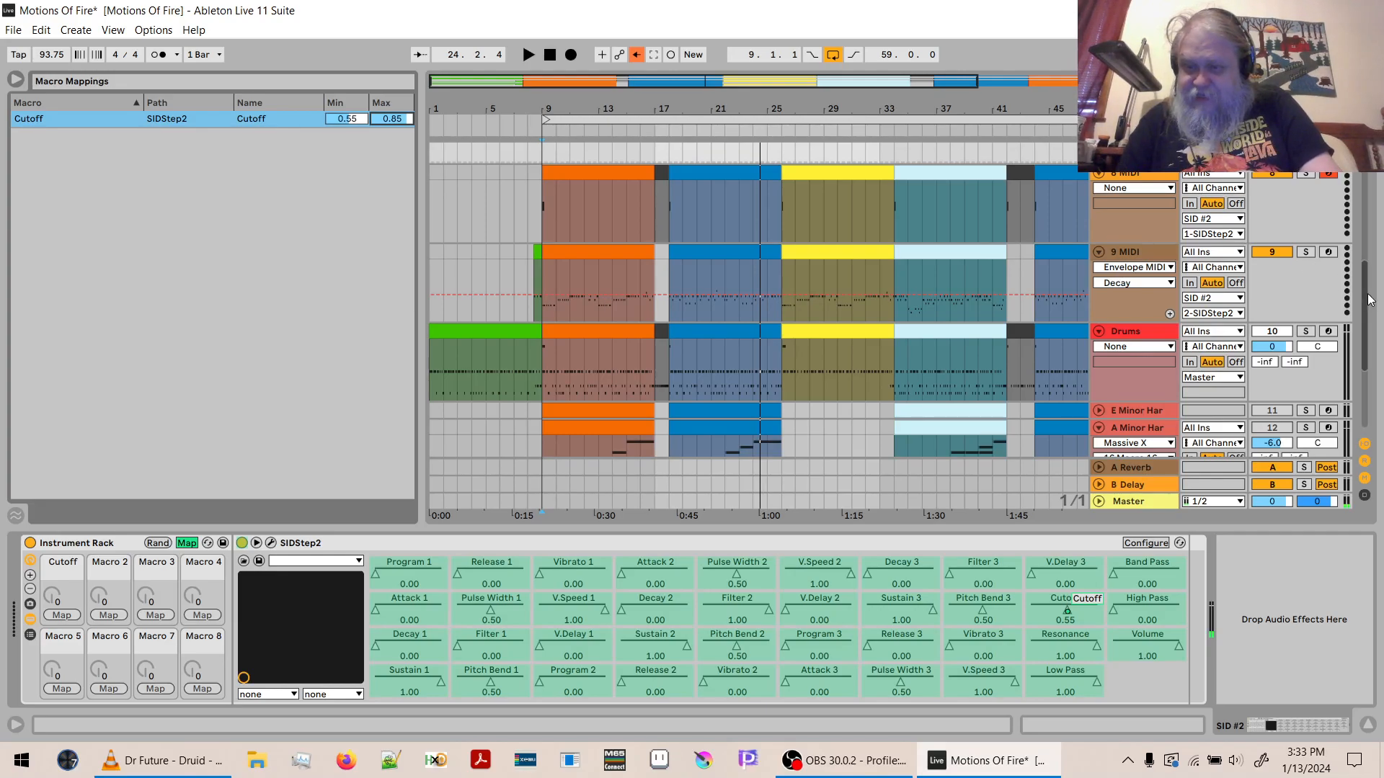
{"action": "scroll", "coordinate": [1367, 298], "scroll_direction": "up", "scroll_amount": 3}
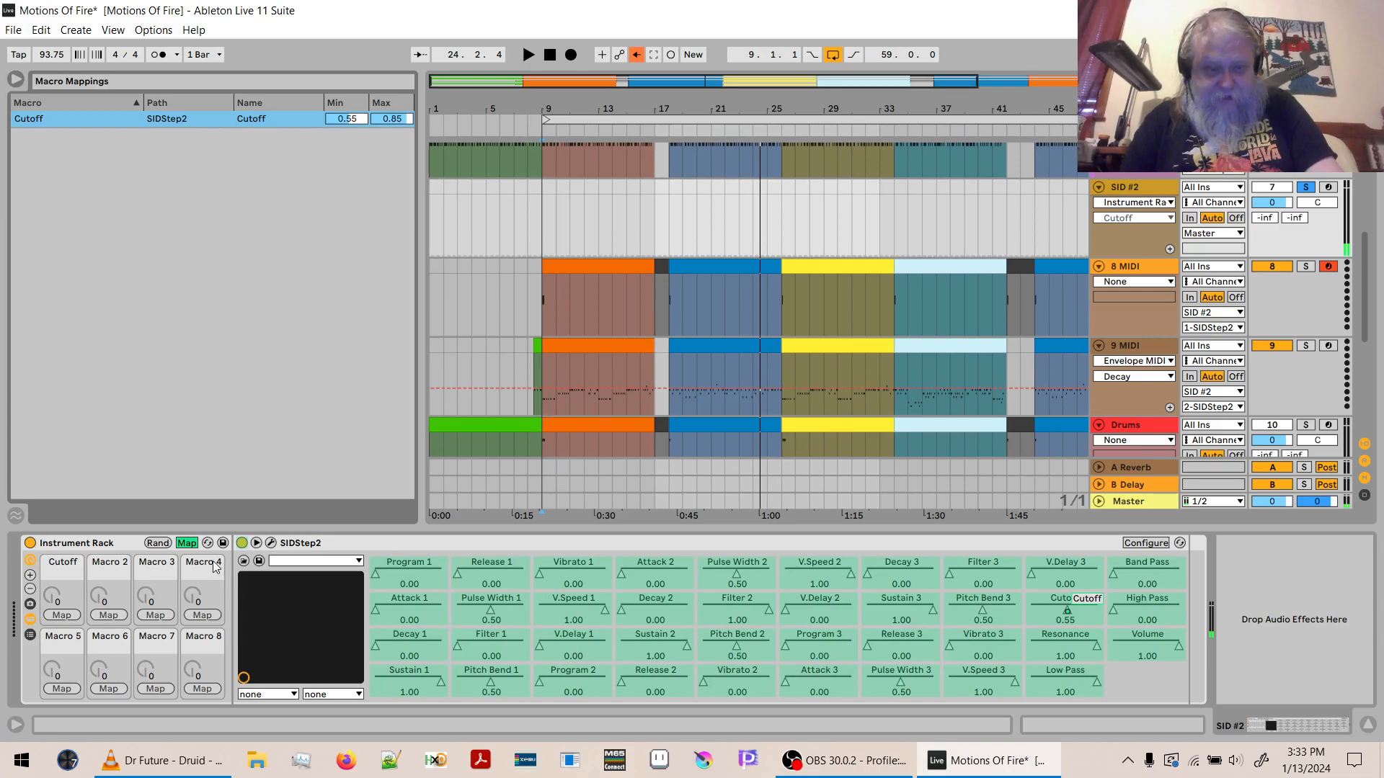
{"action": "left_click", "coordinate": [189, 543]}
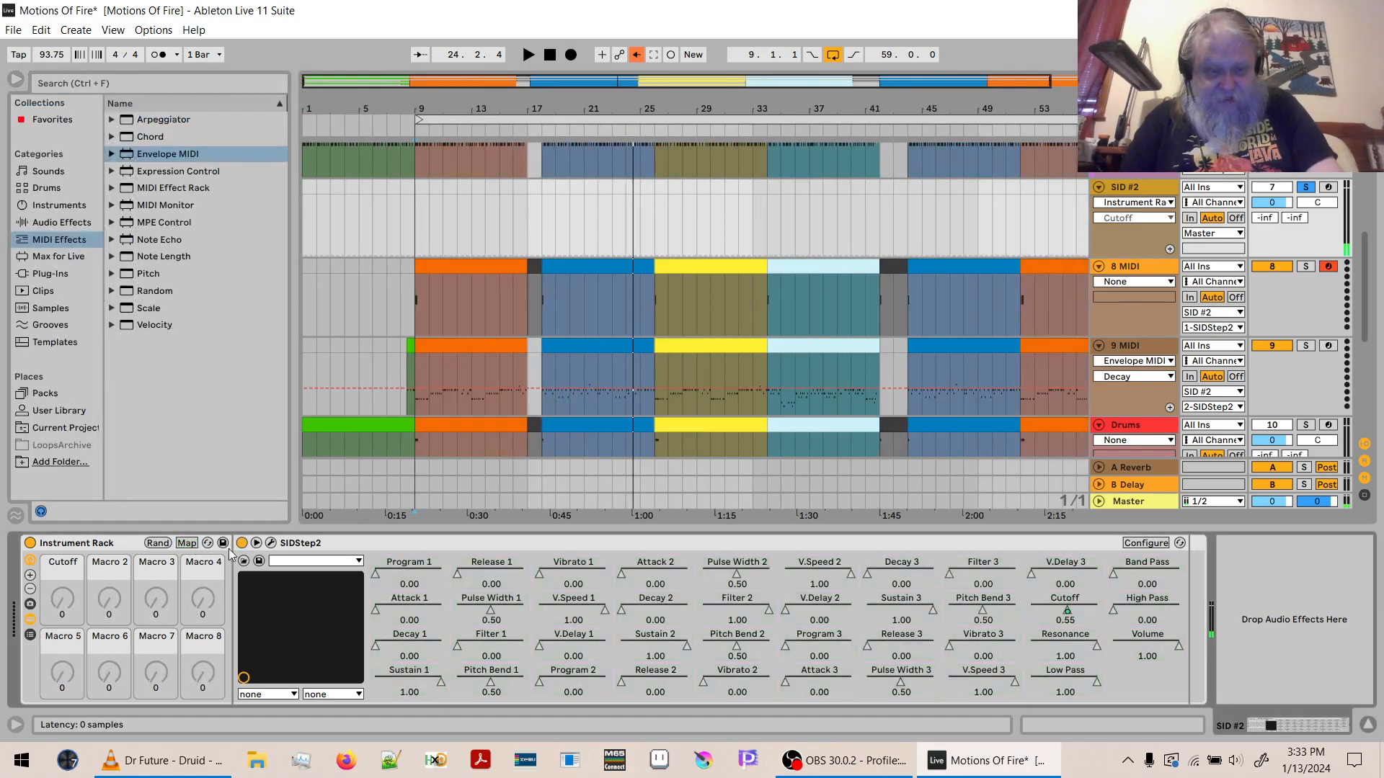
- In SIDStep2 on SID #2, add the BS Sub patch and assign patch 6 to voice 3
{"action": "left_click", "coordinate": [271, 544]}
{"action": "left_click", "coordinate": [748, 623]}
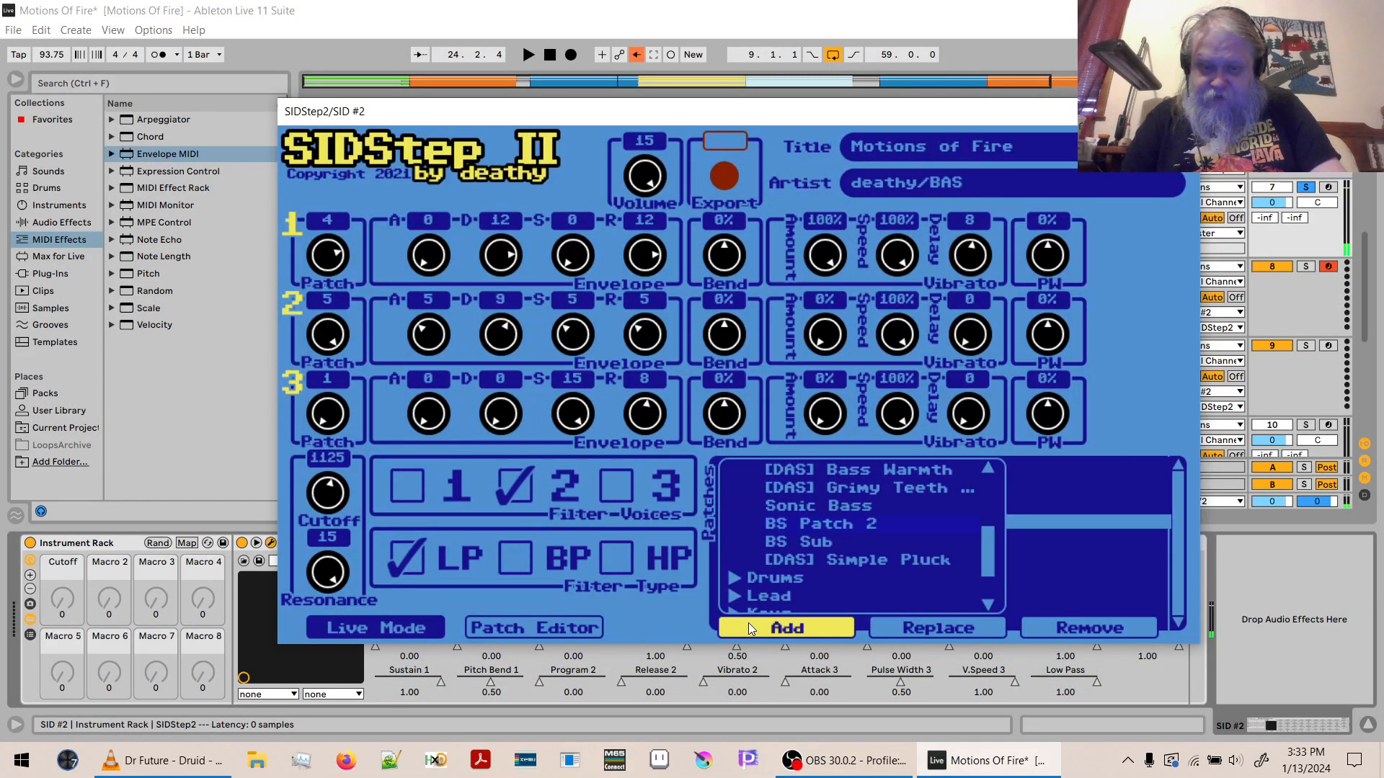
{"action": "left_click", "coordinate": [799, 547]}
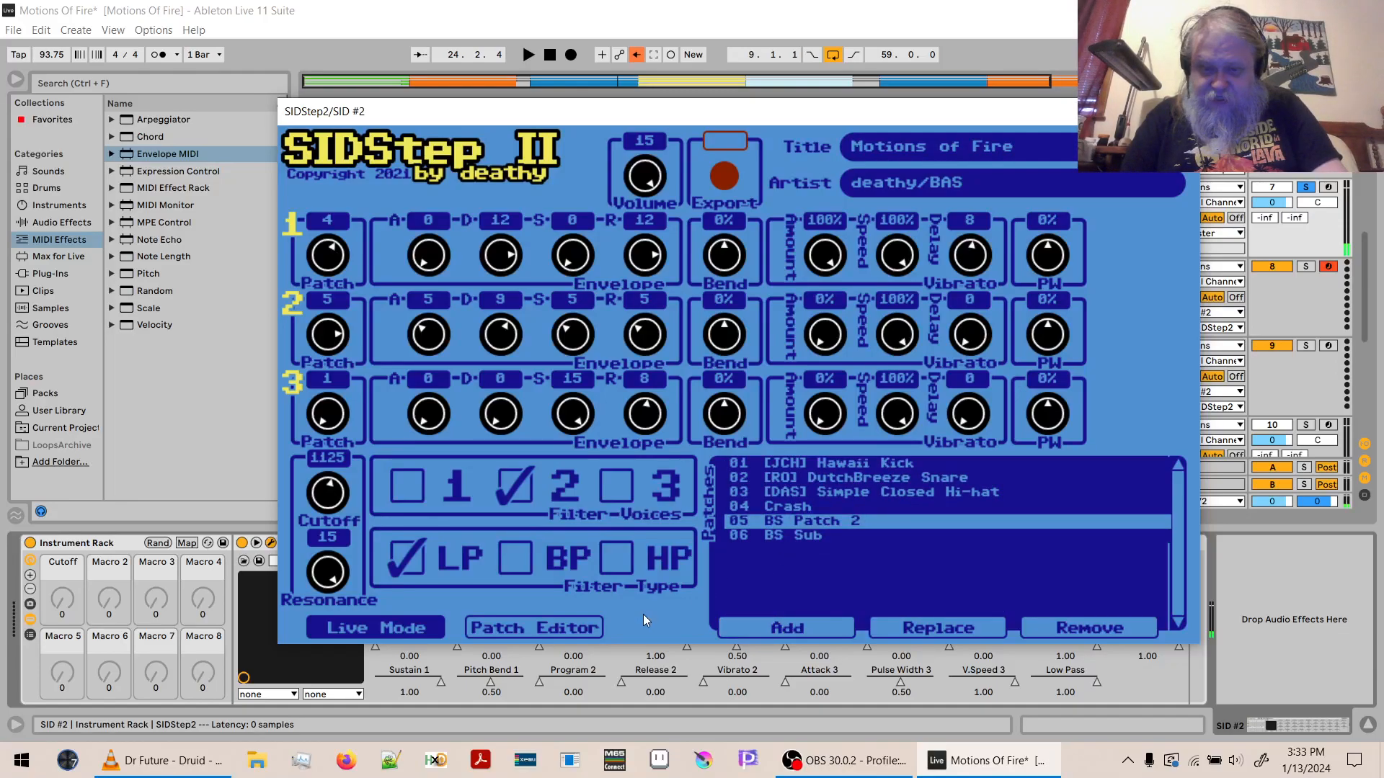
{"action": "left_click_drag", "start_coordinate": [328, 424], "coordinate": [328, 403]}
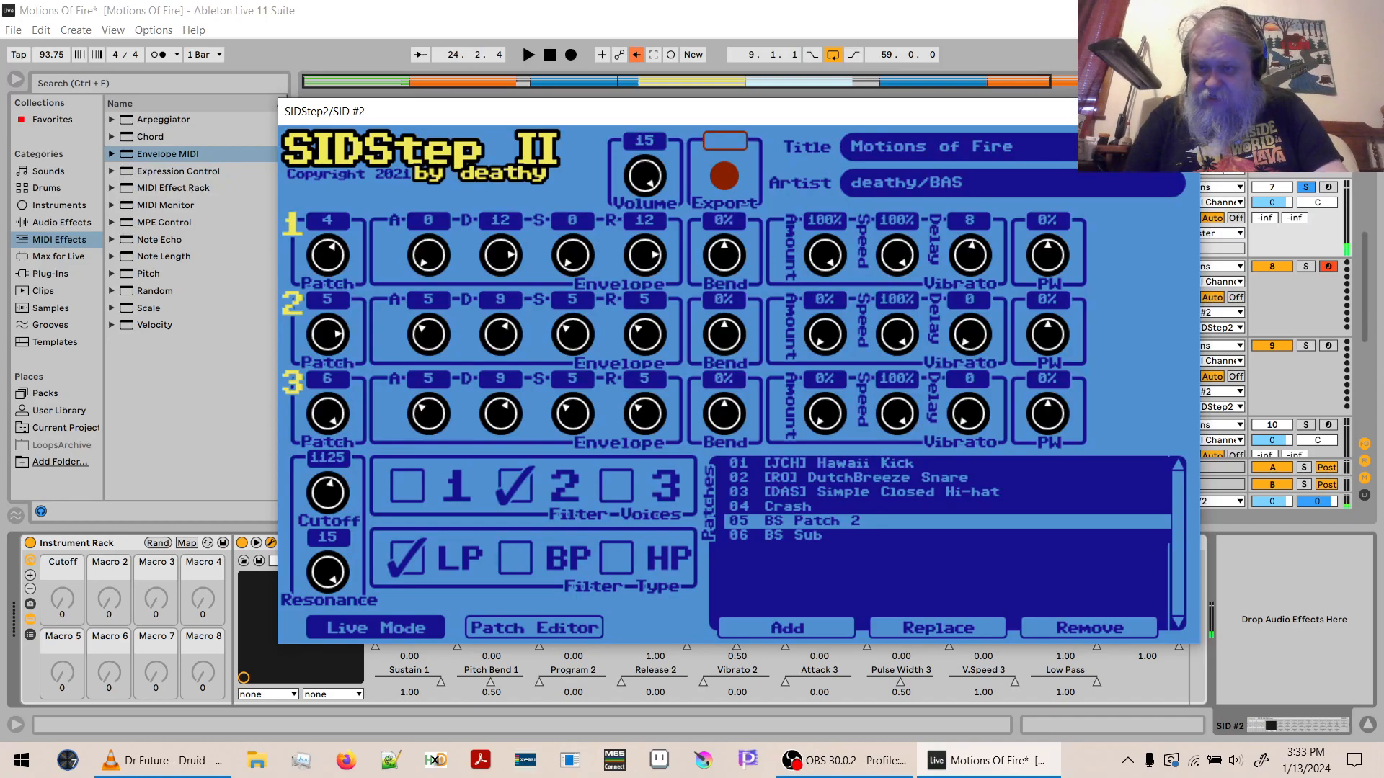
{"action": "left_click", "coordinate": [1183, 111]}
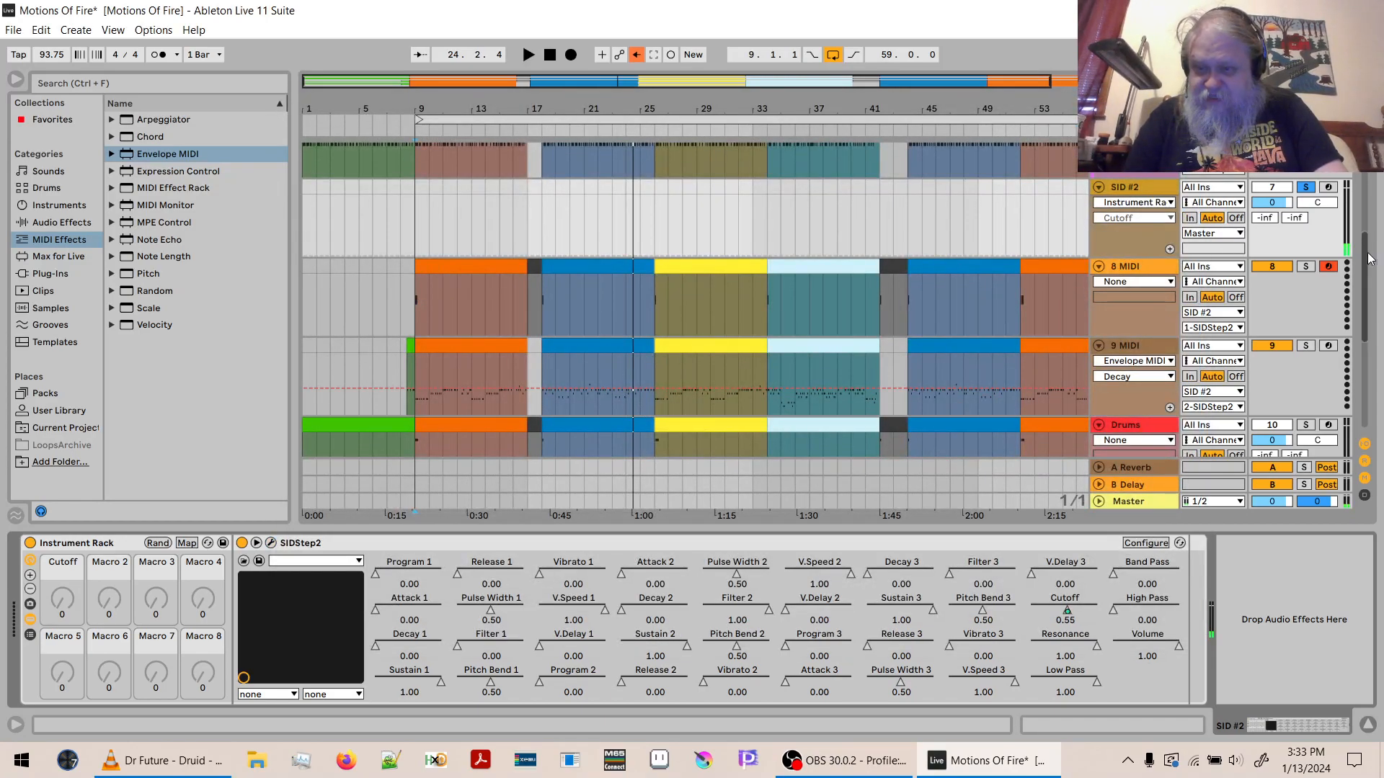
- Insert a new MIDI track below 9 MIDI and route its output to SID #2, channel 1-SIDStep2
{"action": "scroll", "coordinate": [1185, 324], "scroll_direction": "down", "scroll_amount": 2}
{"action": "left_click", "coordinate": [1136, 279]}
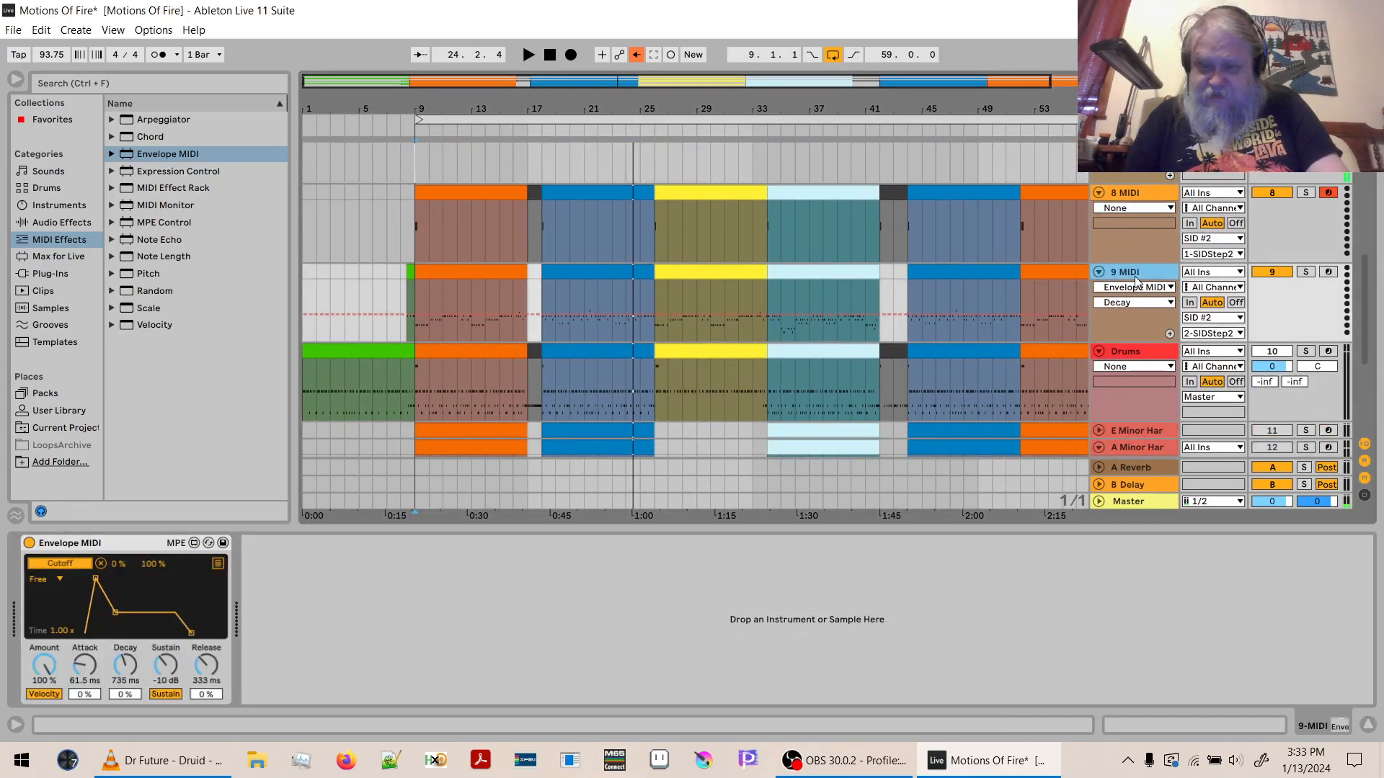
{"action": "key", "text": "ctrl+shift+t"}
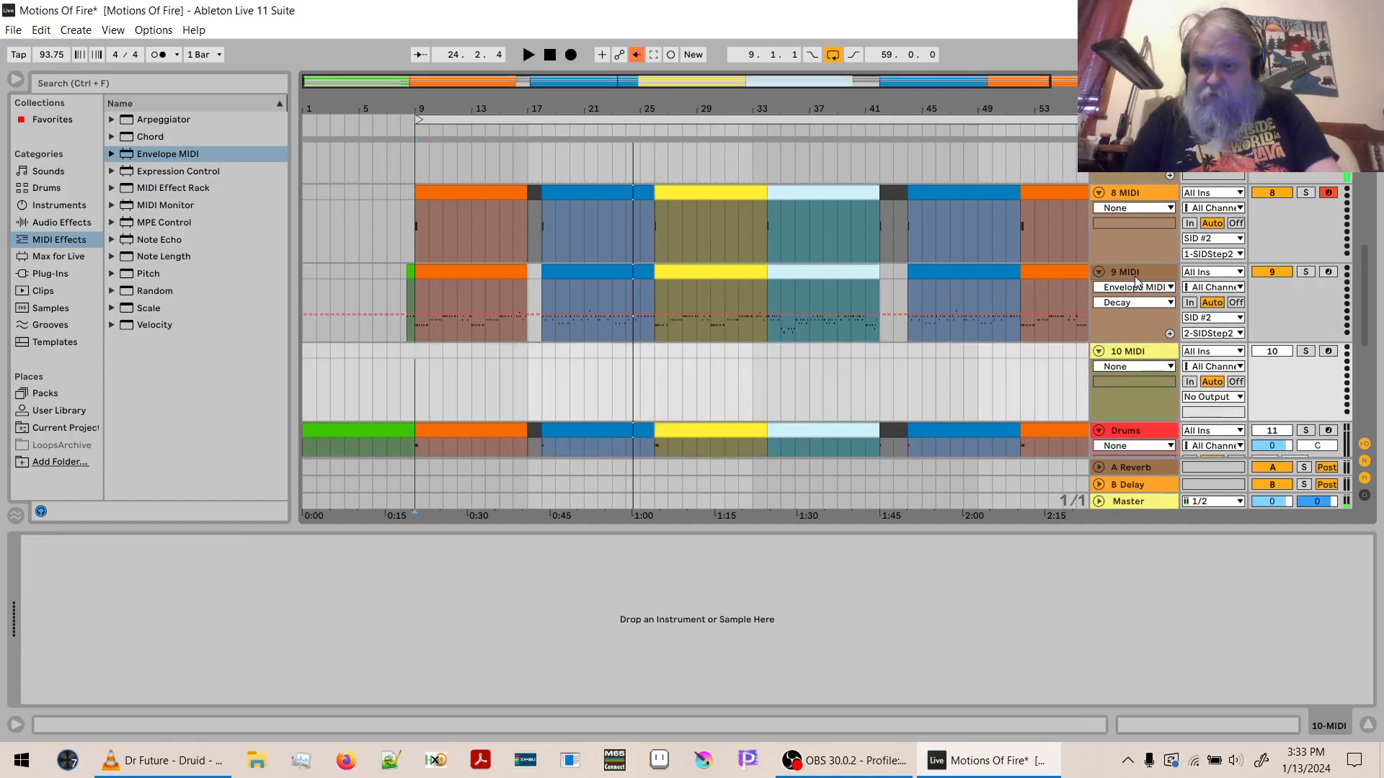
{"action": "left_click", "coordinate": [1224, 398]}
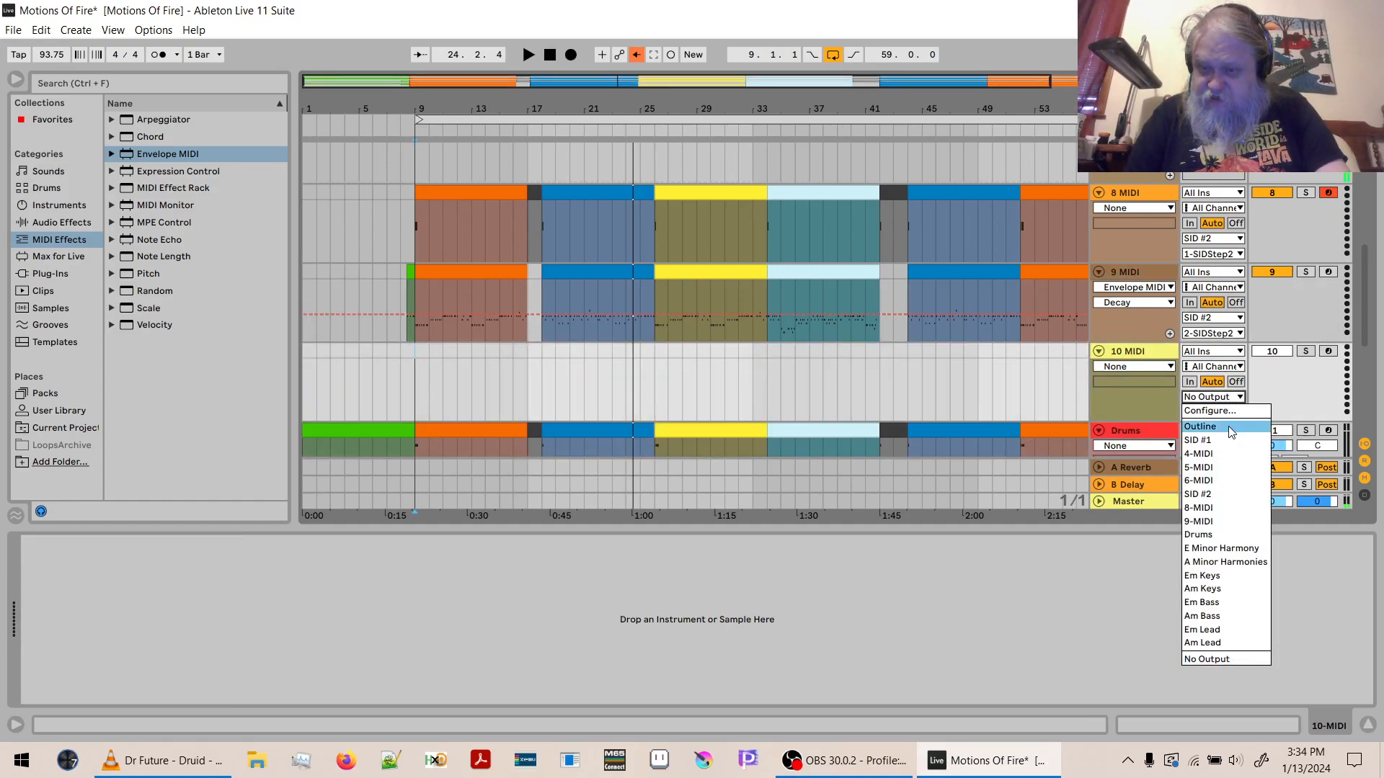
{"action": "left_click", "coordinate": [1228, 492]}
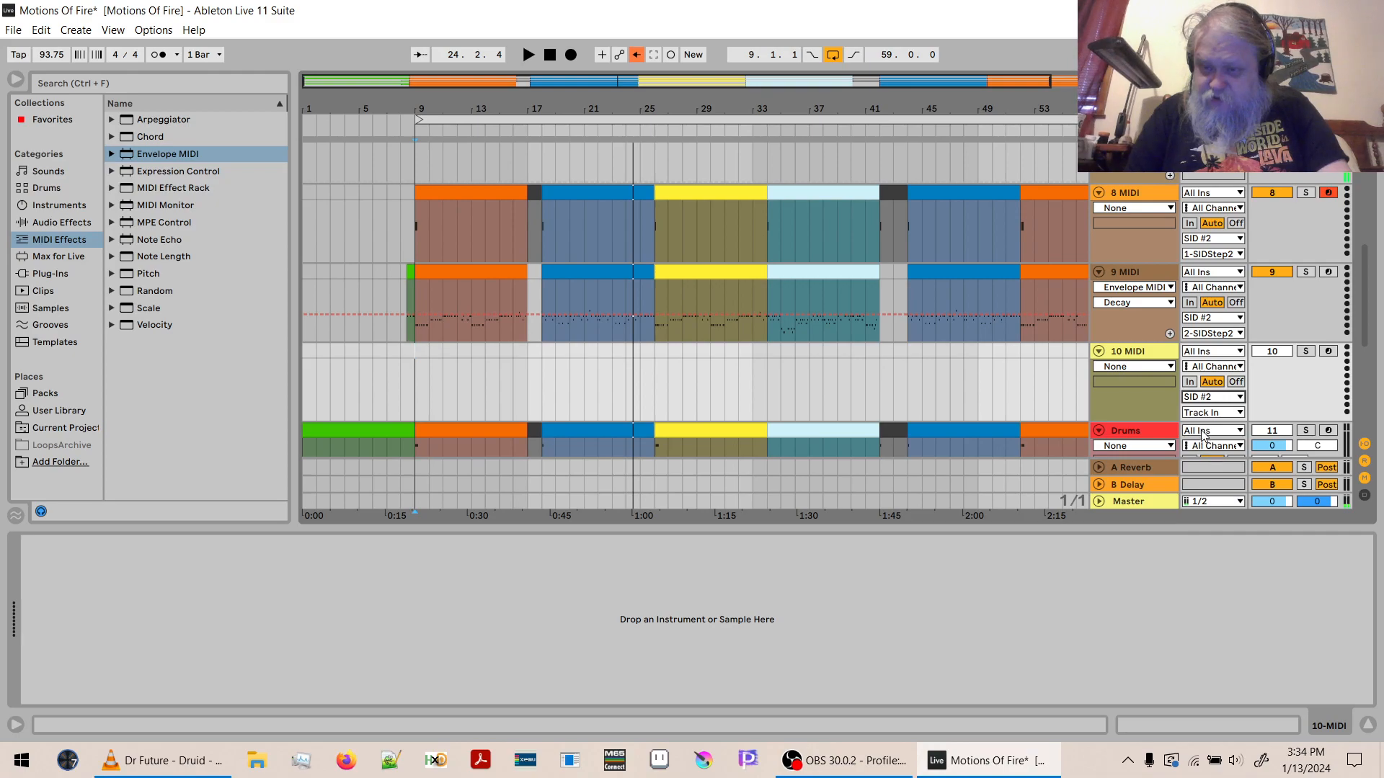
{"action": "left_click", "coordinate": [1202, 413]}
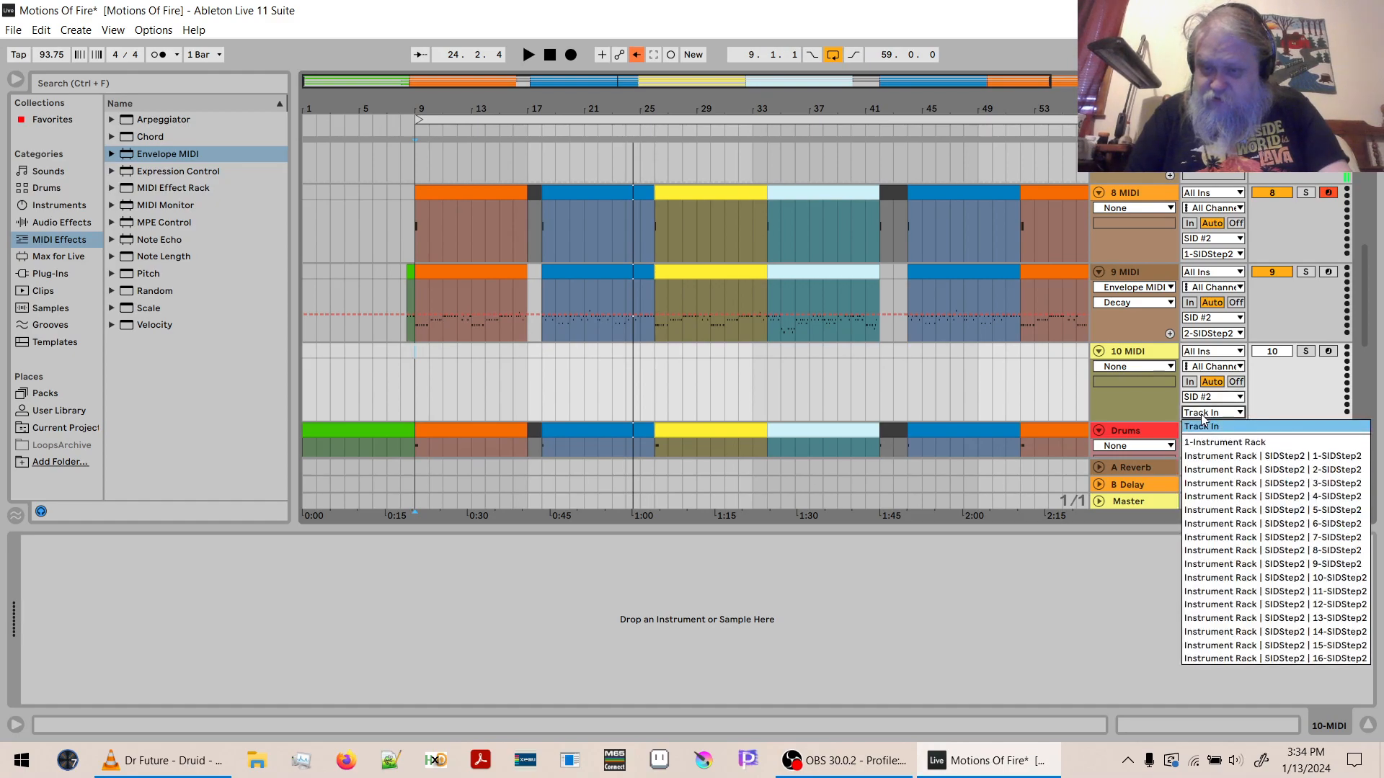
{"action": "left_click", "coordinate": [1226, 457]}
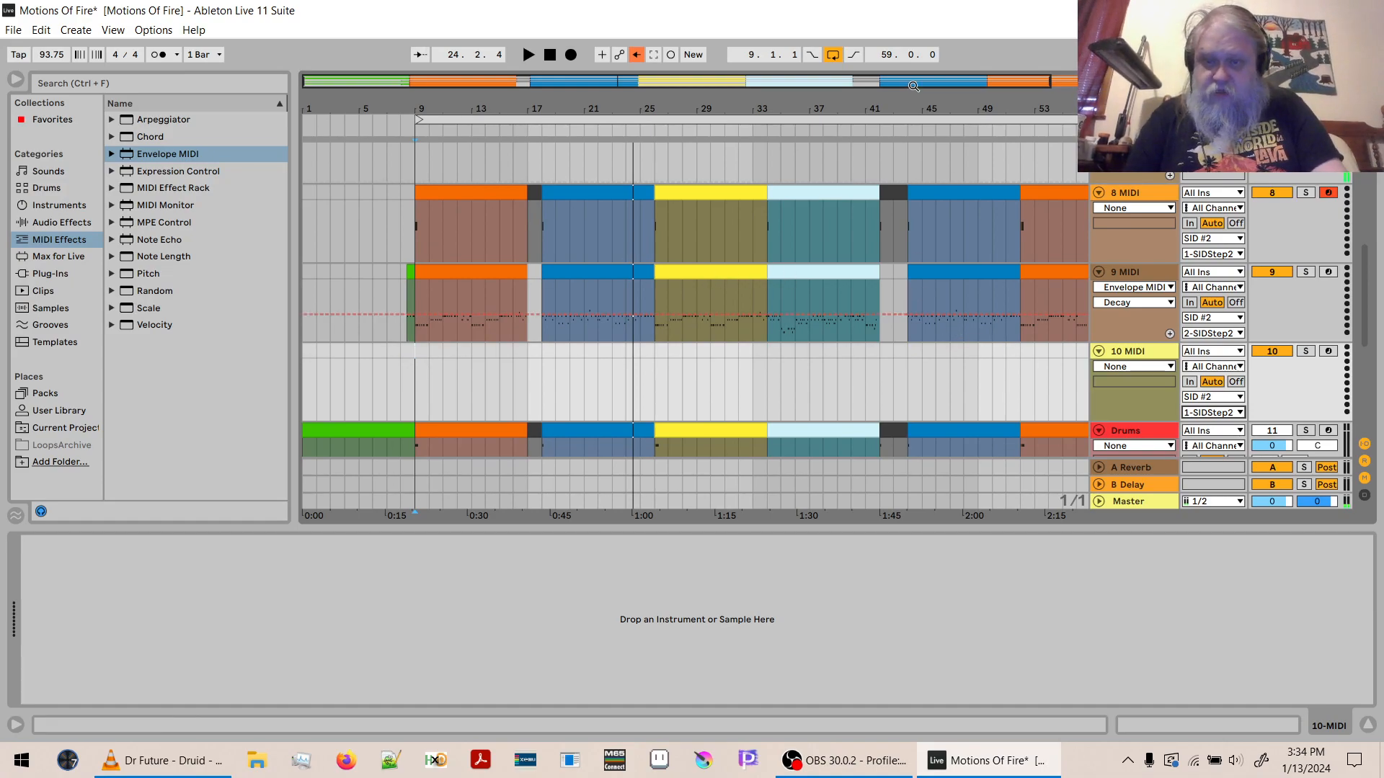
- Copy all the clips of 9 MIDI, from the pickup before bar 9 to bar 68, onto 10 MIDI at the same position
{"action": "left_click_drag", "start_coordinate": [757, 102], "coordinate": [757, 76]}
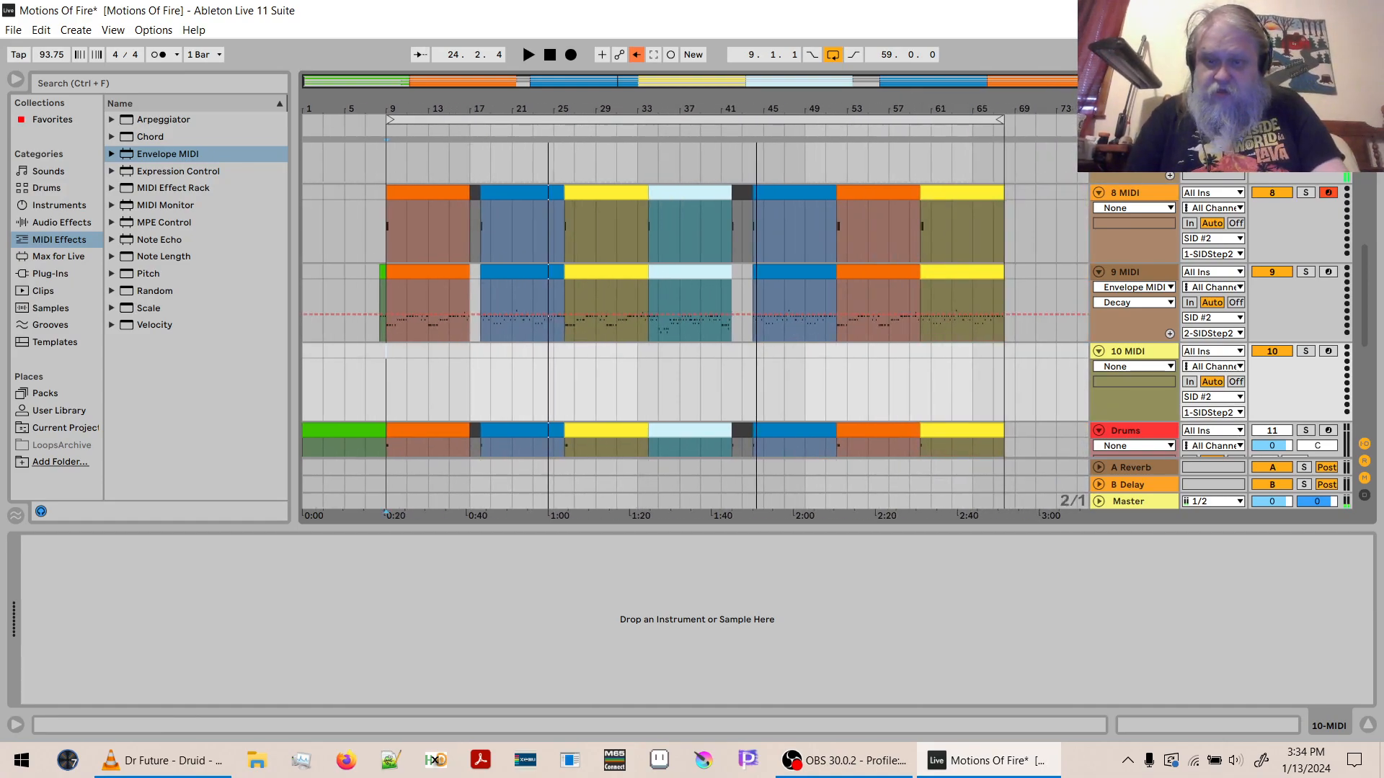
{"action": "left_click", "coordinate": [967, 273]}
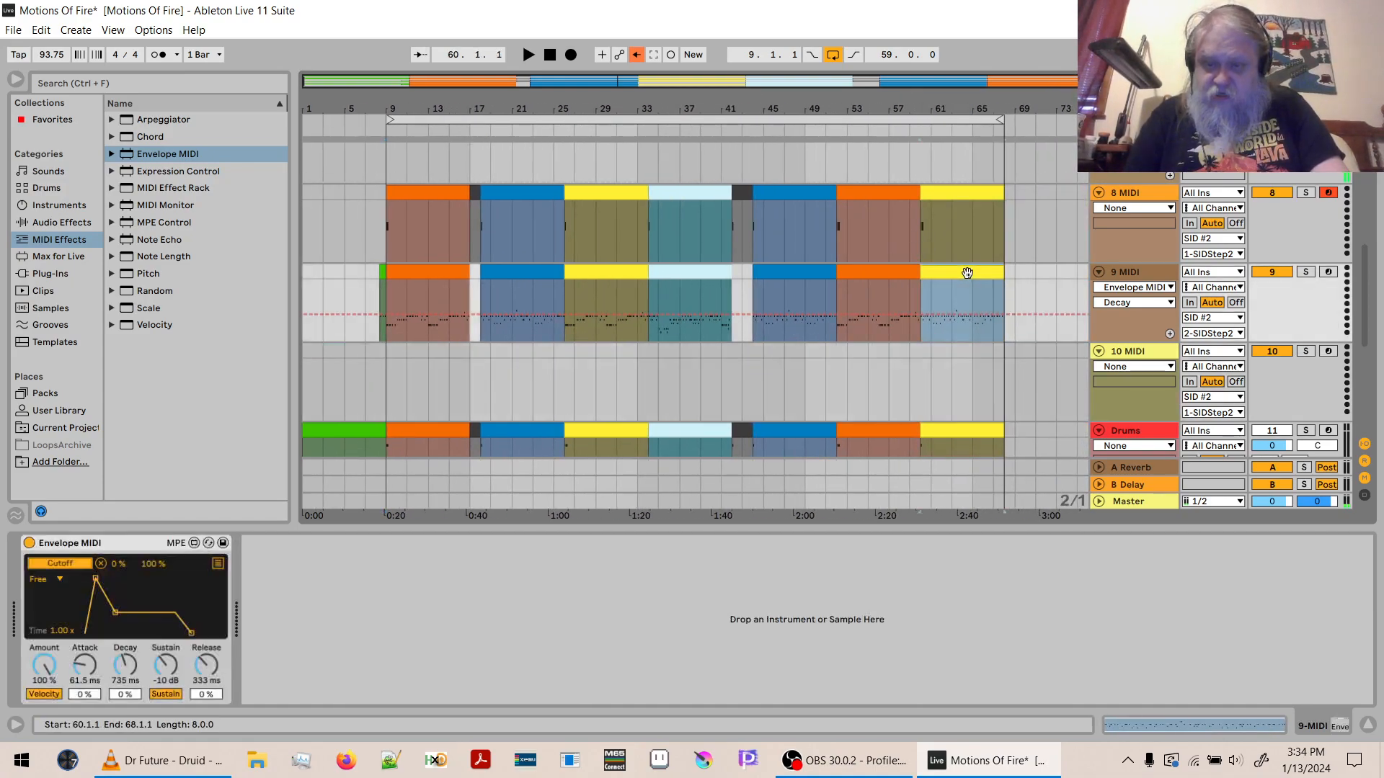
{"action": "left_click", "coordinate": [383, 273], "text": "shift"}
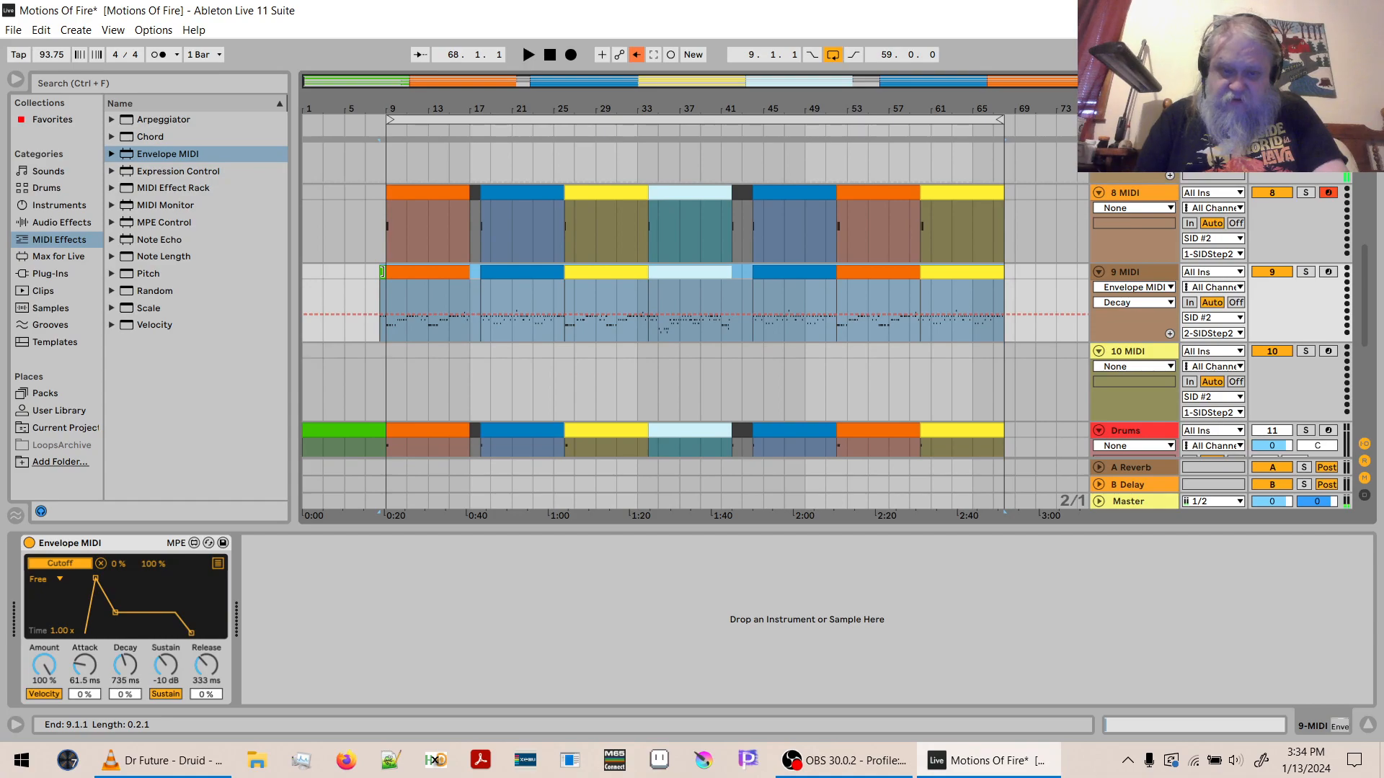
{"action": "key", "text": "Escape"}
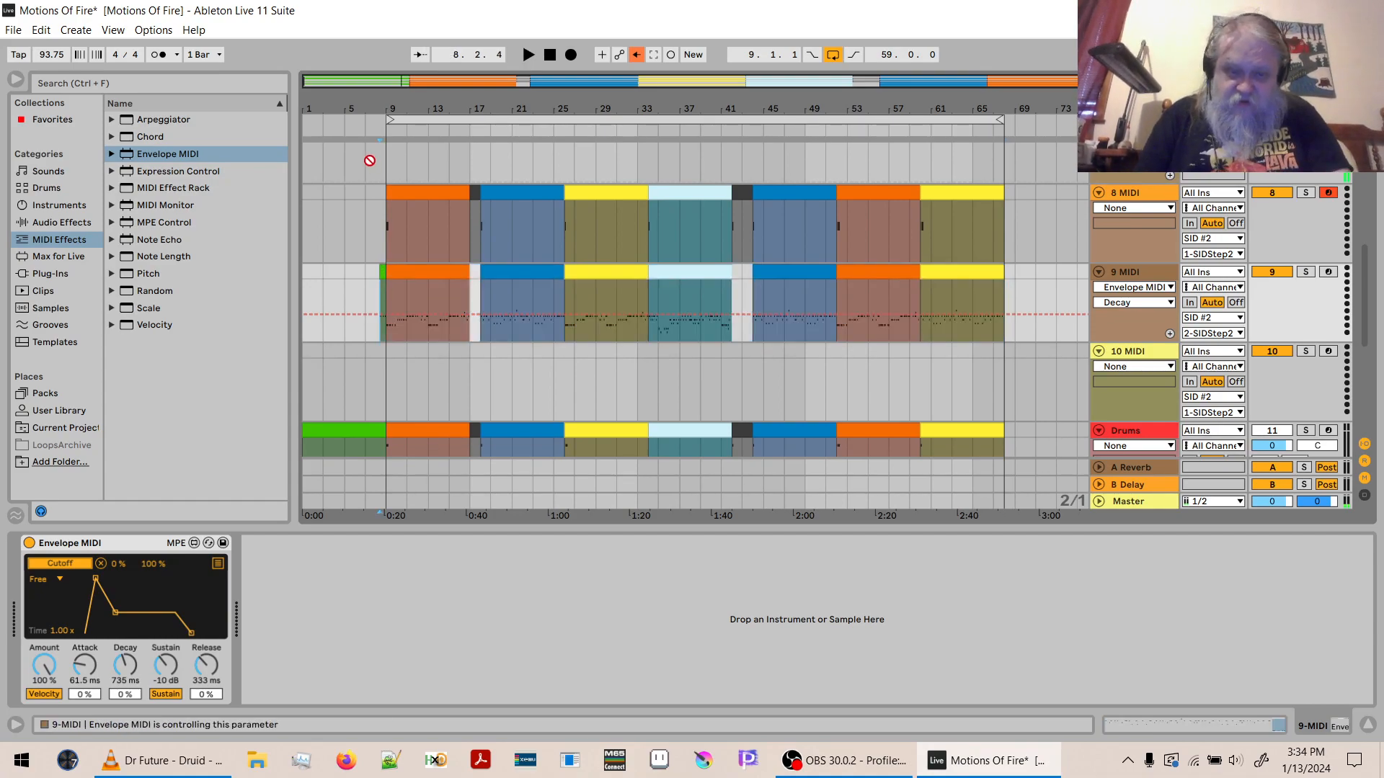
{"action": "key", "text": "Down"}
{"action": "key", "text": "ctrl+v"}
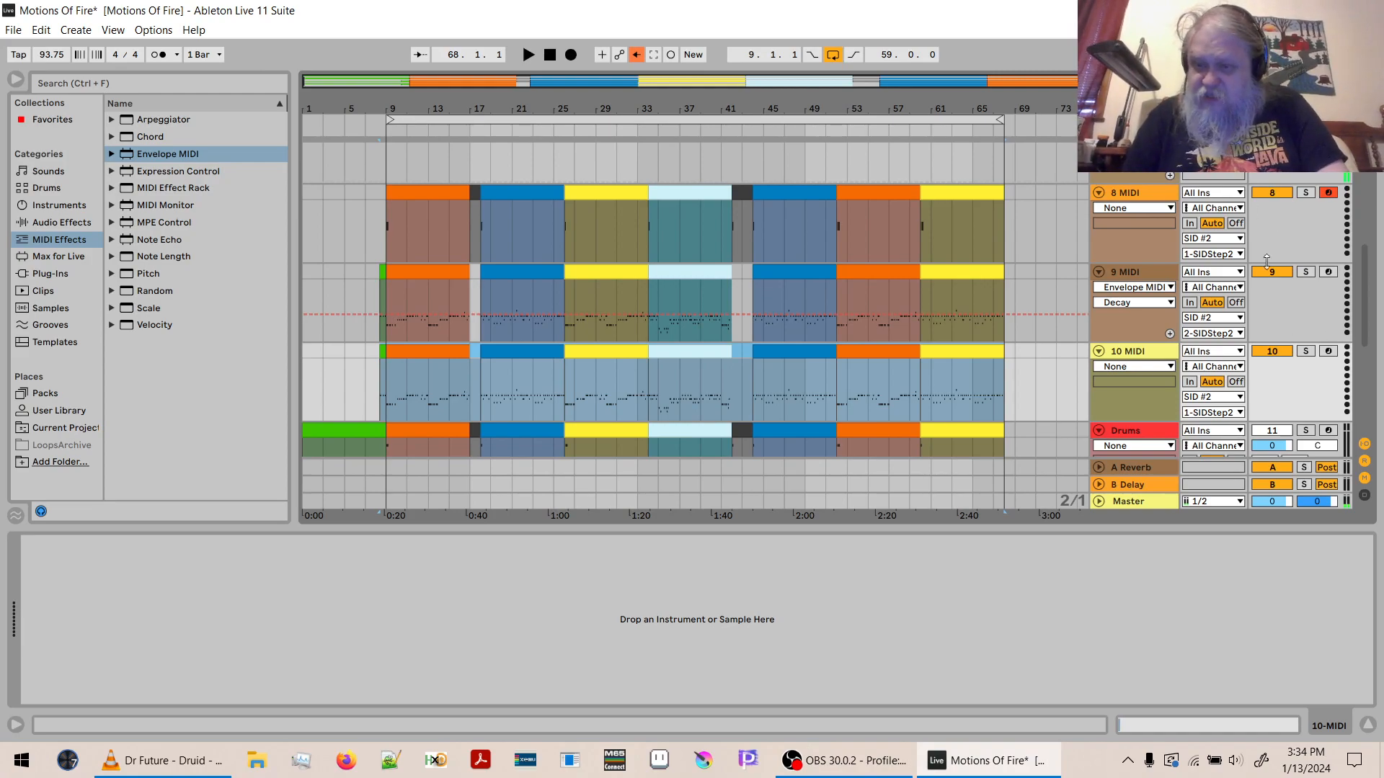
- Solo and arm 10 MIDI, and bring up the SIDStep2 window of SID #2
{"action": "left_click", "coordinate": [1306, 351]}
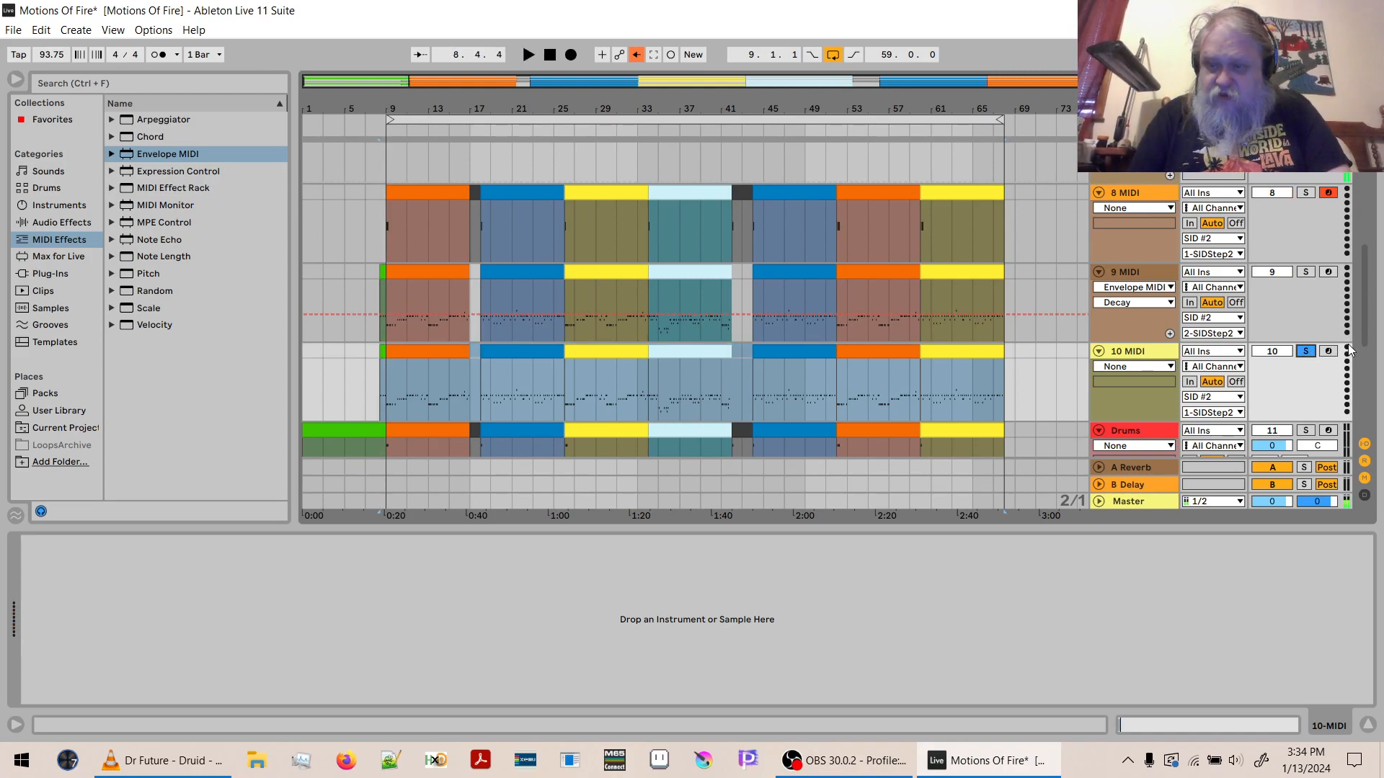
{"action": "scroll", "coordinate": [1365, 336], "scroll_direction": "up", "scroll_amount": 1}
{"action": "scroll", "coordinate": [1363, 331], "scroll_direction": "up", "scroll_amount": 4}
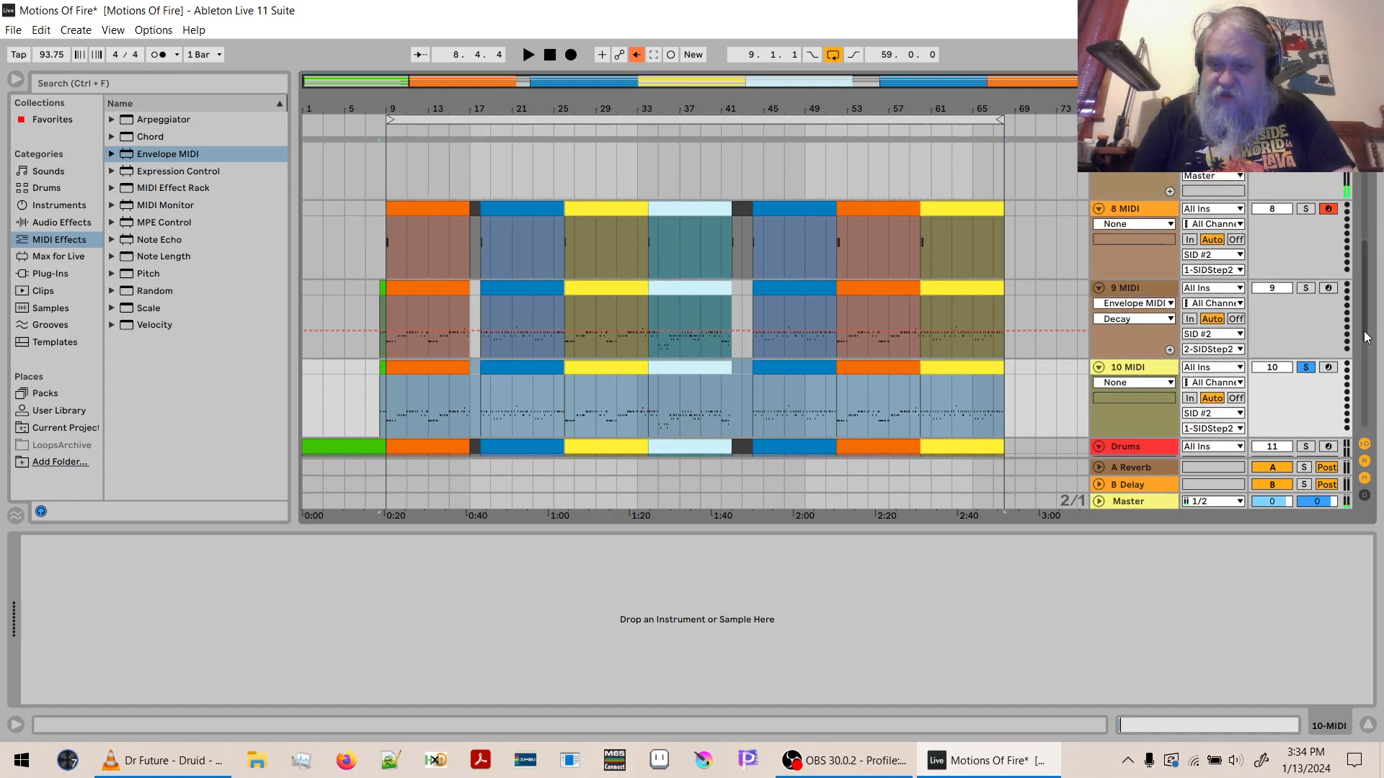
{"action": "scroll", "coordinate": [1368, 329], "scroll_direction": "down", "scroll_amount": 5}
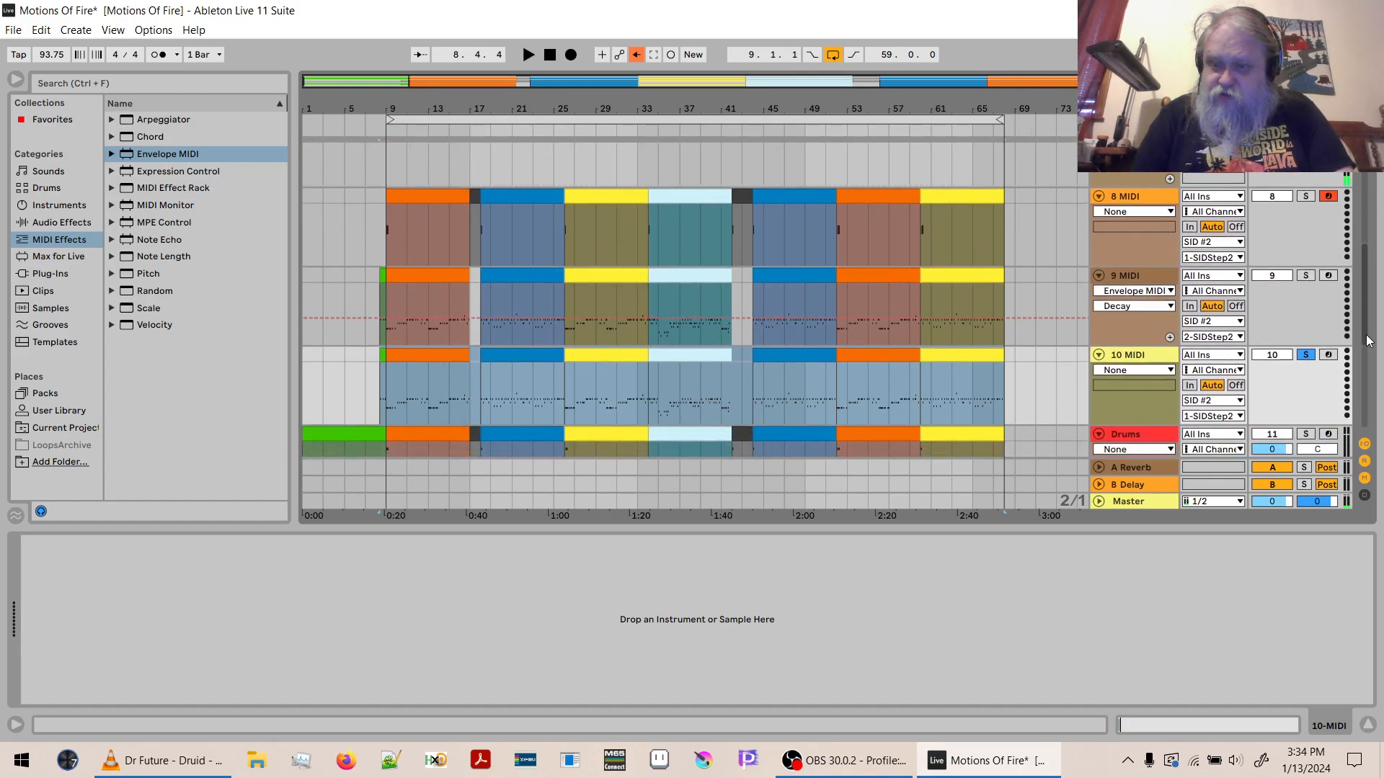
{"action": "scroll", "coordinate": [1368, 341], "scroll_direction": "up", "scroll_amount": 4}
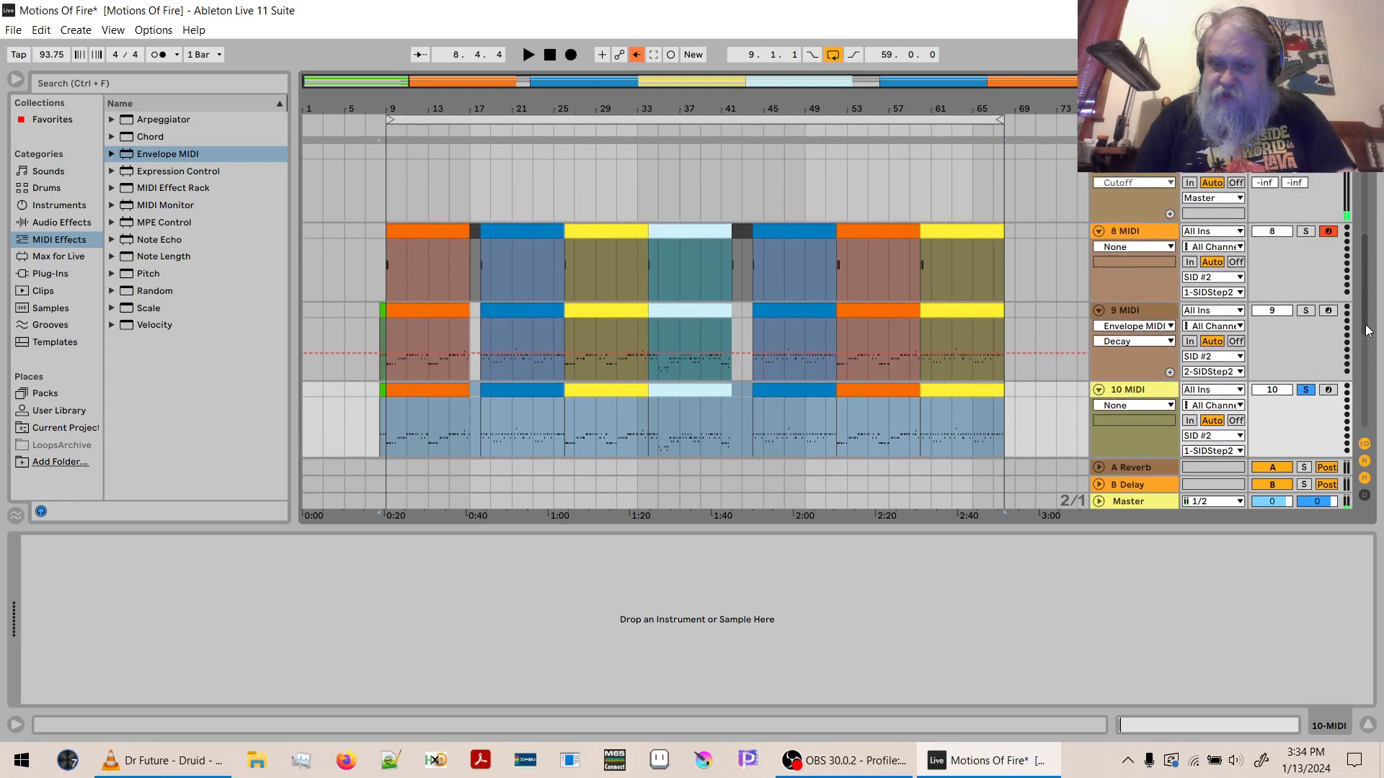
{"action": "left_click", "coordinate": [1107, 197]}
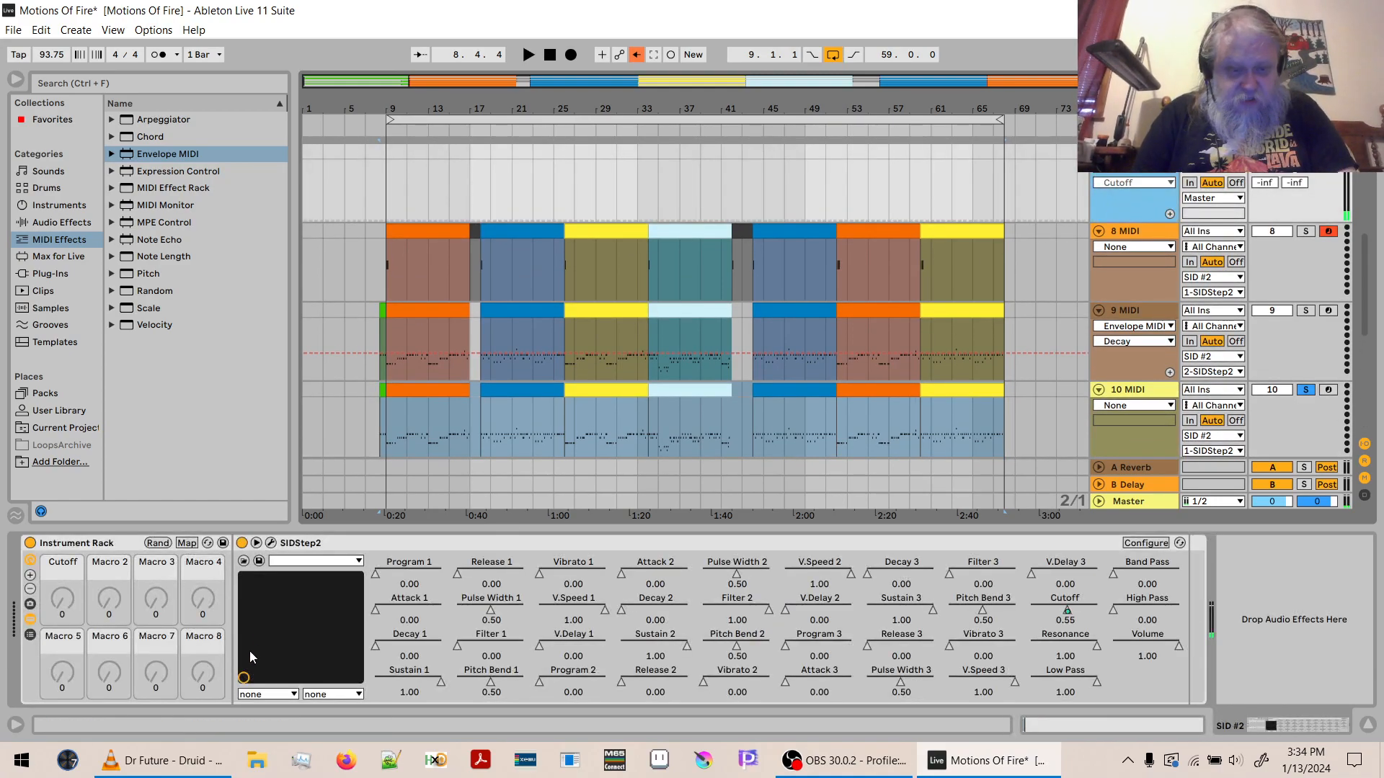
{"action": "left_click", "coordinate": [272, 544]}
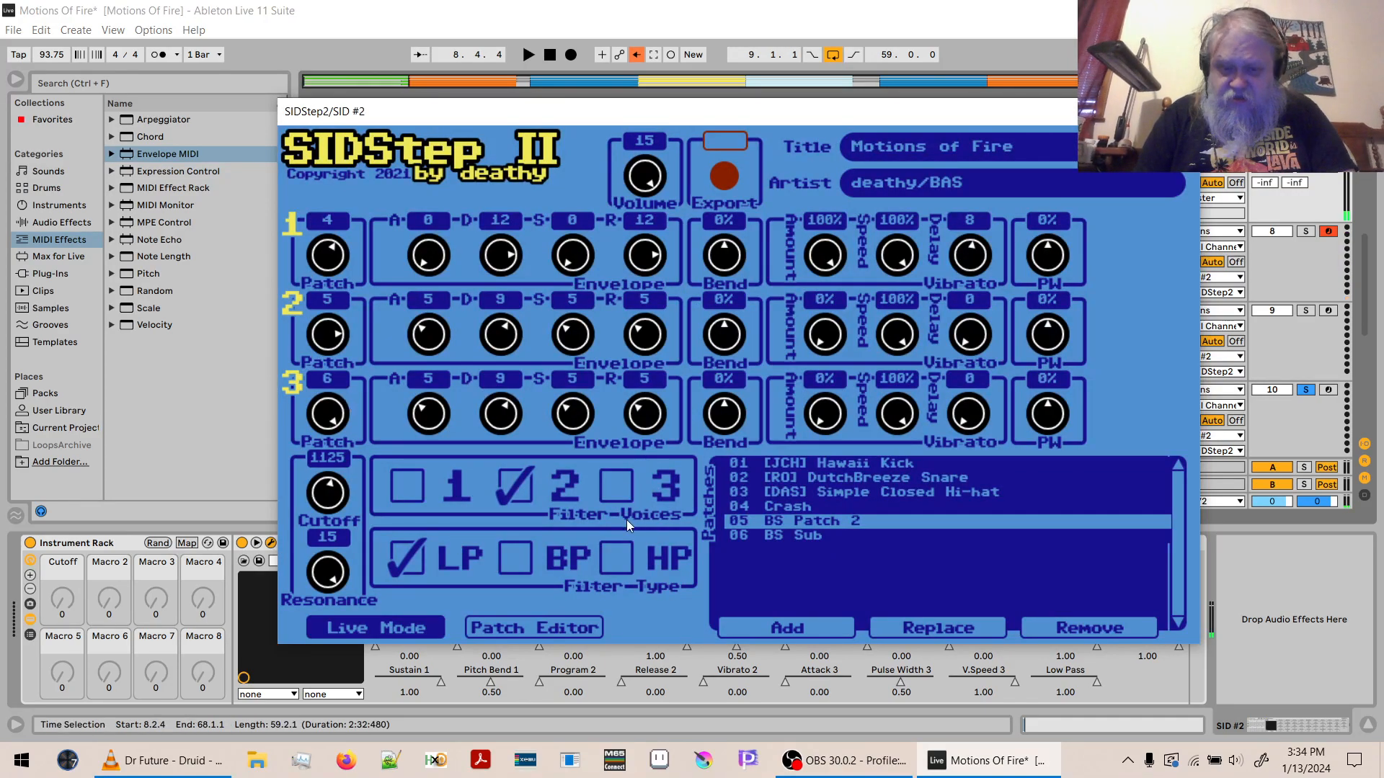
{"action": "left_click", "coordinate": [1333, 392]}
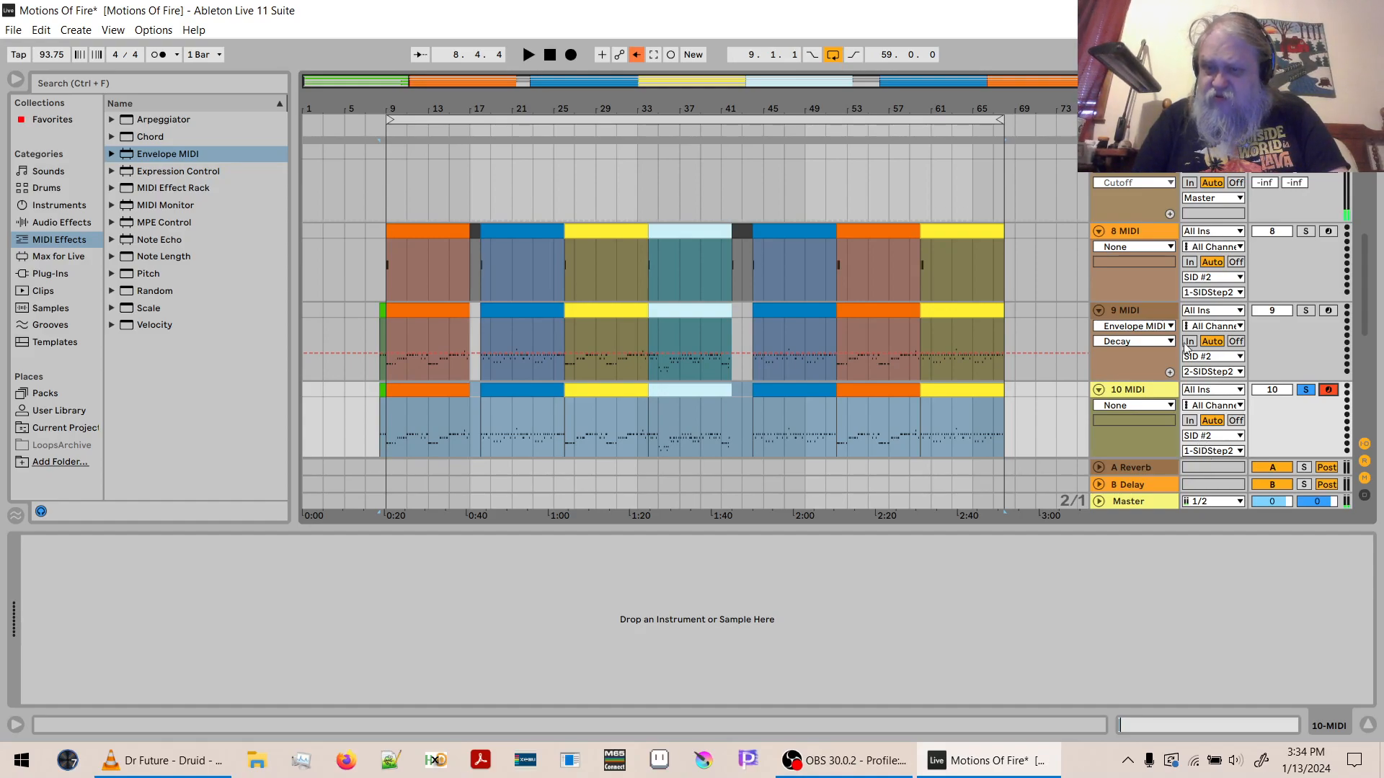
{"action": "left_click", "coordinate": [1135, 207]}
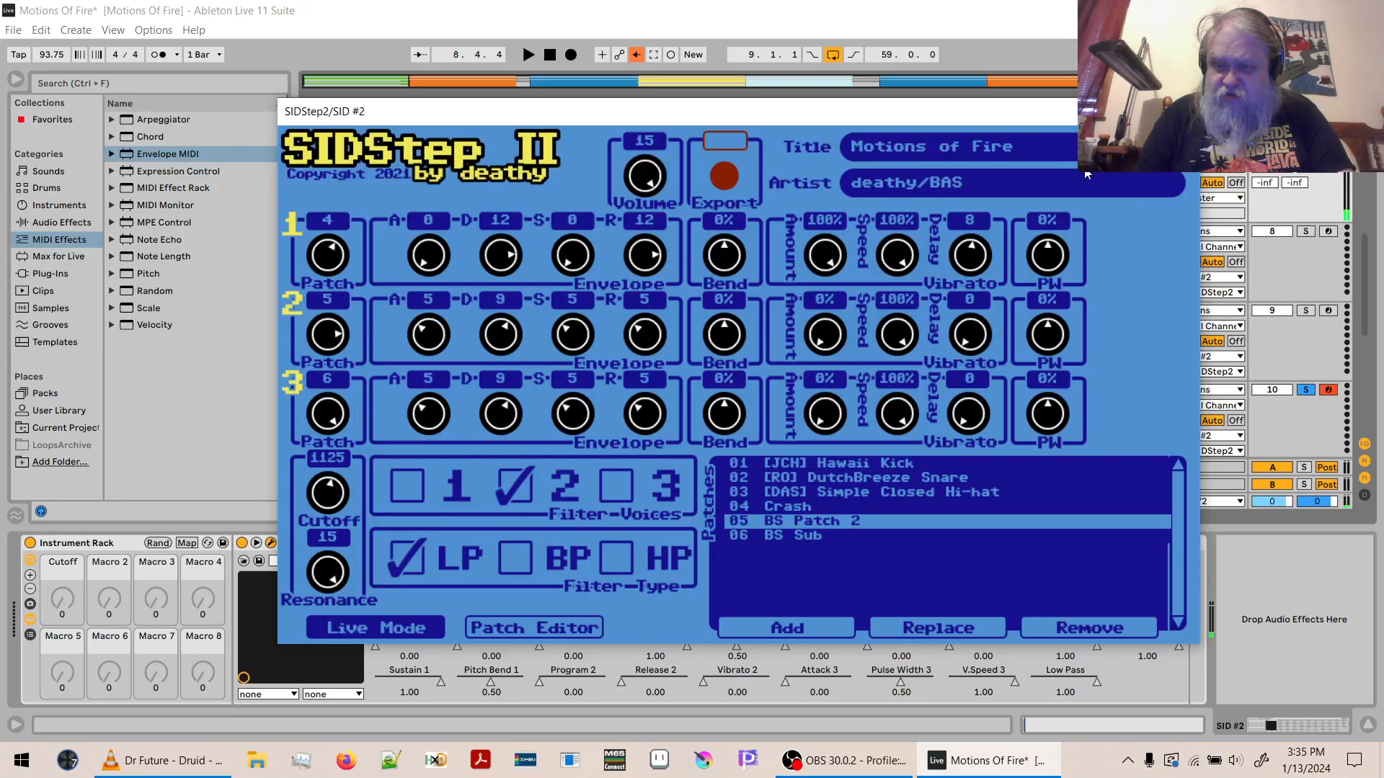
- Change the output channel of 10 MIDI to 3-SIDStep2, close the plug-in window and audition the track briefly
{"action": "left_click", "coordinate": [1239, 452]}
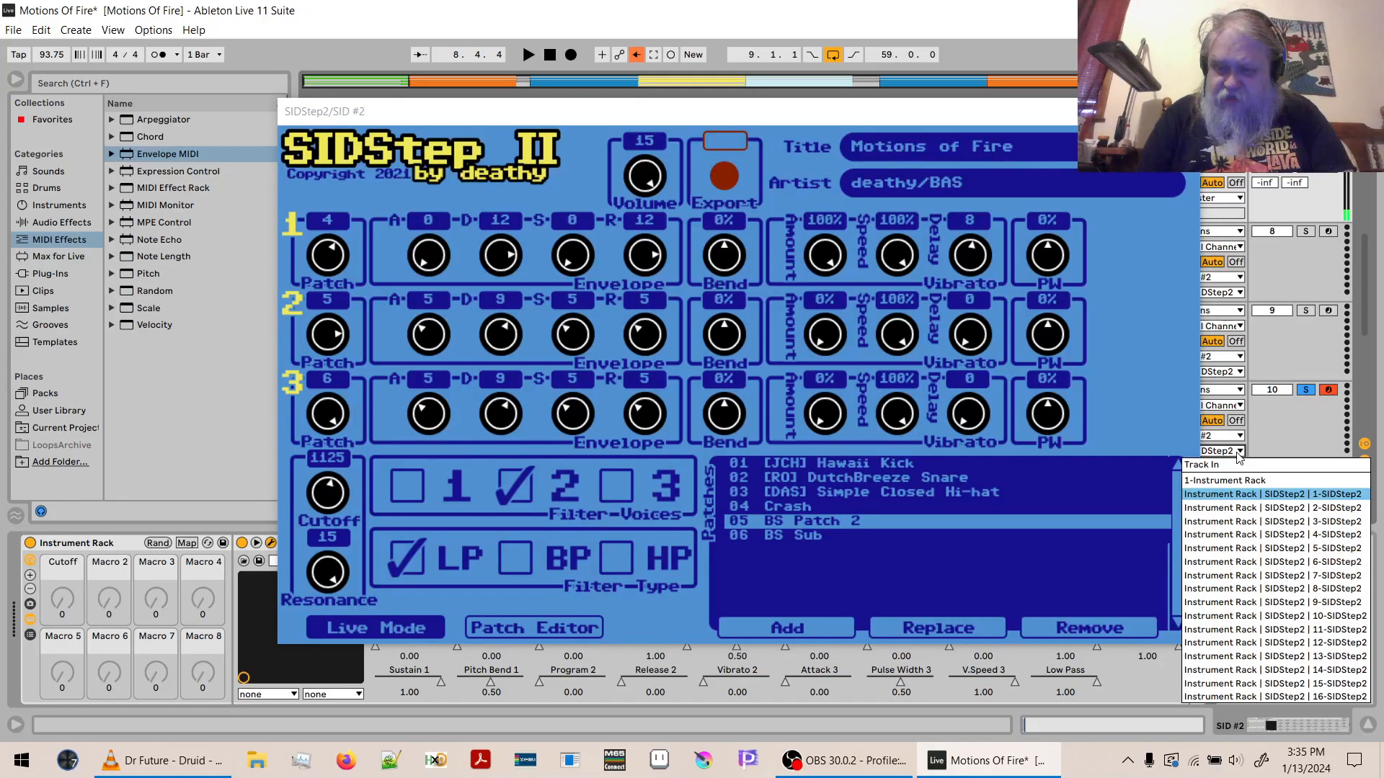
{"action": "left_click", "coordinate": [1243, 522]}
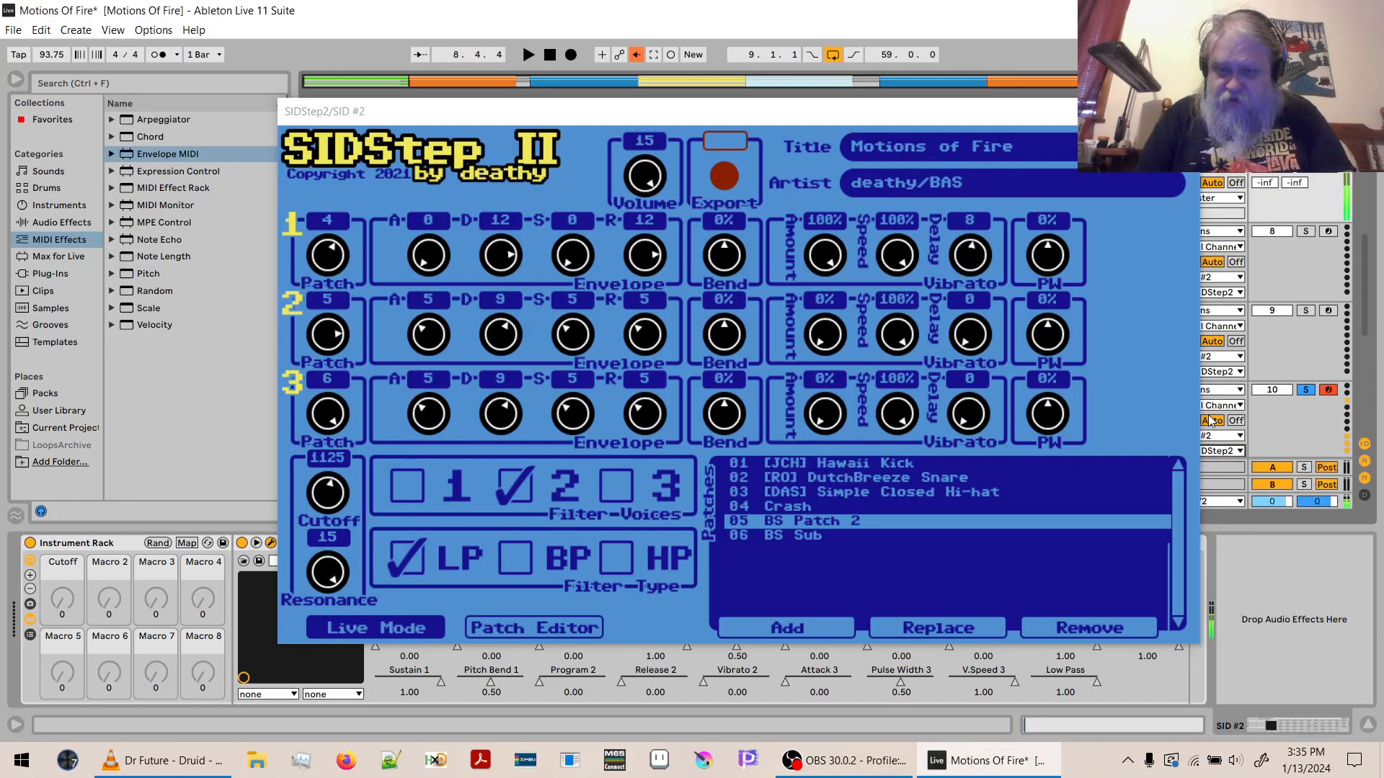
{"action": "left_click", "coordinate": [1180, 112]}
{"action": "key", "text": "space"}
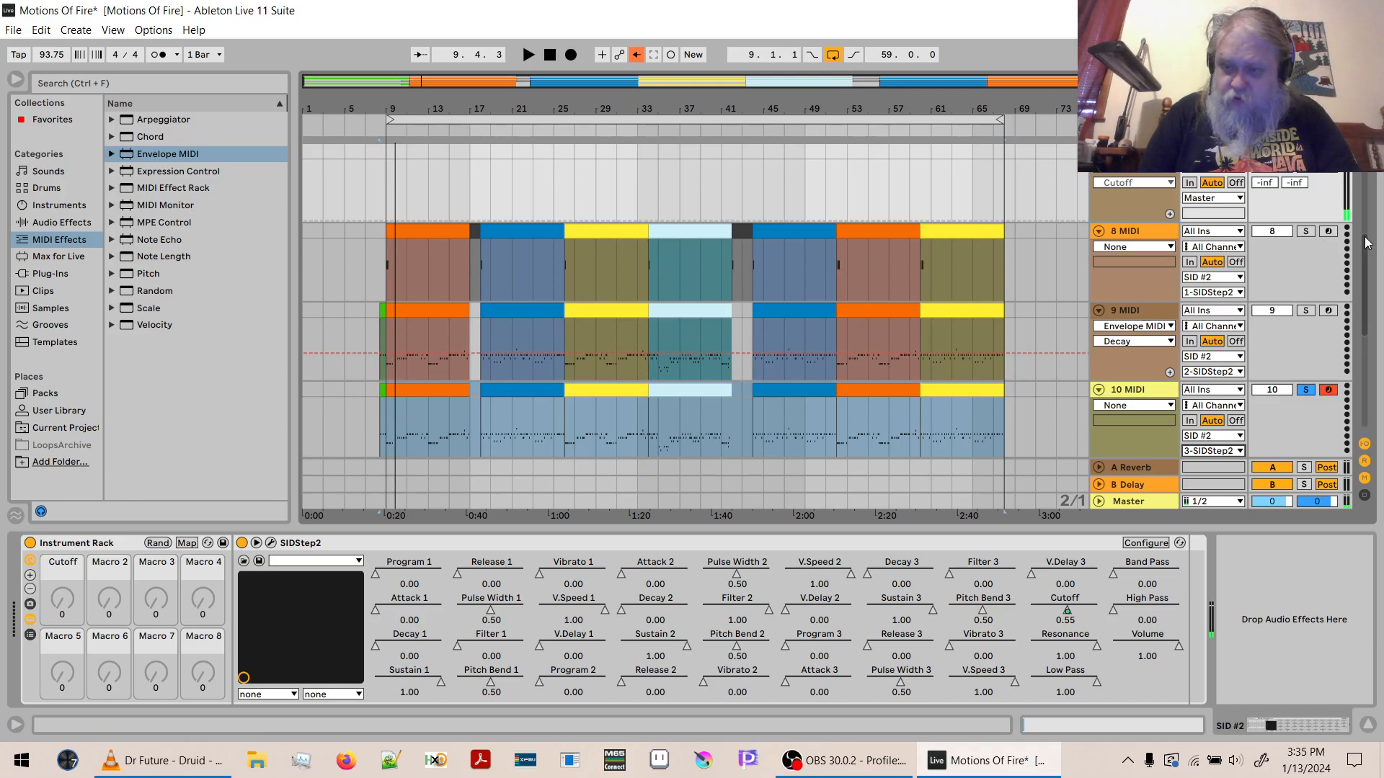
- Compare the device chains of 9 MIDI and 10 MIDI, and play the soloed 10 MIDI briefly from bar 9
{"action": "scroll", "coordinate": [1367, 242], "scroll_direction": "down", "scroll_amount": 3}
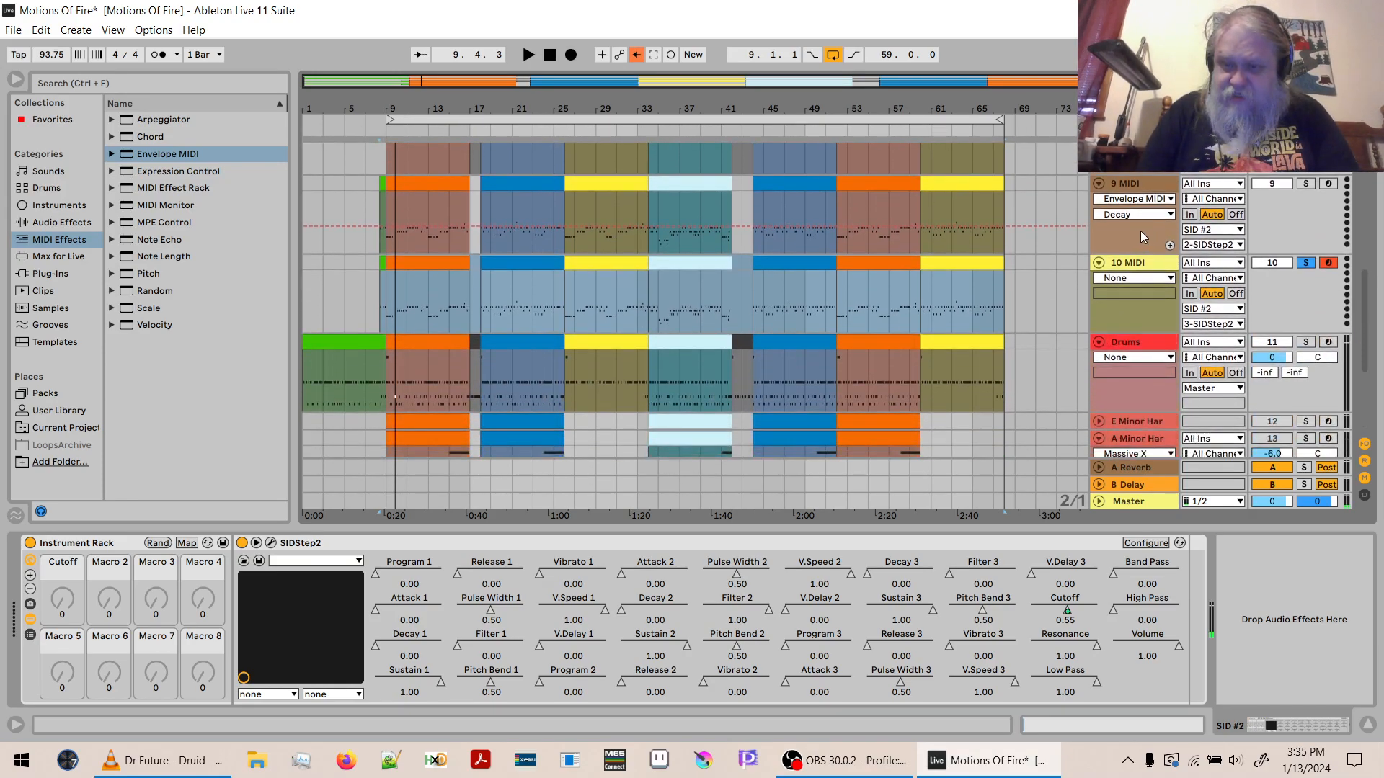
{"action": "left_click", "coordinate": [1133, 233]}
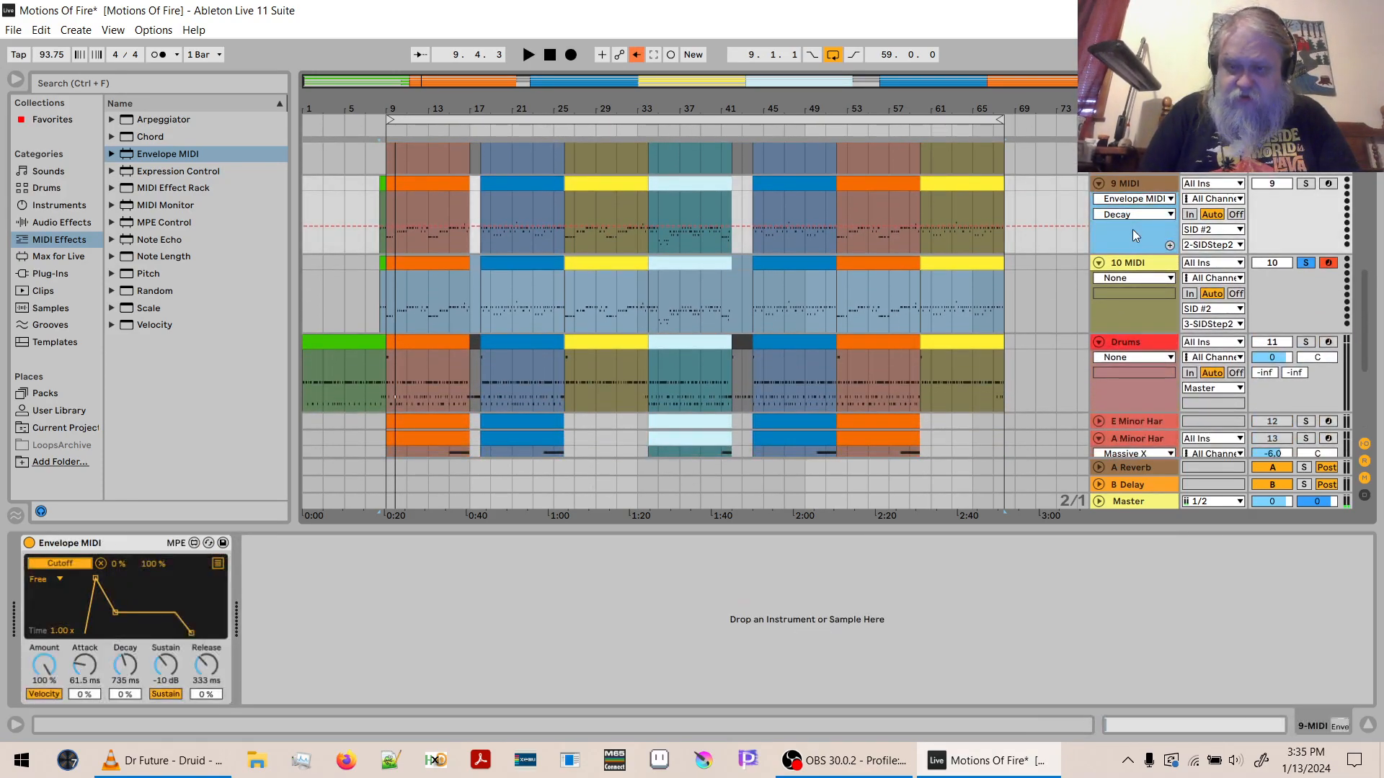
{"action": "left_click", "coordinate": [1134, 265]}
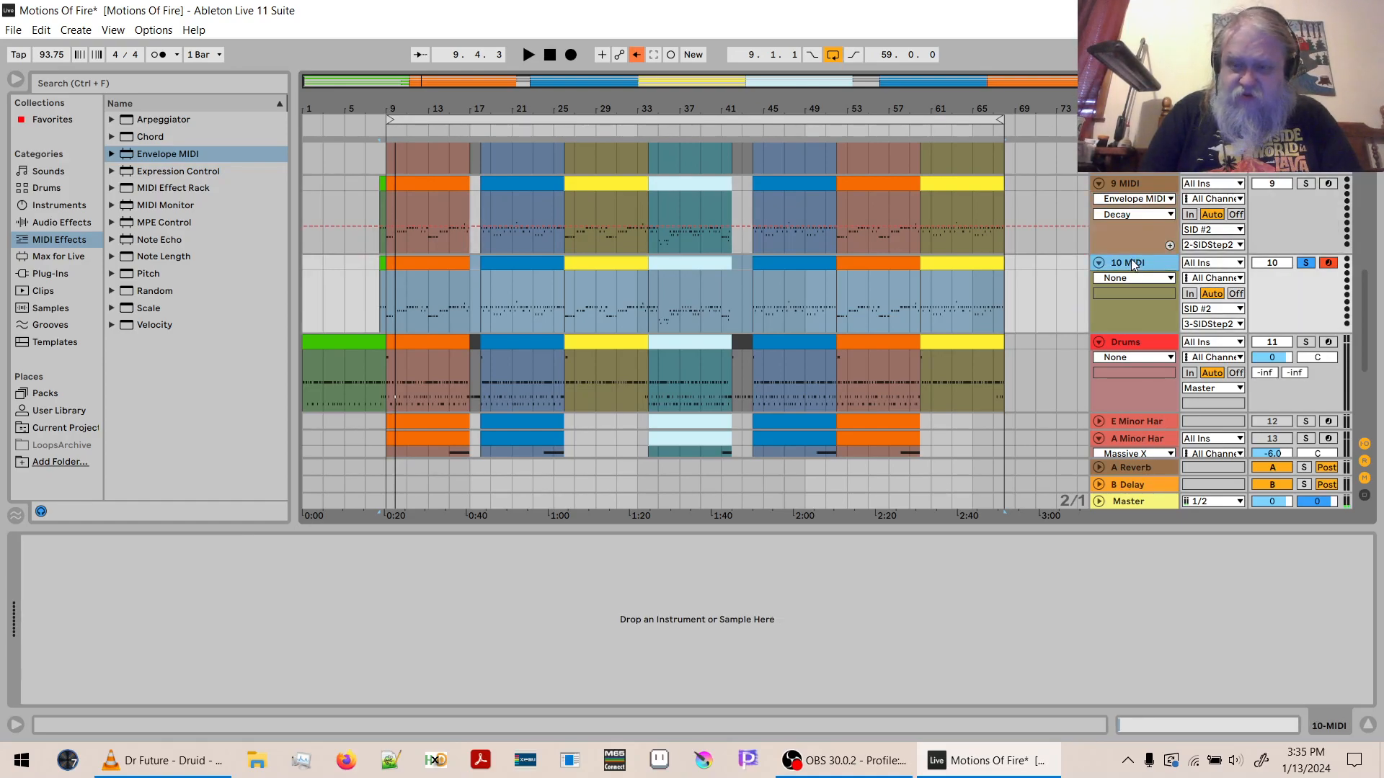
{"action": "left_click", "coordinate": [1125, 181]}
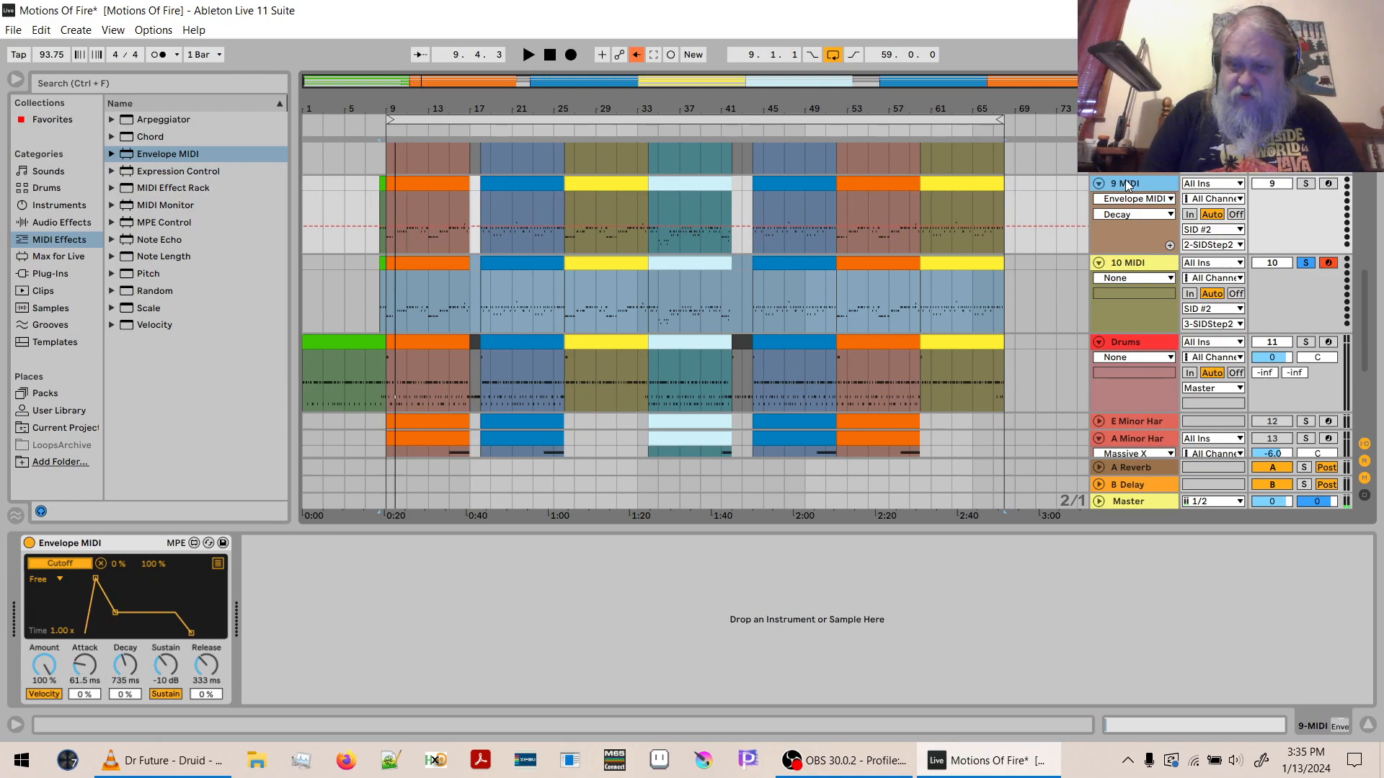
{"action": "left_click", "coordinate": [1138, 269]}
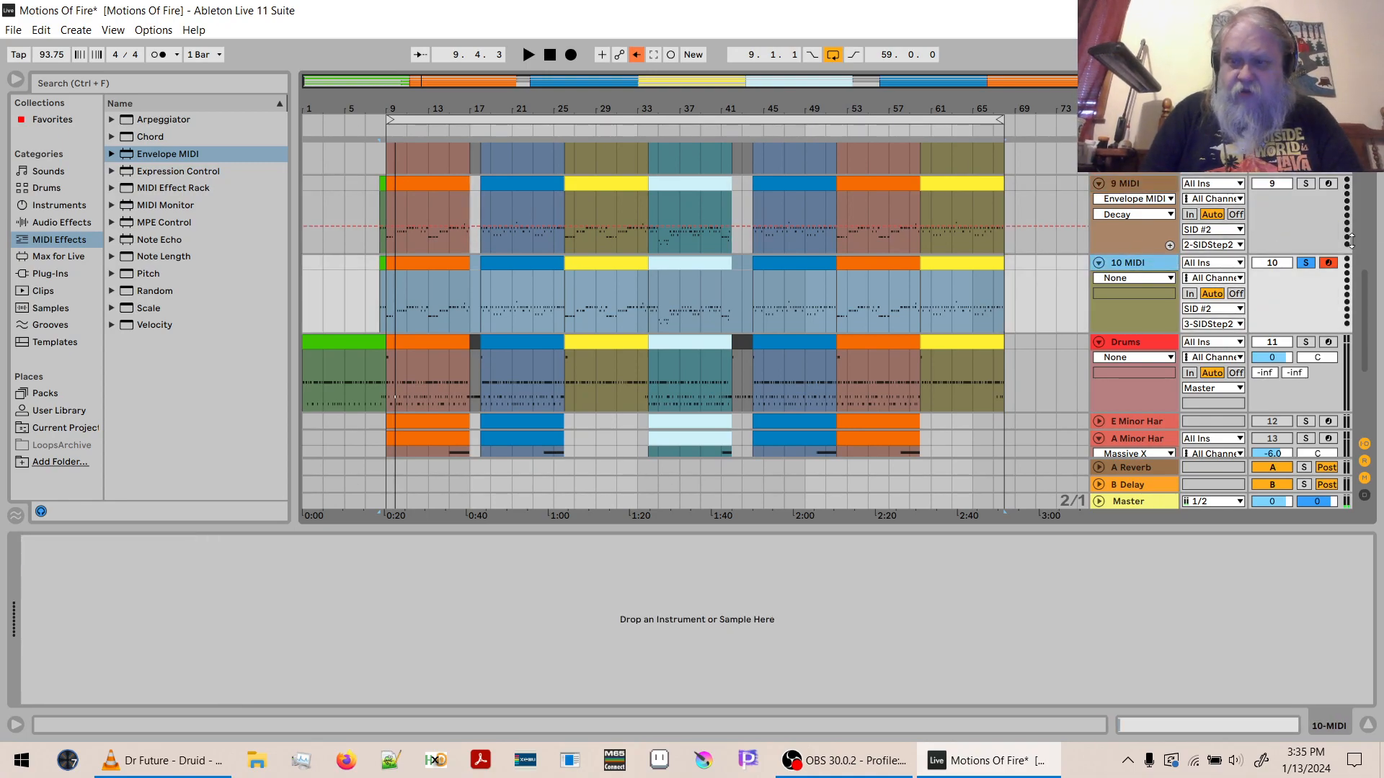
{"action": "left_click_drag", "start_coordinate": [1367, 321], "coordinate": [1367, 301]}
{"action": "key", "text": "space"}
- Play 9 MIDI and 10 MIDI soloed together with the system volume raised to 50, and audition 10 MIDI soloed alone
{"action": "key", "text": "space"}
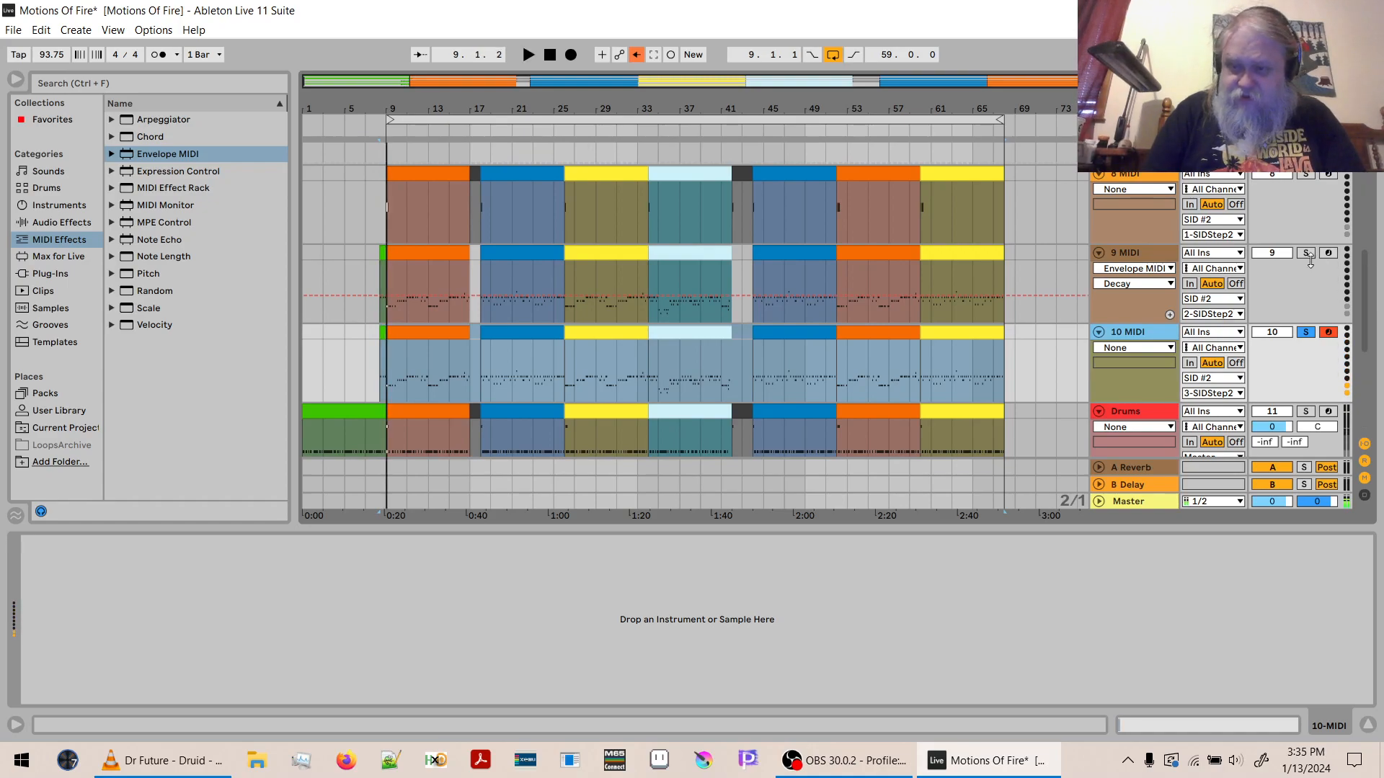
{"action": "left_click", "coordinate": [1305, 253]}
{"action": "key", "text": "space"}
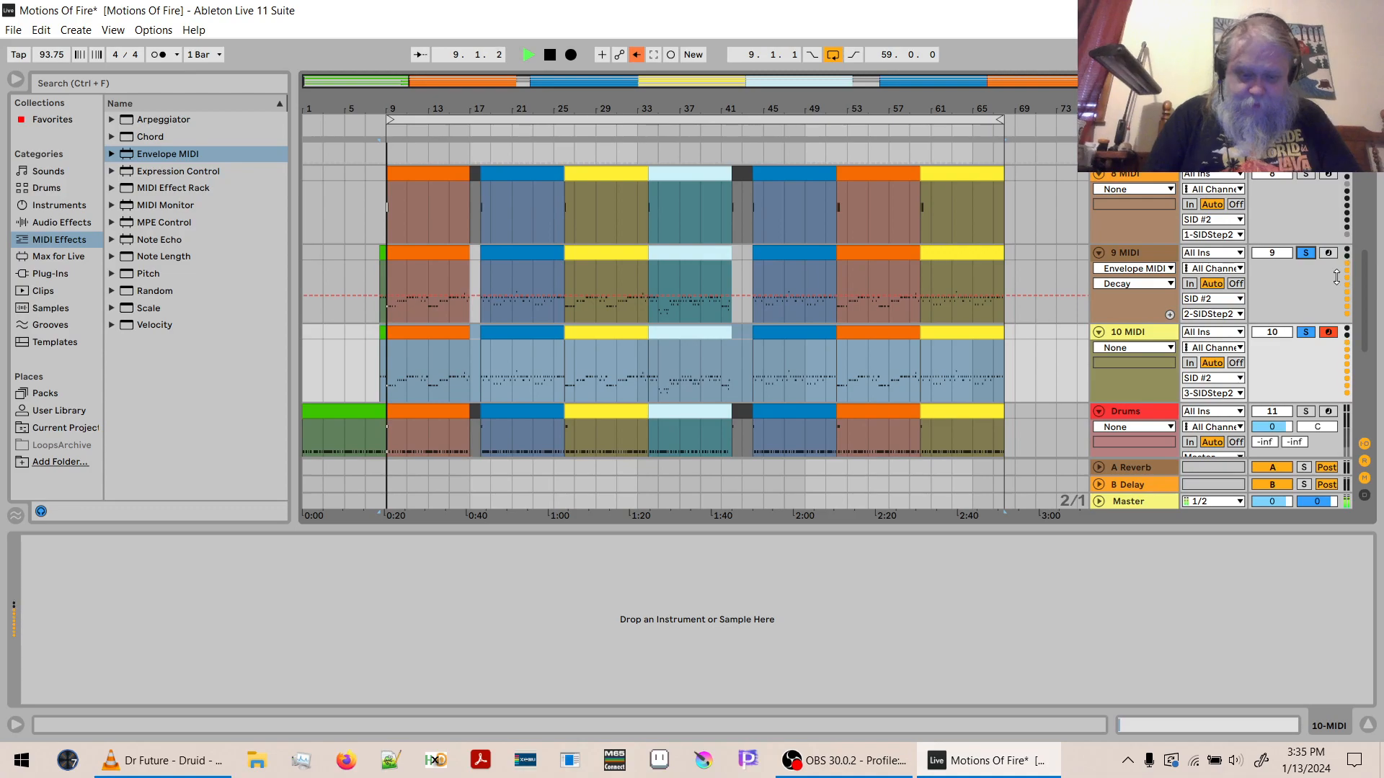
{"action": "key", "text": "XF86AudioRaiseVolume"}
{"action": "key", "text": "XF86AudioRaiseVolume"}
{"action": "key", "text": "XF86AudioRaiseVolume"}
{"action": "key", "text": "XF86AudioRaiseVolume"}
{"action": "key", "text": "XF86AudioRaiseVolume"}
{"action": "key", "text": "XF86AudioRaiseVolume"}
{"action": "key", "text": "XF86AudioRaiseVolume"}
{"action": "key", "text": "XF86AudioRaiseVolume"}
{"action": "key", "text": "XF86AudioRaiseVolume"}
{"action": "key", "text": "XF86AudioRaiseVolume"}
{"action": "key", "text": "XF86AudioRaiseVolume"}
{"action": "key", "text": "XF86AudioRaiseVolume"}
{"action": "key", "text": "XF86AudioRaiseVolume"}
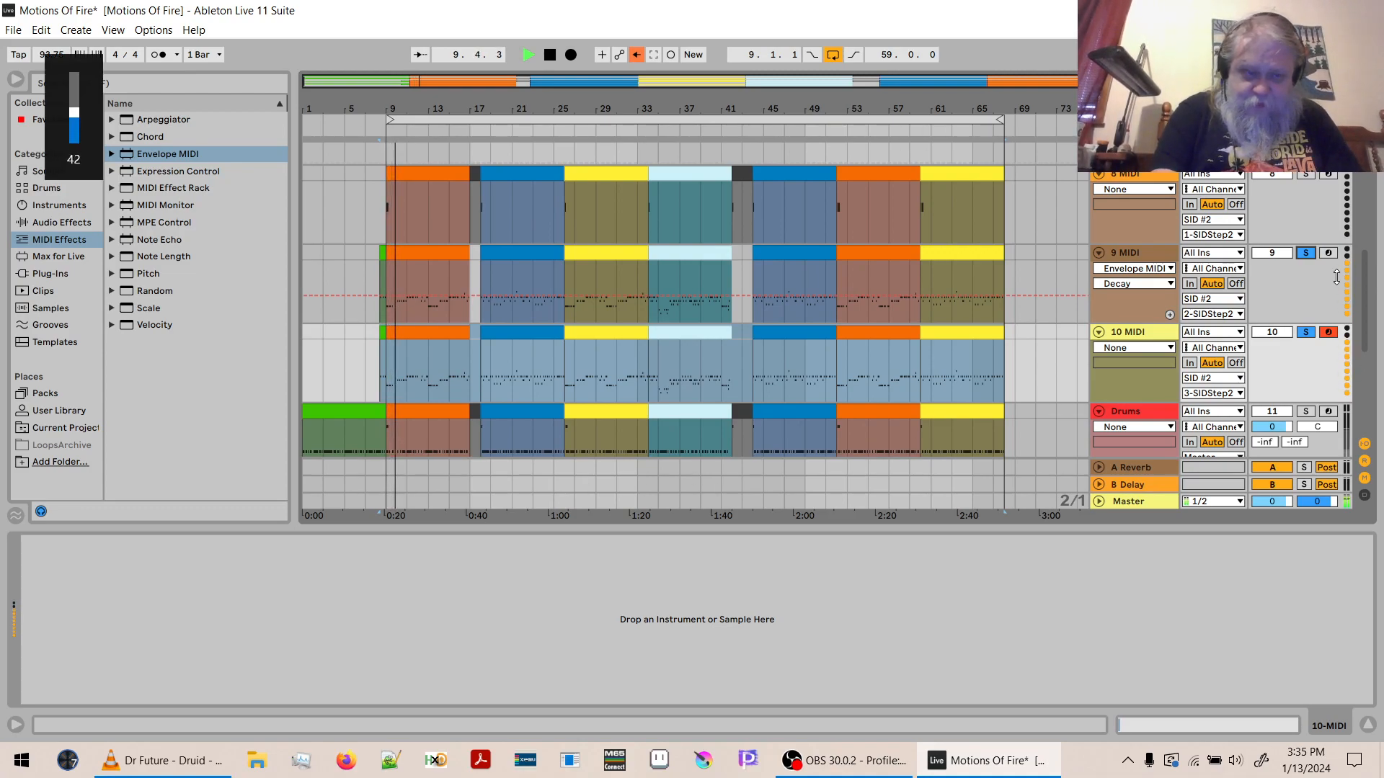
{"action": "key", "text": "XF86AudioRaiseVolume"}
{"action": "key", "text": "XF86AudioRaiseVolume"}
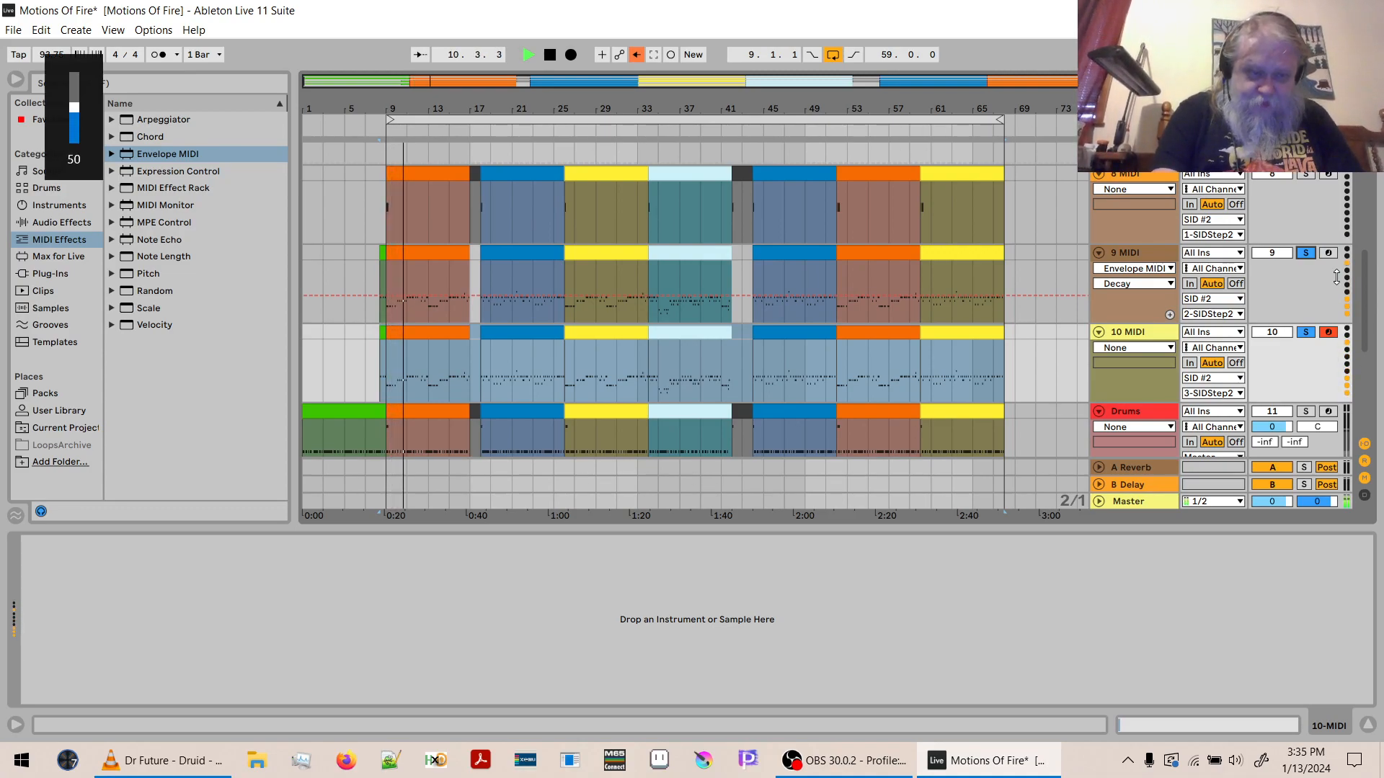
{"action": "key", "text": "space"}
{"action": "left_click", "coordinate": [1306, 333]}
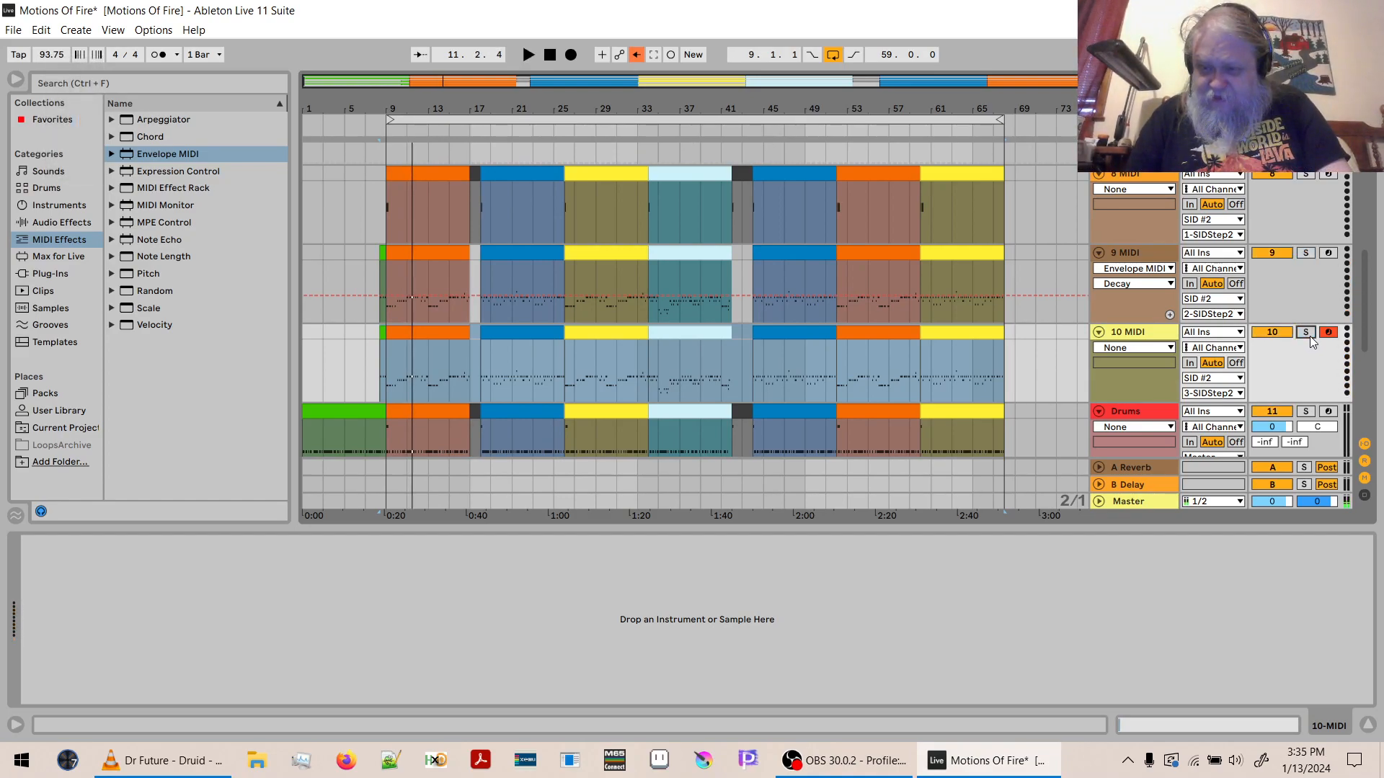
{"action": "key", "text": "space"}
{"action": "key", "text": "space"}
- Transpose the notes in all clips of 10 MIDI, from 8.2.4 to bar 68, down 14 semitones and audition the result
{"action": "left_click", "coordinate": [937, 336]}
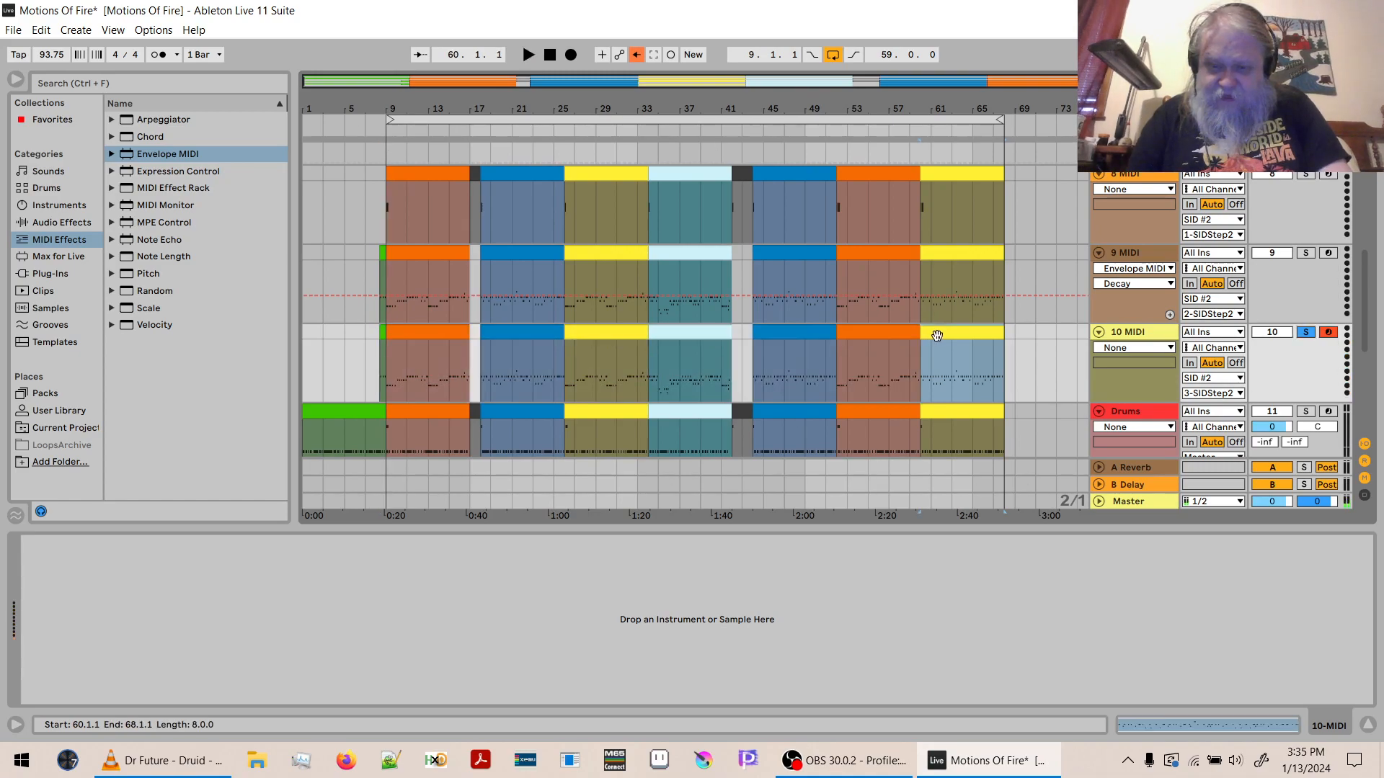
{"action": "left_click", "coordinate": [382, 331], "text": "shift"}
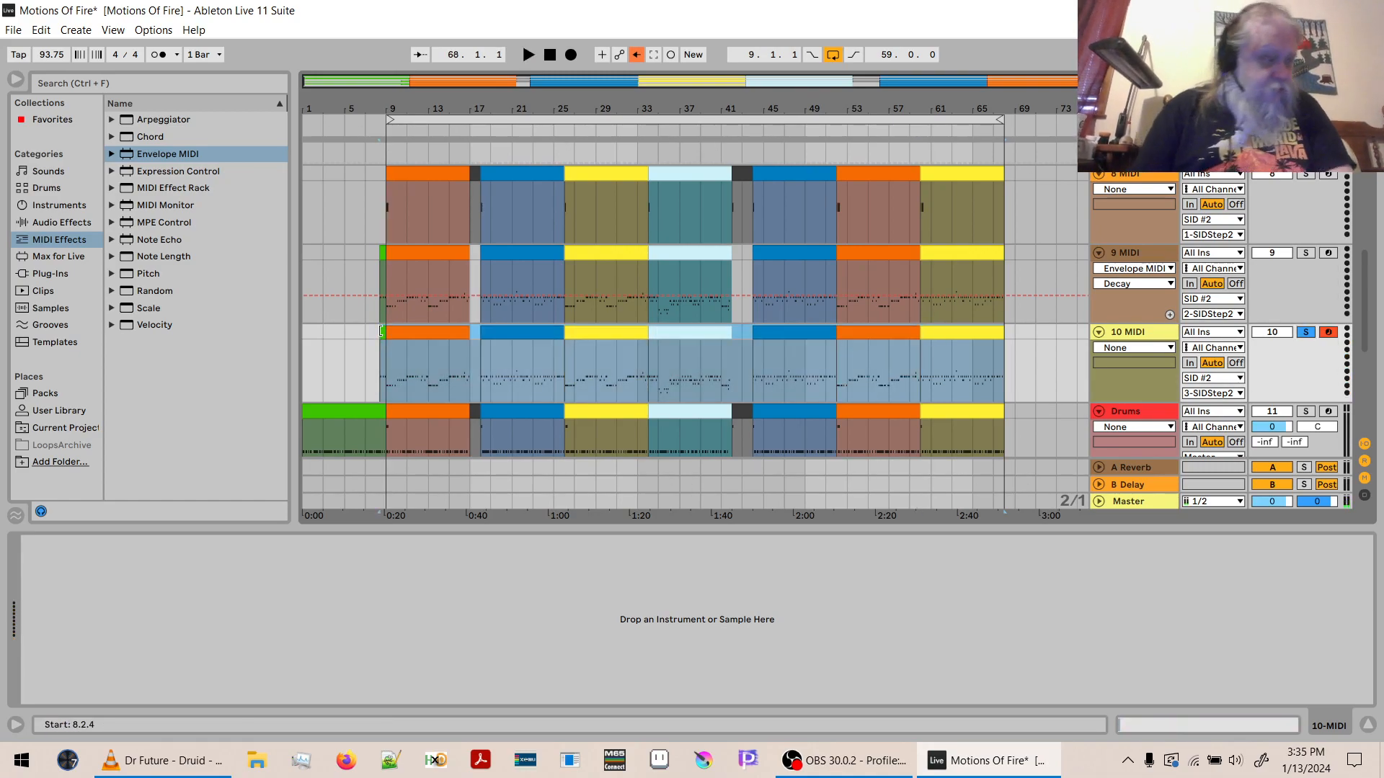
{"action": "key", "text": "shift+Tab"}
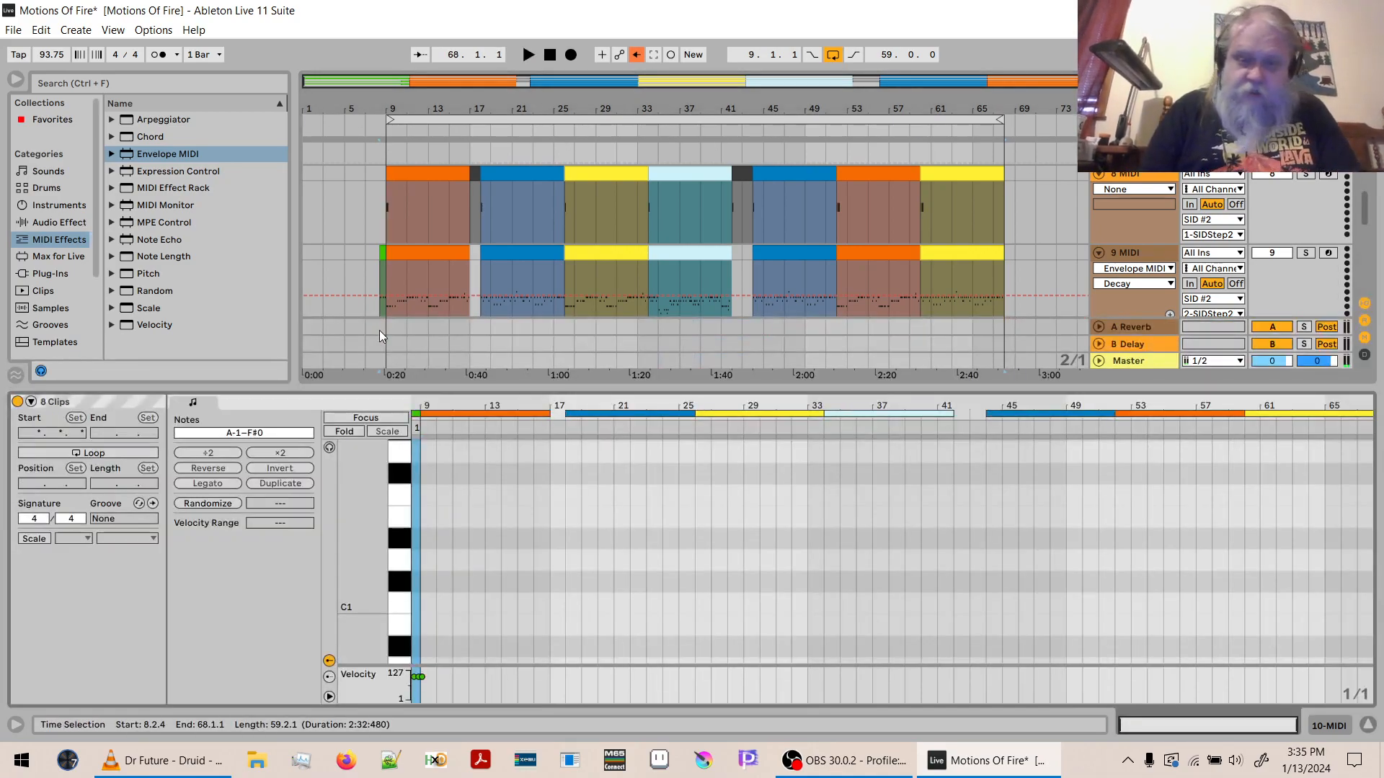
{"action": "left_click", "coordinate": [256, 431]}
{"action": "type", "text": "-14"}
{"action": "key", "text": "Return"}
{"action": "key", "text": "space"}
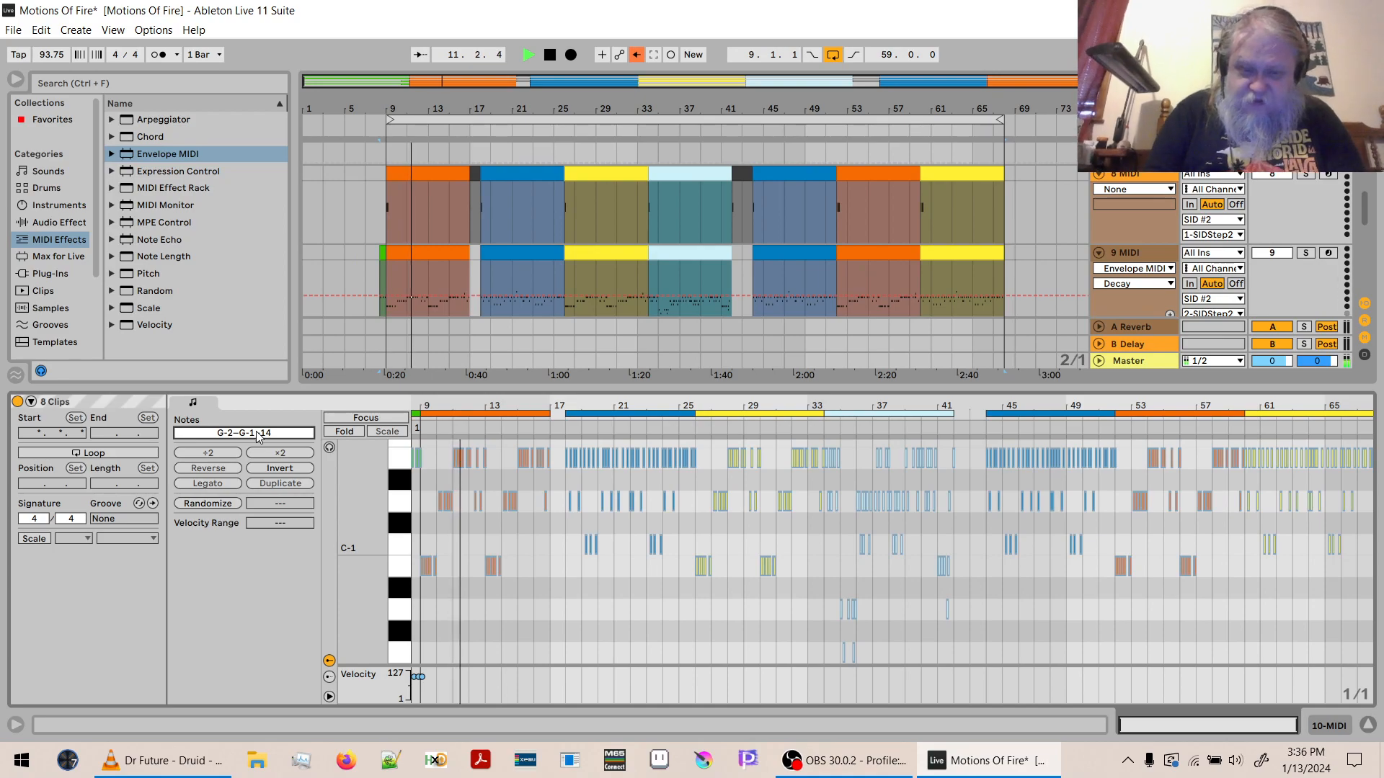
{"action": "key", "text": "space"}
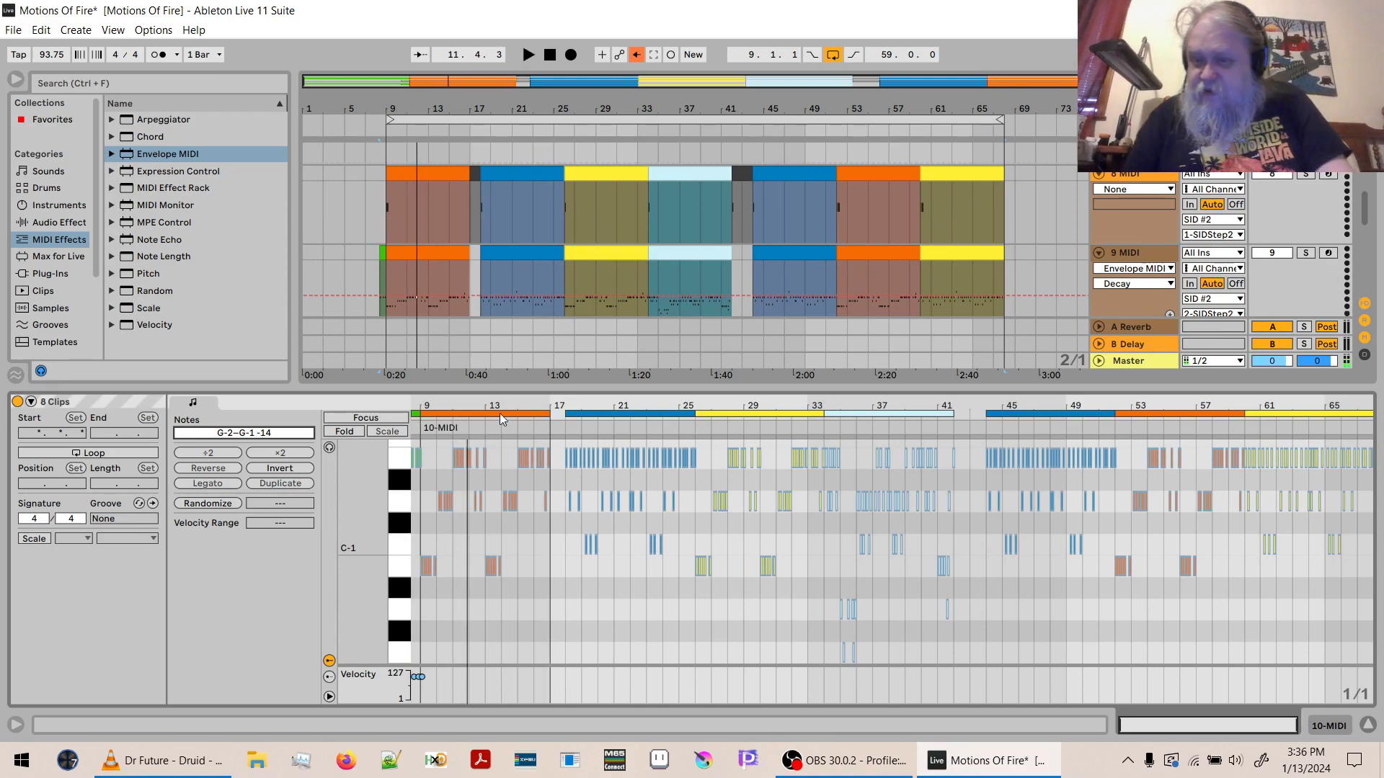
- Solo 9 MIDI and 10 MIDI together and play the layered bass briefly from bar 9
{"action": "left_click", "coordinate": [1305, 253]}
{"action": "left_click", "coordinate": [1306, 177]}
{"action": "mouse_move", "coordinate": [1364, 209]}
{"action": "left_mouse_down"}
{"action": "mouse_move", "coordinate": [1350, 193]}
{"action": "mouse_move", "coordinate": [1367, 240]}
{"action": "mouse_move", "coordinate": [1366, 220]}
{"action": "left_mouse_up"}
{"action": "left_click", "coordinate": [1305, 240]}
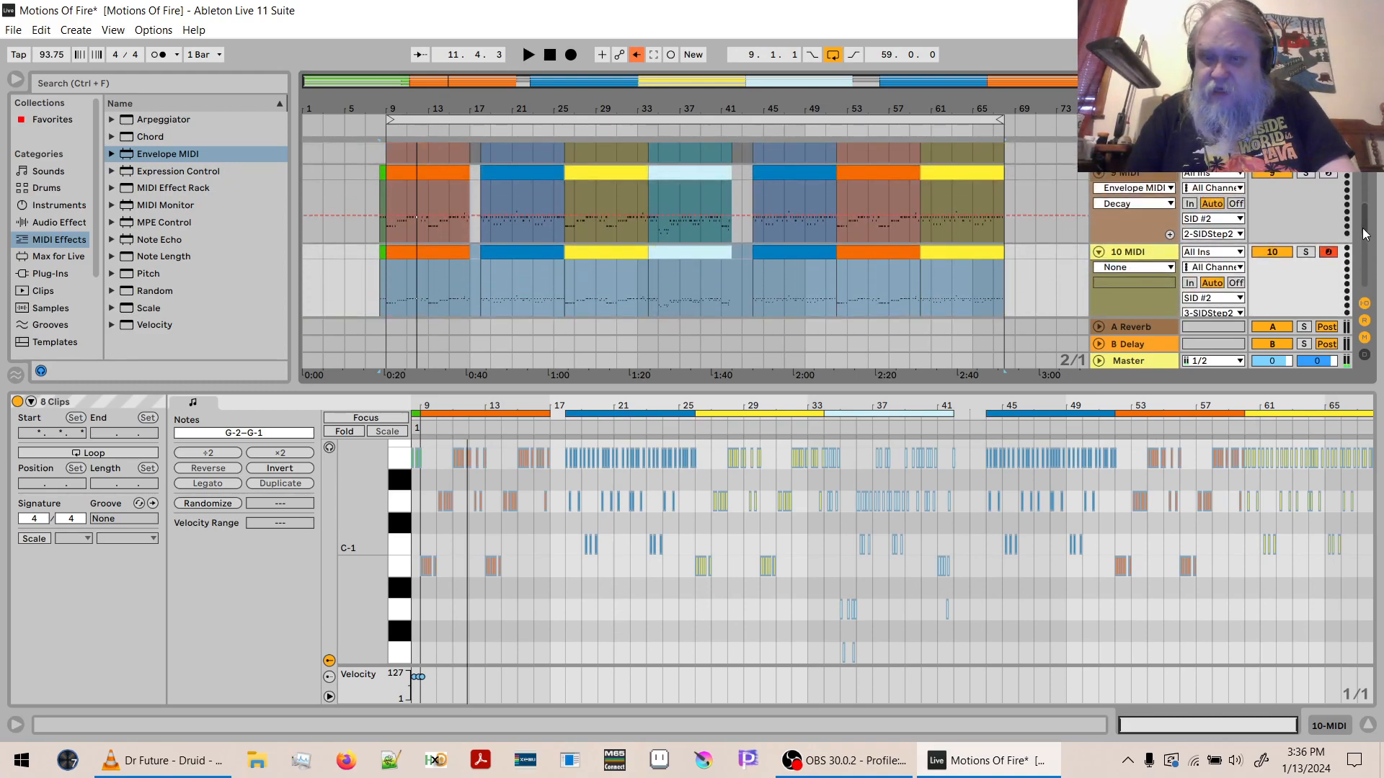
{"action": "left_click", "coordinate": [1307, 252]}
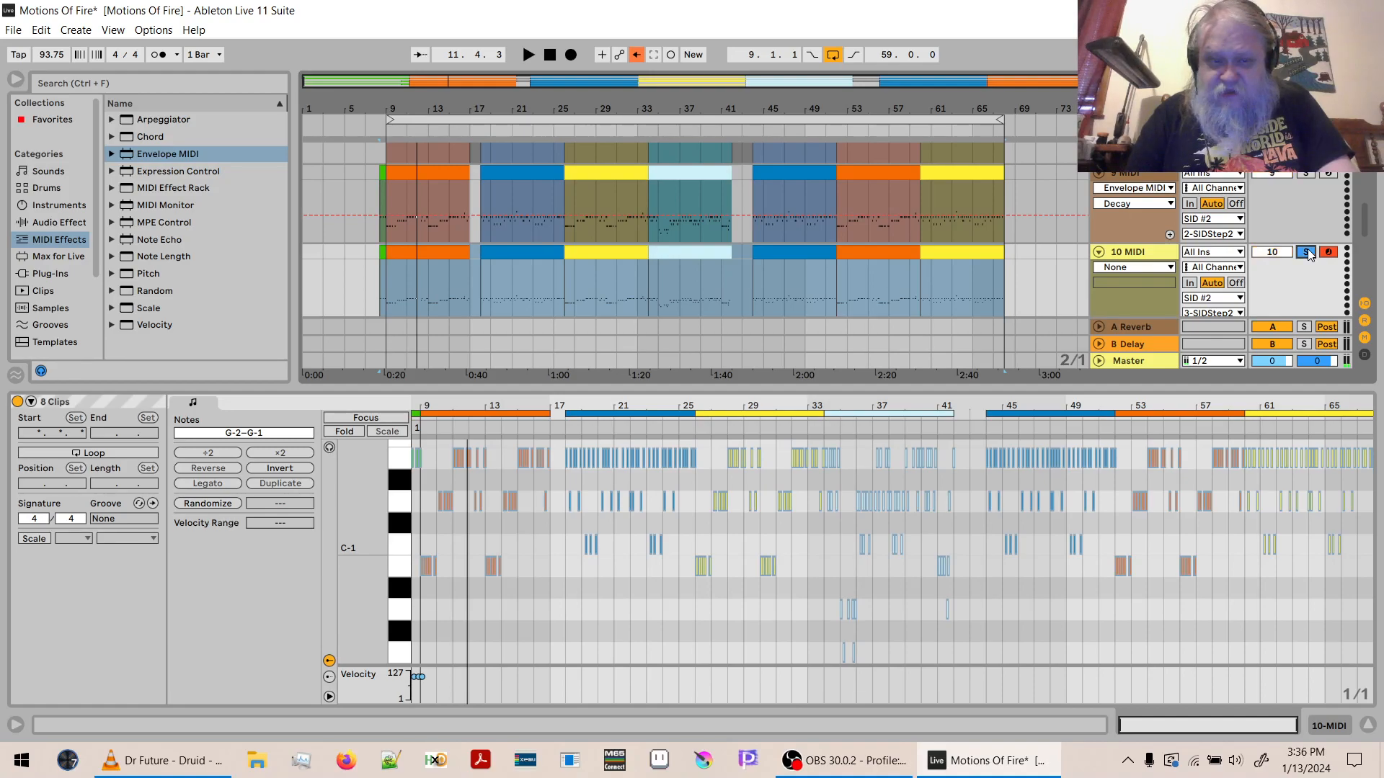
{"action": "left_click", "coordinate": [1307, 174]}
{"action": "key", "text": "space"}
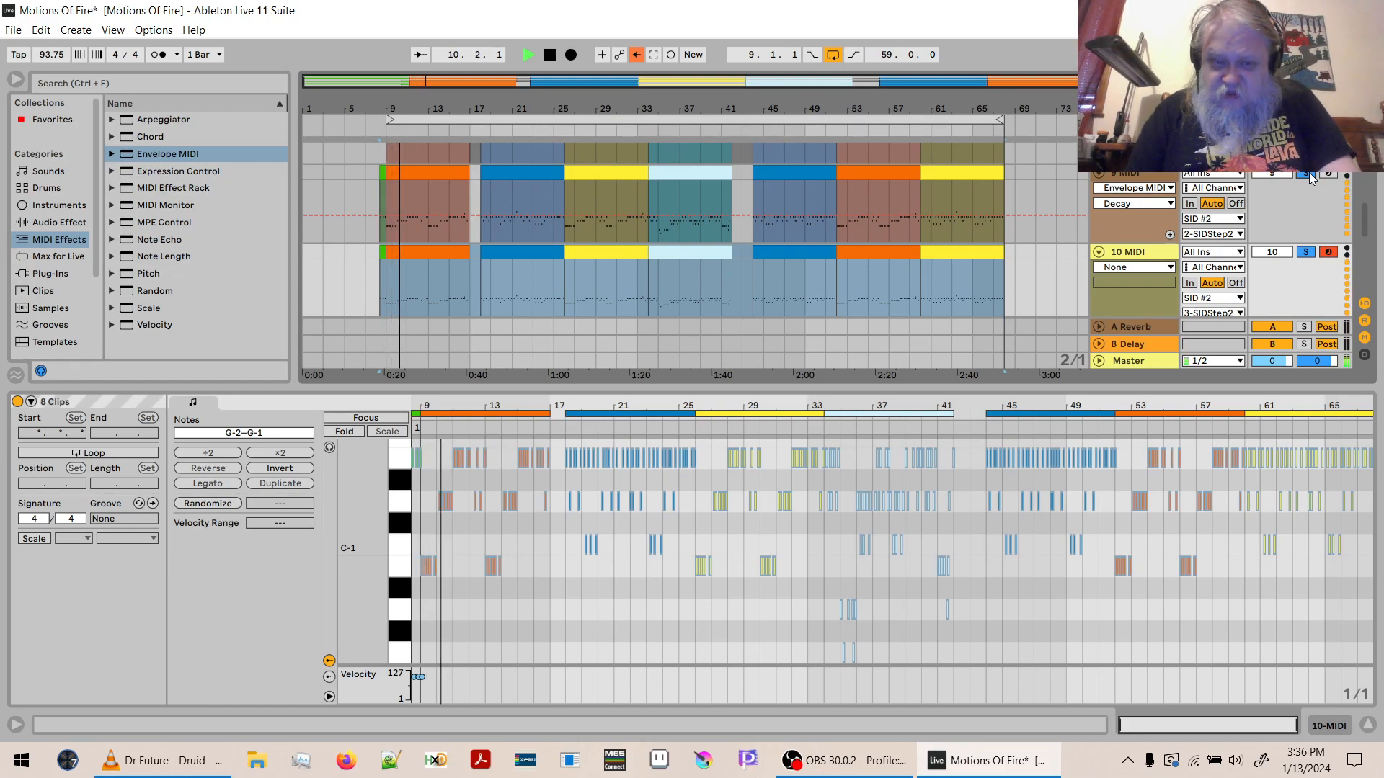
{"action": "key", "text": "space"}
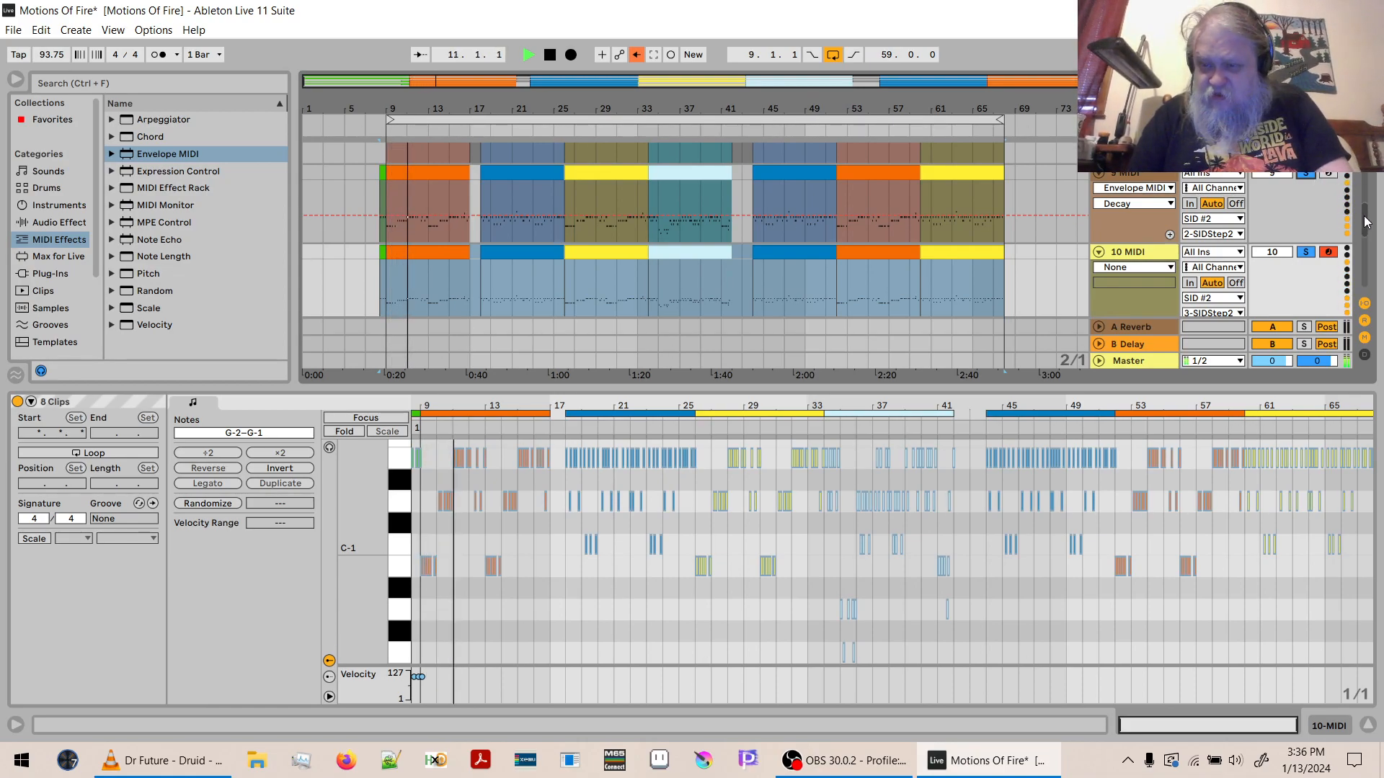
- Show the device chain of the SID #2 track and bring up its SIDStep2 window
{"action": "scroll", "coordinate": [1367, 218], "scroll_direction": "up", "scroll_amount": 2}
{"action": "scroll", "coordinate": [1367, 218], "scroll_direction": "up", "scroll_amount": 3}
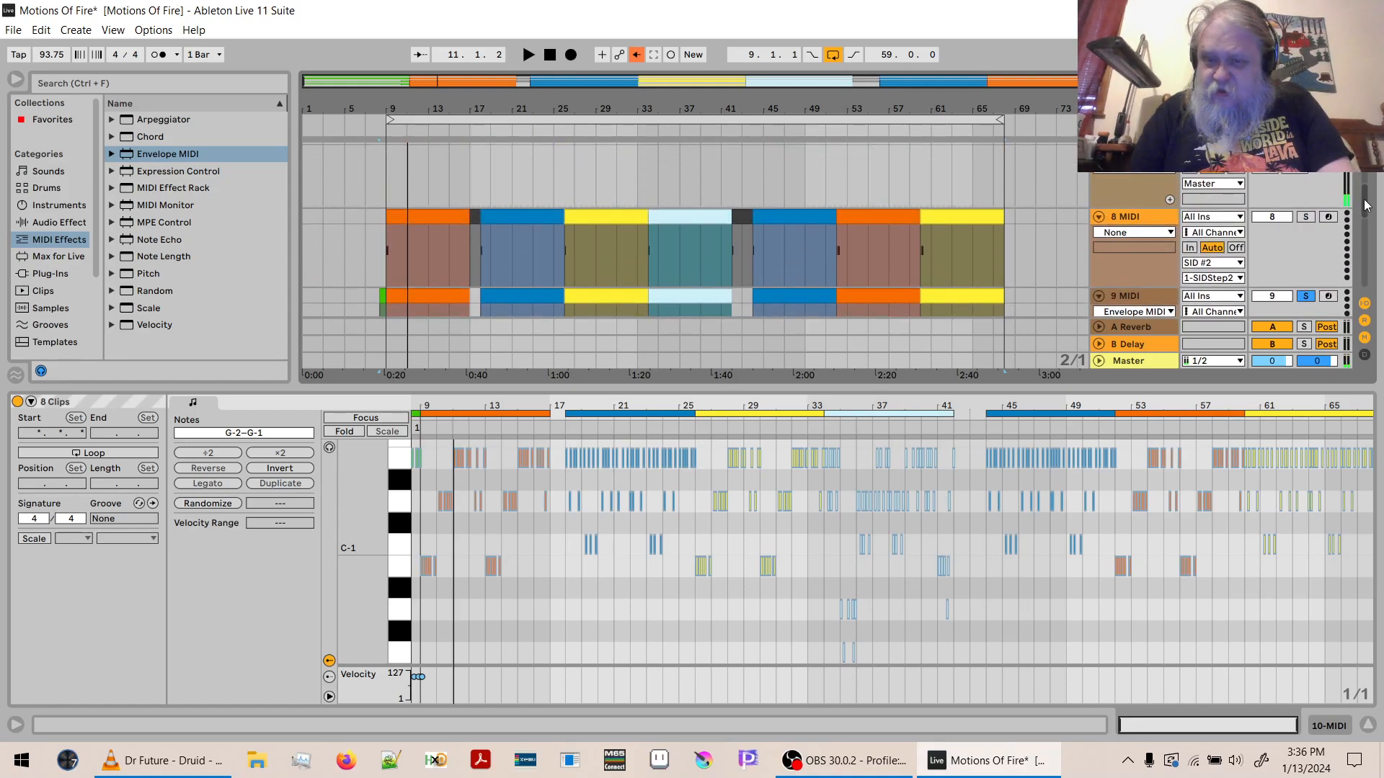
{"action": "left_click", "coordinate": [1120, 199]}
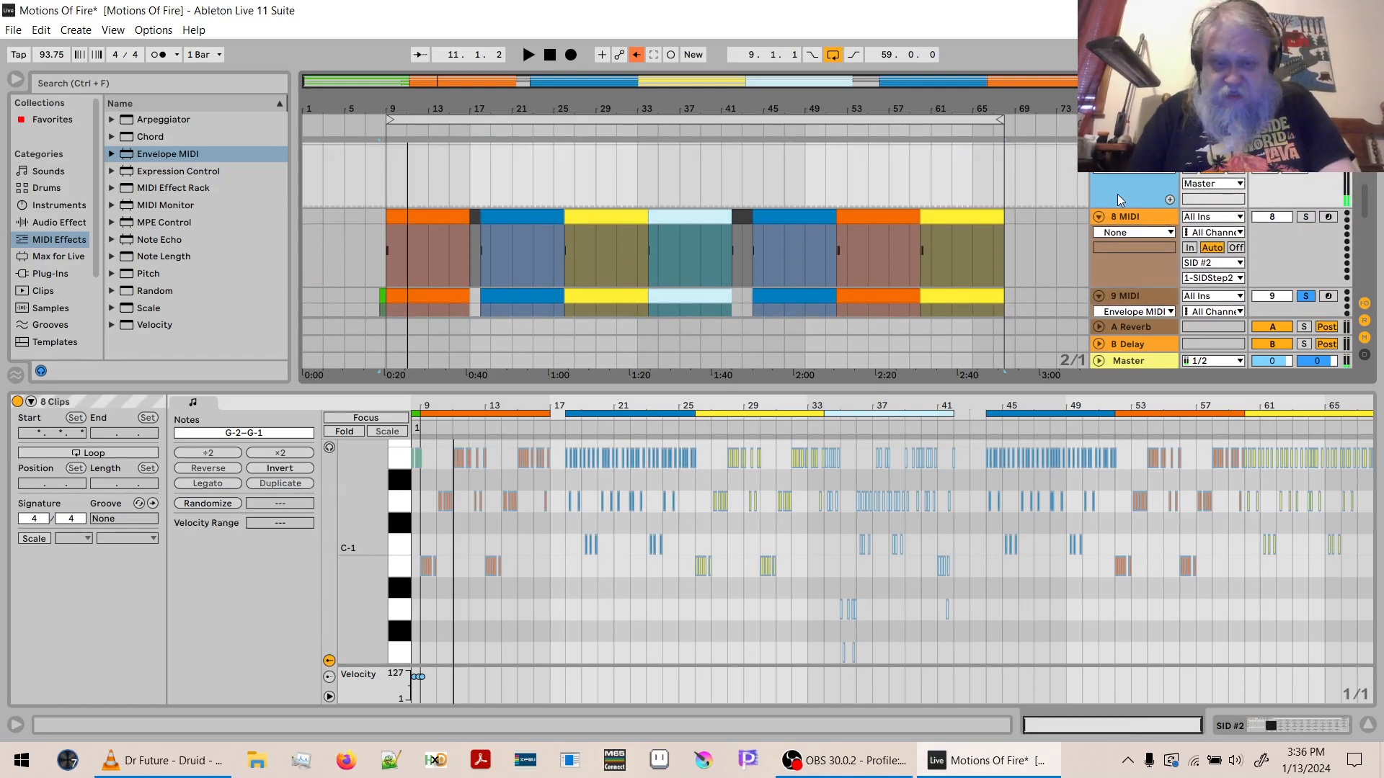
{"action": "double_click", "coordinate": [1118, 196]}
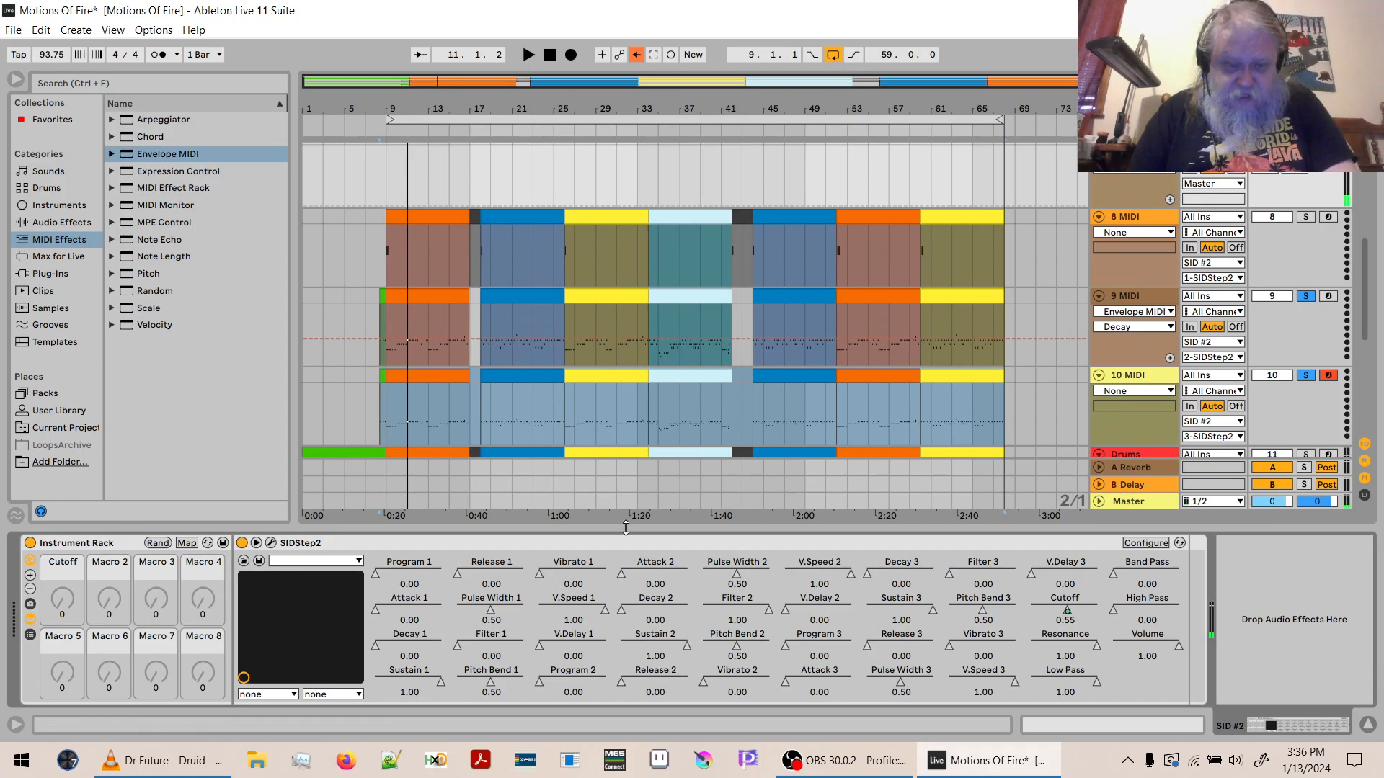
{"action": "left_click", "coordinate": [271, 544]}
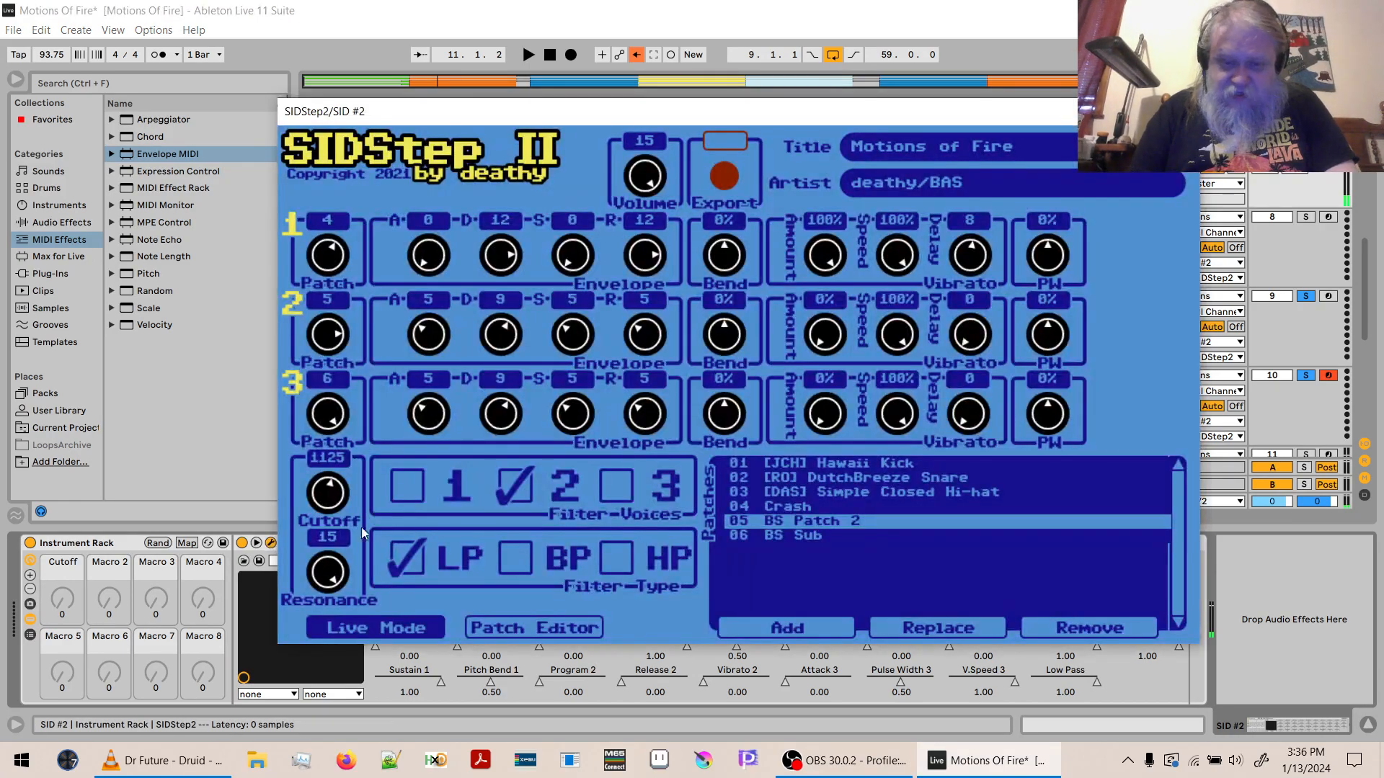
- Switch wavetable row 01 of the BS Sub patch from triangle to sawtooth and audition both bass layers in Live Mode
{"action": "left_click", "coordinate": [547, 628]}
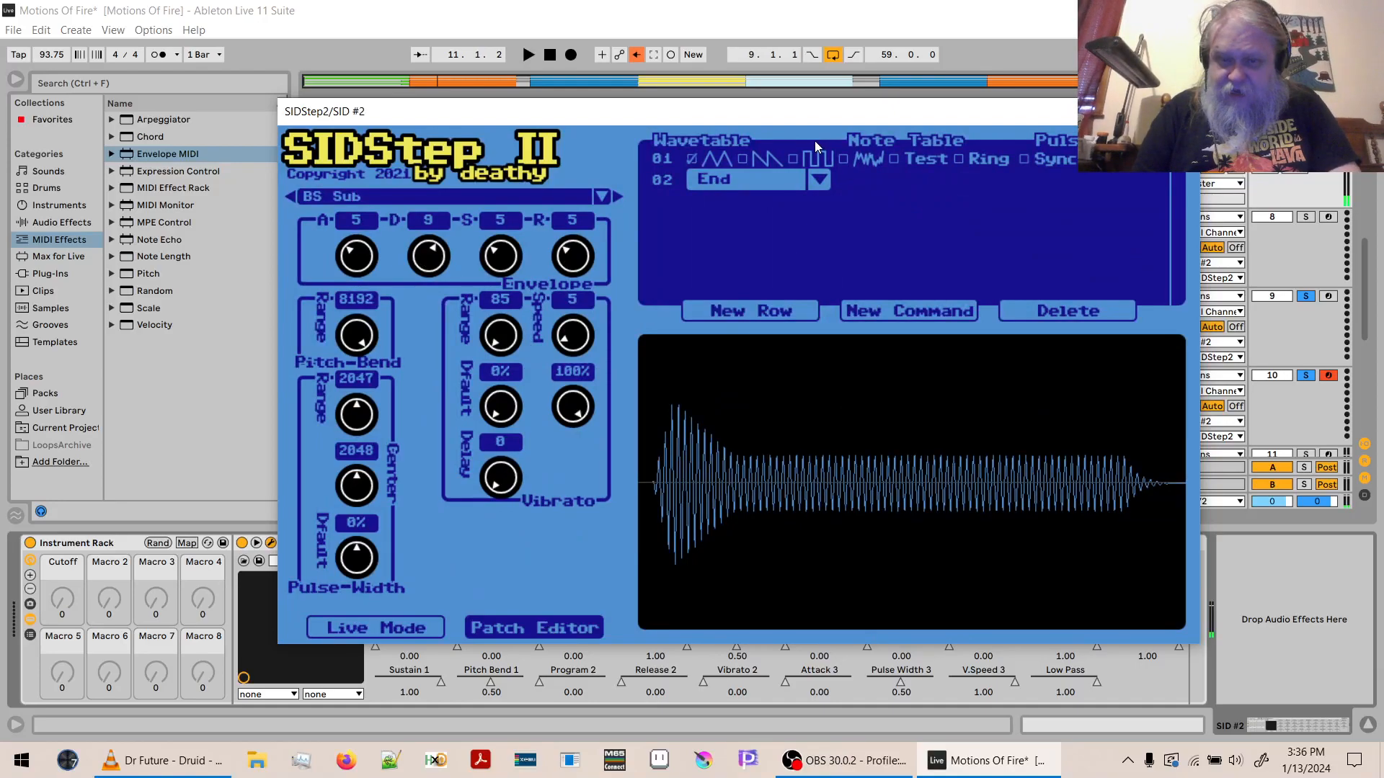
{"action": "left_click", "coordinate": [691, 157]}
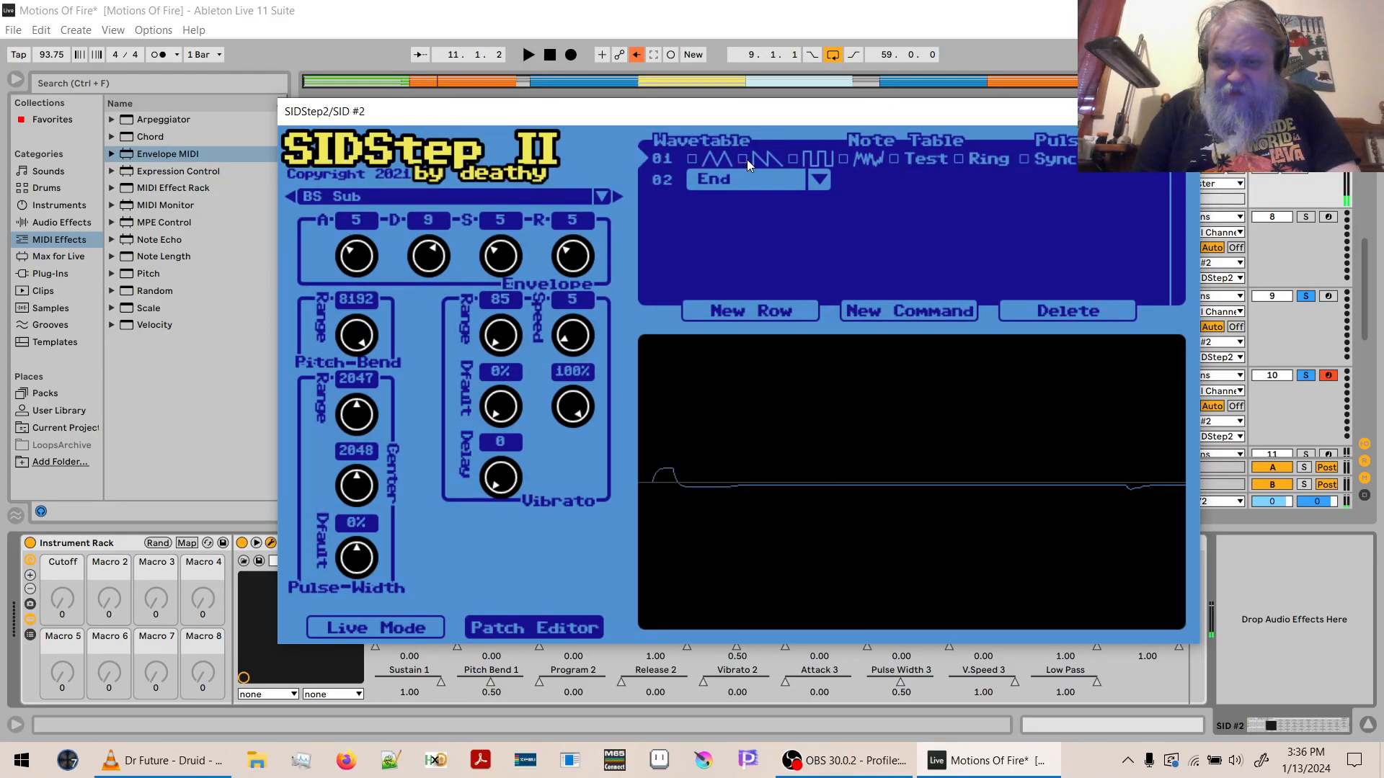
{"action": "left_click", "coordinate": [745, 158]}
{"action": "left_click", "coordinate": [395, 624]}
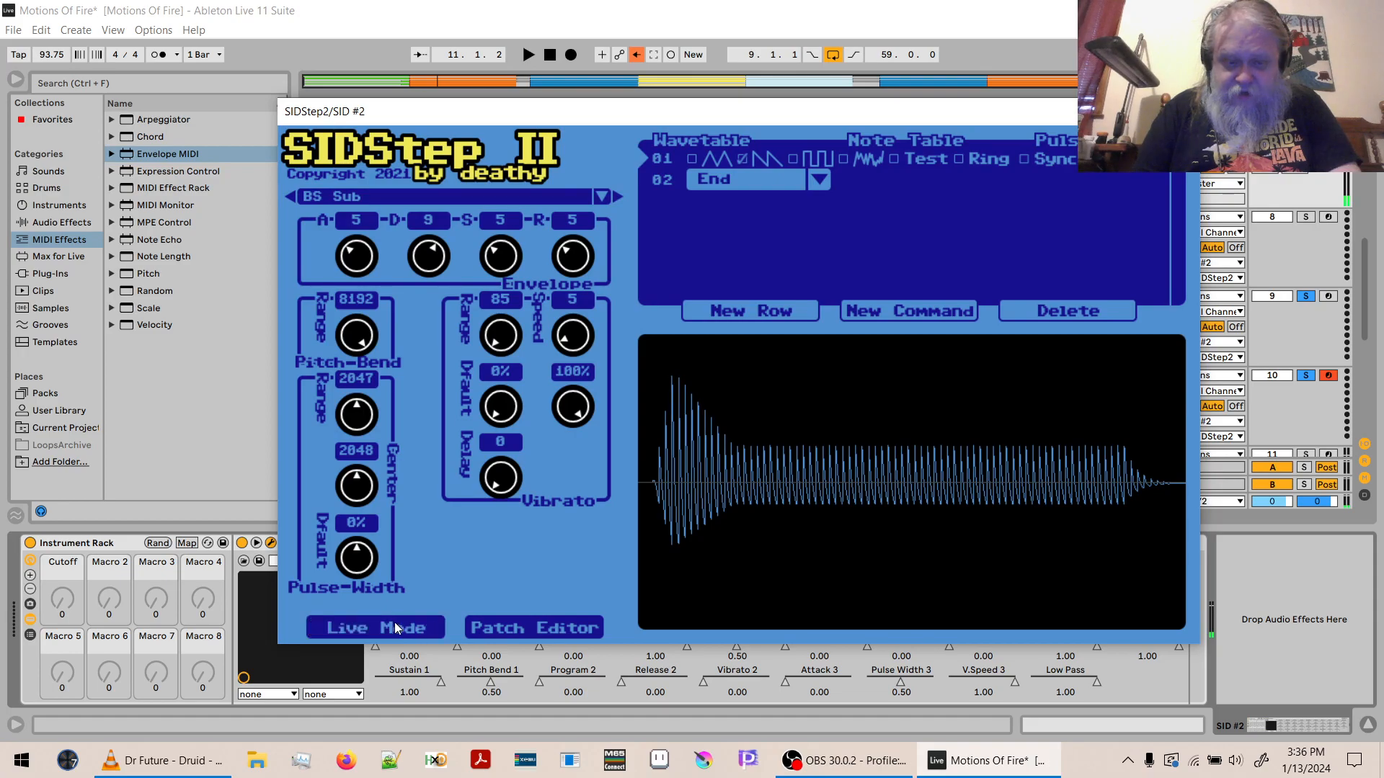
{"action": "key", "text": "space"}
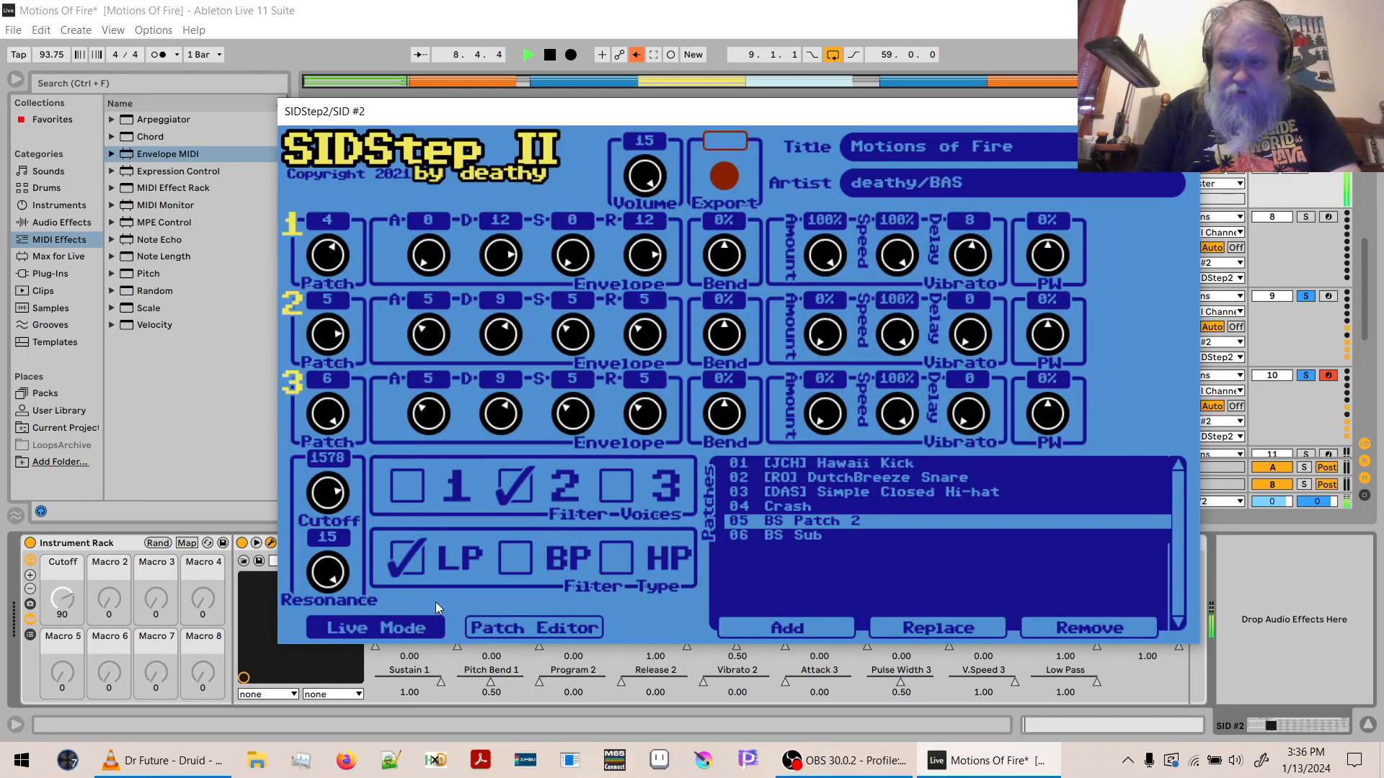
{"action": "key", "text": "space"}
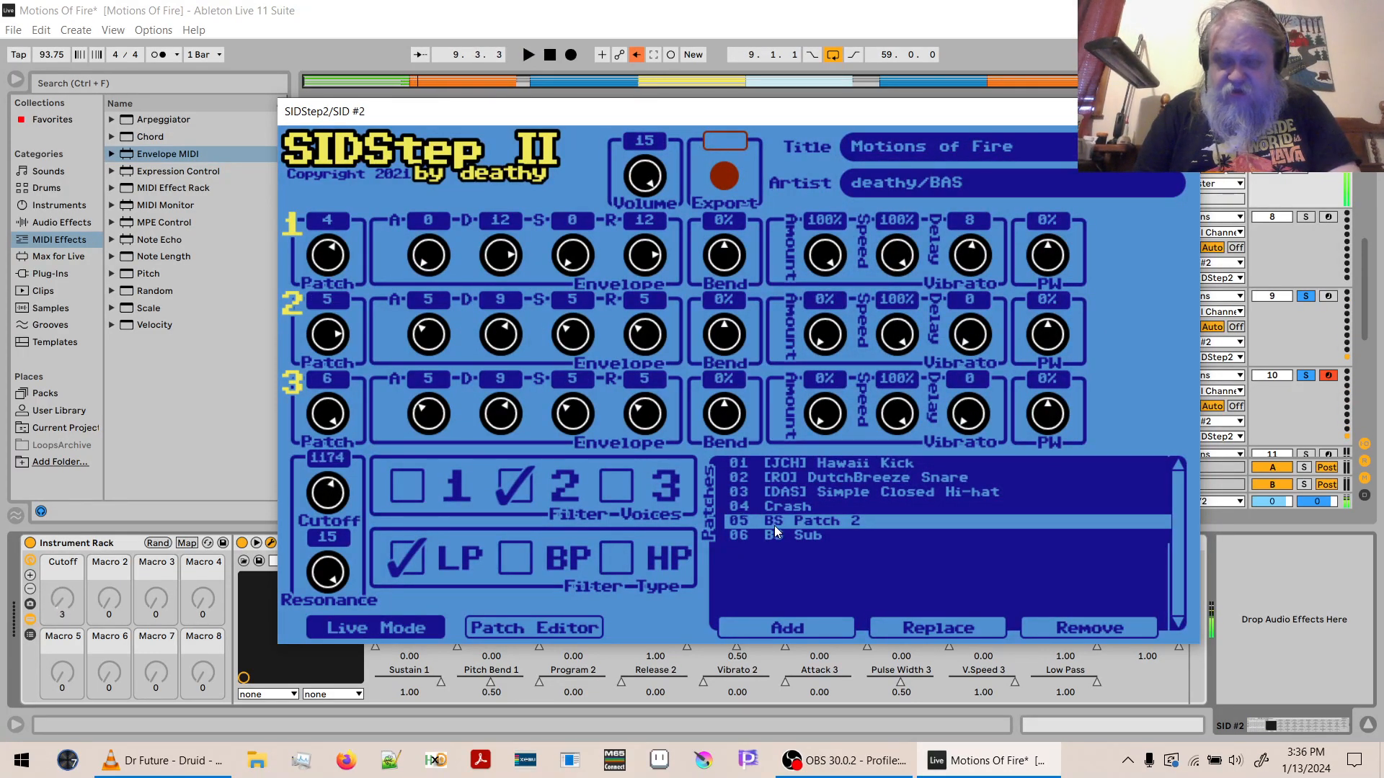
- Compare the two bass layers by soloing and playing 9 MIDI alone and 10 MIDI alone
{"action": "left_click", "coordinate": [1308, 296]}
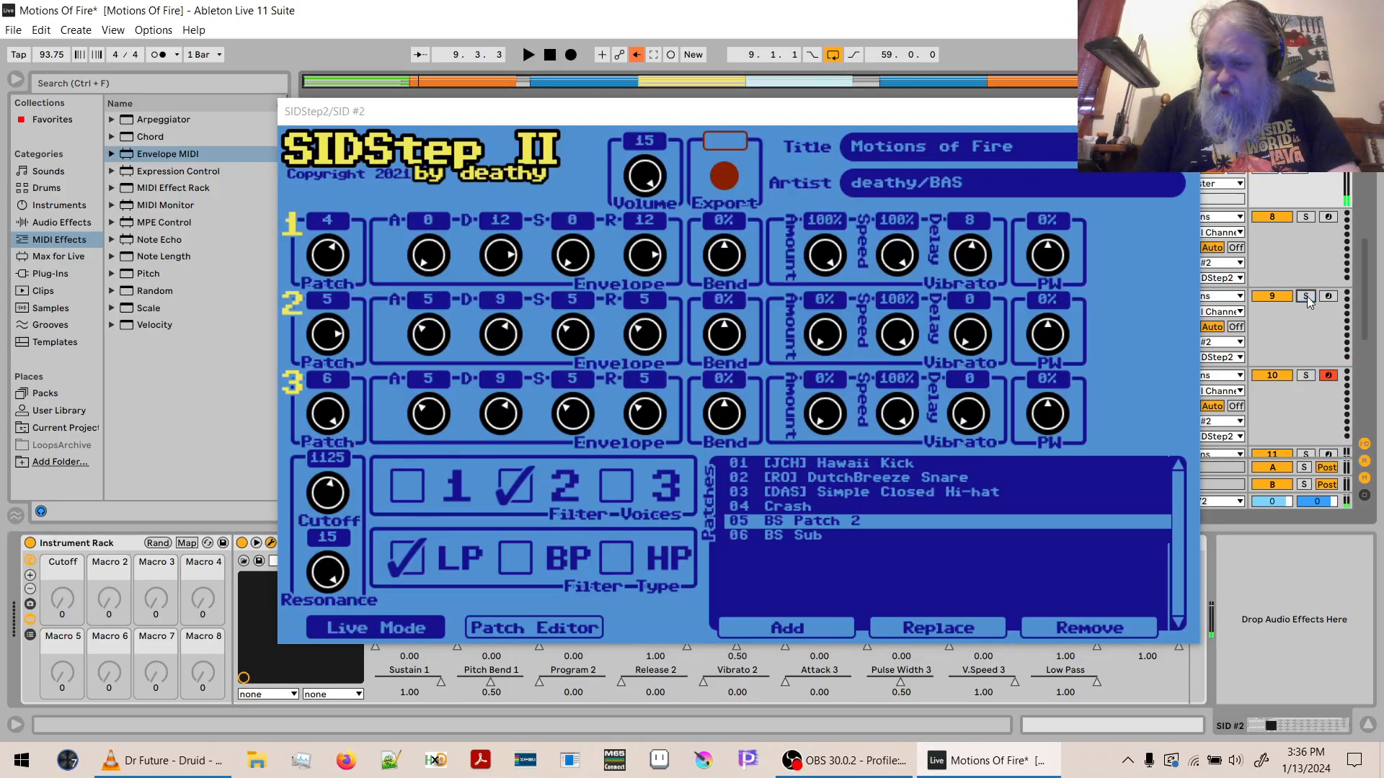
{"action": "key", "text": "space"}
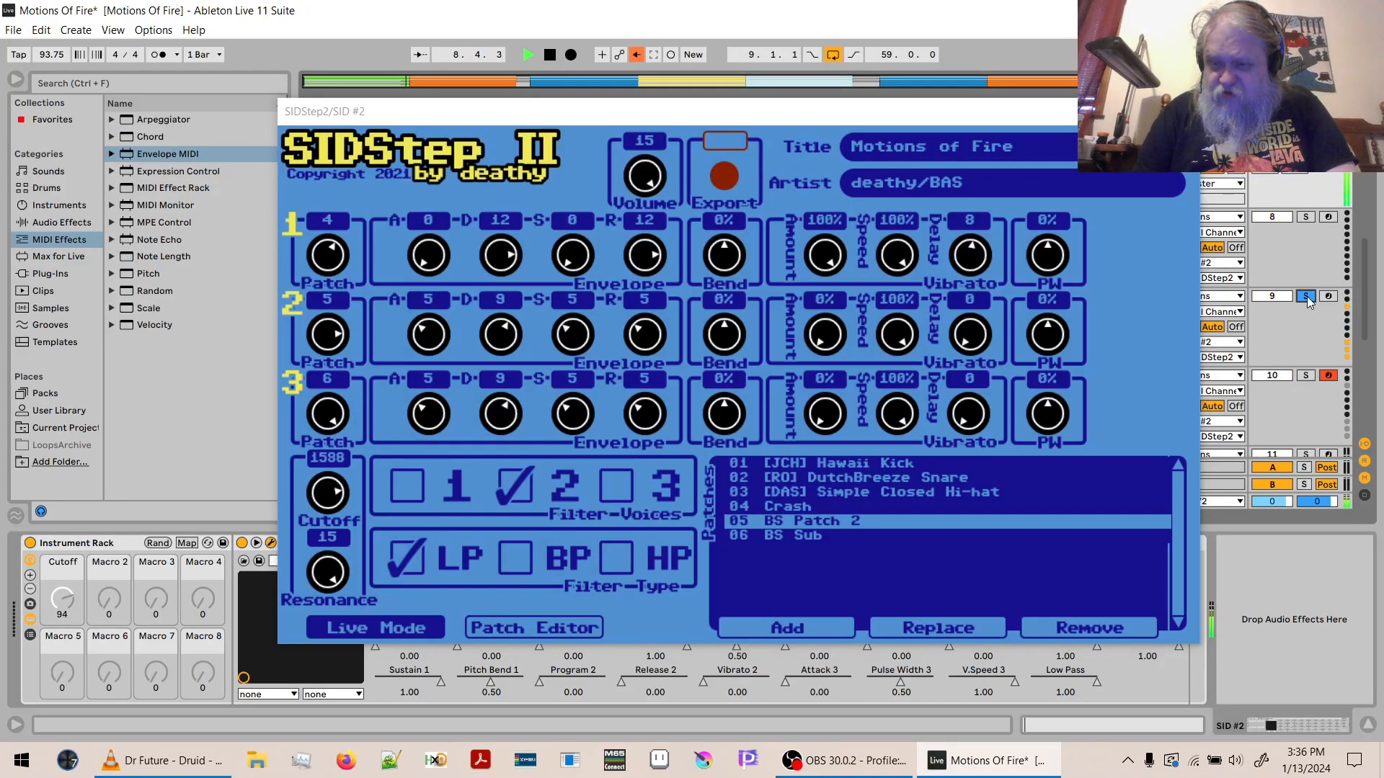
{"action": "key", "text": "space"}
{"action": "left_click", "coordinate": [1306, 374]}
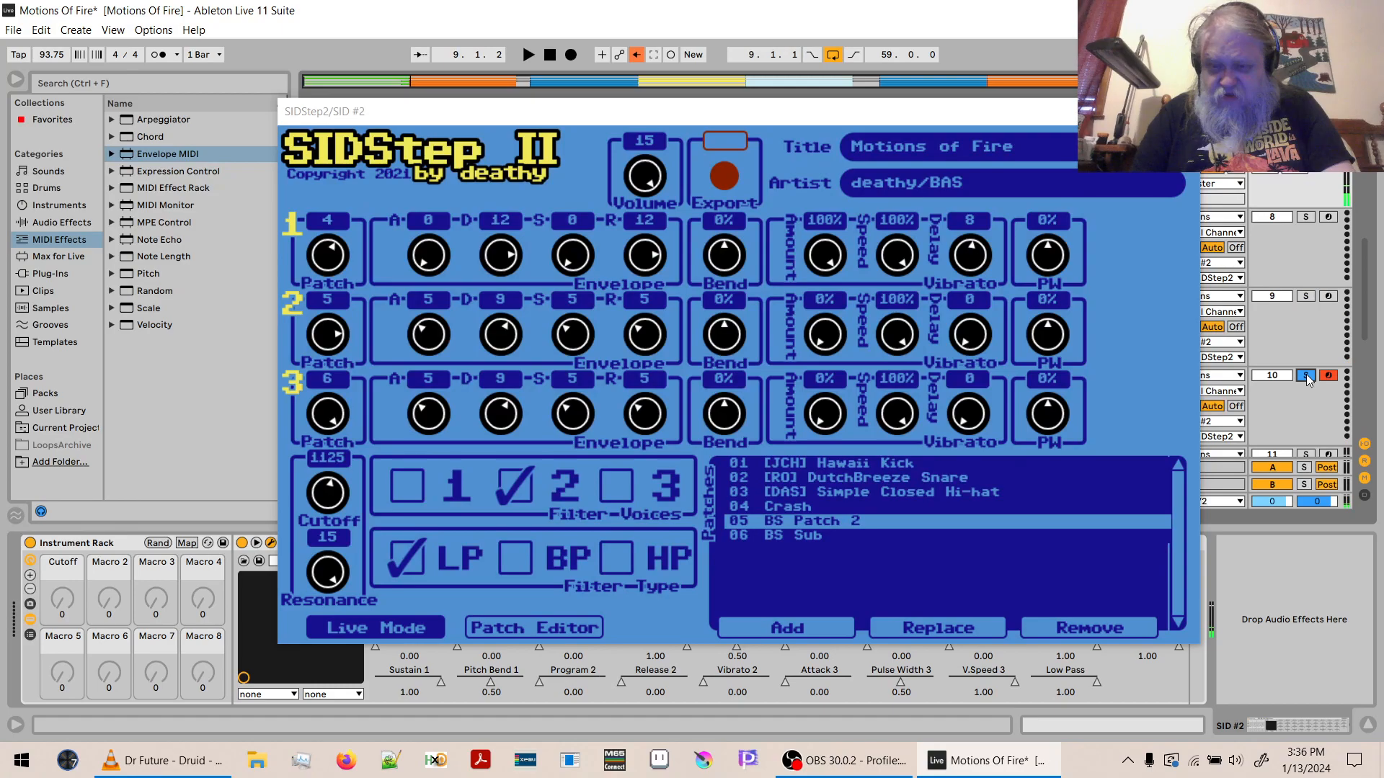
{"action": "key", "text": "space"}
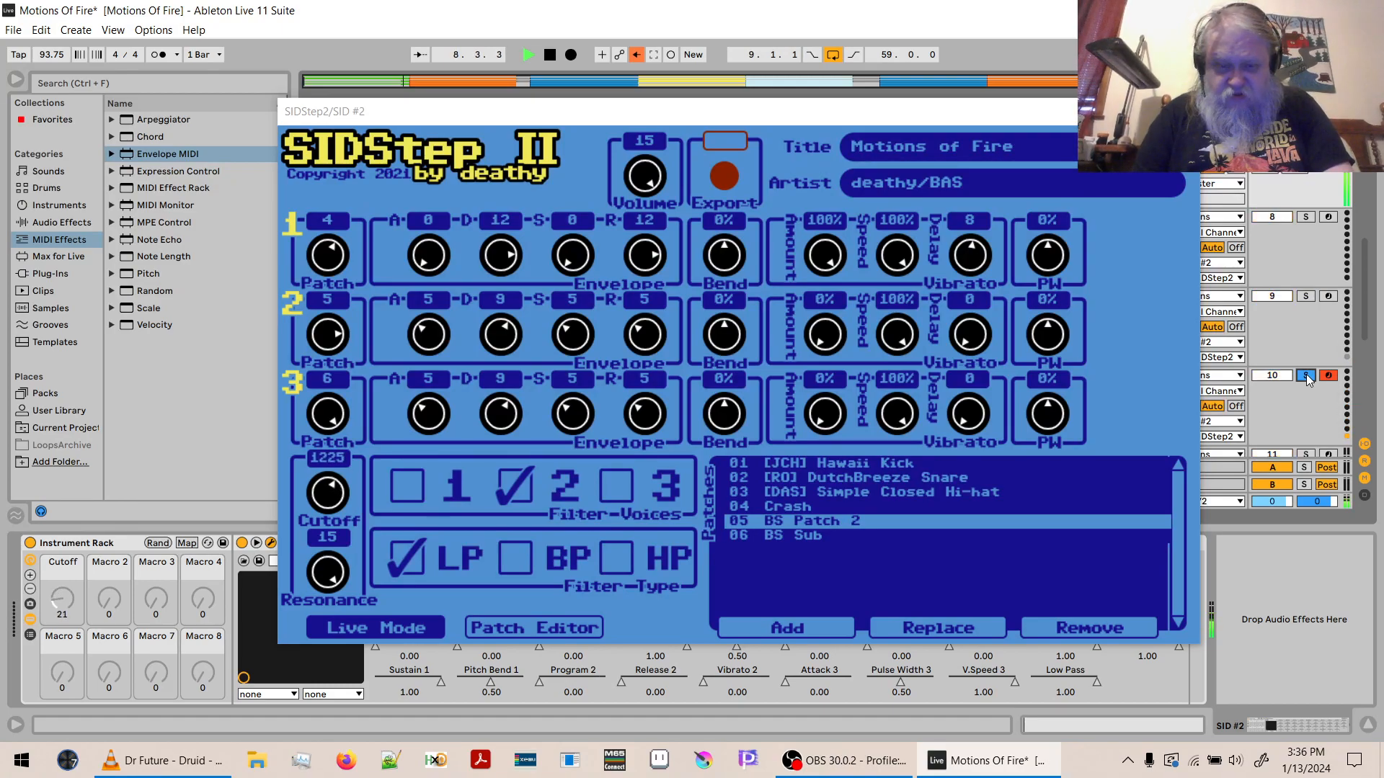
{"action": "key", "text": "space"}
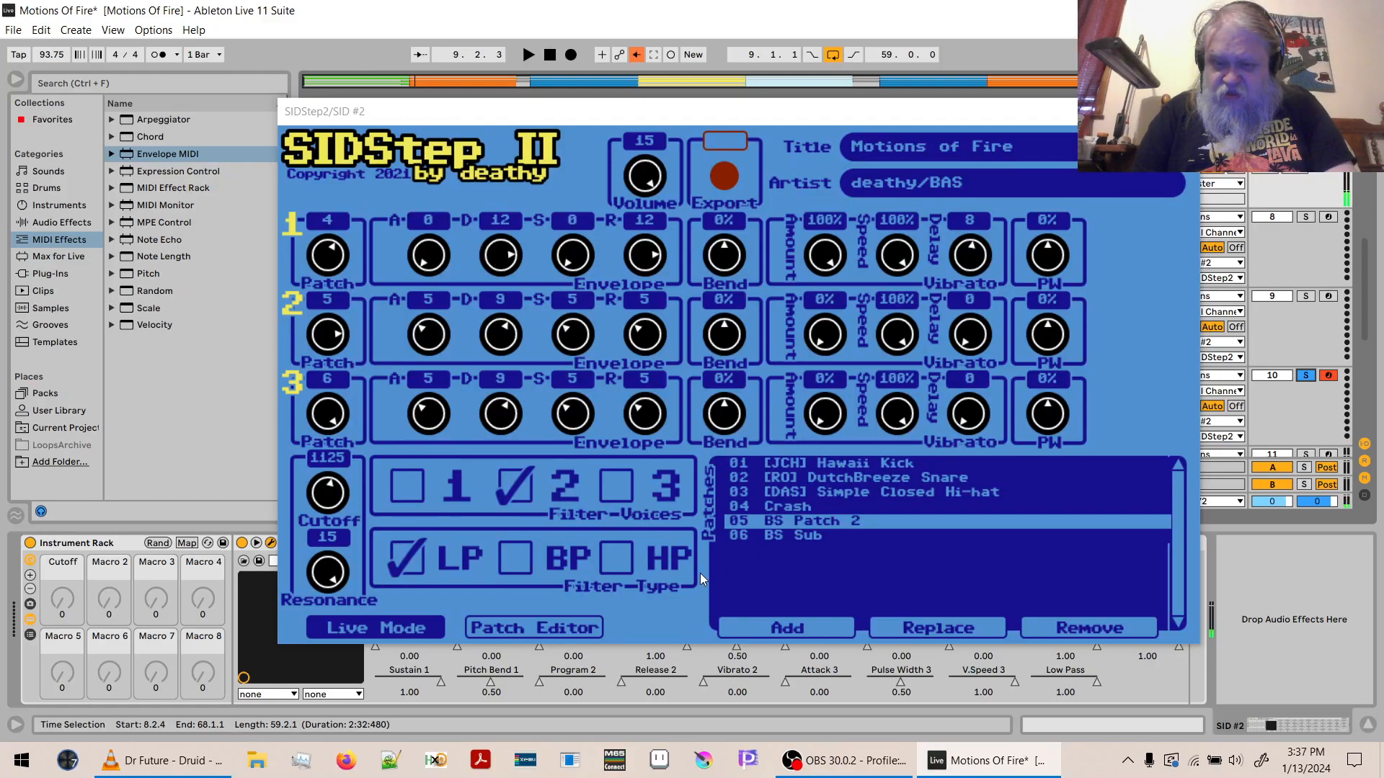
- Examine the waveform and envelope settings of patch 06 BS Sub in the Patch Editor, and return to Live Mode
{"action": "left_click", "coordinate": [802, 535]}
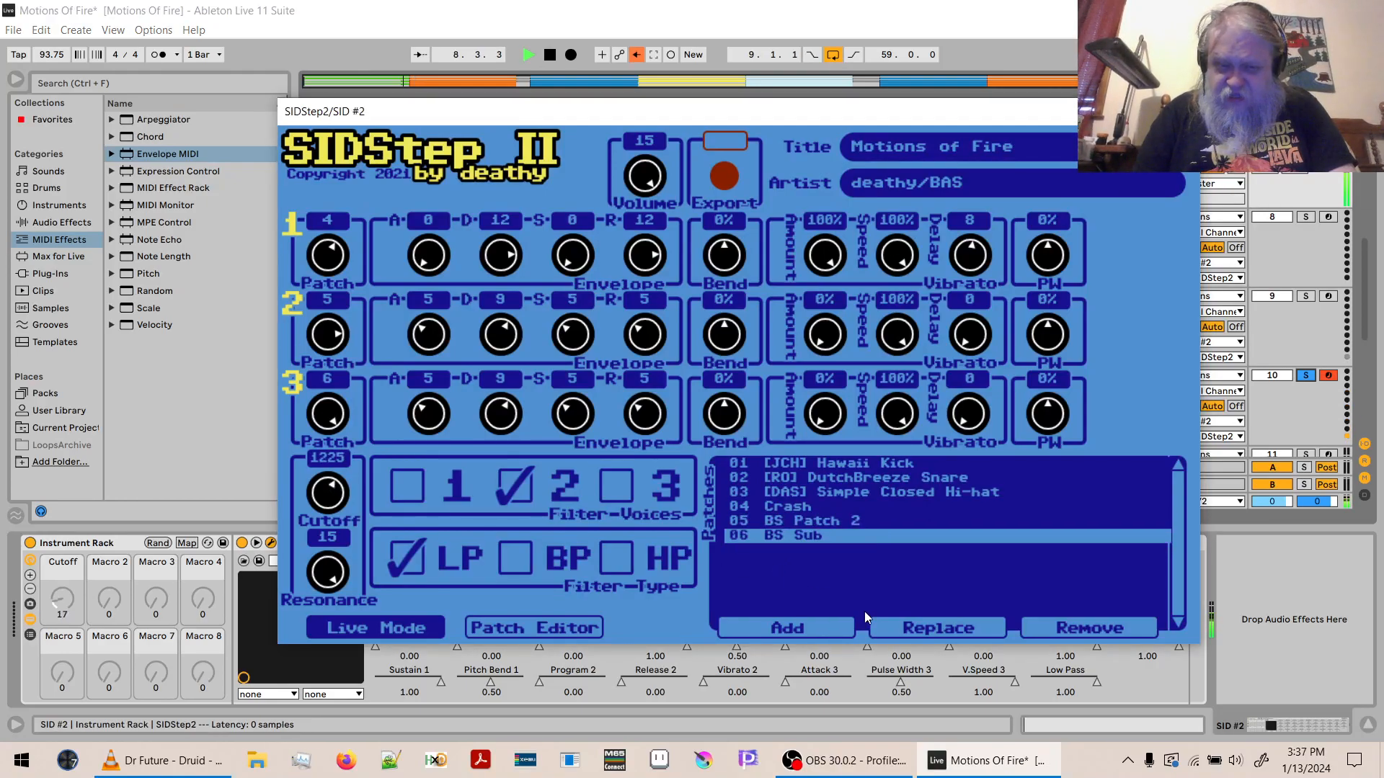
{"action": "left_click", "coordinate": [560, 630]}
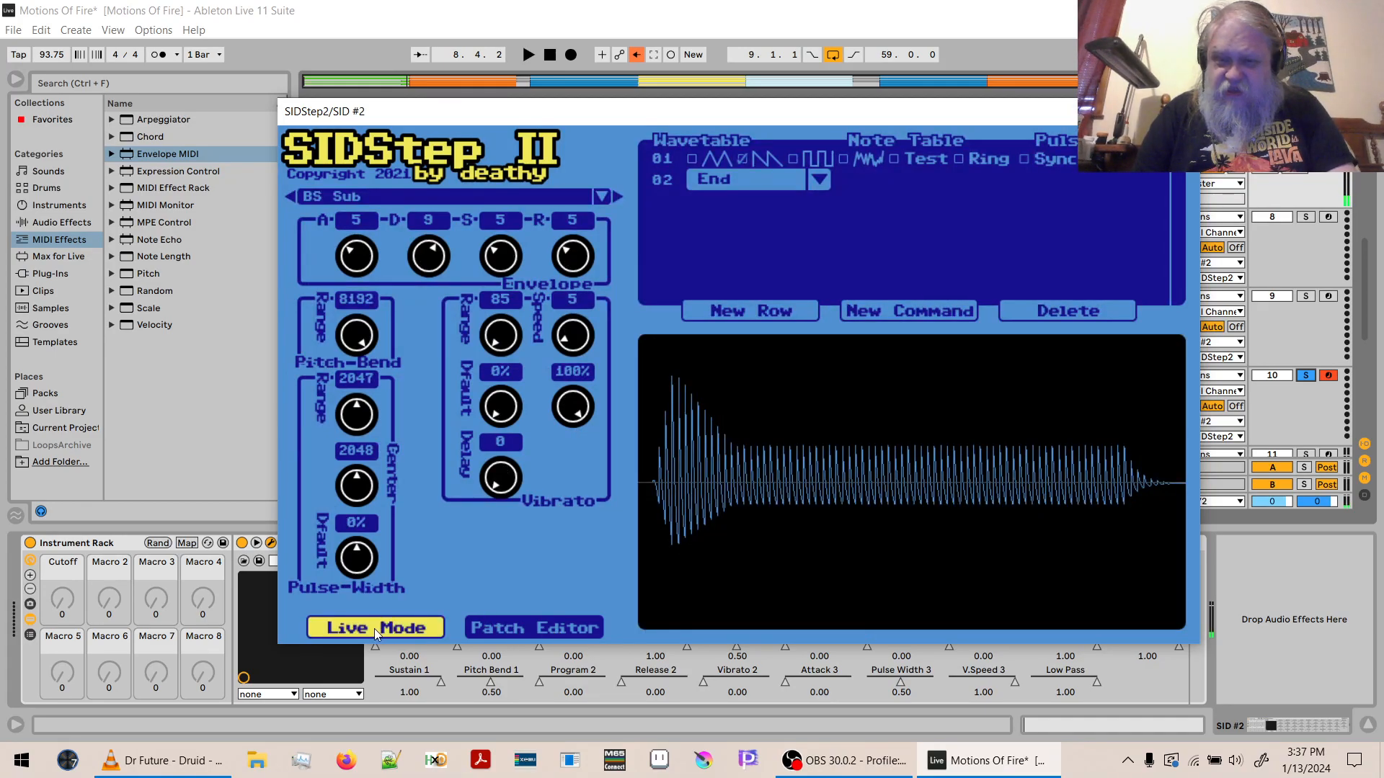
{"action": "left_click", "coordinate": [375, 628]}
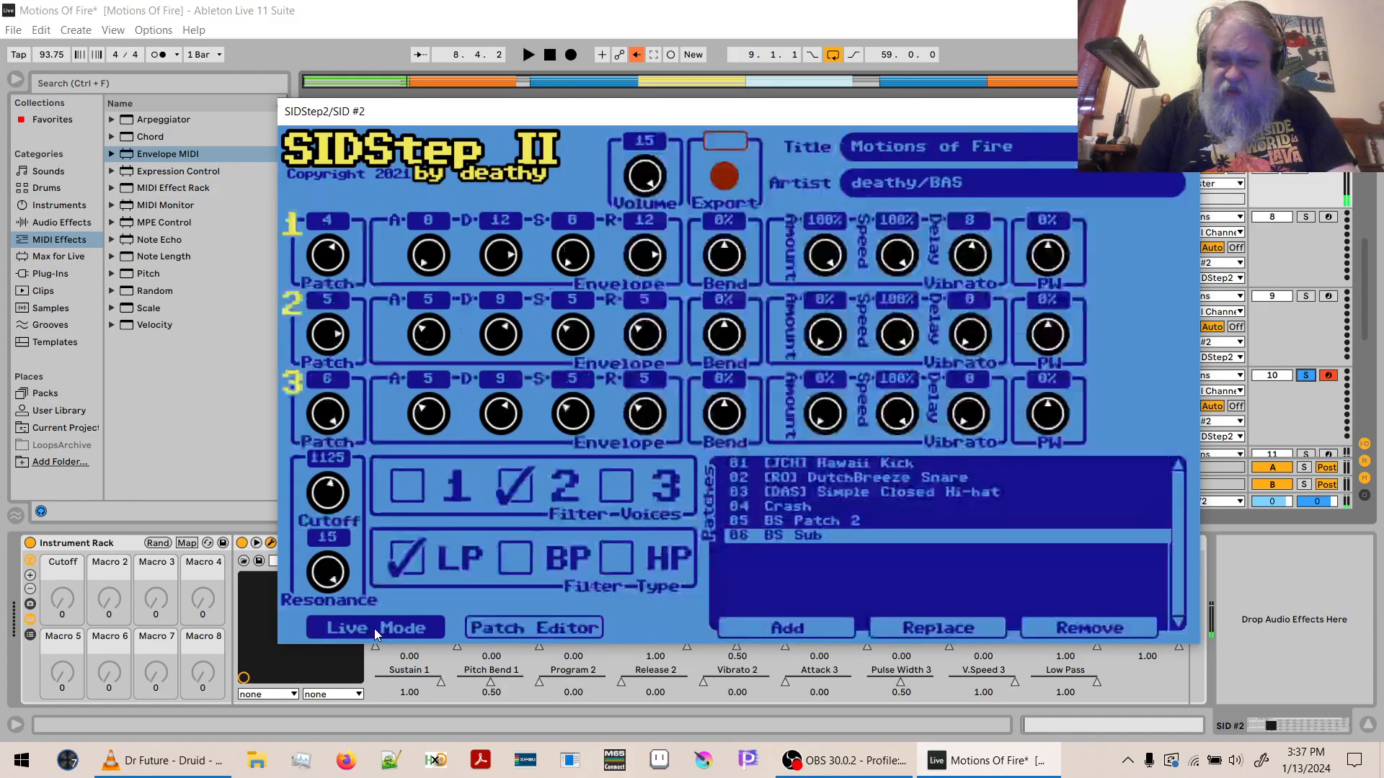
- Enable the sawtooth waveform in wavetable row 01 of patch 05 BS Patch 2, and return to Live Mode
{"action": "left_click", "coordinate": [811, 521]}
{"action": "left_click", "coordinate": [504, 633]}
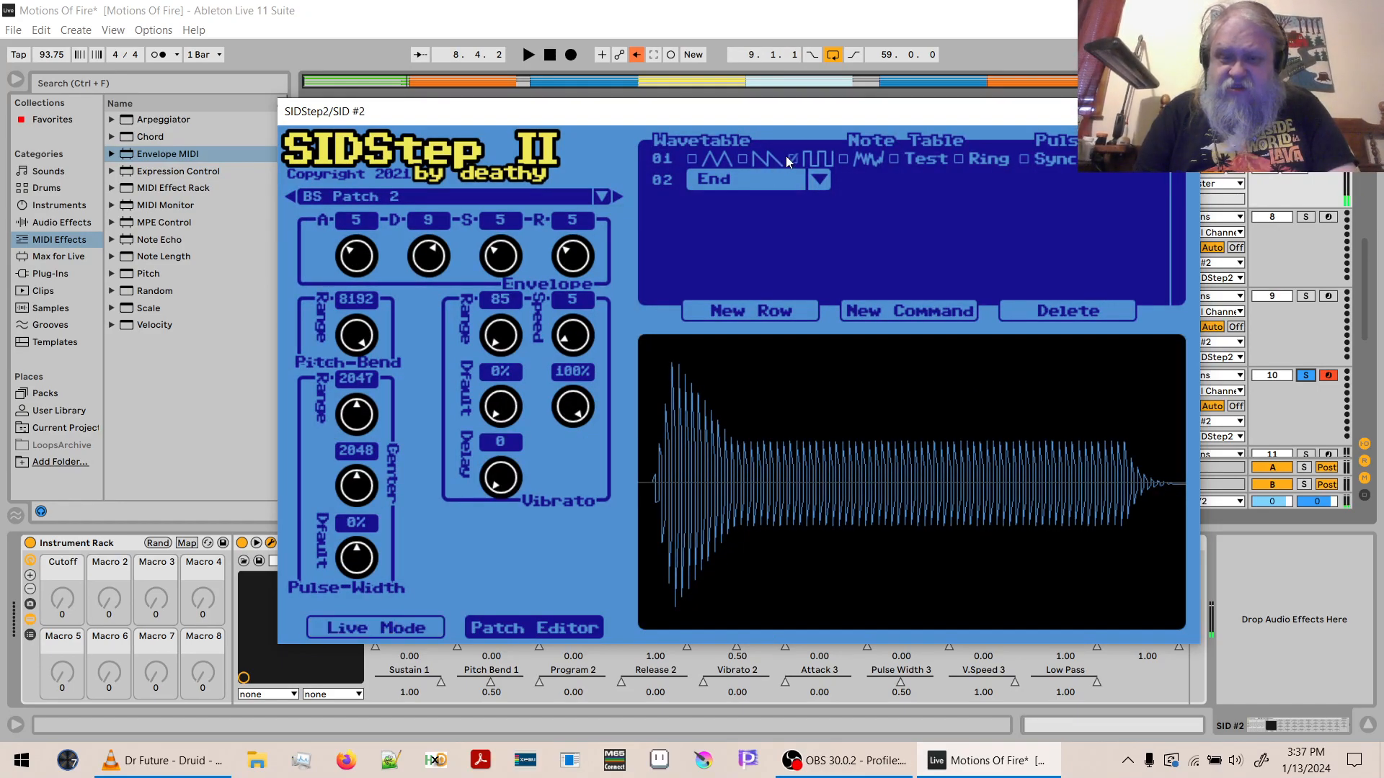
{"action": "left_click", "coordinate": [744, 159]}
{"action": "left_click", "coordinate": [364, 628]}
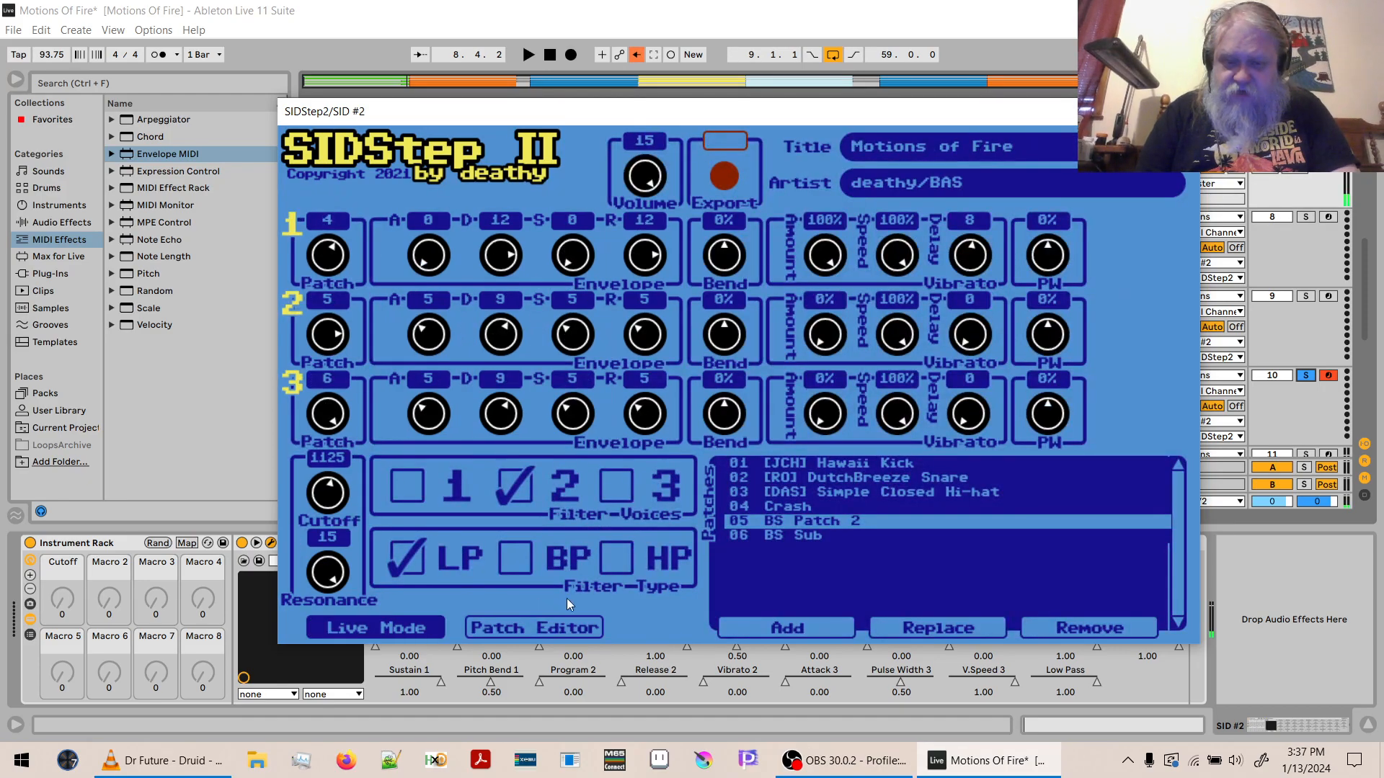
- Set wavetable row 01 of patch 06 BS Sub to the triangle waveform only, with sawtooth turned off
{"action": "left_click", "coordinate": [753, 535]}
{"action": "left_click", "coordinate": [549, 628]}
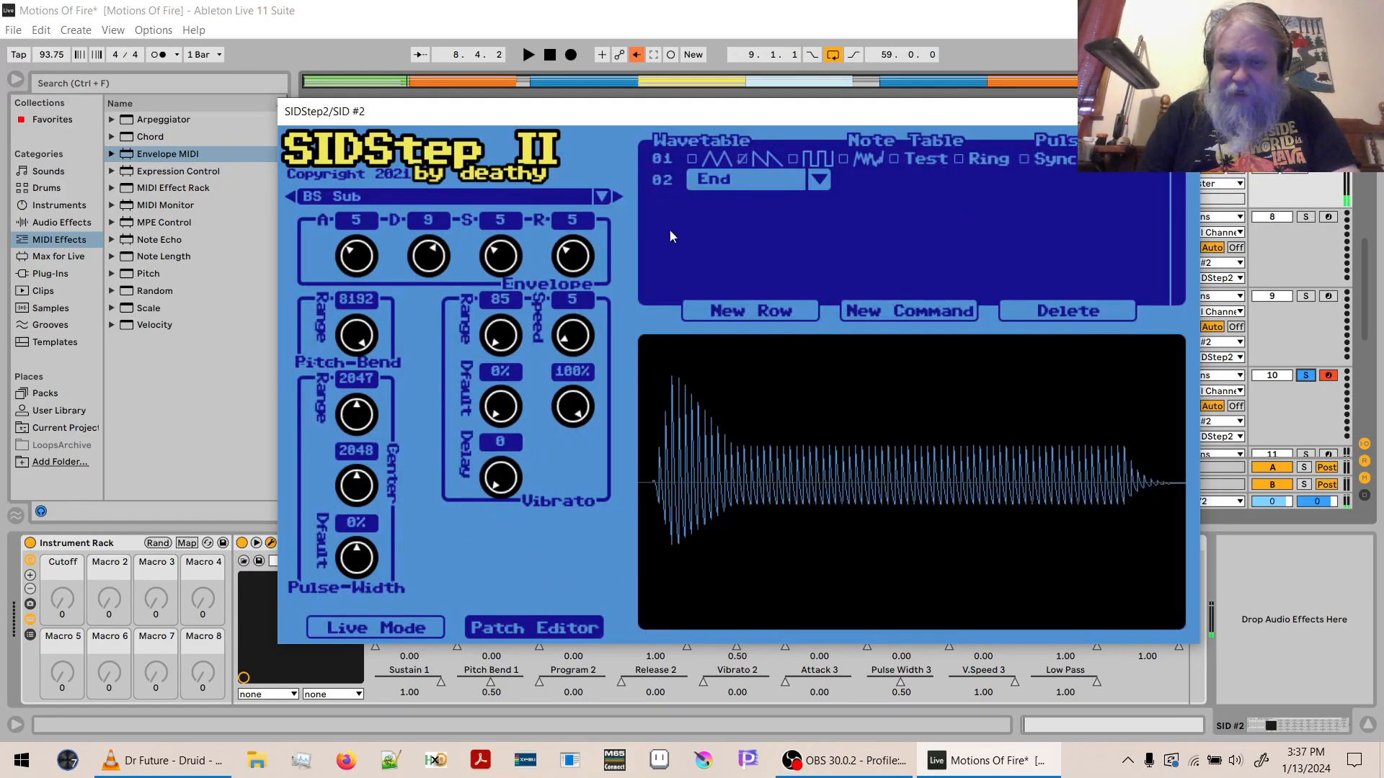
{"action": "left_click", "coordinate": [690, 159]}
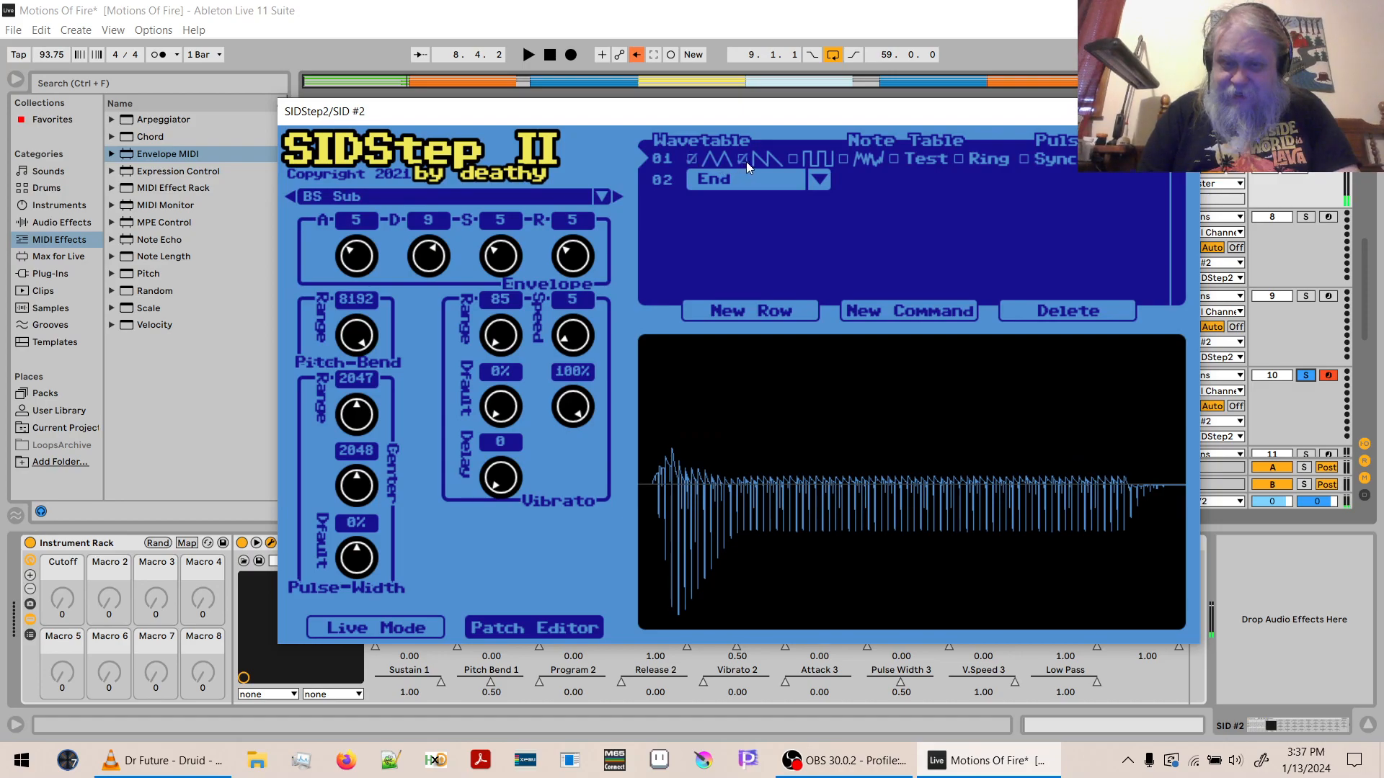
{"action": "left_click", "coordinate": [743, 159]}
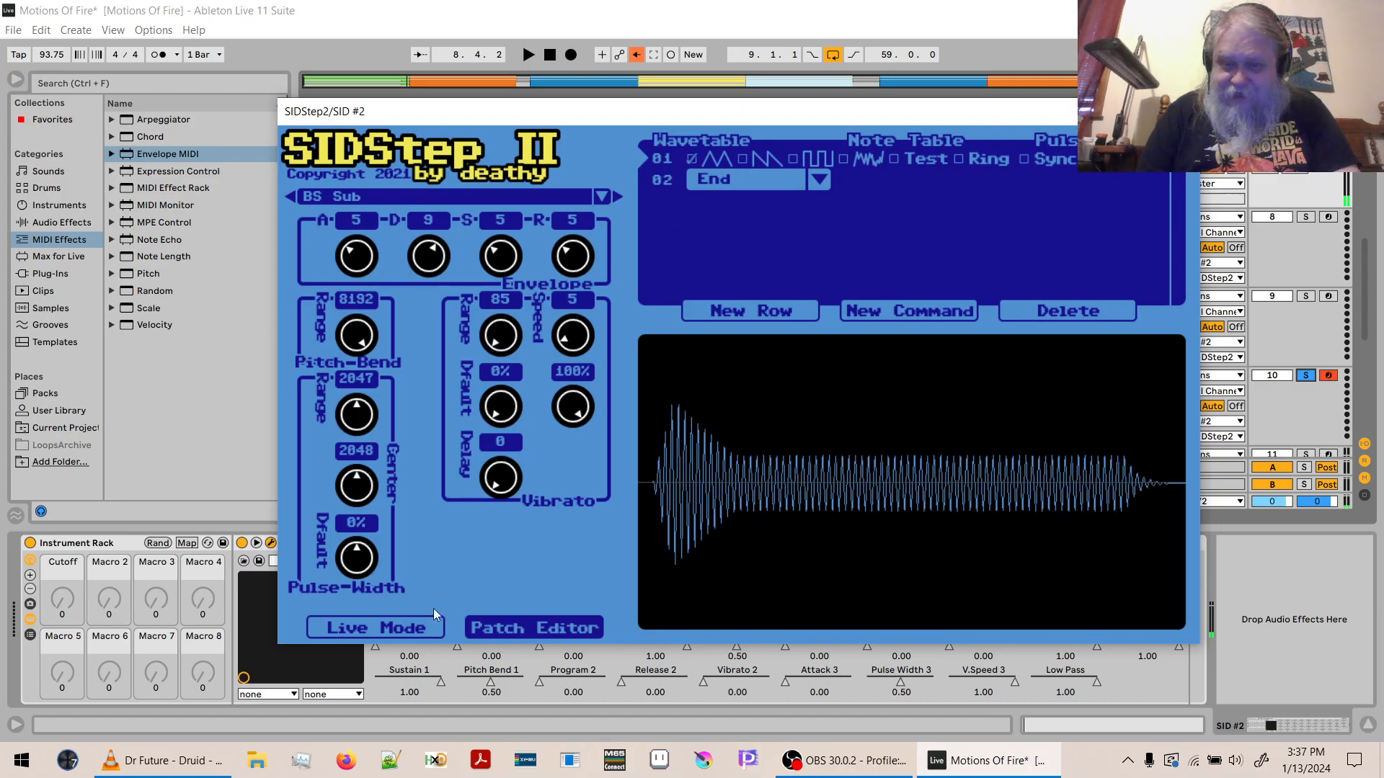
- Return to Live Mode, play 10 MIDI alone, and solo 9 MIDI with it to hear both bass layers together
{"action": "left_click", "coordinate": [379, 623]}
{"action": "key", "text": "space"}
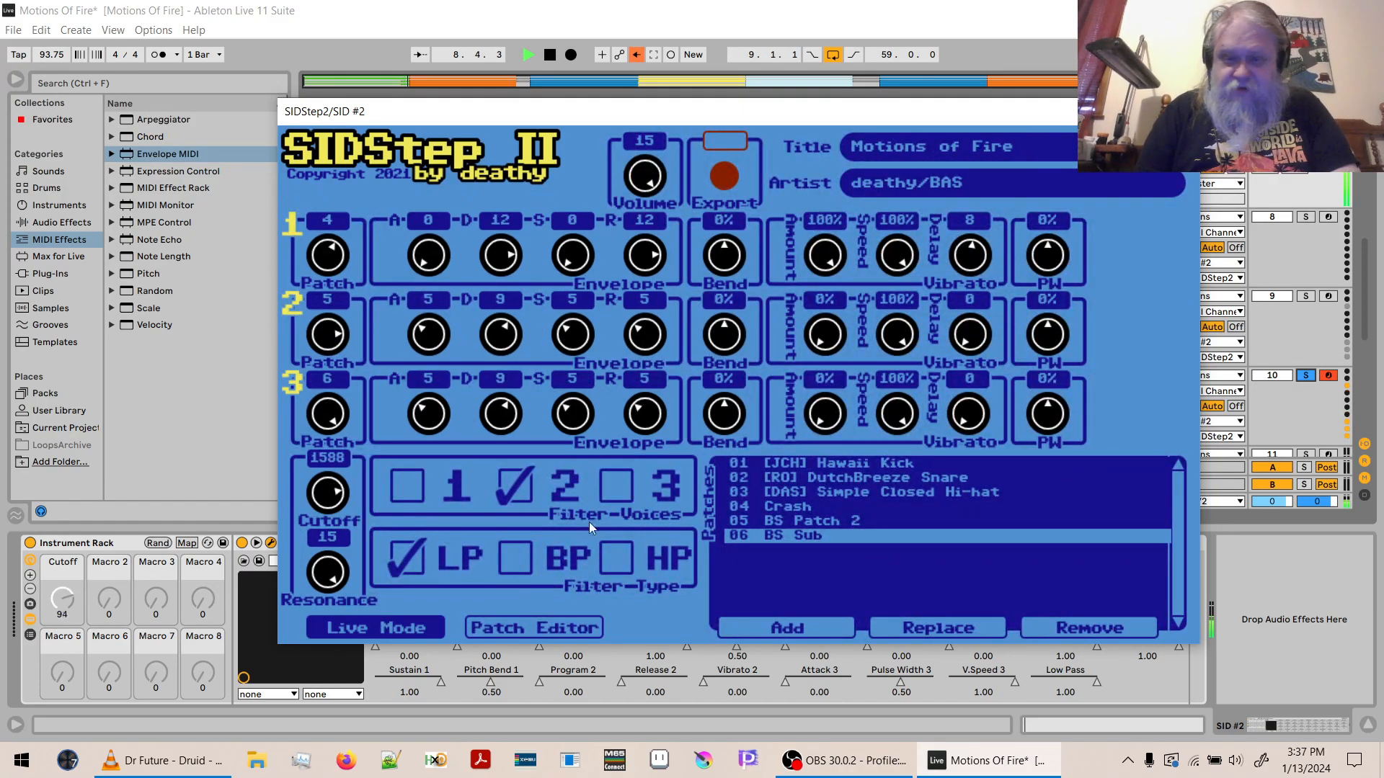
{"action": "key", "text": "space"}
{"action": "left_click", "coordinate": [1312, 295]}
{"action": "key", "text": "space"}
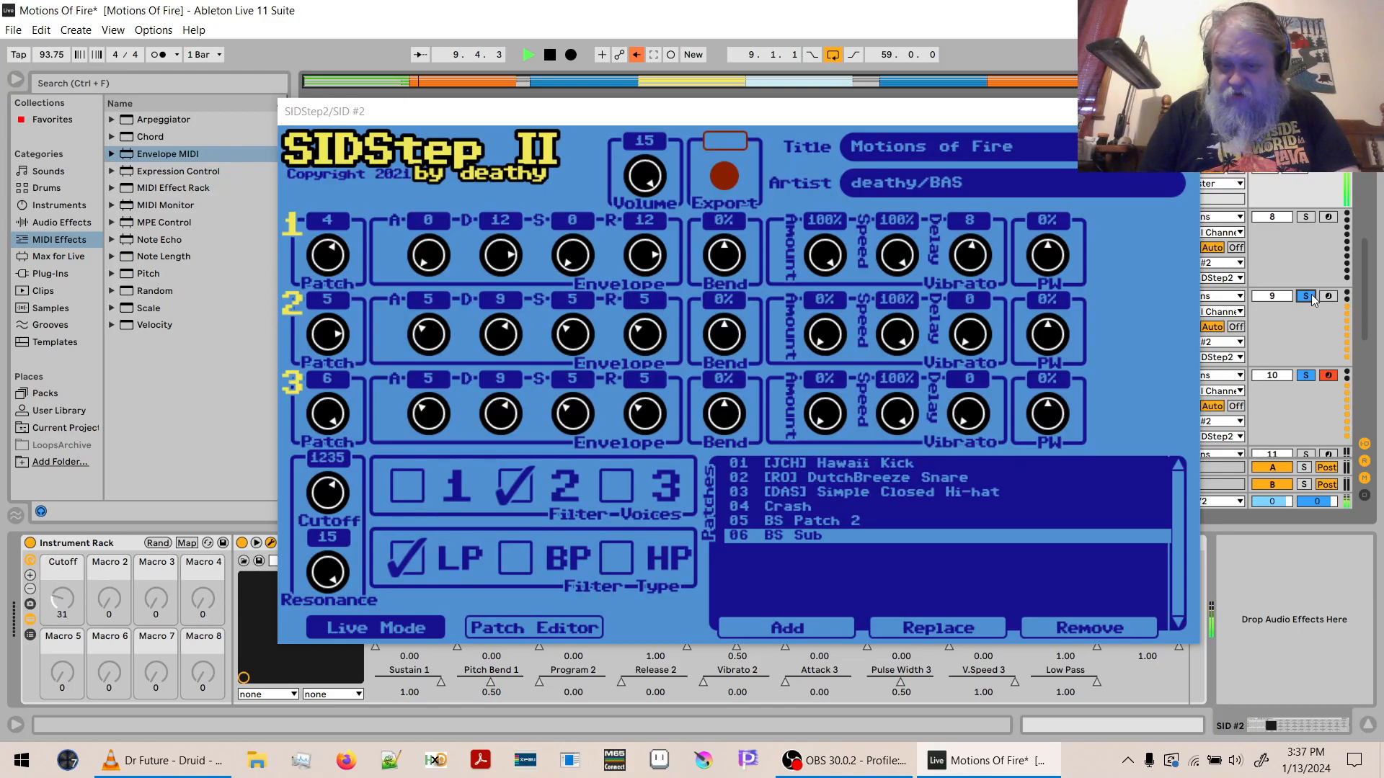
- Set wavetable row 01 of patch 05 BS Patch 2 to the pulse waveform only, and audition it in Live Mode
{"action": "left_click", "coordinate": [804, 520]}
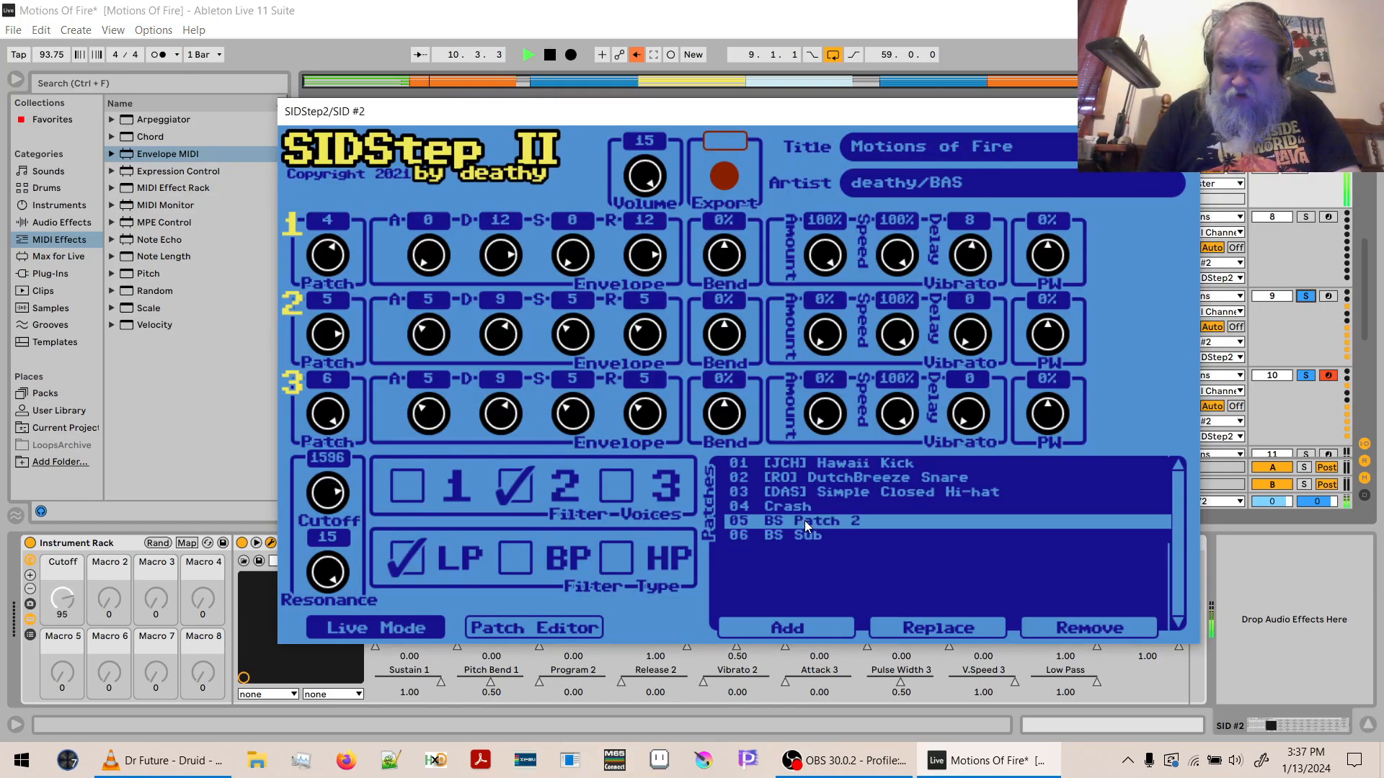
{"action": "key", "text": "space"}
{"action": "left_click", "coordinate": [557, 631]}
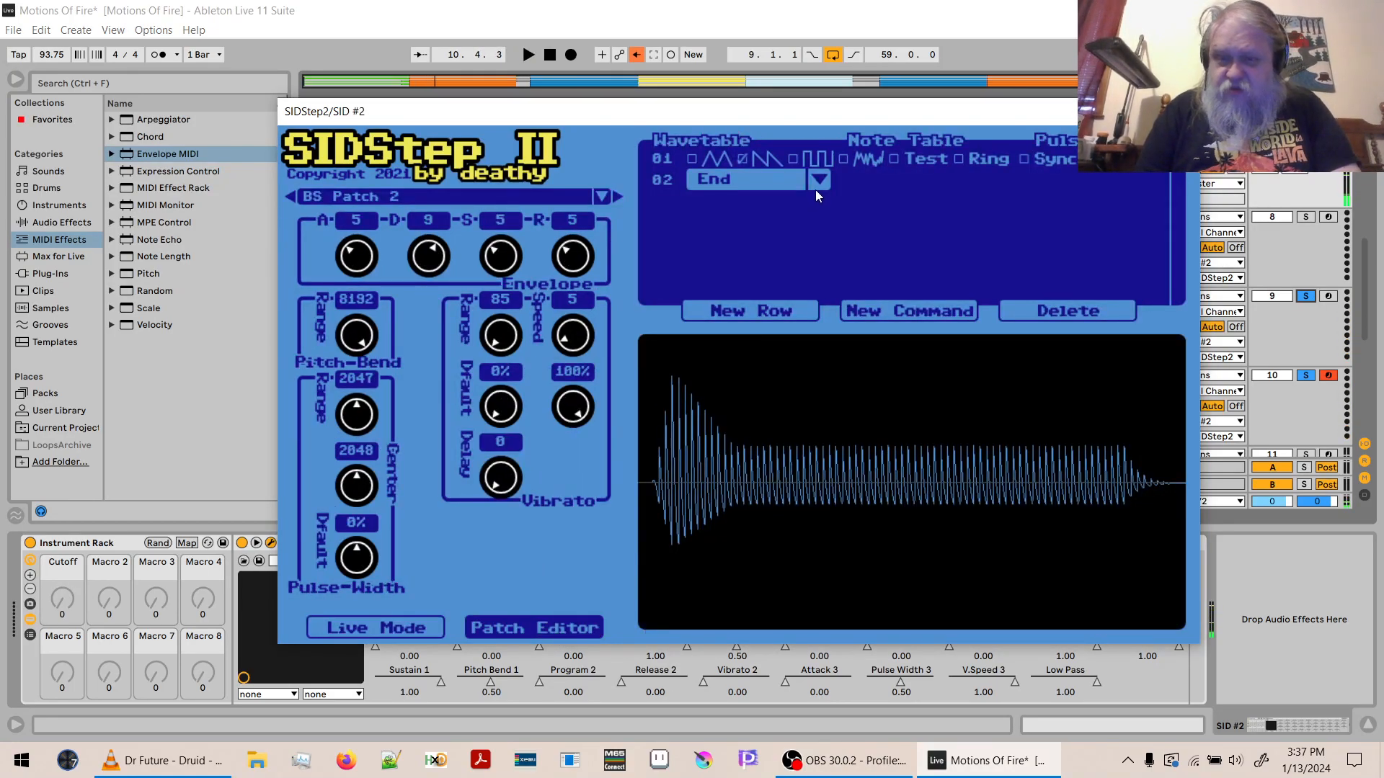
{"action": "left_click", "coordinate": [743, 159]}
{"action": "left_click", "coordinate": [792, 160]}
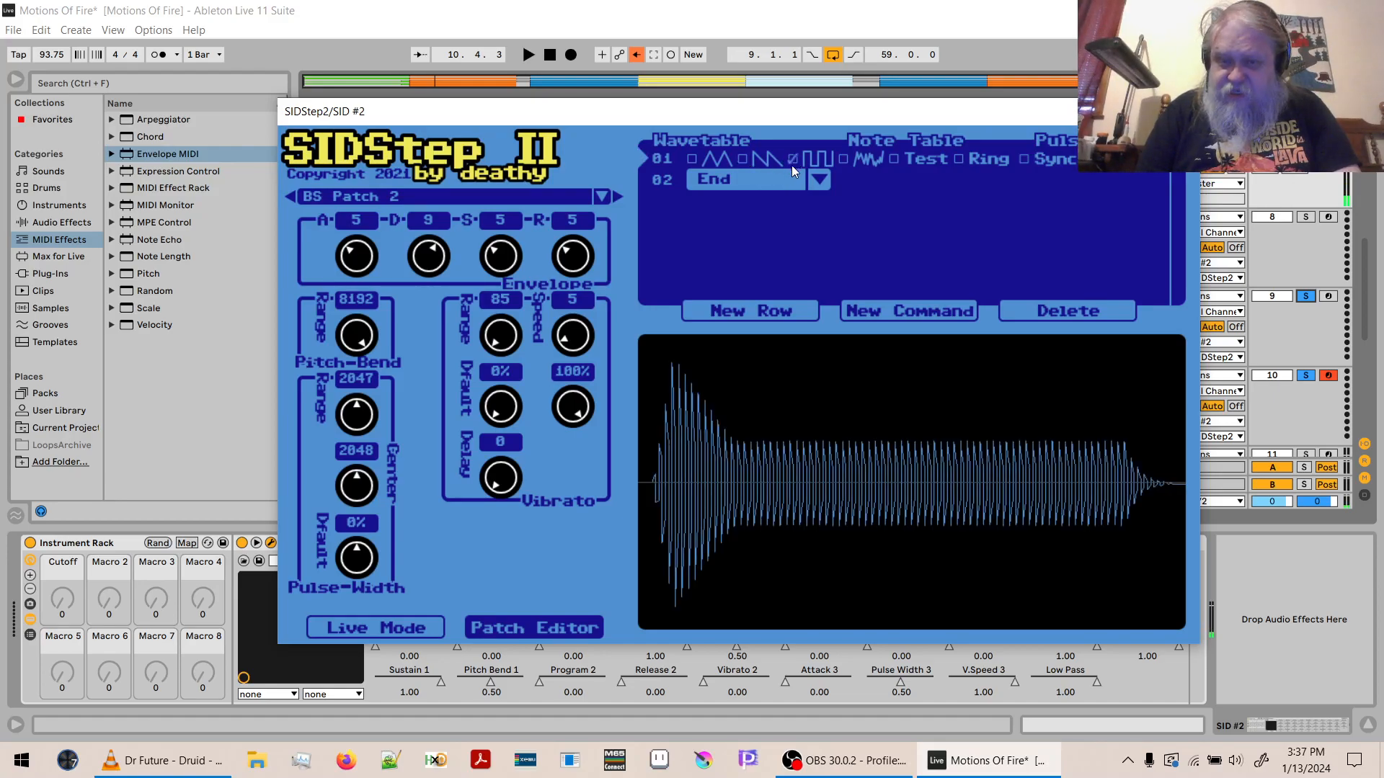
{"action": "left_click", "coordinate": [401, 626]}
{"action": "key", "text": "space"}
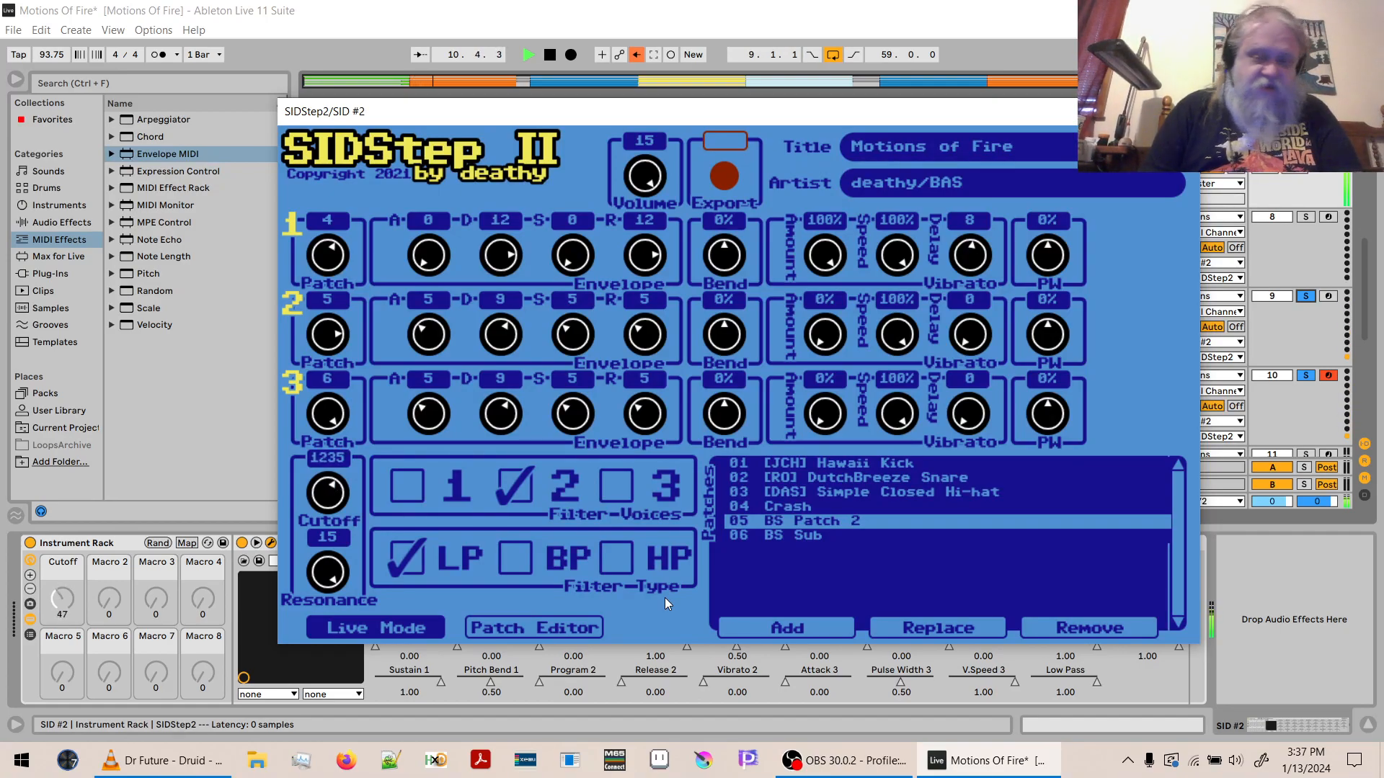
{"action": "key", "text": "space"}
- Switch wavetable row 01 of BS Patch 2 from pulse to sawtooth only, and return to Live Mode
{"action": "left_click", "coordinate": [566, 630]}
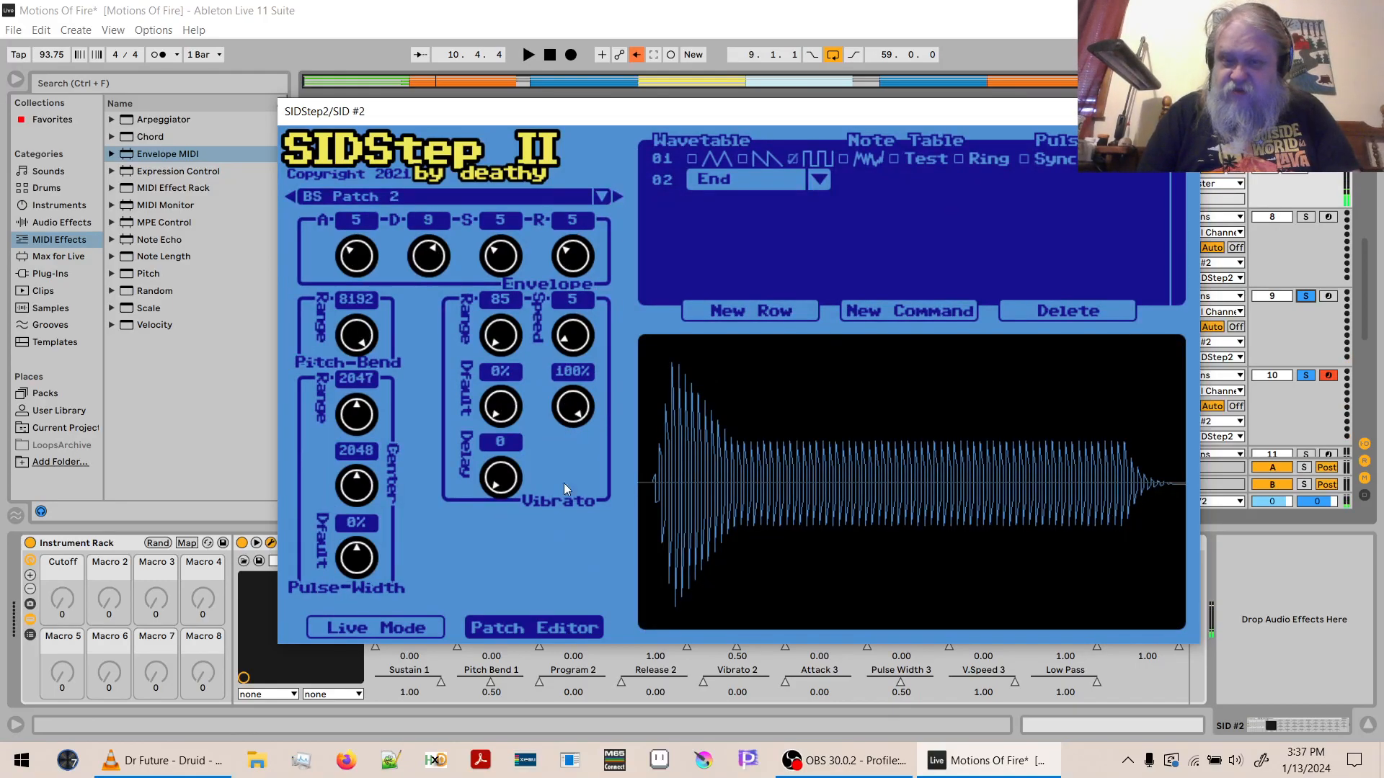
{"action": "left_click", "coordinate": [792, 157]}
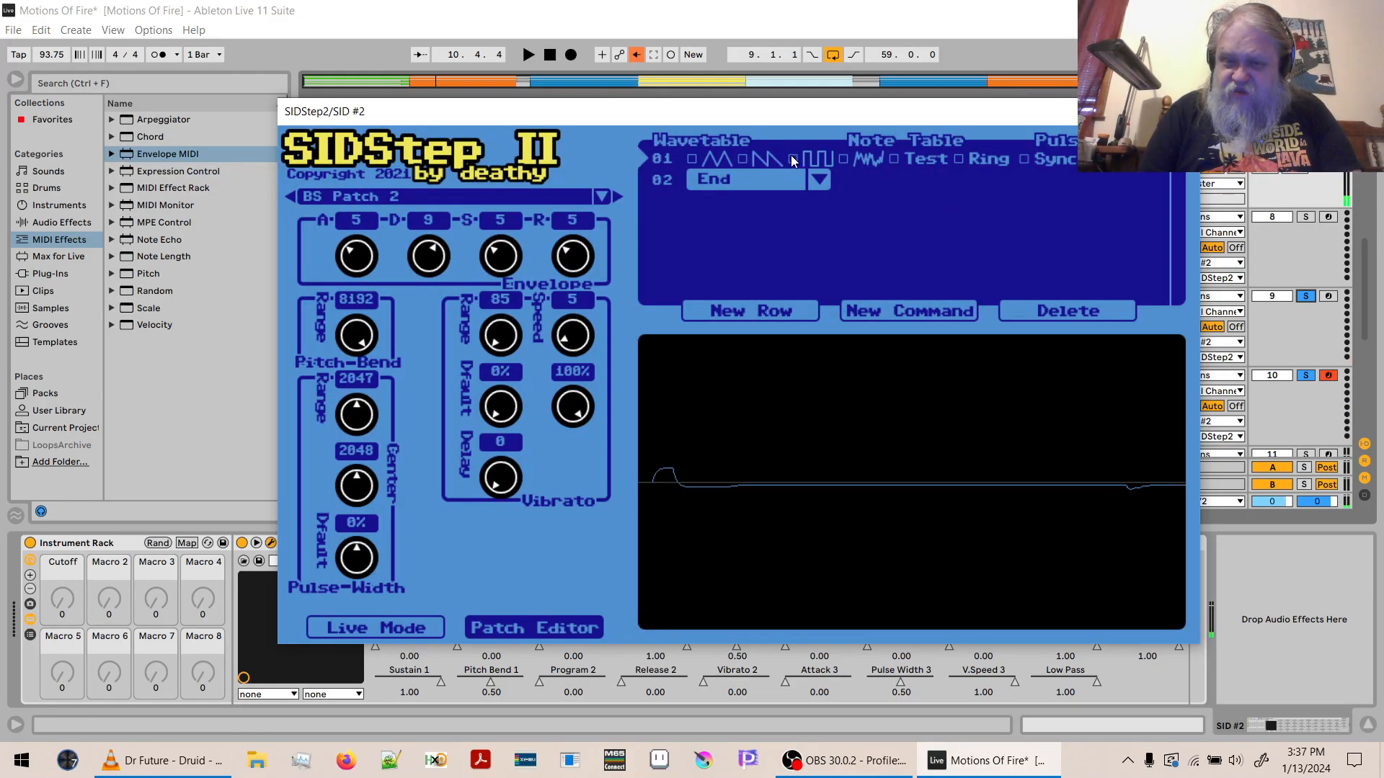
{"action": "left_click", "coordinate": [740, 157]}
{"action": "left_click", "coordinate": [416, 628]}
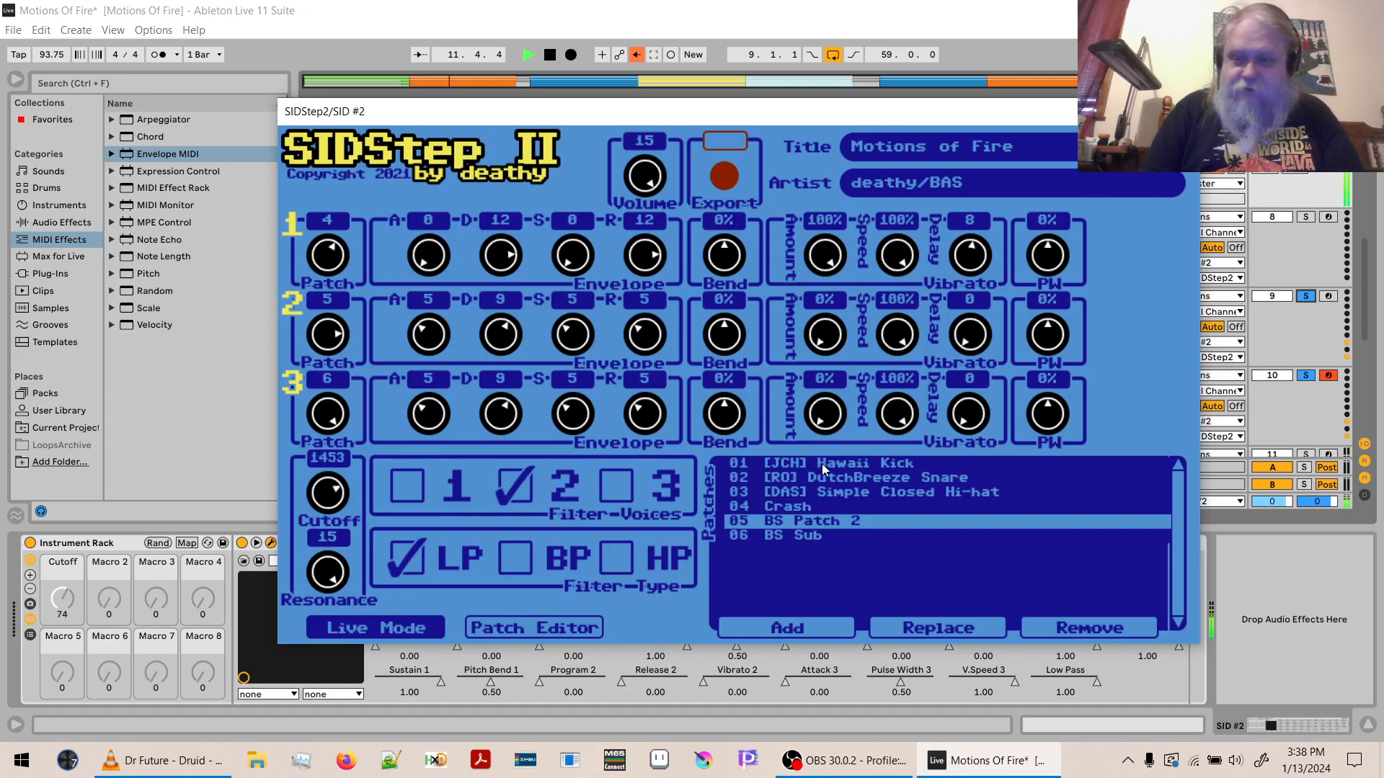
- Switch wavetable row 01 of BS Patch 2 from sawtooth to triangle only, and return to Live Mode
{"action": "left_click", "coordinate": [580, 634]}
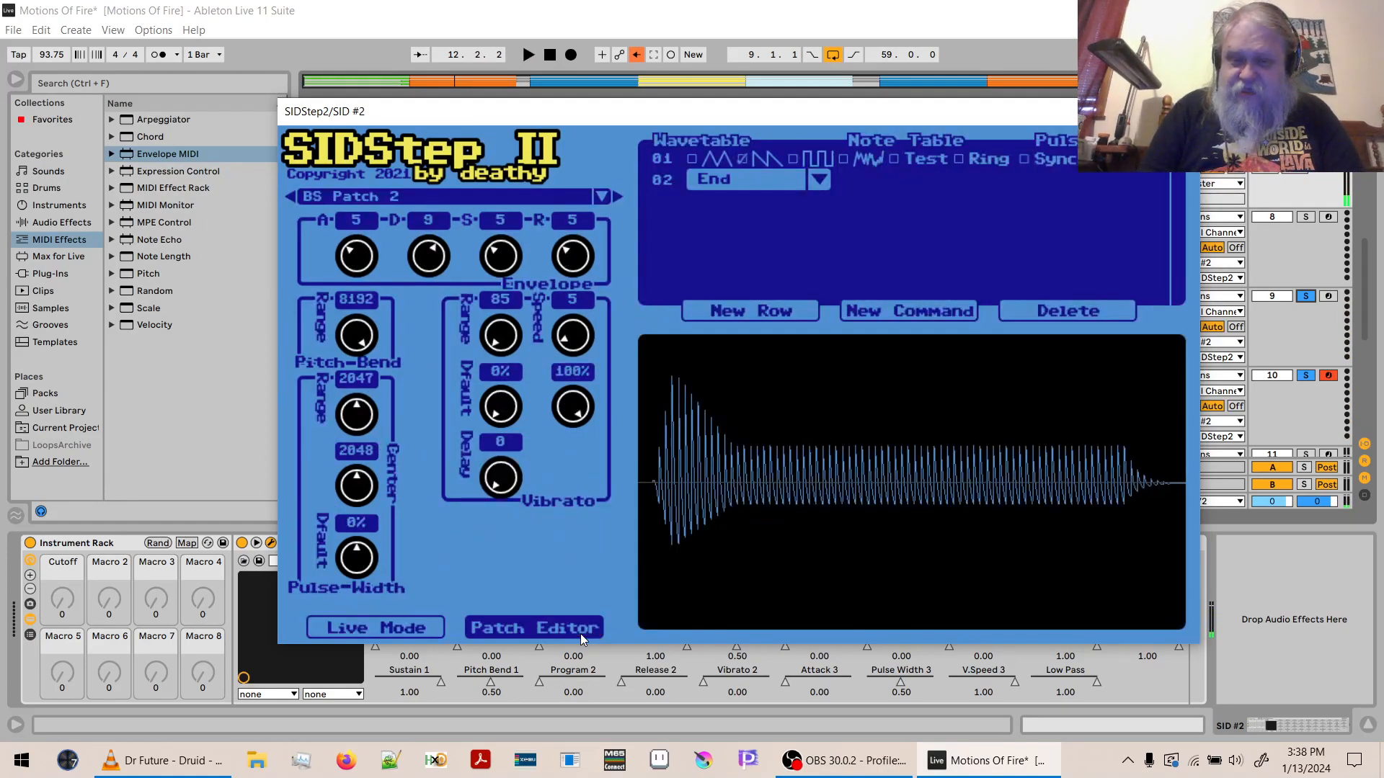
{"action": "left_click", "coordinate": [745, 155]}
{"action": "left_click", "coordinate": [693, 158]}
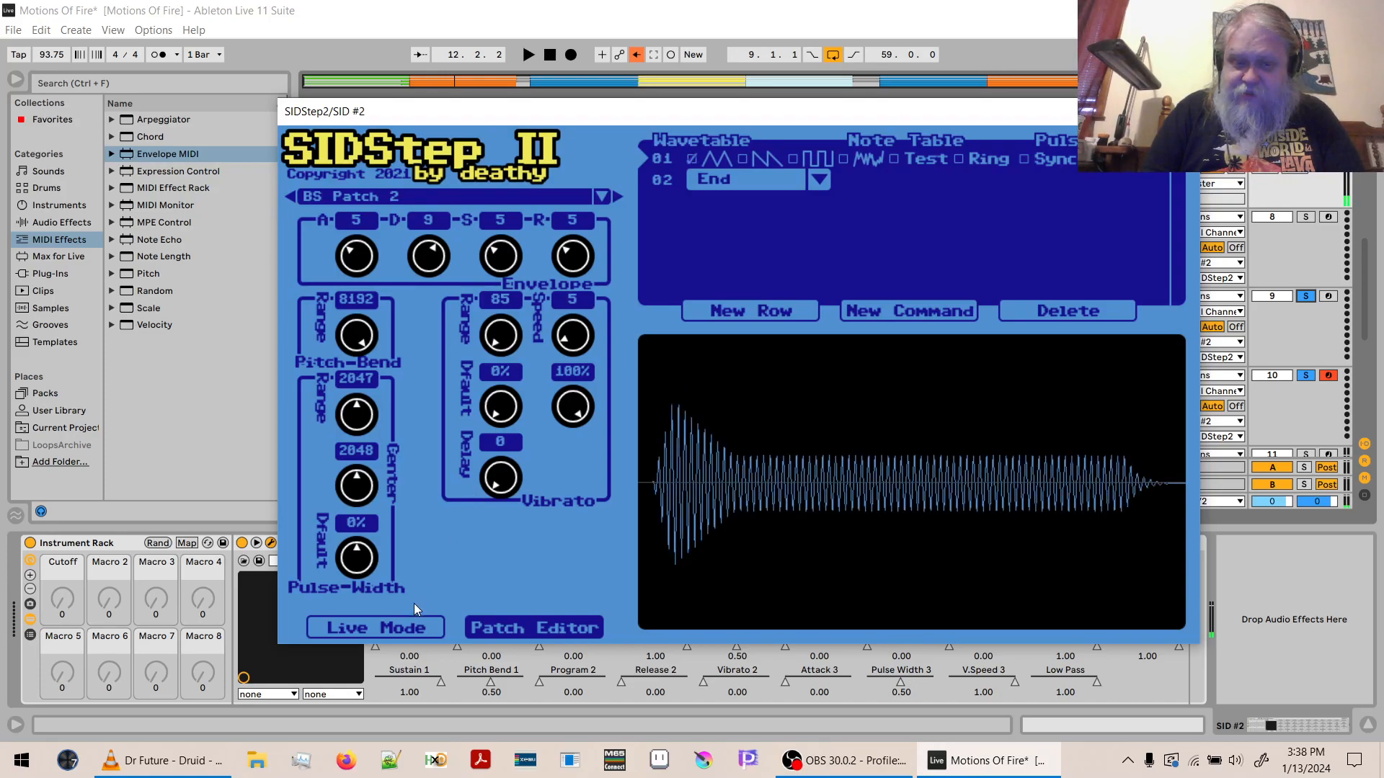
{"action": "left_click", "coordinate": [408, 625]}
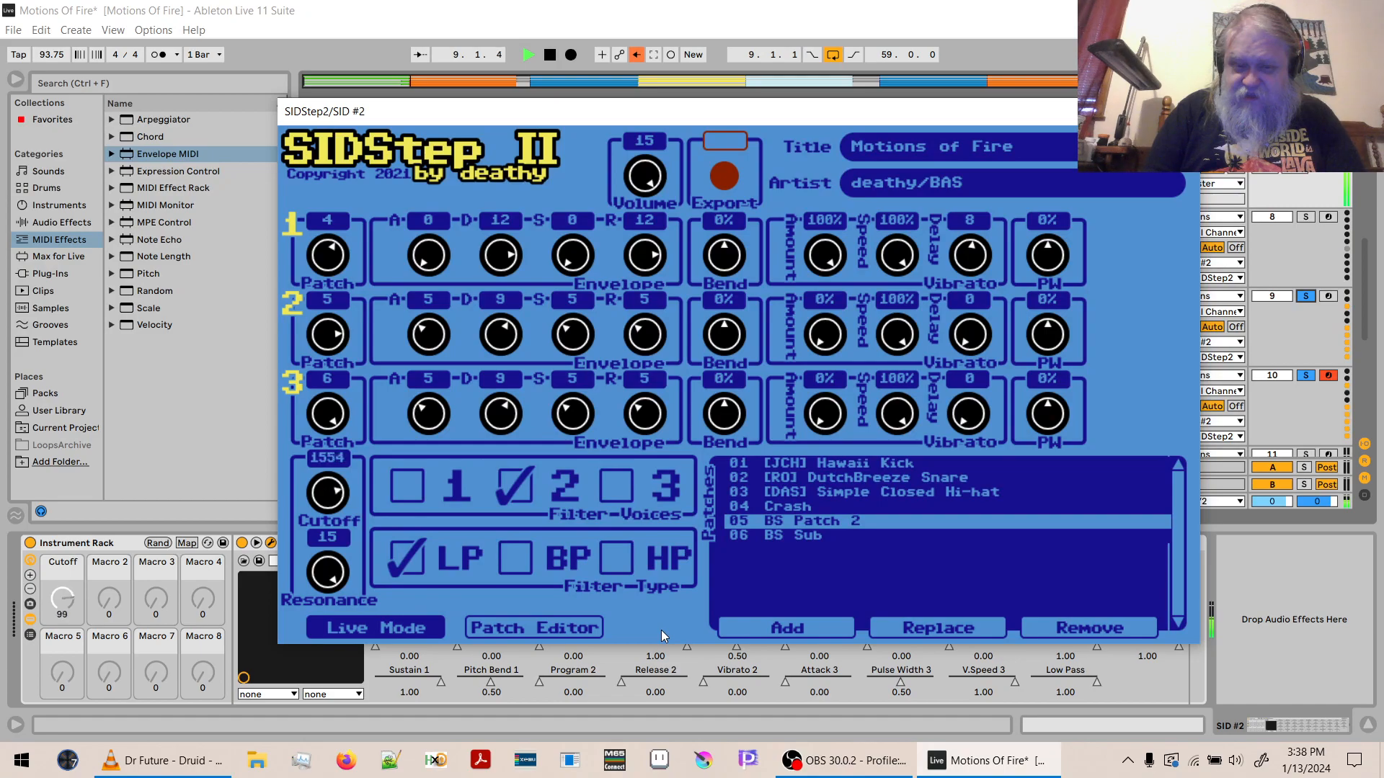
- Replace the triangle waveform with pulse in wavetable row 01 of BS Patch 2, and audition it in Live Mode
{"action": "left_click", "coordinate": [581, 627]}
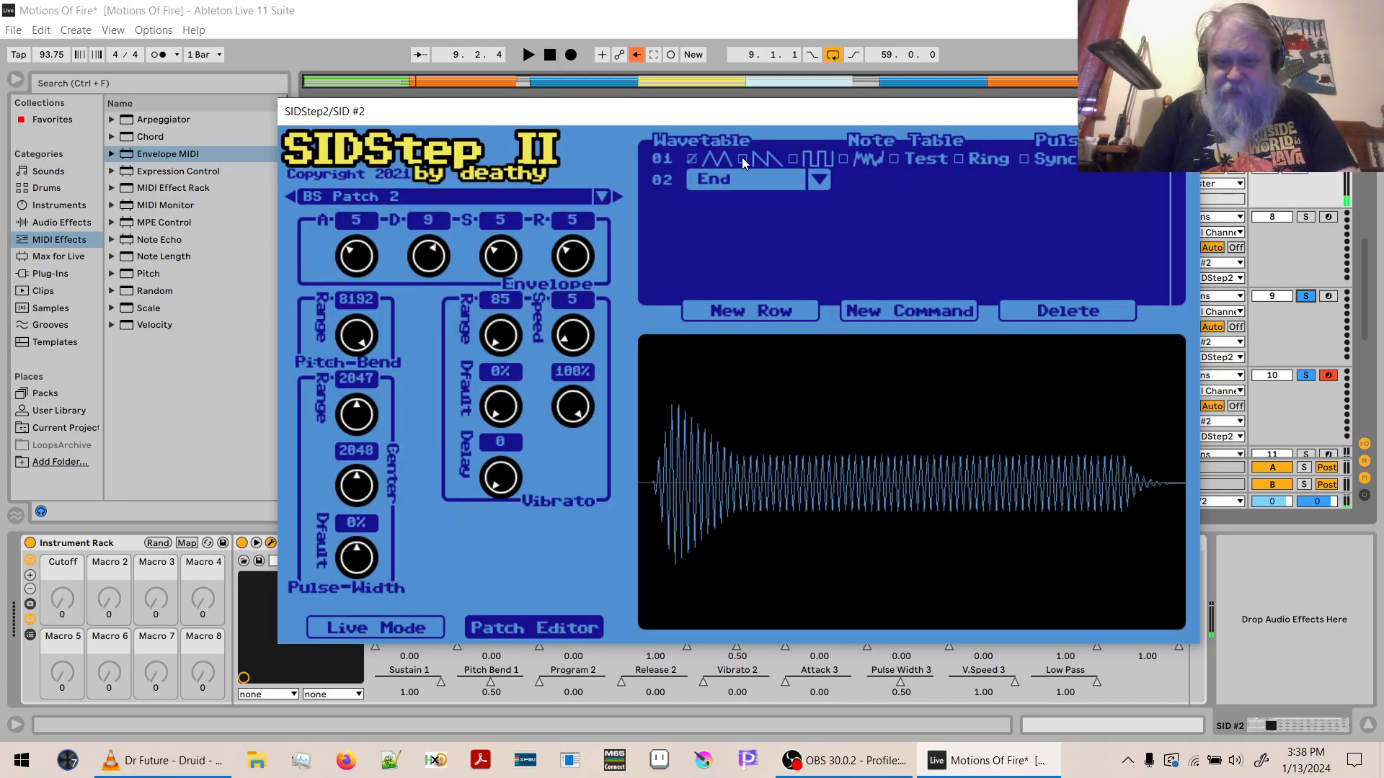
{"action": "left_click", "coordinate": [793, 159]}
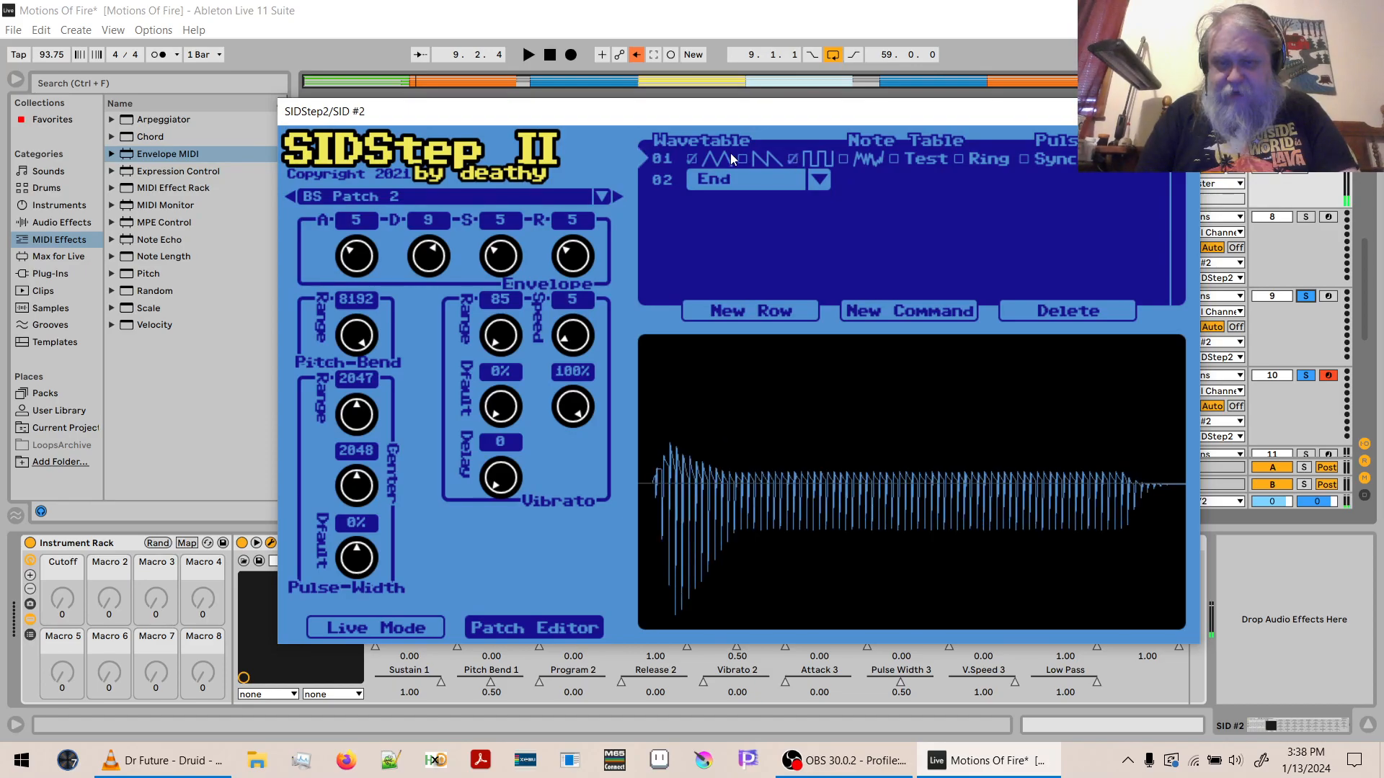
{"action": "left_click", "coordinate": [690, 159]}
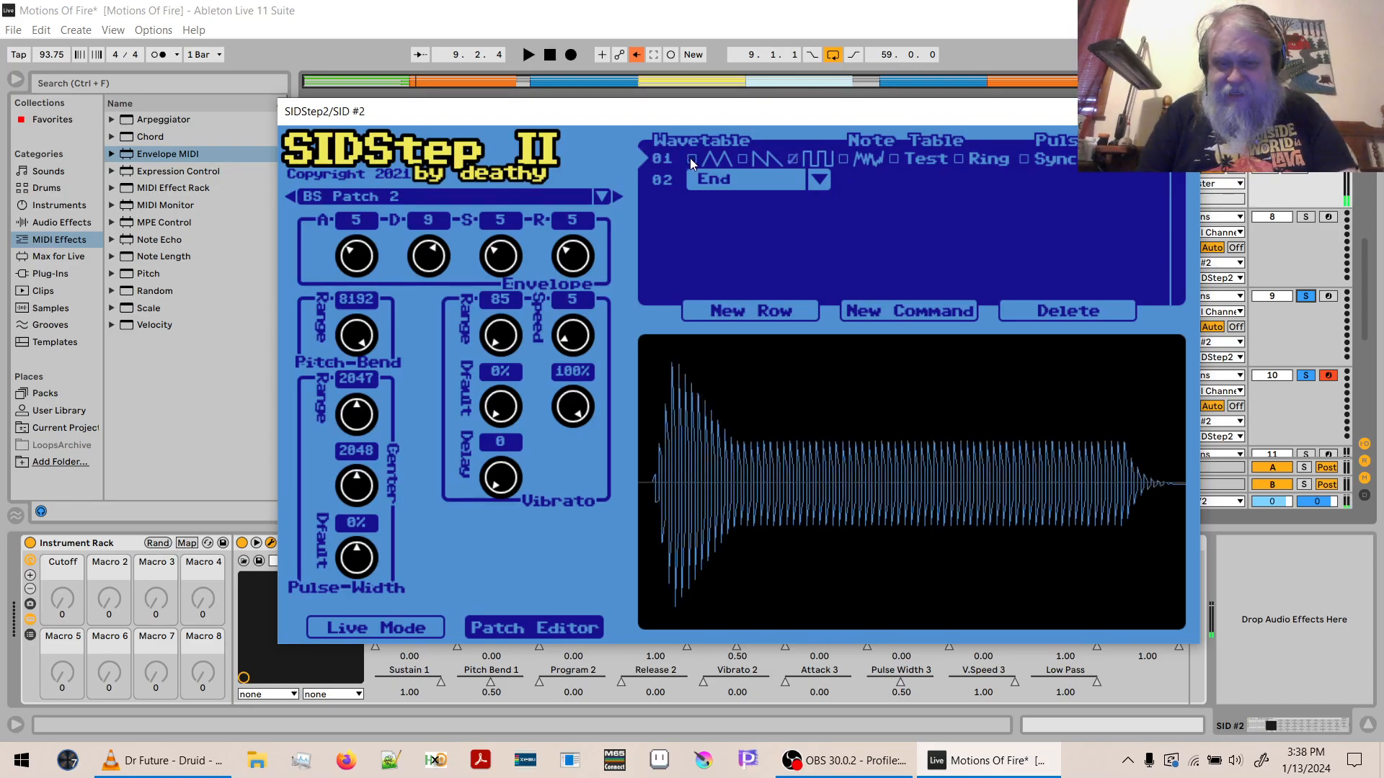
{"action": "left_click", "coordinate": [400, 626]}
{"action": "key", "text": "space"}
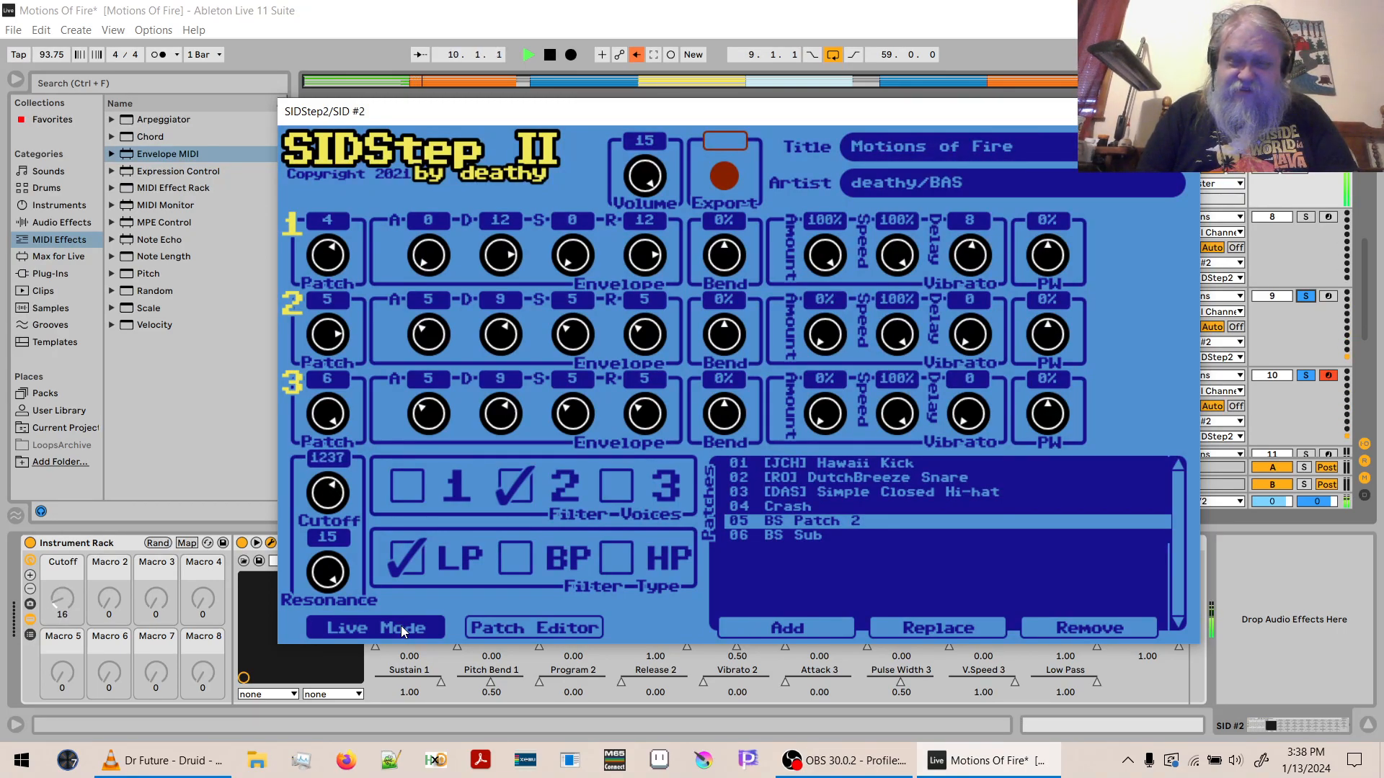
{"action": "key", "text": "space"}
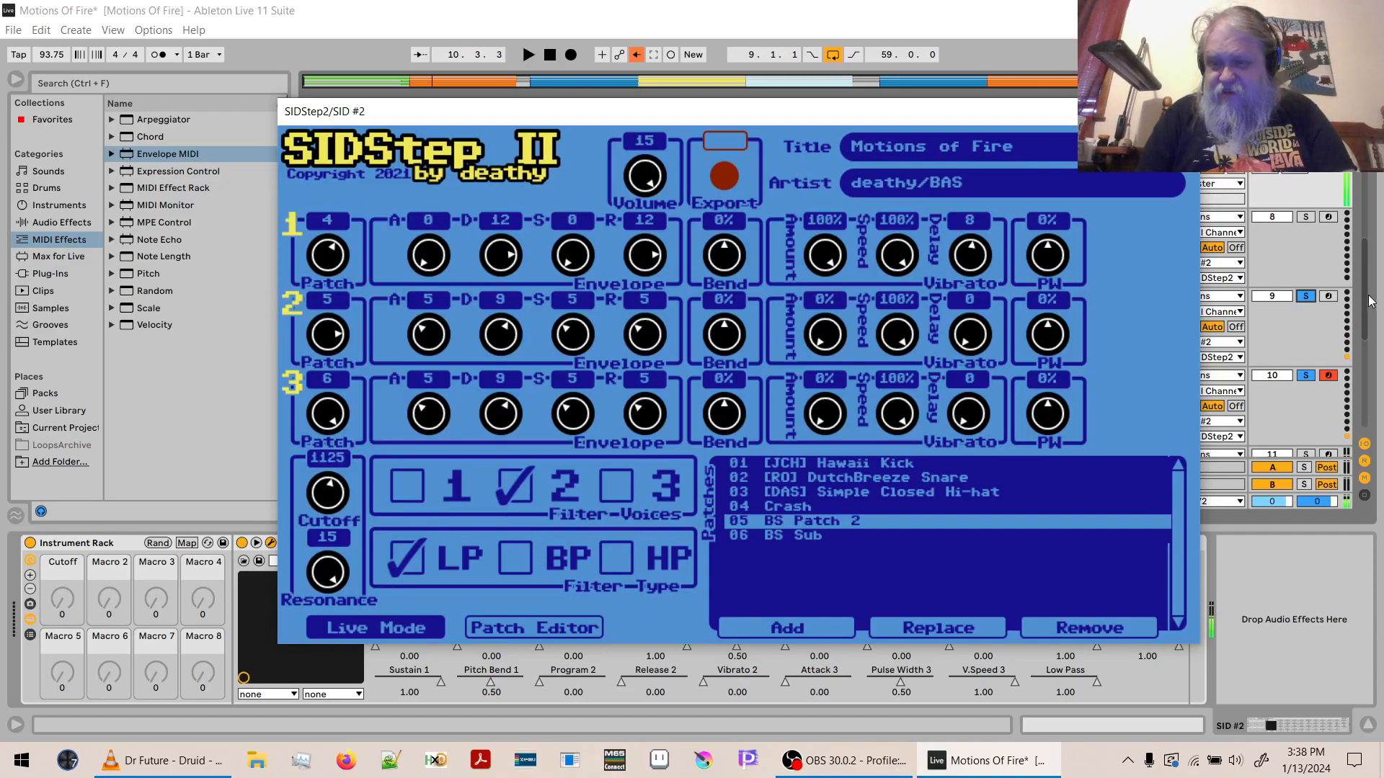
- Solo the SID #2 track together with the purple group track above SID #1, and start playback
{"action": "left_click", "coordinate": [1296, 273]}
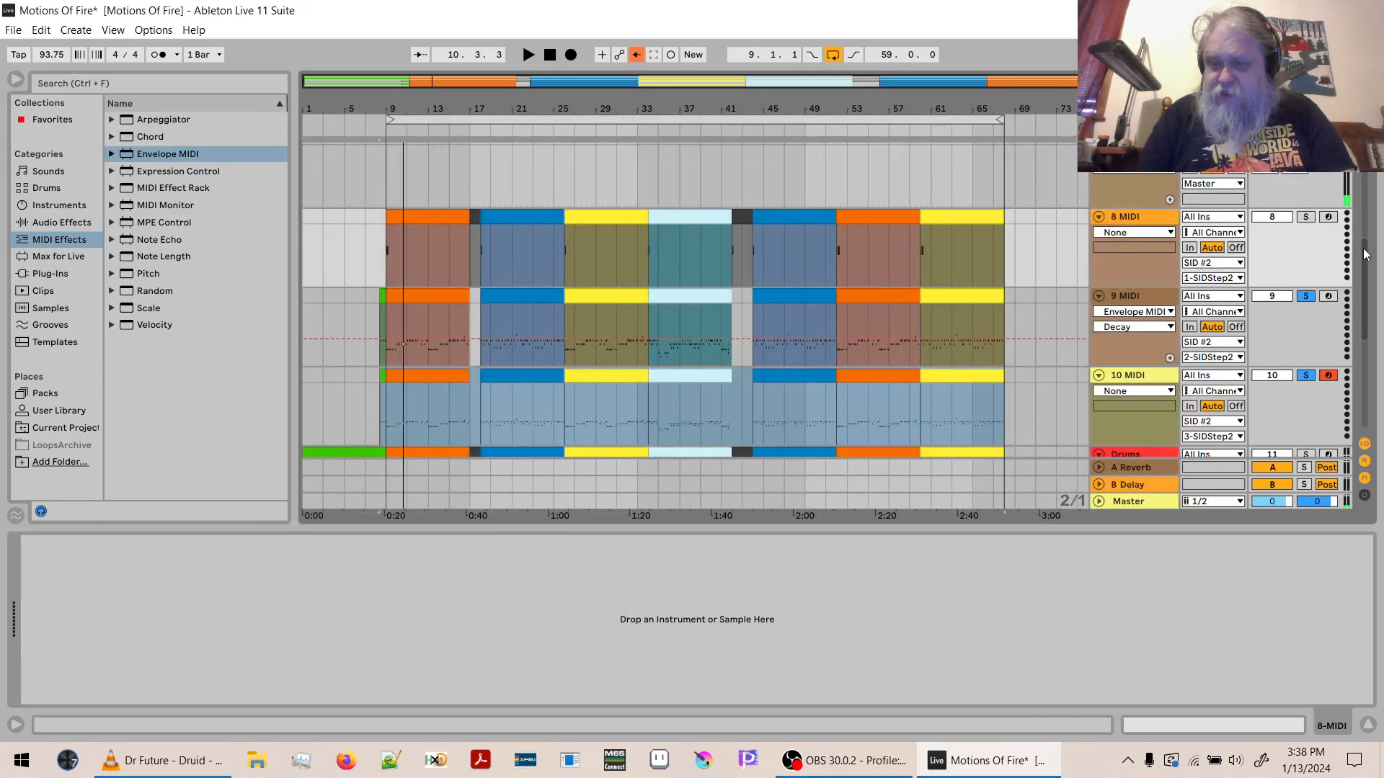
{"action": "scroll", "coordinate": [1329, 256], "scroll_direction": "up", "scroll_amount": 4}
{"action": "left_click", "coordinate": [1305, 269]}
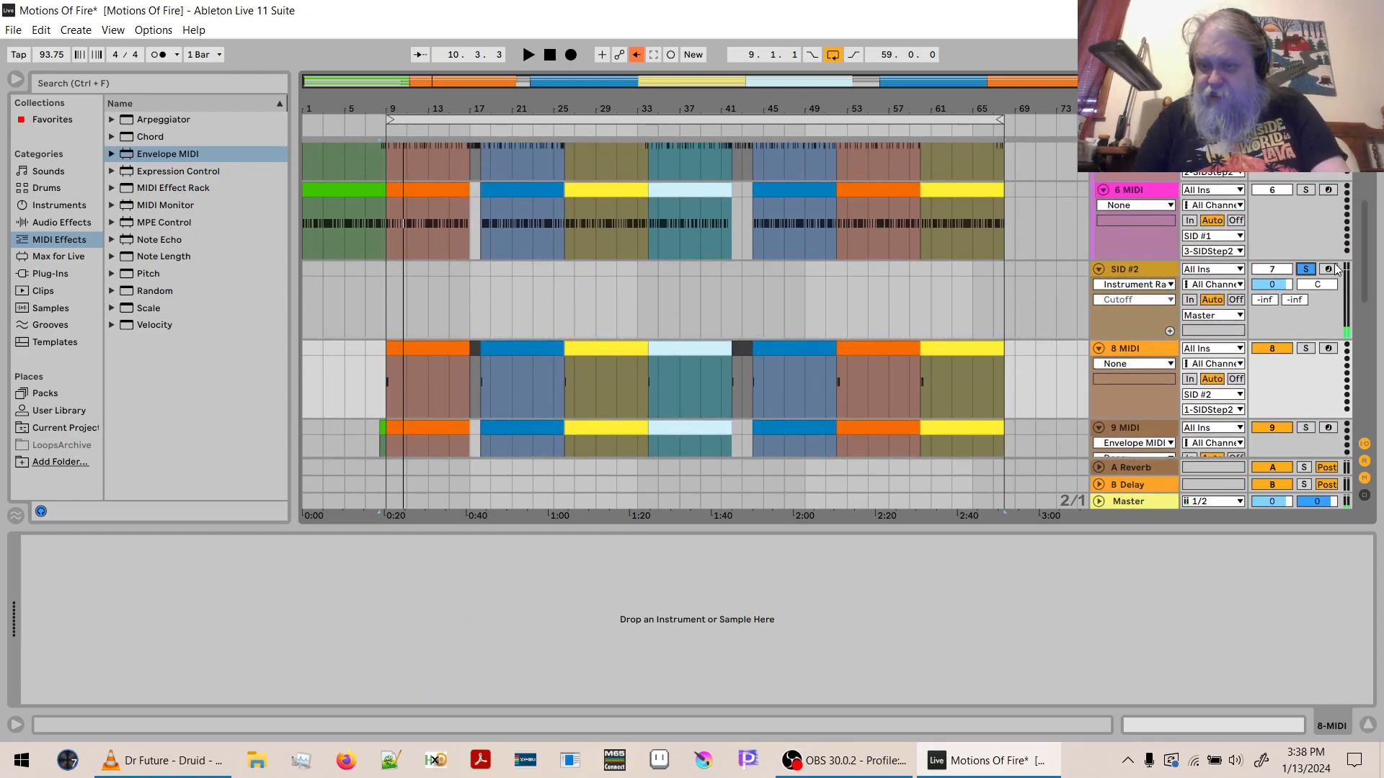
{"action": "scroll", "coordinate": [1367, 264], "scroll_direction": "up", "scroll_amount": 5}
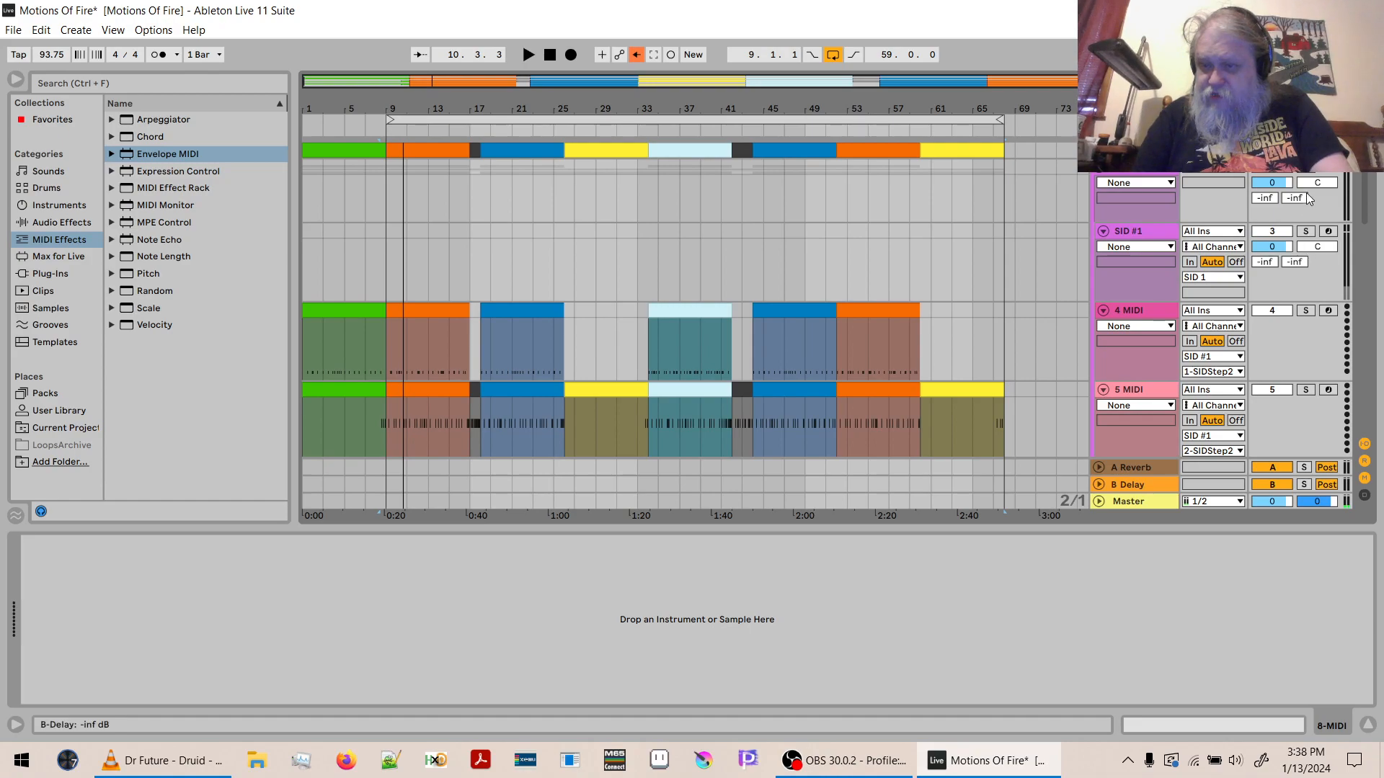
{"action": "left_click", "coordinate": [1306, 168]}
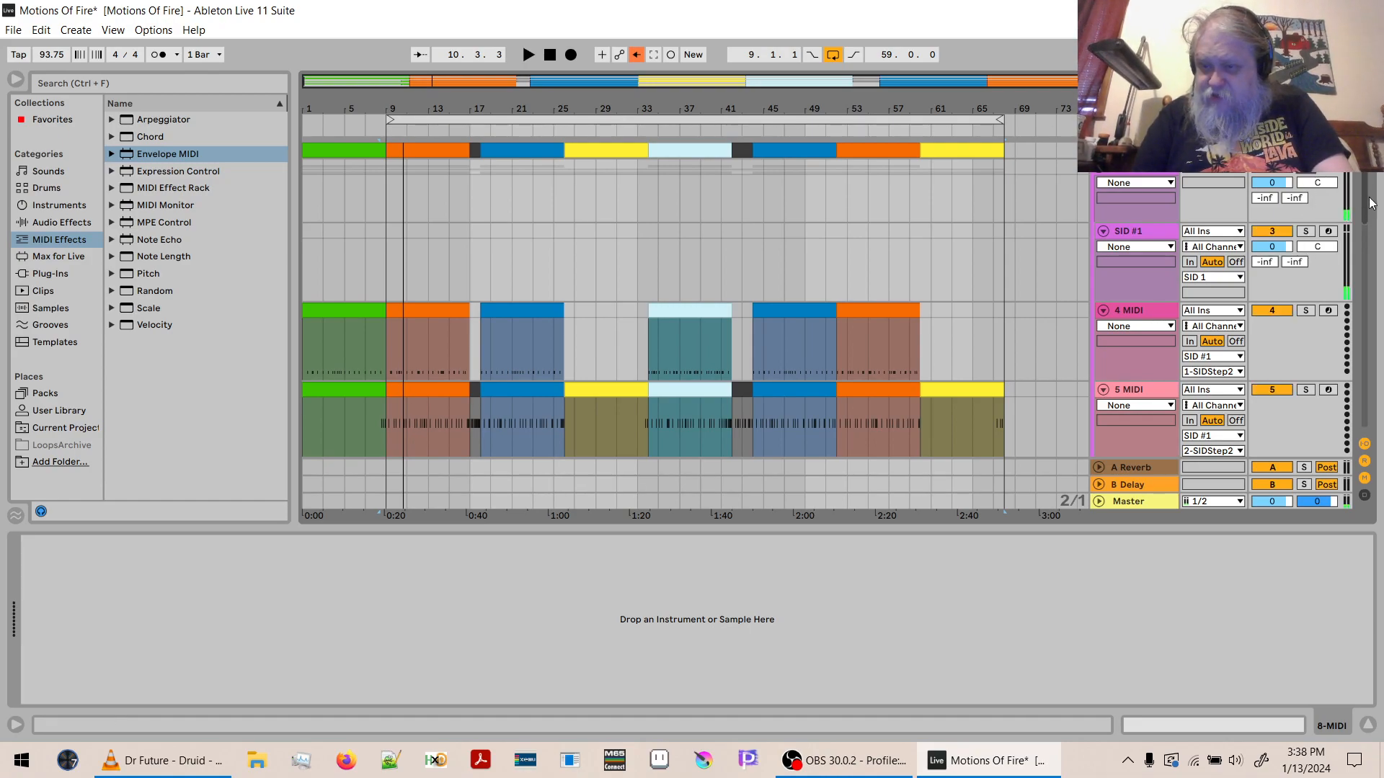
{"action": "scroll", "coordinate": [1364, 202], "scroll_direction": "down", "scroll_amount": 5}
{"action": "key", "text": "space"}
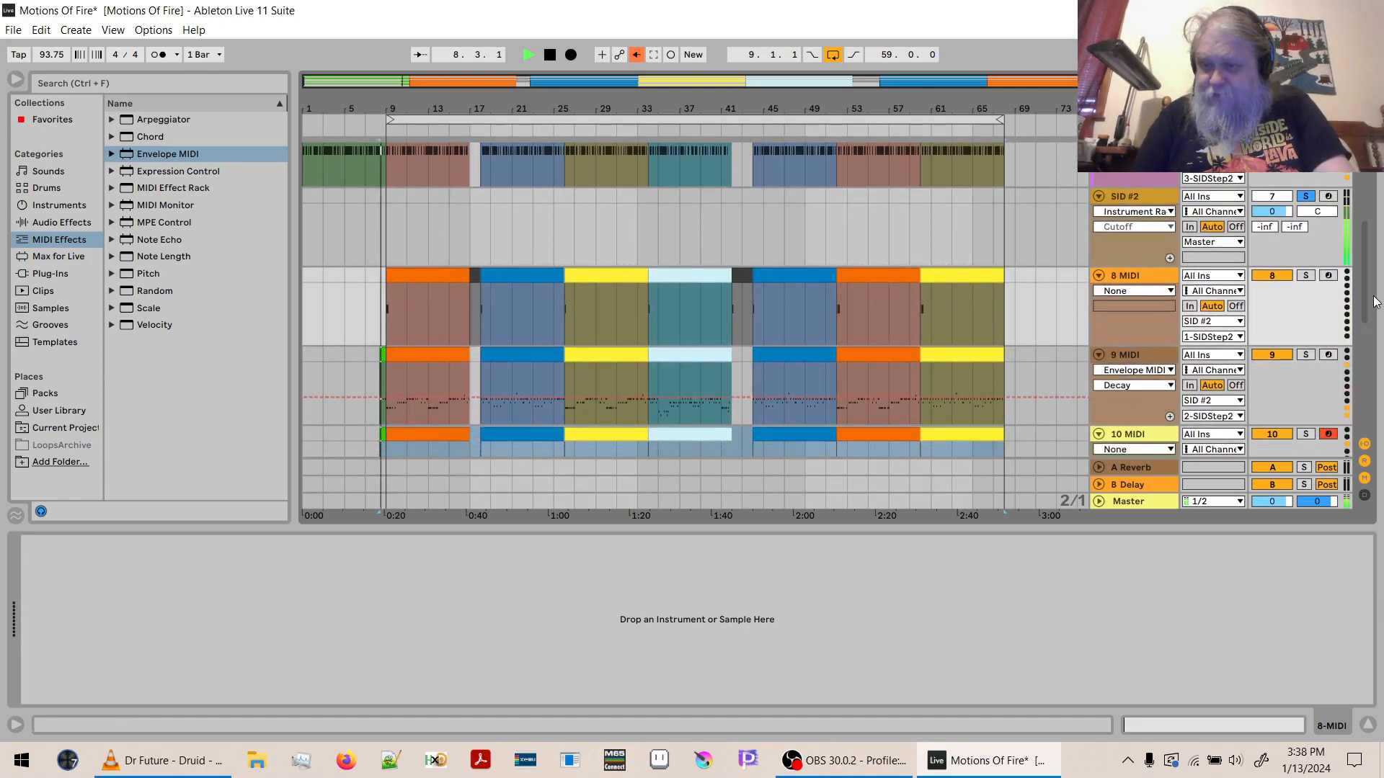
- Restart playback from the beginning of the song and raise the system volume to 48
{"action": "left_click", "coordinate": [550, 55]}
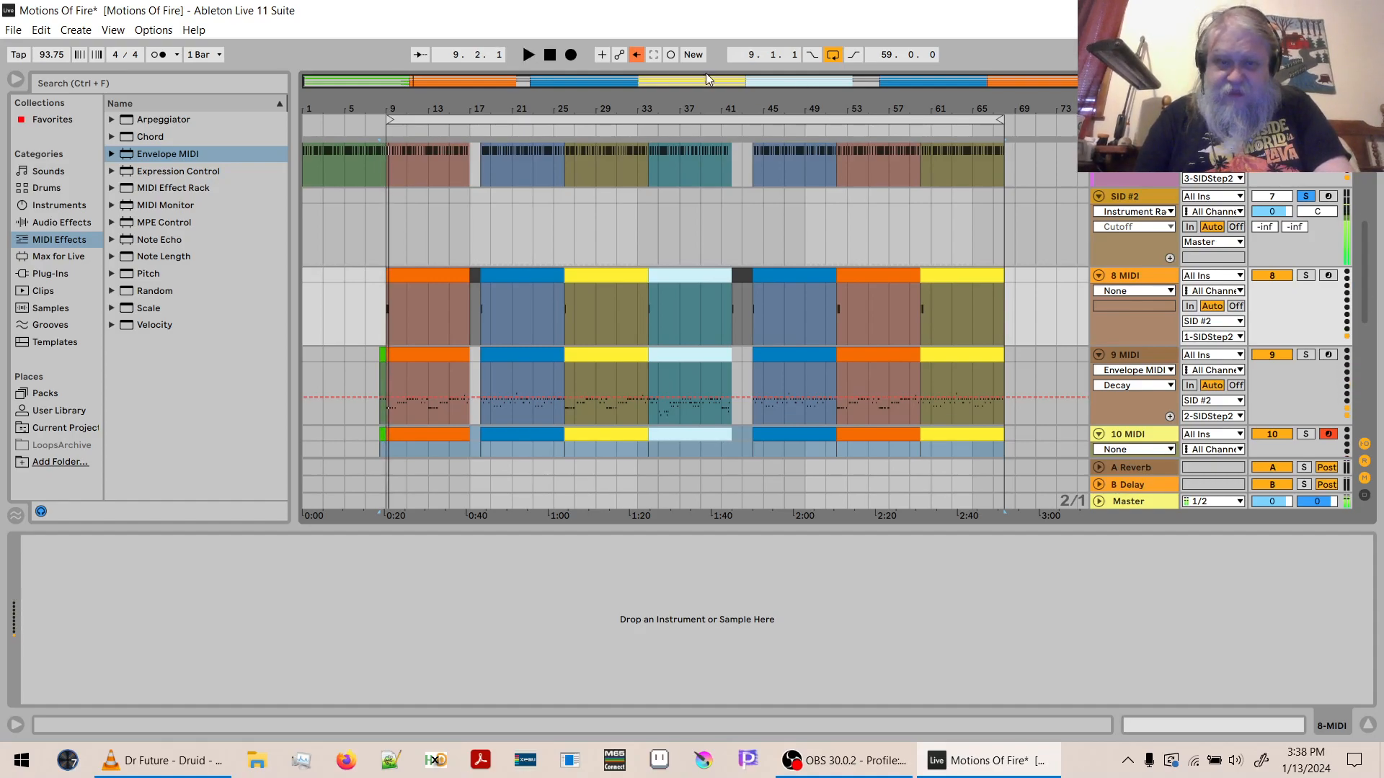
{"action": "left_click", "coordinate": [550, 55]}
{"action": "key", "text": "space"}
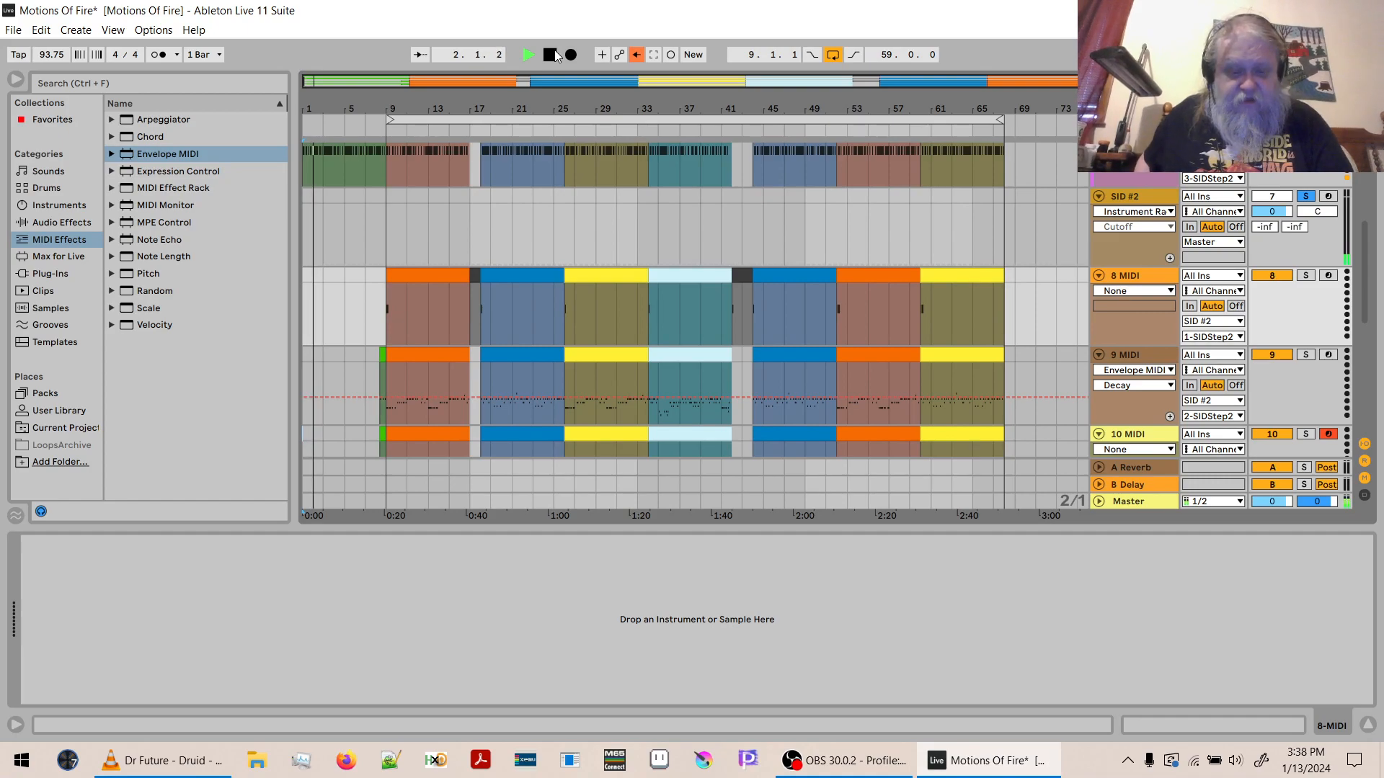
{"action": "key", "text": "XF86AudioRaiseVolume"}
{"action": "key", "text": "XF86AudioLowerVolume"}
{"action": "key", "text": "XF86AudioLowerVolume"}
{"action": "key", "text": "XF86AudioLowerVolume"}
{"action": "key", "text": "XF86AudioLowerVolume"}
{"action": "key", "text": "XF86AudioLowerVolume"}
{"action": "key", "text": "XF86AudioLowerVolume"}
{"action": "key", "text": "XF86AudioLowerVolume"}
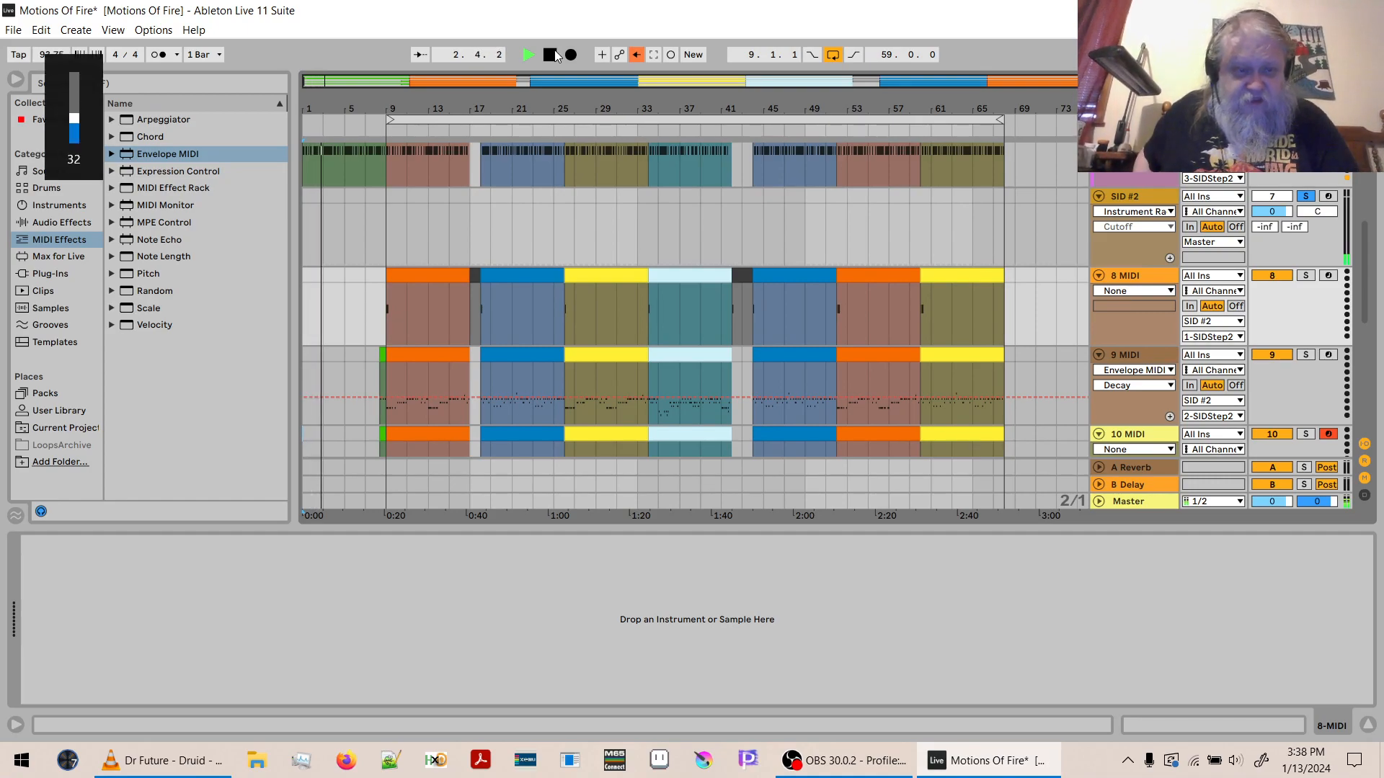
{"action": "key", "text": "XF86AudioRaiseVolume"}
{"action": "key", "text": "XF86AudioRaiseVolume"}
{"action": "key", "text": "XF86AudioRaiseVolume"}
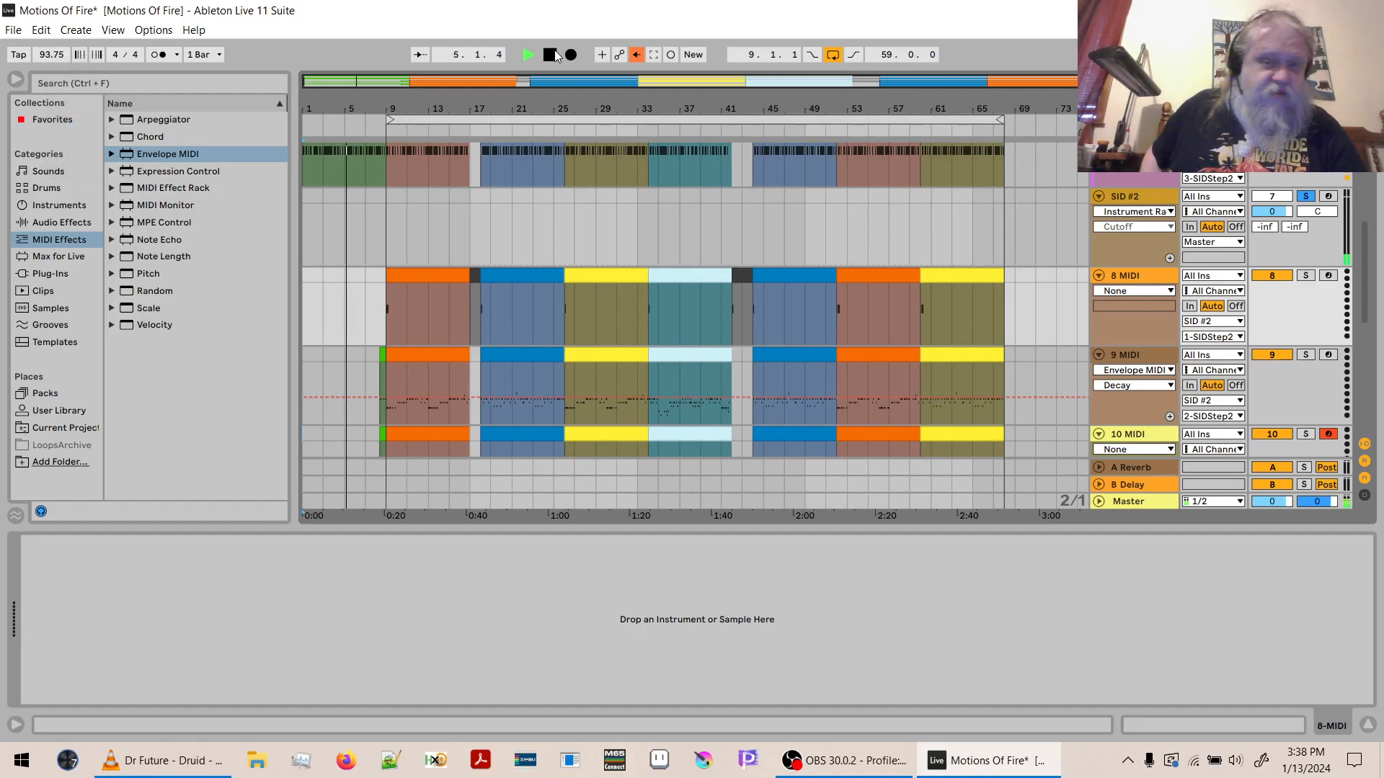
{"action": "key", "text": "XF86AudioRaiseVolume"}
{"action": "key", "text": "XF86AudioRaiseVolume"}
{"action": "key", "text": "XF86AudioRaiseVolume"}
{"action": "key", "text": "XF86AudioRaiseVolume"}
{"action": "key", "text": "XF86AudioRaiseVolume"}
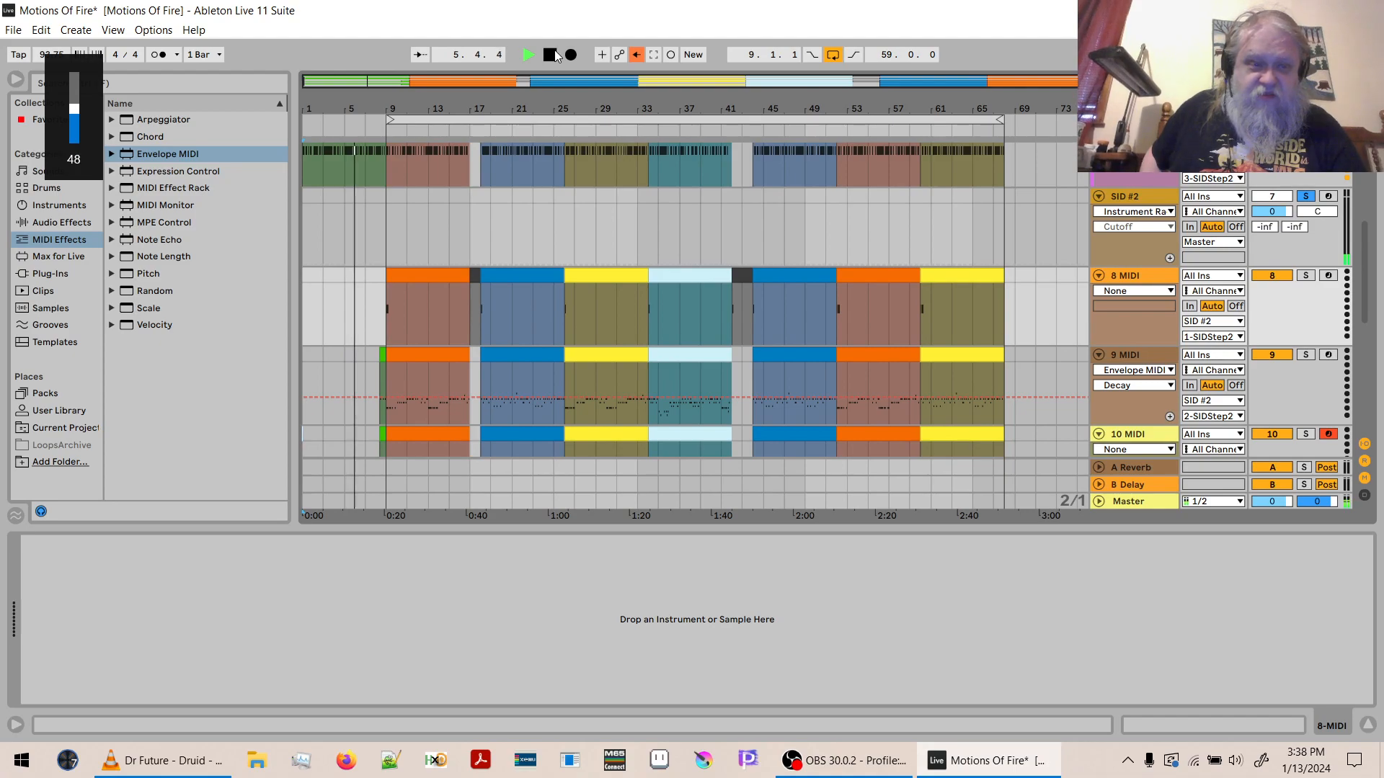
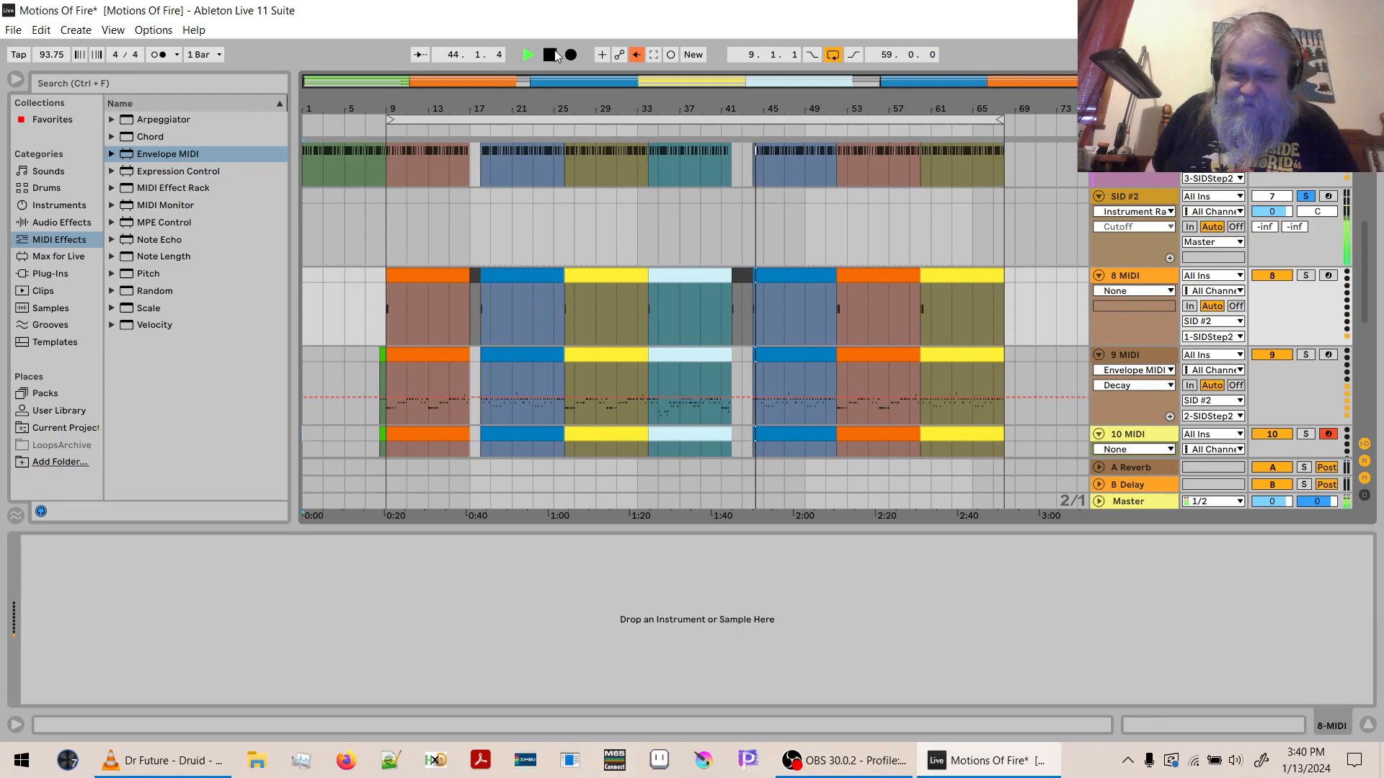
- Stop playback and save the Motions Of Fire set
{"action": "left_click", "coordinate": [555, 50]}
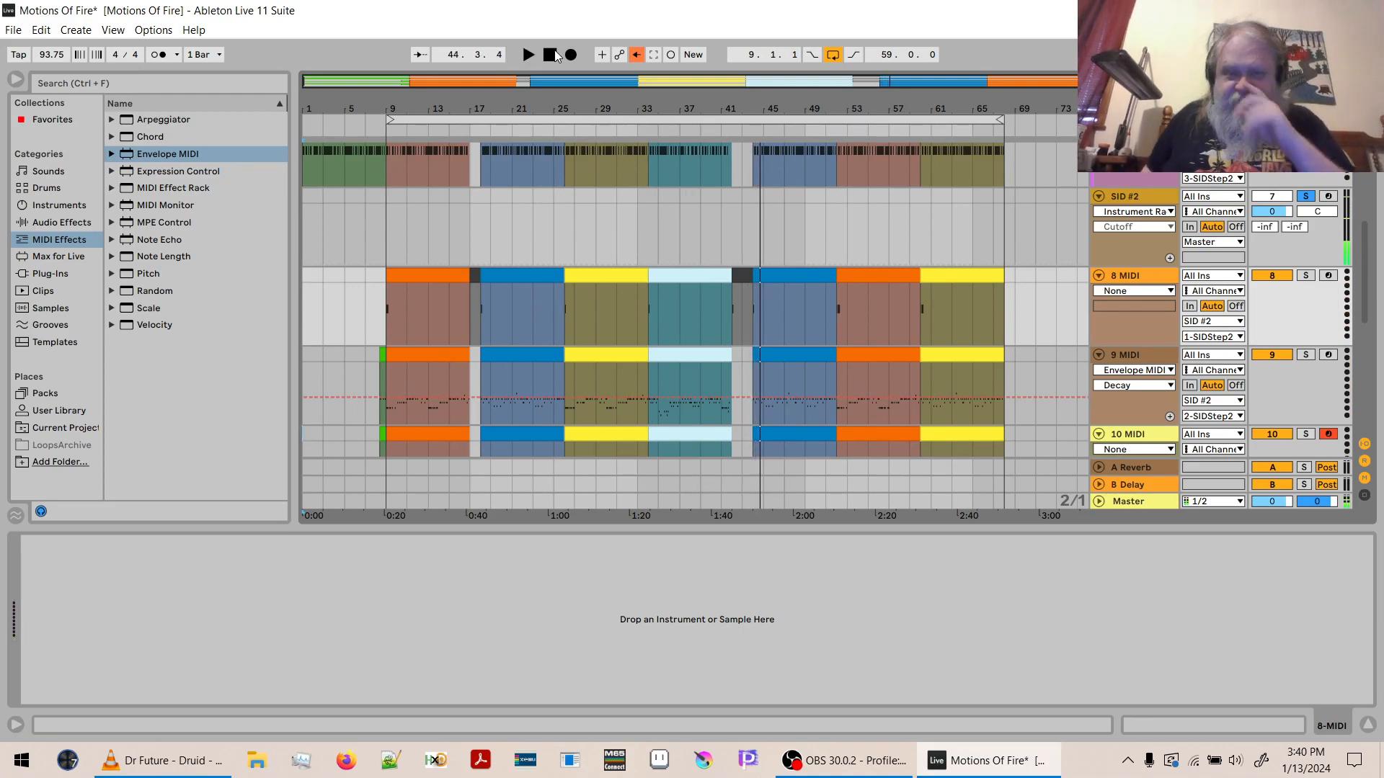
{"action": "key", "text": "ctrl+s"}
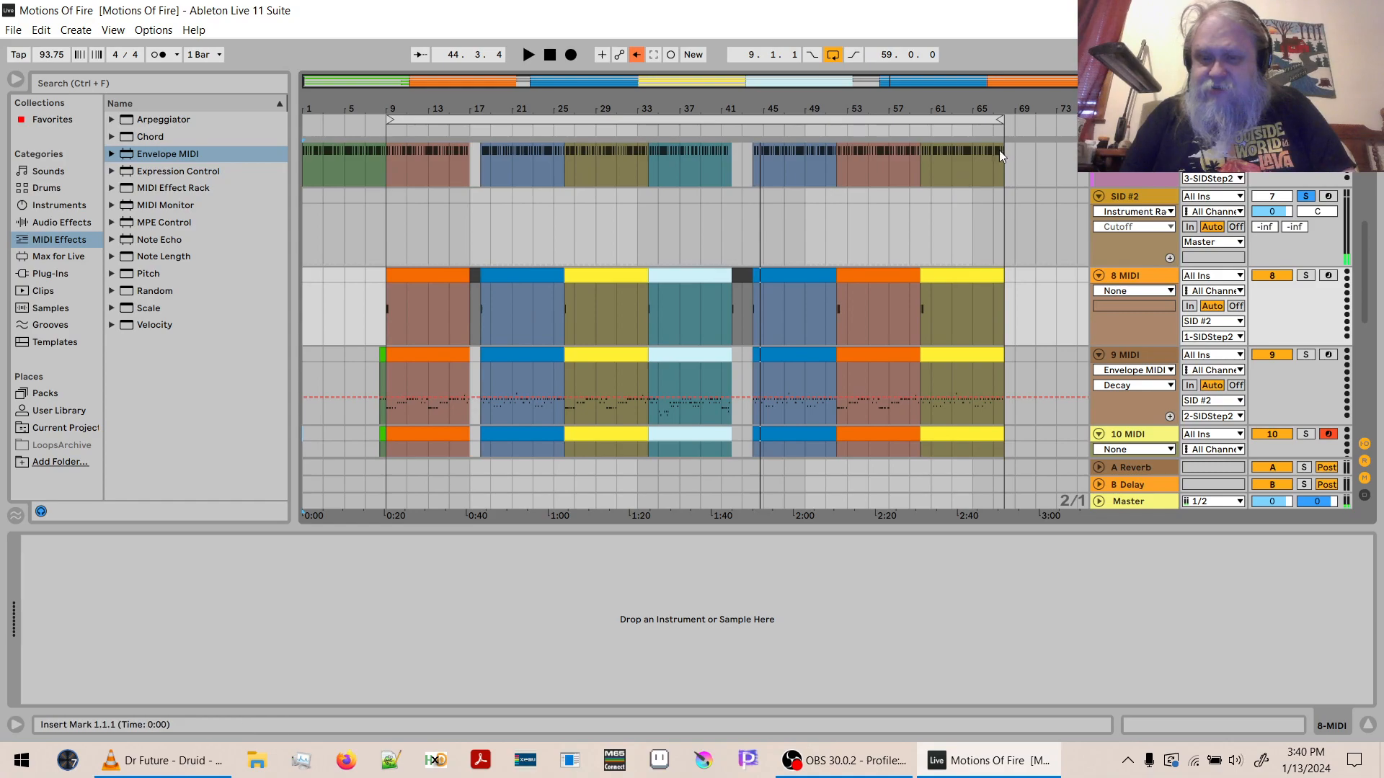
- Replace the pulse waveform with sawtooth in wavetable row 01 of BS Patch 2, and return to Live Mode
{"action": "left_click", "coordinate": [1133, 252]}
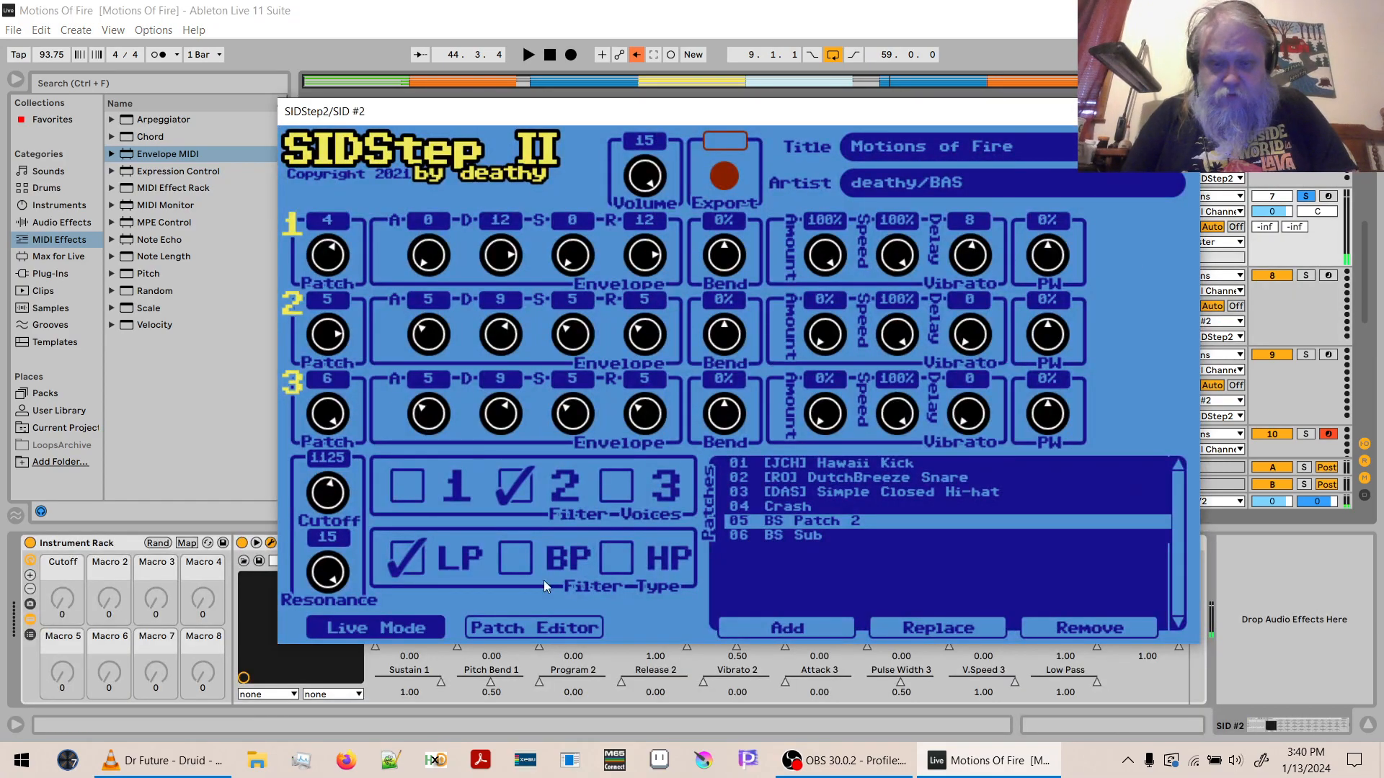
{"action": "left_click", "coordinate": [542, 627]}
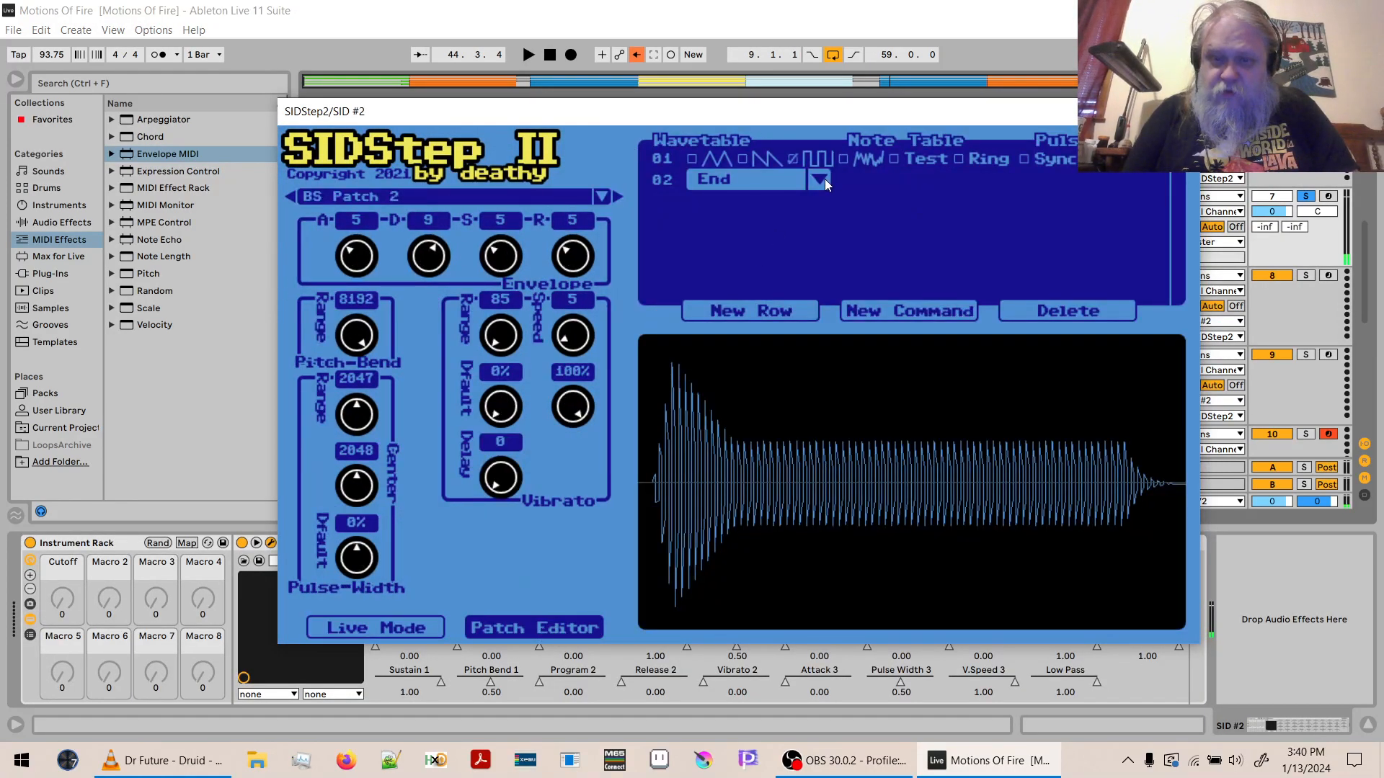
{"action": "left_click", "coordinate": [791, 160]}
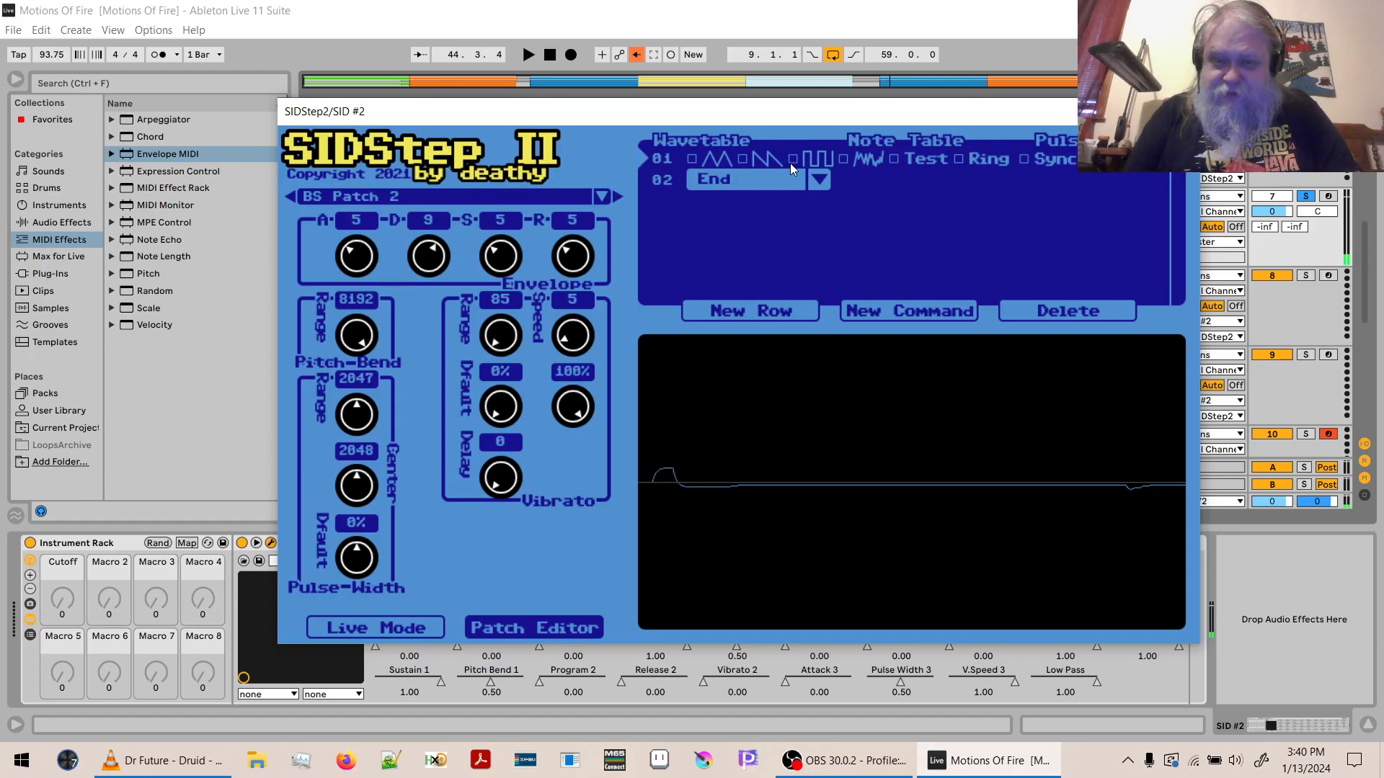
{"action": "left_click", "coordinate": [741, 158]}
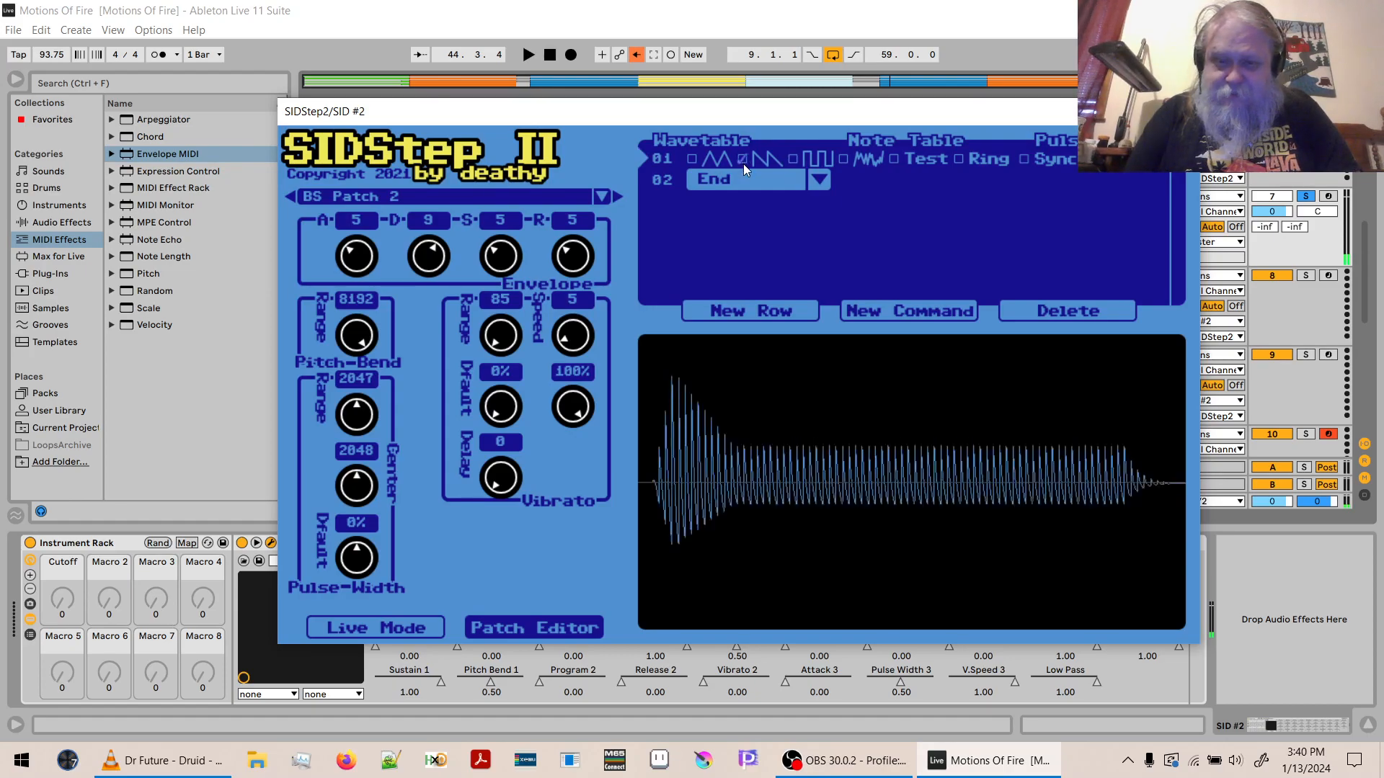
{"action": "left_click", "coordinate": [382, 634]}
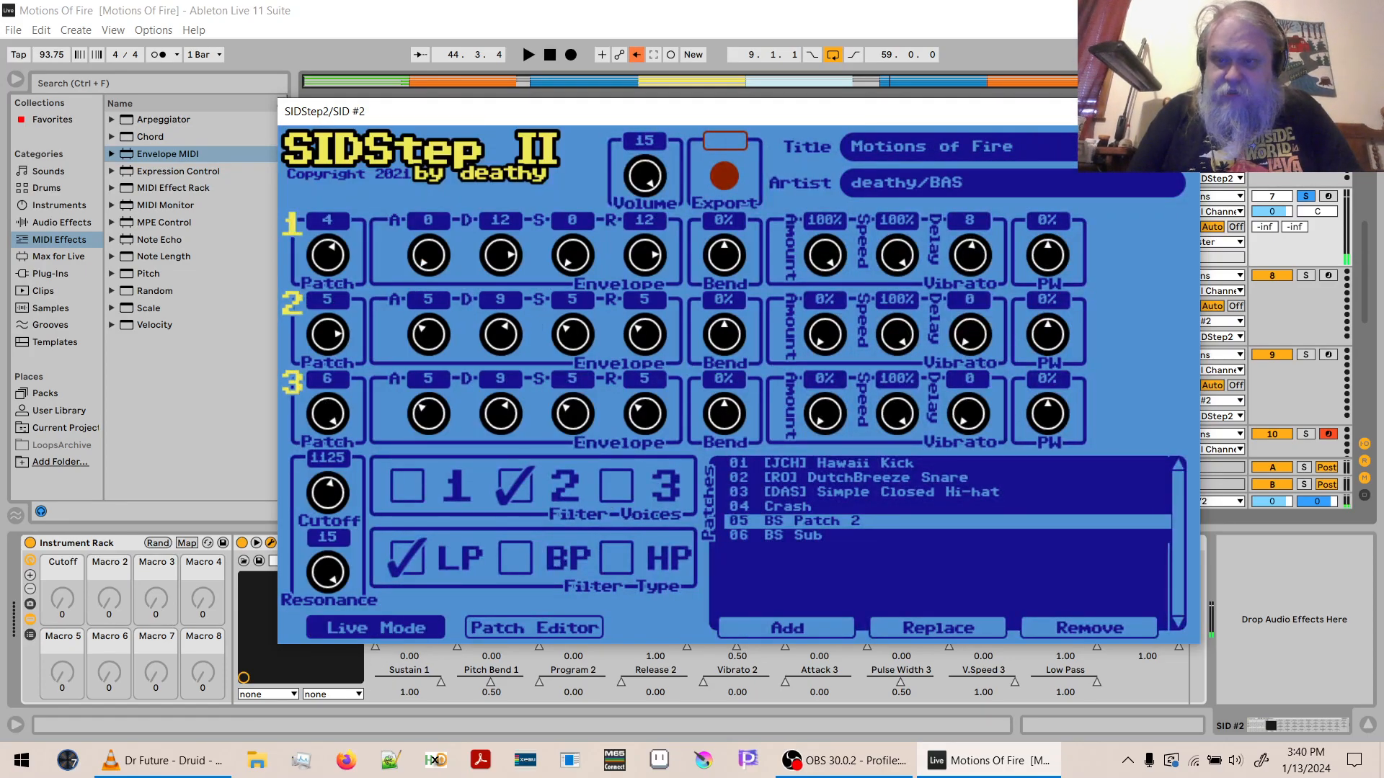
- Audition the soloed SID #2 part from the start of the orange 8 MIDI clip at bar 9
{"action": "left_click", "coordinate": [1247, 301]}
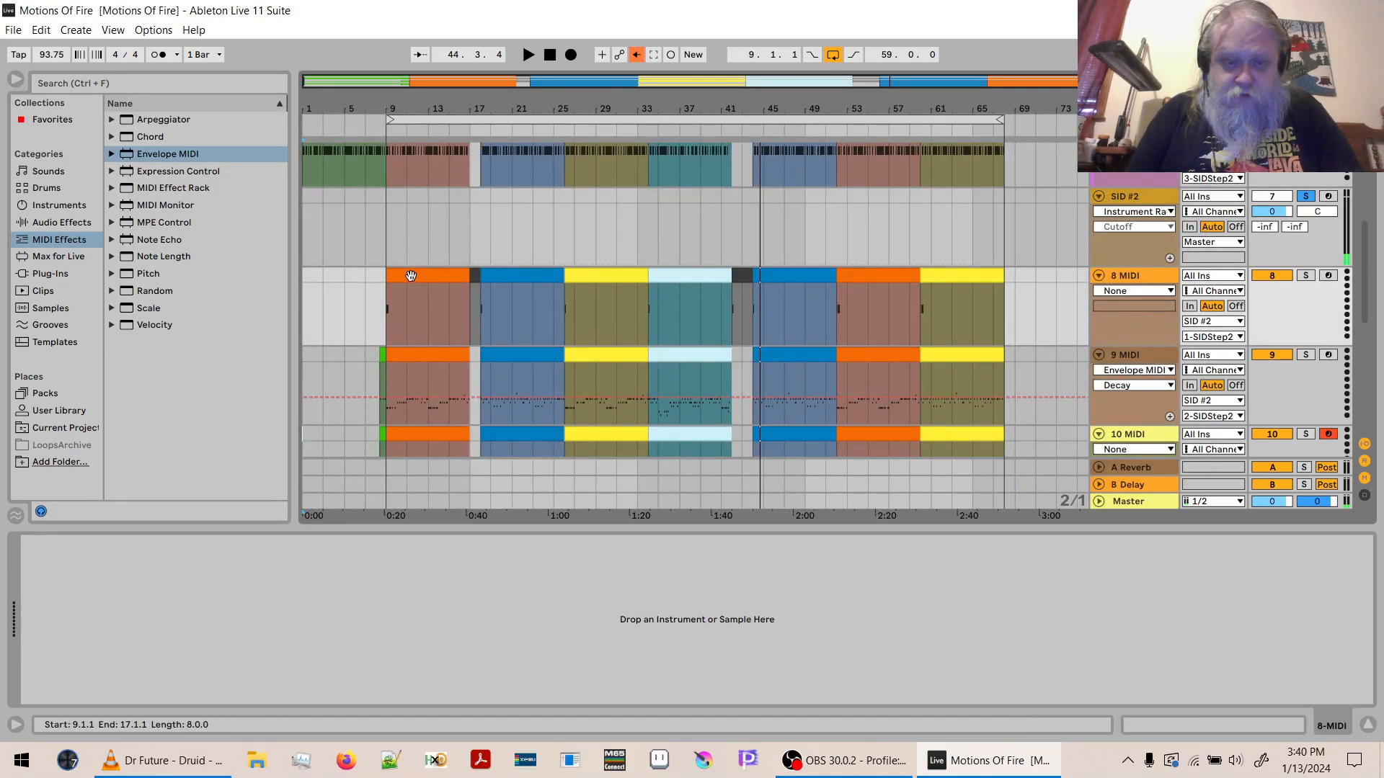
{"action": "left_click", "coordinate": [410, 277]}
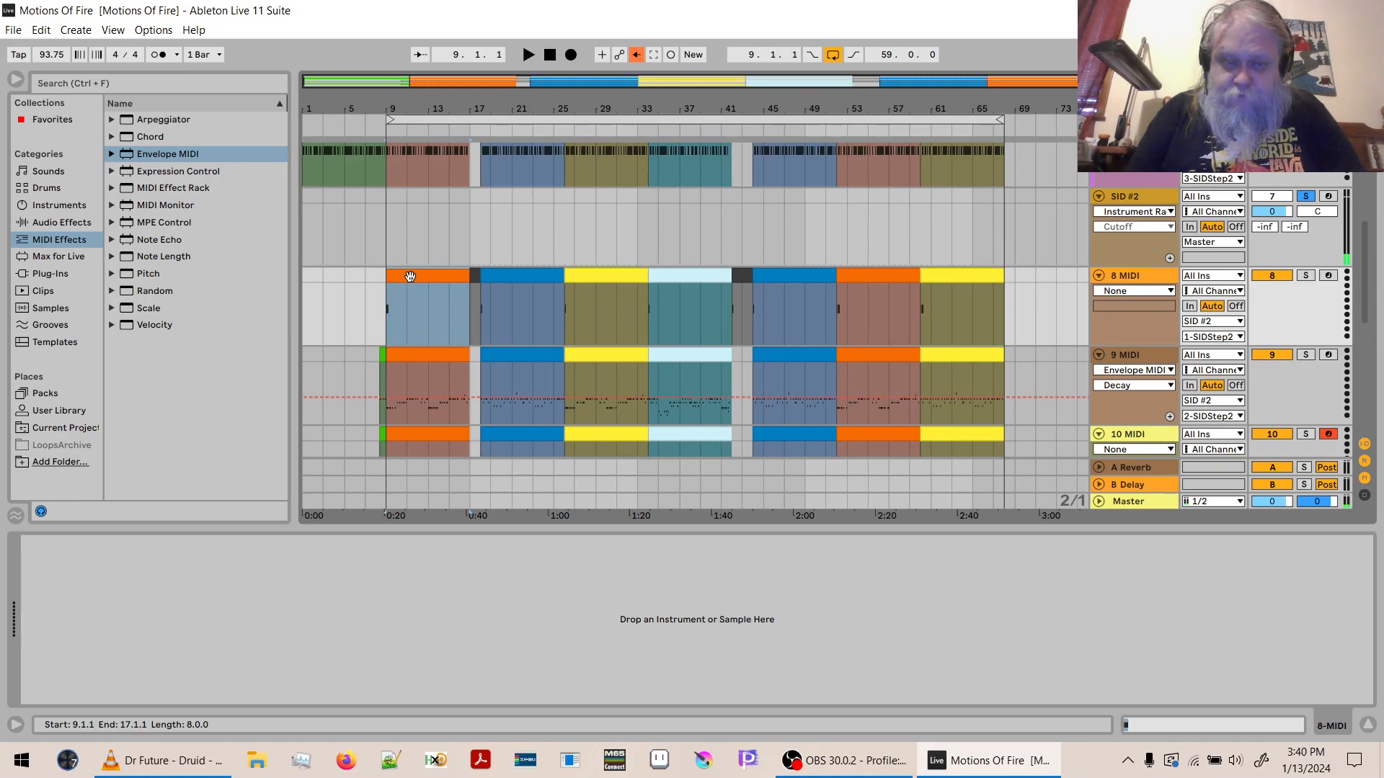
{"action": "key", "text": "space"}
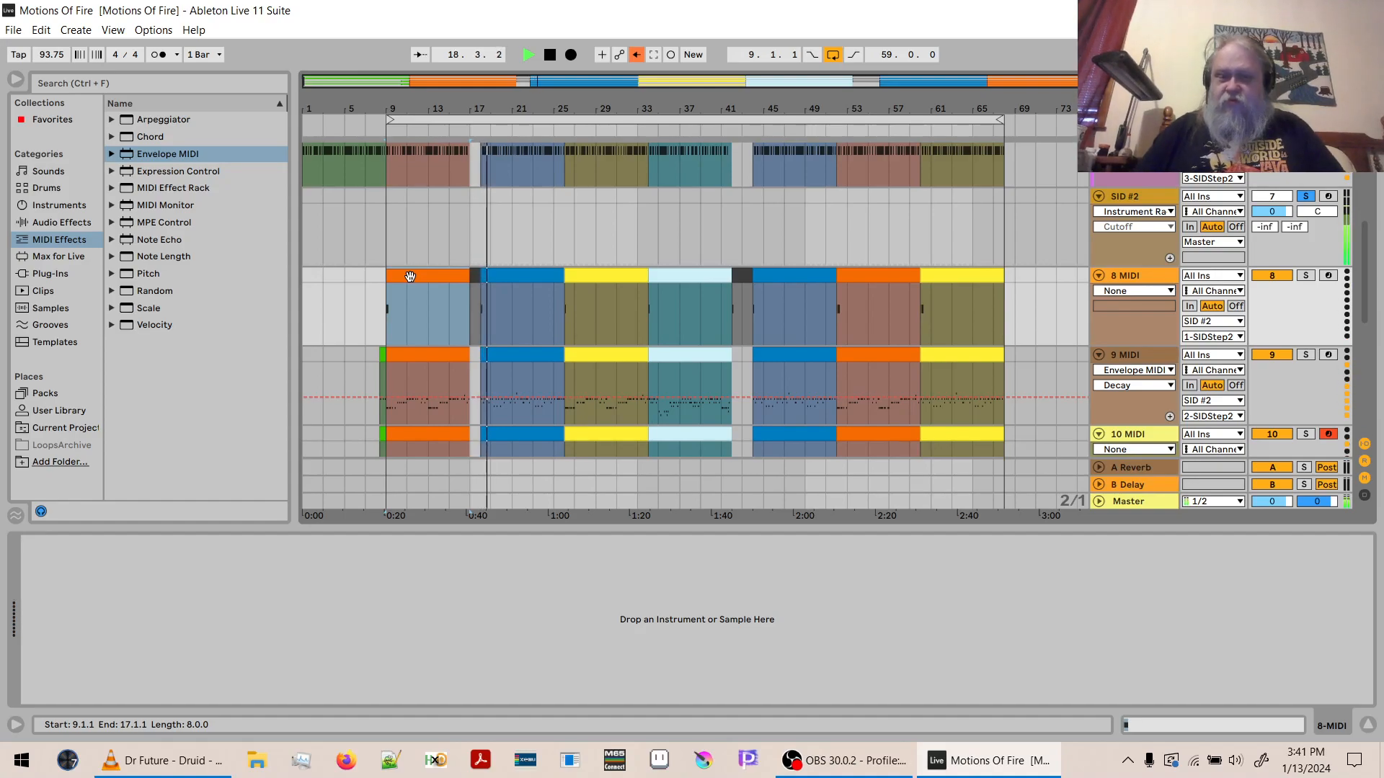
- Set the Crash patch's envelope to sustain 12 and decay 0 in SID #2, and audition it in Live Mode
{"action": "left_click", "coordinate": [1125, 247]}
{"action": "key", "text": "space"}
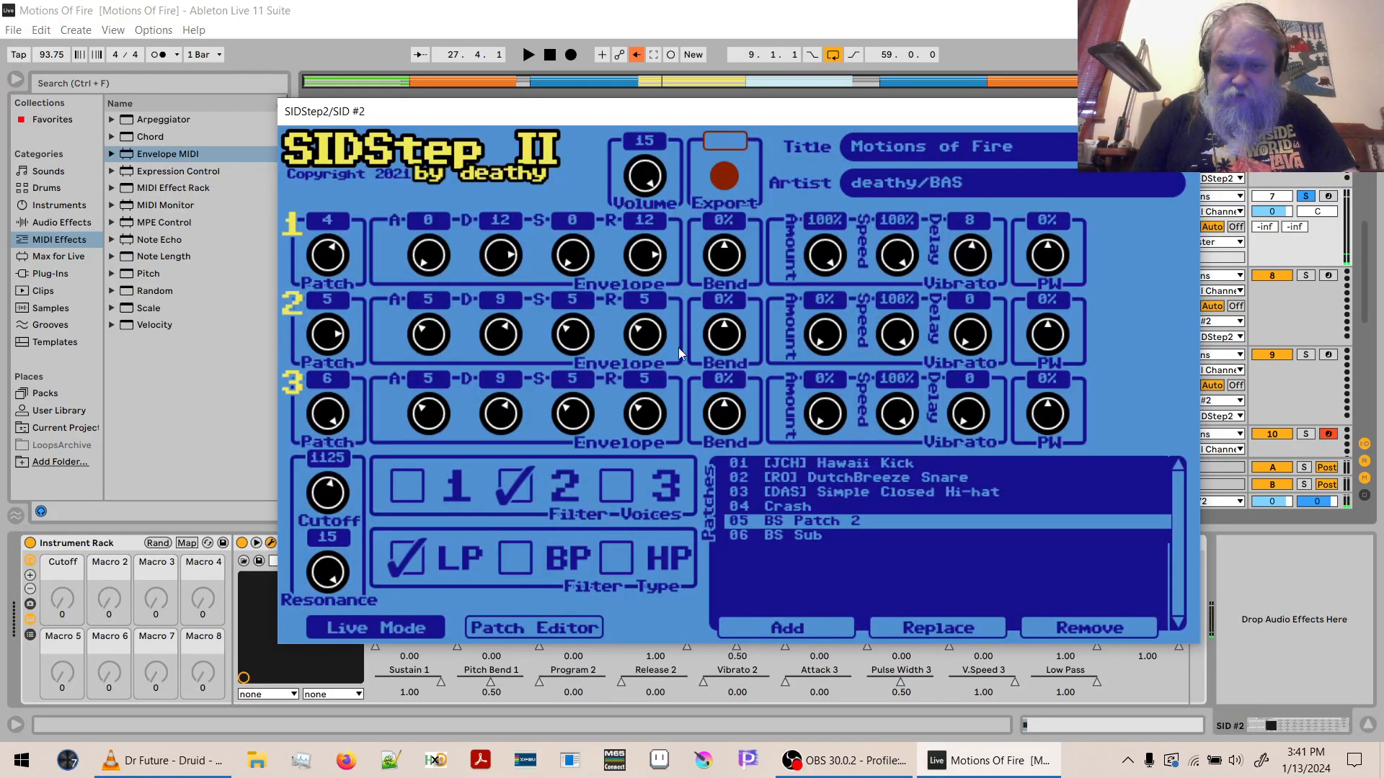
{"action": "left_click", "coordinate": [795, 504]}
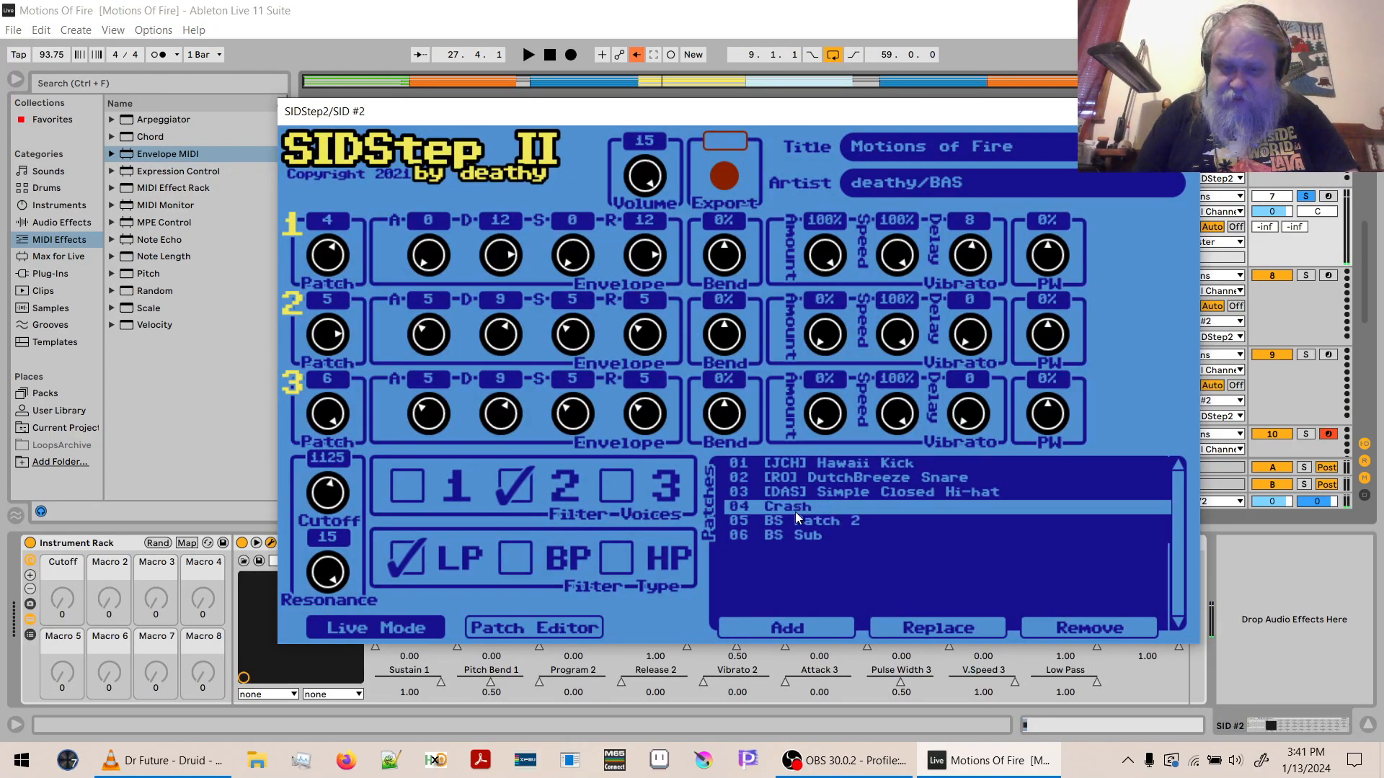
{"action": "left_click", "coordinate": [569, 632]}
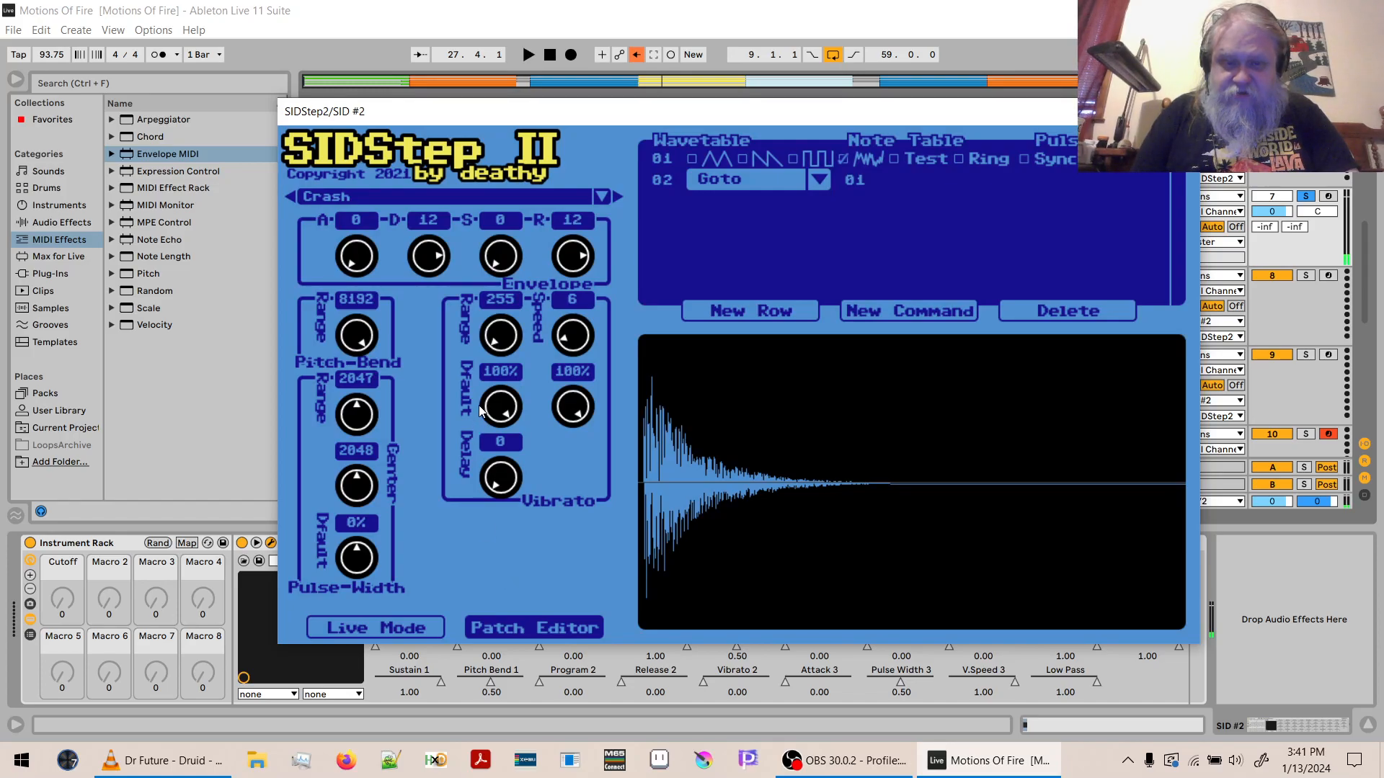
{"action": "left_click_drag", "start_coordinate": [499, 261], "coordinate": [494, 72]}
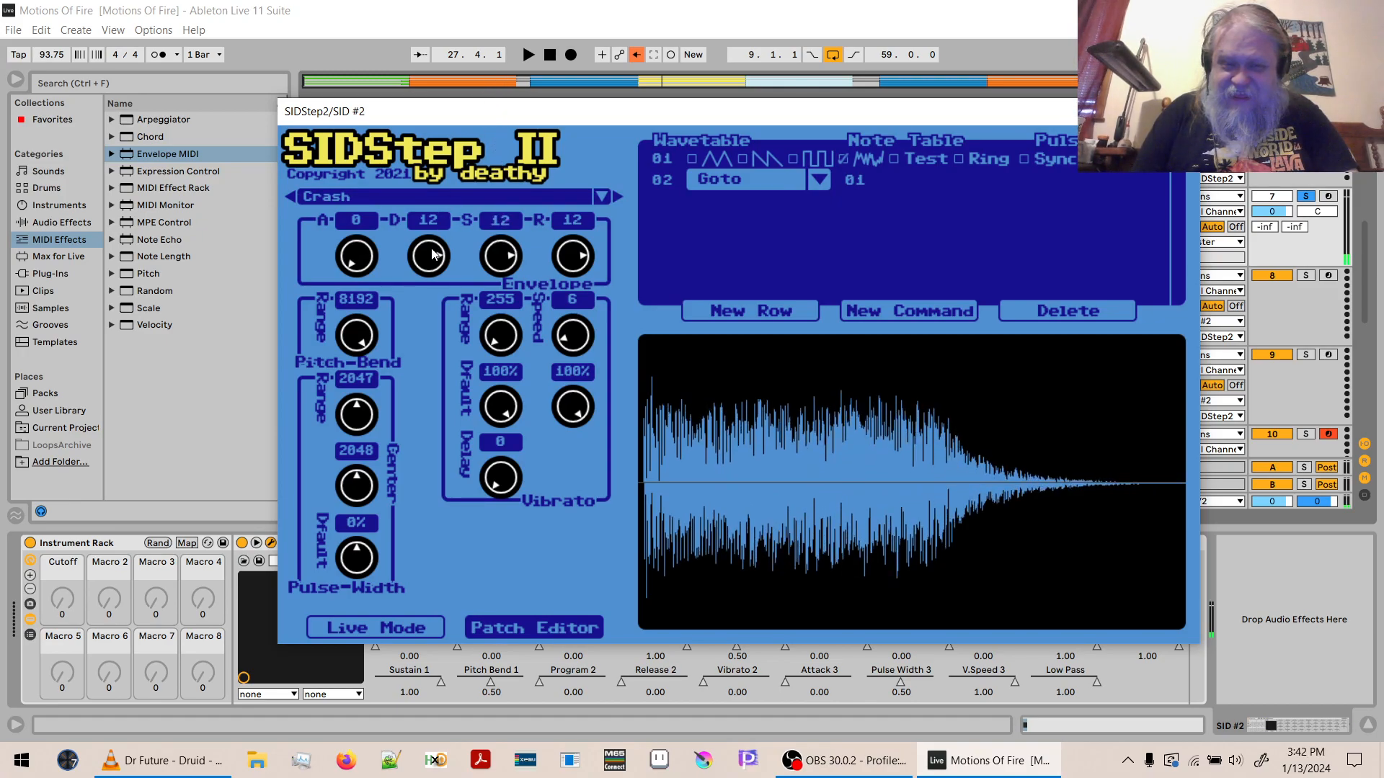
{"action": "left_click_drag", "start_coordinate": [433, 252], "coordinate": [396, 436]}
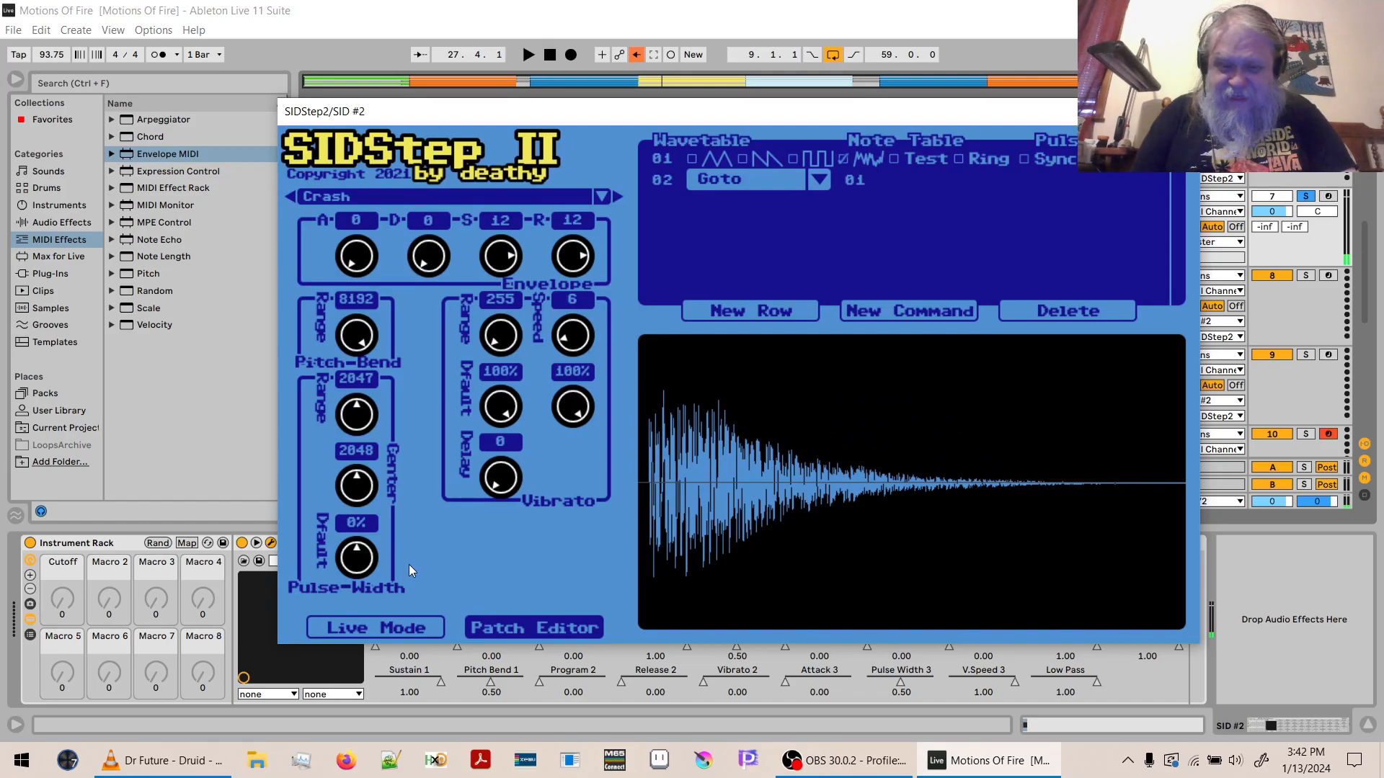
{"action": "left_click", "coordinate": [400, 628]}
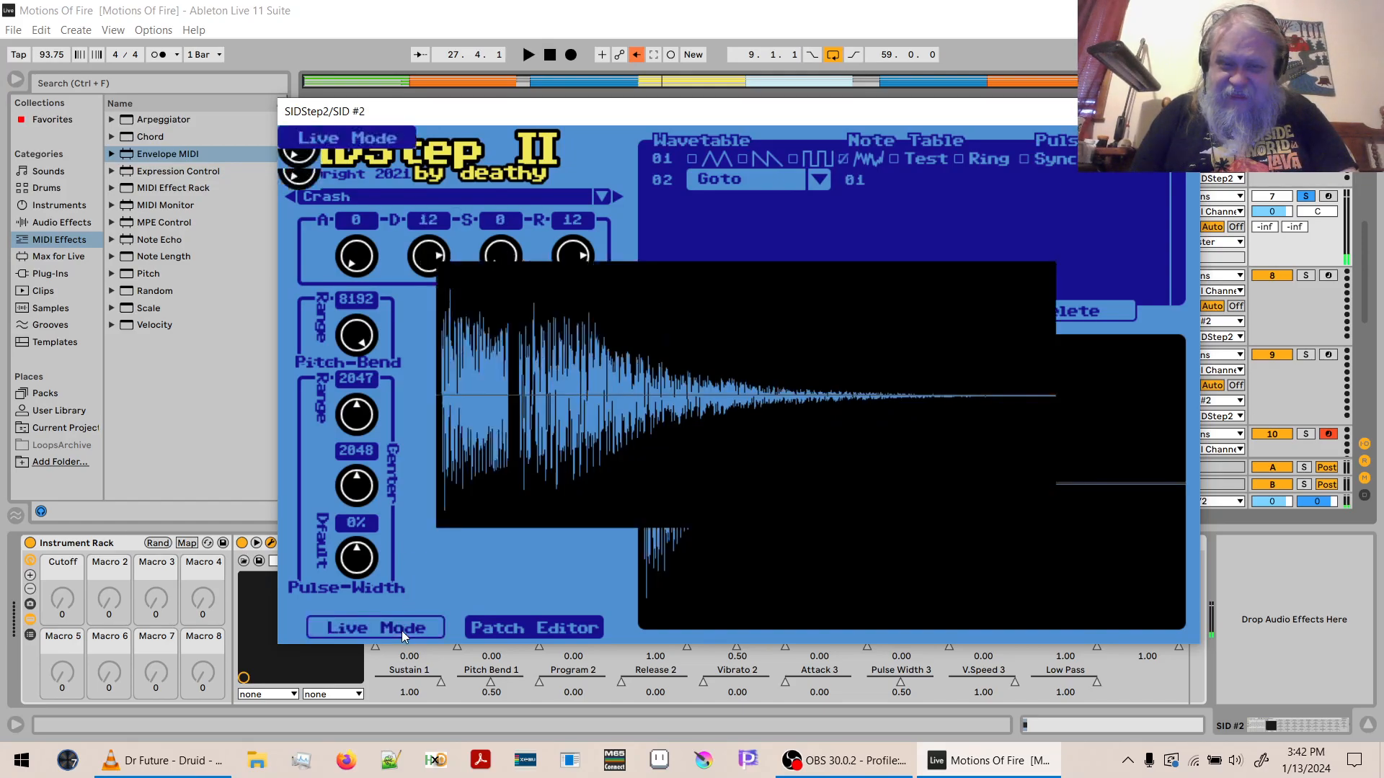
{"action": "key", "text": "space"}
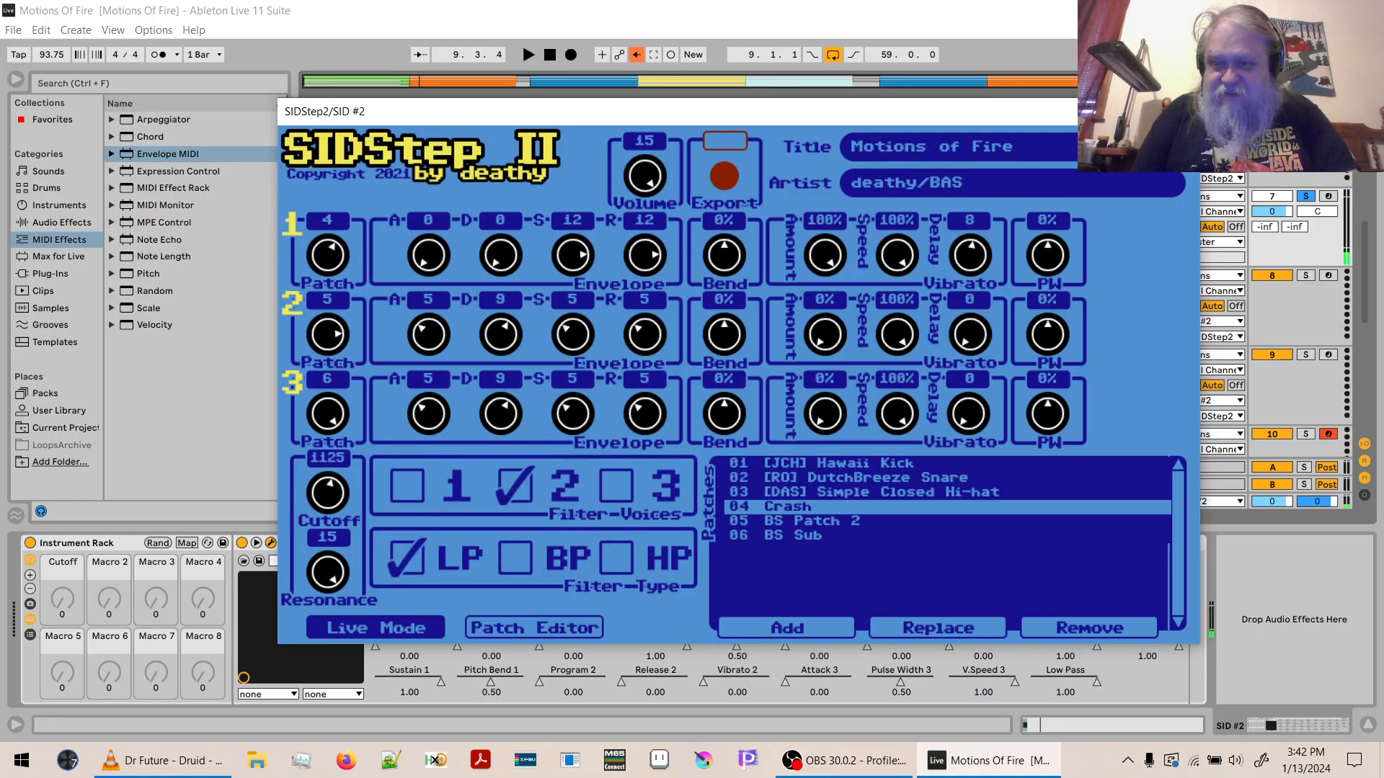
{"action": "left_click", "coordinate": [1182, 112]}
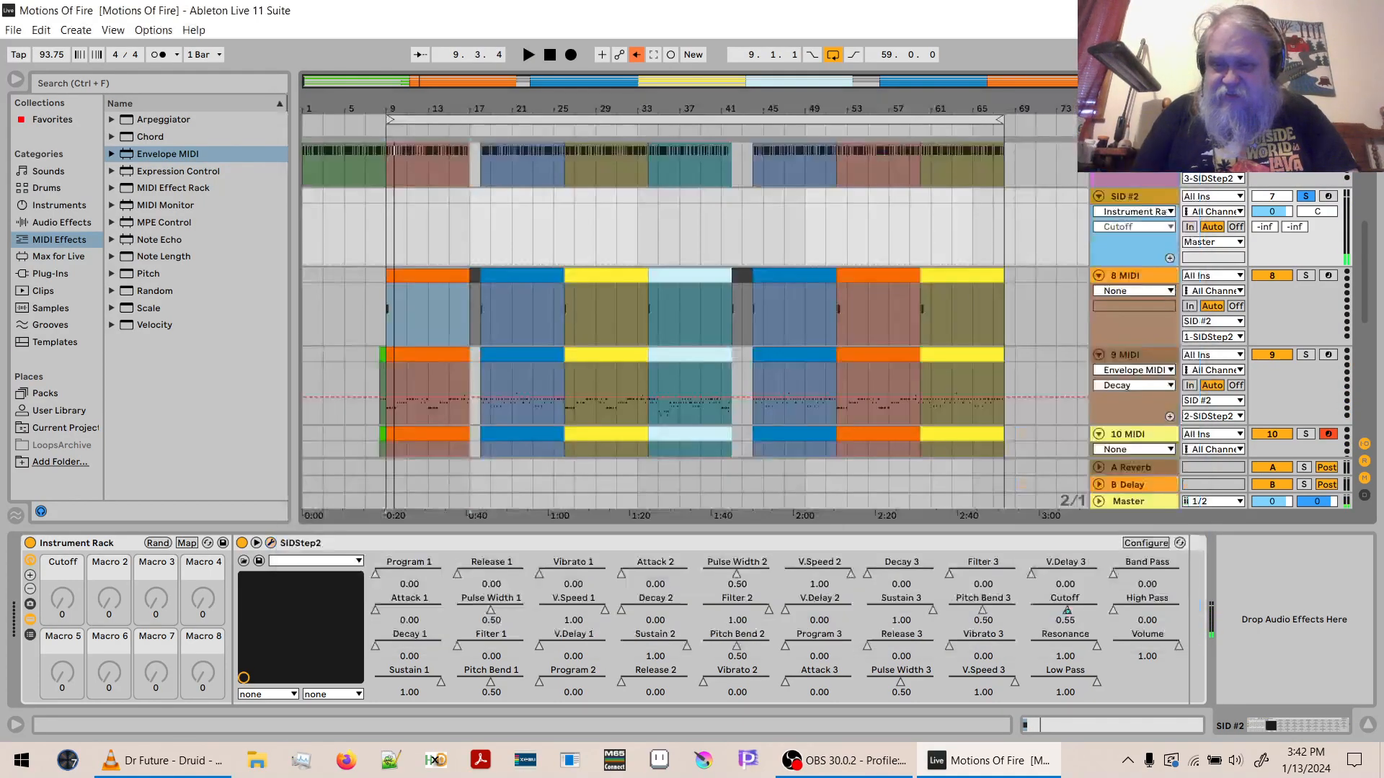
- Shorten the A3 note in the orange 8 MIDI clip at bar 9 to a length of 0.0.1, and audition it
{"action": "left_click", "coordinate": [416, 277]}
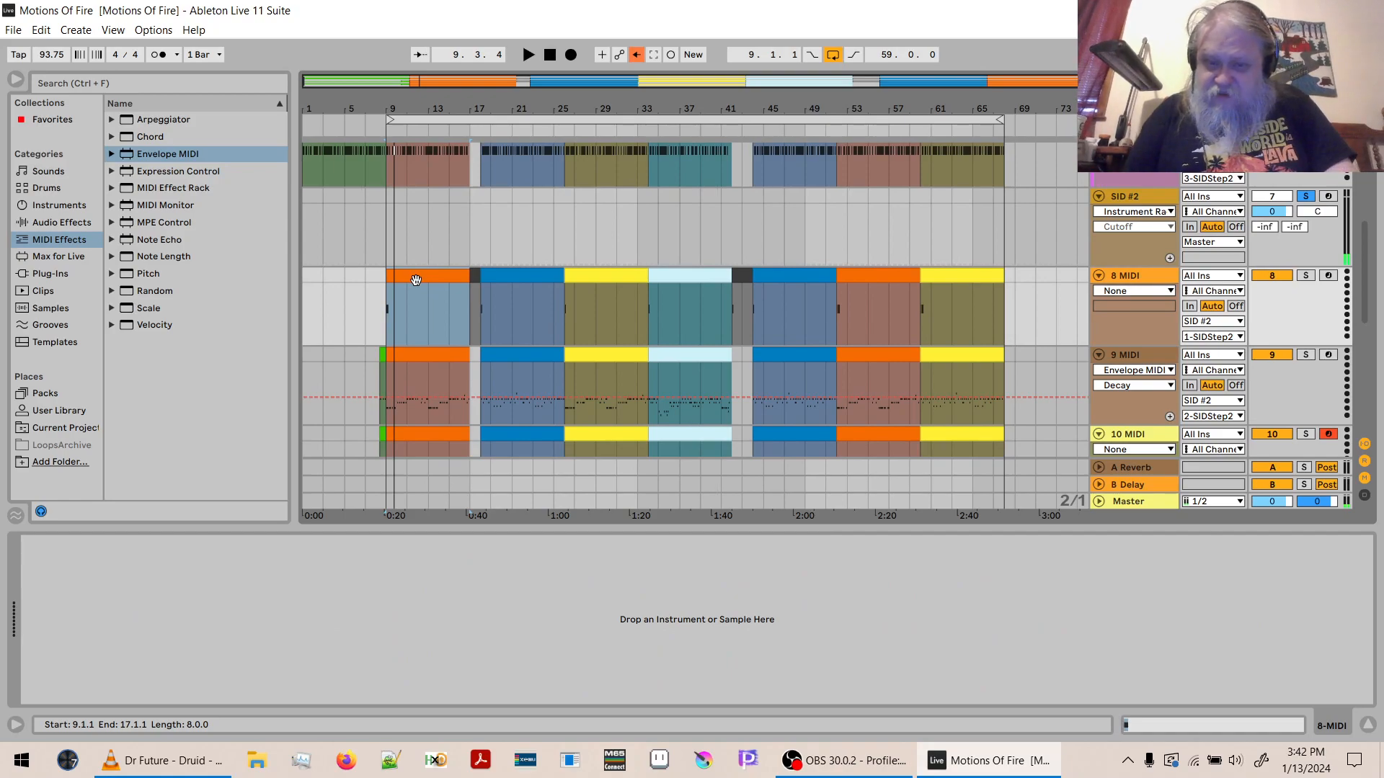
{"action": "double_click", "coordinate": [416, 279]}
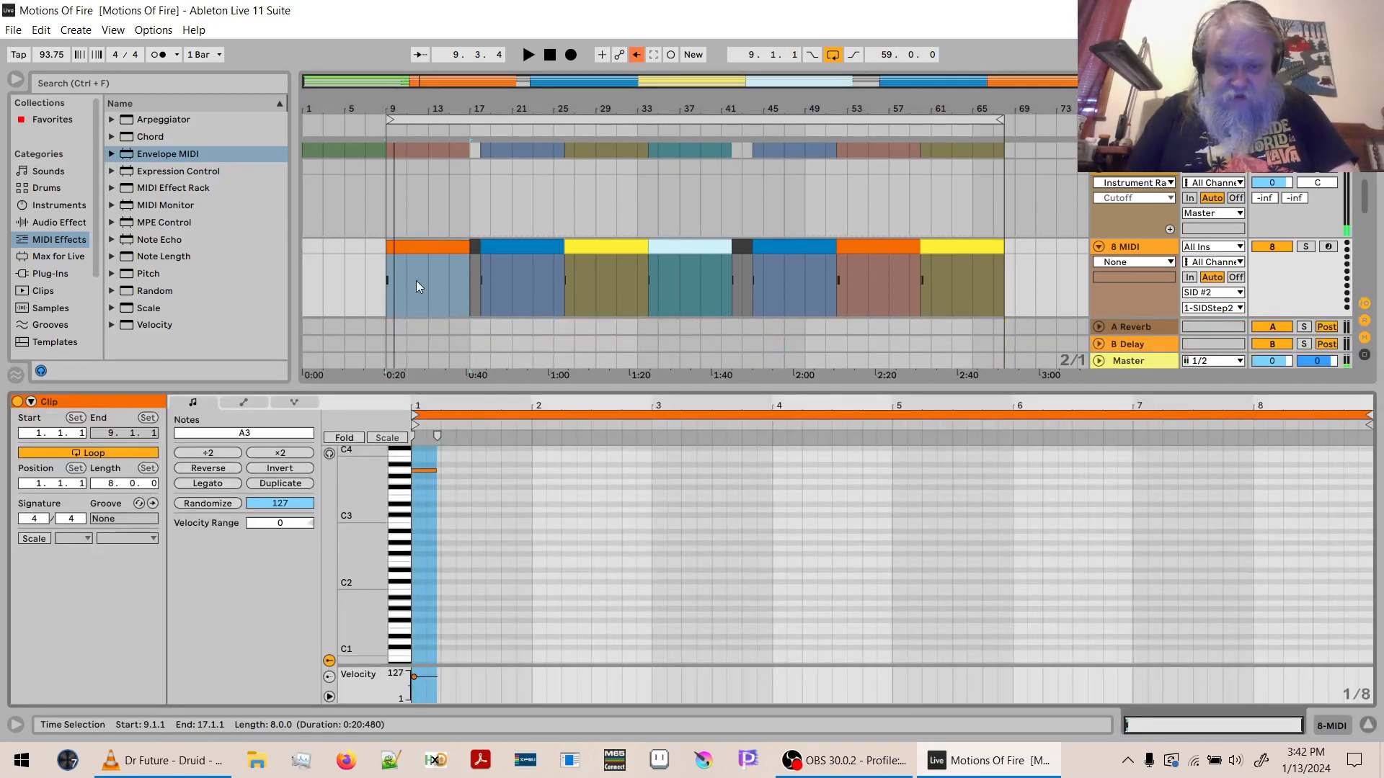
{"action": "left_click_drag", "start_coordinate": [429, 398], "coordinate": [427, 507]}
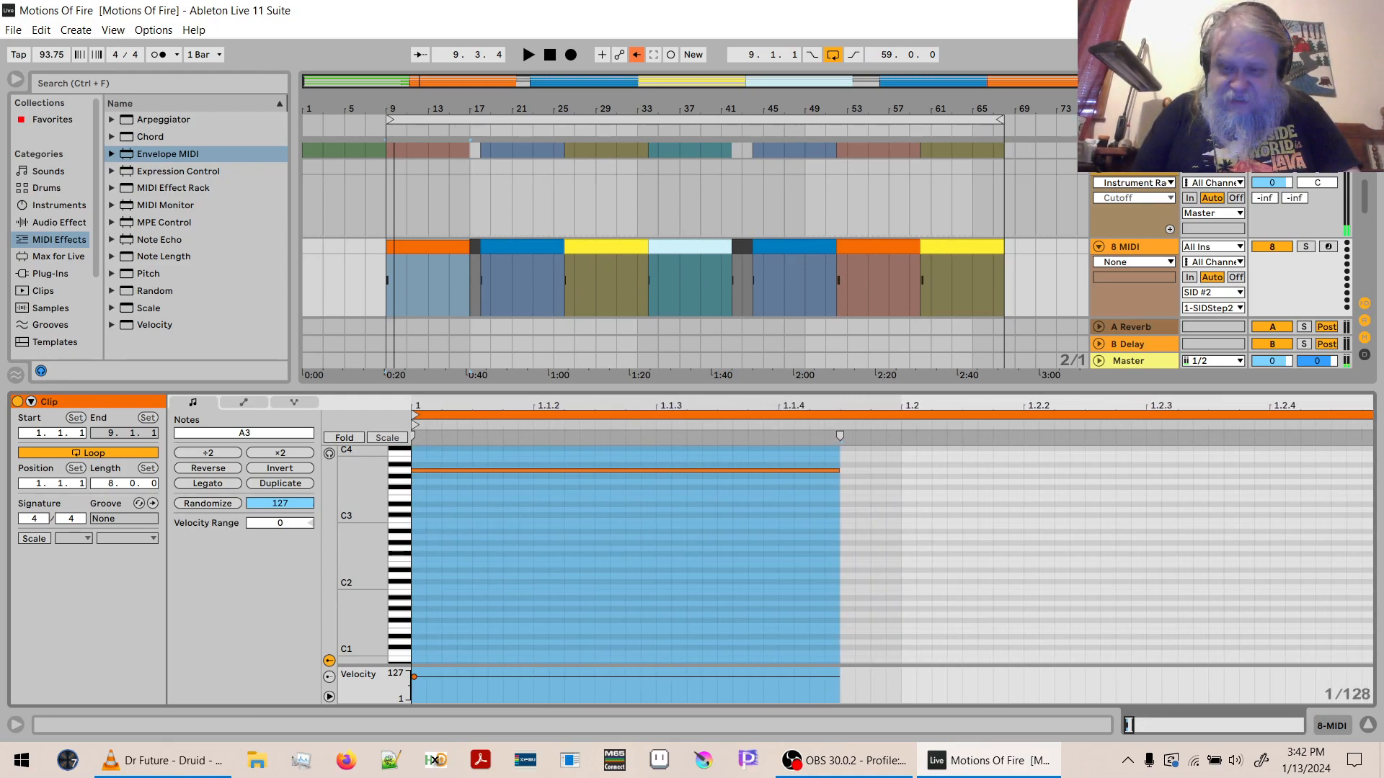
{"action": "left_click", "coordinate": [681, 539]}
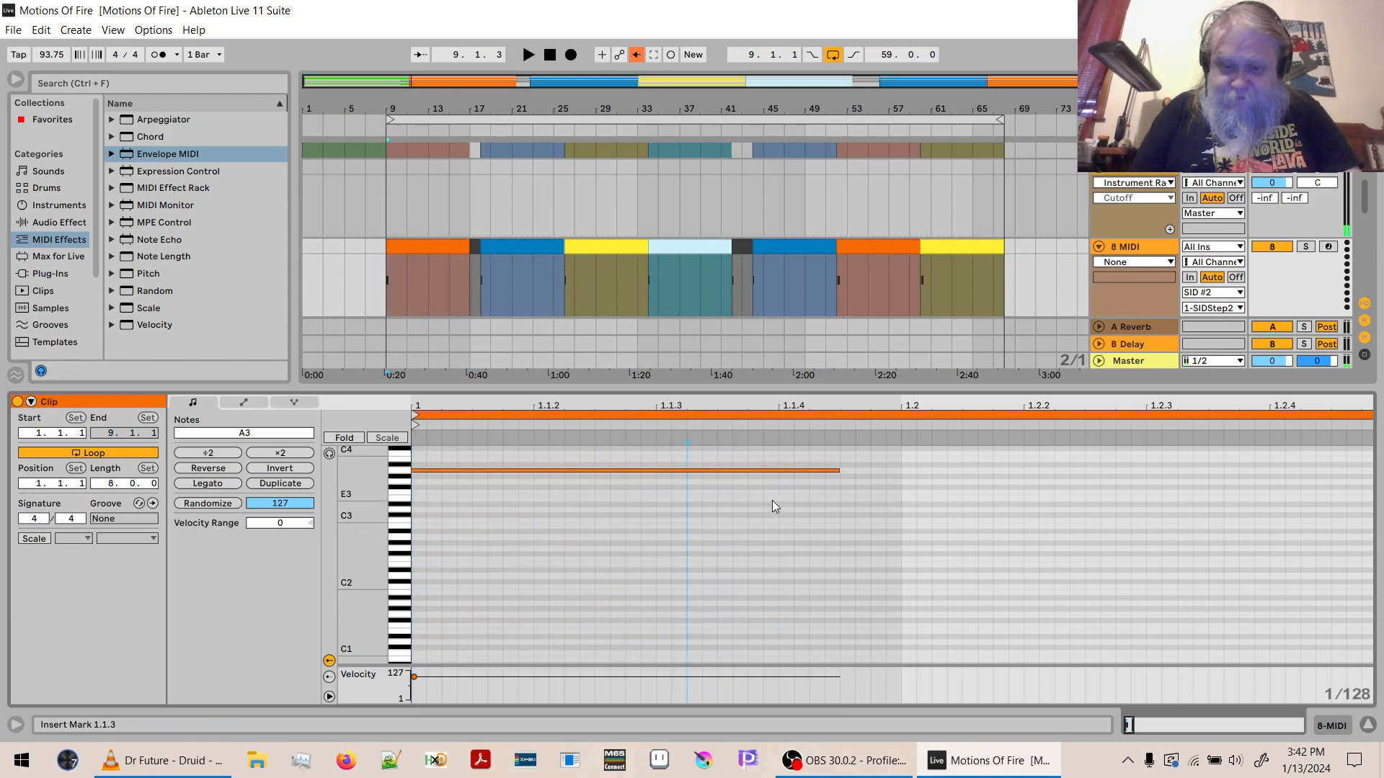
{"action": "left_click_drag", "start_coordinate": [840, 470], "coordinate": [531, 490]}
{"action": "key", "text": "space"}
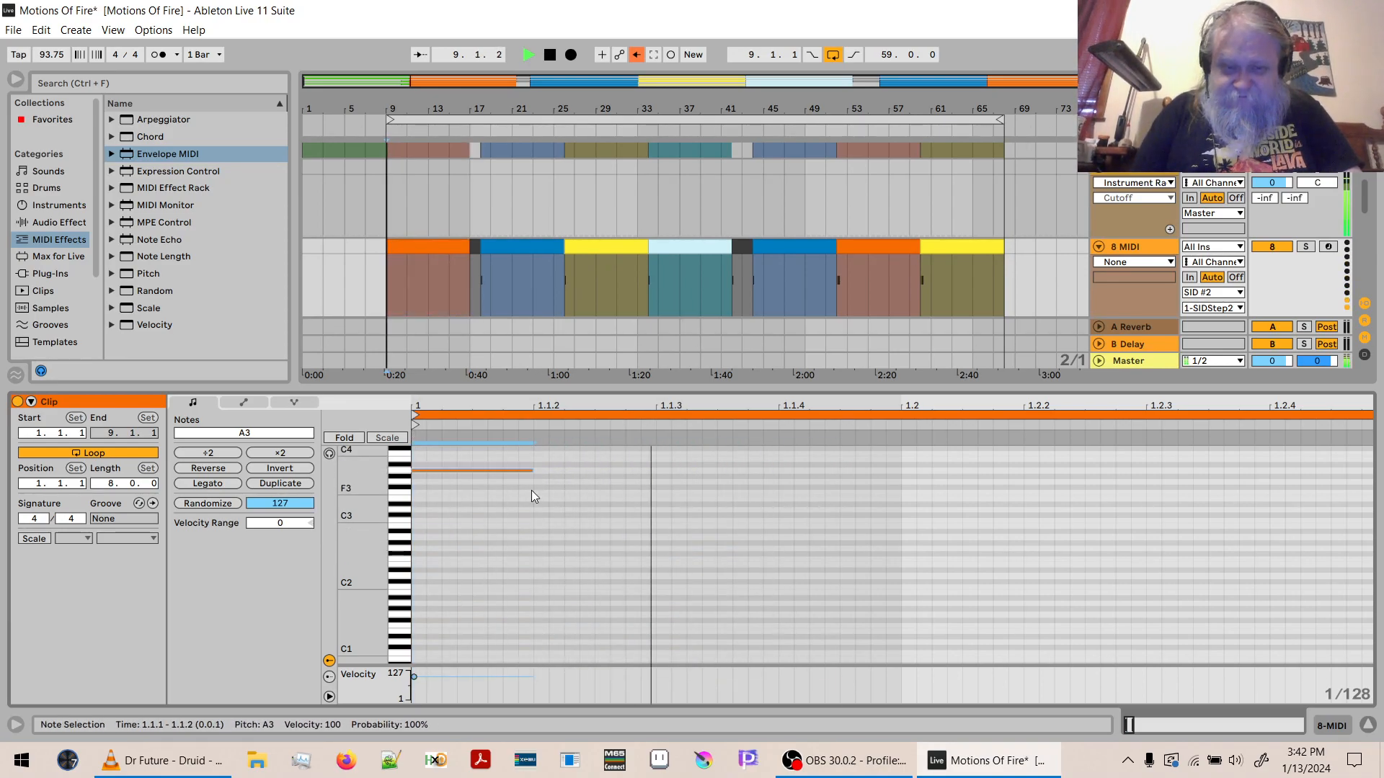
{"action": "key", "text": "space"}
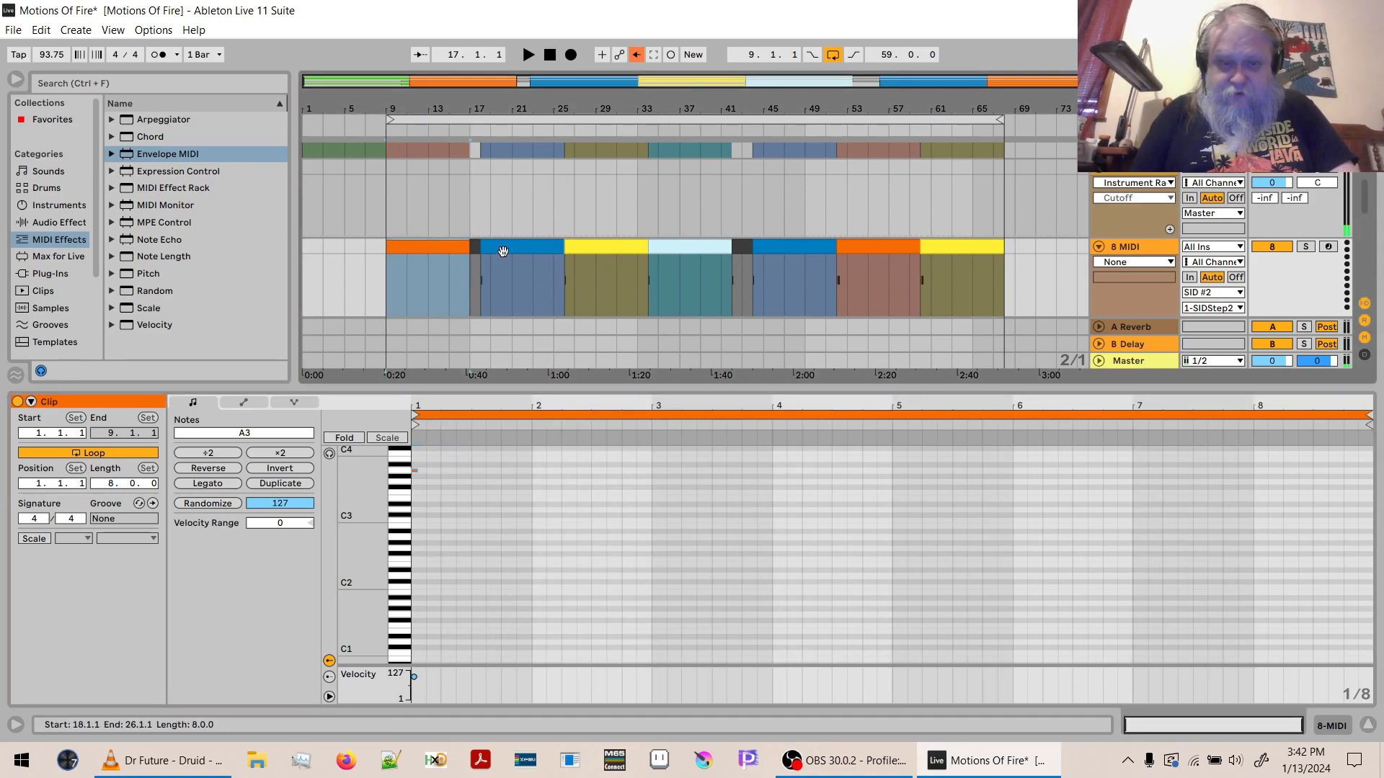
- Replace the 8 MIDI clip at bar 18 with a copy of the orange clip at bar 9, and colour it blue
{"action": "left_click", "coordinate": [506, 246]}
{"action": "left_click", "coordinate": [636, 253]}
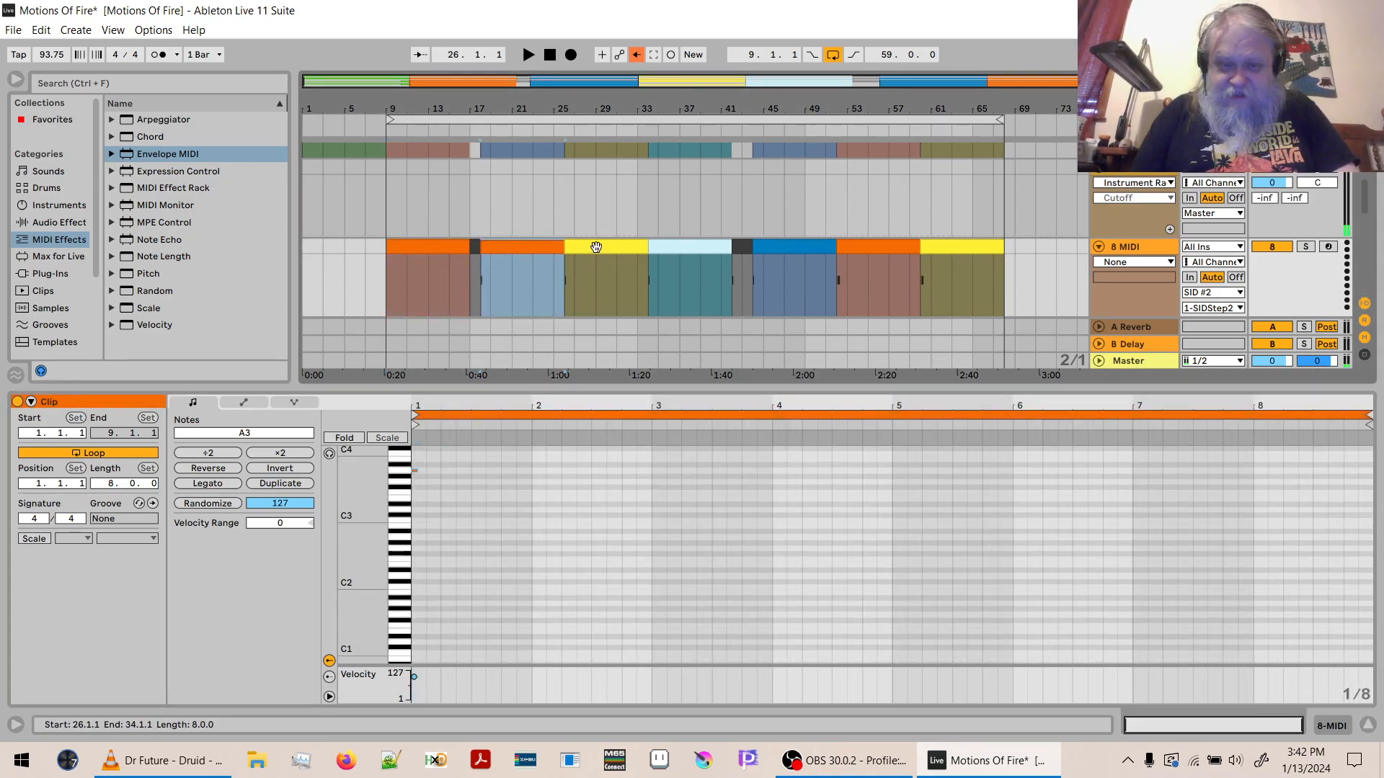
{"action": "right_click", "coordinate": [552, 250]}
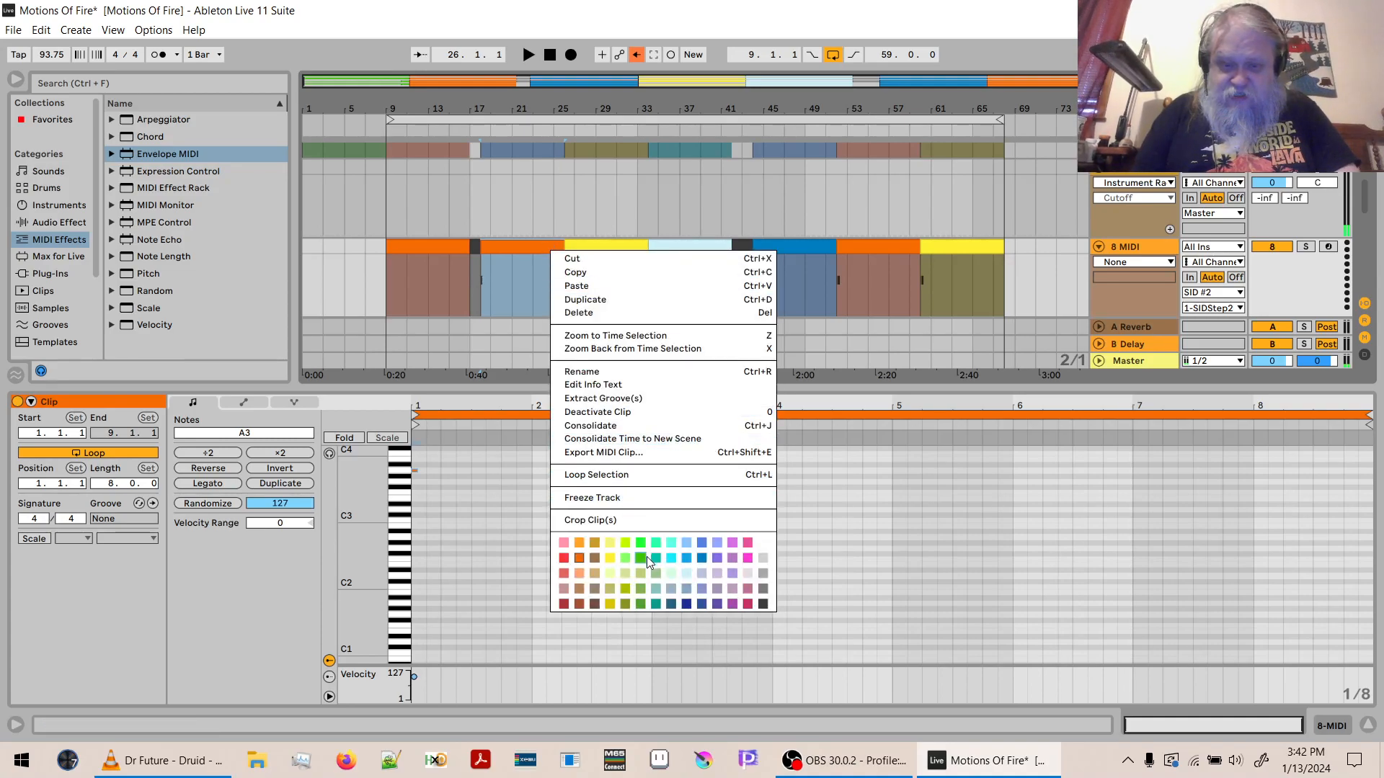
{"action": "left_click", "coordinate": [699, 559]}
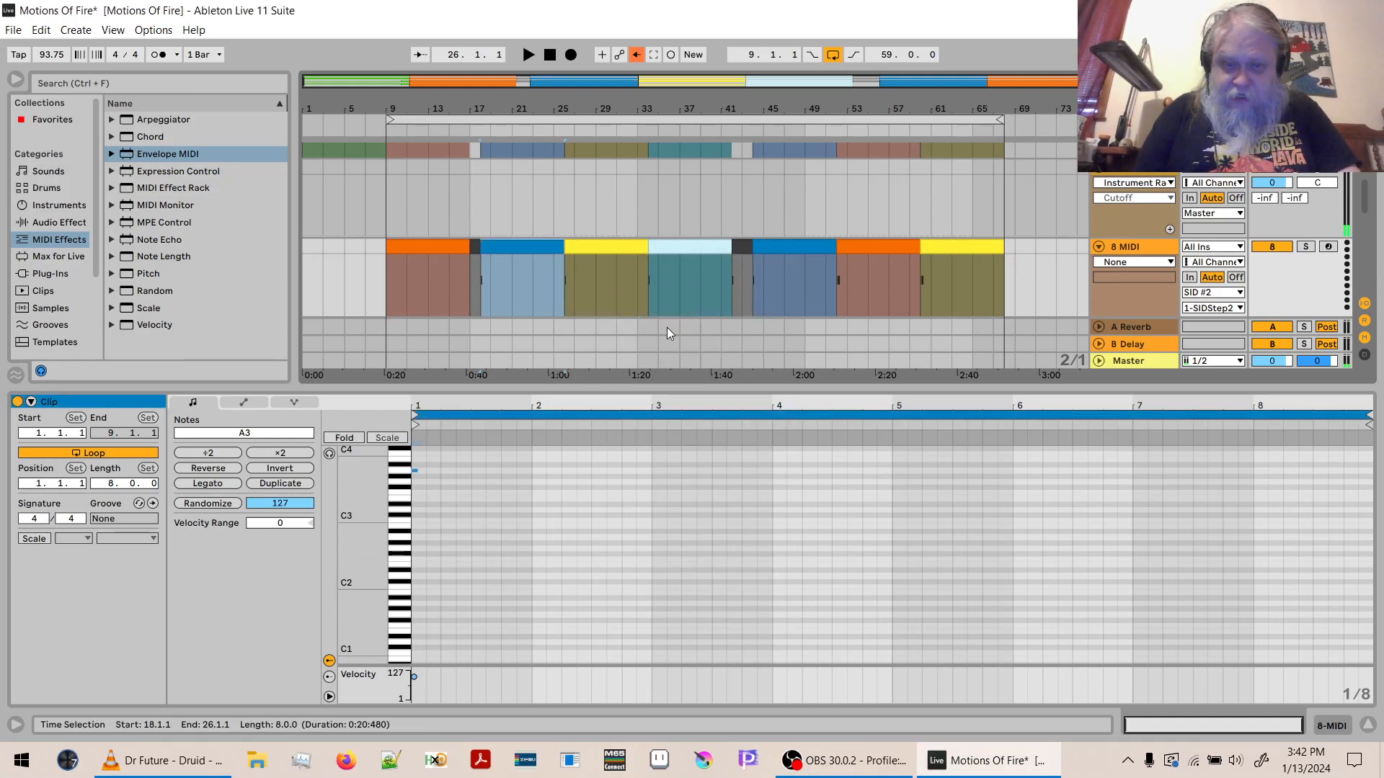
- Check the notes in the blue, orange and yellow 8 MIDI clips, fitting the bar 26 clip's view to its used key range
{"action": "left_click", "coordinate": [623, 253]}
{"action": "left_click", "coordinate": [543, 249]}
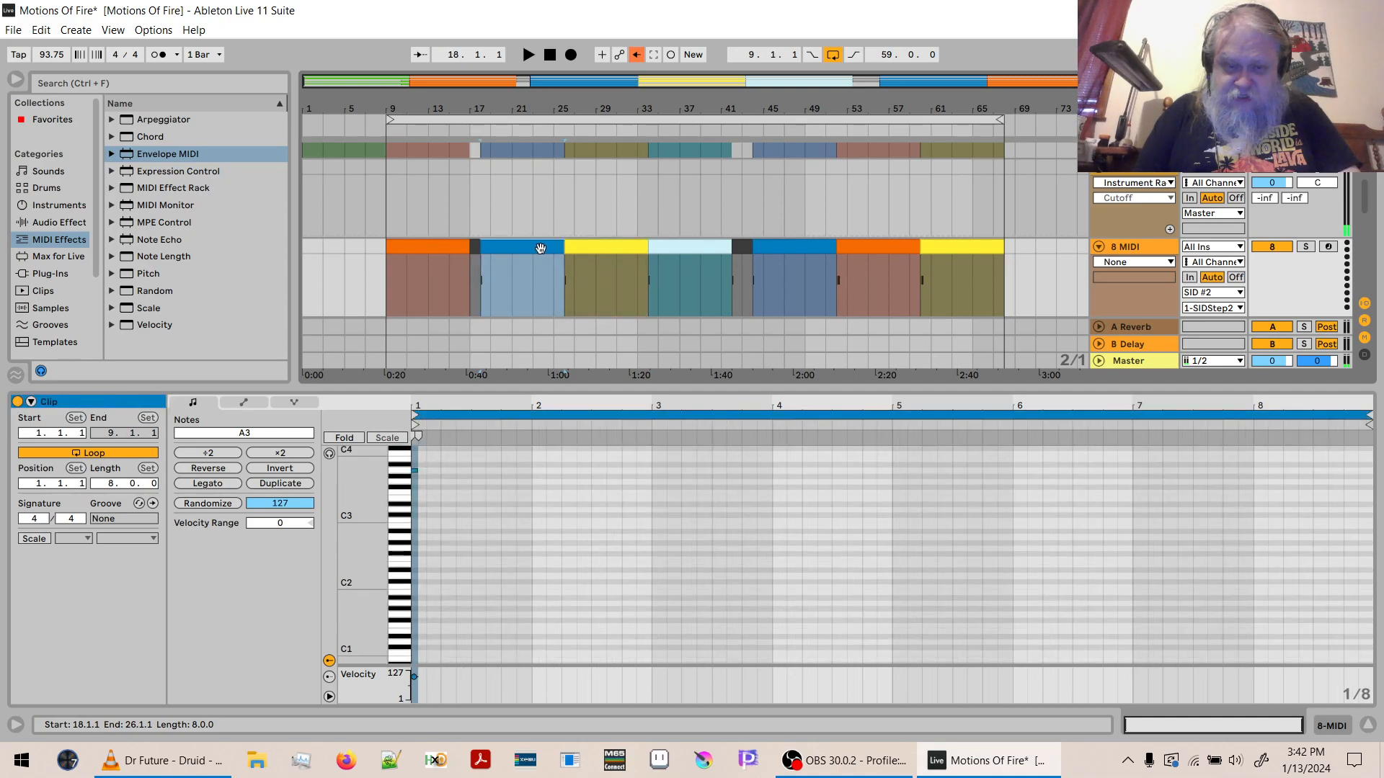
{"action": "left_click", "coordinate": [772, 257]}
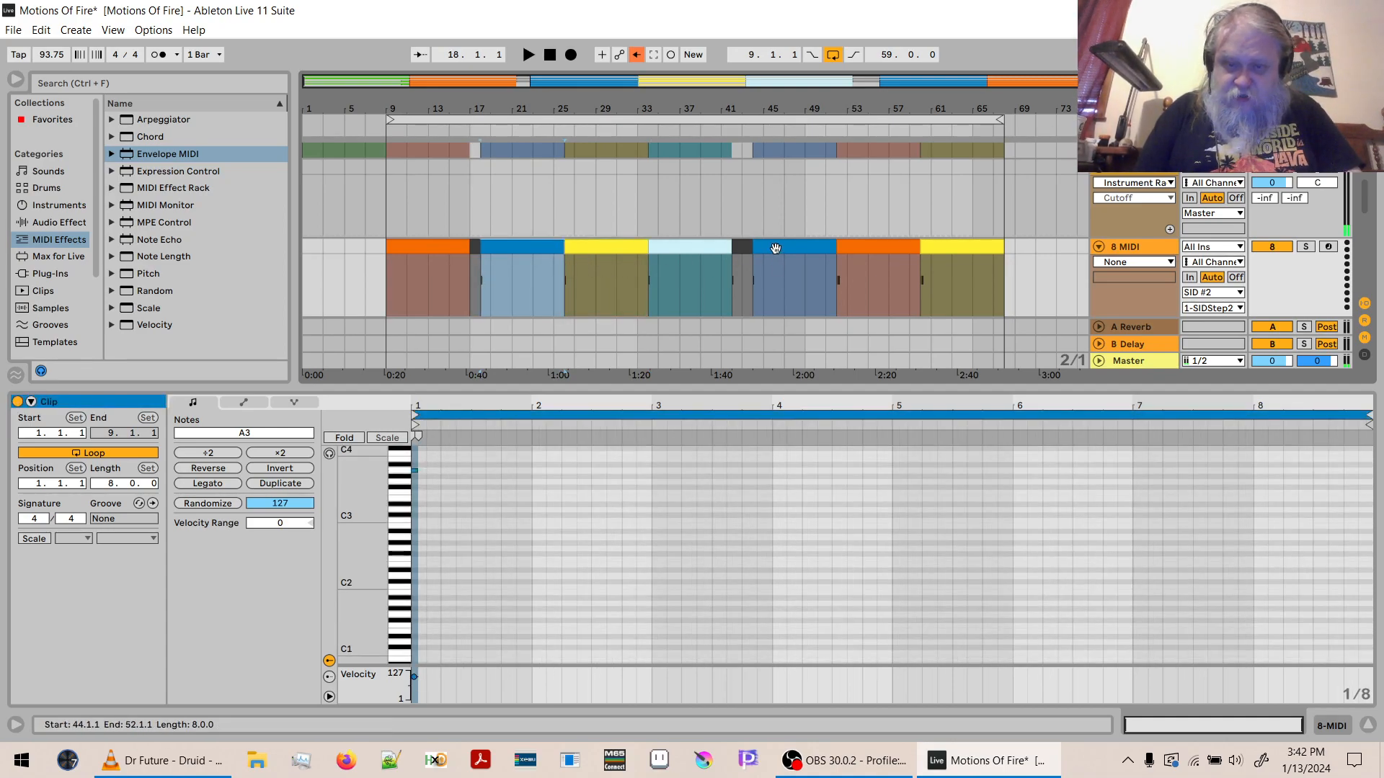
{"action": "left_click", "coordinate": [408, 243]}
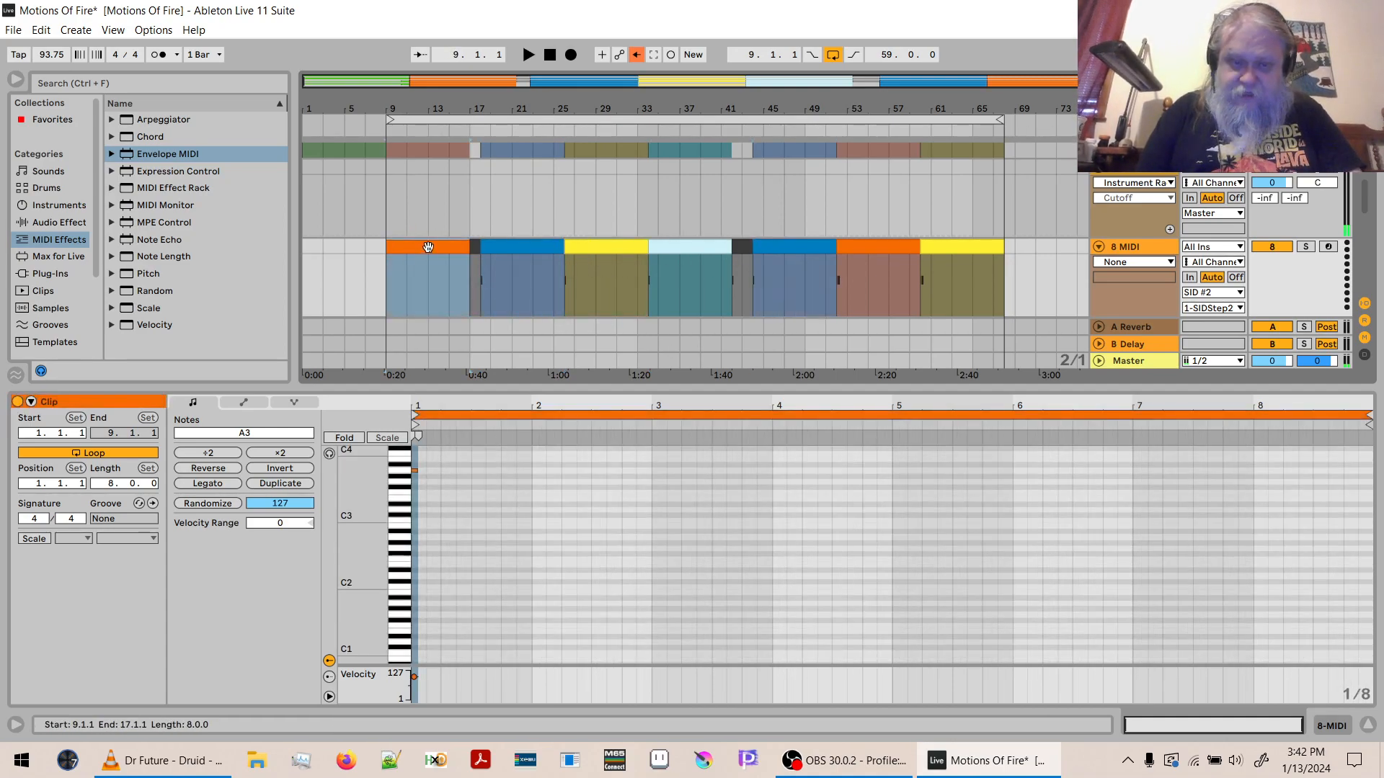
{"action": "left_click", "coordinate": [868, 245]}
{"action": "left_click", "coordinate": [607, 246]}
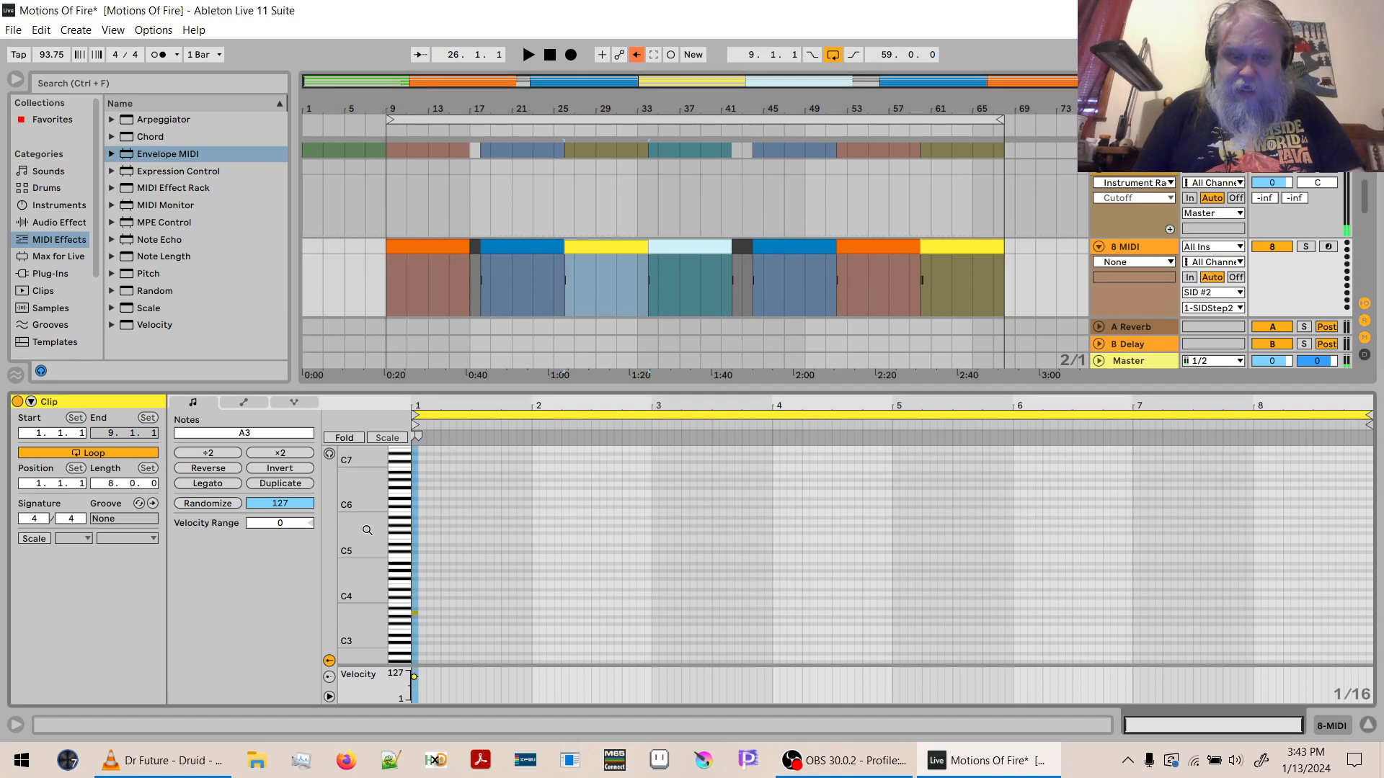
{"action": "double_click", "coordinate": [368, 526]}
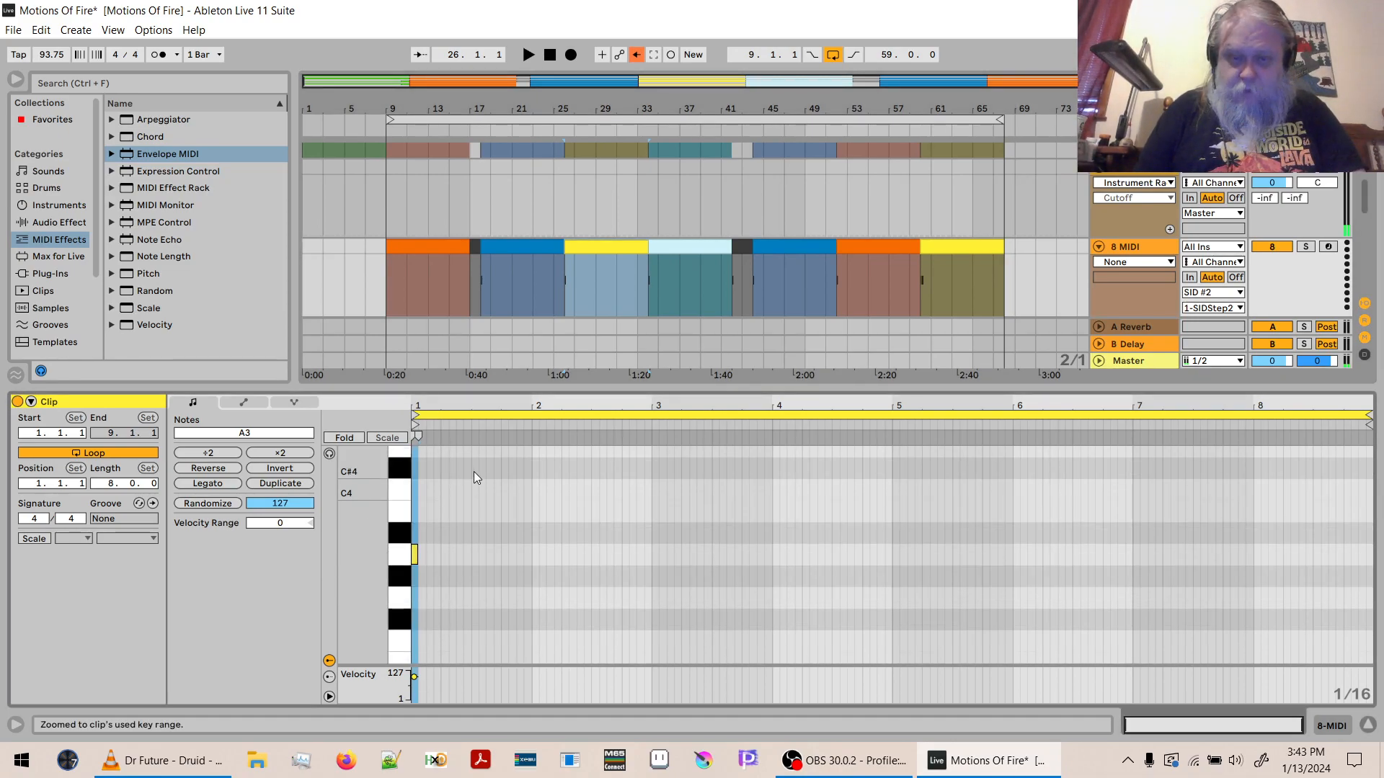
- Replace the 8 MIDI clip at bar 26 with a copy of the blue clip at bar 18, and colour it yellow
{"action": "left_click", "coordinate": [510, 247]}
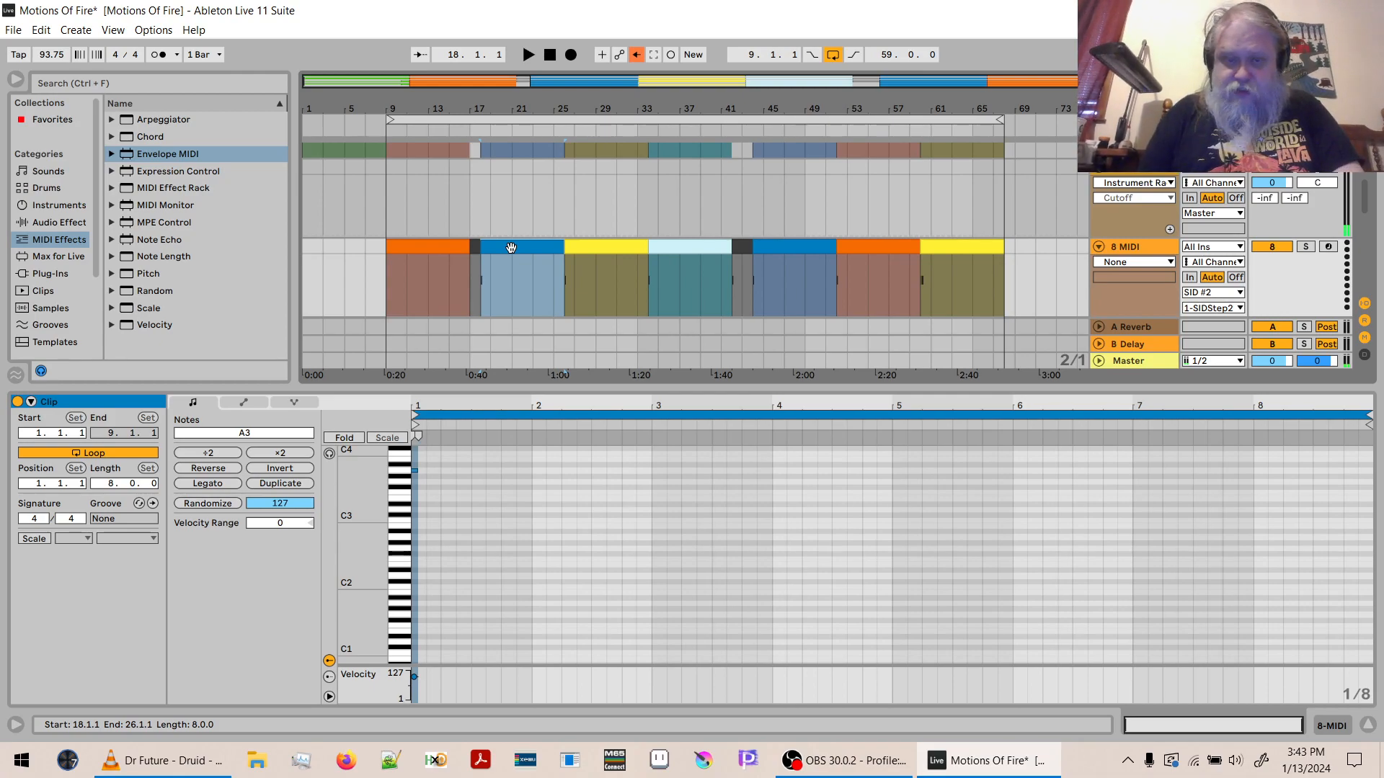
{"action": "left_click_drag", "start_coordinate": [515, 248], "coordinate": [598, 246]}
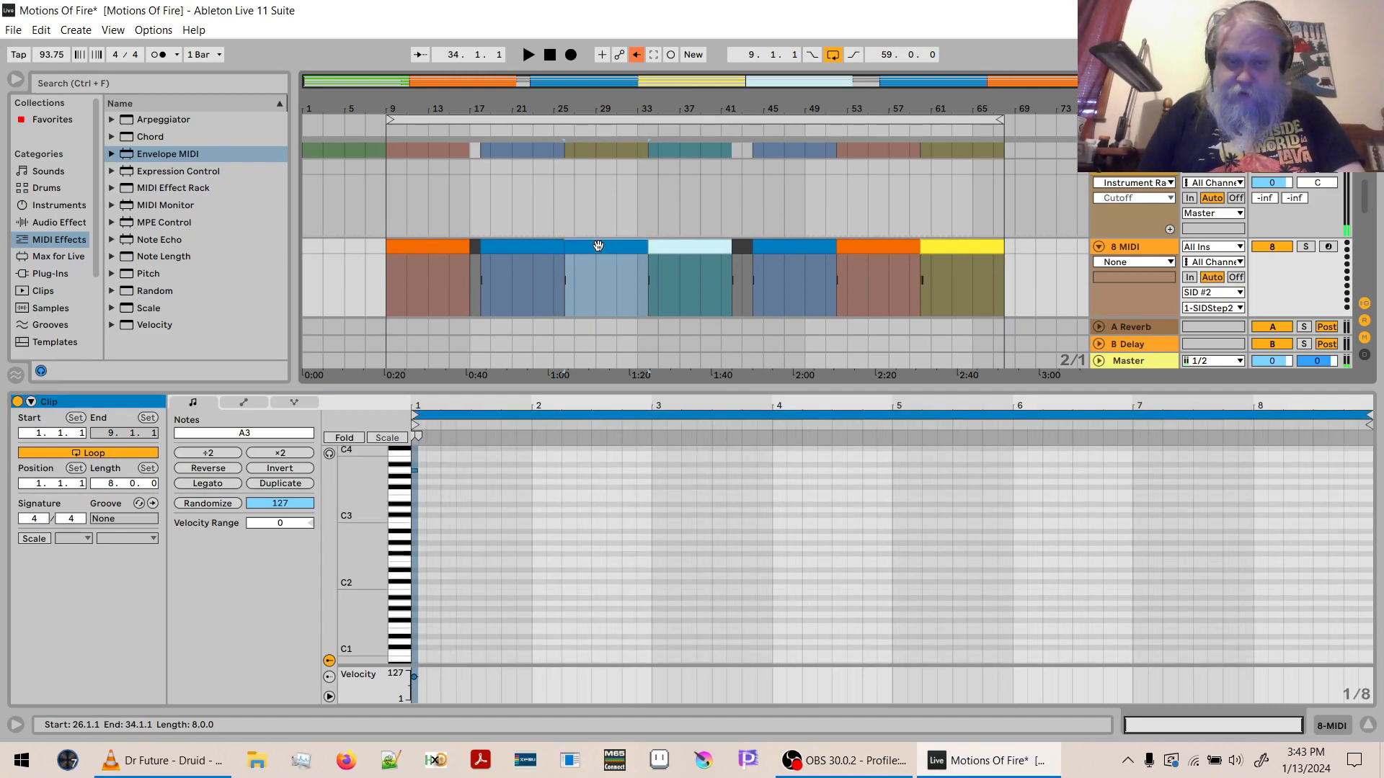
{"action": "right_click", "coordinate": [601, 249]}
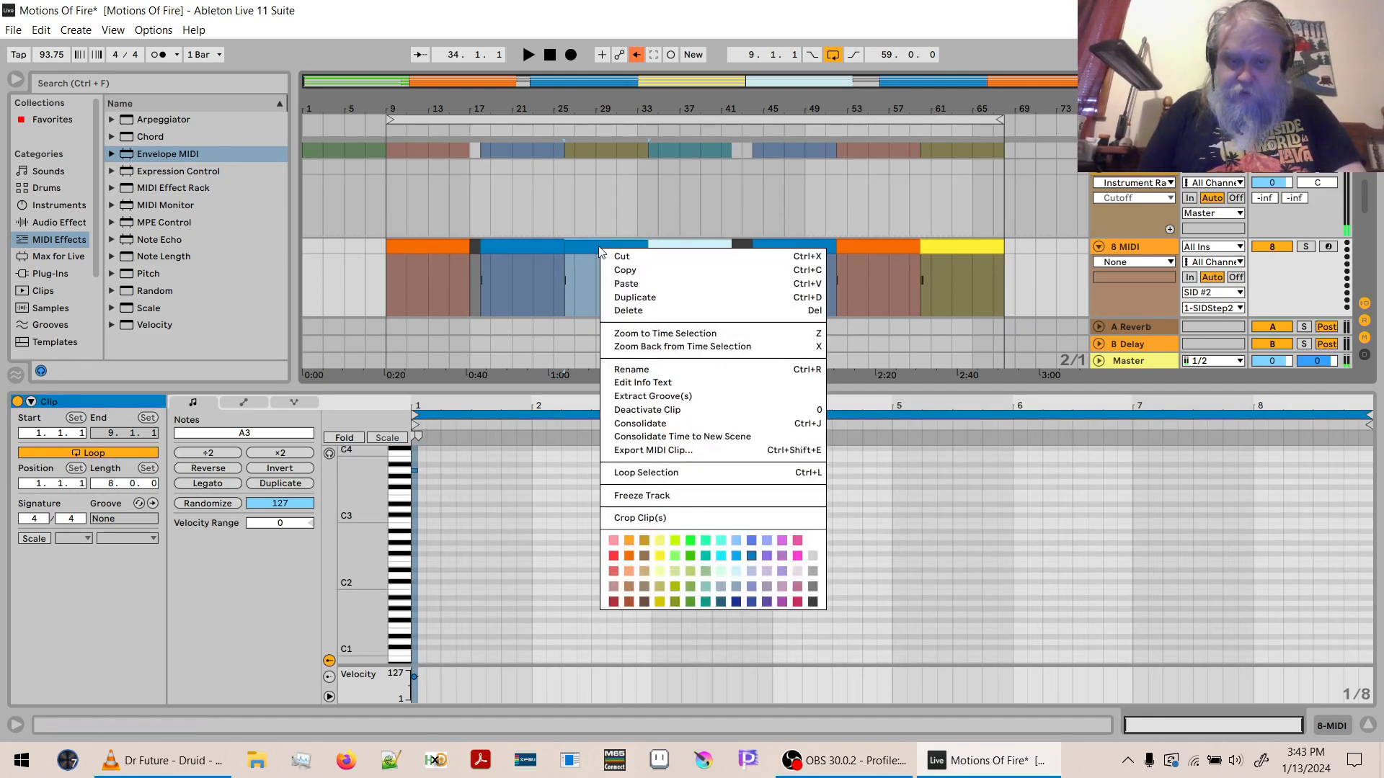
{"action": "left_click", "coordinate": [661, 555]}
{"action": "left_click_drag", "start_coordinate": [417, 406], "coordinate": [417, 518]}
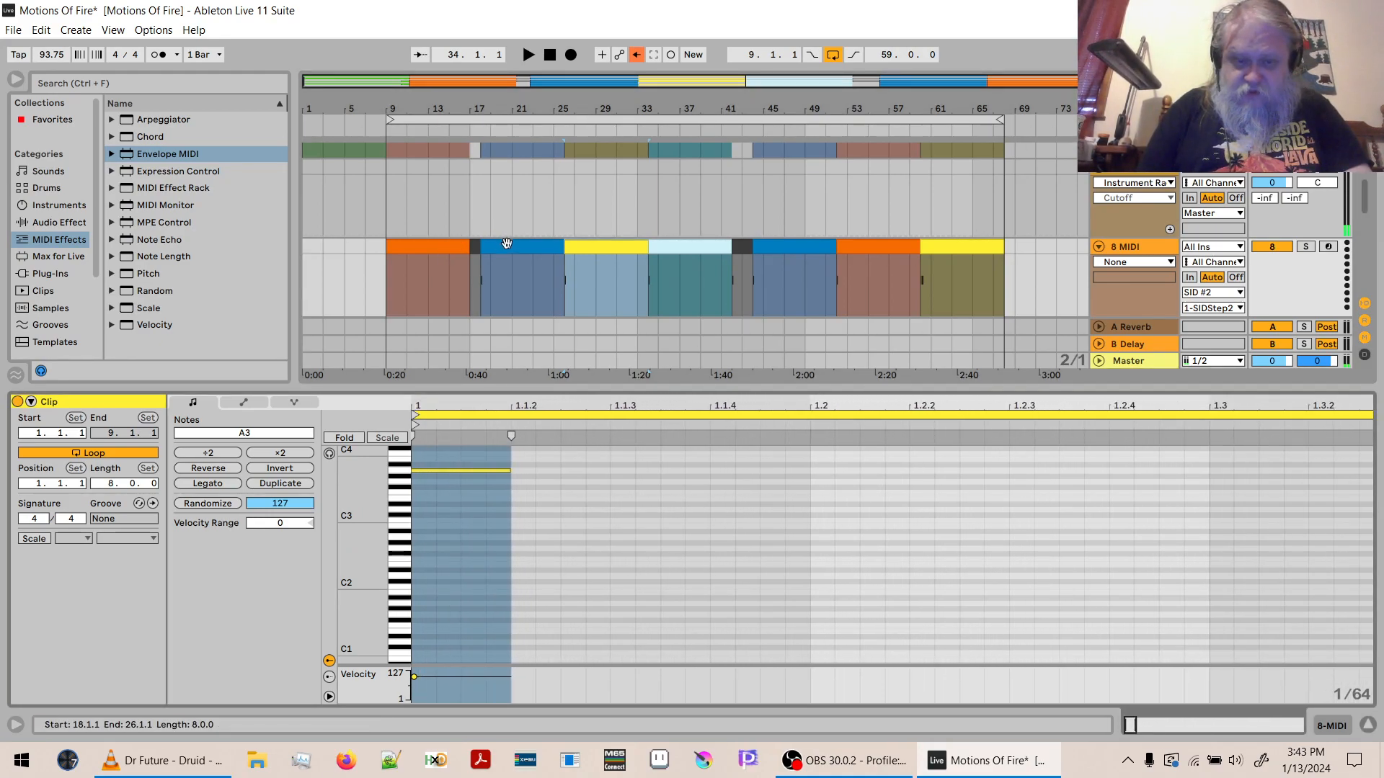
- Replace the 8 MIDI clips at bars 34 and 60 with copies of the yellow clip at bar 26, colouring the bar 34 clip light blue
{"action": "left_click", "coordinate": [621, 247]}
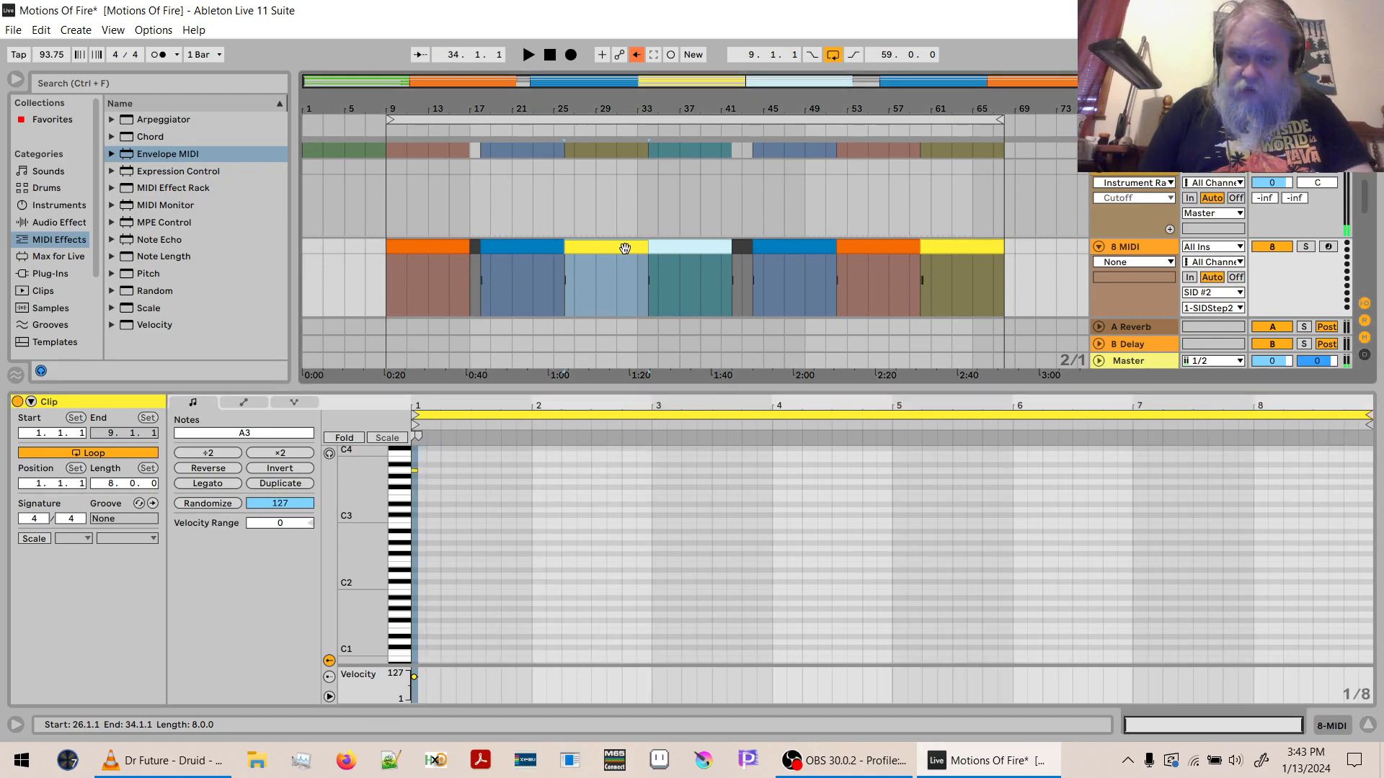
{"action": "right_click", "coordinate": [679, 248]}
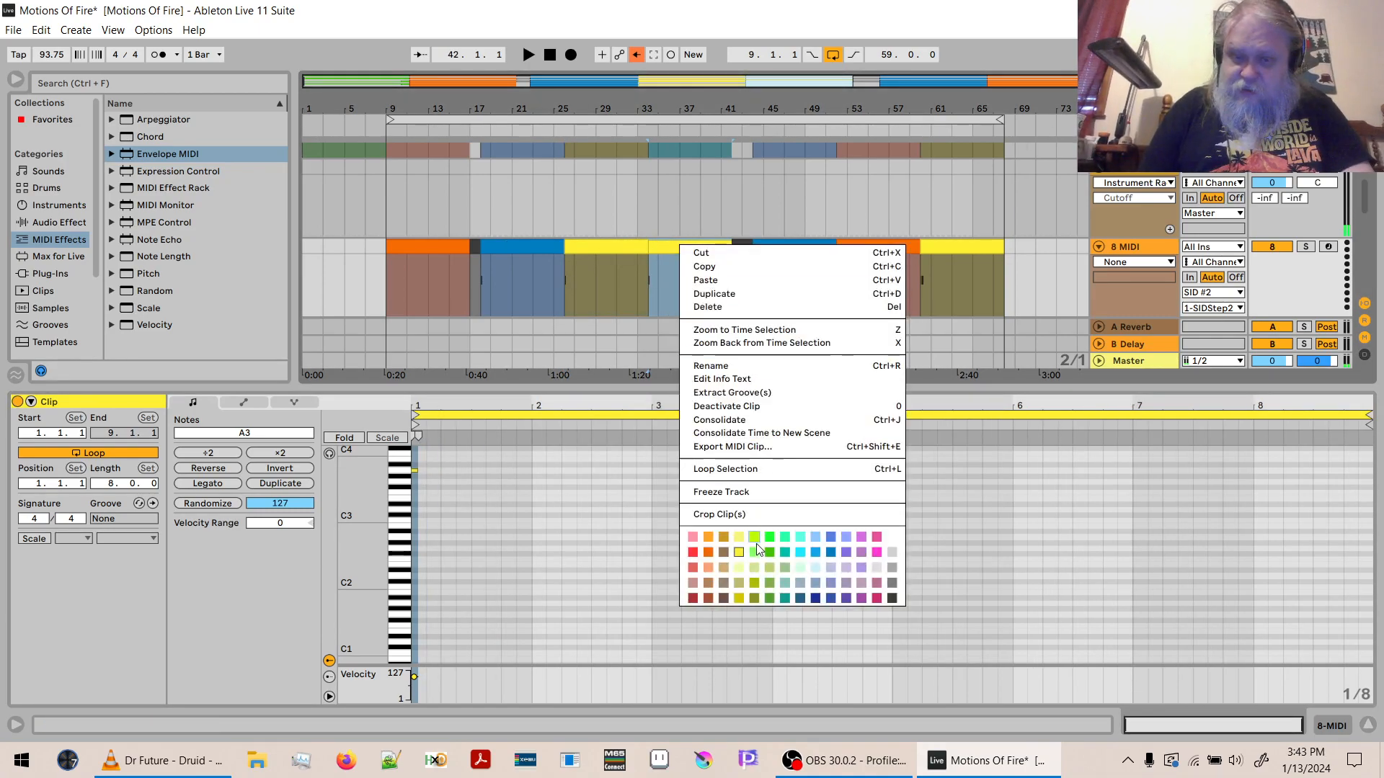
{"action": "left_click", "coordinate": [800, 567]}
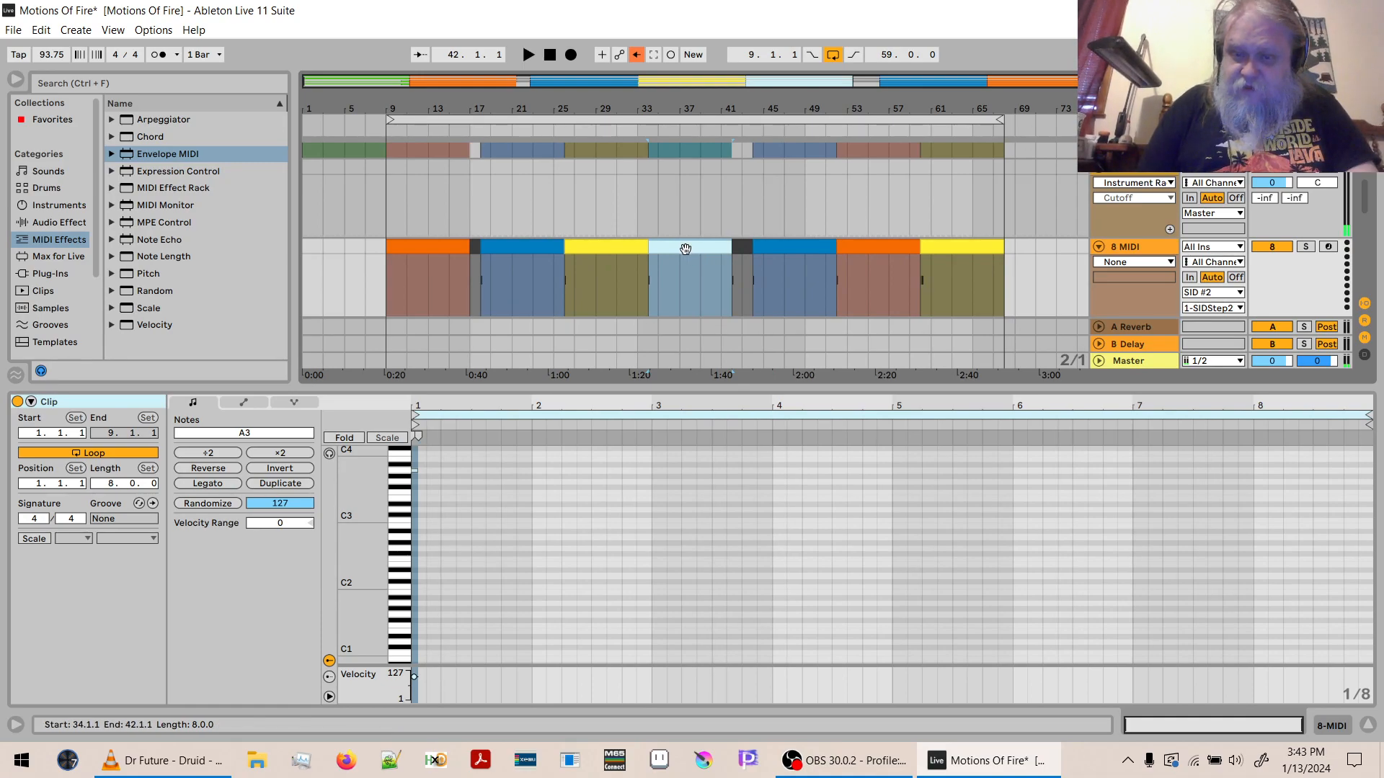
{"action": "left_click", "coordinate": [627, 246]}
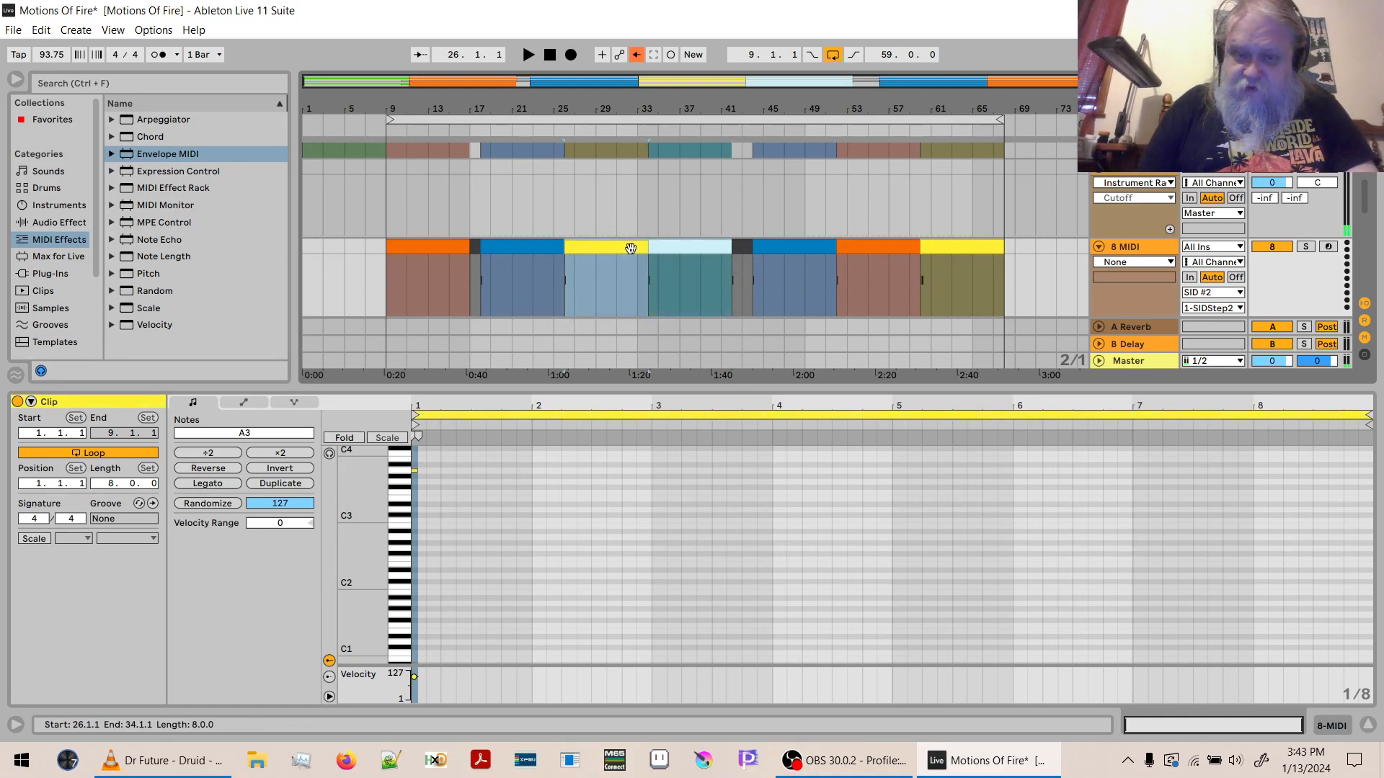
{"action": "left_click", "coordinate": [956, 244]}
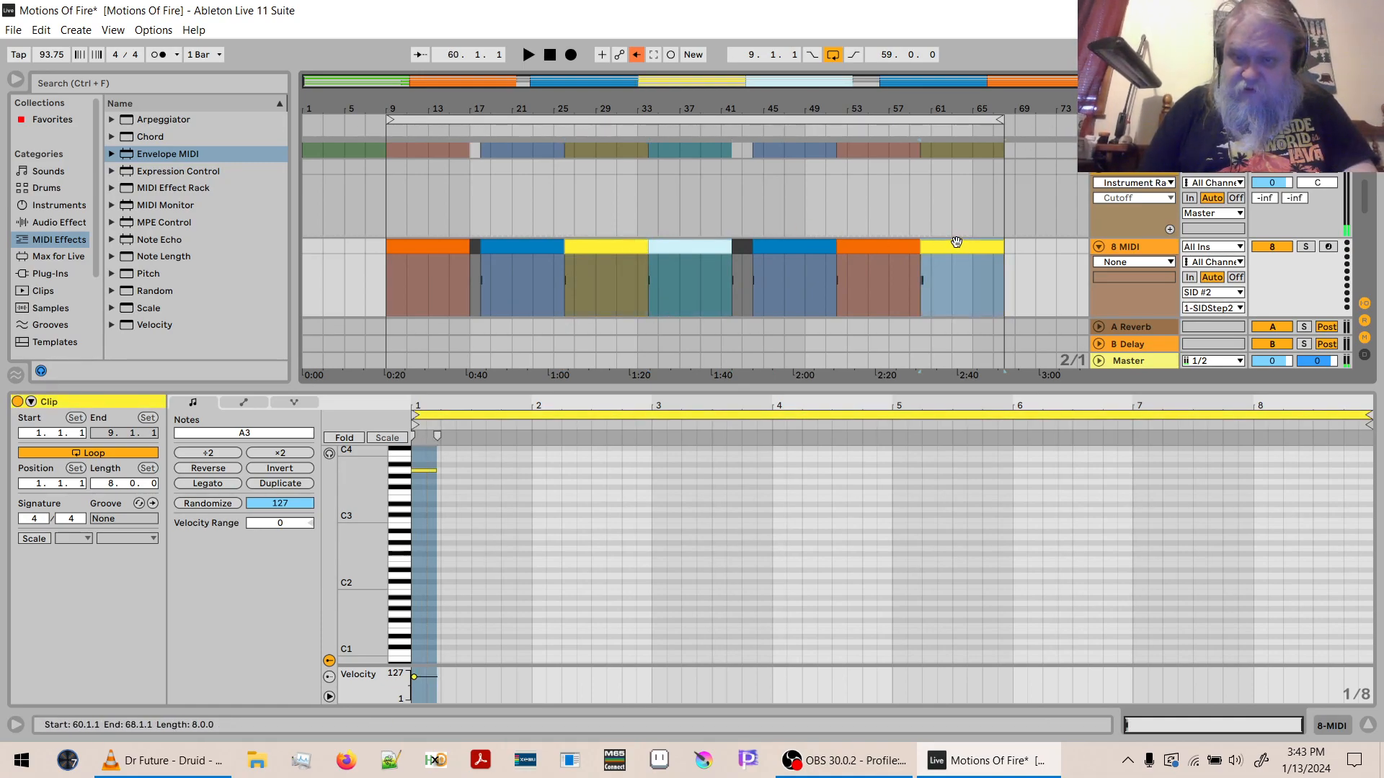
- Replace the one-bar 8 MIDI clip at bar 17 with a copy of the blue clip's first bar at bar 18, and colour it dark grey
{"action": "left_click", "coordinate": [490, 283]}
{"action": "left_click_drag", "start_coordinate": [483, 278], "coordinate": [478, 278]}
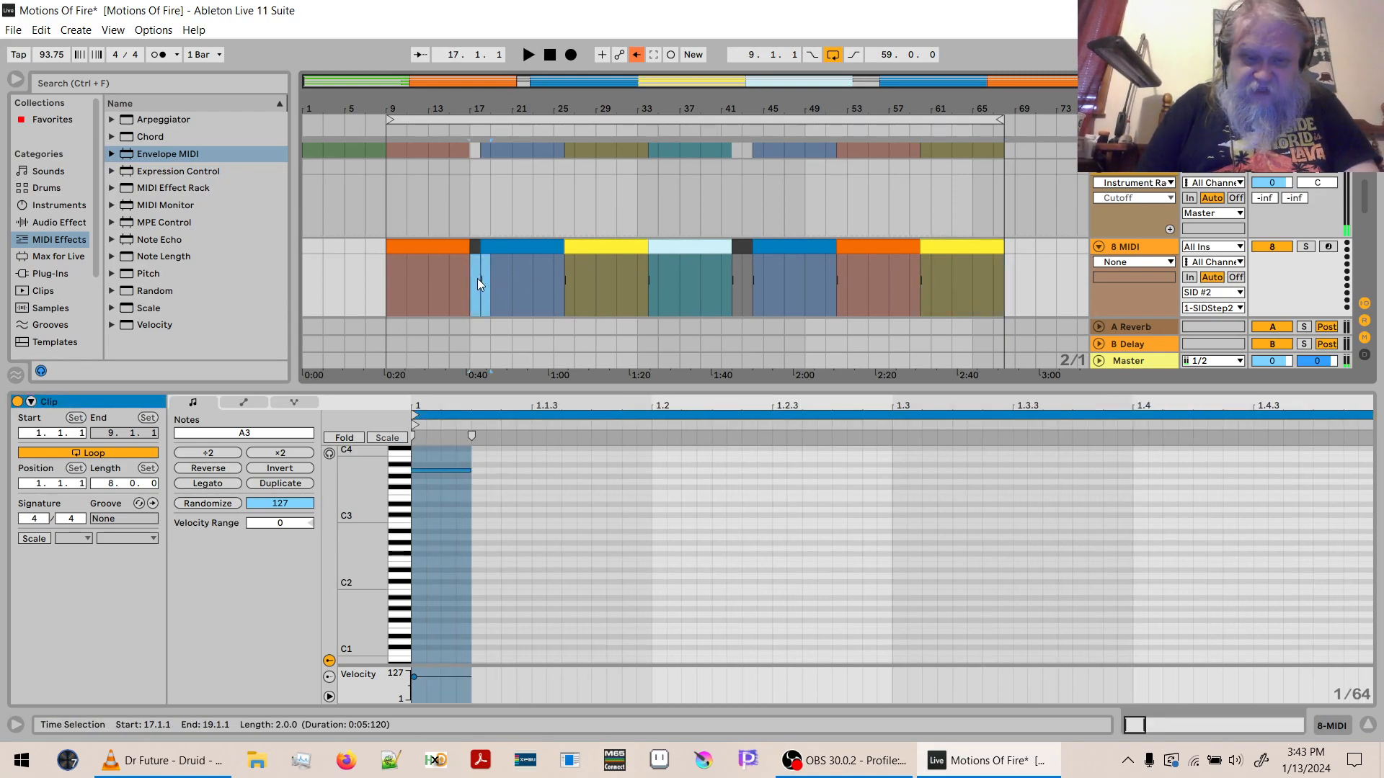
{"action": "left_click", "coordinate": [485, 283]}
{"action": "left_click", "coordinate": [486, 279]}
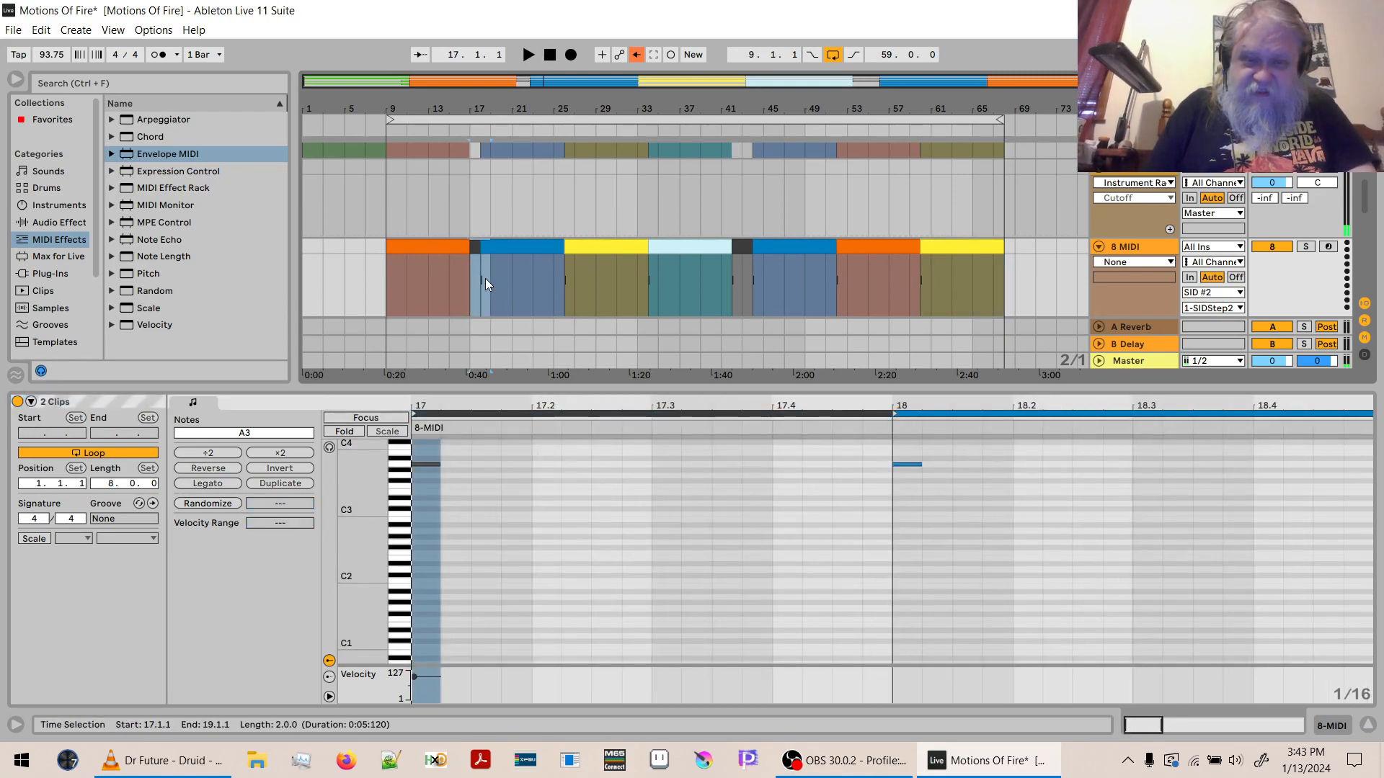
{"action": "left_click", "coordinate": [486, 279]}
{"action": "left_click", "coordinate": [486, 279]}
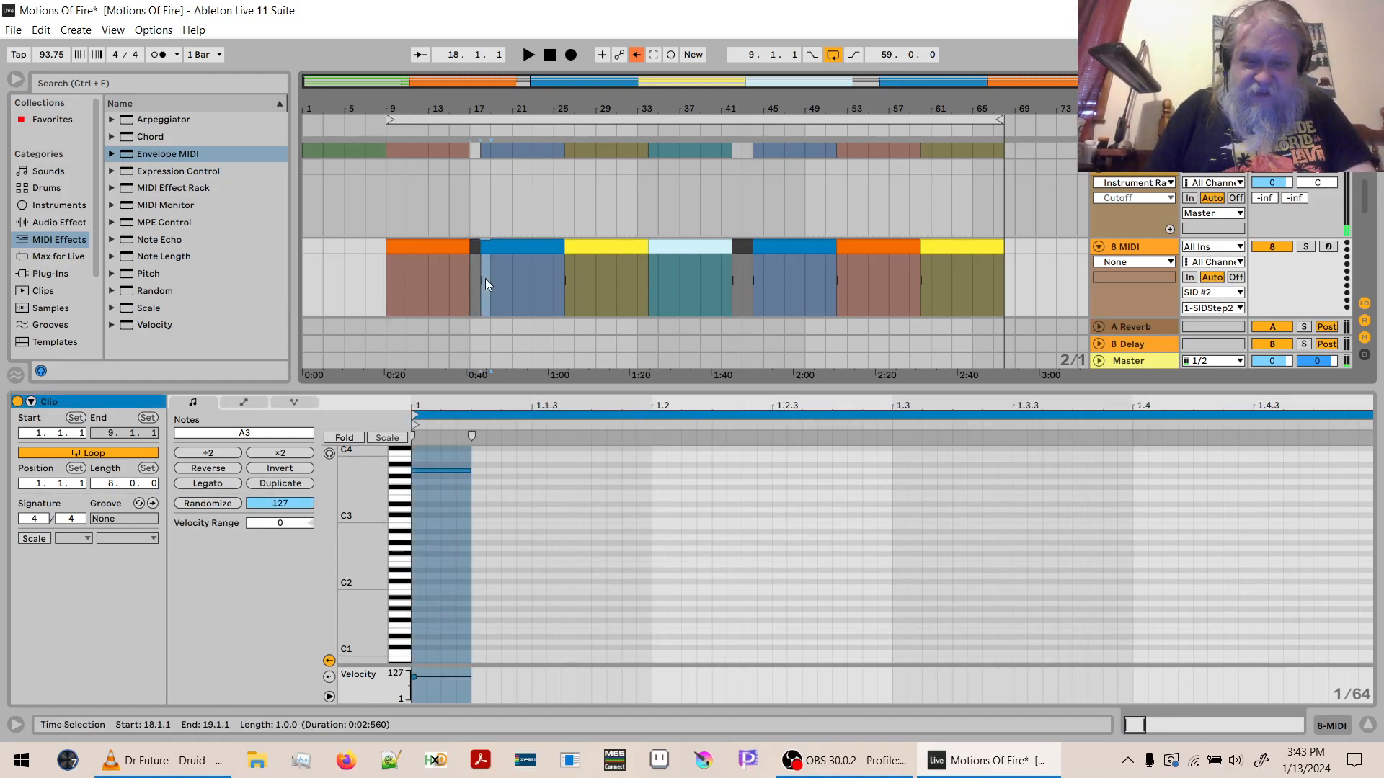
{"action": "left_click", "coordinate": [486, 278]}
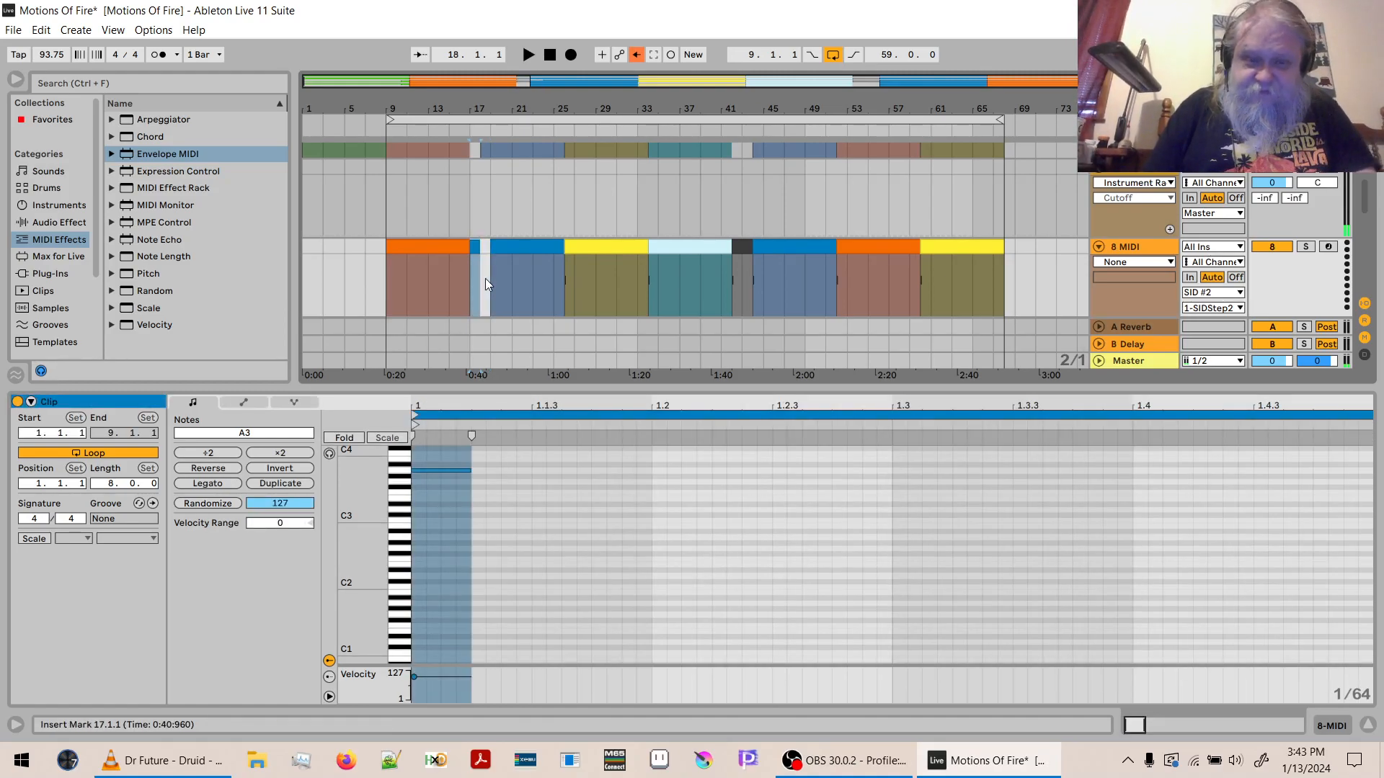
{"action": "key", "text": "ctrl+z"}
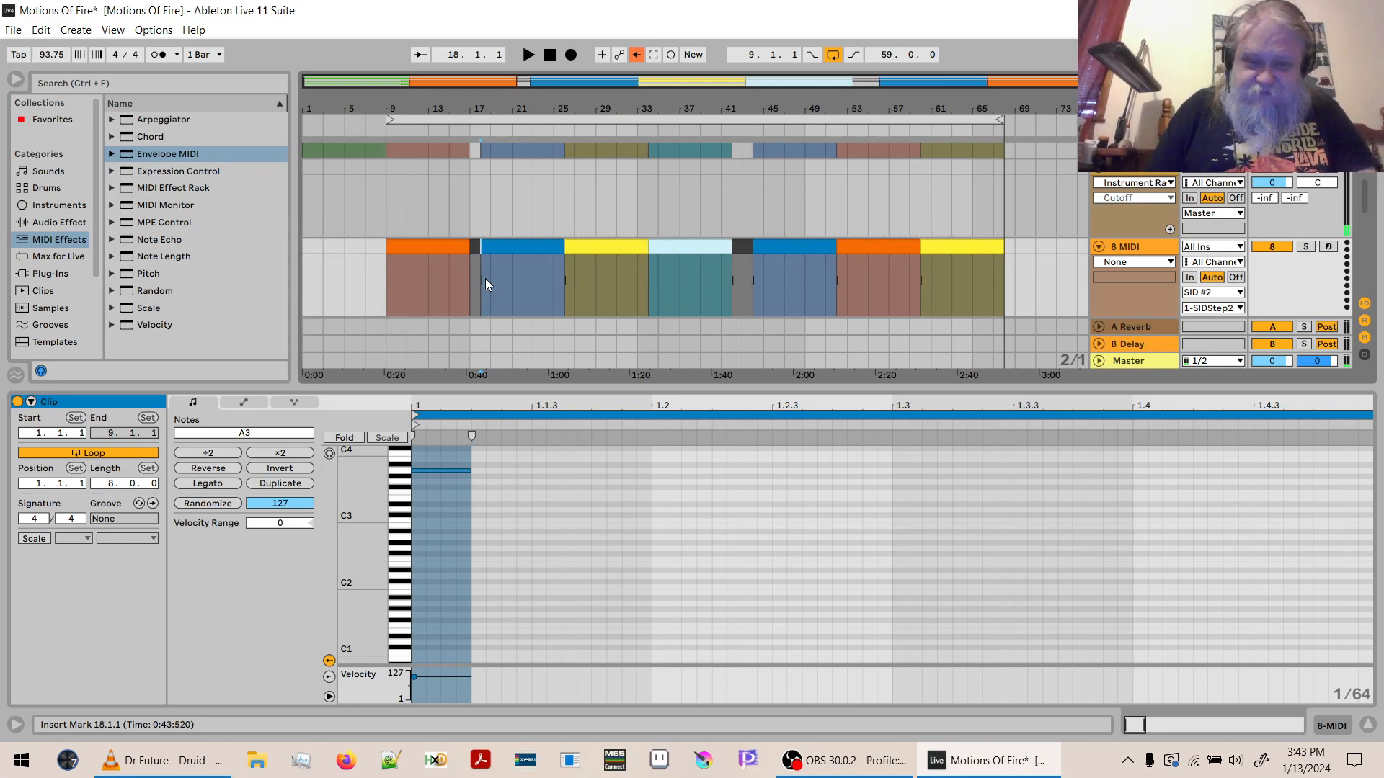
{"action": "key", "text": "Left"}
{"action": "key", "text": "ctrl+v"}
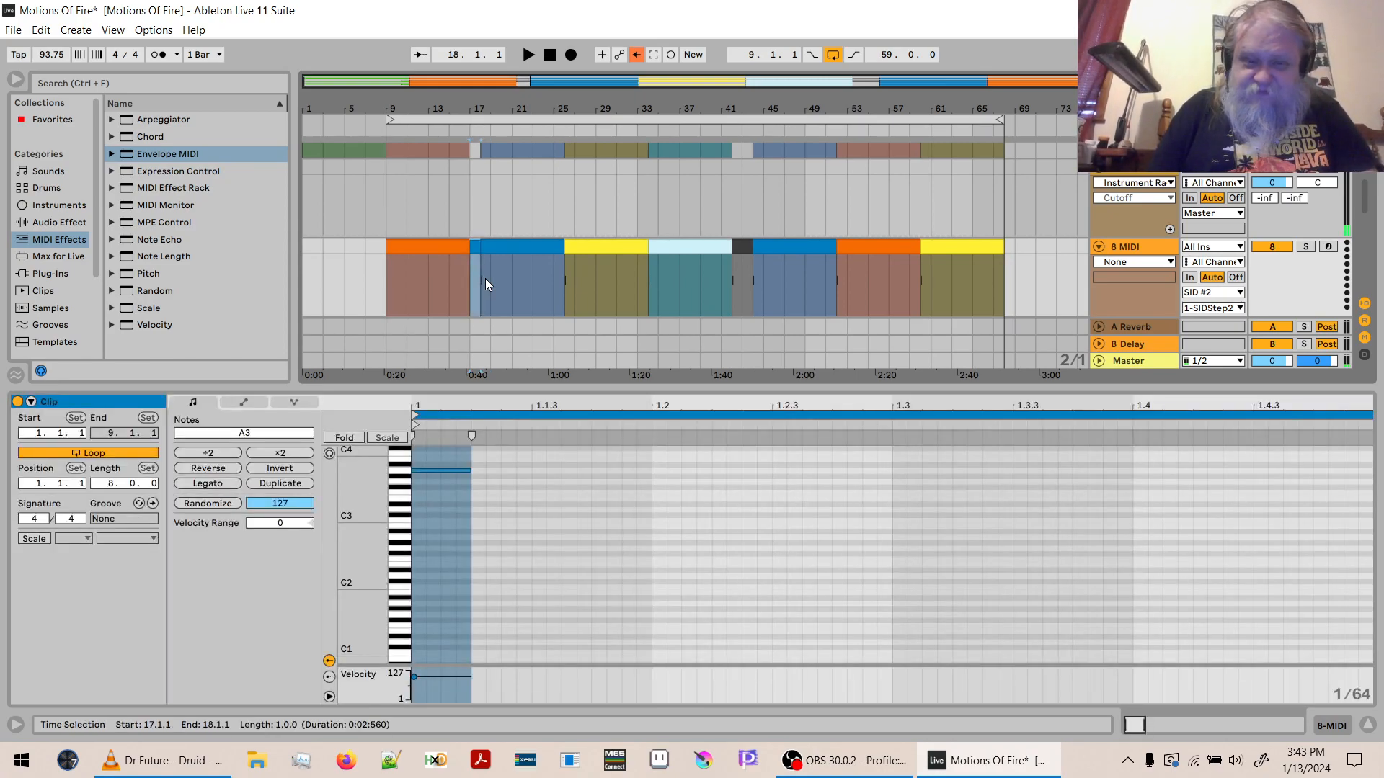
{"action": "right_click", "coordinate": [475, 253]}
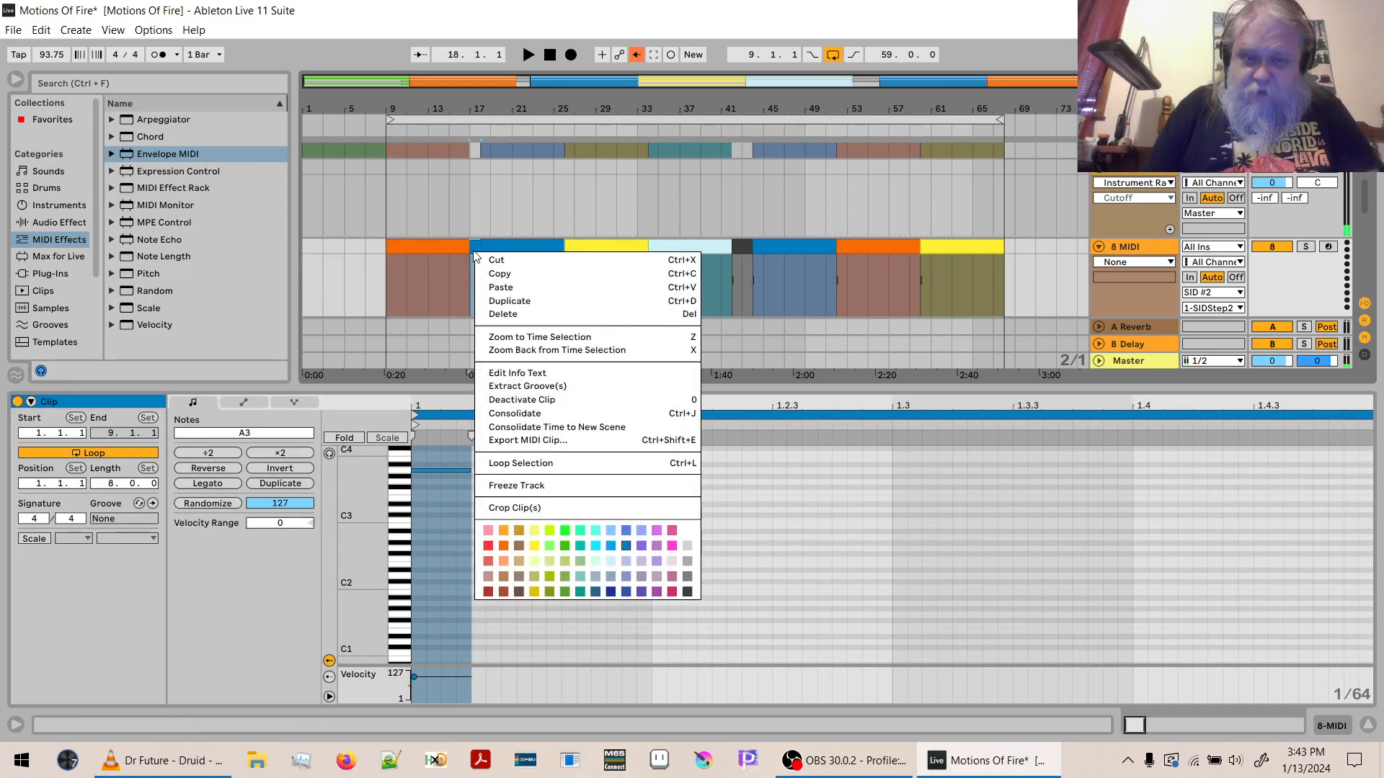
{"action": "left_click", "coordinate": [687, 591]}
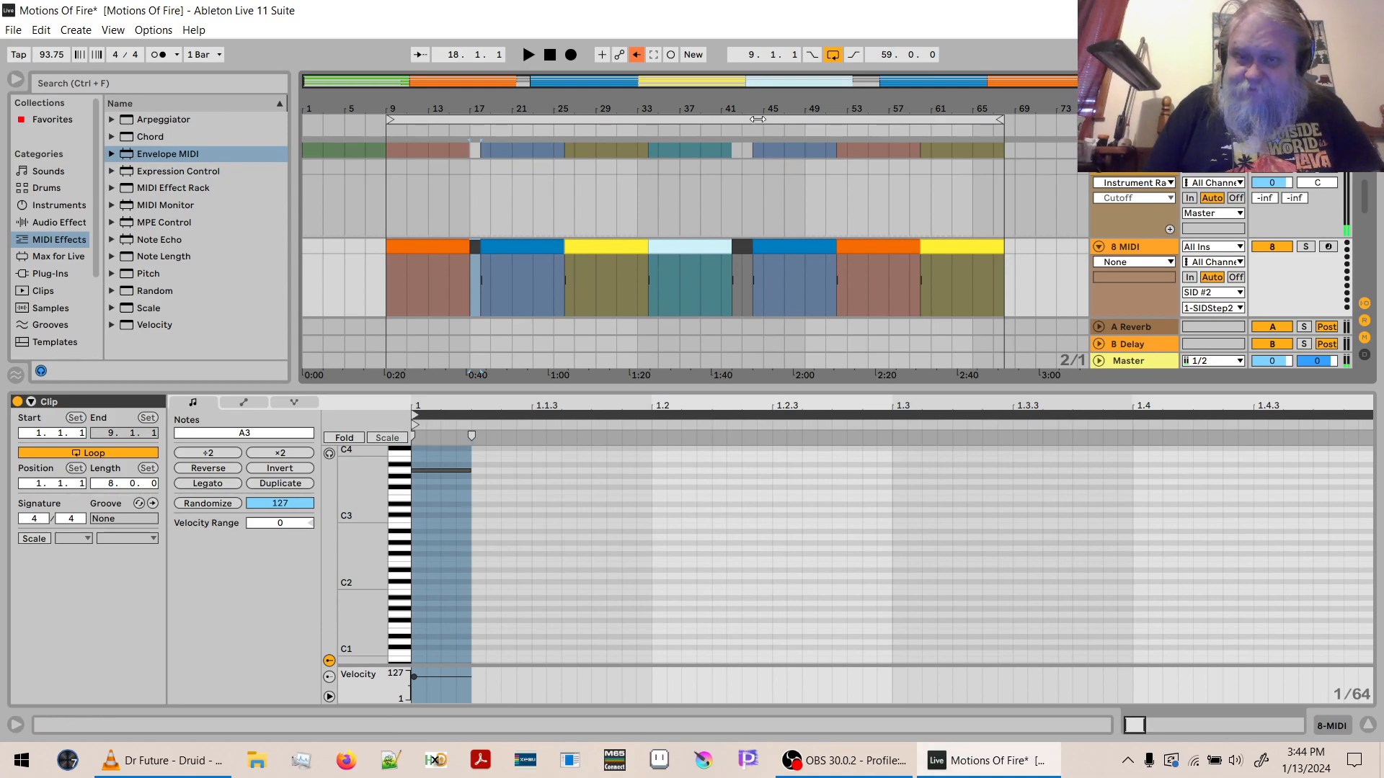
- Replace the two-bar 8 MIDI clip at bar 42 with a copy of the blue clip's first two bars at bar 44, and colour it dark grey
{"action": "left_click_drag", "start_coordinate": [759, 106], "coordinate": [758, 264]}
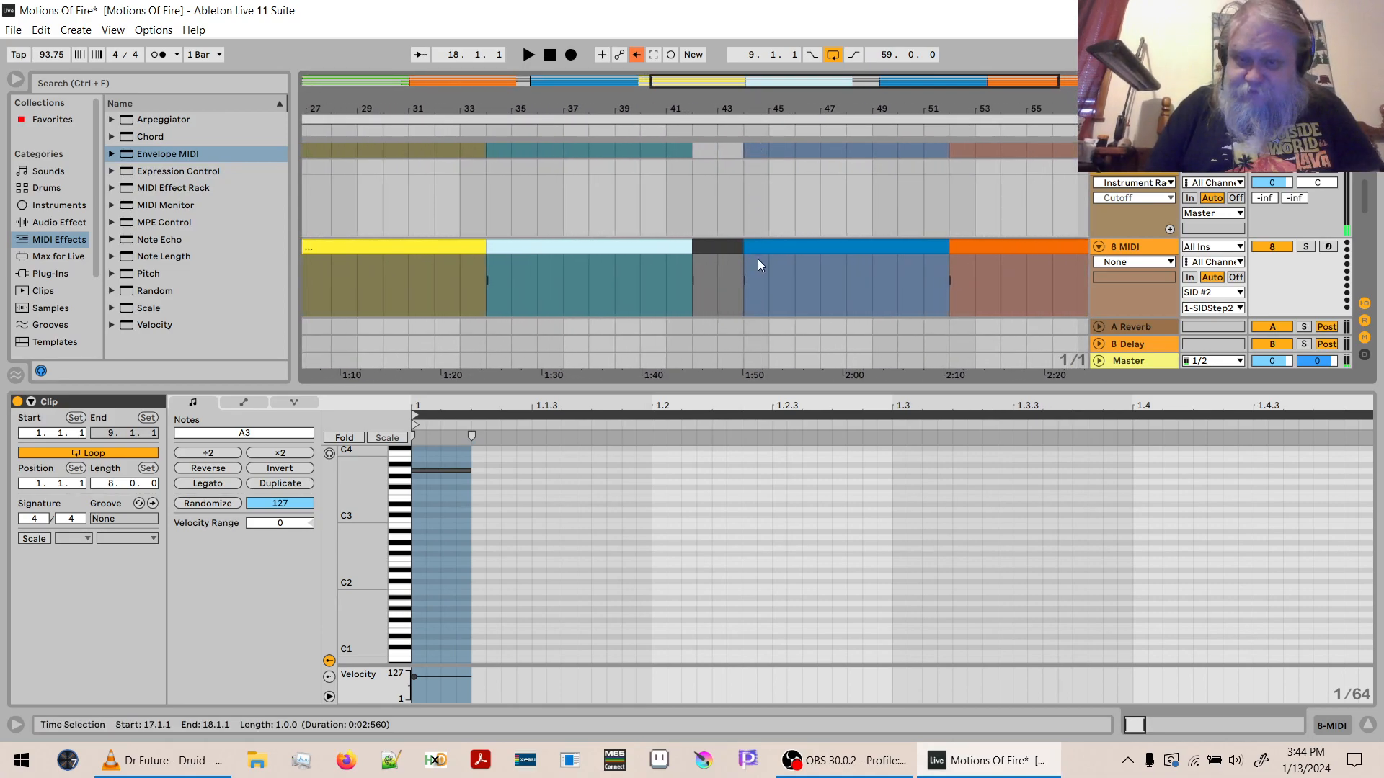
{"action": "left_click", "coordinate": [793, 277]}
{"action": "left_click", "coordinate": [712, 249]}
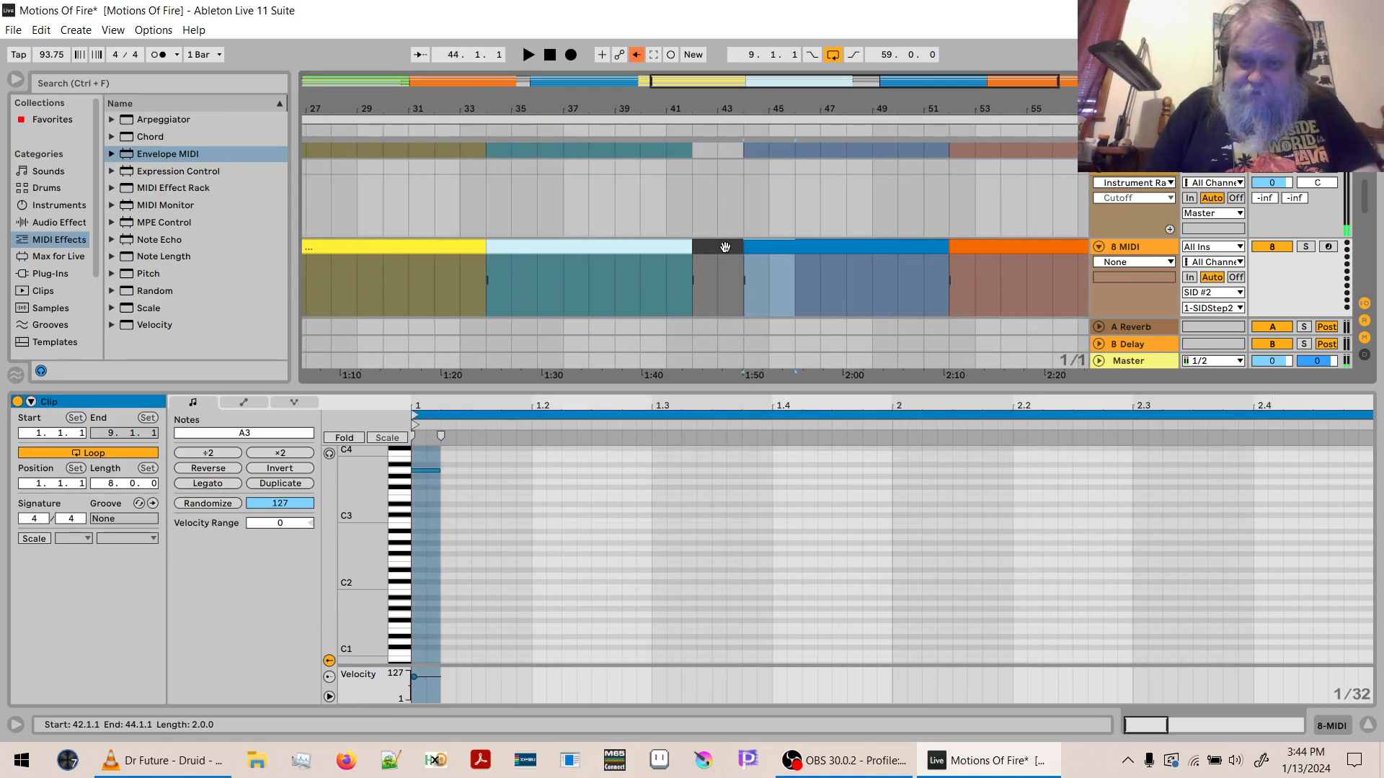
{"action": "right_click", "coordinate": [713, 251]}
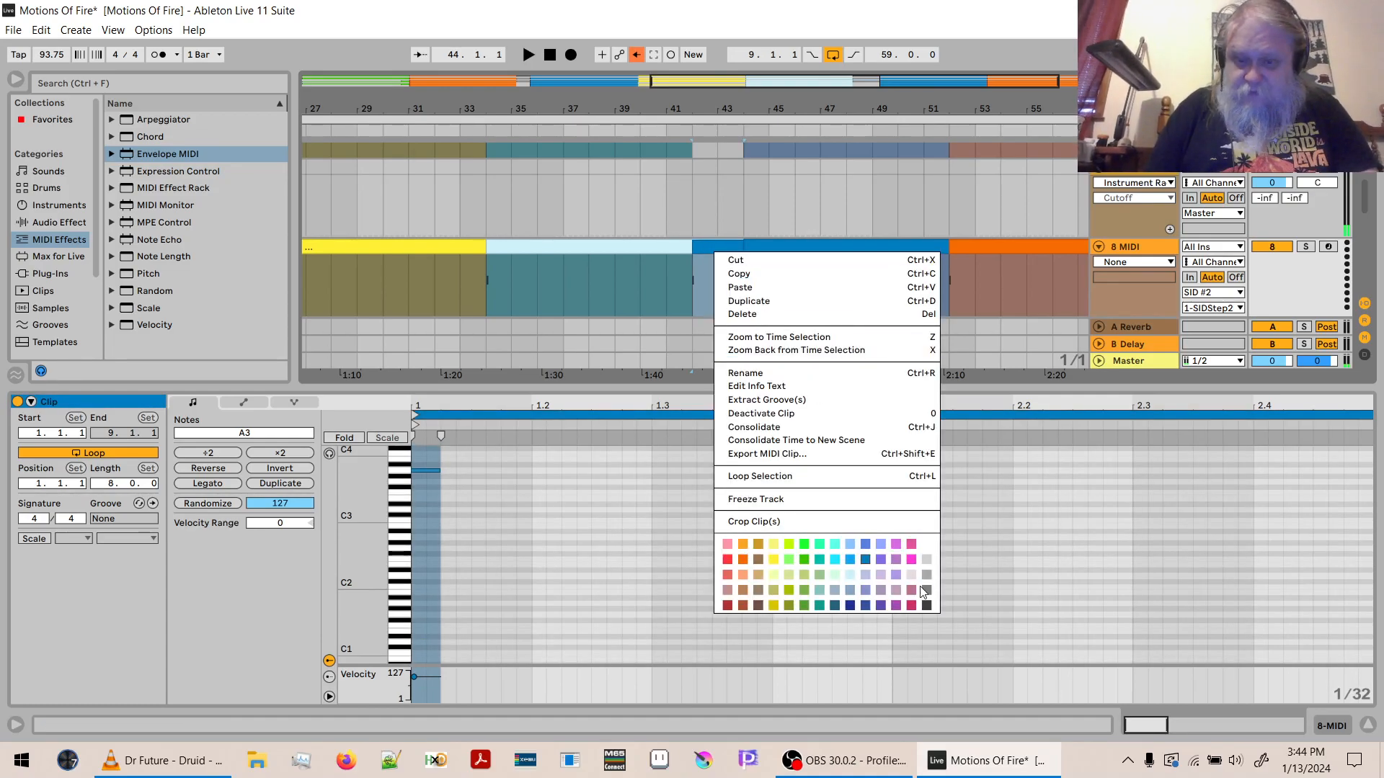
{"action": "left_click", "coordinate": [926, 606]}
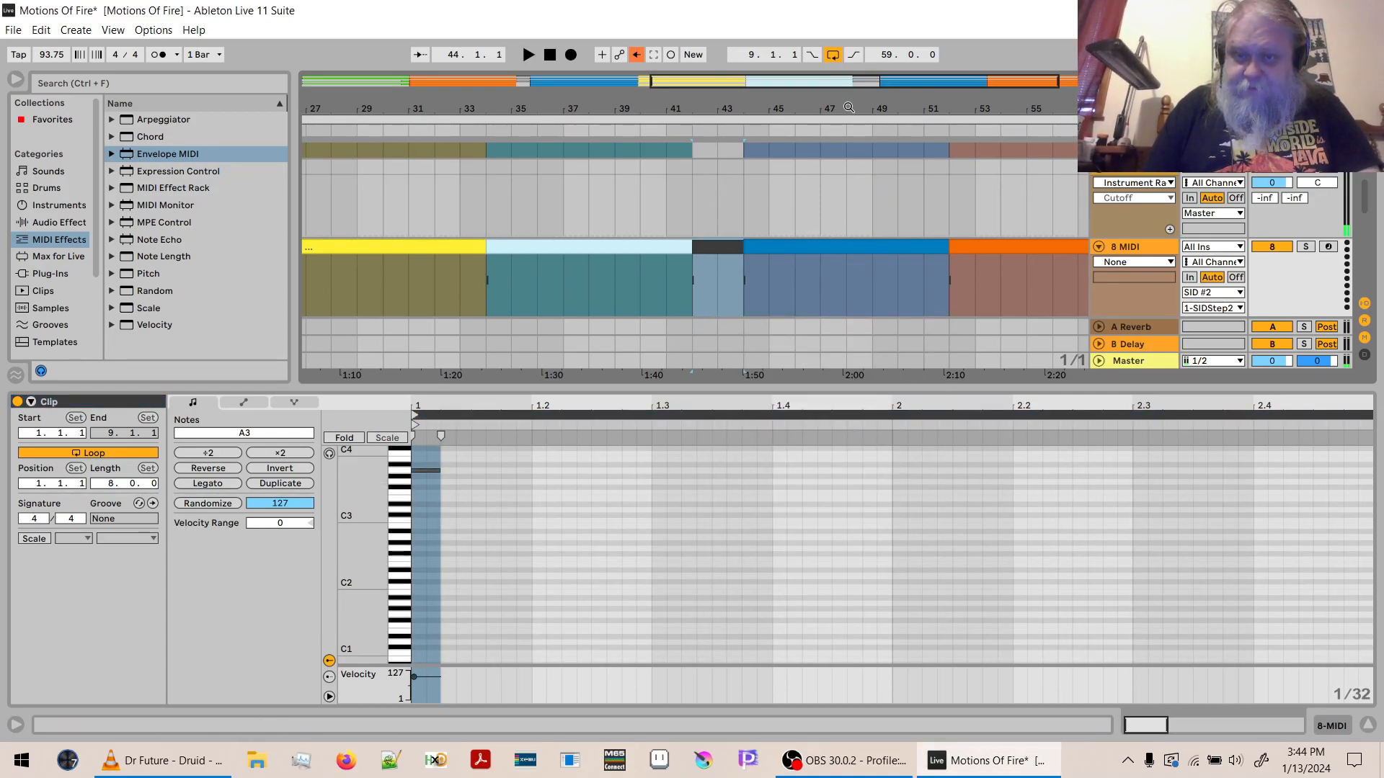
- Play briefly from the orange 8 MIDI clip at bar 9, and open the SIDStep2 window of the SID #2 track
{"action": "left_click_drag", "start_coordinate": [846, 108], "coordinate": [846, 43]}
{"action": "left_click", "coordinate": [1123, 216]}
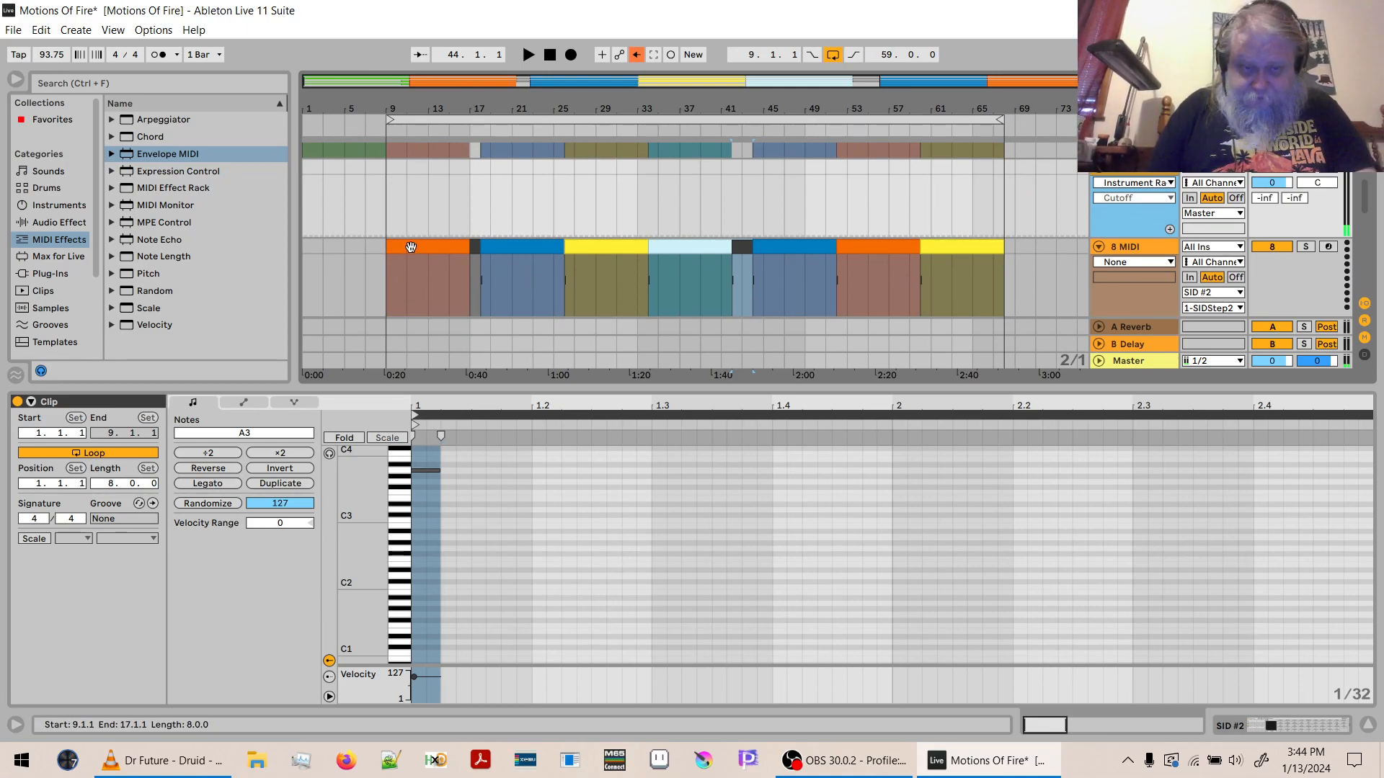
{"action": "left_click", "coordinate": [410, 247]}
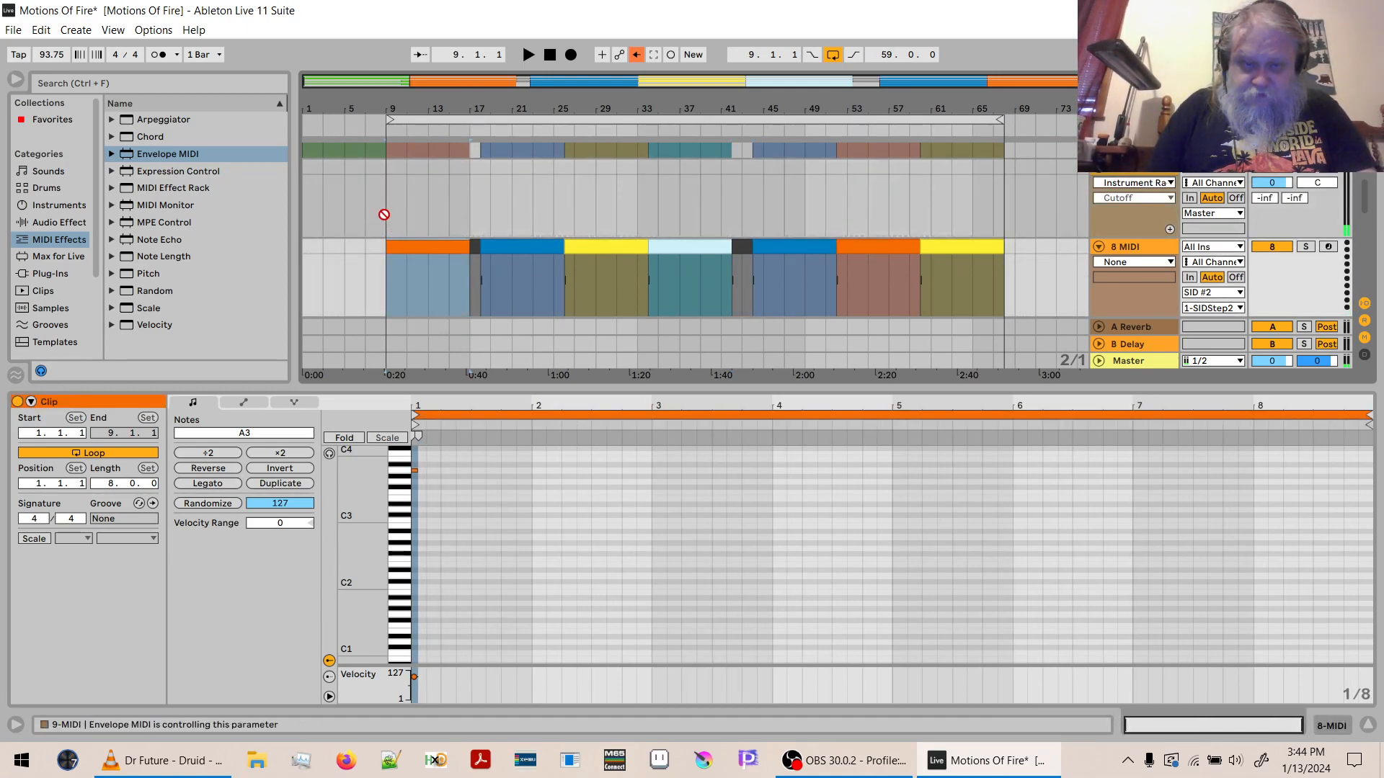
{"action": "key", "text": "space"}
{"action": "left_click", "coordinate": [1140, 214]}
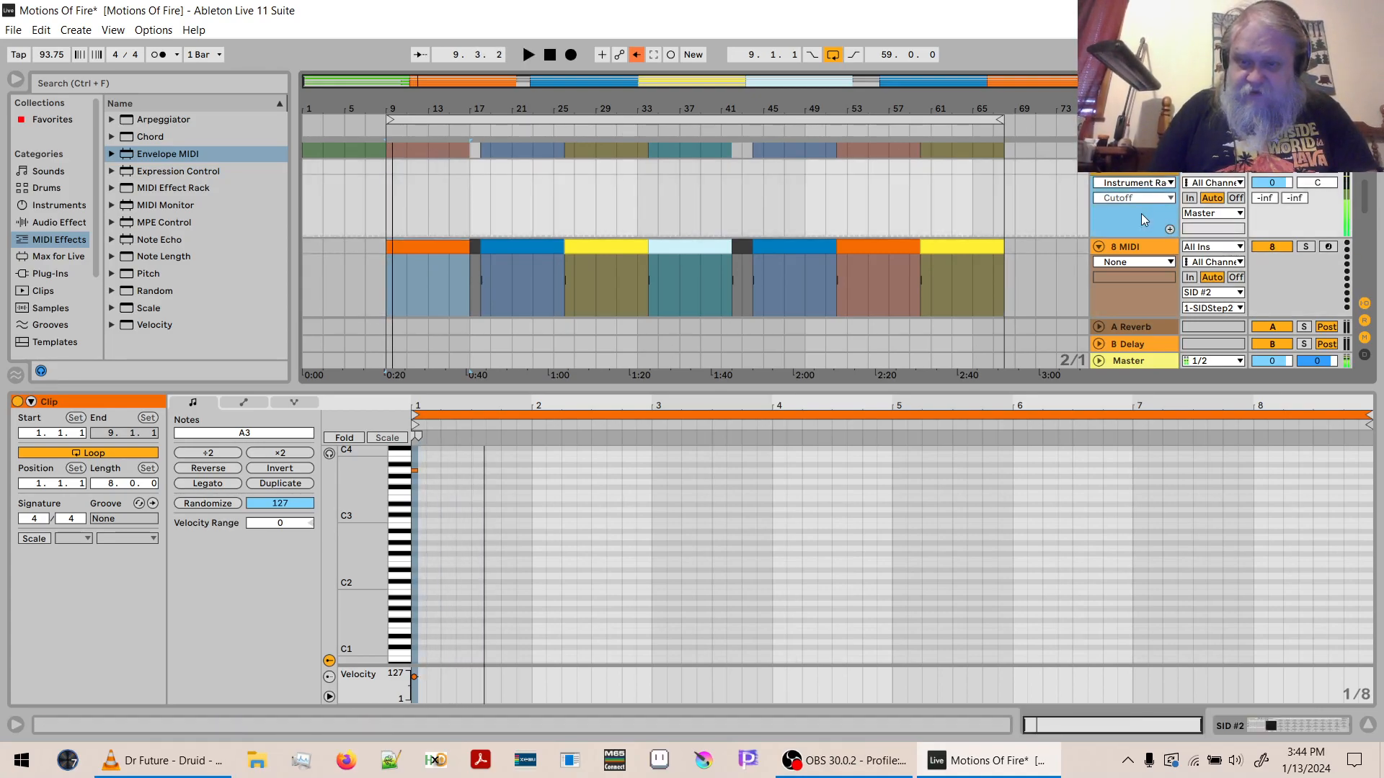
{"action": "key", "text": "shift+Tab"}
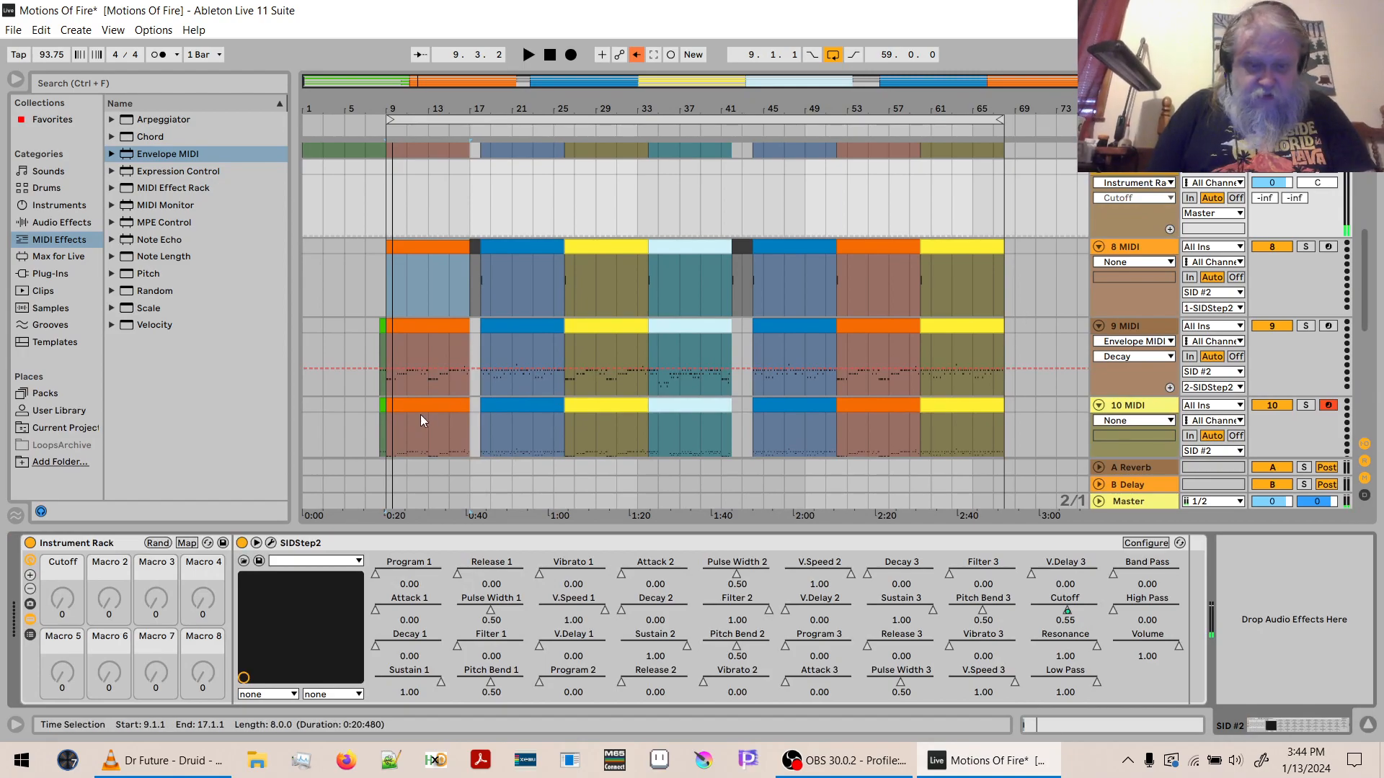
{"action": "left_click", "coordinate": [270, 543]}
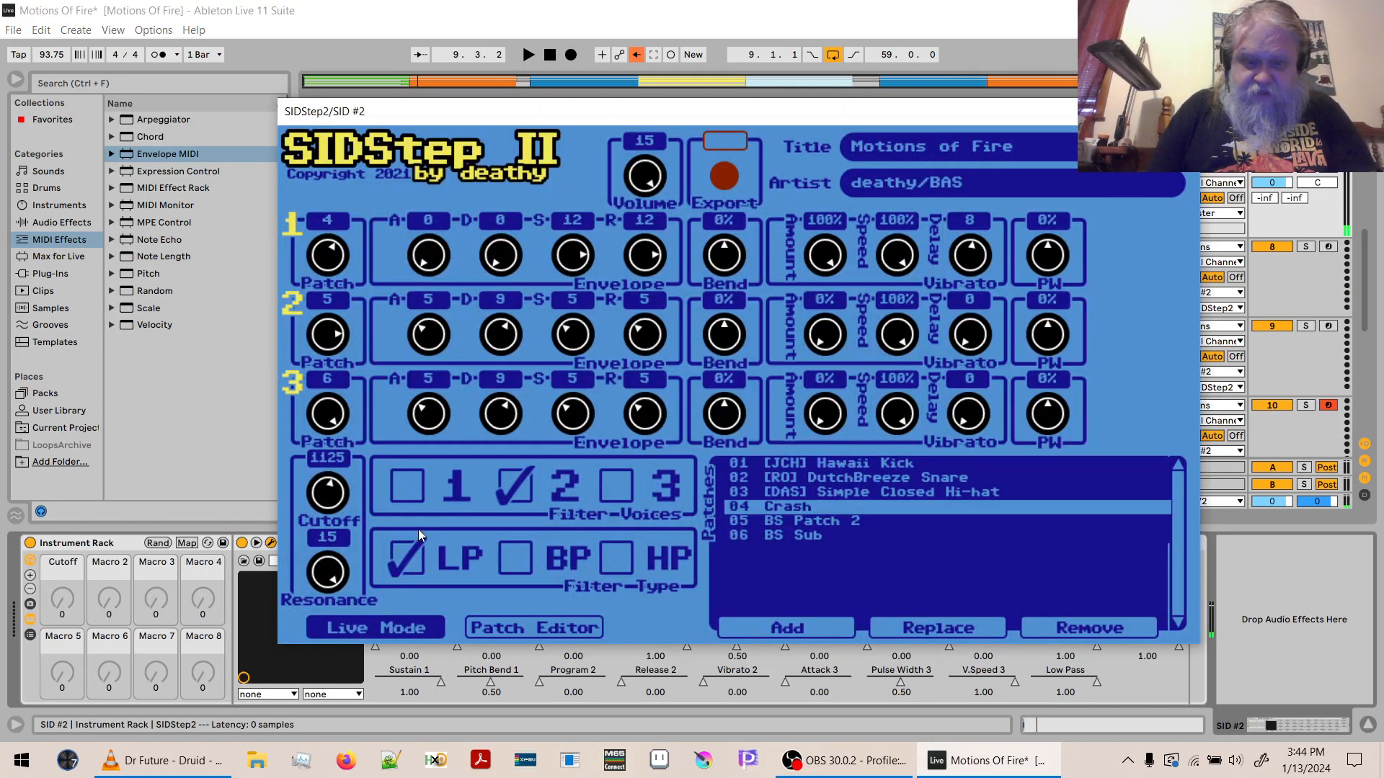
- Set the Crash patch's envelope sustain to 8 in the Patch Editor, and audition the arrangement from bar 9 in Live Mode
{"action": "left_click", "coordinate": [535, 630]}
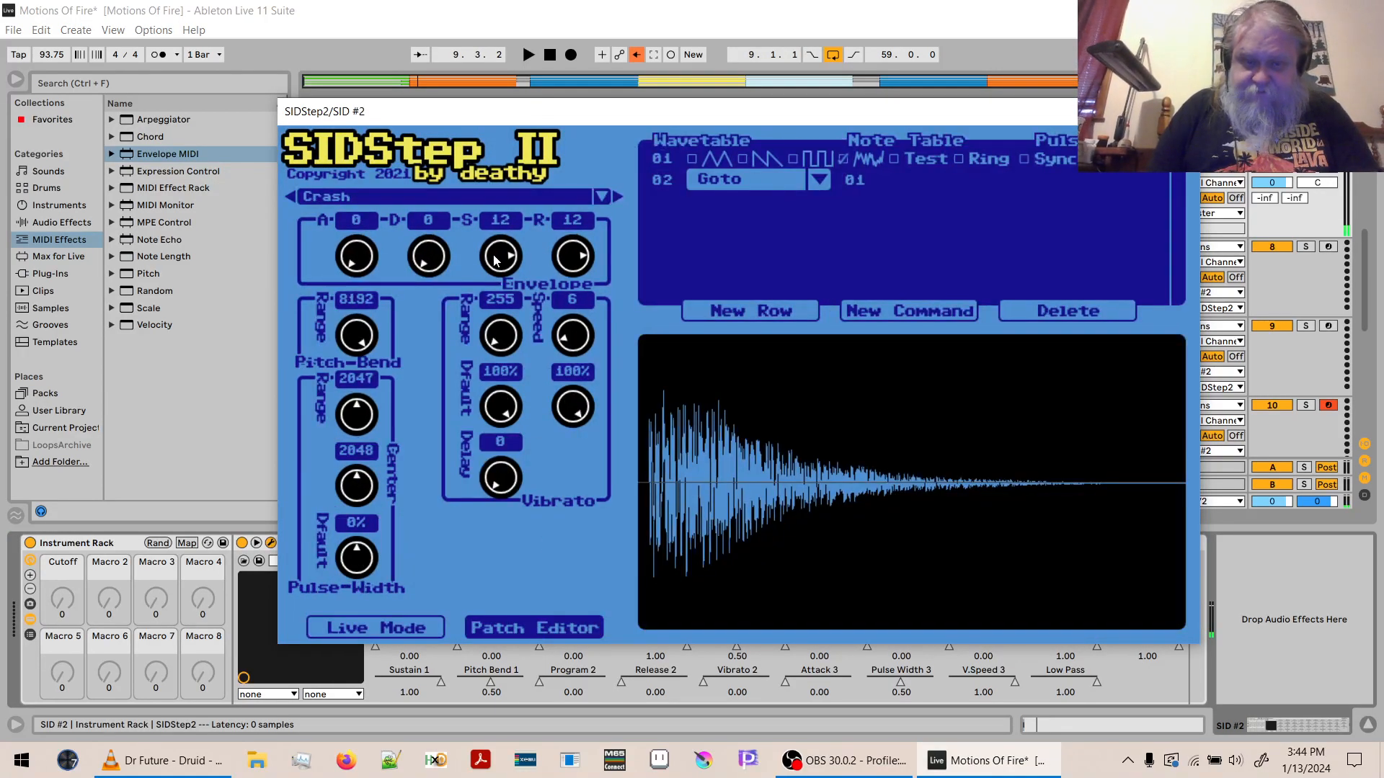
{"action": "left_click_drag", "start_coordinate": [495, 267], "coordinate": [494, 323]}
{"action": "left_click", "coordinate": [386, 625]}
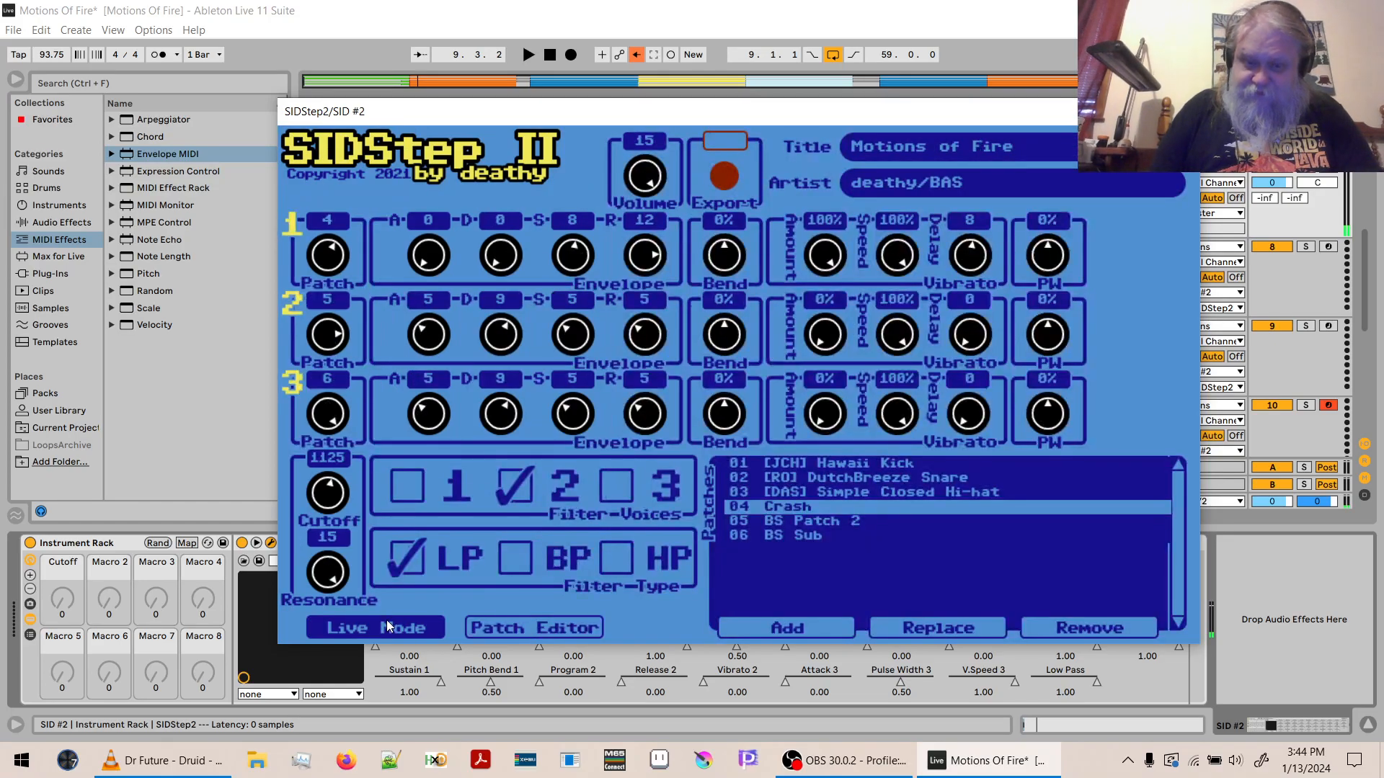
{"action": "key", "text": "space"}
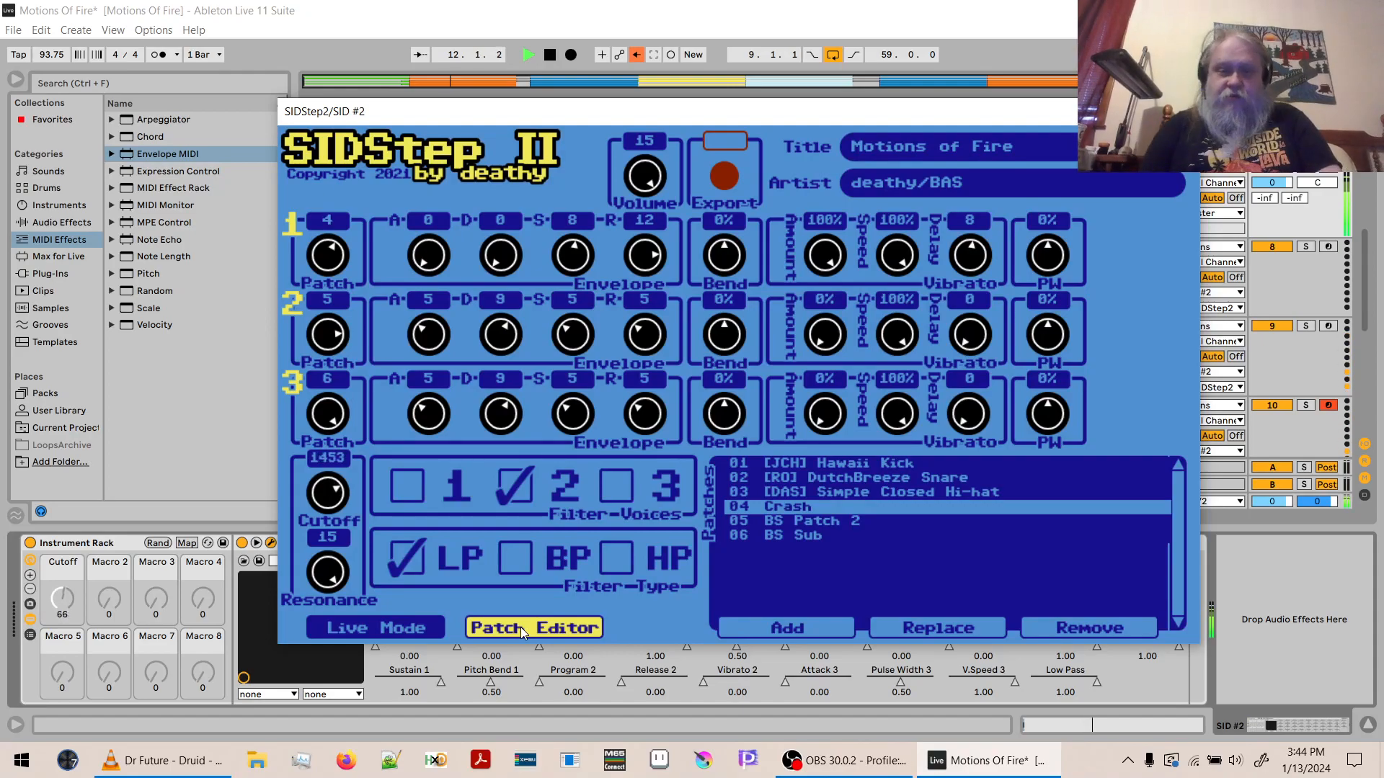
{"action": "left_click", "coordinate": [1276, 280]}
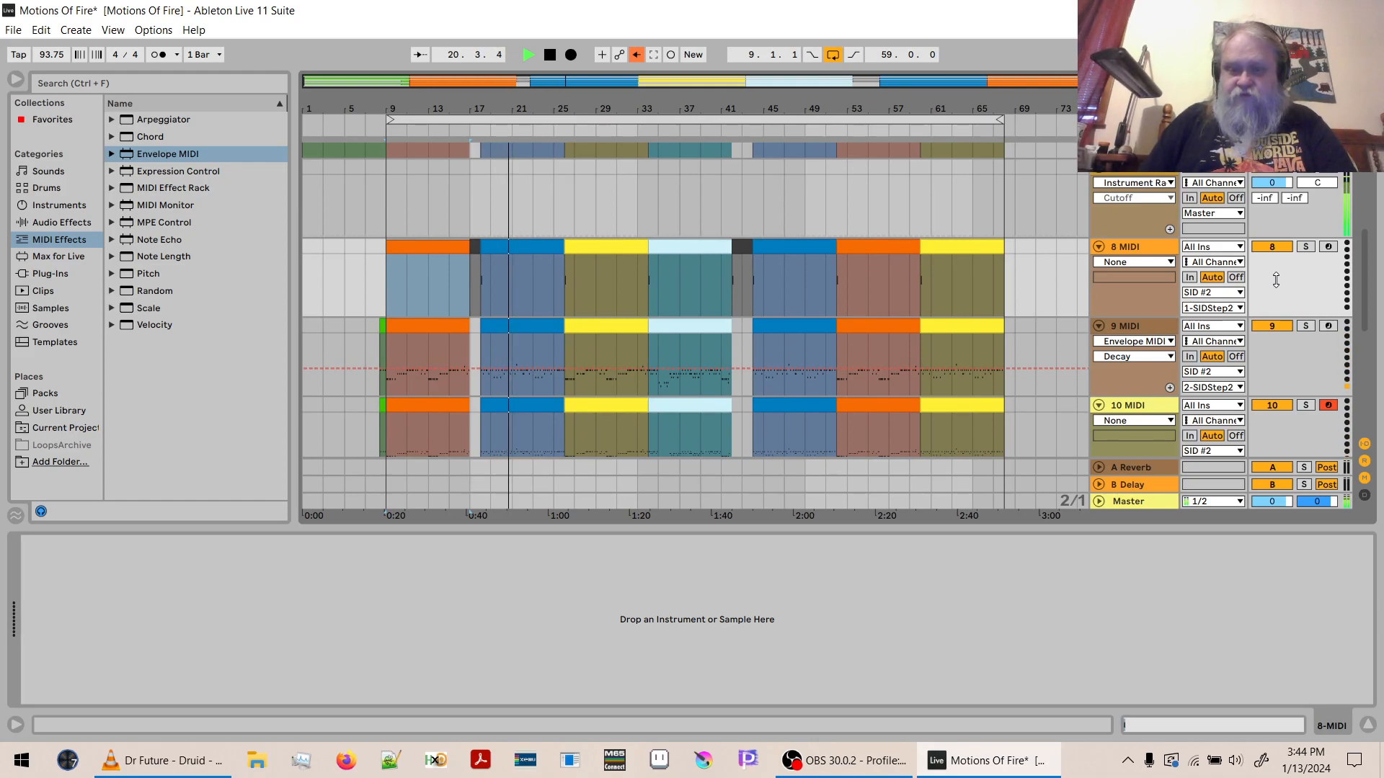
{"action": "key", "text": "space"}
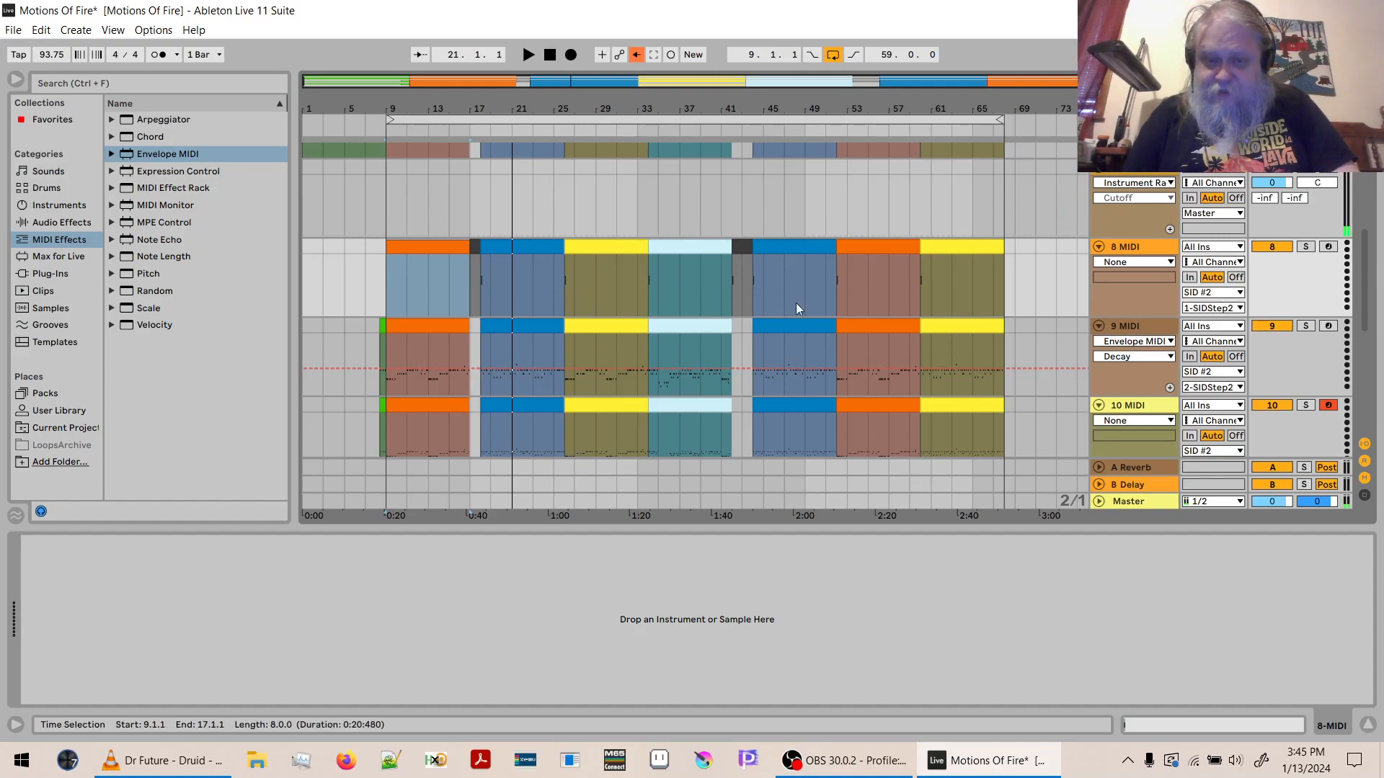
- Try to transpose all notes of the blue 9 MIDI clip at bar 18 up by 12 semitones, then undo it and compare by playback
{"action": "double_click", "coordinate": [535, 328]}
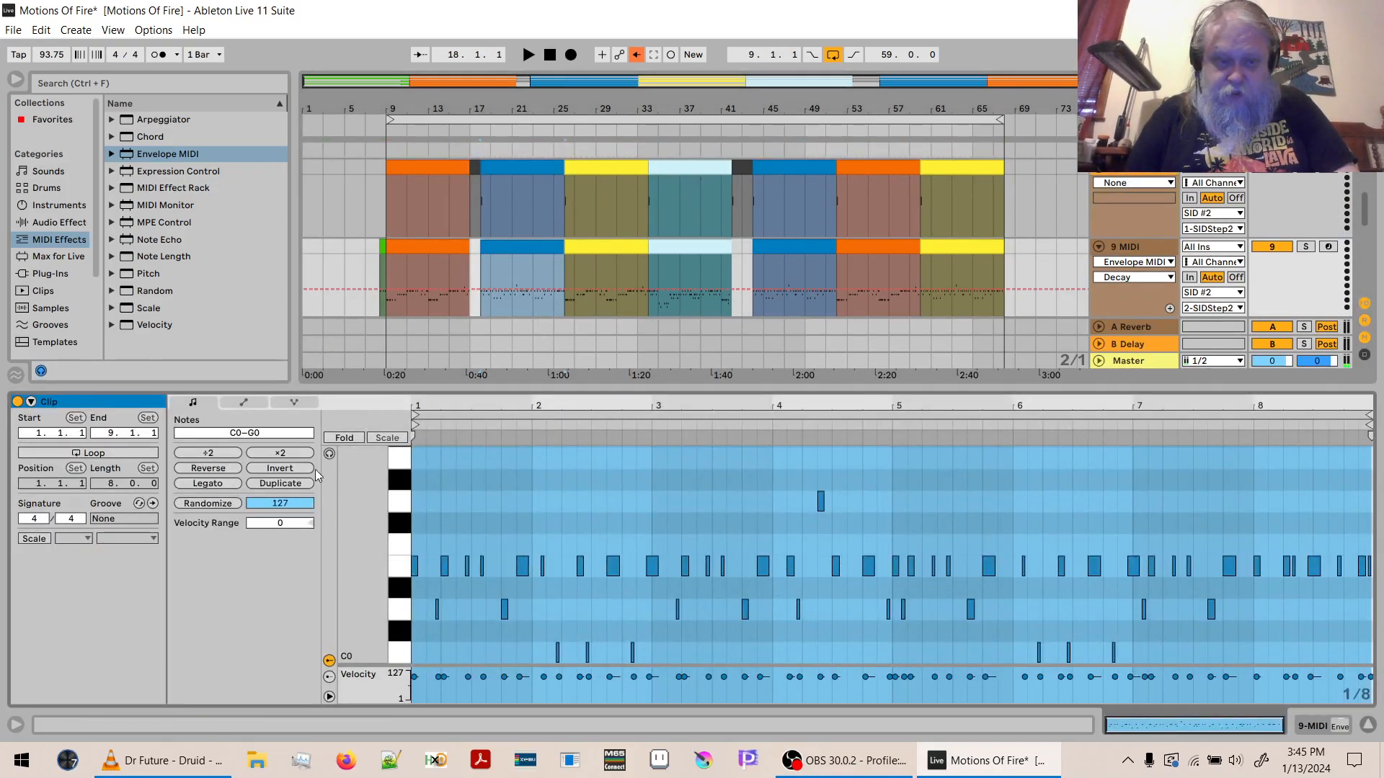
{"action": "left_click", "coordinate": [414, 481]}
{"action": "left_click", "coordinate": [268, 436]}
{"action": "type", "text": "12"}
{"action": "key", "text": "Return"}
{"action": "key", "text": "space"}
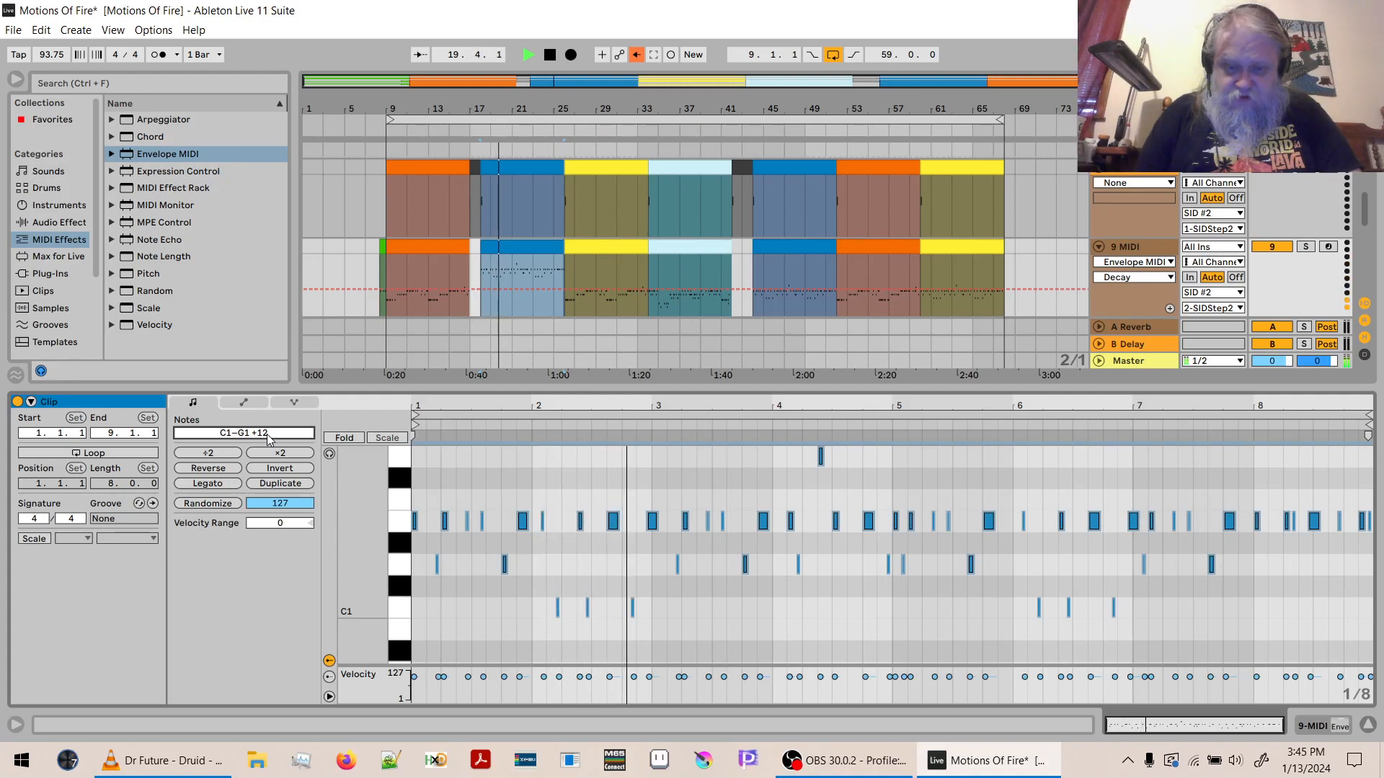
{"action": "key", "text": "space"}
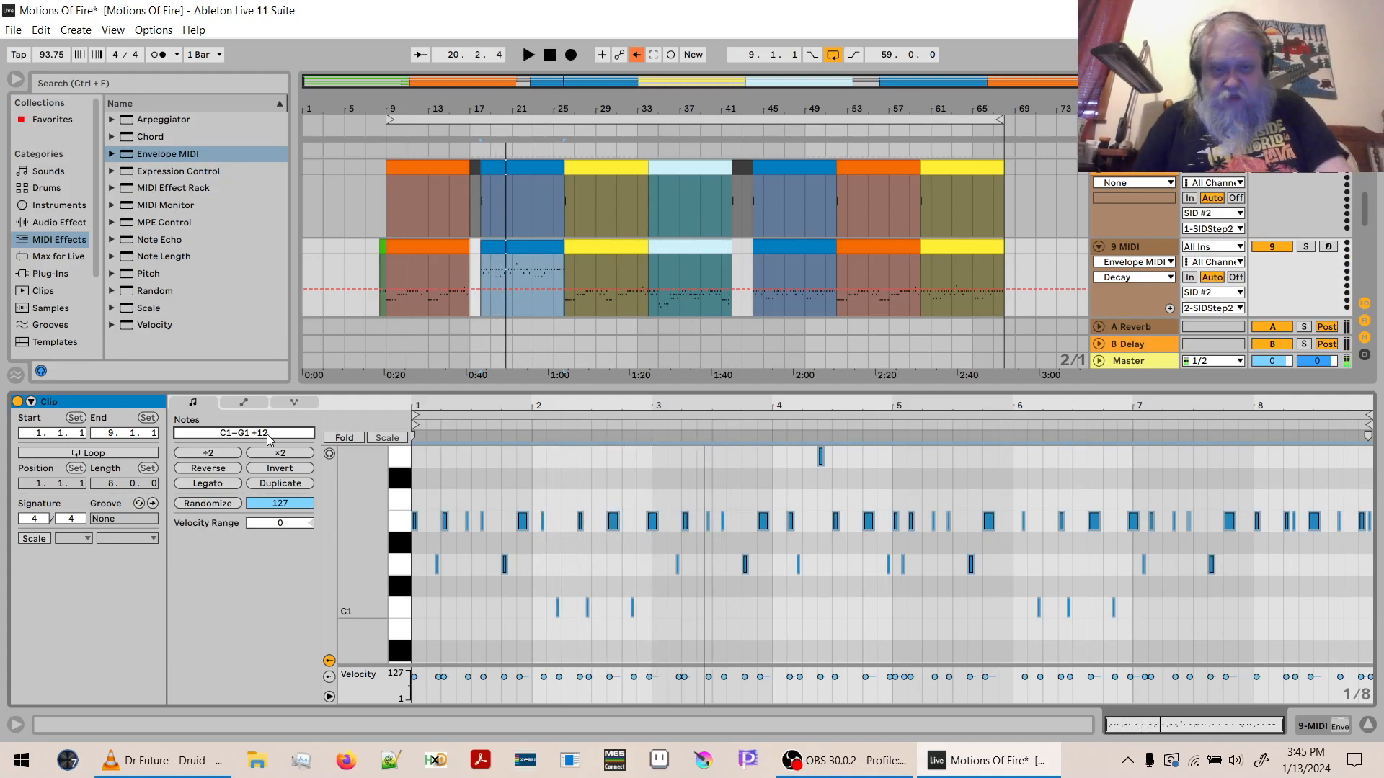
{"action": "key", "text": "ctrl+z"}
{"action": "key", "text": "space"}
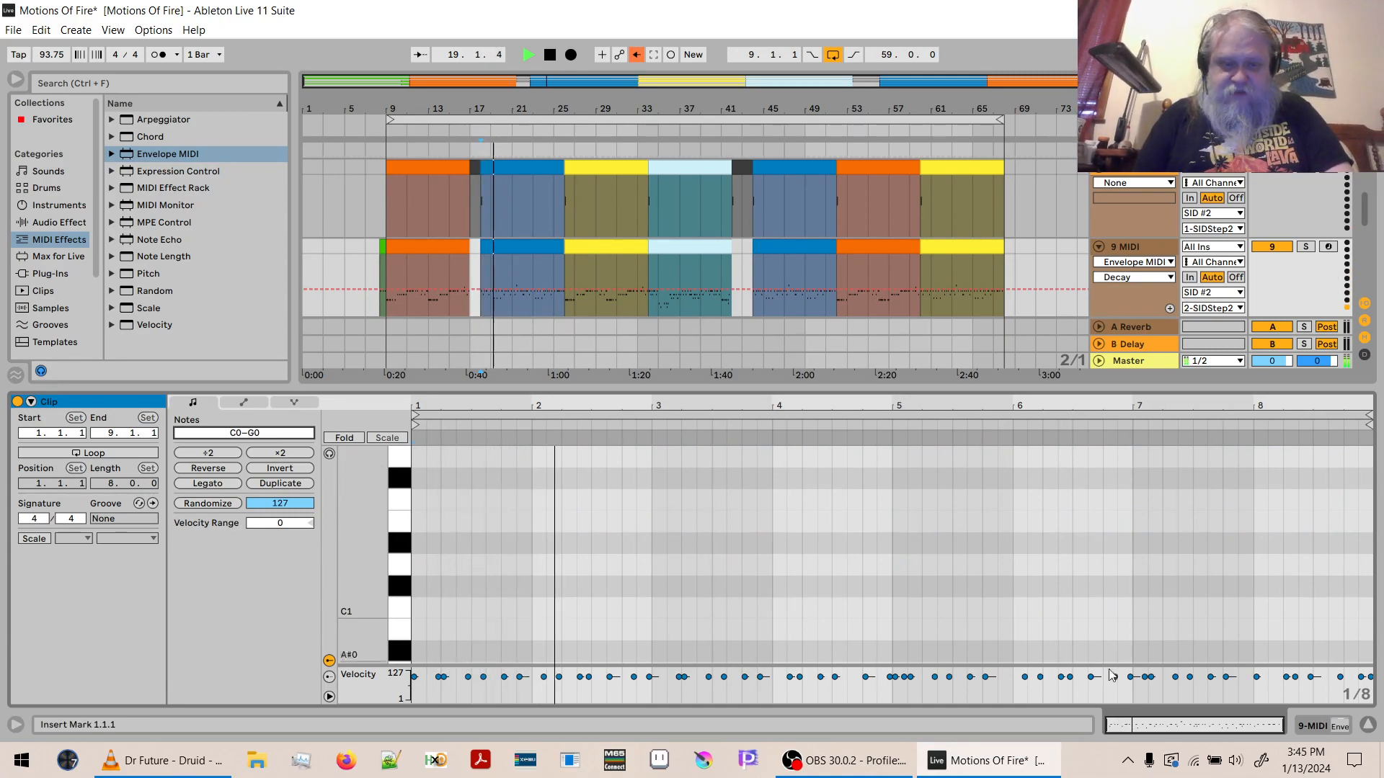
- Hide the clip detail view, collapse the Drums track, and stop playback
{"action": "left_click", "coordinate": [1367, 726]}
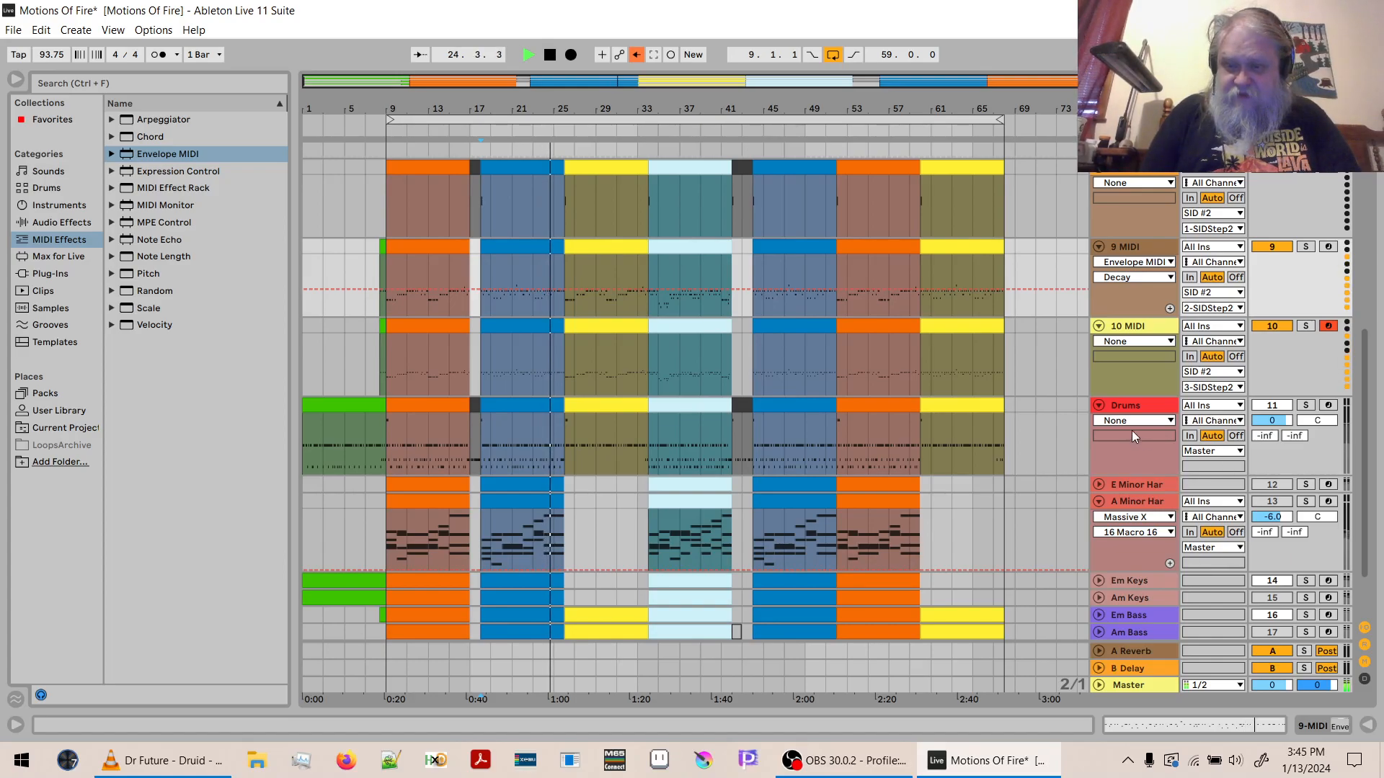
{"action": "left_click", "coordinate": [1099, 405]}
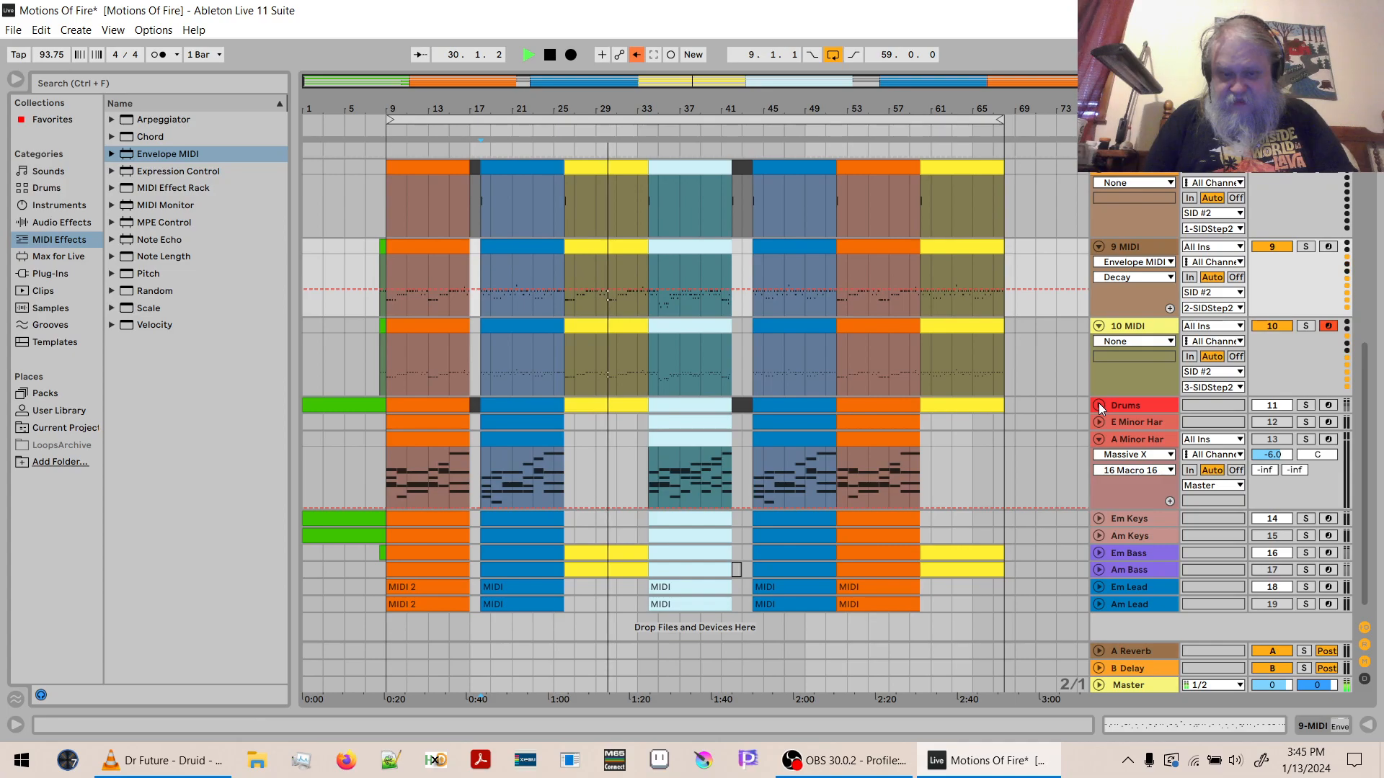
{"action": "key", "text": "space"}
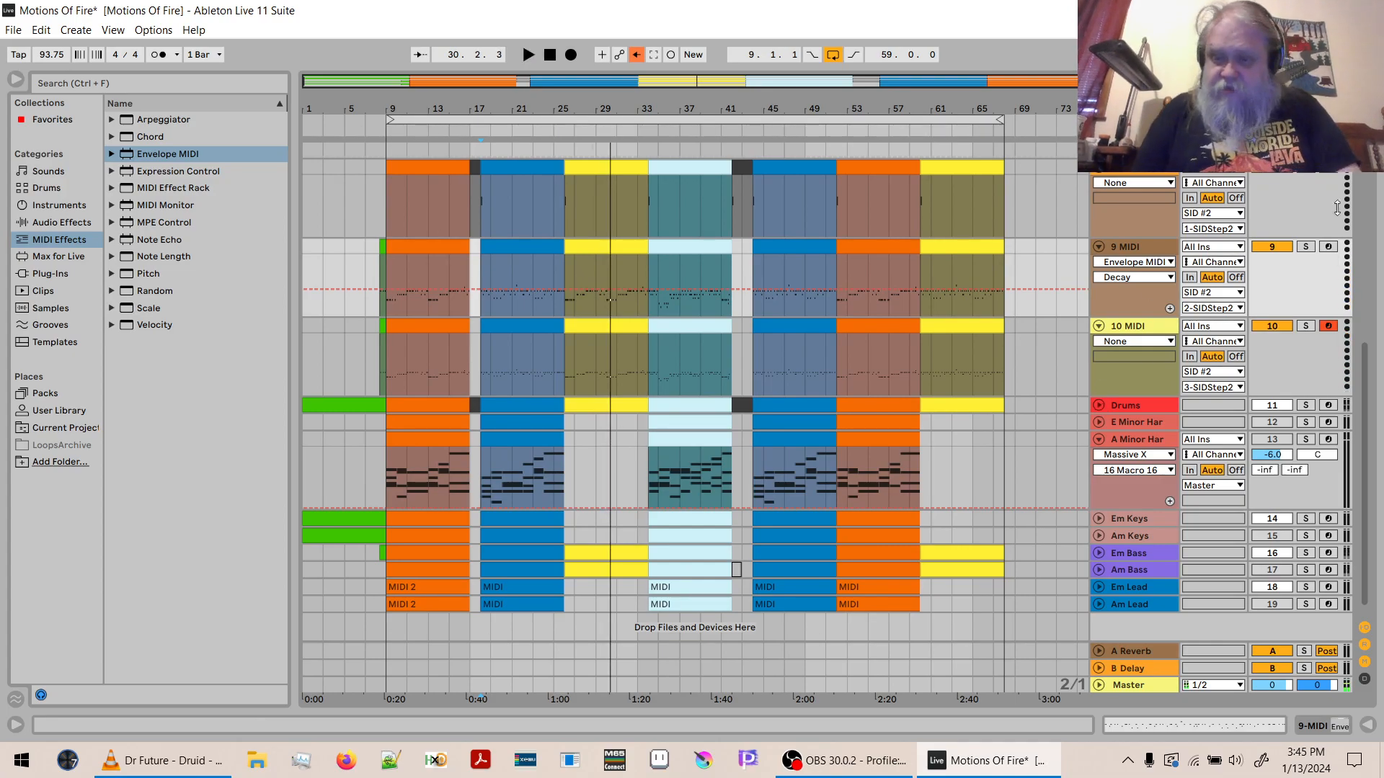
- Show the 9 MIDI track's Envelope MIDI device and give its Amount parameter a separate automation lane
{"action": "left_click_drag", "start_coordinate": [1367, 363], "coordinate": [1369, 280]}
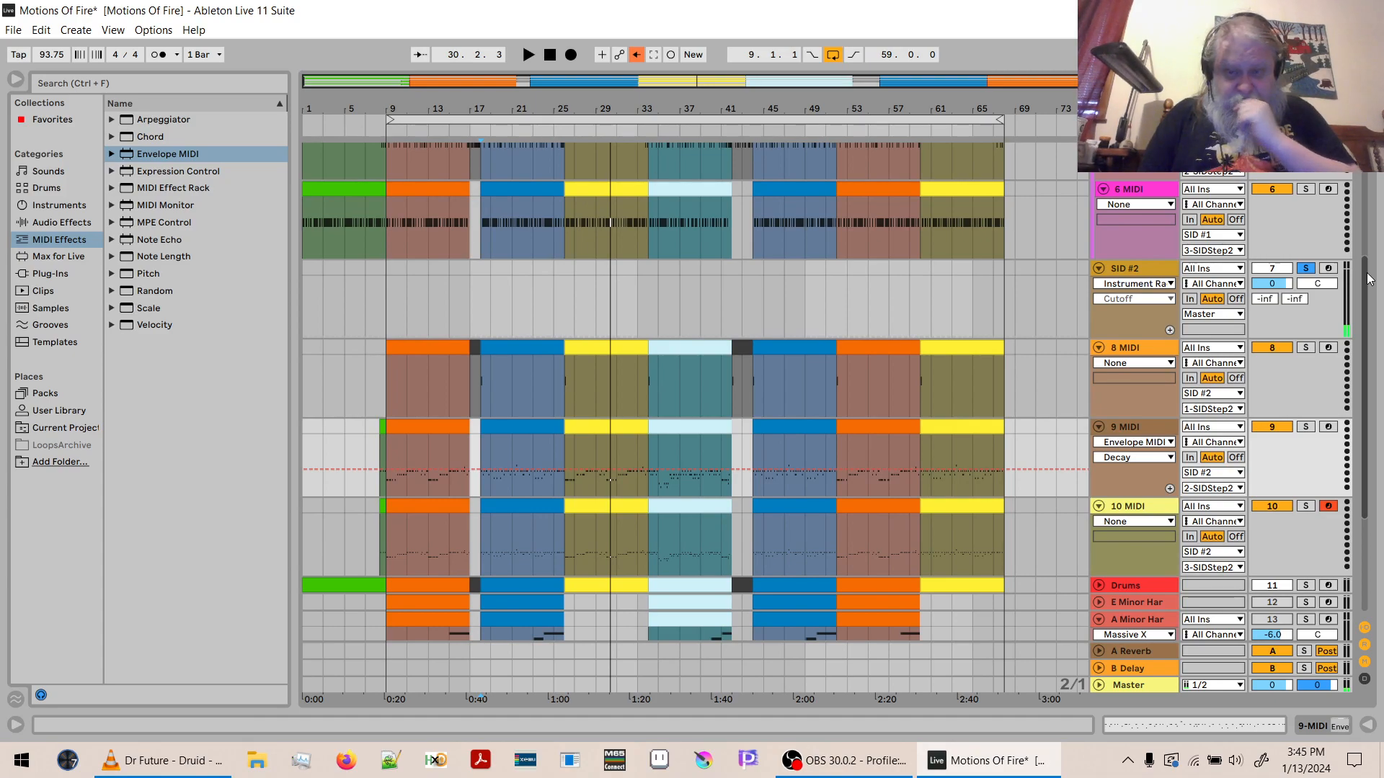
{"action": "left_click", "coordinate": [1130, 508]}
{"action": "left_click", "coordinate": [1126, 561]}
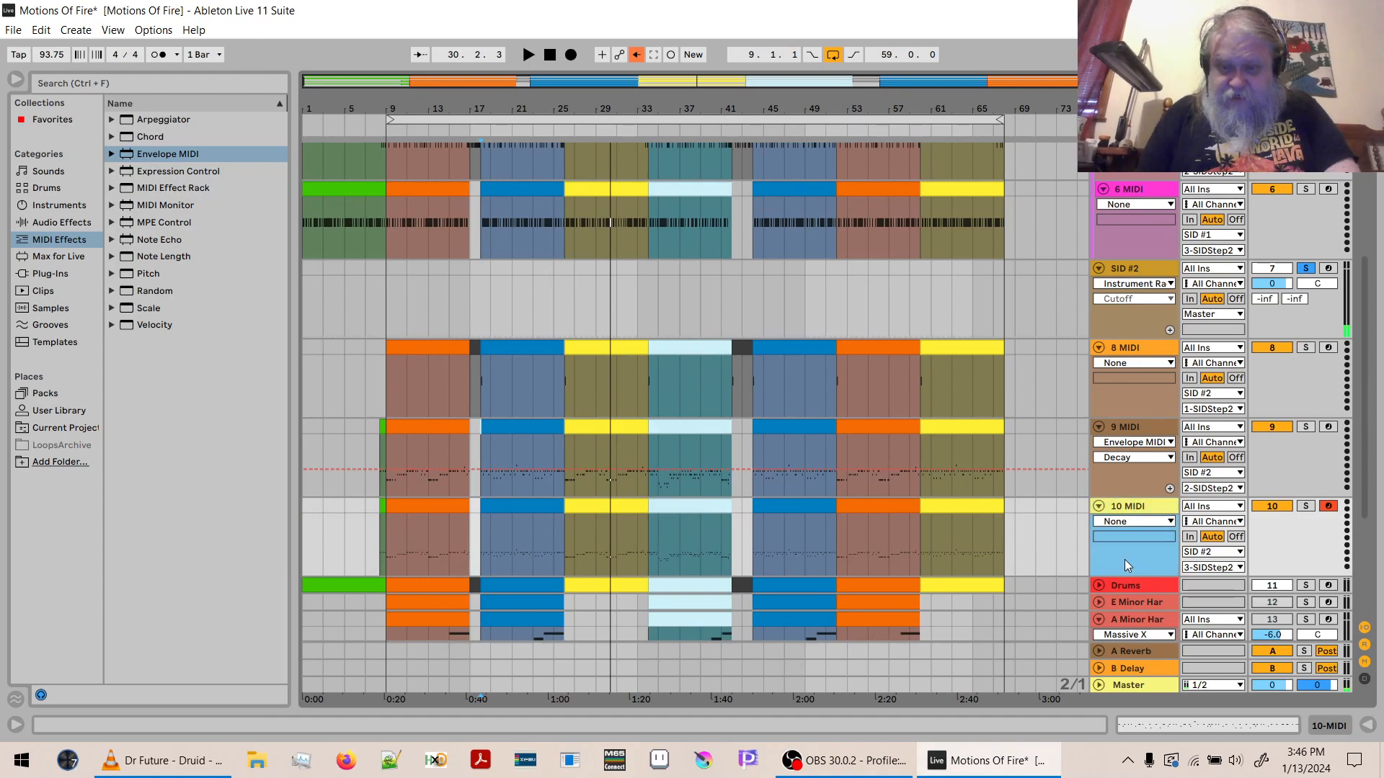
{"action": "key", "text": "shift+Tab"}
{"action": "key", "text": "shift+Tab"}
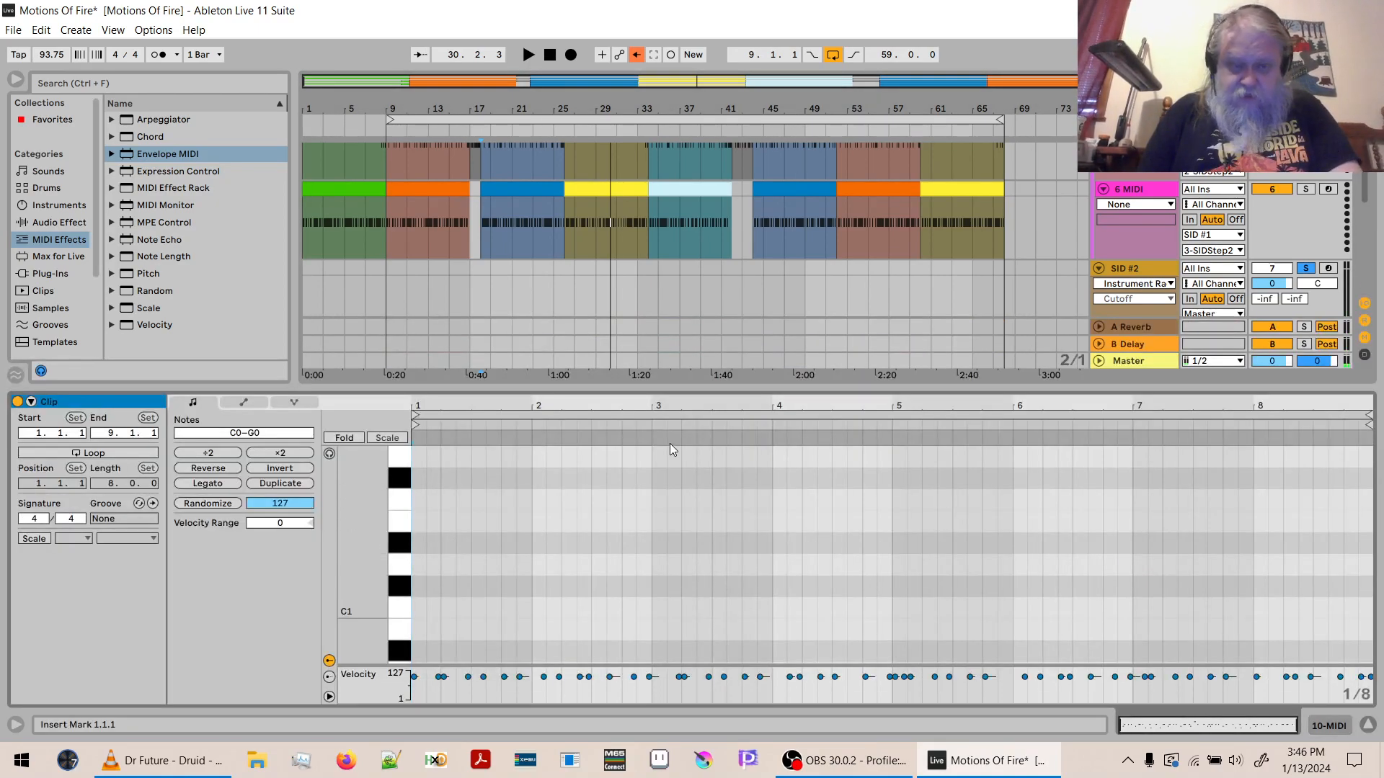
{"action": "key", "text": "shift+Tab"}
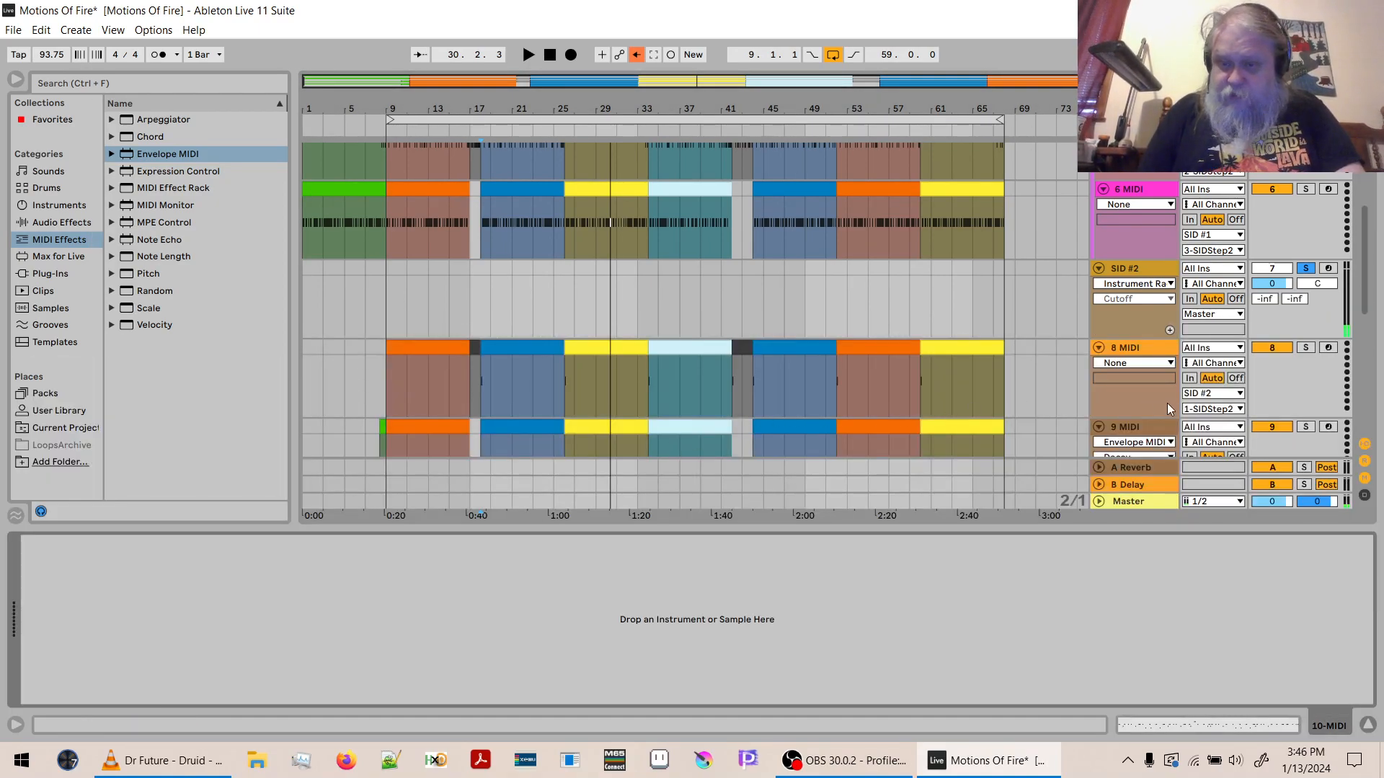
{"action": "left_click", "coordinate": [1147, 426]}
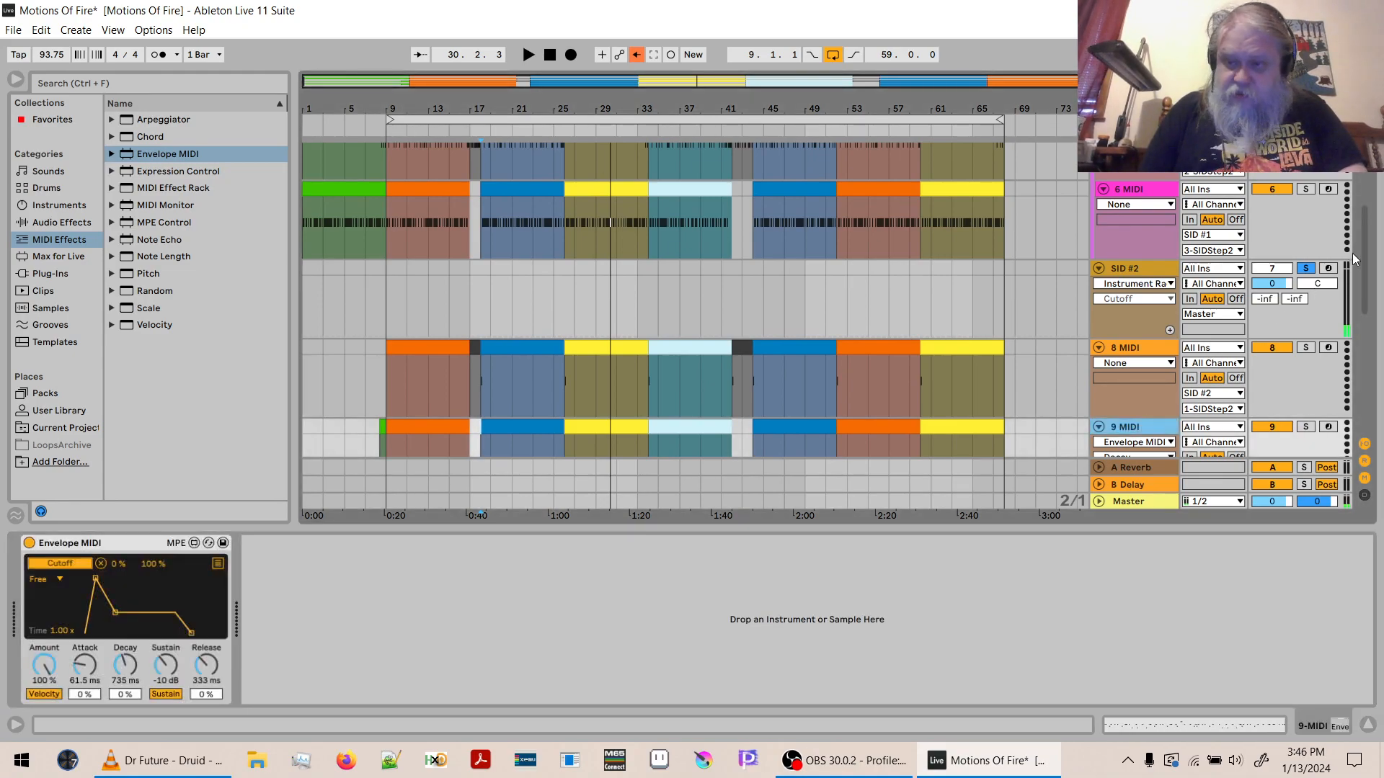
{"action": "left_click_drag", "start_coordinate": [1362, 252], "coordinate": [1369, 288]}
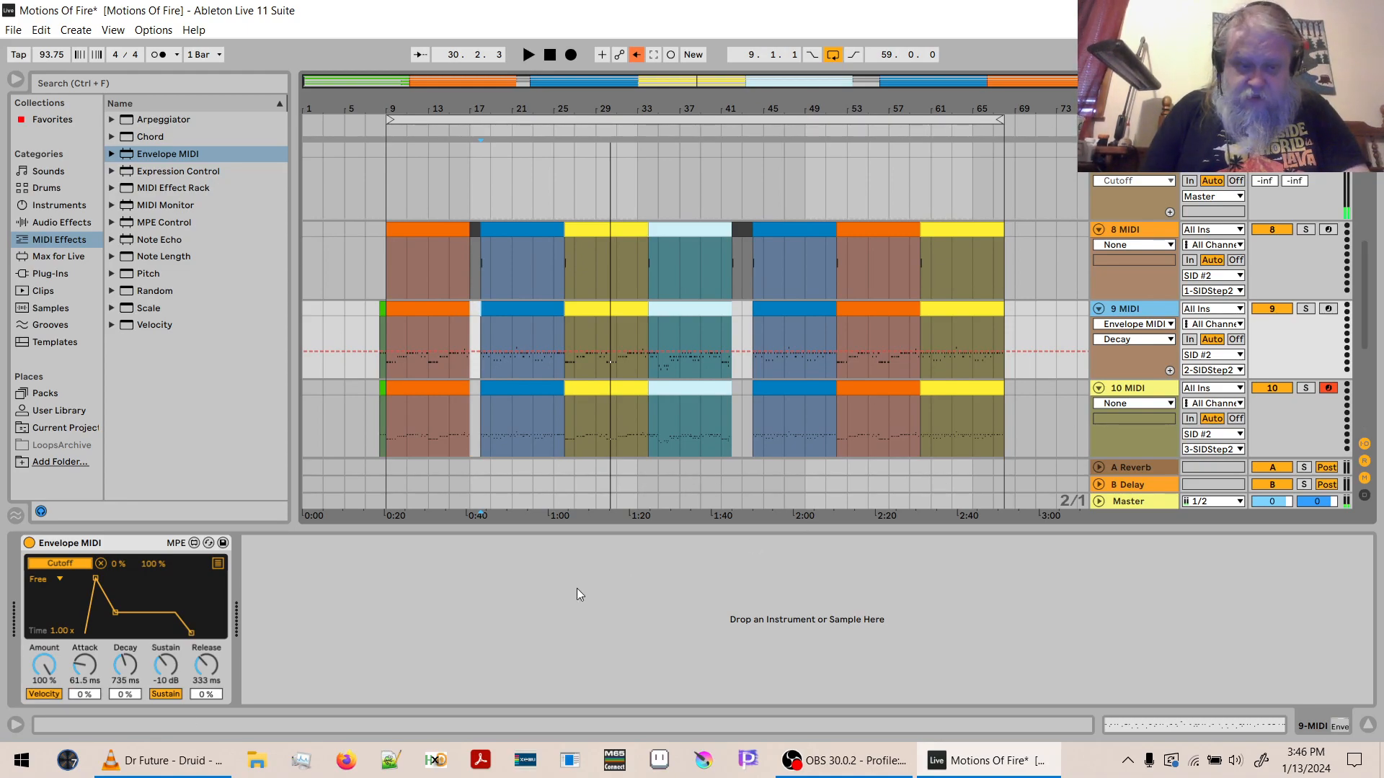
{"action": "left_click", "coordinate": [44, 664]}
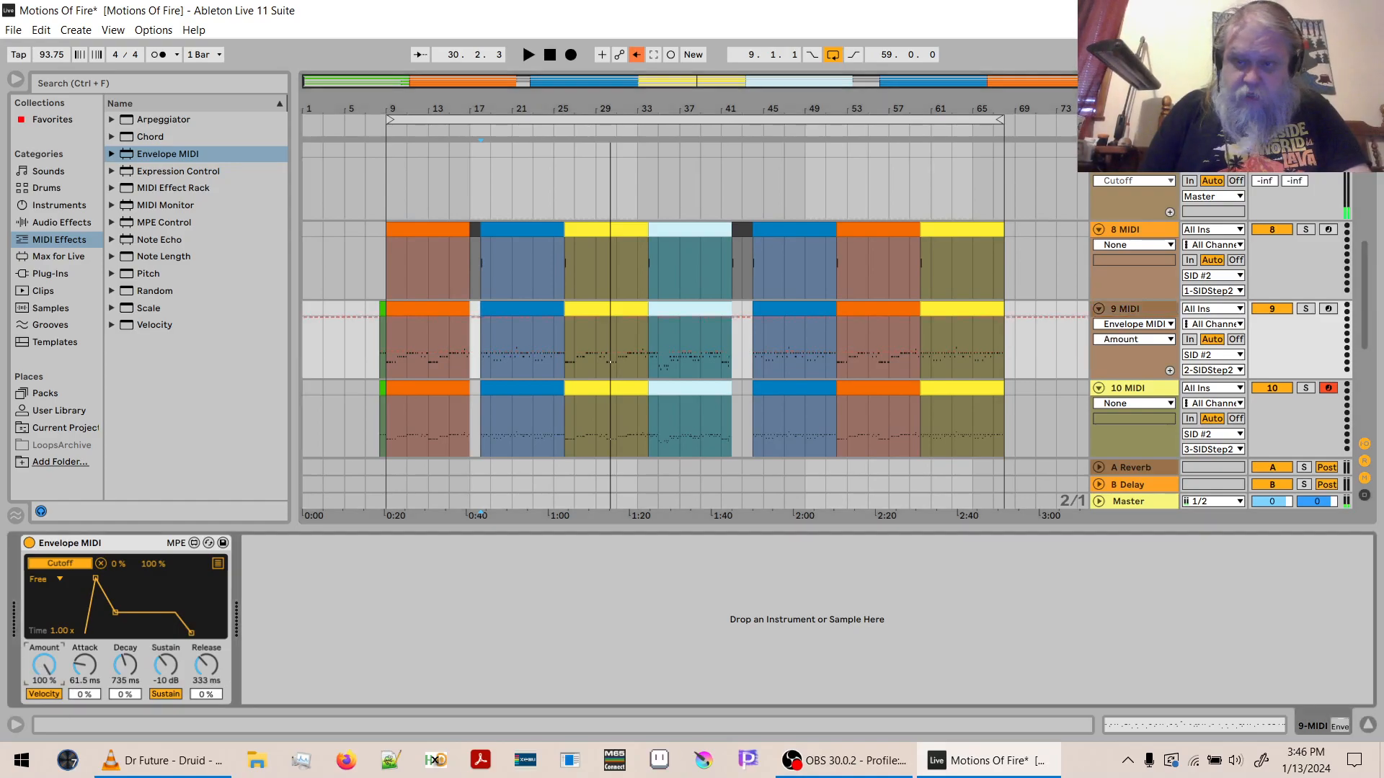
{"action": "left_click", "coordinate": [1170, 370]}
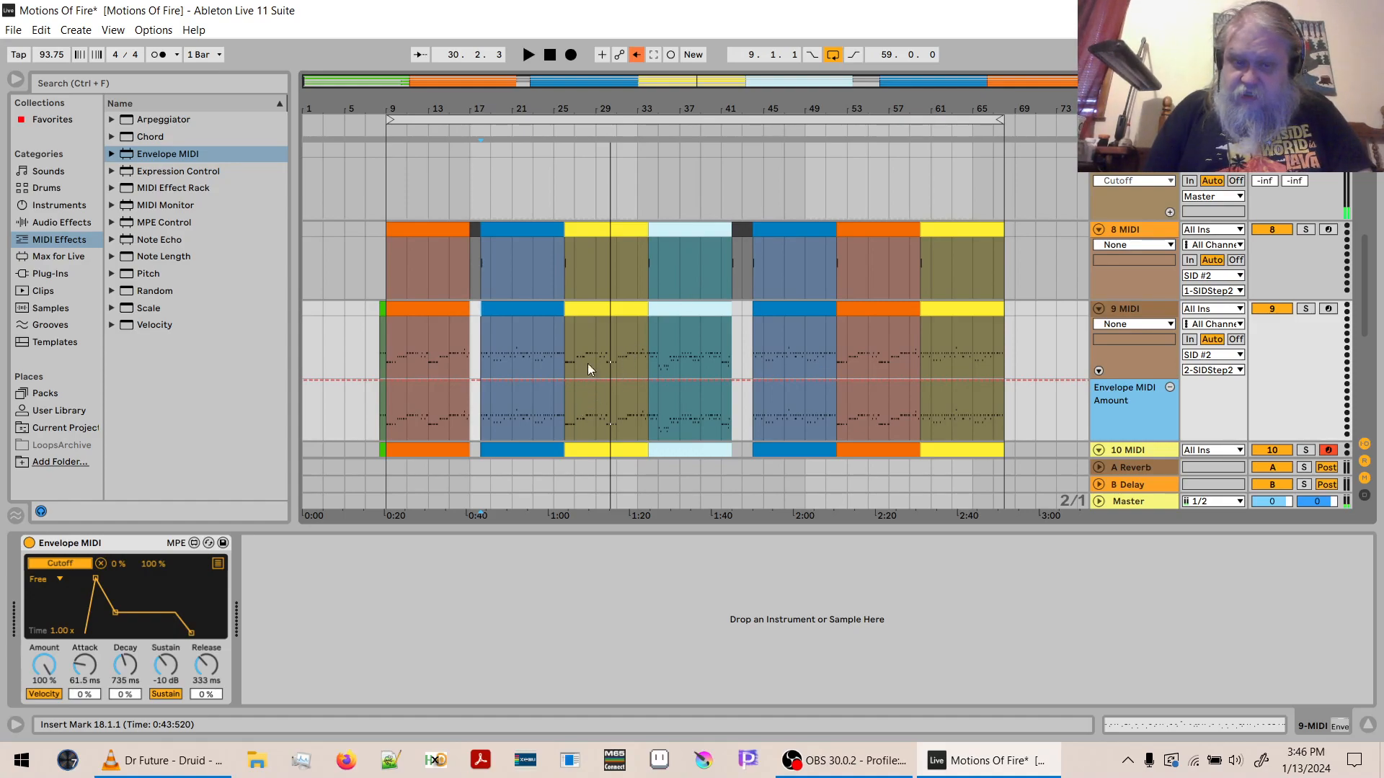
- Automate the Envelope MIDI Amount as a ramp from 0% to 100% across the yellow 9 MIDI clip at bar 26, and play it
{"action": "left_click", "coordinate": [591, 314]}
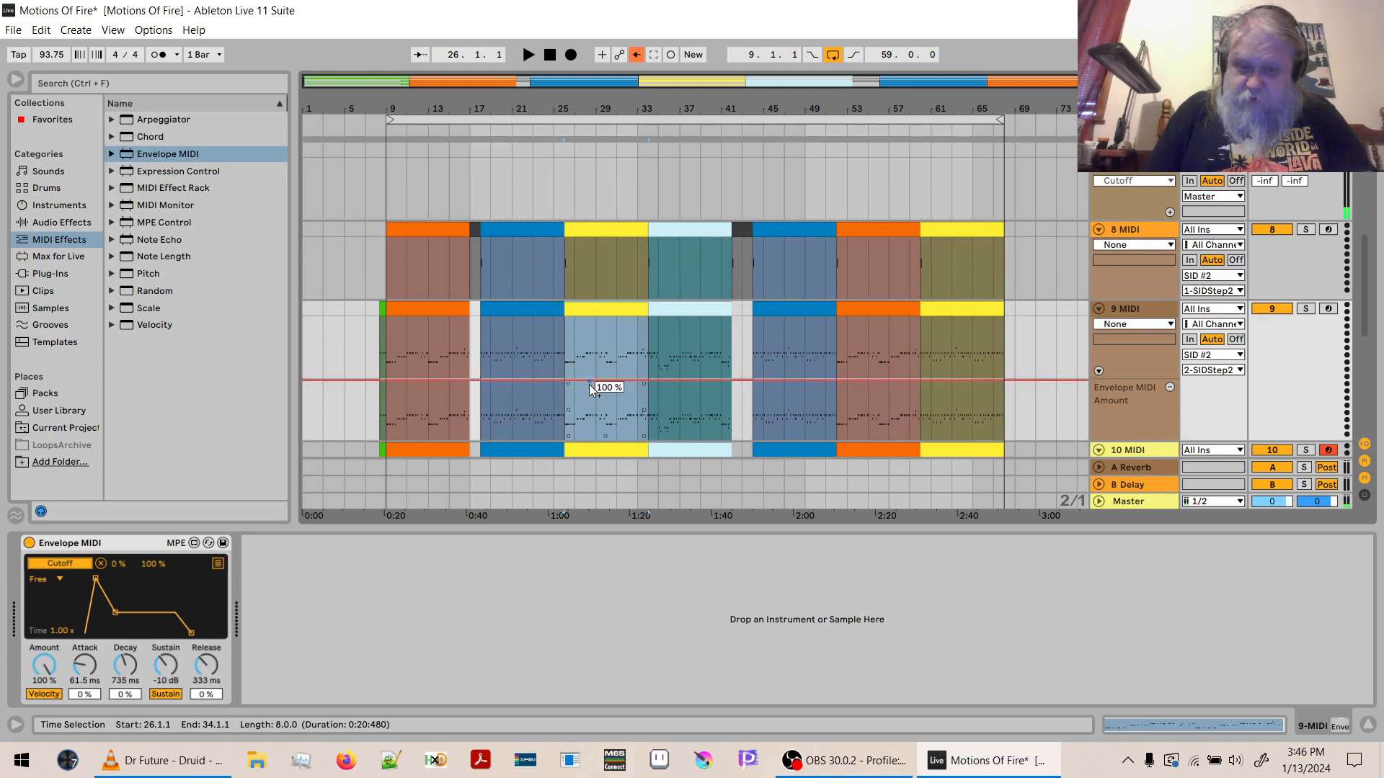
{"action": "left_click_drag", "start_coordinate": [589, 390], "coordinate": [590, 440]}
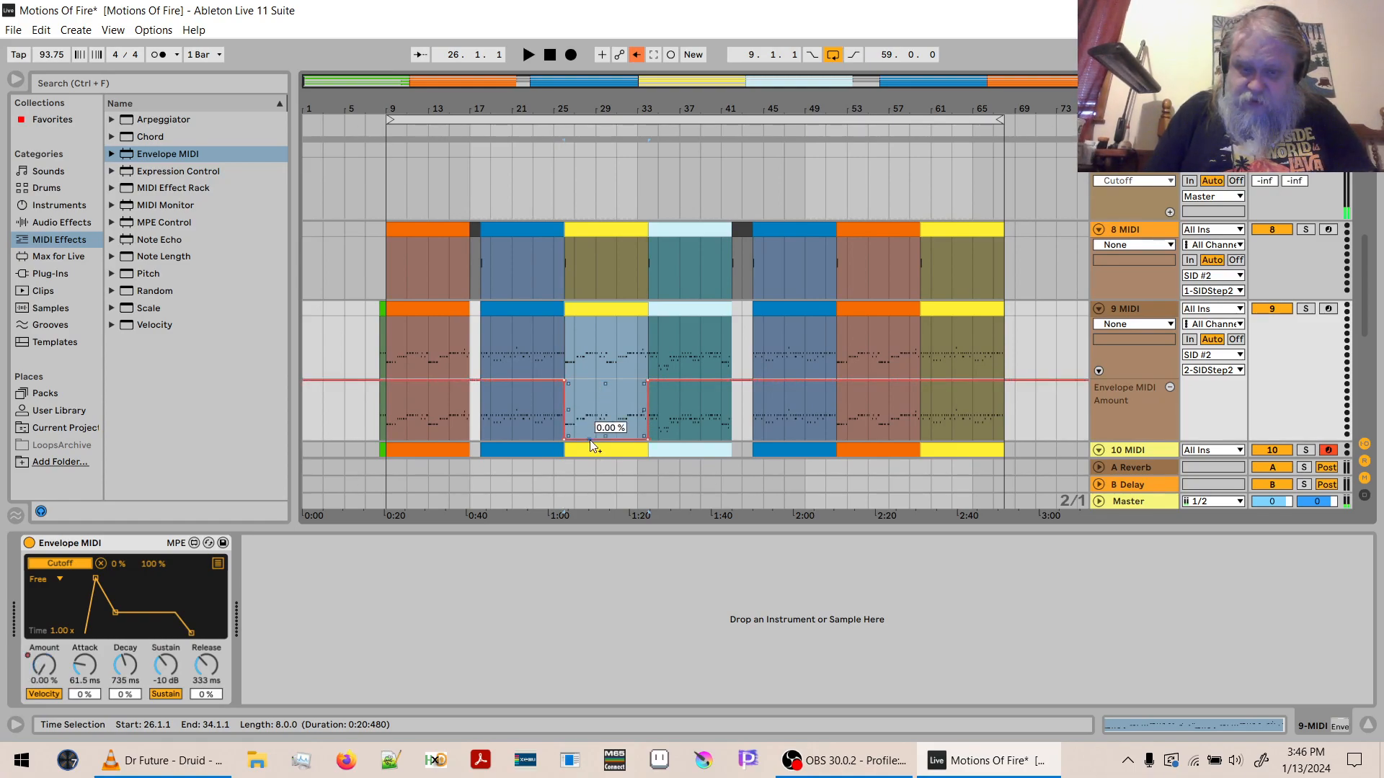
{"action": "left_click", "coordinate": [648, 439]}
{"action": "key", "text": "space"}
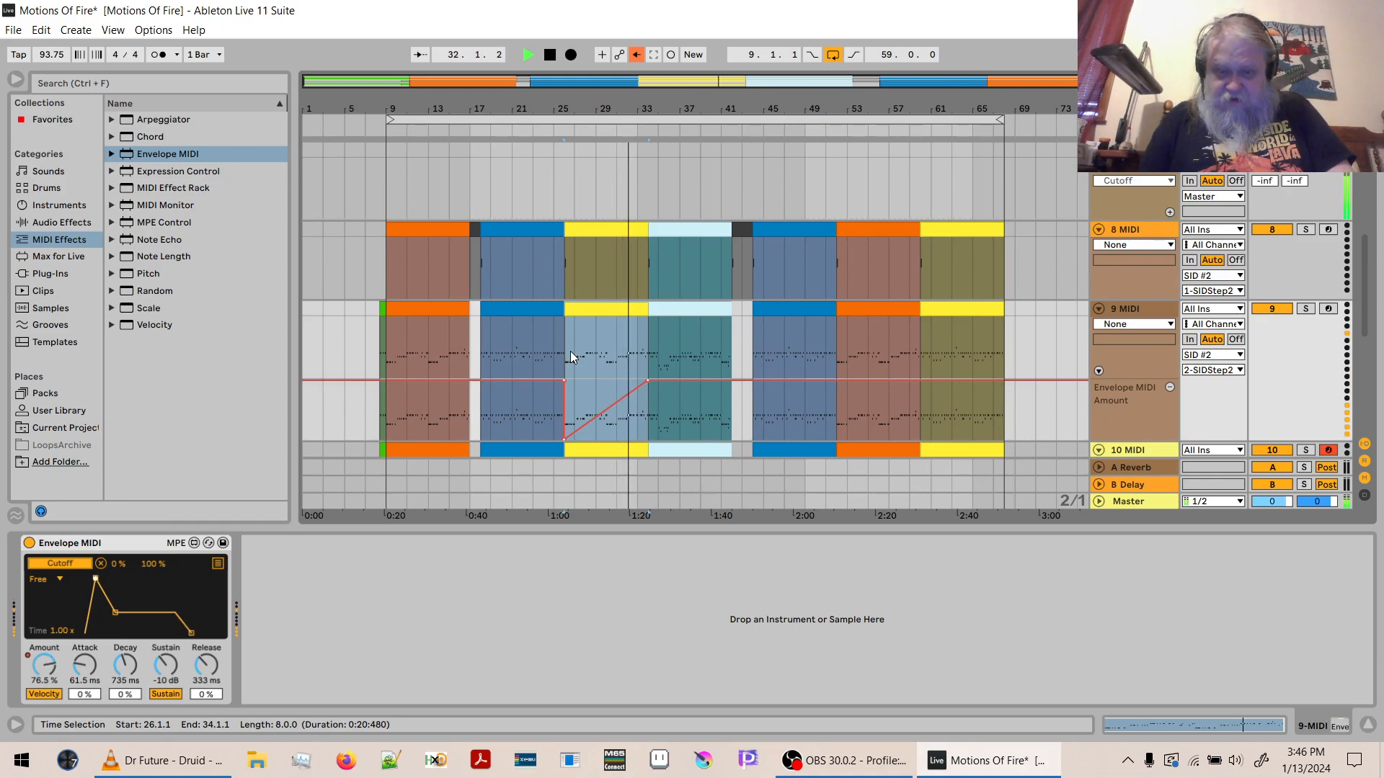
- Bend the Amount ramp at bar 26 into a slow-starting upward curve and audition it
{"action": "key", "text": "space"}
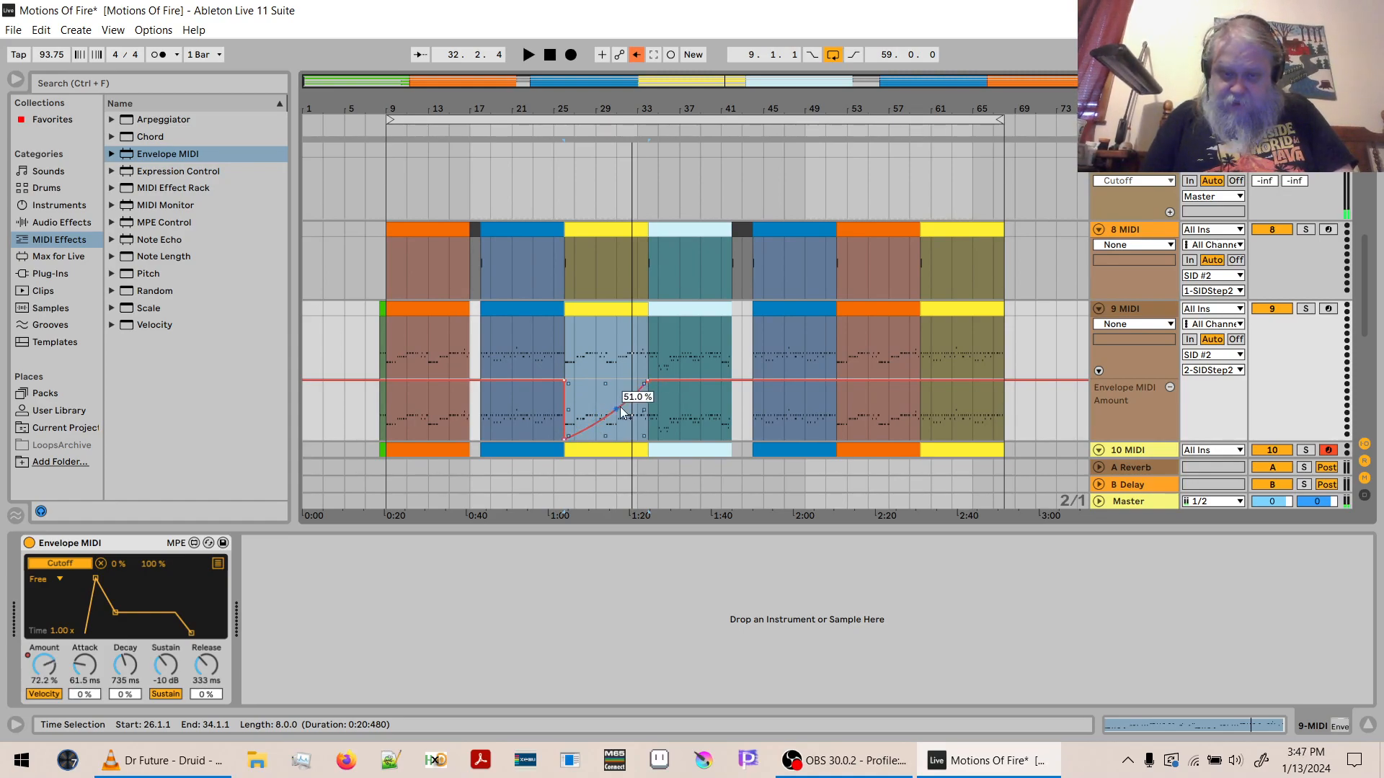
{"action": "key", "text": "space"}
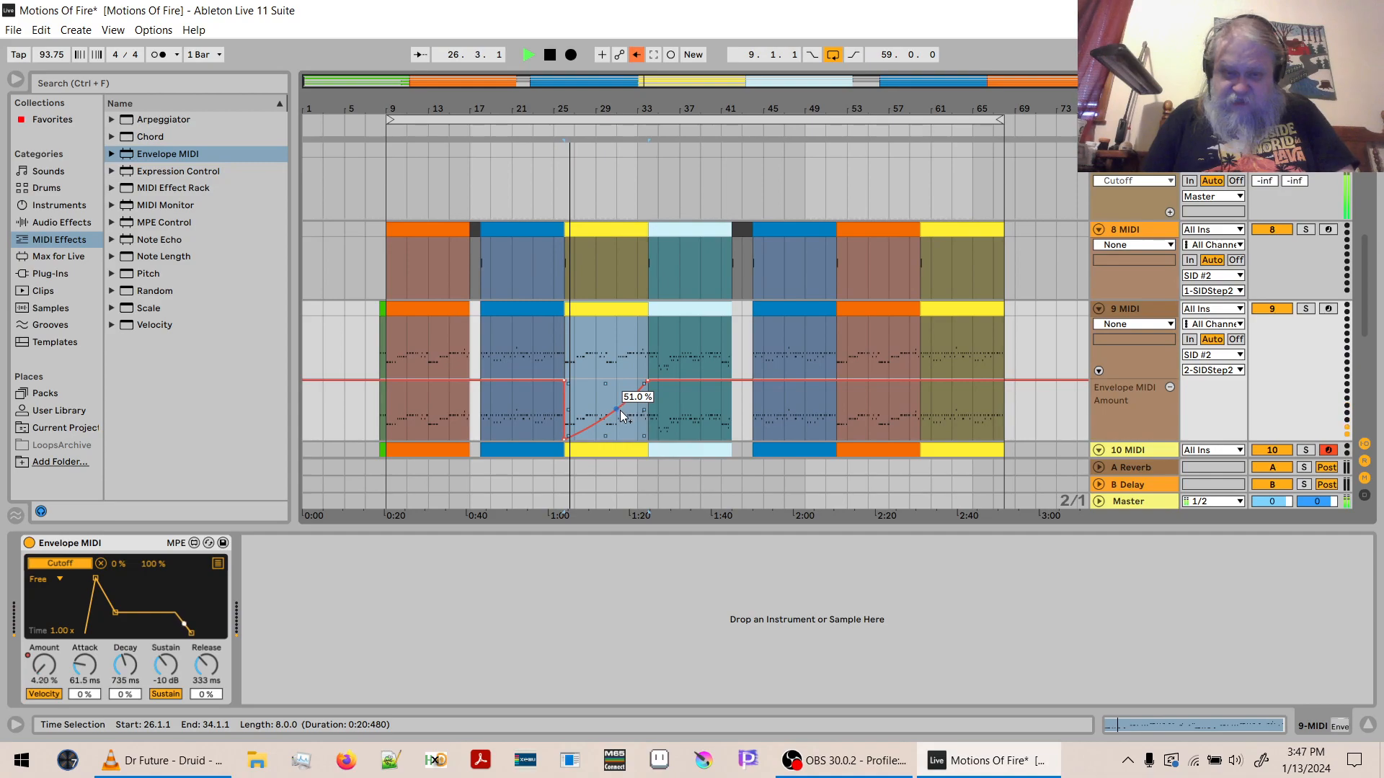
{"action": "left_click_drag", "start_coordinate": [614, 413], "coordinate": [621, 419]}
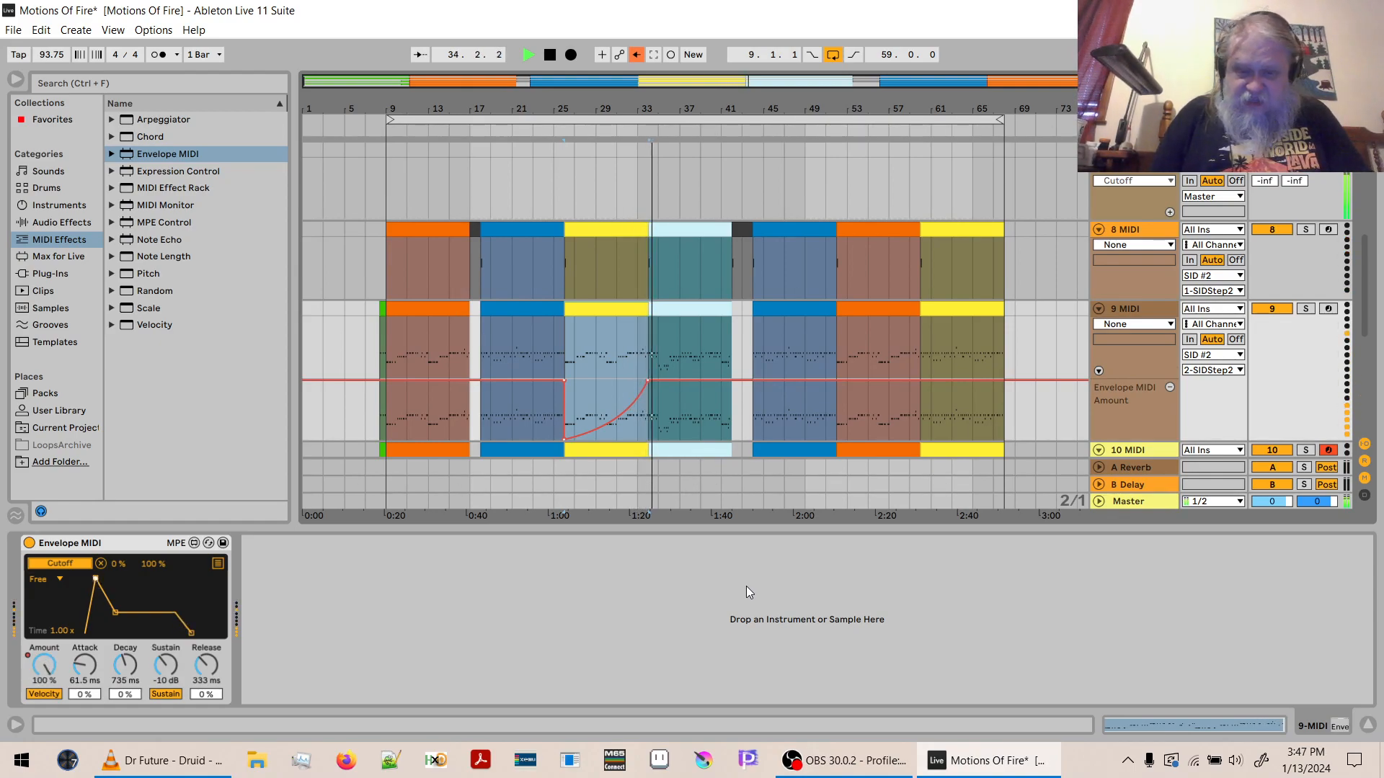
{"action": "left_click", "coordinate": [644, 418]}
{"action": "key", "text": "space"}
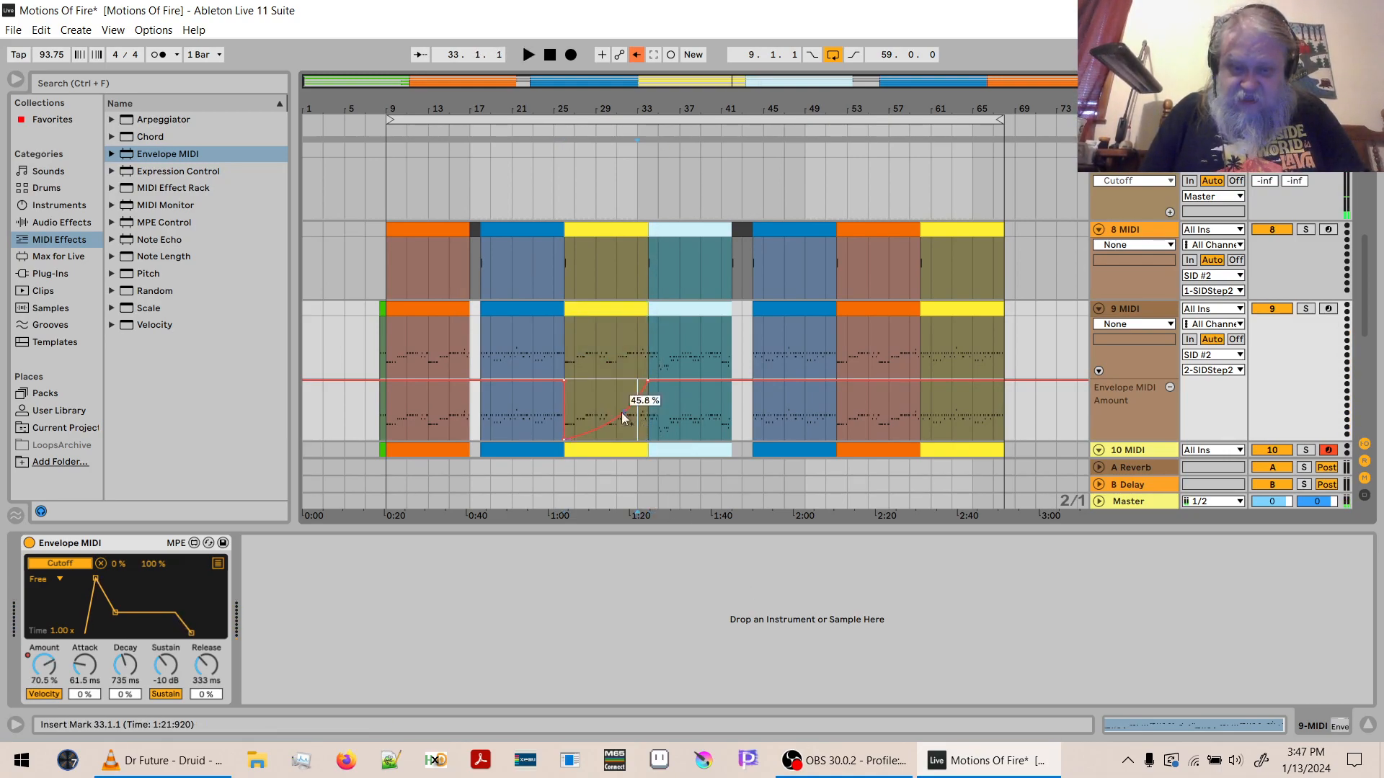
- Copy the Amount automation curve from bars 26 to 34 onto the yellow 9 MIDI clip at bar 60
{"action": "left_click_drag", "start_coordinate": [620, 108], "coordinate": [636, 176]}
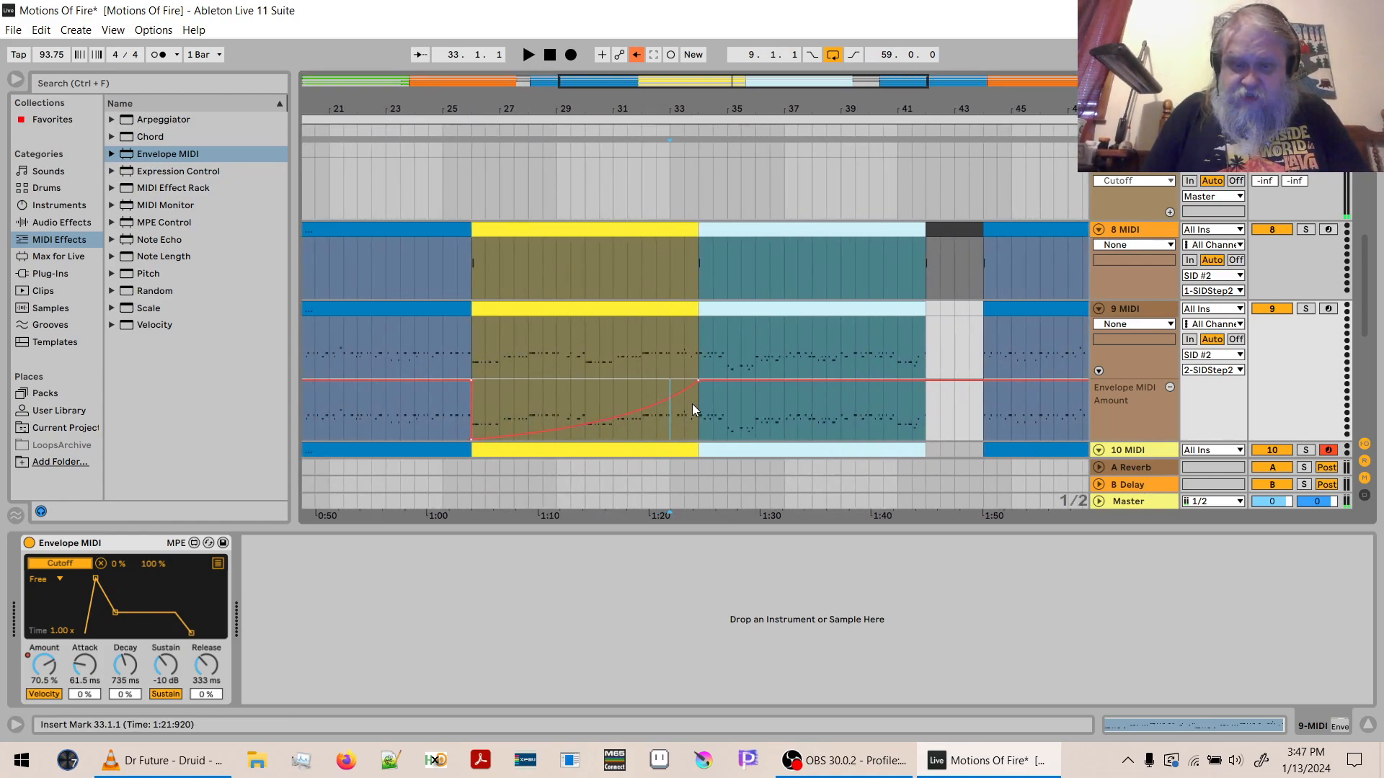
{"action": "left_click_drag", "start_coordinate": [697, 408], "coordinate": [559, 406]}
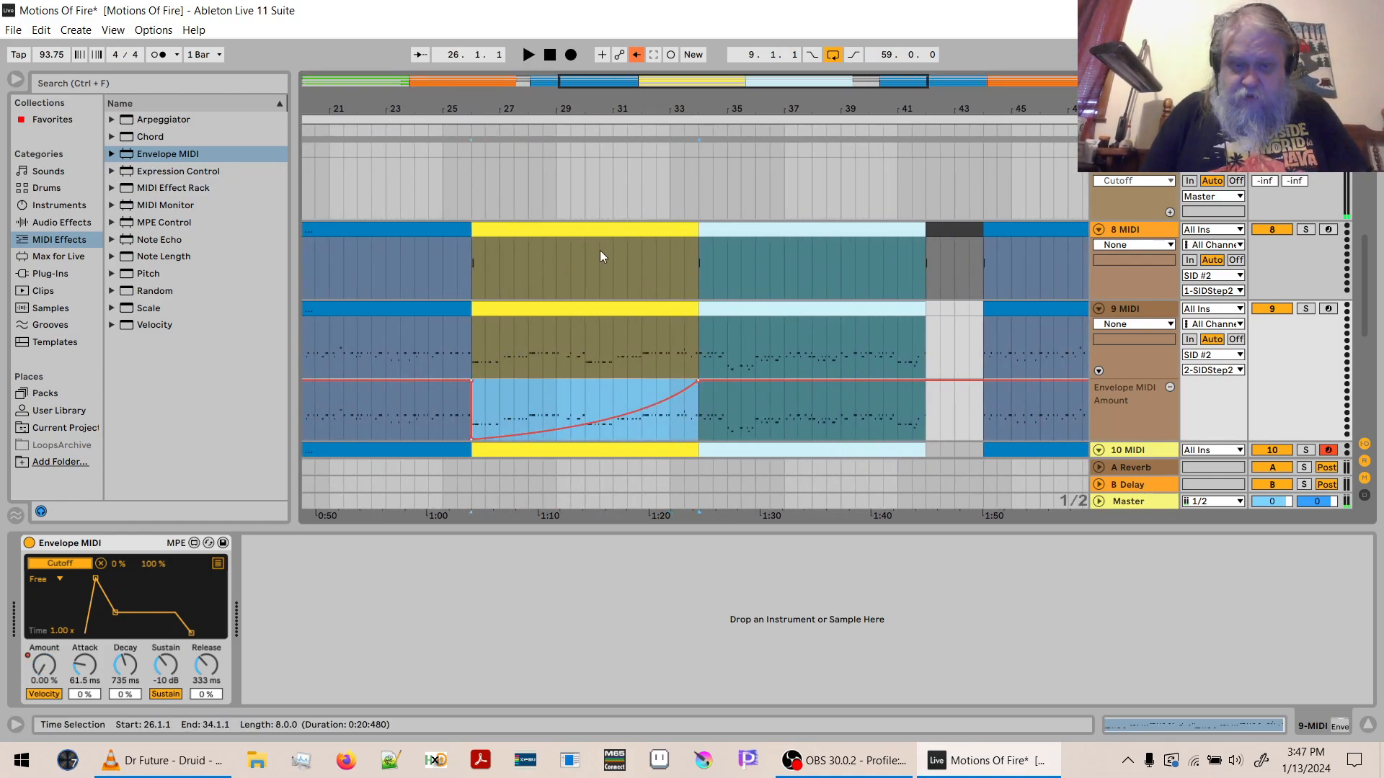
{"action": "left_click_drag", "start_coordinate": [624, 114], "coordinate": [630, 72]}
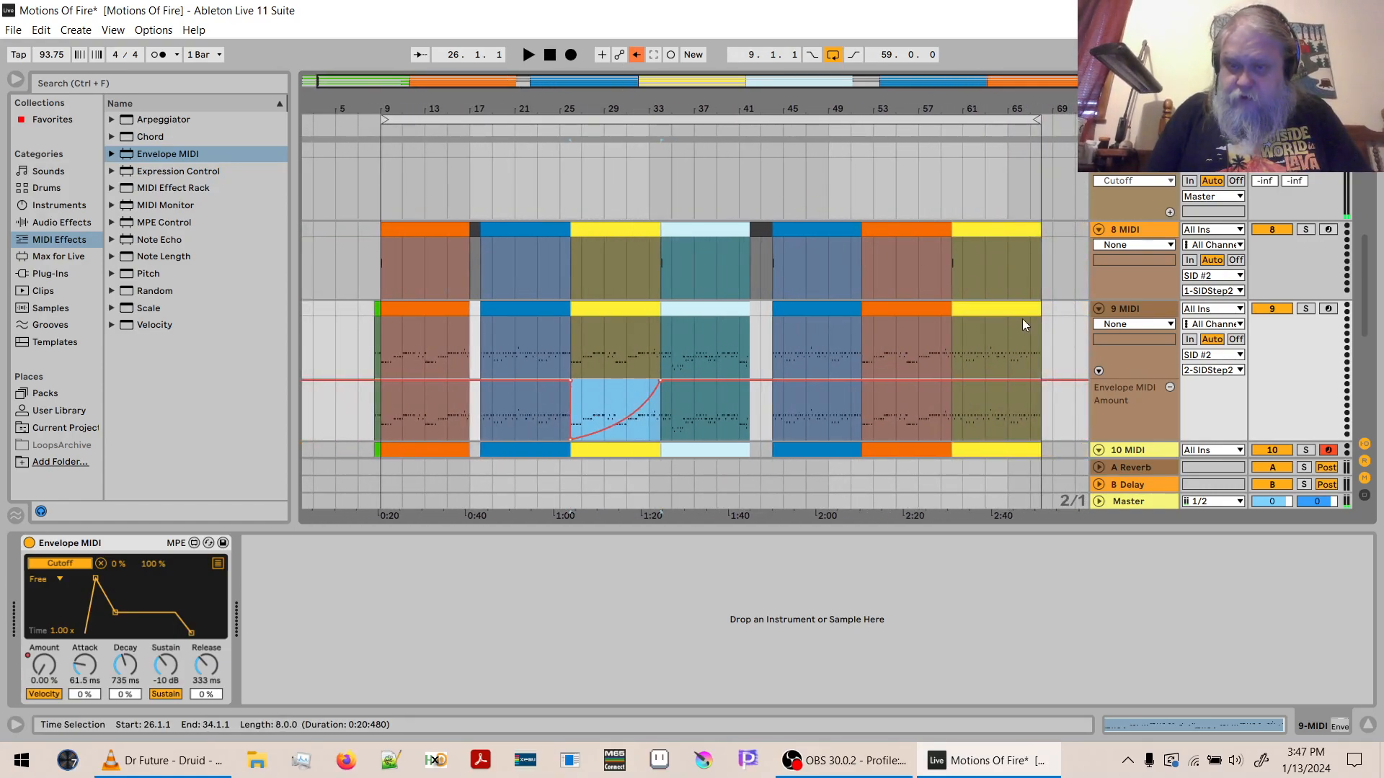
{"action": "left_click_drag", "start_coordinate": [1074, 99], "coordinate": [1101, 150]}
{"action": "left_click", "coordinate": [707, 409]}
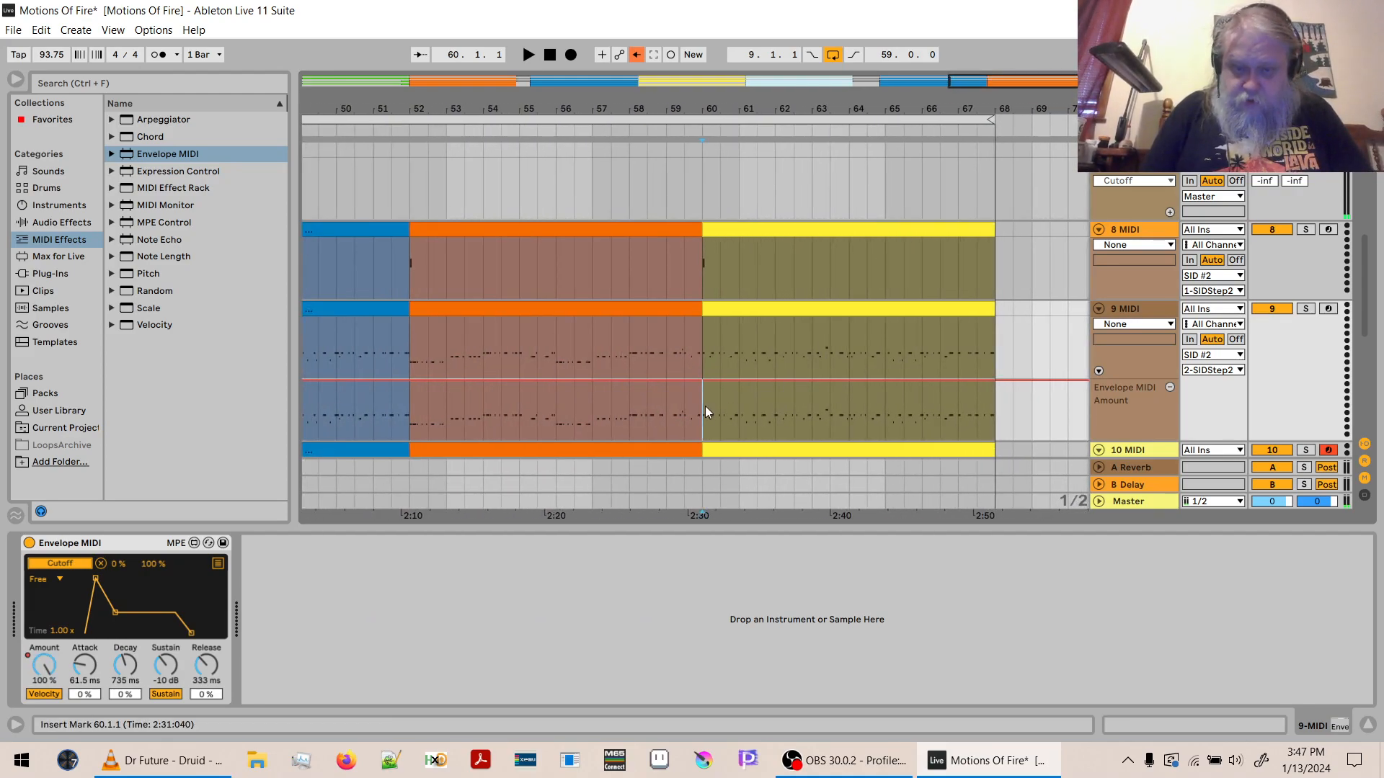
{"action": "key", "text": "ctrl+v"}
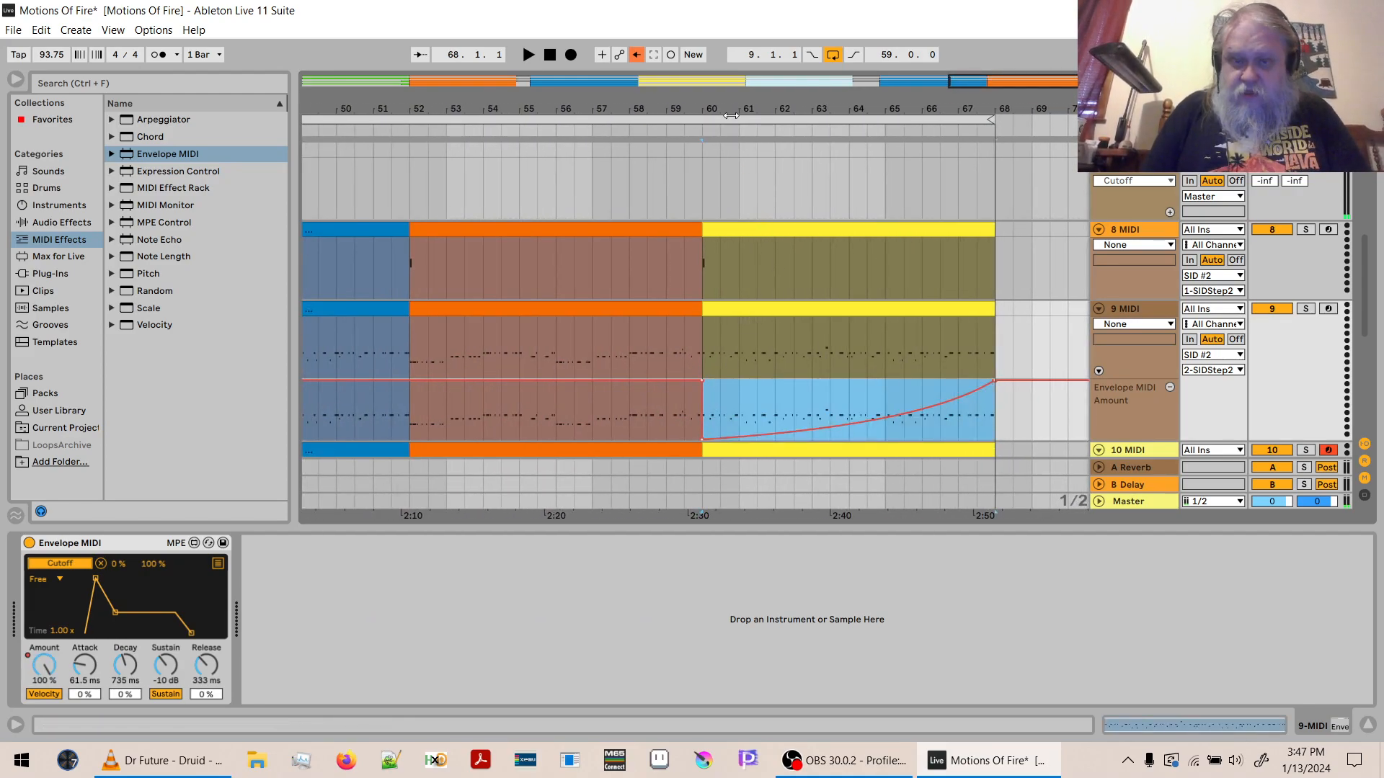
{"action": "left_click_drag", "start_coordinate": [732, 108], "coordinate": [929, 108]}
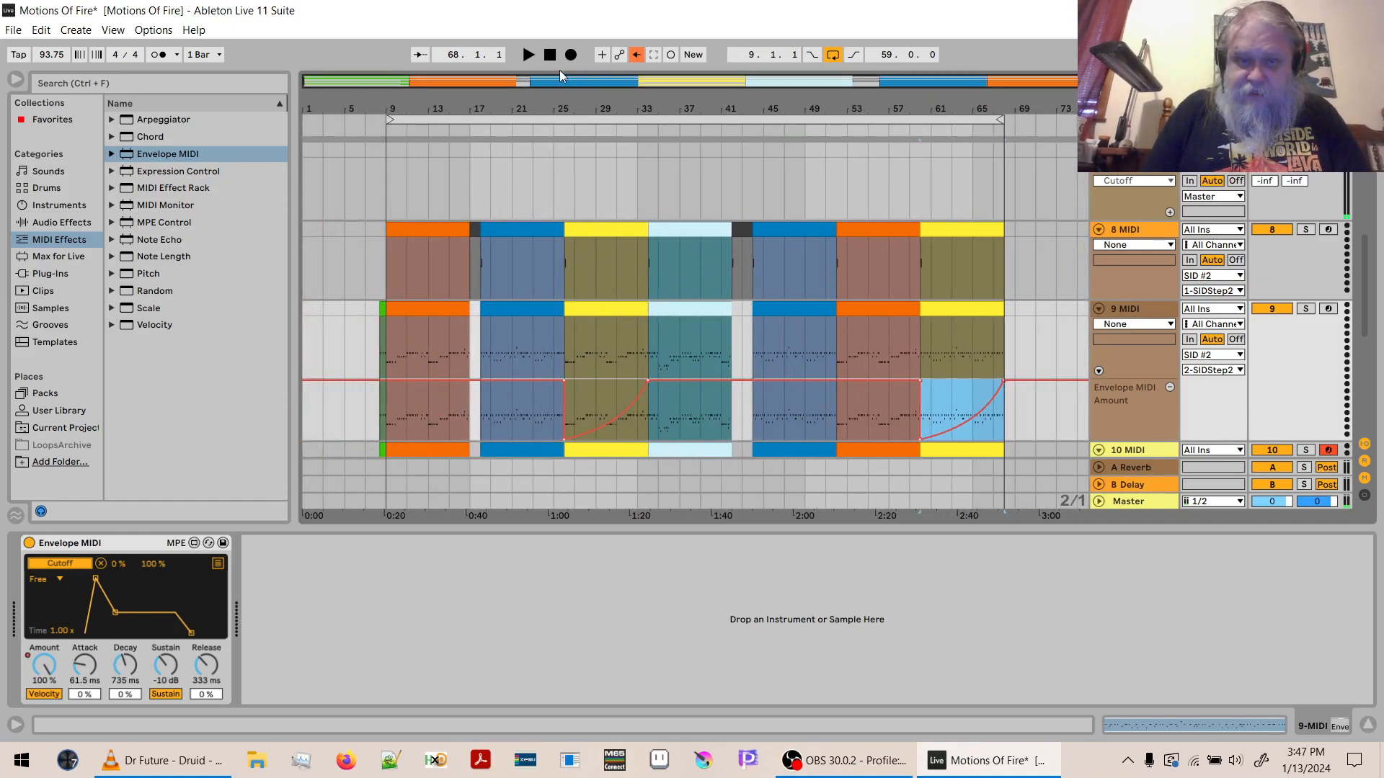
- Return to the song start with the device view and browser hidden, and save the set
{"action": "left_click", "coordinate": [550, 56]}
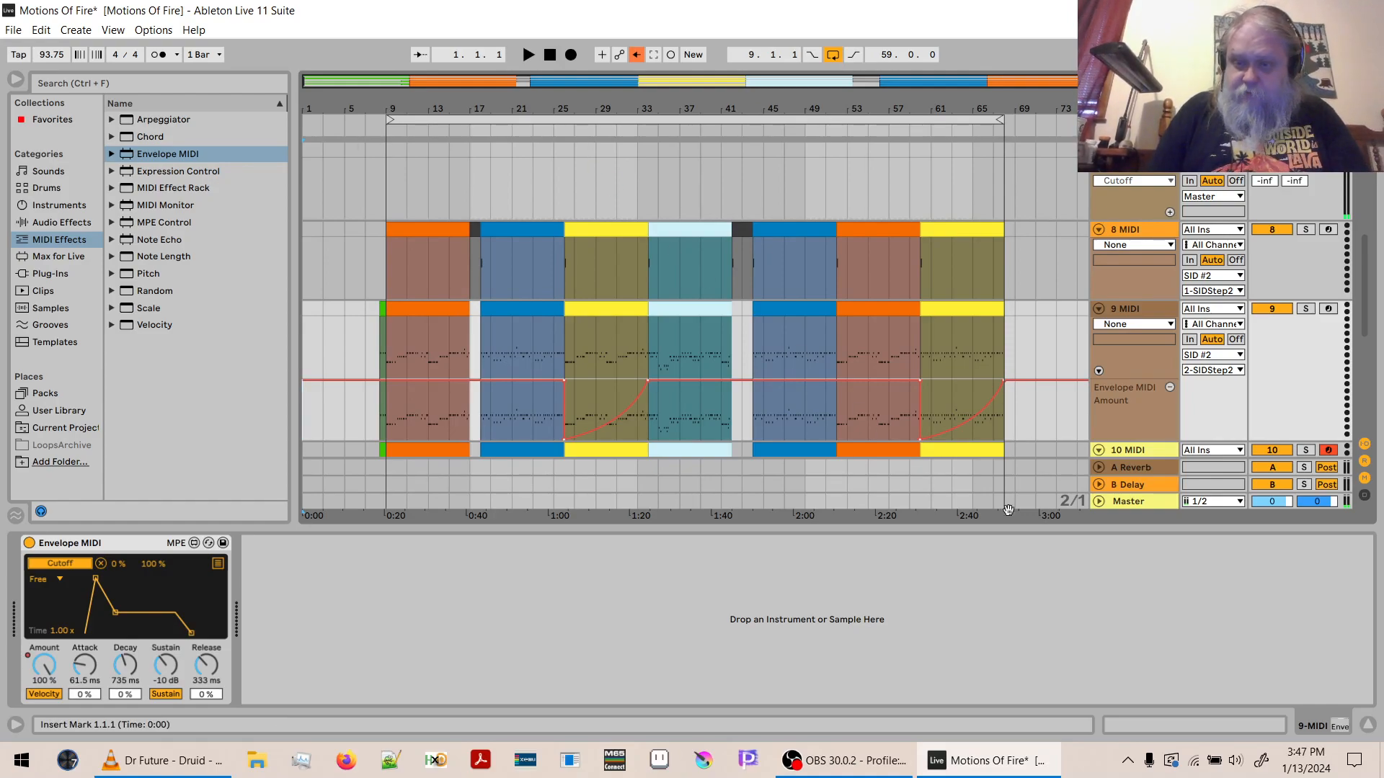
{"action": "left_click", "coordinate": [1368, 725]}
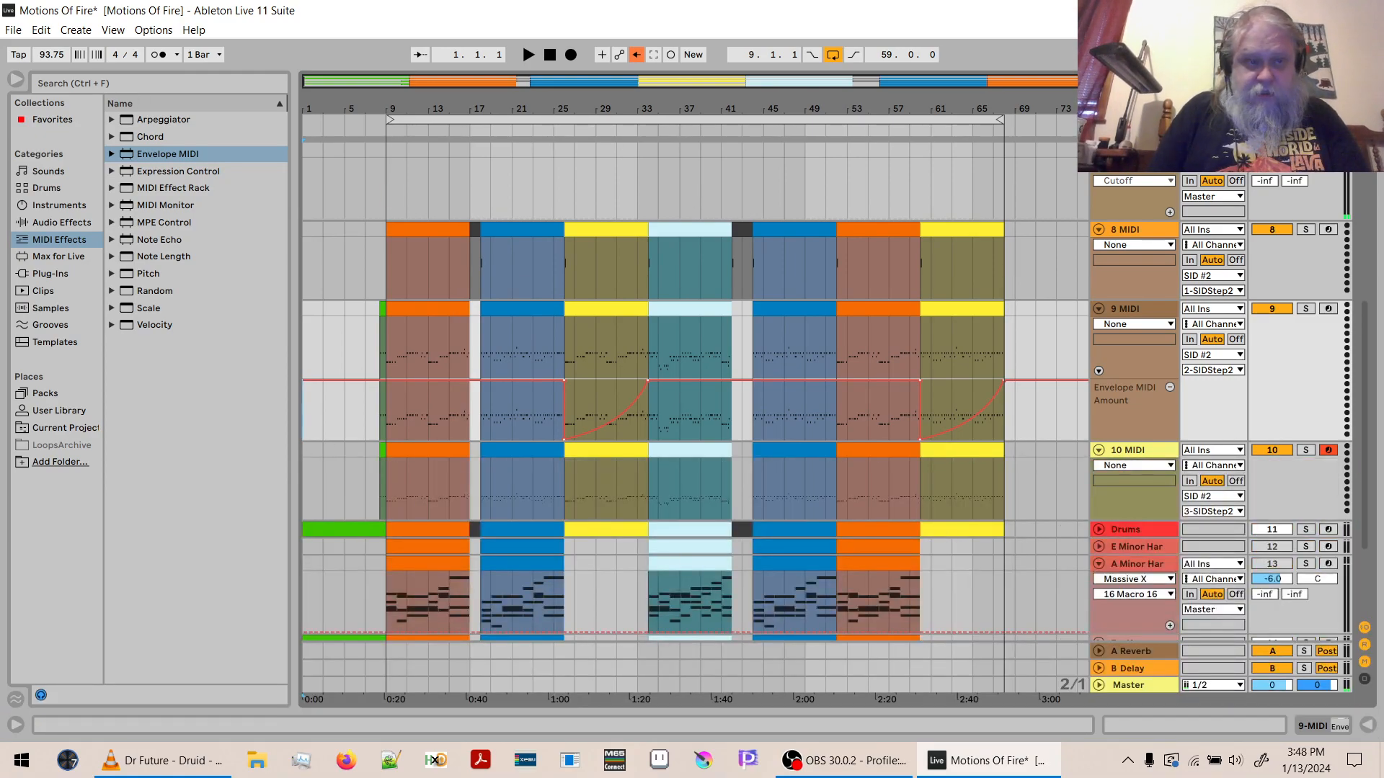
{"action": "left_click", "coordinate": [17, 80]}
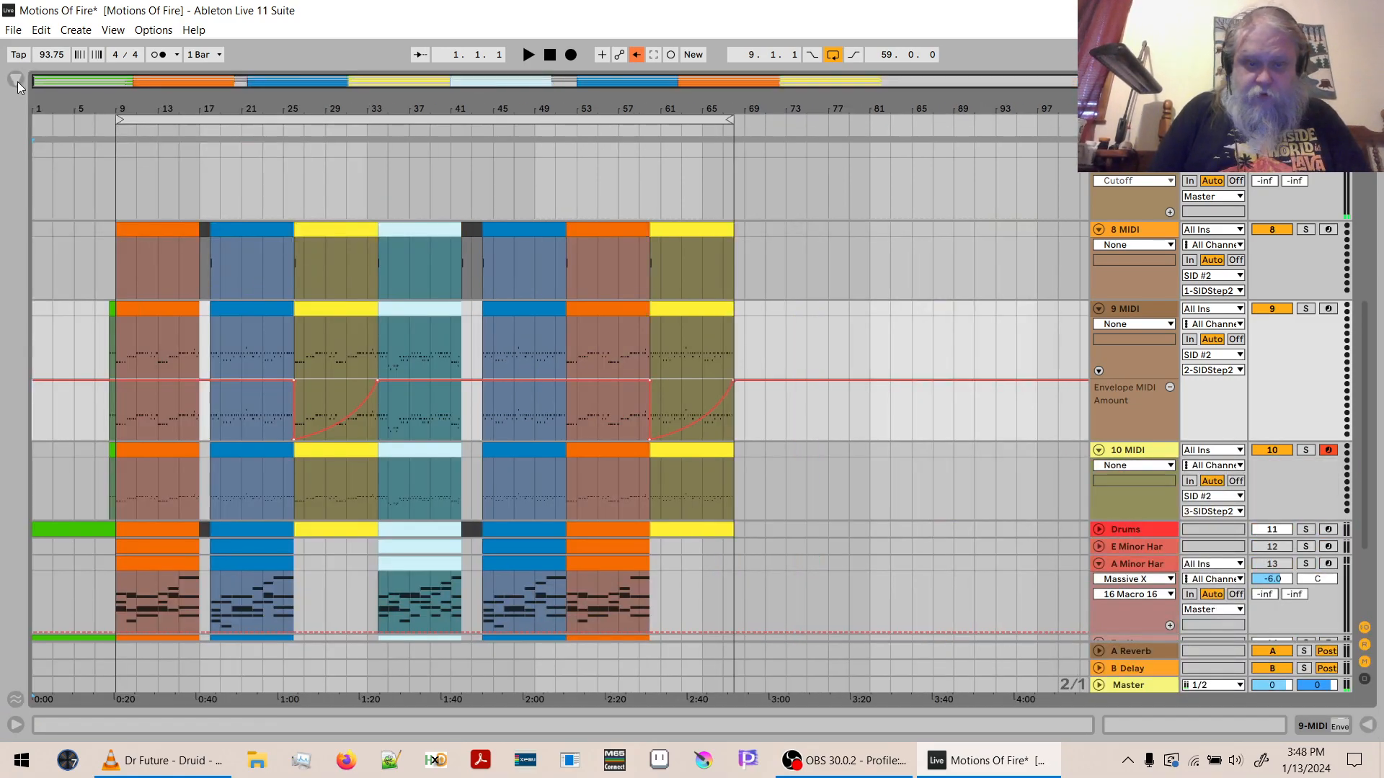
{"action": "key", "text": "ctrl+s"}
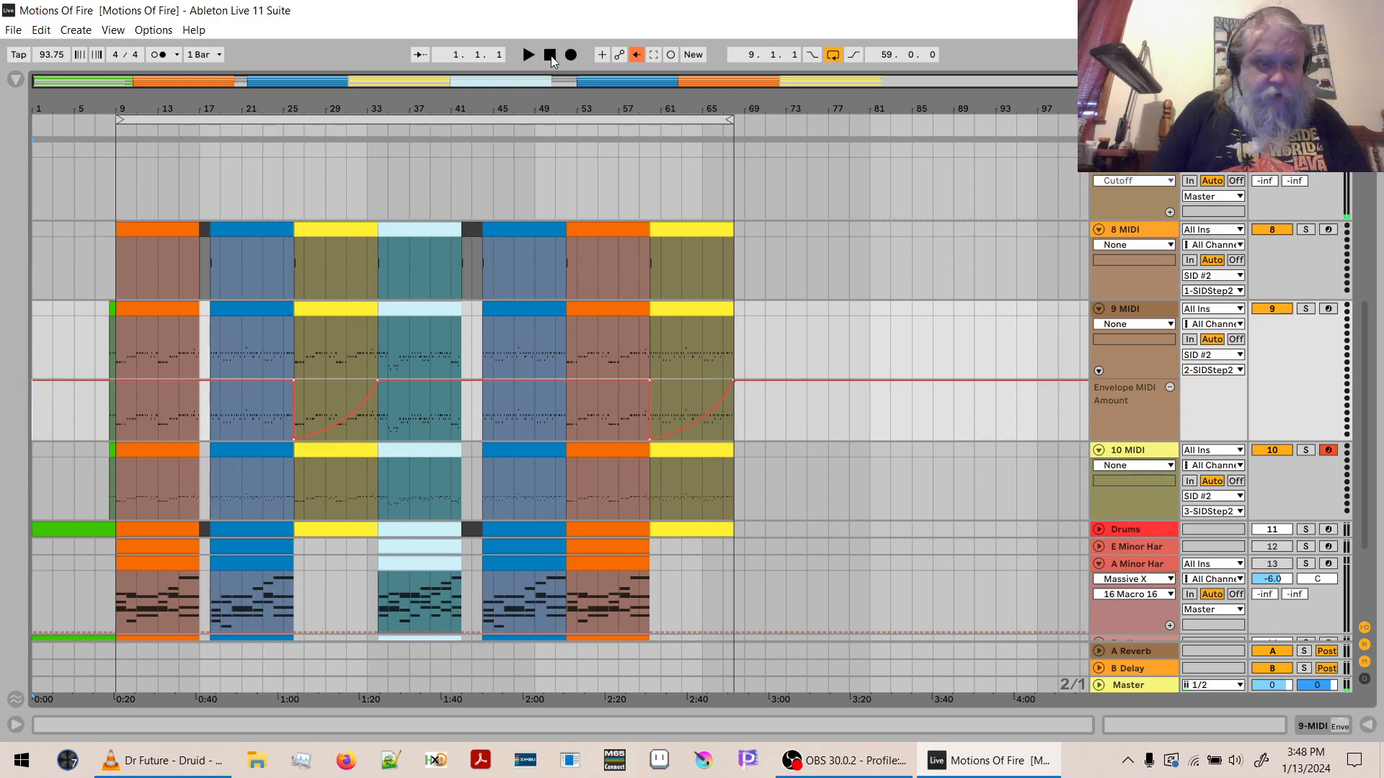
- Audition the arrangement from bar 1 into the second blue section, and expand the Em Keys track for viewing
{"action": "left_click", "coordinate": [528, 56]}
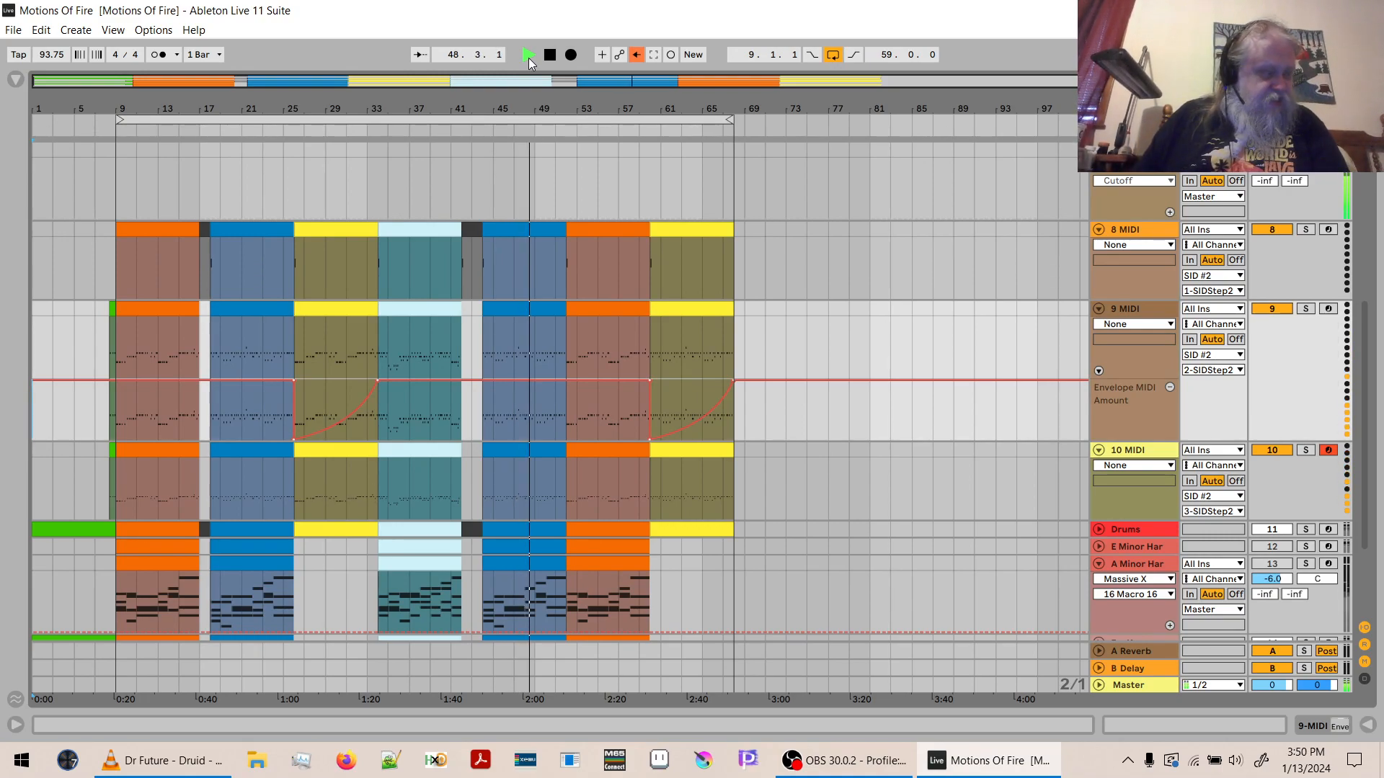
{"action": "key", "text": "space"}
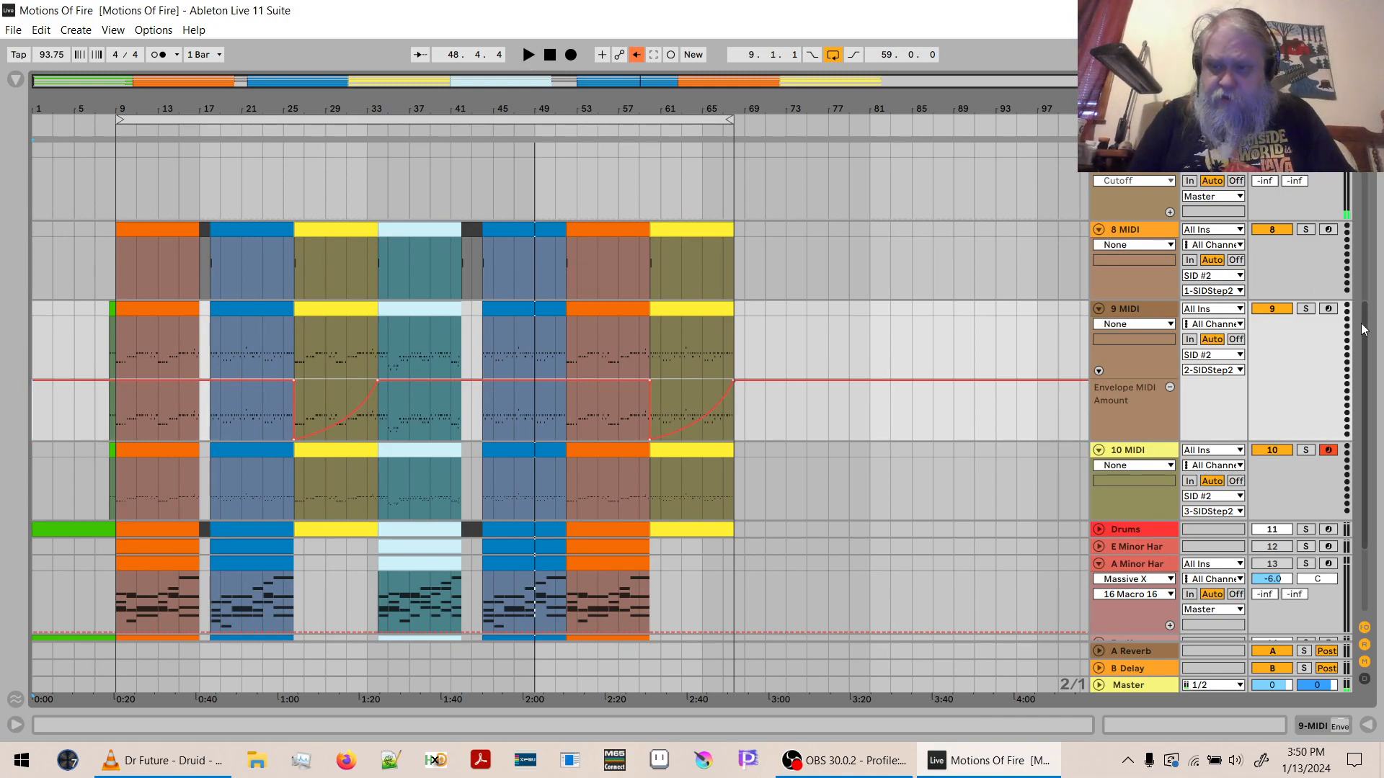
{"action": "left_click_drag", "start_coordinate": [1371, 342], "coordinate": [1369, 498]}
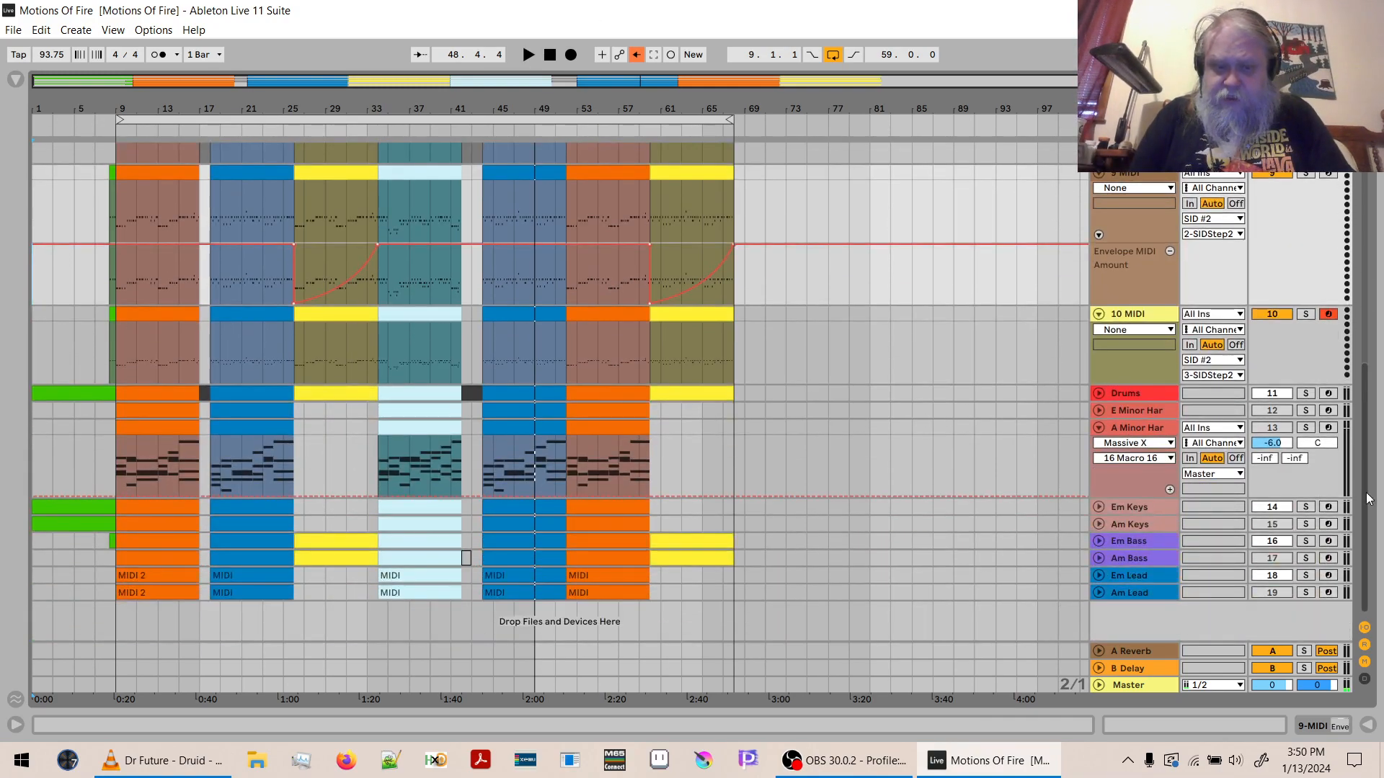
{"action": "left_click", "coordinate": [1098, 507]}
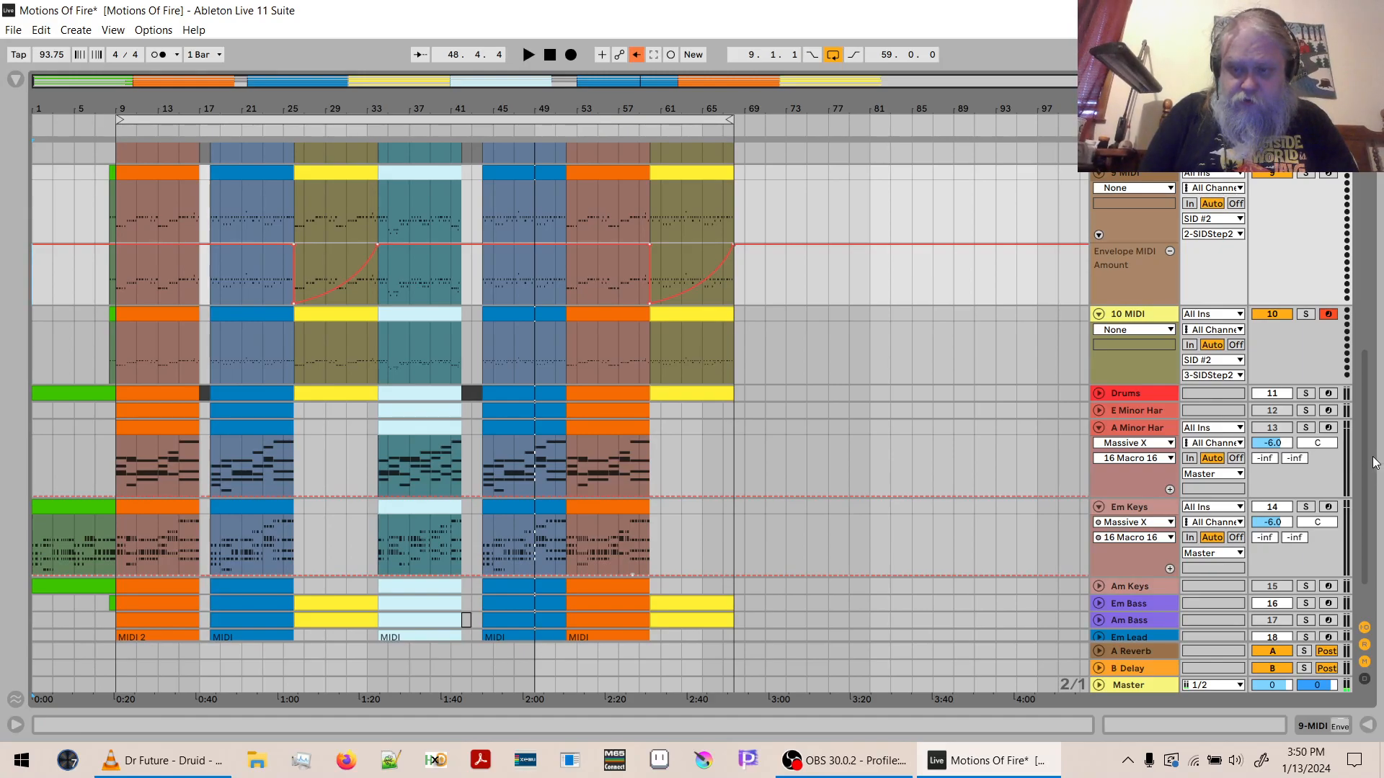
{"action": "scroll", "coordinate": [1372, 465], "scroll_direction": "down", "scroll_amount": 2}
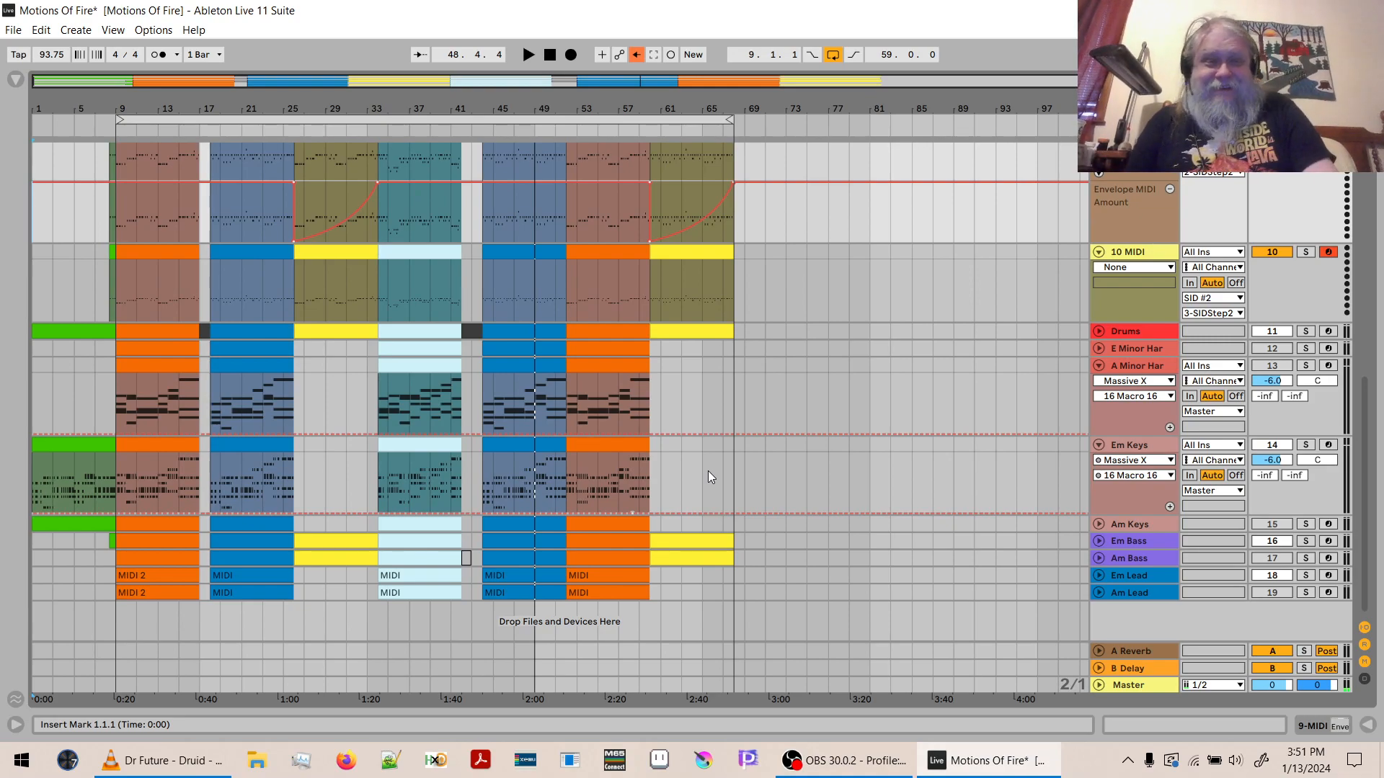
- Save the set and switch to Greets.txt in Notepad++
{"action": "key", "text": "ctrl+s"}
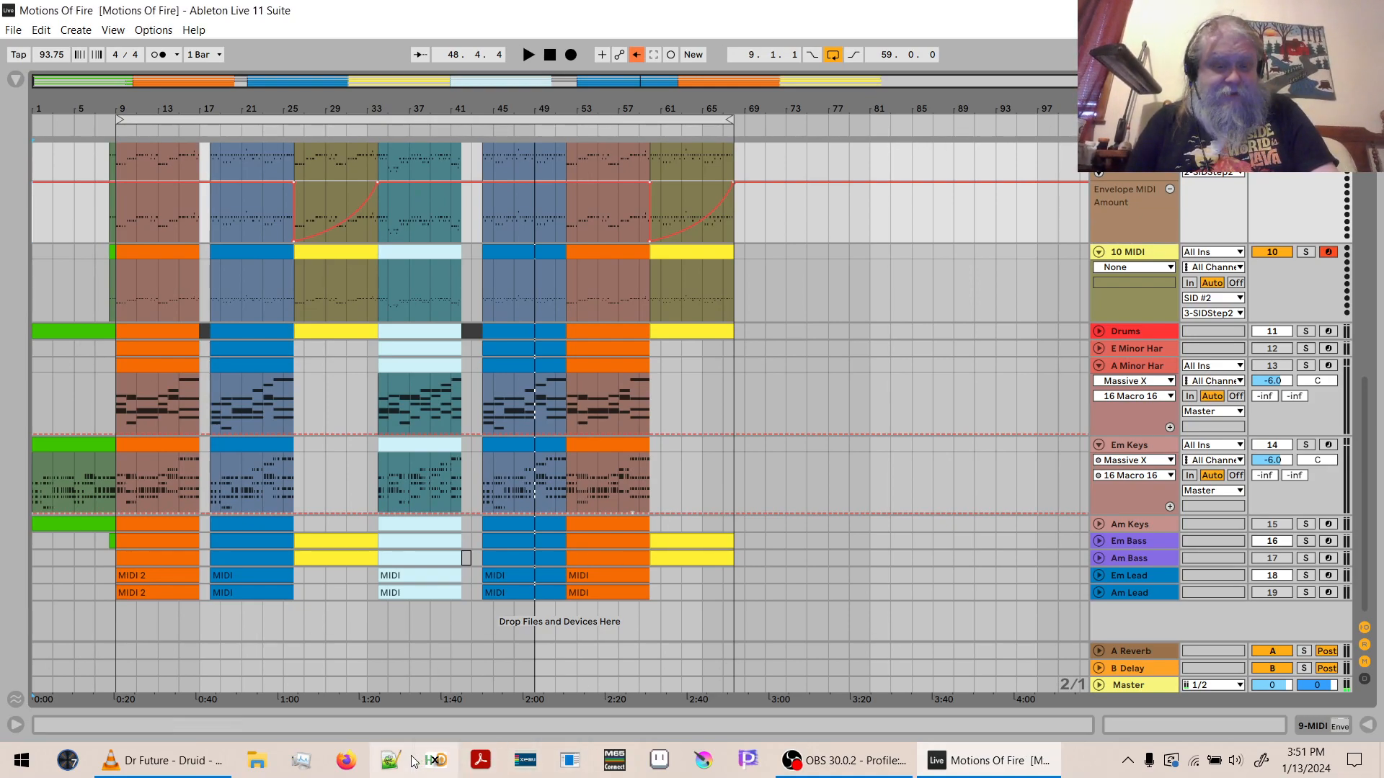
{"action": "left_click", "coordinate": [390, 760]}
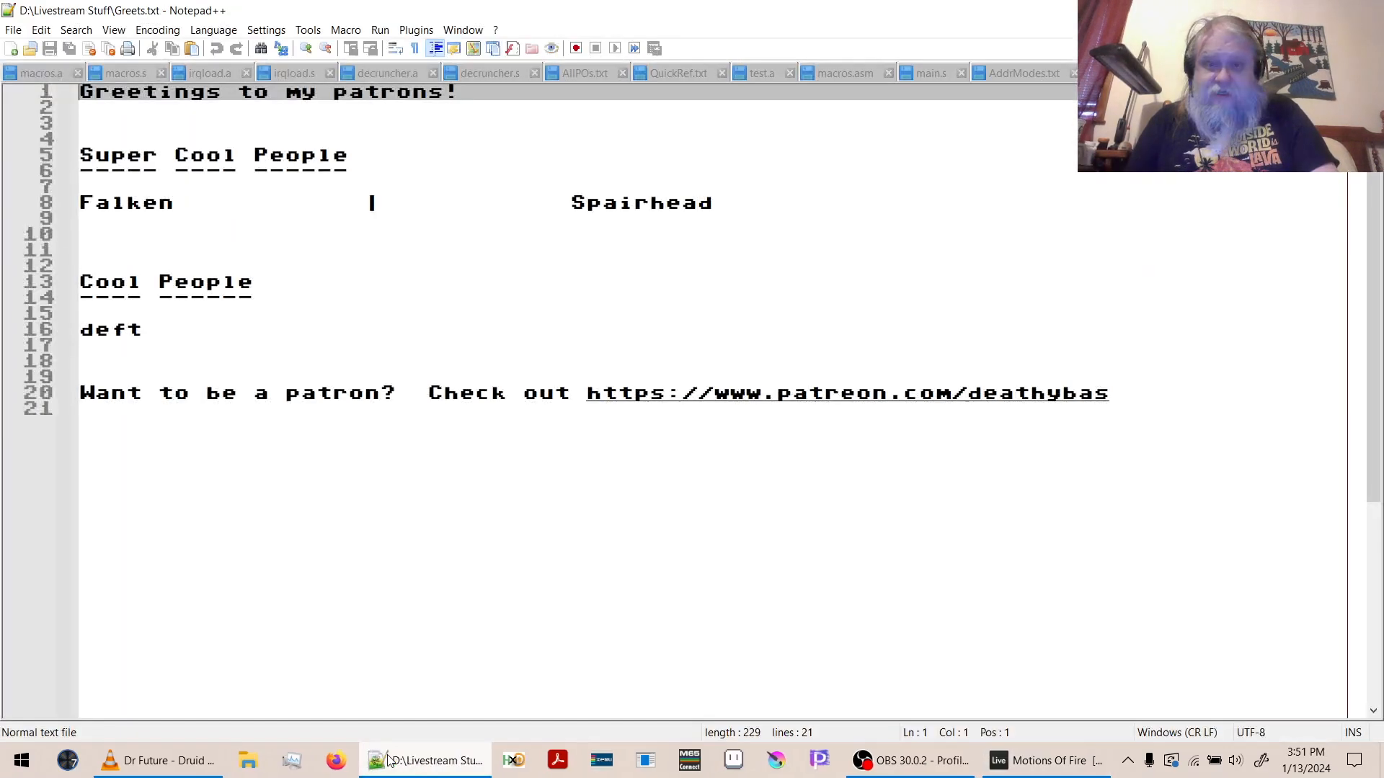